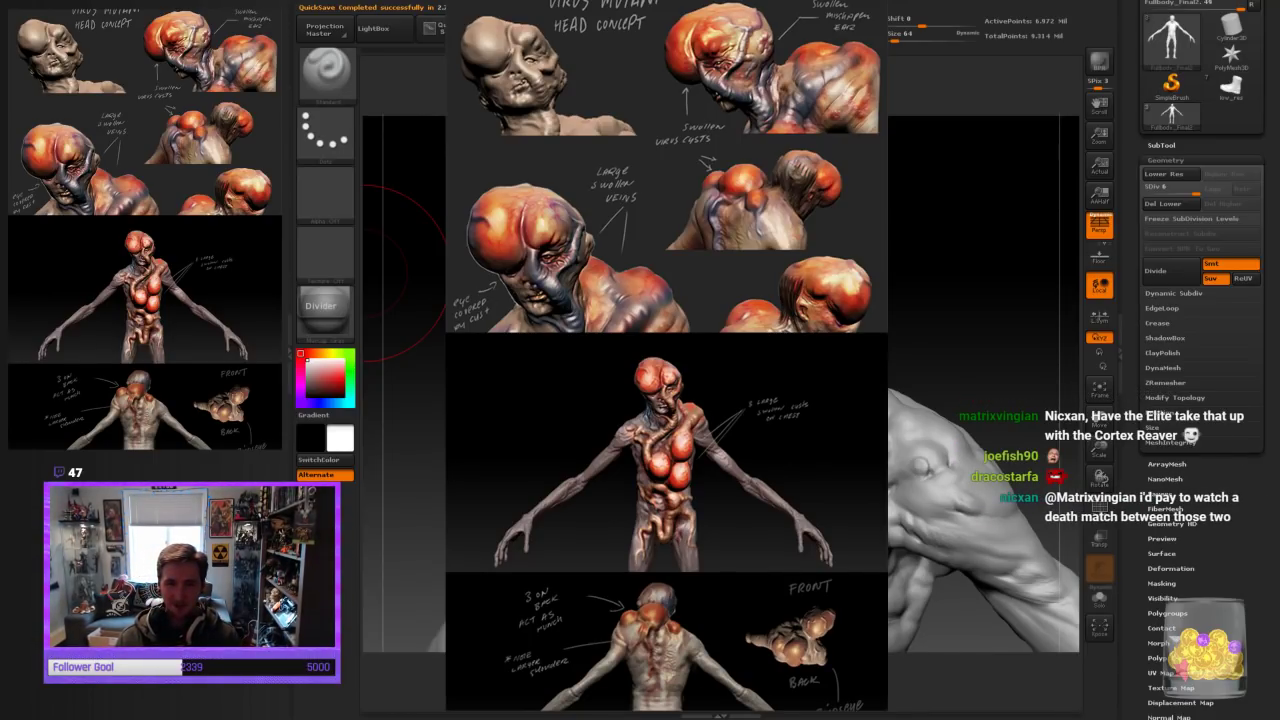
Review the mutant concept sheets, return to the ZBrush sculpt and set the draw size to 24
{"action": "key", "text": "alt+Tab"}
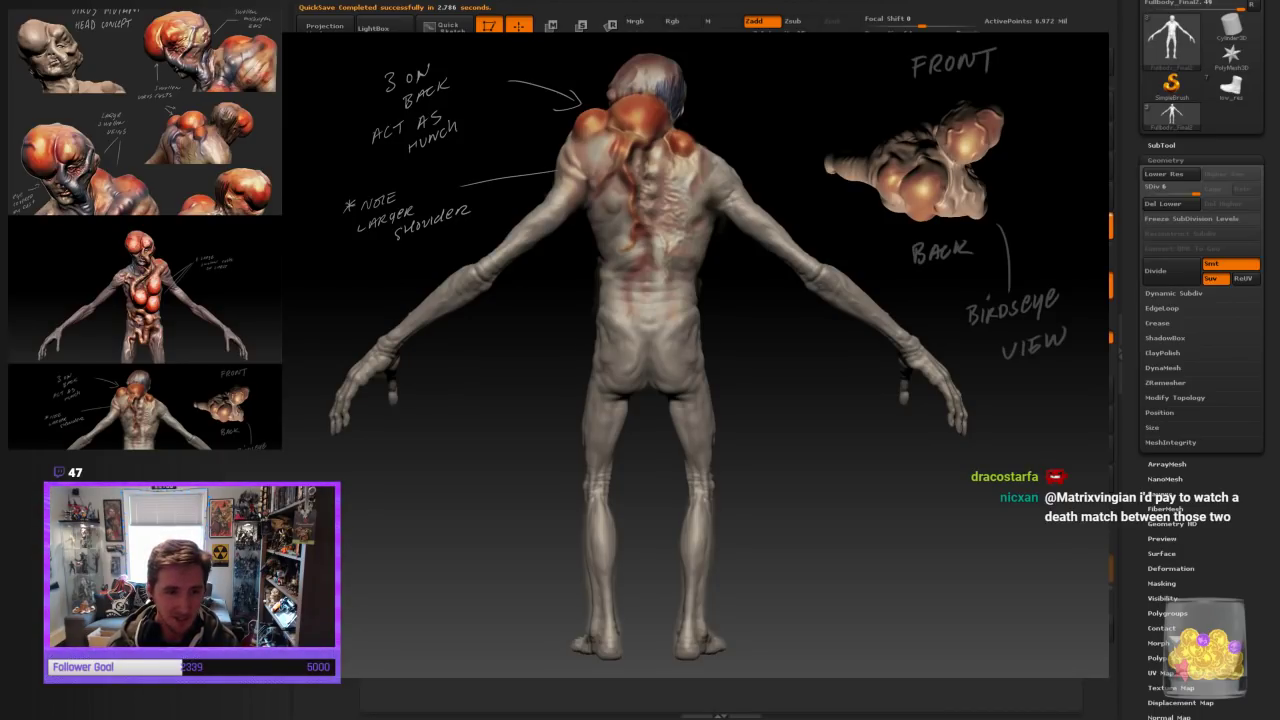
{"action": "key", "text": "alt+Tab"}
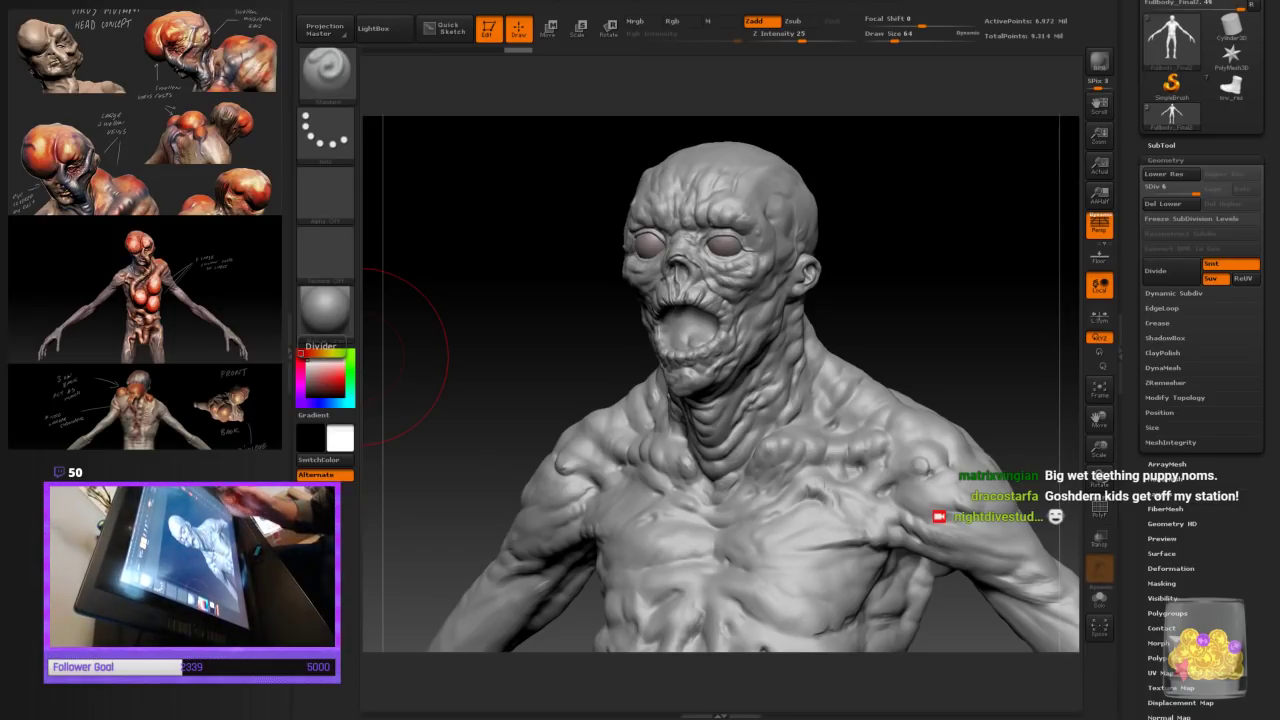
{"action": "mouse_move", "coordinate": [900, 243]}
{"action": "left_mouse_down"}
{"action": "mouse_move", "coordinate": [880, 337]}
{"action": "mouse_move", "coordinate": [890, 329]}
{"action": "left_mouse_up"}
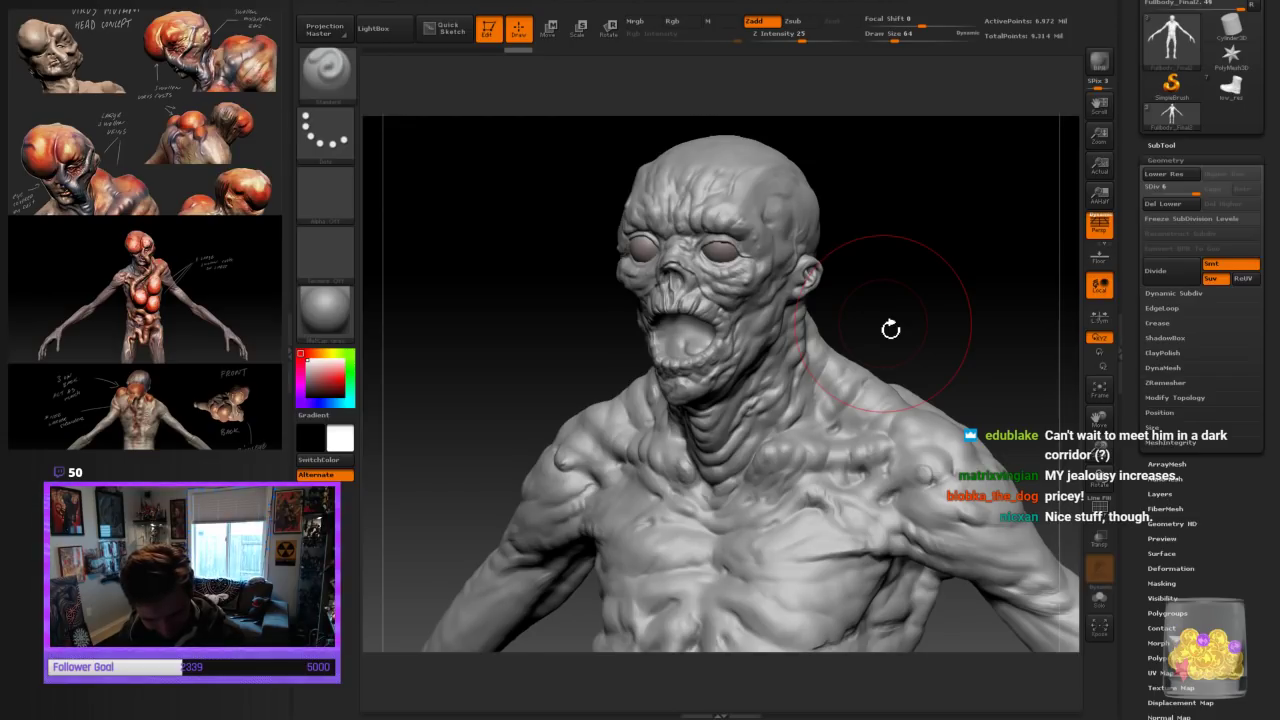
{"action": "key", "text": "bracketleft"}
{"action": "key", "text": "bracketleft"}
{"action": "key", "text": "bracketleft"}
{"action": "key", "text": "bracketleft"}
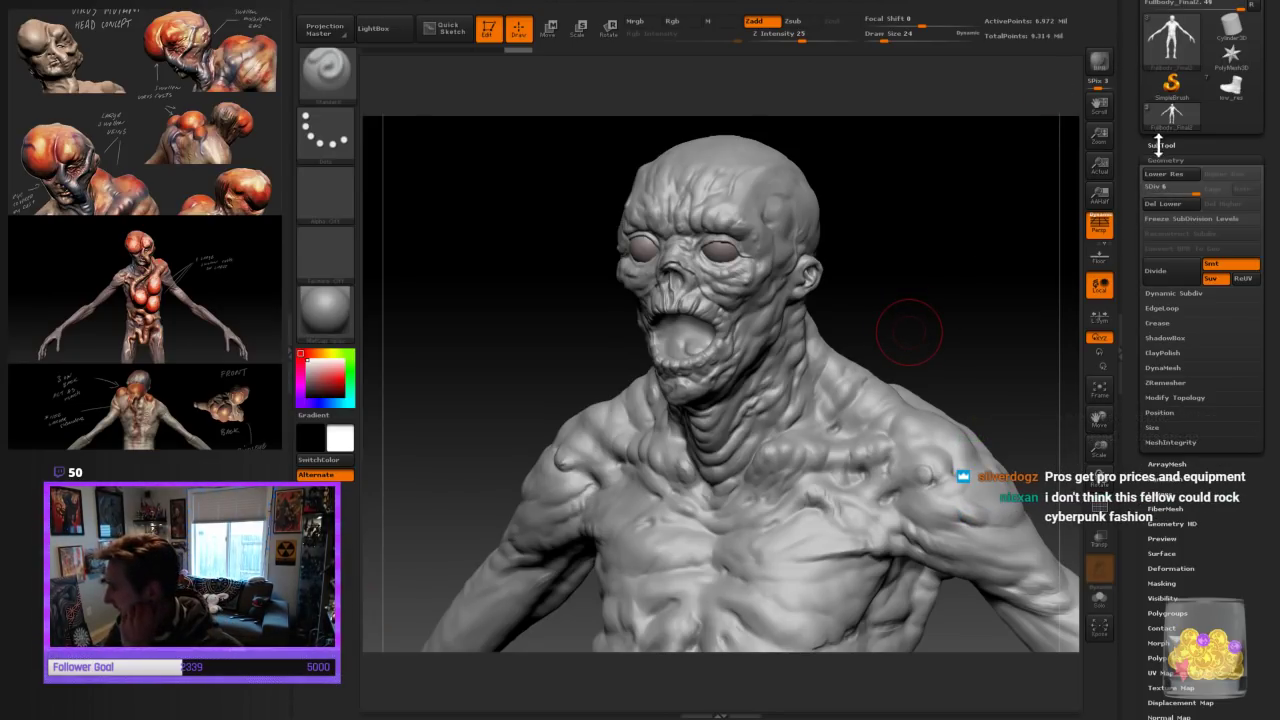
Open the subtool list and examine the full body from the front and three-quarter views
{"action": "left_click", "coordinate": [1240, 146]}
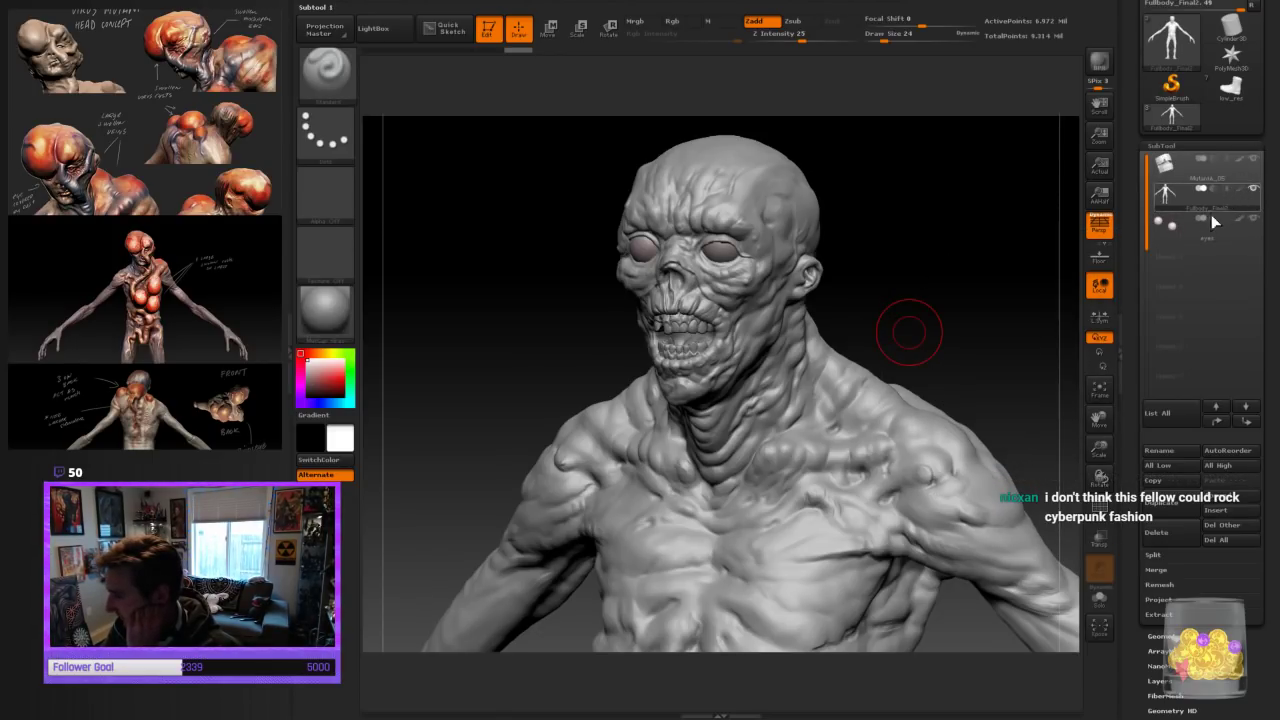
{"action": "mouse_move", "coordinate": [943, 289]}
{"action": "left_mouse_down"}
{"action": "mouse_move", "coordinate": [960, 283]}
{"action": "mouse_move", "coordinate": [950, 331]}
{"action": "mouse_move", "coordinate": [909, 331]}
{"action": "mouse_move", "coordinate": [937, 346]}
{"action": "mouse_move", "coordinate": [971, 329]}
{"action": "left_mouse_up"}
{"action": "left_click_drag", "start_coordinate": [1100, 450], "coordinate": [1095, 434]}
{"action": "mouse_move", "coordinate": [967, 512]}
{"action": "left_mouse_down", "text": "alt"}
{"action": "mouse_move", "coordinate": [940, 457]}
{"action": "mouse_move", "coordinate": [946, 323]}
{"action": "mouse_move", "coordinate": [942, 364]}
{"action": "mouse_move", "coordinate": [994, 376]}
{"action": "left_mouse_up", "text": "alt"}
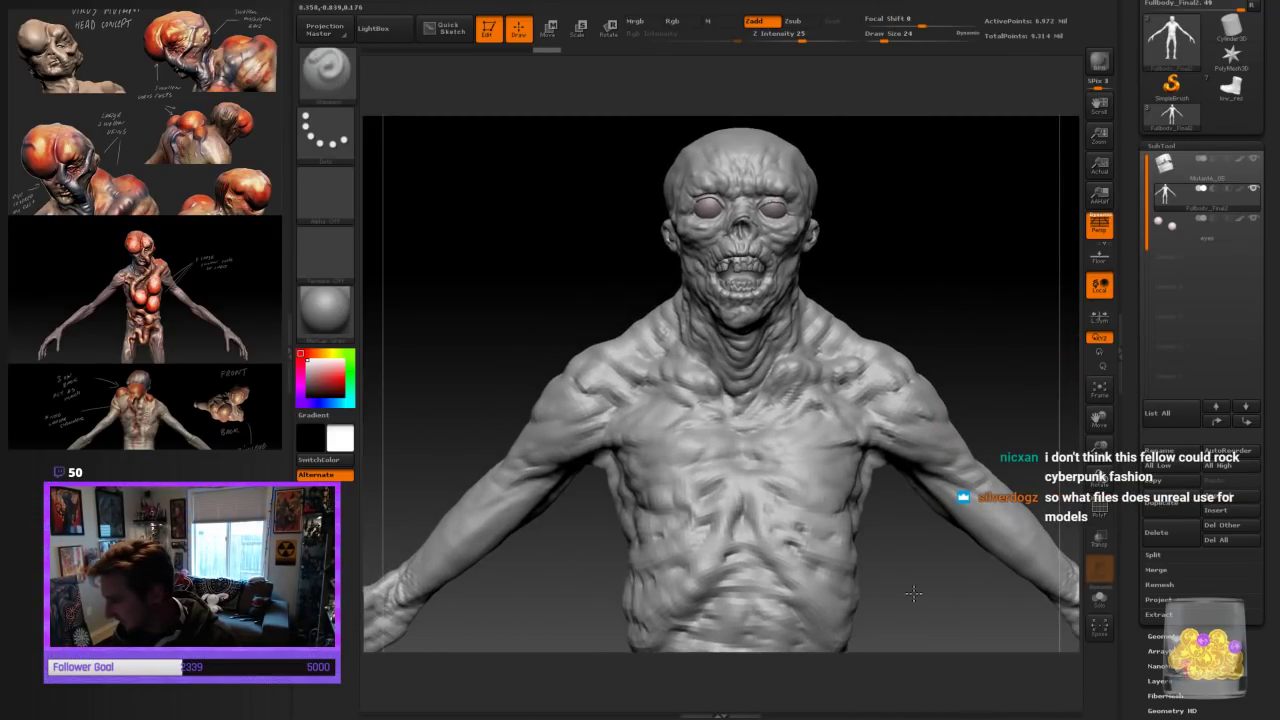
{"action": "left_click_drag", "start_coordinate": [1100, 450], "coordinate": [1096, 424]}
{"action": "left_click_drag", "start_coordinate": [991, 511], "coordinate": [953, 250], "text": "alt"}
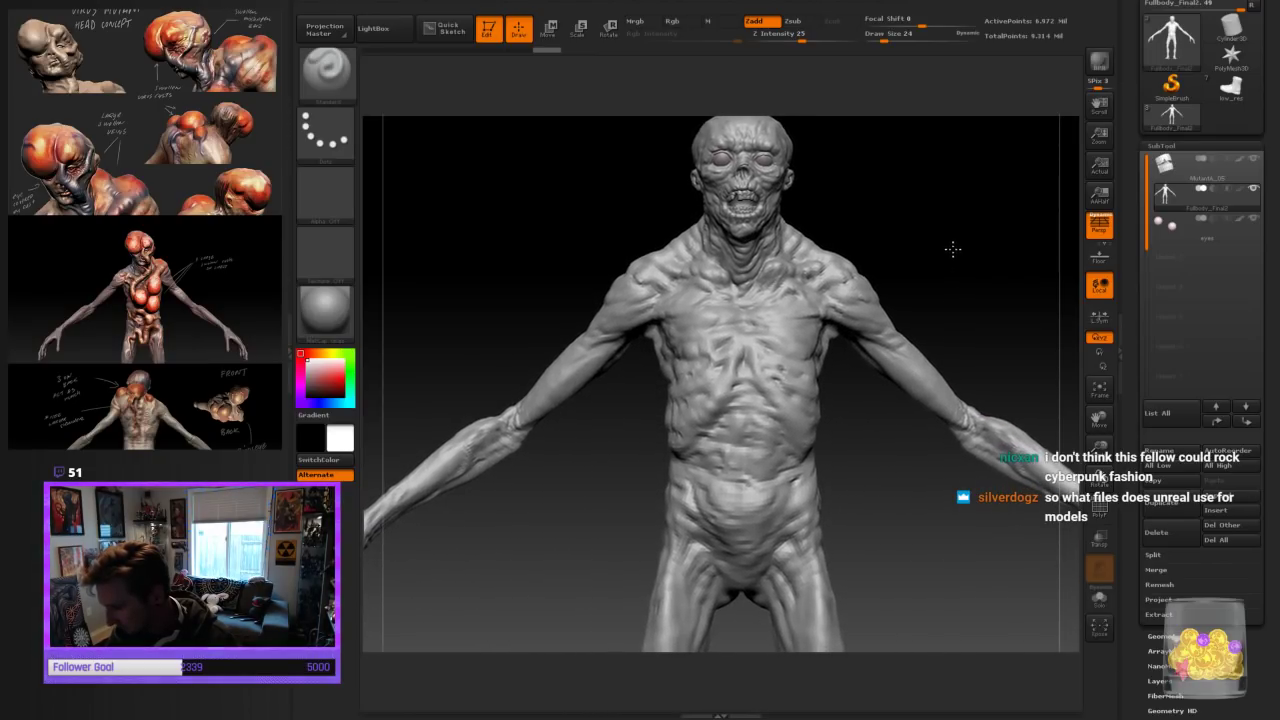
{"action": "mouse_move", "coordinate": [923, 546]}
{"action": "left_mouse_down"}
{"action": "mouse_move", "coordinate": [880, 543]}
{"action": "mouse_move", "coordinate": [907, 558]}
{"action": "mouse_move", "coordinate": [820, 568]}
{"action": "mouse_move", "coordinate": [889, 557]}
{"action": "mouse_move", "coordinate": [946, 577]}
{"action": "mouse_move", "coordinate": [918, 556]}
{"action": "mouse_move", "coordinate": [946, 574]}
{"action": "mouse_move", "coordinate": [943, 563]}
{"action": "left_mouse_up"}
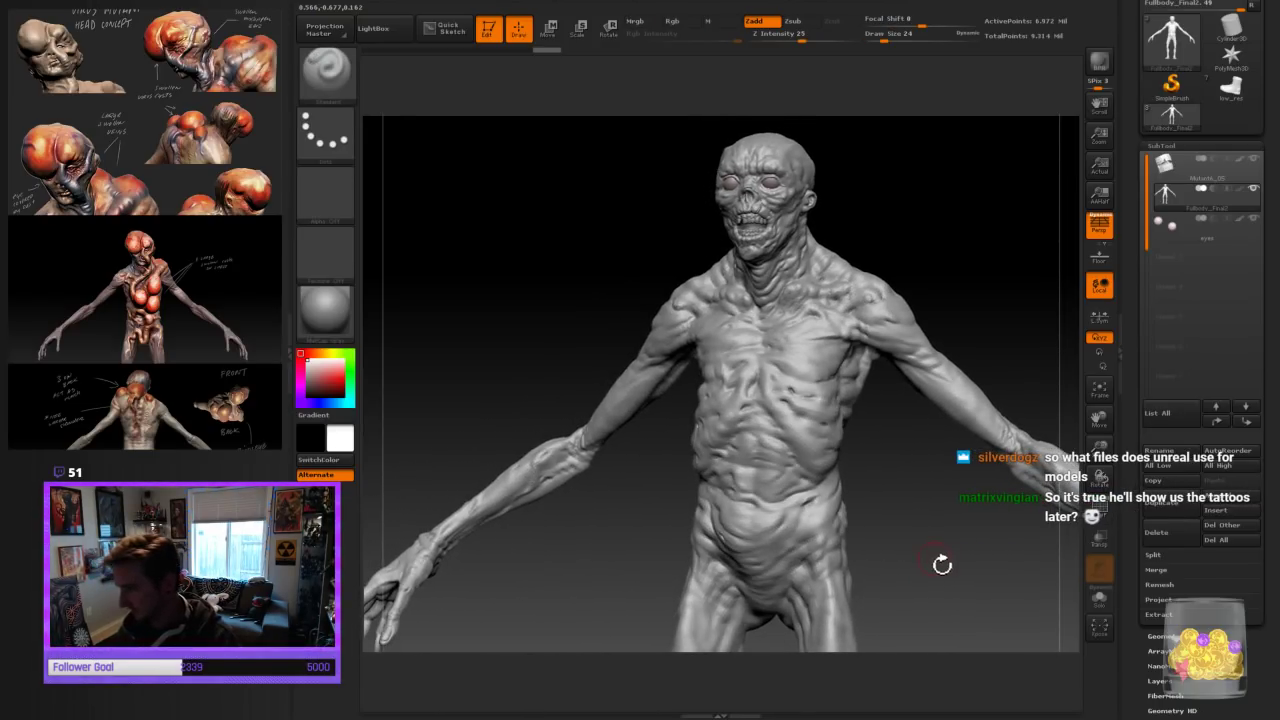
{"action": "left_click_drag", "start_coordinate": [946, 214], "coordinate": [943, 294]}
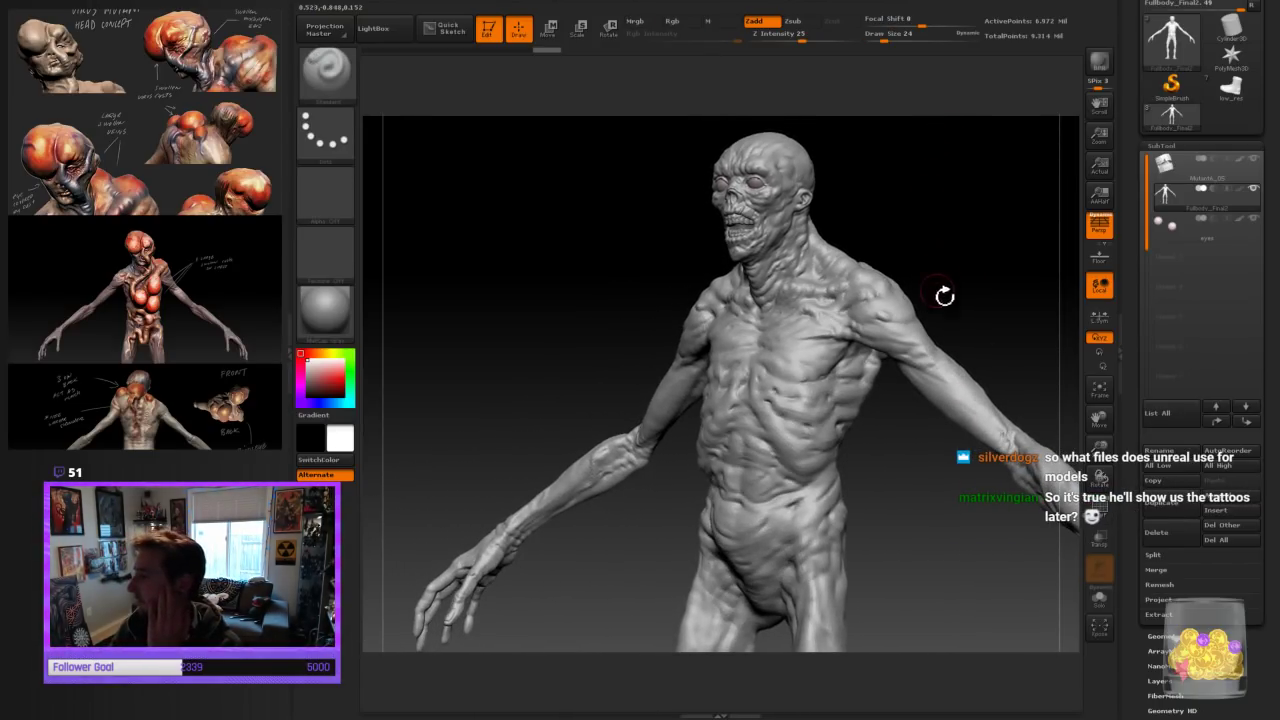
Open the body's geometry settings and lower its subdivision level to 2
{"action": "left_click_drag", "start_coordinate": [1140, 250], "coordinate": [1128, 310]}
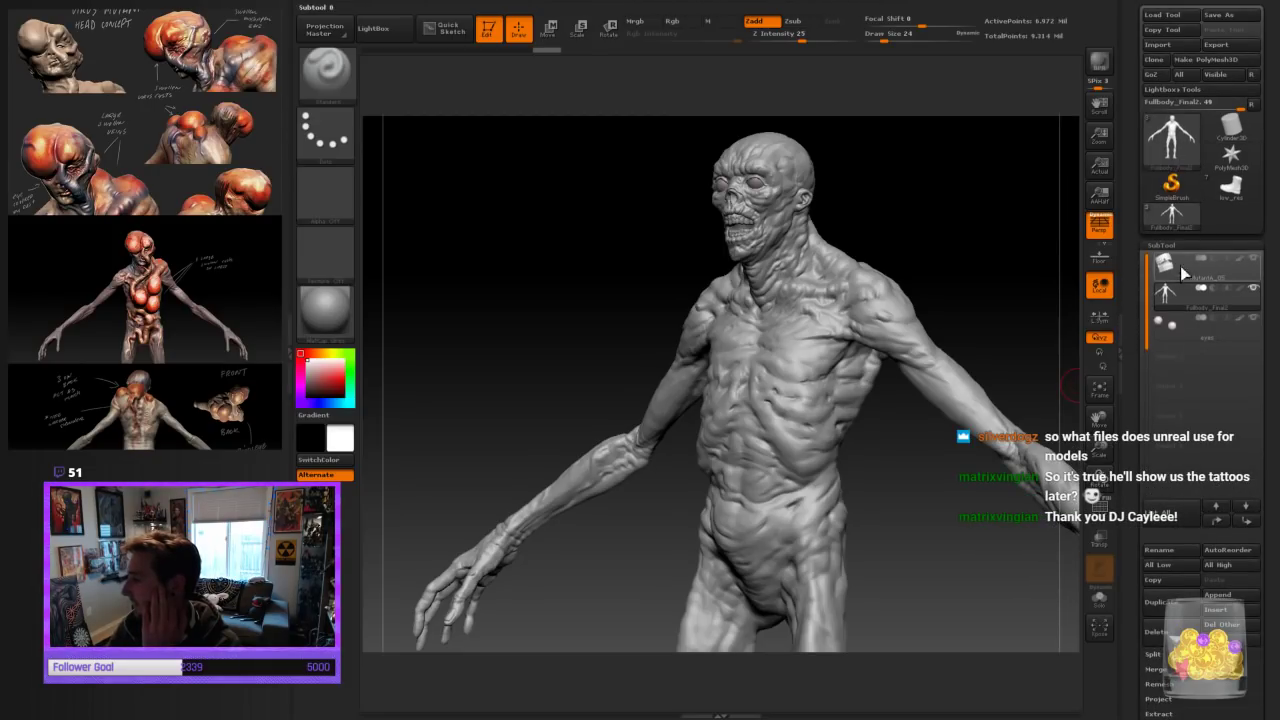
{"action": "left_click_drag", "start_coordinate": [1134, 604], "coordinate": [1153, 483]}
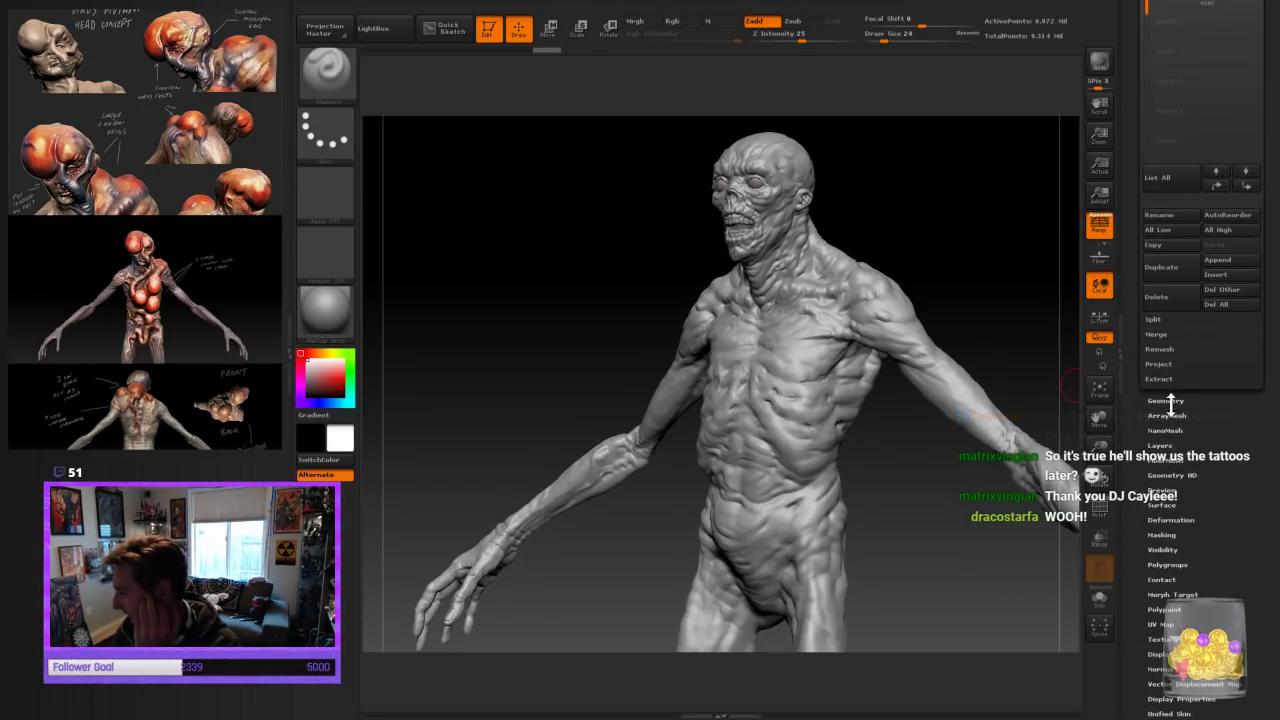
{"action": "left_click", "coordinate": [1170, 403]}
{"action": "left_click_drag", "start_coordinate": [1131, 400], "coordinate": [1127, 449]}
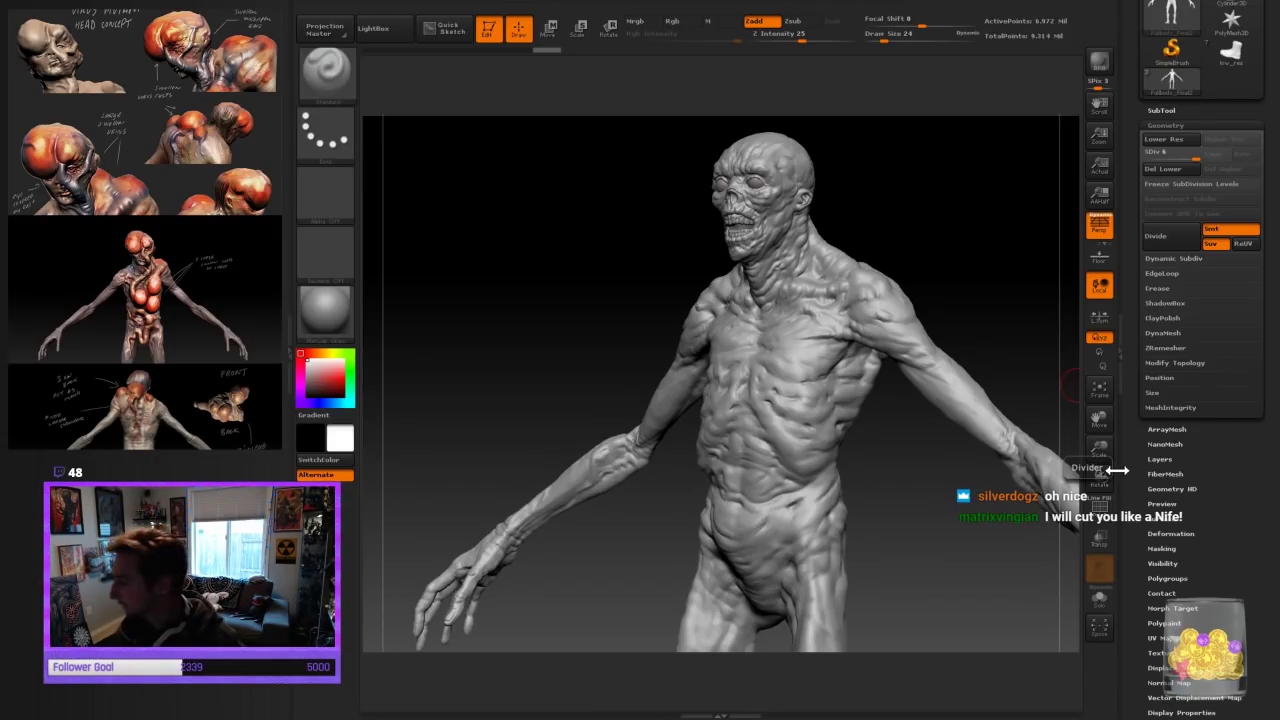
{"action": "left_click_drag", "start_coordinate": [938, 280], "coordinate": [909, 586]}
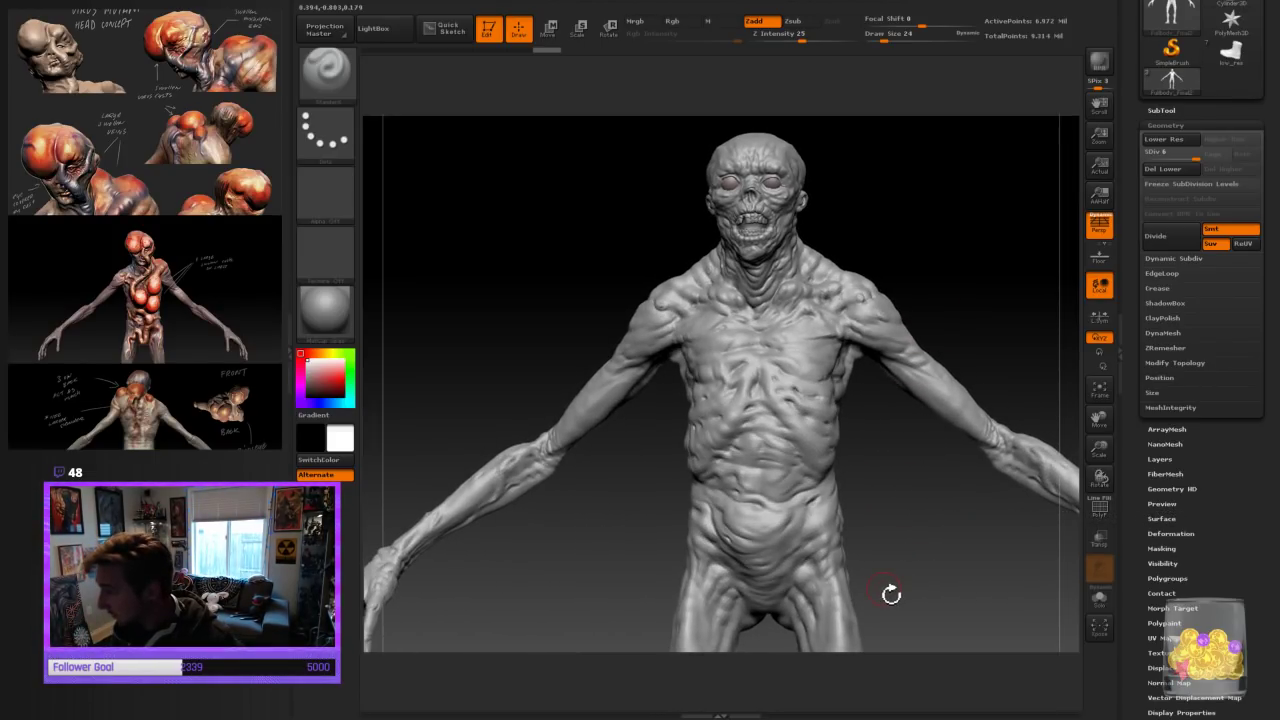
{"action": "left_click_drag", "start_coordinate": [957, 554], "coordinate": [1040, 520]}
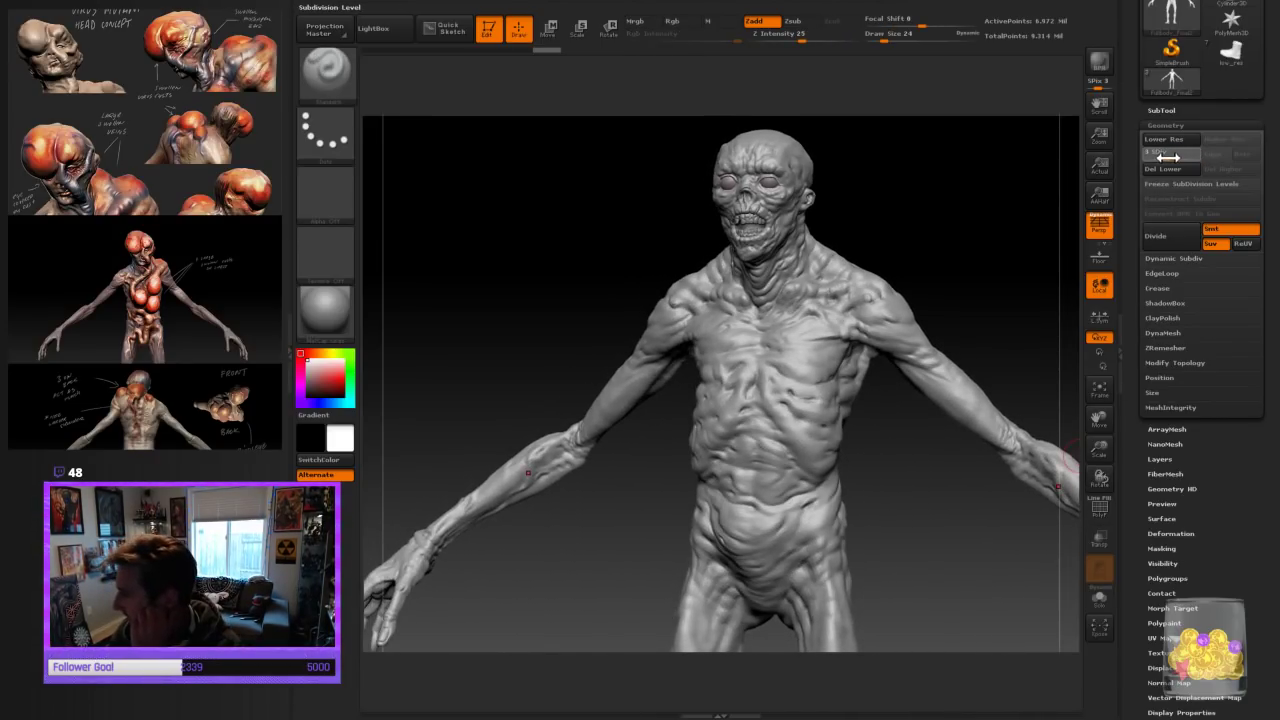
{"action": "left_click_drag", "start_coordinate": [1168, 157], "coordinate": [1150, 158]}
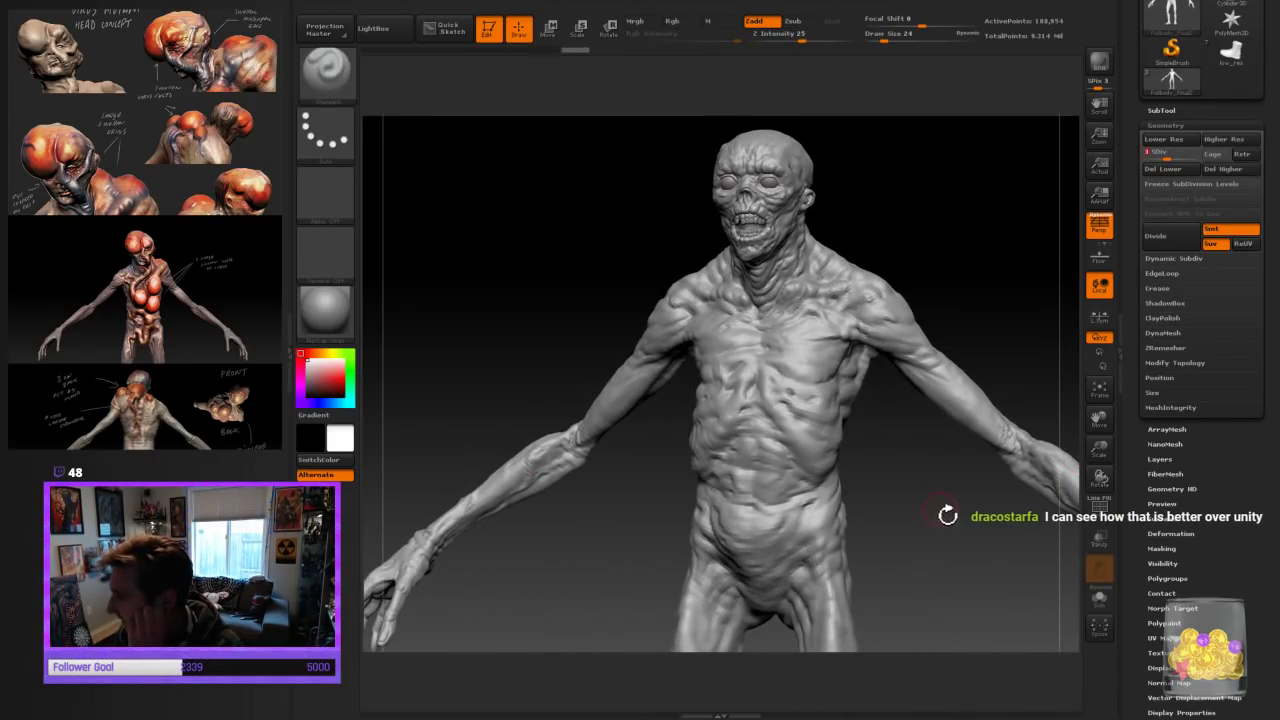
{"action": "key", "text": "shift+d"}
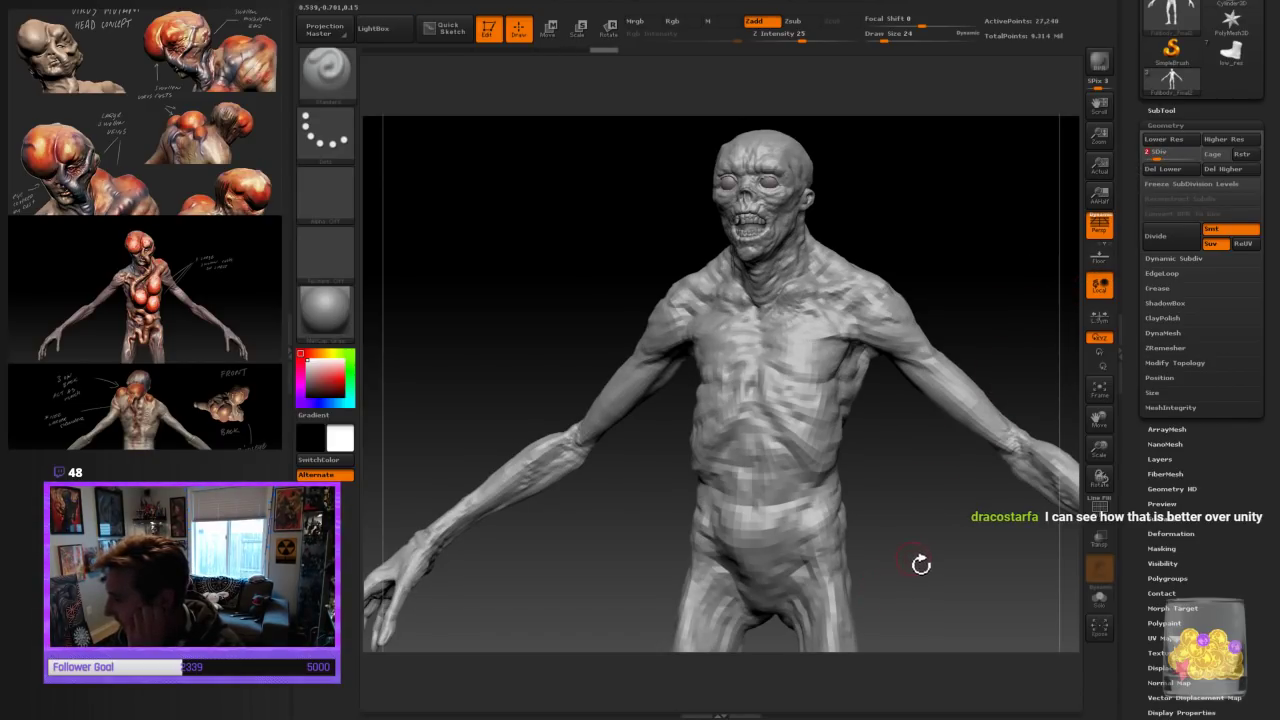
Select the Move brush for working on the head and set the draw size to 52
{"action": "mouse_move", "coordinate": [921, 564]}
{"action": "left_mouse_down"}
{"action": "mouse_move", "coordinate": [953, 574]}
{"action": "mouse_move", "coordinate": [898, 585]}
{"action": "mouse_move", "coordinate": [942, 565]}
{"action": "mouse_move", "coordinate": [1066, 549]}
{"action": "left_mouse_up"}
{"action": "left_click_drag", "start_coordinate": [1100, 442], "coordinate": [1100, 460]}
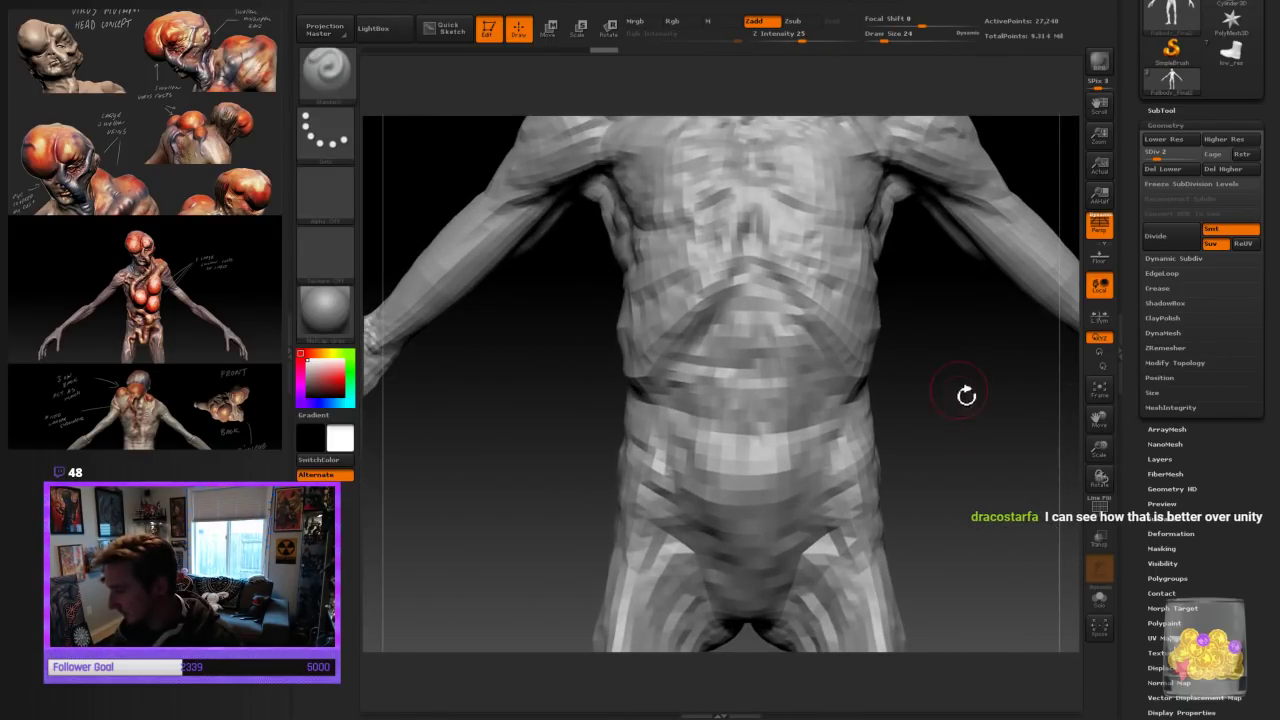
{"action": "left_click_drag", "start_coordinate": [962, 300], "coordinate": [954, 537], "text": "alt"}
{"action": "mouse_move", "coordinate": [1005, 249]}
{"action": "left_mouse_down", "text": "alt"}
{"action": "mouse_move", "coordinate": [1023, 420]}
{"action": "mouse_move", "coordinate": [997, 417]}
{"action": "mouse_move", "coordinate": [999, 450]}
{"action": "mouse_move", "coordinate": [960, 489]}
{"action": "left_mouse_up", "text": "alt"}
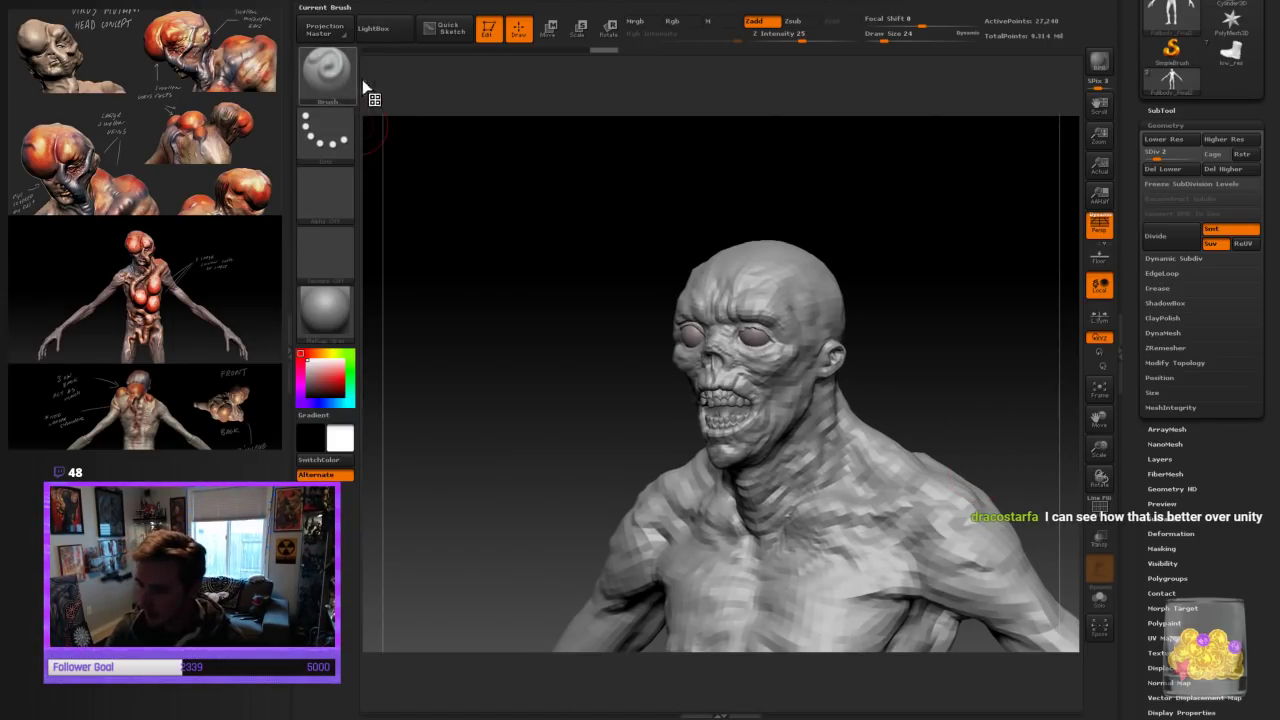
{"action": "left_click", "coordinate": [327, 70]}
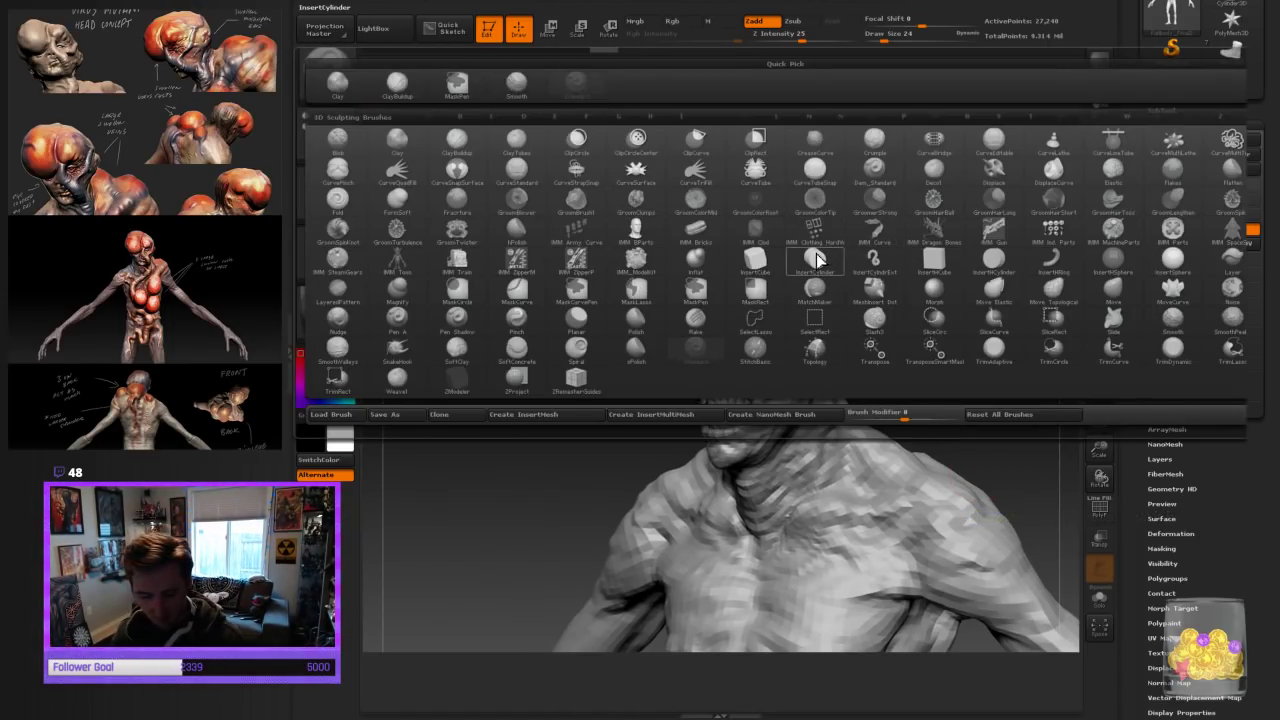
{"action": "key", "text": "m"}
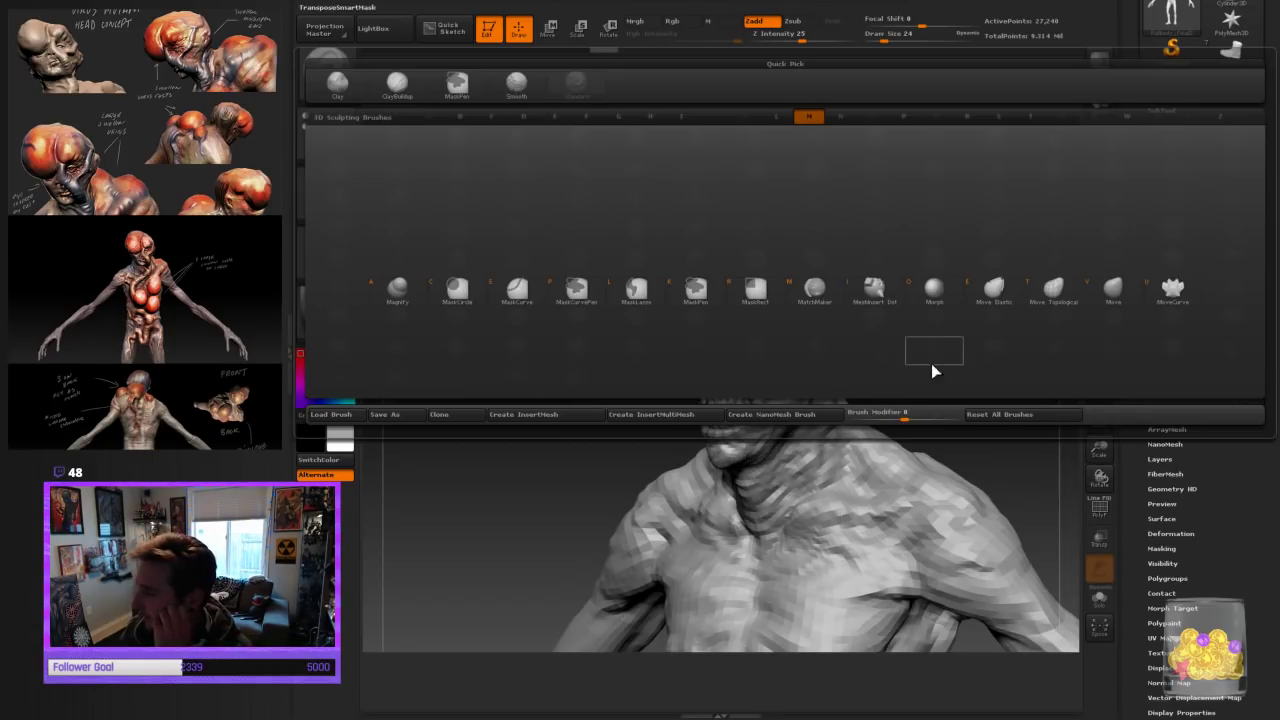
{"action": "left_click", "coordinate": [1114, 290]}
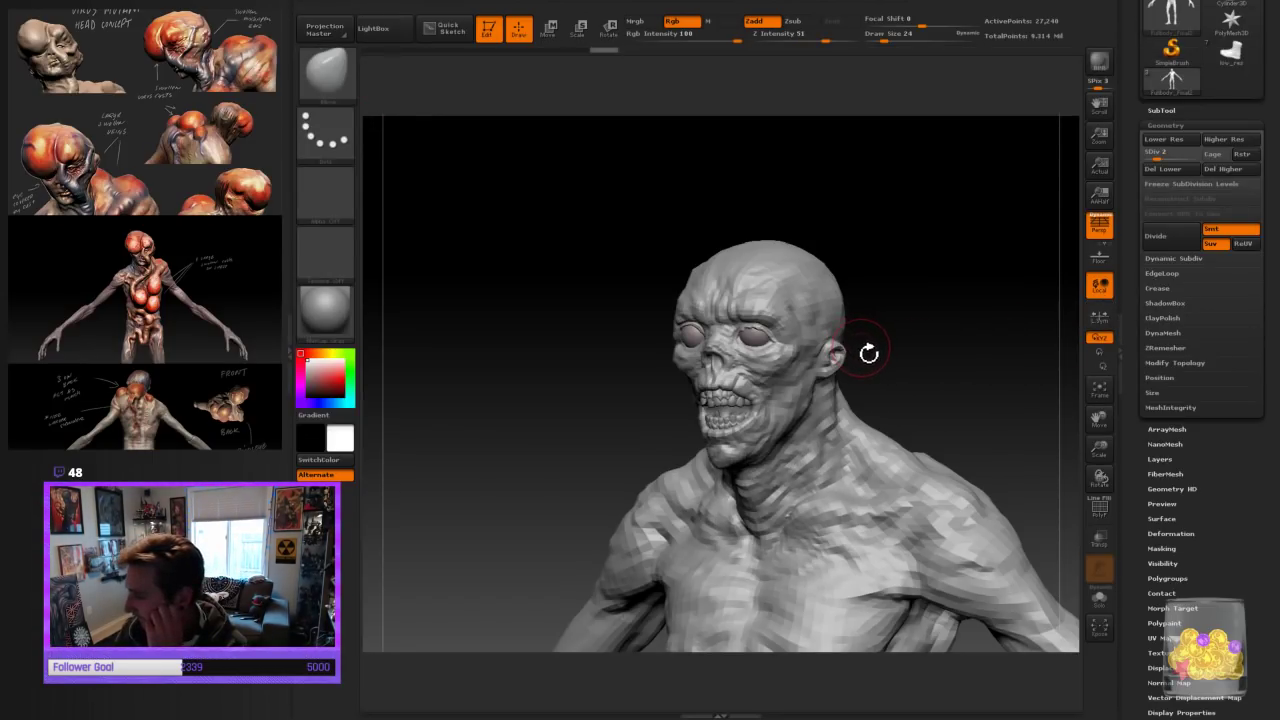
{"action": "key", "text": "bracketright"}
{"action": "key", "text": "bracketright"}
{"action": "key", "text": "bracketright"}
{"action": "key", "text": "bracketright"}
{"action": "mouse_move", "coordinate": [890, 335]}
{"action": "left_mouse_down"}
{"action": "mouse_move", "coordinate": [914, 323]}
{"action": "mouse_move", "coordinate": [903, 334]}
{"action": "left_mouse_up"}
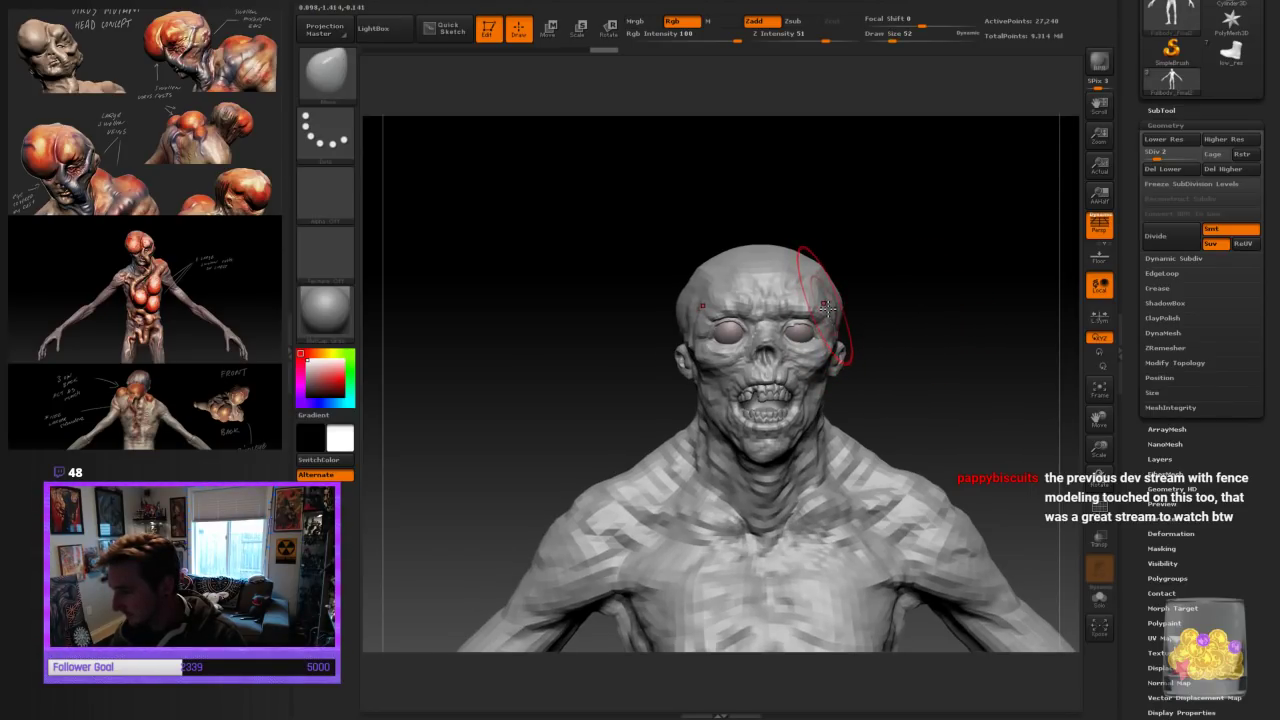
{"action": "key", "text": "bracketleft"}
Switch the sculpting brush to Move Topological
{"action": "key", "text": "b"}
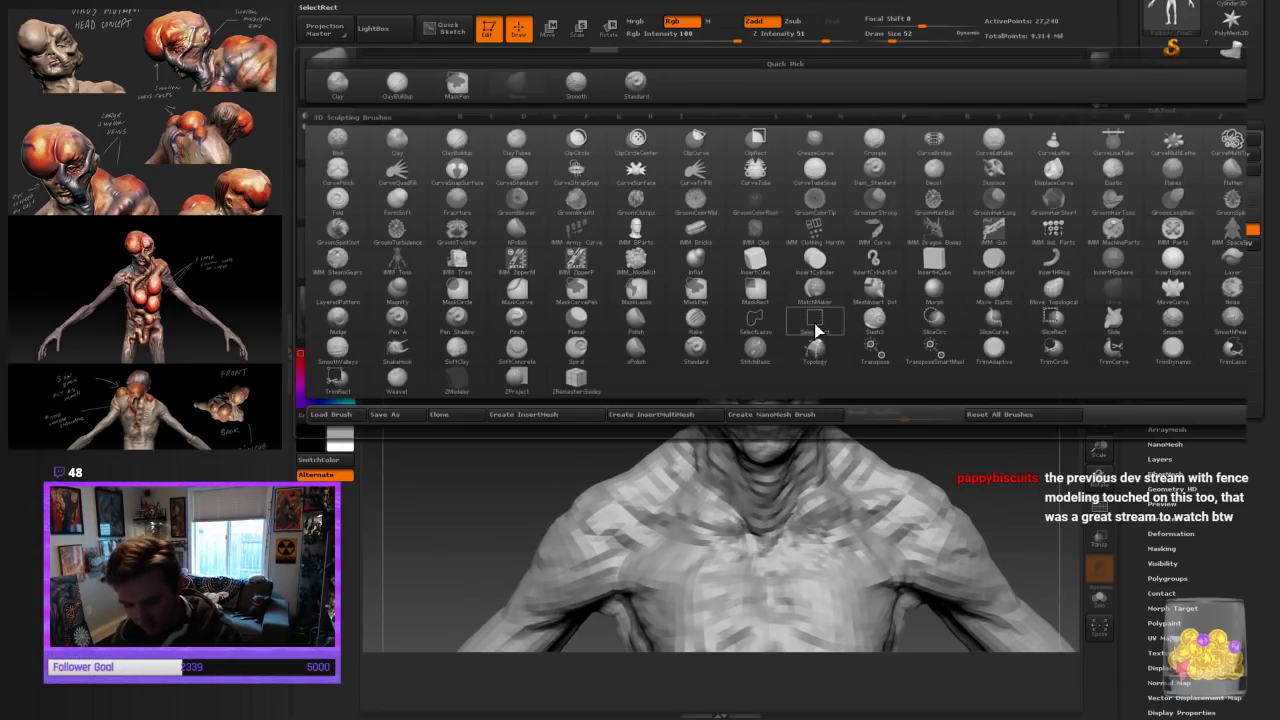
{"action": "key", "text": "s"}
{"action": "key", "text": "m"}
{"action": "key", "text": "b"}
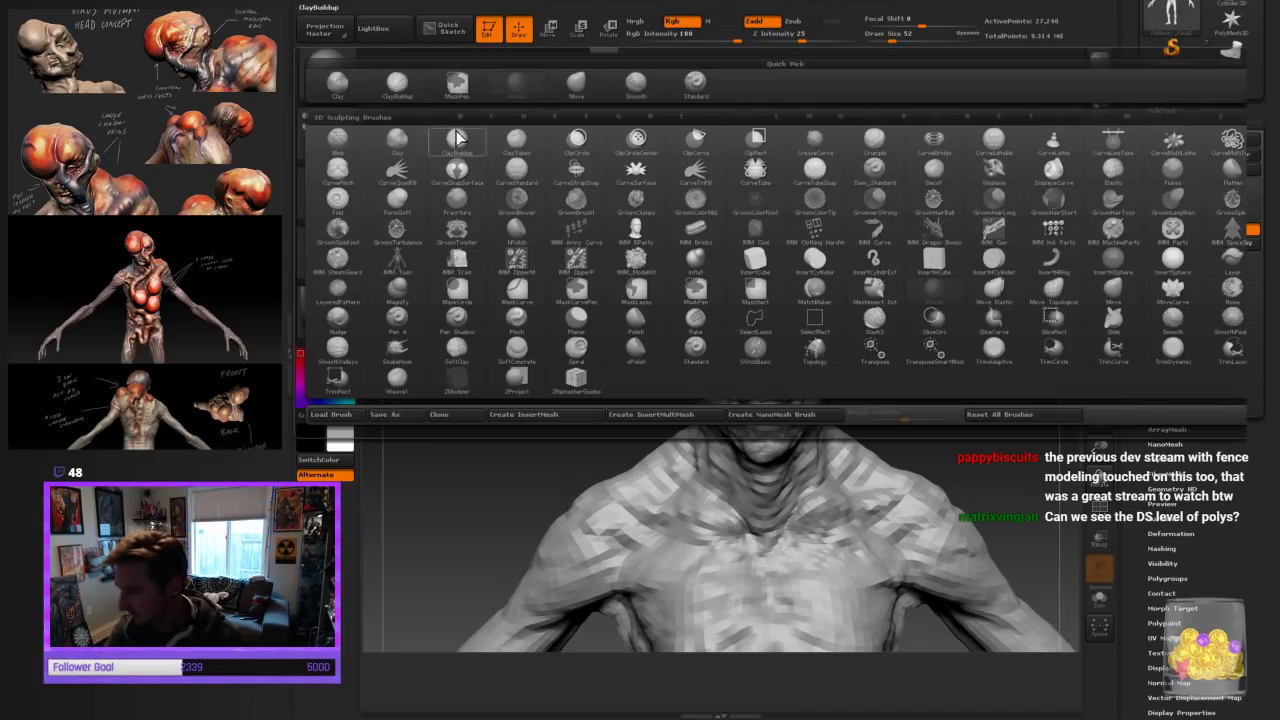
{"action": "key", "text": "m"}
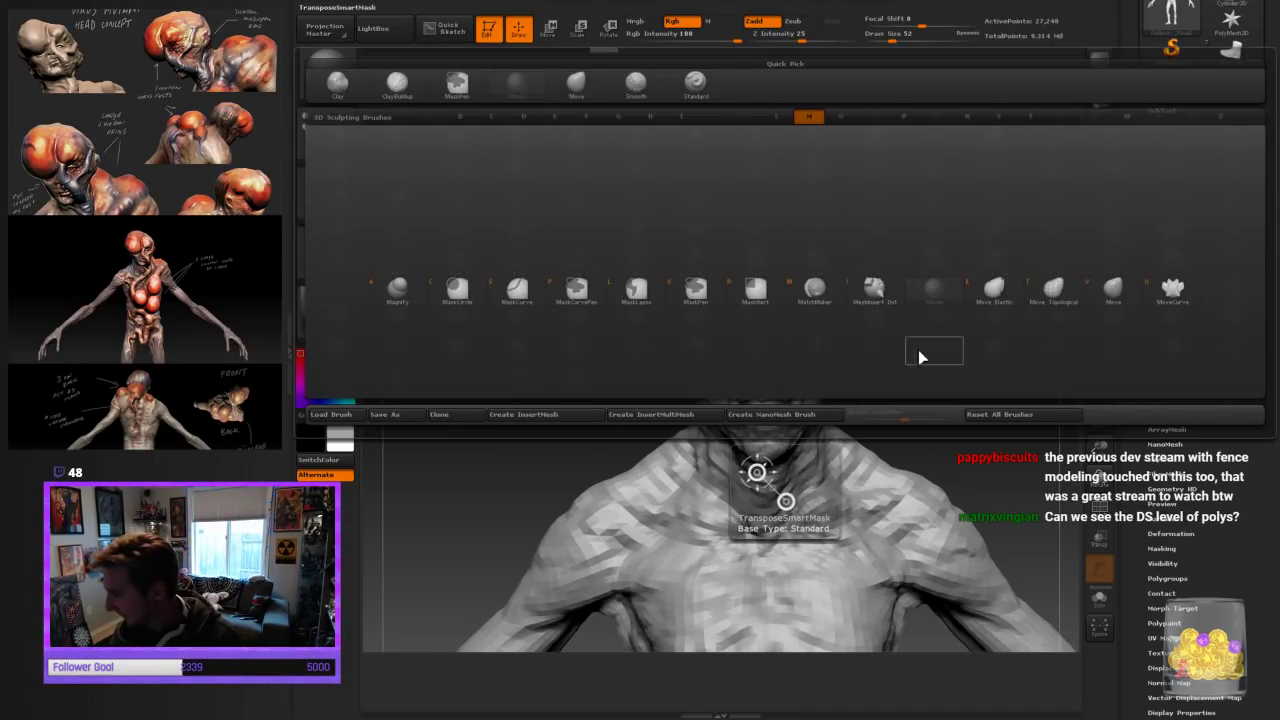
{"action": "left_click", "coordinate": [1056, 293]}
{"action": "mouse_move", "coordinate": [986, 428]}
{"action": "left_mouse_down"}
{"action": "mouse_move", "coordinate": [956, 325]}
{"action": "mouse_move", "coordinate": [933, 649]}
{"action": "mouse_move", "coordinate": [1001, 356]}
{"action": "mouse_move", "coordinate": [951, 357]}
{"action": "mouse_move", "coordinate": [960, 341]}
{"action": "left_mouse_up"}
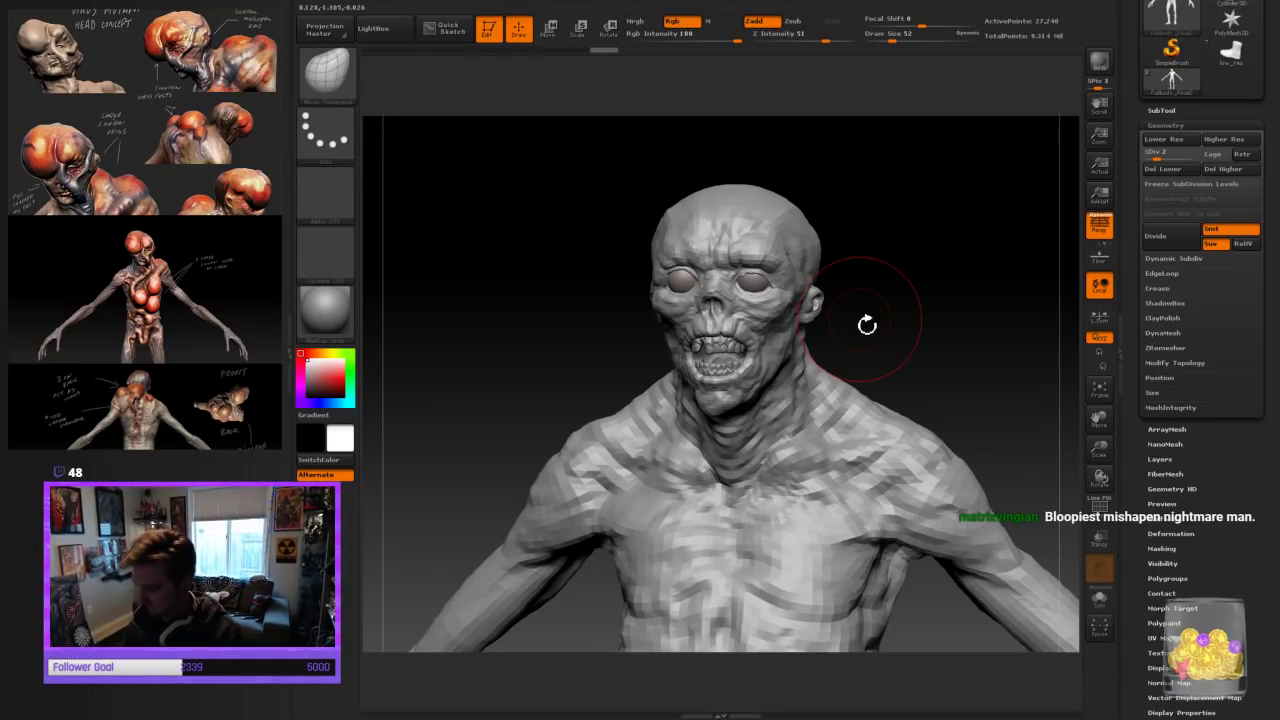
Try to reshape the area between neck and shoulder with the Move Topological brush, and undo the stroke
{"action": "left_click_drag", "start_coordinate": [866, 324], "coordinate": [666, 343]}
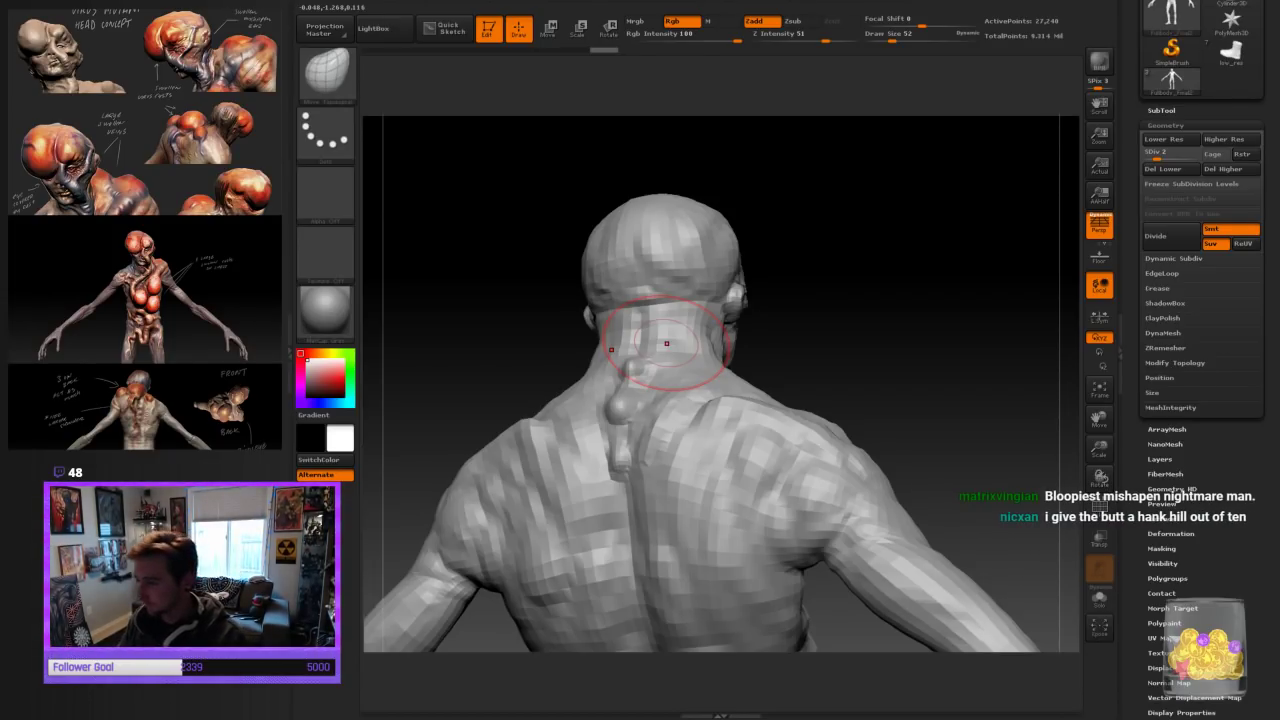
{"action": "mouse_move", "coordinate": [863, 357]}
{"action": "left_mouse_down"}
{"action": "mouse_move", "coordinate": [971, 337]}
{"action": "mouse_move", "coordinate": [989, 314]}
{"action": "left_mouse_up"}
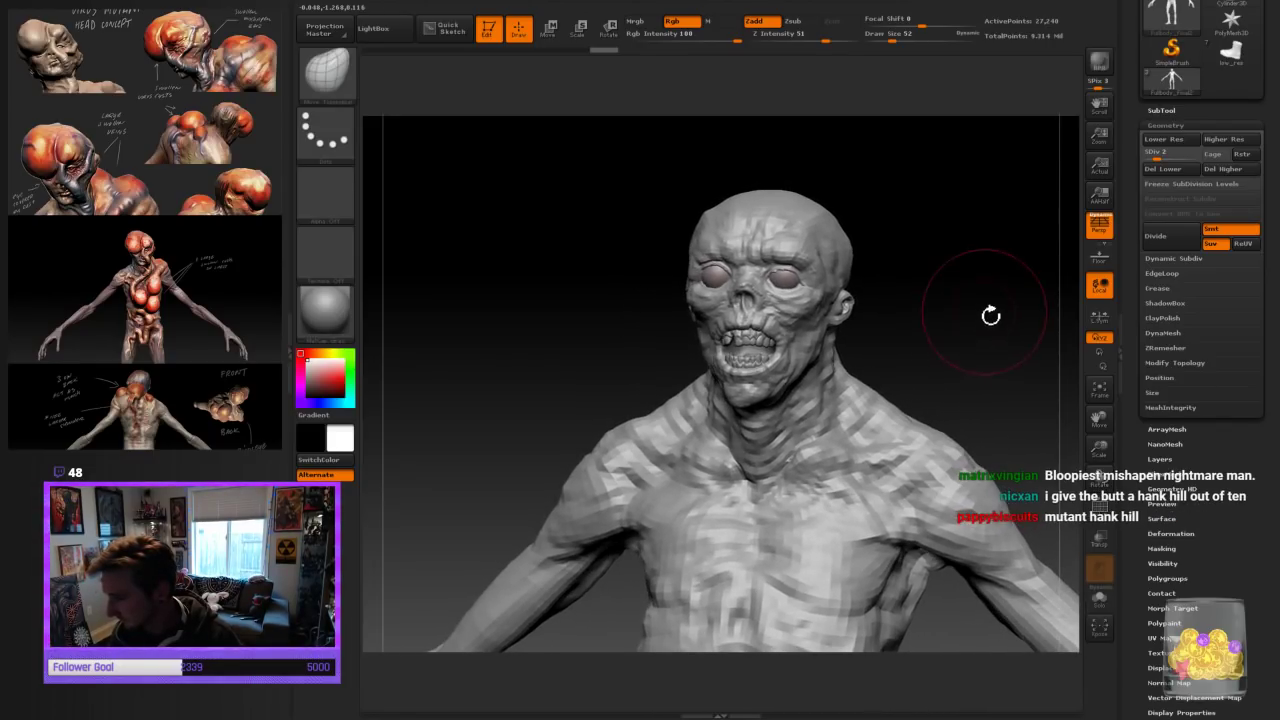
{"action": "mouse_move", "coordinate": [896, 255]}
{"action": "left_mouse_down"}
{"action": "mouse_move", "coordinate": [920, 274]}
{"action": "mouse_move", "coordinate": [923, 254]}
{"action": "mouse_move", "coordinate": [940, 251]}
{"action": "left_mouse_up"}
{"action": "mouse_move", "coordinate": [884, 438]}
{"action": "left_mouse_down"}
{"action": "mouse_move", "coordinate": [1006, 283]}
{"action": "mouse_move", "coordinate": [872, 430]}
{"action": "left_mouse_up"}
{"action": "key", "text": "ctrl+z"}
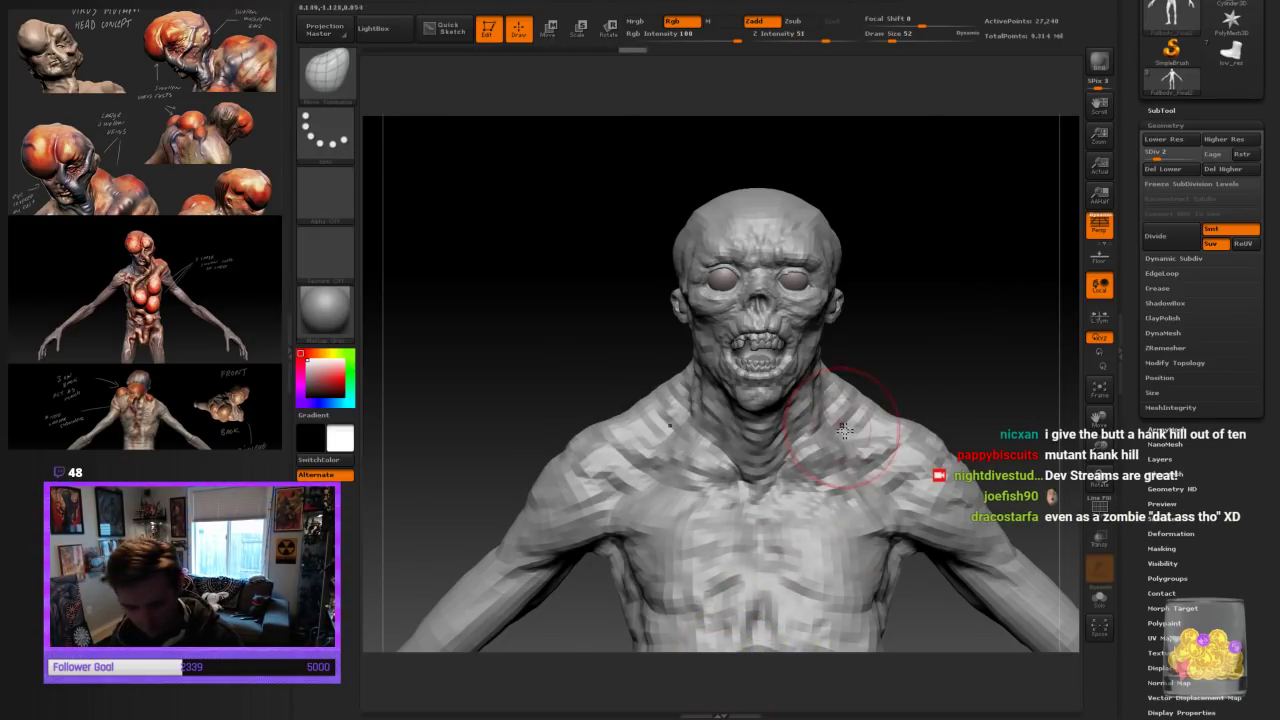
Pull the cranium on the character's left side upward and outward into an asymmetrical bulge
{"action": "mouse_move", "coordinate": [956, 347]}
{"action": "left_mouse_down"}
{"action": "mouse_move", "coordinate": [940, 349]}
{"action": "mouse_move", "coordinate": [921, 320]}
{"action": "left_mouse_up"}
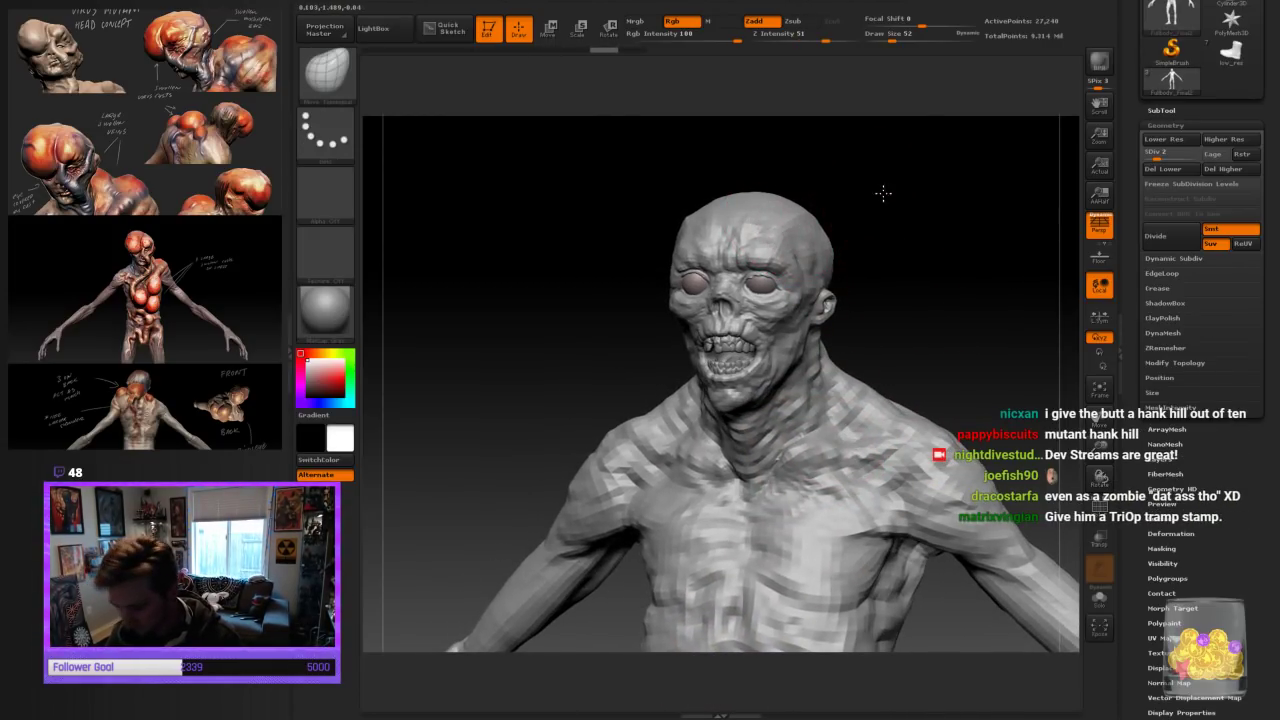
{"action": "left_click_drag", "start_coordinate": [883, 194], "coordinate": [833, 215]}
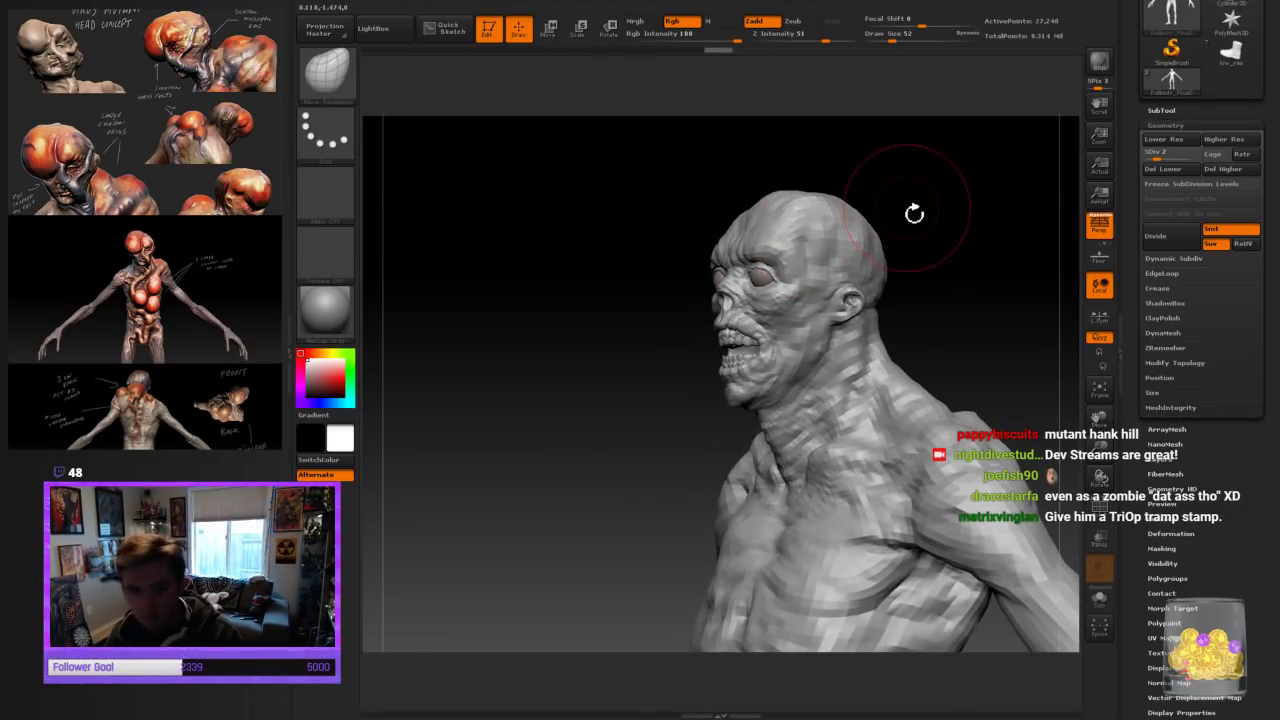
{"action": "mouse_move", "coordinate": [917, 235]}
{"action": "left_mouse_down"}
{"action": "mouse_move", "coordinate": [977, 237]}
{"action": "mouse_move", "coordinate": [825, 220]}
{"action": "mouse_move", "coordinate": [771, 193]}
{"action": "mouse_move", "coordinate": [775, 182]}
{"action": "left_mouse_up"}
{"action": "mouse_move", "coordinate": [928, 230]}
{"action": "left_mouse_down"}
{"action": "mouse_move", "coordinate": [868, 234]}
{"action": "mouse_move", "coordinate": [826, 182]}
{"action": "mouse_move", "coordinate": [900, 203]}
{"action": "mouse_move", "coordinate": [856, 207]}
{"action": "mouse_move", "coordinate": [877, 200]}
{"action": "mouse_move", "coordinate": [821, 164]}
{"action": "left_mouse_up"}
{"action": "left_click_drag", "start_coordinate": [927, 211], "coordinate": [926, 205]}
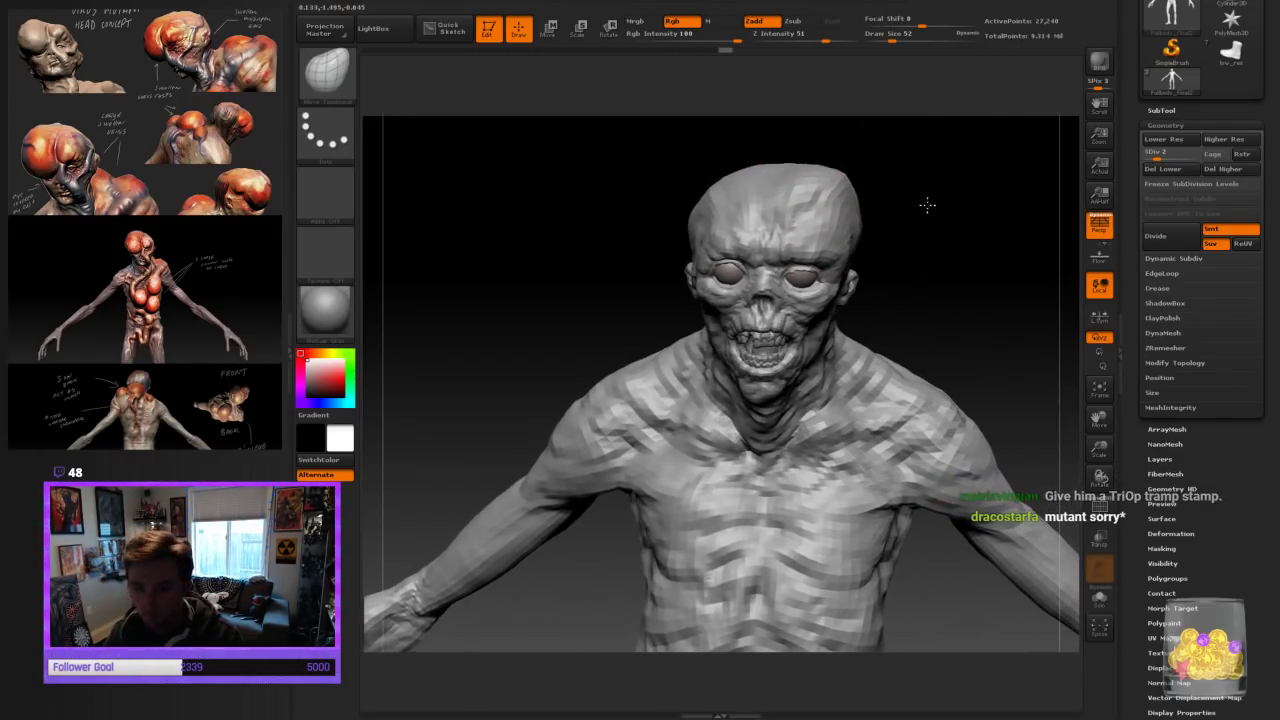
Try to pull the character's right side of the skull at draw size 84, and undo the stroke
{"action": "key", "text": "bracketright"}
{"action": "key", "text": "bracketright"}
{"action": "left_click_drag", "start_coordinate": [722, 250], "coordinate": [720, 234]}
{"action": "mouse_move", "coordinate": [716, 190]}
{"action": "left_mouse_down"}
{"action": "mouse_move", "coordinate": [704, 176]}
{"action": "mouse_move", "coordinate": [744, 168]}
{"action": "left_mouse_up"}
{"action": "key", "text": "ctrl+z"}
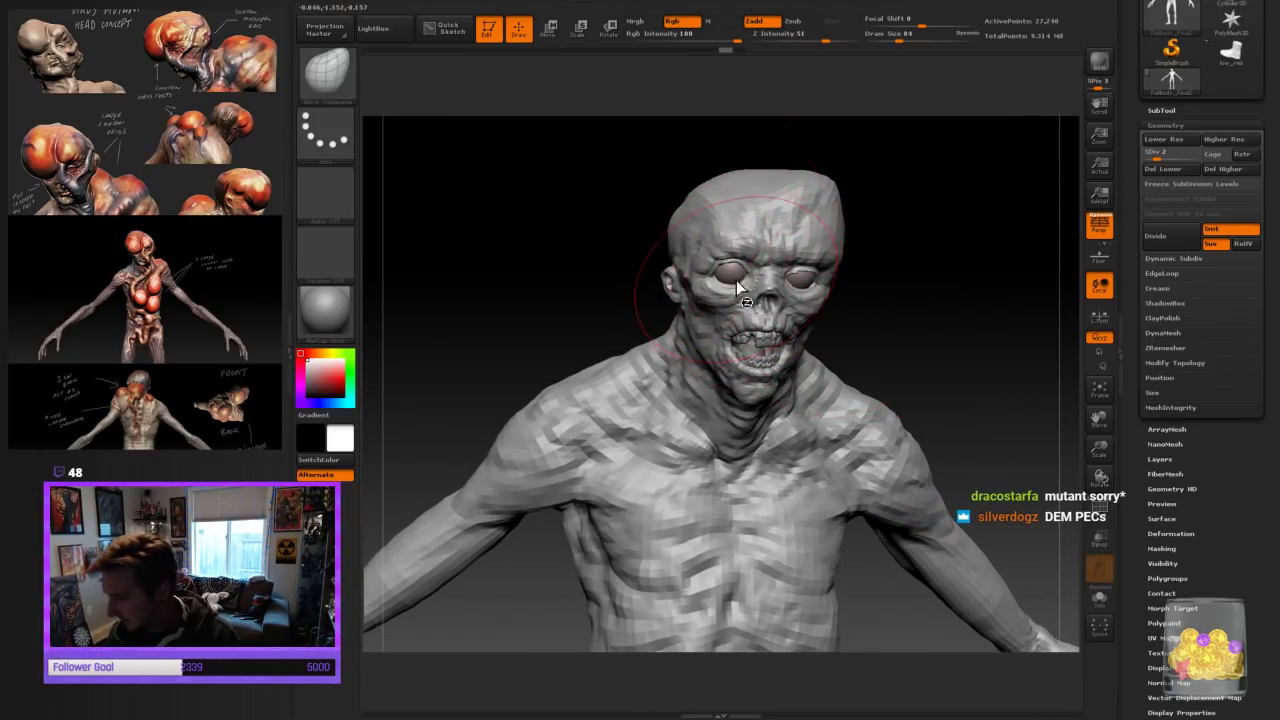
Mask the area around the character's right eye using a draw size of 24
{"action": "key", "text": "bracketleft"}
{"action": "key", "text": "bracketleft"}
{"action": "key", "text": "bracketleft"}
{"action": "mouse_move", "coordinate": [740, 290]}
{"action": "left_mouse_down", "text": "ctrl"}
{"action": "mouse_move", "coordinate": [728, 290]}
{"action": "mouse_move", "coordinate": [804, 276]}
{"action": "mouse_move", "coordinate": [744, 305]}
{"action": "mouse_move", "coordinate": [704, 290]}
{"action": "left_mouse_up", "text": "ctrl"}
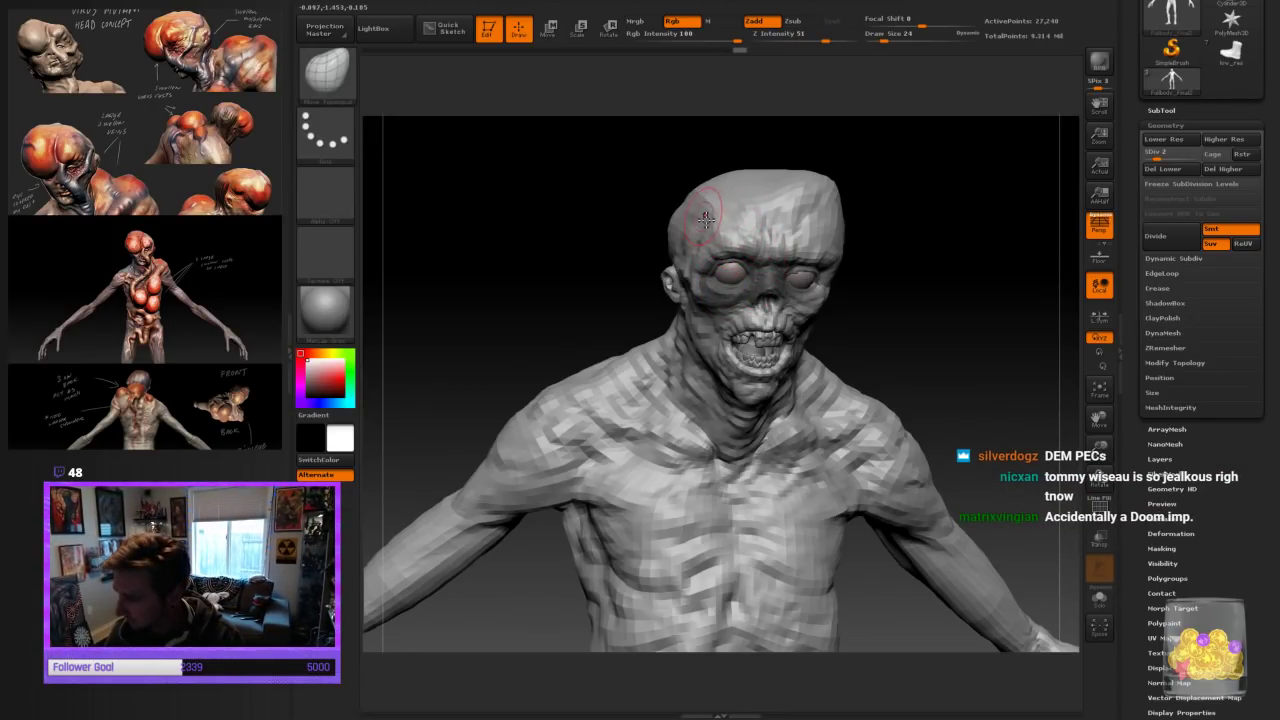
Extend the mask across the character's right cheek and around the right eye
{"action": "key", "text": "bracketright"}
{"action": "mouse_move", "coordinate": [694, 208]}
{"action": "left_mouse_down"}
{"action": "mouse_move", "coordinate": [682, 200]}
{"action": "mouse_move", "coordinate": [710, 177]}
{"action": "left_mouse_up"}
{"action": "mouse_move", "coordinate": [610, 215]}
{"action": "left_mouse_down"}
{"action": "mouse_move", "coordinate": [768, 228]}
{"action": "mouse_move", "coordinate": [726, 213]}
{"action": "left_mouse_up"}
{"action": "left_click_drag", "start_coordinate": [852, 323], "coordinate": [745, 340]}
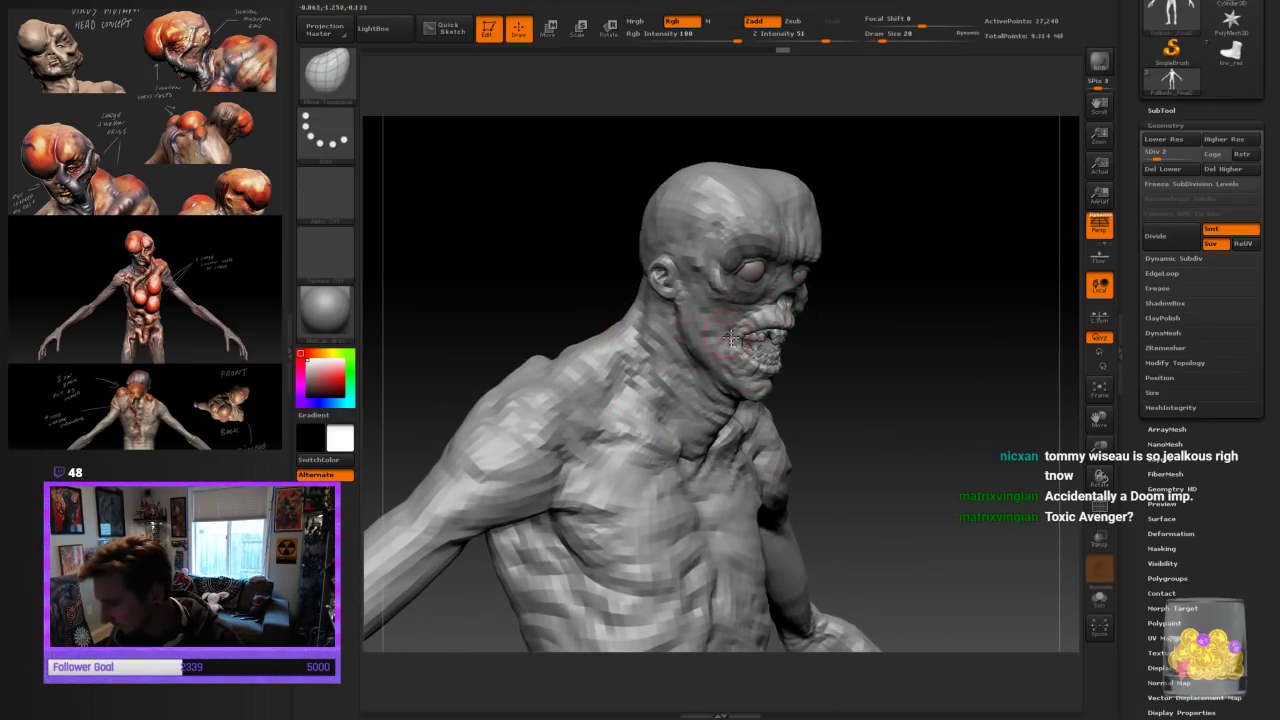
{"action": "mouse_move", "coordinate": [734, 300]}
{"action": "left_mouse_down", "text": "ctrl"}
{"action": "mouse_move", "coordinate": [714, 262]}
{"action": "mouse_move", "coordinate": [695, 303]}
{"action": "mouse_move", "coordinate": [728, 320]}
{"action": "mouse_move", "coordinate": [772, 289]}
{"action": "left_mouse_up", "text": "ctrl"}
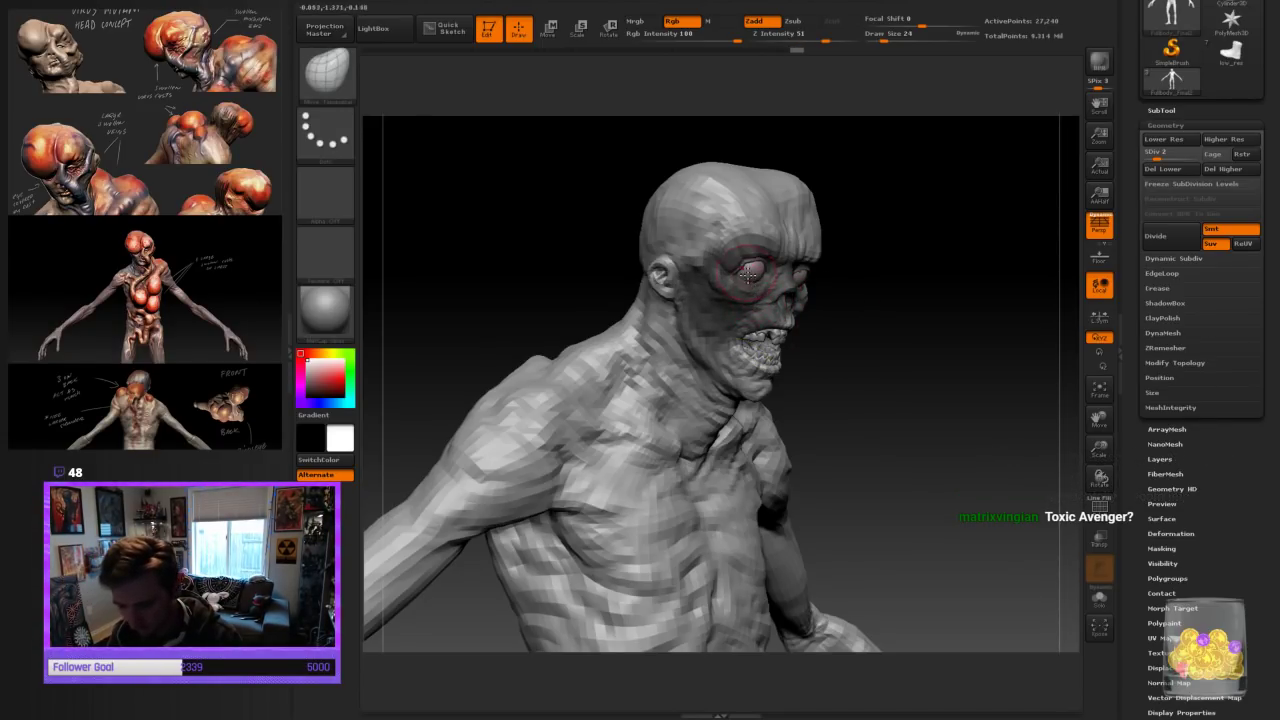
Pull the character's right side of the skull outward at draw size 84
{"action": "right_click_drag", "start_coordinate": [800, 234], "coordinate": [732, 212]}
{"action": "left_click_drag", "start_coordinate": [732, 212], "coordinate": [711, 196]}
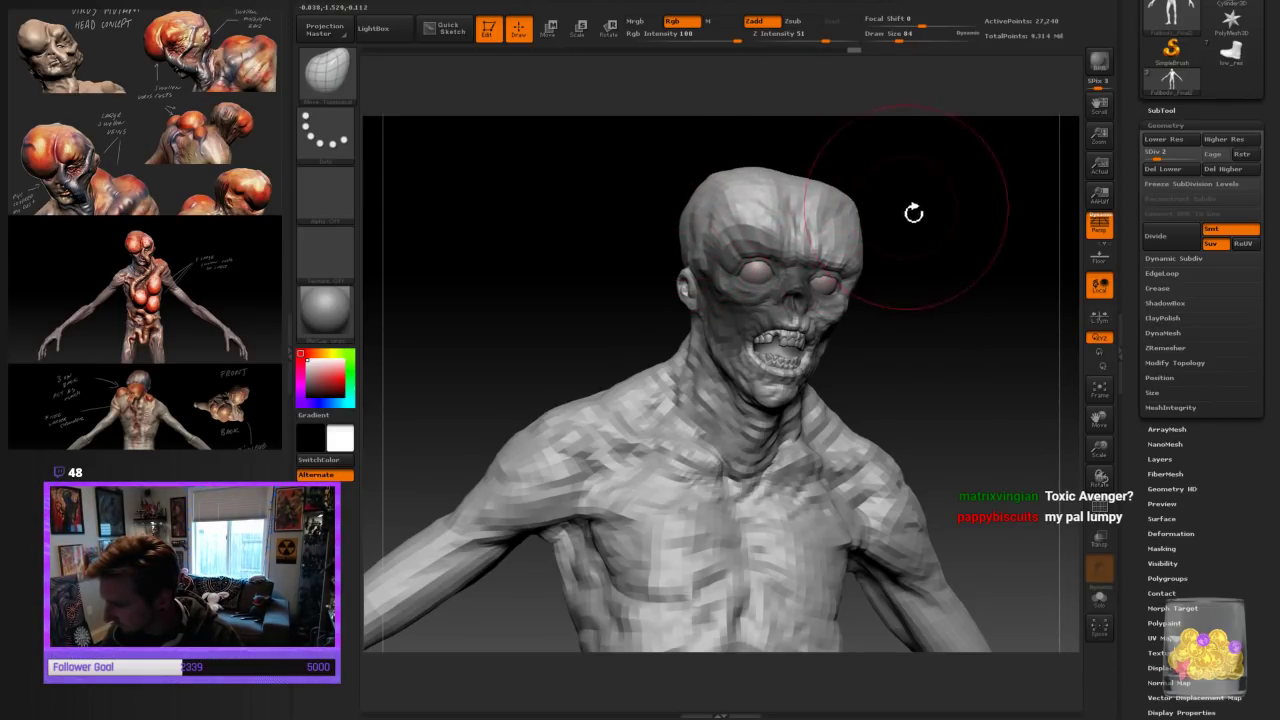
{"action": "right_click_drag", "start_coordinate": [912, 212], "coordinate": [832, 206]}
Push the middle of the crown and forehead down at draw size 52 to form a dip between two skull lobes
{"action": "key", "text": "["}
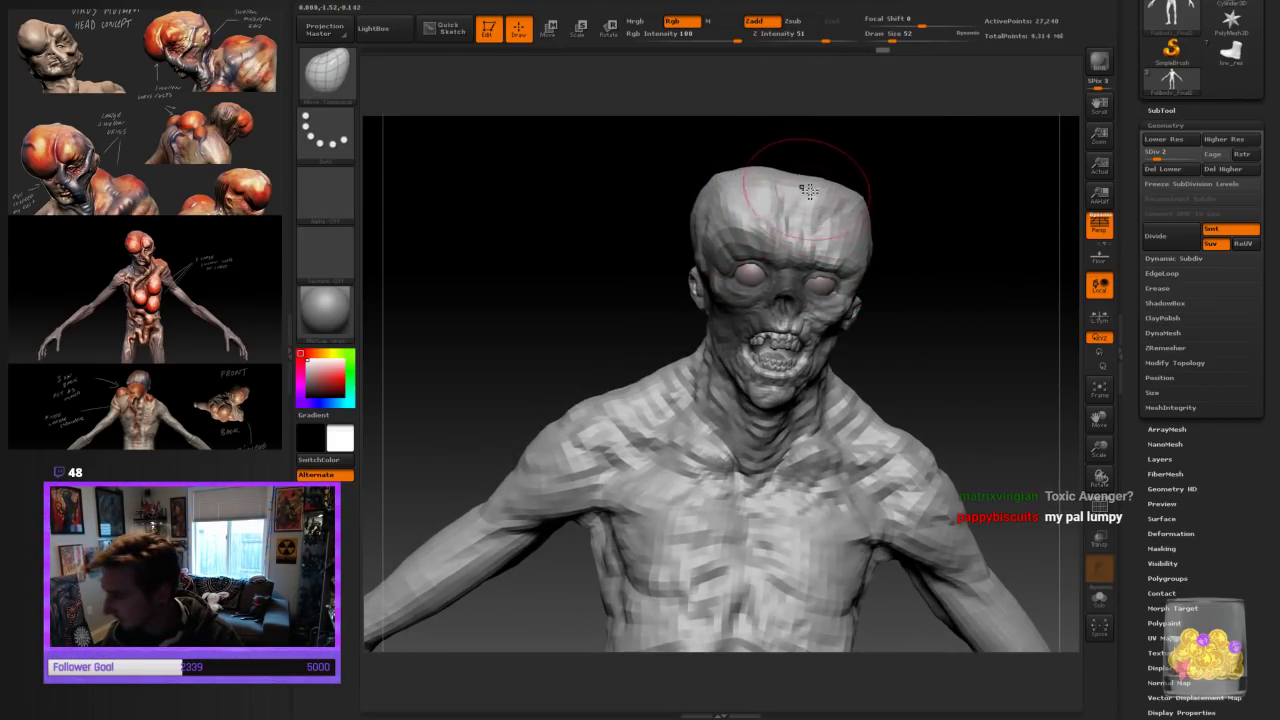
{"action": "left_click_drag", "start_coordinate": [805, 173], "coordinate": [807, 201]}
{"action": "right_click_drag", "start_coordinate": [790, 208], "coordinate": [812, 206]}
{"action": "left_click_drag", "start_coordinate": [811, 179], "coordinate": [822, 194]}
{"action": "right_click_drag", "start_coordinate": [942, 192], "coordinate": [836, 208]}
{"action": "left_click_drag", "start_coordinate": [845, 192], "coordinate": [847, 206]}
{"action": "right_click_drag", "start_coordinate": [990, 228], "coordinate": [896, 242]}
{"action": "left_click_drag", "start_coordinate": [837, 235], "coordinate": [806, 230]}
{"action": "right_click_drag", "start_coordinate": [1016, 203], "coordinate": [1075, 213]}
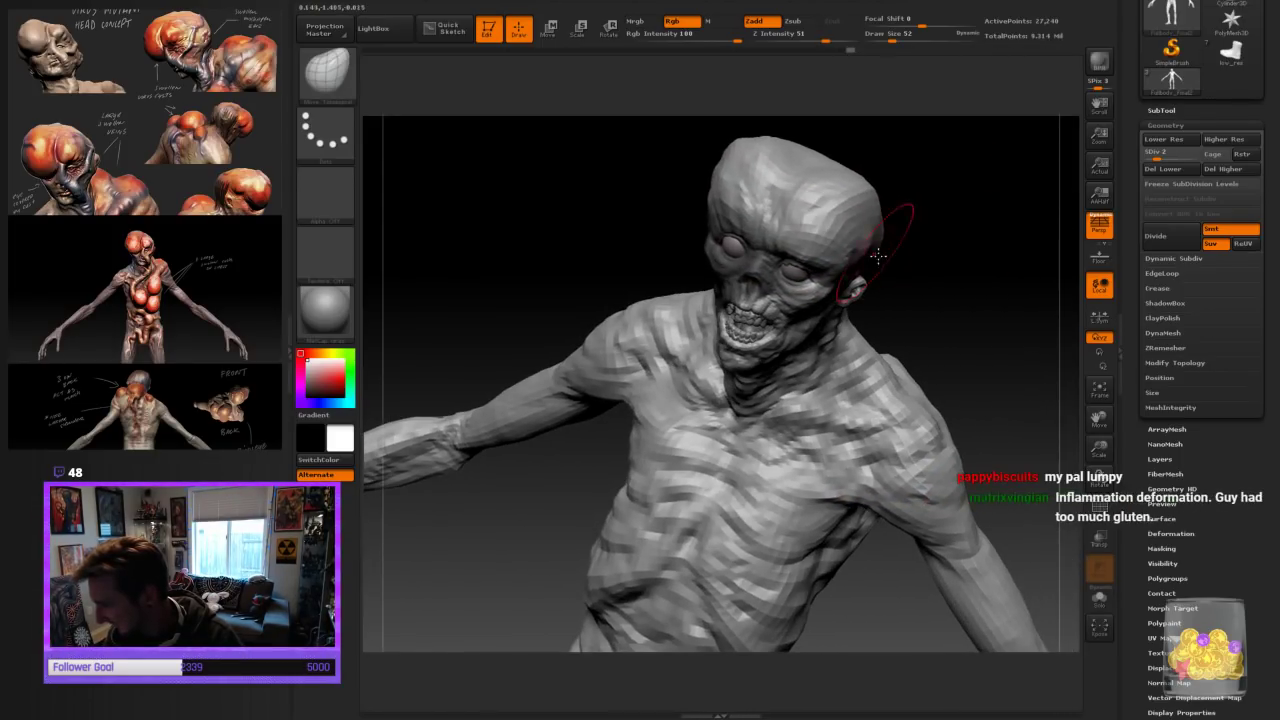
{"action": "right_click_drag", "start_coordinate": [885, 212], "coordinate": [971, 183]}
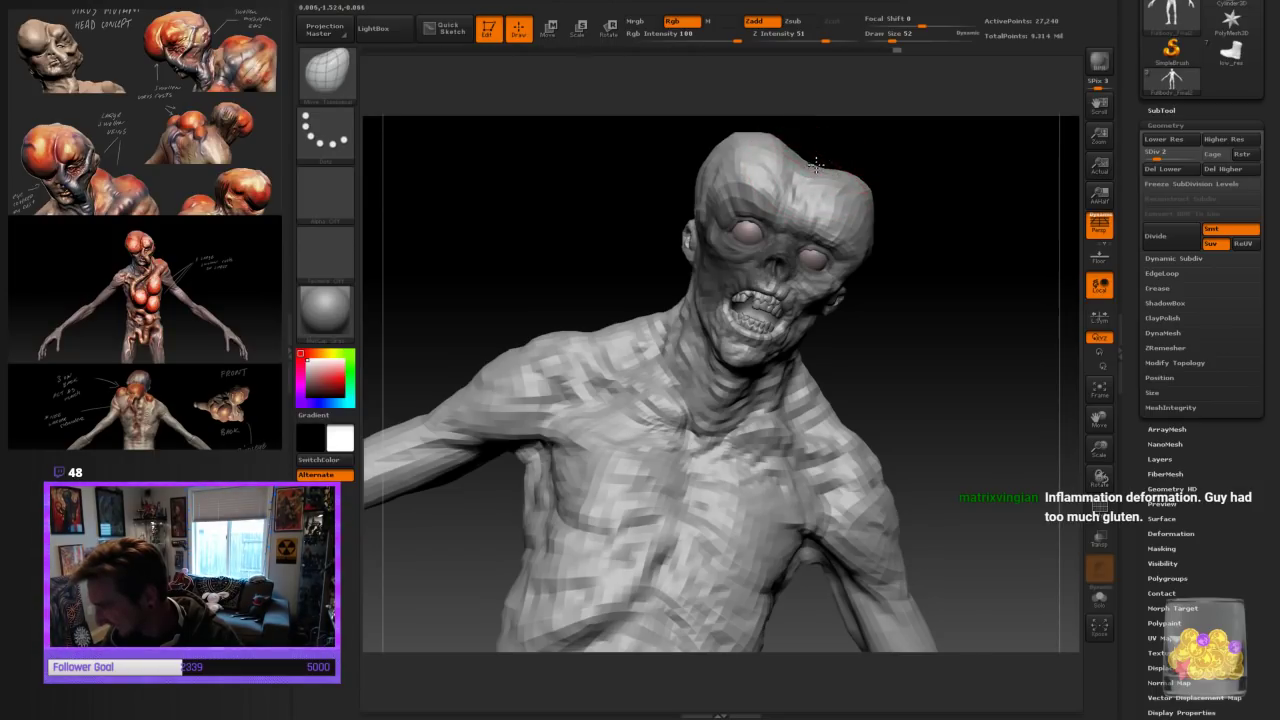
Invert the face mask and clear it
{"action": "mouse_move", "coordinate": [816, 165]}
{"action": "right_mouse_down"}
{"action": "mouse_move", "coordinate": [903, 171]}
{"action": "mouse_move", "coordinate": [814, 166]}
{"action": "mouse_move", "coordinate": [842, 146]}
{"action": "mouse_move", "coordinate": [757, 195]}
{"action": "right_mouse_up"}
{"action": "mouse_move", "coordinate": [770, 142]}
{"action": "right_mouse_down"}
{"action": "mouse_move", "coordinate": [880, 143]}
{"action": "mouse_move", "coordinate": [957, 263]}
{"action": "mouse_move", "coordinate": [991, 360]}
{"action": "mouse_move", "coordinate": [946, 291]}
{"action": "right_mouse_up"}
{"action": "left_click_drag", "start_coordinate": [930, 254], "coordinate": [966, 294]}
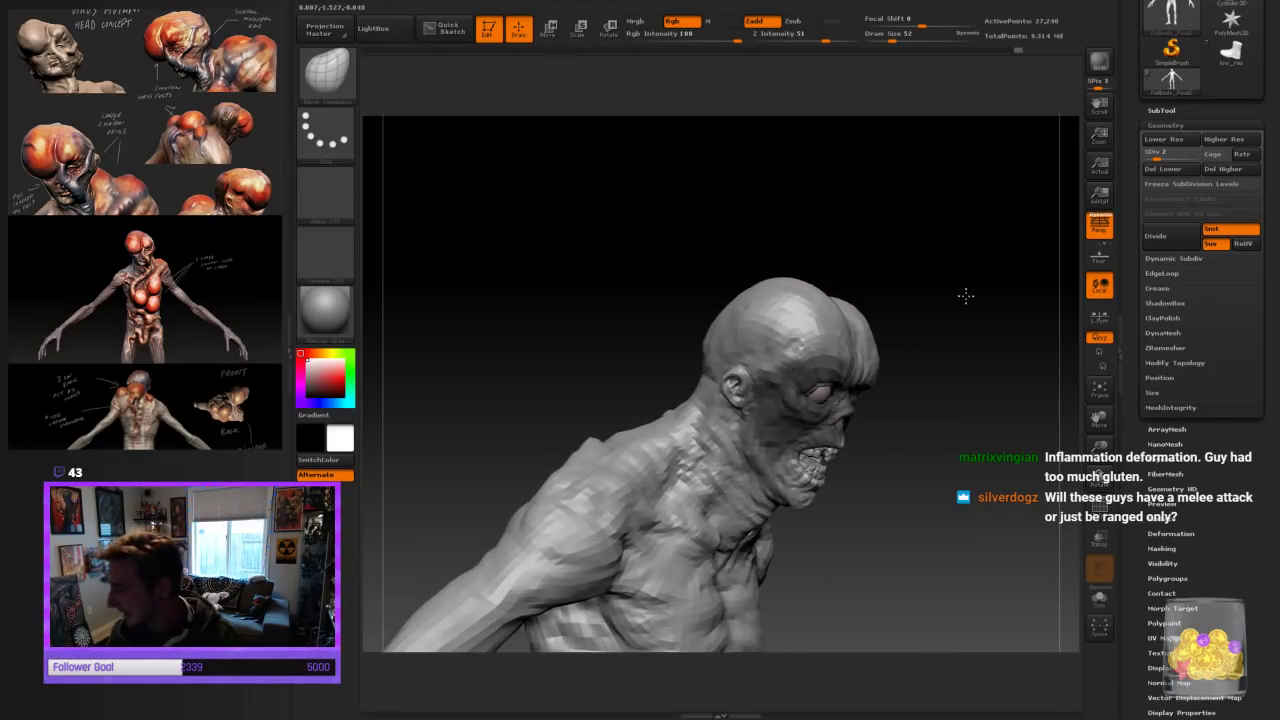
{"action": "left_click", "coordinate": [947, 362], "text": "ctrl"}
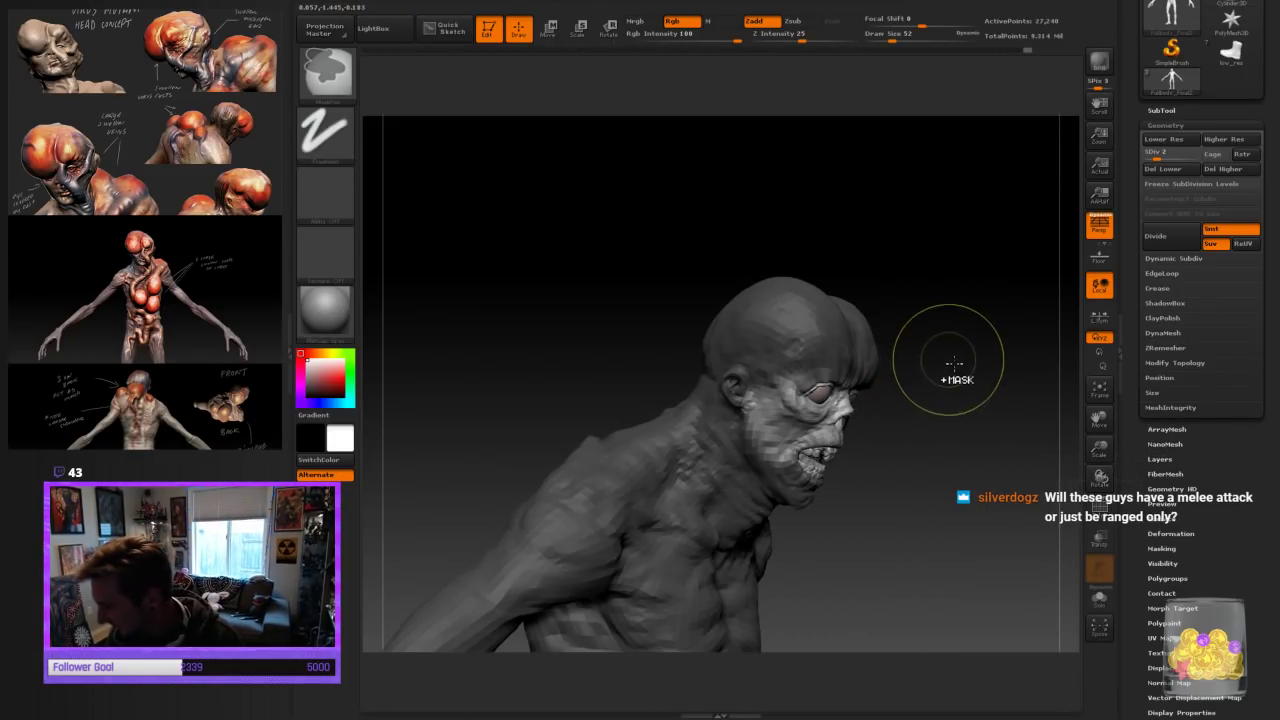
{"action": "left_click_drag", "start_coordinate": [948, 364], "coordinate": [960, 434], "text": "ctrl"}
Mask the area around the character's right eye using a draw size of 7
{"action": "left_click_drag", "start_coordinate": [885, 406], "coordinate": [922, 397]}
{"action": "left_click_drag", "start_coordinate": [826, 366], "coordinate": [828, 366]}
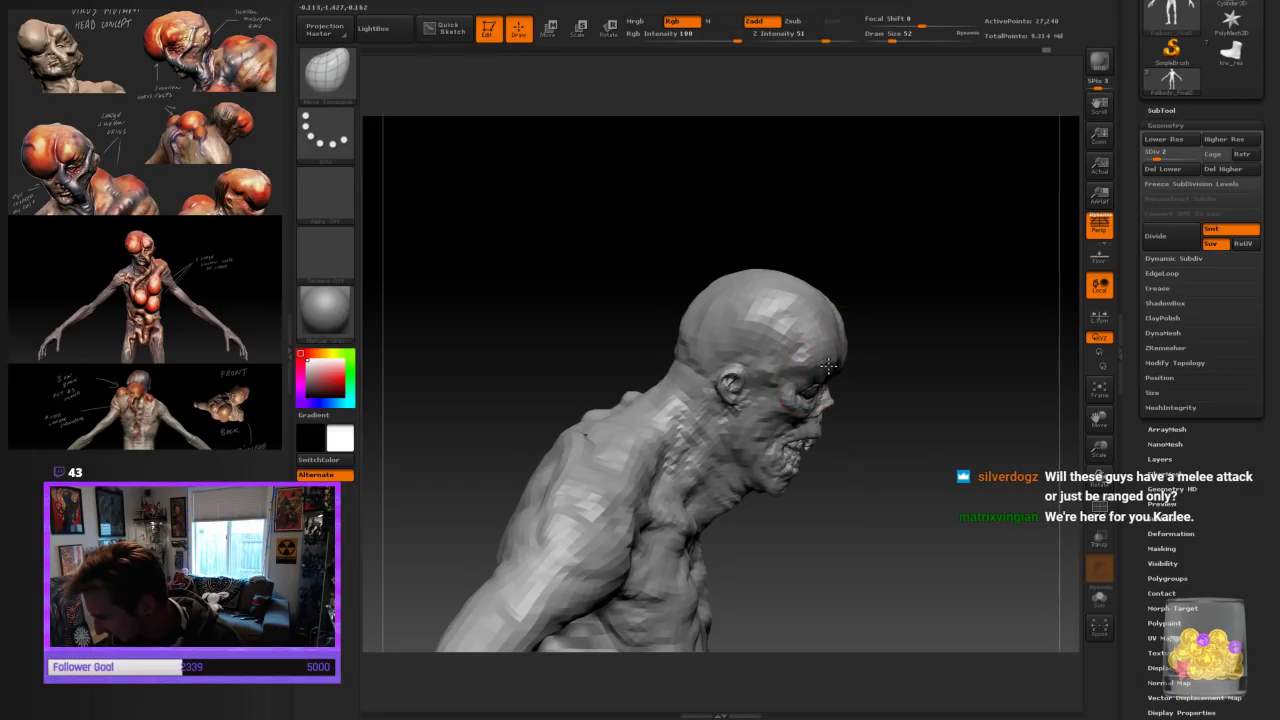
{"action": "mouse_move", "coordinate": [928, 386]}
{"action": "left_mouse_down"}
{"action": "mouse_move", "coordinate": [900, 391]}
{"action": "mouse_move", "coordinate": [869, 437]}
{"action": "mouse_move", "coordinate": [862, 424]}
{"action": "left_mouse_up"}
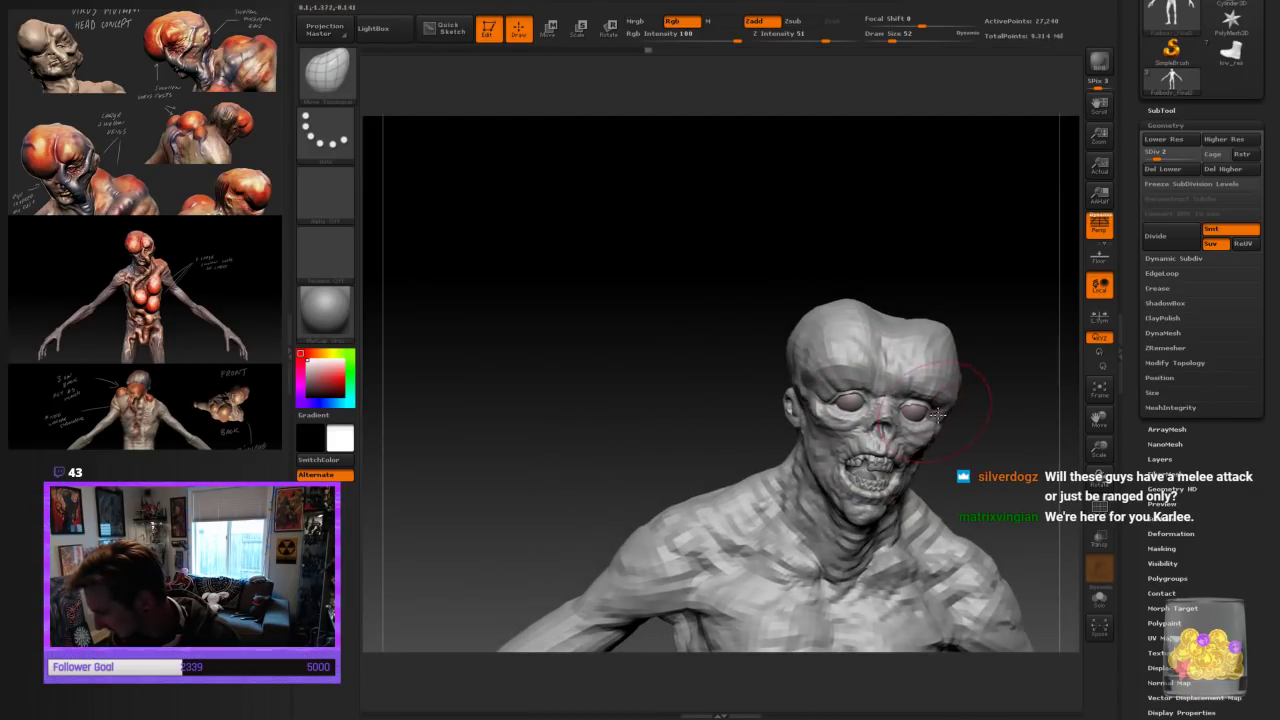
{"action": "key", "text": "["}
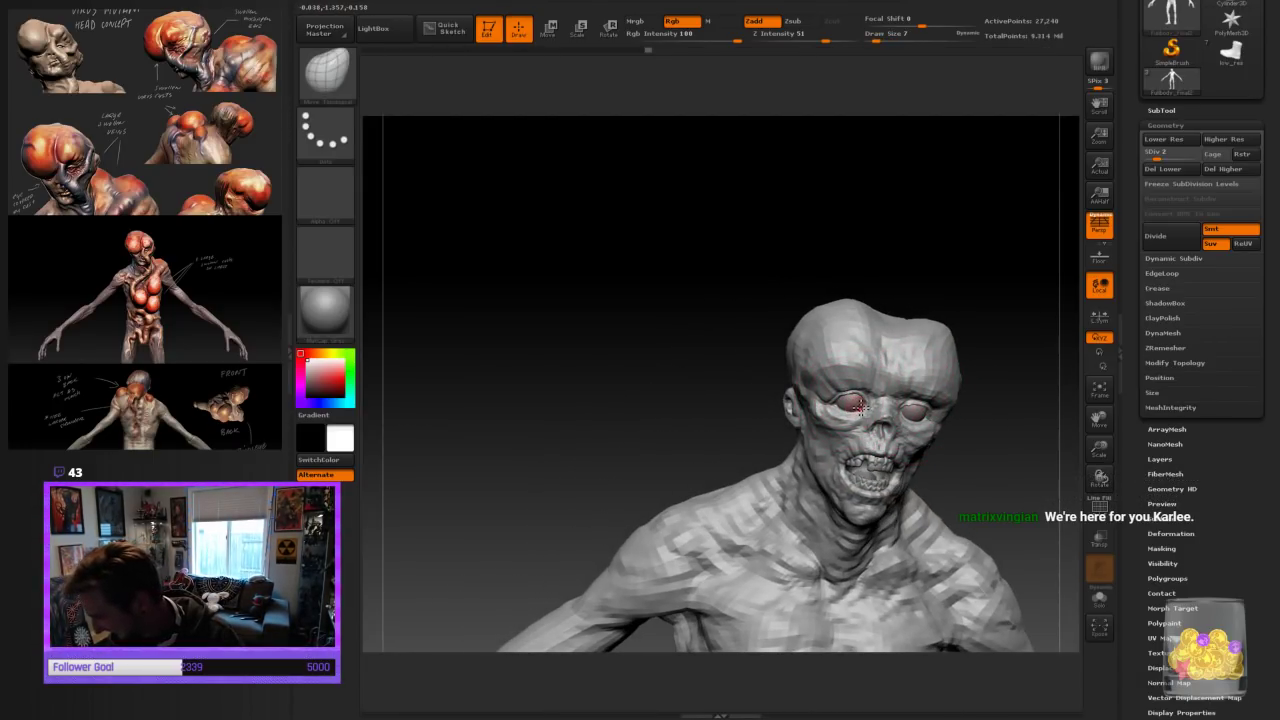
{"action": "key", "text": "ctrl"}
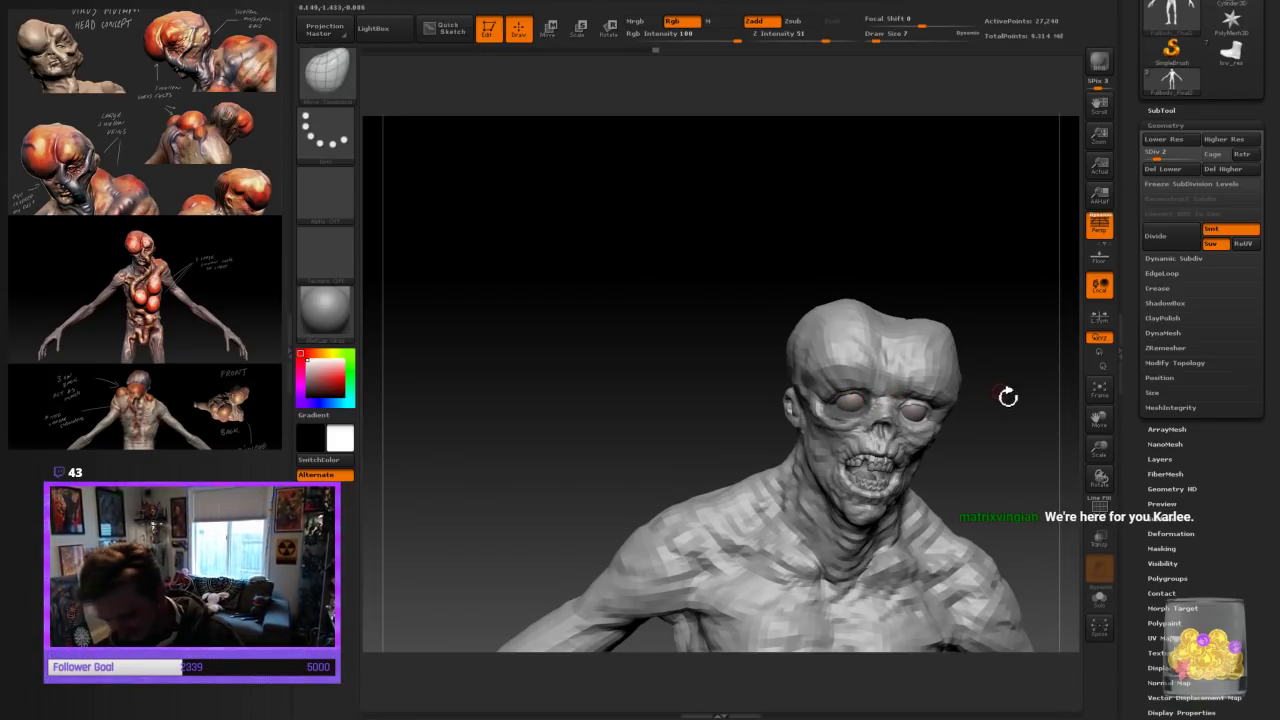
Pull the skull lobe above the character's right eye outward and down over the brow at draw size 54
{"action": "left_click_drag", "start_coordinate": [1006, 397], "coordinate": [1045, 392]}
{"action": "mouse_move", "coordinate": [867, 363]}
{"action": "left_mouse_down"}
{"action": "mouse_move", "coordinate": [930, 346]}
{"action": "mouse_move", "coordinate": [905, 300]}
{"action": "mouse_move", "coordinate": [937, 274]}
{"action": "mouse_move", "coordinate": [950, 295]}
{"action": "left_mouse_up"}
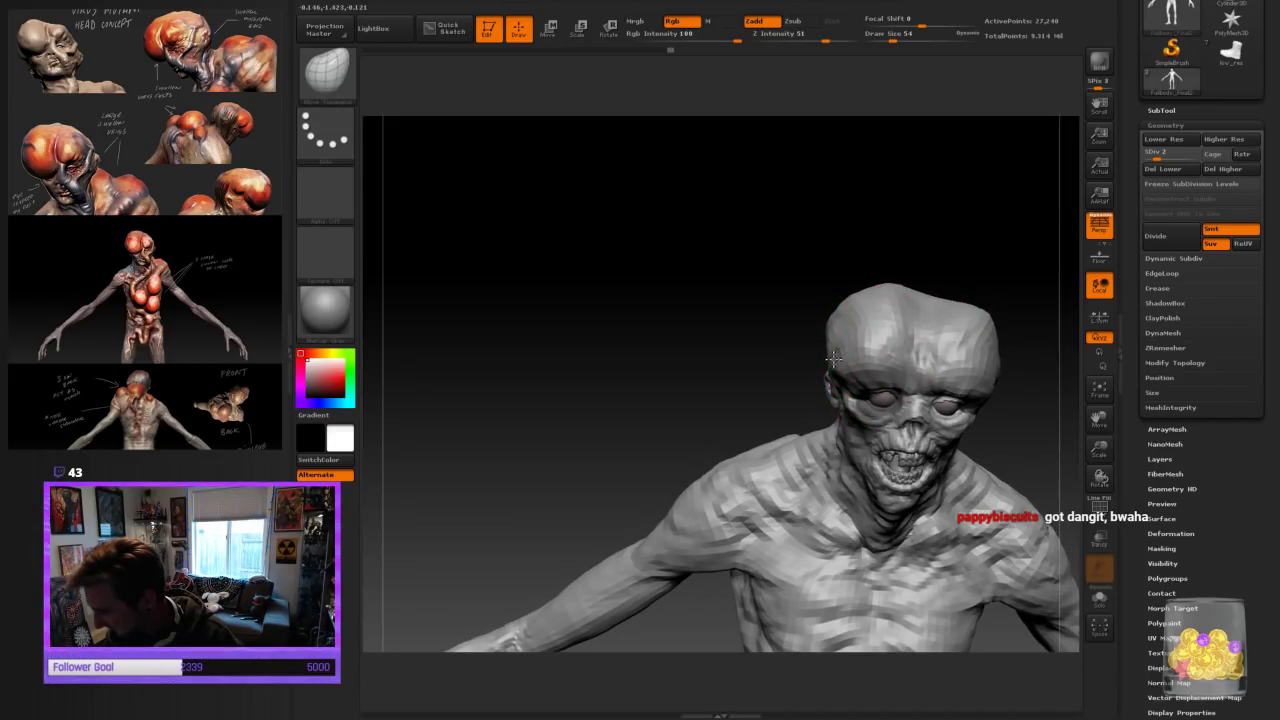
{"action": "mouse_move", "coordinate": [833, 358]}
{"action": "left_mouse_down"}
{"action": "mouse_move", "coordinate": [960, 283]}
{"action": "mouse_move", "coordinate": [913, 316]}
{"action": "mouse_move", "coordinate": [951, 223]}
{"action": "mouse_move", "coordinate": [859, 372]}
{"action": "left_mouse_up"}
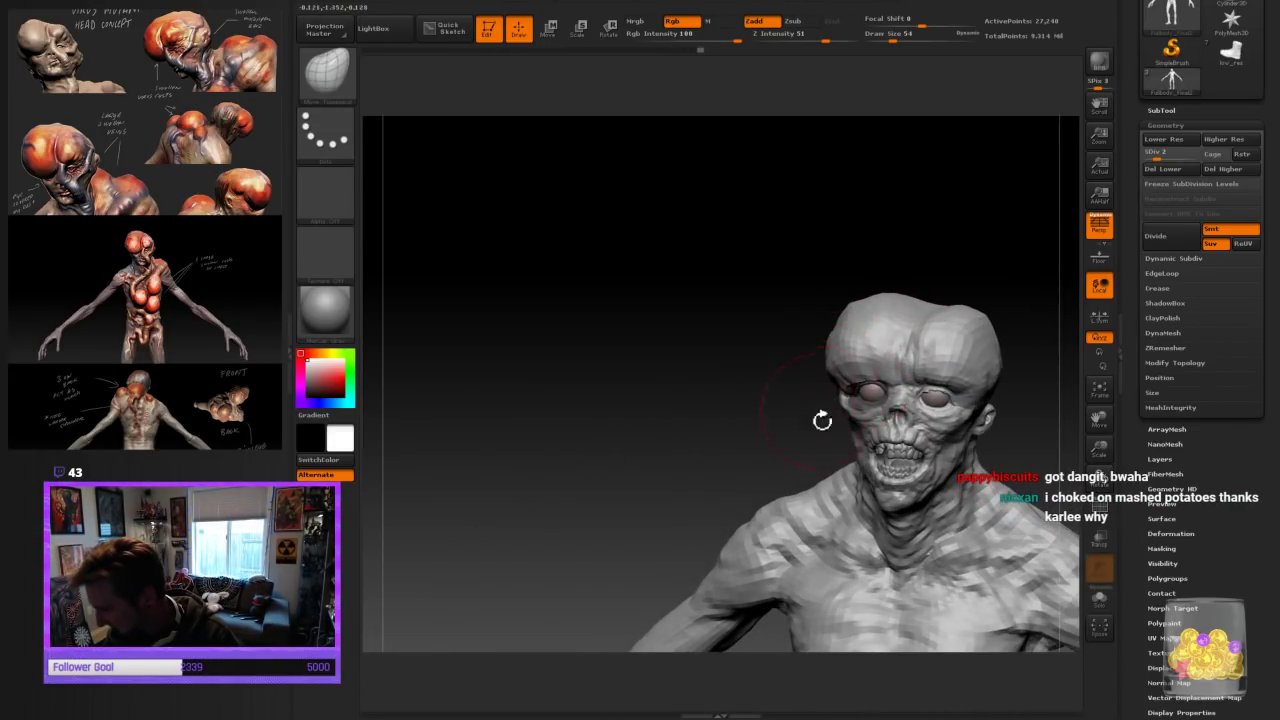
{"action": "left_click_drag", "start_coordinate": [822, 421], "coordinate": [835, 408]}
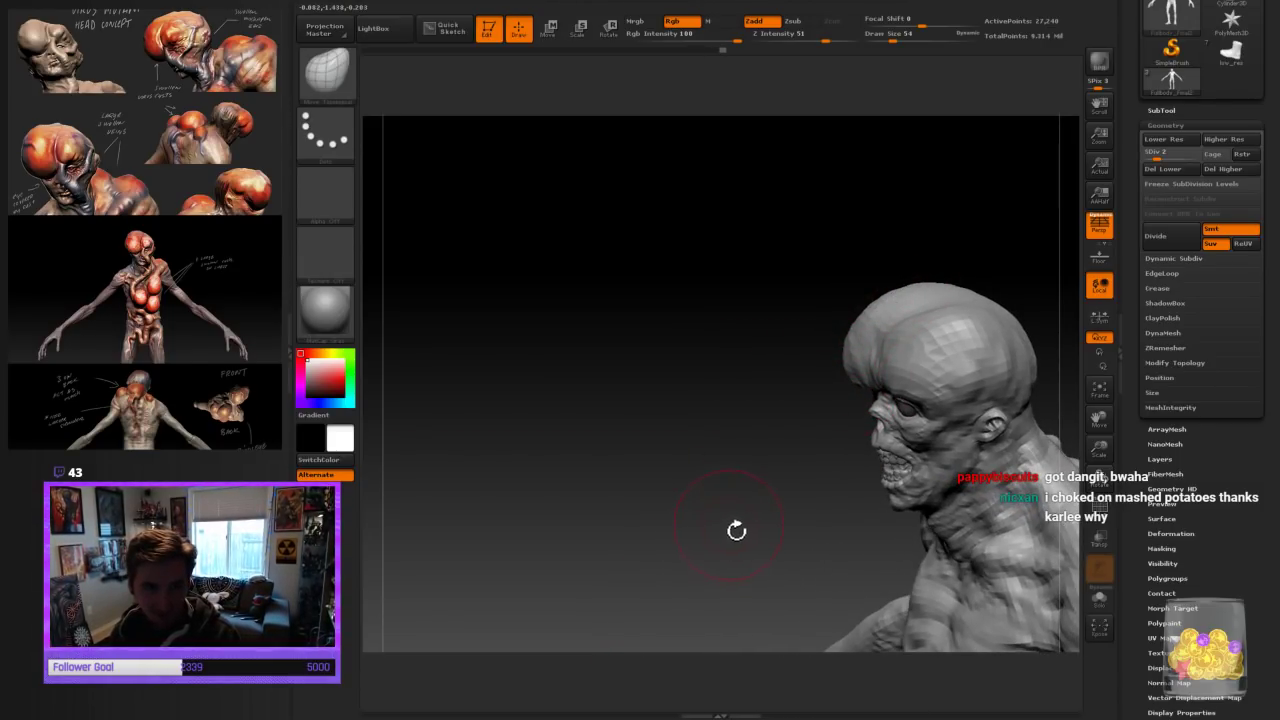
{"action": "mouse_move", "coordinate": [740, 507]}
{"action": "left_mouse_down"}
{"action": "mouse_move", "coordinate": [789, 457]}
{"action": "mouse_move", "coordinate": [940, 523]}
{"action": "mouse_move", "coordinate": [900, 430]}
{"action": "mouse_move", "coordinate": [967, 404]}
{"action": "left_mouse_up"}
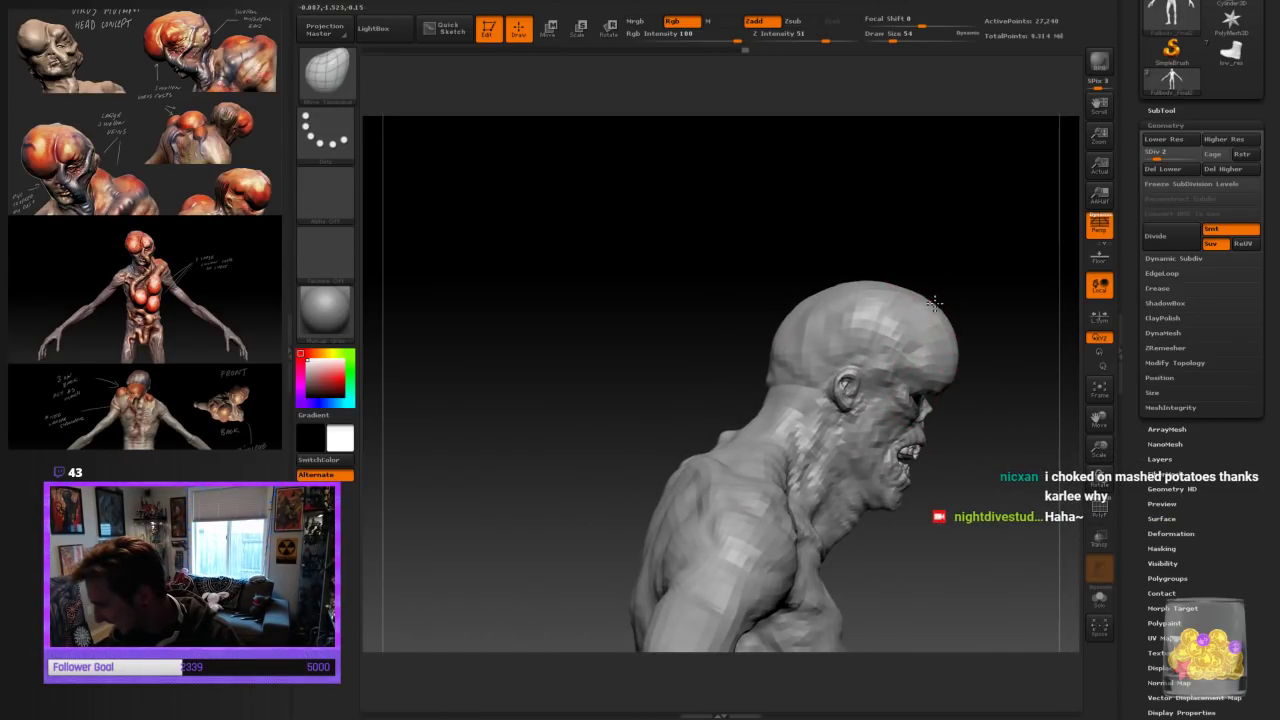
{"action": "mouse_move", "coordinate": [901, 291]}
{"action": "left_mouse_down"}
{"action": "mouse_move", "coordinate": [874, 316]}
{"action": "mouse_move", "coordinate": [855, 412]}
{"action": "mouse_move", "coordinate": [866, 367]}
{"action": "left_mouse_up"}
{"action": "left_click_drag", "start_coordinate": [963, 394], "coordinate": [940, 376]}
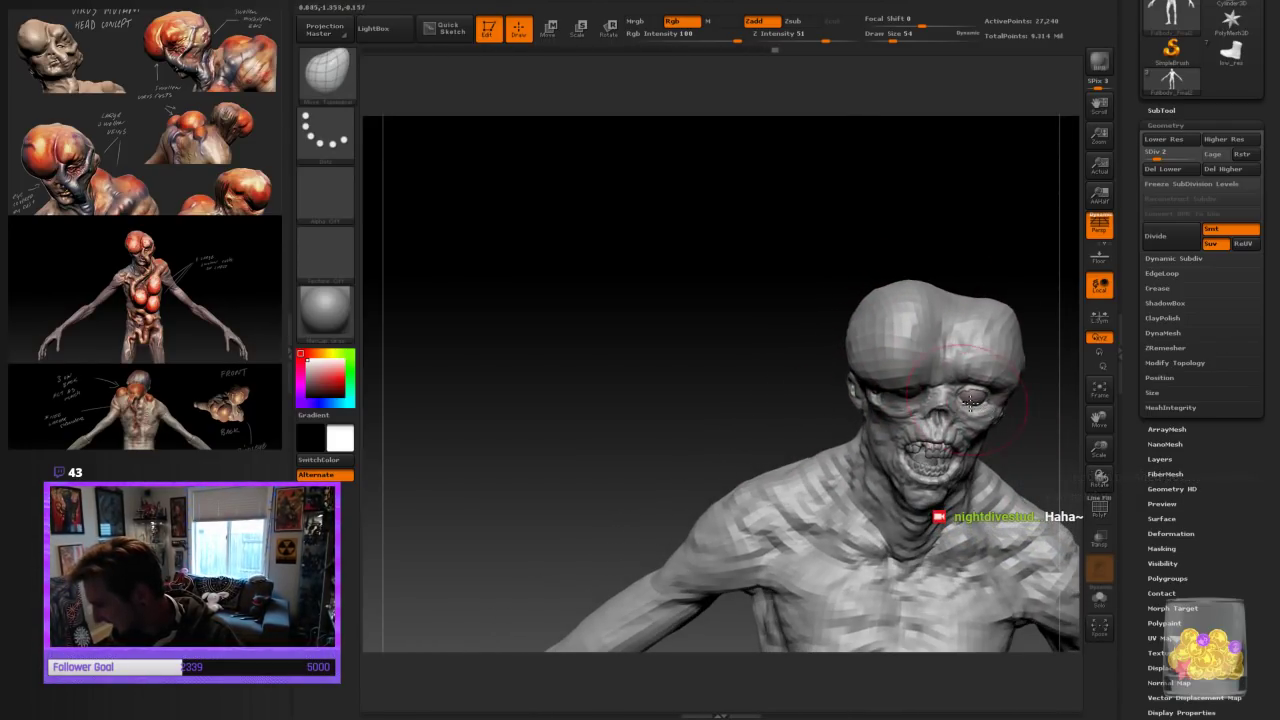
{"action": "left_click_drag", "start_coordinate": [775, 445], "coordinate": [766, 406]}
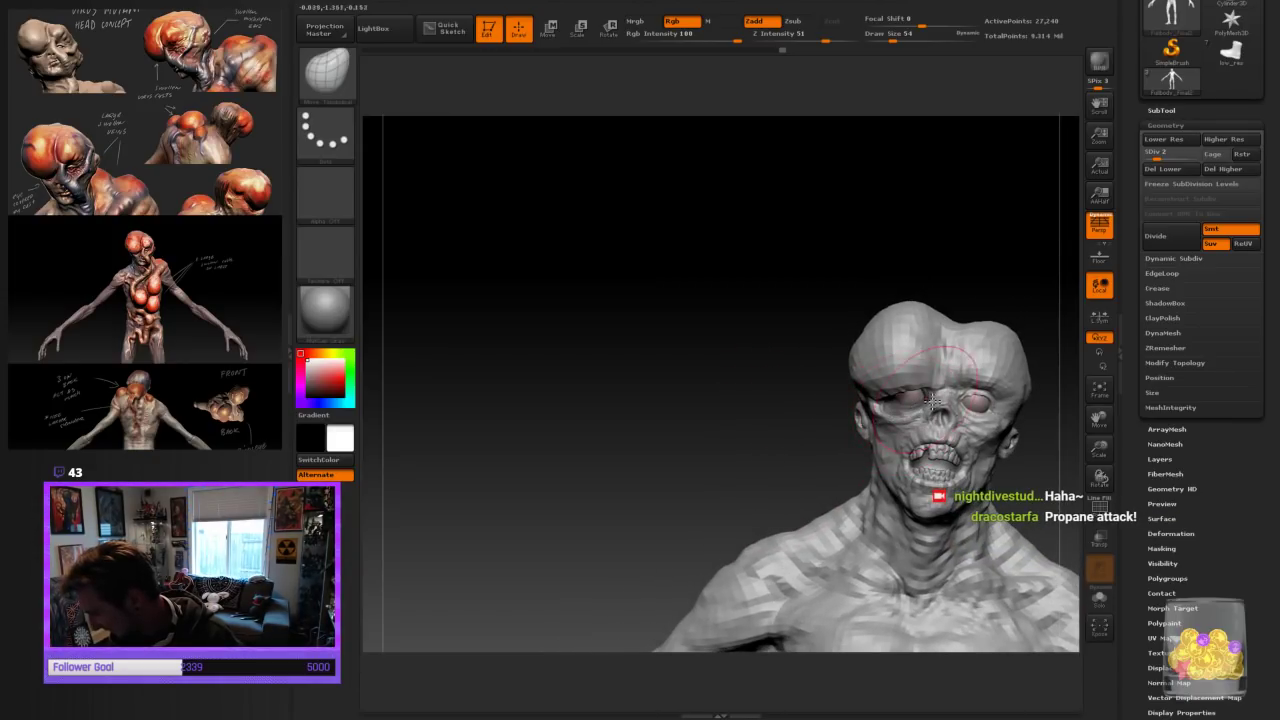
{"action": "left_click_drag", "start_coordinate": [986, 292], "coordinate": [974, 246]}
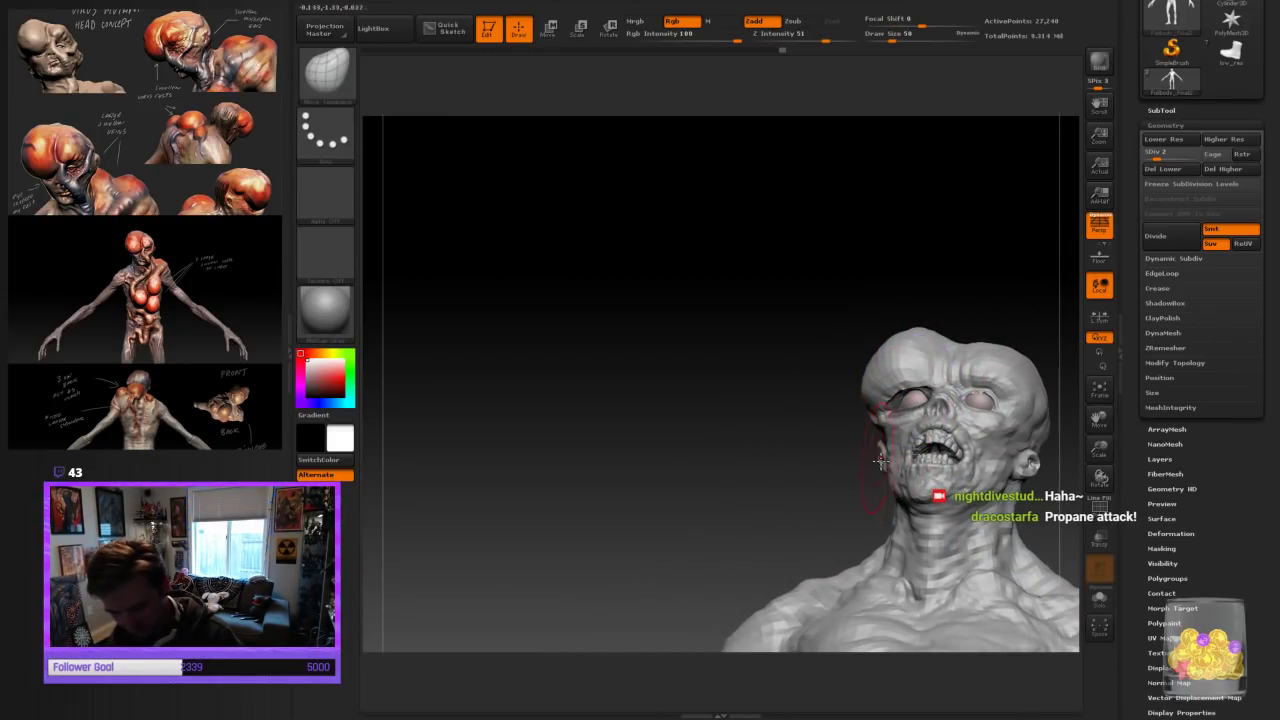
Smooth the surface around the character's right eye at draw size 9 and clear the mask
{"action": "key", "text": "shift"}
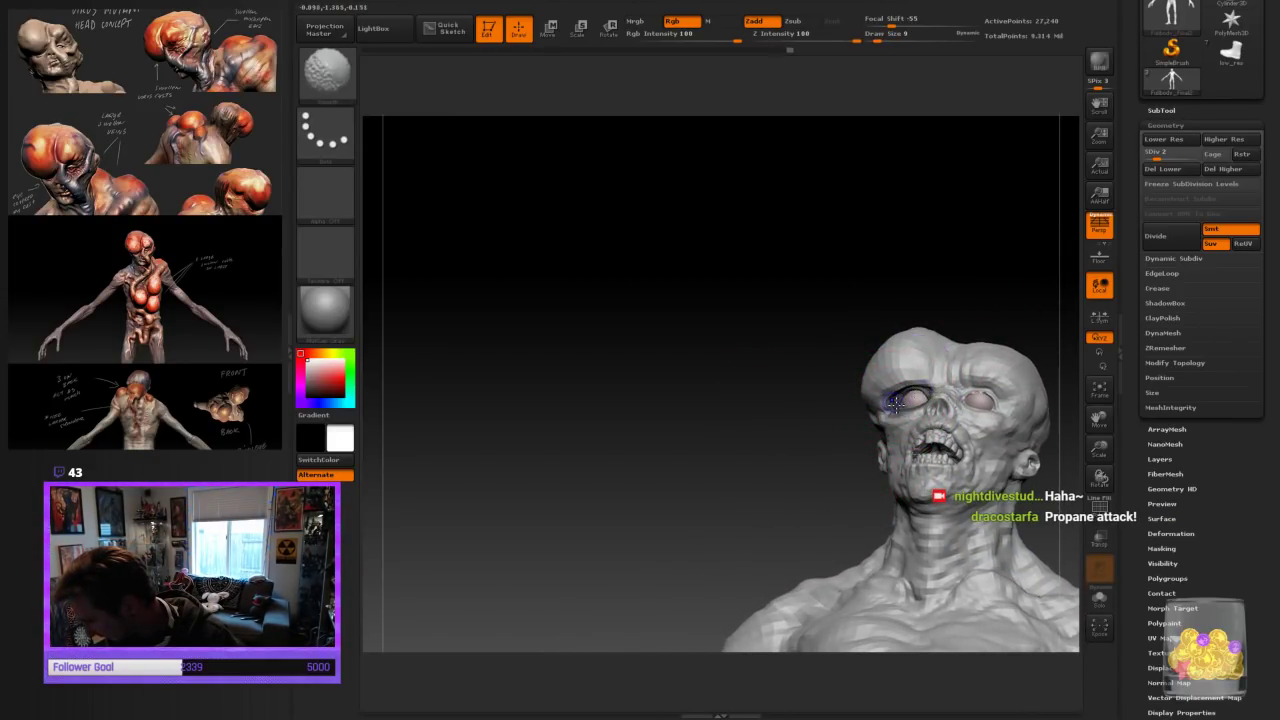
{"action": "left_click_drag", "start_coordinate": [896, 405], "coordinate": [922, 448], "text": "shift"}
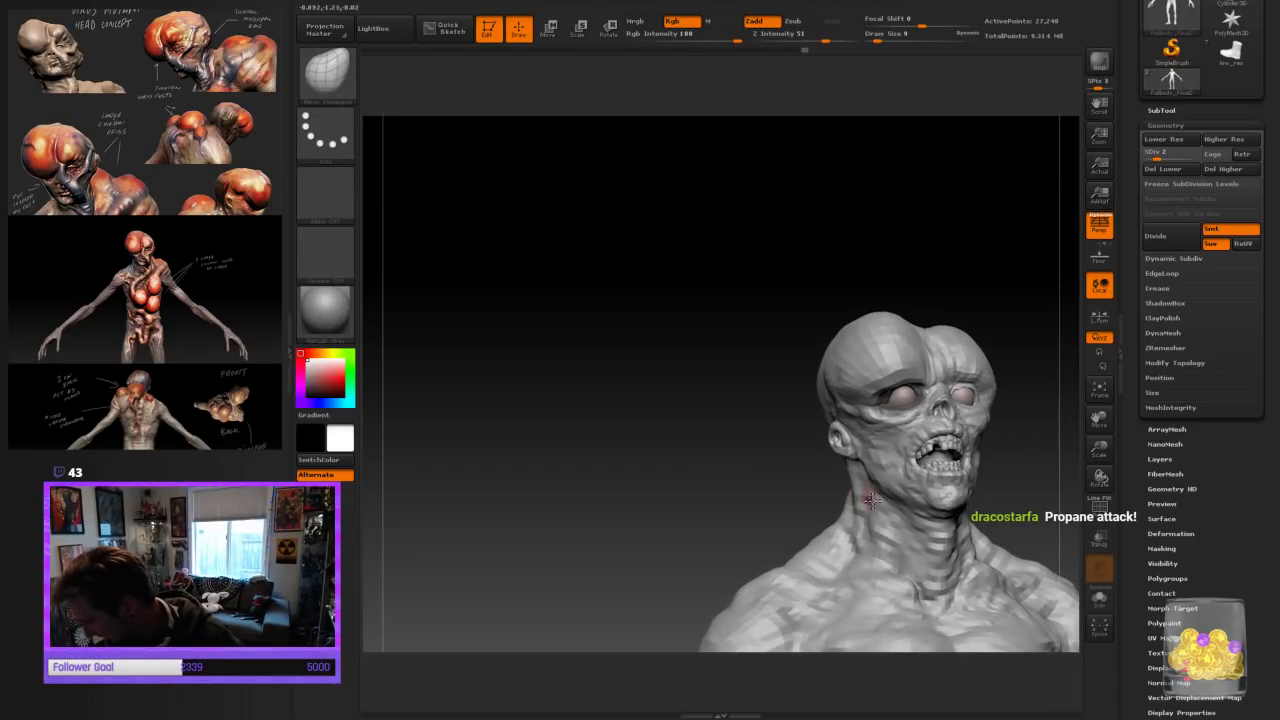
{"action": "left_click", "coordinate": [1020, 455], "text": "ctrl"}
{"action": "left_click_drag", "start_coordinate": [1043, 486], "coordinate": [1072, 478]}
{"action": "left_click_drag", "start_coordinate": [990, 454], "coordinate": [1013, 492], "text": "ctrl"}
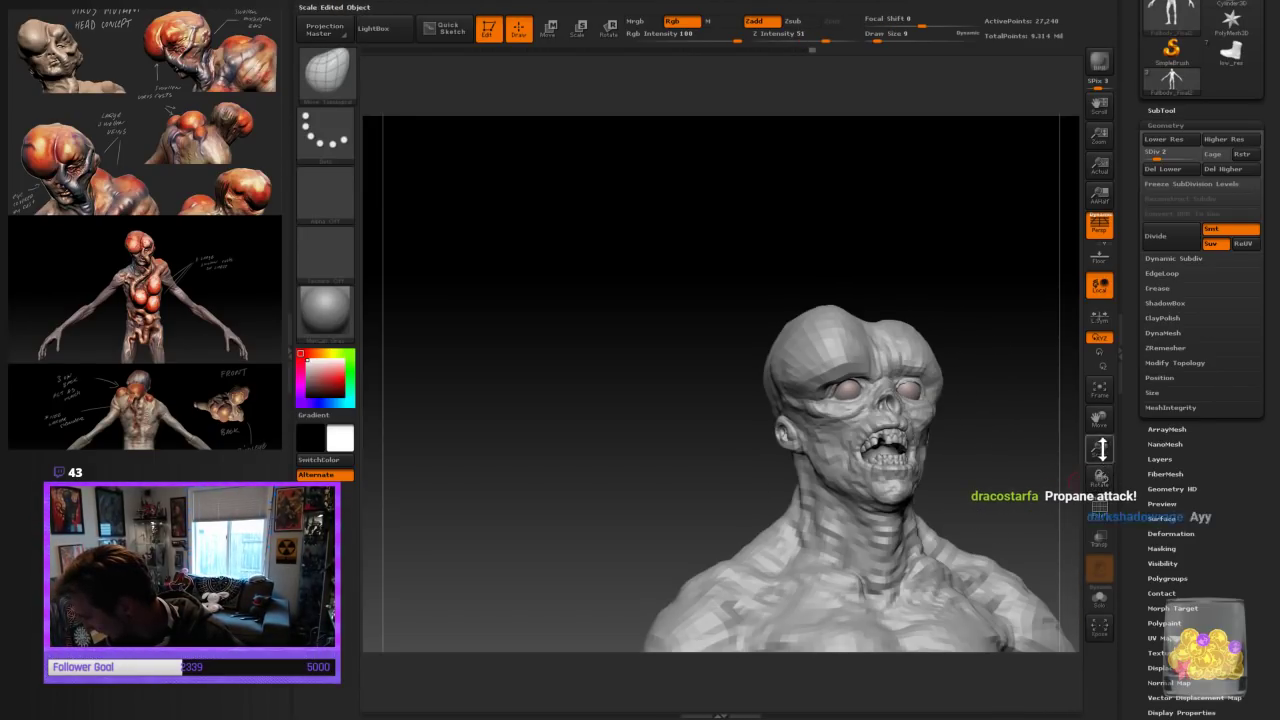
Drag the swollen brow down over the character's right eye at draw size 26
{"action": "left_click_drag", "start_coordinate": [1102, 449], "coordinate": [1168, 497]}
{"action": "mouse_move", "coordinate": [1055, 500]}
{"action": "left_mouse_down"}
{"action": "mouse_move", "coordinate": [1008, 513]}
{"action": "mouse_move", "coordinate": [1010, 529]}
{"action": "left_mouse_up"}
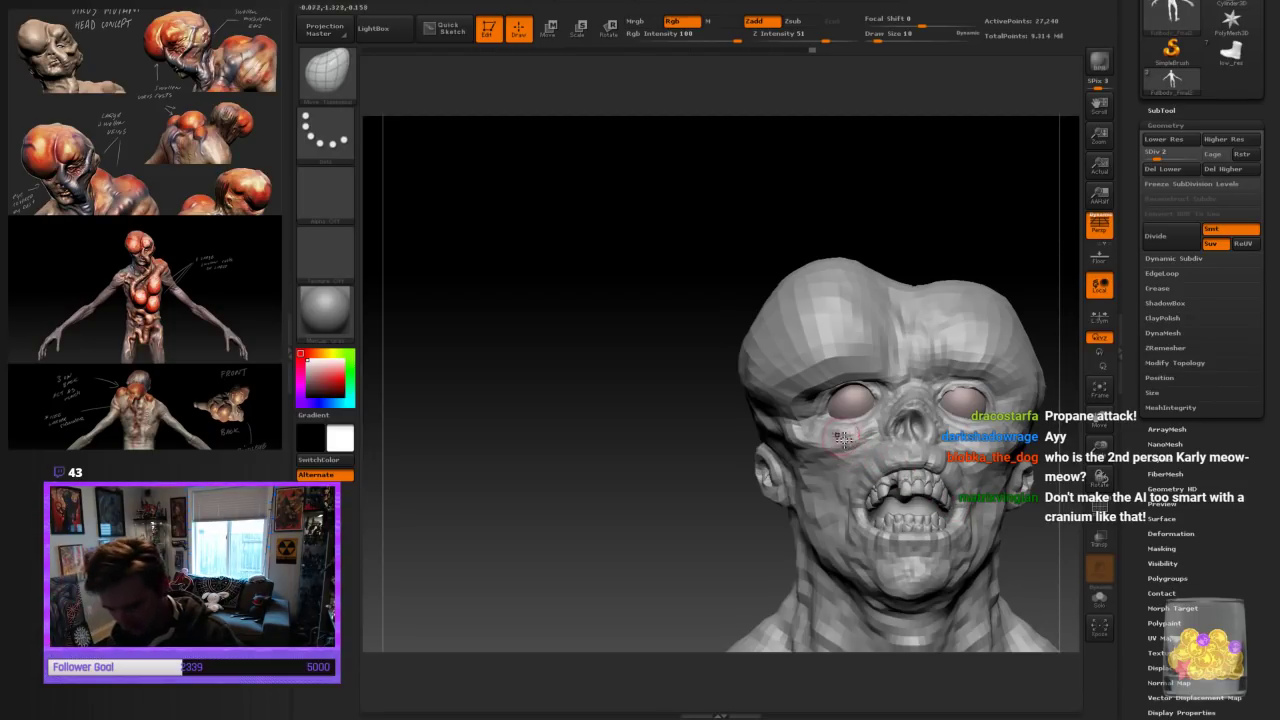
{"action": "key", "text": "bracketright"}
{"action": "key", "text": "bracketright"}
{"action": "key", "text": "bracketright"}
{"action": "left_click_drag", "start_coordinate": [806, 397], "coordinate": [812, 411]}
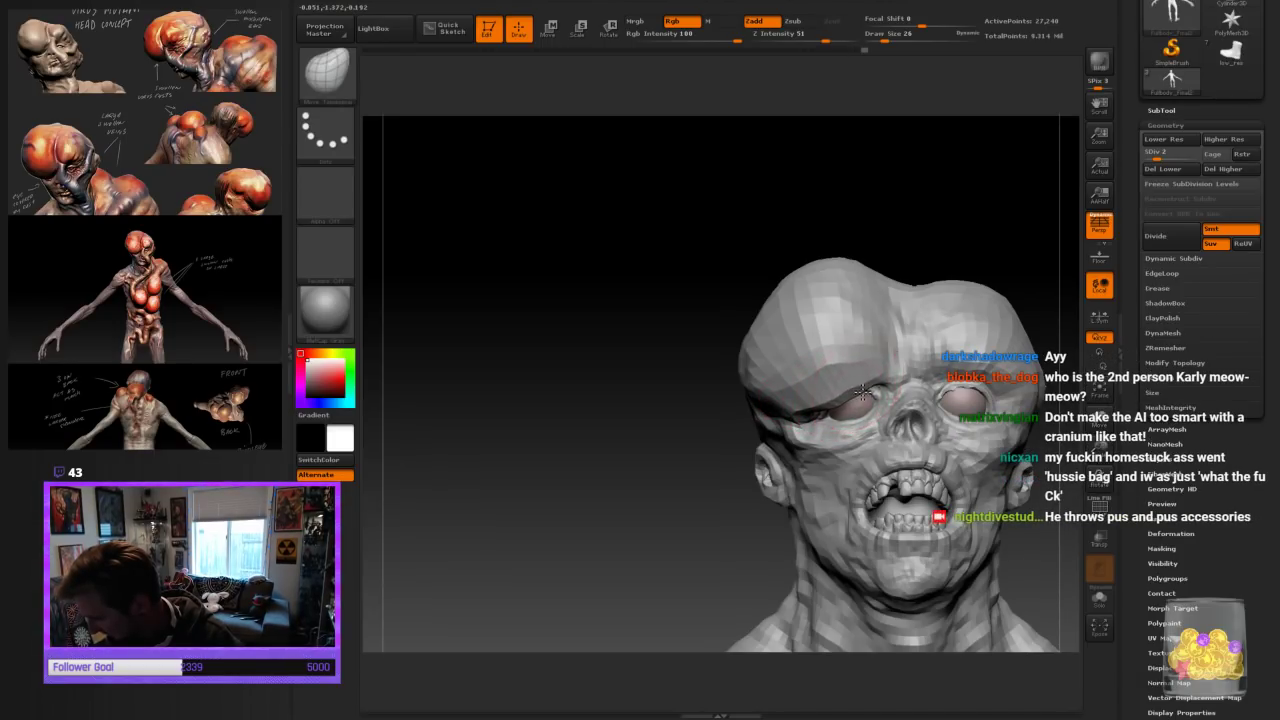
{"action": "left_click_drag", "start_coordinate": [708, 531], "coordinate": [857, 395]}
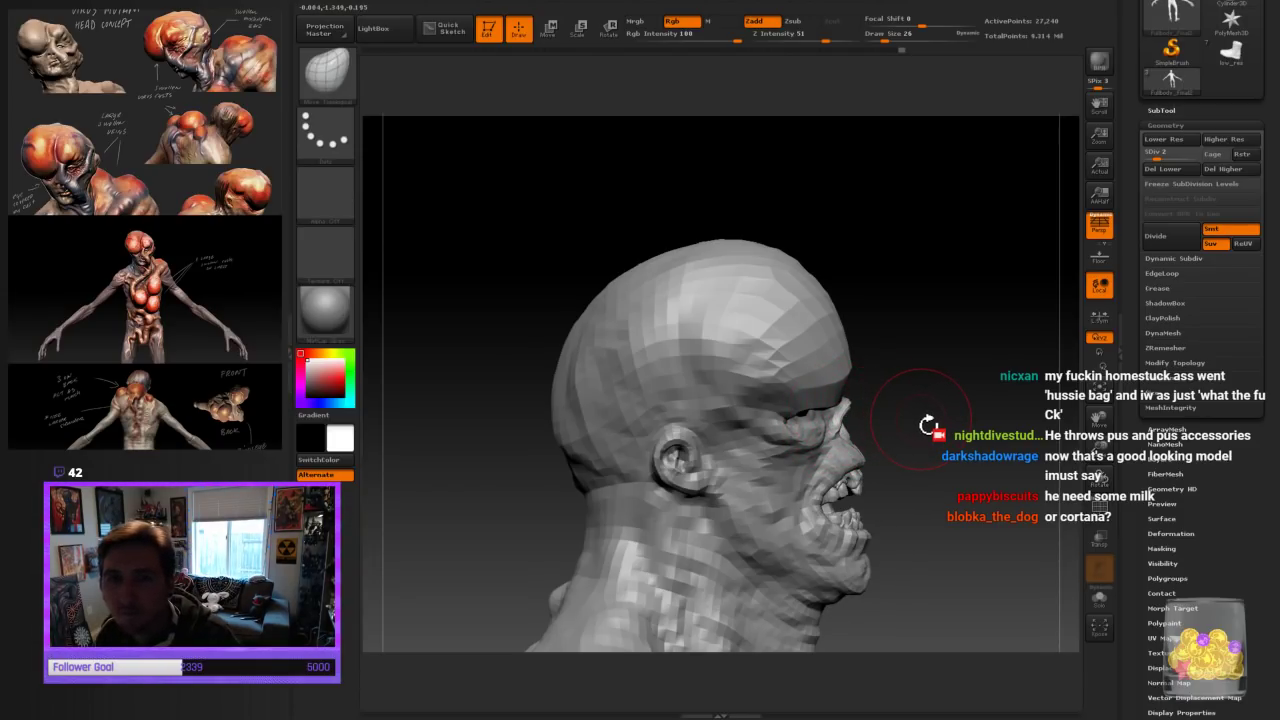
Pull the front and top of the character's right skull lobe forward and upward in profile at draw size 50
{"action": "left_click_drag", "start_coordinate": [1010, 408], "coordinate": [683, 503]}
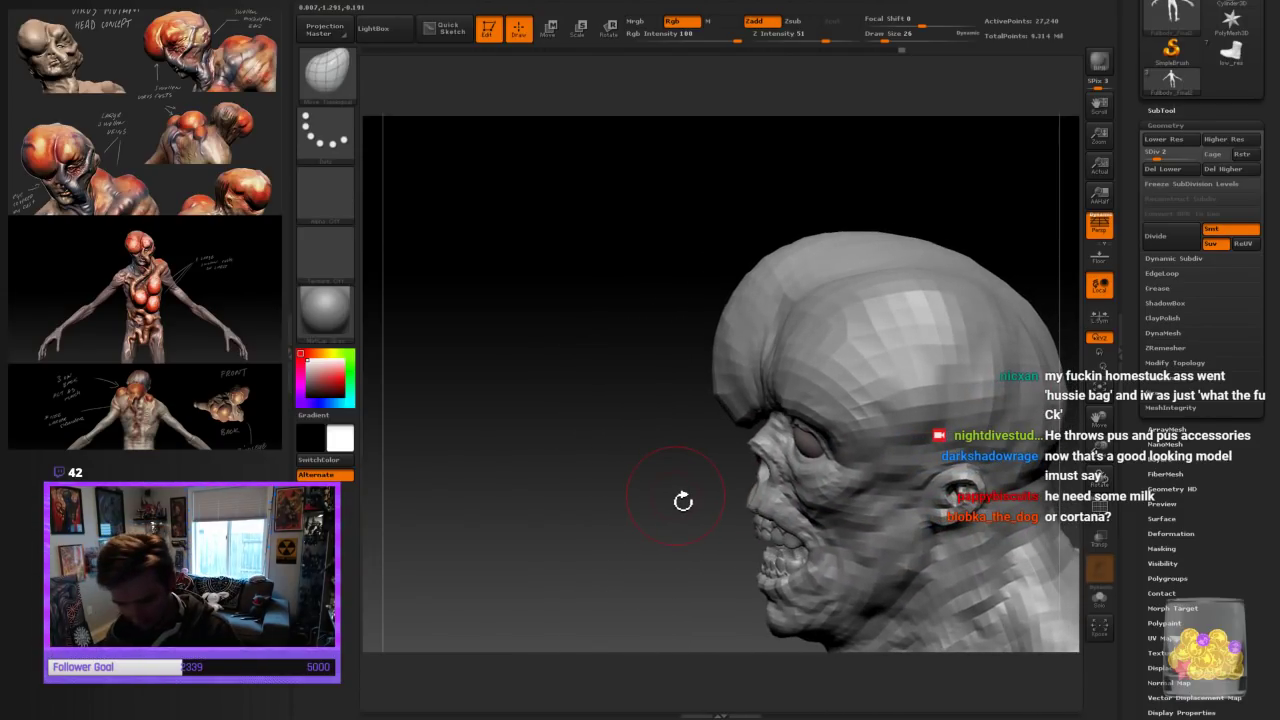
{"action": "key", "text": "]"}
{"action": "left_click_drag", "start_coordinate": [711, 366], "coordinate": [694, 374]}
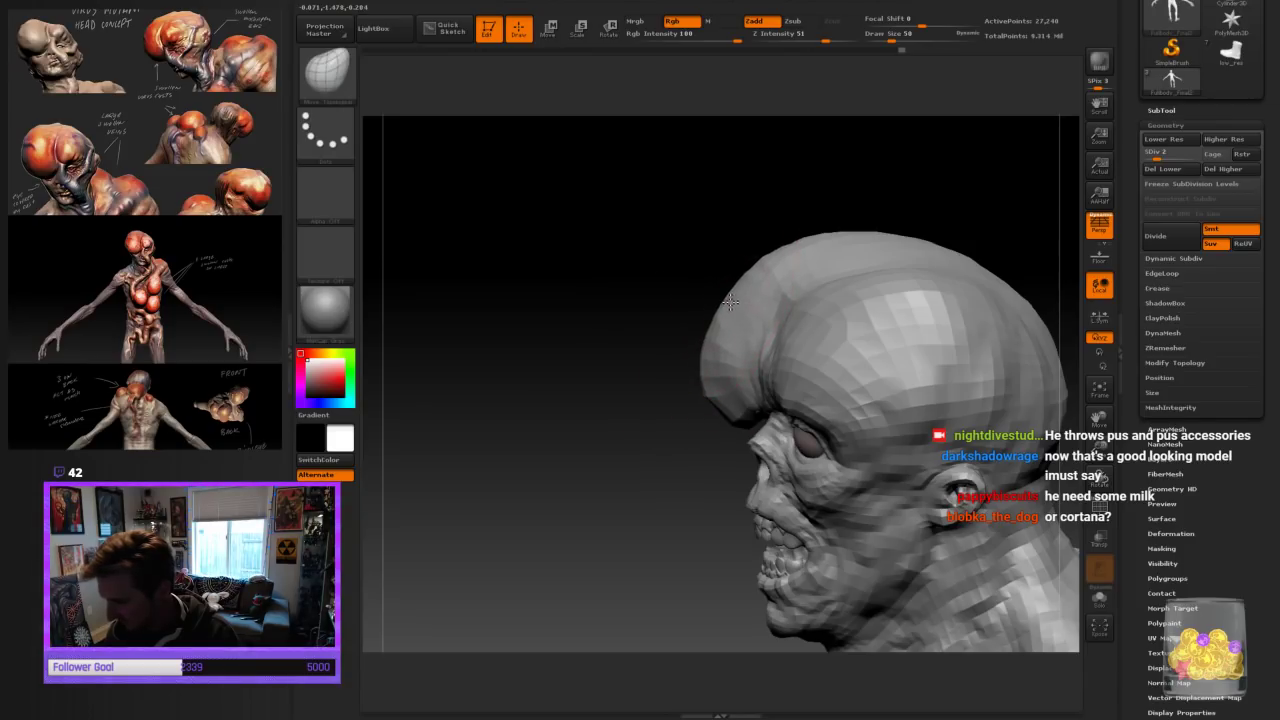
{"action": "left_click_drag", "start_coordinate": [743, 297], "coordinate": [730, 288]}
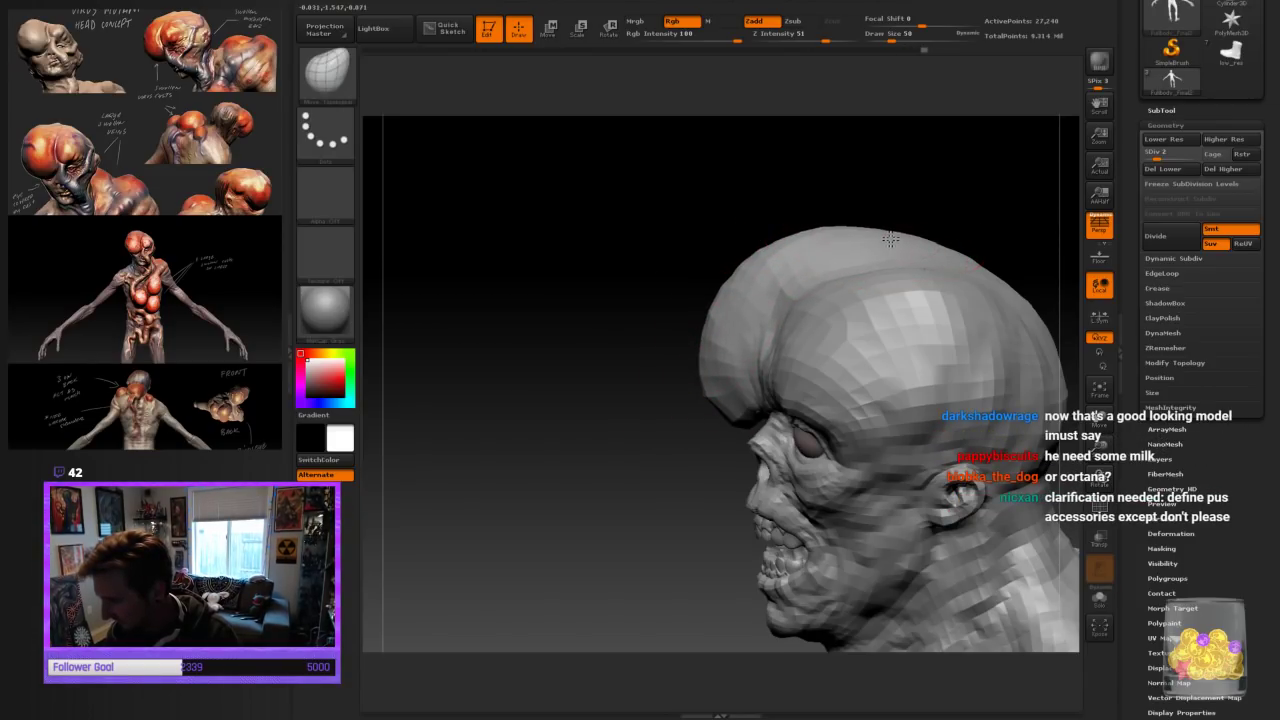
{"action": "left_click_drag", "start_coordinate": [746, 271], "coordinate": [740, 265]}
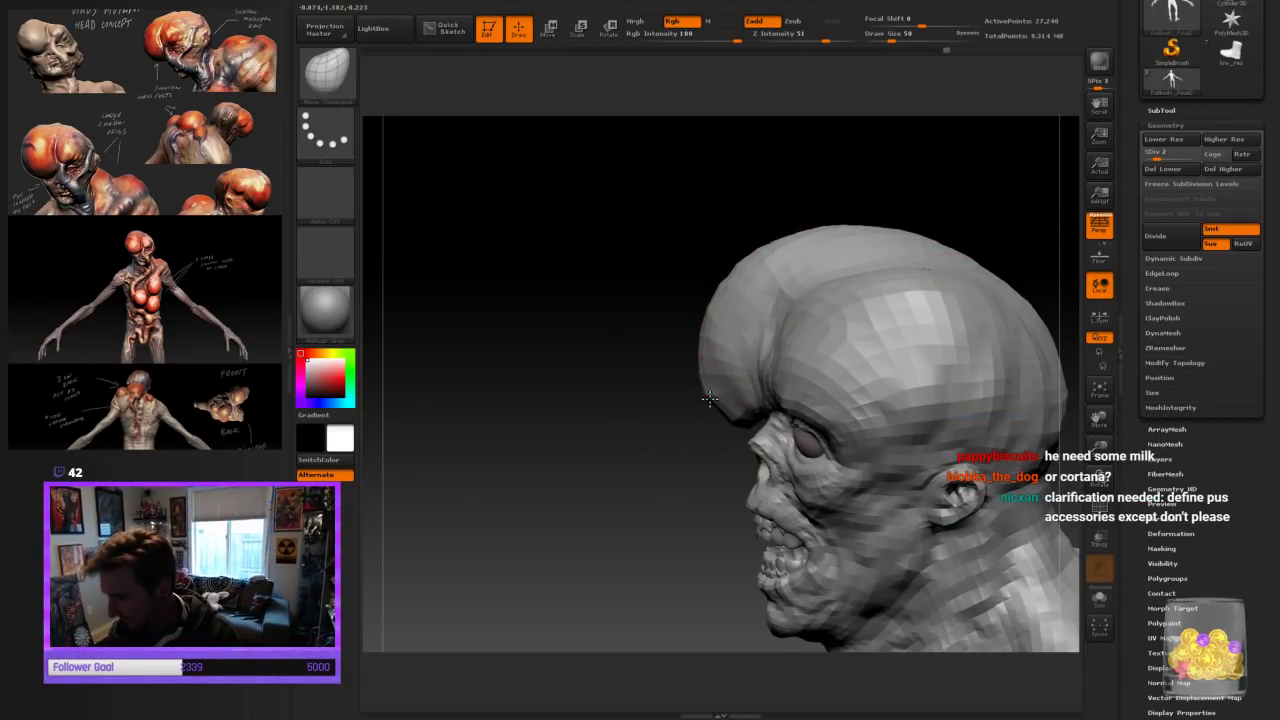
Examine the two-lobed skull from the front, from above and together with the whole body
{"action": "left_click_drag", "start_coordinate": [636, 571], "coordinate": [992, 492]}
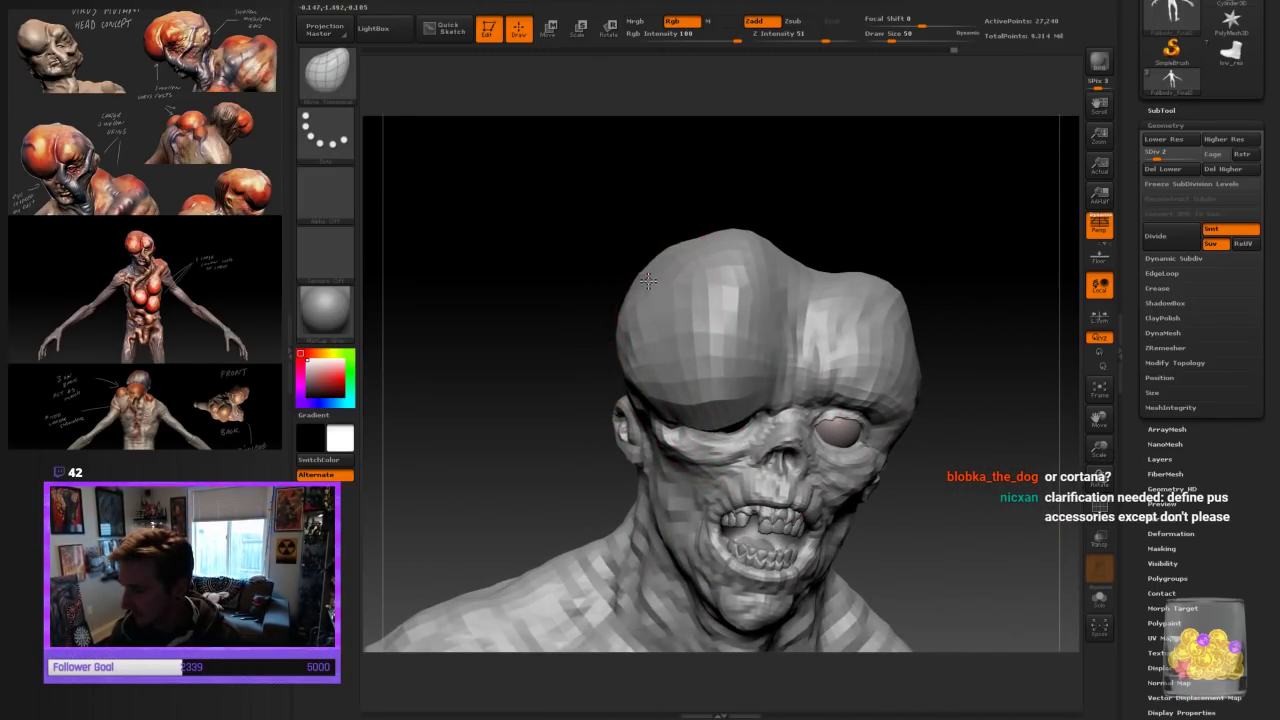
{"action": "mouse_move", "coordinate": [840, 245]}
{"action": "left_mouse_down"}
{"action": "mouse_move", "coordinate": [951, 409]}
{"action": "mouse_move", "coordinate": [1053, 455]}
{"action": "mouse_move", "coordinate": [869, 486]}
{"action": "left_mouse_up"}
{"action": "left_click_drag", "start_coordinate": [930, 440], "coordinate": [791, 442]}
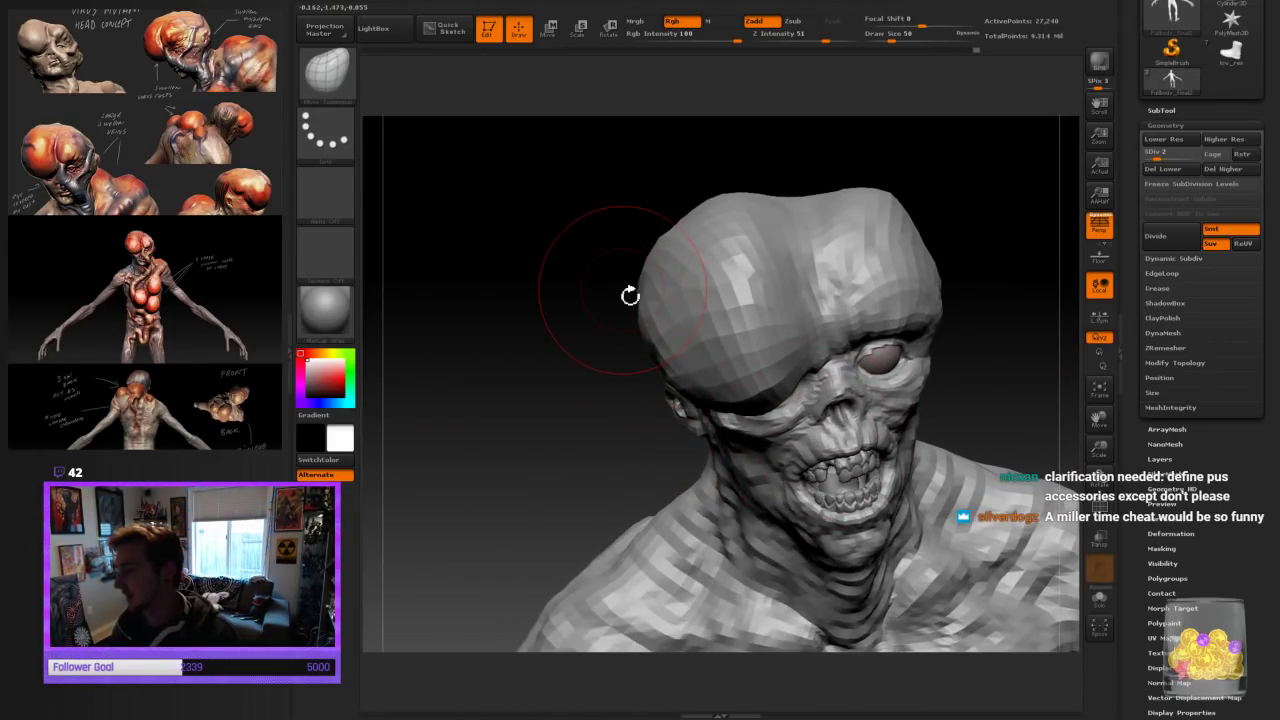
{"action": "left_click_drag", "start_coordinate": [986, 414], "coordinate": [785, 505]}
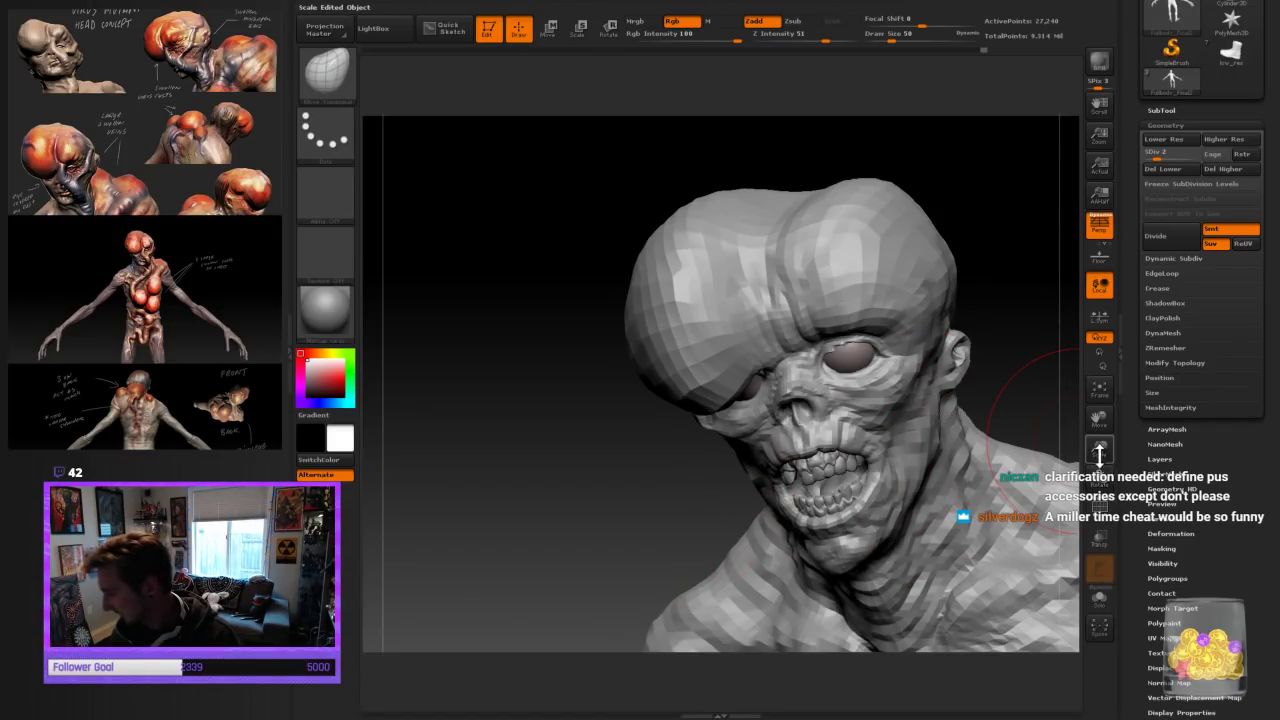
{"action": "left_click_drag", "start_coordinate": [1099, 455], "coordinate": [1074, 420]}
{"action": "left_click_drag", "start_coordinate": [905, 350], "coordinate": [991, 323]}
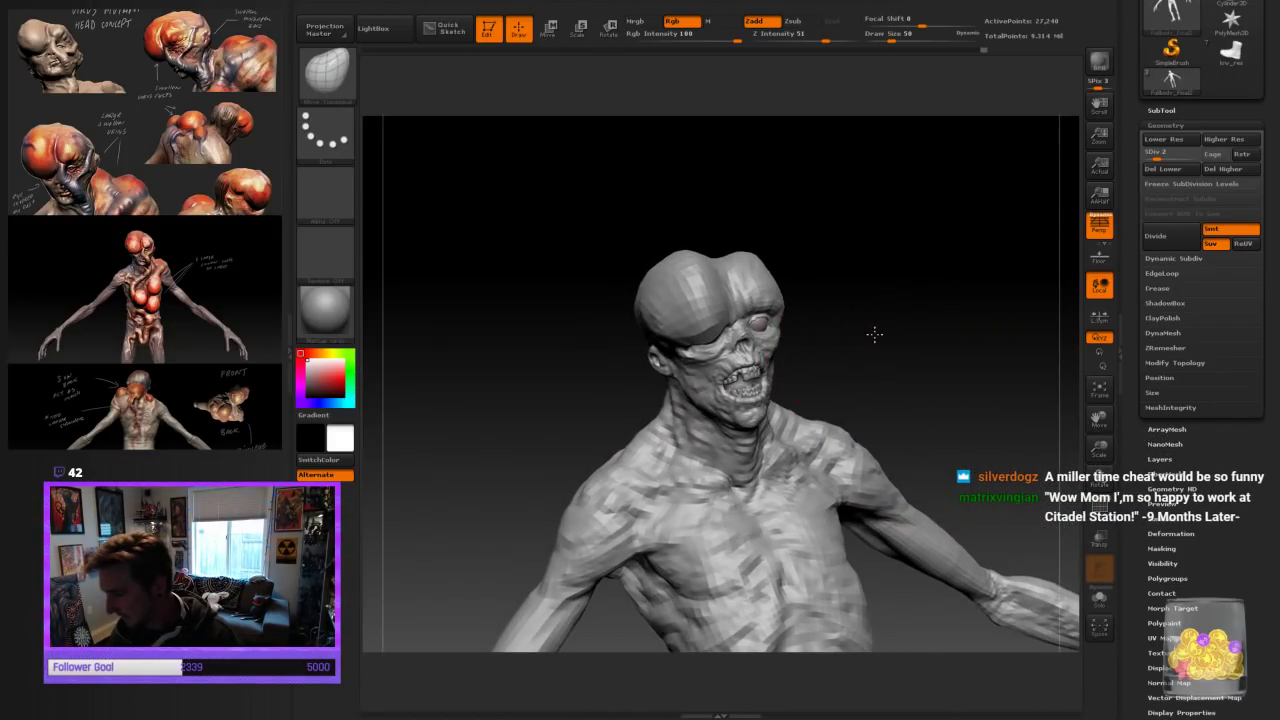
{"action": "left_click_drag", "start_coordinate": [874, 334], "coordinate": [780, 340]}
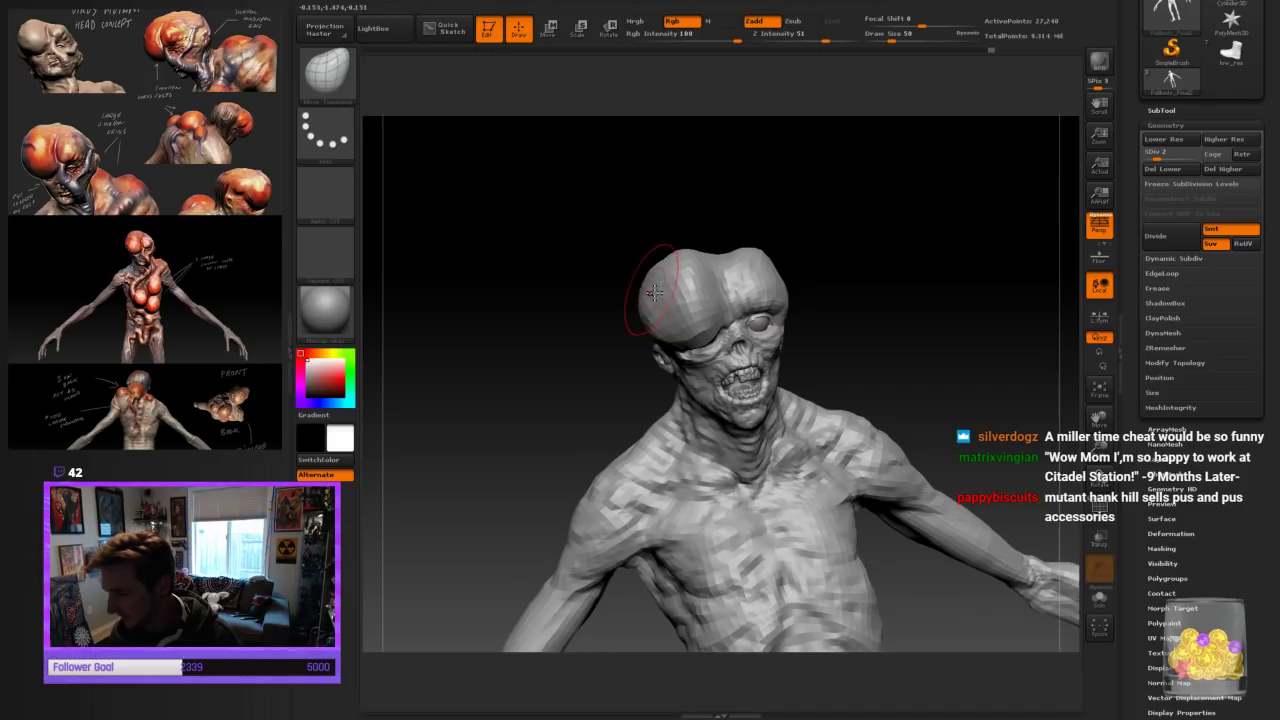
{"action": "left_click_drag", "start_coordinate": [953, 395], "coordinate": [931, 340]}
{"action": "left_click_drag", "start_coordinate": [857, 215], "coordinate": [864, 300]}
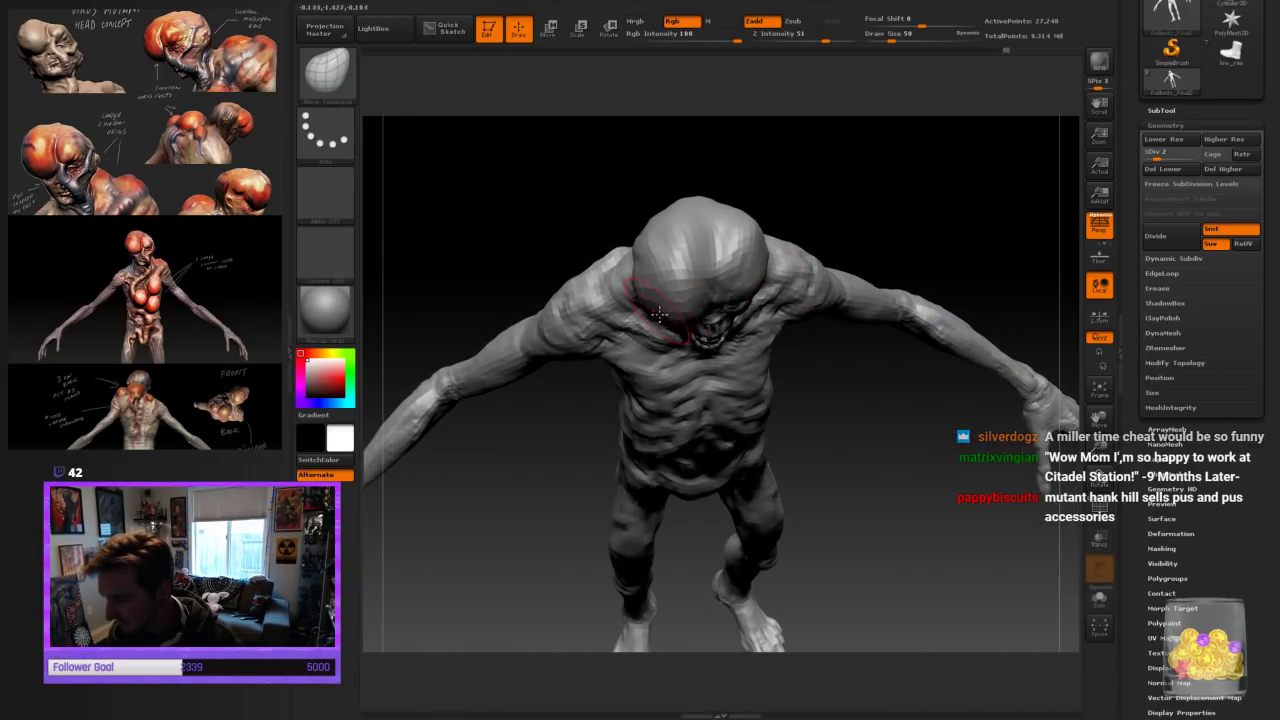
Reshape the character's swollen right skull lobe from the front and in profile at draw size 54
{"action": "left_click_drag", "start_coordinate": [899, 221], "coordinate": [878, 319]}
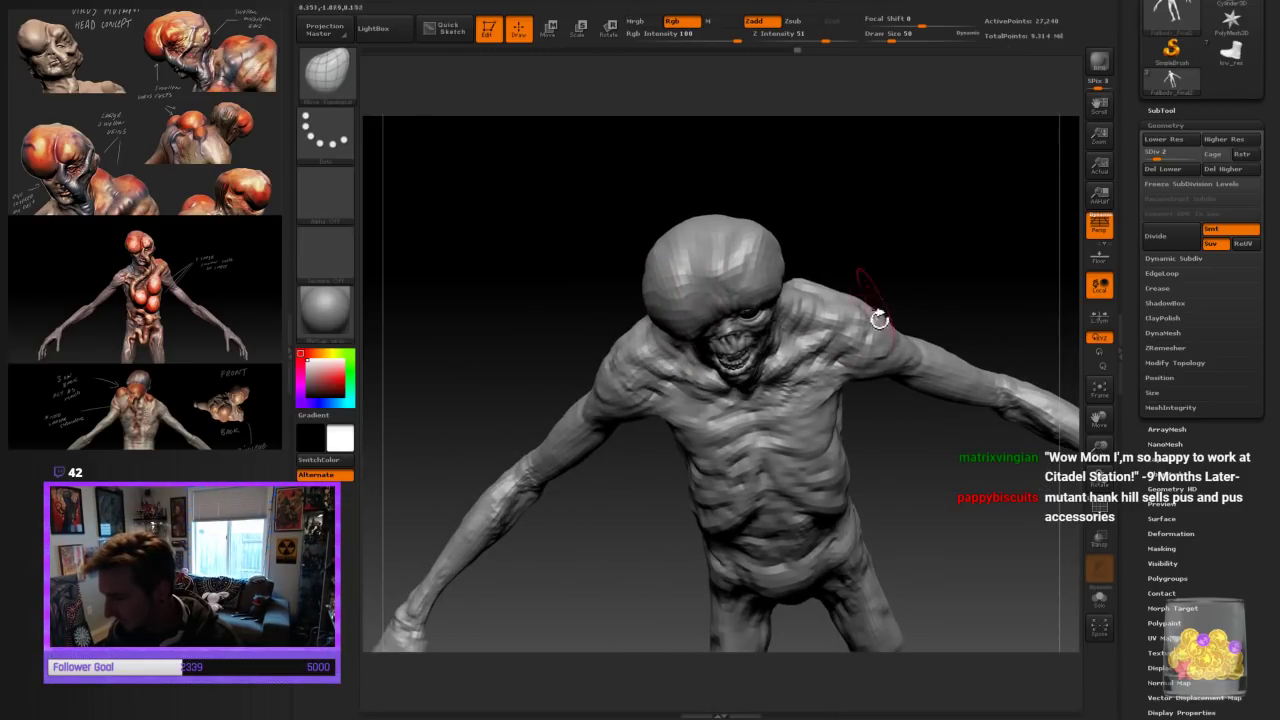
{"action": "left_click_drag", "start_coordinate": [930, 560], "coordinate": [968, 434]}
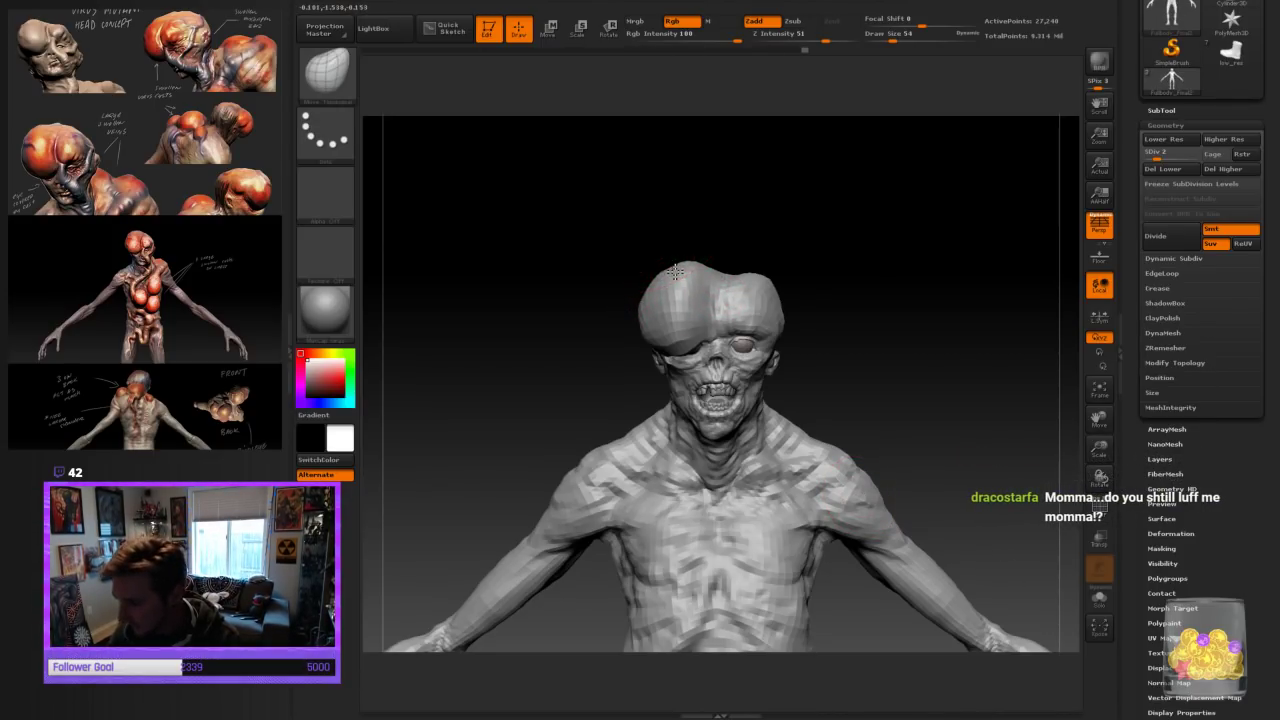
{"action": "left_click_drag", "start_coordinate": [878, 301], "coordinate": [719, 280]}
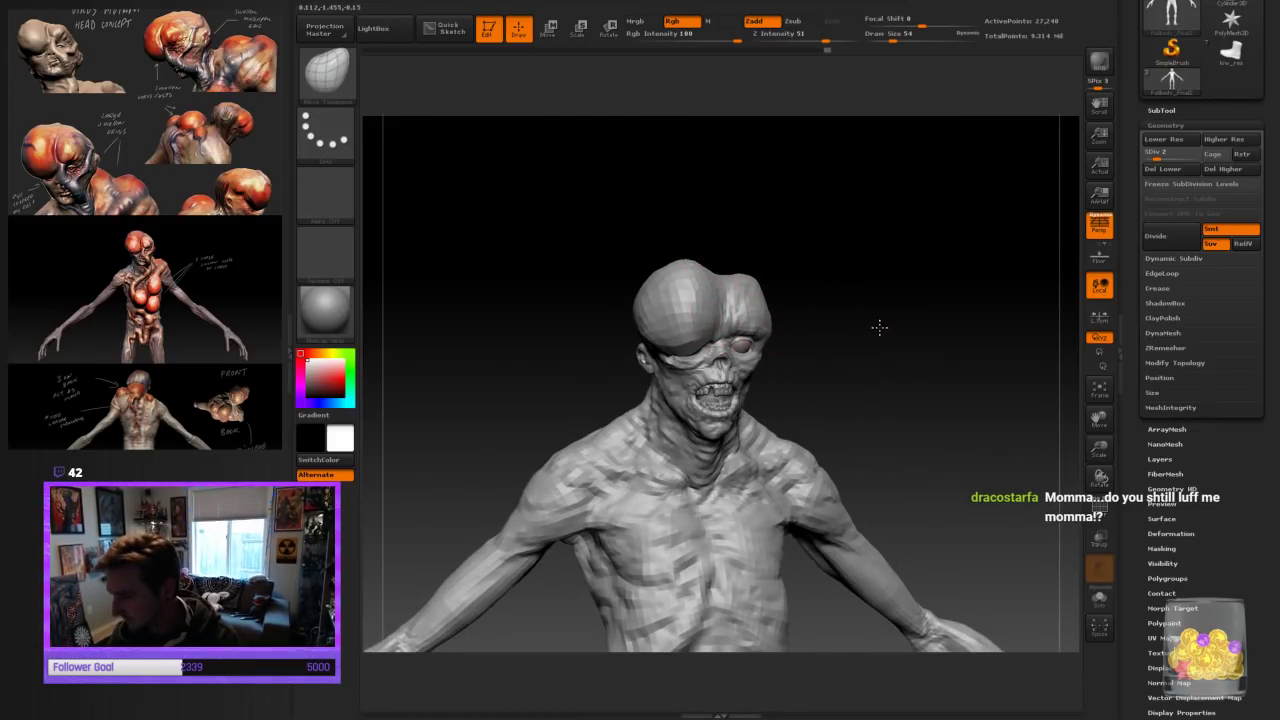
{"action": "left_click_drag", "start_coordinate": [879, 327], "coordinate": [900, 354]}
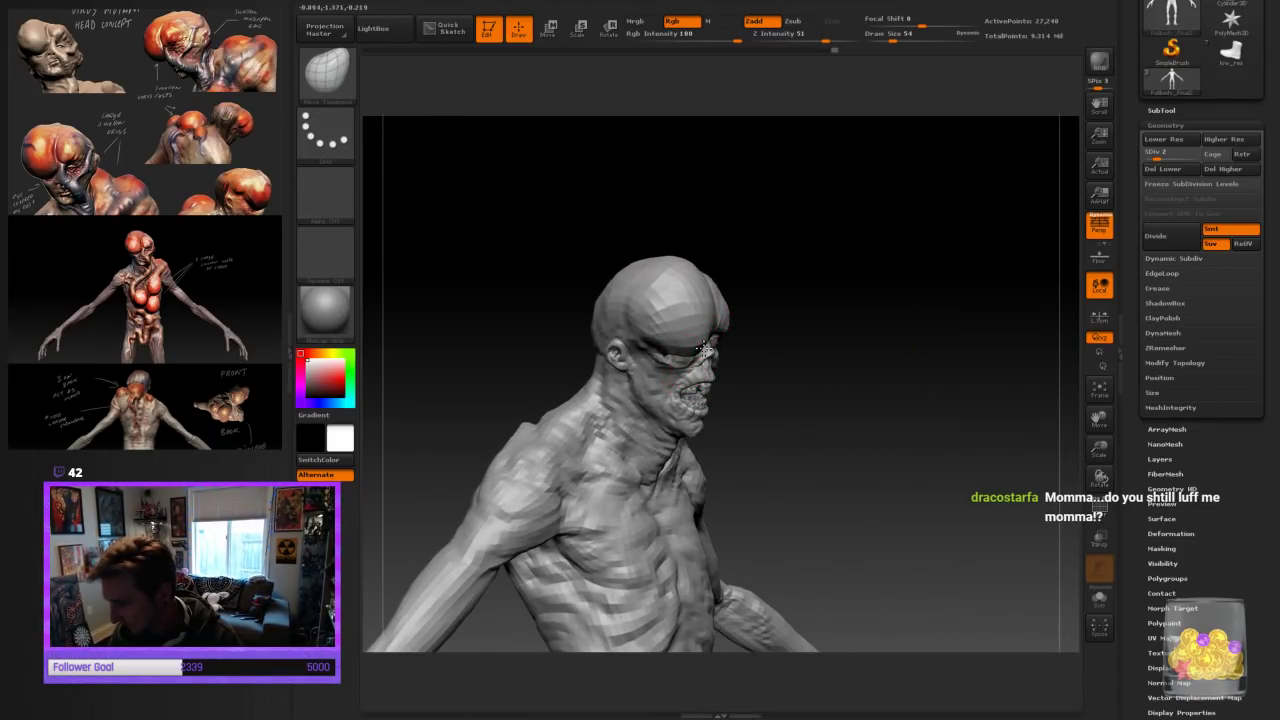
{"action": "left_click_drag", "start_coordinate": [820, 331], "coordinate": [708, 346]}
{"action": "left_click_drag", "start_coordinate": [872, 336], "coordinate": [888, 337]}
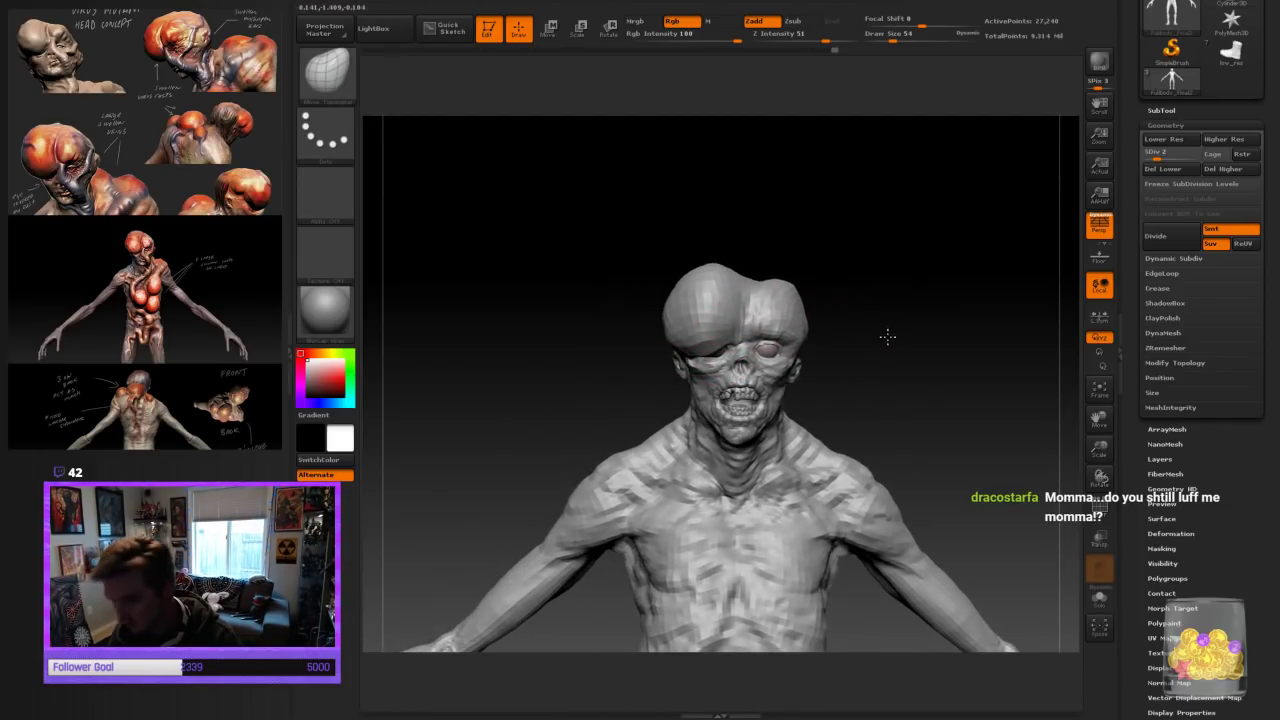
{"action": "left_click_drag", "start_coordinate": [857, 291], "coordinate": [760, 333]}
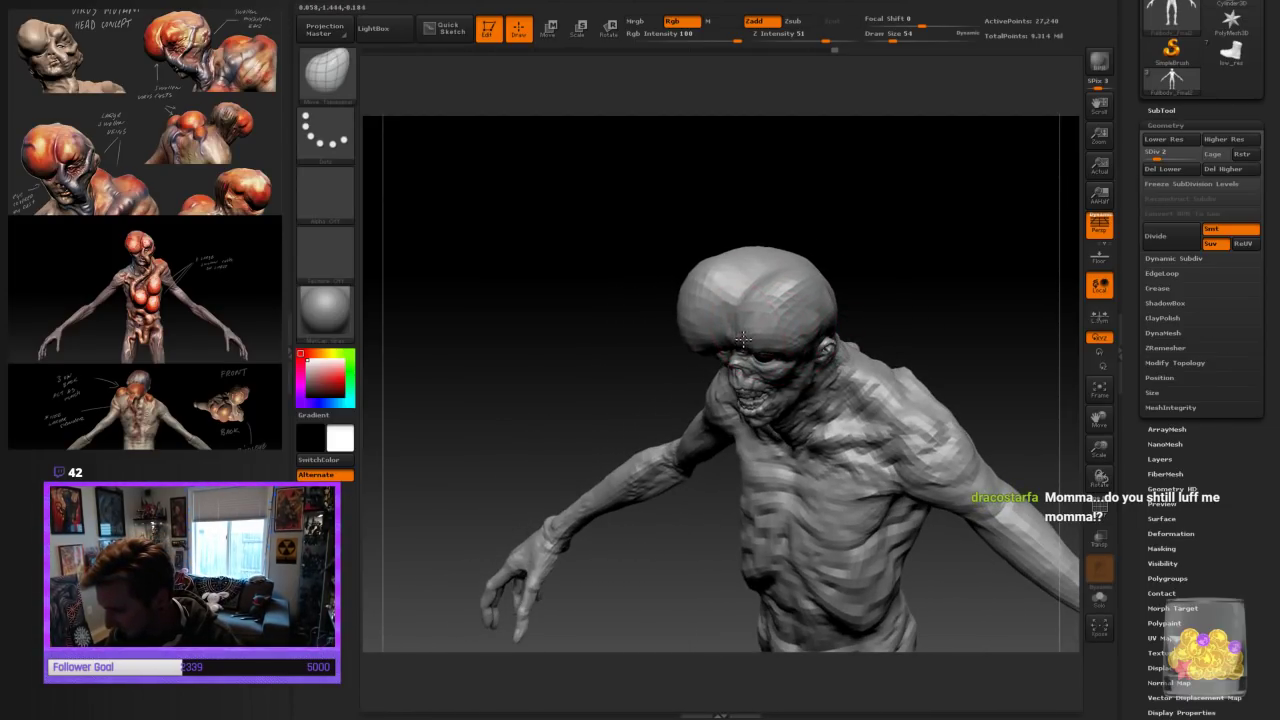
Pull the character's left brow forward and down over the left eye, starting at draw size 50
{"action": "left_click_drag", "start_coordinate": [890, 288], "coordinate": [871, 277]}
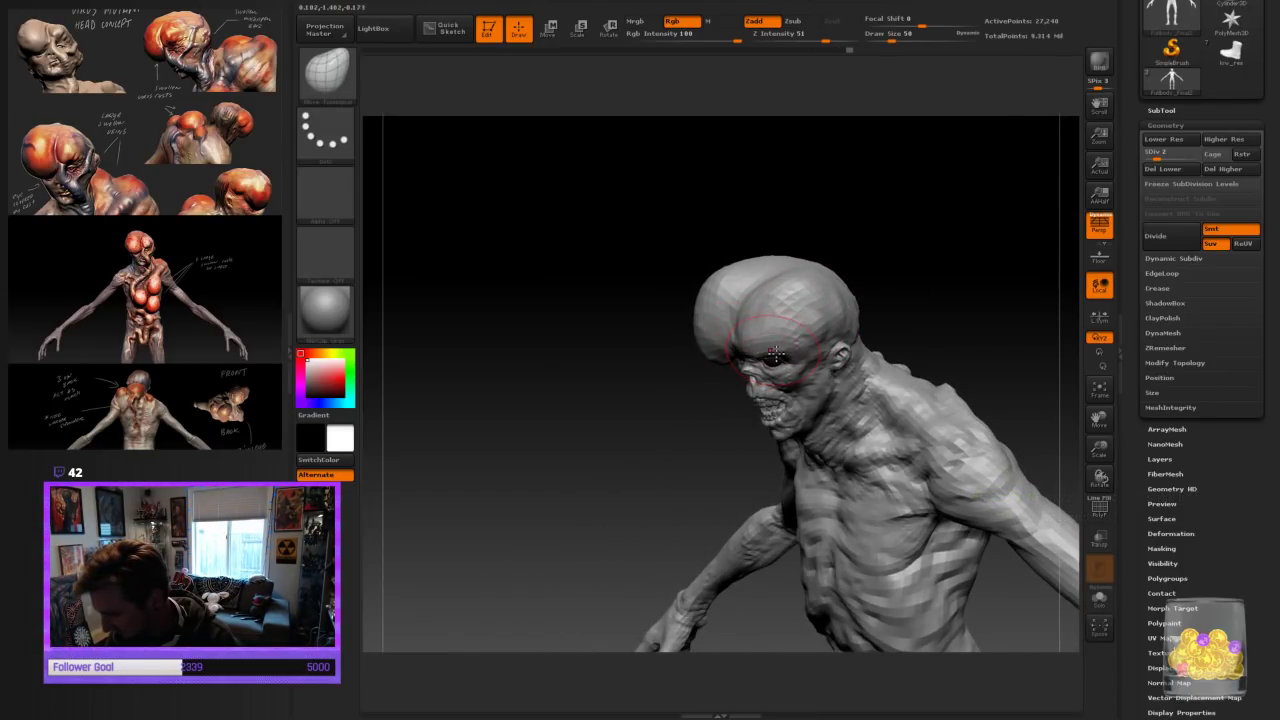
{"action": "left_click_drag", "start_coordinate": [905, 330], "coordinate": [943, 306], "text": "shift"}
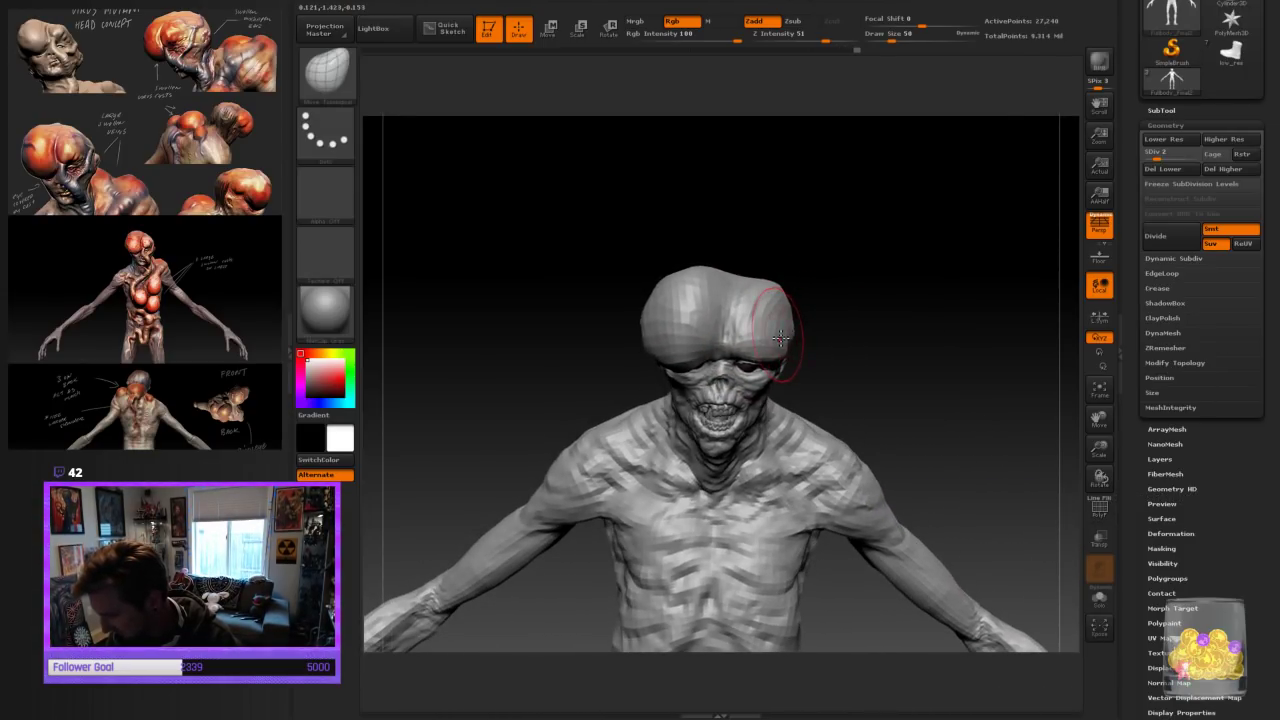
{"action": "left_click_drag", "start_coordinate": [830, 300], "coordinate": [839, 244]}
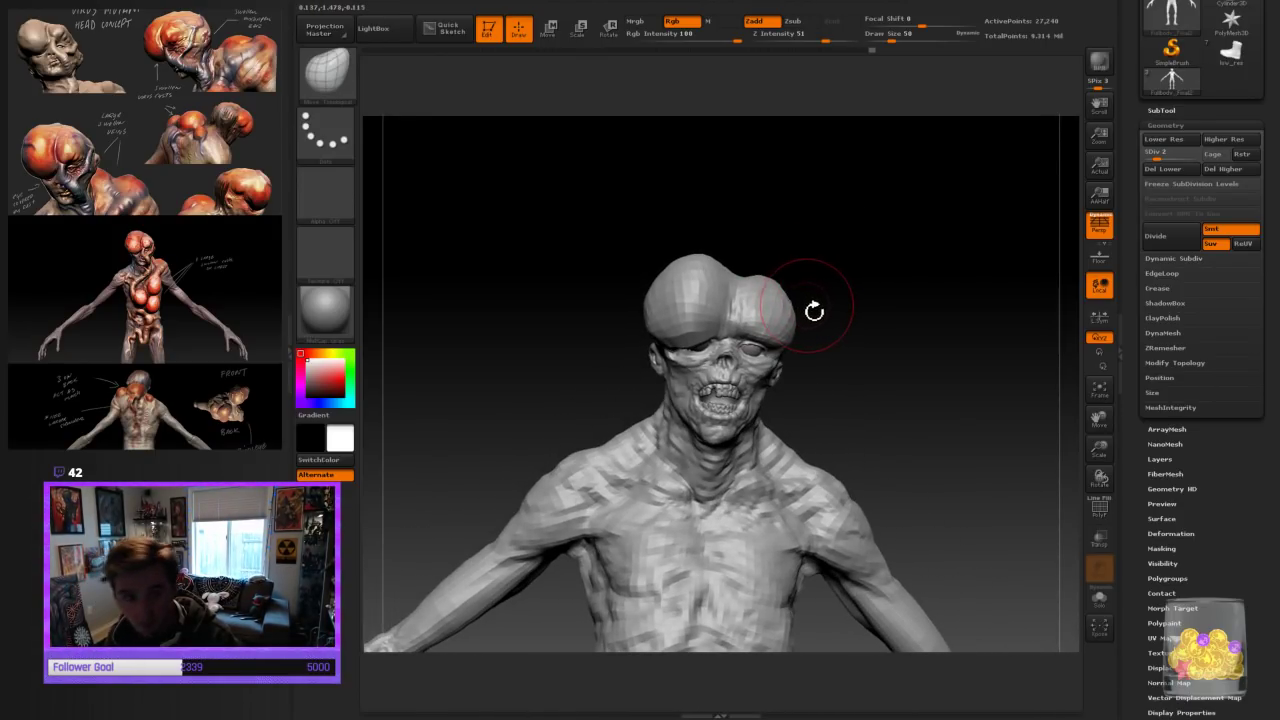
{"action": "left_click_drag", "start_coordinate": [843, 303], "coordinate": [857, 236]}
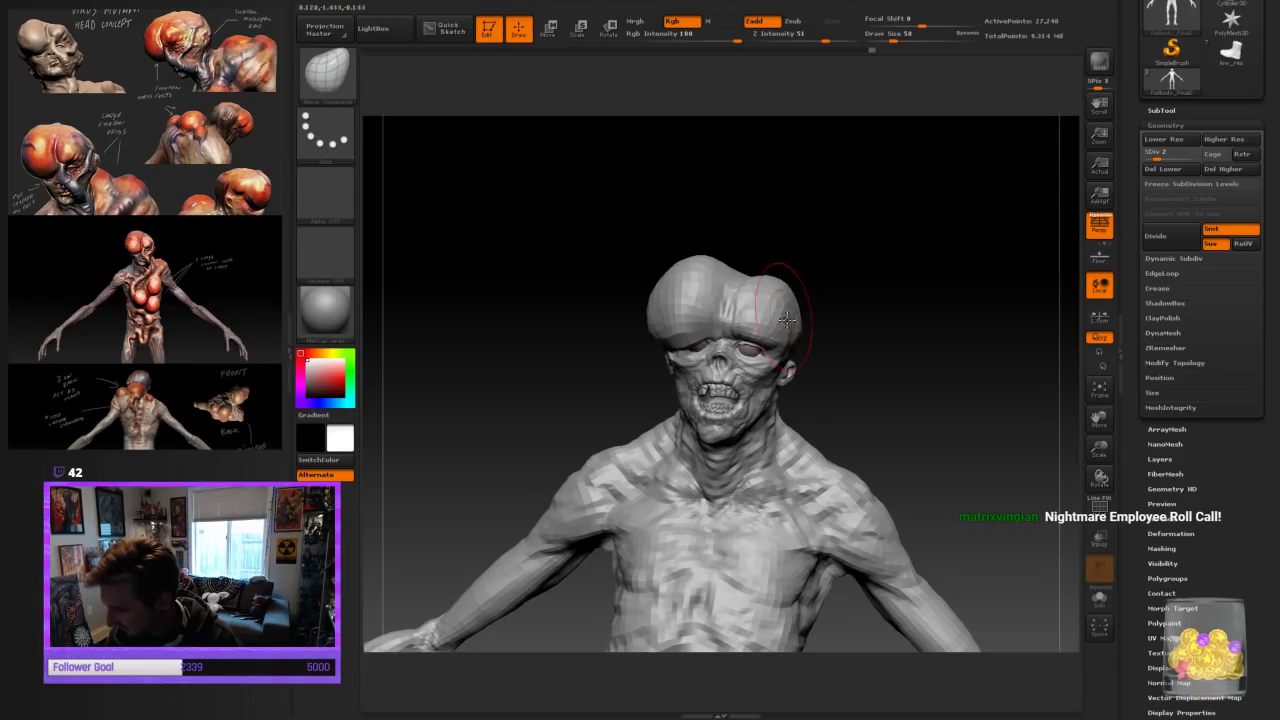
{"action": "left_click_drag", "start_coordinate": [845, 305], "coordinate": [808, 322]}
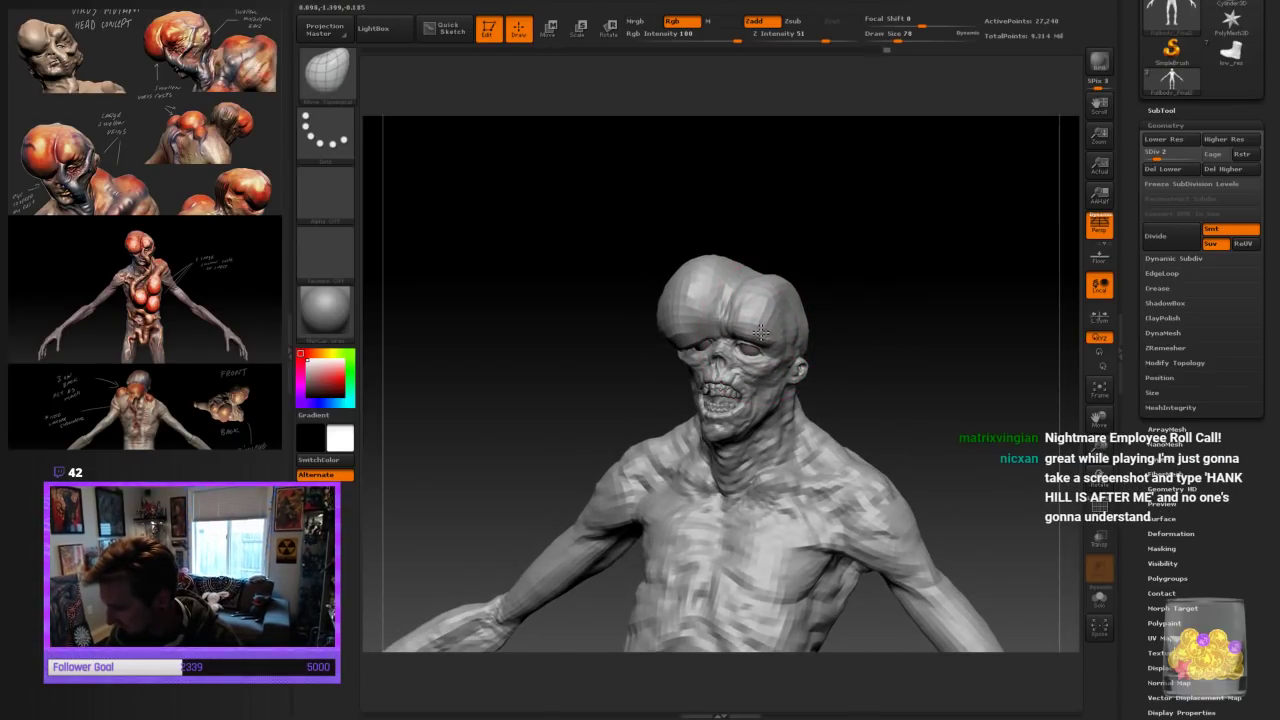
{"action": "mouse_move", "coordinate": [807, 320]}
{"action": "left_mouse_down"}
{"action": "mouse_move", "coordinate": [791, 326]}
{"action": "mouse_move", "coordinate": [829, 317]}
{"action": "mouse_move", "coordinate": [794, 322]}
{"action": "left_mouse_up"}
Refine the front of the character's left skull lobe beside the central crease at draw size 42
{"action": "key", "text": "bracketleft"}
{"action": "key", "text": "bracketleft"}
{"action": "key", "text": "bracketleft"}
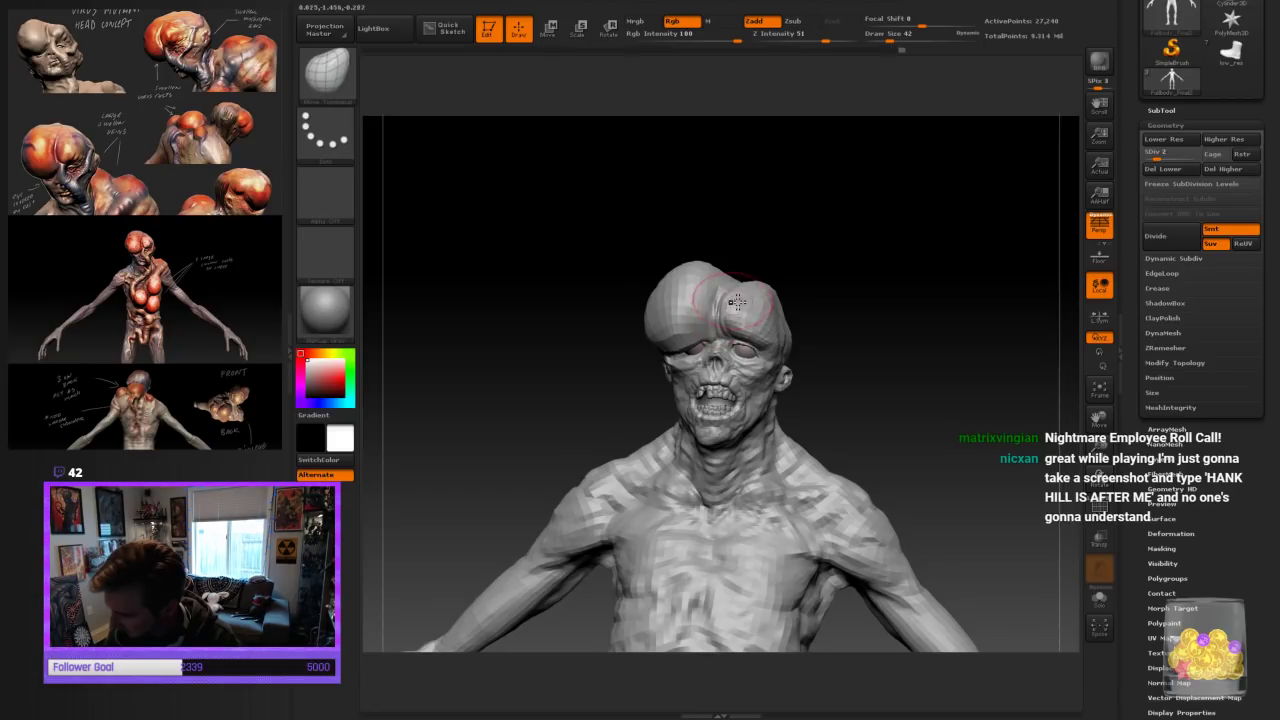
{"action": "left_click_drag", "start_coordinate": [834, 296], "coordinate": [758, 315]}
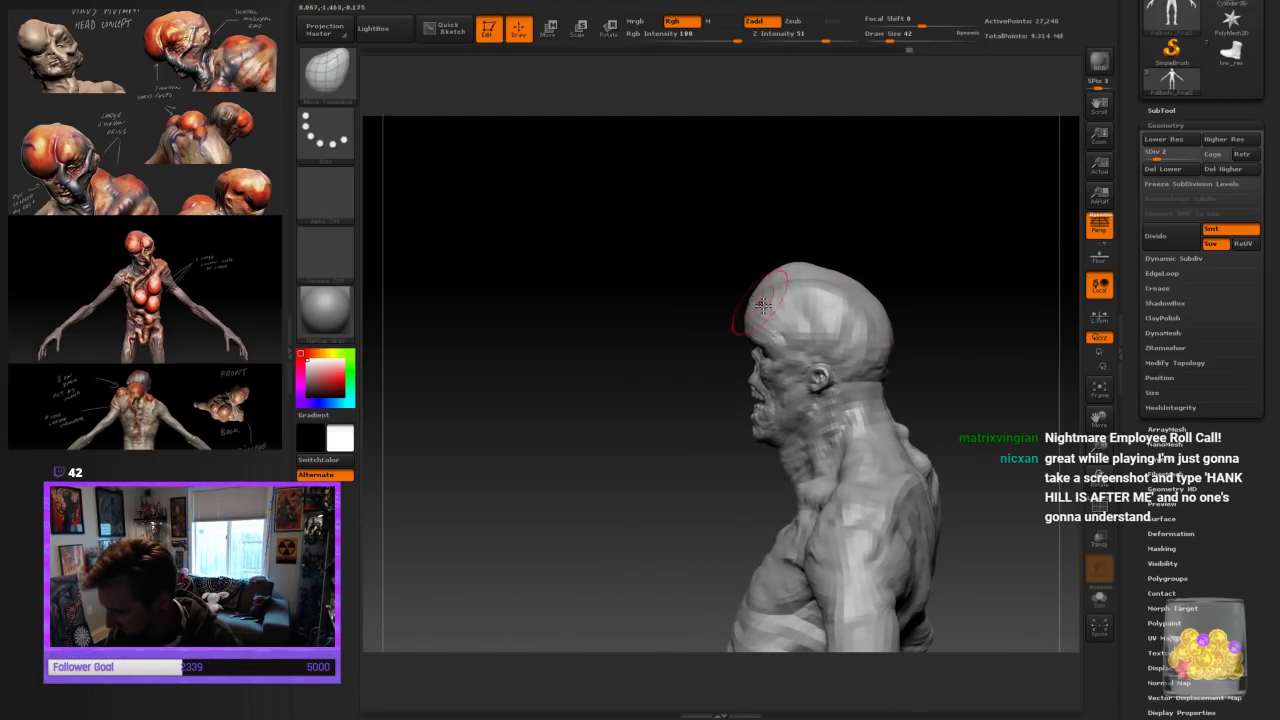
Reshape the back of the skull behind the character's left ear in profile at draw size 66
{"action": "mouse_move", "coordinate": [723, 386]}
{"action": "left_mouse_down"}
{"action": "mouse_move", "coordinate": [767, 343]}
{"action": "mouse_move", "coordinate": [823, 386]}
{"action": "mouse_move", "coordinate": [810, 408]}
{"action": "mouse_move", "coordinate": [835, 362]}
{"action": "left_mouse_up"}
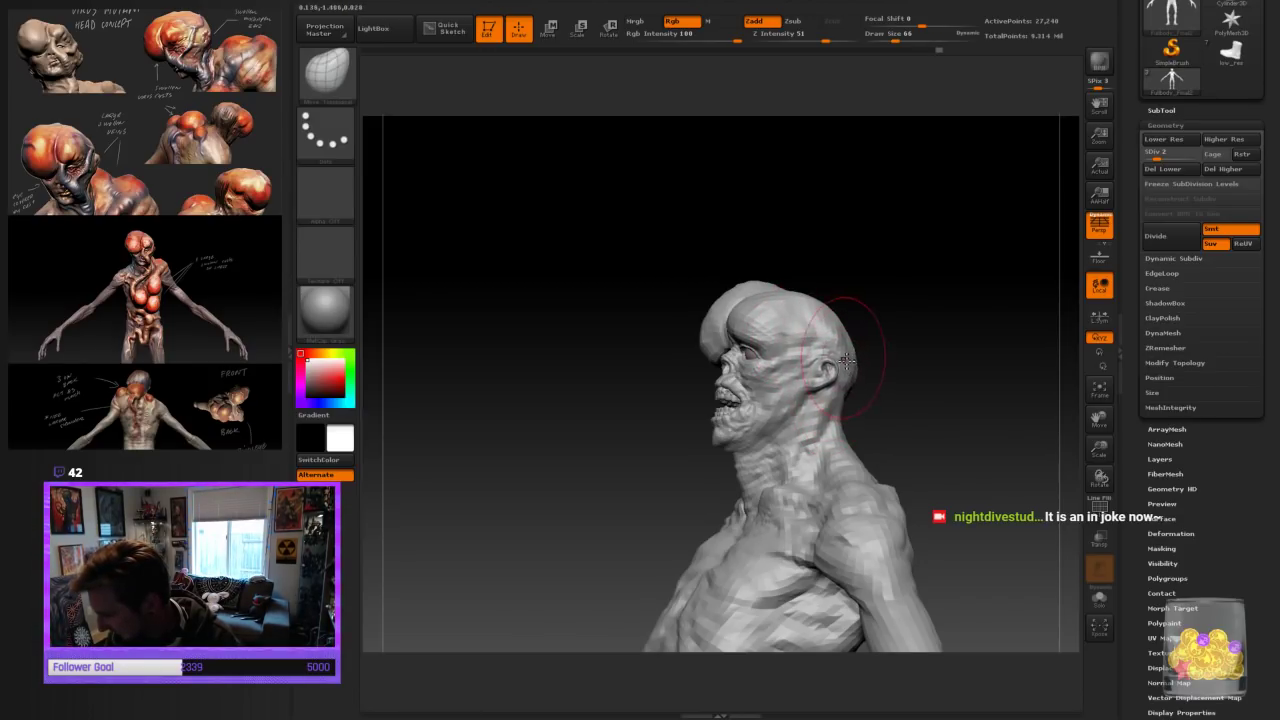
{"action": "mouse_move", "coordinate": [905, 339]}
{"action": "left_mouse_down"}
{"action": "mouse_move", "coordinate": [942, 324]}
{"action": "mouse_move", "coordinate": [846, 377]}
{"action": "mouse_move", "coordinate": [822, 366]}
{"action": "left_mouse_up"}
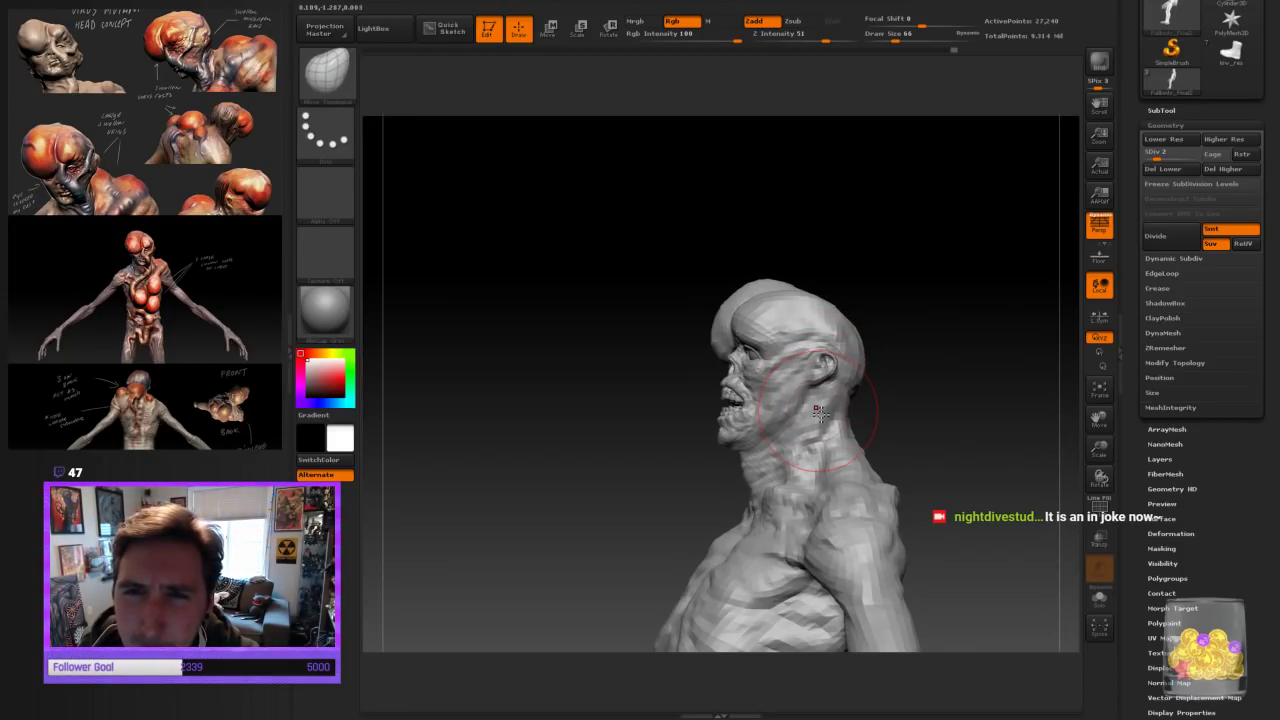
{"action": "left_click_drag", "start_coordinate": [922, 356], "coordinate": [896, 372]}
Smooth the area around the character's left ear and pull the ear outward at draw size 26
{"action": "key", "text": "bracketleft"}
{"action": "key", "text": "bracketleft"}
{"action": "key", "text": "bracketleft"}
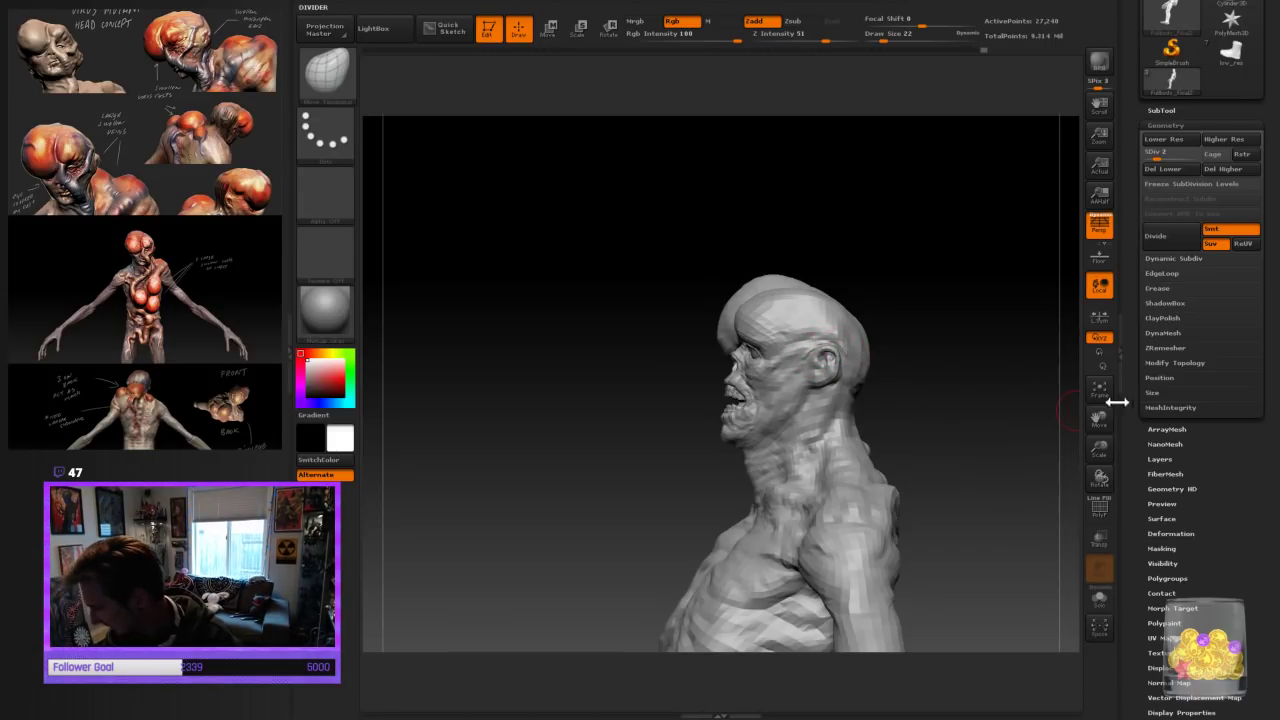
{"action": "left_click_drag", "start_coordinate": [1100, 445], "coordinate": [1100, 485]}
{"action": "left_click_drag", "start_coordinate": [979, 452], "coordinate": [835, 360]}
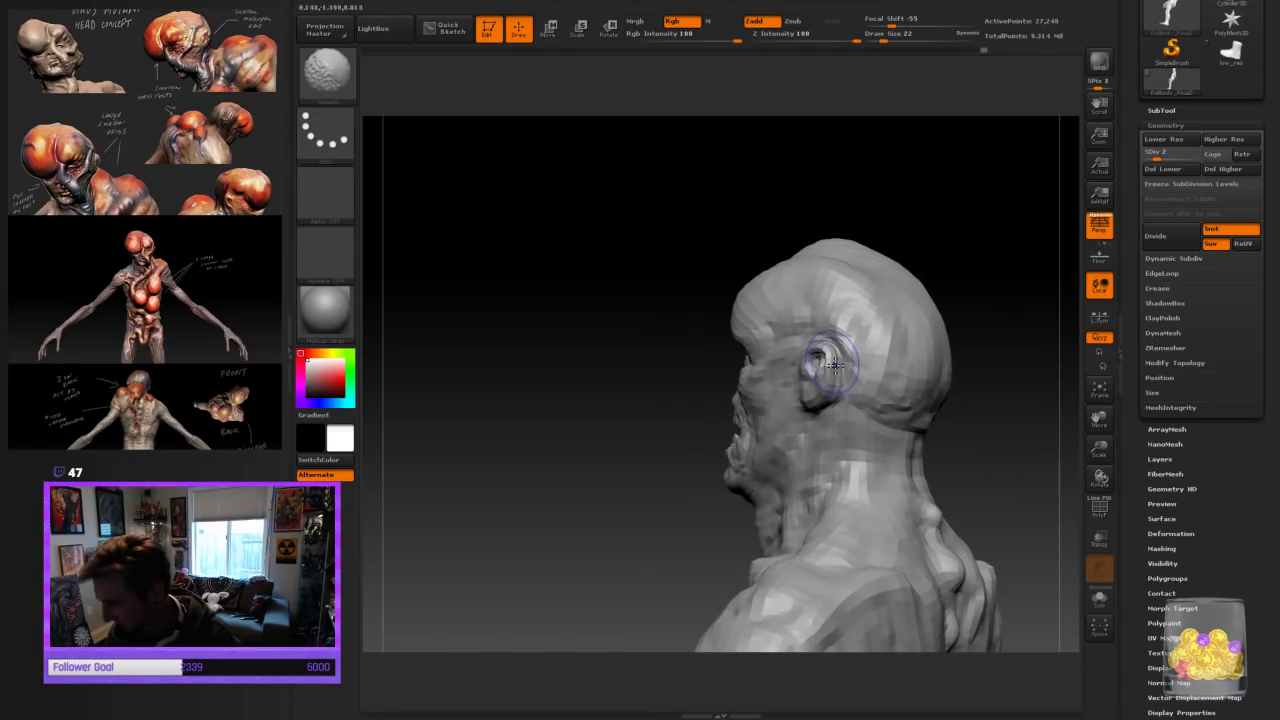
{"action": "left_click_drag", "start_coordinate": [980, 386], "coordinate": [972, 397]}
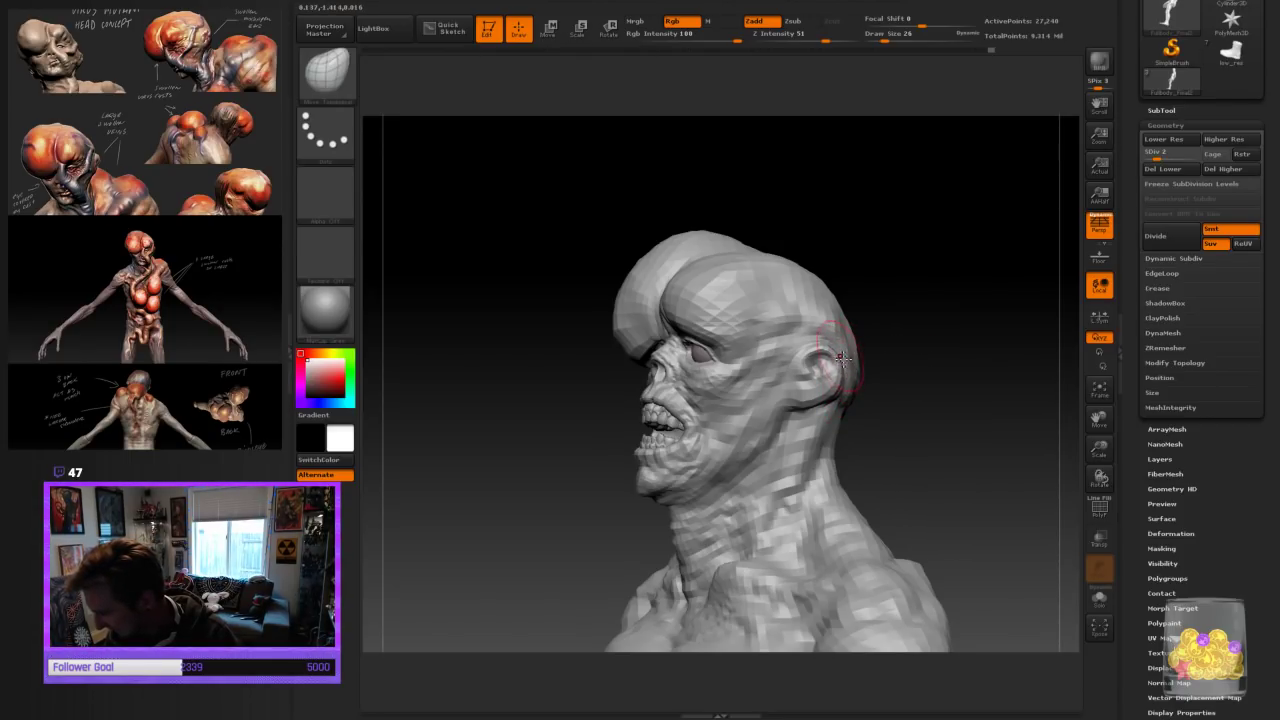
{"action": "left_click_drag", "start_coordinate": [818, 344], "coordinate": [831, 348]}
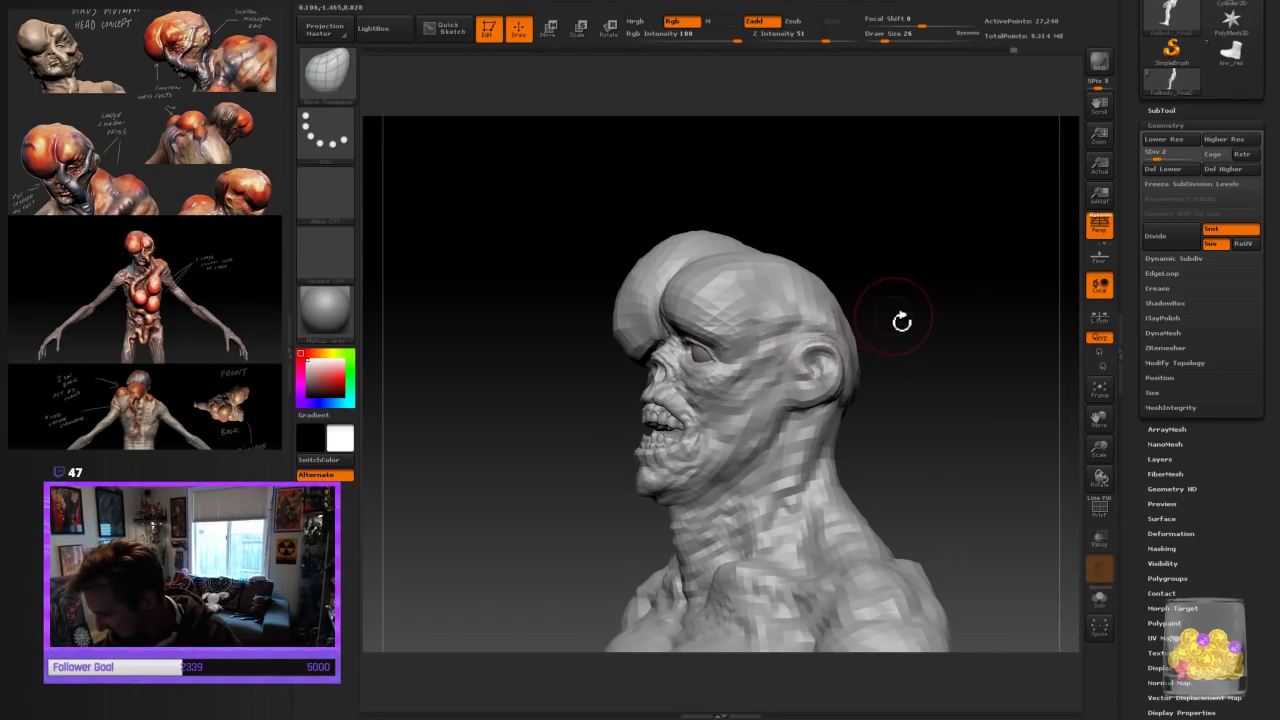
{"action": "left_click_drag", "start_coordinate": [894, 320], "coordinate": [872, 334]}
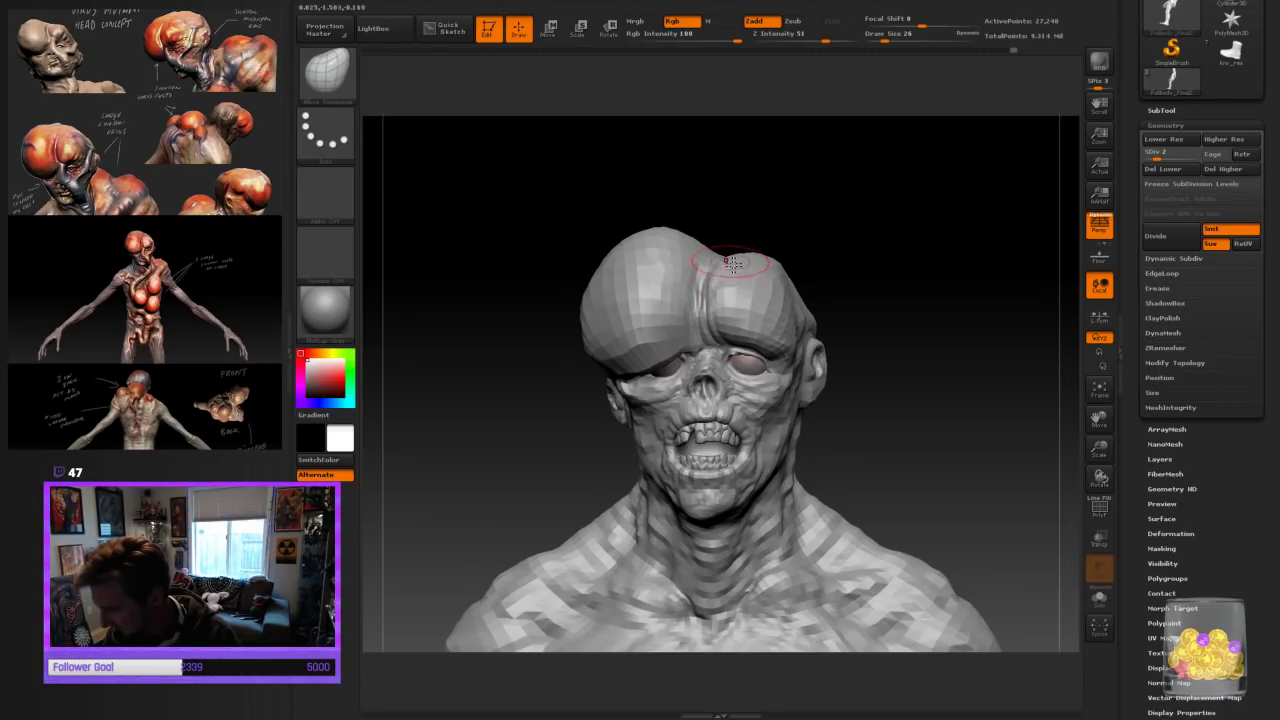
Round the character's left skull lobe and shape the crease between the two lobes at draw size 38
{"action": "key", "text": "bracketright"}
{"action": "key", "text": "bracketright"}
{"action": "left_click_drag", "start_coordinate": [730, 270], "coordinate": [740, 322]}
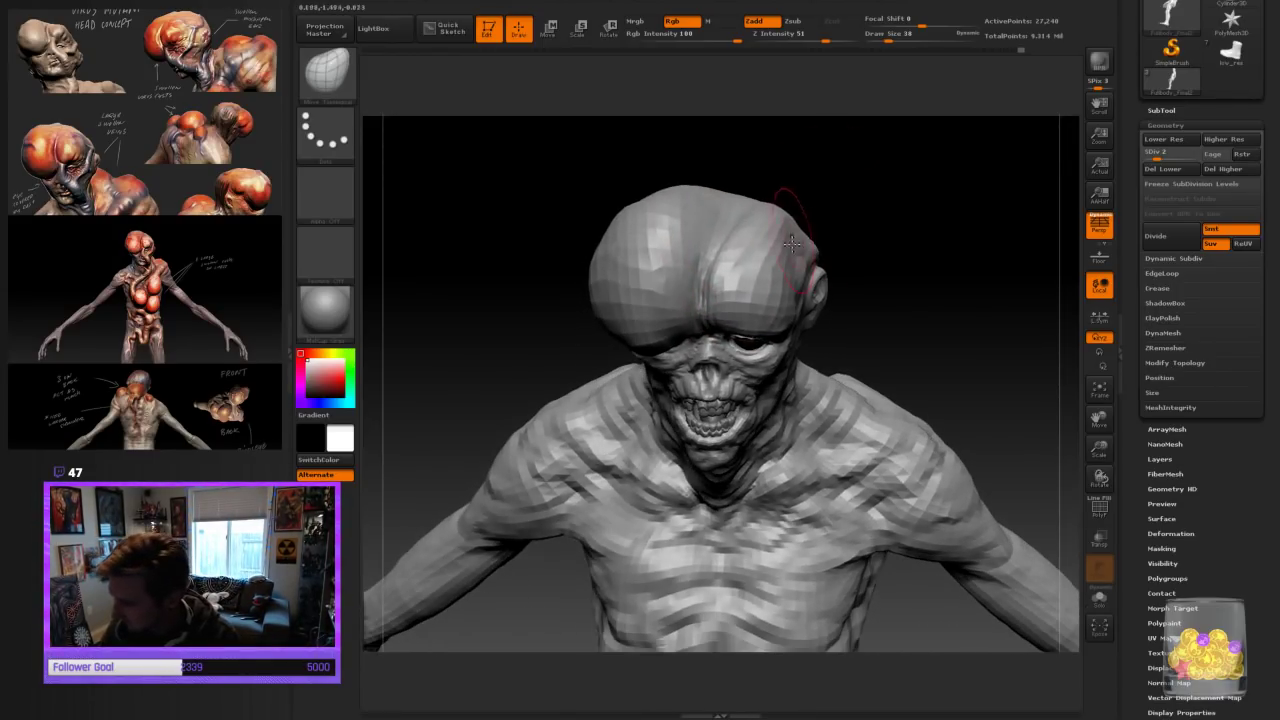
{"action": "left_click_drag", "start_coordinate": [808, 176], "coordinate": [730, 195]}
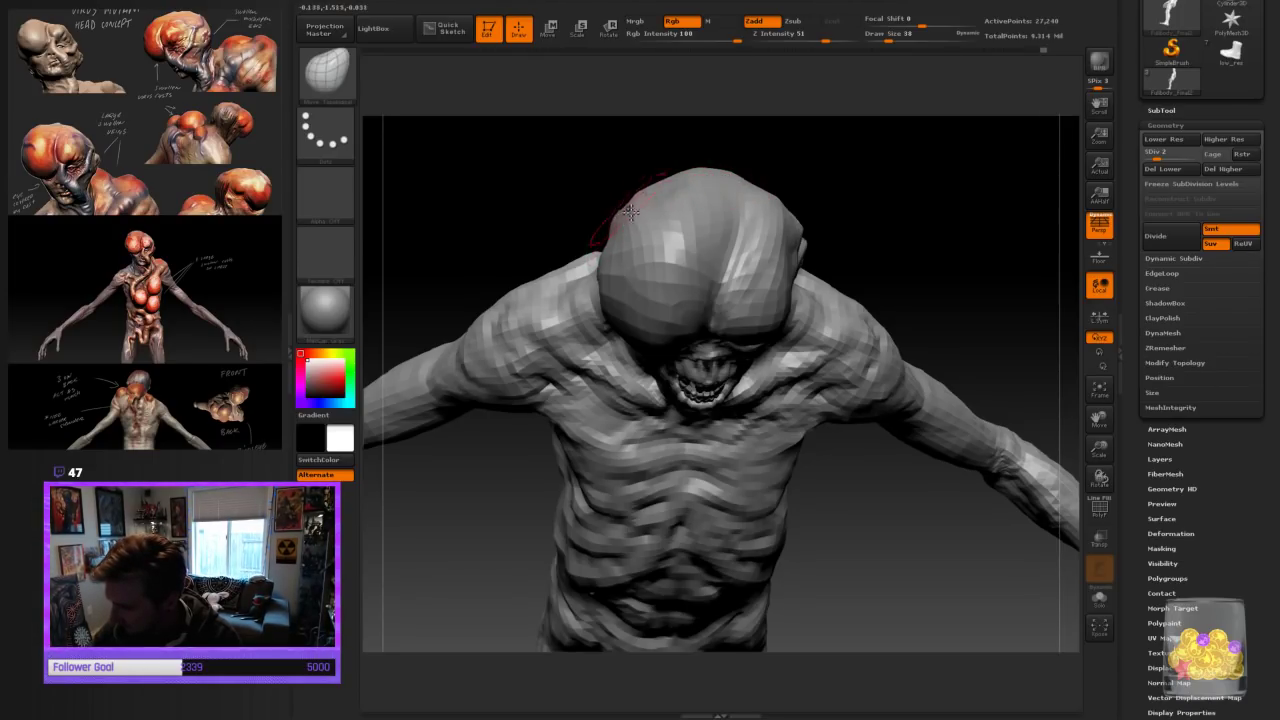
{"action": "mouse_move", "coordinate": [897, 235]}
{"action": "left_mouse_down"}
{"action": "mouse_move", "coordinate": [886, 175]}
{"action": "mouse_move", "coordinate": [901, 217]}
{"action": "left_mouse_up"}
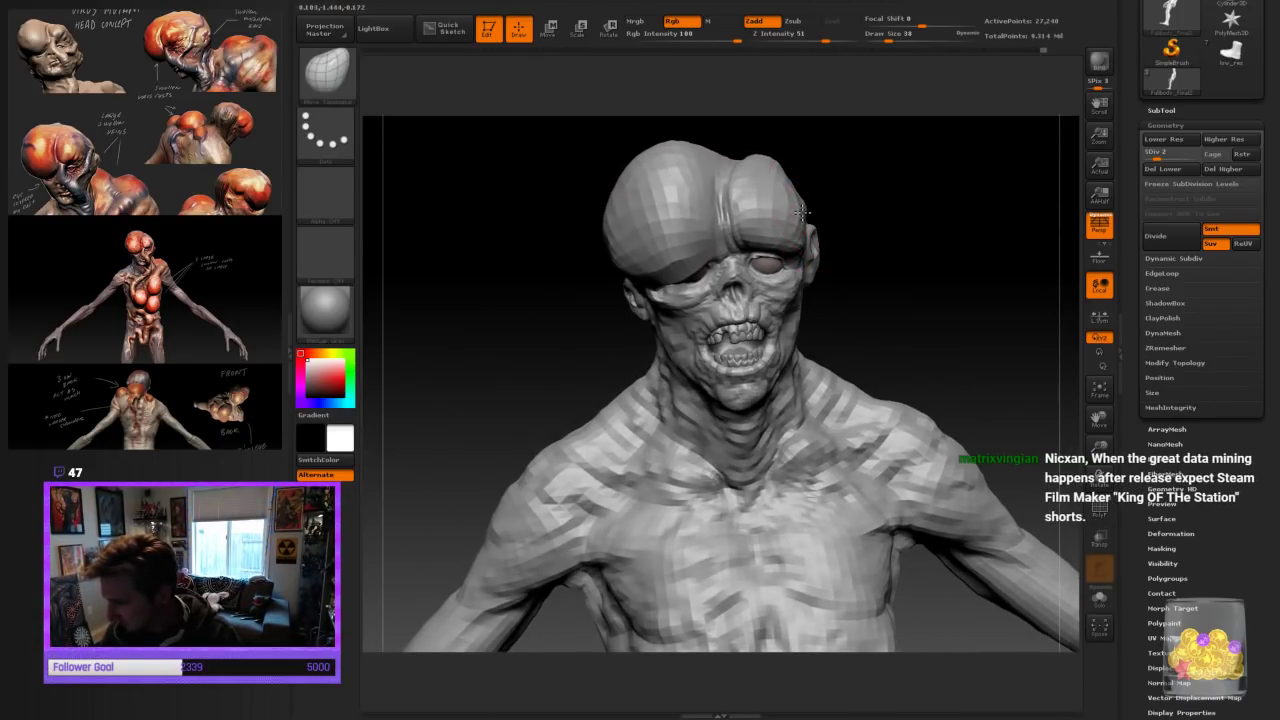
{"action": "mouse_move", "coordinate": [887, 330]}
{"action": "left_mouse_down"}
{"action": "mouse_move", "coordinate": [933, 328]}
{"action": "mouse_move", "coordinate": [874, 357]}
{"action": "left_mouse_up"}
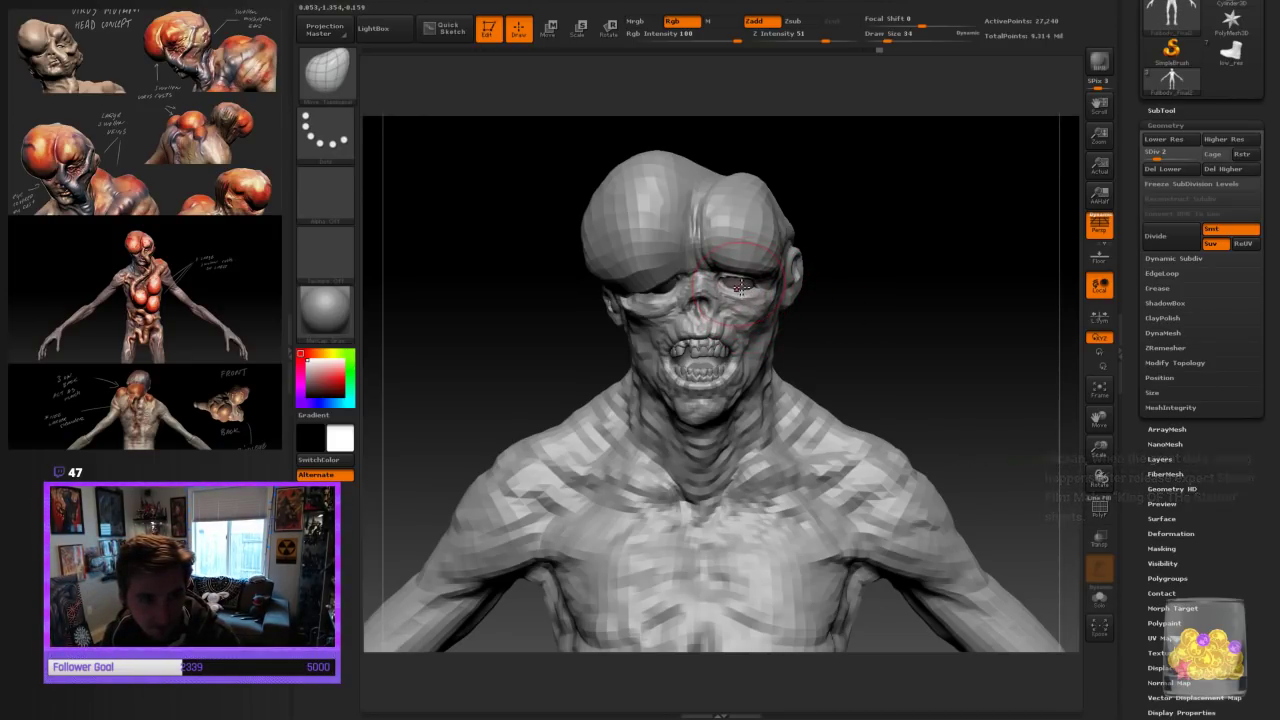
Reshape the eyelids and socket of the character's left eye at draw size 18
{"action": "key", "text": "bracketleft"}
{"action": "key", "text": "bracketleft"}
{"action": "key", "text": "bracketleft"}
{"action": "left_click_drag", "start_coordinate": [846, 284], "coordinate": [849, 214]}
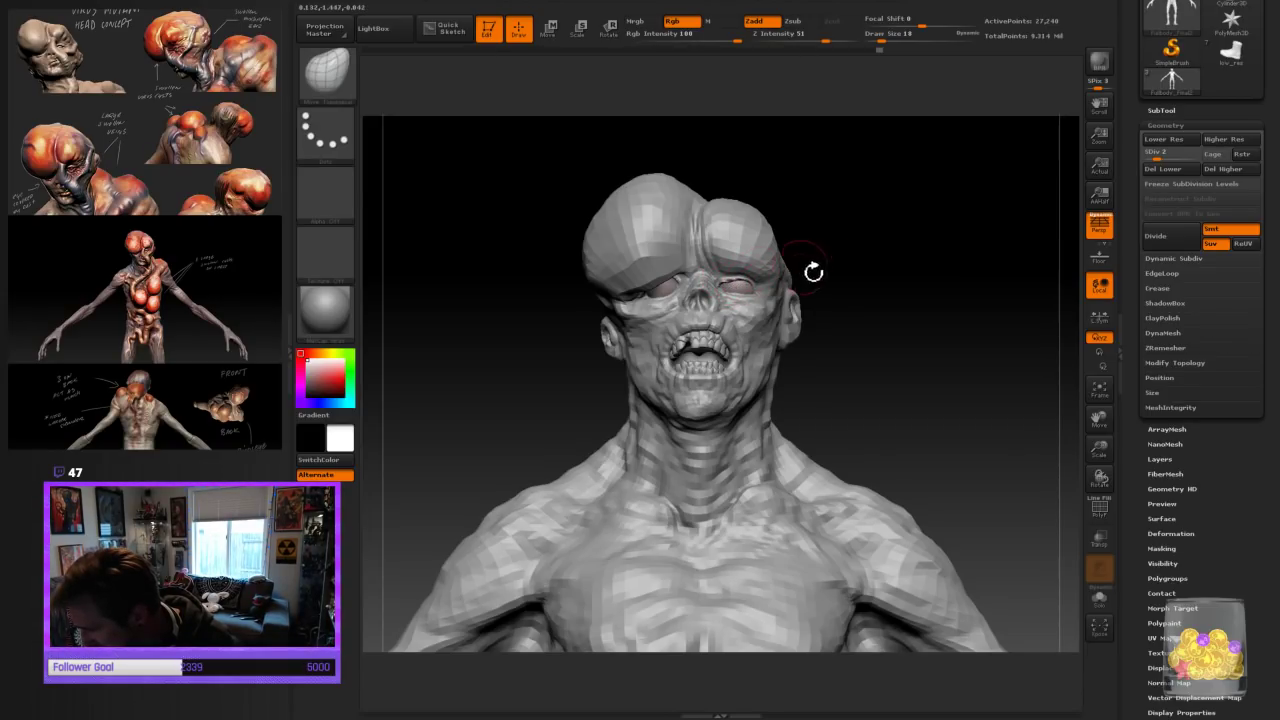
{"action": "mouse_move", "coordinate": [814, 271]}
{"action": "left_mouse_down"}
{"action": "mouse_move", "coordinate": [741, 298]}
{"action": "mouse_move", "coordinate": [738, 283]}
{"action": "mouse_move", "coordinate": [753, 287]}
{"action": "left_mouse_up"}
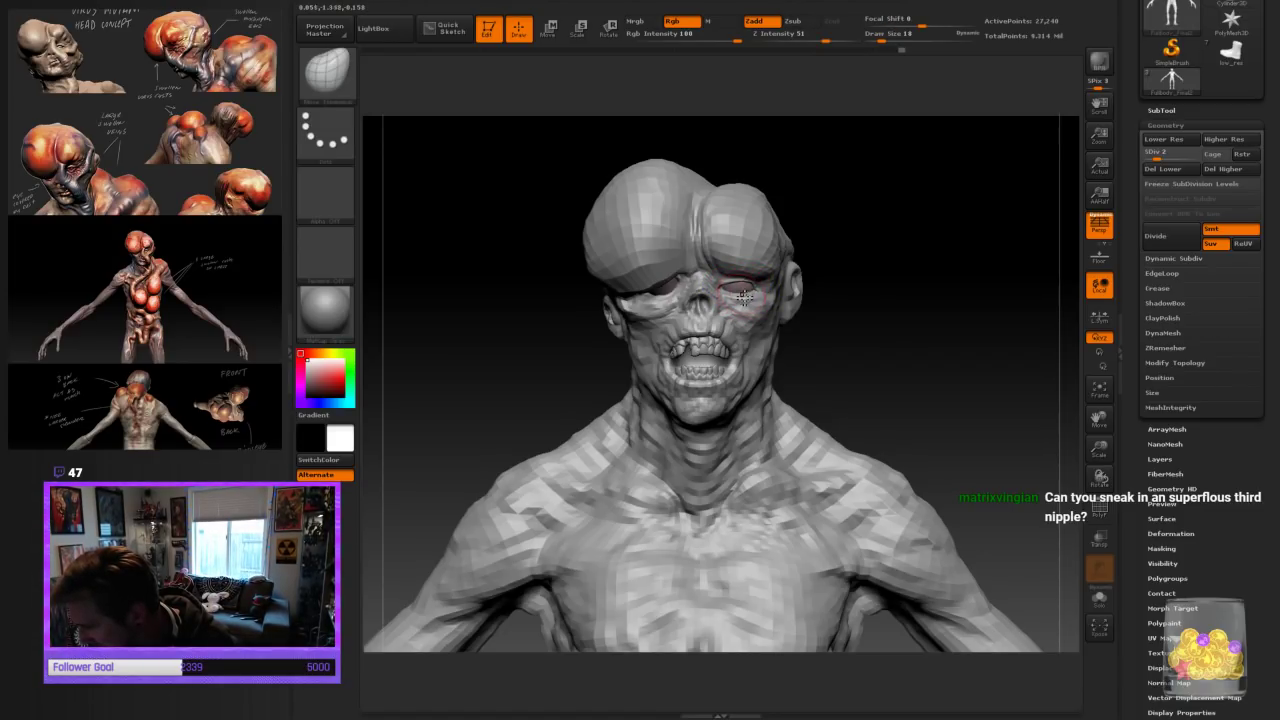
Adjust the character's right eye socket beneath the overhanging lobe at draw size 22 and smooth its inner corner
{"action": "left_click_drag", "start_coordinate": [826, 300], "coordinate": [877, 306]}
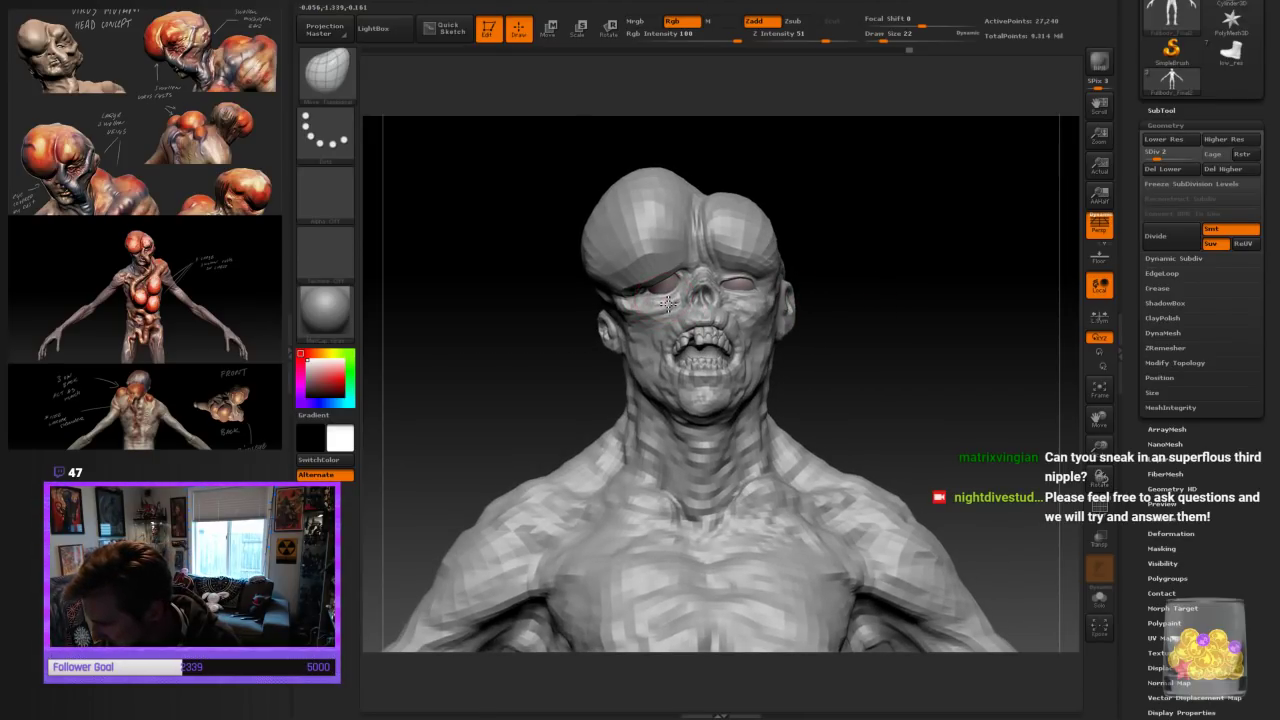
{"action": "left_click_drag", "start_coordinate": [590, 390], "coordinate": [660, 297]}
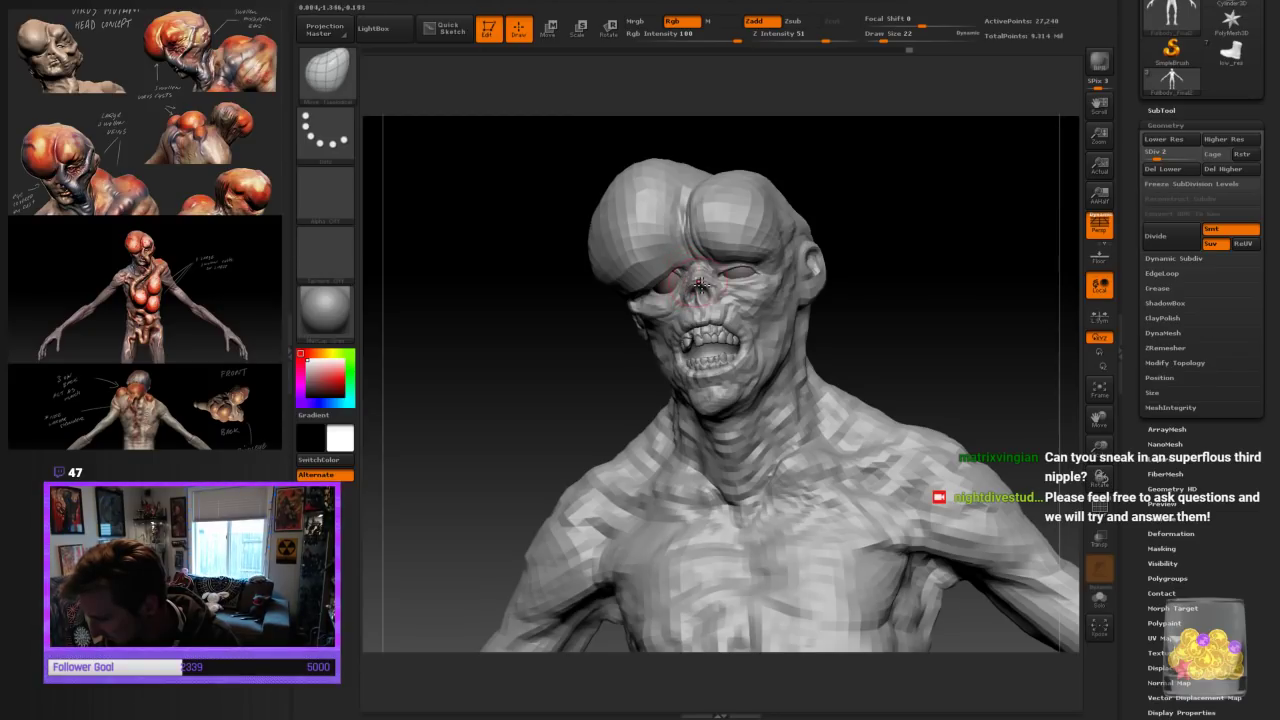
{"action": "left_click_drag", "start_coordinate": [920, 290], "coordinate": [937, 301]}
{"action": "left_click_drag", "start_coordinate": [852, 286], "coordinate": [822, 288]}
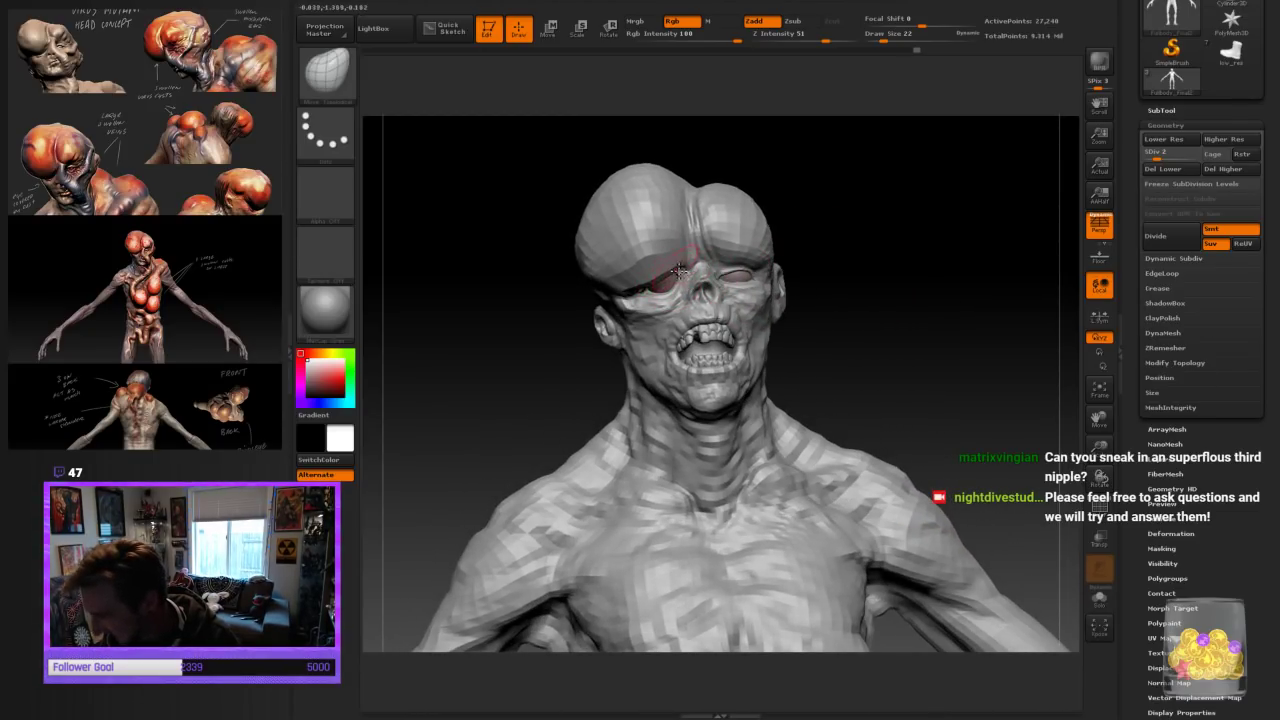
{"action": "left_click_drag", "start_coordinate": [674, 272], "coordinate": [655, 283], "text": "shift"}
{"action": "mouse_move", "coordinate": [820, 250]}
{"action": "left_mouse_down"}
{"action": "mouse_move", "coordinate": [885, 258]}
{"action": "mouse_move", "coordinate": [834, 263]}
{"action": "mouse_move", "coordinate": [826, 323]}
{"action": "left_mouse_up"}
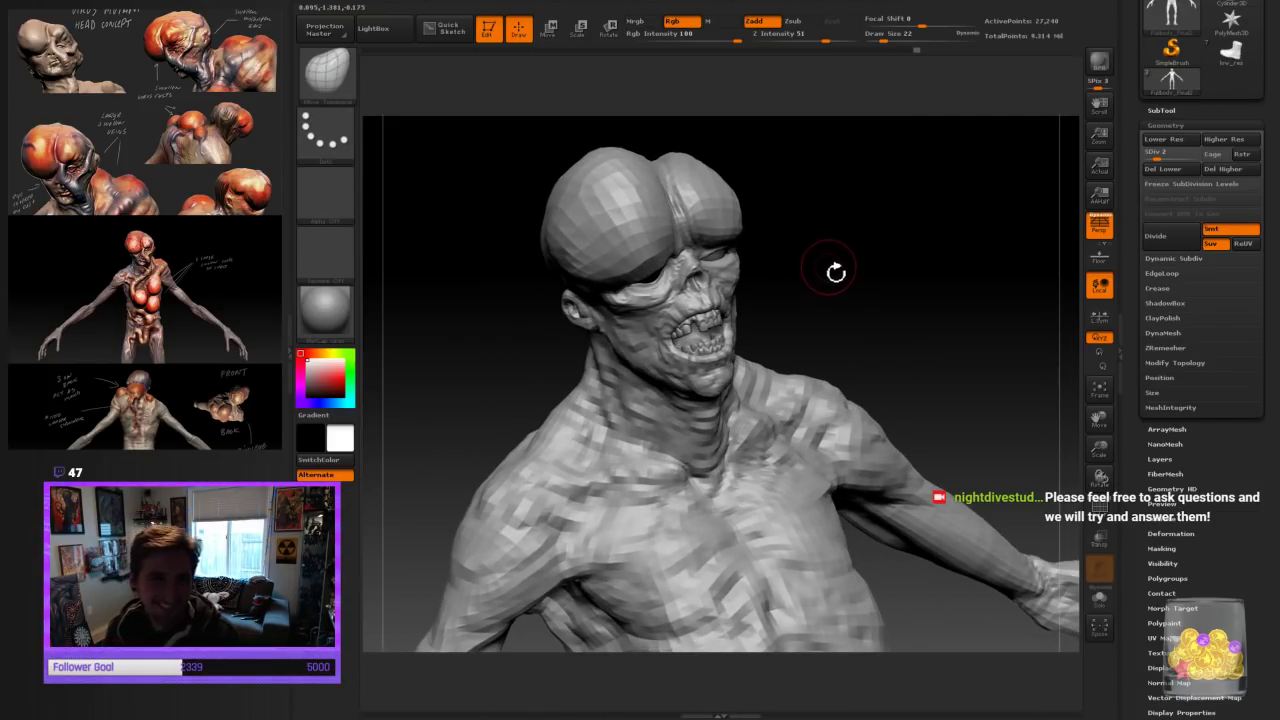
{"action": "mouse_move", "coordinate": [836, 272]}
{"action": "left_mouse_down"}
{"action": "mouse_move", "coordinate": [886, 260]}
{"action": "mouse_move", "coordinate": [817, 255]}
{"action": "left_mouse_up"}
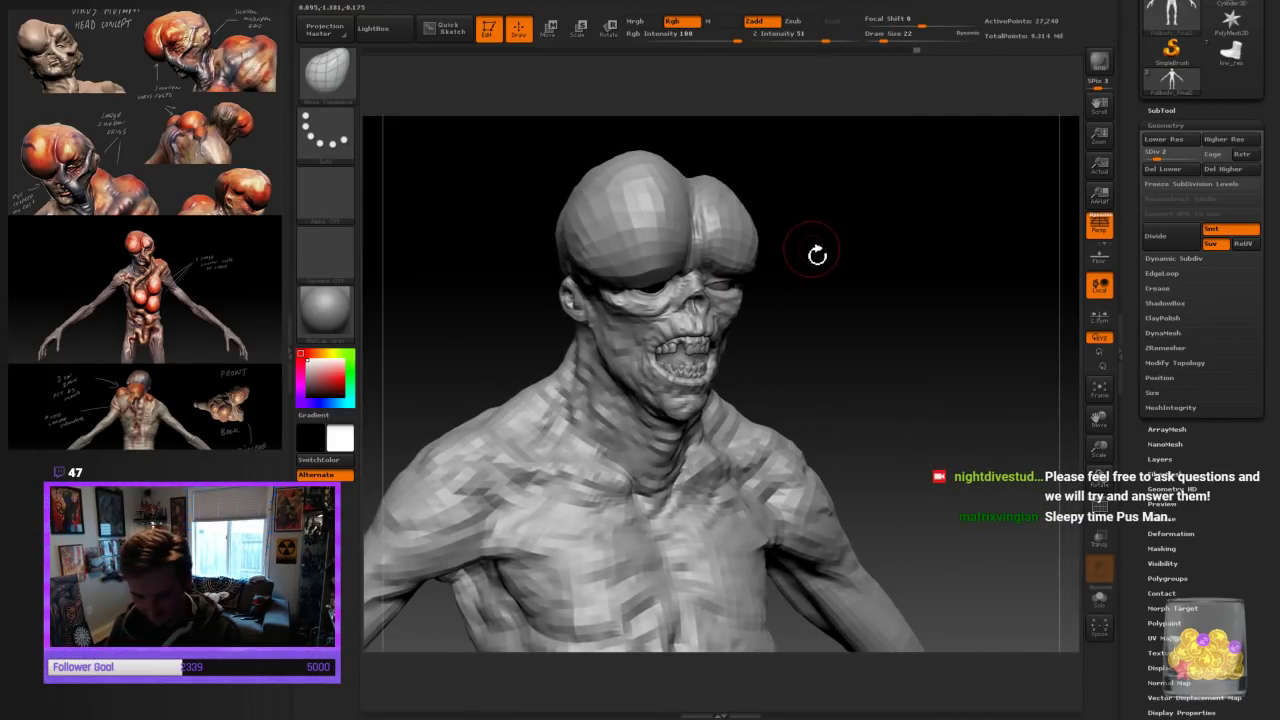
Refine the upper outer contours of the two skull lobes at draw size 50
{"action": "key", "text": "bracketright"}
{"action": "key", "text": "bracketright"}
{"action": "key", "text": "bracketright"}
{"action": "mouse_move", "coordinate": [580, 210]}
{"action": "left_mouse_down"}
{"action": "mouse_move", "coordinate": [576, 184]}
{"action": "mouse_move", "coordinate": [594, 172]}
{"action": "left_mouse_up"}
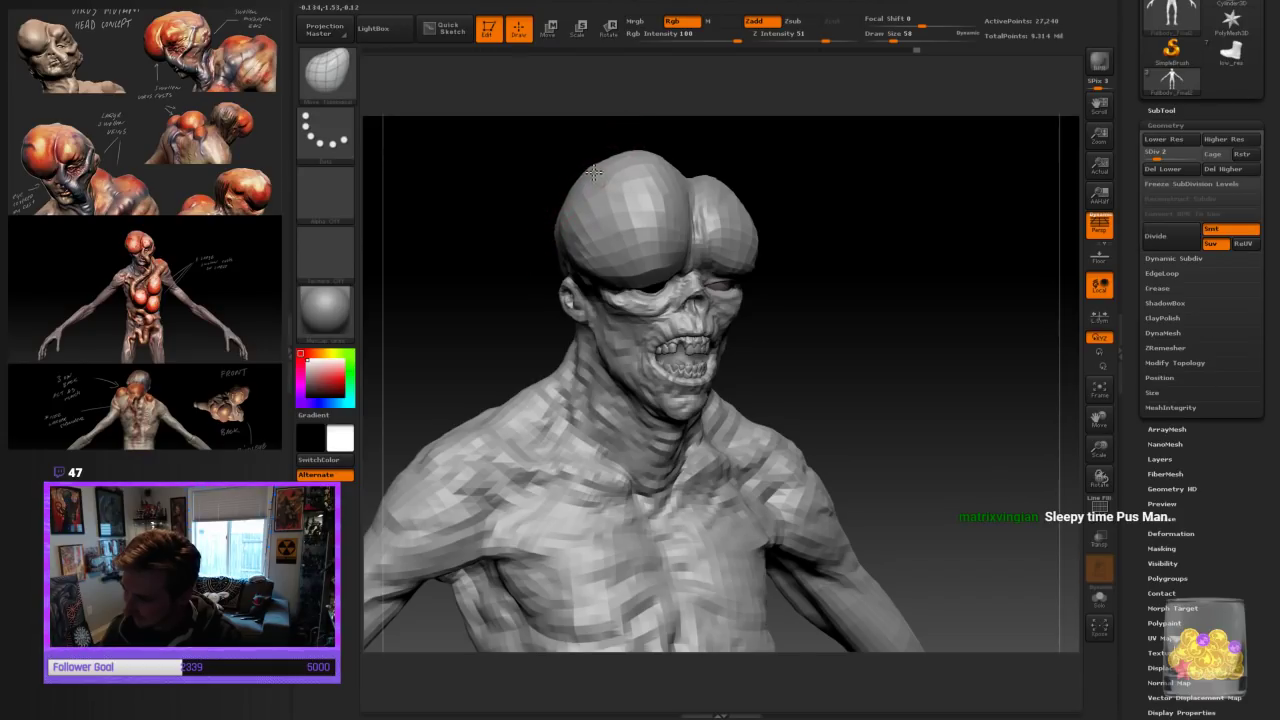
{"action": "mouse_move", "coordinate": [766, 166]}
{"action": "left_mouse_down"}
{"action": "mouse_move", "coordinate": [871, 260]}
{"action": "mouse_move", "coordinate": [829, 198]}
{"action": "left_mouse_up"}
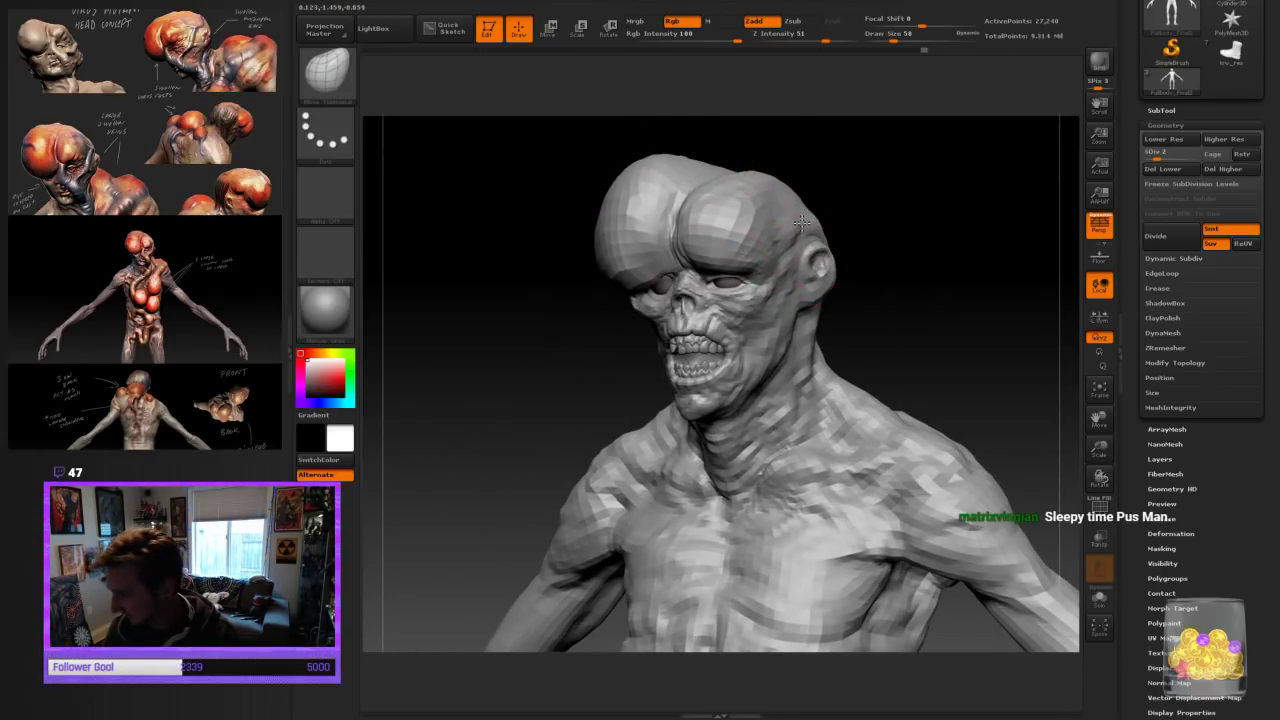
Examine the chest and shoulders together with the reshaped head from the front and the character's left side
{"action": "left_click_drag", "start_coordinate": [1100, 455], "coordinate": [1089, 437]}
{"action": "mouse_move", "coordinate": [950, 385]}
{"action": "left_mouse_down"}
{"action": "mouse_move", "coordinate": [991, 391]}
{"action": "mouse_move", "coordinate": [959, 310]}
{"action": "mouse_move", "coordinate": [894, 234]}
{"action": "left_mouse_up"}
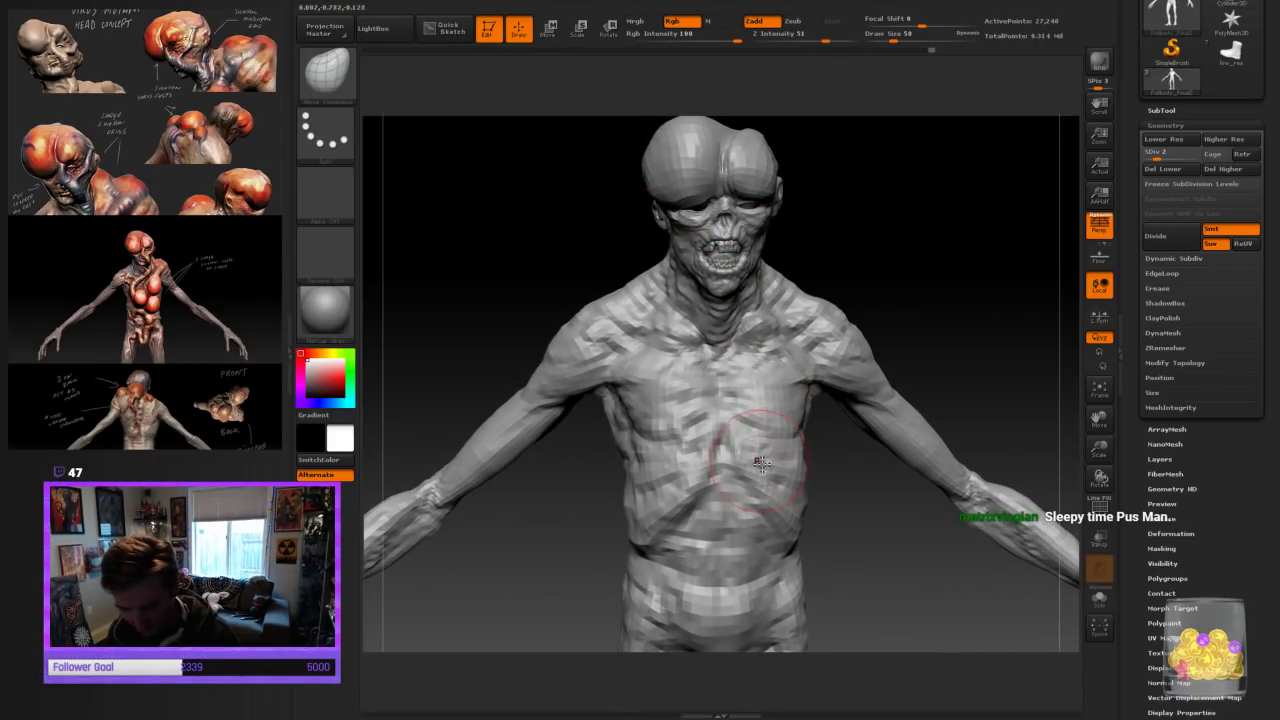
{"action": "left_click_drag", "start_coordinate": [843, 289], "coordinate": [826, 317]}
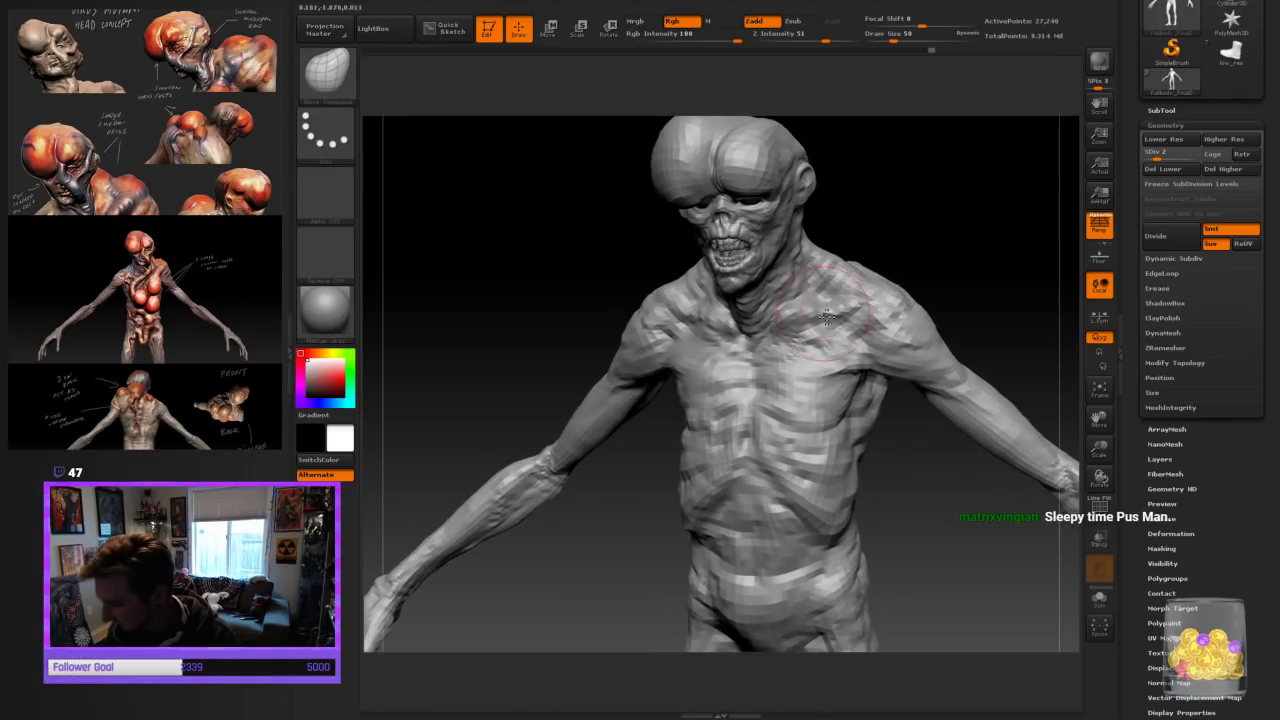
Examine the head, neck and shoulders up close from the front and at slight angles
{"action": "left_click", "coordinate": [325, 70]}
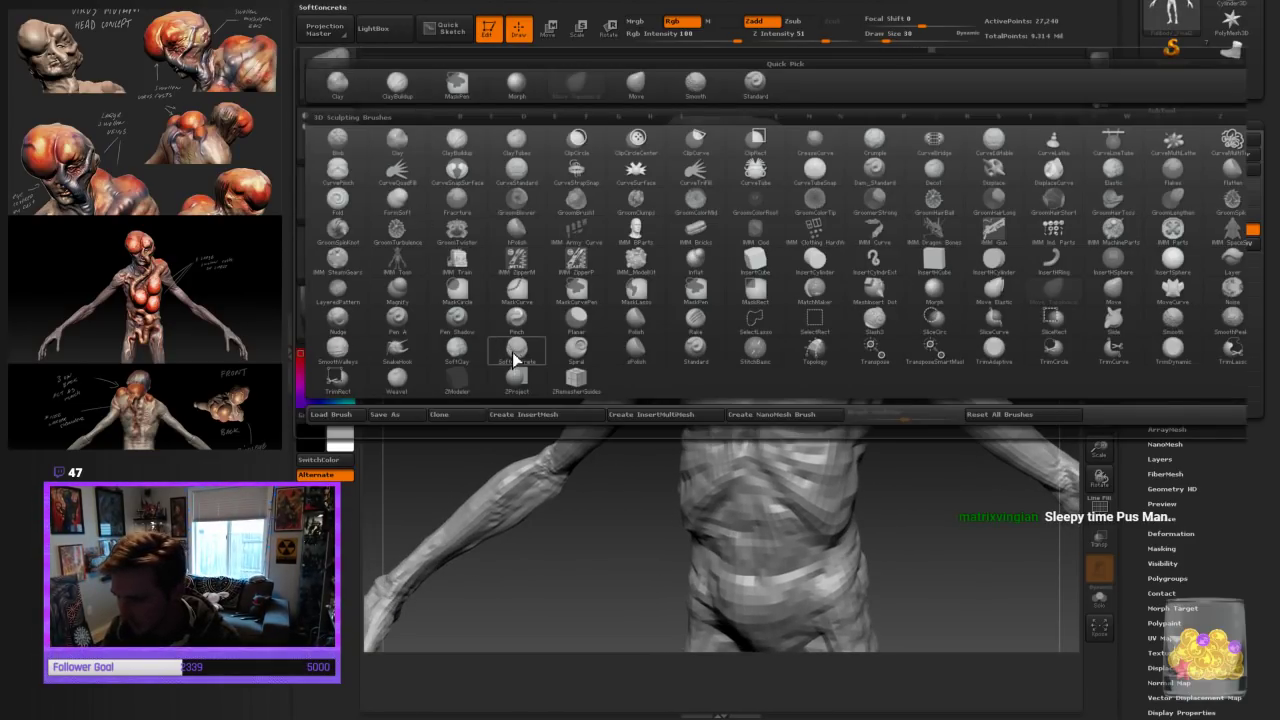
{"action": "left_click", "coordinate": [408, 93]}
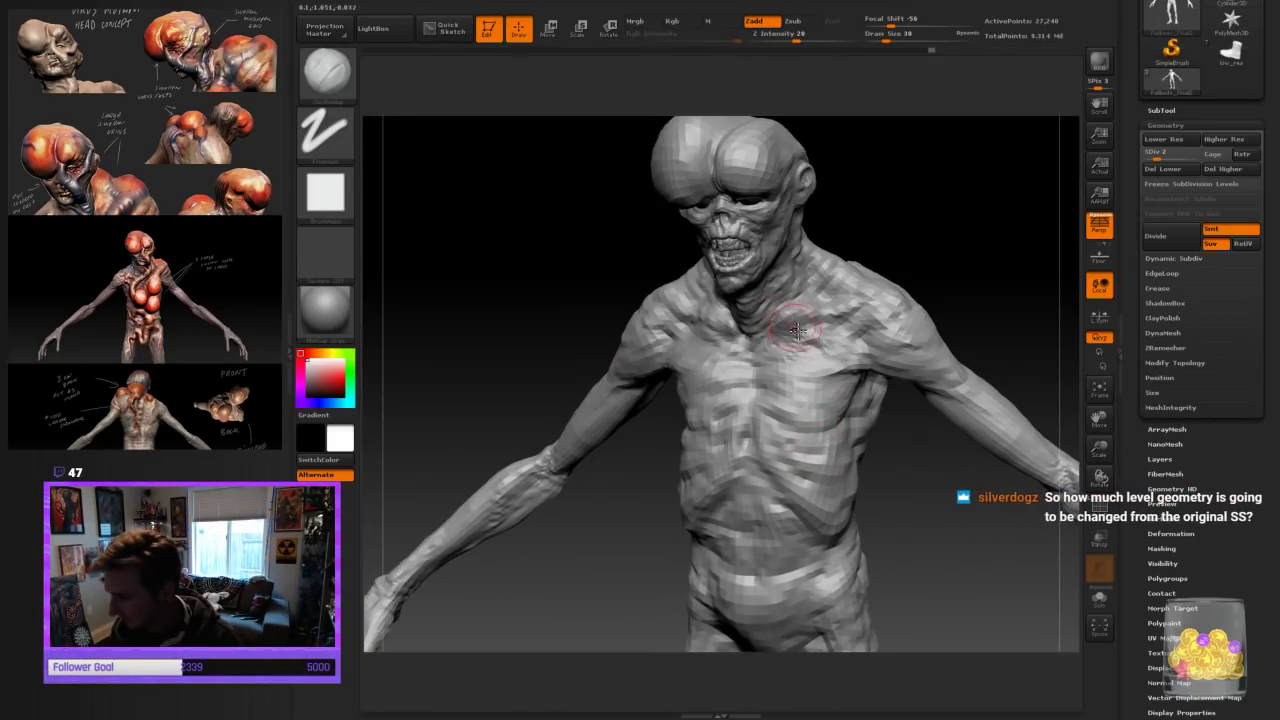
{"action": "mouse_move", "coordinate": [880, 240]}
{"action": "left_mouse_down"}
{"action": "mouse_move", "coordinate": [937, 217]}
{"action": "mouse_move", "coordinate": [886, 263]}
{"action": "mouse_move", "coordinate": [837, 226]}
{"action": "left_mouse_up"}
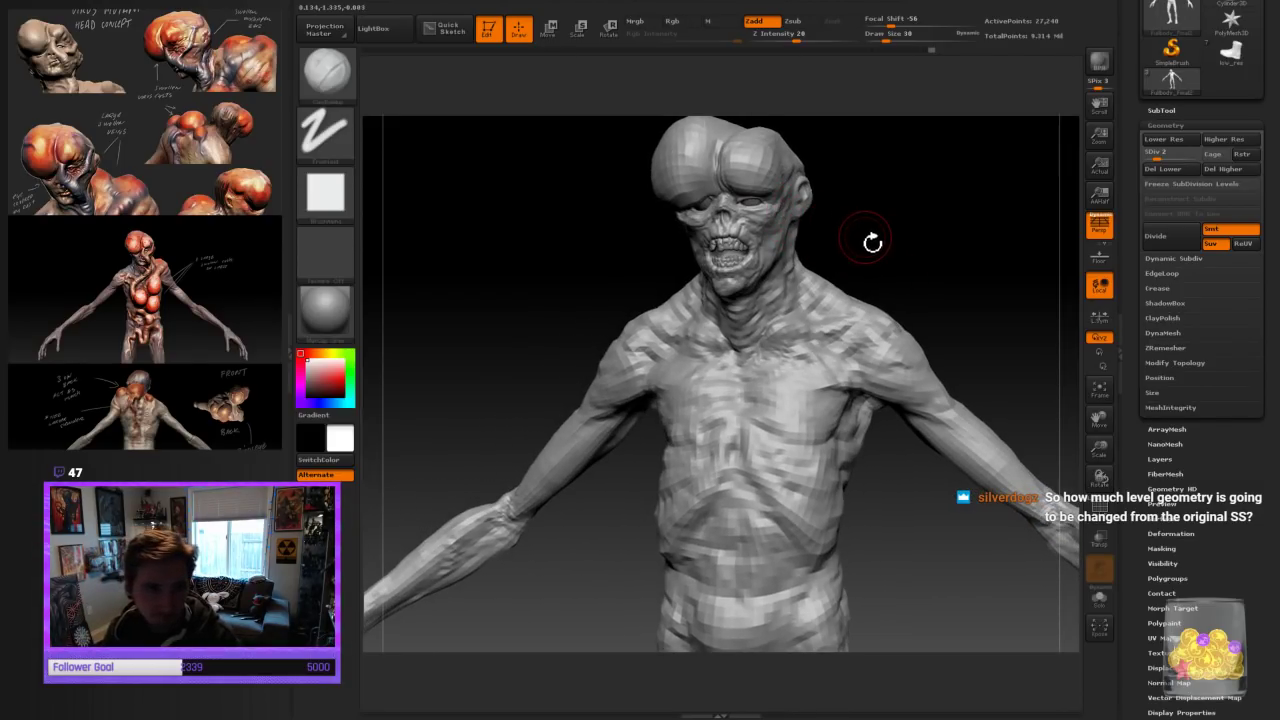
{"action": "left_click_drag", "start_coordinate": [1099, 450], "coordinate": [1098, 470]}
{"action": "left_click_drag", "start_coordinate": [988, 325], "coordinate": [956, 368], "text": "alt"}
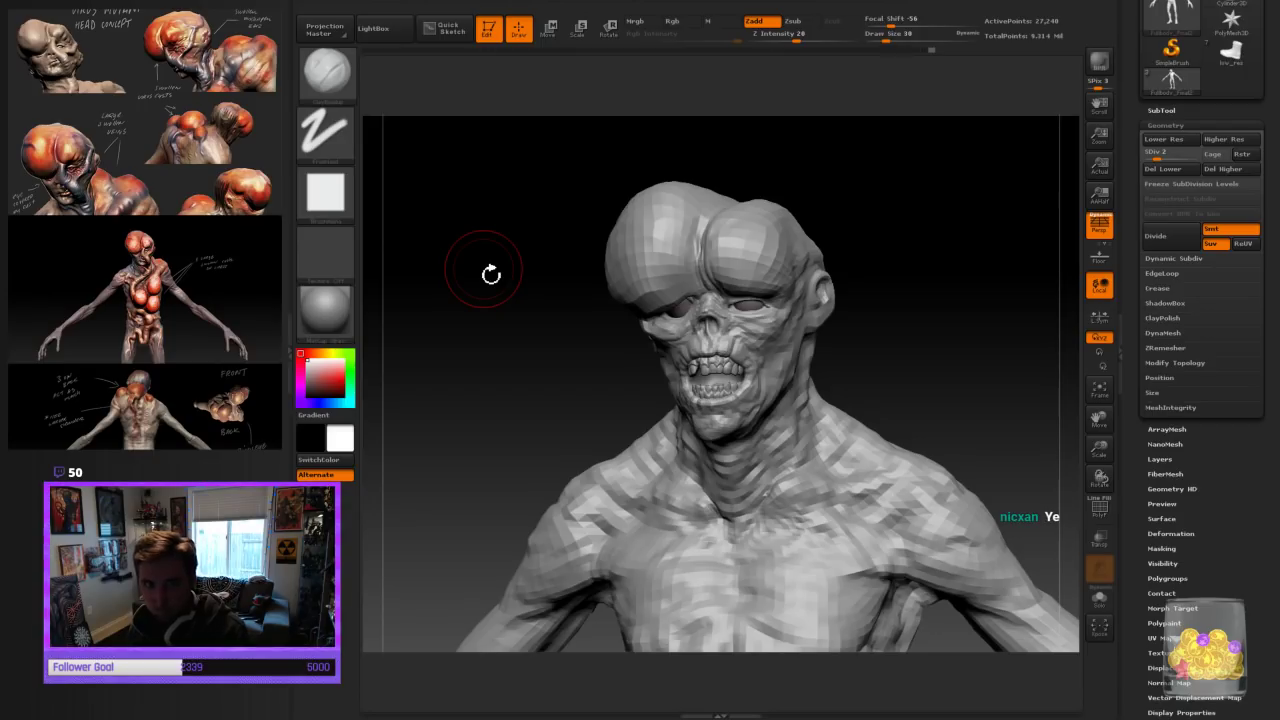
{"action": "left_click_drag", "start_coordinate": [918, 290], "coordinate": [934, 294]}
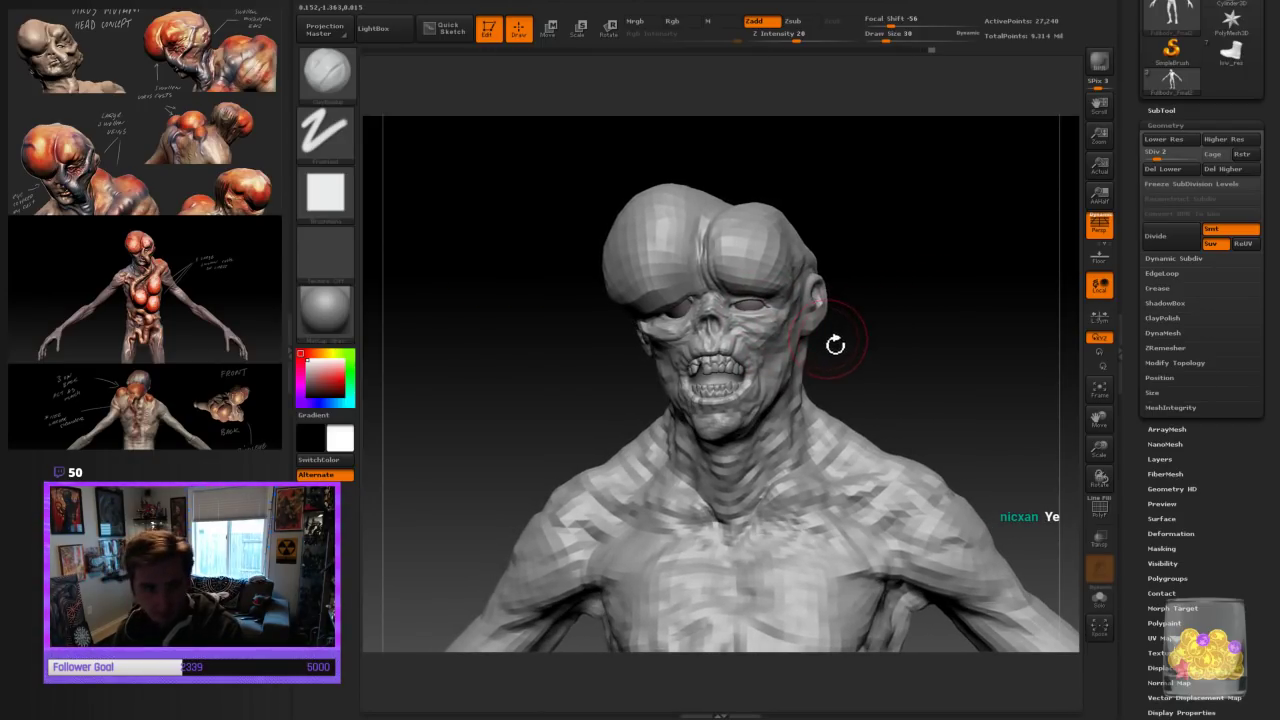
{"action": "key", "text": "bracketleft"}
{"action": "left_click_drag", "start_coordinate": [860, 278], "coordinate": [889, 269]}
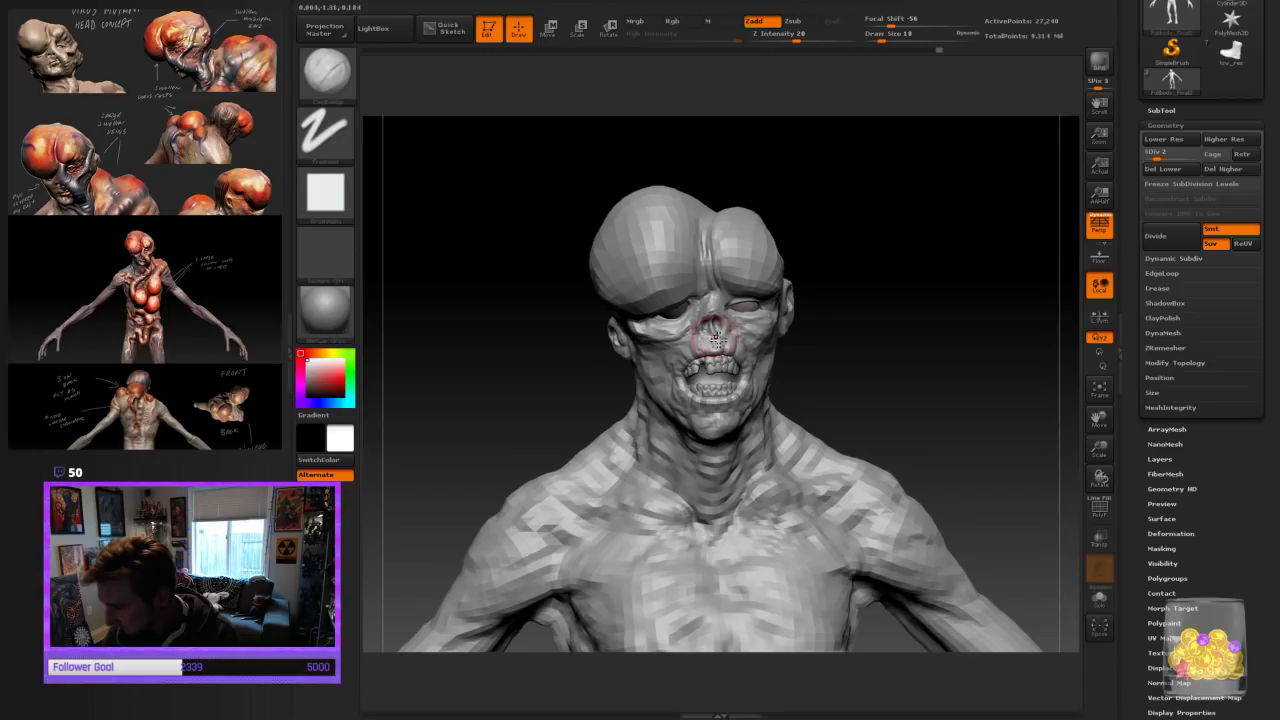
Use the Move brush to pull the lips together and narrow the gaping mouth, finishing at draw size 26
{"action": "key", "text": "b"}
{"action": "left_click", "coordinate": [715, 131]}
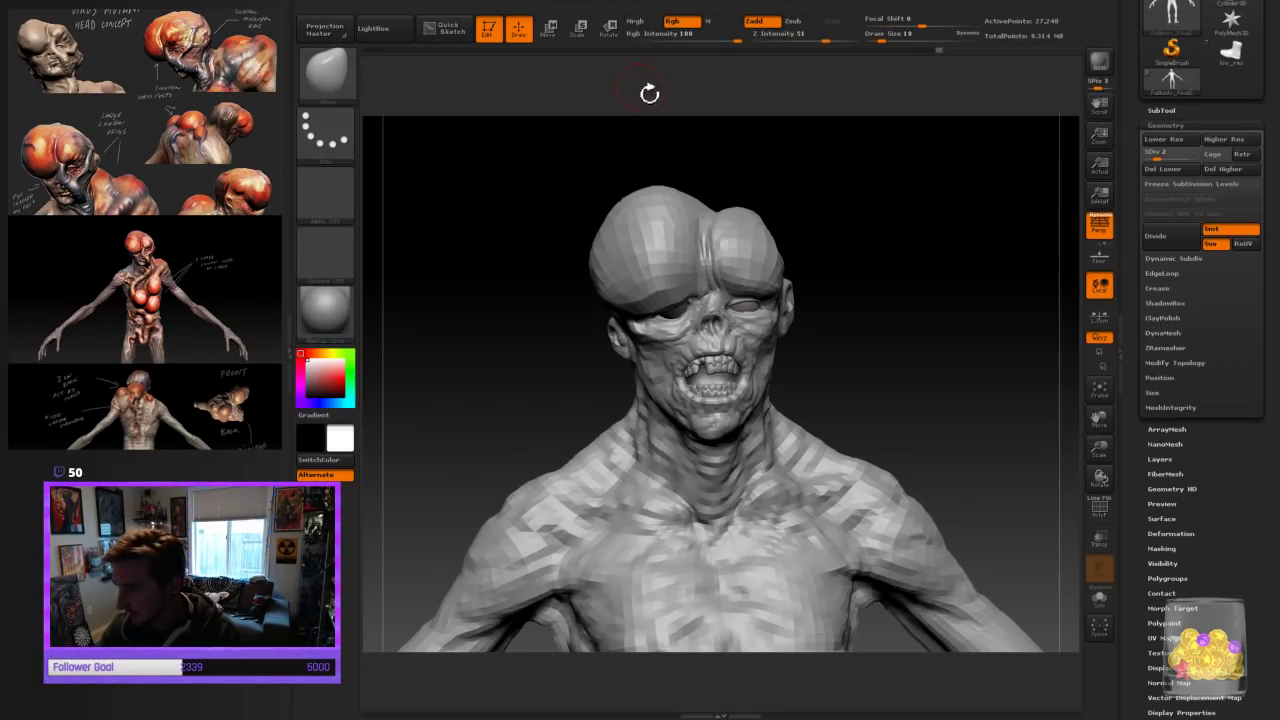
{"action": "mouse_move", "coordinate": [874, 308]}
{"action": "left_mouse_down"}
{"action": "mouse_move", "coordinate": [722, 322]}
{"action": "mouse_move", "coordinate": [715, 337]}
{"action": "left_mouse_up"}
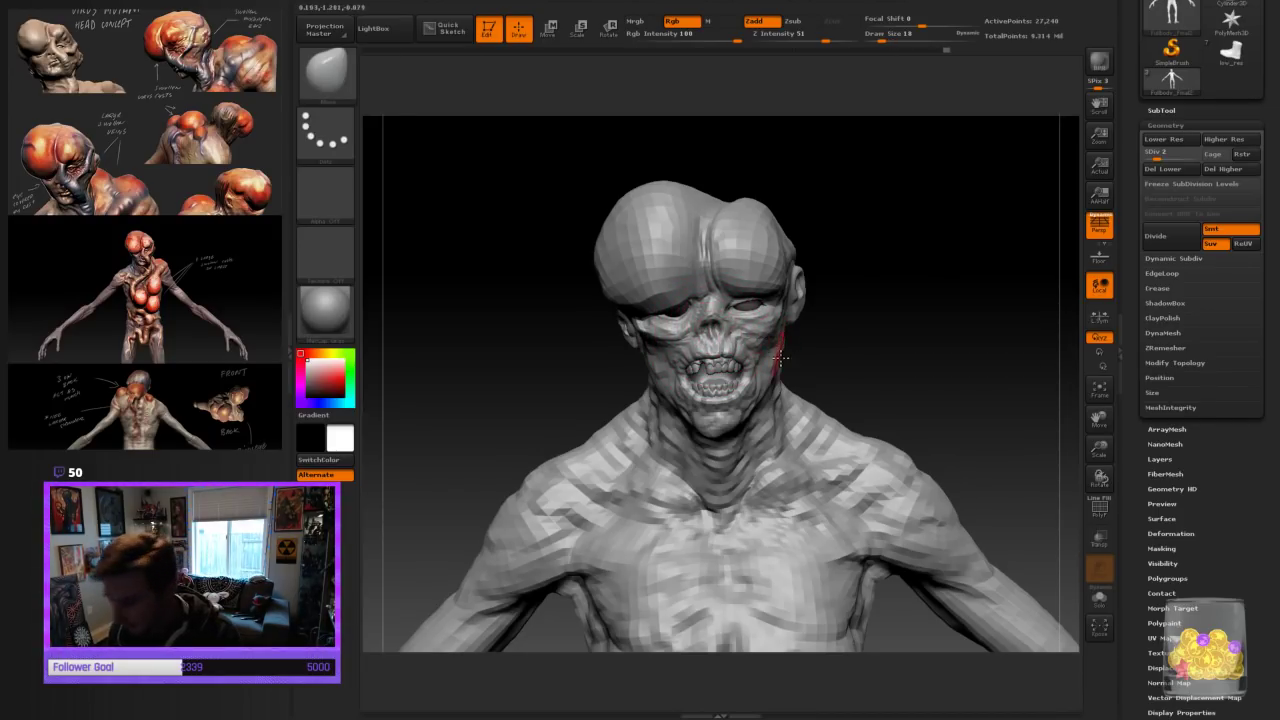
{"action": "mouse_move", "coordinate": [691, 372]}
{"action": "left_mouse_down", "text": "ctrl"}
{"action": "mouse_move", "coordinate": [712, 398]}
{"action": "mouse_move", "coordinate": [715, 357]}
{"action": "mouse_move", "coordinate": [708, 386]}
{"action": "left_mouse_up", "text": "ctrl"}
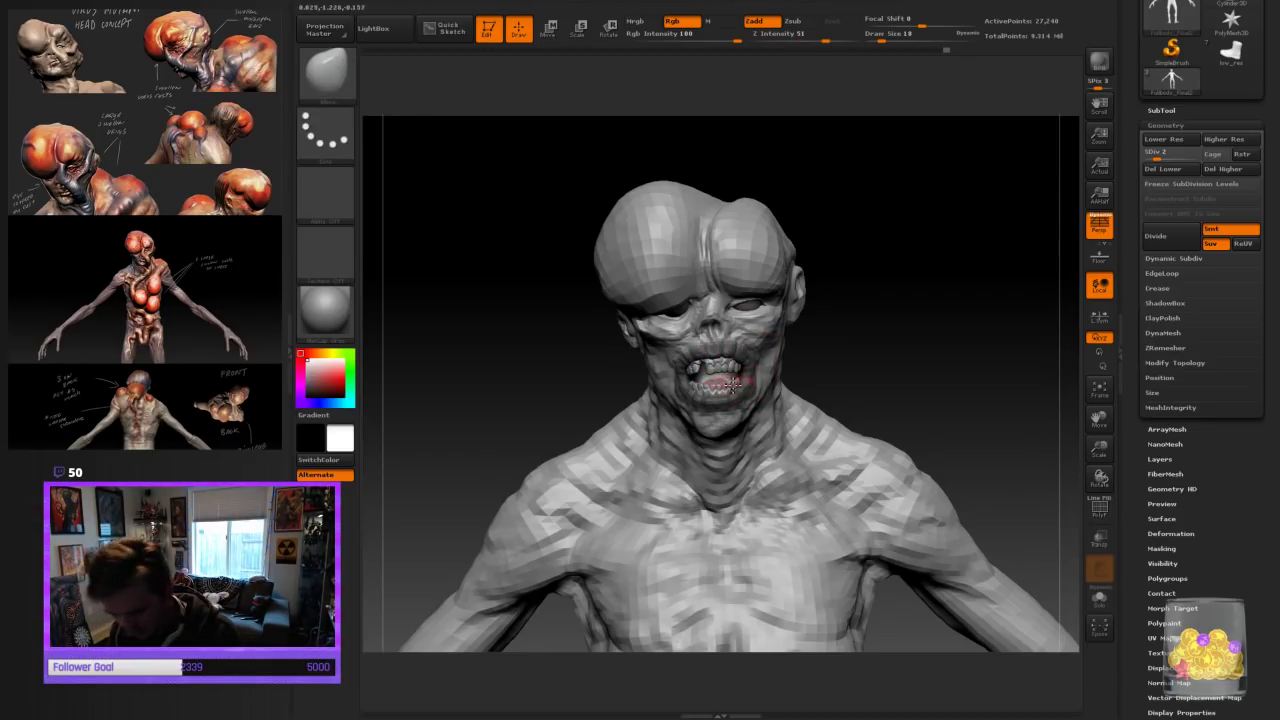
{"action": "left_click_drag", "start_coordinate": [711, 331], "coordinate": [694, 352]}
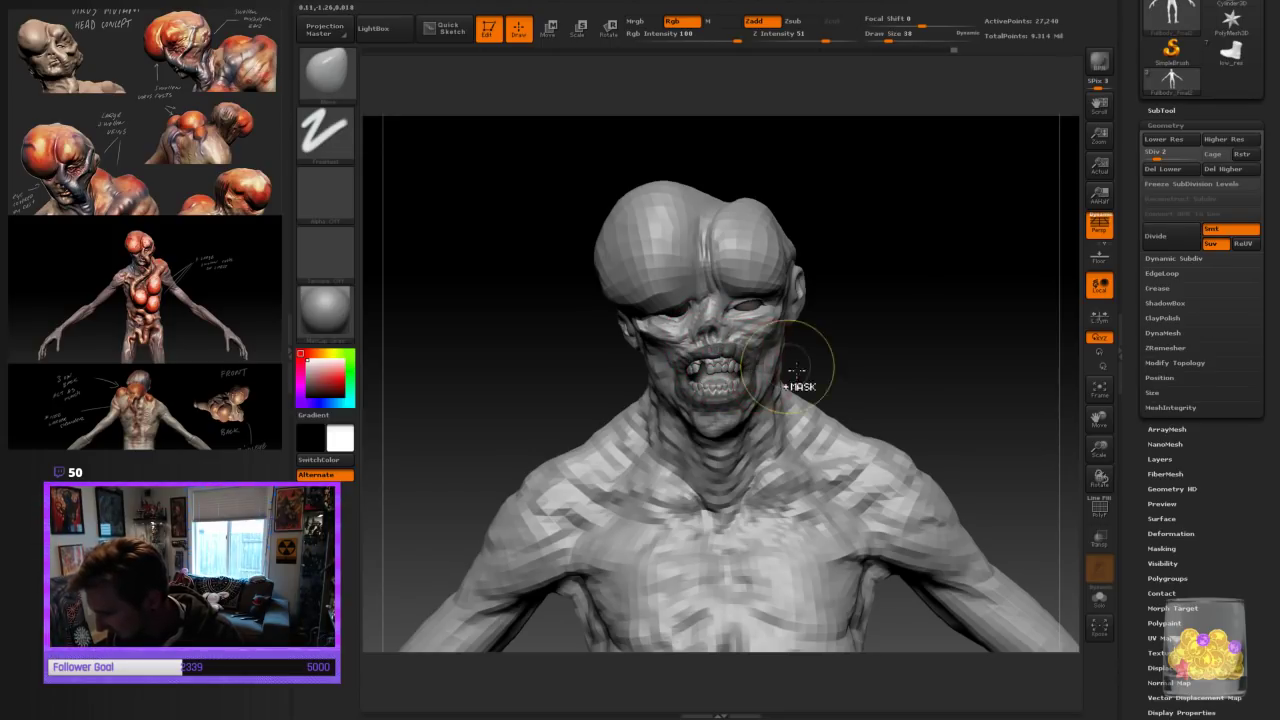
{"action": "left_click_drag", "start_coordinate": [797, 366], "coordinate": [795, 378], "text": "ctrl"}
{"action": "mouse_move", "coordinate": [737, 322]}
{"action": "left_mouse_down", "text": "shift"}
{"action": "mouse_move", "coordinate": [692, 328]}
{"action": "mouse_move", "coordinate": [722, 348]}
{"action": "mouse_move", "coordinate": [680, 366]}
{"action": "mouse_move", "coordinate": [718, 346]}
{"action": "mouse_move", "coordinate": [710, 363]}
{"action": "left_mouse_up", "text": "shift"}
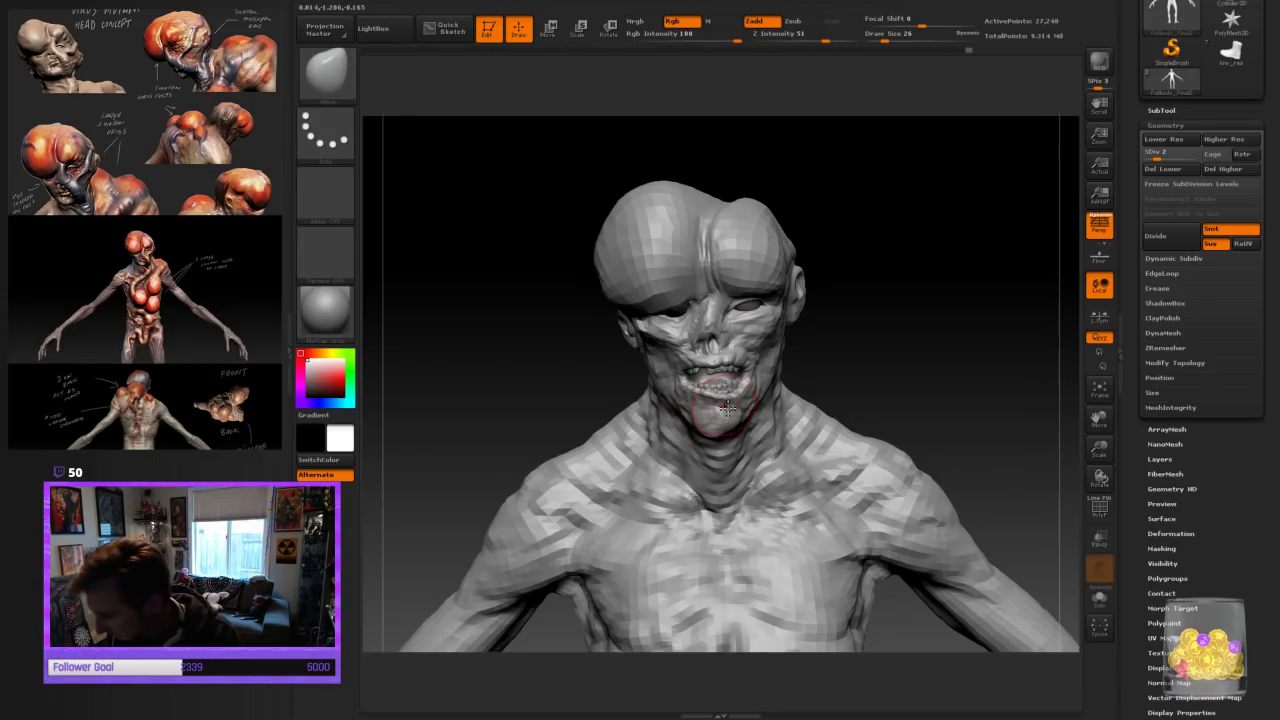
{"action": "left_click_drag", "start_coordinate": [742, 397], "coordinate": [751, 386]}
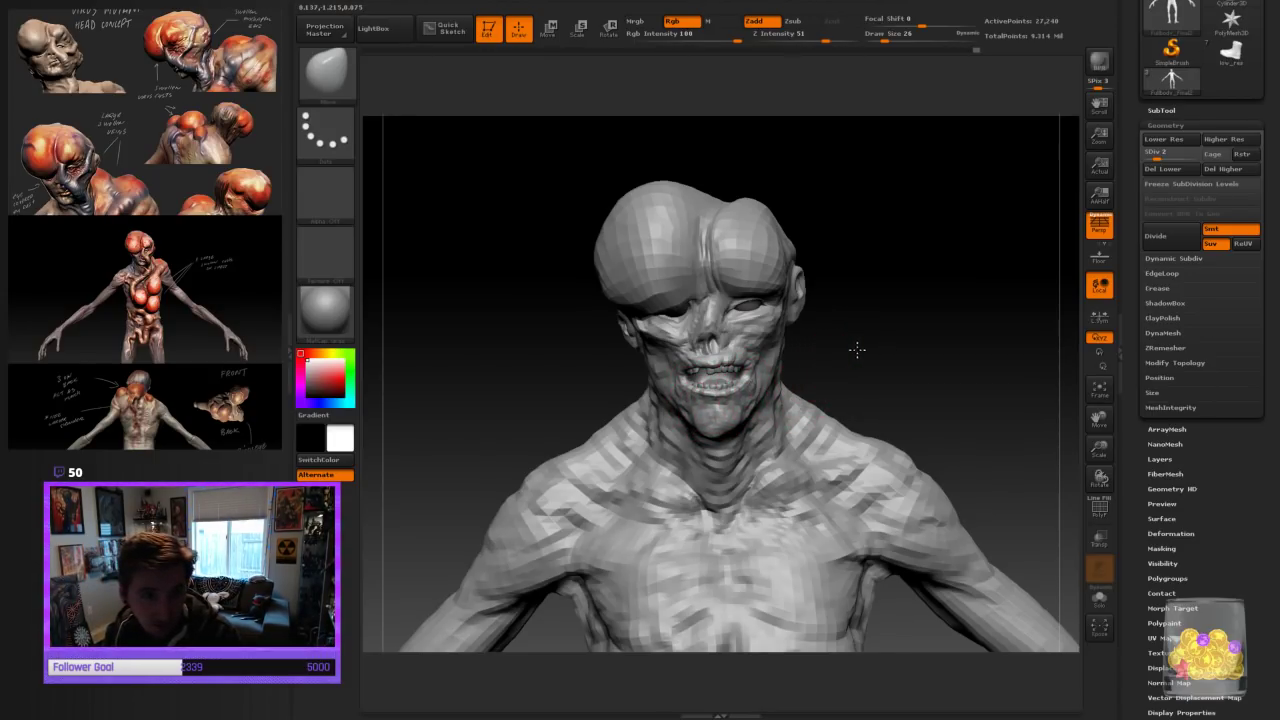
Enlarge the Move brush and adjust the chin, lower jaw and mouth opening, finishing at draw size 42
{"action": "mouse_move", "coordinate": [857, 349]}
{"action": "left_mouse_down"}
{"action": "mouse_move", "coordinate": [735, 430]}
{"action": "mouse_move", "coordinate": [715, 429]}
{"action": "left_mouse_up"}
{"action": "key", "text": "bracketright"}
{"action": "key", "text": "bracketright"}
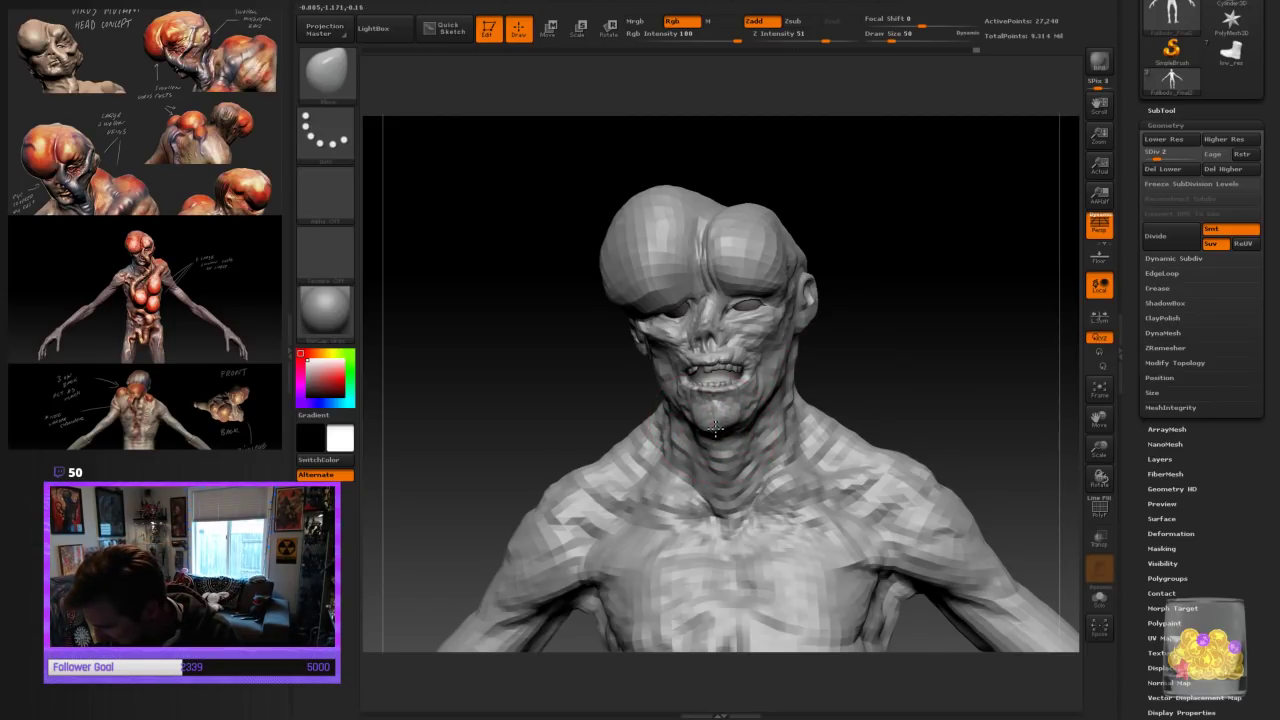
{"action": "left_click_drag", "start_coordinate": [803, 374], "coordinate": [877, 351]}
{"action": "left_click_drag", "start_coordinate": [714, 366], "coordinate": [712, 377]}
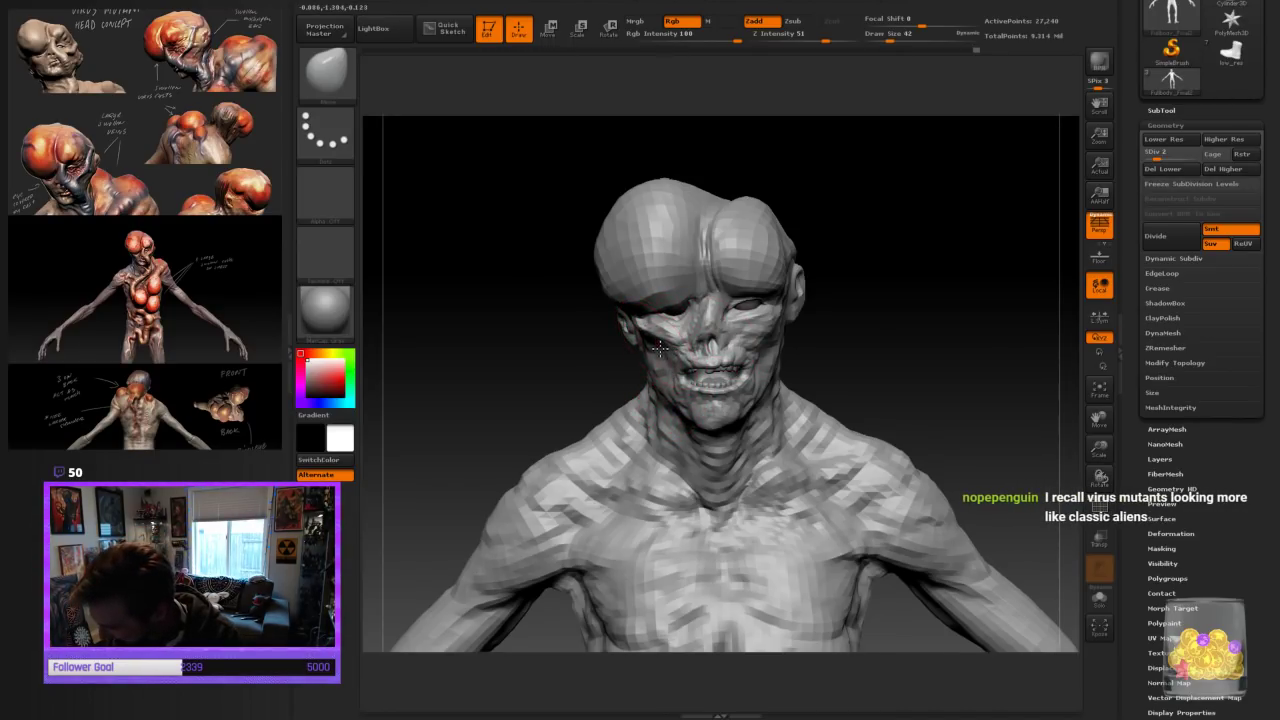
Reshape the character's right cheek beneath the eye using a smaller Move brush
{"action": "mouse_move", "coordinate": [660, 348]}
{"action": "left_mouse_down"}
{"action": "mouse_move", "coordinate": [655, 339]}
{"action": "mouse_move", "coordinate": [647, 354]}
{"action": "left_mouse_up"}
{"action": "key", "text": "bracketleft"}
{"action": "key", "text": "bracketleft"}
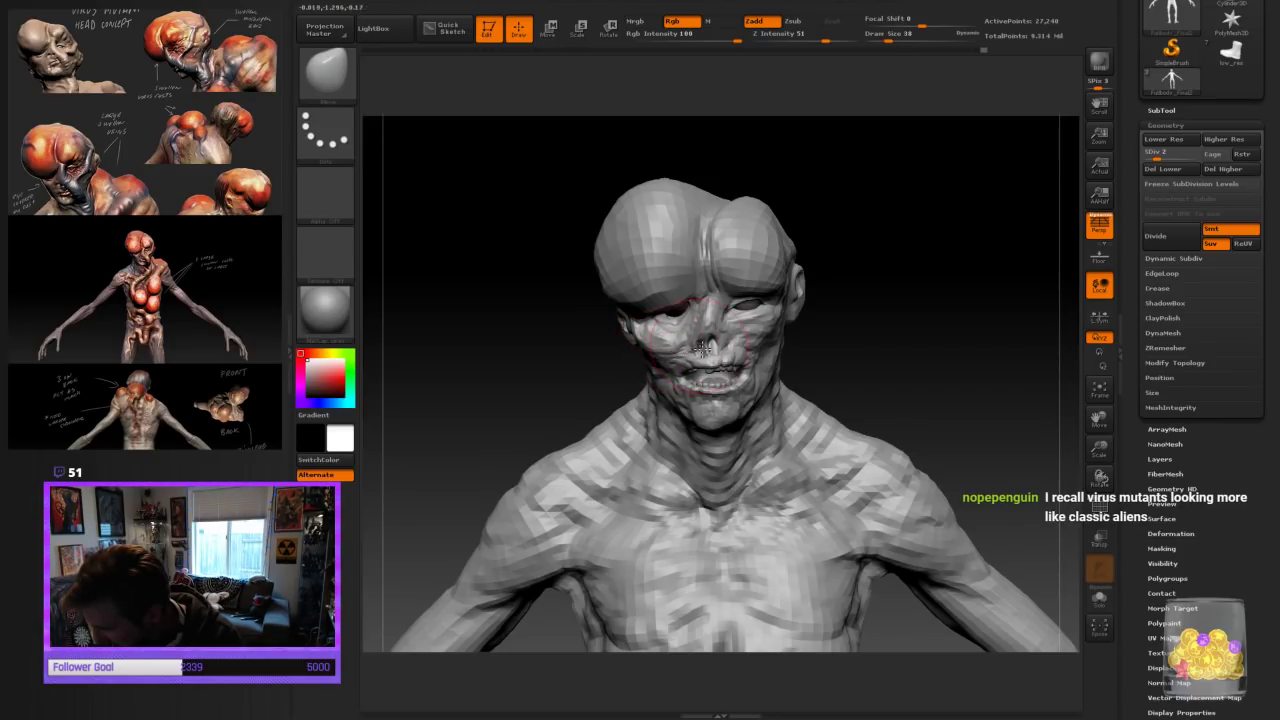
{"action": "left_click_drag", "start_coordinate": [838, 325], "coordinate": [880, 286]}
{"action": "left_click_drag", "start_coordinate": [678, 335], "coordinate": [678, 327]}
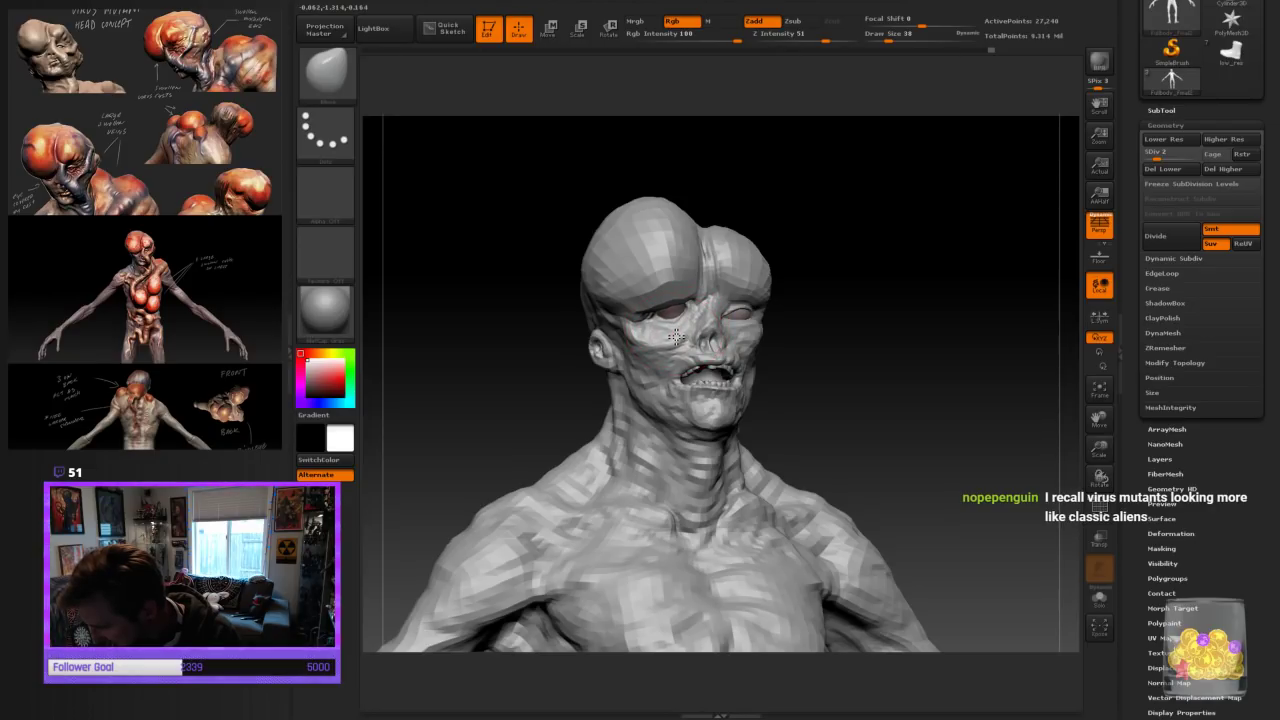
Adjust the character's left cheek beneath the eye, starting at draw size 34
{"action": "mouse_move", "coordinate": [860, 335]}
{"action": "left_mouse_down"}
{"action": "mouse_move", "coordinate": [900, 323]}
{"action": "mouse_move", "coordinate": [883, 343]}
{"action": "mouse_move", "coordinate": [876, 334]}
{"action": "left_mouse_up"}
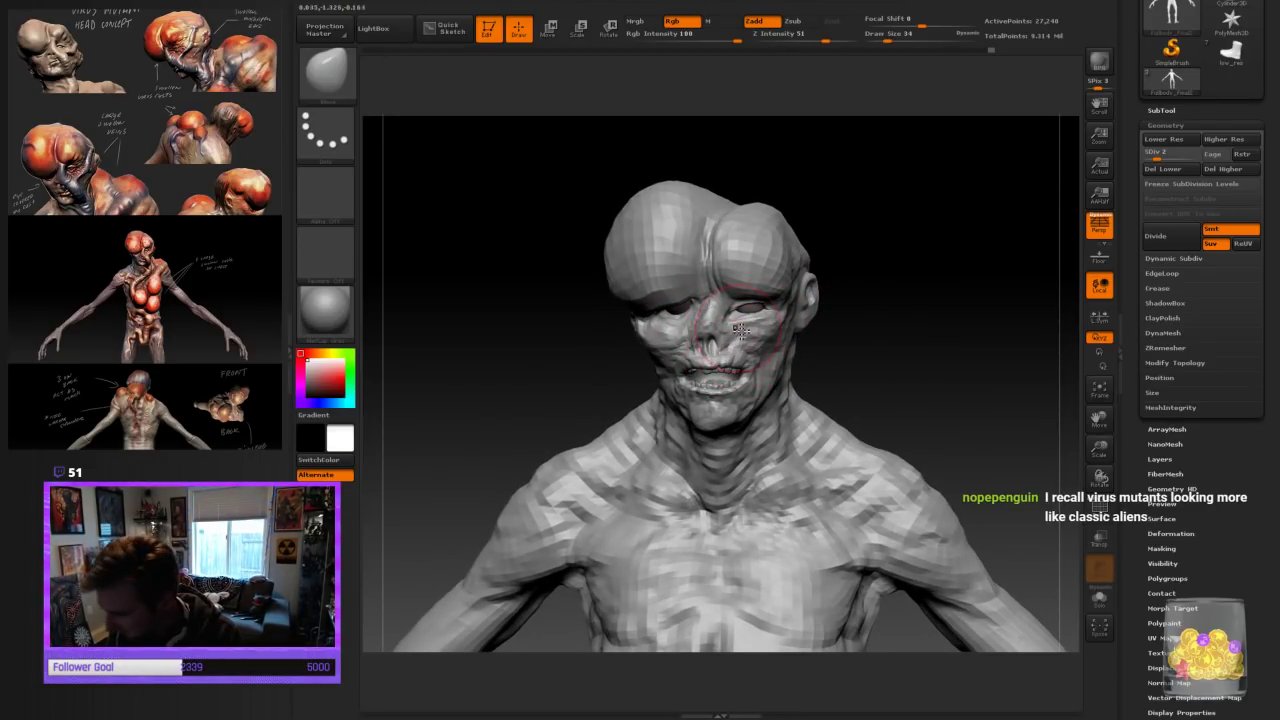
{"action": "left_click_drag", "start_coordinate": [872, 328], "coordinate": [896, 314]}
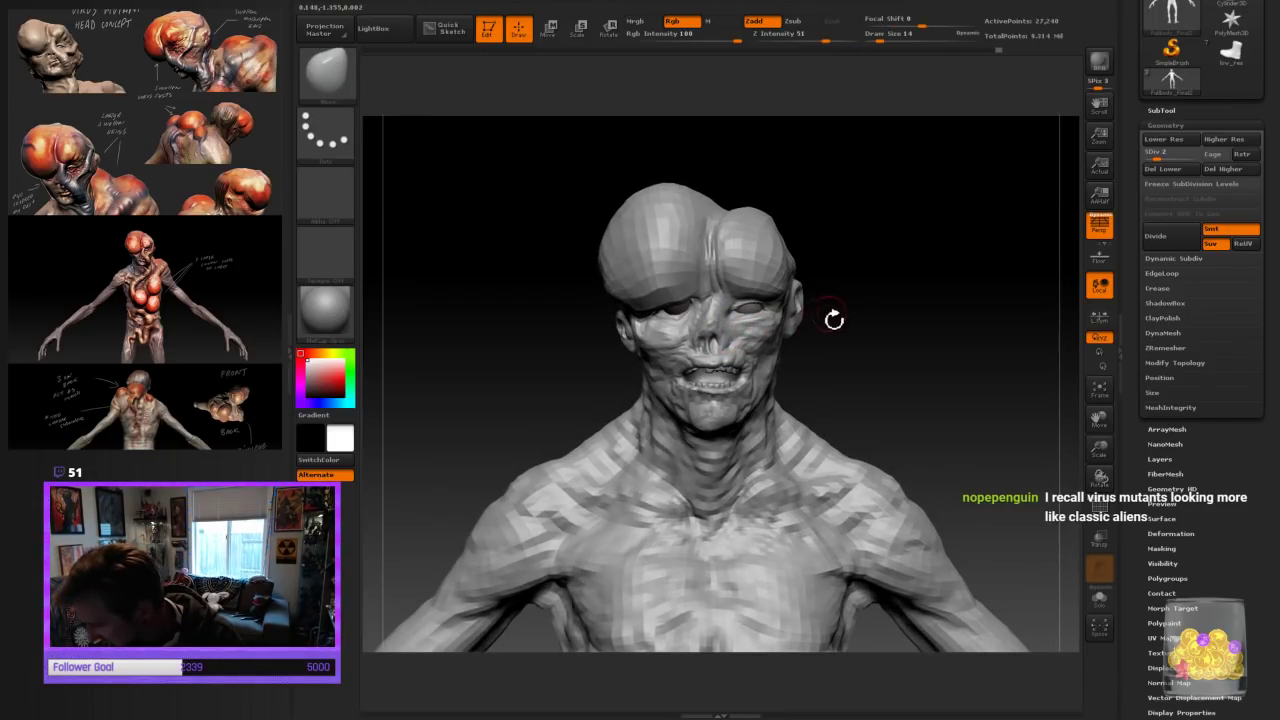
{"action": "key", "text": "bracketright"}
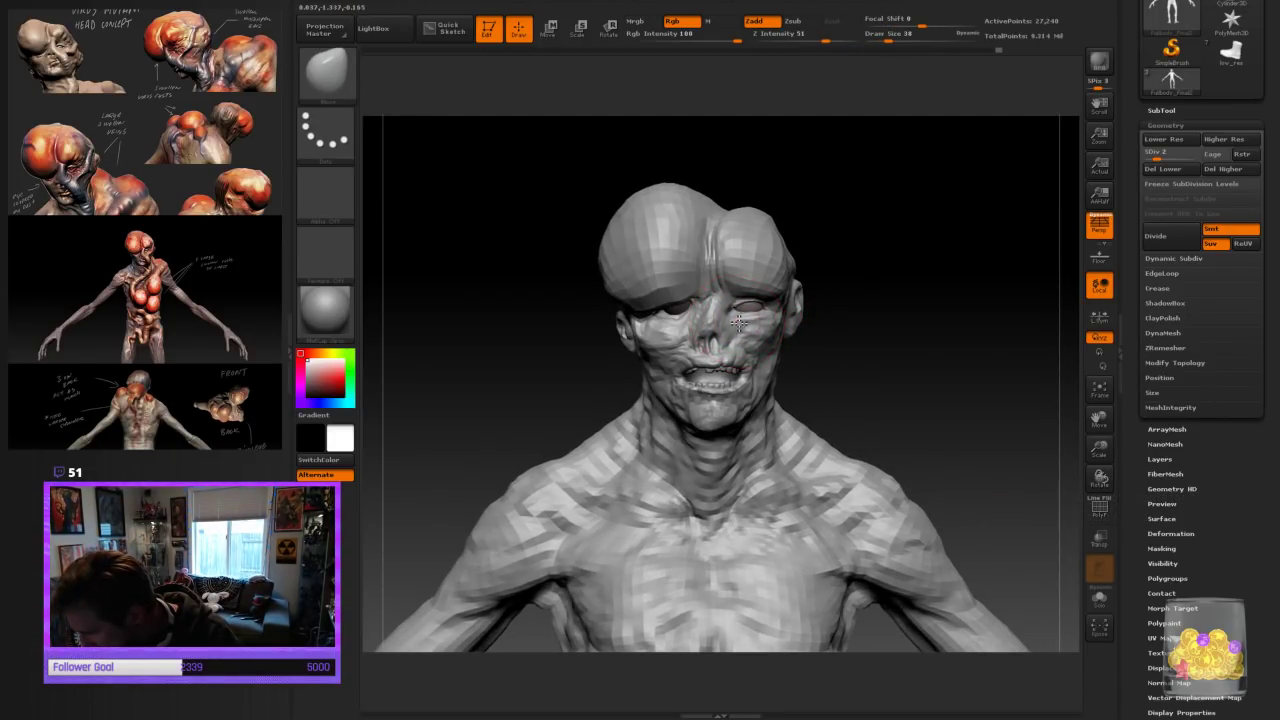
Reshape the nose tip, upper lip and jawline from the character's left front angle with the Move brush
{"action": "left_click_drag", "start_coordinate": [868, 325], "coordinate": [830, 345]}
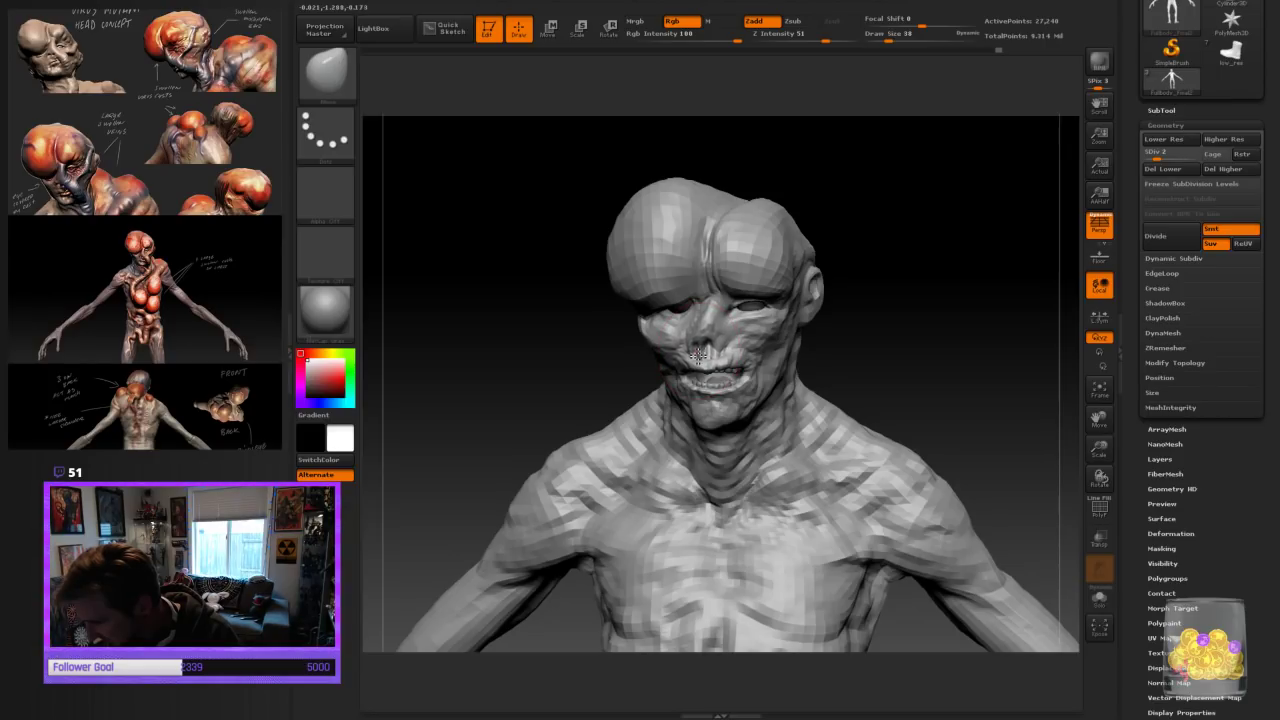
{"action": "left_click_drag", "start_coordinate": [735, 348], "coordinate": [764, 354]}
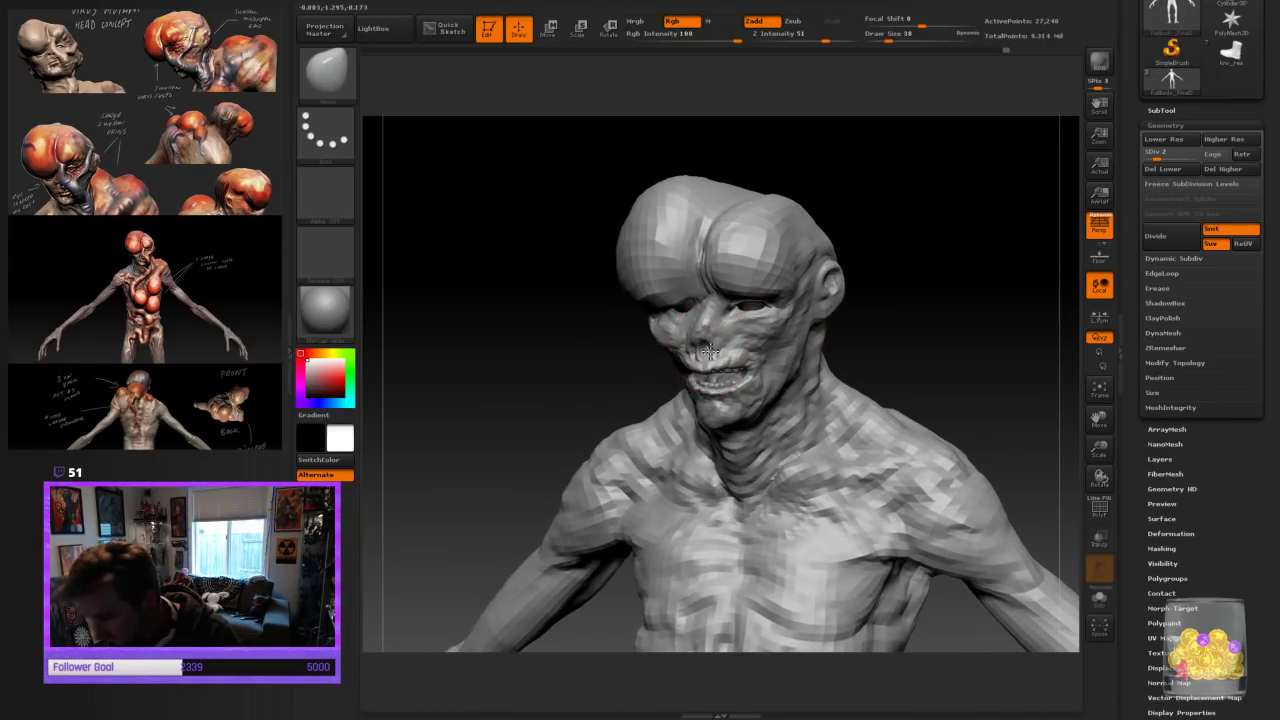
{"action": "mouse_move", "coordinate": [907, 335]}
{"action": "left_mouse_down"}
{"action": "mouse_move", "coordinate": [929, 320]}
{"action": "mouse_move", "coordinate": [693, 367]}
{"action": "left_mouse_up"}
{"action": "mouse_move", "coordinate": [667, 430]}
{"action": "left_mouse_down"}
{"action": "mouse_move", "coordinate": [790, 405]}
{"action": "mouse_move", "coordinate": [755, 400]}
{"action": "left_mouse_up"}
{"action": "left_click_drag", "start_coordinate": [905, 335], "coordinate": [845, 333]}
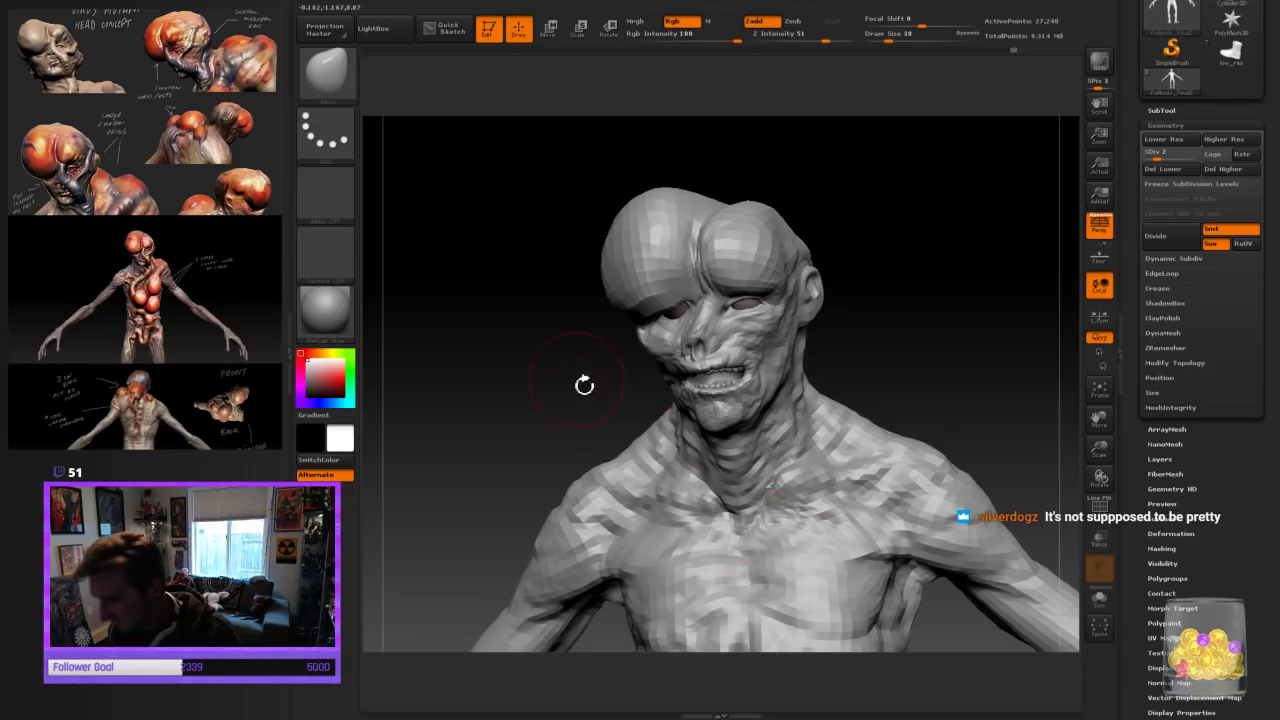
Build up a thick diagonal cord with ClayBuildup from the character's left neck down across the chest
{"action": "left_click", "coordinate": [328, 77]}
{"action": "left_click", "coordinate": [397, 85]}
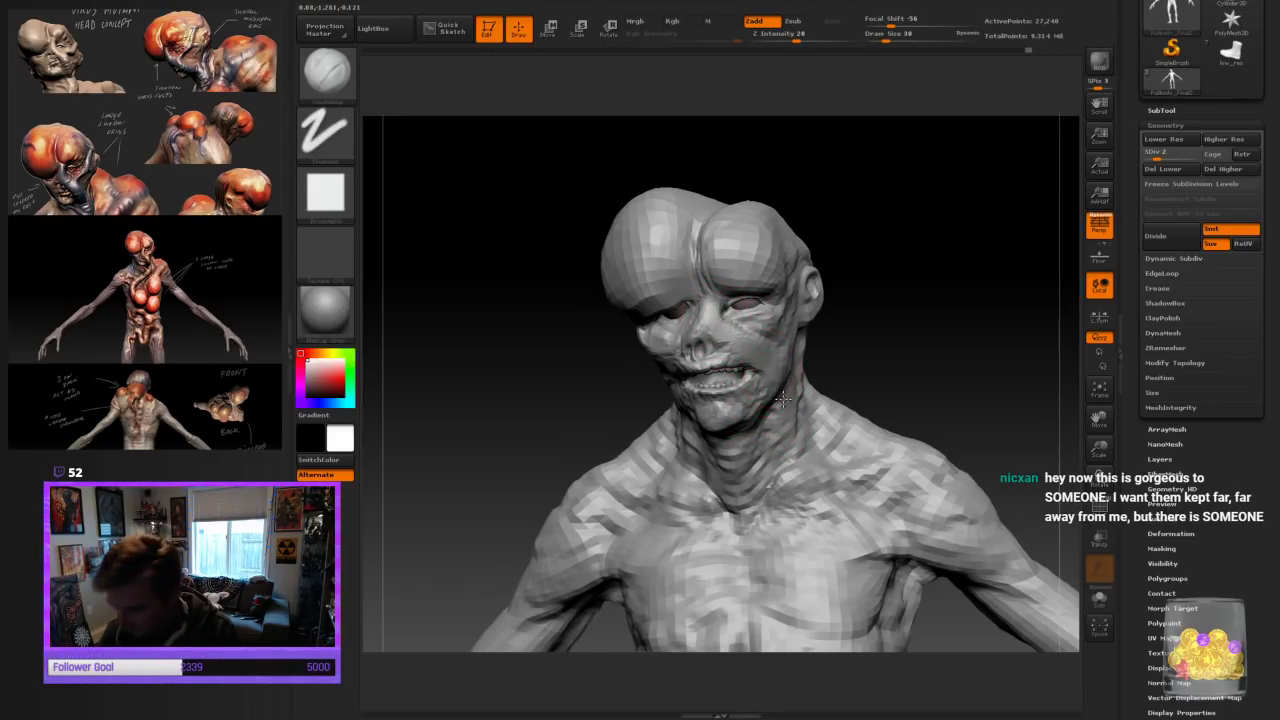
{"action": "left_click_drag", "start_coordinate": [783, 399], "coordinate": [787, 428]}
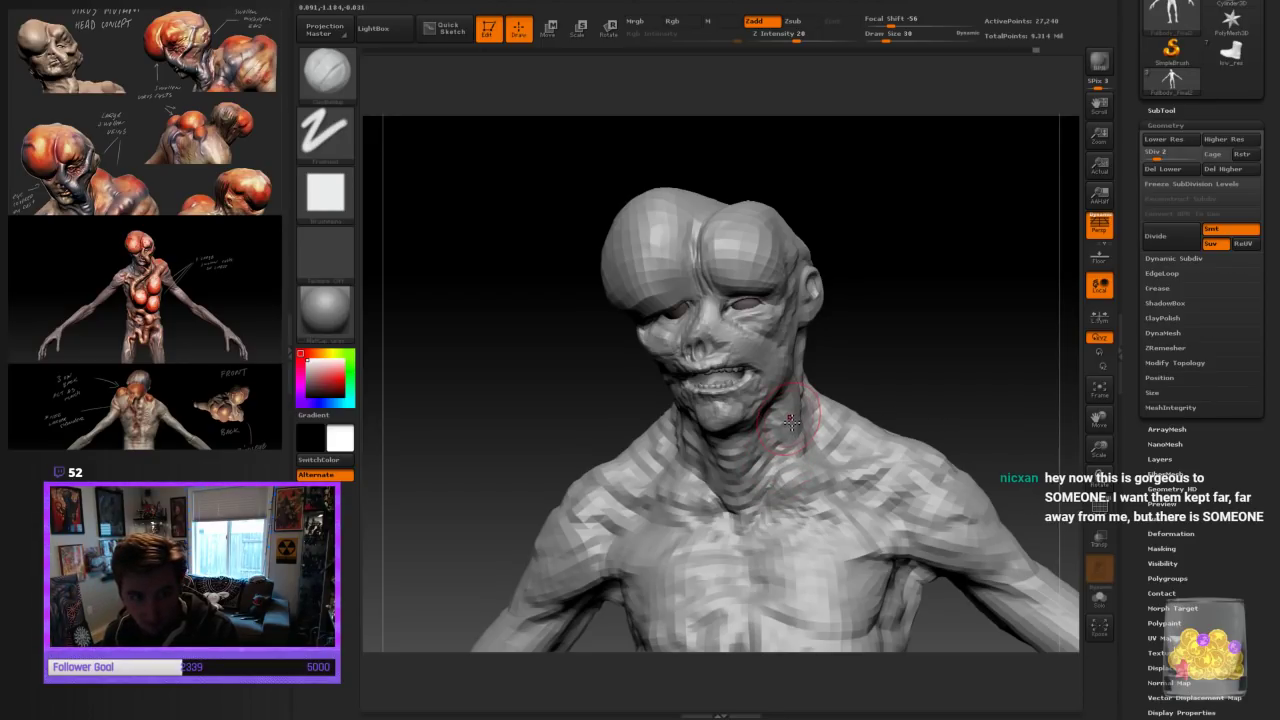
{"action": "left_click_drag", "start_coordinate": [980, 350], "coordinate": [980, 323]}
{"action": "mouse_move", "coordinate": [970, 377]}
{"action": "left_mouse_down", "text": "alt"}
{"action": "mouse_move", "coordinate": [903, 364]}
{"action": "mouse_move", "coordinate": [1093, 412]}
{"action": "mouse_move", "coordinate": [1050, 440]}
{"action": "left_mouse_up", "text": "alt"}
{"action": "left_click_drag", "start_coordinate": [957, 431], "coordinate": [870, 440]}
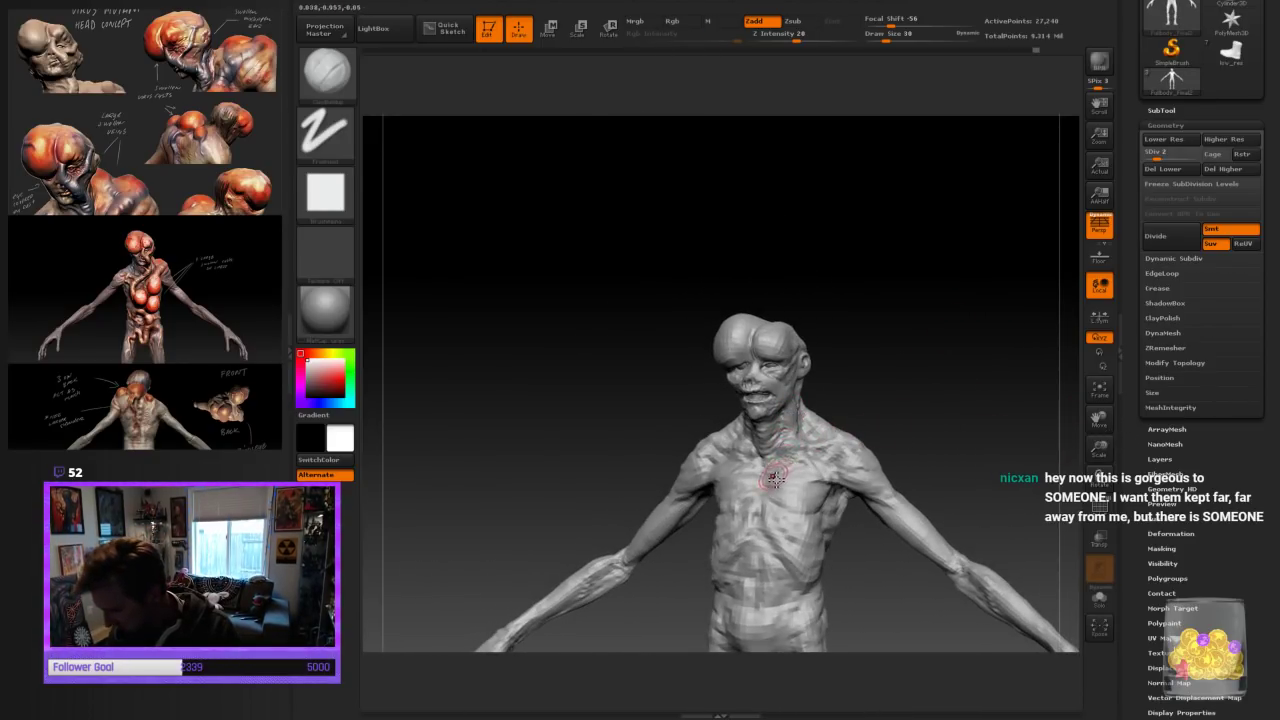
{"action": "left_click_drag", "start_coordinate": [795, 424], "coordinate": [727, 549]}
{"action": "left_click_drag", "start_coordinate": [870, 406], "coordinate": [915, 409]}
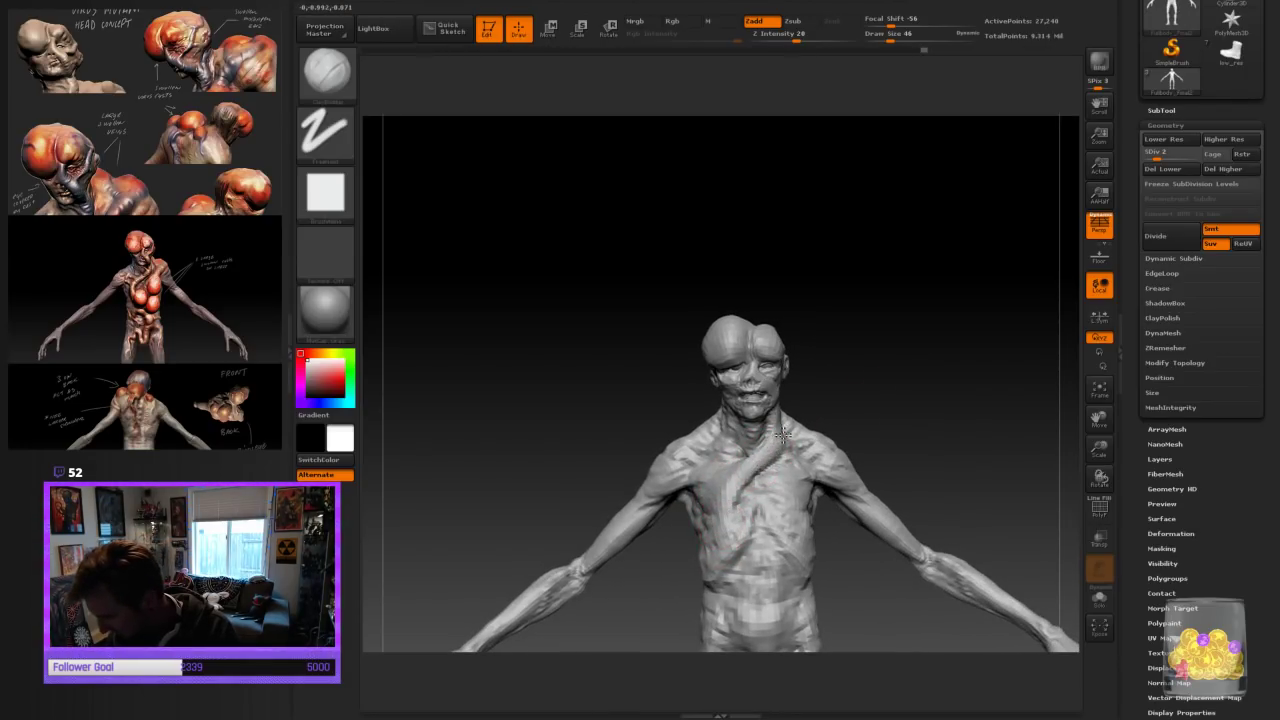
Extend the built-up tissue from the neck cord onto the character's left cheek, reducing the draw size to 26
{"action": "mouse_move", "coordinate": [879, 376]}
{"action": "left_mouse_down"}
{"action": "mouse_move", "coordinate": [808, 418]}
{"action": "mouse_move", "coordinate": [778, 396]}
{"action": "left_mouse_up"}
{"action": "key", "text": "["}
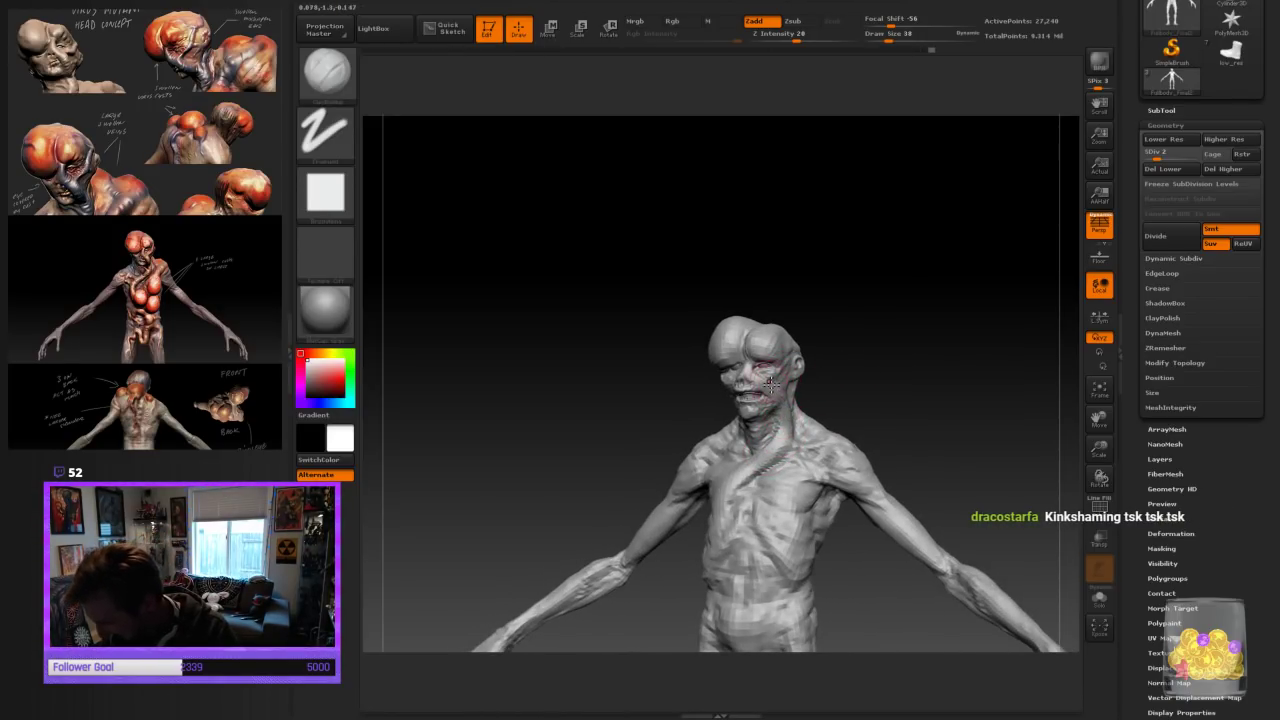
{"action": "left_click_drag", "start_coordinate": [780, 396], "coordinate": [765, 380]}
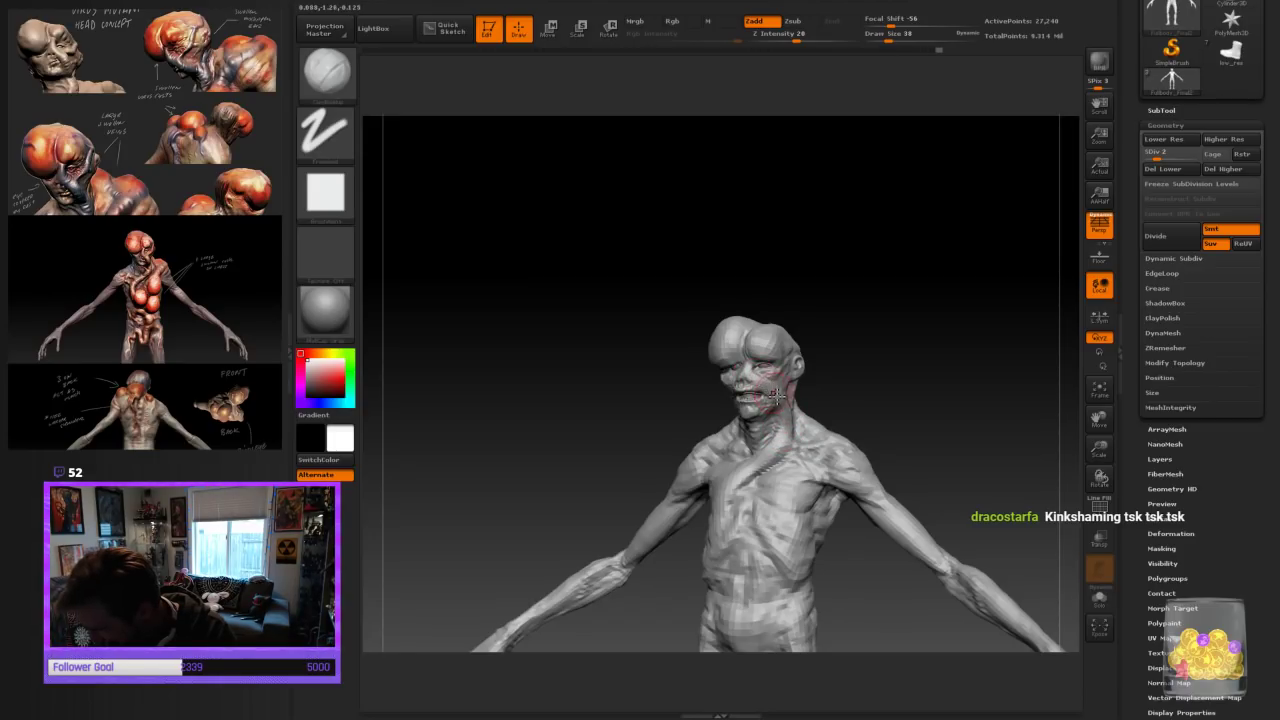
{"action": "left_click_drag", "start_coordinate": [932, 347], "coordinate": [990, 384]}
{"action": "left_click_drag", "start_coordinate": [1099, 449], "coordinate": [1102, 491]}
{"action": "left_click_drag", "start_coordinate": [960, 418], "coordinate": [866, 414]}
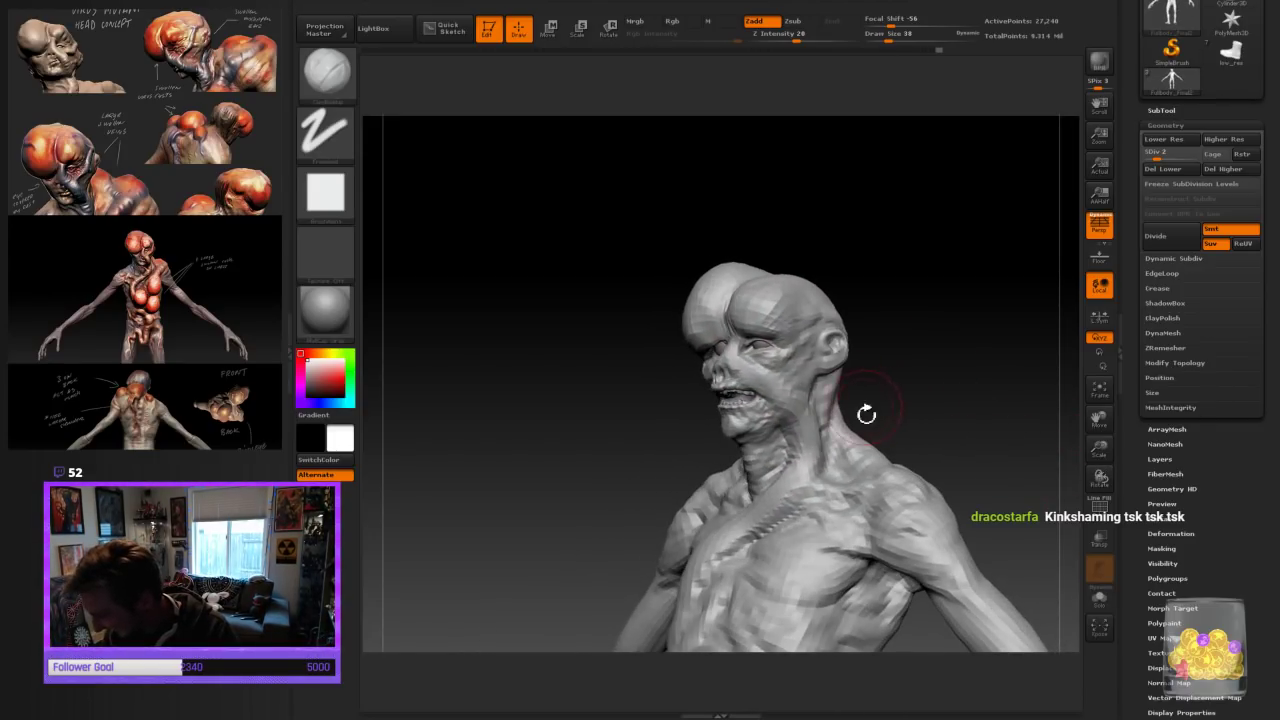
{"action": "left_click_drag", "start_coordinate": [777, 396], "coordinate": [772, 386]}
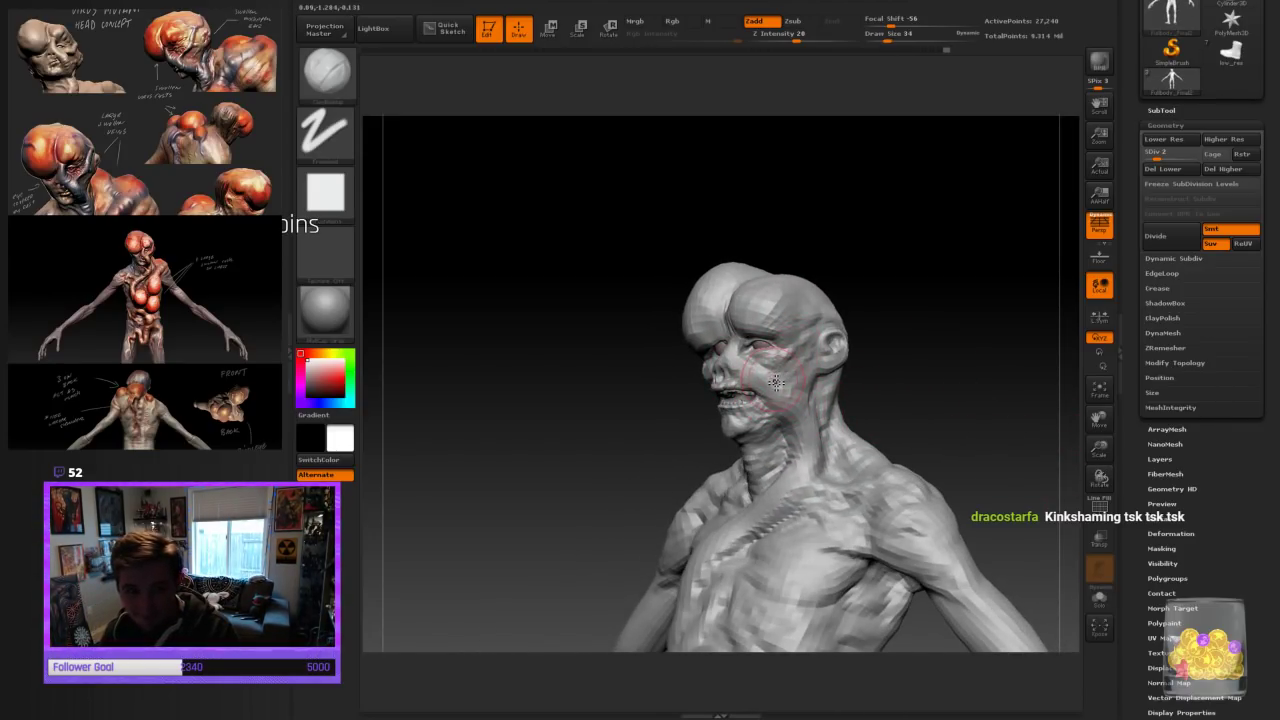
{"action": "key", "text": "["}
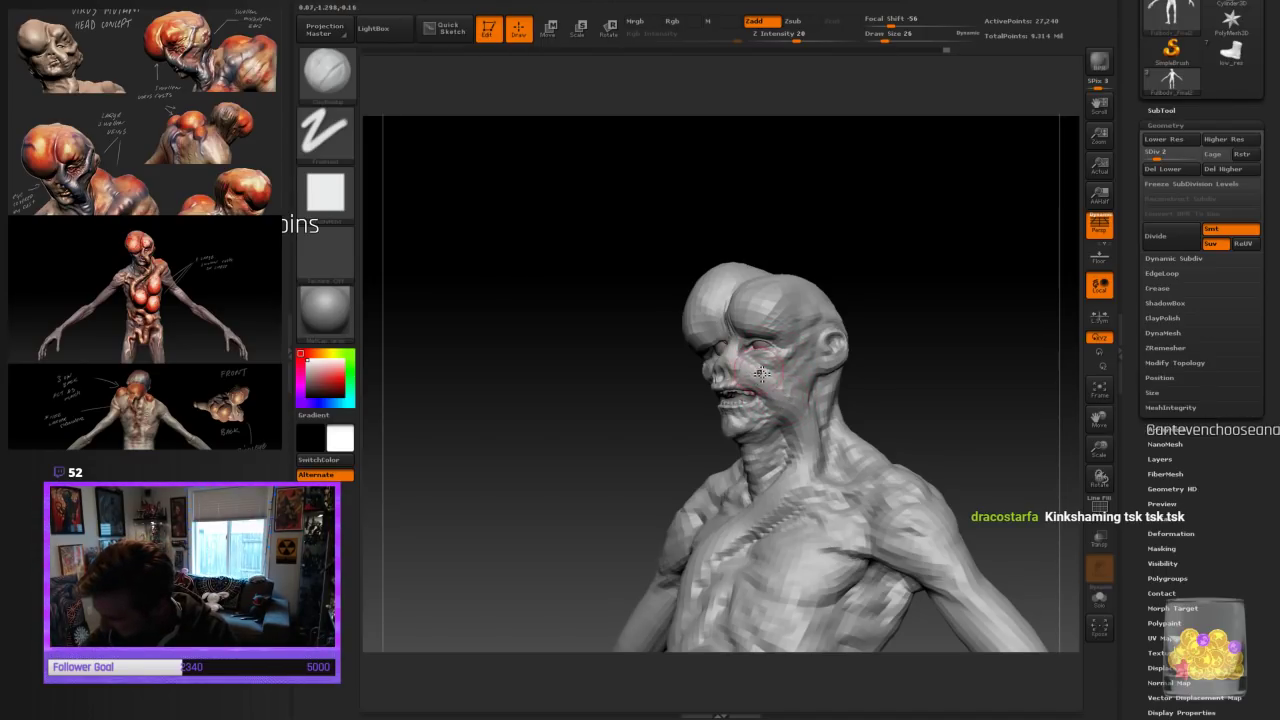
Sculpt fine, stretched strands across the character's left cheek toward the ear and eye at draw size 18
{"action": "left_click_drag", "start_coordinate": [790, 322], "coordinate": [909, 243]}
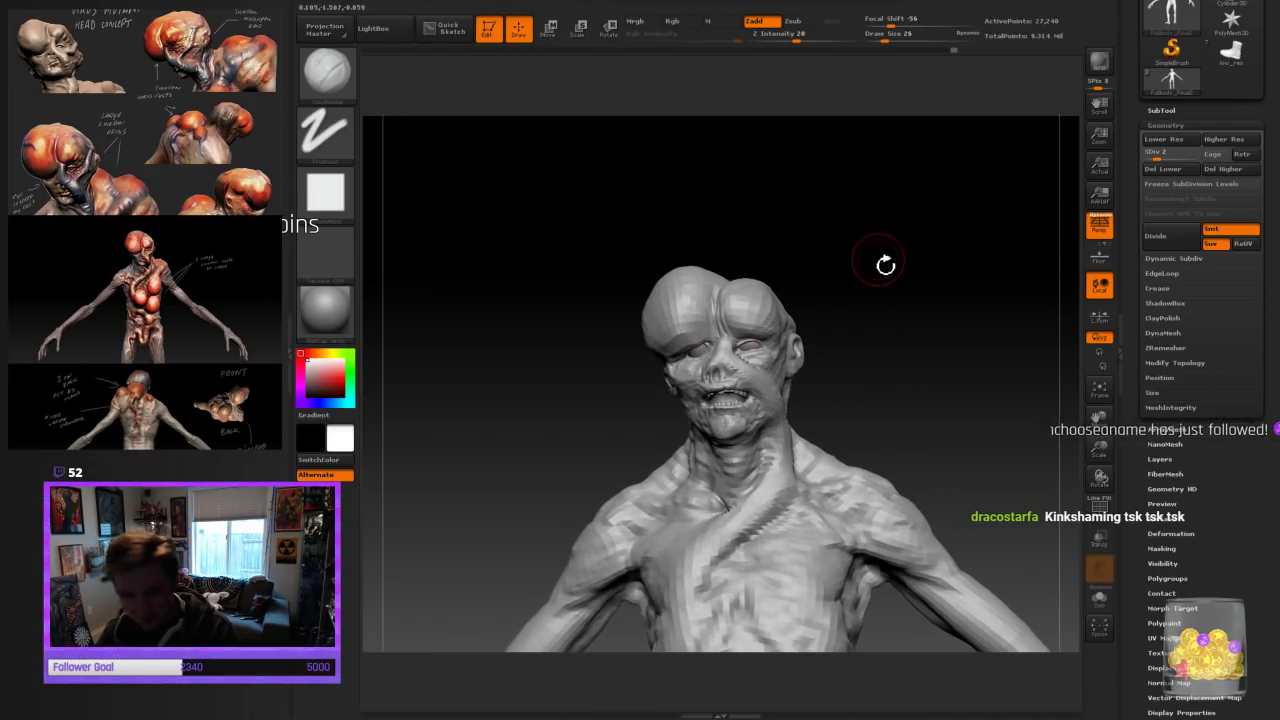
{"action": "key", "text": "["}
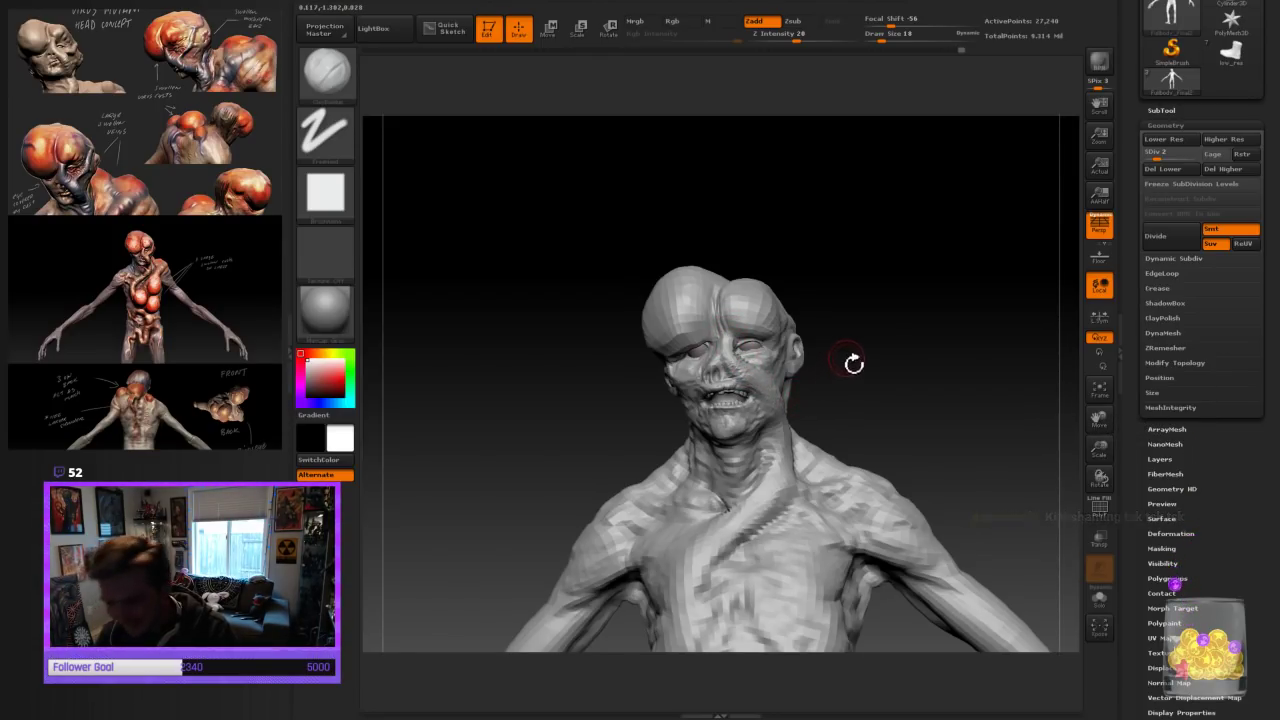
{"action": "left_click_drag", "start_coordinate": [869, 300], "coordinate": [851, 305]}
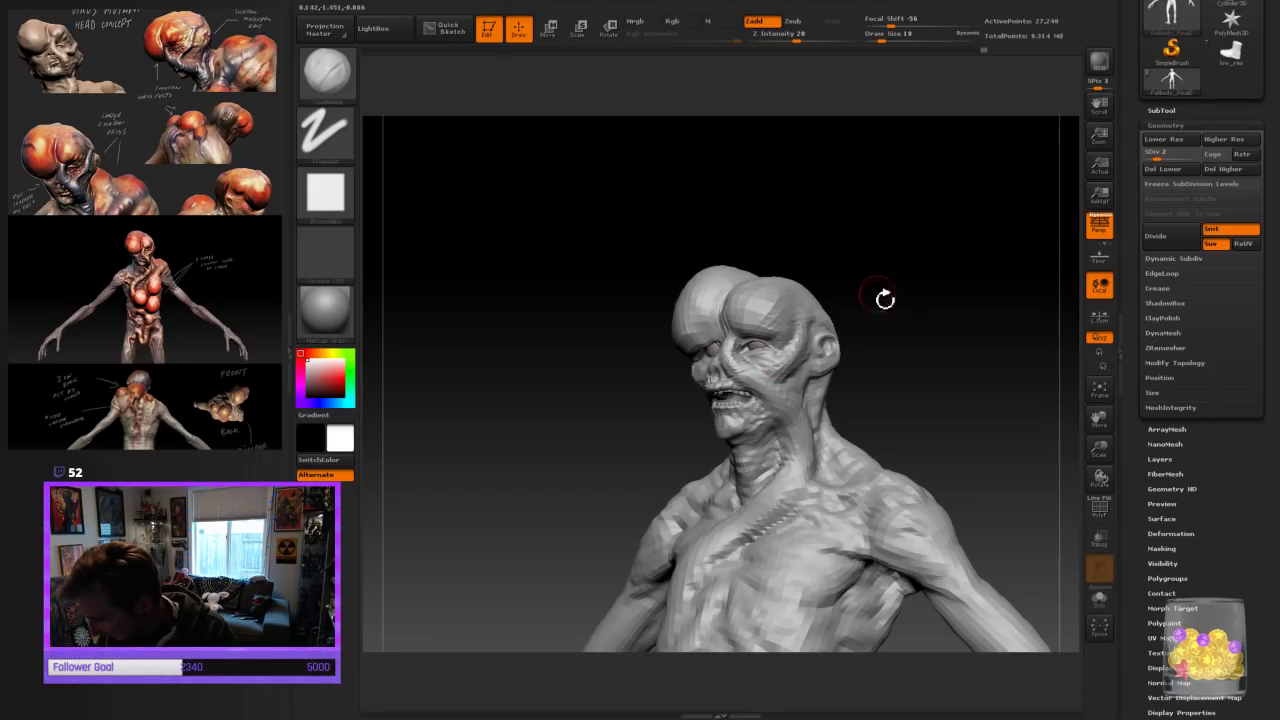
{"action": "left_click_drag", "start_coordinate": [885, 298], "coordinate": [815, 330]}
{"action": "left_click_drag", "start_coordinate": [934, 321], "coordinate": [968, 318]}
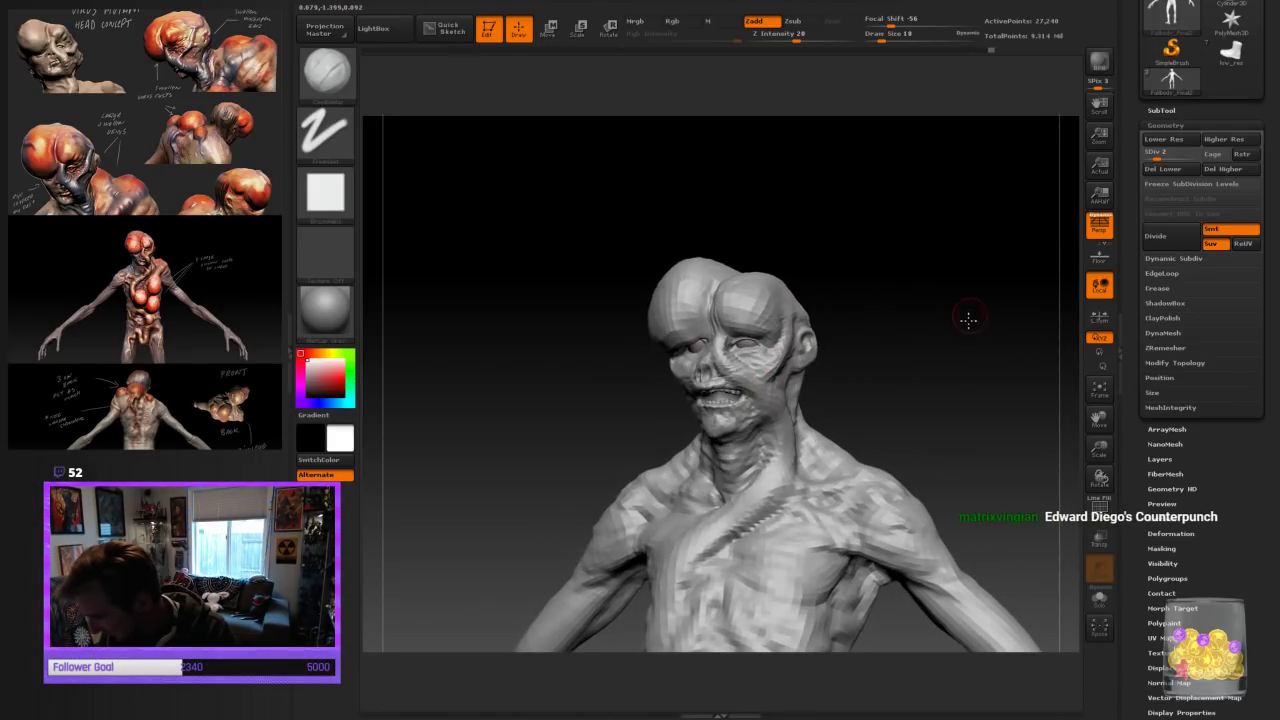
Reshape the lips and the corner of the mouth on the character's left with the Move Topological brush at draw size 34
{"action": "left_click_drag", "start_coordinate": [840, 293], "coordinate": [780, 314]}
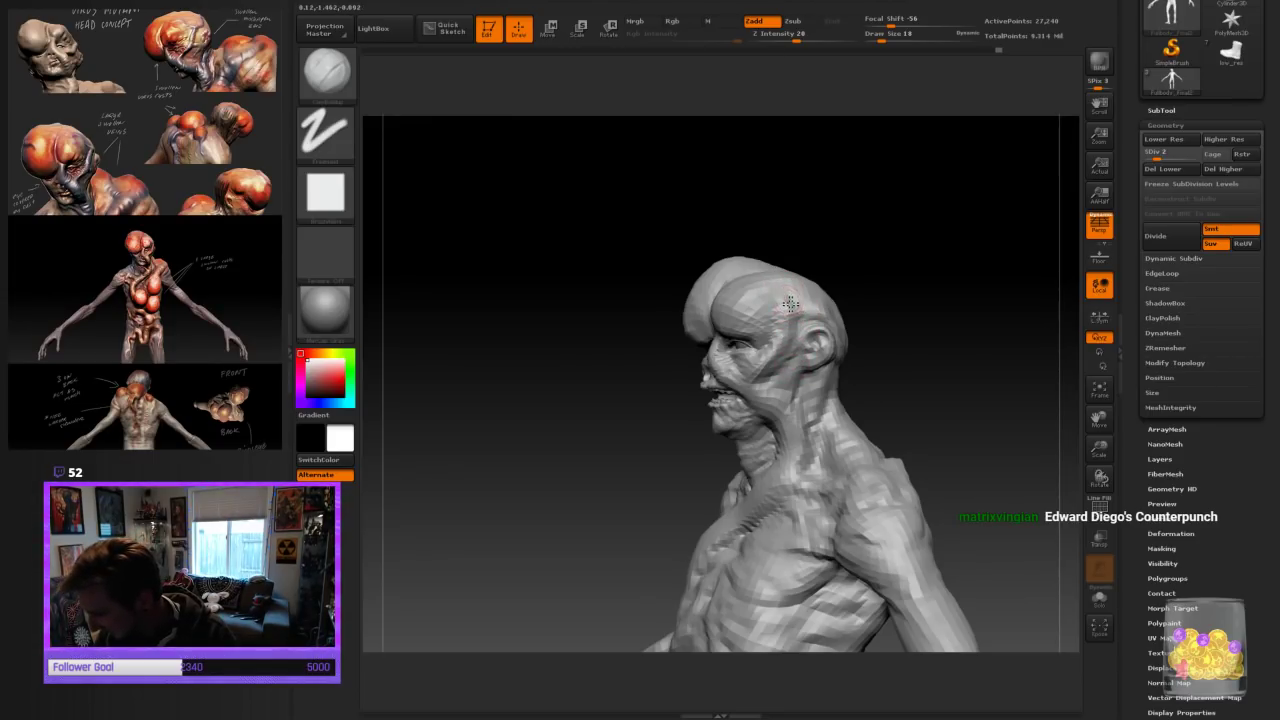
{"action": "left_click_drag", "start_coordinate": [905, 282], "coordinate": [740, 346]}
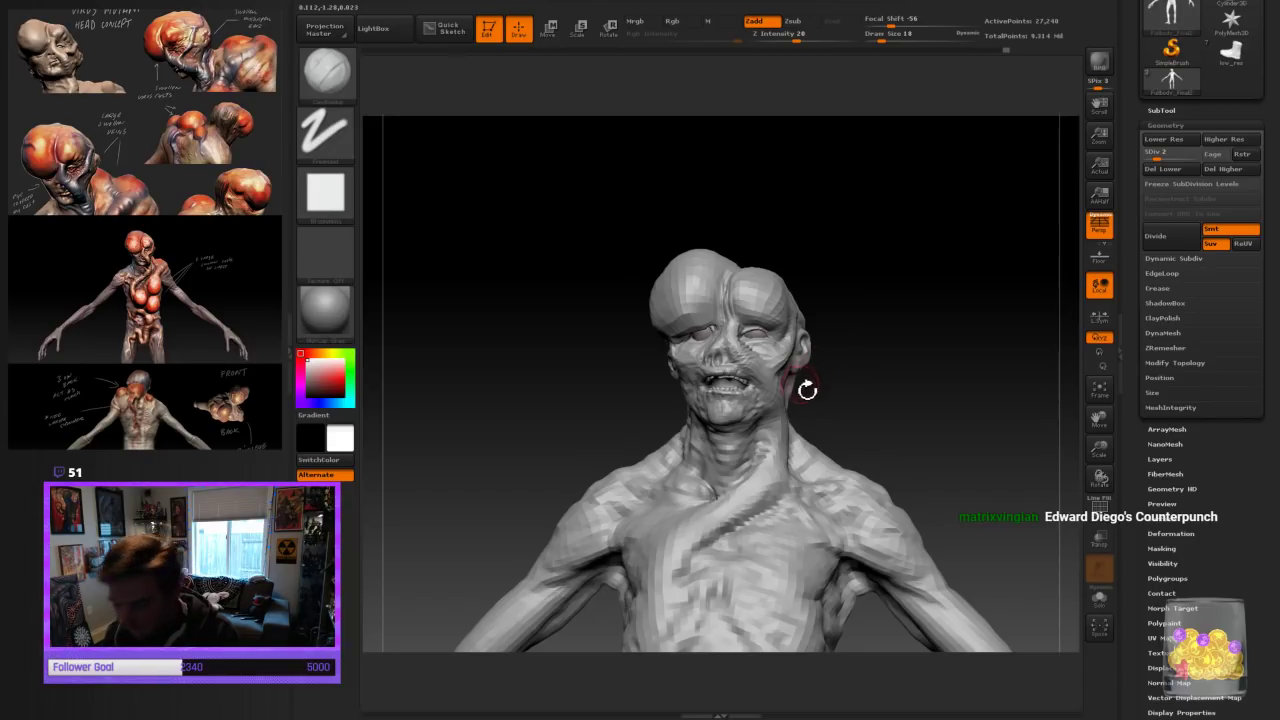
{"action": "left_click_drag", "start_coordinate": [857, 374], "coordinate": [458, 235]}
{"action": "key", "text": "b"}
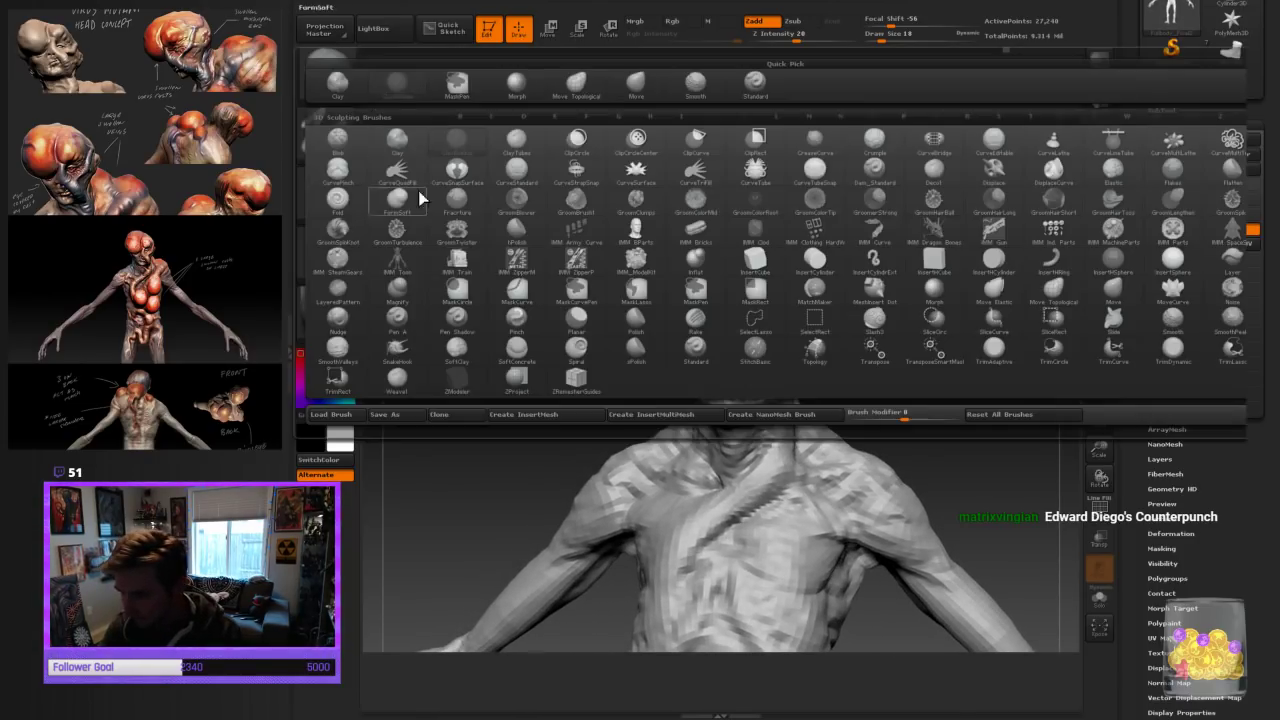
{"action": "left_click", "coordinate": [578, 86]}
{"action": "left_click_drag", "start_coordinate": [848, 300], "coordinate": [765, 399]}
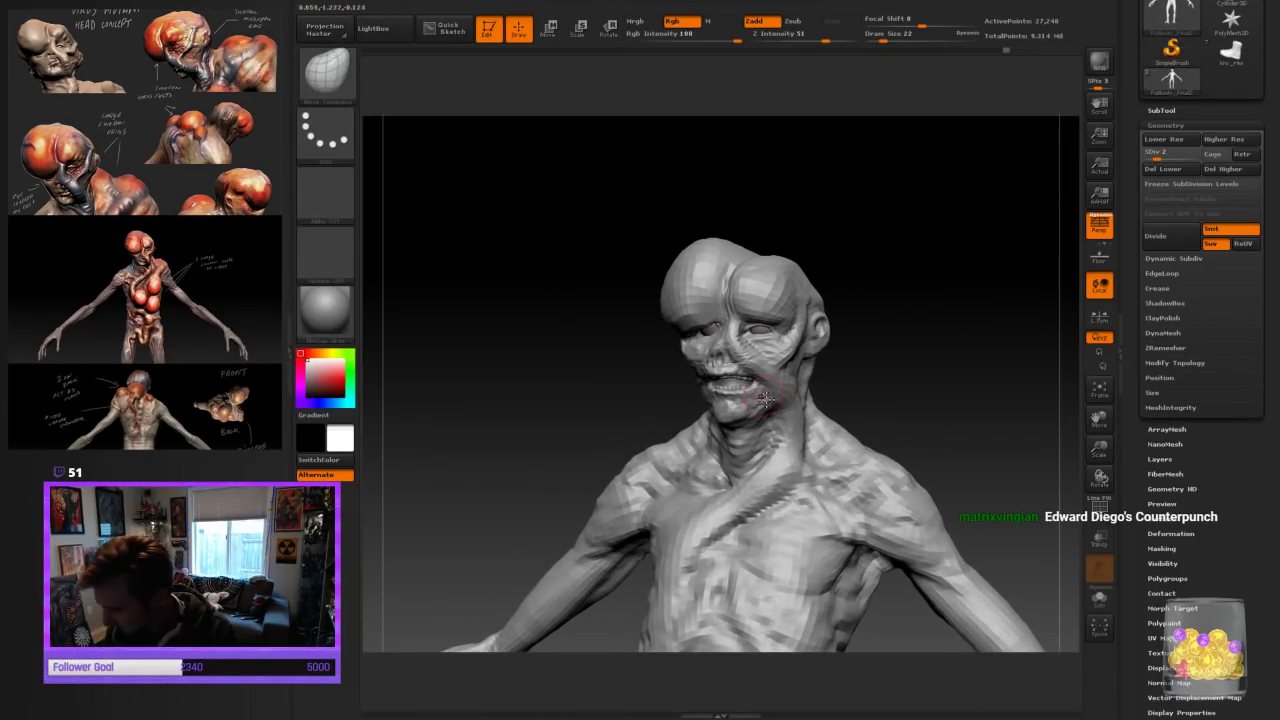
{"action": "right_click_drag", "start_coordinate": [758, 389], "coordinate": [856, 363]}
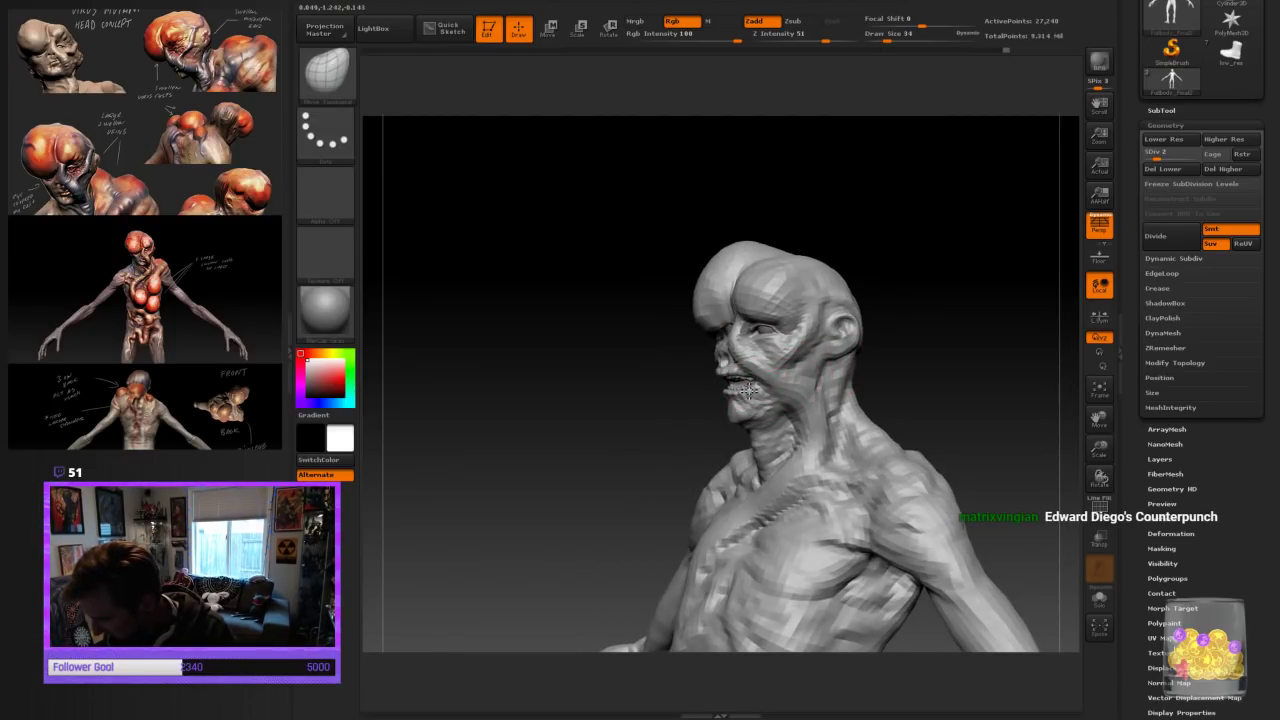
{"action": "right_click_drag", "start_coordinate": [749, 391], "coordinate": [828, 392]}
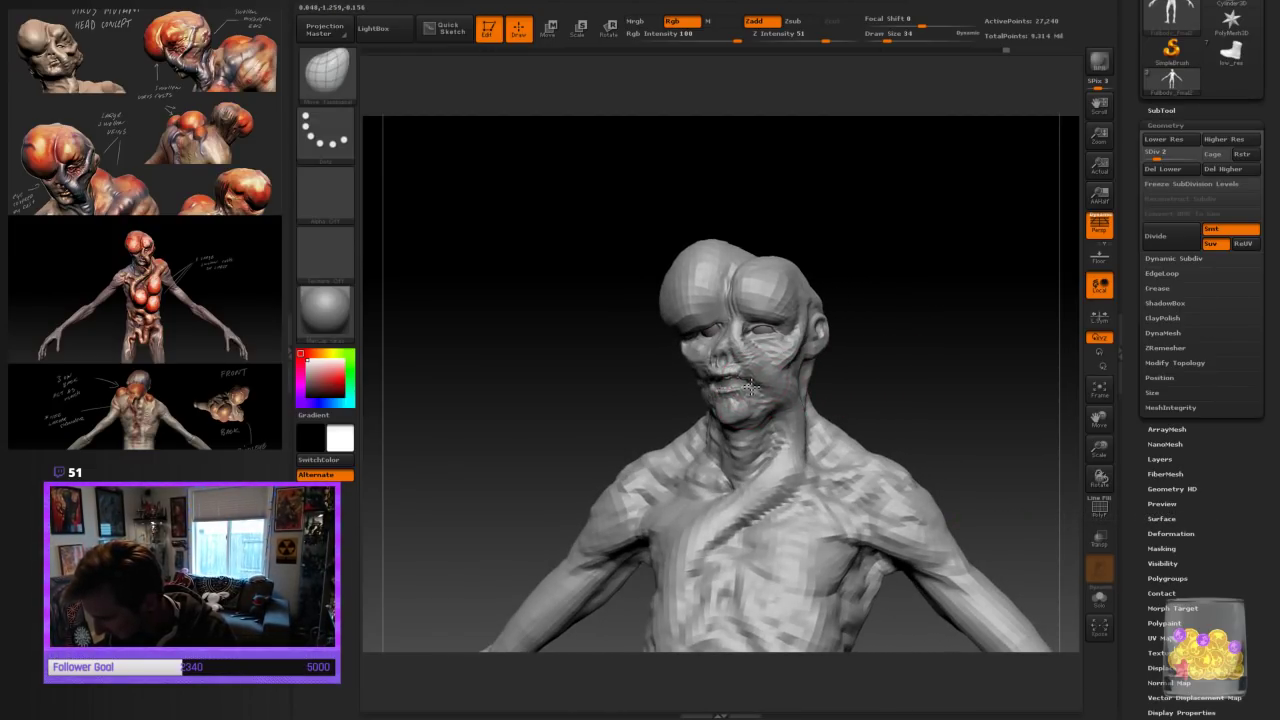
{"action": "left_click_drag", "start_coordinate": [751, 387], "coordinate": [748, 384]}
{"action": "right_click_drag", "start_coordinate": [808, 381], "coordinate": [740, 402]}
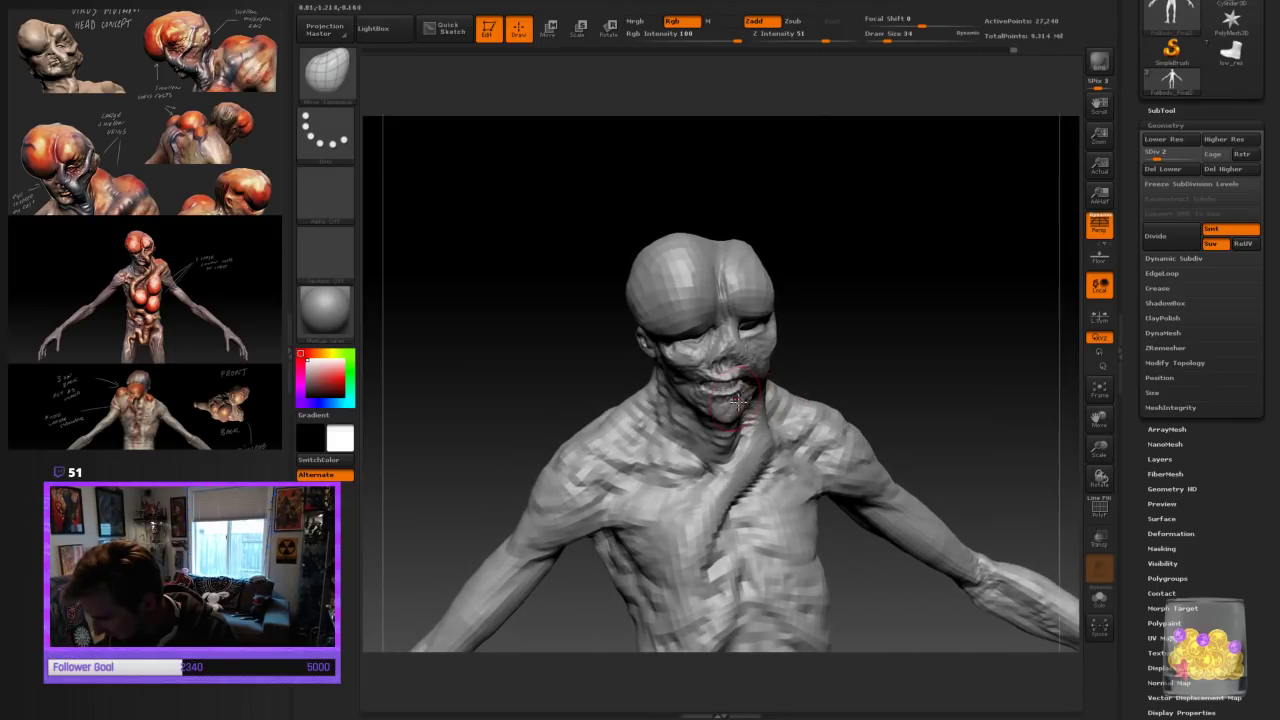
{"action": "right_click_drag", "start_coordinate": [854, 362], "coordinate": [835, 402]}
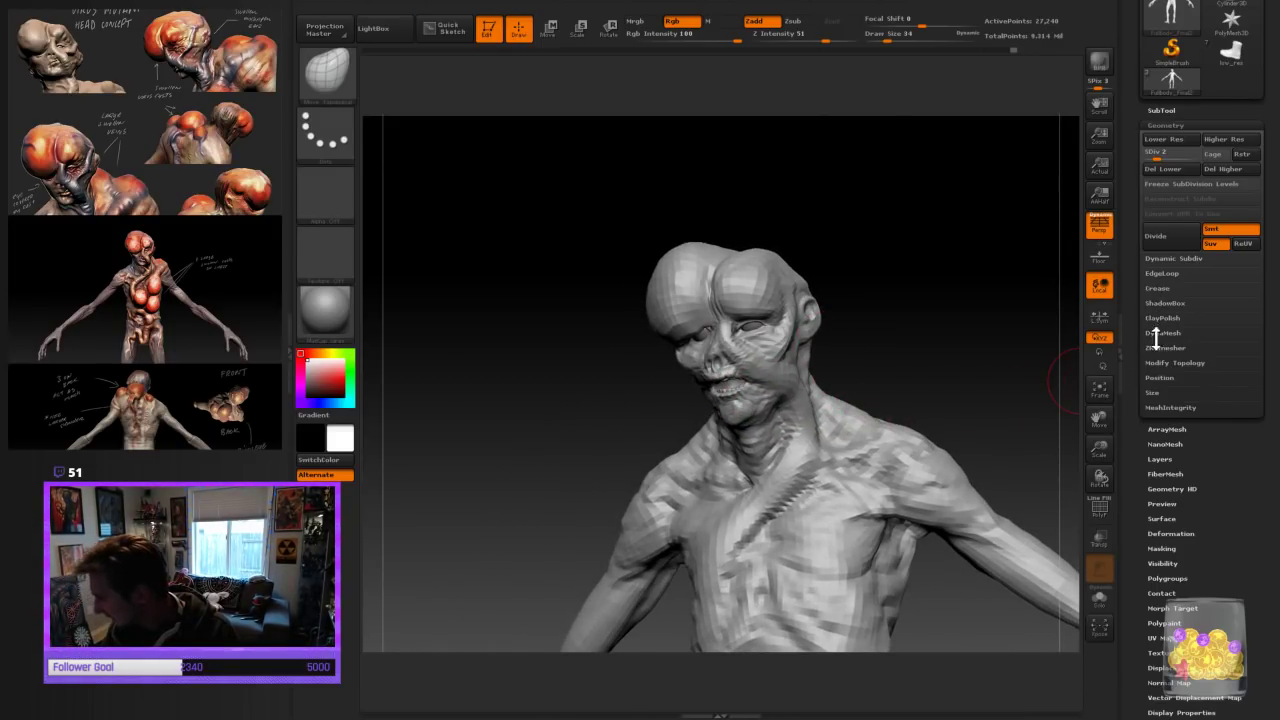
Open the subtool list and examine the head, eyes and neck up close from the side and the front
{"action": "left_click_drag", "start_coordinate": [1146, 443], "coordinate": [1142, 354]}
{"action": "left_click_drag", "start_coordinate": [1142, 262], "coordinate": [1142, 291]}
{"action": "left_click_drag", "start_coordinate": [1139, 227], "coordinate": [1143, 370]}
{"action": "left_click", "coordinate": [1168, 229]}
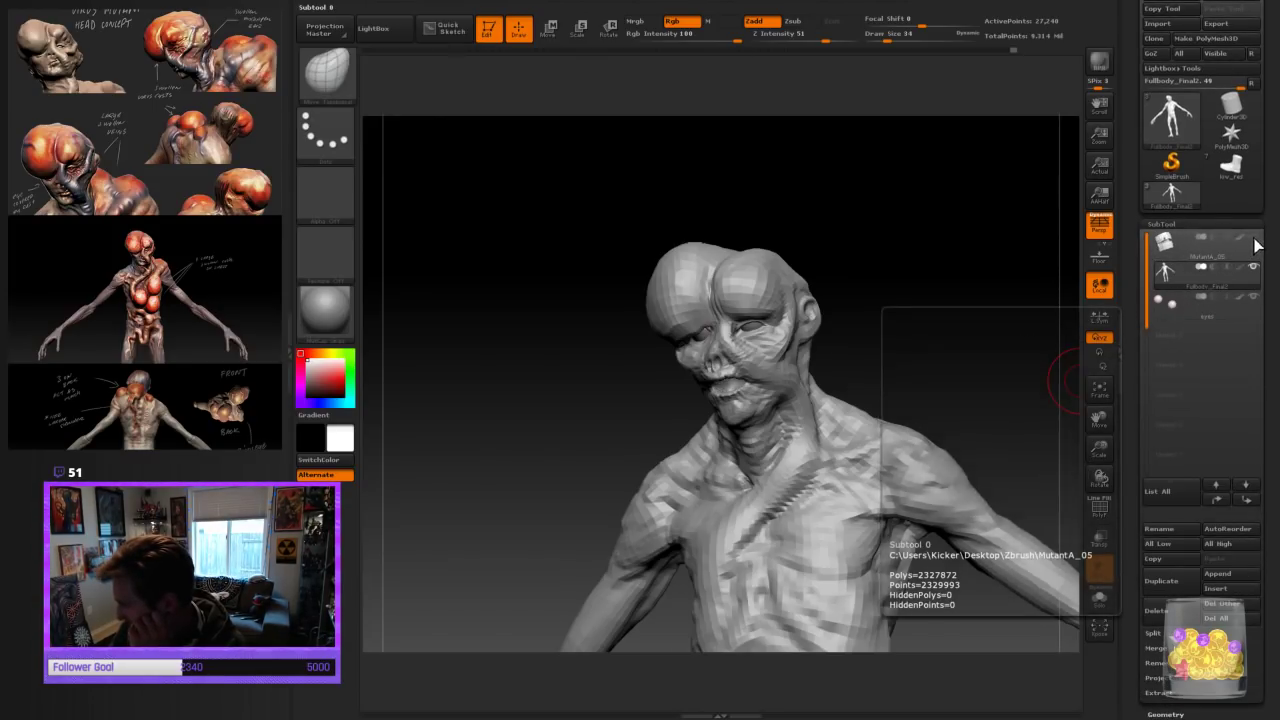
{"action": "mouse_move", "coordinate": [930, 309]}
{"action": "left_mouse_down"}
{"action": "mouse_move", "coordinate": [951, 306]}
{"action": "mouse_move", "coordinate": [928, 312]}
{"action": "left_mouse_up"}
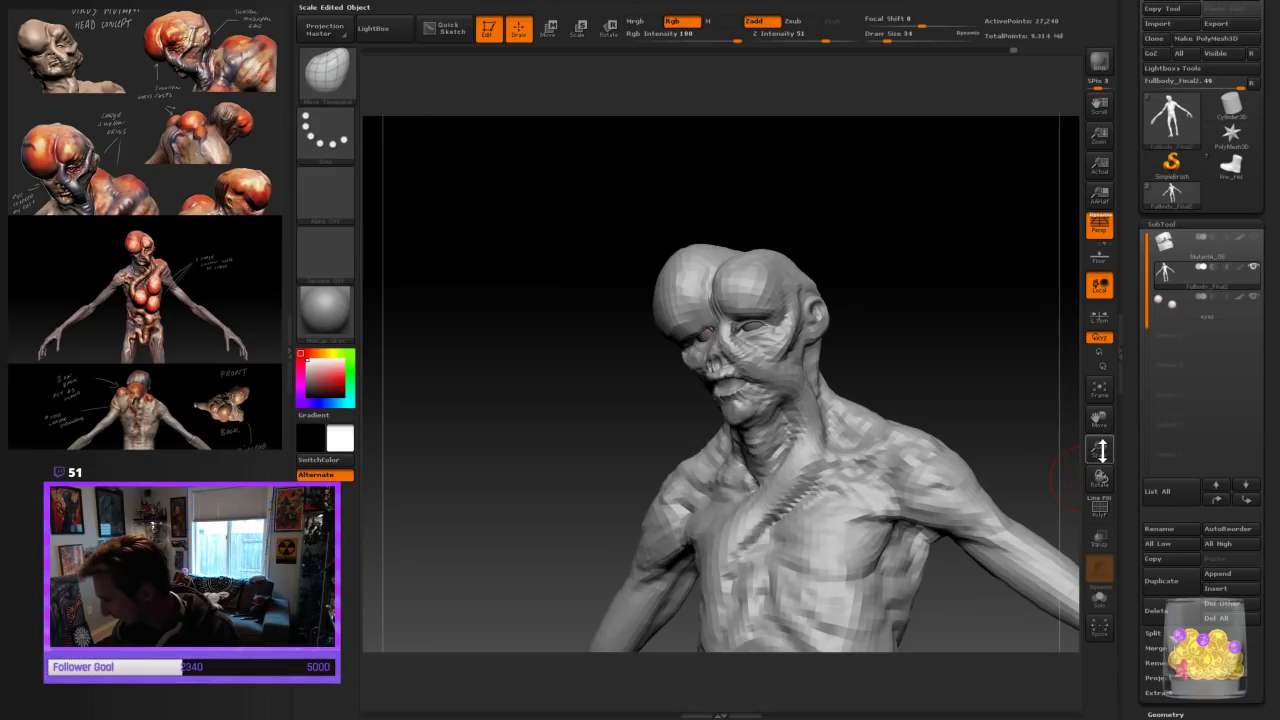
{"action": "left_click_drag", "start_coordinate": [1099, 450], "coordinate": [1093, 410]}
{"action": "left_click_drag", "start_coordinate": [1025, 325], "coordinate": [1035, 321]}
{"action": "left_click_drag", "start_coordinate": [957, 331], "coordinate": [933, 323]}
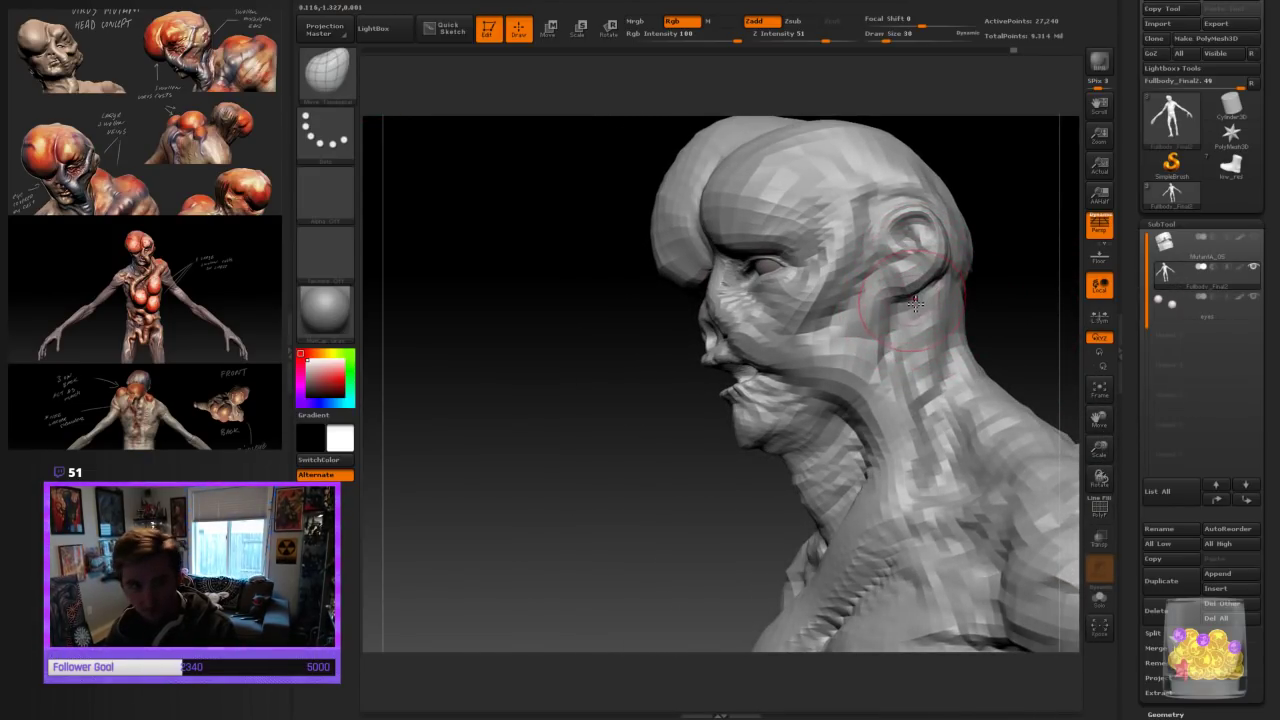
{"action": "key", "text": "bracketleft"}
{"action": "key", "text": "bracketleft"}
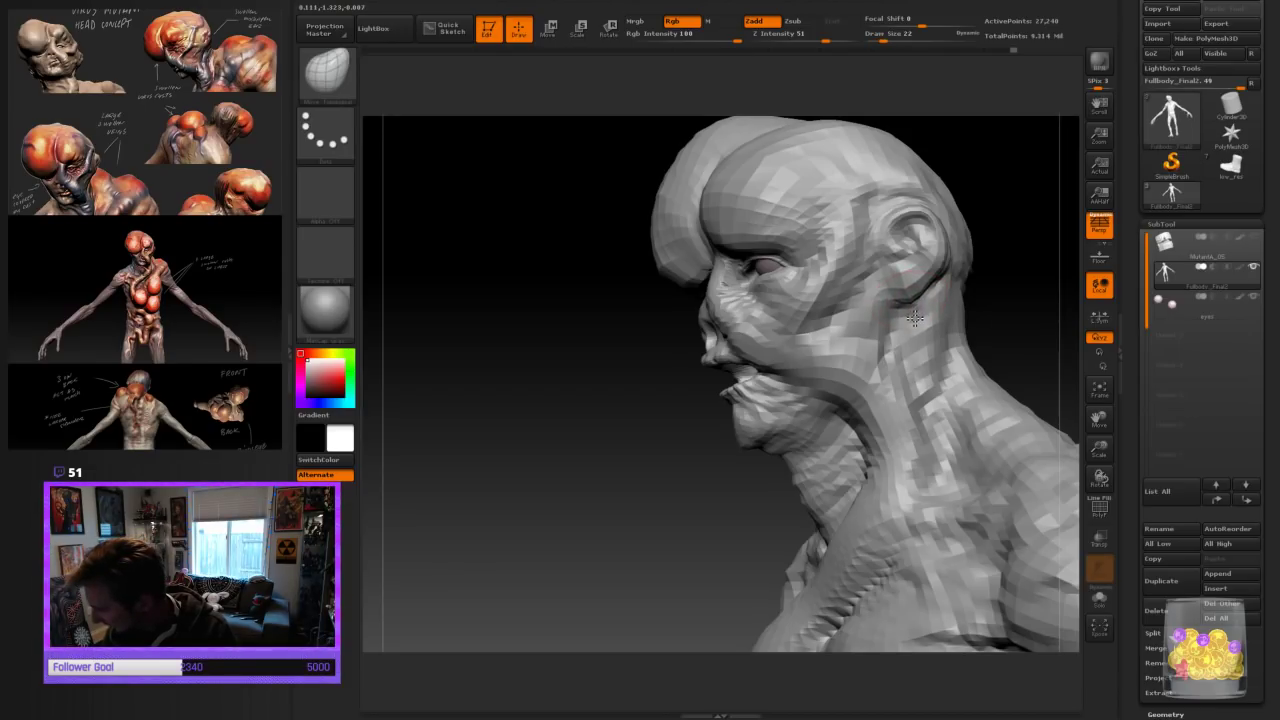
{"action": "key", "text": "bracketright"}
{"action": "mouse_move", "coordinate": [985, 290]}
{"action": "left_mouse_down"}
{"action": "mouse_move", "coordinate": [1041, 291]}
{"action": "mouse_move", "coordinate": [1085, 318]}
{"action": "left_mouse_up"}
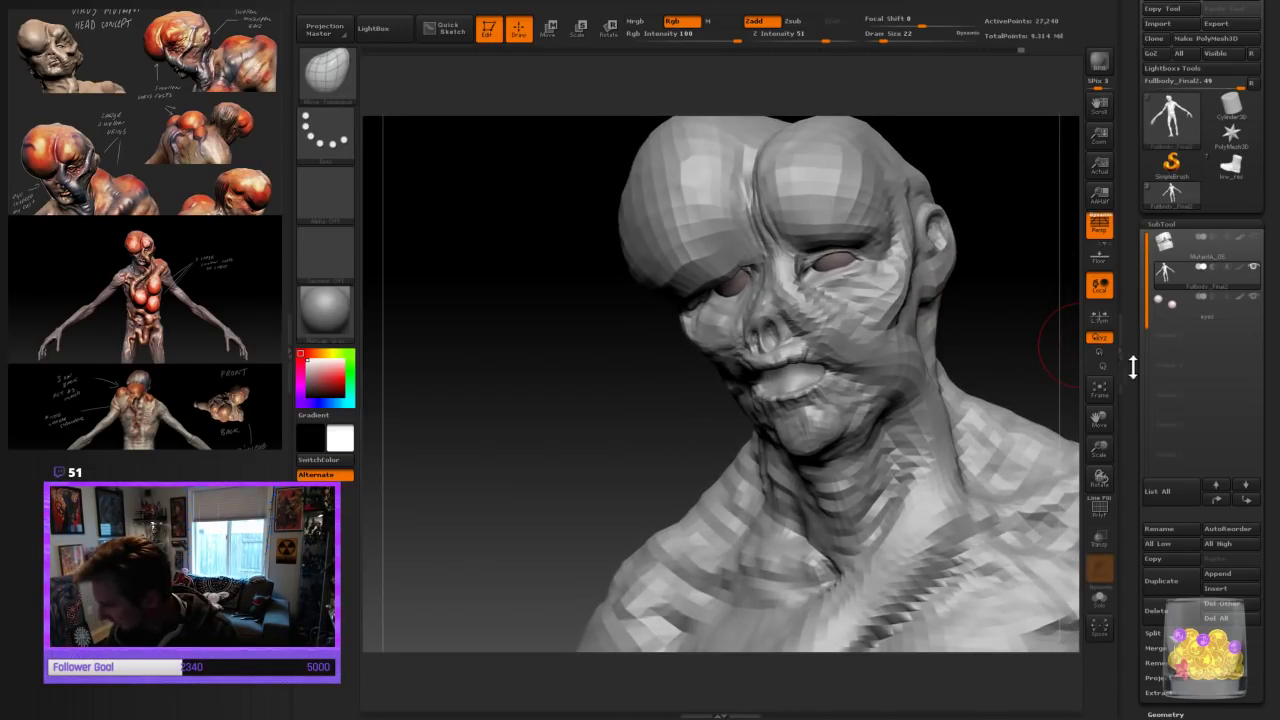
{"action": "left_click_drag", "start_coordinate": [1107, 423], "coordinate": [1058, 384]}
{"action": "mouse_move", "coordinate": [1100, 451]}
{"action": "left_mouse_down"}
{"action": "mouse_move", "coordinate": [1016, 326]}
{"action": "mouse_move", "coordinate": [1011, 251]}
{"action": "mouse_move", "coordinate": [920, 257]}
{"action": "left_mouse_up"}
Build up tissue down the chest around the diagonal cord with the ClayBuildup brush at draw size 34
{"action": "left_click", "coordinate": [326, 72]}
{"action": "left_click", "coordinate": [400, 92]}
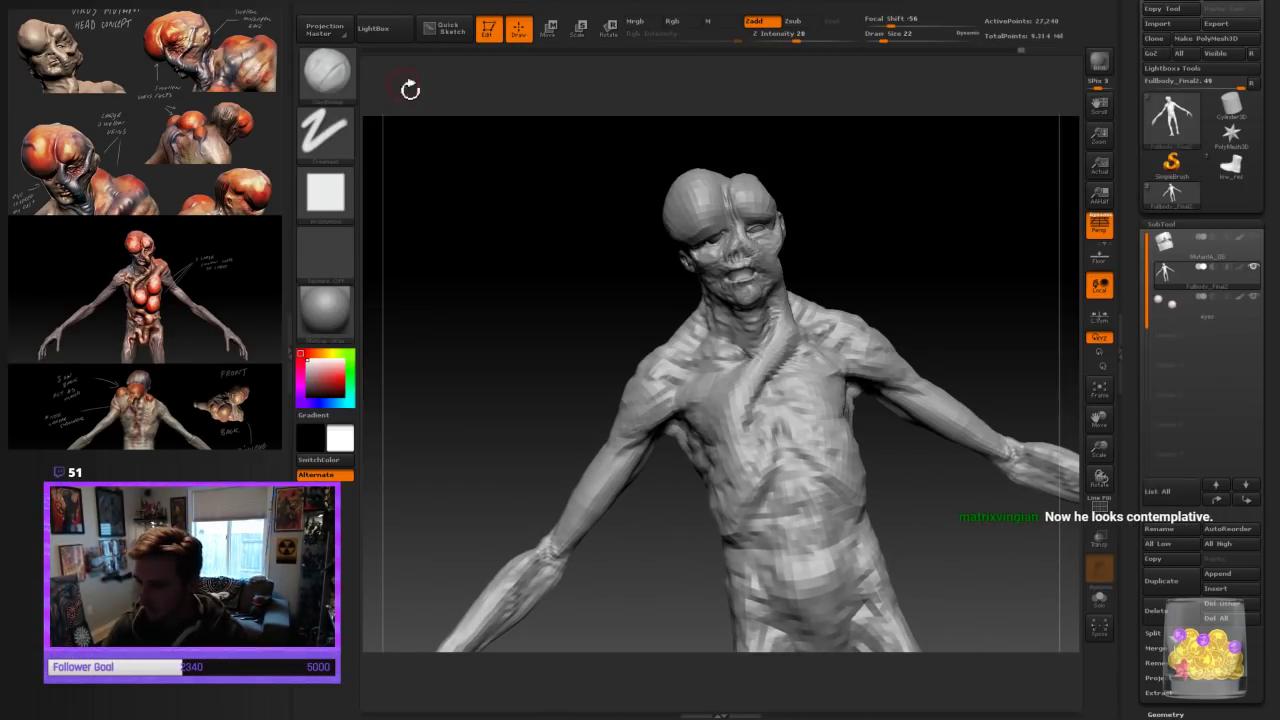
{"action": "left_click_drag", "start_coordinate": [755, 370], "coordinate": [752, 437]}
{"action": "left_click_drag", "start_coordinate": [785, 350], "coordinate": [760, 415]}
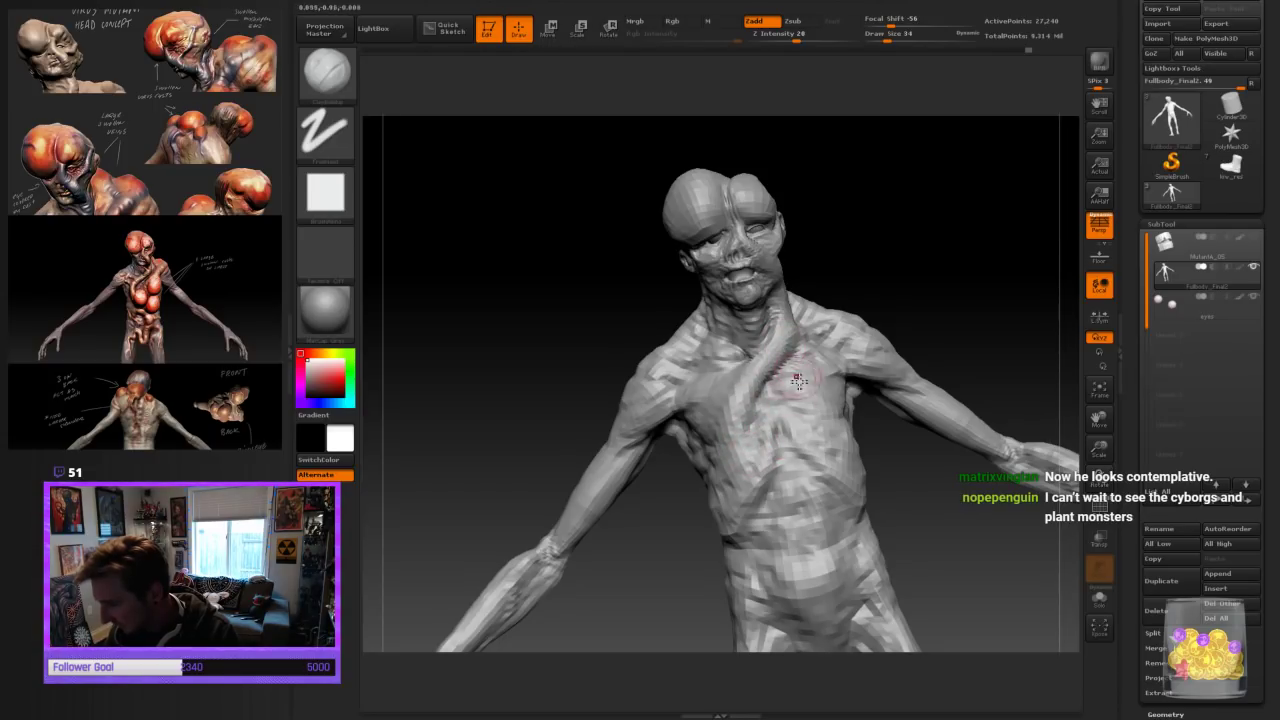
{"action": "left_click_drag", "start_coordinate": [905, 265], "coordinate": [872, 272]}
{"action": "left_click_drag", "start_coordinate": [754, 371], "coordinate": [718, 440]}
{"action": "left_click_drag", "start_coordinate": [955, 265], "coordinate": [909, 480]}
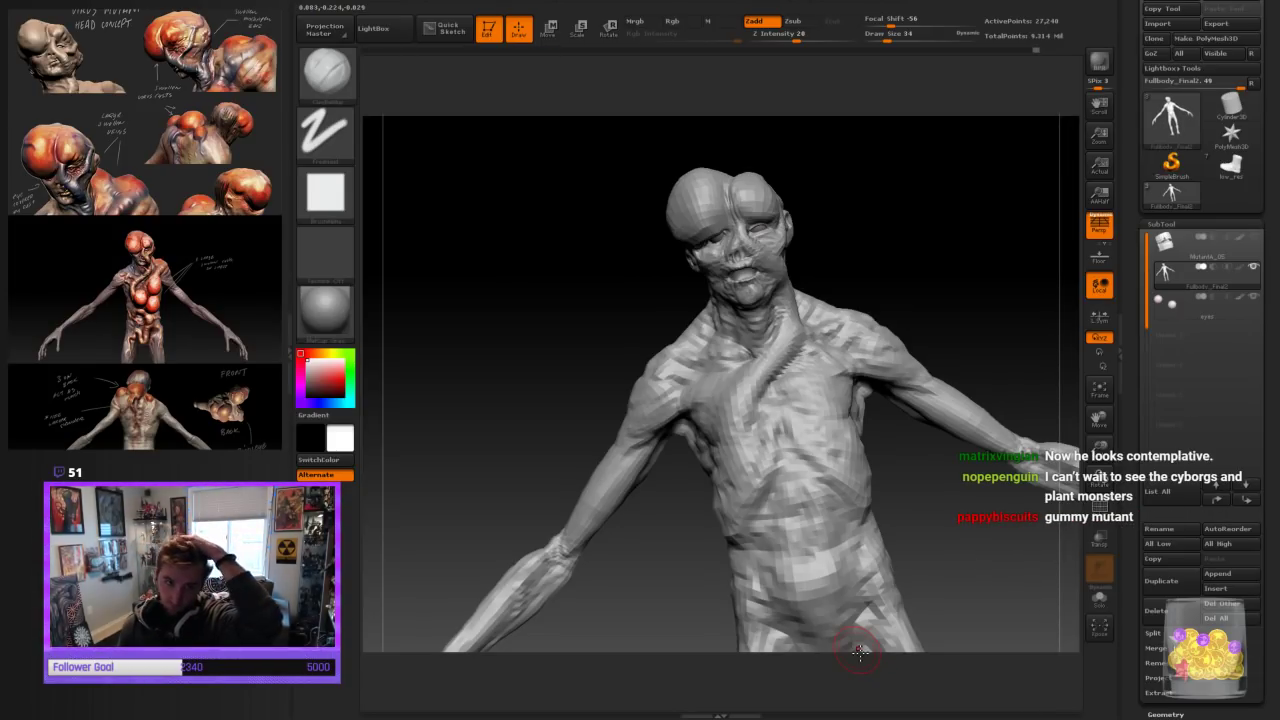
{"action": "mouse_move", "coordinate": [965, 515]}
{"action": "left_mouse_down"}
{"action": "mouse_move", "coordinate": [946, 520]}
{"action": "mouse_move", "coordinate": [914, 457]}
{"action": "mouse_move", "coordinate": [880, 430]}
{"action": "left_mouse_up"}
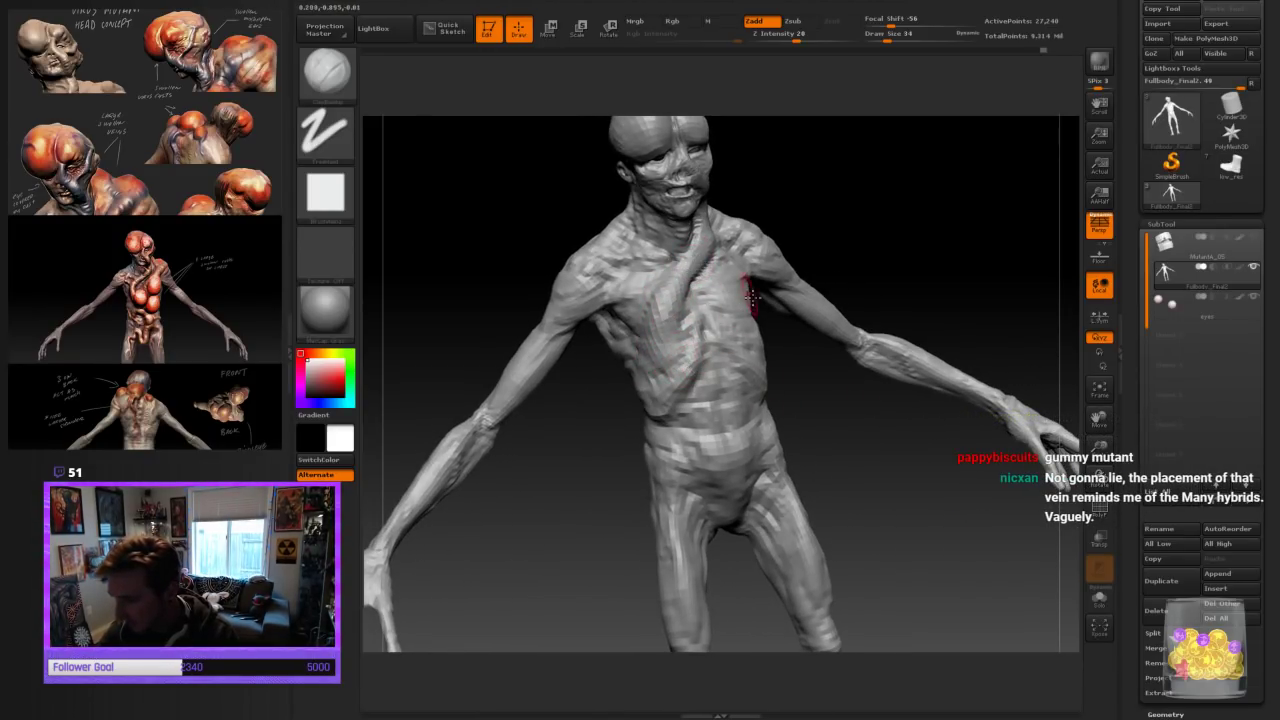
{"action": "left_click_drag", "start_coordinate": [868, 187], "coordinate": [832, 208]}
{"action": "left_click_drag", "start_coordinate": [694, 280], "coordinate": [708, 231]}
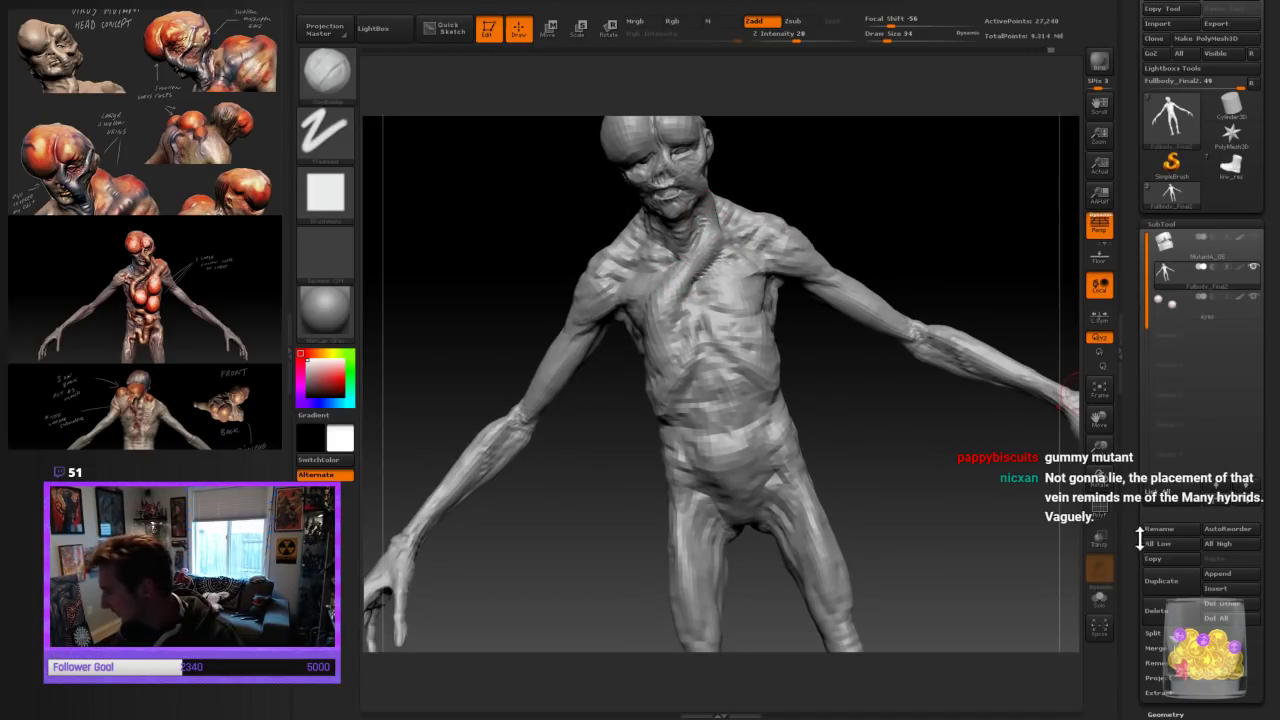
Raise the body mesh to subdivision level 6 and examine the torso and head from several front angles
{"action": "left_click_drag", "start_coordinate": [1139, 520], "coordinate": [1138, 420]}
{"action": "left_click", "coordinate": [1167, 453]}
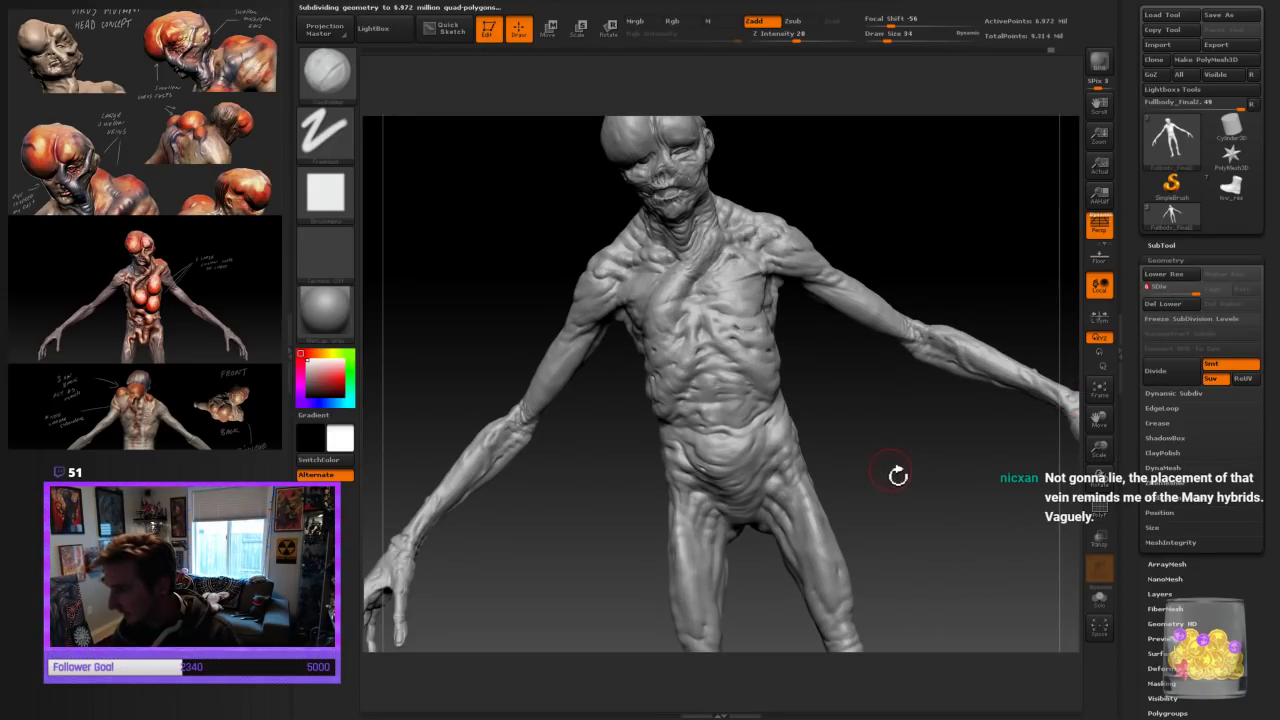
{"action": "mouse_move", "coordinate": [891, 465]}
{"action": "left_mouse_down"}
{"action": "mouse_move", "coordinate": [903, 446]}
{"action": "mouse_move", "coordinate": [903, 506]}
{"action": "mouse_move", "coordinate": [876, 413]}
{"action": "mouse_move", "coordinate": [860, 406]}
{"action": "mouse_move", "coordinate": [843, 449]}
{"action": "mouse_move", "coordinate": [883, 546]}
{"action": "left_mouse_up"}
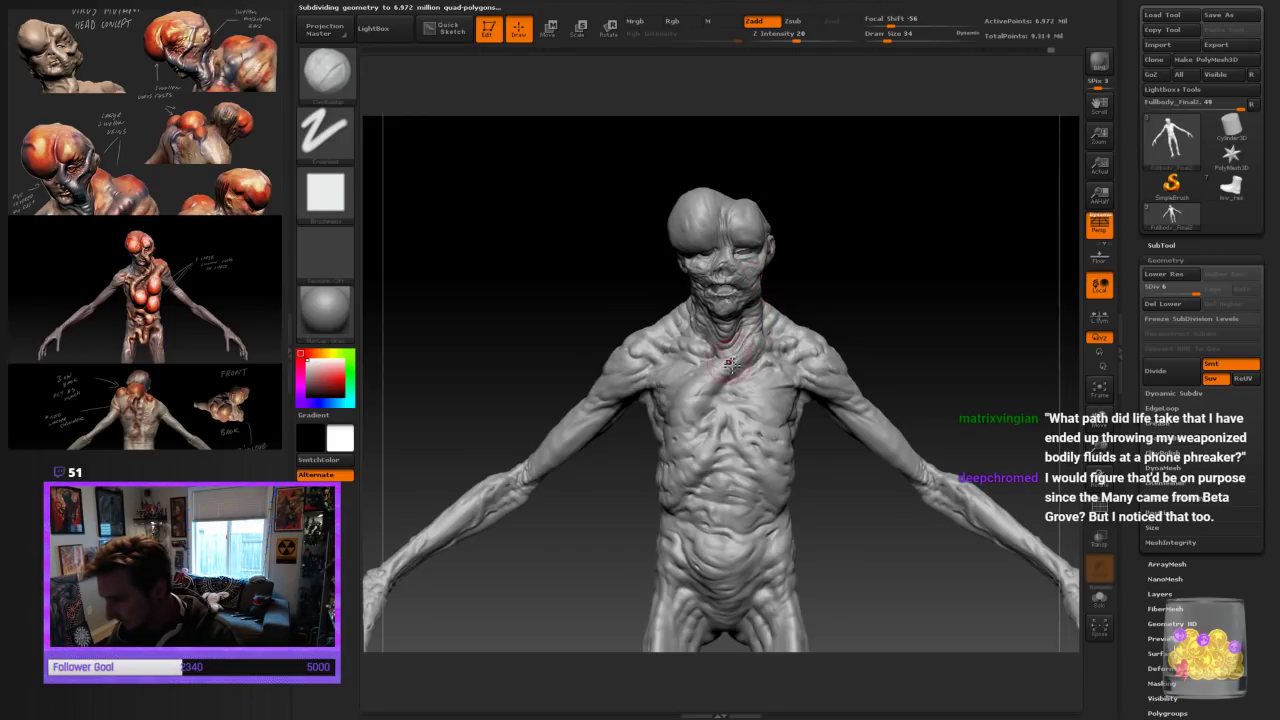
{"action": "left_click_drag", "start_coordinate": [814, 287], "coordinate": [837, 246]}
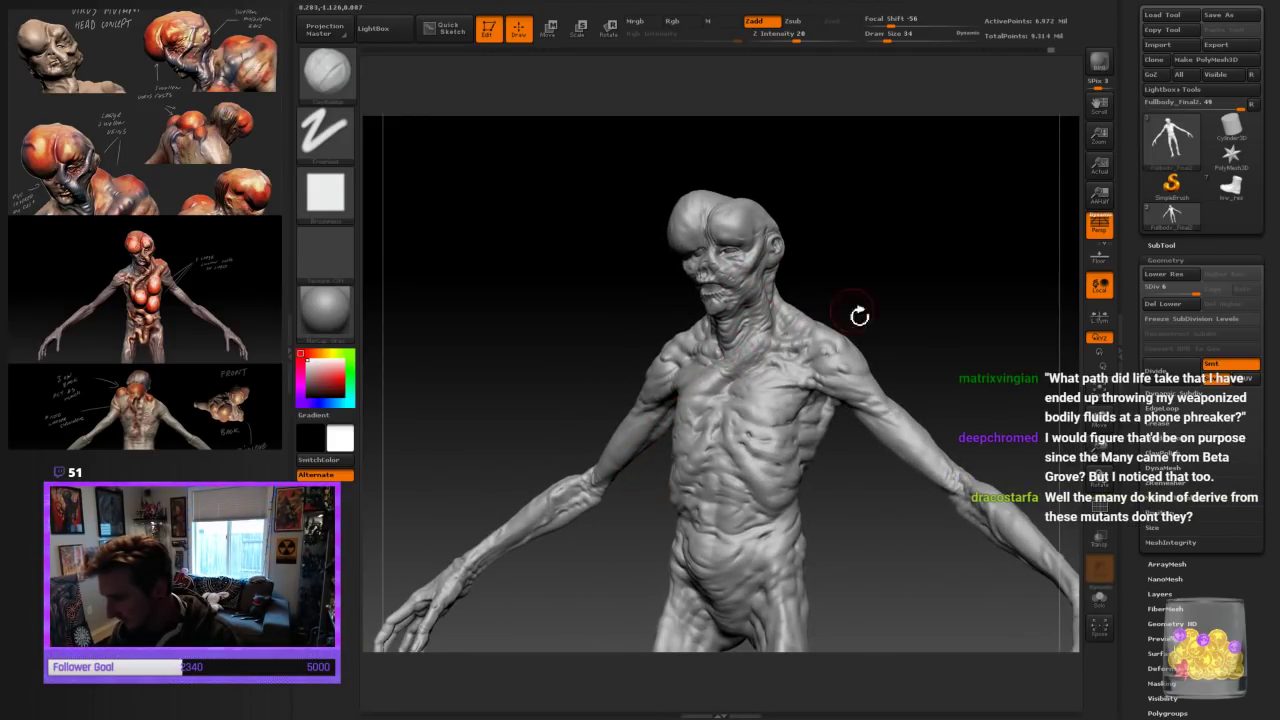
{"action": "left_click_drag", "start_coordinate": [860, 316], "coordinate": [923, 323]}
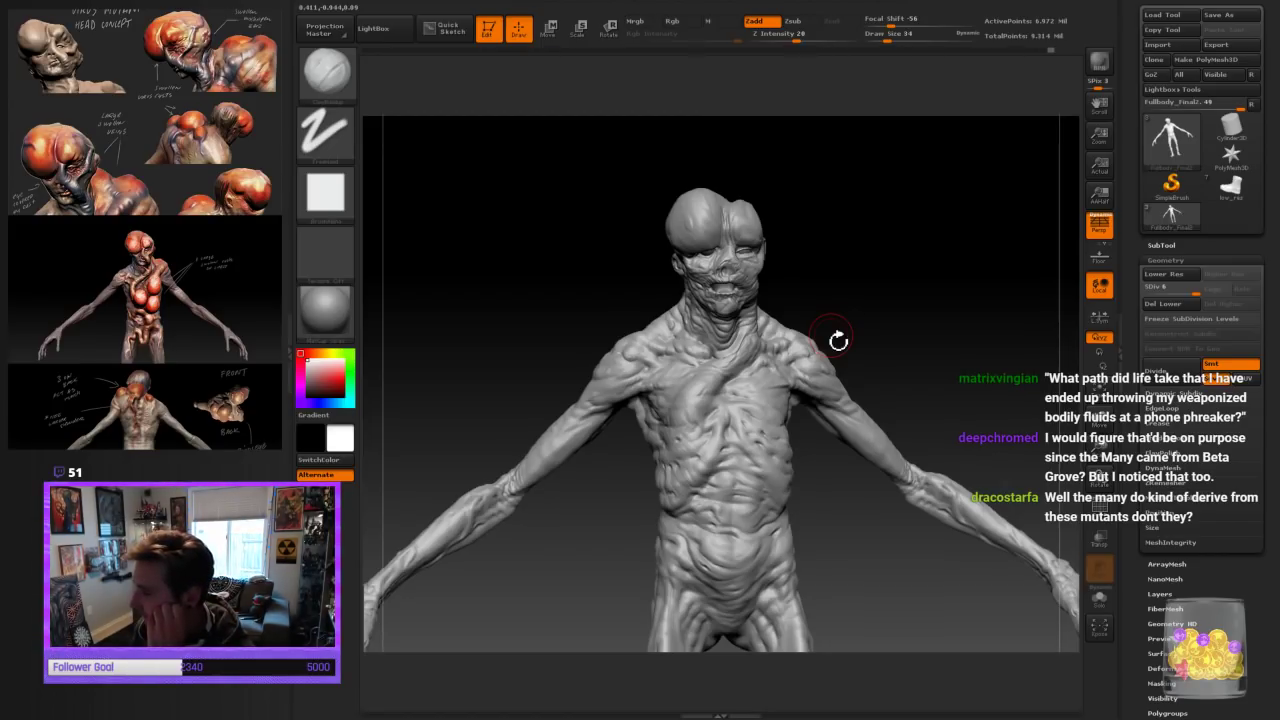
{"action": "left_click_drag", "start_coordinate": [866, 219], "coordinate": [860, 593]}
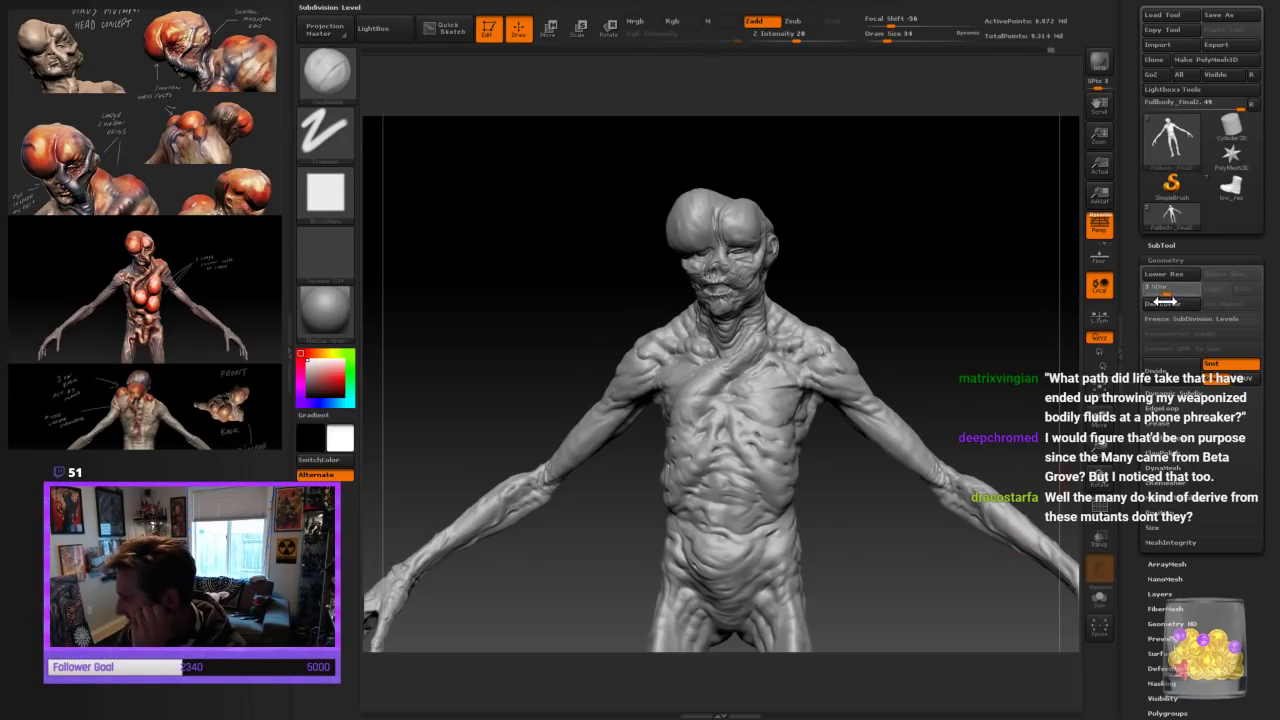
Return the mesh to subdivision level 2 and build up a large rounded growth on the lower middle of the chest with ClayBuildup
{"action": "left_click_drag", "start_coordinate": [1166, 300], "coordinate": [1157, 291]}
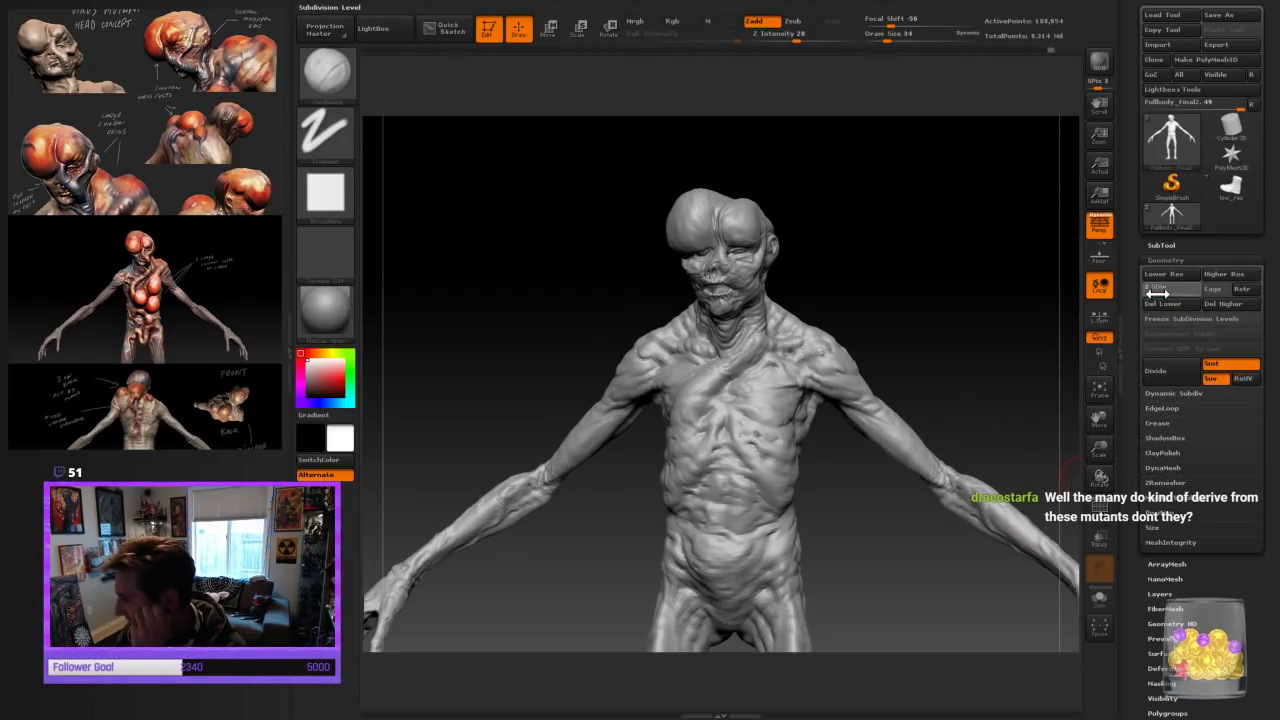
{"action": "key", "text": "shift+d"}
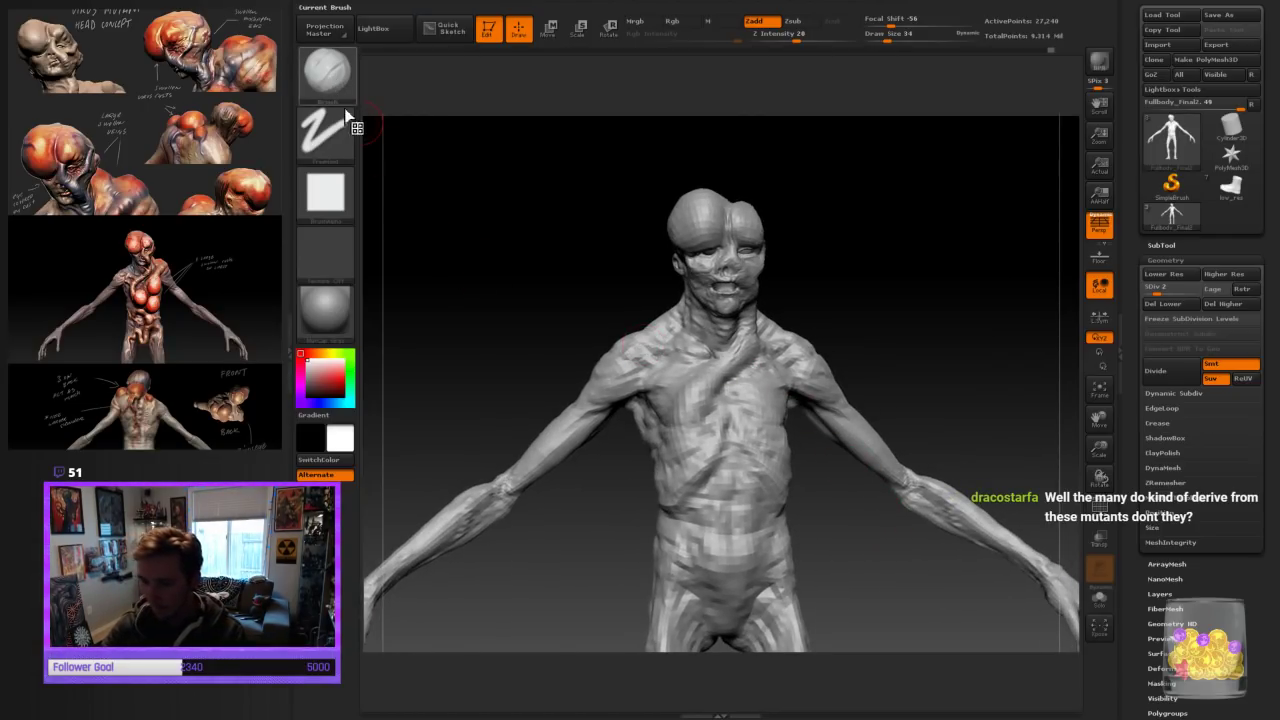
{"action": "left_click_drag", "start_coordinate": [855, 535], "coordinate": [826, 533]}
{"action": "key", "text": "bracketright"}
{"action": "key", "text": "bracketright"}
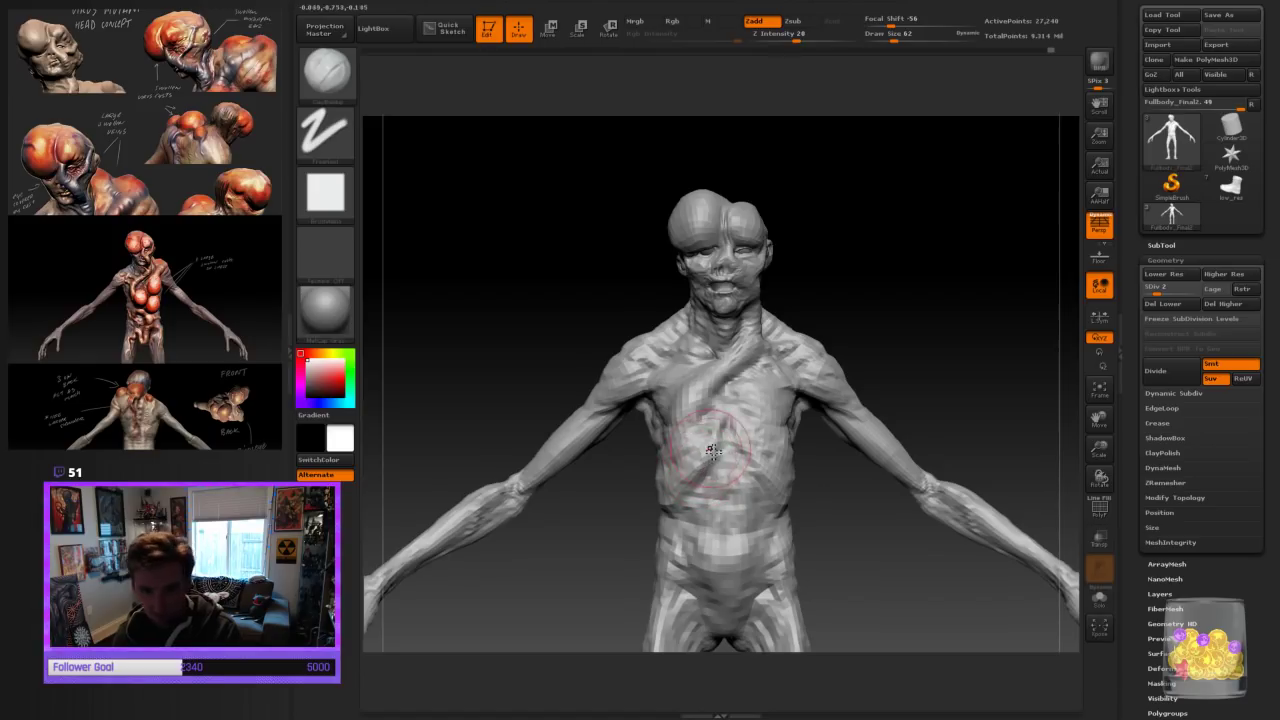
{"action": "mouse_move", "coordinate": [702, 455]}
{"action": "left_mouse_down"}
{"action": "mouse_move", "coordinate": [722, 464]}
{"action": "mouse_move", "coordinate": [728, 452]}
{"action": "mouse_move", "coordinate": [706, 488]}
{"action": "mouse_move", "coordinate": [737, 475]}
{"action": "mouse_move", "coordinate": [712, 459]}
{"action": "left_mouse_up"}
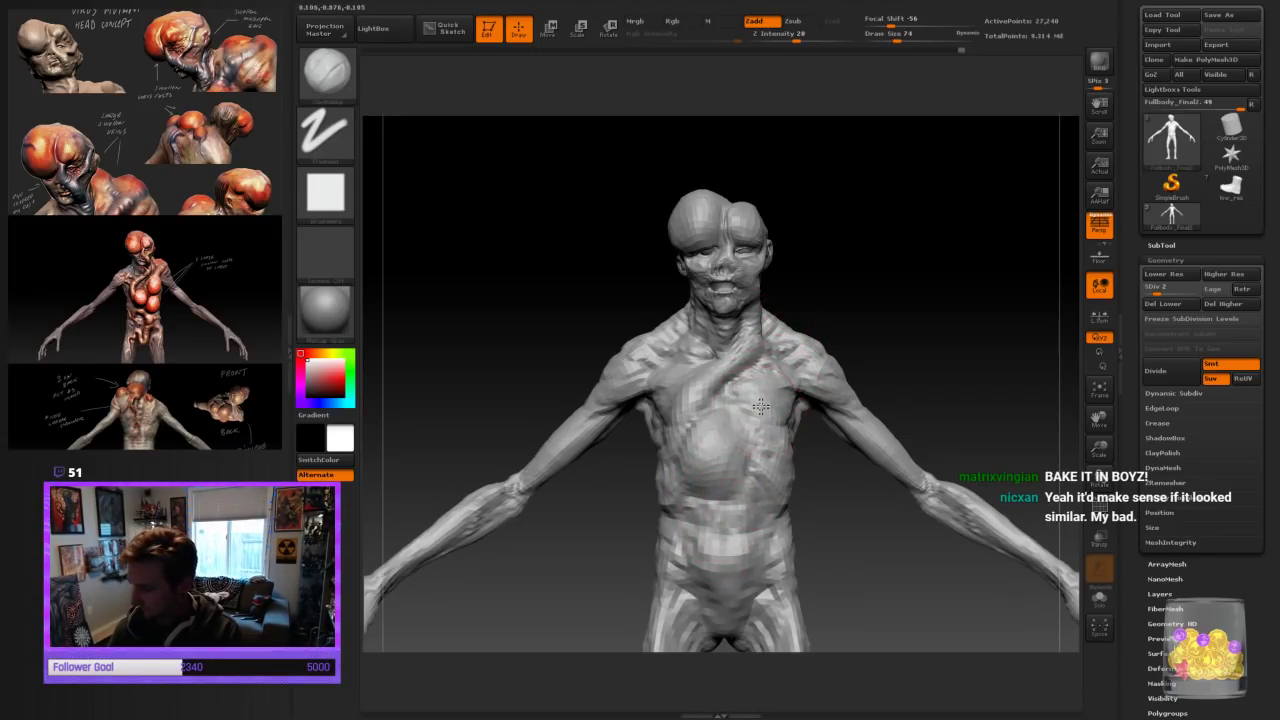
Build up a second rounded growth on the character's left upper chest using a larger ClayBuildup brush
{"action": "key", "text": "bracketright"}
{"action": "mouse_move", "coordinate": [768, 396]}
{"action": "left_mouse_down"}
{"action": "mouse_move", "coordinate": [758, 406]}
{"action": "mouse_move", "coordinate": [782, 378]}
{"action": "mouse_move", "coordinate": [790, 411]}
{"action": "mouse_move", "coordinate": [723, 427]}
{"action": "mouse_move", "coordinate": [716, 443]}
{"action": "mouse_move", "coordinate": [777, 404]}
{"action": "left_mouse_up"}
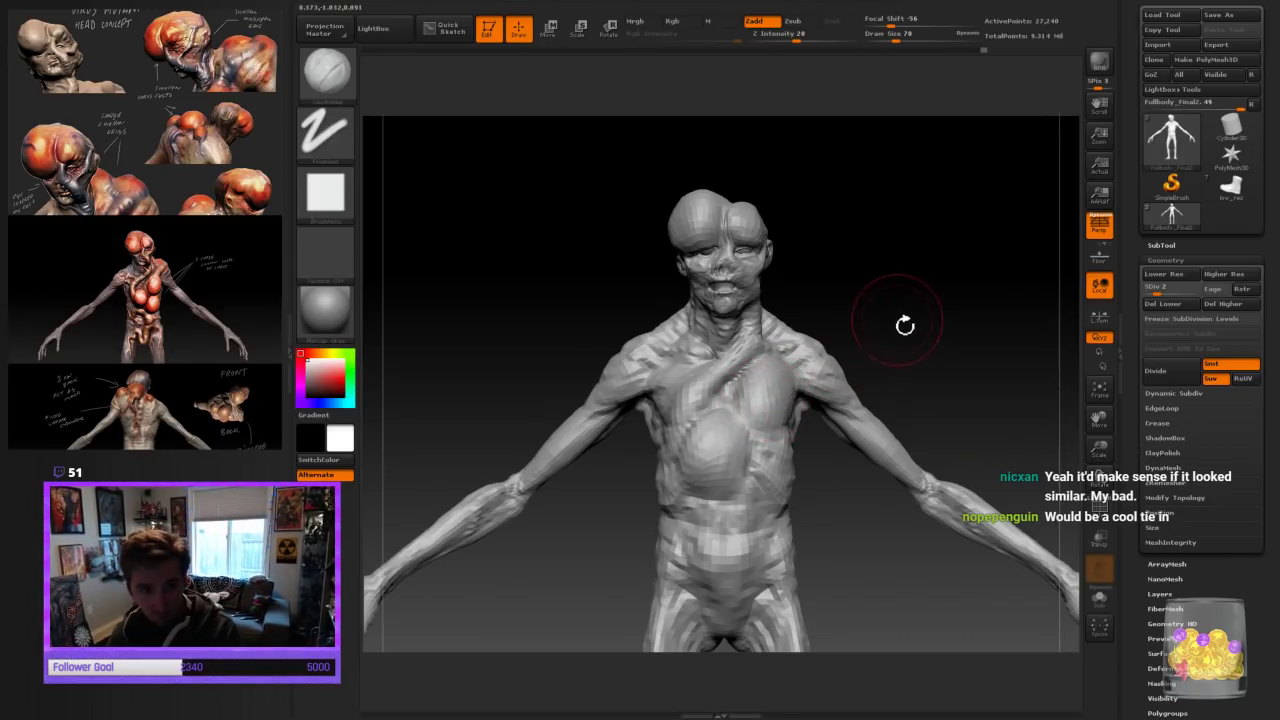
{"action": "left_click_drag", "start_coordinate": [903, 320], "coordinate": [793, 430]}
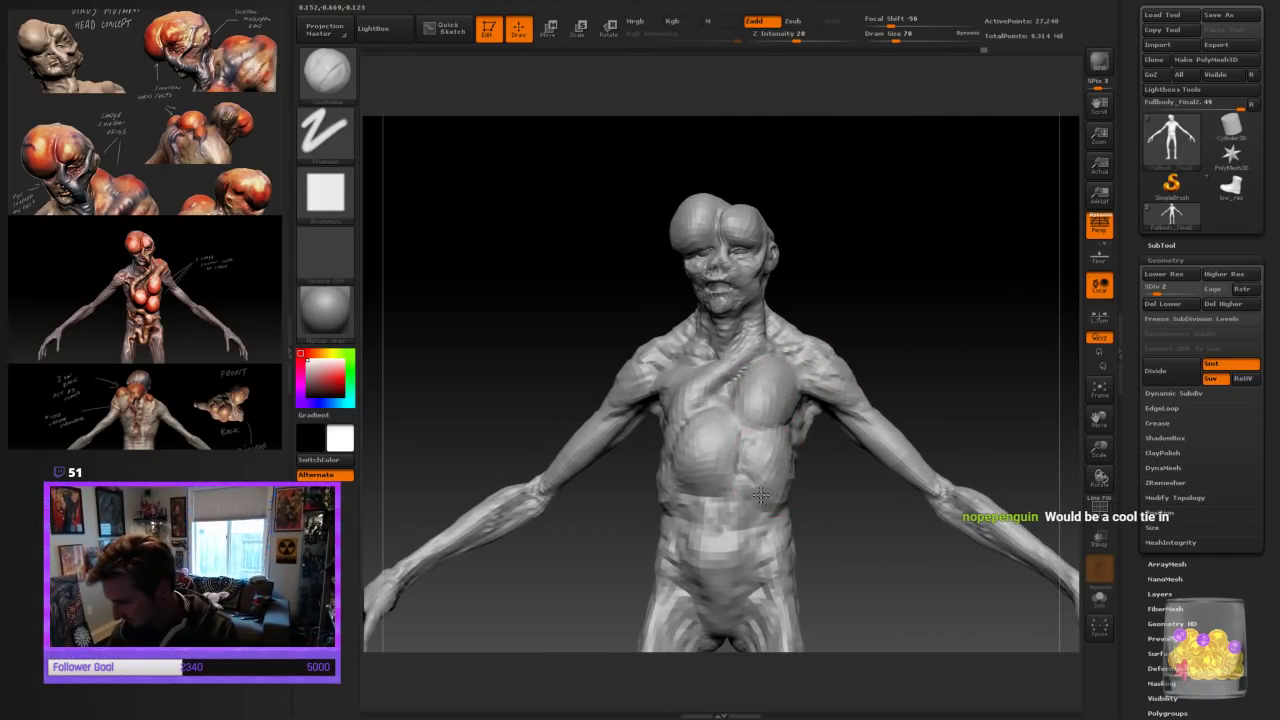
Build up a third rounded growth over the character's left lower ribs, and check the cluster of growths from several angles
{"action": "mouse_move", "coordinate": [845, 535]}
{"action": "left_mouse_down"}
{"action": "mouse_move", "coordinate": [923, 534]}
{"action": "mouse_move", "coordinate": [766, 468]}
{"action": "left_mouse_up"}
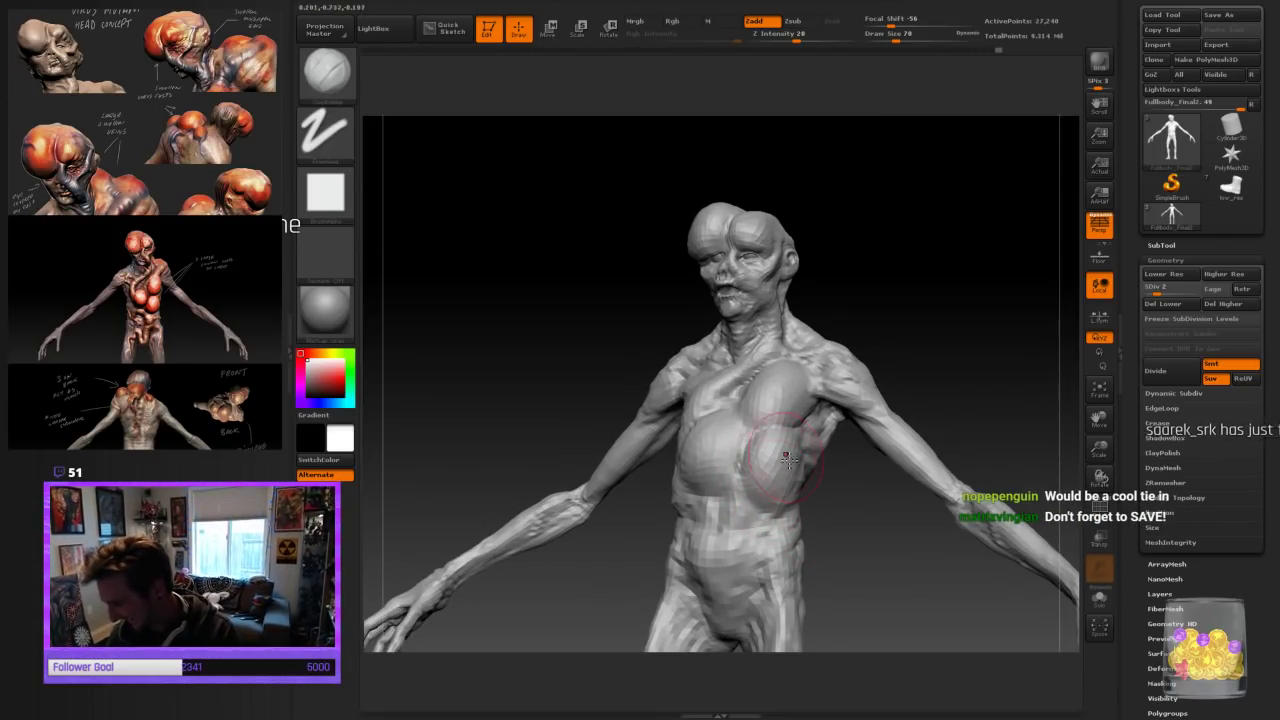
{"action": "left_click_drag", "start_coordinate": [849, 523], "coordinate": [800, 505]}
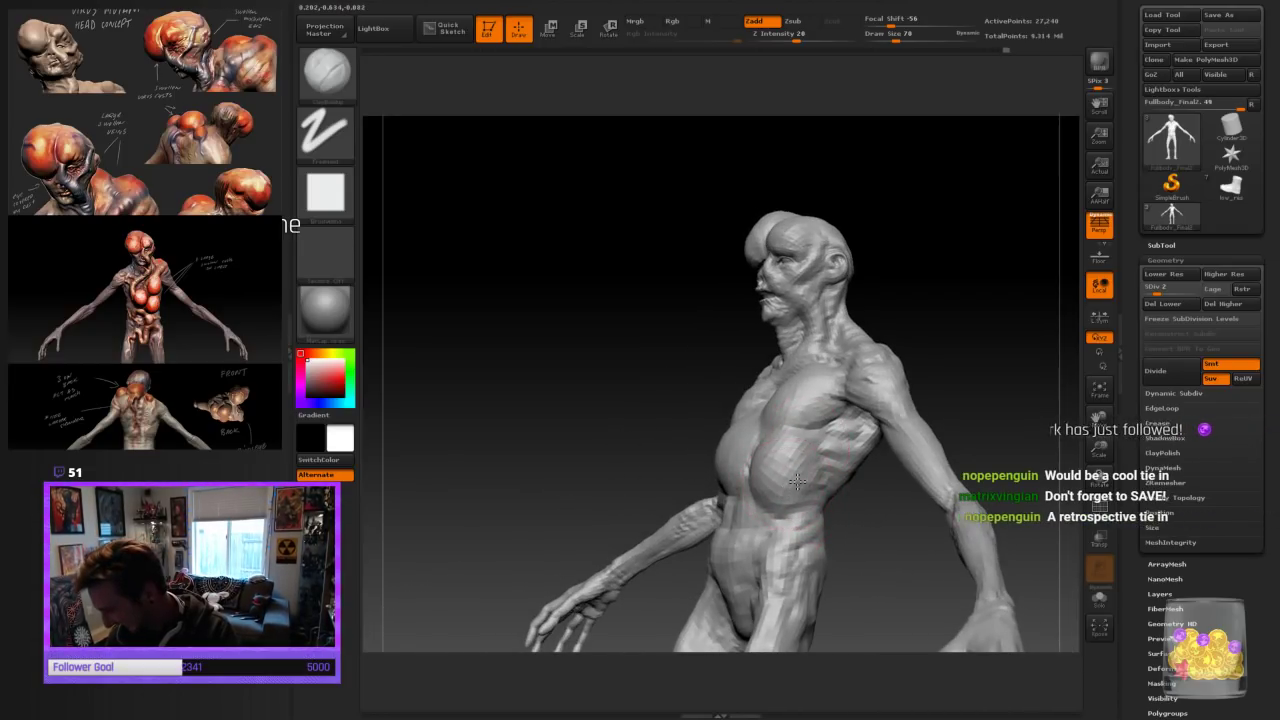
{"action": "mouse_move", "coordinate": [798, 474]}
{"action": "right_mouse_down"}
{"action": "mouse_move", "coordinate": [852, 540]}
{"action": "mouse_move", "coordinate": [760, 440]}
{"action": "right_mouse_up"}
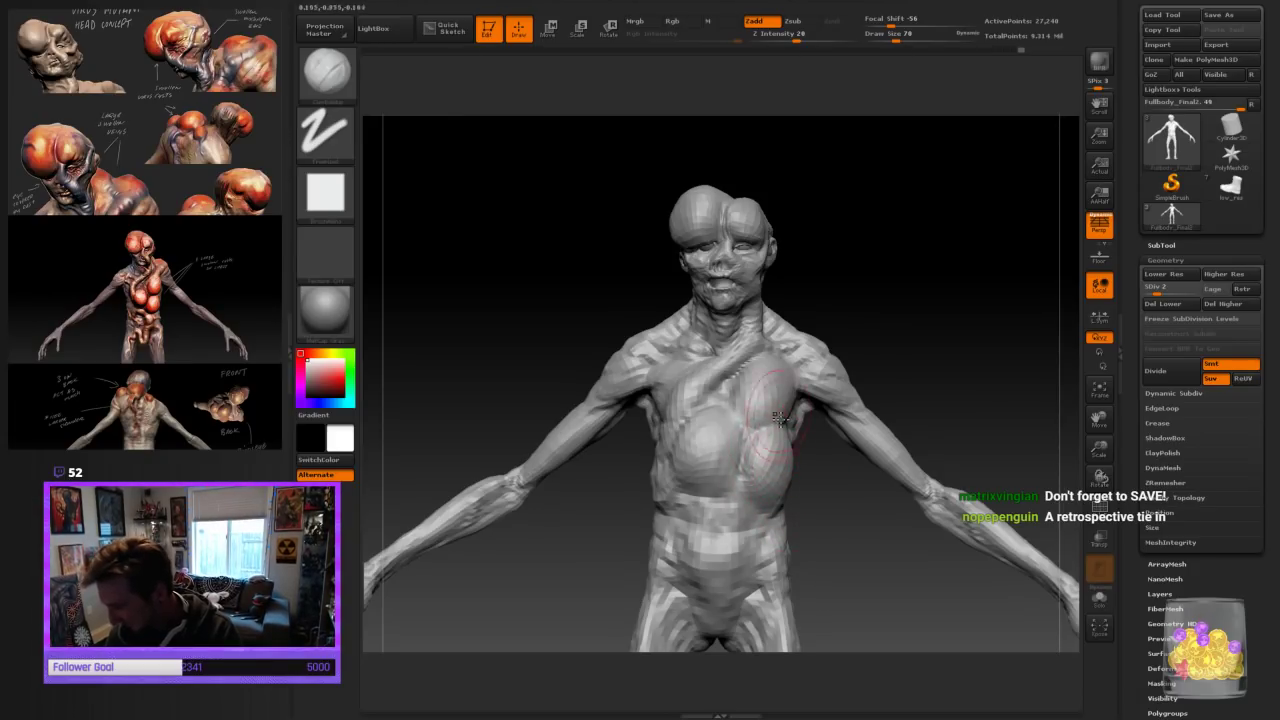
{"action": "left_click_drag", "start_coordinate": [920, 606], "coordinate": [907, 620]}
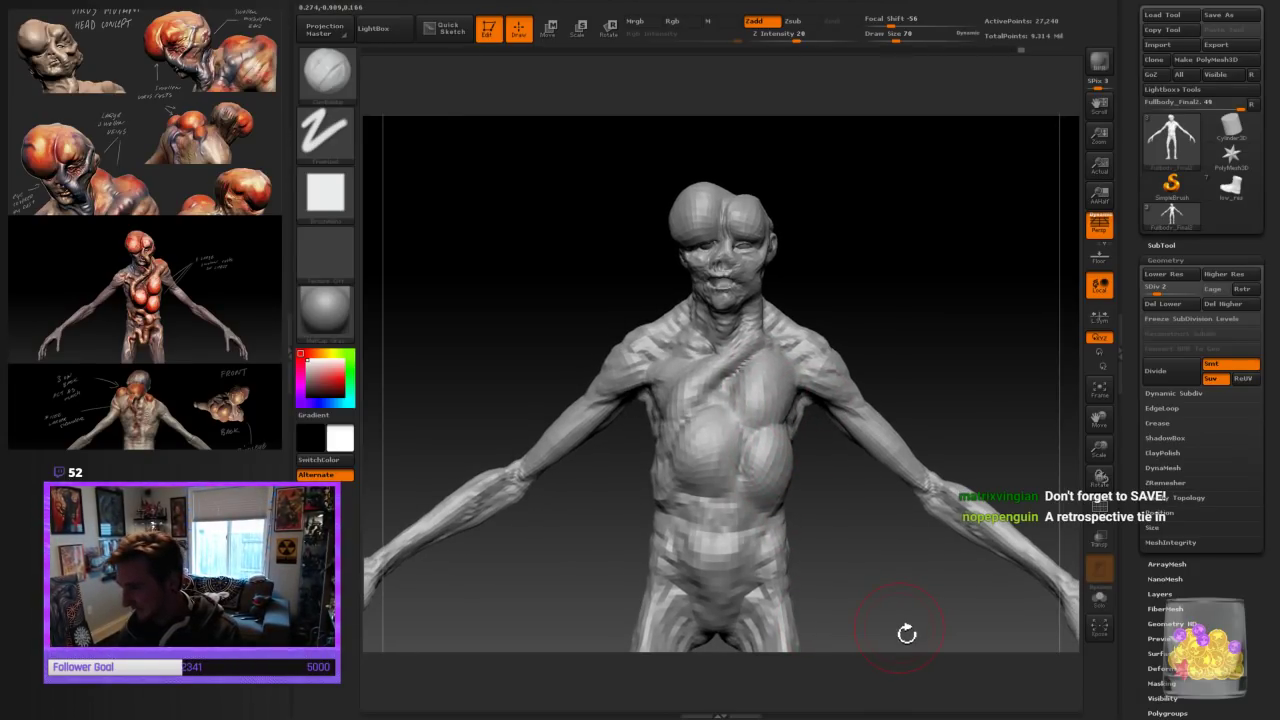
{"action": "left_click_drag", "start_coordinate": [1107, 458], "coordinate": [1104, 515]}
{"action": "left_click_drag", "start_coordinate": [894, 523], "coordinate": [800, 502]}
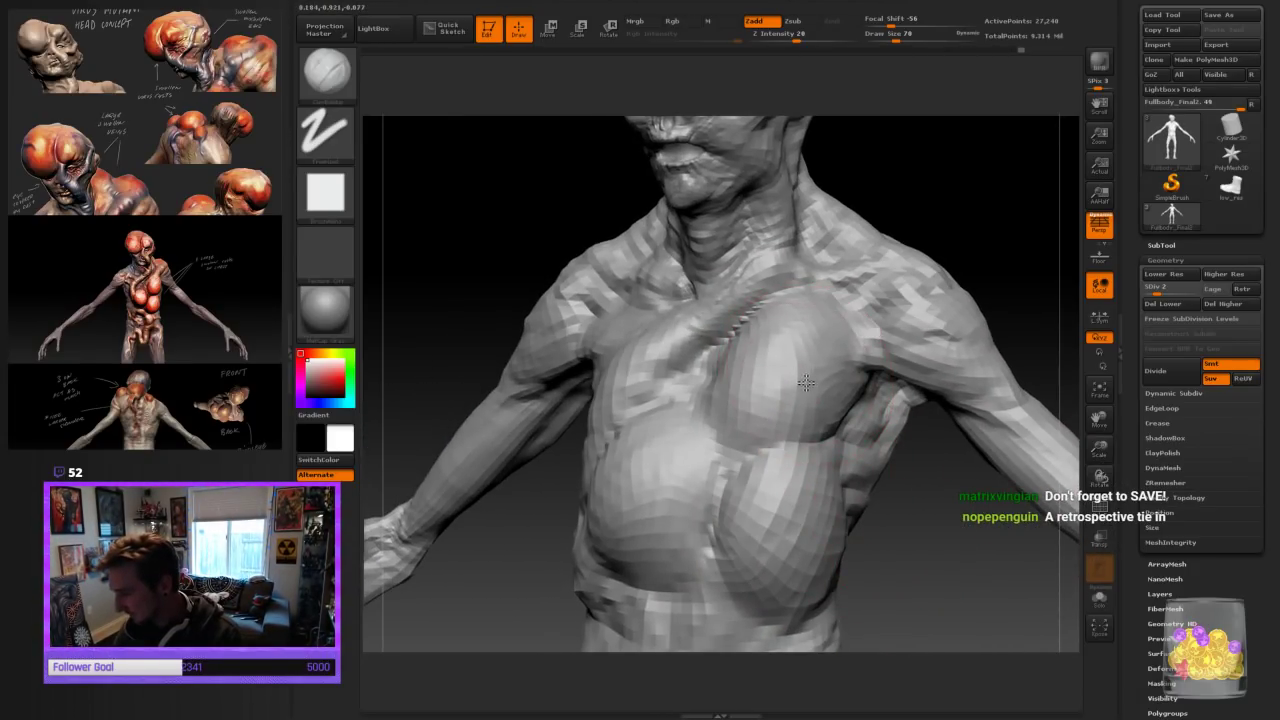
{"action": "left_click_drag", "start_coordinate": [1100, 451], "coordinate": [1098, 390]}
{"action": "mouse_move", "coordinate": [906, 600]}
{"action": "left_mouse_down"}
{"action": "mouse_move", "coordinate": [932, 605]}
{"action": "mouse_move", "coordinate": [909, 589]}
{"action": "mouse_move", "coordinate": [890, 518]}
{"action": "left_mouse_up"}
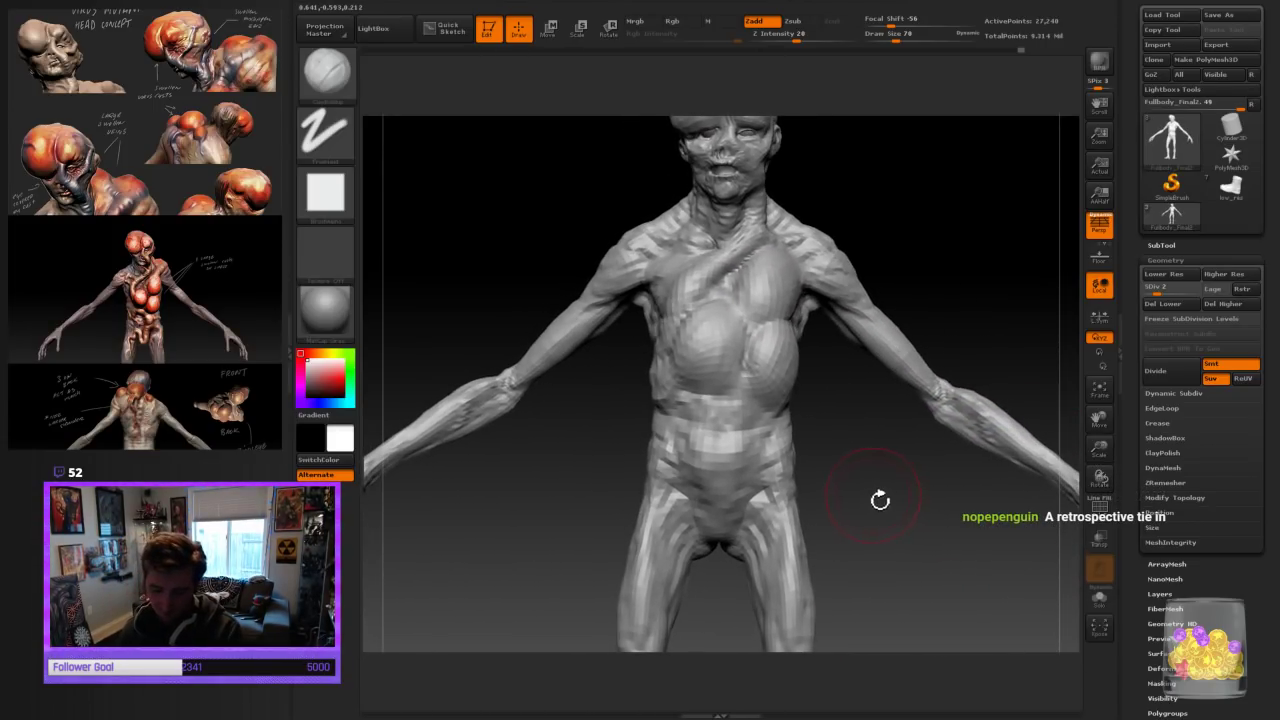
Refine and round out the three chest growths with a smaller ClayBuildup brush, working from several front angles
{"action": "left_click_drag", "start_coordinate": [834, 483], "coordinate": [886, 480]}
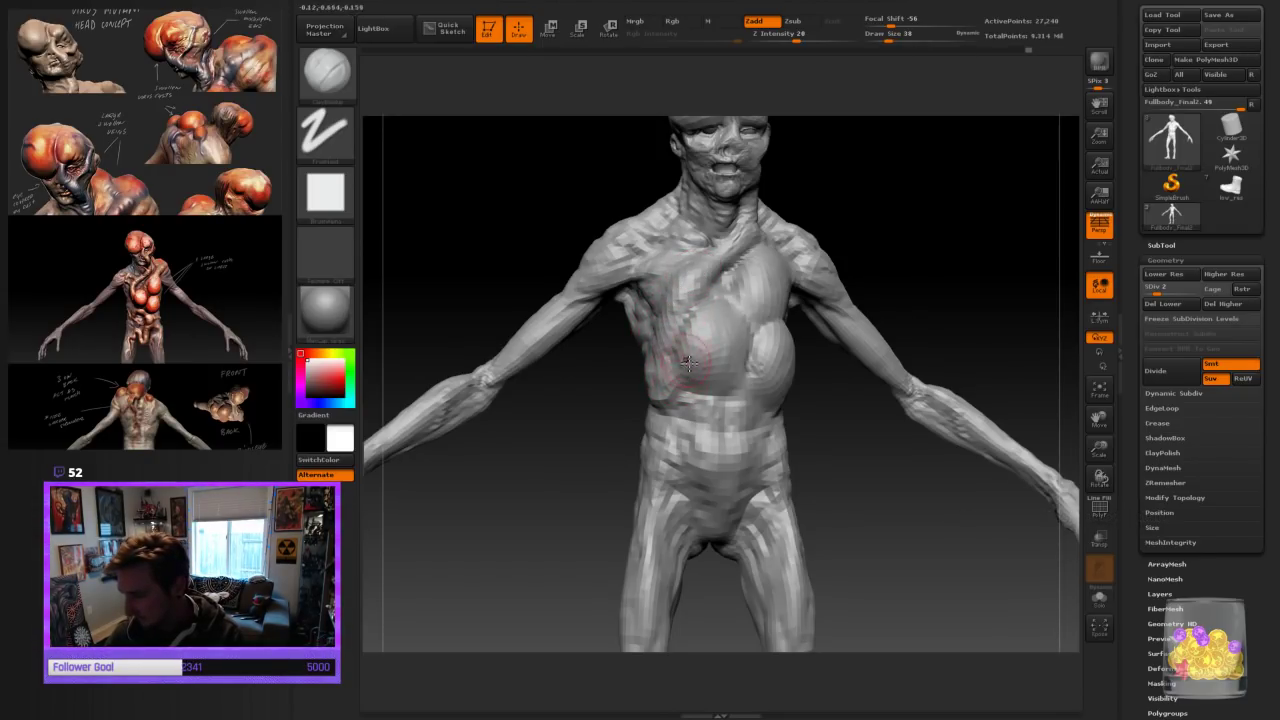
{"action": "left_click_drag", "start_coordinate": [906, 559], "coordinate": [866, 524]}
{"action": "key", "text": "bracketright"}
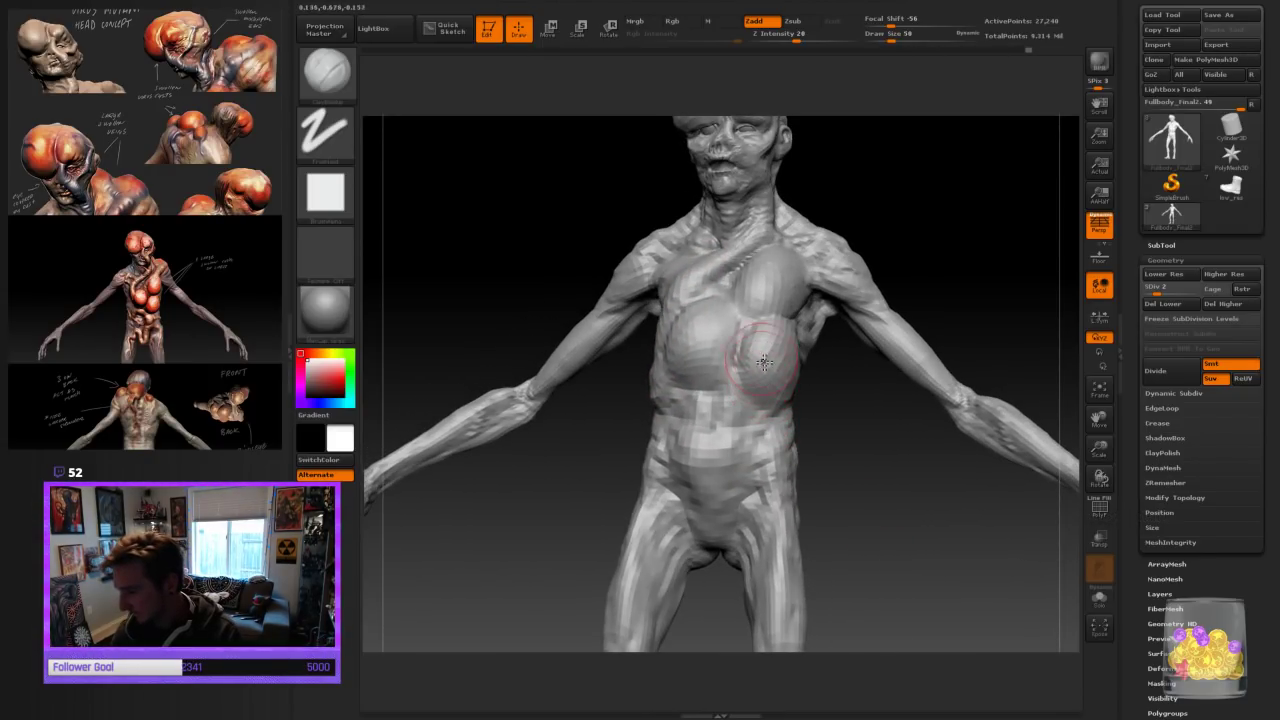
{"action": "mouse_move", "coordinate": [836, 478]}
{"action": "left_mouse_down"}
{"action": "mouse_move", "coordinate": [815, 432]}
{"action": "mouse_move", "coordinate": [889, 543]}
{"action": "mouse_move", "coordinate": [920, 540]}
{"action": "mouse_move", "coordinate": [917, 569]}
{"action": "left_mouse_up"}
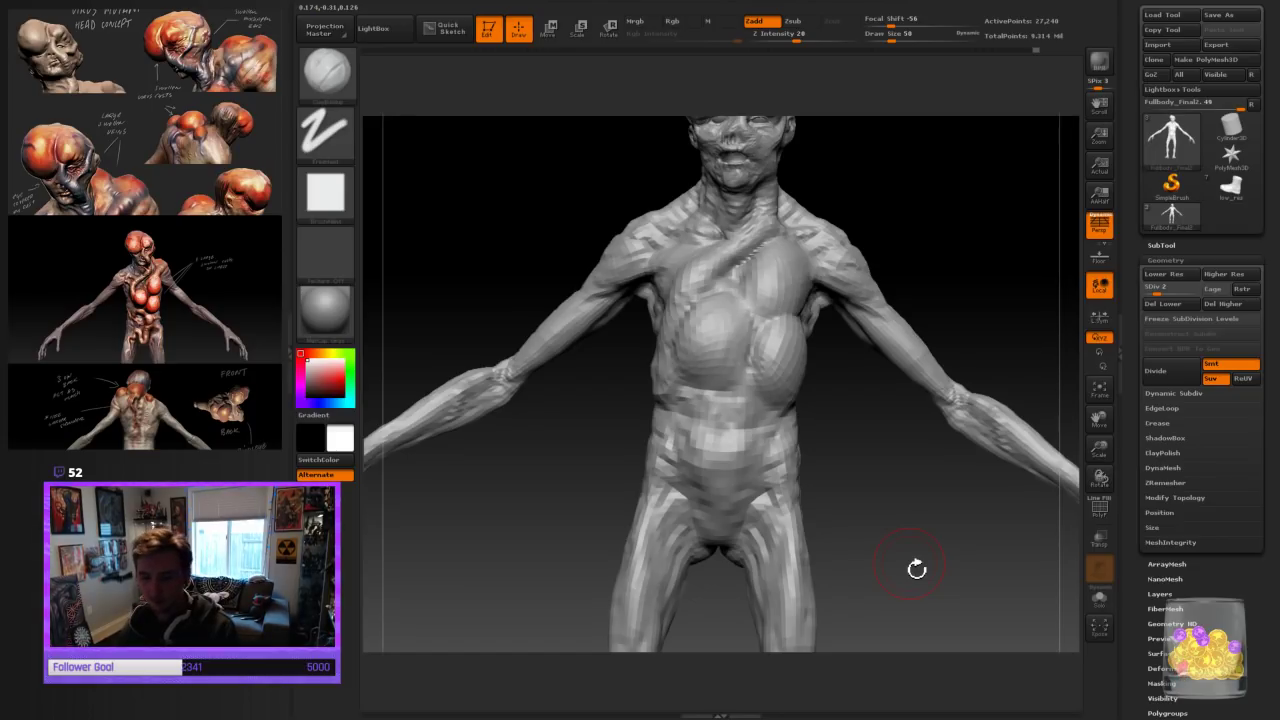
{"action": "mouse_move", "coordinate": [1090, 450]}
{"action": "left_mouse_down"}
{"action": "mouse_move", "coordinate": [914, 514]}
{"action": "mouse_move", "coordinate": [894, 481]}
{"action": "mouse_move", "coordinate": [846, 473]}
{"action": "left_mouse_up"}
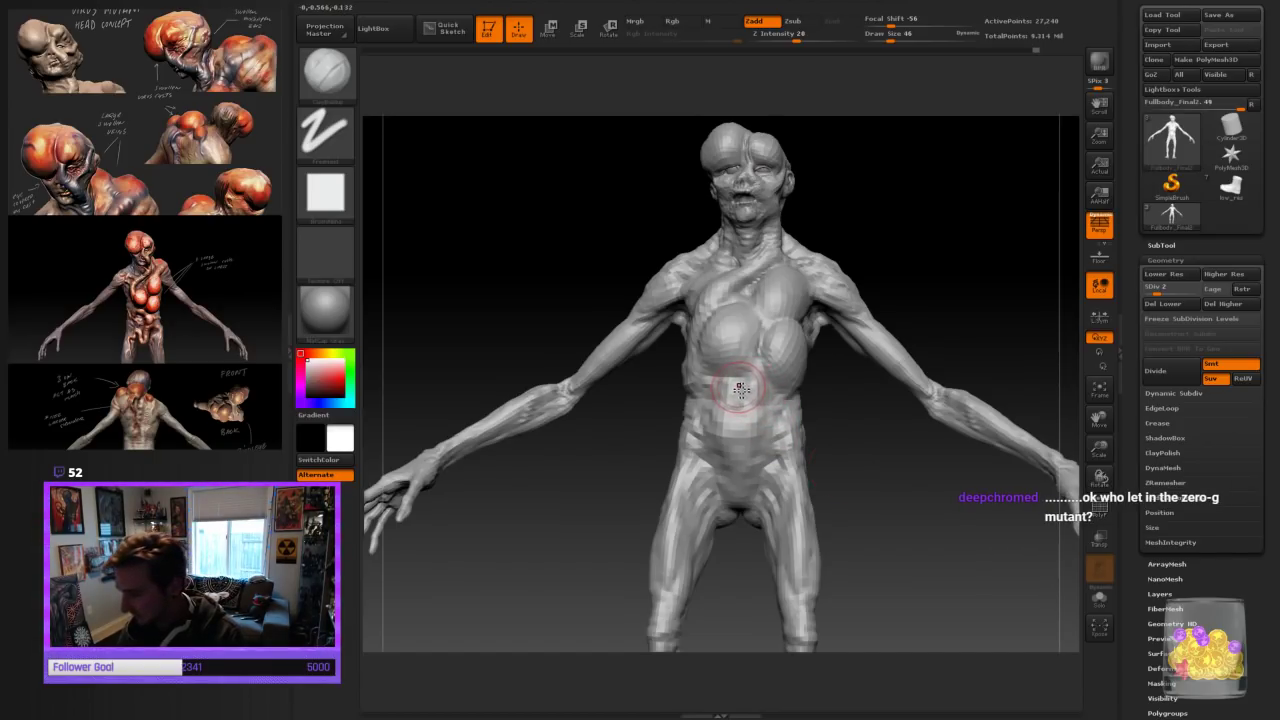
Sculpt a horizontal skin fold with a deep crease across the upper abdomen, just beneath the chest growths, using a small brush
{"action": "key", "text": "["}
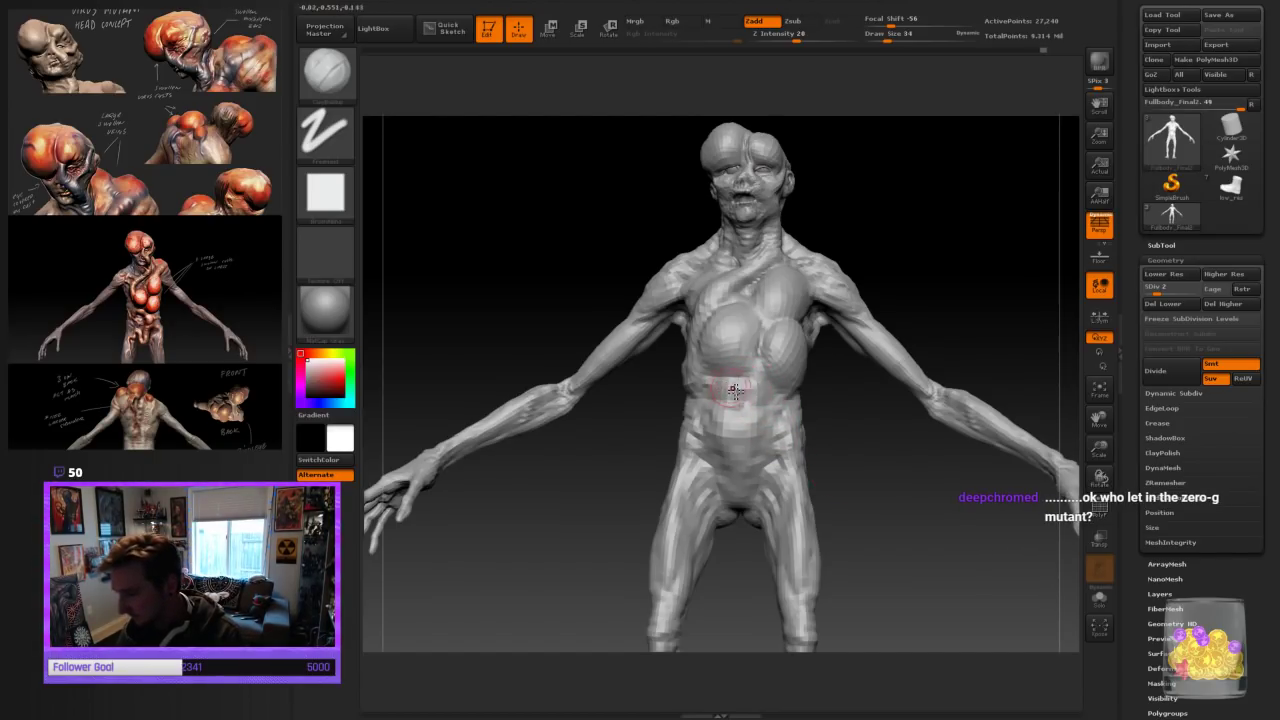
{"action": "right_click_drag", "start_coordinate": [752, 392], "coordinate": [734, 395]}
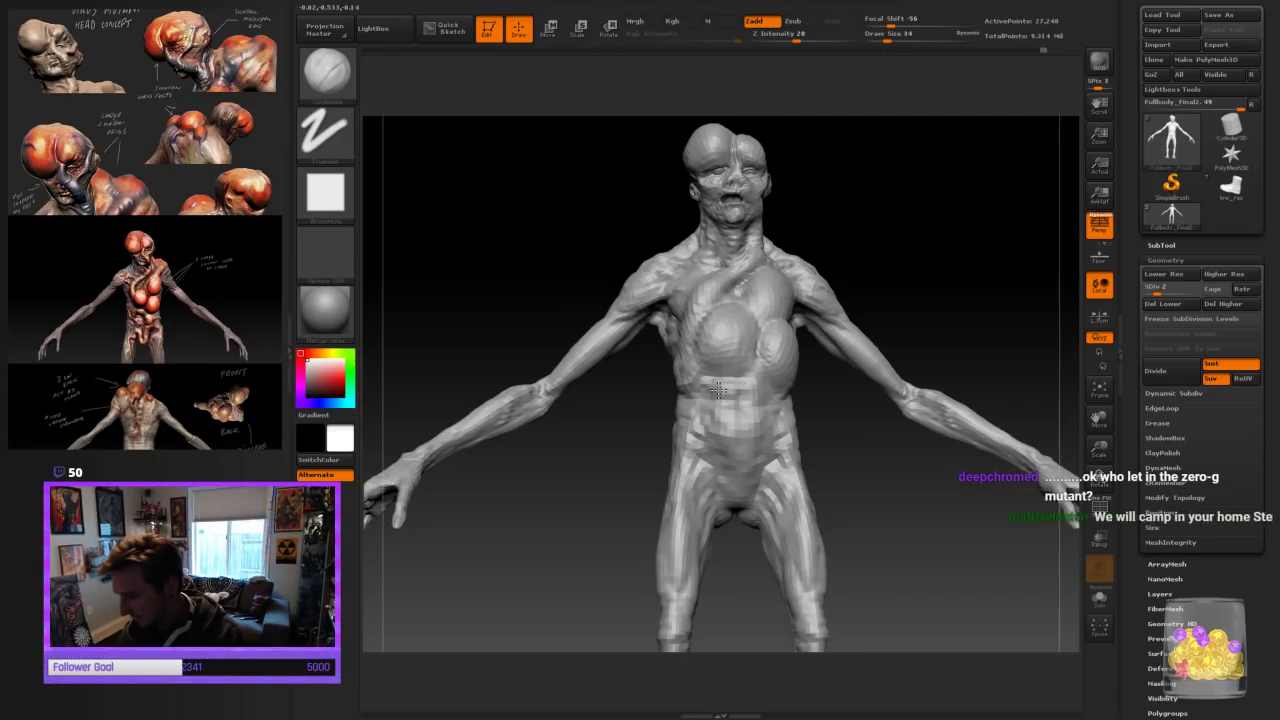
{"action": "right_click_drag", "start_coordinate": [867, 471], "coordinate": [886, 470]}
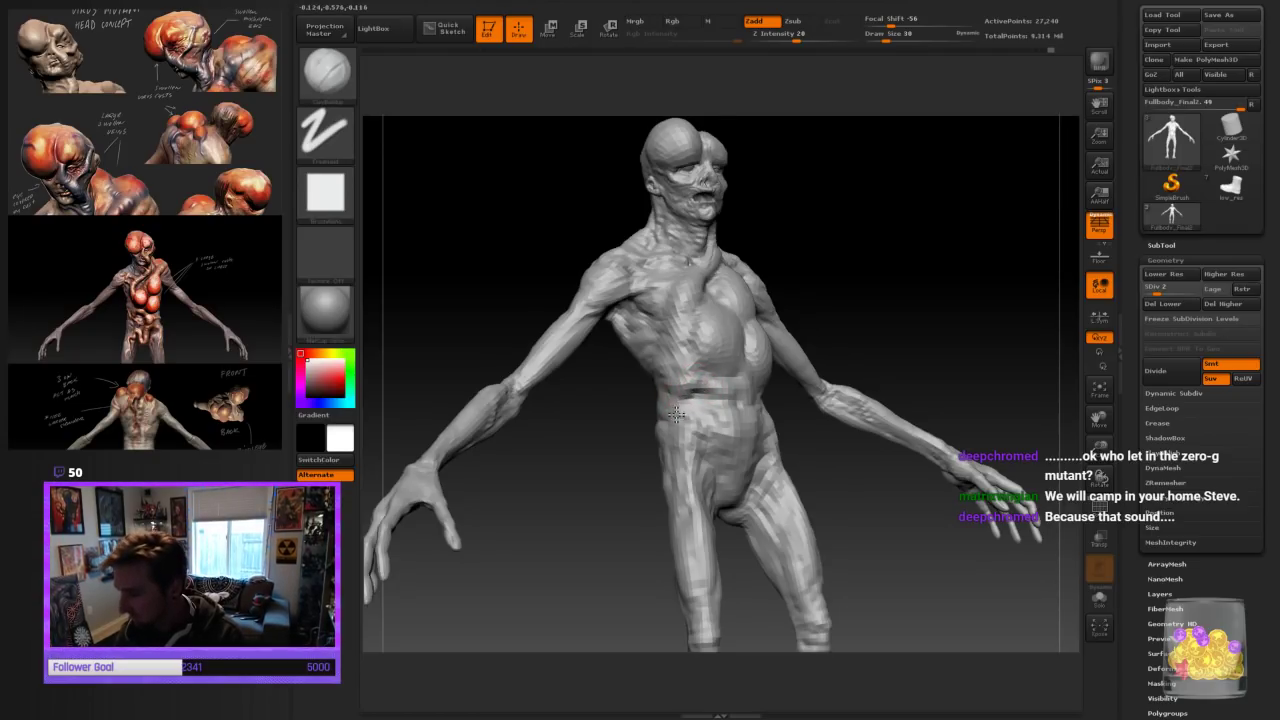
{"action": "mouse_move", "coordinate": [748, 397]}
{"action": "right_mouse_down"}
{"action": "mouse_move", "coordinate": [814, 482]}
{"action": "mouse_move", "coordinate": [771, 502]}
{"action": "mouse_move", "coordinate": [748, 414]}
{"action": "right_mouse_up"}
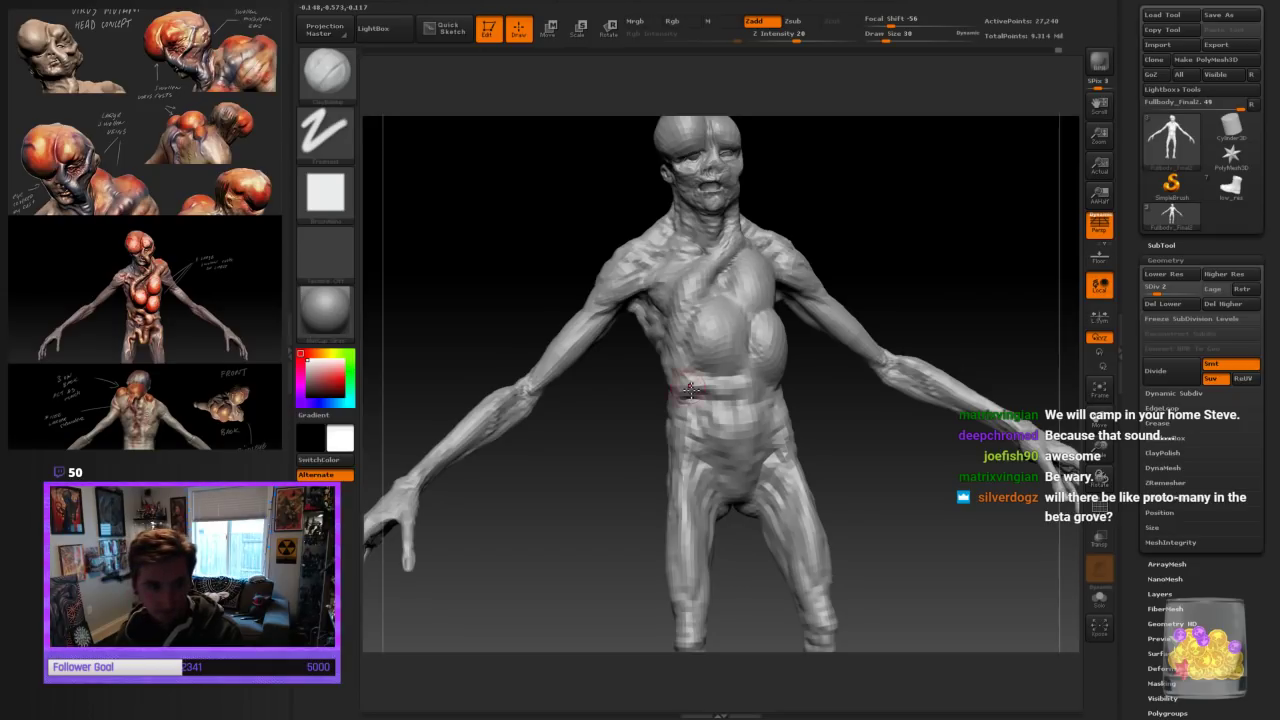
{"action": "right_click_drag", "start_coordinate": [618, 458], "coordinate": [642, 456]}
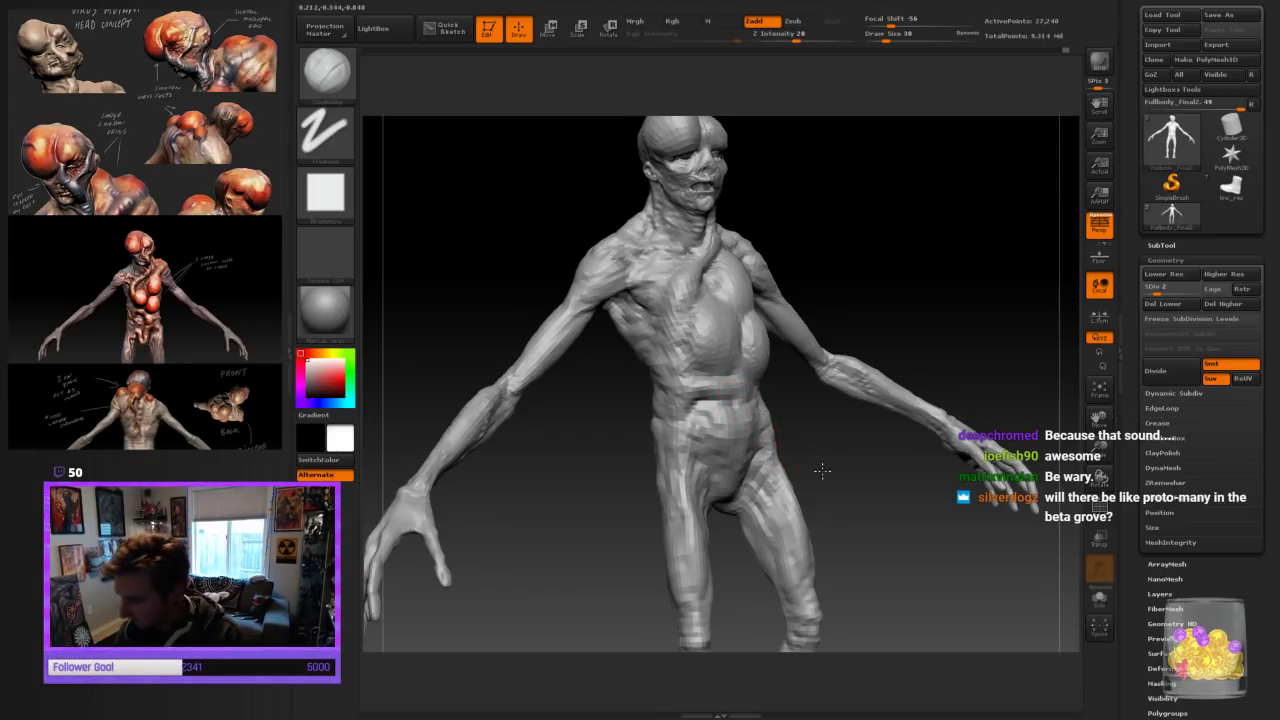
{"action": "right_click_drag", "start_coordinate": [822, 470], "coordinate": [689, 386]}
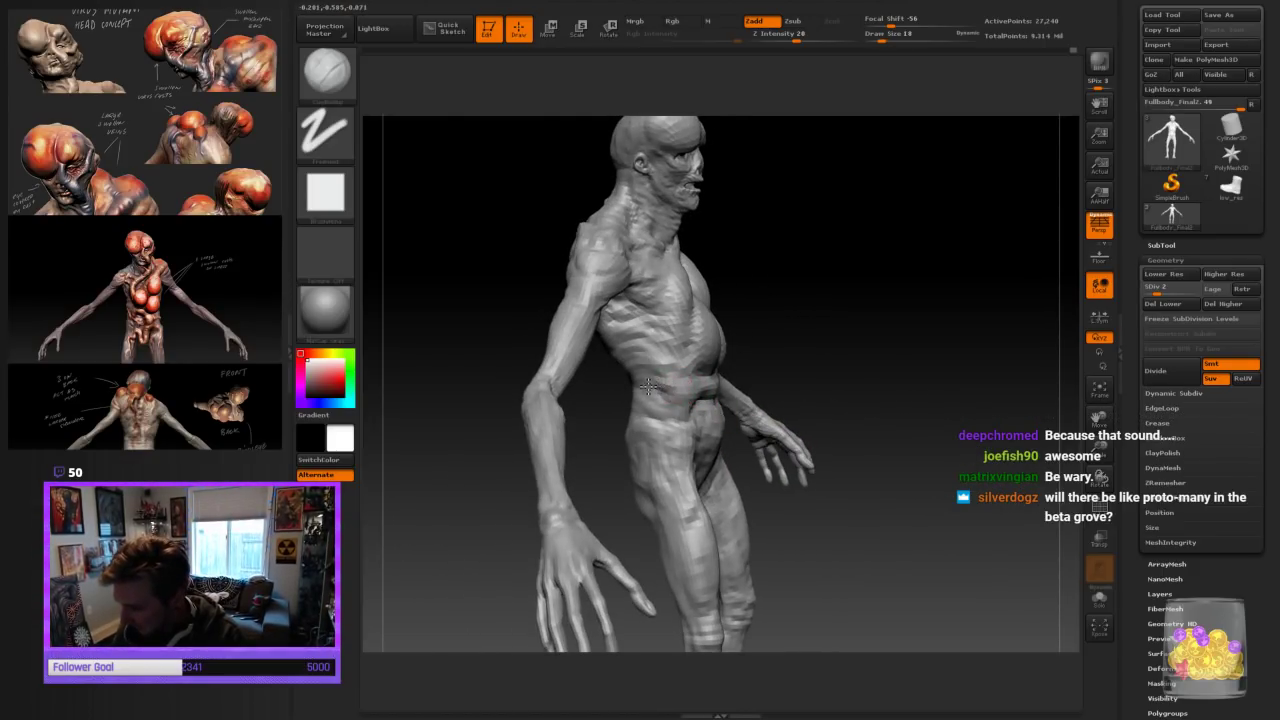
{"action": "right_click_drag", "start_coordinate": [765, 422], "coordinate": [766, 397]}
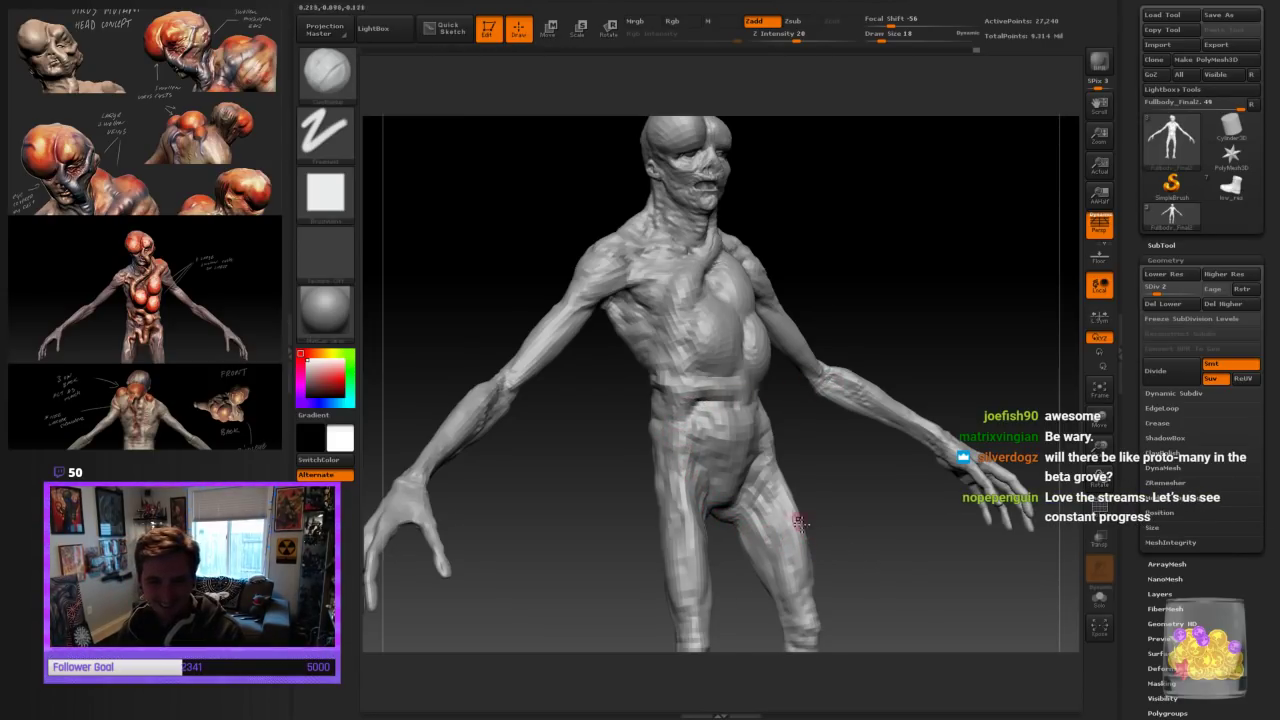
Build up the abdomen below the fold and extend the folded flesh toward the character's left waist with a slightly larger brush
{"action": "left_click_drag", "start_coordinate": [886, 551], "coordinate": [763, 437]}
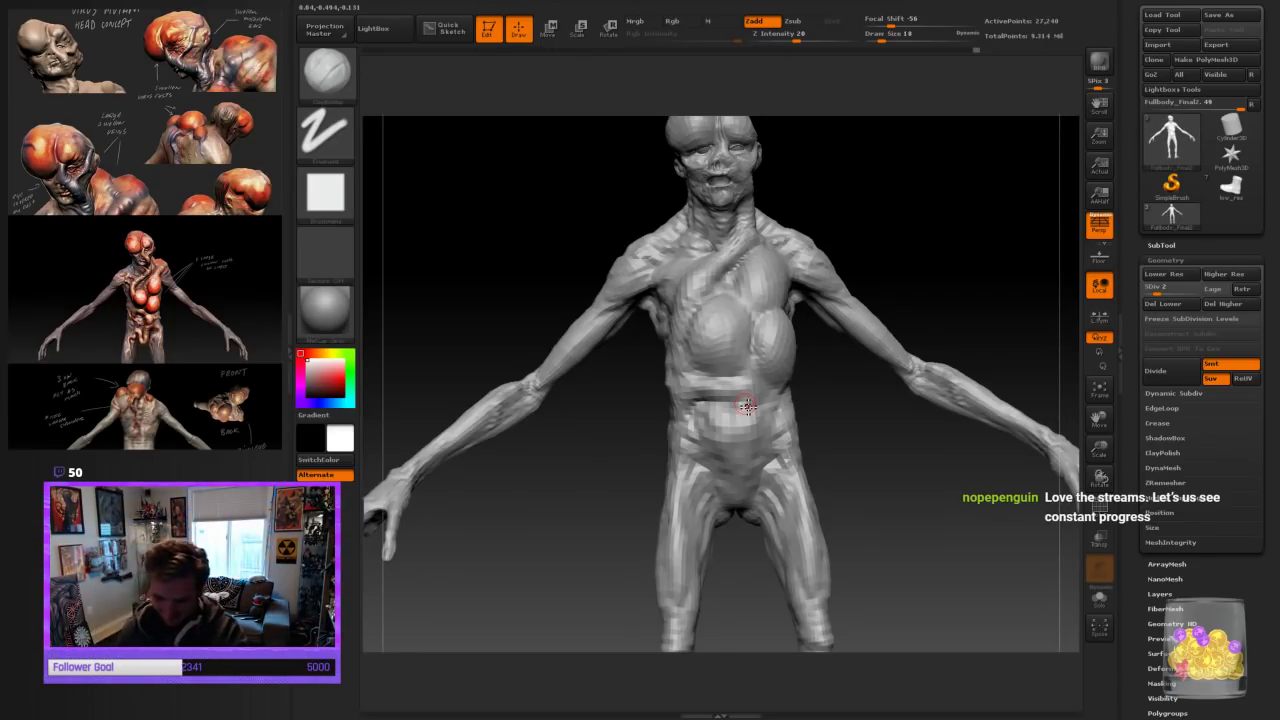
{"action": "mouse_move", "coordinate": [820, 436]}
{"action": "left_mouse_down"}
{"action": "mouse_move", "coordinate": [807, 431]}
{"action": "mouse_move", "coordinate": [825, 472]}
{"action": "left_mouse_up"}
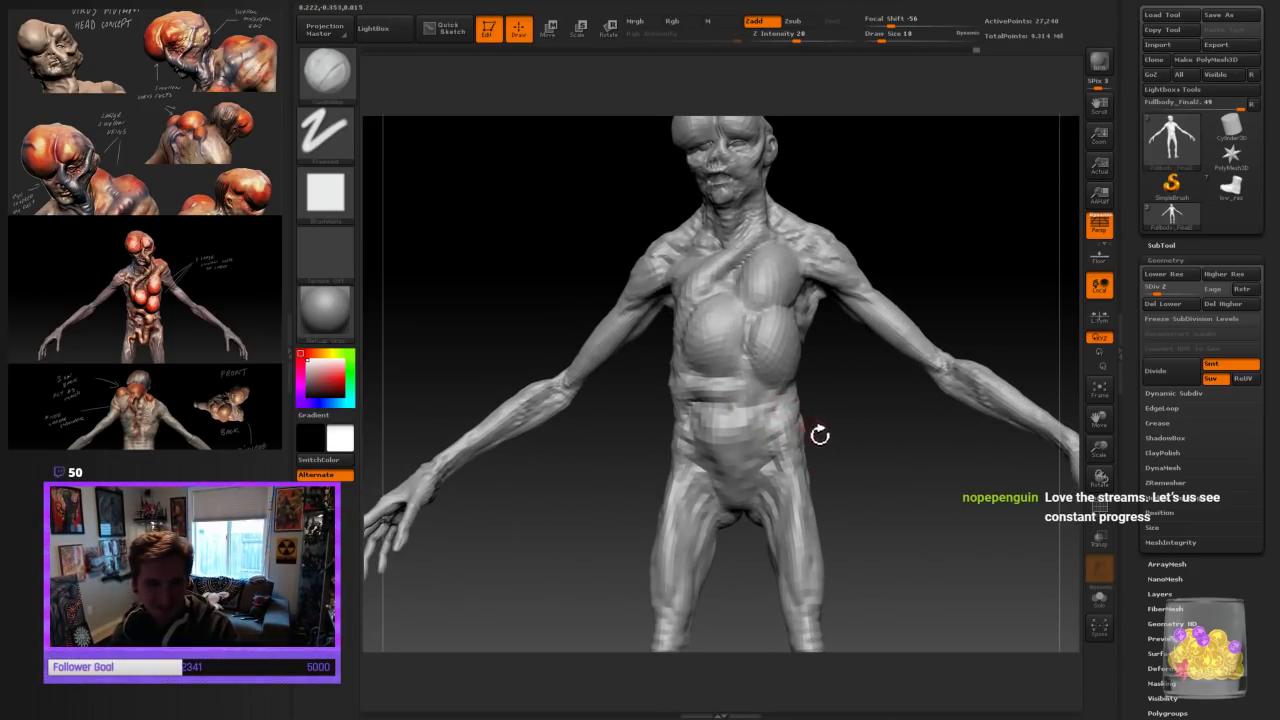
{"action": "key", "text": "bracketright"}
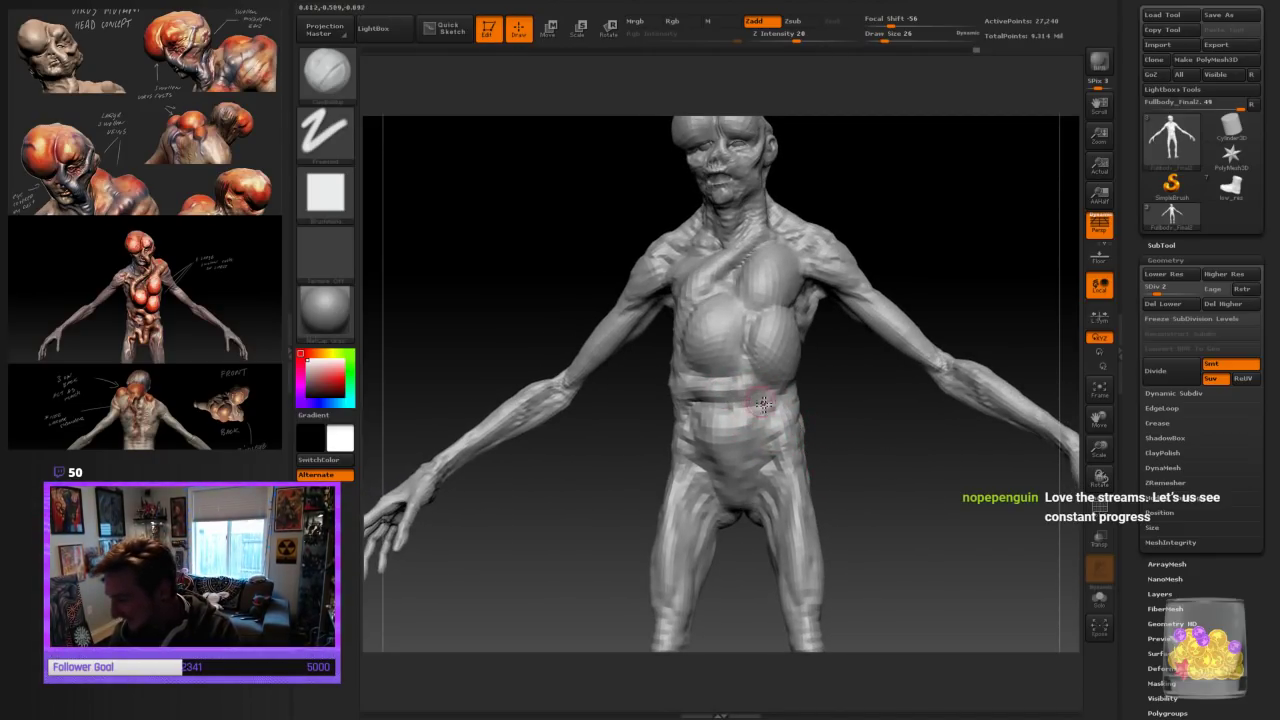
{"action": "left_click_drag", "start_coordinate": [880, 474], "coordinate": [857, 486]}
{"action": "key", "text": "bracketright"}
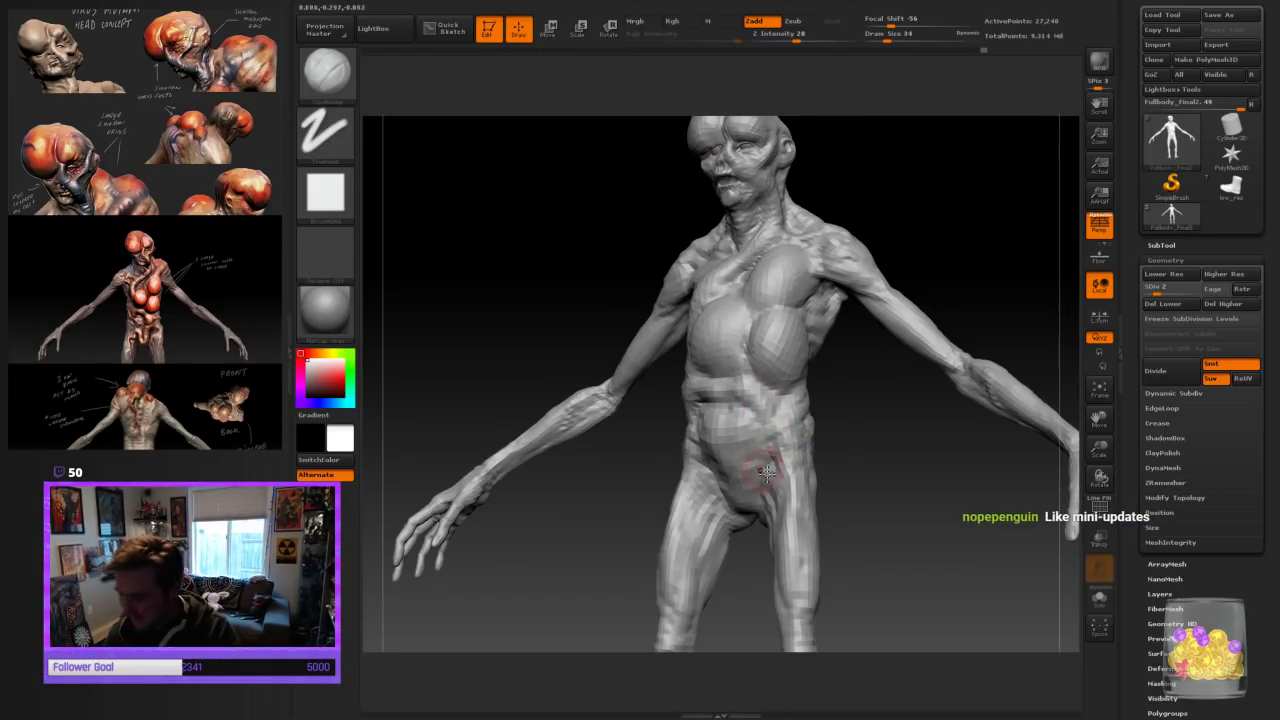
{"action": "key", "text": "bracketright"}
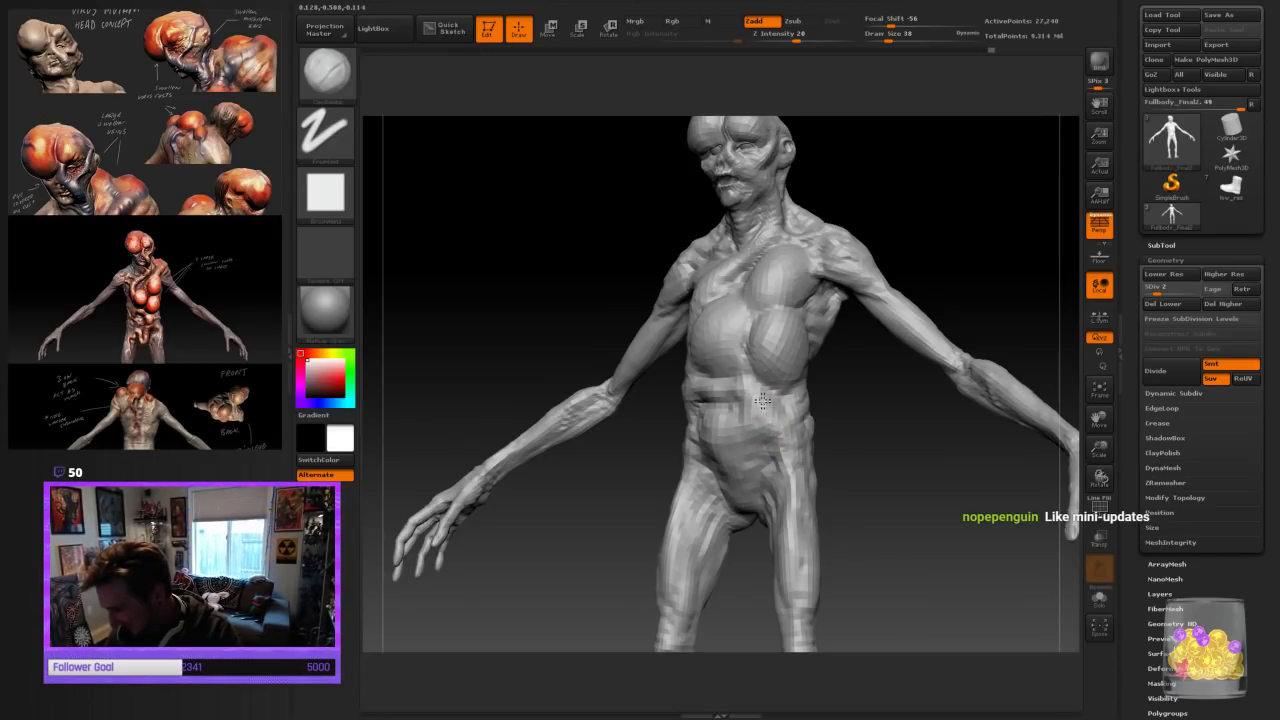
{"action": "left_click_drag", "start_coordinate": [862, 478], "coordinate": [888, 483]}
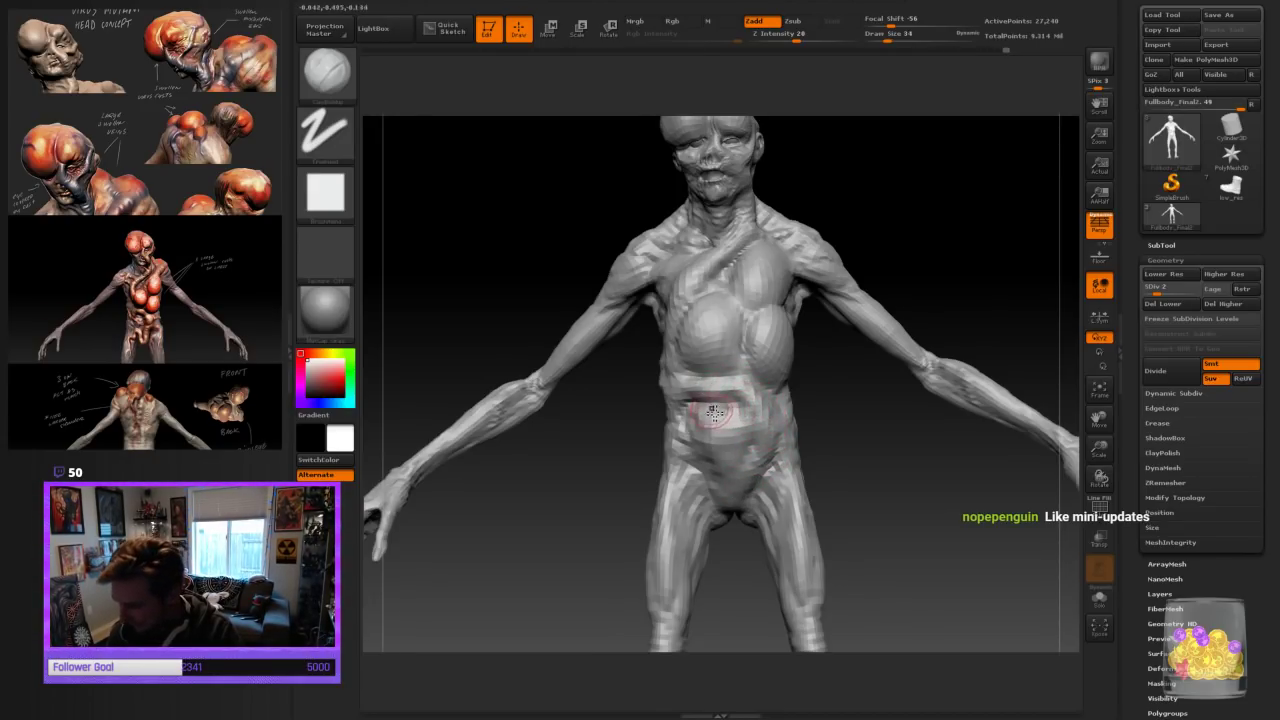
Cut a second crease across the middle of the abdomen with a smaller brush, and build up the groin line on the character's left
{"action": "right_click_drag", "start_coordinate": [785, 429], "coordinate": [832, 422]}
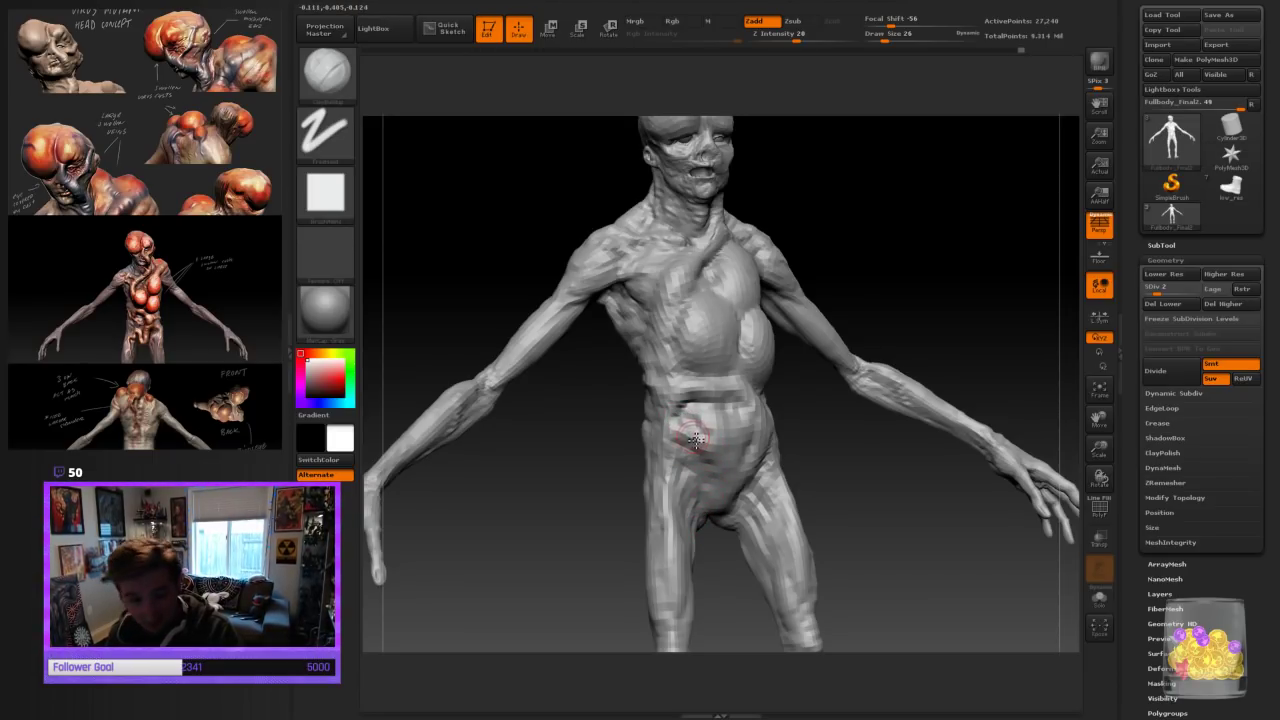
{"action": "key", "text": "bracketleft"}
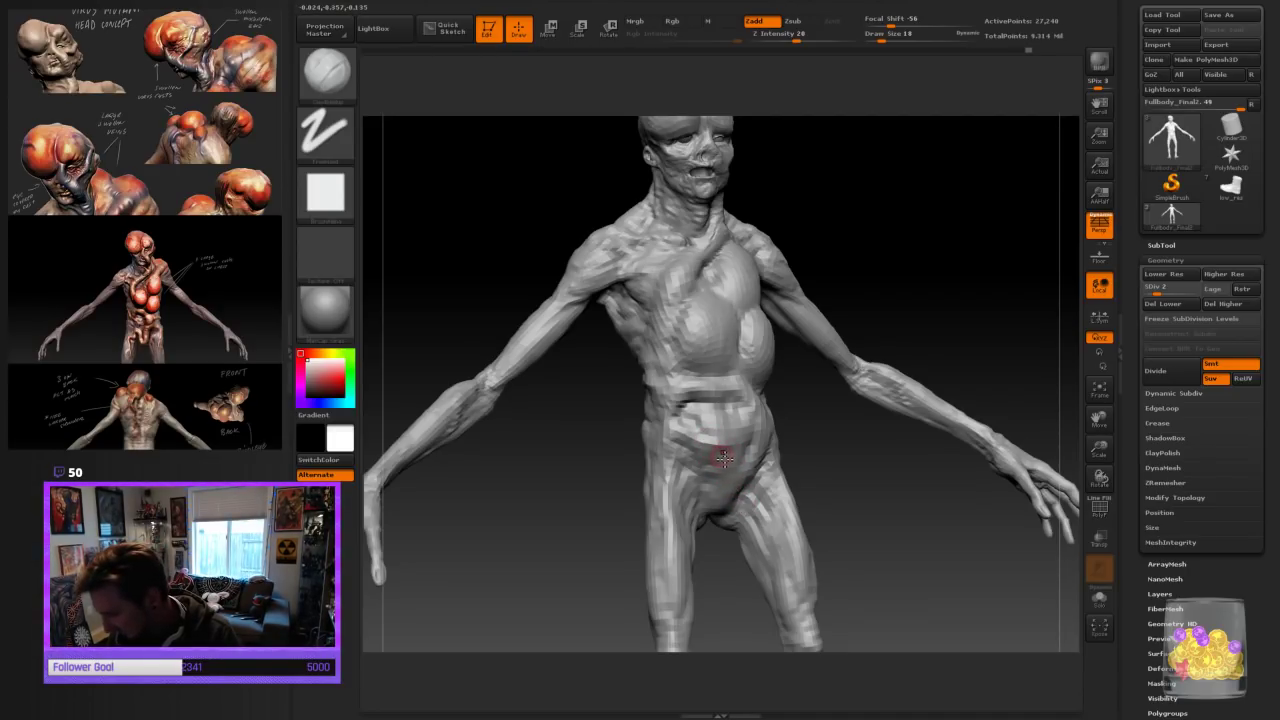
{"action": "mouse_move", "coordinate": [882, 474]}
{"action": "left_mouse_down"}
{"action": "mouse_move", "coordinate": [832, 470]}
{"action": "mouse_move", "coordinate": [822, 443]}
{"action": "mouse_move", "coordinate": [855, 565]}
{"action": "mouse_move", "coordinate": [891, 556]}
{"action": "mouse_move", "coordinate": [842, 512]}
{"action": "left_mouse_up"}
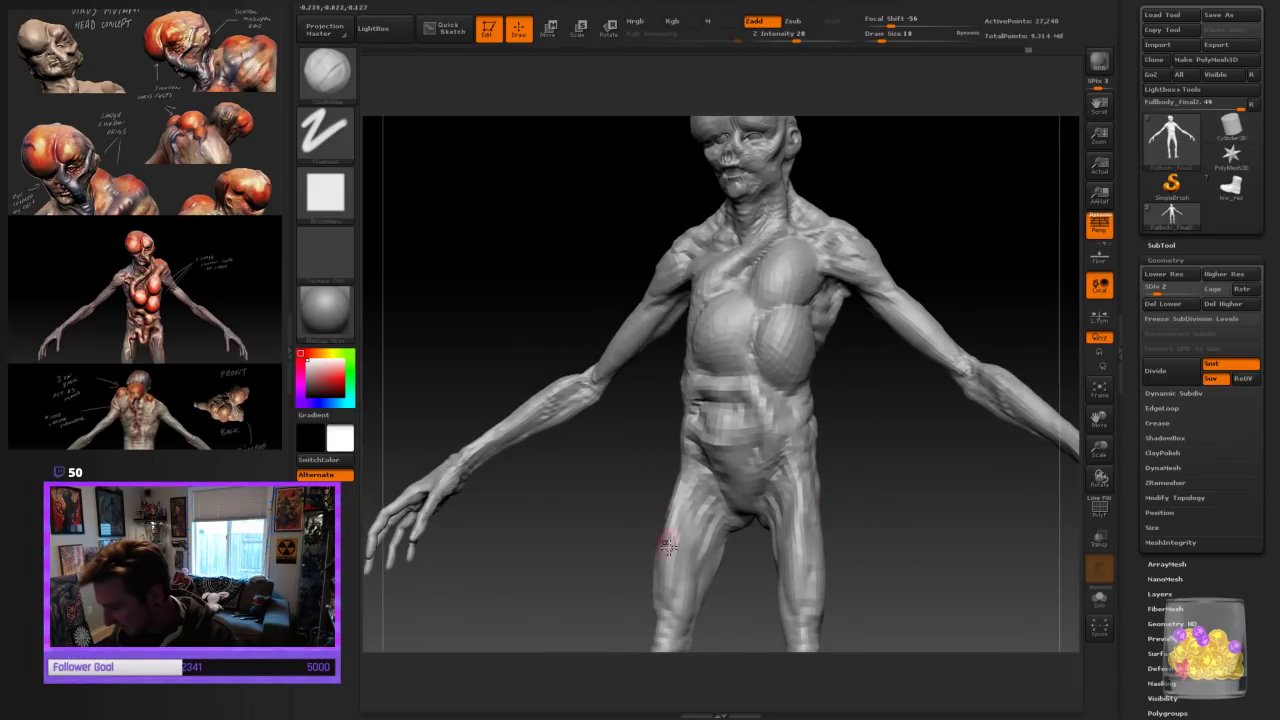
{"action": "left_click_drag", "start_coordinate": [904, 554], "coordinate": [843, 404]}
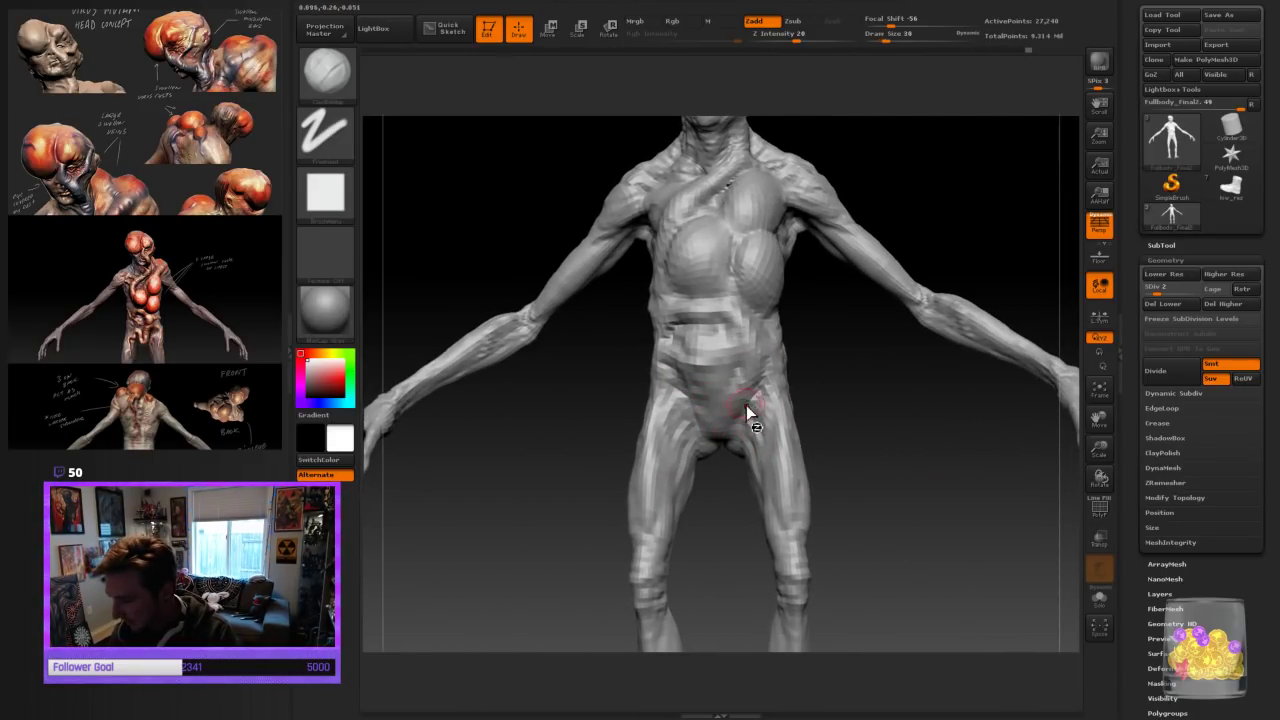
{"action": "mouse_move", "coordinate": [757, 372]}
{"action": "left_mouse_down"}
{"action": "mouse_move", "coordinate": [757, 341]}
{"action": "mouse_move", "coordinate": [754, 407]}
{"action": "left_mouse_up"}
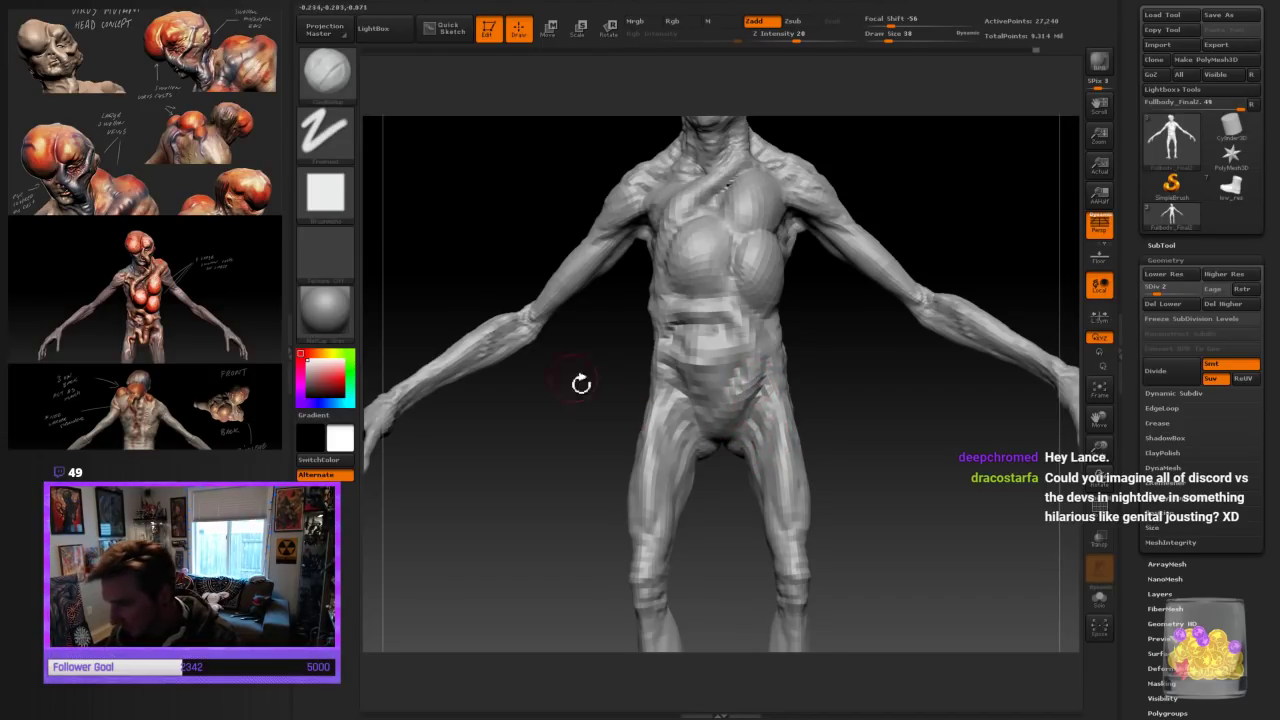
Pull the crotch downward into a hanging bulge with a Move brush, adjusting its shape from front and three-quarter views
{"action": "left_click", "coordinate": [325, 72]}
{"action": "left_click", "coordinate": [576, 84]}
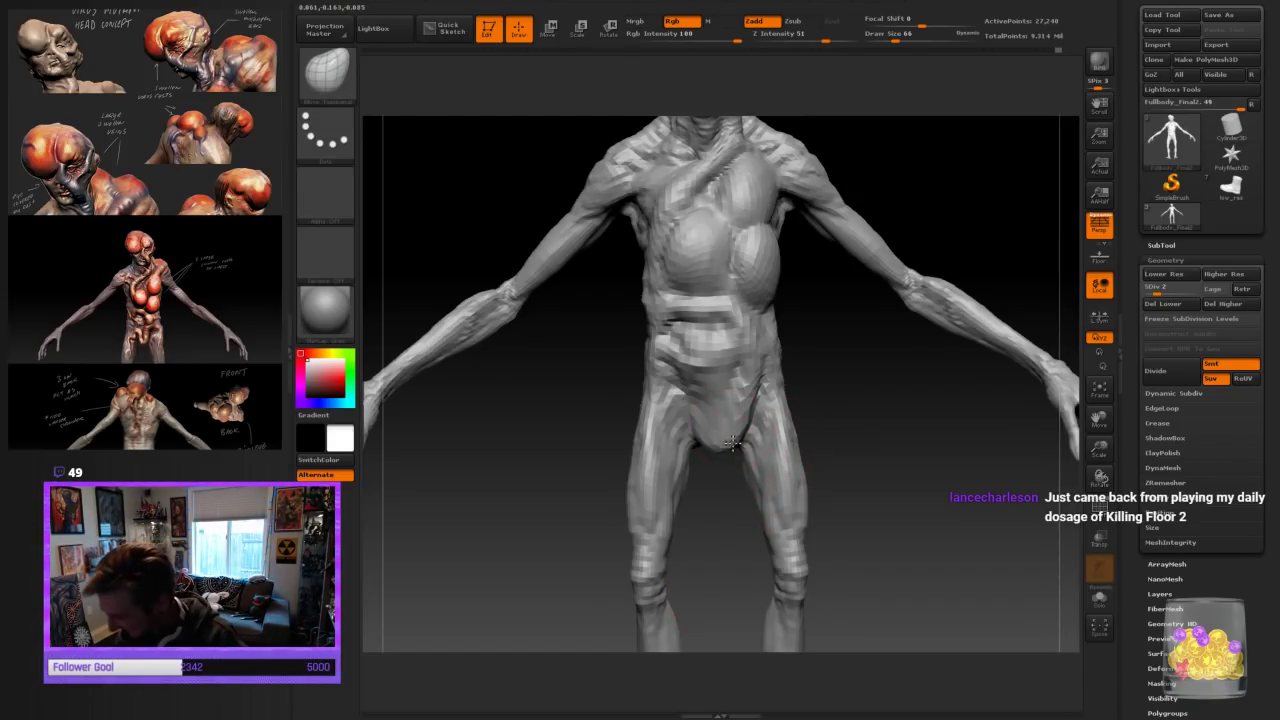
{"action": "left_click_drag", "start_coordinate": [856, 402], "coordinate": [772, 412]}
{"action": "mouse_move", "coordinate": [668, 508]}
{"action": "left_mouse_down"}
{"action": "mouse_move", "coordinate": [682, 530]}
{"action": "mouse_move", "coordinate": [692, 514]}
{"action": "left_mouse_up"}
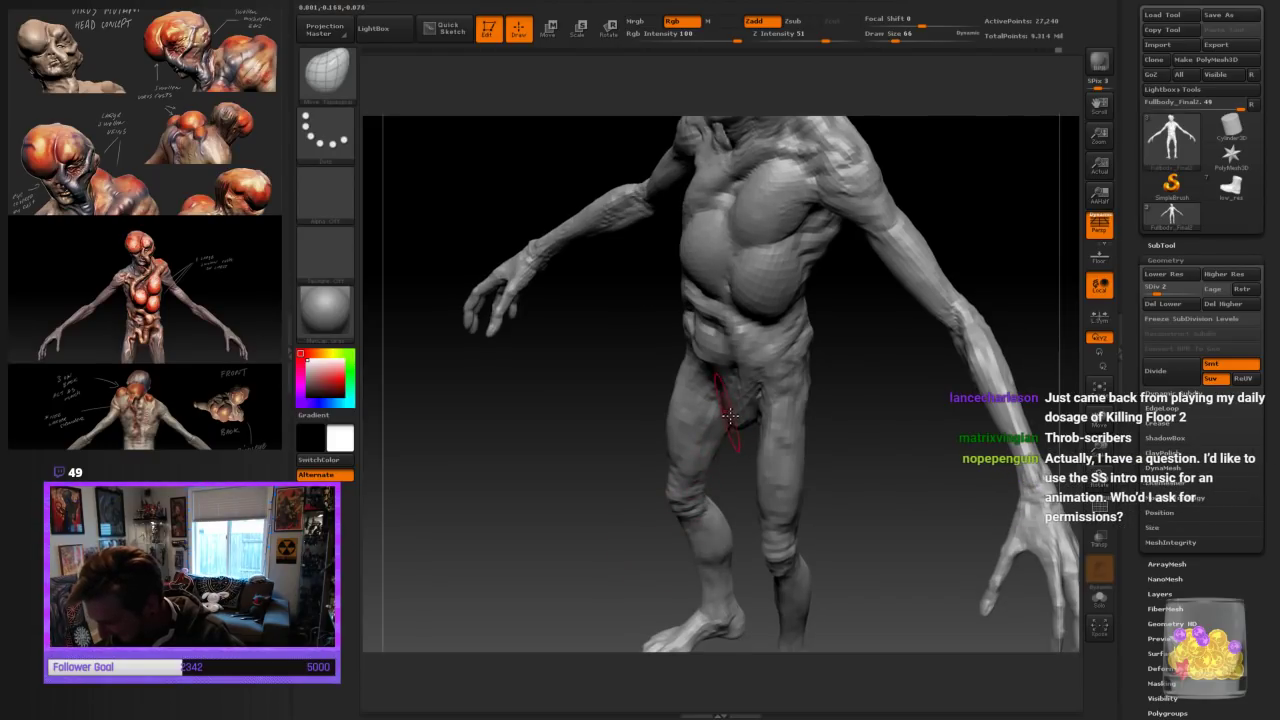
{"action": "mouse_move", "coordinate": [890, 470]}
{"action": "left_mouse_down"}
{"action": "mouse_move", "coordinate": [835, 449]}
{"action": "mouse_move", "coordinate": [922, 424]}
{"action": "mouse_move", "coordinate": [866, 484]}
{"action": "mouse_move", "coordinate": [758, 397]}
{"action": "left_mouse_up"}
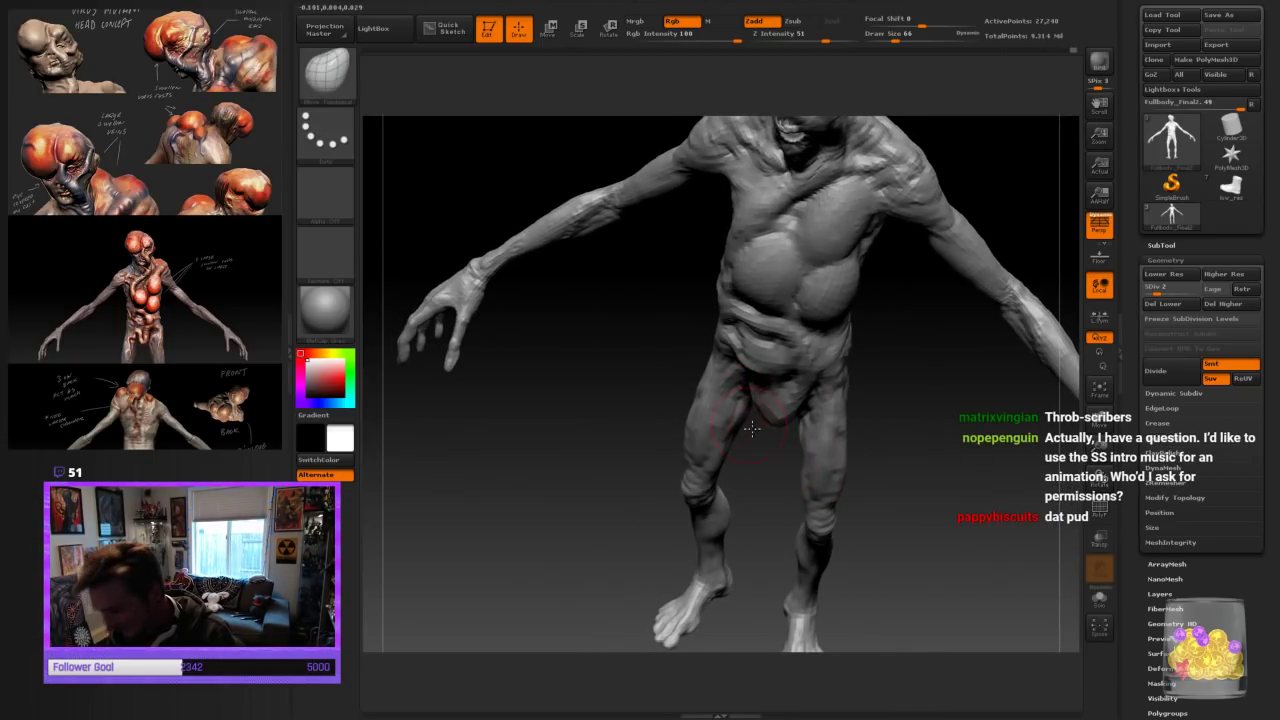
{"action": "left_click_drag", "start_coordinate": [886, 497], "coordinate": [866, 349]}
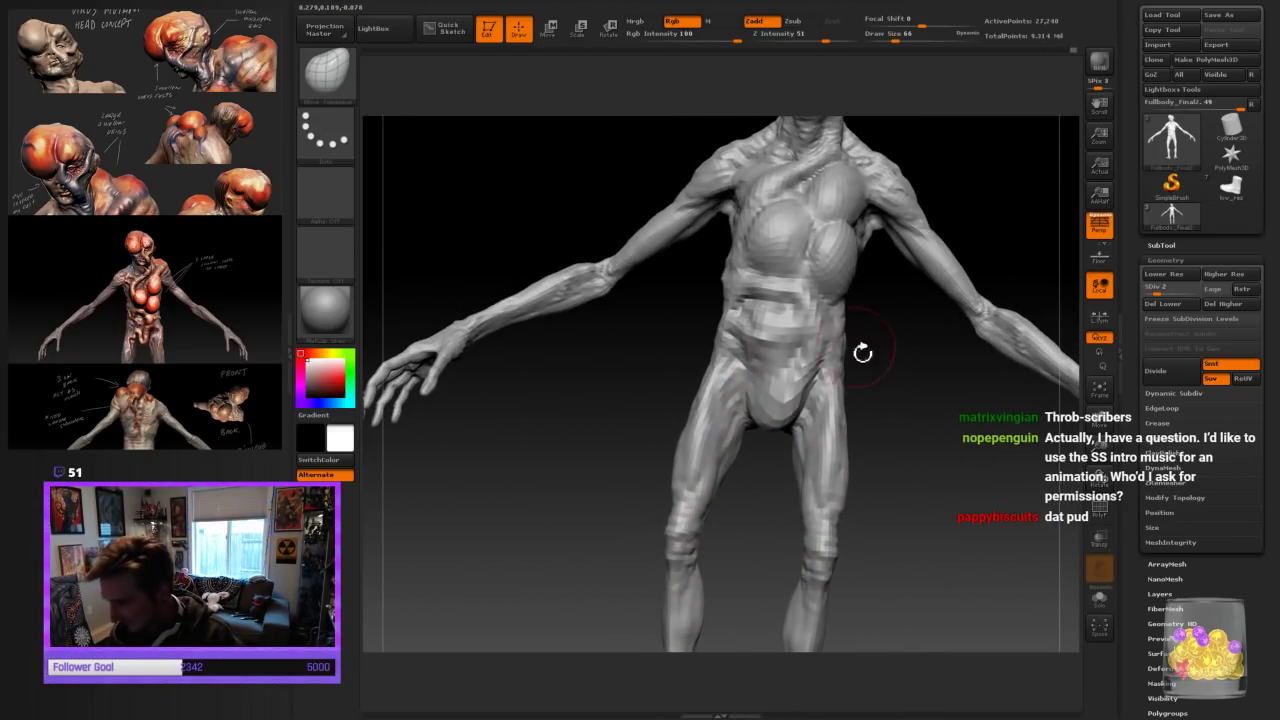
Switch back to ClayBuildup and define the edges of the hanging groin bulge where it meets the inner thighs
{"action": "left_click", "coordinate": [333, 75]}
{"action": "left_click", "coordinate": [477, 137]}
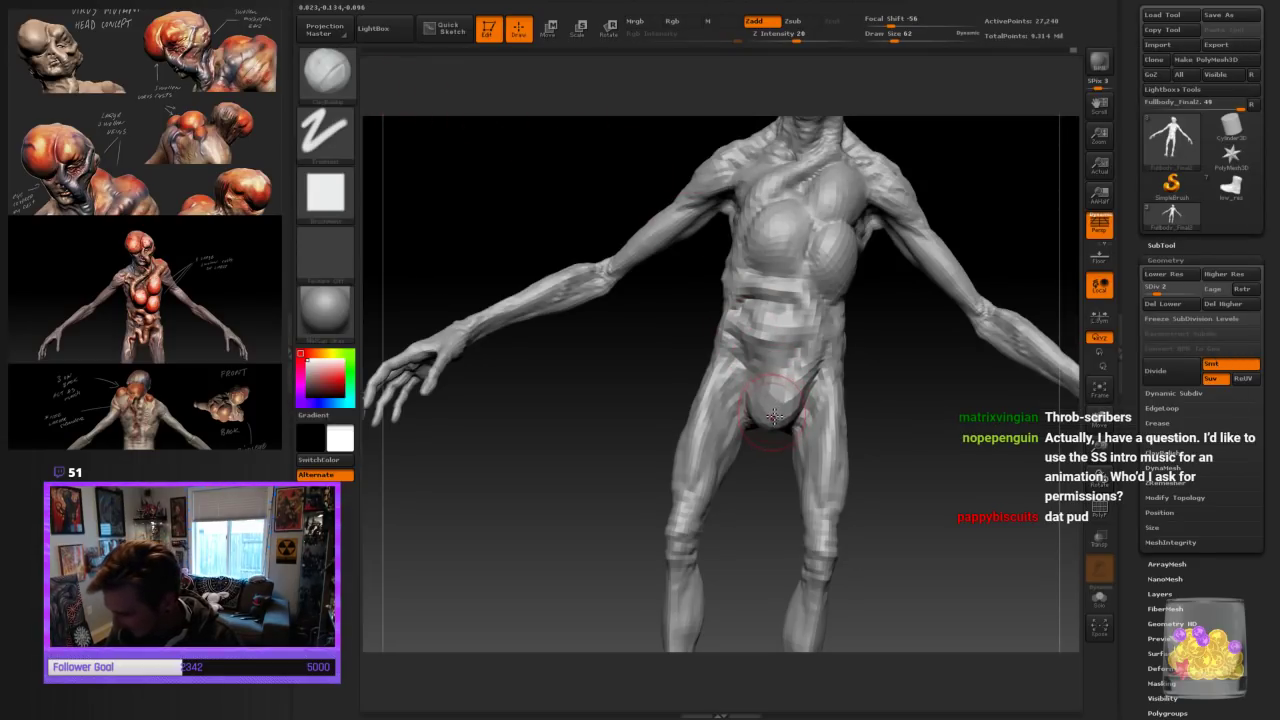
{"action": "key", "text": "bracketleft"}
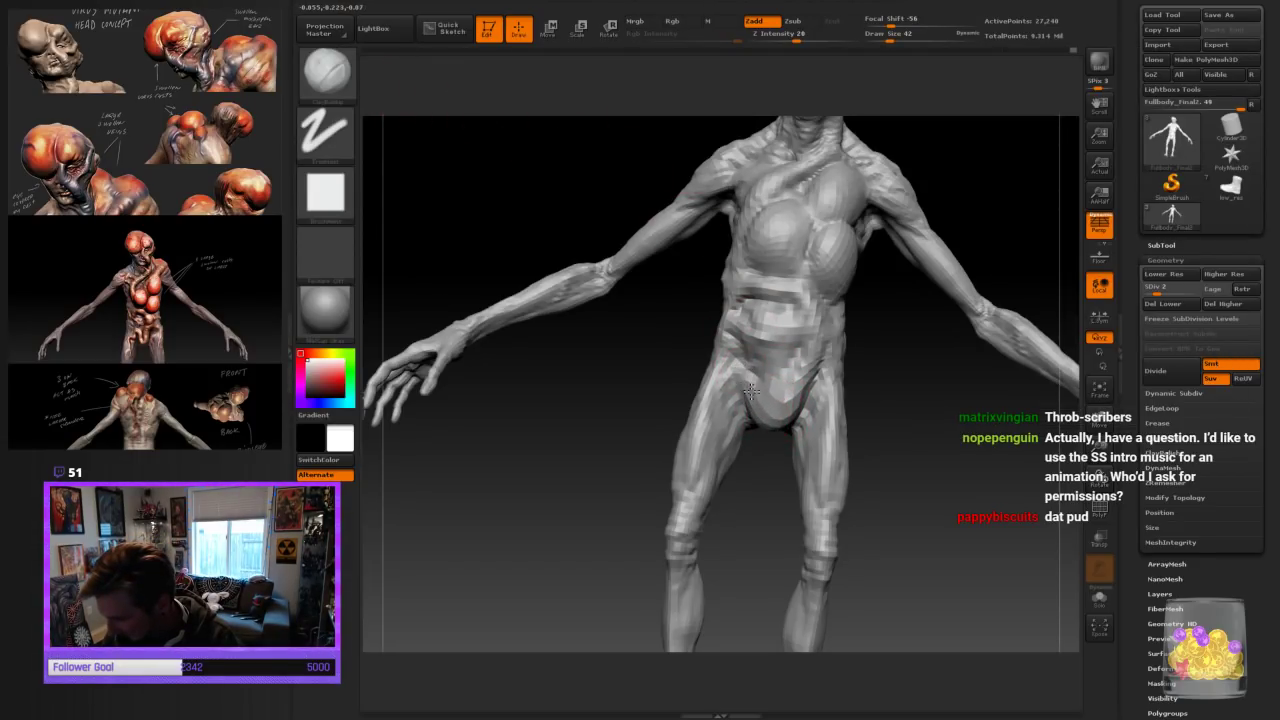
{"action": "key", "text": "bracketleft"}
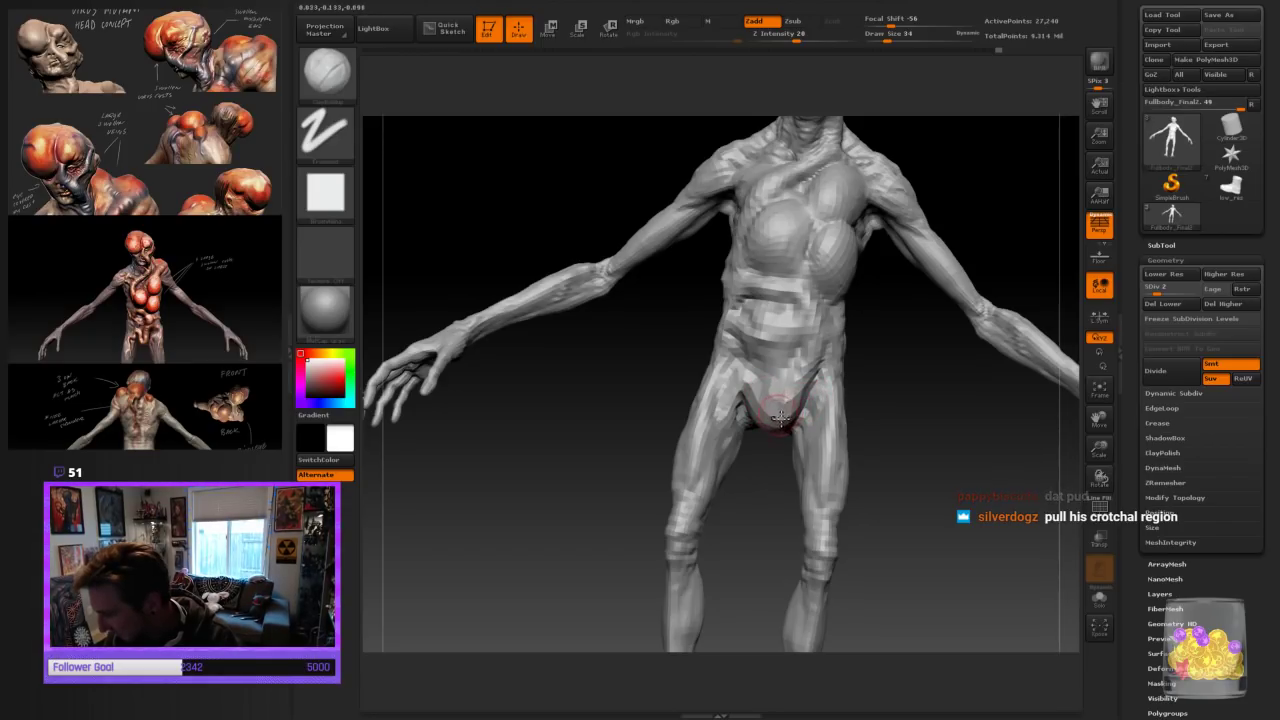
{"action": "mouse_move", "coordinate": [860, 394]}
{"action": "left_mouse_down"}
{"action": "mouse_move", "coordinate": [894, 391]}
{"action": "mouse_move", "coordinate": [900, 408]}
{"action": "mouse_move", "coordinate": [757, 413]}
{"action": "mouse_move", "coordinate": [738, 378]}
{"action": "left_mouse_up"}
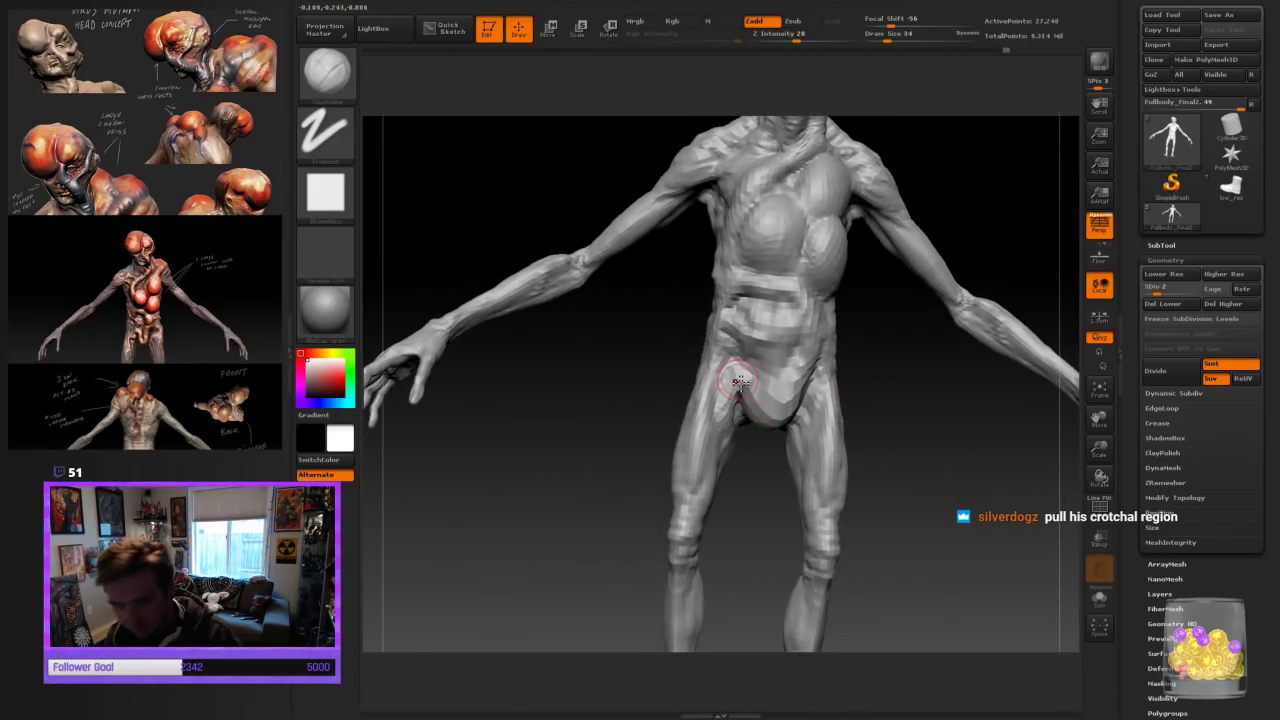
Sculpt raised strands of flesh over the character's right hip and upper thigh with a smaller ClayBuildup brush
{"action": "key", "text": "bracketleft"}
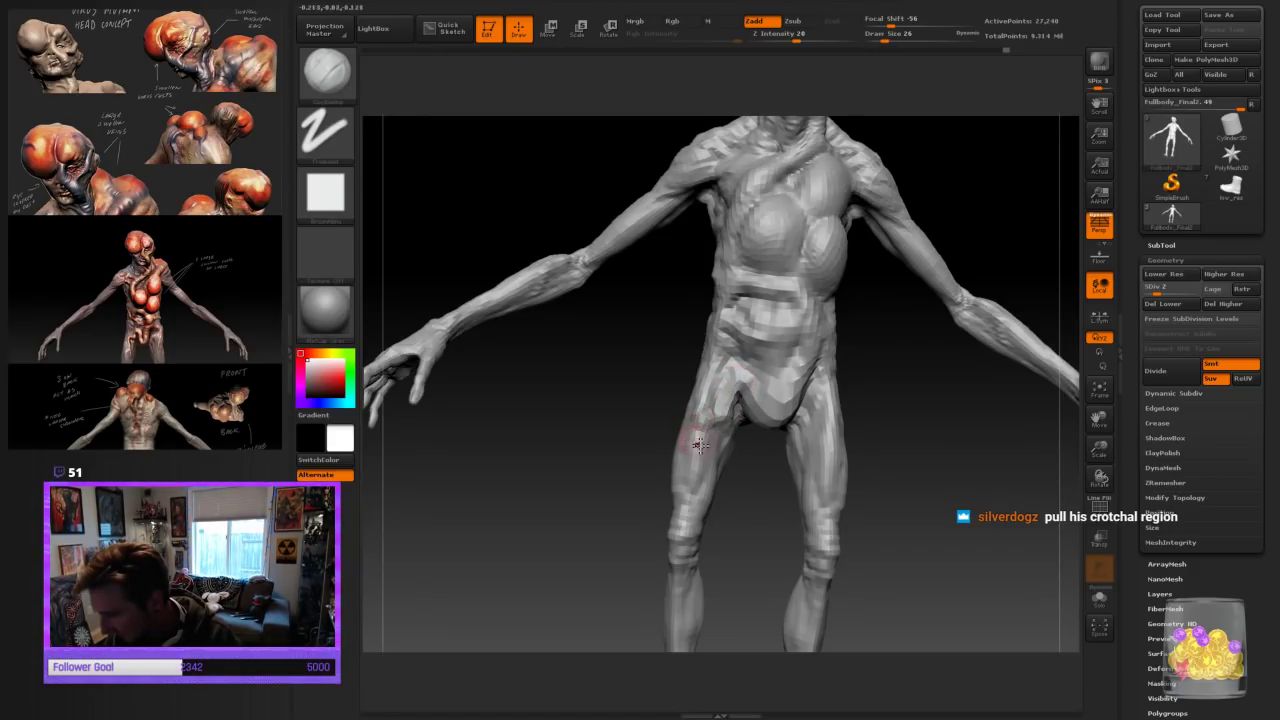
{"action": "mouse_move", "coordinate": [922, 421]}
{"action": "left_mouse_down"}
{"action": "mouse_move", "coordinate": [900, 417]}
{"action": "mouse_move", "coordinate": [914, 419]}
{"action": "left_mouse_up"}
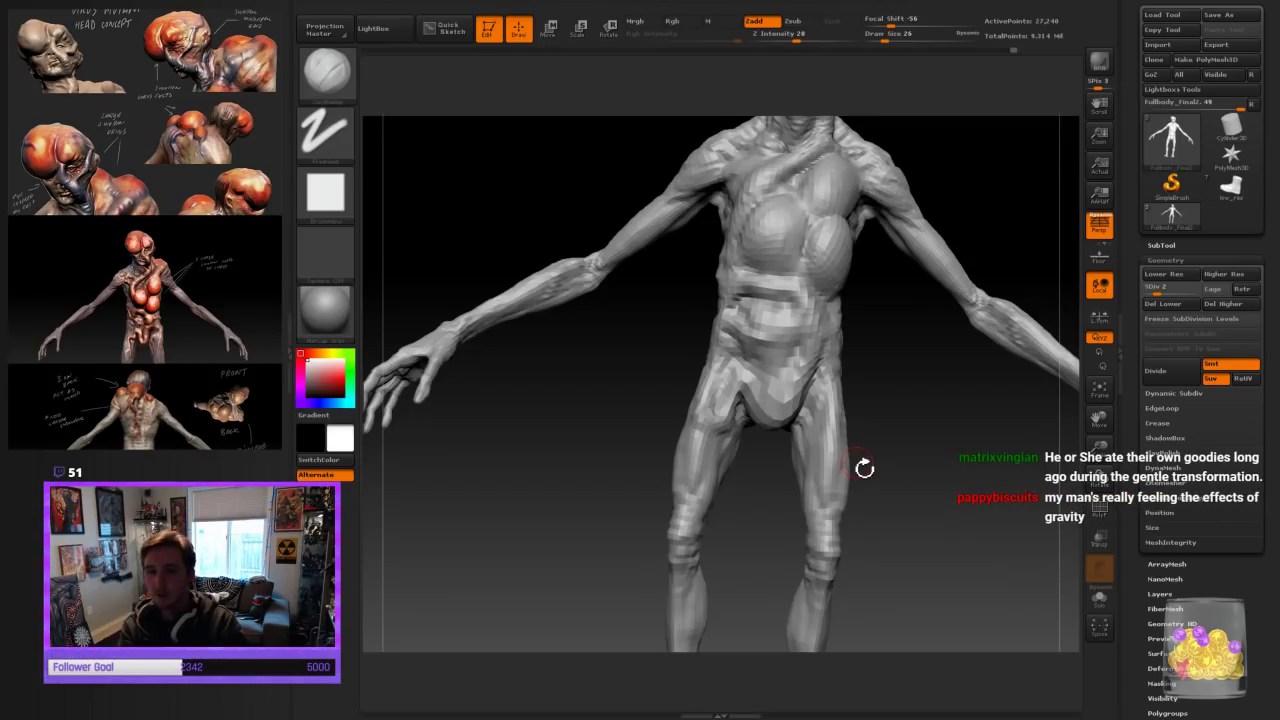
{"action": "left_click_drag", "start_coordinate": [864, 468], "coordinate": [726, 410]}
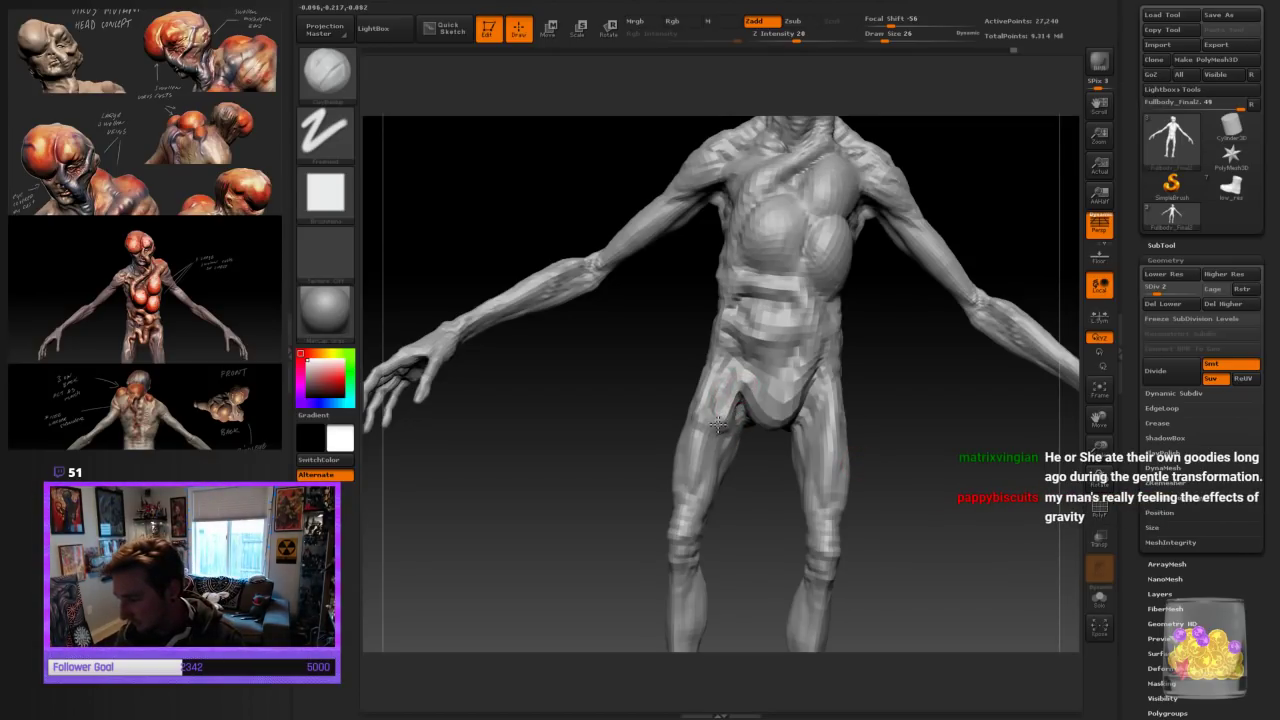
{"action": "left_click_drag", "start_coordinate": [874, 409], "coordinate": [706, 410]}
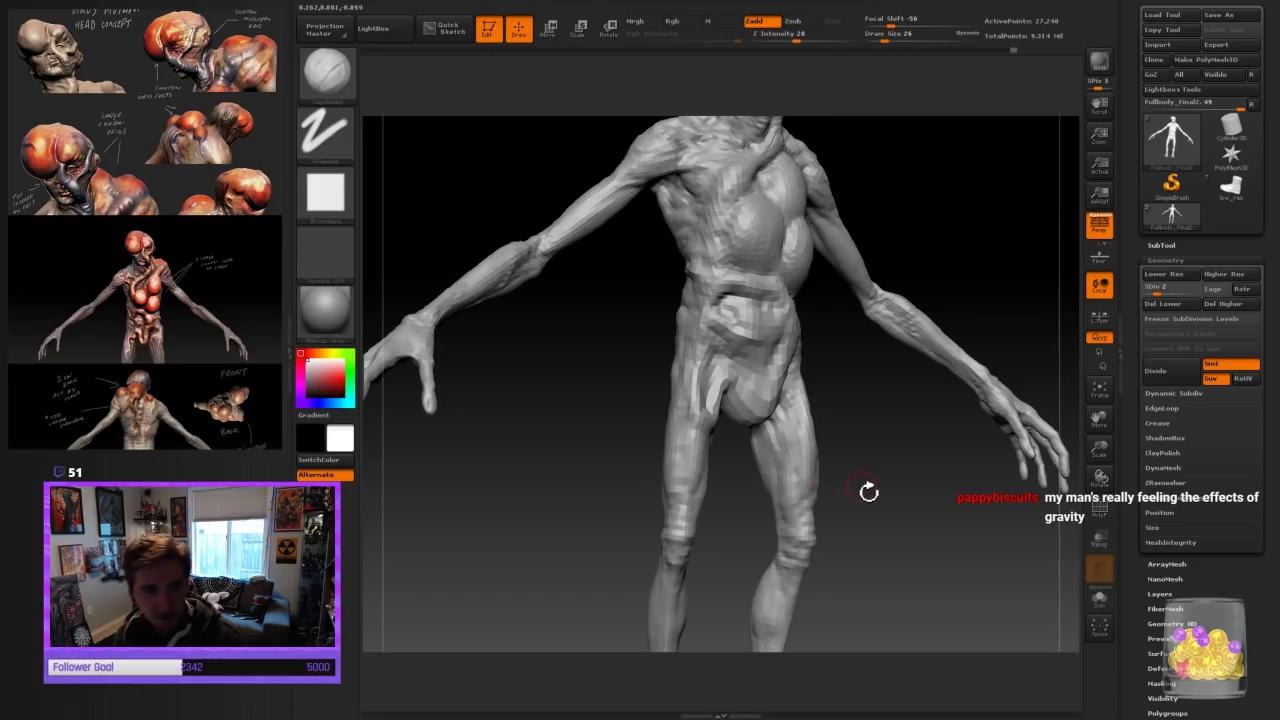
{"action": "mouse_move", "coordinate": [889, 463]}
{"action": "left_mouse_down"}
{"action": "mouse_move", "coordinate": [742, 416]}
{"action": "mouse_move", "coordinate": [895, 452]}
{"action": "left_mouse_up"}
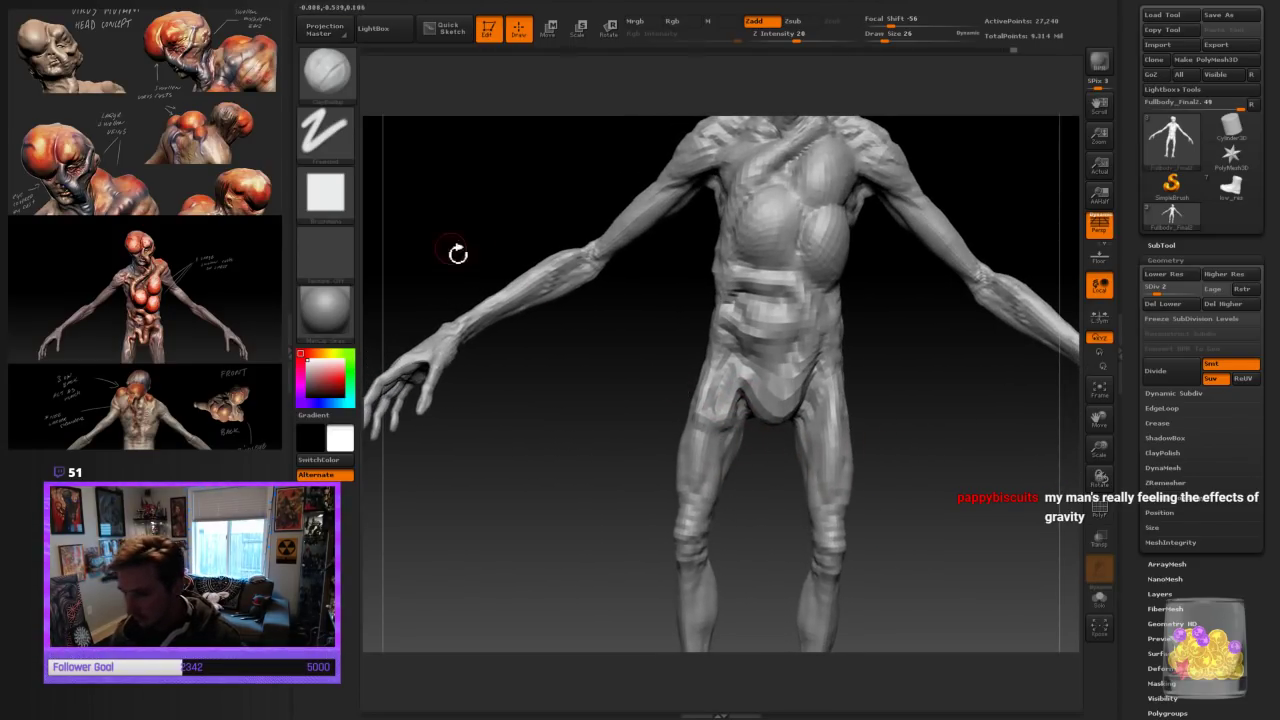
Reshape the flesh strand between the character's right hip and the groin bulge with the Move Topological brush at draw size 46
{"action": "key", "text": "b"}
{"action": "left_click", "coordinate": [580, 90]}
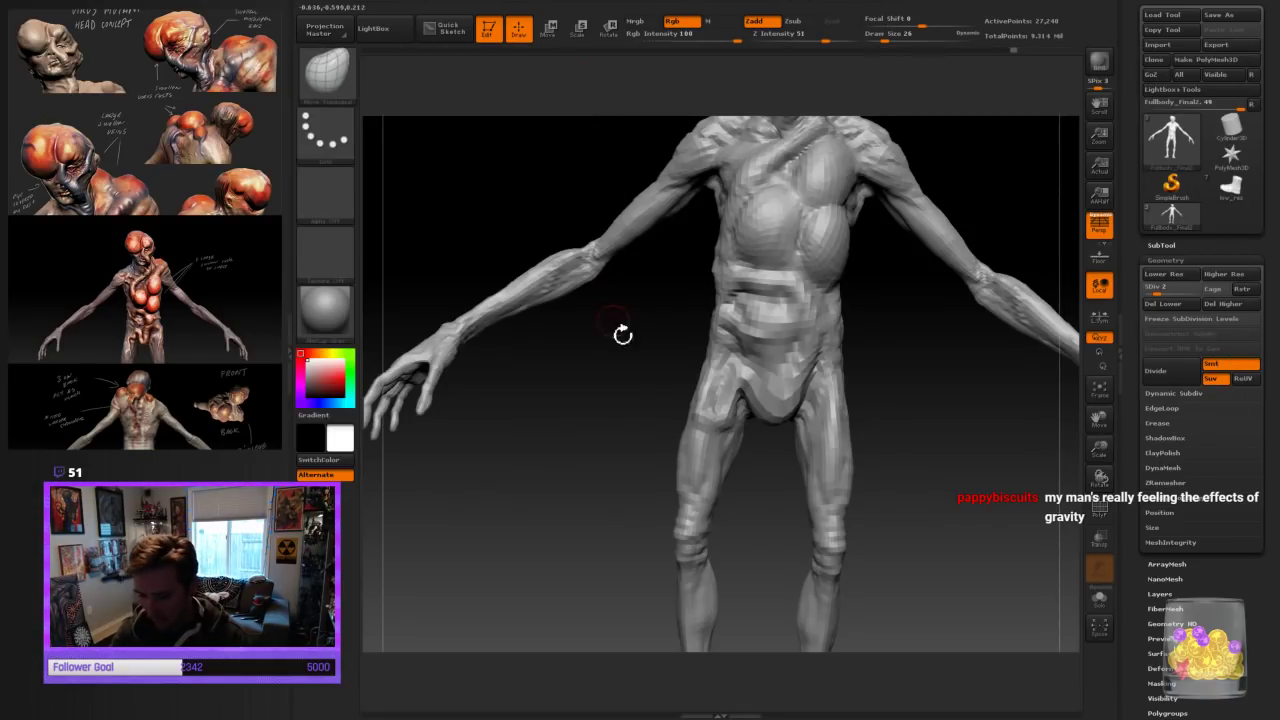
{"action": "mouse_move", "coordinate": [623, 334]}
{"action": "left_mouse_down"}
{"action": "mouse_move", "coordinate": [960, 466]}
{"action": "mouse_move", "coordinate": [745, 390]}
{"action": "left_mouse_up"}
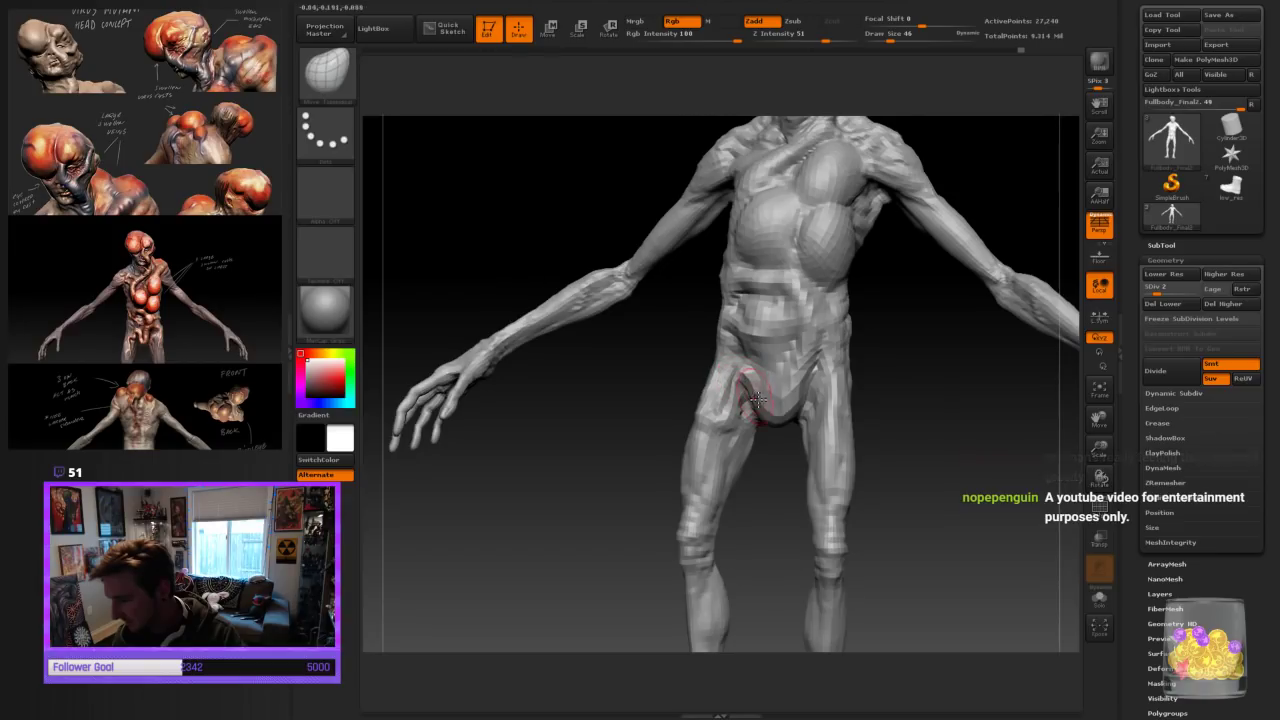
{"action": "right_click_drag", "start_coordinate": [745, 390], "coordinate": [806, 411]}
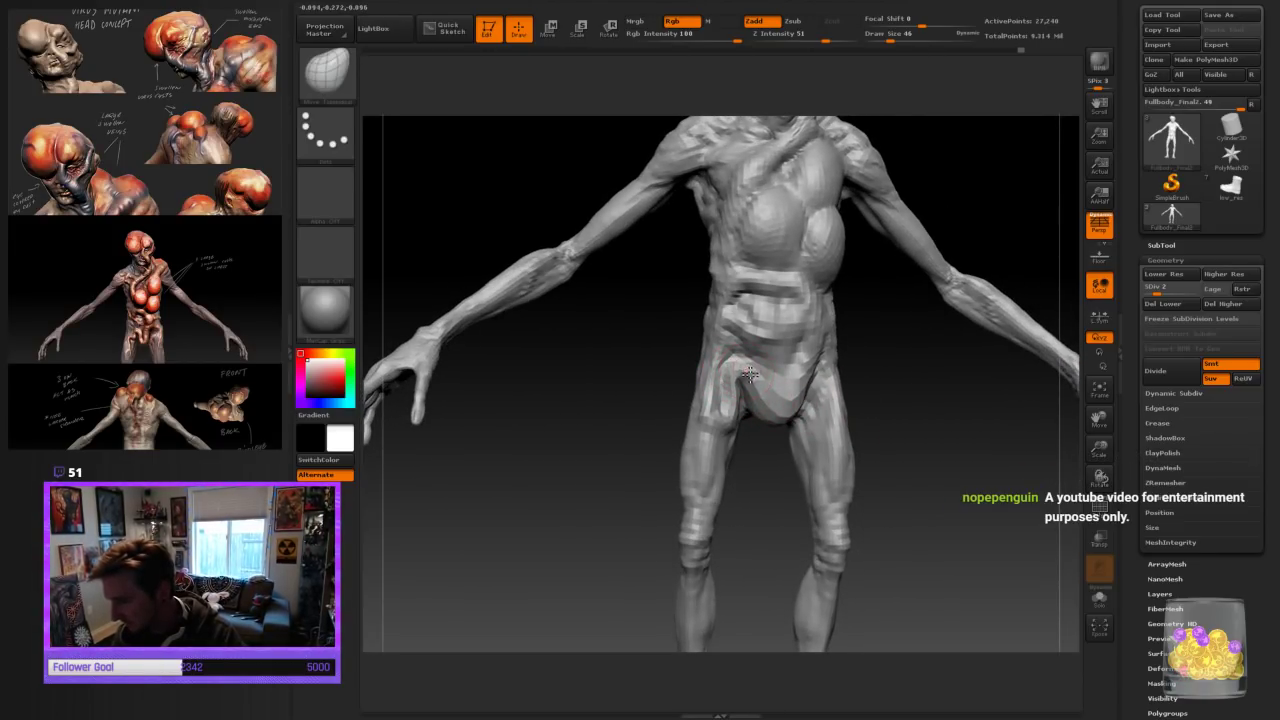
Switch back to ClayBuildup with a smaller brush and extend the flesh strands from the right hip down the upper thigh
{"action": "key", "text": "b"}
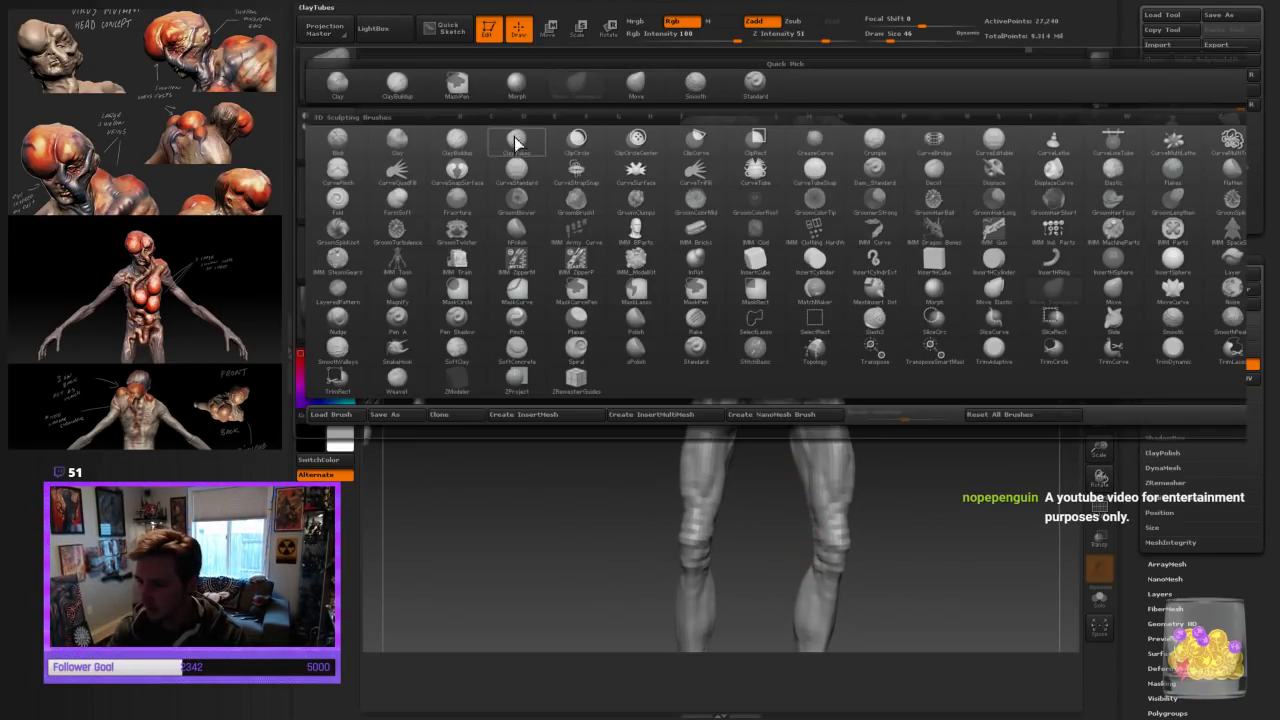
{"action": "left_click", "coordinate": [436, 89]}
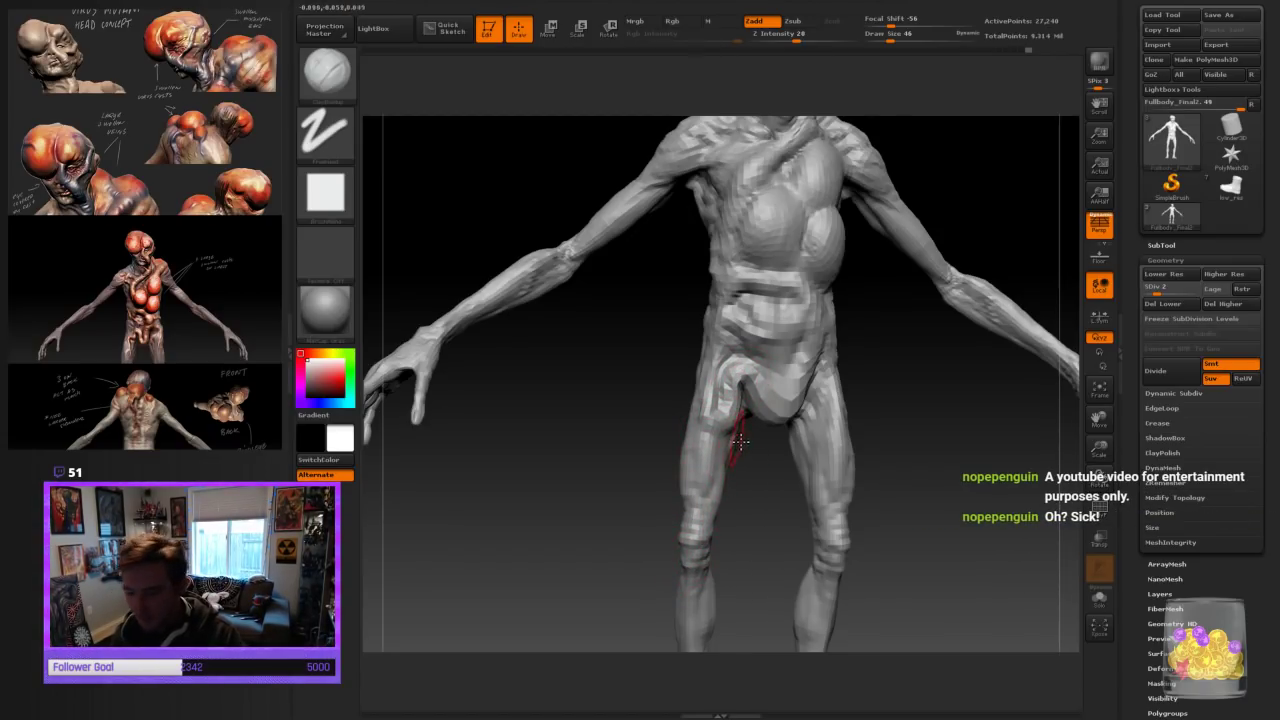
{"action": "key", "text": "["}
{"action": "left_click_drag", "start_coordinate": [706, 424], "coordinate": [730, 423]}
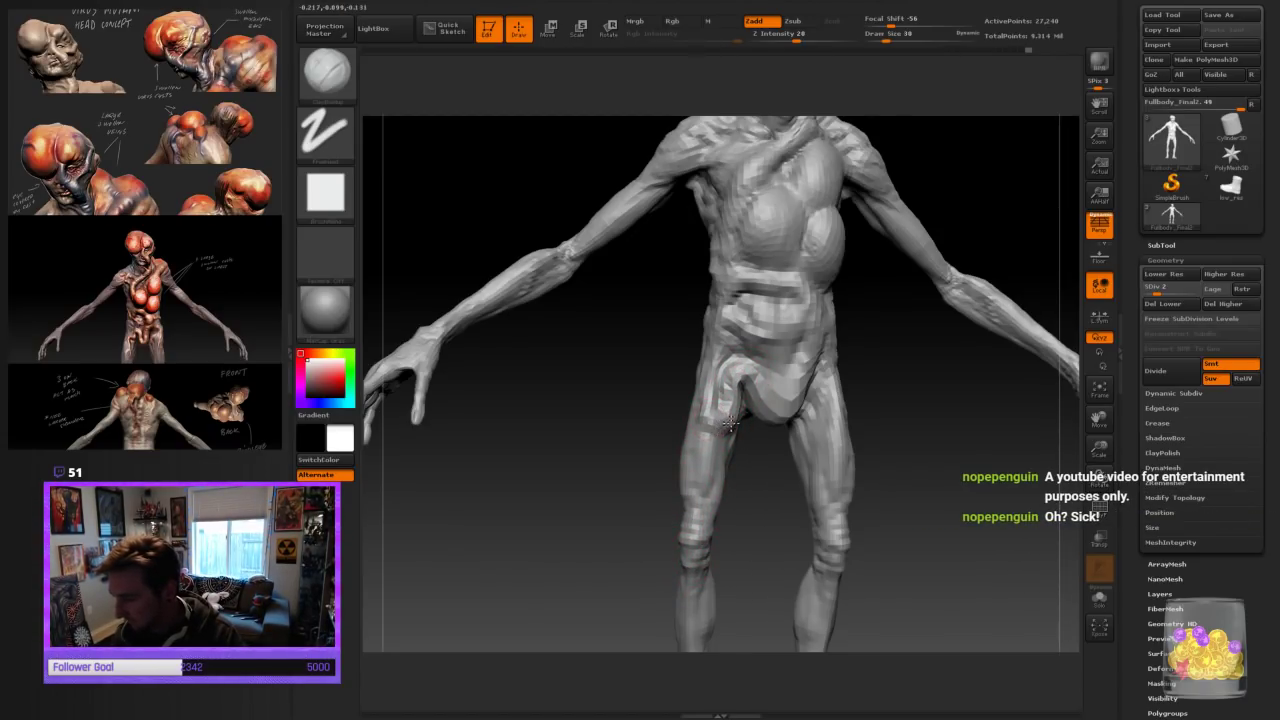
{"action": "right_click_drag", "start_coordinate": [742, 405], "coordinate": [794, 411]}
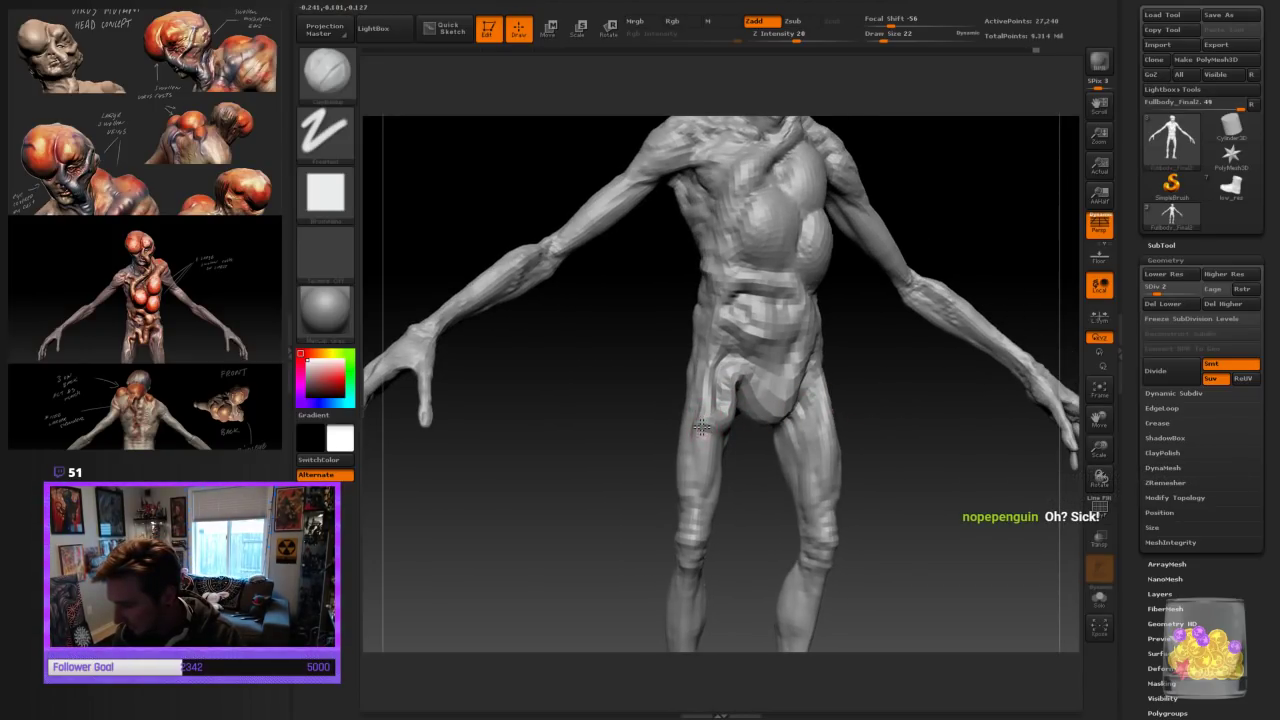
{"action": "left_click_drag", "start_coordinate": [702, 427], "coordinate": [702, 472]}
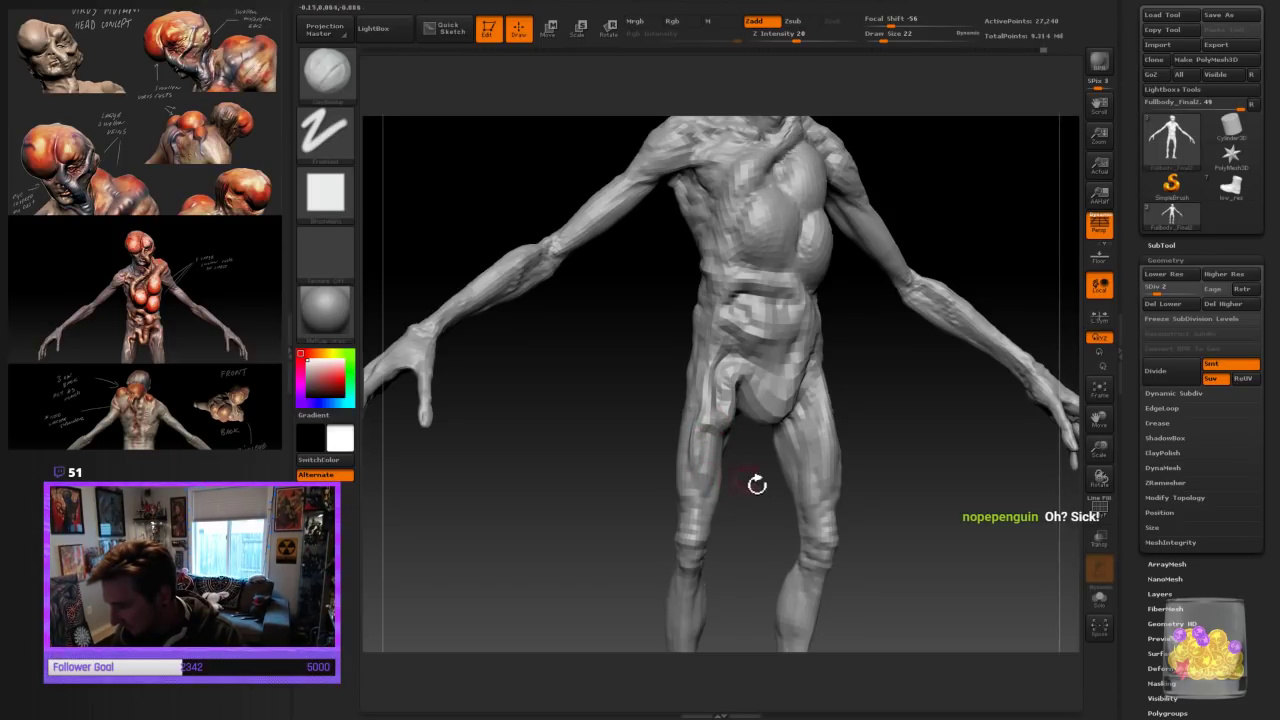
Sculpt thin fleshy ridges down the front of the character's right thigh to the knee, reducing the draw size to 14
{"action": "right_click_drag", "start_coordinate": [757, 483], "coordinate": [705, 462]}
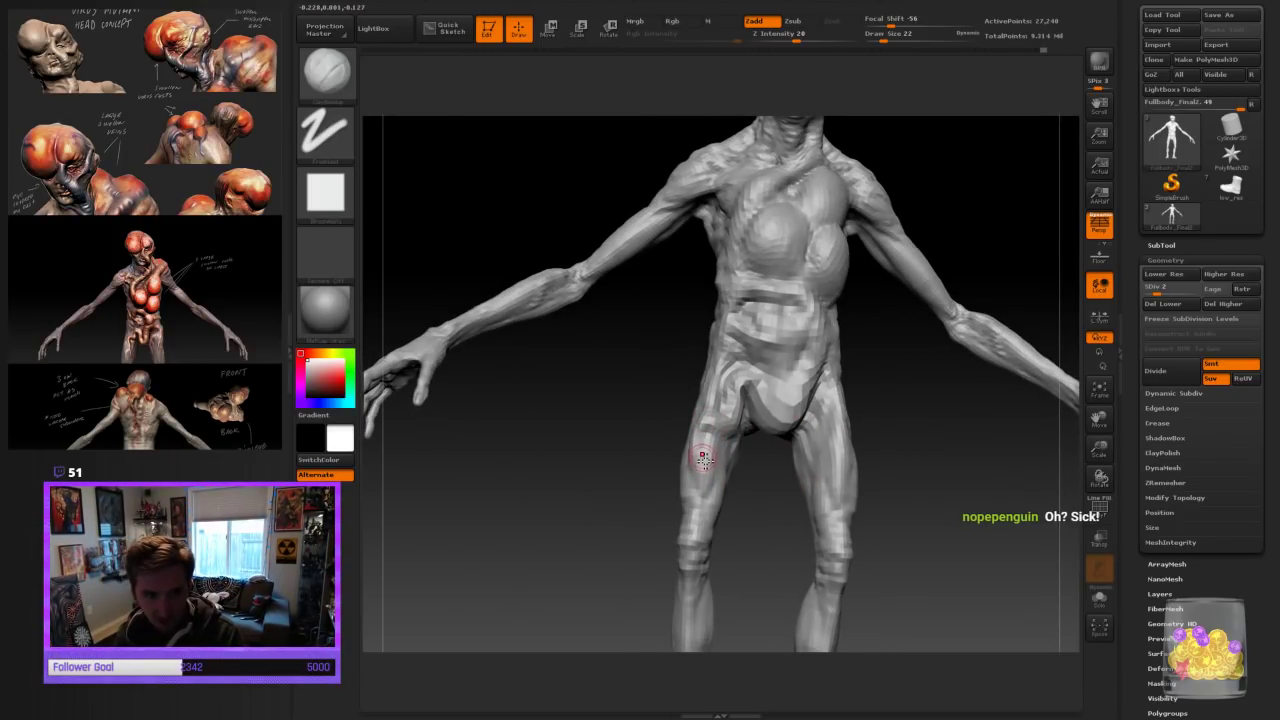
{"action": "left_click_drag", "start_coordinate": [703, 459], "coordinate": [704, 487]}
{"action": "left_click_drag", "start_coordinate": [692, 443], "coordinate": [703, 489]}
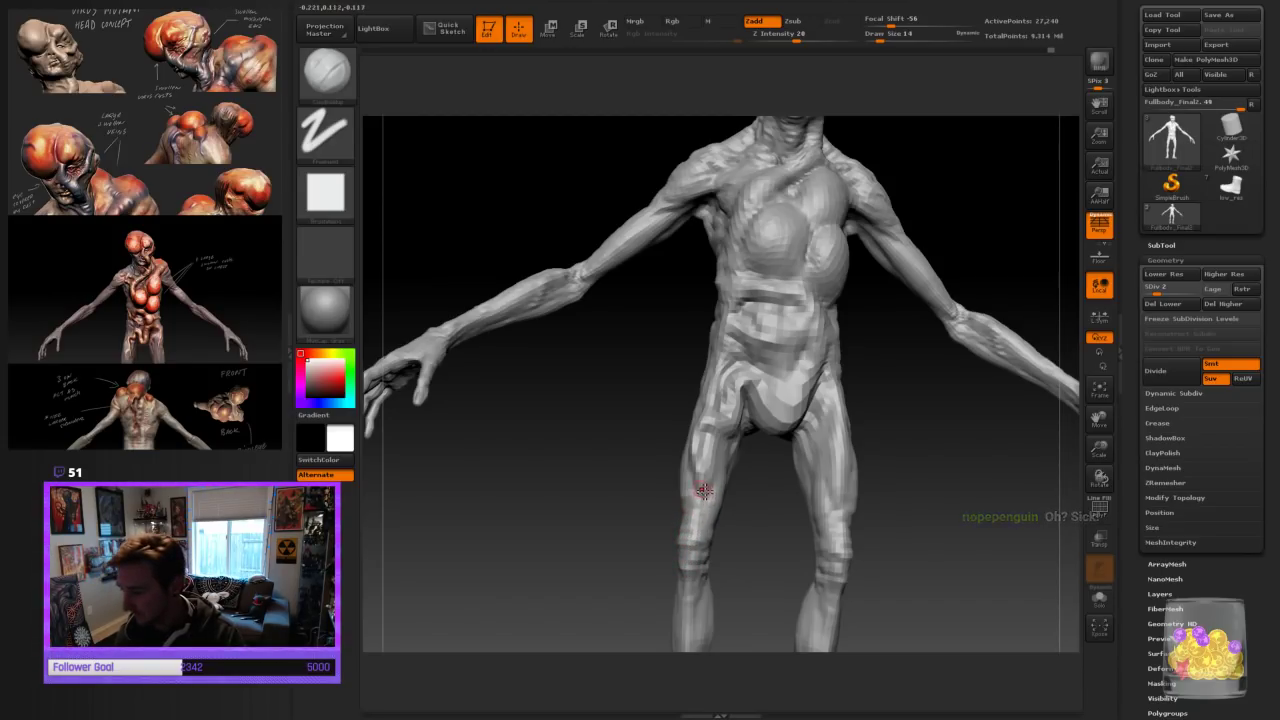
{"action": "key", "text": "bracketleft"}
{"action": "left_click_drag", "start_coordinate": [699, 502], "coordinate": [712, 528]}
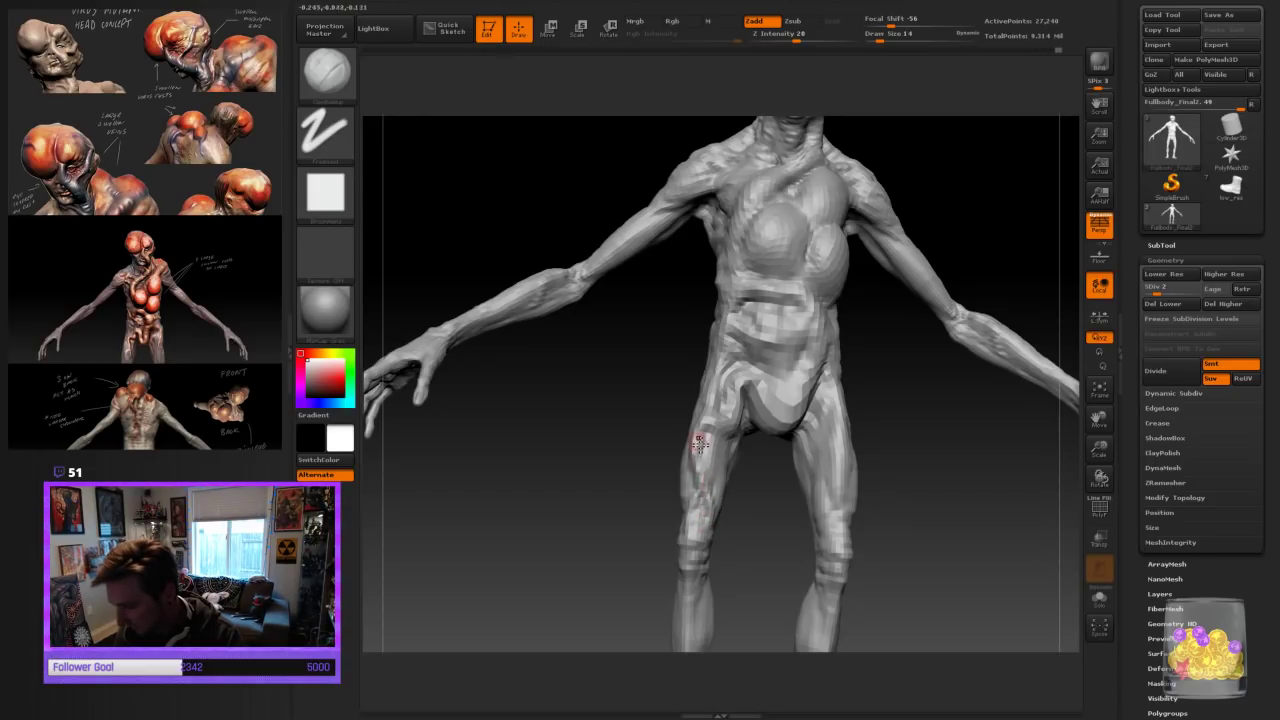
{"action": "key", "text": "bracketright"}
Build up muscle strands over the character's left hip and outer upper thigh using ClayBuildup at draw size 22
{"action": "mouse_move", "coordinate": [940, 440]}
{"action": "left_mouse_down"}
{"action": "mouse_move", "coordinate": [915, 454]}
{"action": "mouse_move", "coordinate": [903, 443]}
{"action": "mouse_move", "coordinate": [938, 575]}
{"action": "left_mouse_up"}
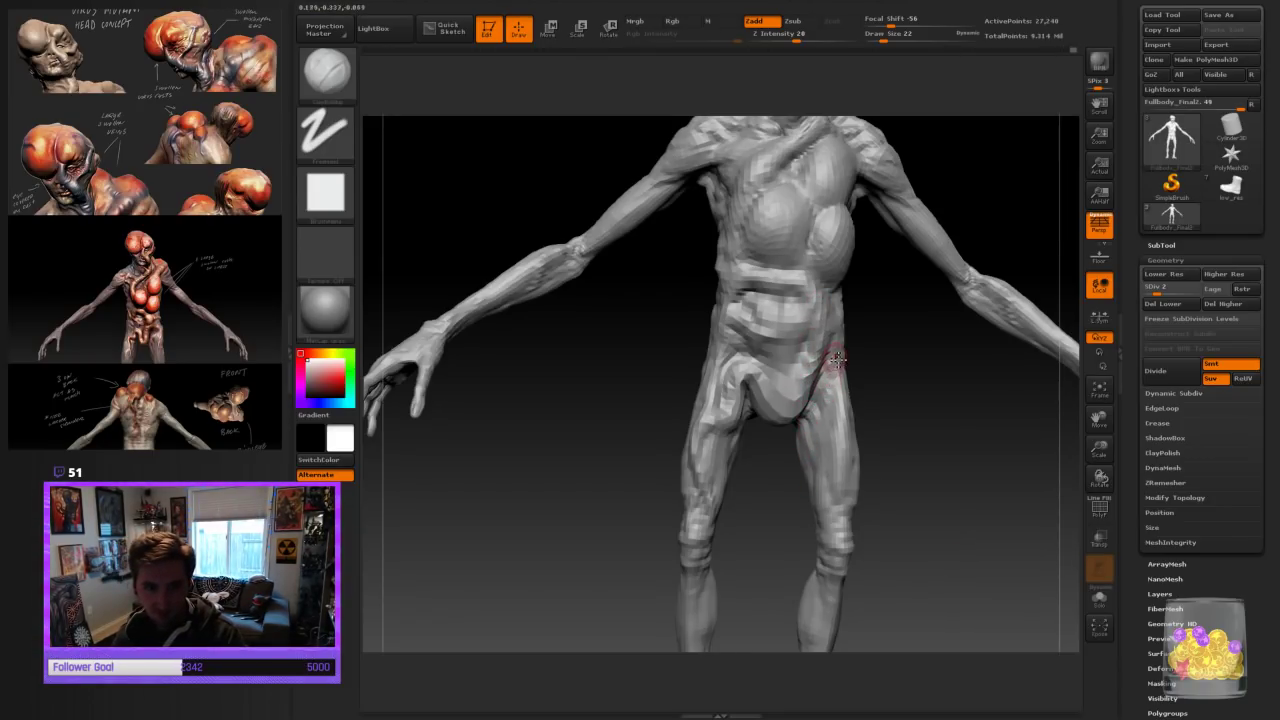
{"action": "left_click_drag", "start_coordinate": [944, 400], "coordinate": [904, 400]}
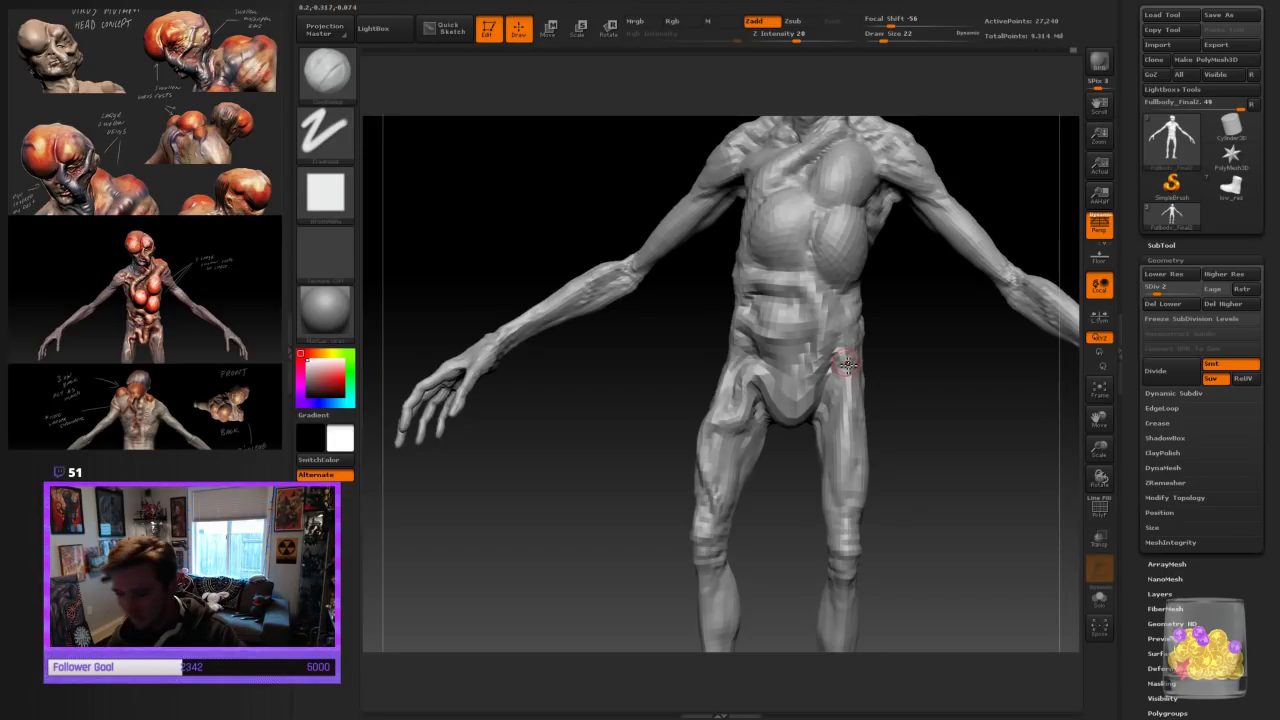
{"action": "left_click_drag", "start_coordinate": [905, 356], "coordinate": [885, 358]}
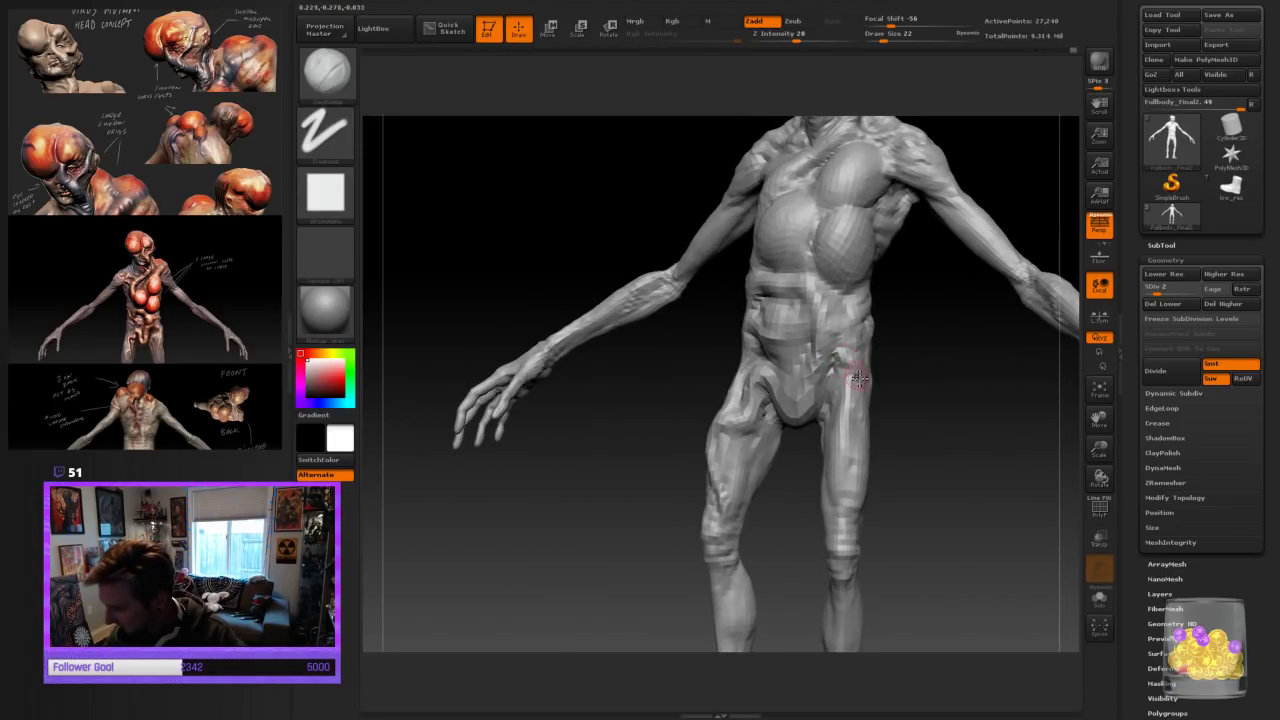
{"action": "left_click_drag", "start_coordinate": [943, 394], "coordinate": [899, 387]}
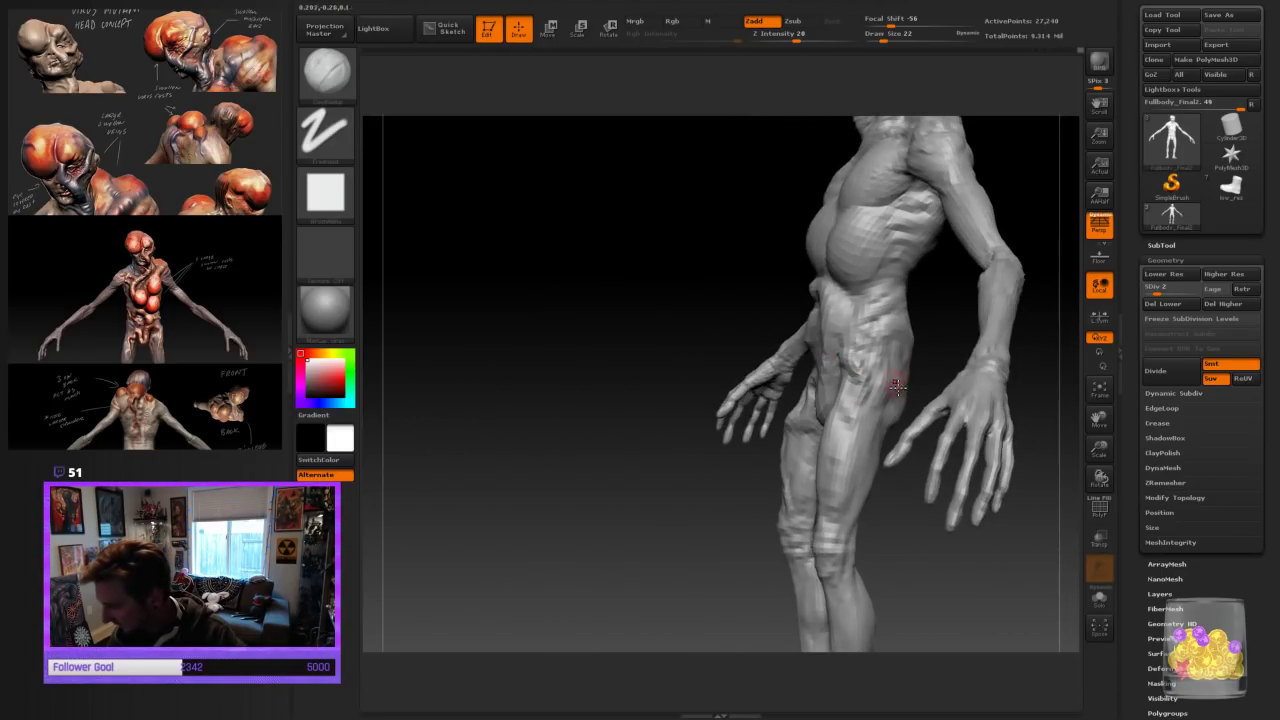
{"action": "left_click_drag", "start_coordinate": [925, 572], "coordinate": [899, 381]}
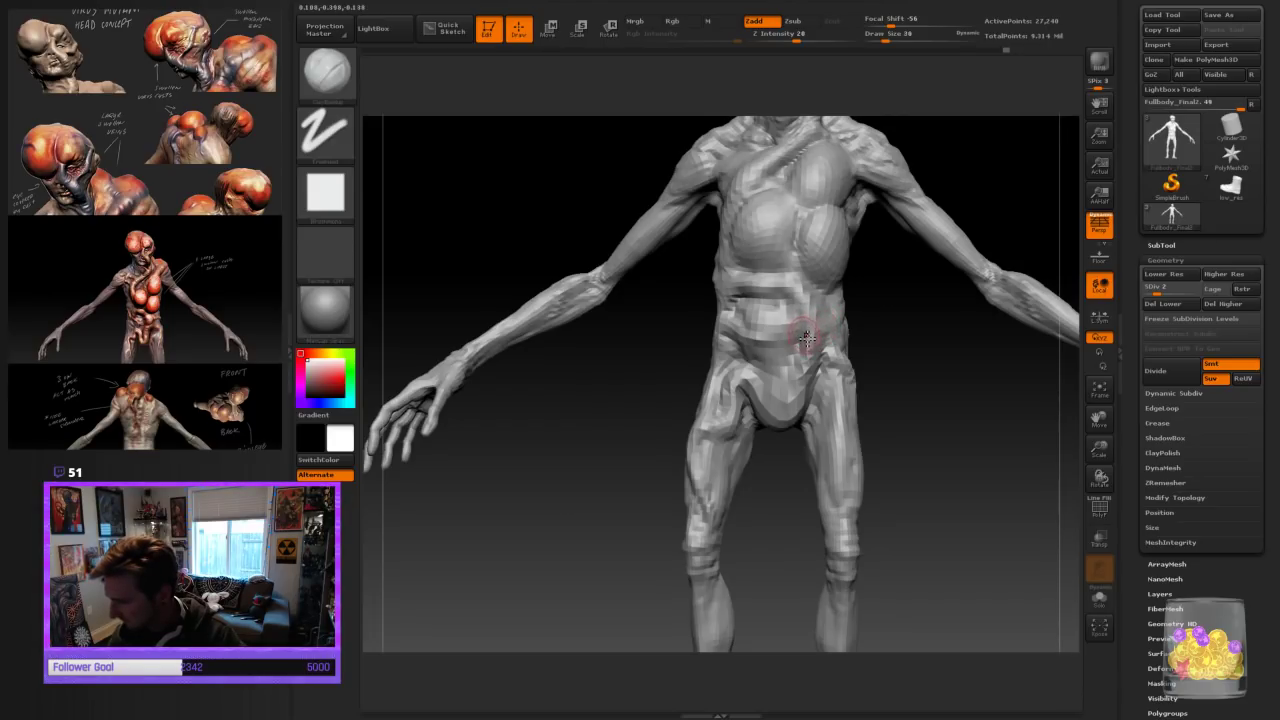
Build up clay where the base of the neck meets the character's left shoulder, working from front and three-quarter views
{"action": "left_click_drag", "start_coordinate": [790, 383], "coordinate": [1071, 386]}
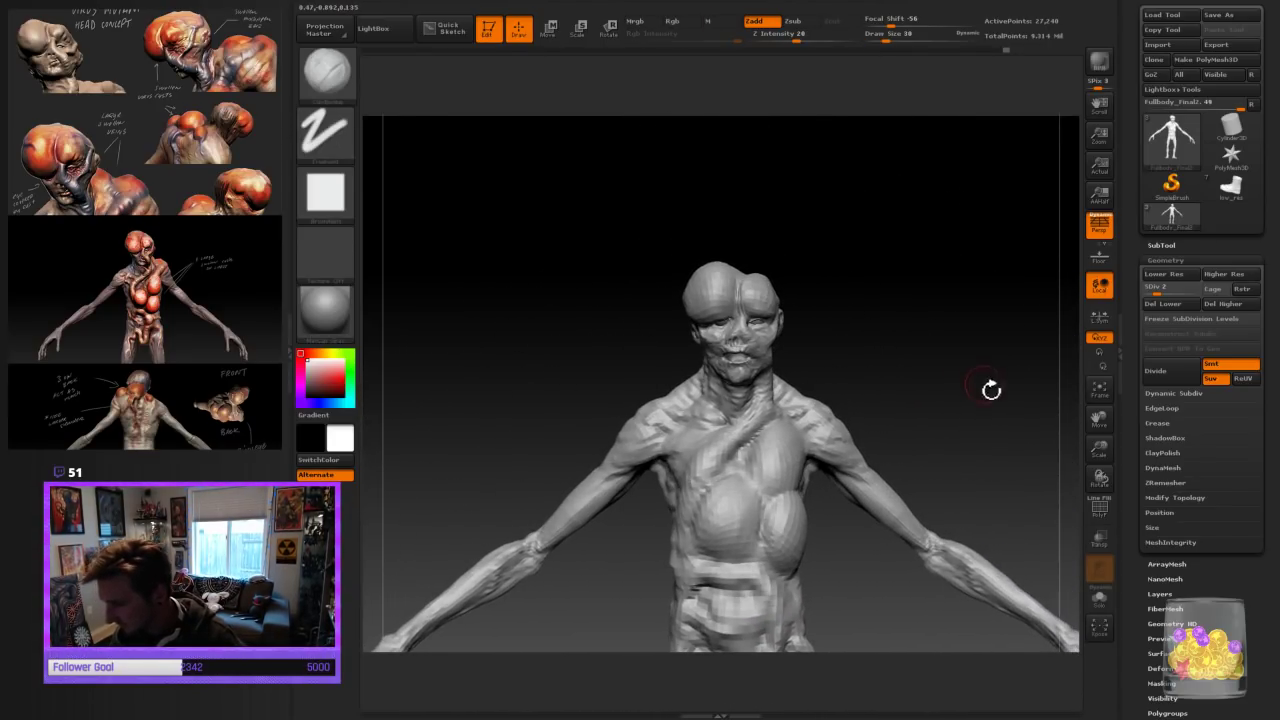
{"action": "left_click_drag", "start_coordinate": [1105, 462], "coordinate": [1103, 488]}
{"action": "left_click_drag", "start_coordinate": [968, 200], "coordinate": [971, 397], "text": "alt"}
{"action": "left_click_drag", "start_coordinate": [953, 287], "coordinate": [880, 487], "text": "alt"}
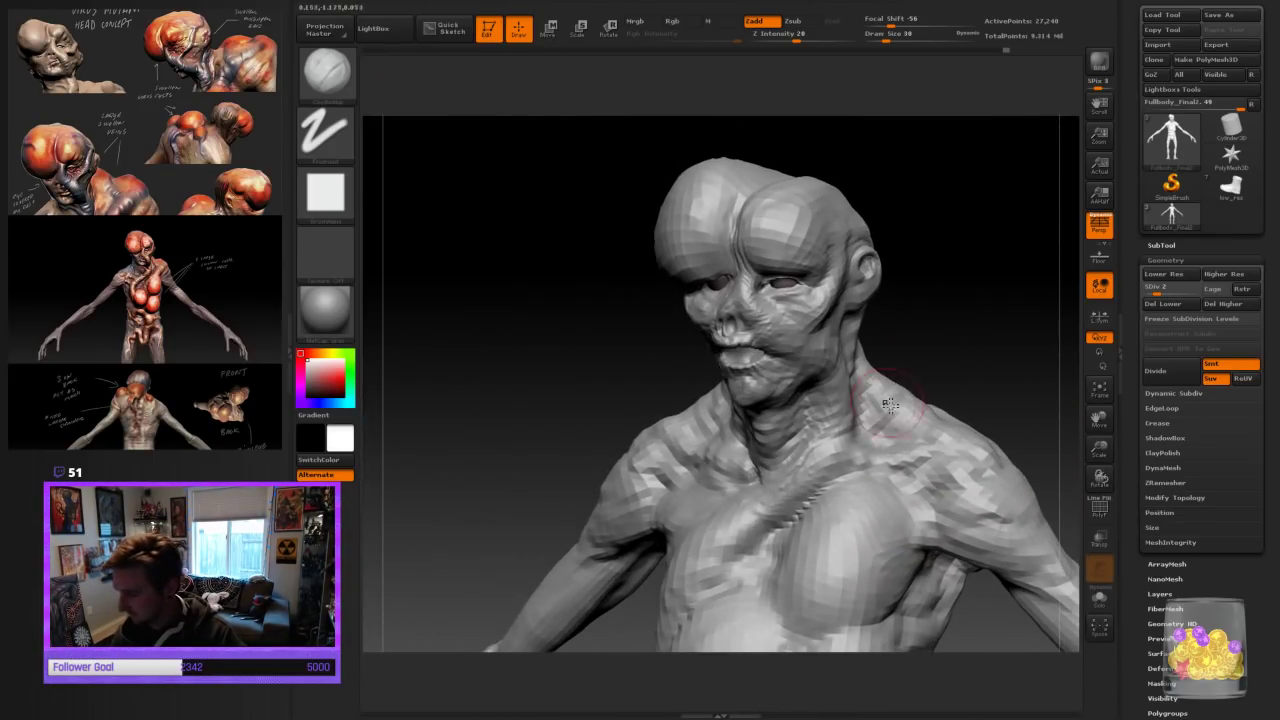
{"action": "left_click_drag", "start_coordinate": [948, 300], "coordinate": [951, 331]}
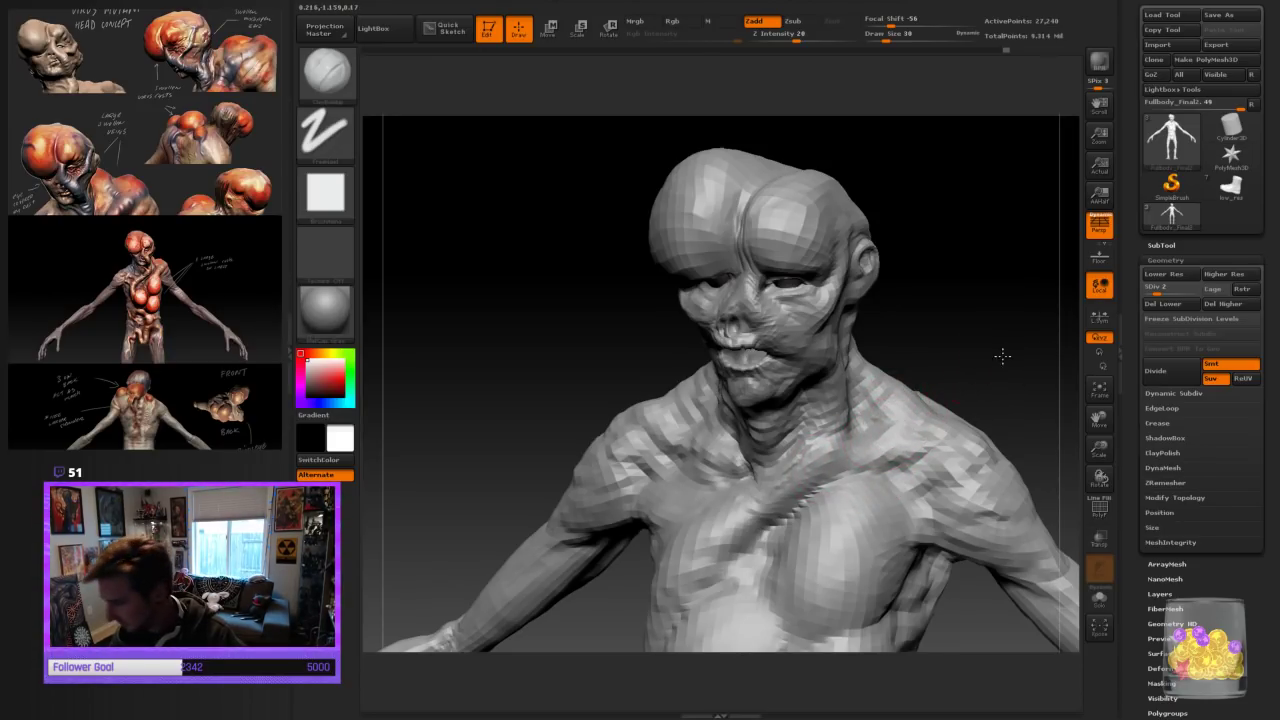
{"action": "left_click_drag", "start_coordinate": [1006, 357], "coordinate": [968, 410]}
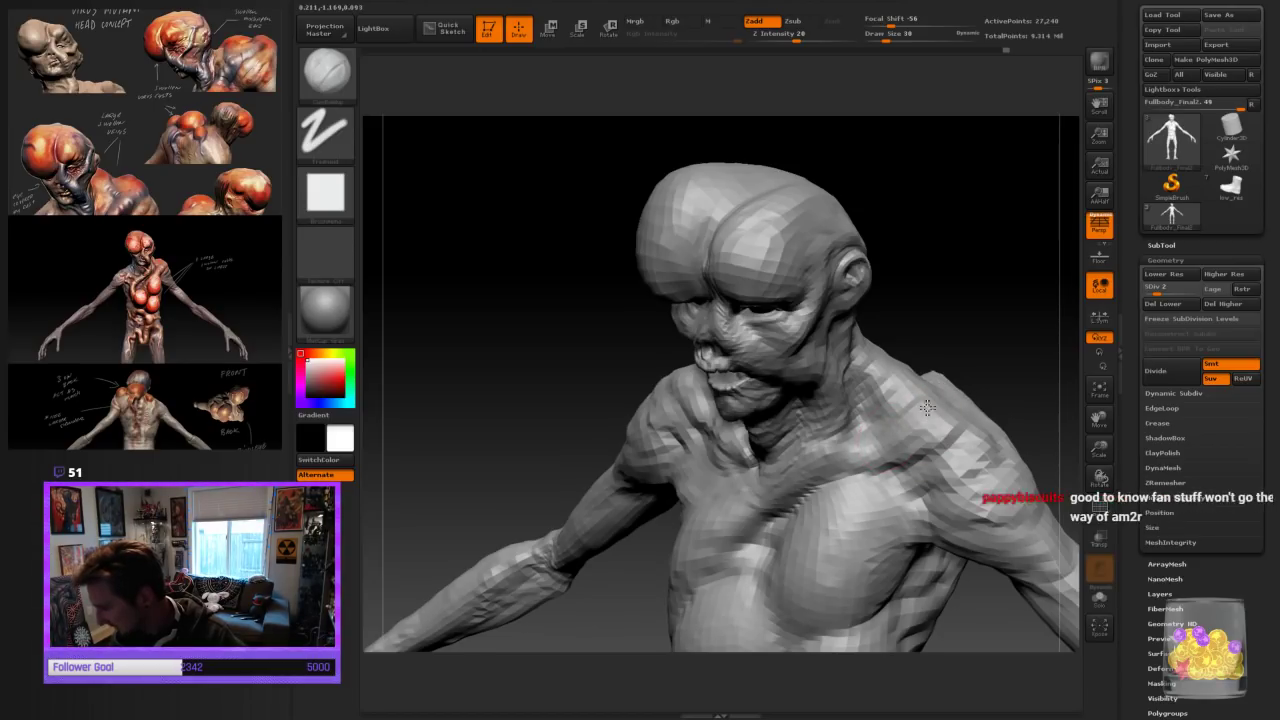
Add muscle forms across the character's left shoulder and along the collarbone above the upper chest growth
{"action": "mouse_move", "coordinate": [1000, 350]}
{"action": "left_mouse_down"}
{"action": "mouse_move", "coordinate": [980, 337]}
{"action": "mouse_move", "coordinate": [914, 430]}
{"action": "mouse_move", "coordinate": [1030, 279]}
{"action": "mouse_move", "coordinate": [991, 423]}
{"action": "mouse_move", "coordinate": [944, 426]}
{"action": "mouse_move", "coordinate": [1002, 388]}
{"action": "mouse_move", "coordinate": [972, 408]}
{"action": "left_mouse_up"}
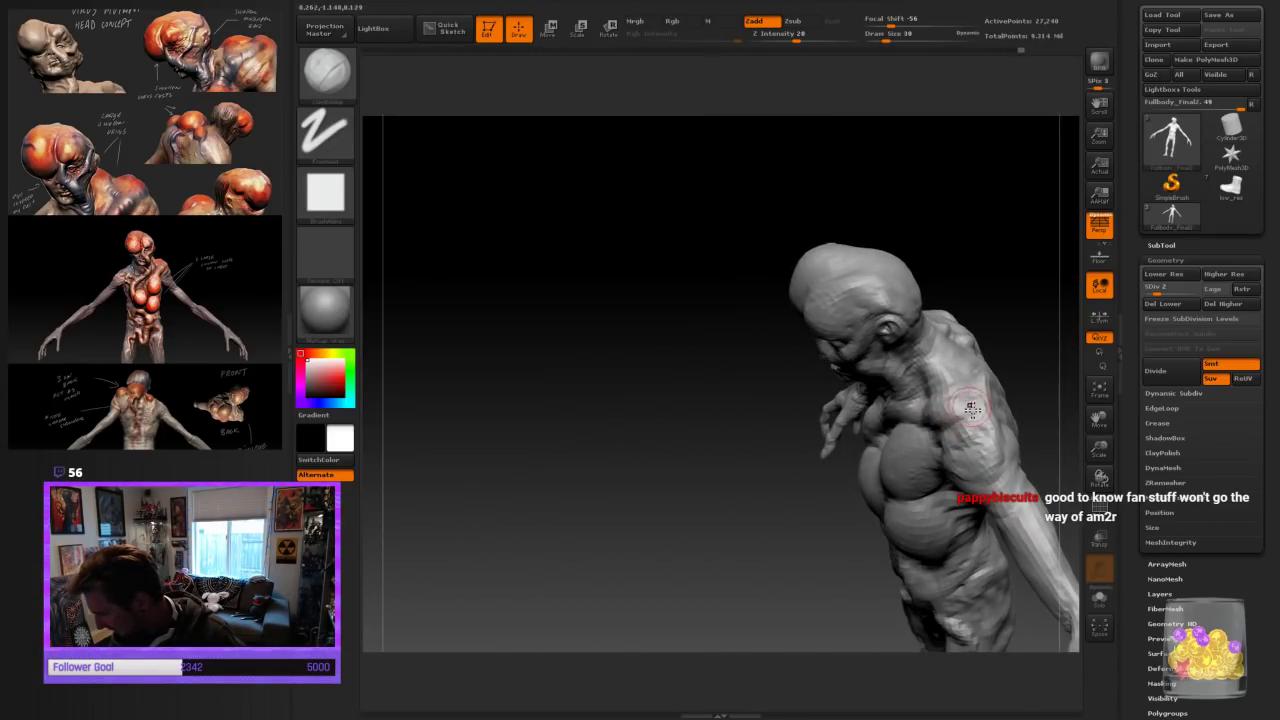
{"action": "left_click_drag", "start_coordinate": [1002, 366], "coordinate": [1064, 296]}
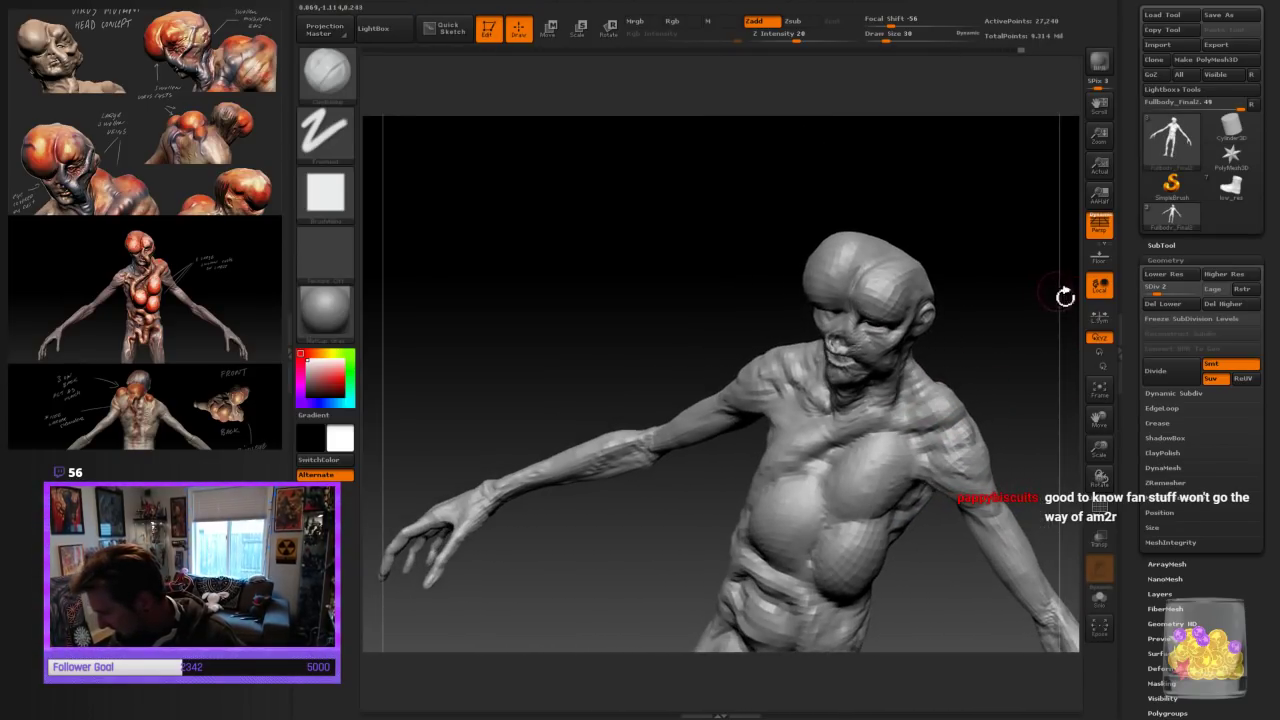
{"action": "mouse_move", "coordinate": [942, 395]}
{"action": "left_mouse_down"}
{"action": "mouse_move", "coordinate": [1023, 314]}
{"action": "mouse_move", "coordinate": [1000, 337]}
{"action": "left_mouse_up"}
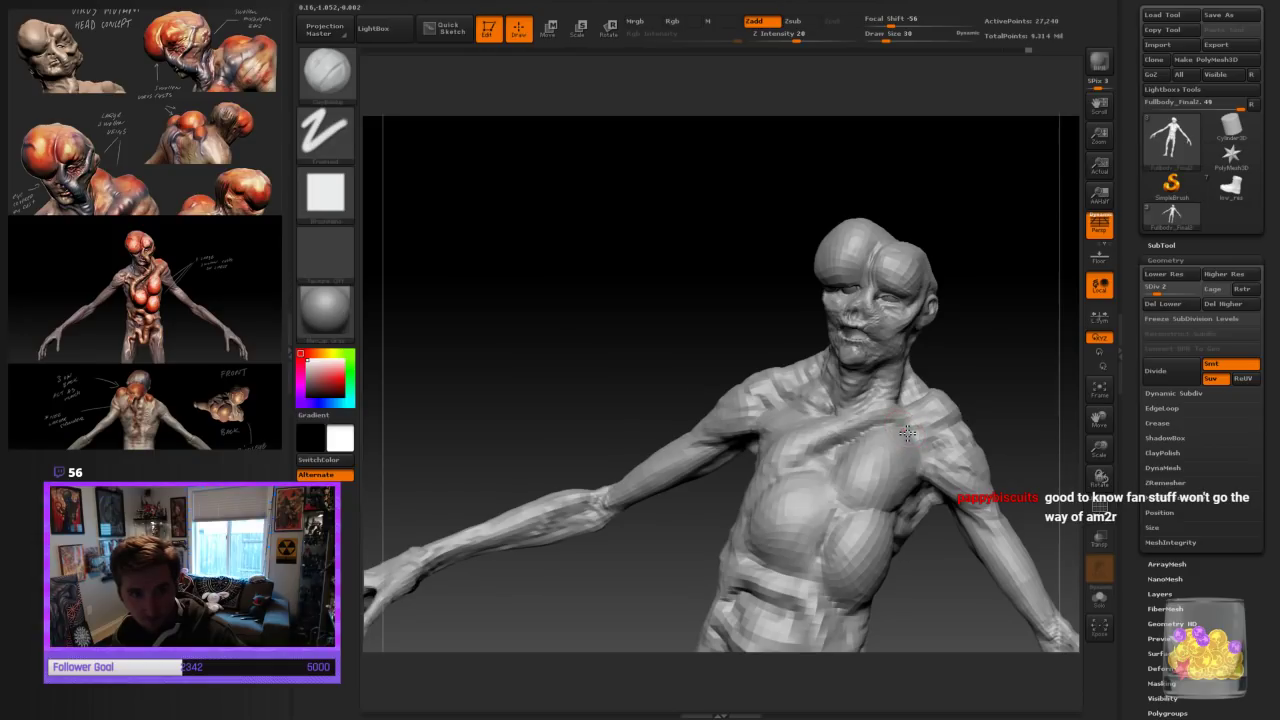
{"action": "mouse_move", "coordinate": [916, 430]}
{"action": "left_mouse_down"}
{"action": "mouse_move", "coordinate": [991, 380]}
{"action": "mouse_move", "coordinate": [1006, 337]}
{"action": "mouse_move", "coordinate": [924, 345]}
{"action": "left_mouse_up"}
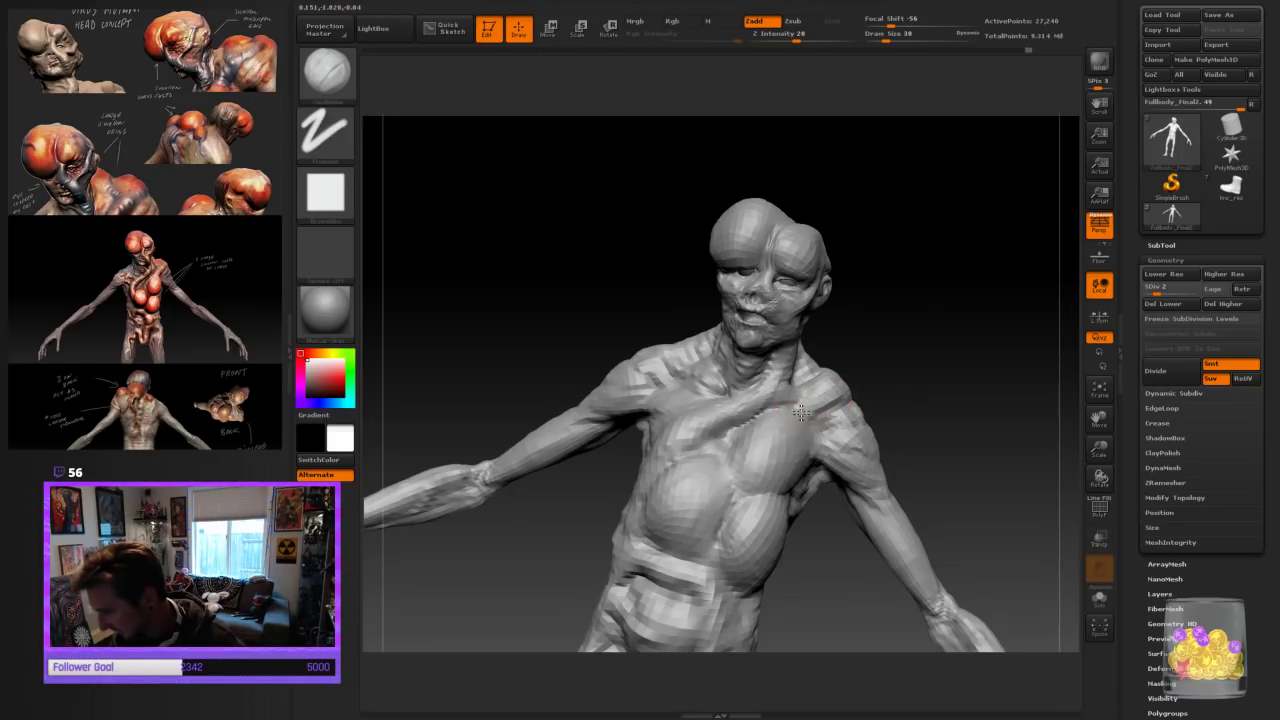
Refine the tendon and collarbone edge on the left side of the neck, using a fine brush and then larger ones
{"action": "left_click_drag", "start_coordinate": [822, 406], "coordinate": [886, 391]}
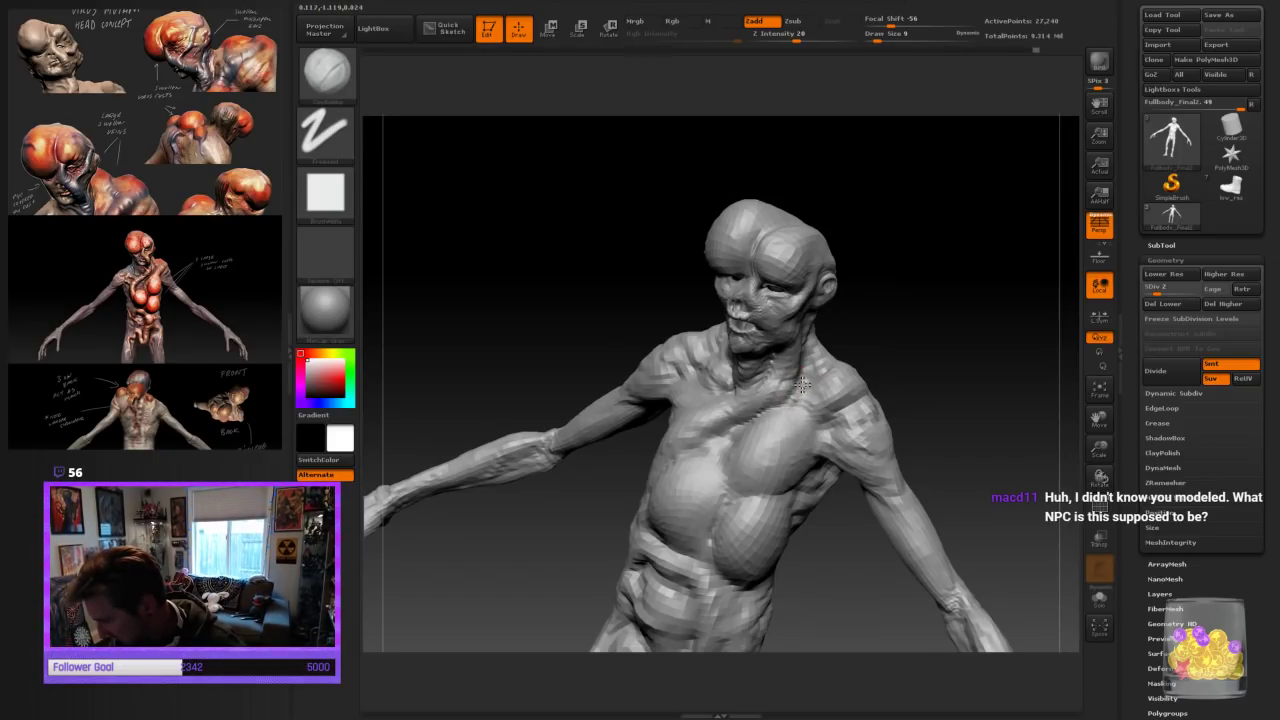
{"action": "mouse_move", "coordinate": [896, 347]}
{"action": "left_mouse_down"}
{"action": "mouse_move", "coordinate": [949, 306]}
{"action": "mouse_move", "coordinate": [809, 391]}
{"action": "left_mouse_up"}
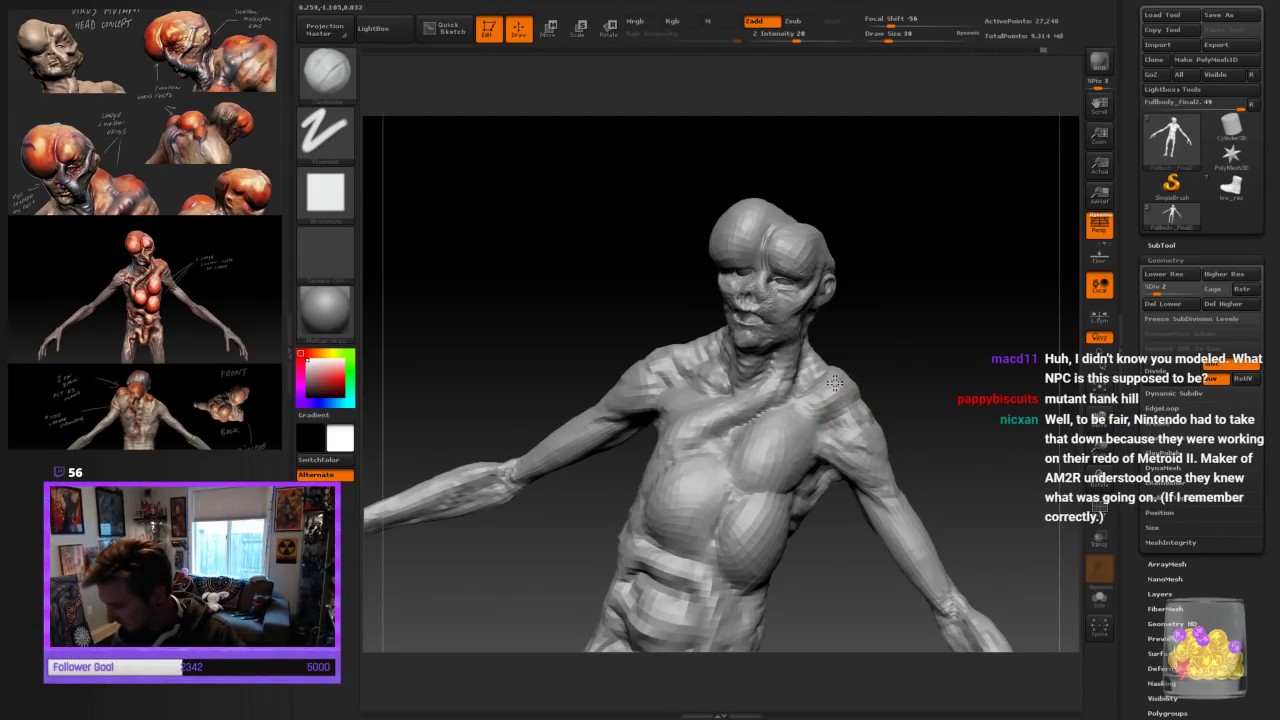
{"action": "mouse_move", "coordinate": [885, 348]}
{"action": "left_mouse_down"}
{"action": "mouse_move", "coordinate": [1037, 363]}
{"action": "mouse_move", "coordinate": [881, 401]}
{"action": "left_mouse_up"}
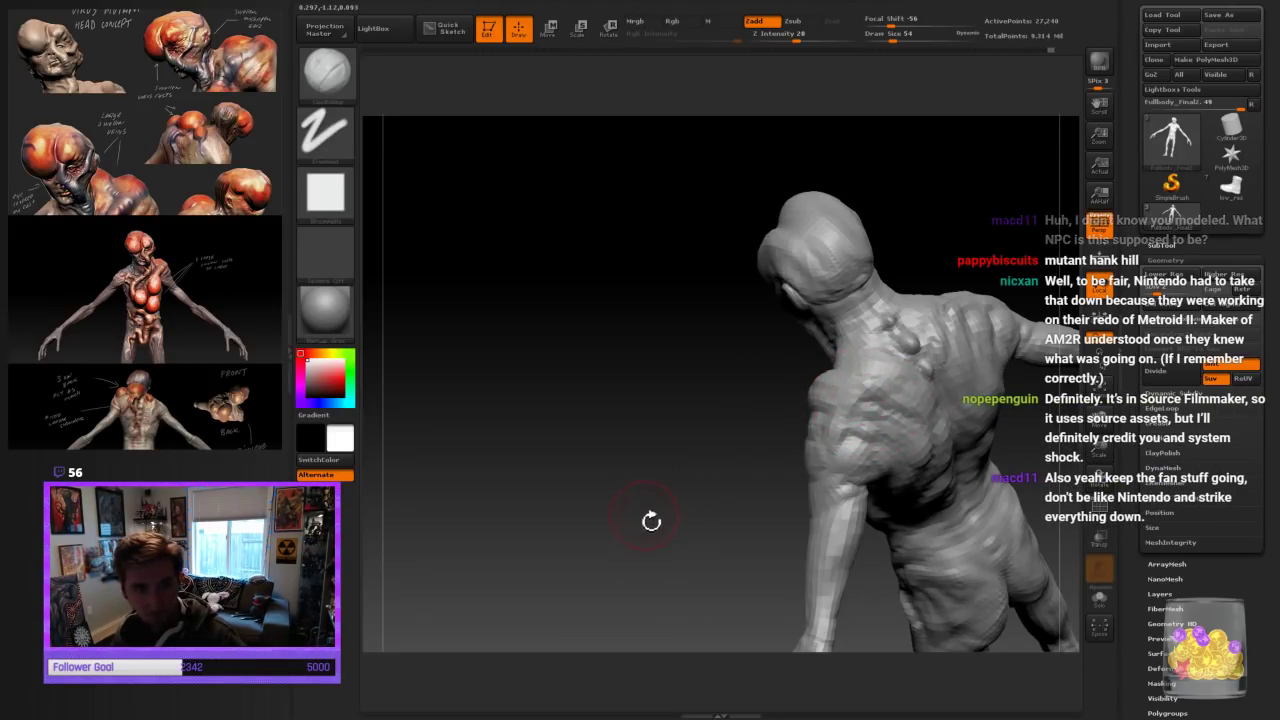
Thicken the slope between the neck and the character's left shoulder with ClayBuildup at a reduced draw size
{"action": "mouse_move", "coordinate": [640, 497]}
{"action": "left_mouse_down"}
{"action": "mouse_move", "coordinate": [1016, 384]}
{"action": "mouse_move", "coordinate": [938, 362]}
{"action": "mouse_move", "coordinate": [909, 337]}
{"action": "mouse_move", "coordinate": [864, 382]}
{"action": "left_mouse_up"}
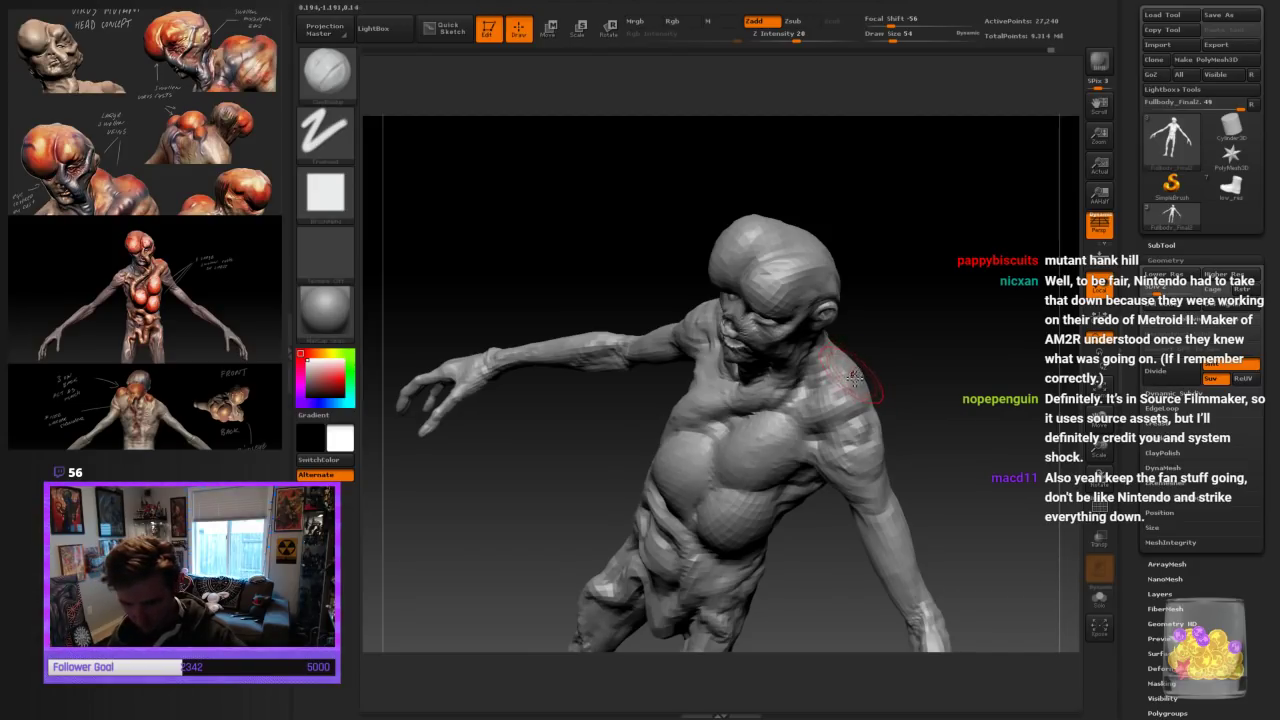
{"action": "key", "text": "bracketleft"}
{"action": "key", "text": "bracketleft"}
{"action": "left_click_drag", "start_coordinate": [840, 334], "coordinate": [816, 392]}
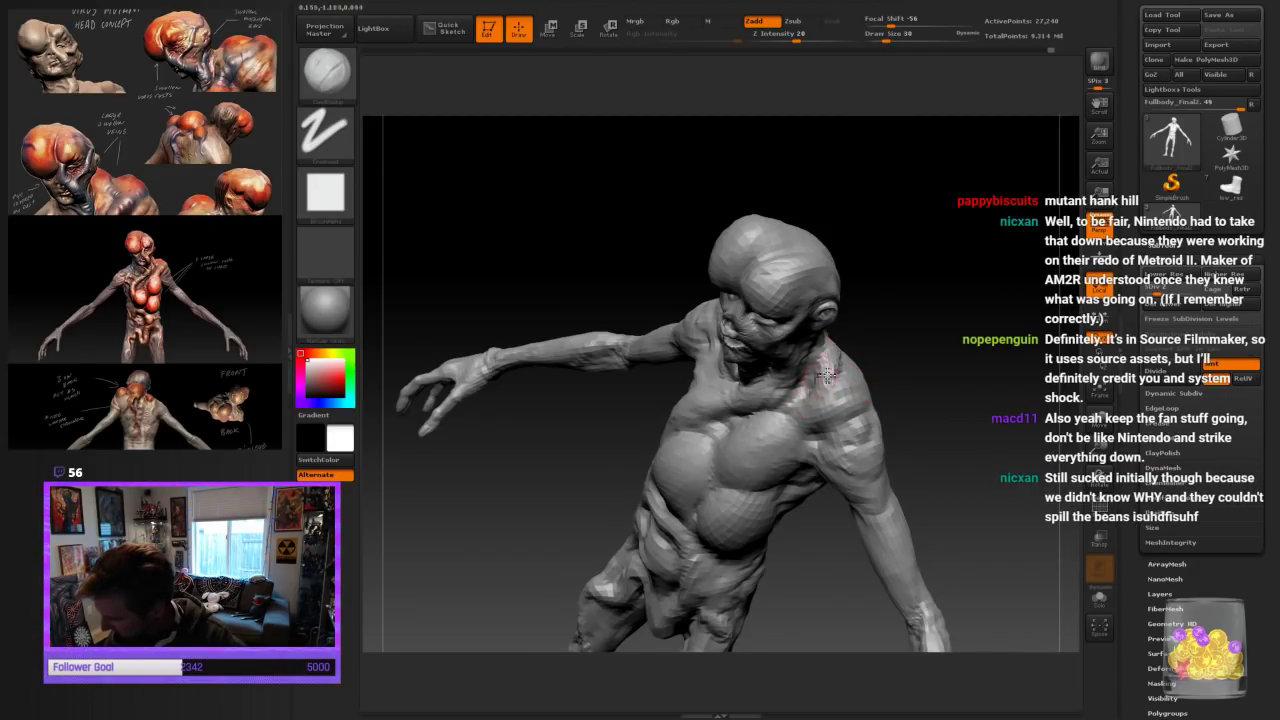
{"action": "left_click_drag", "start_coordinate": [905, 332], "coordinate": [835, 373]}
{"action": "left_click_drag", "start_coordinate": [845, 326], "coordinate": [826, 364]}
{"action": "left_click_drag", "start_coordinate": [906, 328], "coordinate": [978, 268]}
{"action": "mouse_move", "coordinate": [900, 325]}
{"action": "left_mouse_down"}
{"action": "mouse_move", "coordinate": [926, 283]}
{"action": "mouse_move", "coordinate": [940, 311]}
{"action": "left_mouse_up"}
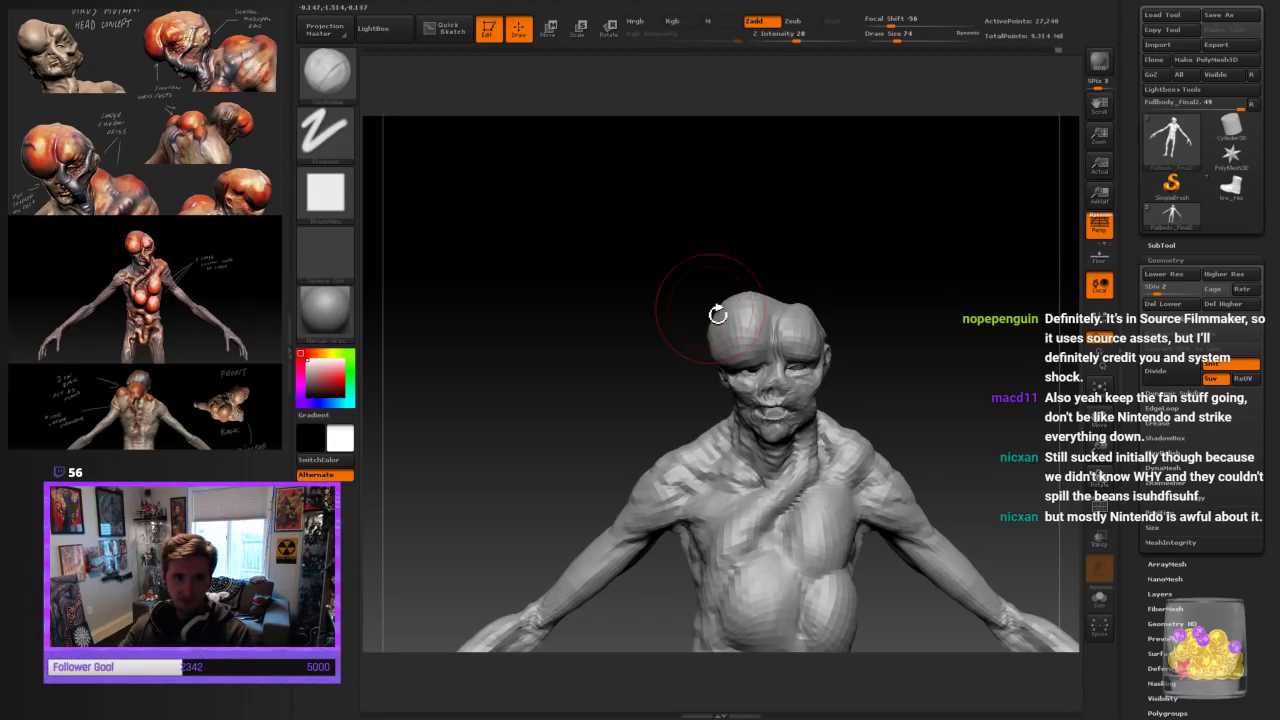
Enlarge the skull lobe on the character's right with Move Topological, sagging it over the eye, and adjust the smaller lobe beside it
{"action": "left_click", "coordinate": [330, 72]}
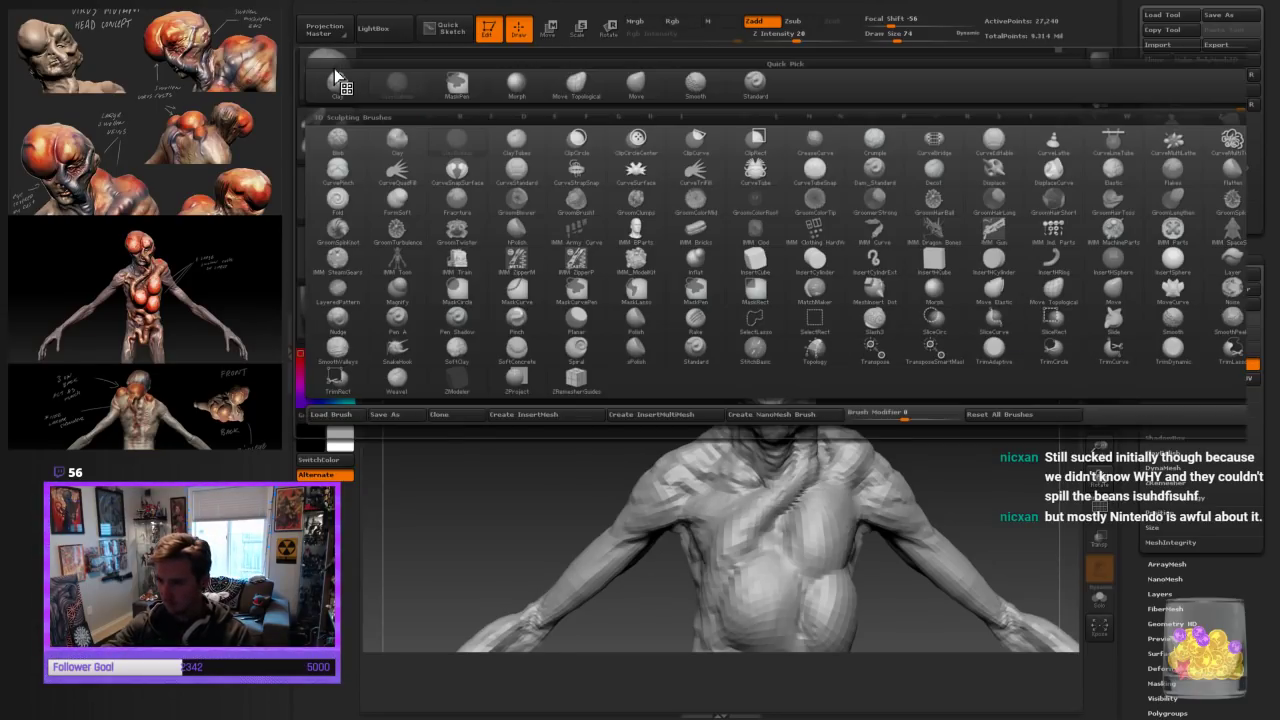
{"action": "left_click", "coordinate": [553, 88]}
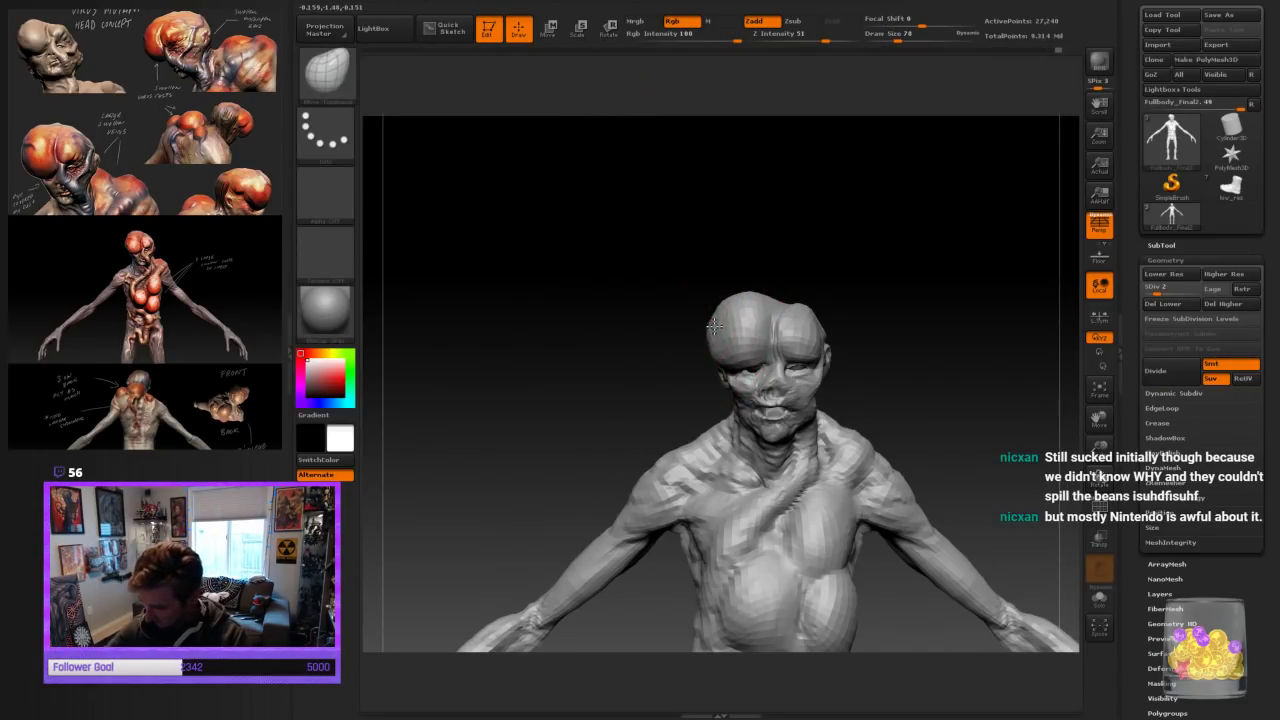
{"action": "mouse_move", "coordinate": [714, 327]}
{"action": "left_mouse_down"}
{"action": "mouse_move", "coordinate": [736, 289]}
{"action": "mouse_move", "coordinate": [757, 298]}
{"action": "mouse_move", "coordinate": [776, 238]}
{"action": "left_mouse_up"}
{"action": "left_click_drag", "start_coordinate": [719, 371], "coordinate": [716, 370]}
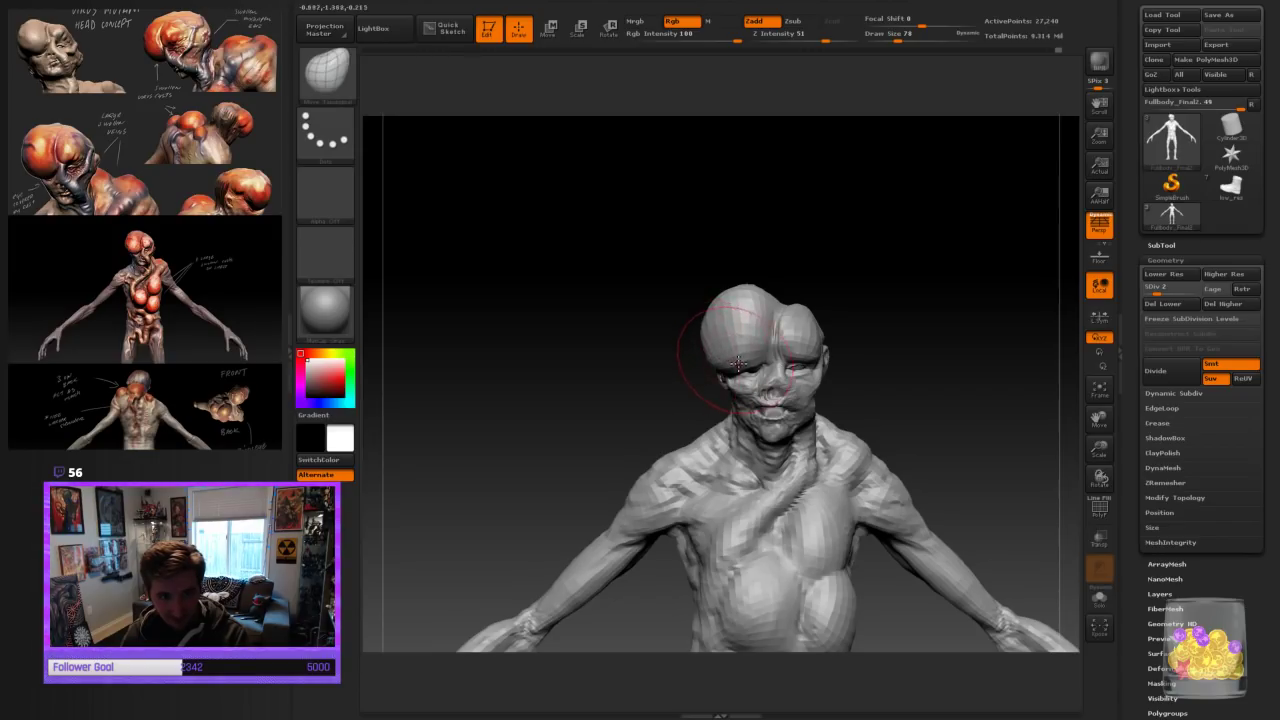
{"action": "left_click_drag", "start_coordinate": [739, 363], "coordinate": [748, 365]}
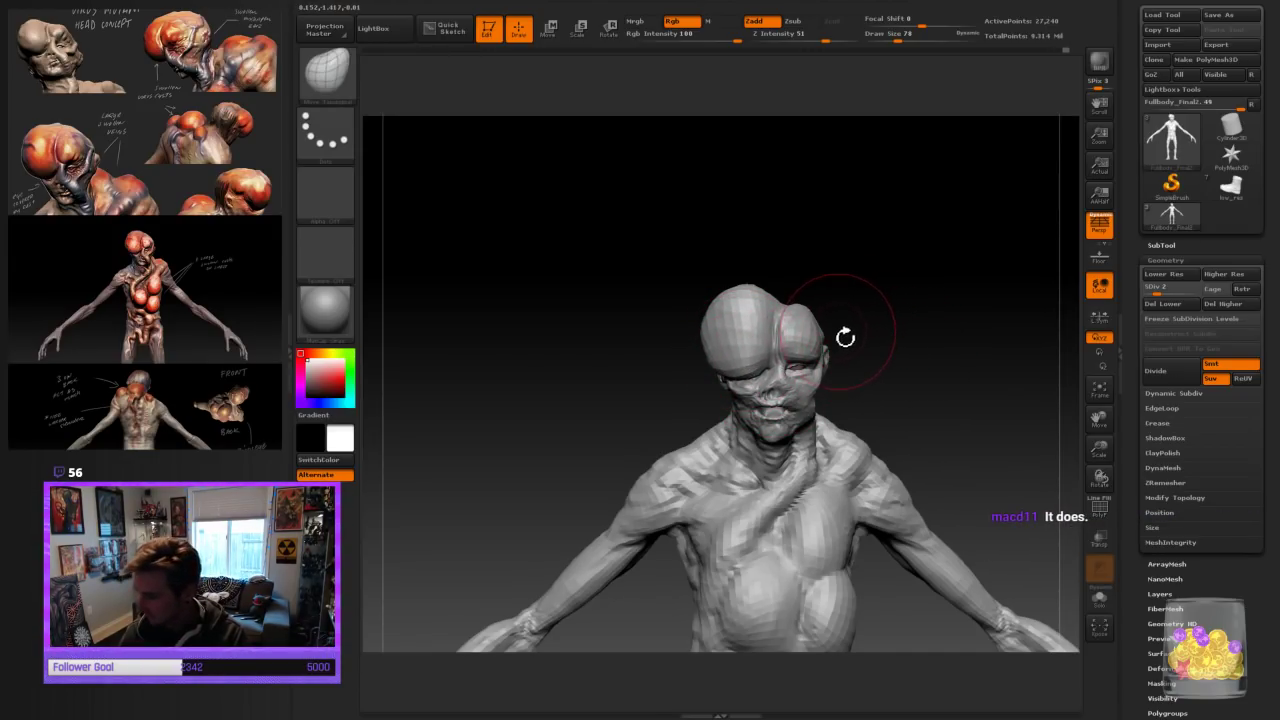
{"action": "left_click_drag", "start_coordinate": [822, 314], "coordinate": [857, 350]}
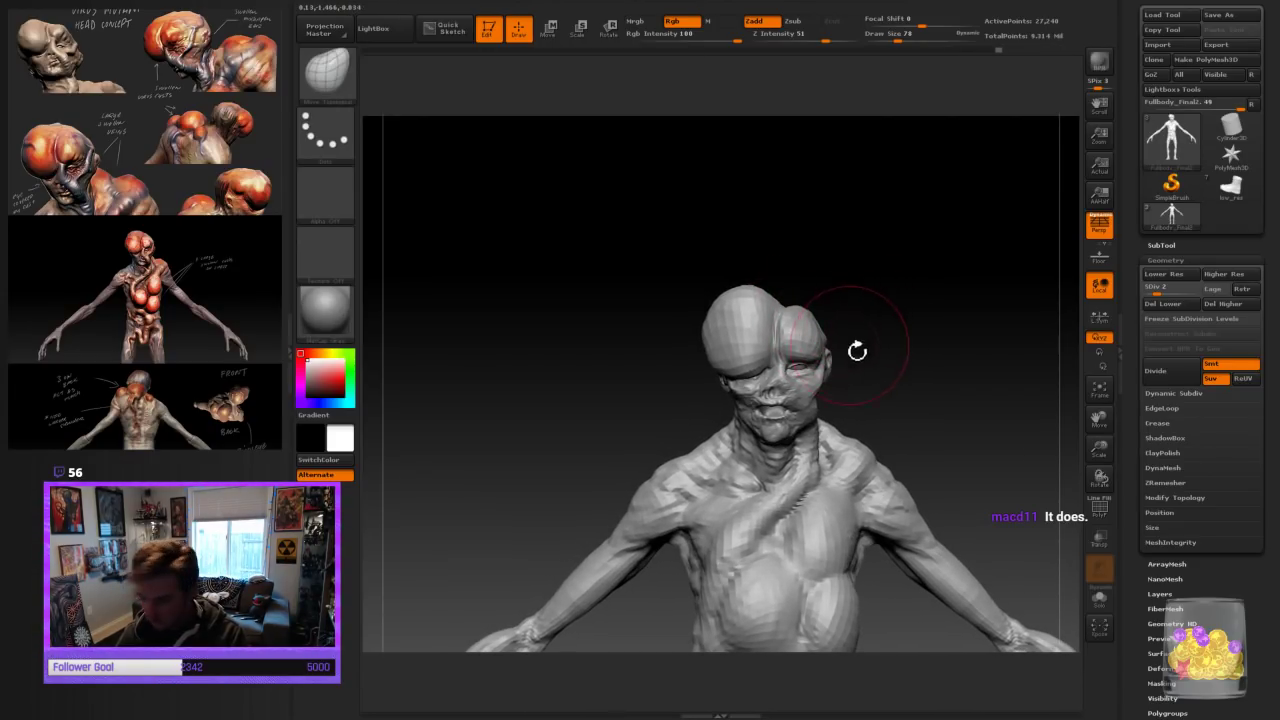
Reshape the nose and mouth area with Move Topological at a draw size of 22
{"action": "left_click_drag", "start_coordinate": [826, 401], "coordinate": [865, 371]}
{"action": "mouse_move", "coordinate": [862, 335]}
{"action": "left_mouse_down"}
{"action": "mouse_move", "coordinate": [891, 323]}
{"action": "mouse_move", "coordinate": [923, 277]}
{"action": "mouse_move", "coordinate": [831, 365]}
{"action": "mouse_move", "coordinate": [923, 317]}
{"action": "mouse_move", "coordinate": [852, 383]}
{"action": "mouse_move", "coordinate": [903, 363]}
{"action": "left_mouse_up"}
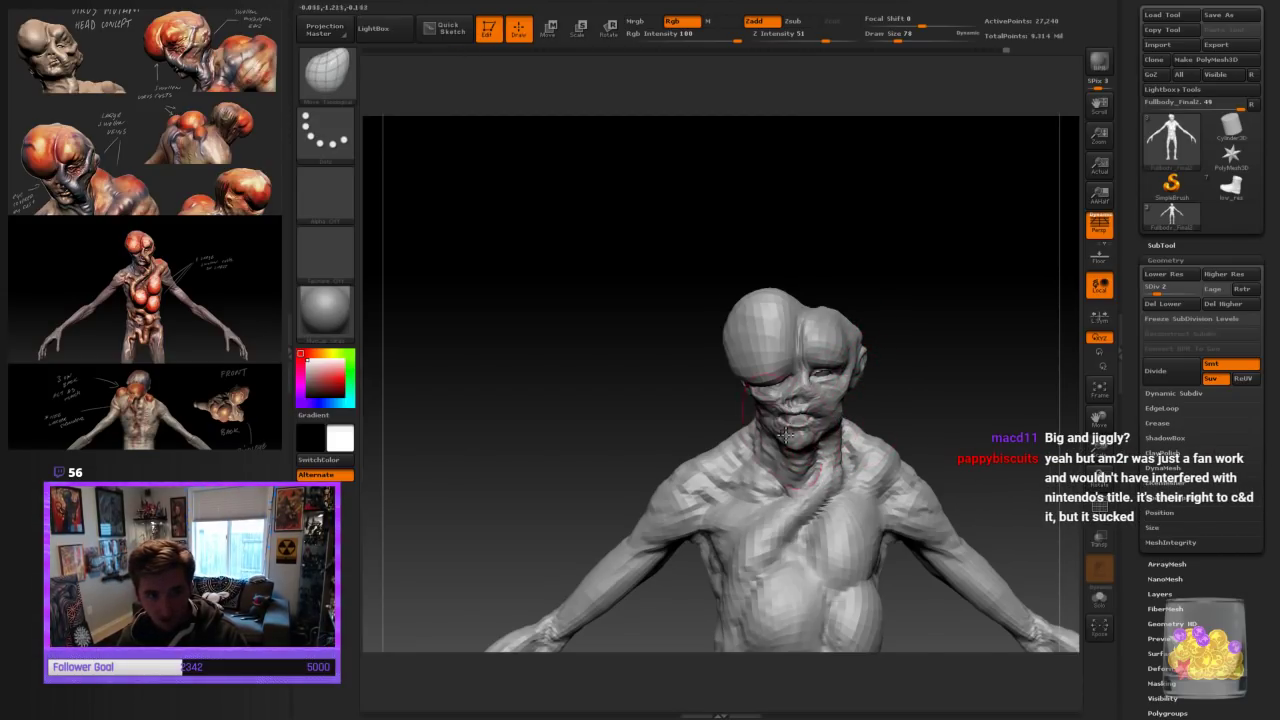
{"action": "left_click_drag", "start_coordinate": [782, 439], "coordinate": [772, 424]}
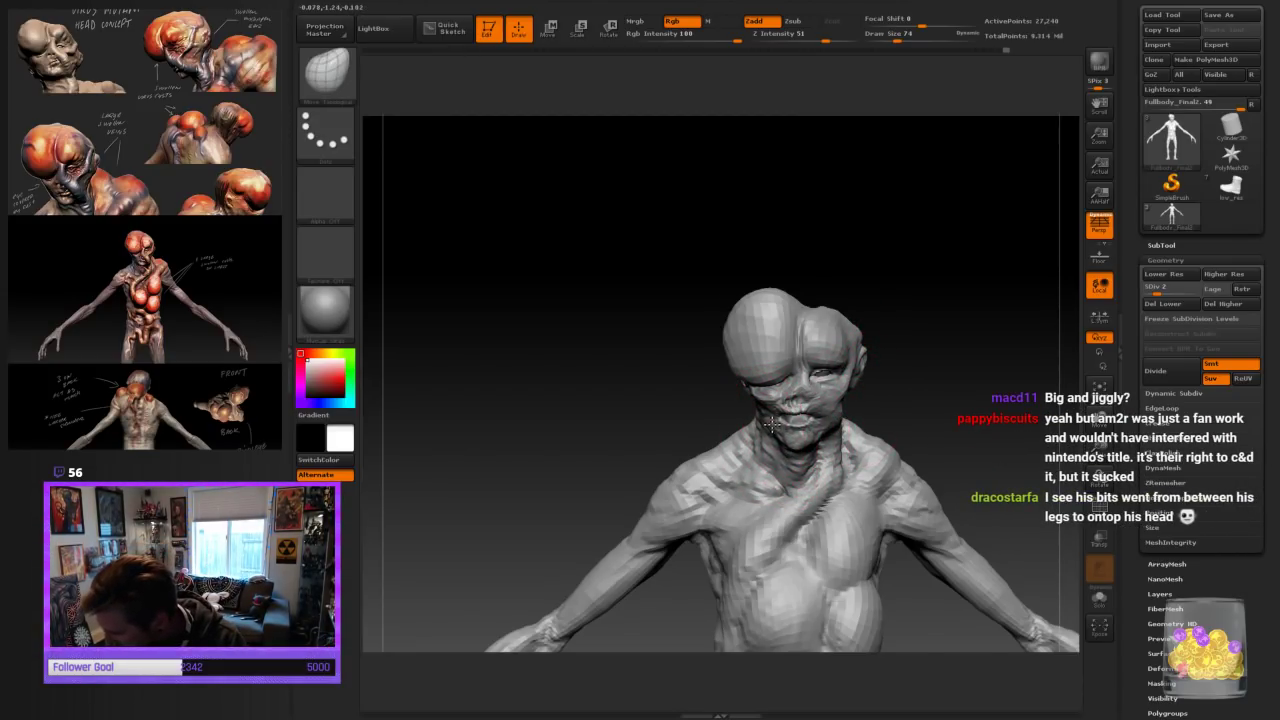
{"action": "left_click_drag", "start_coordinate": [1100, 448], "coordinate": [1096, 520]}
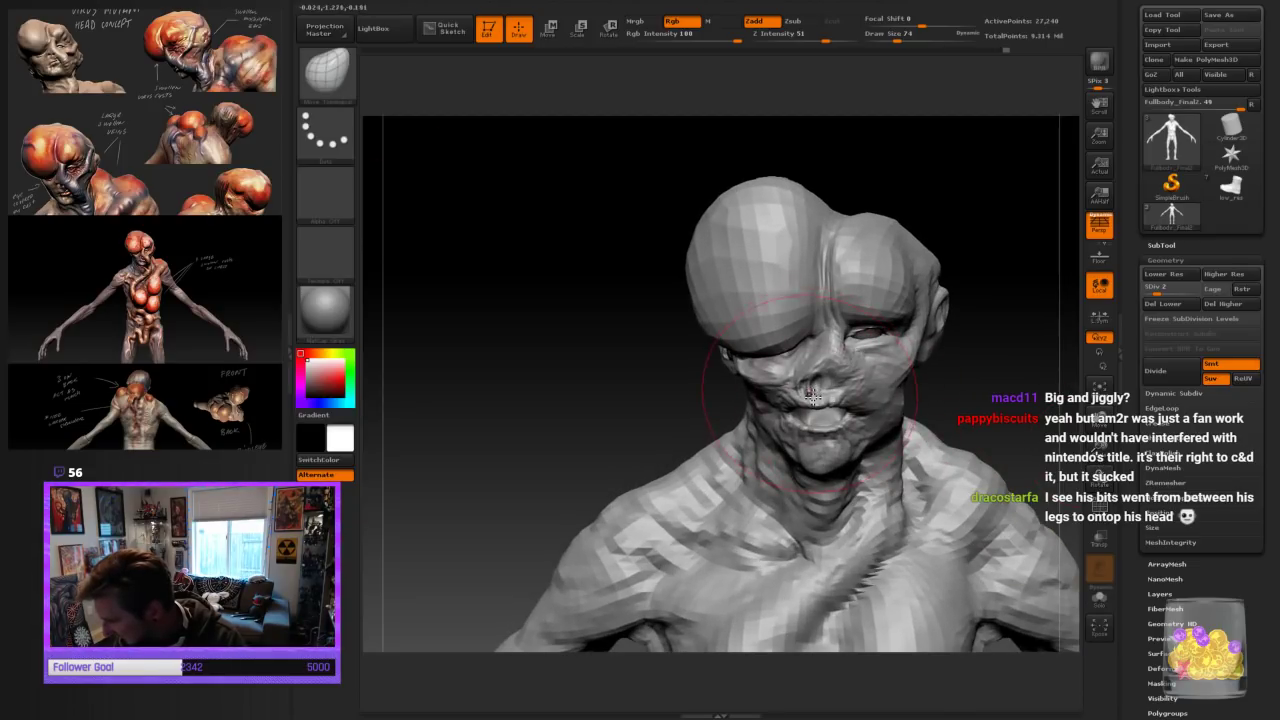
{"action": "key", "text": "s"}
{"action": "left_click_drag", "start_coordinate": [828, 389], "coordinate": [814, 390]}
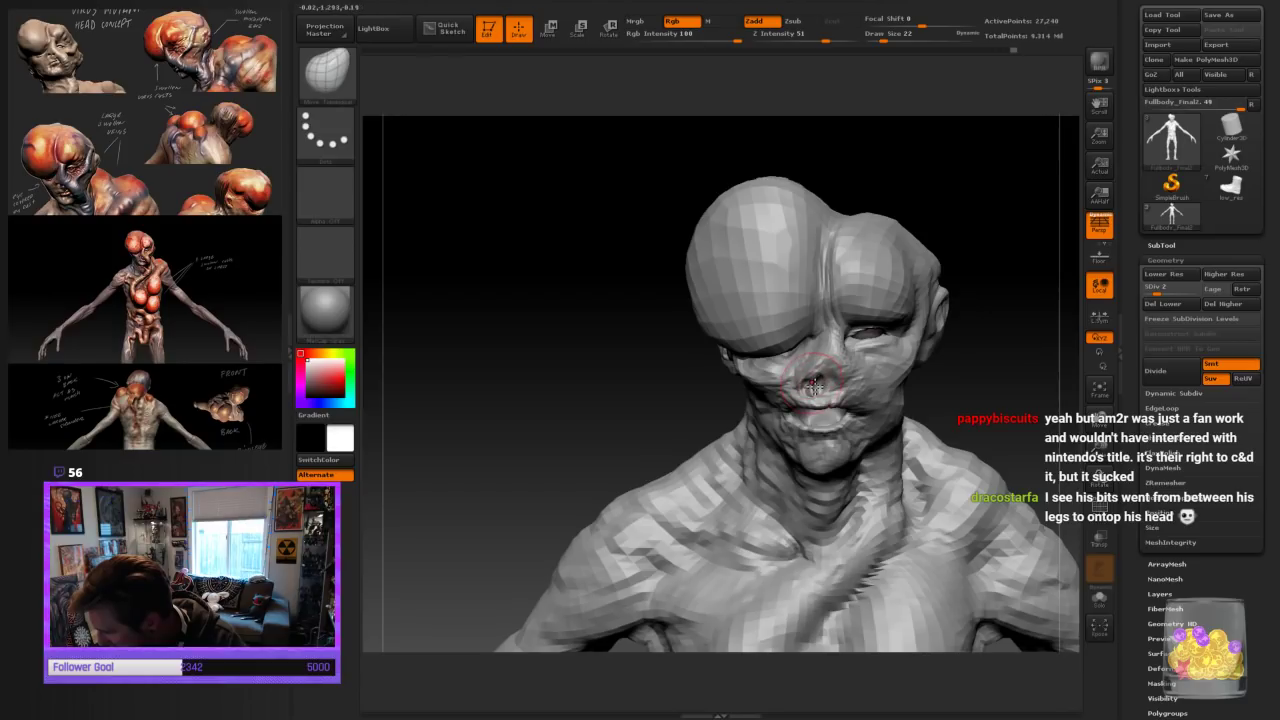
{"action": "mouse_move", "coordinate": [812, 386]}
{"action": "left_mouse_down"}
{"action": "mouse_move", "coordinate": [802, 379]}
{"action": "mouse_move", "coordinate": [834, 374]}
{"action": "left_mouse_up"}
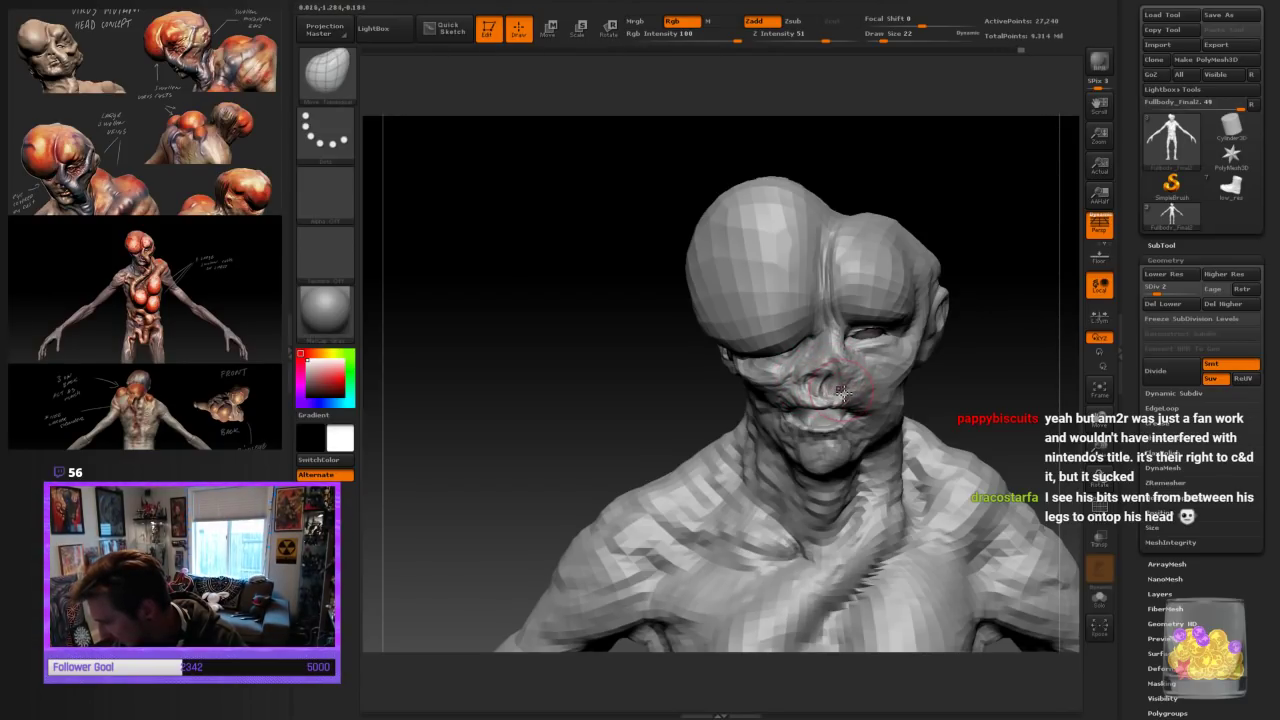
{"action": "left_click_drag", "start_coordinate": [982, 392], "coordinate": [991, 375]}
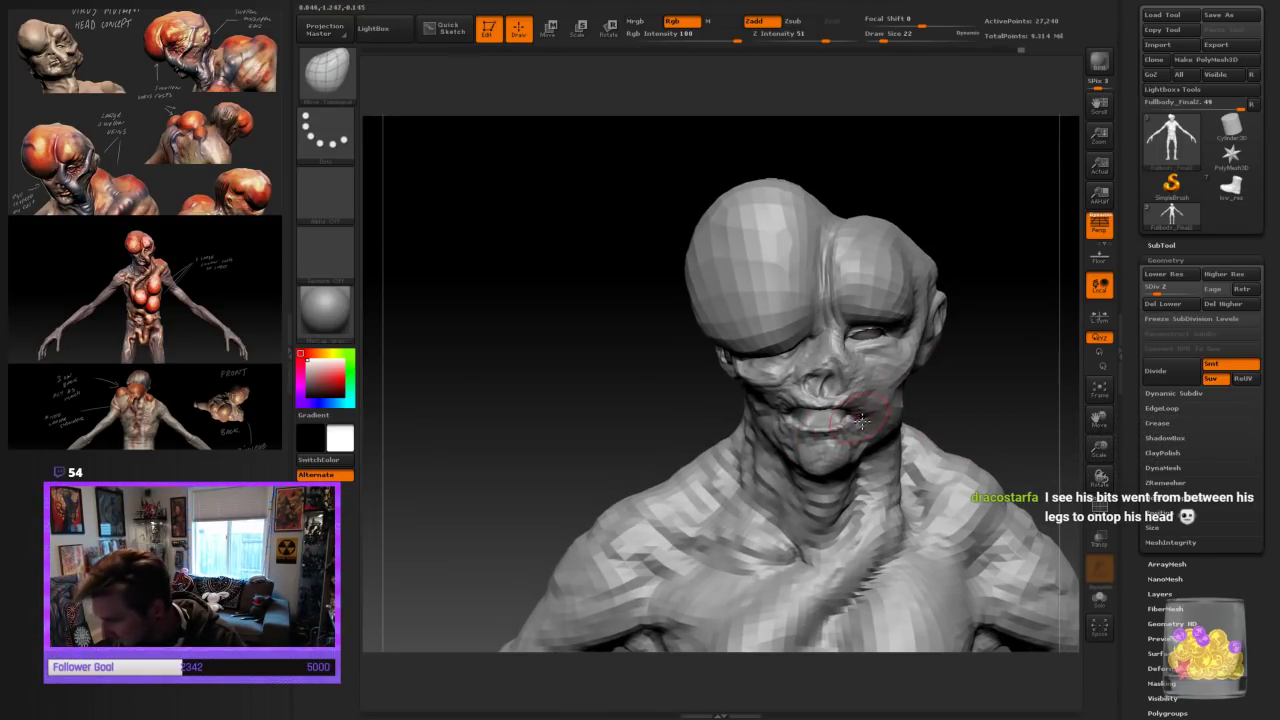
Build fleshy strands with ClayBuildup from the character's left eye down the cheek to the mouth corner and jaw, at draw sizes 14 and 22
{"action": "mouse_move", "coordinate": [988, 362]}
{"action": "left_mouse_down"}
{"action": "mouse_move", "coordinate": [1063, 360]}
{"action": "mouse_move", "coordinate": [980, 356]}
{"action": "mouse_move", "coordinate": [771, 220]}
{"action": "left_mouse_up"}
{"action": "left_click", "coordinate": [325, 70]}
{"action": "left_click", "coordinate": [410, 88]}
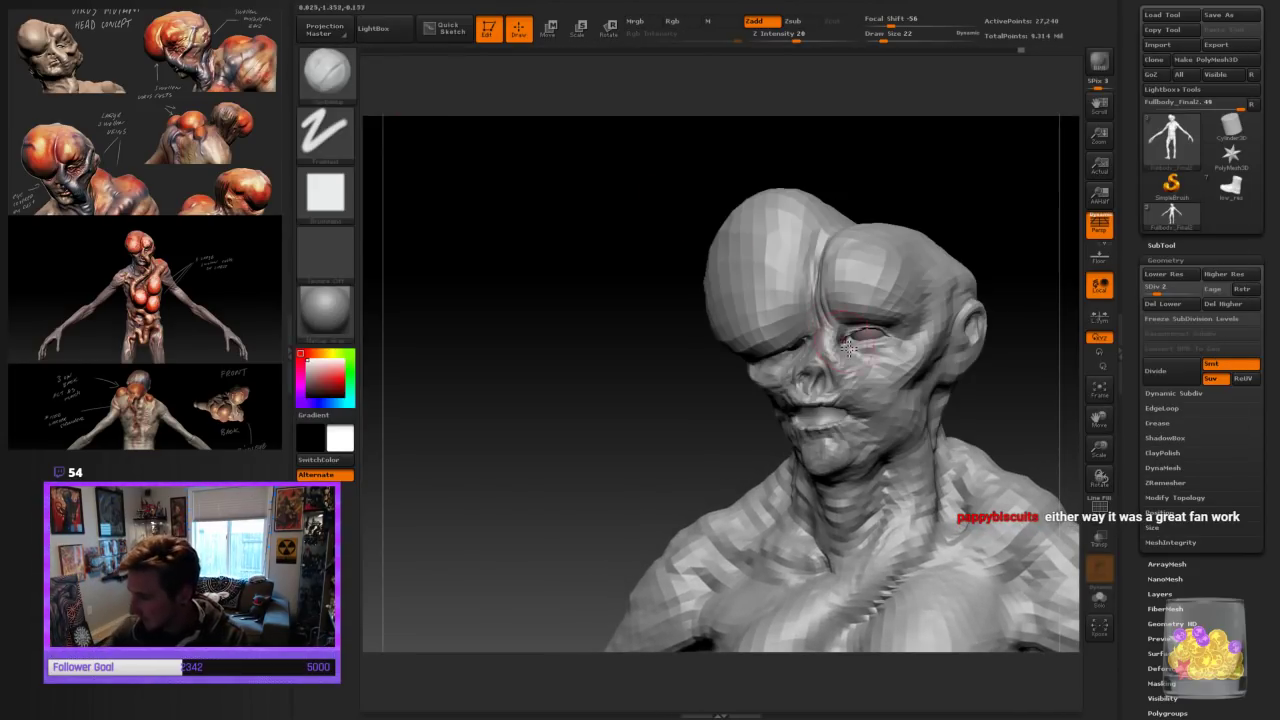
{"action": "key", "text": "["}
{"action": "left_click_drag", "start_coordinate": [834, 338], "coordinate": [873, 419]}
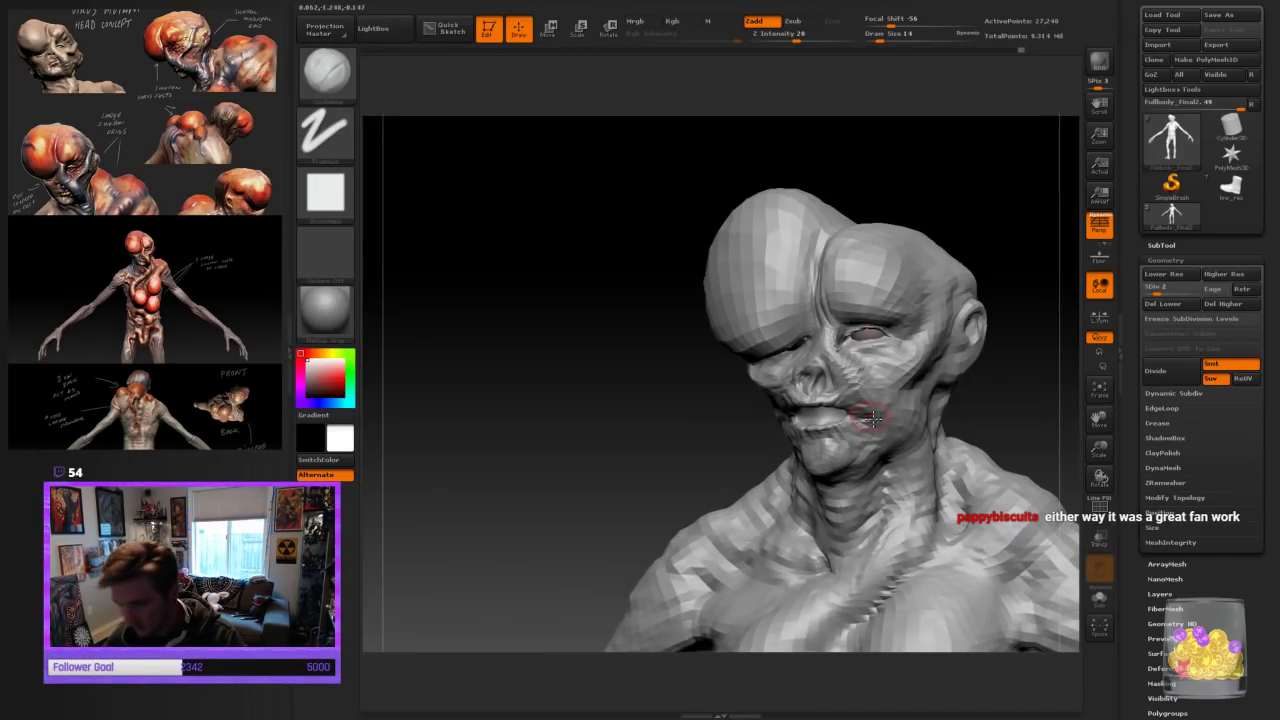
{"action": "key", "text": "]"}
{"action": "key", "text": "]"}
{"action": "left_click_drag", "start_coordinate": [862, 358], "coordinate": [917, 473]}
{"action": "left_click_drag", "start_coordinate": [1014, 349], "coordinate": [997, 374]}
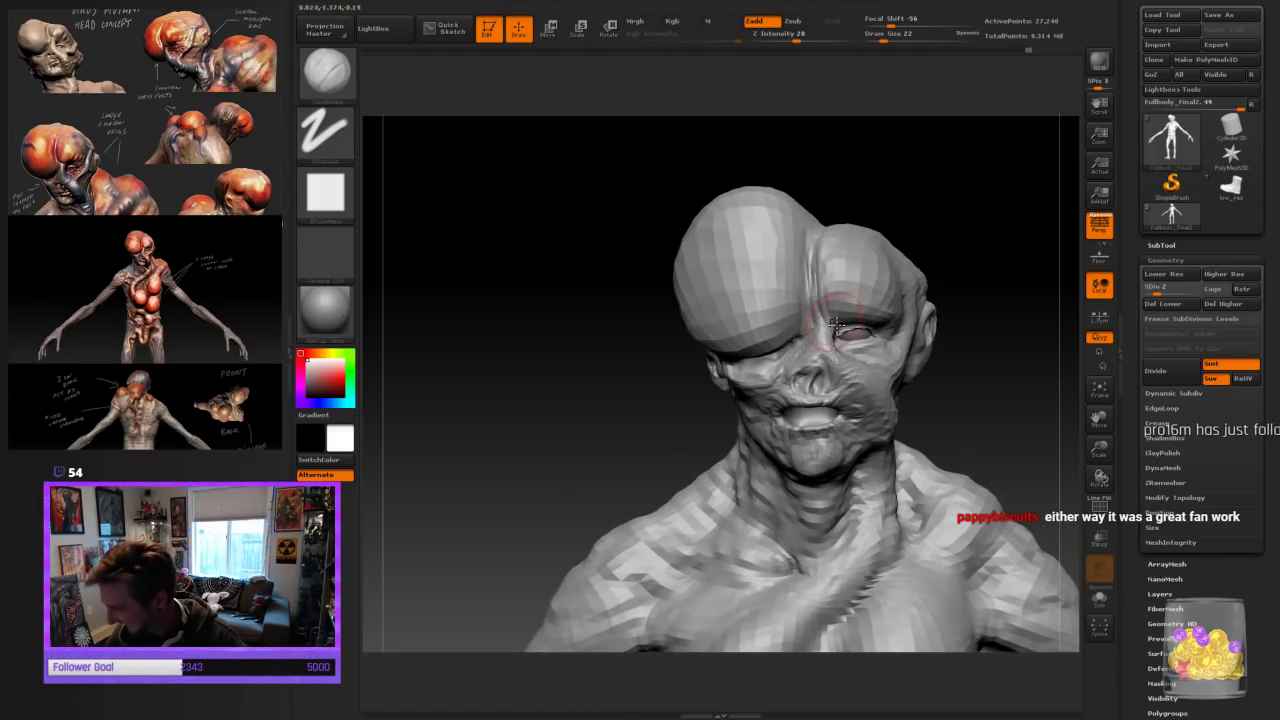
{"action": "left_click_drag", "start_coordinate": [903, 203], "coordinate": [989, 243]}
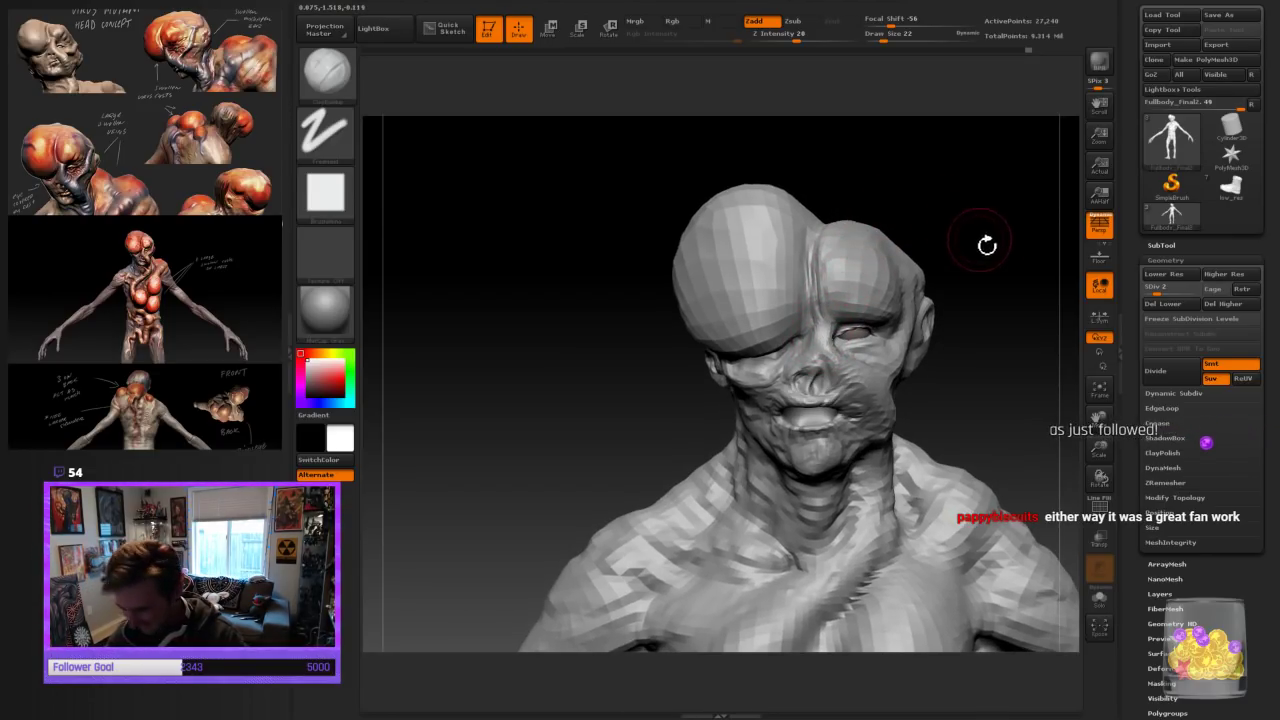
Build a large rounded growth on the back of the character's left shoulder with ClayBuildup at draw size 62
{"action": "mouse_move", "coordinate": [1099, 447]}
{"action": "left_mouse_down"}
{"action": "mouse_move", "coordinate": [951, 303]}
{"action": "mouse_move", "coordinate": [906, 526]}
{"action": "mouse_move", "coordinate": [1115, 468]}
{"action": "mouse_move", "coordinate": [1086, 431]}
{"action": "left_mouse_up"}
{"action": "left_click_drag", "start_coordinate": [972, 488], "coordinate": [948, 505]}
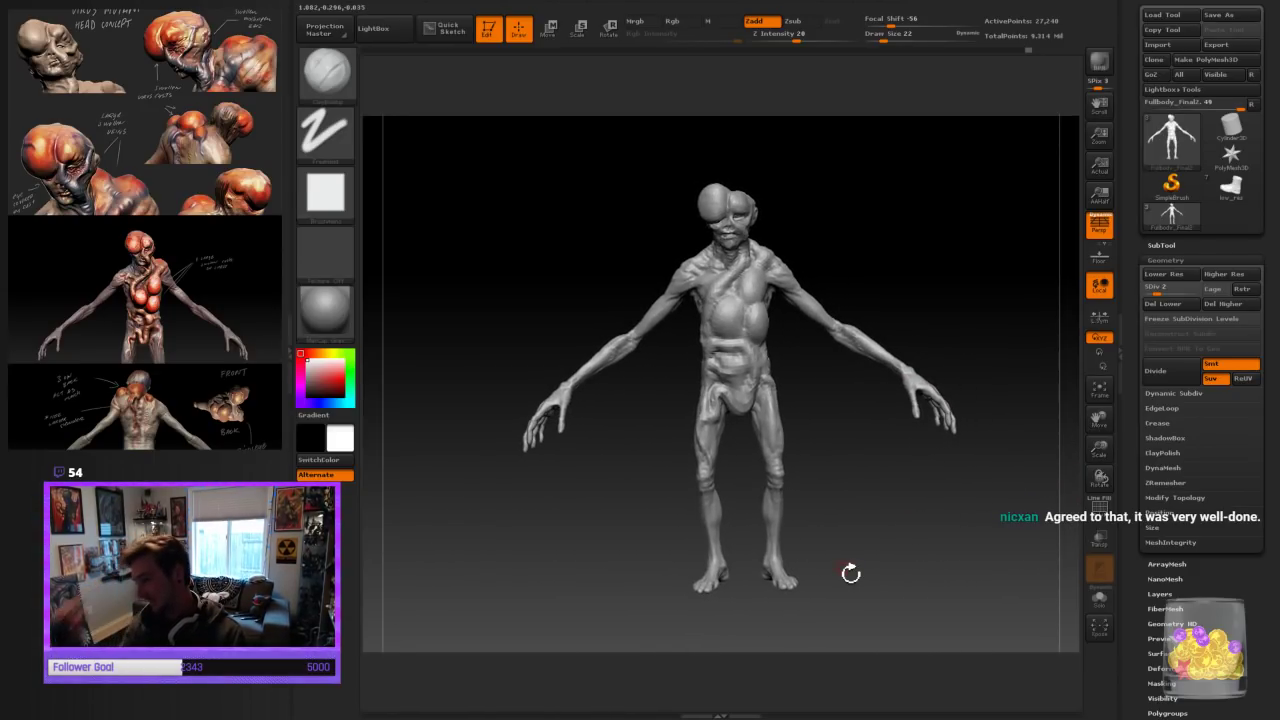
{"action": "mouse_move", "coordinate": [851, 573]}
{"action": "left_mouse_down"}
{"action": "mouse_move", "coordinate": [914, 489]}
{"action": "mouse_move", "coordinate": [966, 506]}
{"action": "mouse_move", "coordinate": [897, 518]}
{"action": "left_mouse_up"}
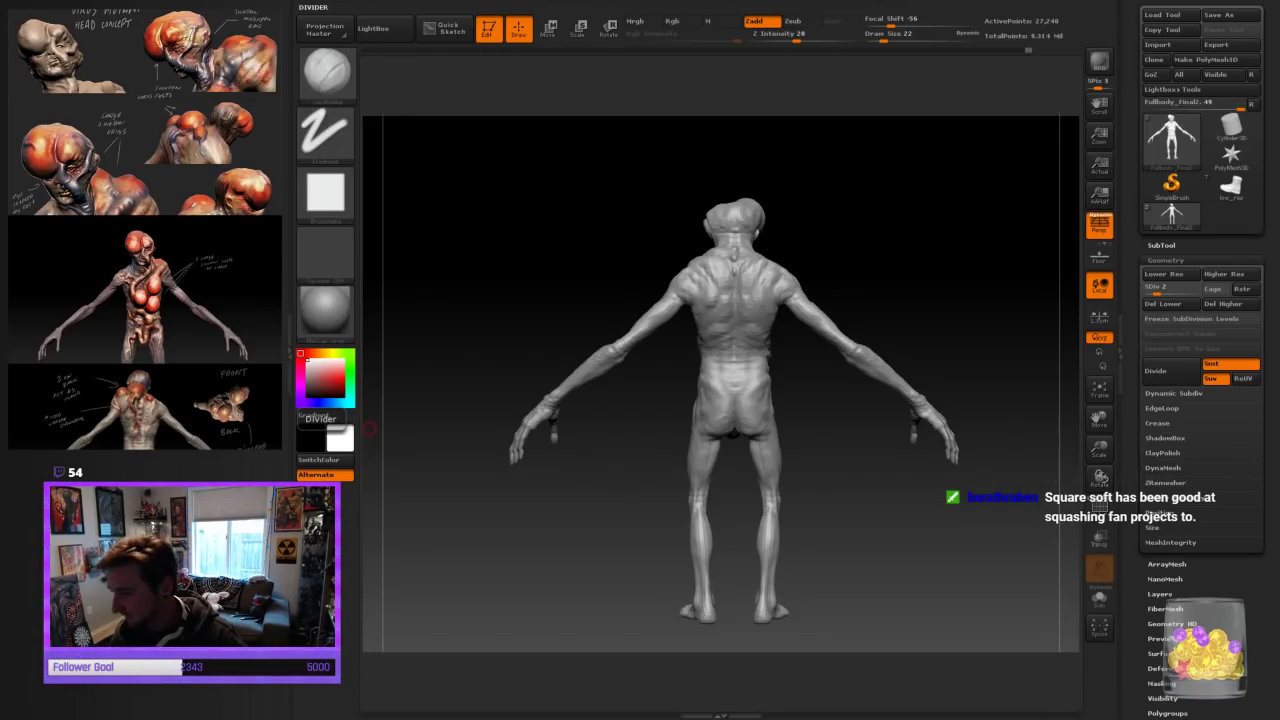
{"action": "left_click_drag", "start_coordinate": [850, 250], "coordinate": [966, 356]}
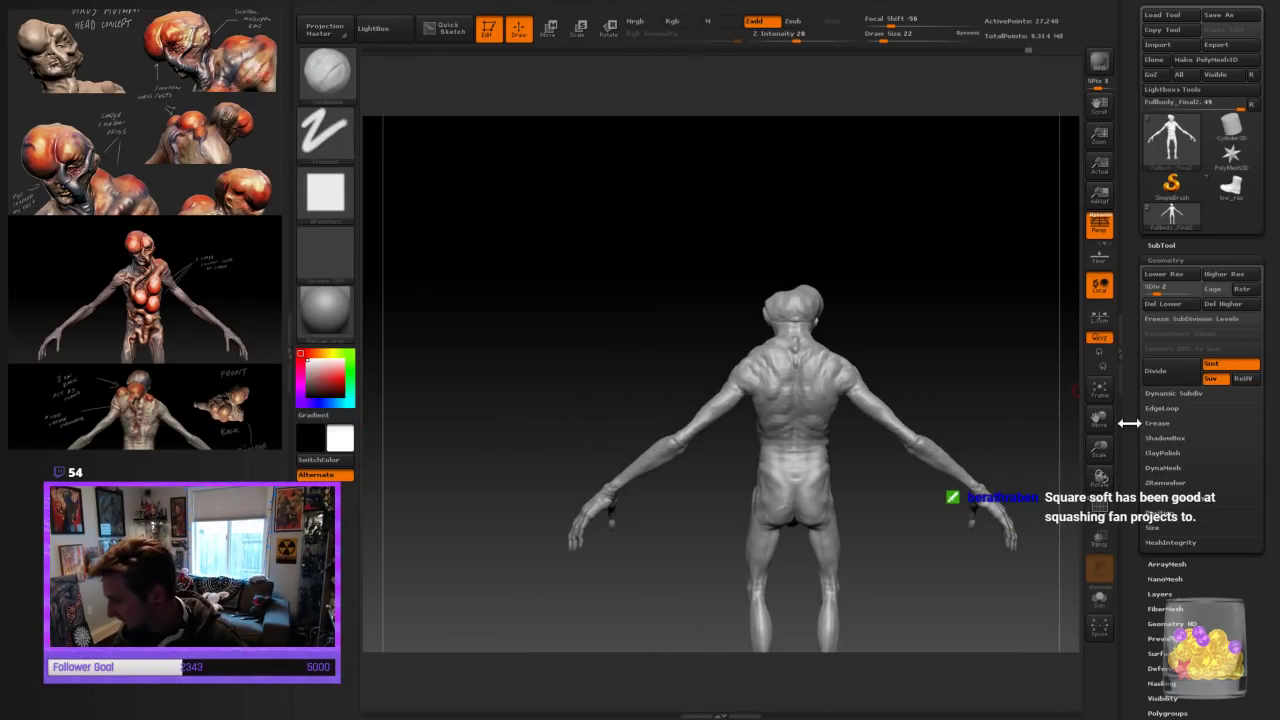
{"action": "left_click_drag", "start_coordinate": [1100, 449], "coordinate": [1099, 467]}
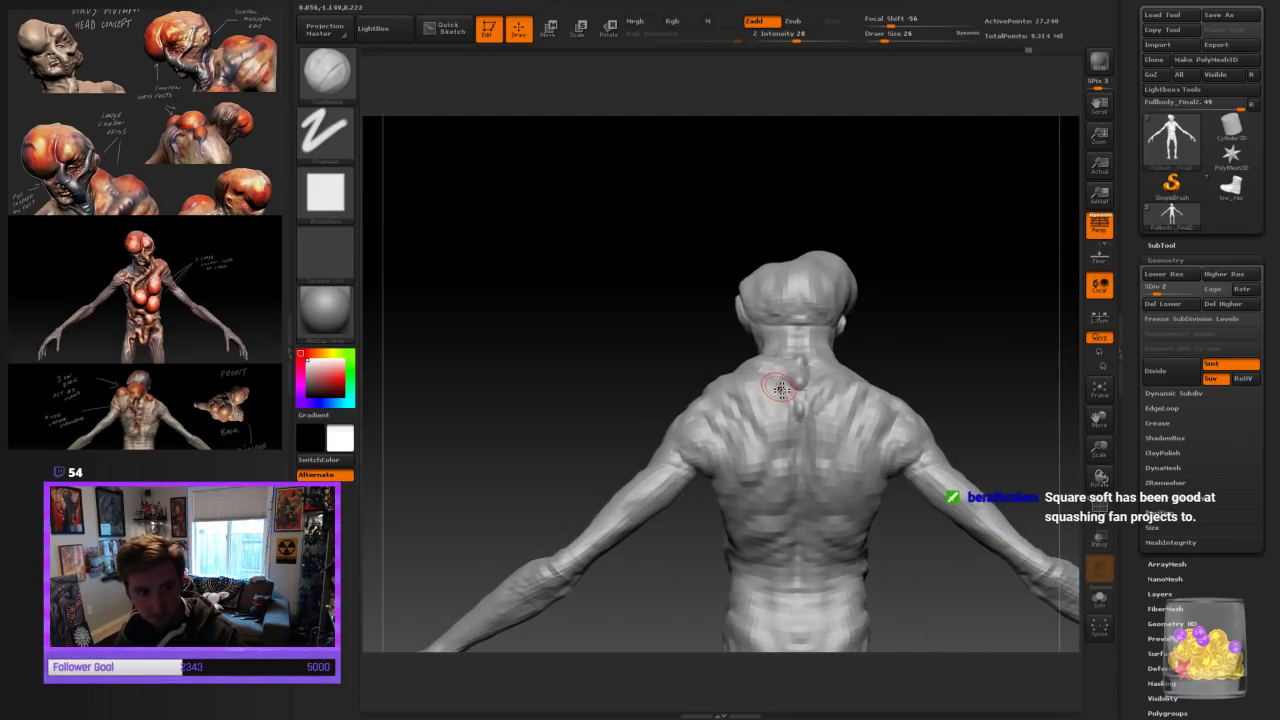
{"action": "left_click_drag", "start_coordinate": [840, 400], "coordinate": [965, 390]}
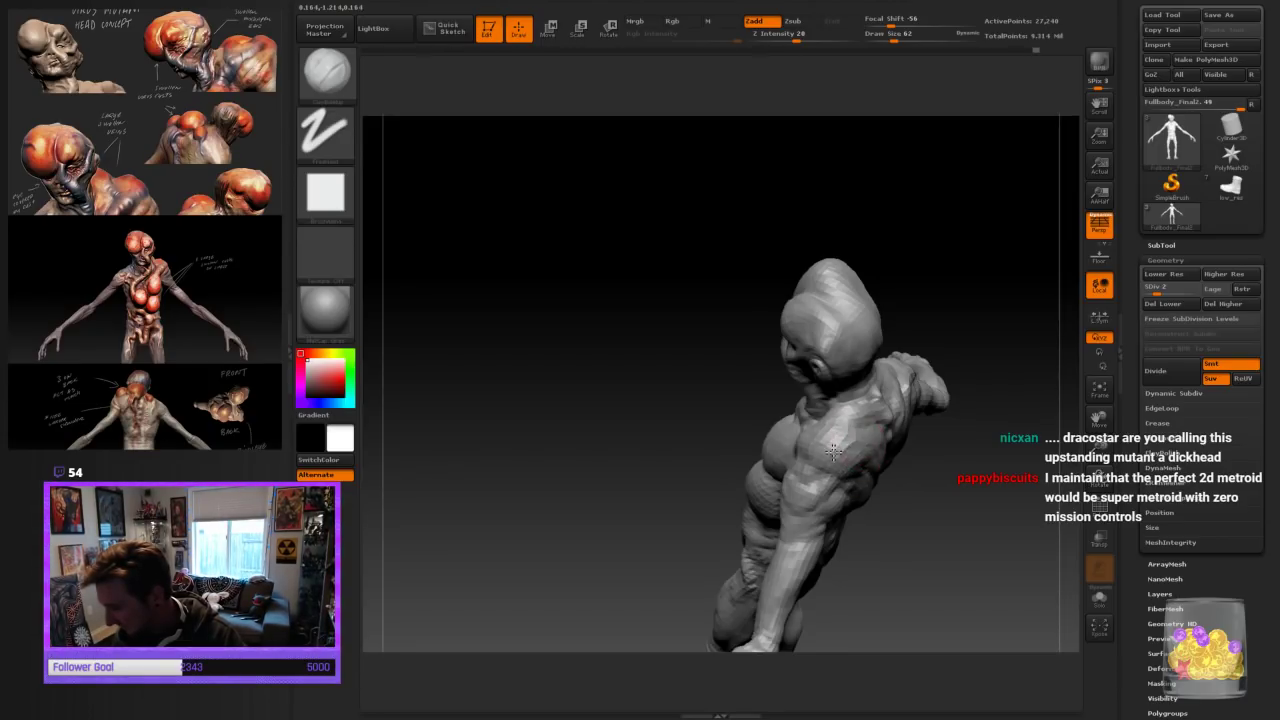
{"action": "left_click_drag", "start_coordinate": [860, 456], "coordinate": [858, 429]}
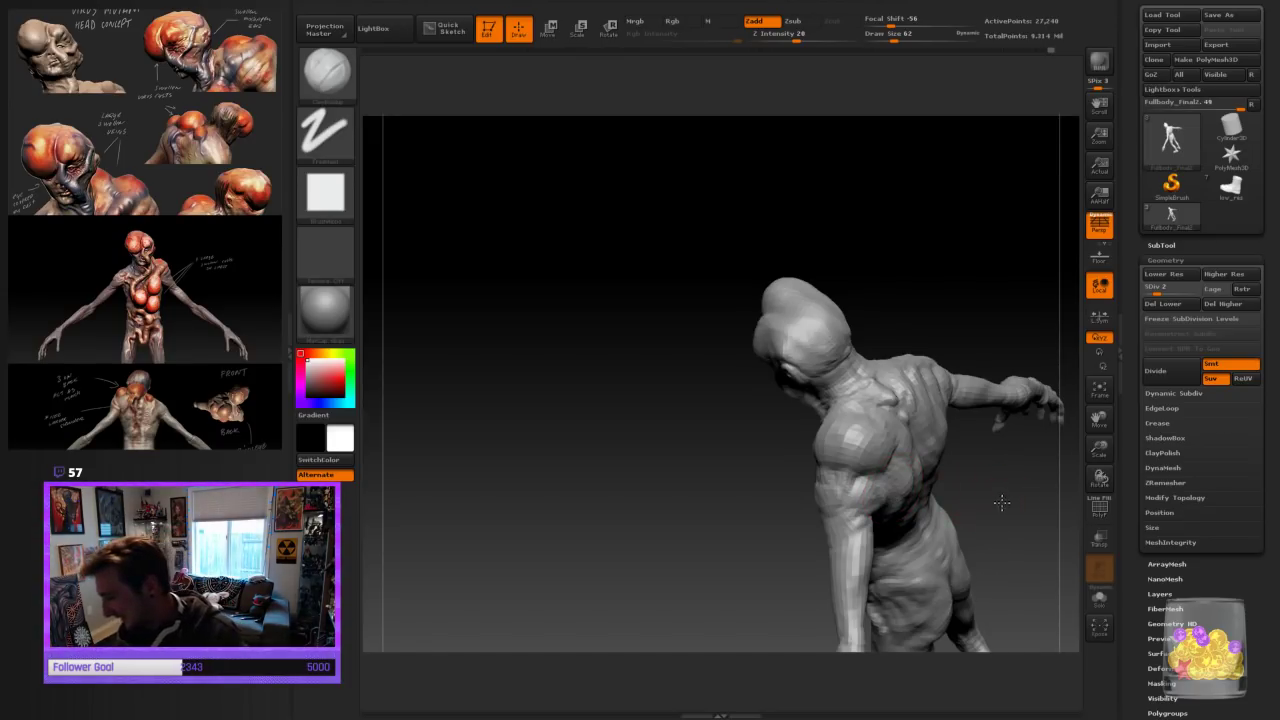
{"action": "left_click_drag", "start_coordinate": [1000, 500], "coordinate": [850, 425]}
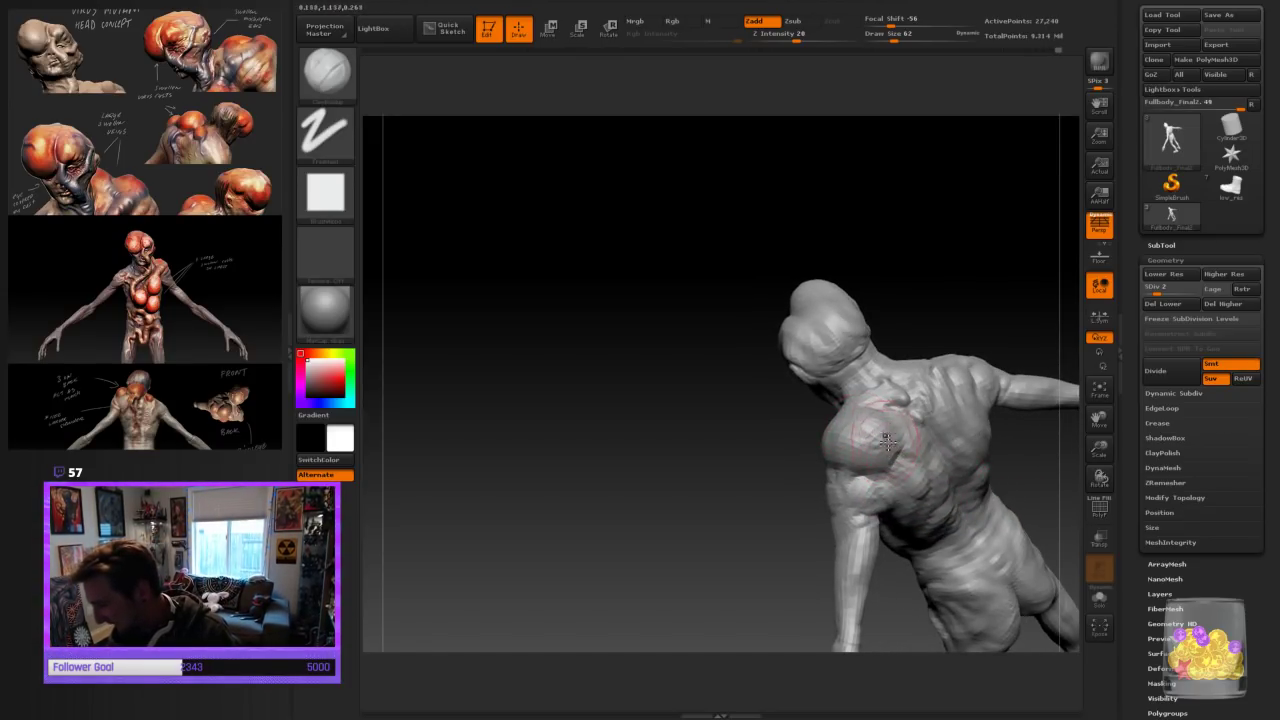
{"action": "mouse_move", "coordinate": [743, 568]}
{"action": "left_mouse_down"}
{"action": "mouse_move", "coordinate": [917, 403]}
{"action": "mouse_move", "coordinate": [779, 399]}
{"action": "left_mouse_up"}
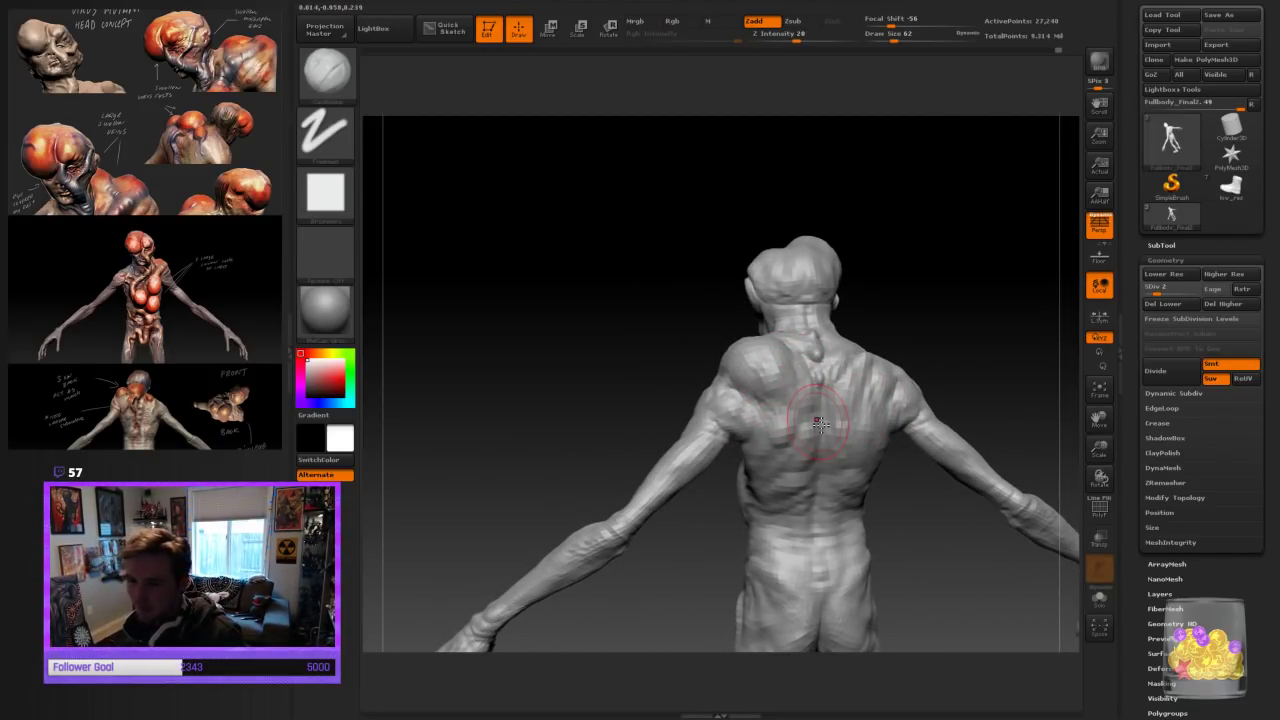
Add a second rounded growth at the base of the neck on the upper back, using an enlarged ClayBuildup brush
{"action": "mouse_move", "coordinate": [941, 313]}
{"action": "left_mouse_down"}
{"action": "mouse_move", "coordinate": [968, 289]}
{"action": "mouse_move", "coordinate": [928, 348]}
{"action": "left_mouse_up"}
{"action": "key", "text": "bracketright"}
{"action": "key", "text": "bracketright"}
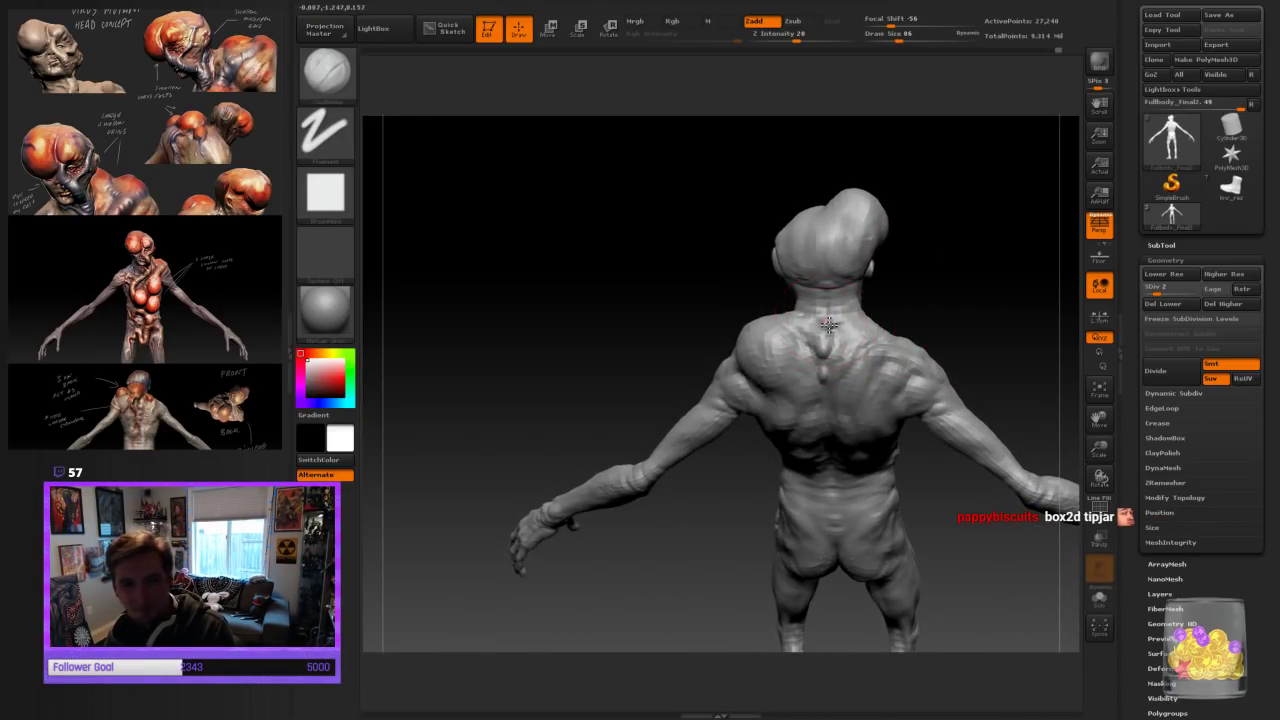
{"action": "mouse_move", "coordinate": [829, 325]}
{"action": "left_mouse_down"}
{"action": "mouse_move", "coordinate": [815, 334]}
{"action": "mouse_move", "coordinate": [824, 310]}
{"action": "mouse_move", "coordinate": [835, 361]}
{"action": "mouse_move", "coordinate": [914, 313]}
{"action": "left_mouse_up"}
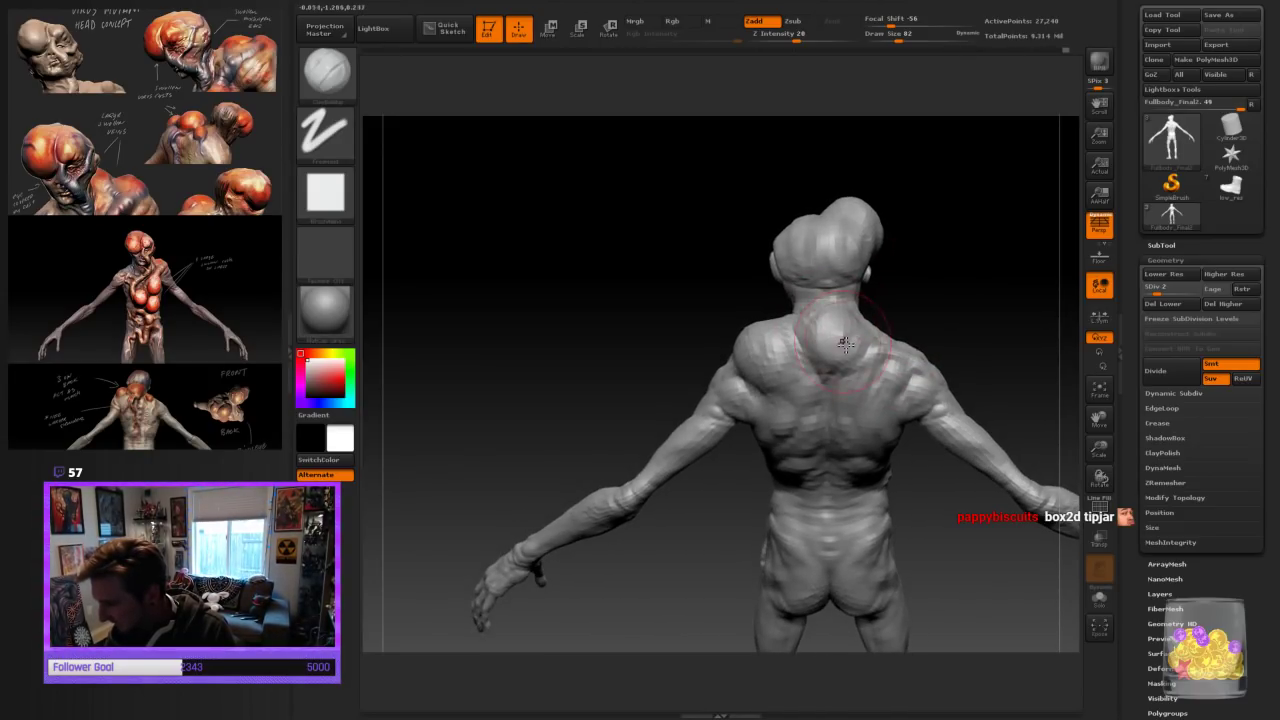
{"action": "left_click_drag", "start_coordinate": [830, 352], "coordinate": [853, 349]}
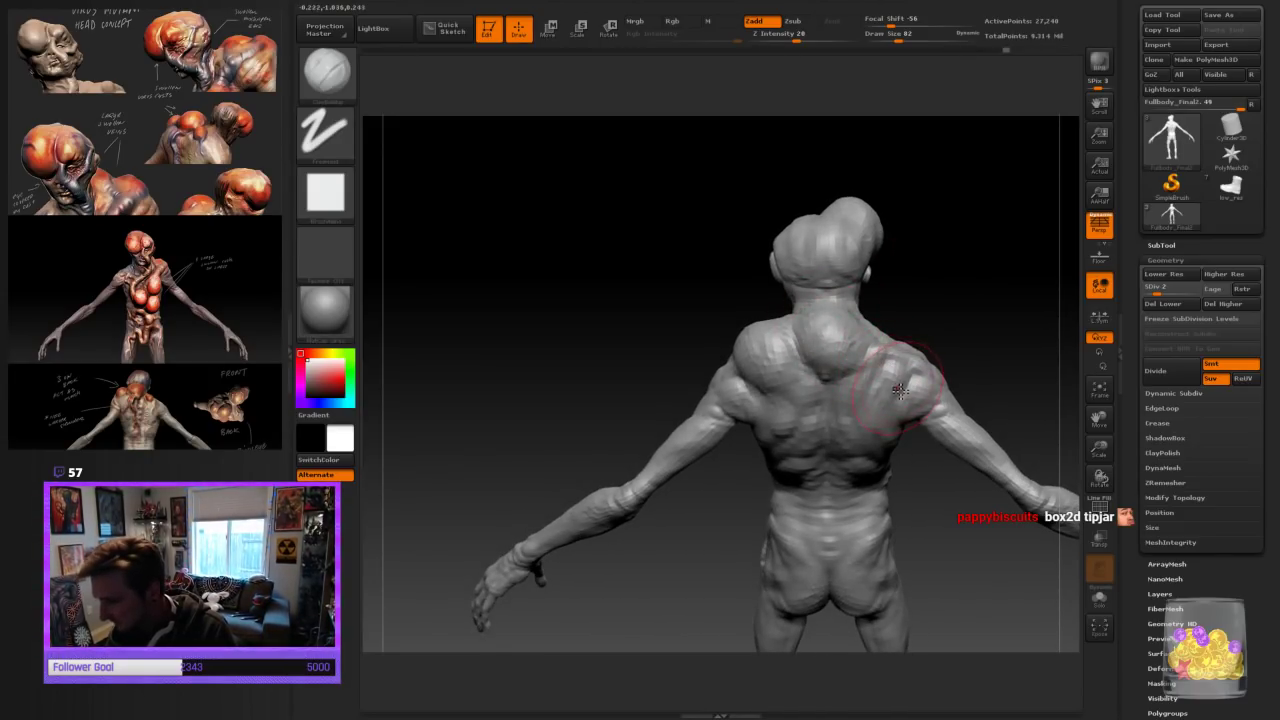
{"action": "right_click_drag", "start_coordinate": [886, 346], "coordinate": [883, 332]}
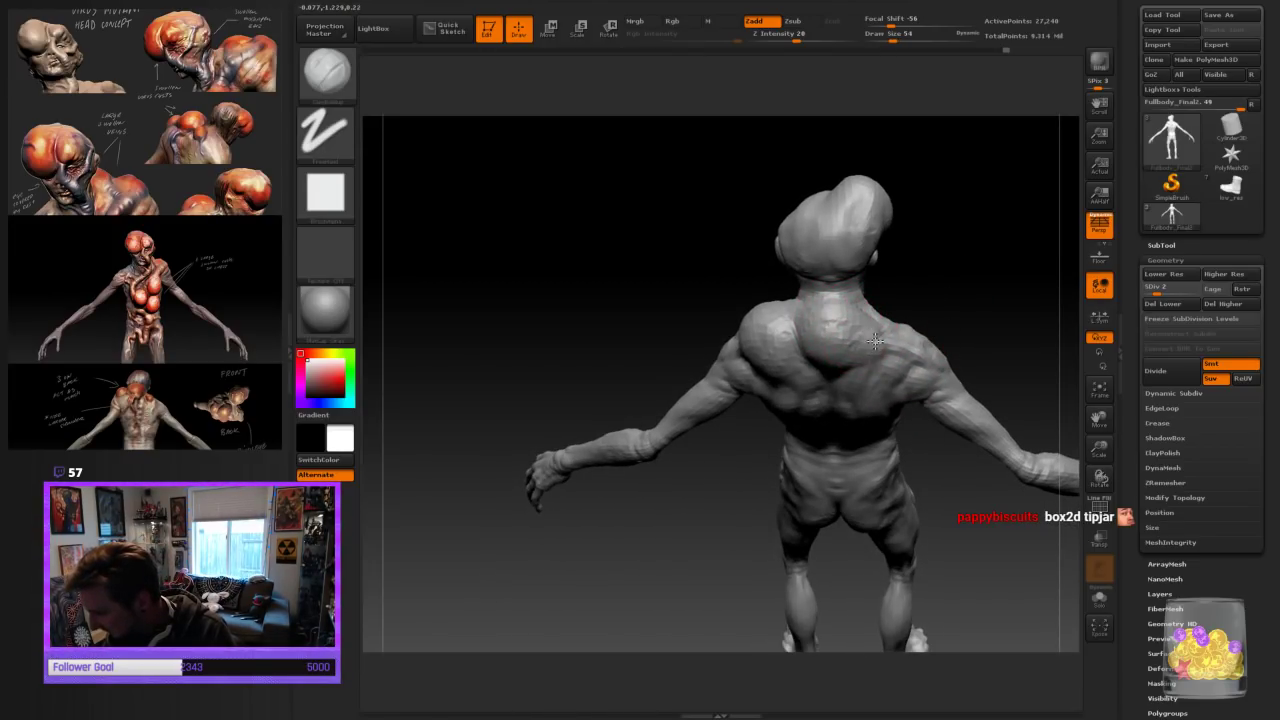
Add a smaller rounded growth over the character's right shoulder blade with ClayBuildup at draw size 54
{"action": "mouse_move", "coordinate": [928, 320]}
{"action": "right_mouse_down"}
{"action": "mouse_move", "coordinate": [928, 306]}
{"action": "mouse_move", "coordinate": [960, 294]}
{"action": "mouse_move", "coordinate": [945, 345]}
{"action": "mouse_move", "coordinate": [893, 357]}
{"action": "mouse_move", "coordinate": [963, 277]}
{"action": "mouse_move", "coordinate": [903, 344]}
{"action": "mouse_move", "coordinate": [940, 286]}
{"action": "mouse_move", "coordinate": [953, 323]}
{"action": "mouse_move", "coordinate": [963, 317]}
{"action": "right_mouse_up"}
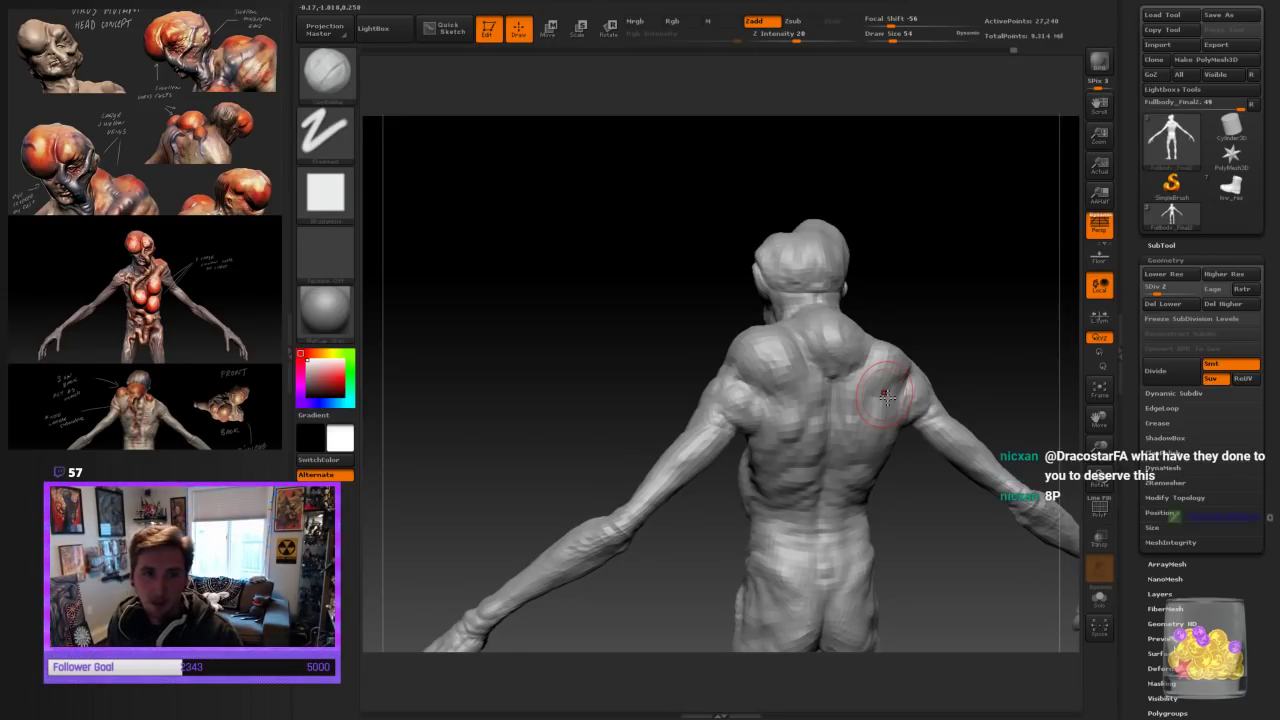
{"action": "right_click_drag", "start_coordinate": [887, 397], "coordinate": [943, 237]}
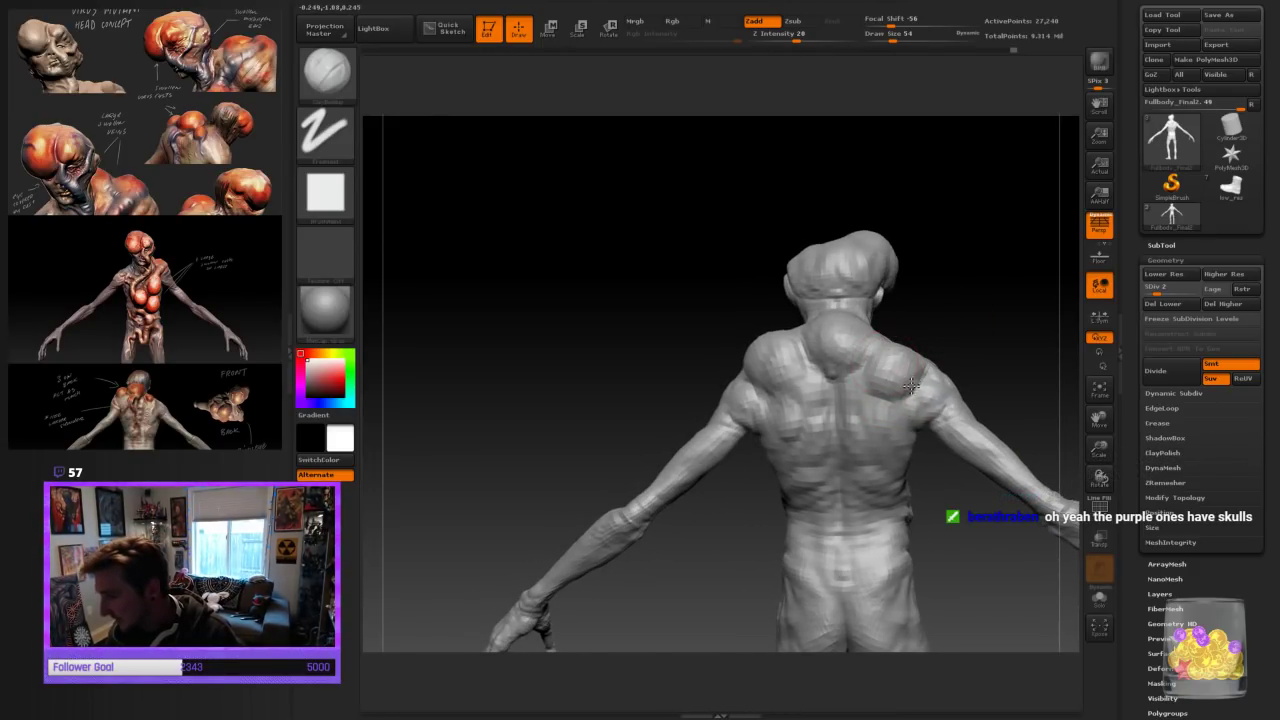
{"action": "left_click_drag", "start_coordinate": [922, 332], "coordinate": [831, 335]}
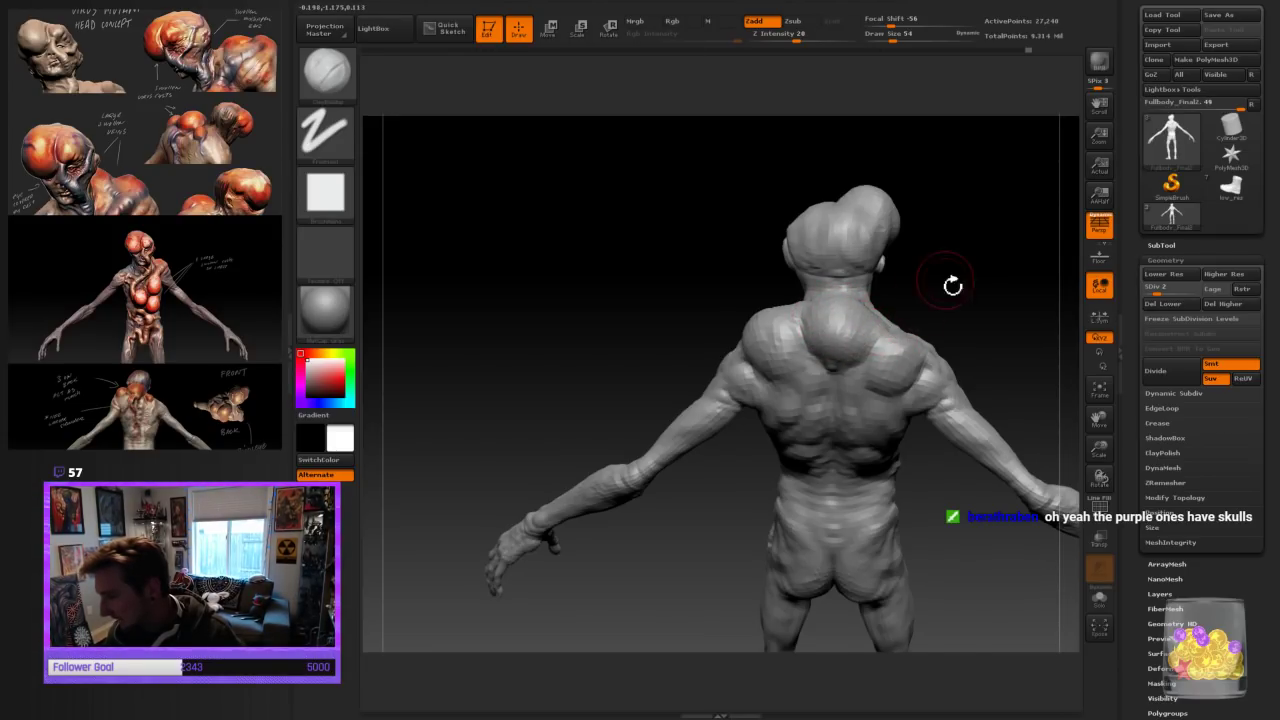
{"action": "left_click_drag", "start_coordinate": [951, 283], "coordinate": [937, 251]}
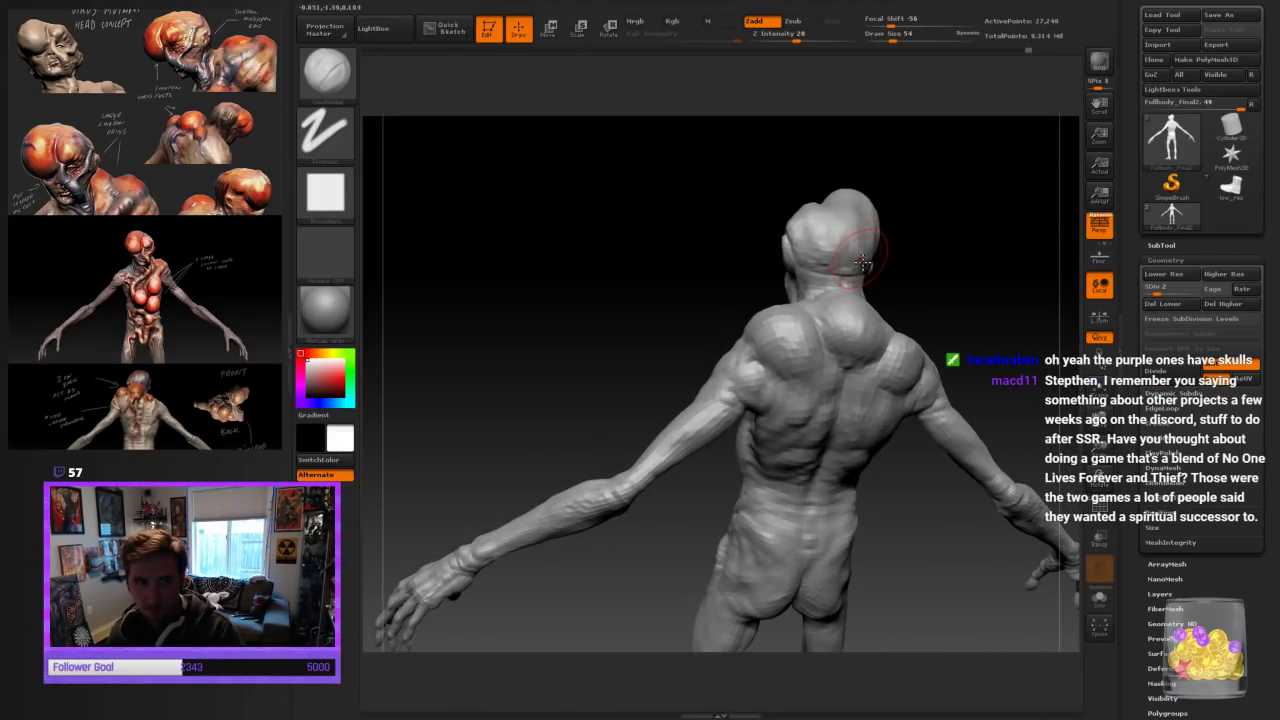
Fill out and round the back of the skull and the nape above the neck growth with a larger ClayBuildup brush
{"action": "mouse_move", "coordinate": [886, 190]}
{"action": "left_mouse_down"}
{"action": "mouse_move", "coordinate": [896, 212]}
{"action": "mouse_move", "coordinate": [815, 254]}
{"action": "left_mouse_up"}
{"action": "key", "text": "bracketright"}
{"action": "key", "text": "bracketright"}
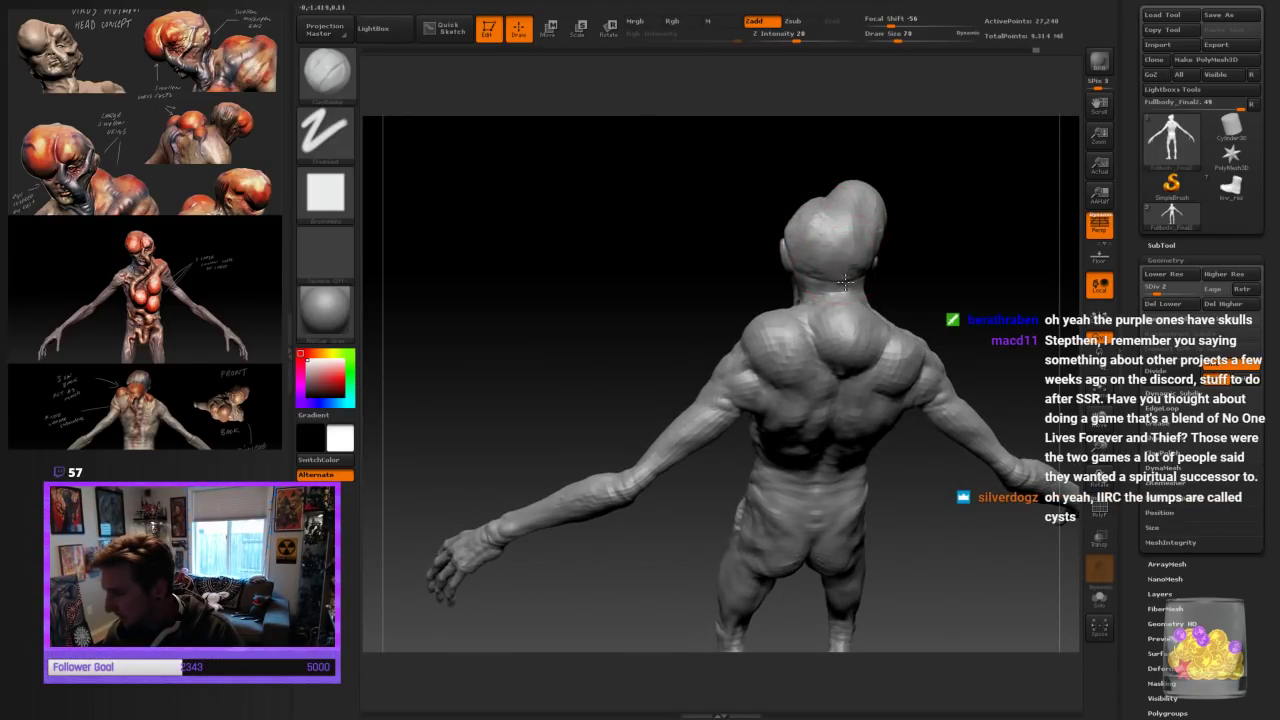
{"action": "left_click_drag", "start_coordinate": [944, 259], "coordinate": [872, 265]}
{"action": "left_click_drag", "start_coordinate": [954, 287], "coordinate": [980, 257]}
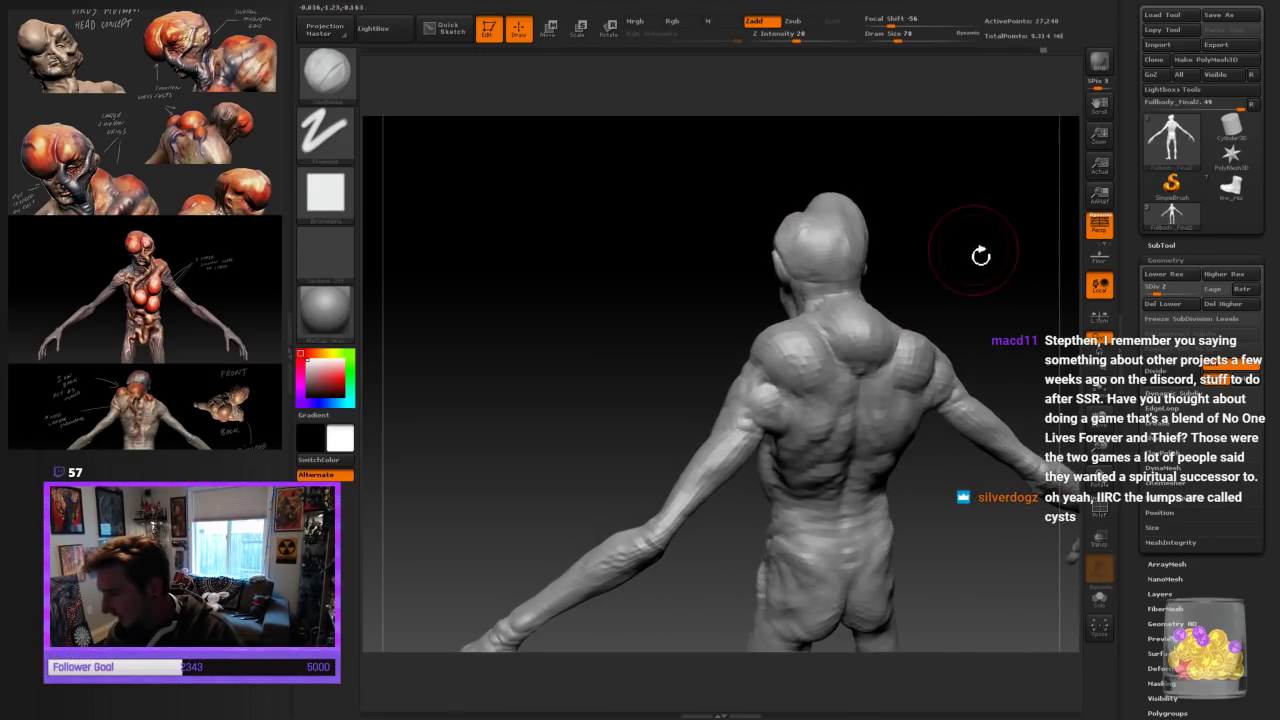
{"action": "left_click_drag", "start_coordinate": [848, 287], "coordinate": [819, 285]}
{"action": "left_click_drag", "start_coordinate": [797, 236], "coordinate": [773, 236]}
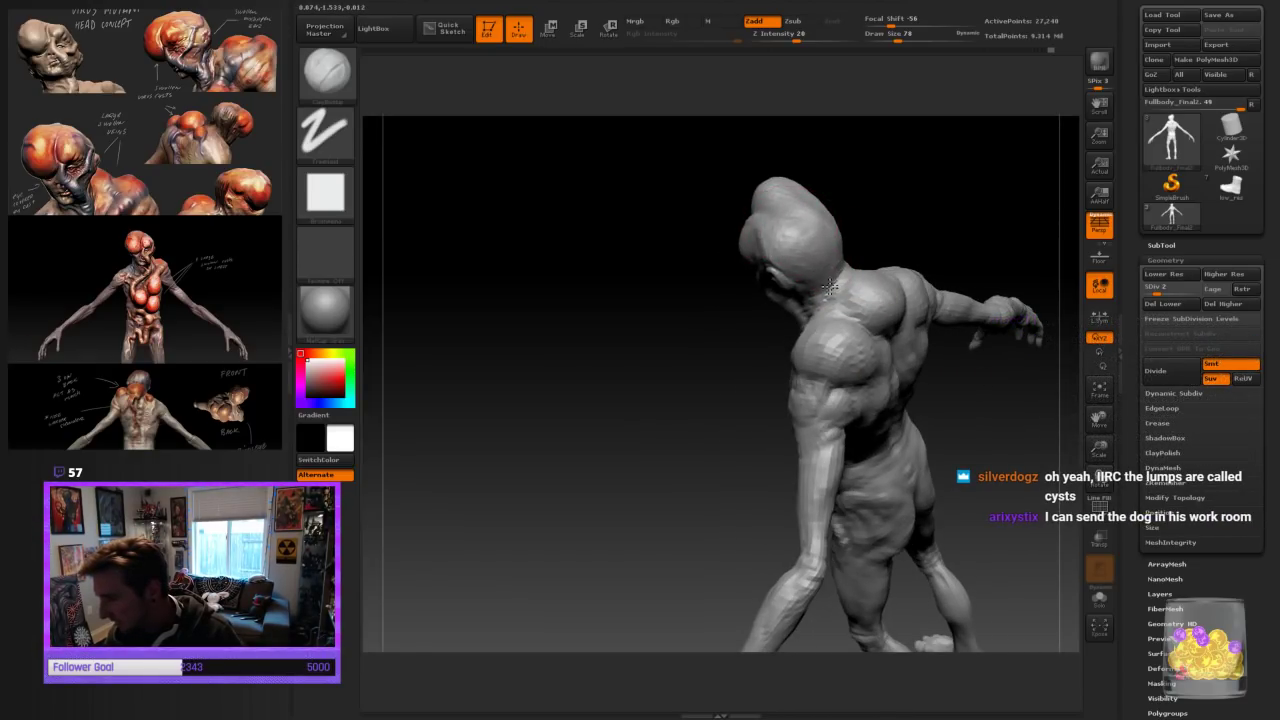
Examine the whole figure's proportions and silhouette from the front against the concept sheets
{"action": "left_click_drag", "start_coordinate": [850, 300], "coordinate": [1020, 464]}
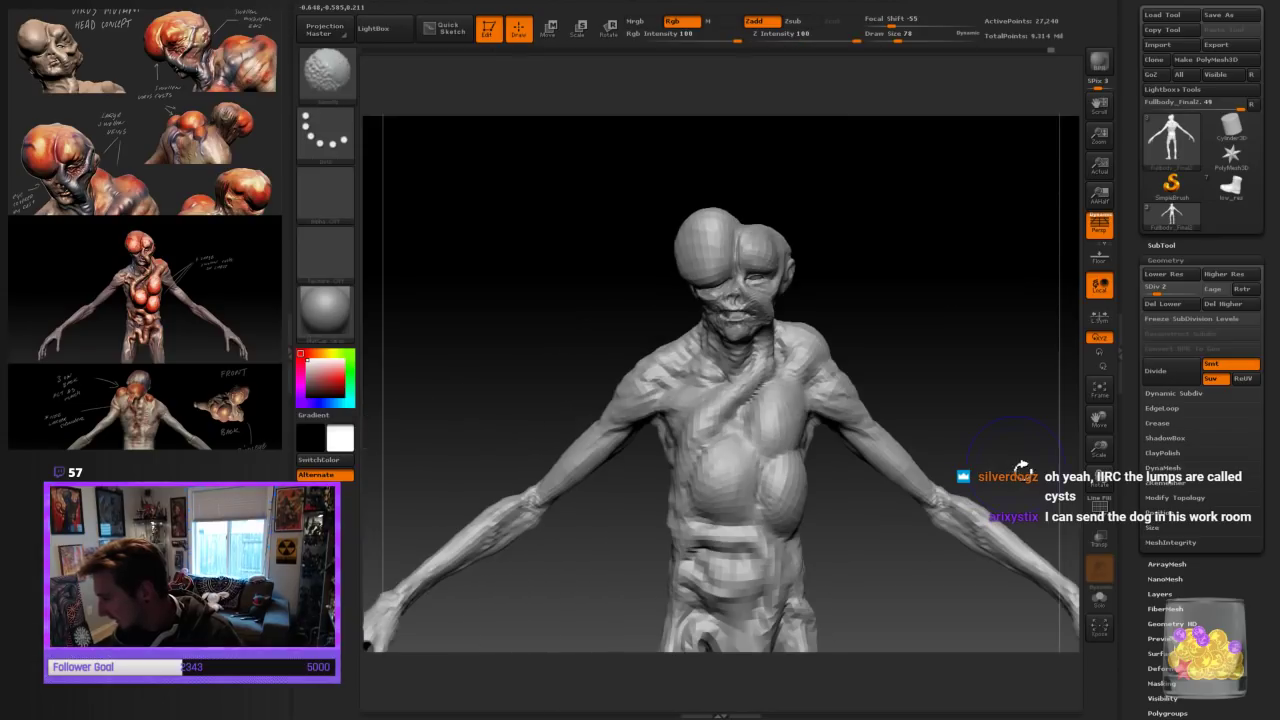
{"action": "left_click_drag", "start_coordinate": [1104, 452], "coordinate": [1060, 390]}
{"action": "left_click_drag", "start_coordinate": [920, 495], "coordinate": [1000, 528]}
{"action": "left_click_drag", "start_coordinate": [1100, 447], "coordinate": [1099, 476]}
{"action": "left_click_drag", "start_coordinate": [980, 553], "coordinate": [963, 514], "text": "alt"}
{"action": "left_click_drag", "start_coordinate": [1100, 449], "coordinate": [1101, 461]}
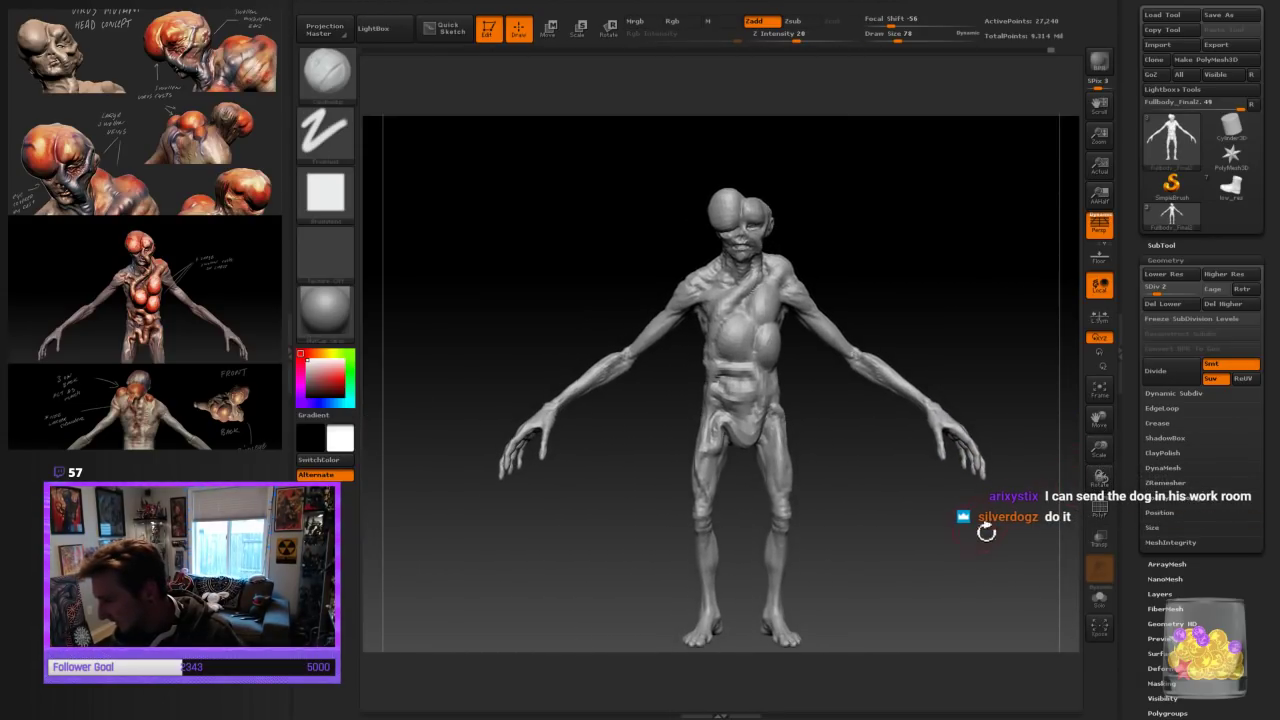
{"action": "left_click_drag", "start_coordinate": [986, 531], "coordinate": [965, 512], "text": "alt"}
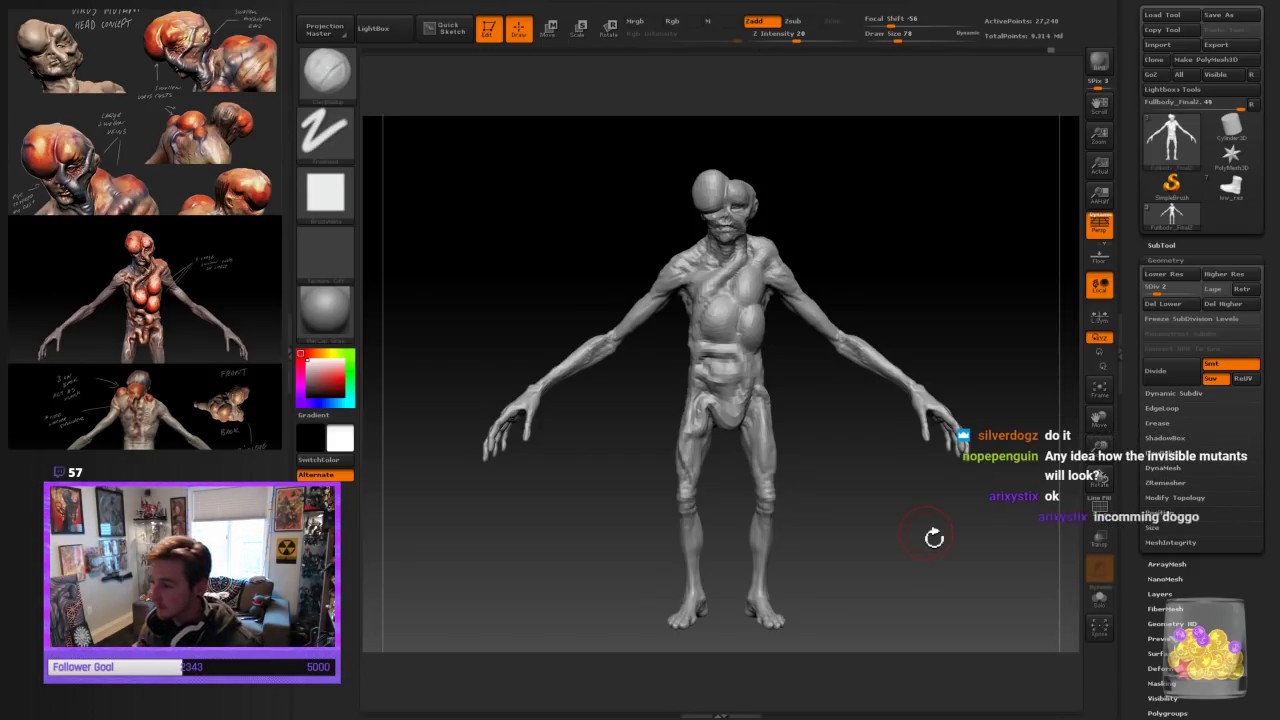
Reshape the skull's side and rear silhouette with a large Move Topological brush
{"action": "mouse_move", "coordinate": [934, 536]}
{"action": "left_mouse_down"}
{"action": "mouse_move", "coordinate": [914, 509]}
{"action": "mouse_move", "coordinate": [945, 527]}
{"action": "mouse_move", "coordinate": [970, 520]}
{"action": "left_mouse_up"}
{"action": "key", "text": "b"}
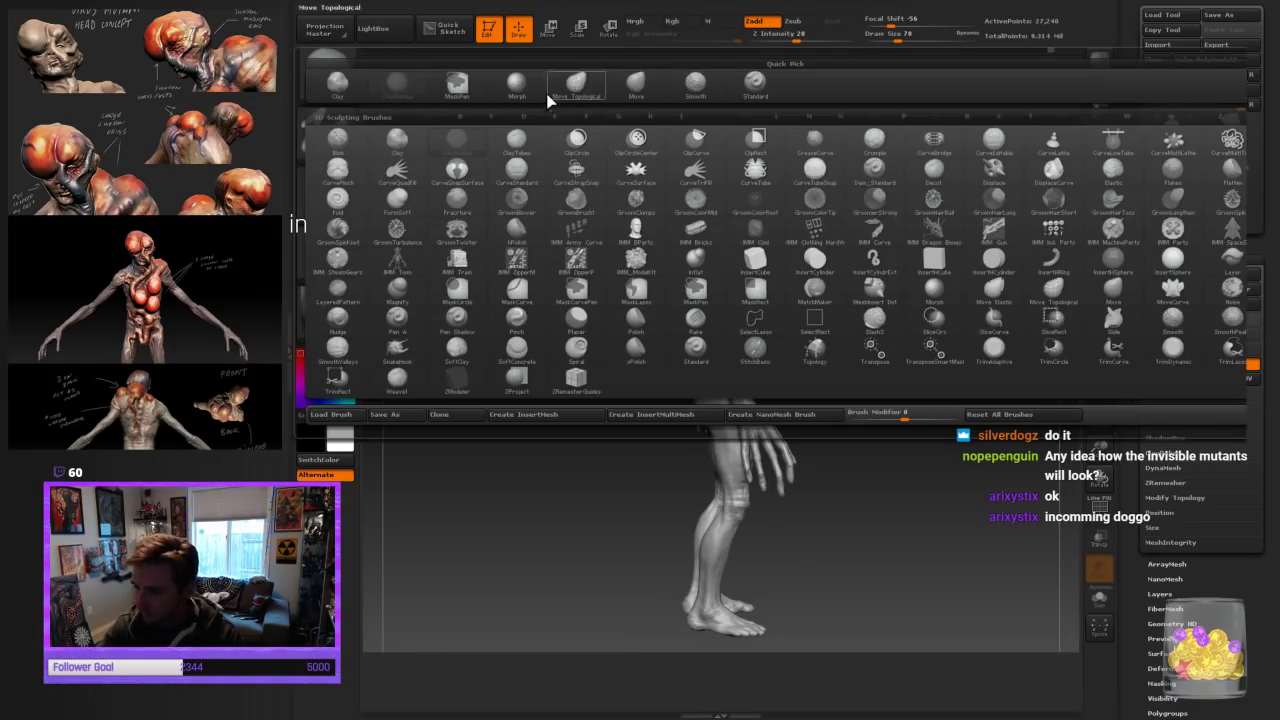
{"action": "left_click", "coordinate": [581, 90]}
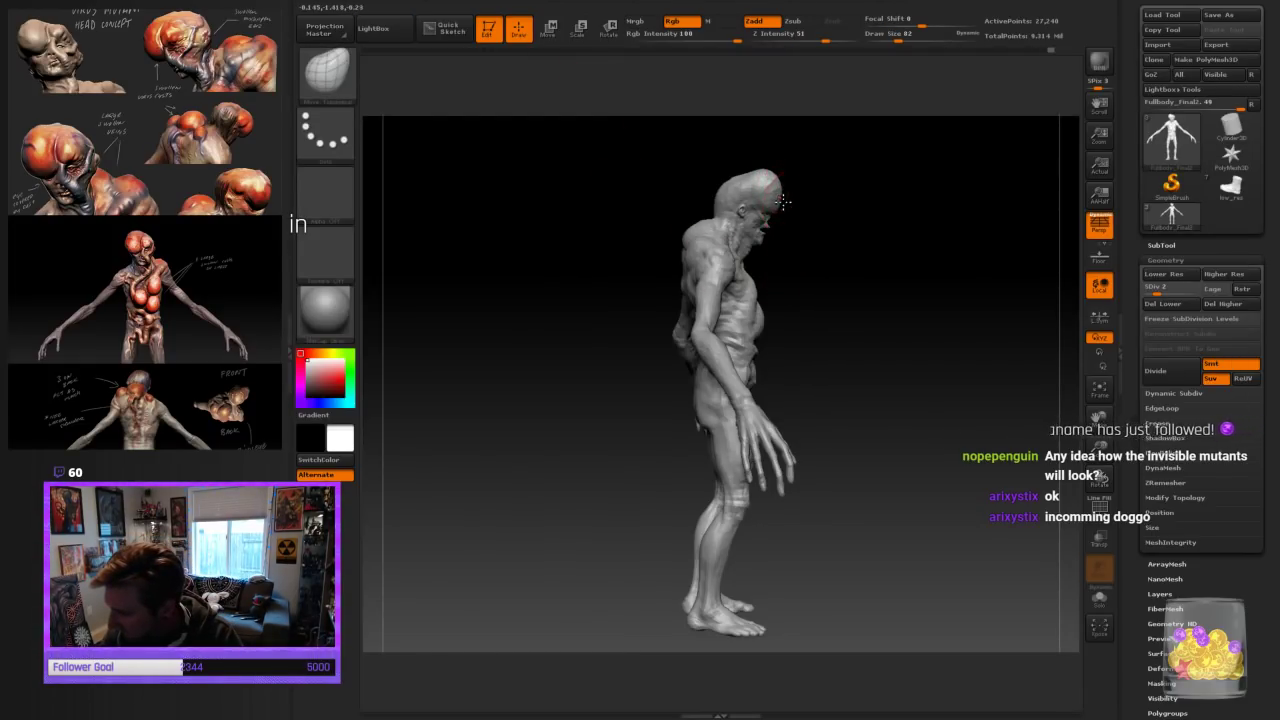
{"action": "mouse_move", "coordinate": [780, 194]}
{"action": "left_mouse_down"}
{"action": "mouse_move", "coordinate": [877, 183]}
{"action": "mouse_move", "coordinate": [737, 181]}
{"action": "left_mouse_up"}
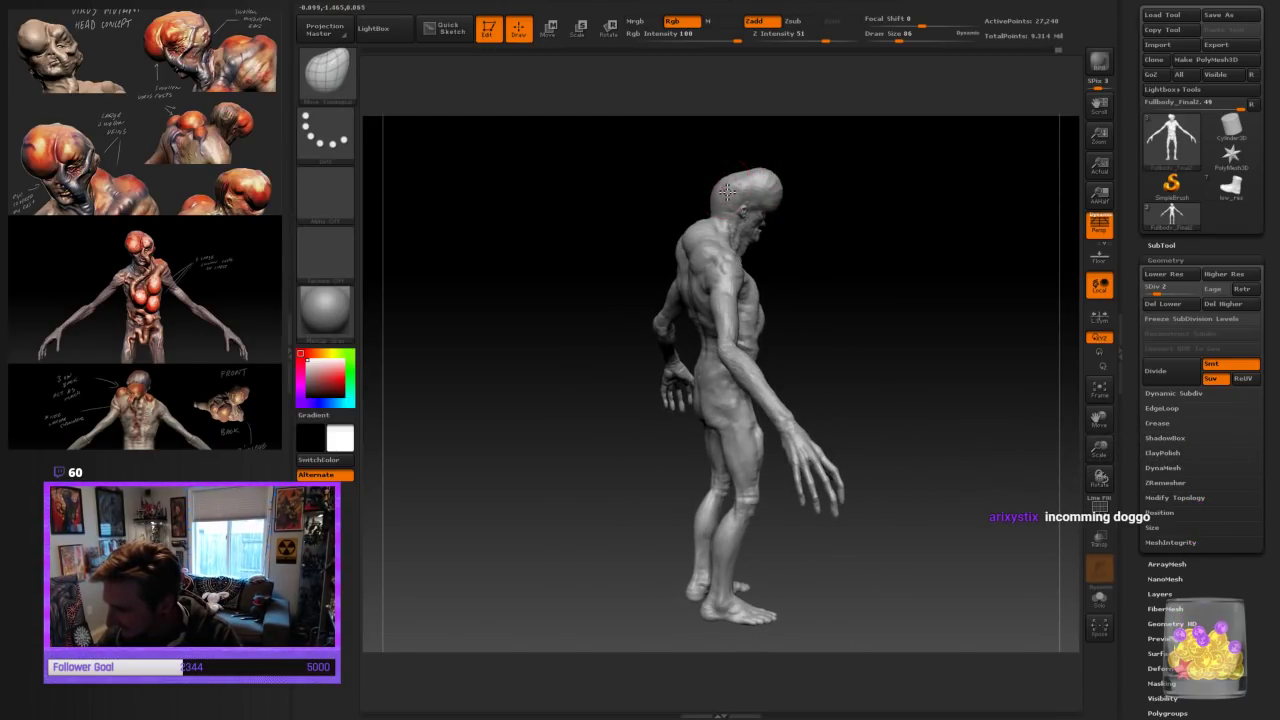
{"action": "mouse_move", "coordinate": [846, 165]}
{"action": "left_mouse_down"}
{"action": "mouse_move", "coordinate": [900, 171]}
{"action": "mouse_move", "coordinate": [817, 214]}
{"action": "mouse_move", "coordinate": [745, 206]}
{"action": "left_mouse_up"}
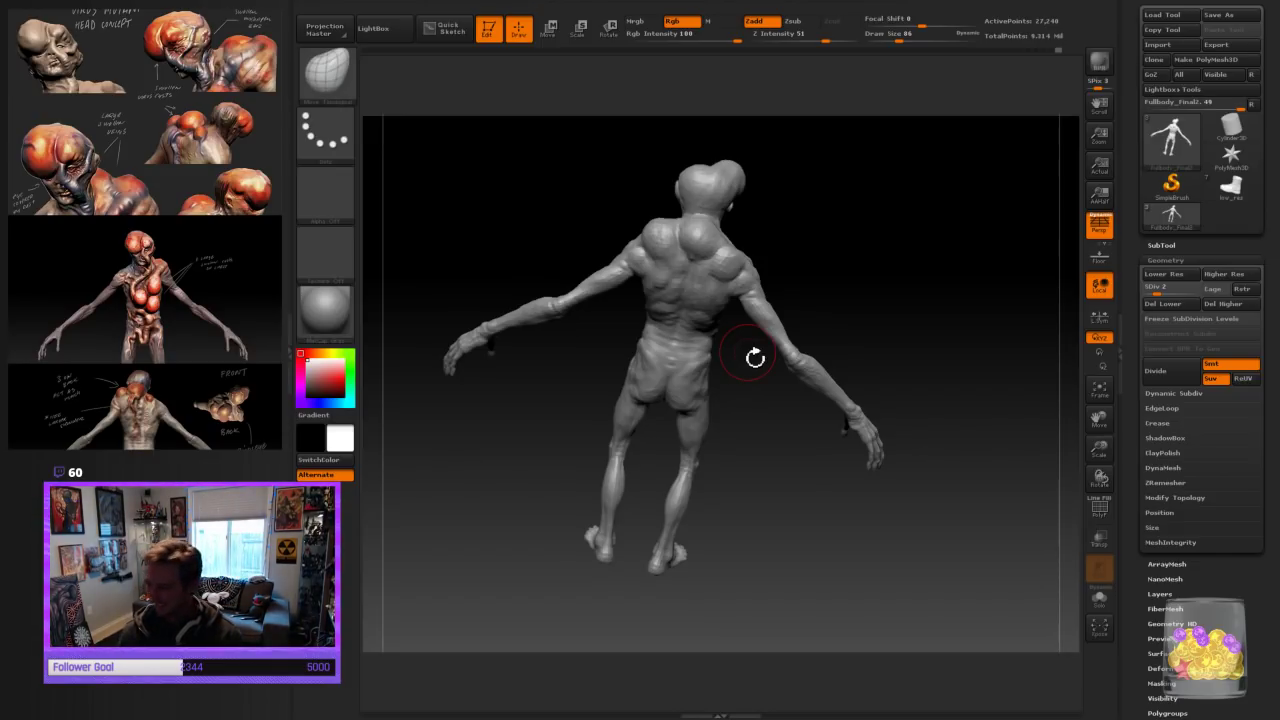
{"action": "mouse_move", "coordinate": [914, 306]}
{"action": "left_mouse_down"}
{"action": "mouse_move", "coordinate": [930, 270]}
{"action": "mouse_move", "coordinate": [926, 299]}
{"action": "left_mouse_up"}
{"action": "left_click_drag", "start_coordinate": [1100, 448], "coordinate": [1110, 484]}
{"action": "left_click_drag", "start_coordinate": [943, 306], "coordinate": [947, 339], "text": "alt"}
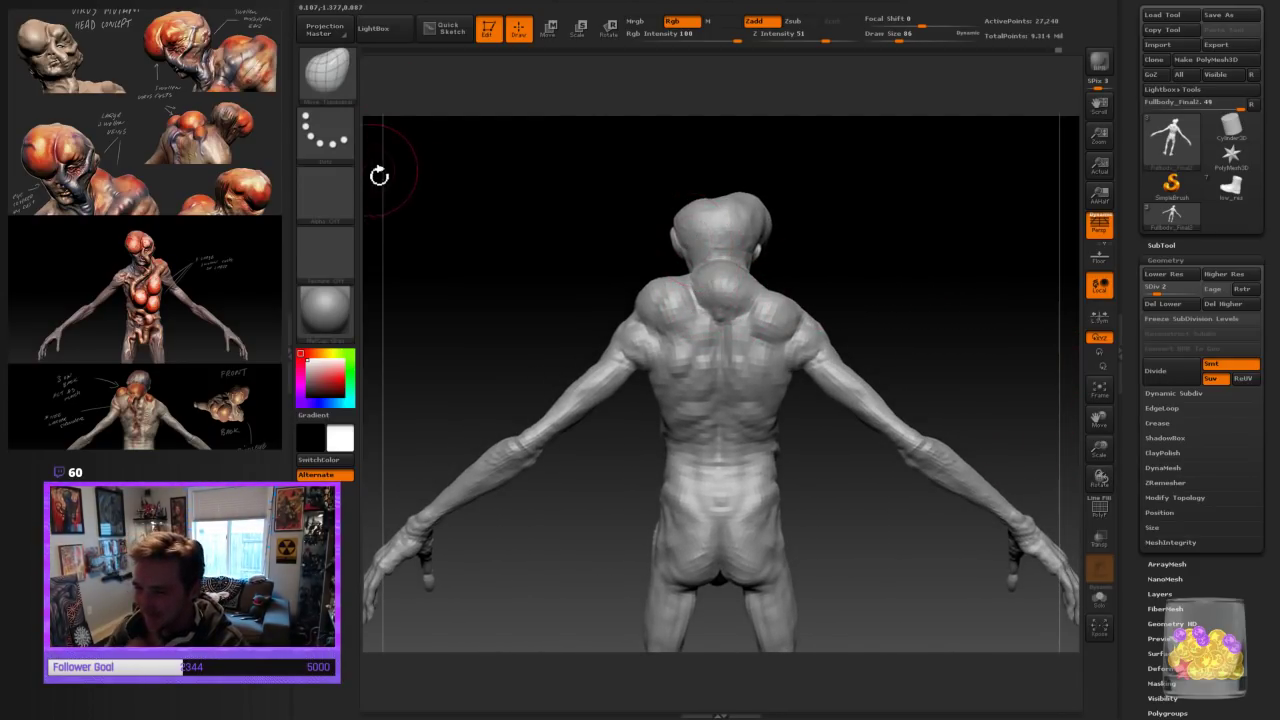
{"action": "left_click", "coordinate": [326, 72]}
{"action": "left_click", "coordinate": [498, 87]}
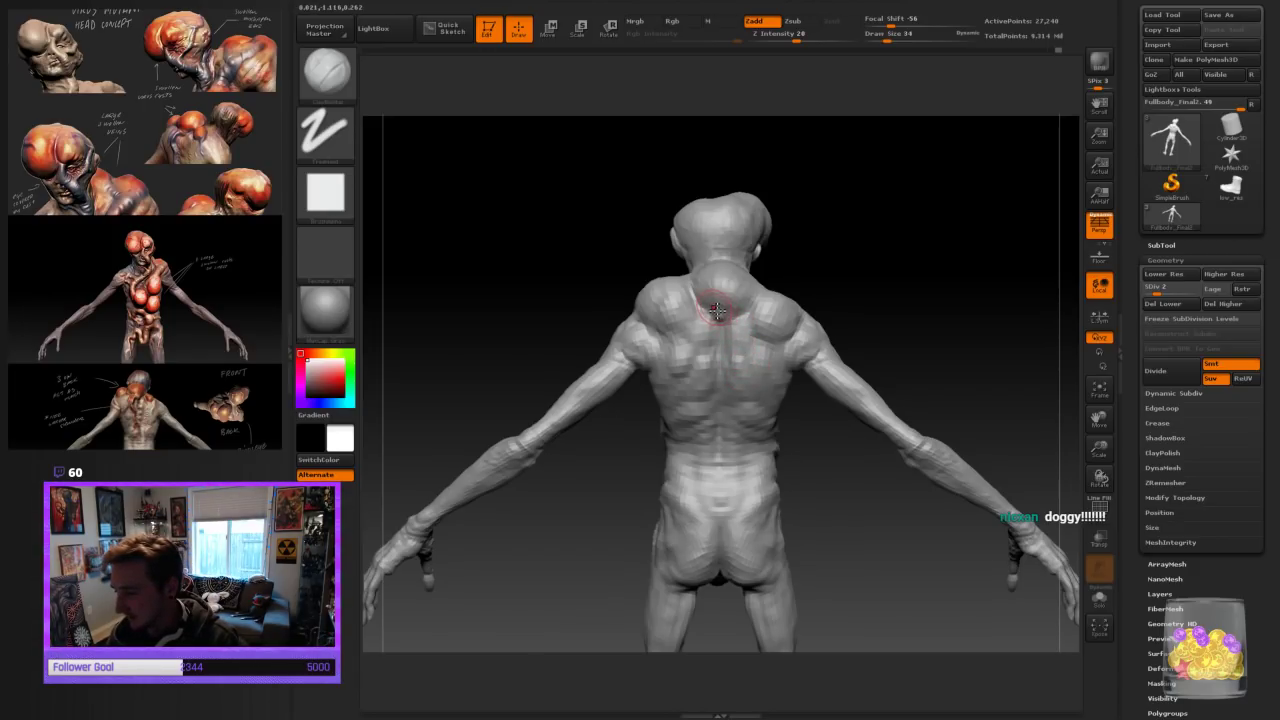
{"action": "left_click", "coordinate": [326, 72]}
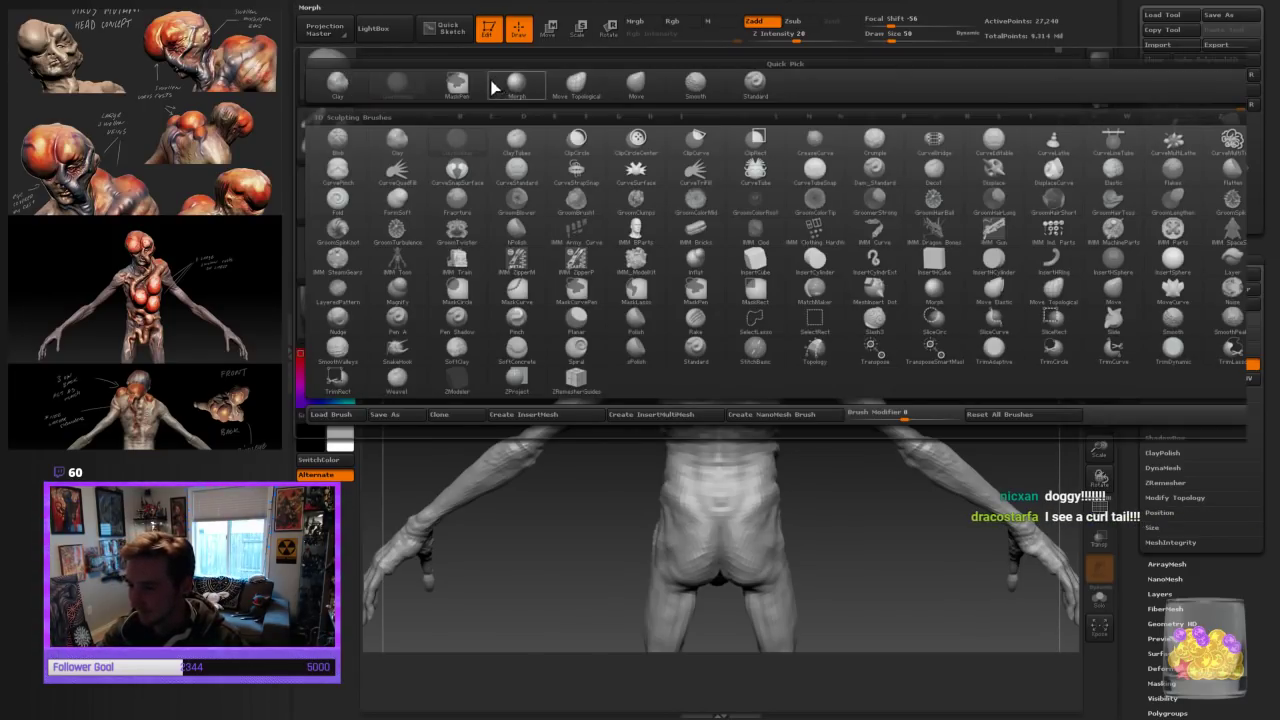
{"action": "left_click", "coordinate": [580, 85]}
{"action": "left_click", "coordinate": [341, 80]}
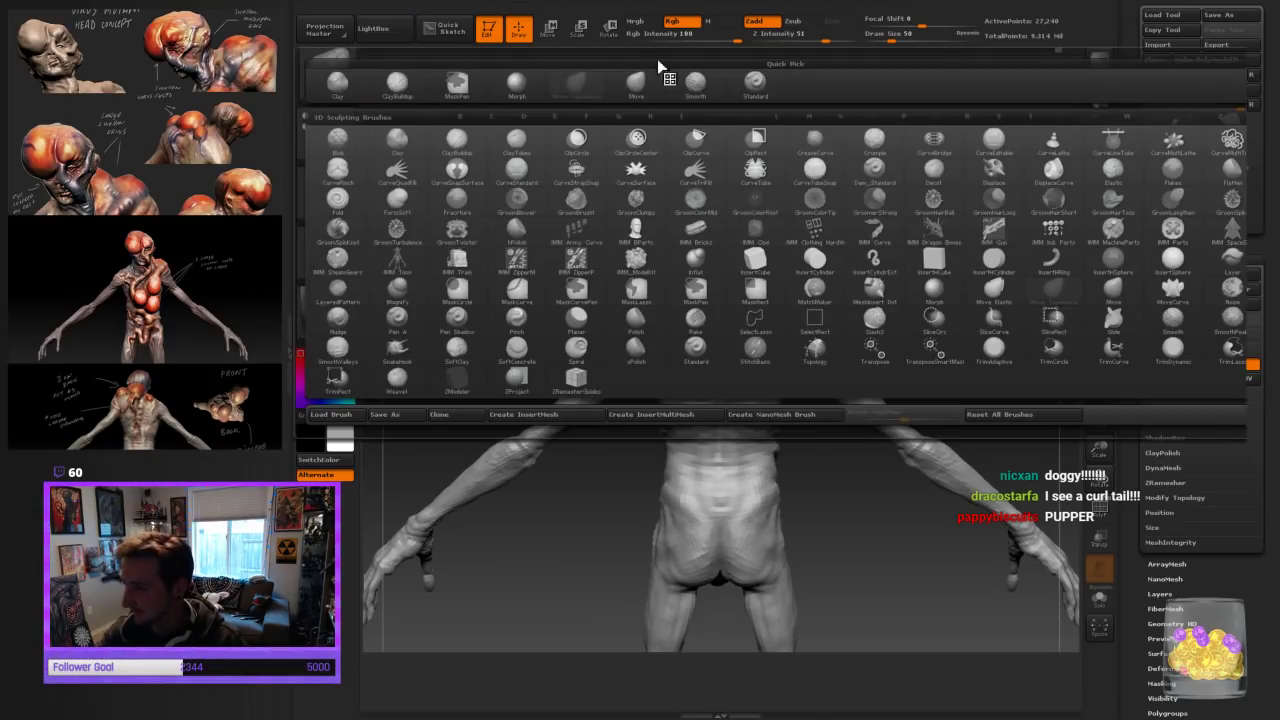
{"action": "left_click", "coordinate": [545, 387]}
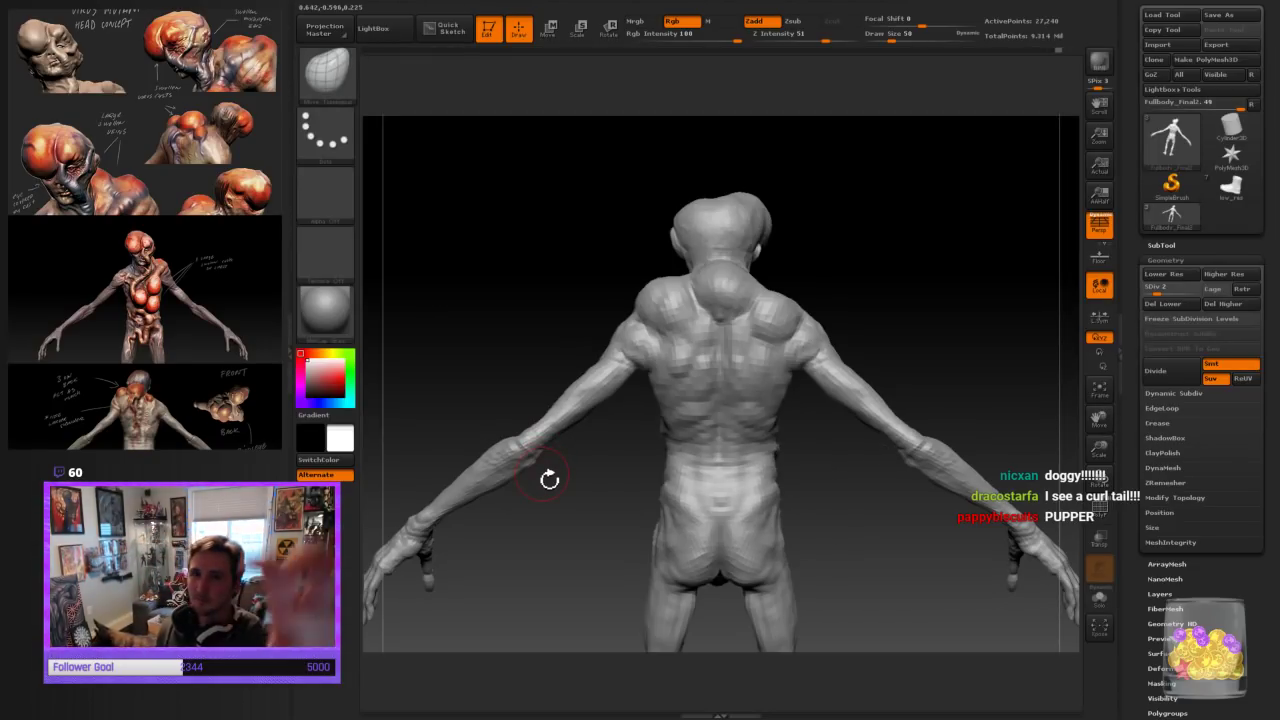
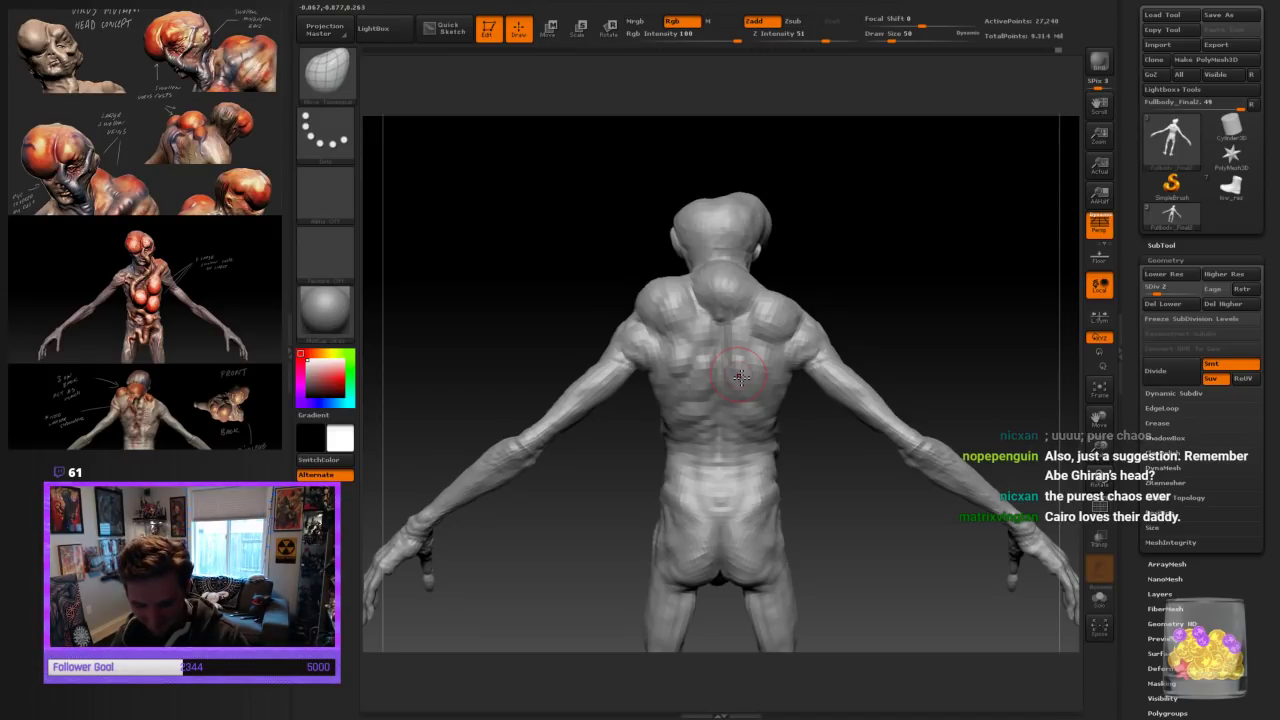
Sculpt flesh strands between the character's left upper-back growth and the spine with ClayBuildup at draw size 22
{"action": "left_click", "coordinate": [325, 70]}
{"action": "left_click", "coordinate": [418, 96]}
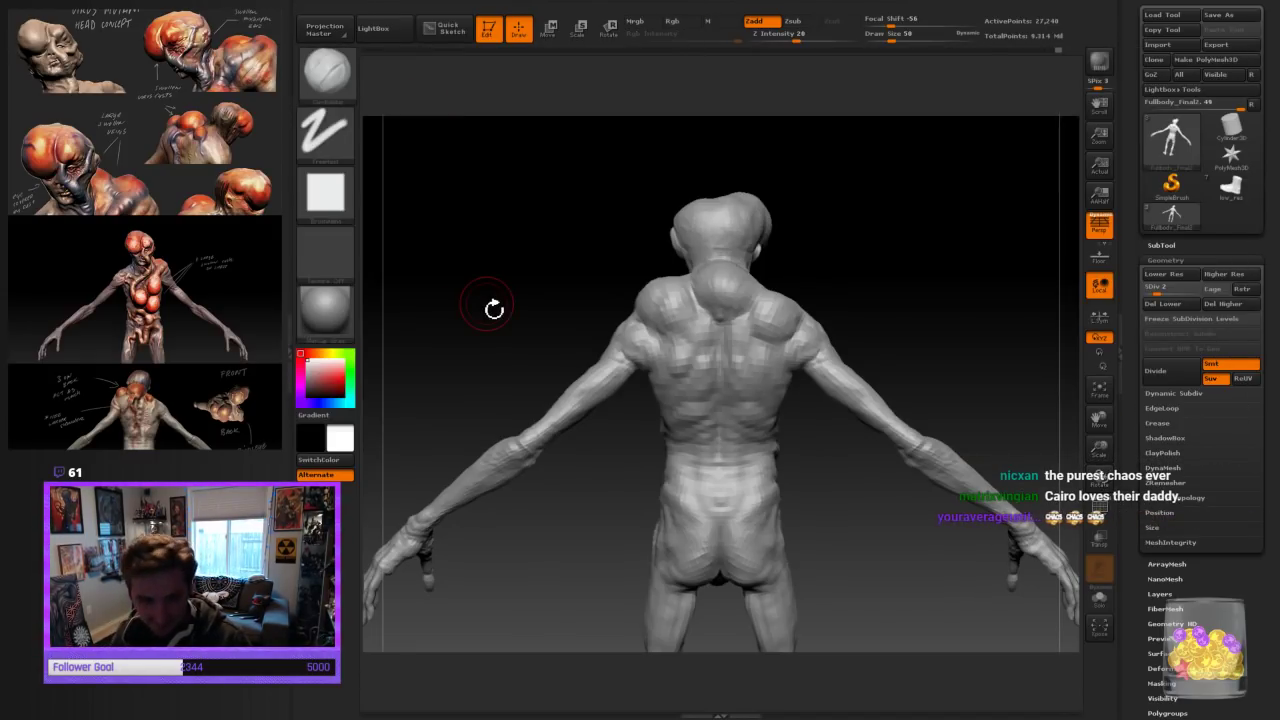
{"action": "key", "text": "bracketleft"}
{"action": "key", "text": "bracketleft"}
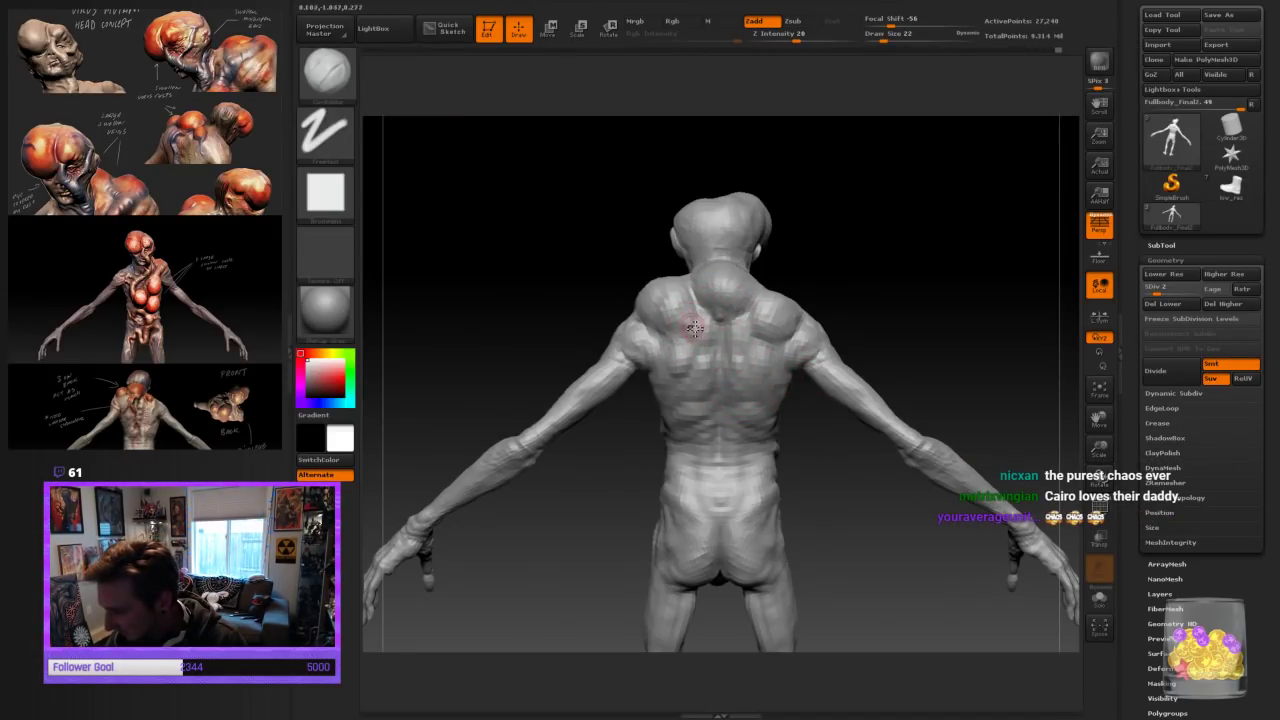
{"action": "key", "text": "bracketleft"}
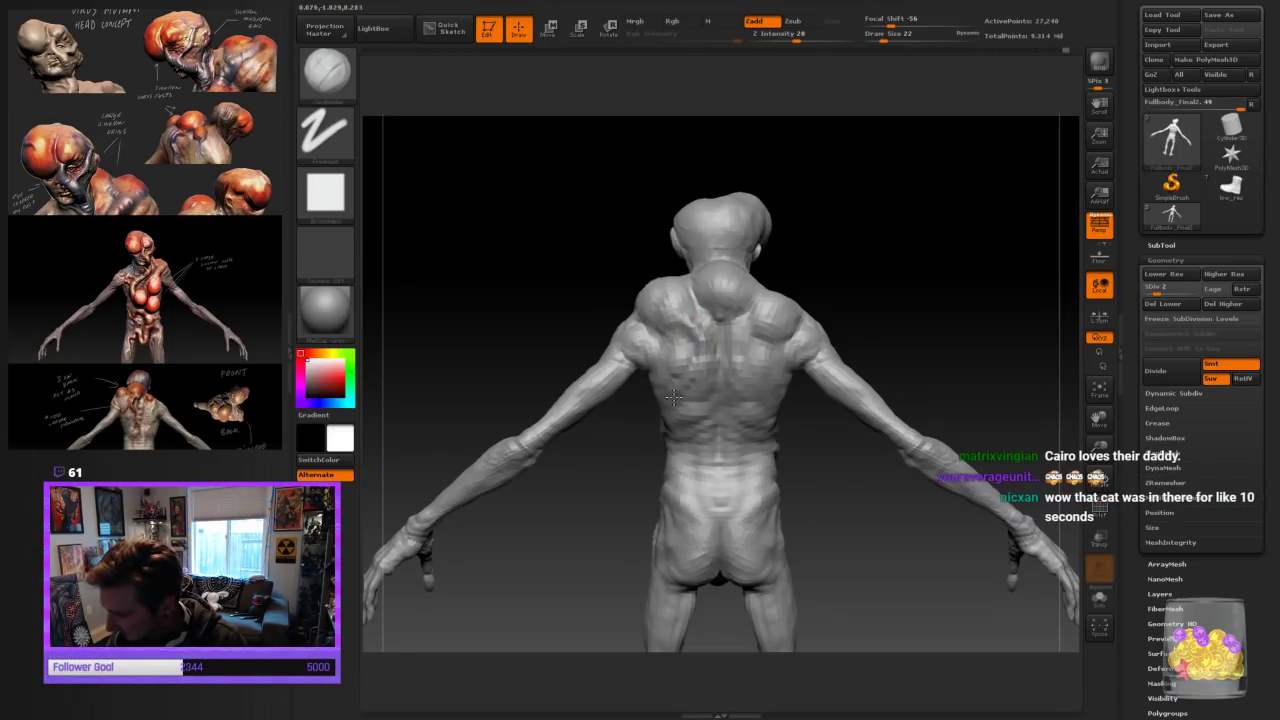
Sculpt stranded flesh from the neck growth down the spine to the mid-back, reducing the ClayBuildup draw size to 14
{"action": "key", "text": "bracketright"}
{"action": "key", "text": "bracketright"}
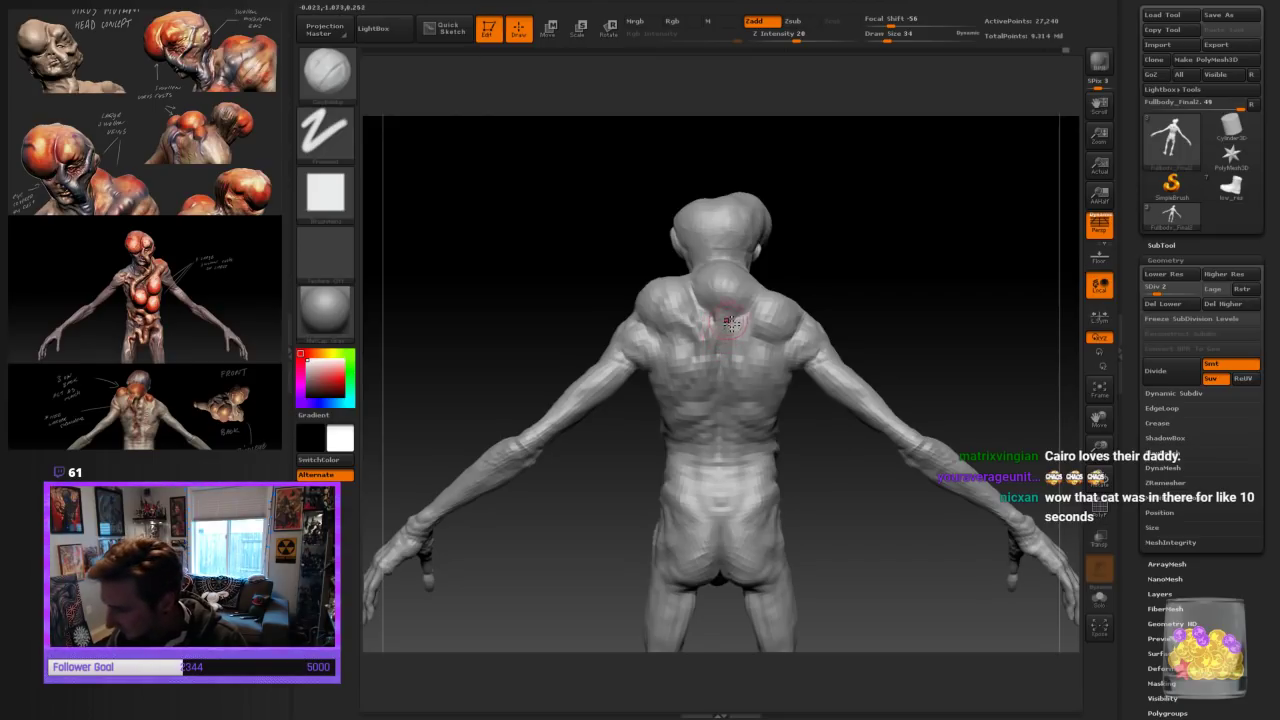
{"action": "key", "text": "bracketleft"}
{"action": "left_click_drag", "start_coordinate": [726, 323], "coordinate": [728, 382]}
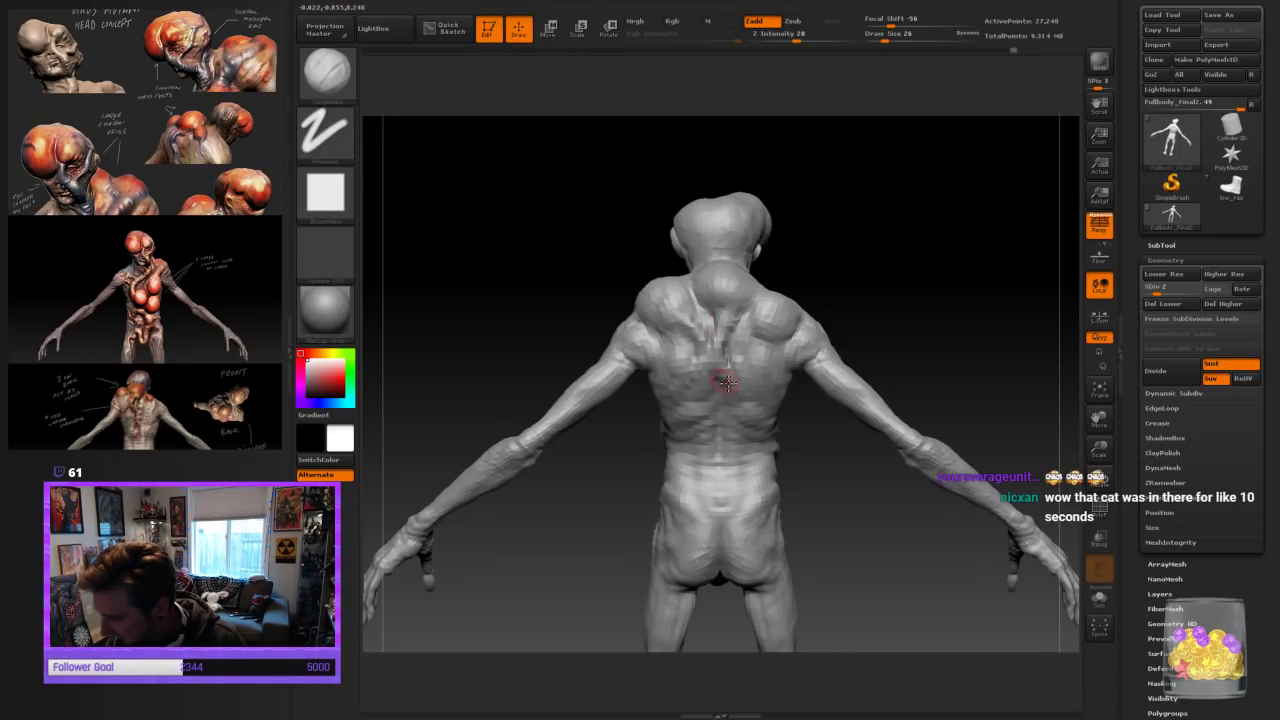
{"action": "key", "text": "bracketleft"}
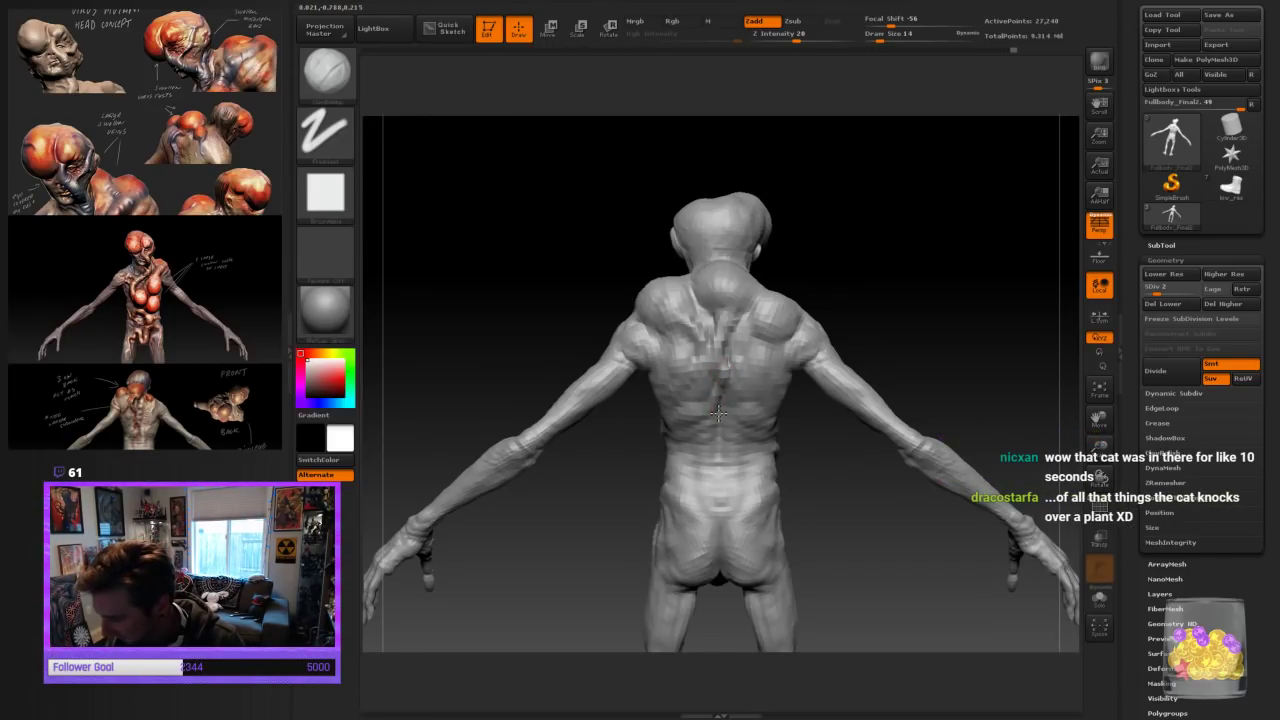
{"action": "left_click_drag", "start_coordinate": [718, 413], "coordinate": [702, 432]}
Build up and blend the flesh around the growth on the character's right shoulder blade with an enlarged ClayBuildup brush and smoothing
{"action": "key", "text": "bracketright"}
{"action": "key", "text": "bracketright"}
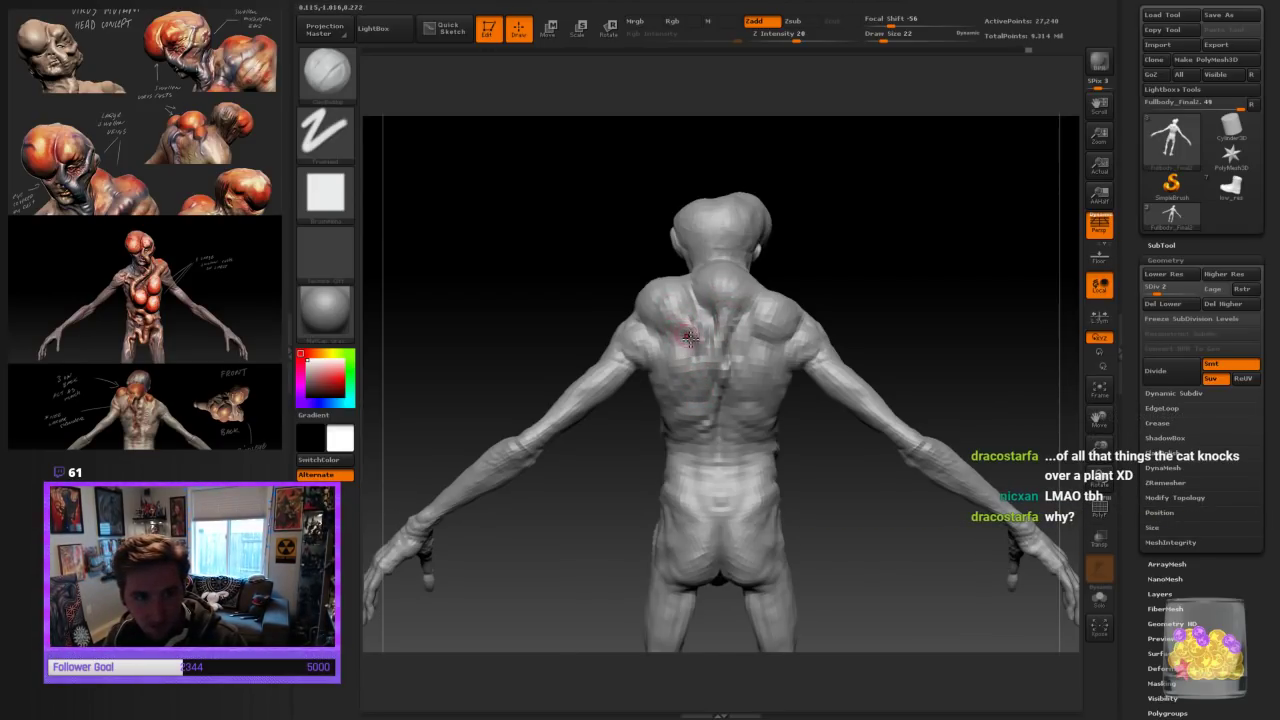
{"action": "key", "text": "bracketright"}
{"action": "key", "text": "bracketright"}
{"action": "left_click_drag", "start_coordinate": [862, 318], "coordinate": [809, 328]}
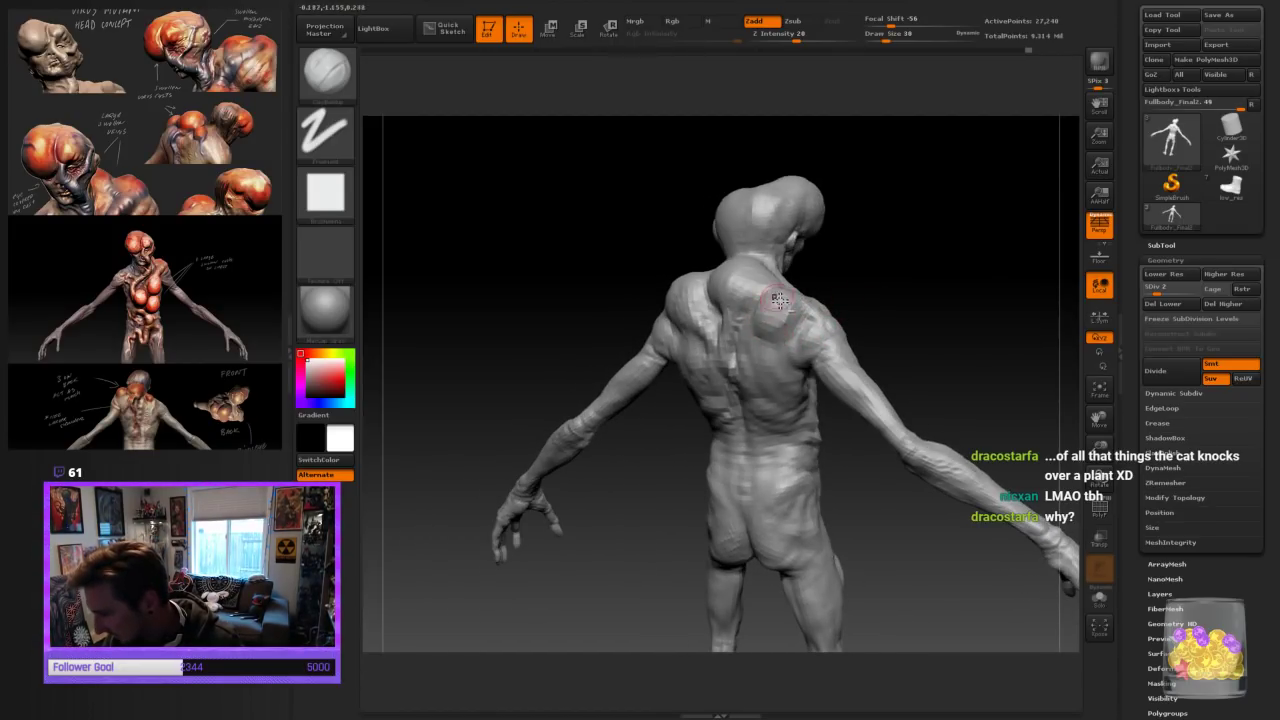
{"action": "left_click_drag", "start_coordinate": [865, 266], "coordinate": [815, 310]}
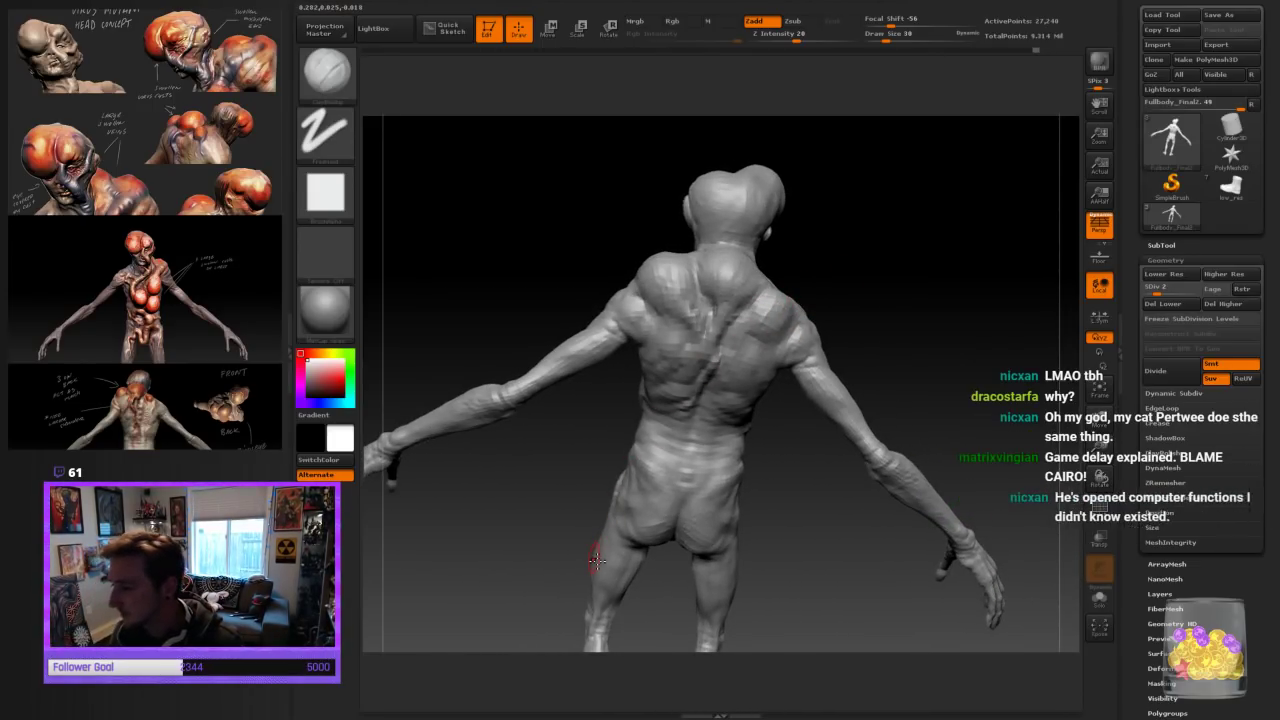
{"action": "left_click_drag", "start_coordinate": [858, 401], "coordinate": [872, 345]}
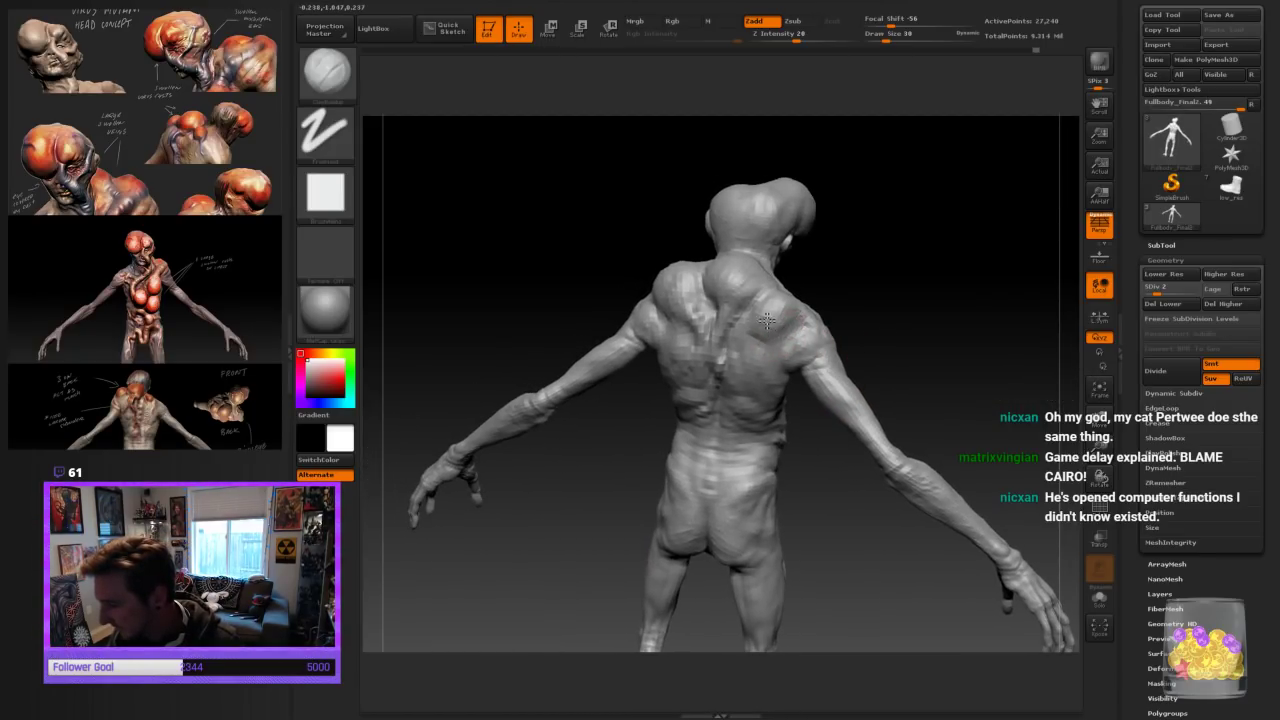
{"action": "mouse_move", "coordinate": [795, 308]}
{"action": "left_mouse_down"}
{"action": "mouse_move", "coordinate": [831, 346]}
{"action": "mouse_move", "coordinate": [787, 350]}
{"action": "left_mouse_up"}
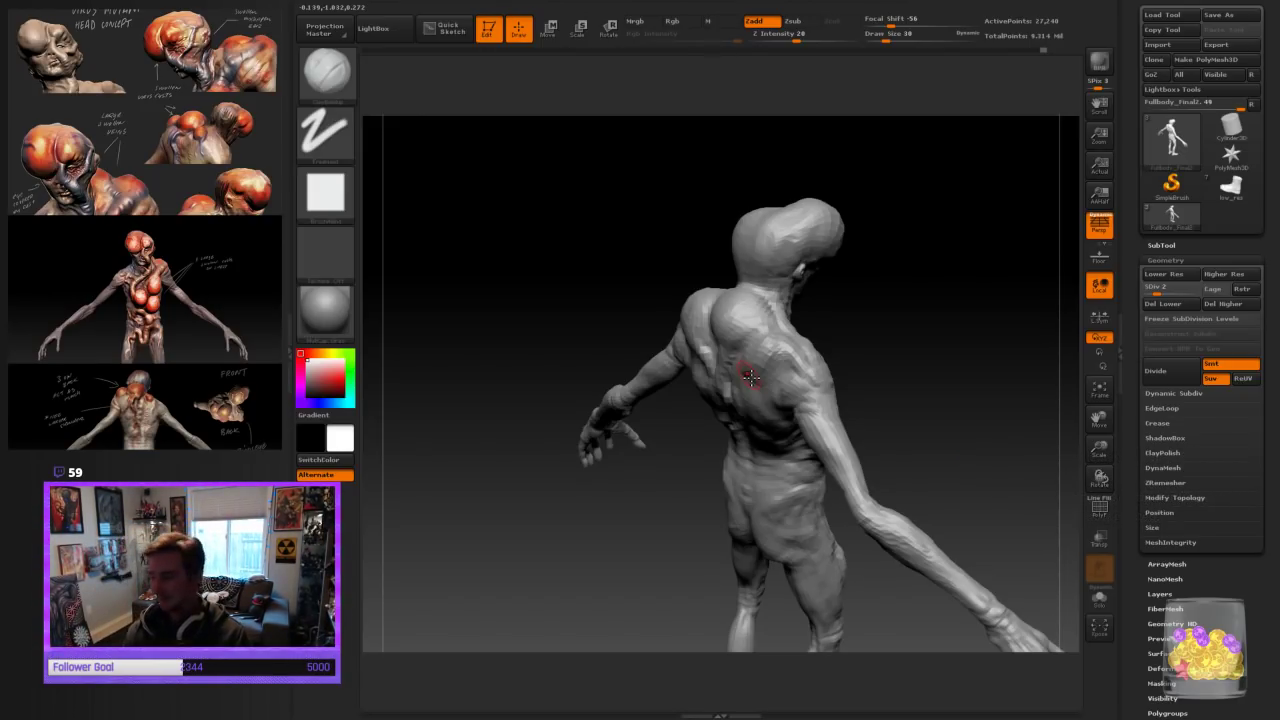
{"action": "mouse_move", "coordinate": [862, 342]}
{"action": "left_mouse_down"}
{"action": "mouse_move", "coordinate": [834, 353]}
{"action": "mouse_move", "coordinate": [791, 343]}
{"action": "mouse_move", "coordinate": [829, 353]}
{"action": "left_mouse_up"}
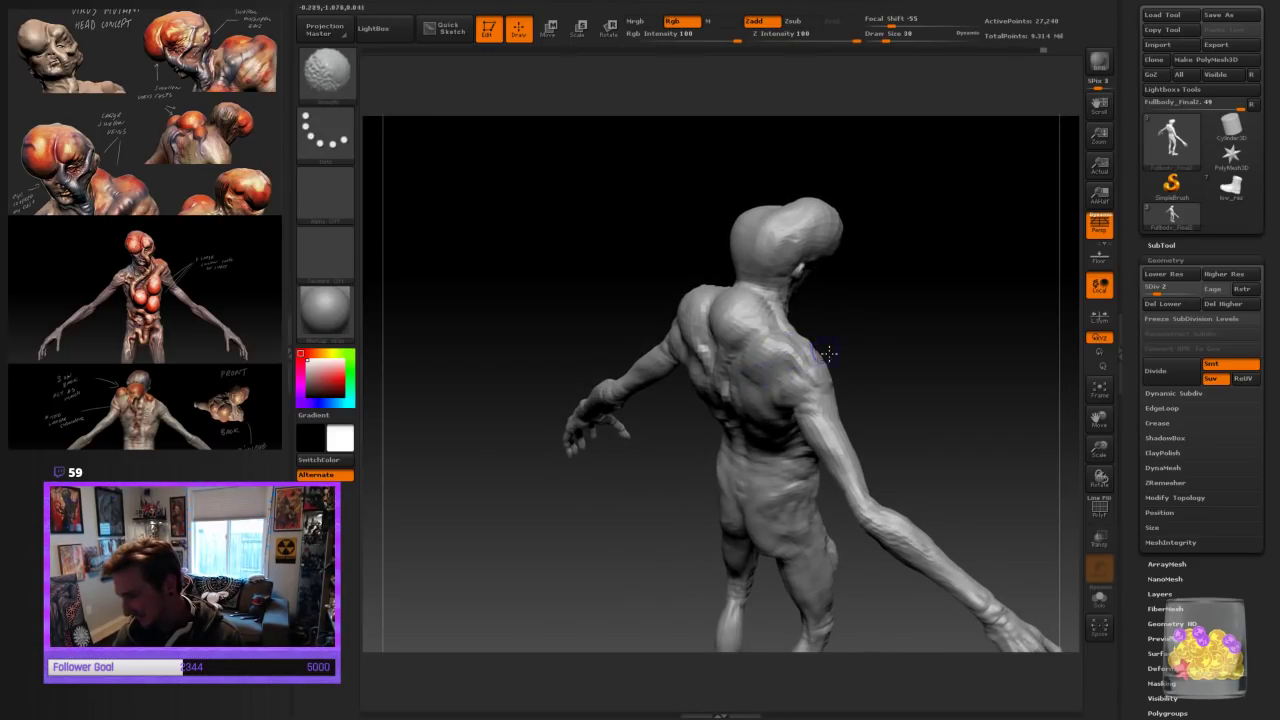
{"action": "mouse_move", "coordinate": [895, 330]}
{"action": "left_mouse_down"}
{"action": "mouse_move", "coordinate": [929, 306]}
{"action": "mouse_move", "coordinate": [820, 309]}
{"action": "mouse_move", "coordinate": [948, 289]}
{"action": "mouse_move", "coordinate": [963, 303]}
{"action": "mouse_move", "coordinate": [900, 295]}
{"action": "left_mouse_up"}
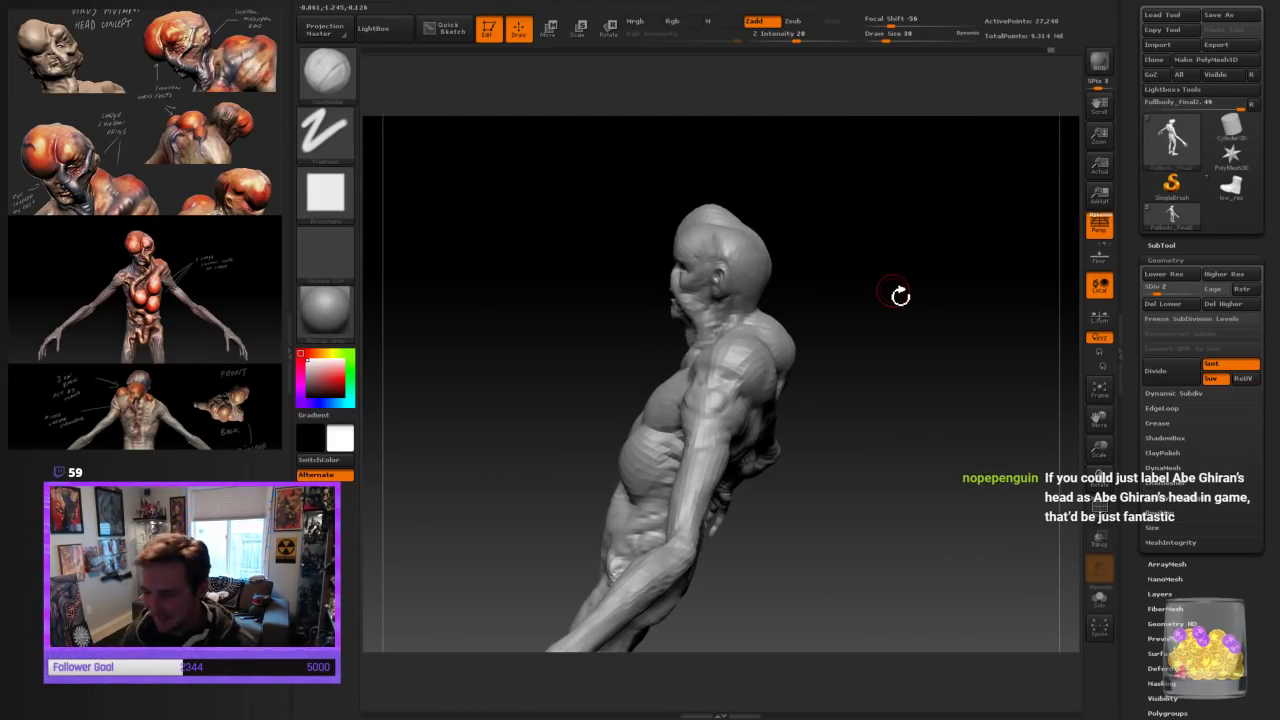
Refine the contour of the skull's top and back with Move Topological at draw size 54
{"action": "left_click", "coordinate": [330, 73]}
{"action": "left_click", "coordinate": [586, 88]}
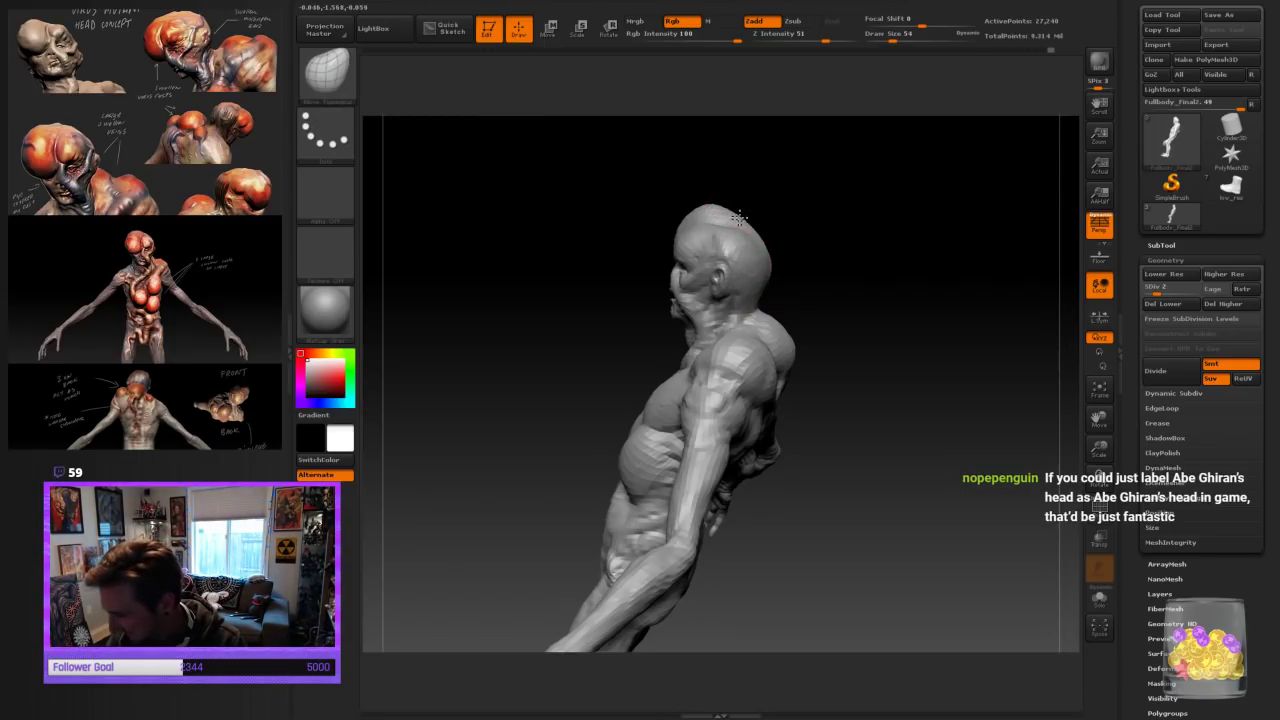
{"action": "mouse_move", "coordinate": [857, 231]}
{"action": "left_mouse_down"}
{"action": "mouse_move", "coordinate": [809, 214]}
{"action": "mouse_move", "coordinate": [863, 206]}
{"action": "mouse_move", "coordinate": [871, 240]}
{"action": "mouse_move", "coordinate": [811, 177]}
{"action": "mouse_move", "coordinate": [780, 218]}
{"action": "left_mouse_up"}
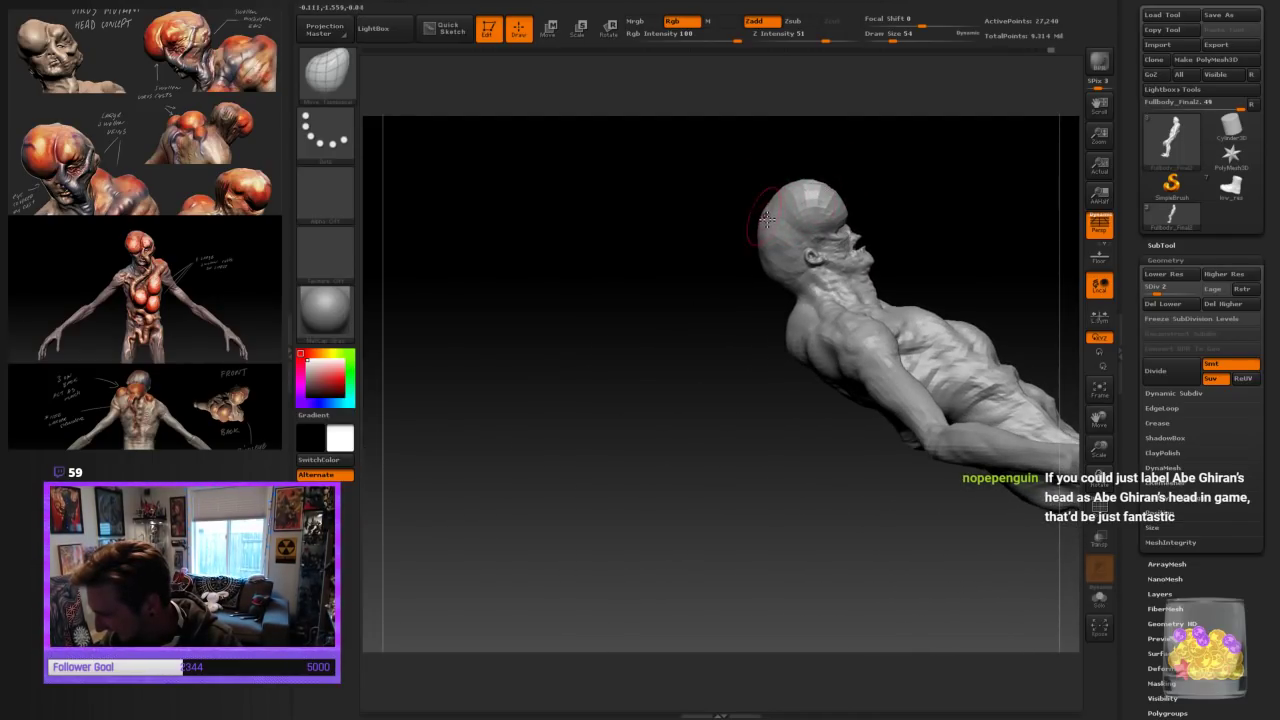
{"action": "mouse_move", "coordinate": [909, 209]}
{"action": "left_mouse_down"}
{"action": "mouse_move", "coordinate": [966, 223]}
{"action": "mouse_move", "coordinate": [793, 235]}
{"action": "mouse_move", "coordinate": [914, 206]}
{"action": "mouse_move", "coordinate": [1030, 580]}
{"action": "mouse_move", "coordinate": [971, 601]}
{"action": "left_mouse_up"}
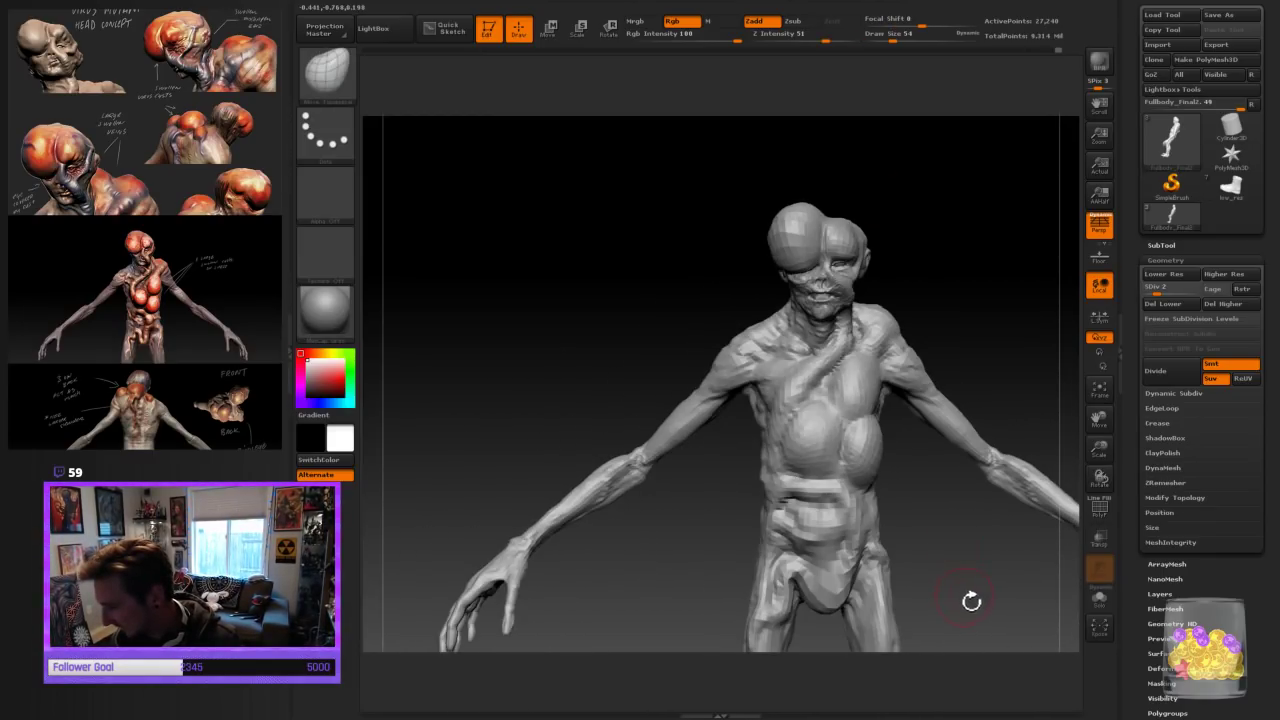
Check the full figure from the front, then pull the belly growth downward in profile with an enlarged Move Topological brush
{"action": "key", "text": "f"}
{"action": "left_click_drag", "start_coordinate": [1099, 452], "coordinate": [1062, 430]}
{"action": "left_click_drag", "start_coordinate": [938, 496], "coordinate": [952, 541], "text": "alt"}
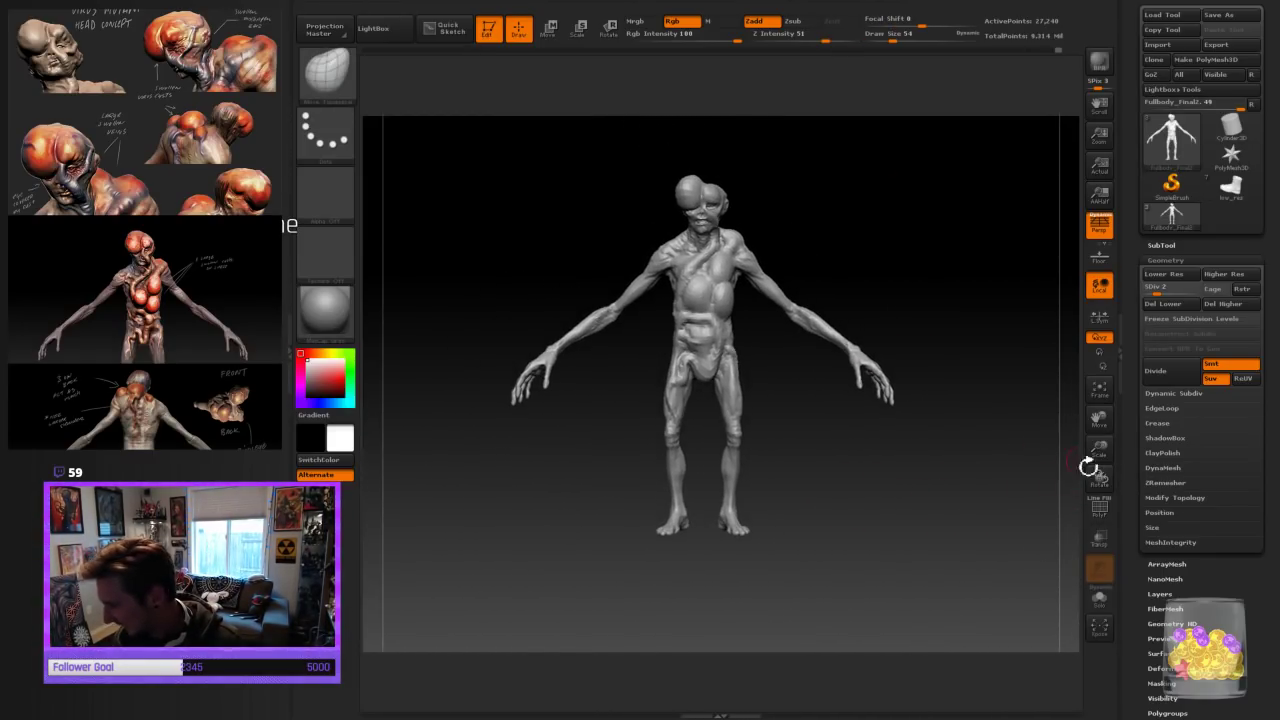
{"action": "left_click_drag", "start_coordinate": [1088, 465], "coordinate": [1094, 443]}
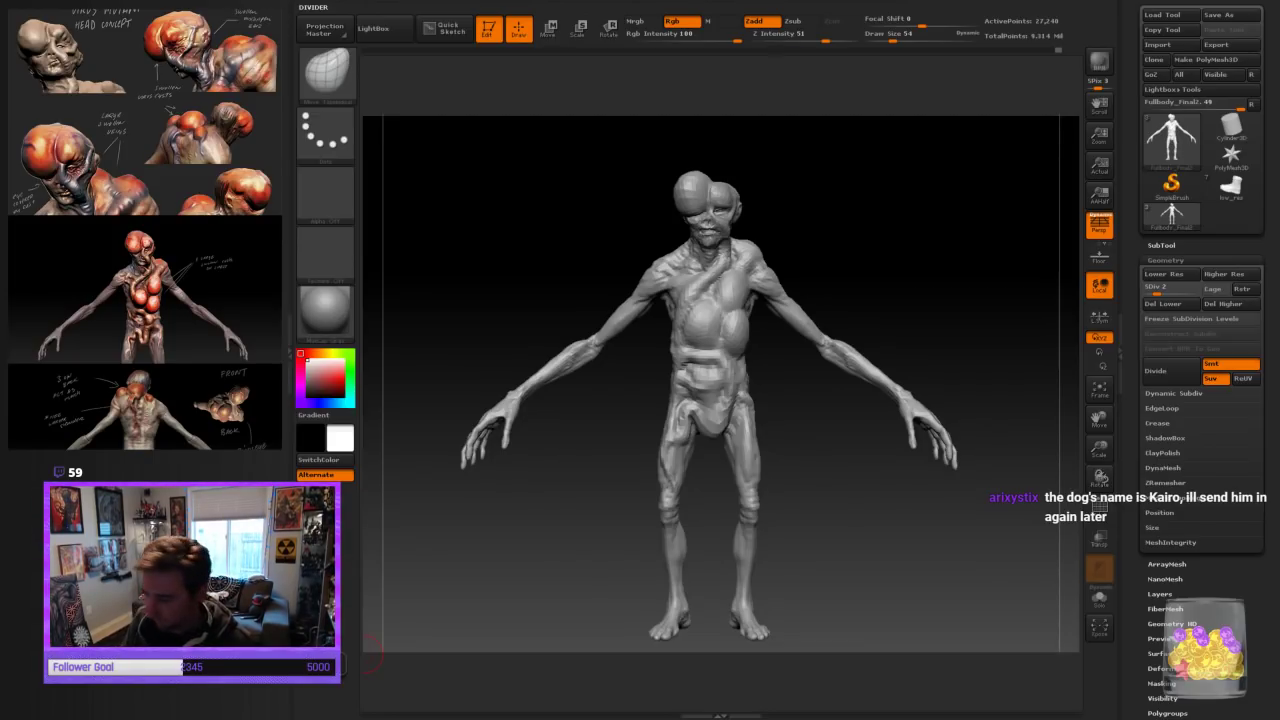
{"action": "left_click_drag", "start_coordinate": [848, 518], "coordinate": [837, 503]}
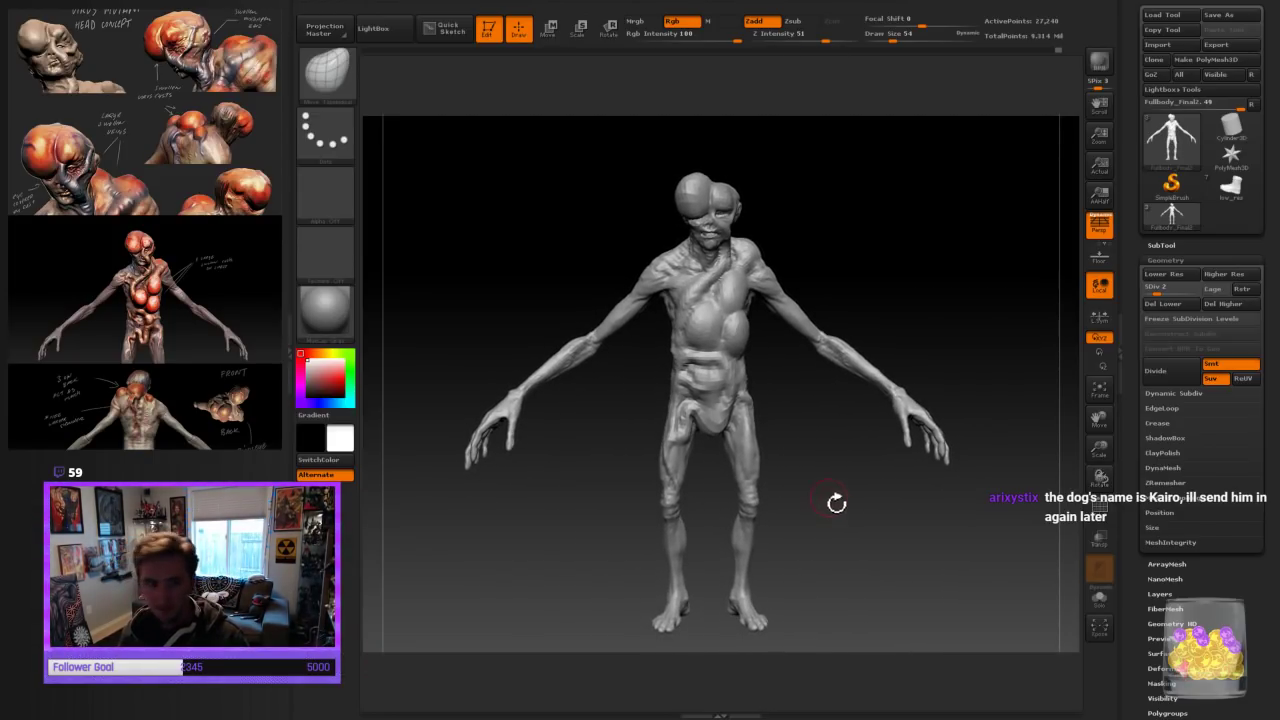
{"action": "left_click", "coordinate": [327, 72]}
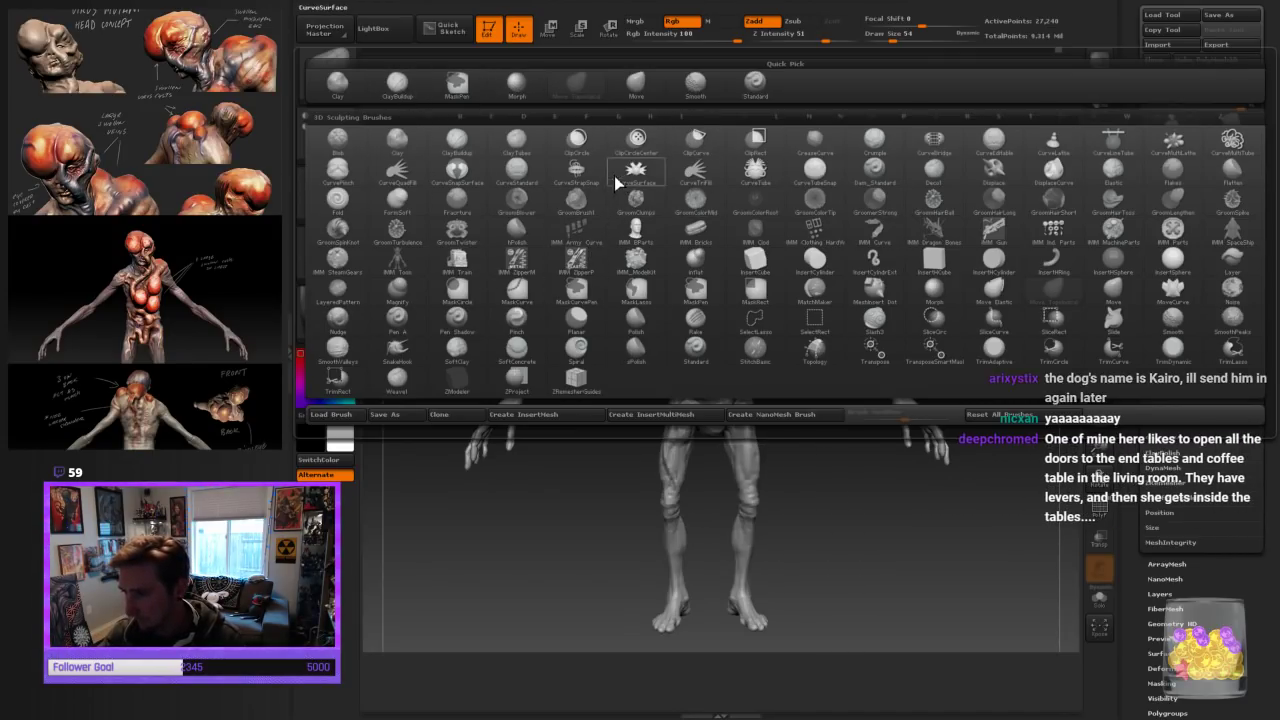
{"action": "left_click", "coordinate": [614, 145]}
{"action": "left_click_drag", "start_coordinate": [614, 145], "coordinate": [890, 379]}
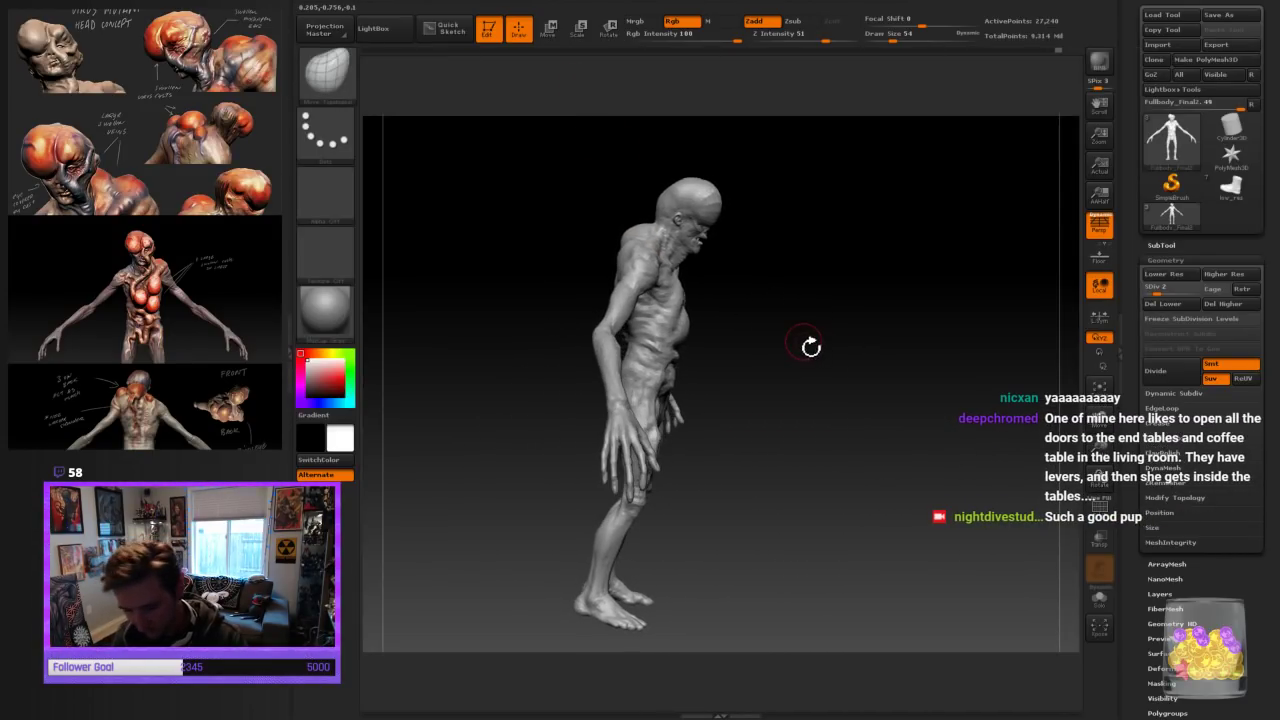
{"action": "key", "text": "bracketright"}
{"action": "key", "text": "bracketright"}
{"action": "key", "text": "bracketright"}
{"action": "mouse_move", "coordinate": [692, 332]}
{"action": "left_mouse_down"}
{"action": "mouse_move", "coordinate": [702, 321]}
{"action": "mouse_move", "coordinate": [716, 342]}
{"action": "mouse_move", "coordinate": [684, 389]}
{"action": "left_mouse_up"}
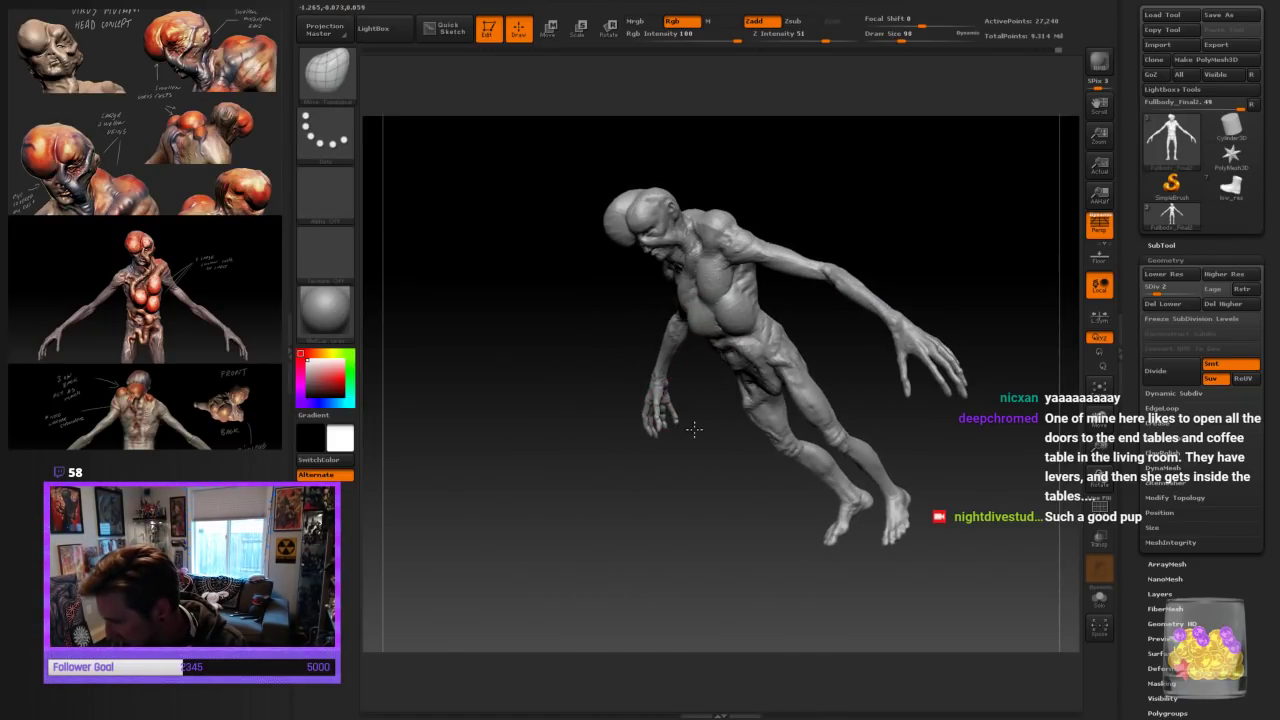
Reshape the bulging mass on the mutant's left chest with the Move Topological brush, working from overhead, side and three-quarter views
{"action": "mouse_move", "coordinate": [718, 556]}
{"action": "left_mouse_down"}
{"action": "mouse_move", "coordinate": [728, 538]}
{"action": "mouse_move", "coordinate": [921, 468]}
{"action": "mouse_move", "coordinate": [862, 393]}
{"action": "left_mouse_up"}
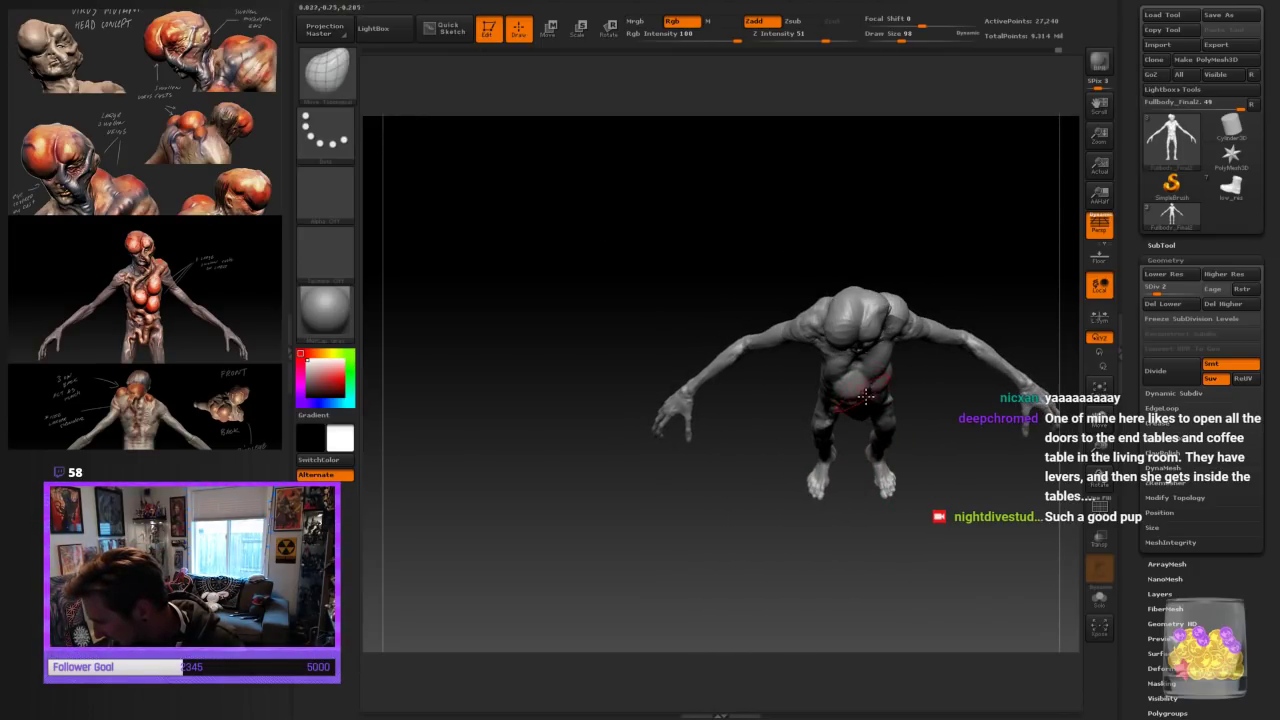
{"action": "left_click_drag", "start_coordinate": [953, 501], "coordinate": [865, 474]}
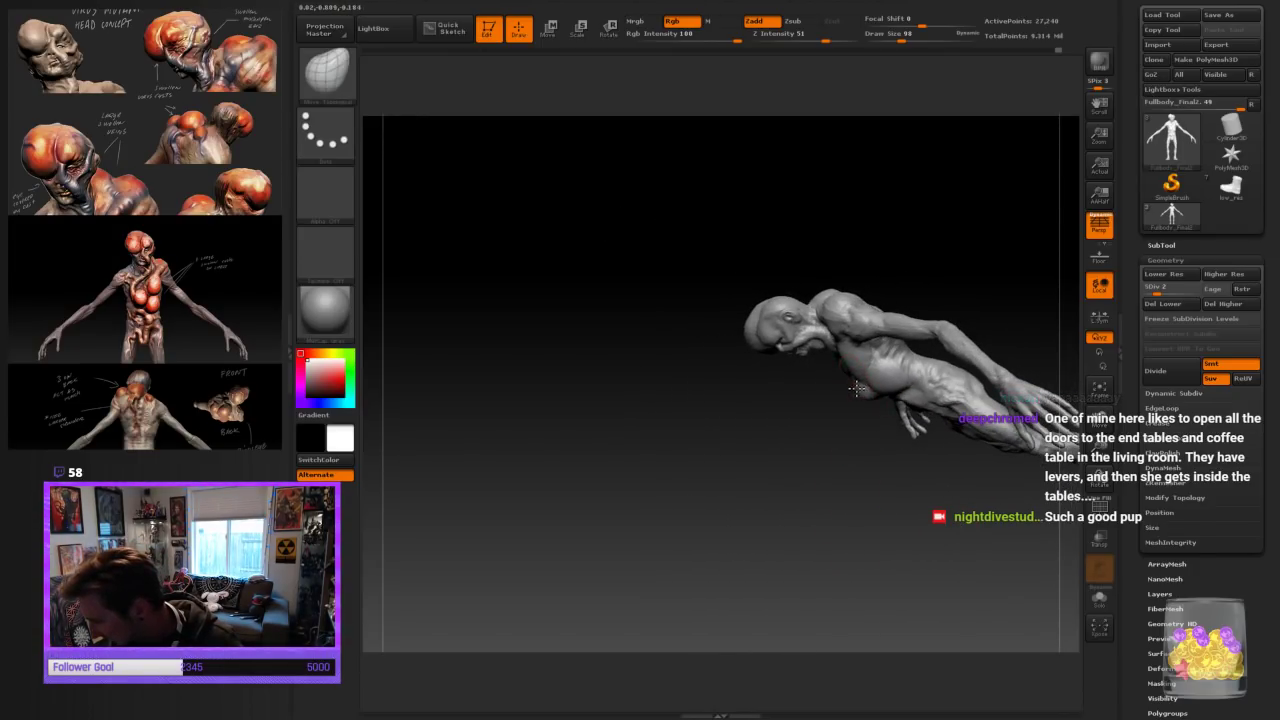
{"action": "left_click_drag", "start_coordinate": [857, 386], "coordinate": [890, 358]}
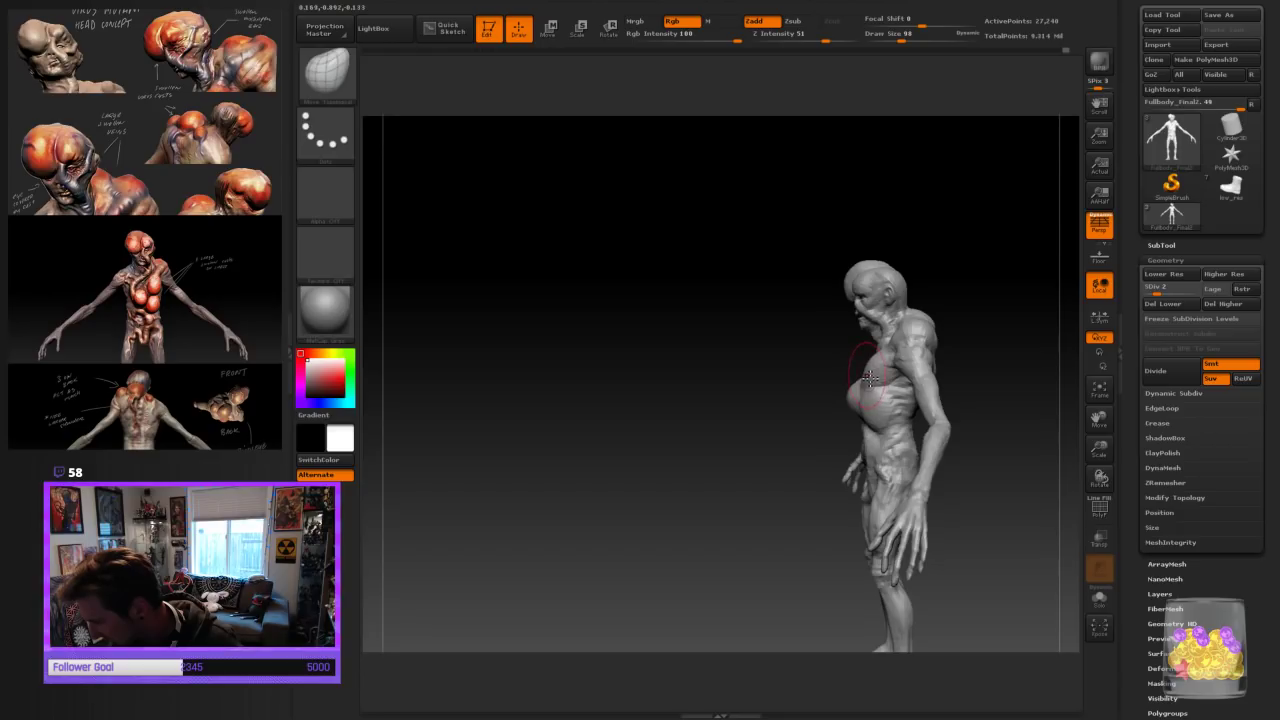
{"action": "left_click_drag", "start_coordinate": [1011, 309], "coordinate": [1030, 325]}
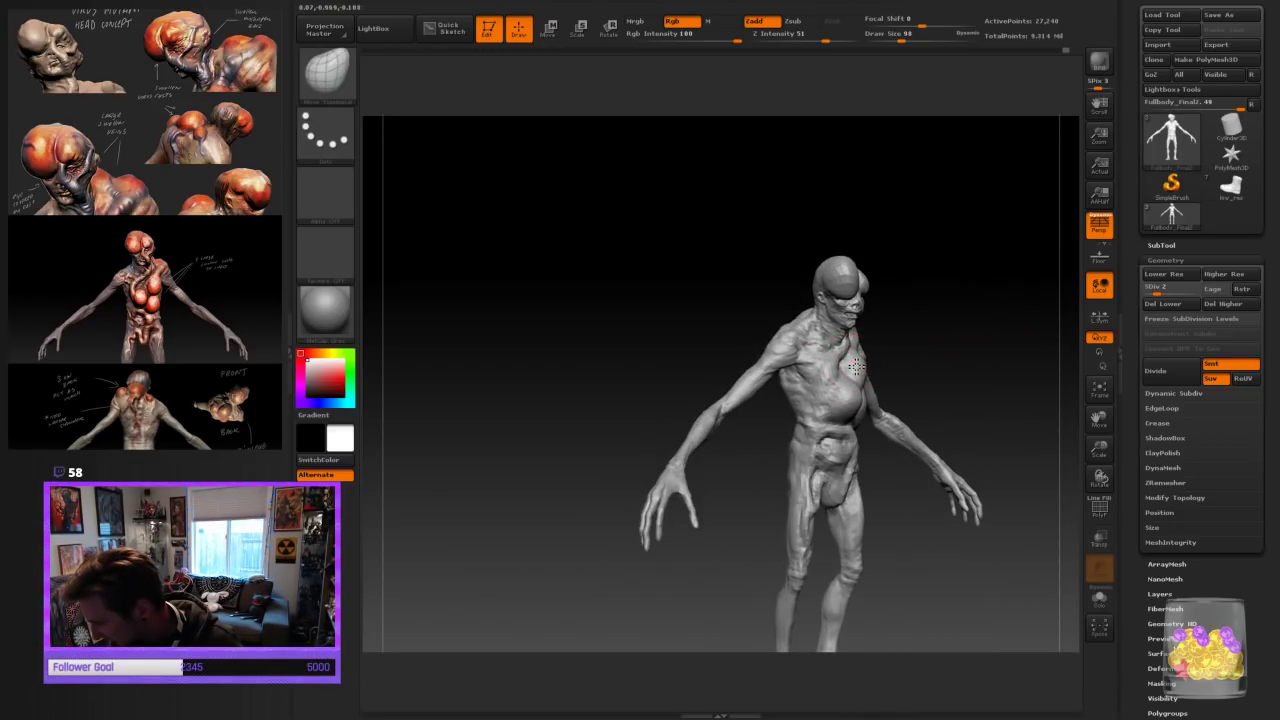
{"action": "left_click_drag", "start_coordinate": [925, 341], "coordinate": [880, 378]}
{"action": "mouse_move", "coordinate": [947, 346]}
{"action": "left_mouse_down"}
{"action": "mouse_move", "coordinate": [1020, 383]}
{"action": "mouse_move", "coordinate": [1017, 441]}
{"action": "left_mouse_up"}
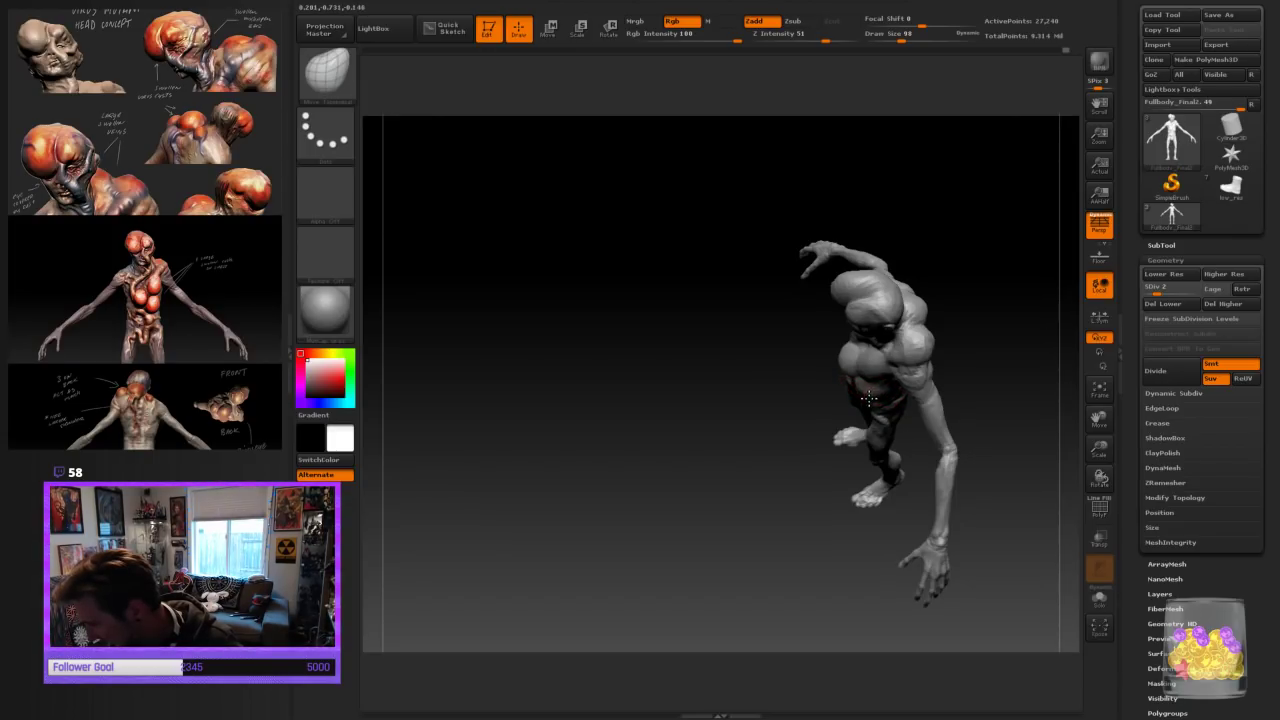
Push and pull the left chest bulge into fuller, rounder stacked sacs, refining its front and side silhouette
{"action": "mouse_move", "coordinate": [861, 428]}
{"action": "left_mouse_down"}
{"action": "mouse_move", "coordinate": [847, 461]}
{"action": "mouse_move", "coordinate": [949, 394]}
{"action": "mouse_move", "coordinate": [811, 420]}
{"action": "mouse_move", "coordinate": [991, 369]}
{"action": "mouse_move", "coordinate": [997, 348]}
{"action": "mouse_move", "coordinate": [902, 397]}
{"action": "left_mouse_up"}
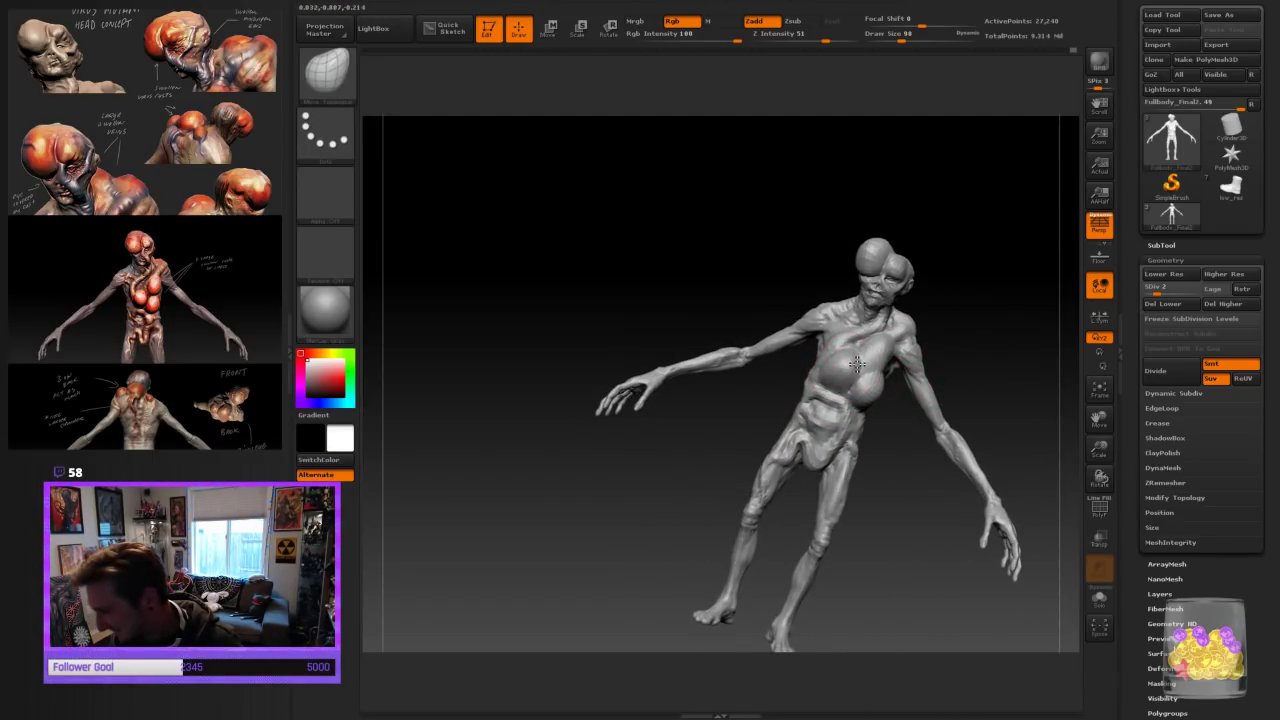
{"action": "mouse_move", "coordinate": [1049, 331]}
{"action": "left_mouse_down"}
{"action": "mouse_move", "coordinate": [946, 336]}
{"action": "mouse_move", "coordinate": [1014, 329]}
{"action": "mouse_move", "coordinate": [1043, 346]}
{"action": "mouse_move", "coordinate": [878, 362]}
{"action": "left_mouse_up"}
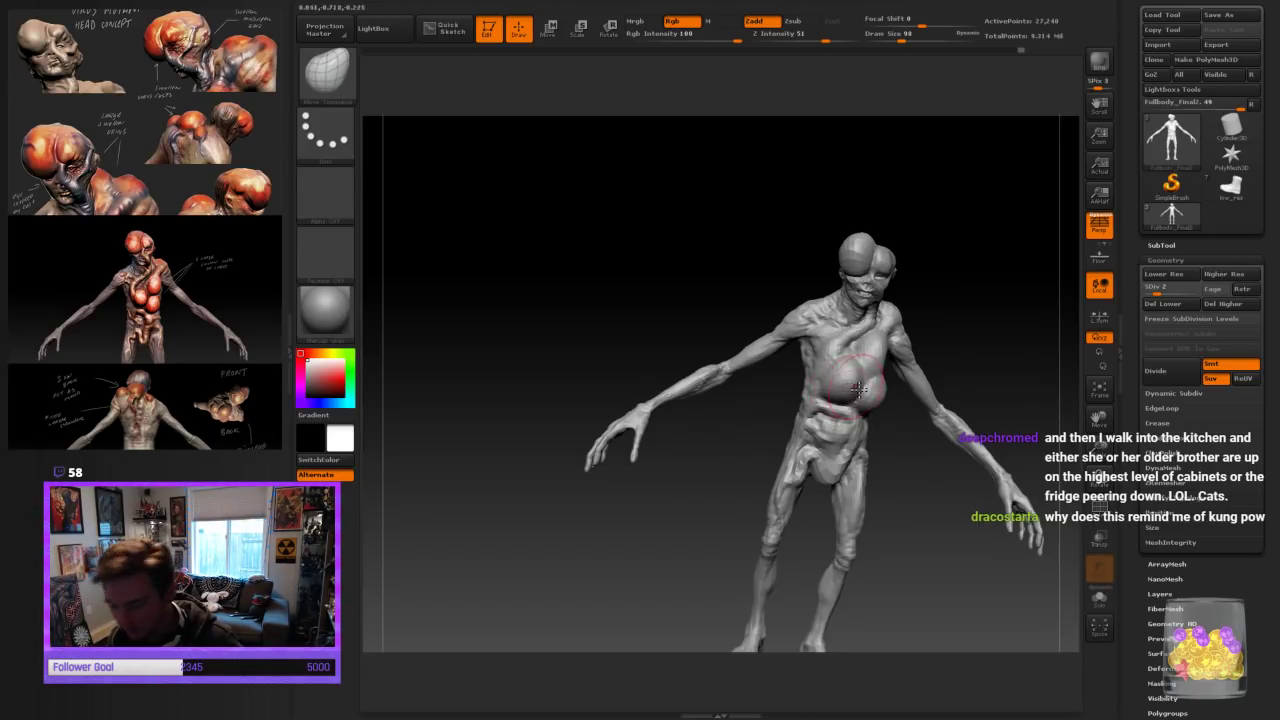
{"action": "left_click_drag", "start_coordinate": [957, 353], "coordinate": [910, 365]}
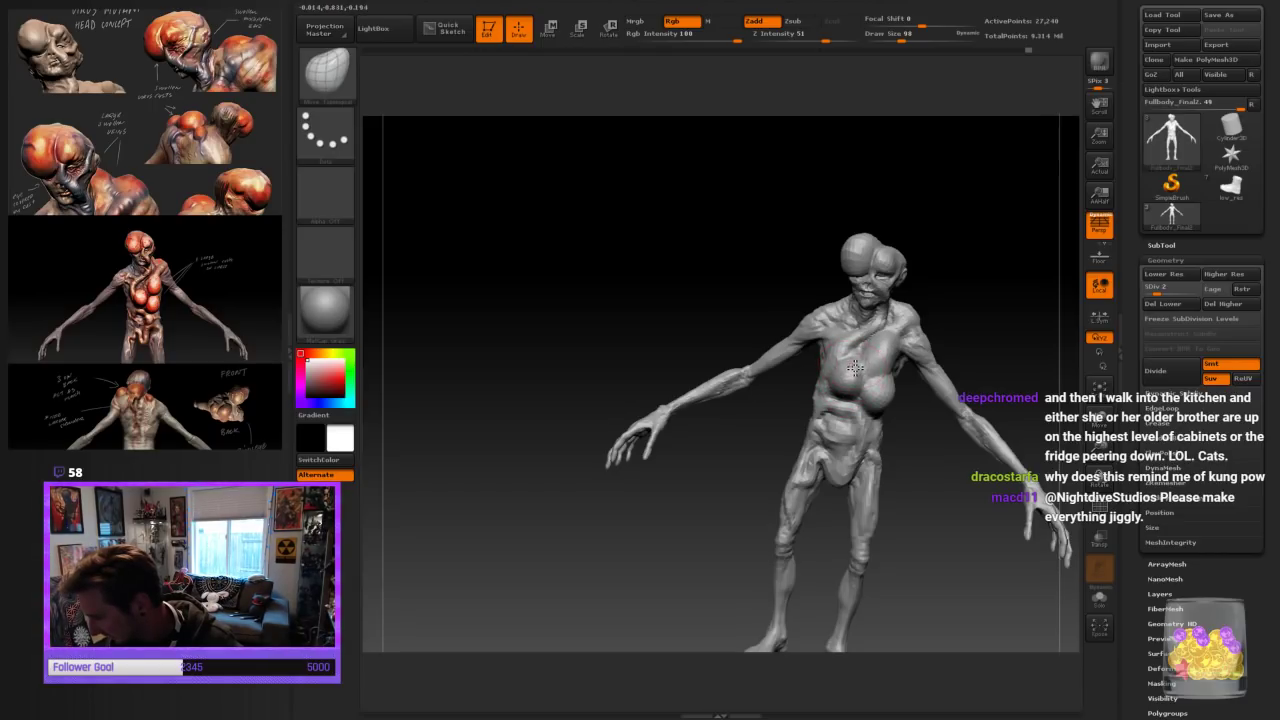
{"action": "mouse_move", "coordinate": [995, 310]}
{"action": "left_mouse_down"}
{"action": "mouse_move", "coordinate": [1009, 300]}
{"action": "mouse_move", "coordinate": [1009, 346]}
{"action": "mouse_move", "coordinate": [858, 387]}
{"action": "mouse_move", "coordinate": [835, 374]}
{"action": "left_mouse_up"}
{"action": "mouse_move", "coordinate": [961, 343]}
{"action": "left_mouse_down"}
{"action": "mouse_move", "coordinate": [866, 384]}
{"action": "mouse_move", "coordinate": [1000, 300]}
{"action": "left_mouse_up"}
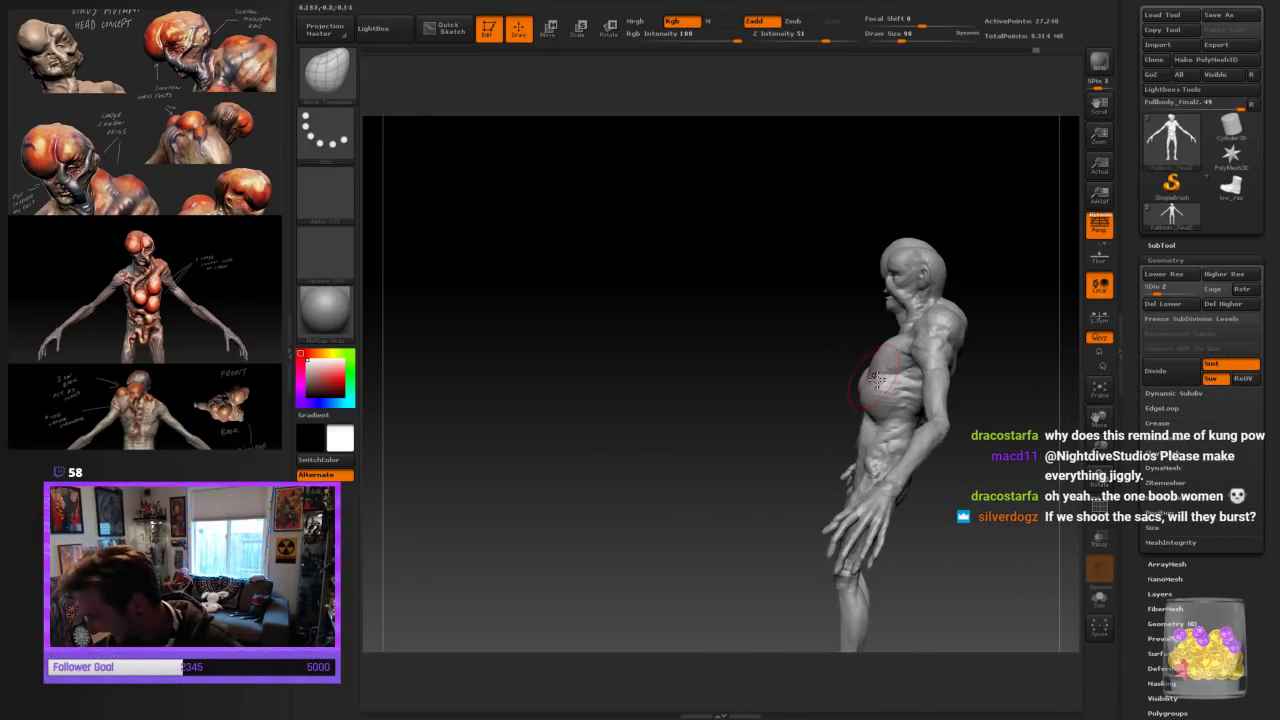
{"action": "mouse_move", "coordinate": [878, 385]}
{"action": "left_mouse_down"}
{"action": "mouse_move", "coordinate": [1002, 265]}
{"action": "mouse_move", "coordinate": [1009, 314]}
{"action": "mouse_move", "coordinate": [1010, 291]}
{"action": "mouse_move", "coordinate": [963, 460]}
{"action": "left_mouse_up"}
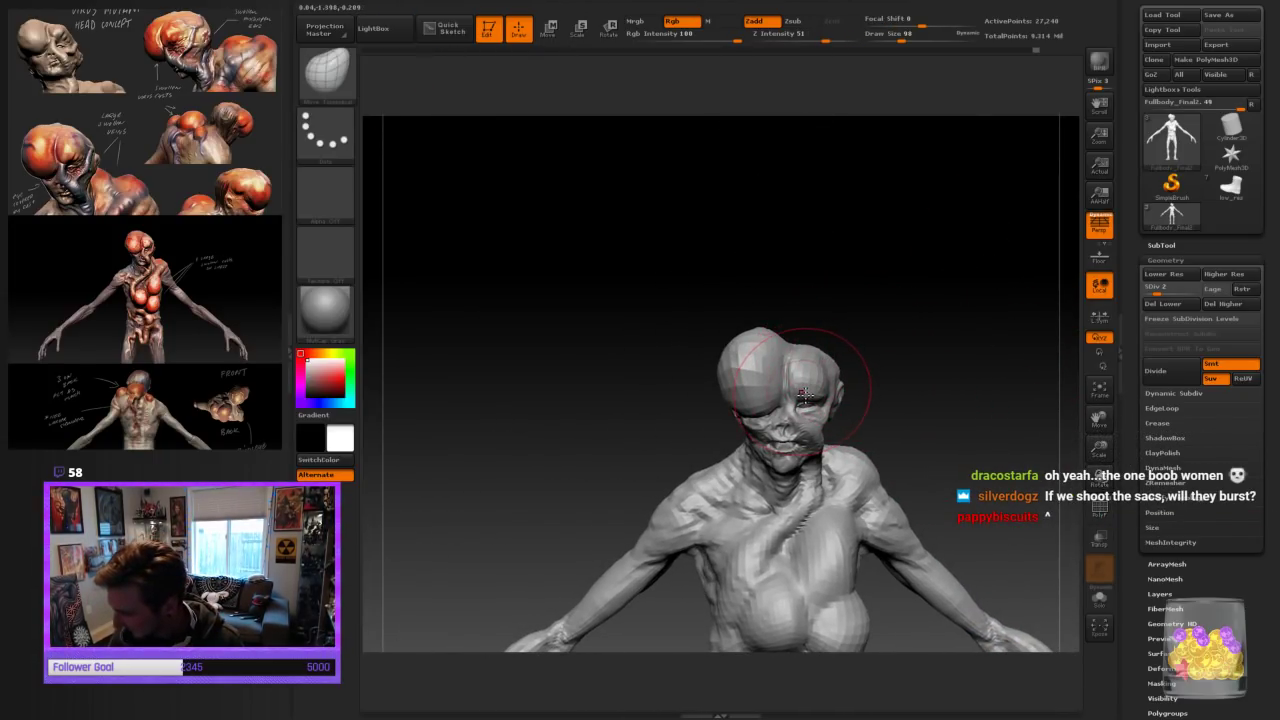
Reduce the brush size to about 50 and nudge the brow and eye area beside the large head tumor
{"action": "key", "text": "bracketleft"}
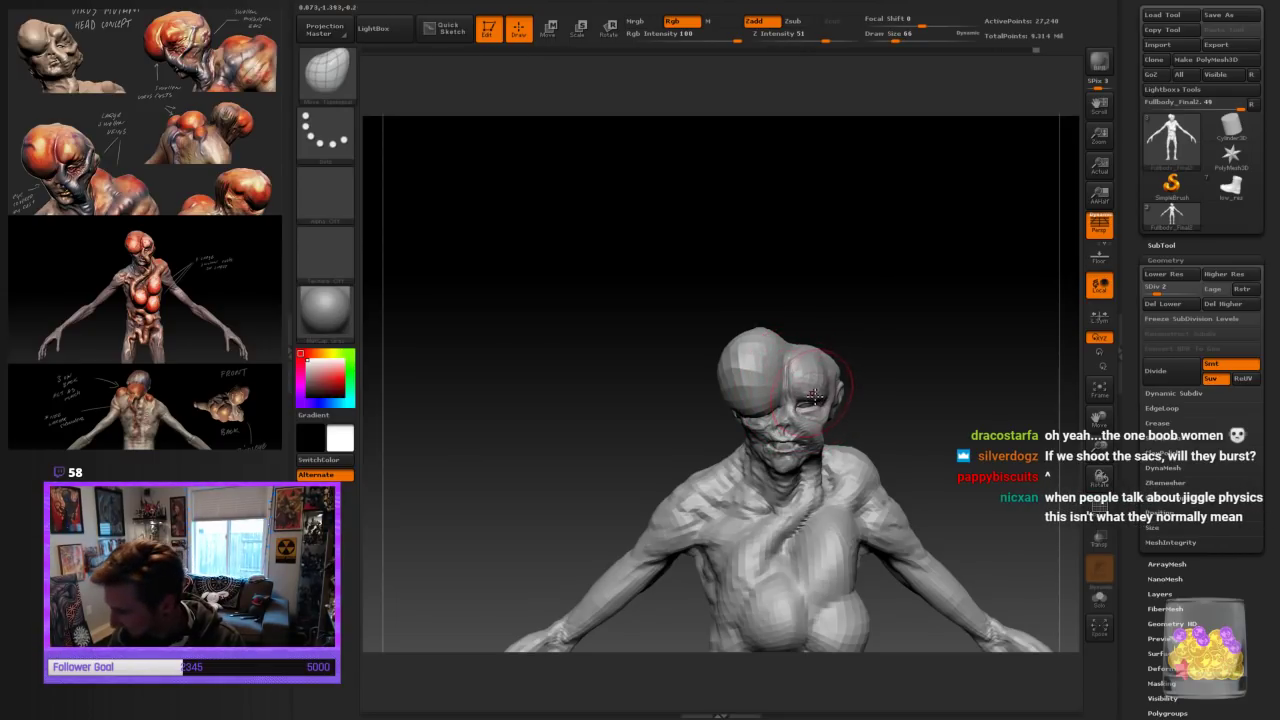
{"action": "key", "text": "bracketleft"}
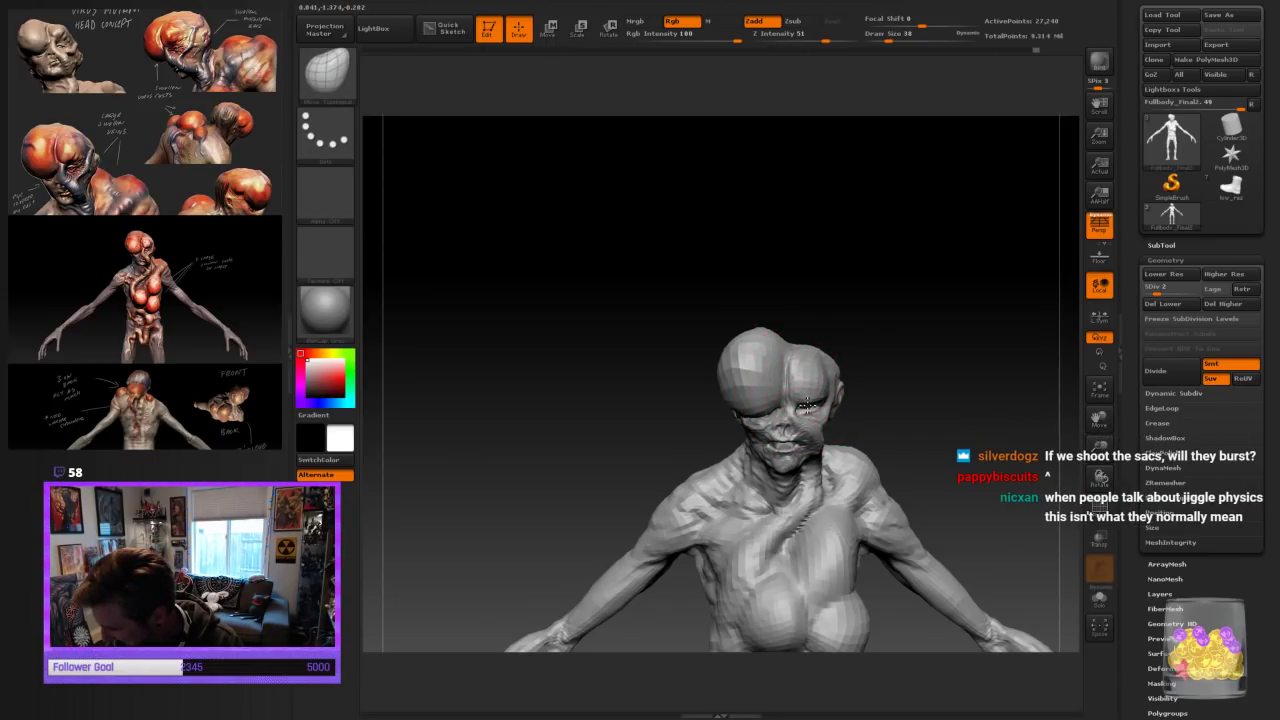
{"action": "left_click_drag", "start_coordinate": [877, 347], "coordinate": [869, 341]}
{"action": "key", "text": "bracketright"}
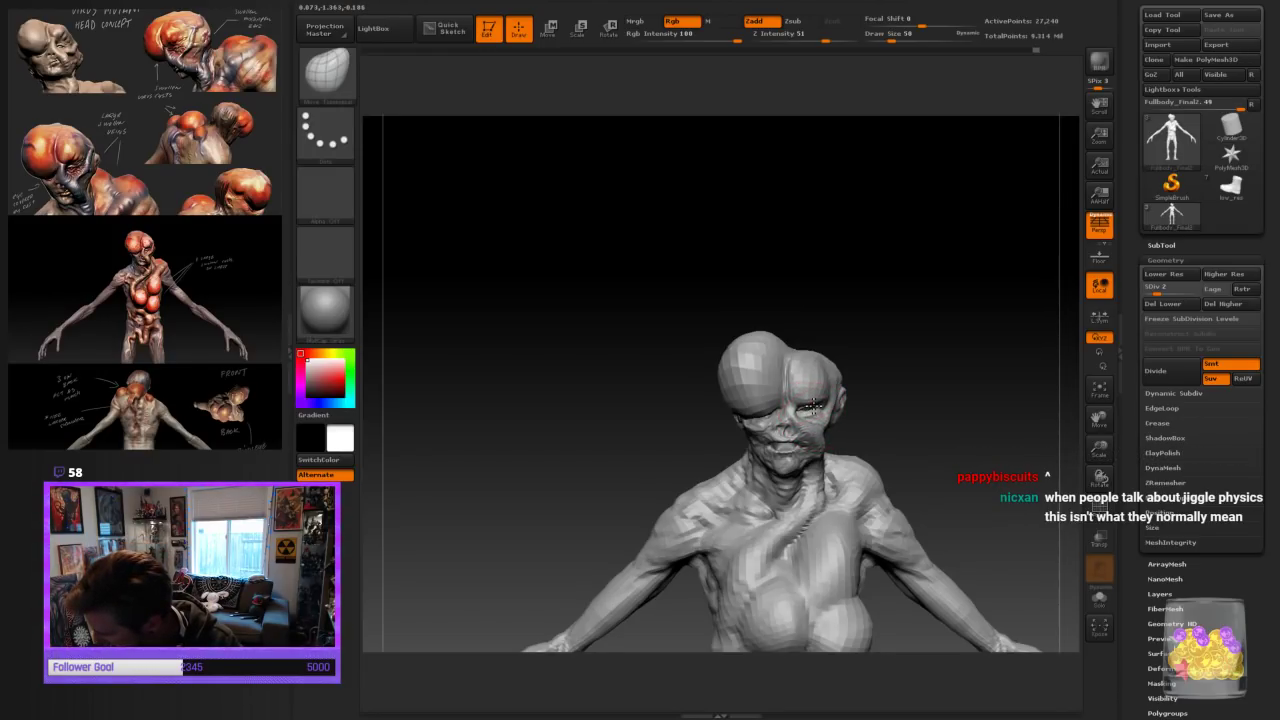
{"action": "mouse_move", "coordinate": [891, 350]}
{"action": "left_mouse_down"}
{"action": "mouse_move", "coordinate": [871, 343]}
{"action": "mouse_move", "coordinate": [823, 368]}
{"action": "left_mouse_up"}
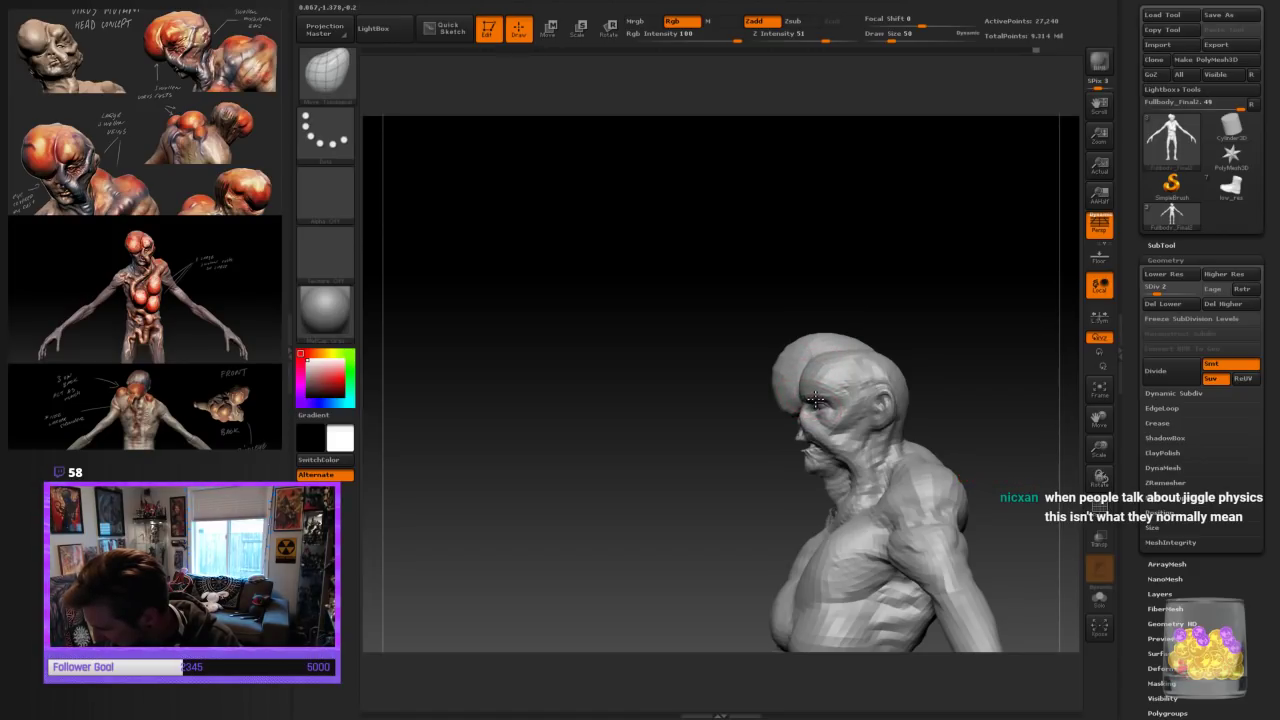
{"action": "mouse_move", "coordinate": [865, 338]}
{"action": "left_mouse_down"}
{"action": "mouse_move", "coordinate": [964, 336]}
{"action": "mouse_move", "coordinate": [871, 371]}
{"action": "left_mouse_up"}
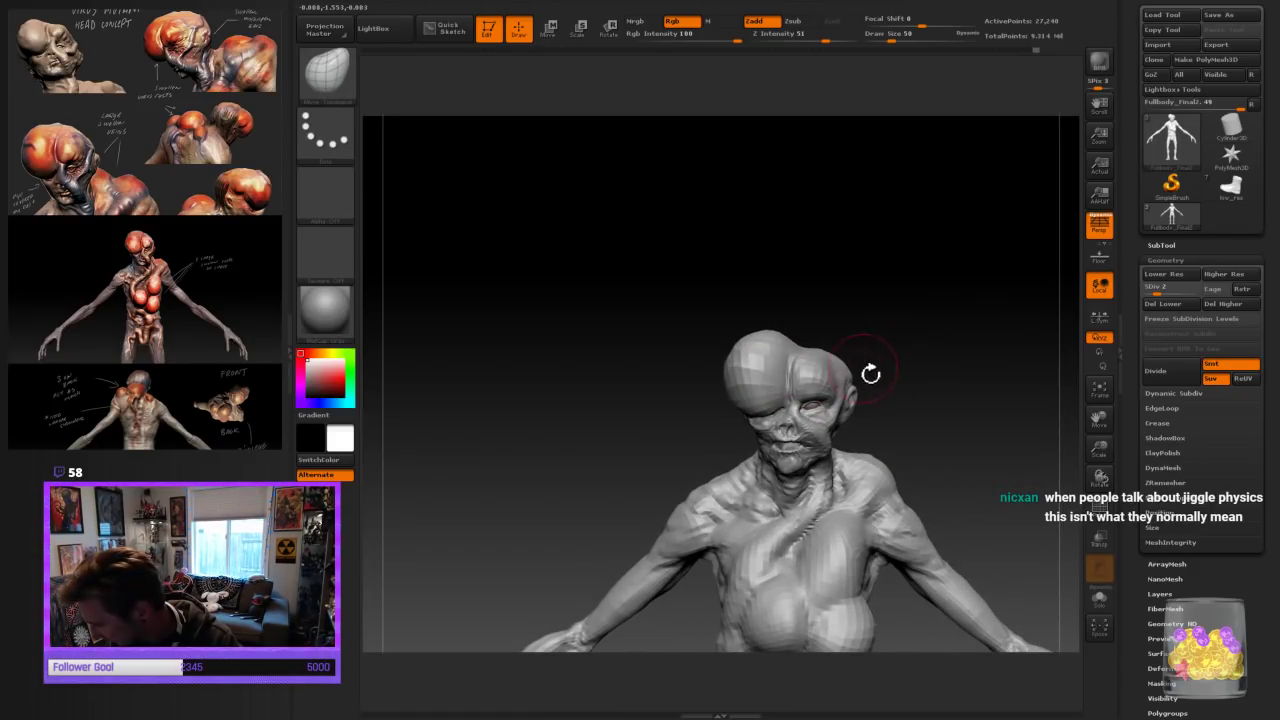
Raise the body mesh to subdivision level 3 and check the torso forms from the front and both sides
{"action": "key", "text": "ctrl+d"}
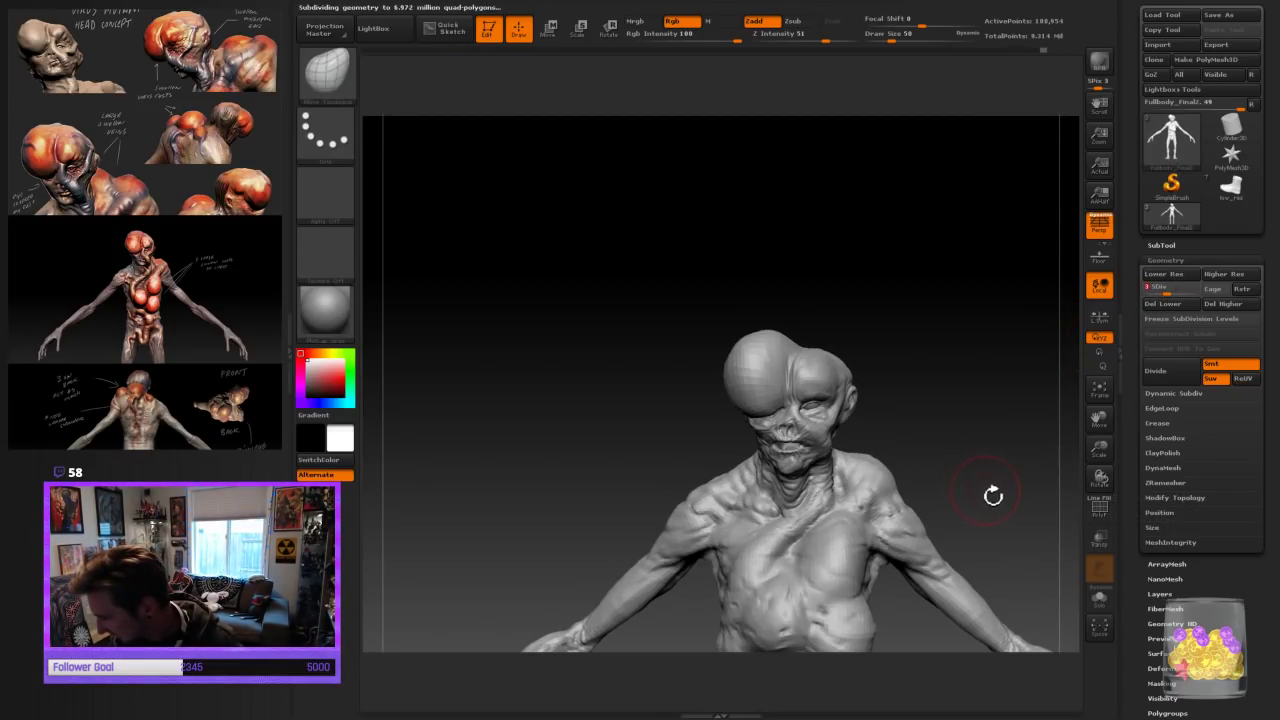
{"action": "left_click_drag", "start_coordinate": [991, 494], "coordinate": [940, 309], "text": "alt"}
{"action": "left_click_drag", "start_coordinate": [858, 494], "coordinate": [866, 497], "text": "alt"}
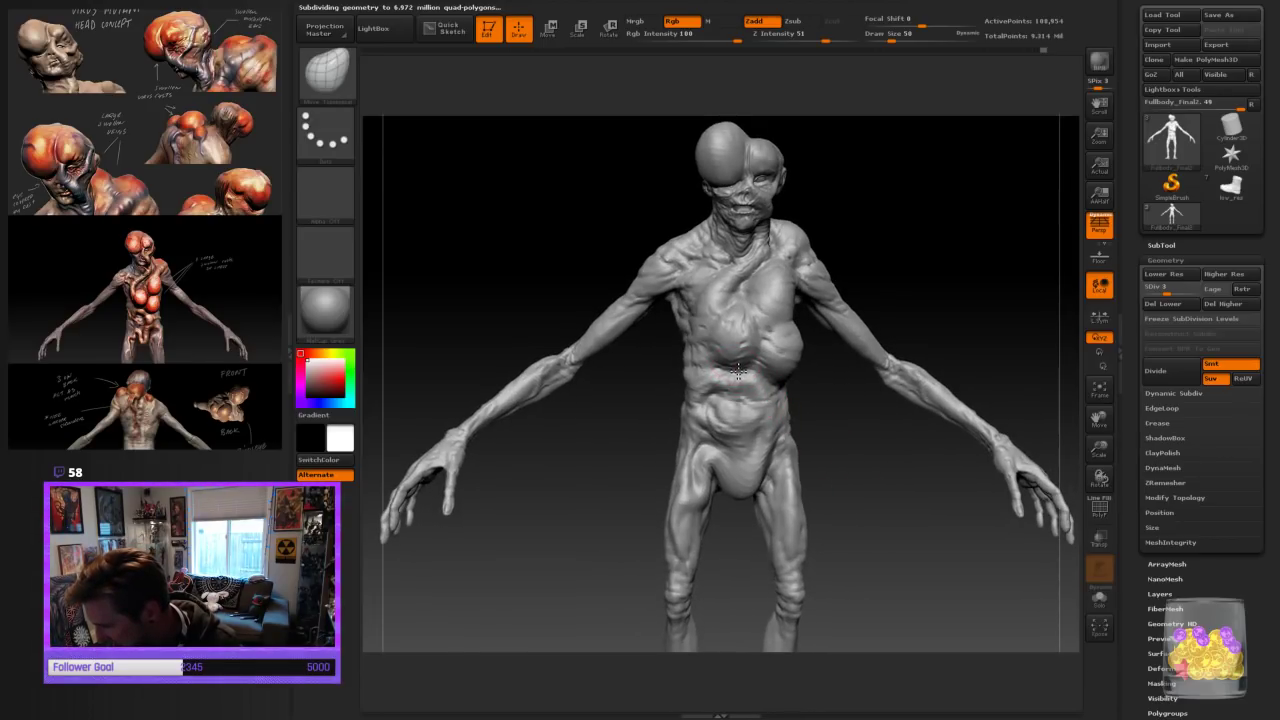
{"action": "mouse_move", "coordinate": [855, 436]}
{"action": "left_mouse_down"}
{"action": "mouse_move", "coordinate": [834, 449]}
{"action": "mouse_move", "coordinate": [794, 379]}
{"action": "left_mouse_up"}
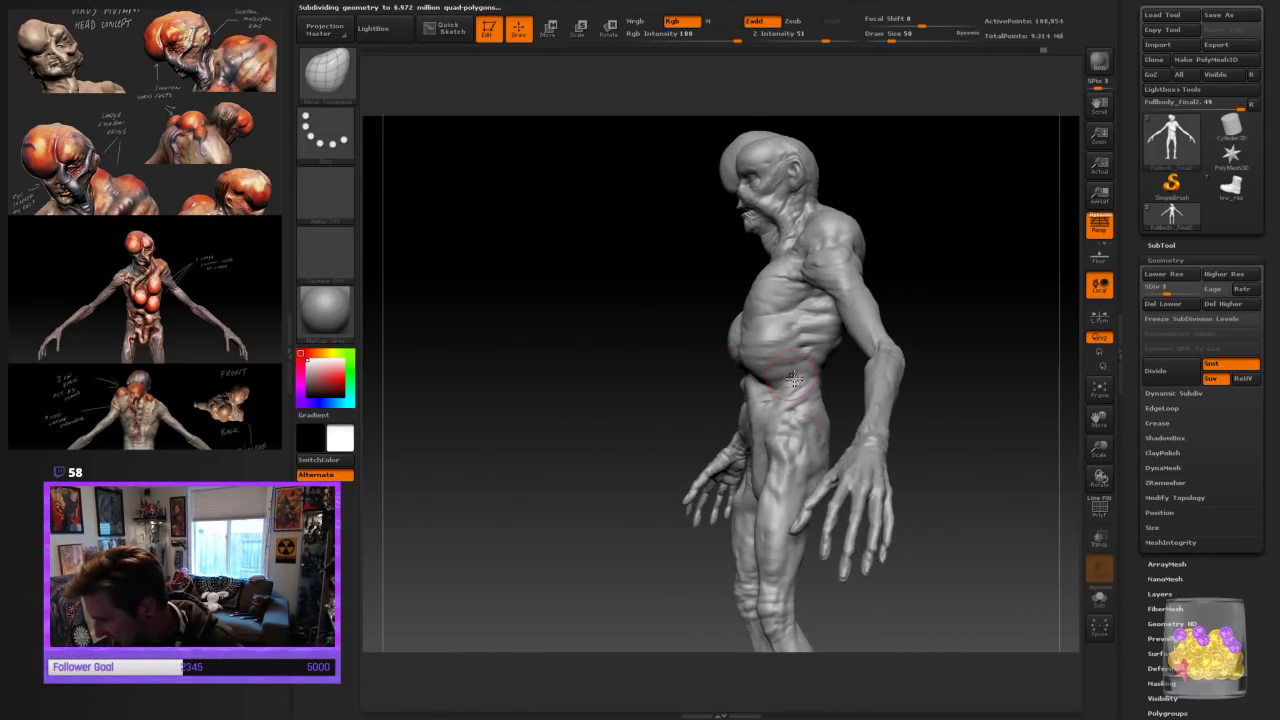
{"action": "mouse_move", "coordinate": [916, 292]}
{"action": "left_mouse_down"}
{"action": "mouse_move", "coordinate": [934, 297]}
{"action": "mouse_move", "coordinate": [867, 398]}
{"action": "mouse_move", "coordinate": [894, 263]}
{"action": "mouse_move", "coordinate": [769, 347]}
{"action": "left_mouse_up"}
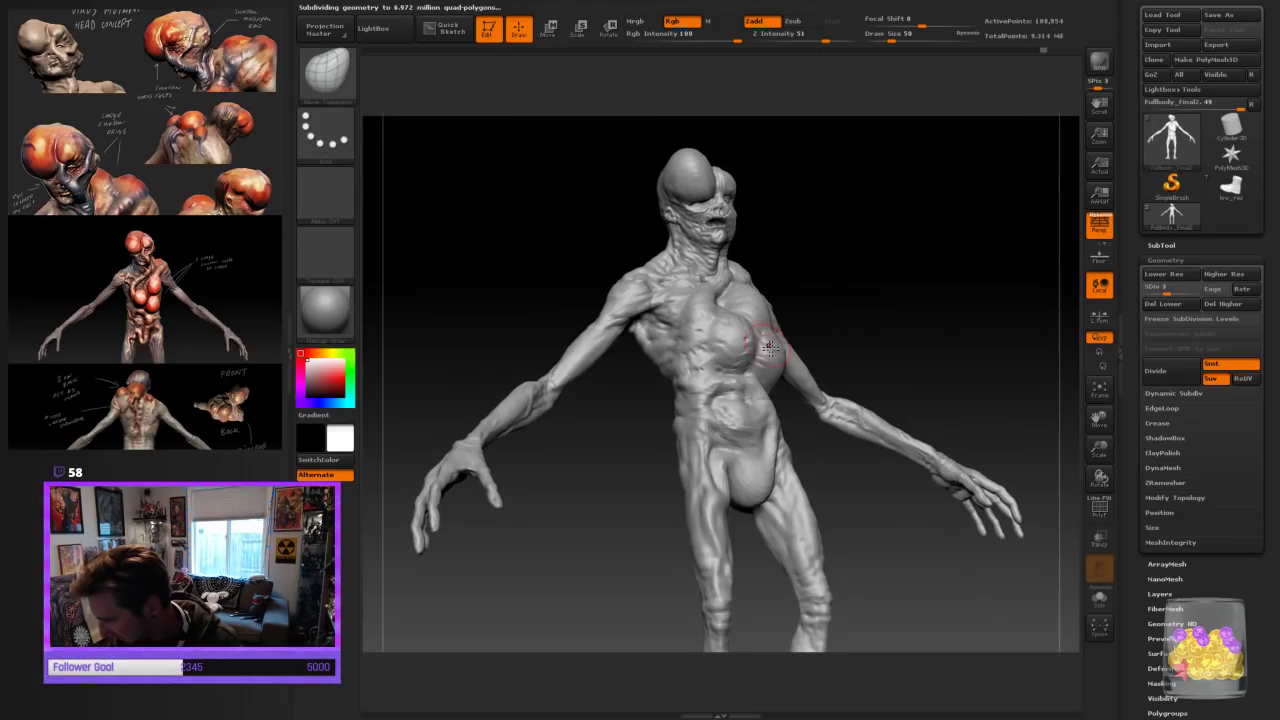
{"action": "left_click_drag", "start_coordinate": [869, 311], "coordinate": [852, 320]}
{"action": "left_click_drag", "start_coordinate": [942, 261], "coordinate": [933, 293]}
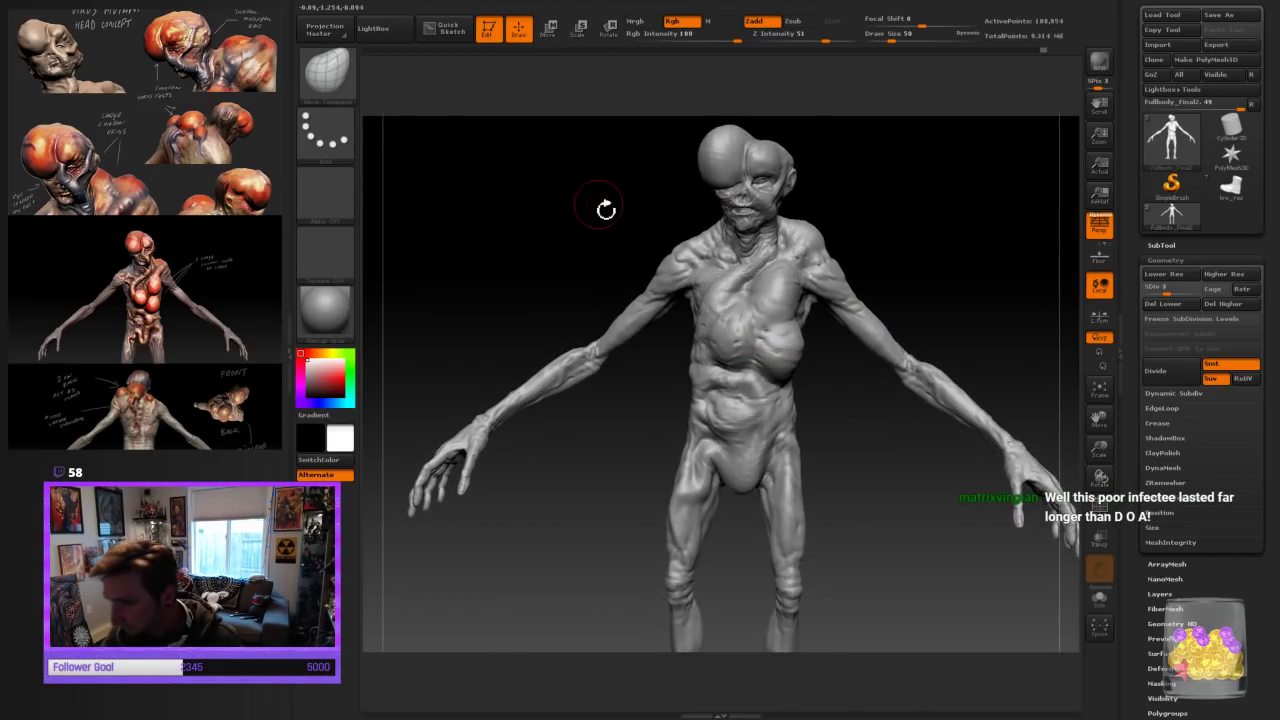
Choose the Dam_Standard brush and carve creases around and between the sacs on the mutant's left chest
{"action": "left_click", "coordinate": [341, 74]}
{"action": "key", "text": "d"}
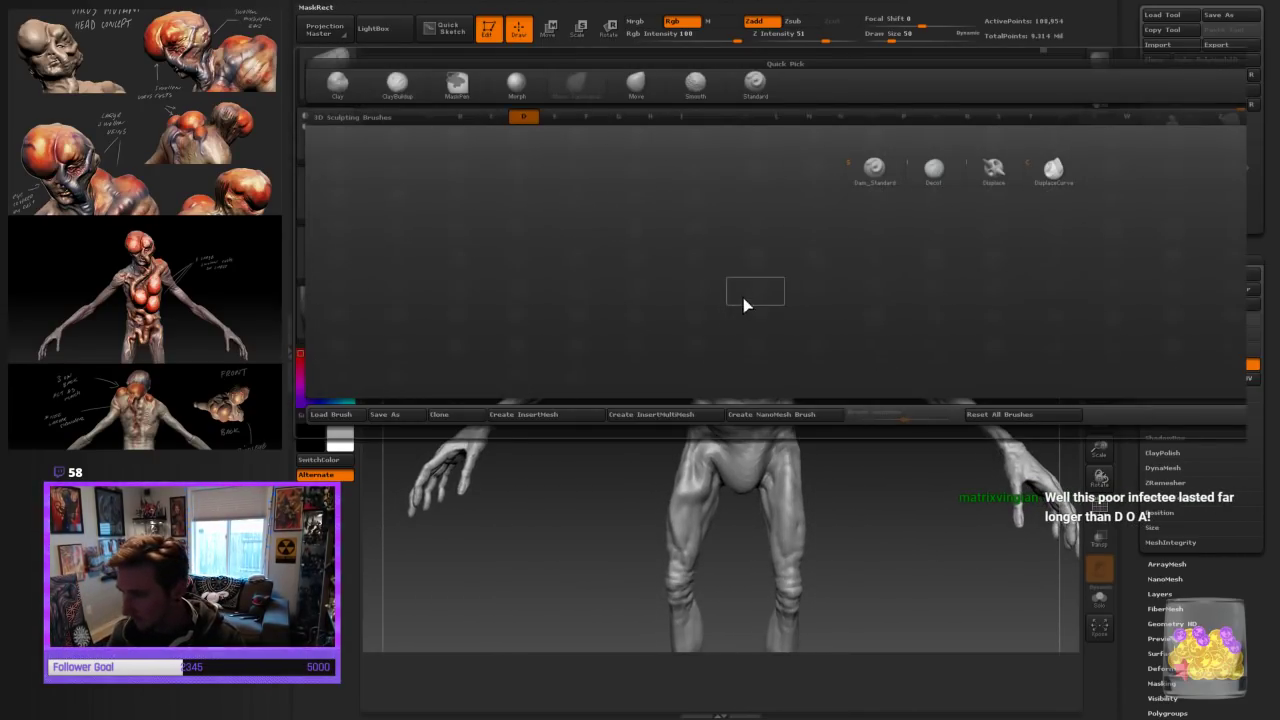
{"action": "key", "text": "s"}
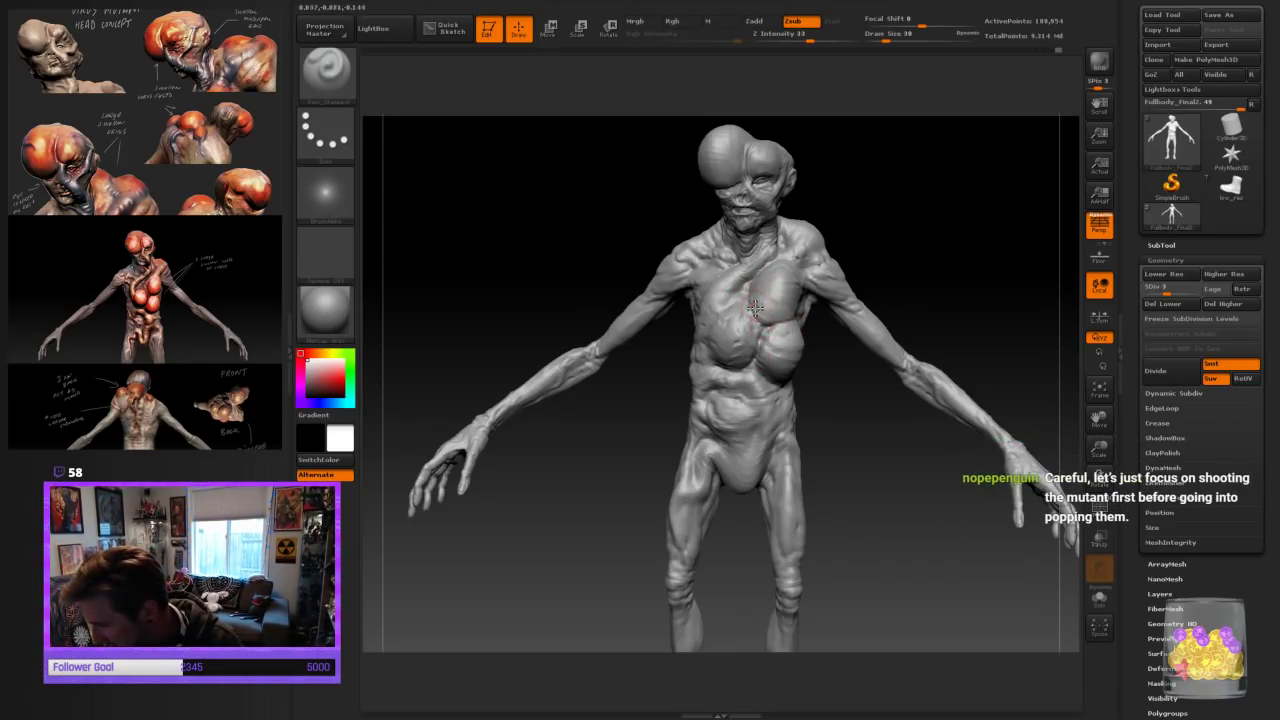
{"action": "left_click_drag", "start_coordinate": [938, 236], "coordinate": [868, 250]}
{"action": "left_click_drag", "start_coordinate": [891, 206], "coordinate": [843, 280]}
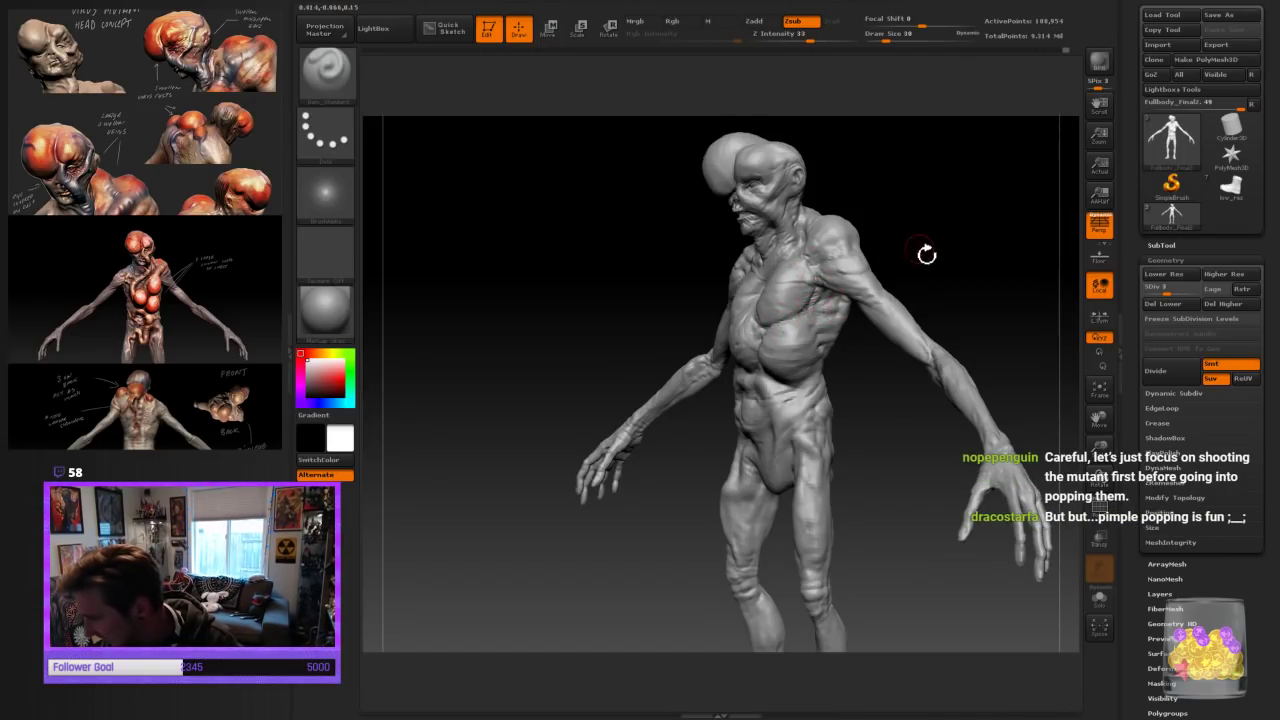
{"action": "left_click_drag", "start_coordinate": [926, 254], "coordinate": [818, 300]}
{"action": "left_click_drag", "start_coordinate": [900, 240], "coordinate": [948, 235]}
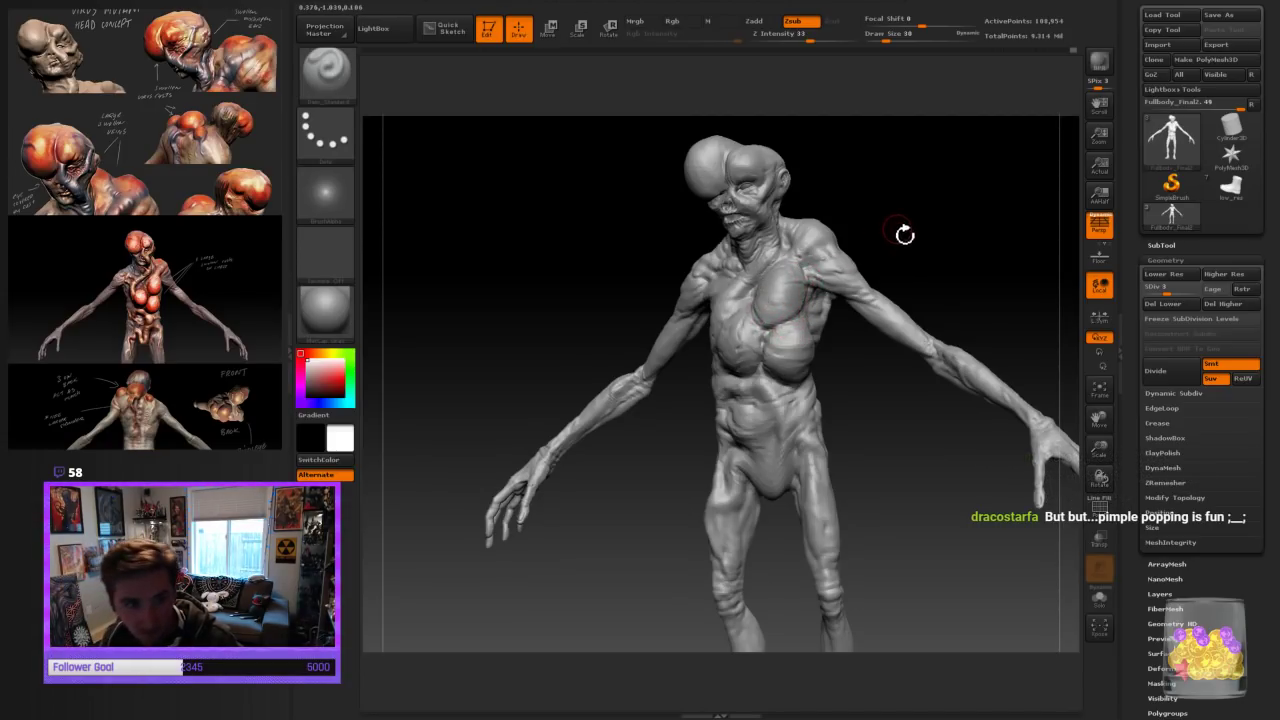
{"action": "mouse_move", "coordinate": [903, 234]}
{"action": "left_mouse_down"}
{"action": "mouse_move", "coordinate": [934, 237]}
{"action": "mouse_move", "coordinate": [905, 253]}
{"action": "left_mouse_up"}
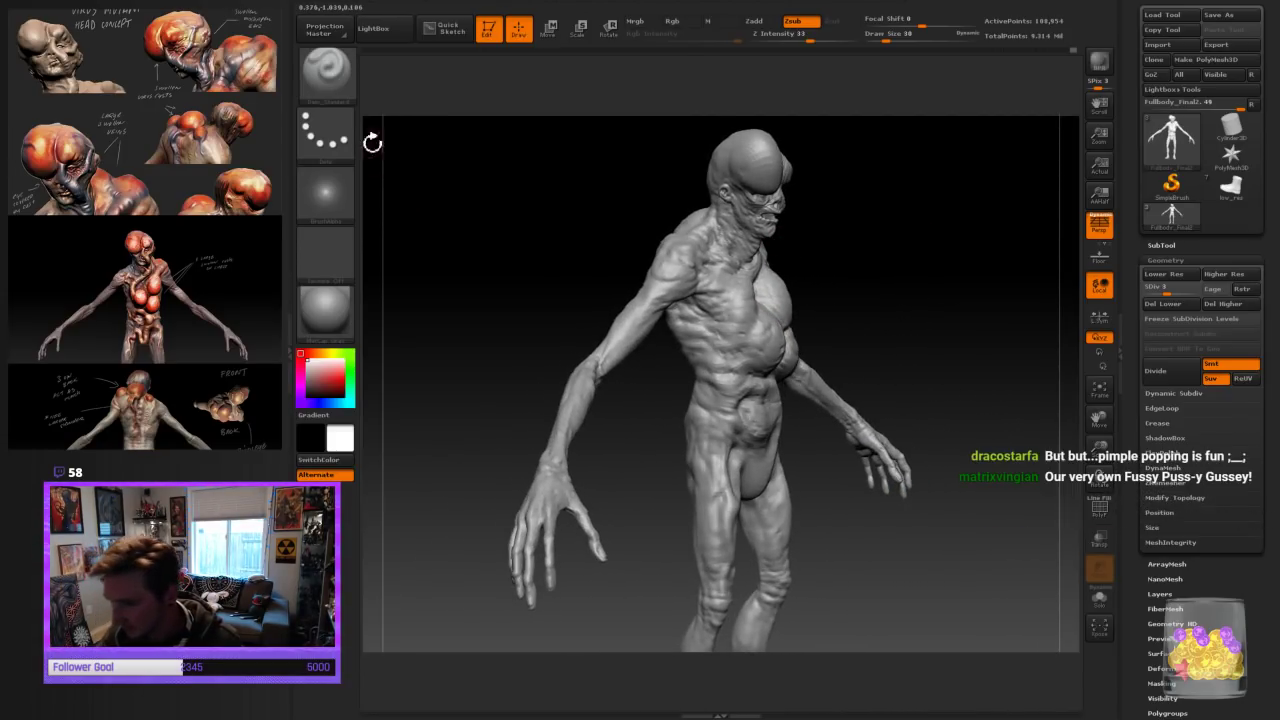
Switch back to the Move Topological brush and reshape the upper left chest sac from front and side views
{"action": "left_click", "coordinate": [328, 78]}
{"action": "left_click", "coordinate": [640, 86]}
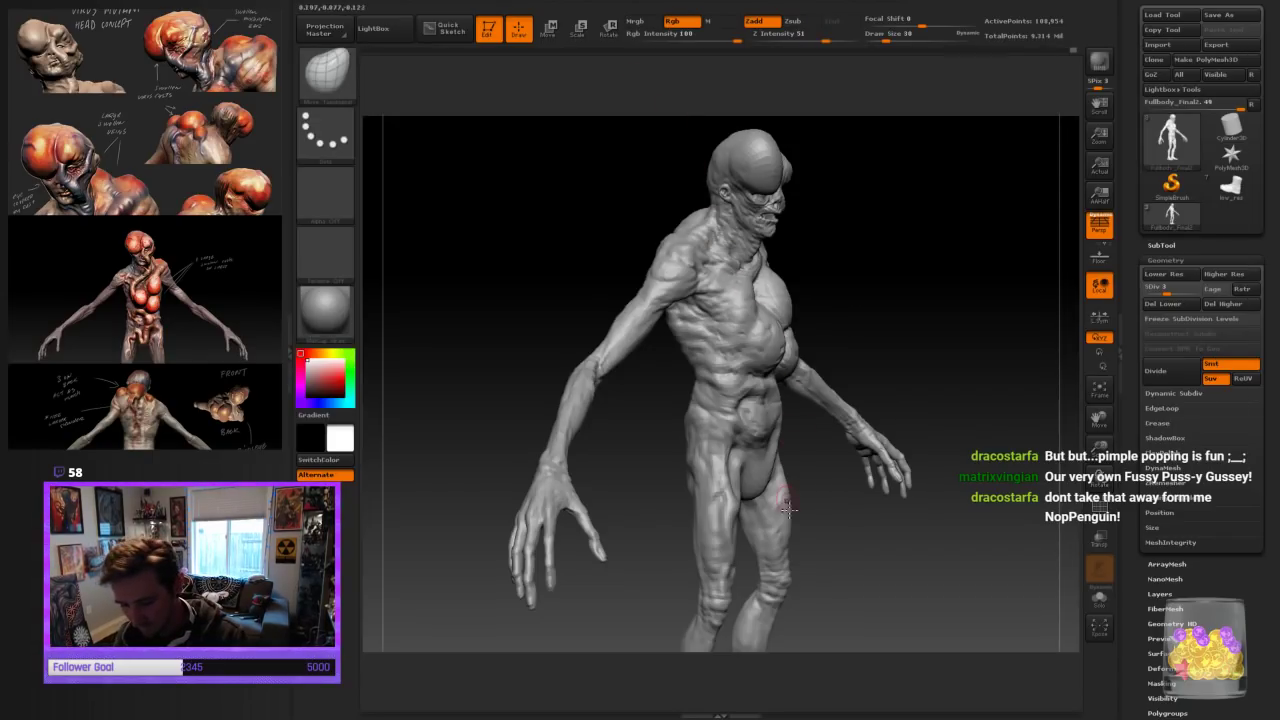
{"action": "mouse_move", "coordinate": [837, 563]}
{"action": "left_mouse_down"}
{"action": "mouse_move", "coordinate": [849, 571]}
{"action": "mouse_move", "coordinate": [854, 327]}
{"action": "mouse_move", "coordinate": [835, 287]}
{"action": "left_mouse_up"}
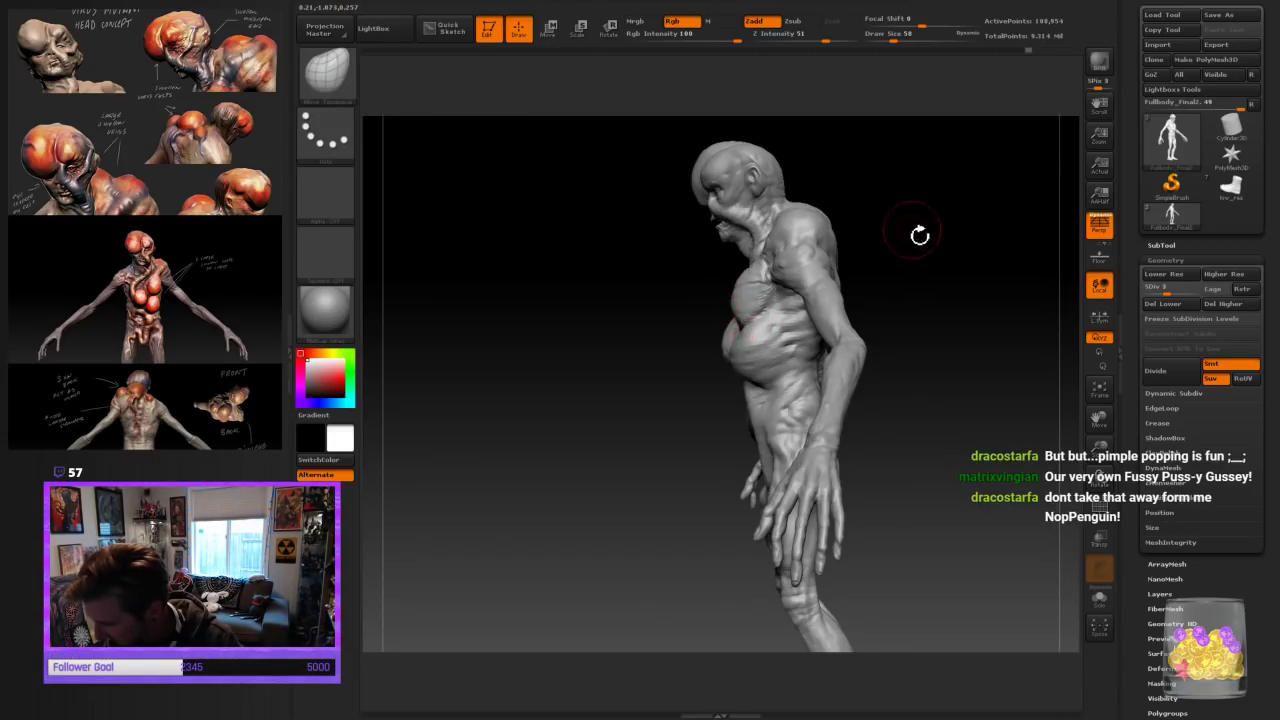
{"action": "left_click_drag", "start_coordinate": [920, 234], "coordinate": [940, 251]}
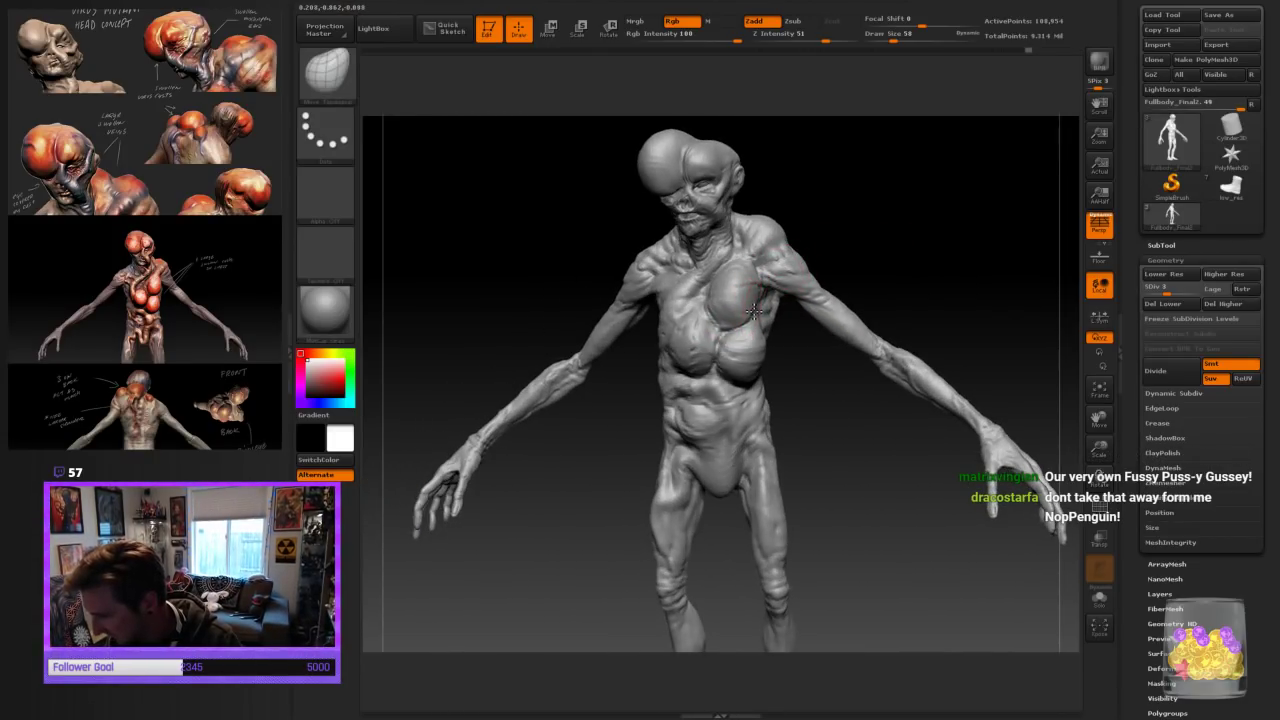
{"action": "mouse_move", "coordinate": [803, 260]}
{"action": "left_mouse_down"}
{"action": "mouse_move", "coordinate": [905, 207]}
{"action": "mouse_move", "coordinate": [748, 293]}
{"action": "left_mouse_up"}
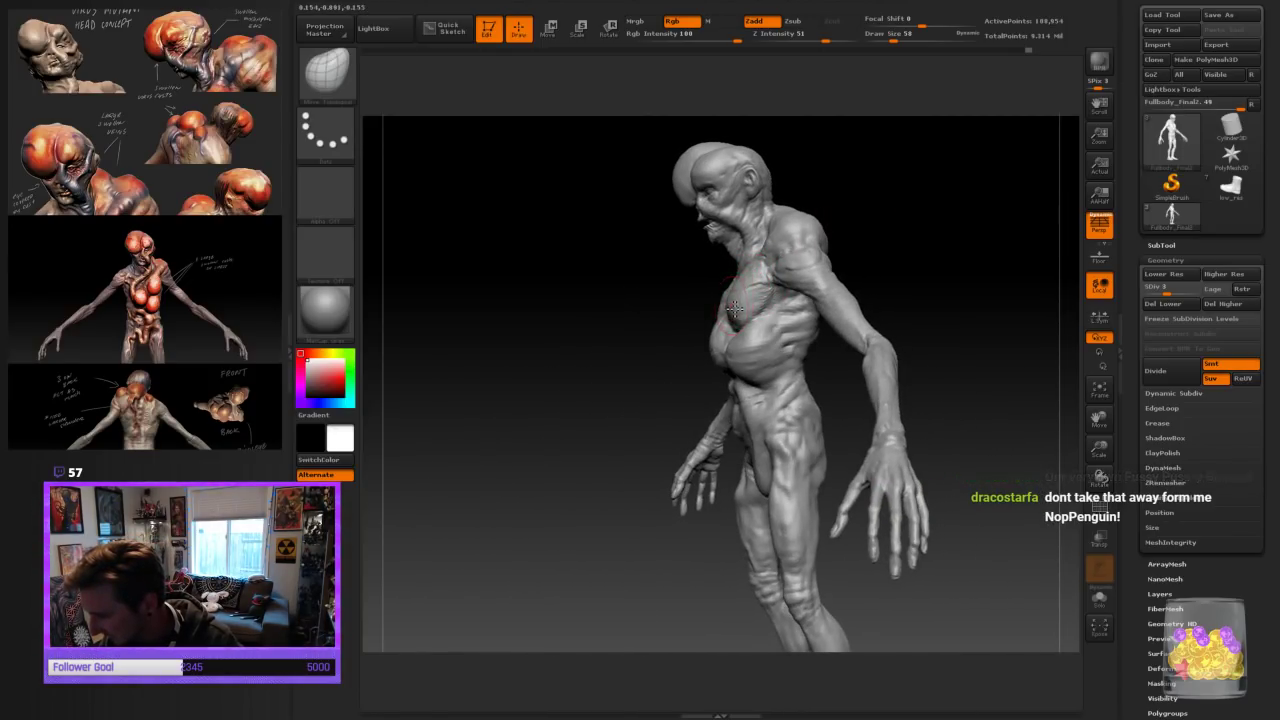
{"action": "left_click_drag", "start_coordinate": [895, 218], "coordinate": [805, 253]}
Enlarge the brush to size 66 and adjust the chest sacs' profile, pulling the lower sac into a heavier sagging shape
{"action": "mouse_move", "coordinate": [895, 218]}
{"action": "left_mouse_down"}
{"action": "mouse_move", "coordinate": [935, 215]}
{"action": "mouse_move", "coordinate": [745, 288]}
{"action": "left_mouse_up"}
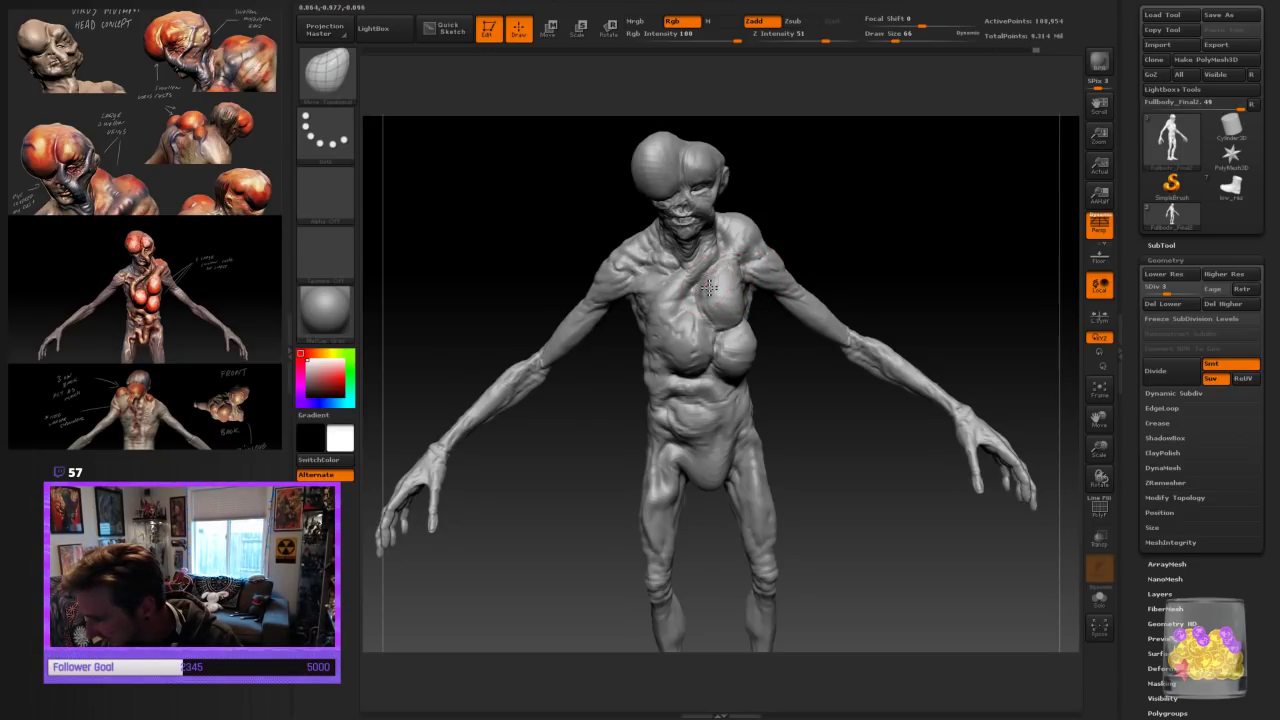
{"action": "mouse_move", "coordinate": [852, 213]}
{"action": "left_mouse_down"}
{"action": "mouse_move", "coordinate": [834, 200]}
{"action": "mouse_move", "coordinate": [708, 317]}
{"action": "left_mouse_up"}
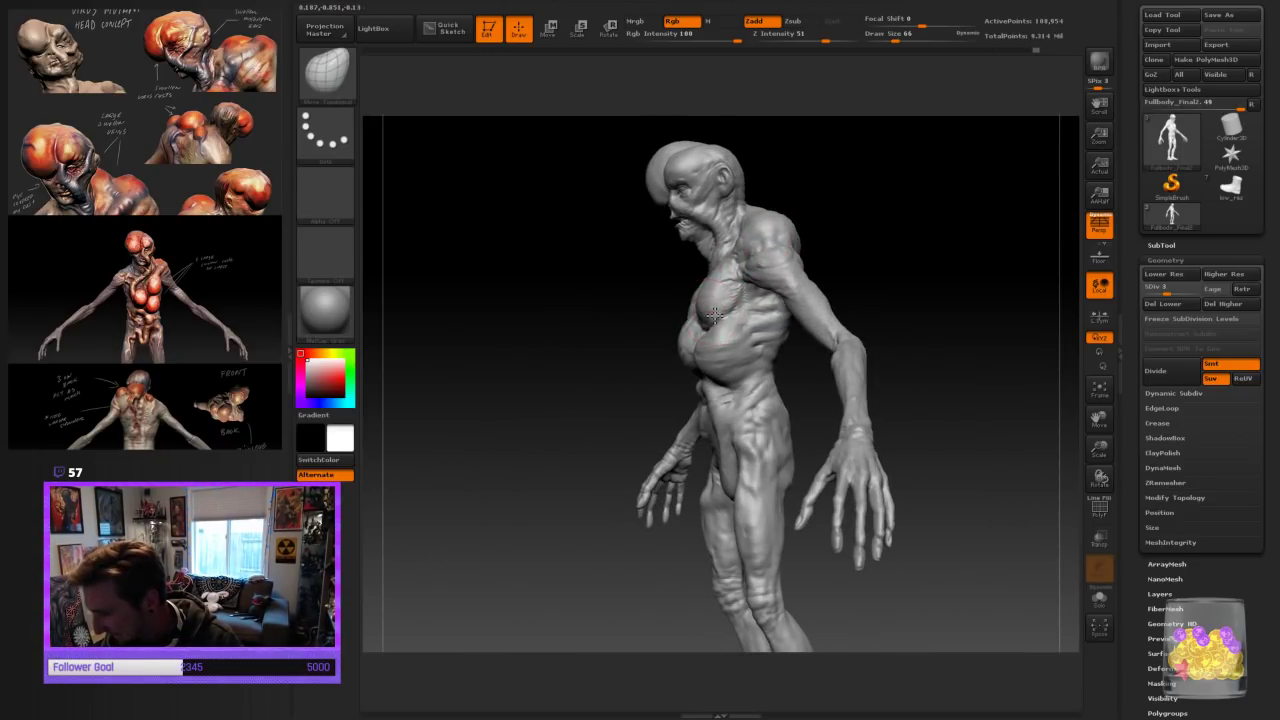
{"action": "left_click_drag", "start_coordinate": [877, 217], "coordinate": [837, 223]}
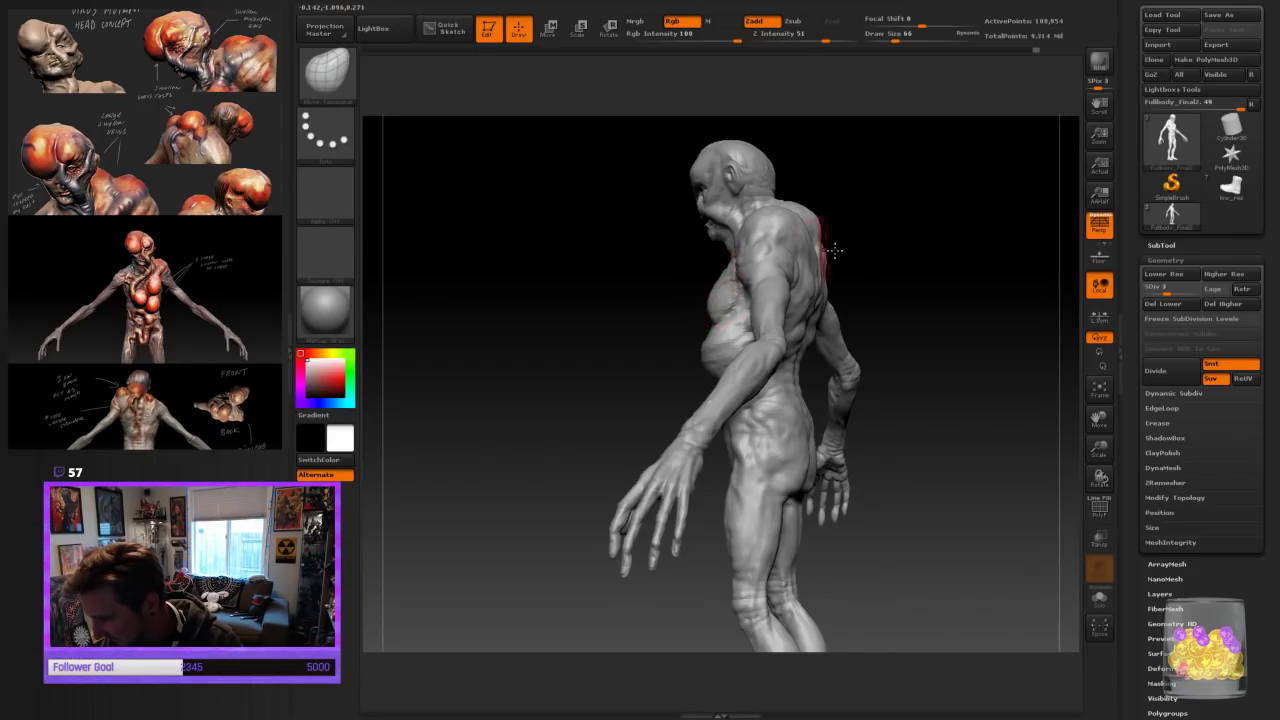
{"action": "left_click_drag", "start_coordinate": [848, 250], "coordinate": [890, 249]}
{"action": "mouse_move", "coordinate": [870, 306]}
{"action": "left_mouse_down"}
{"action": "mouse_move", "coordinate": [917, 297]}
{"action": "mouse_move", "coordinate": [788, 310]}
{"action": "mouse_move", "coordinate": [940, 290]}
{"action": "left_mouse_up"}
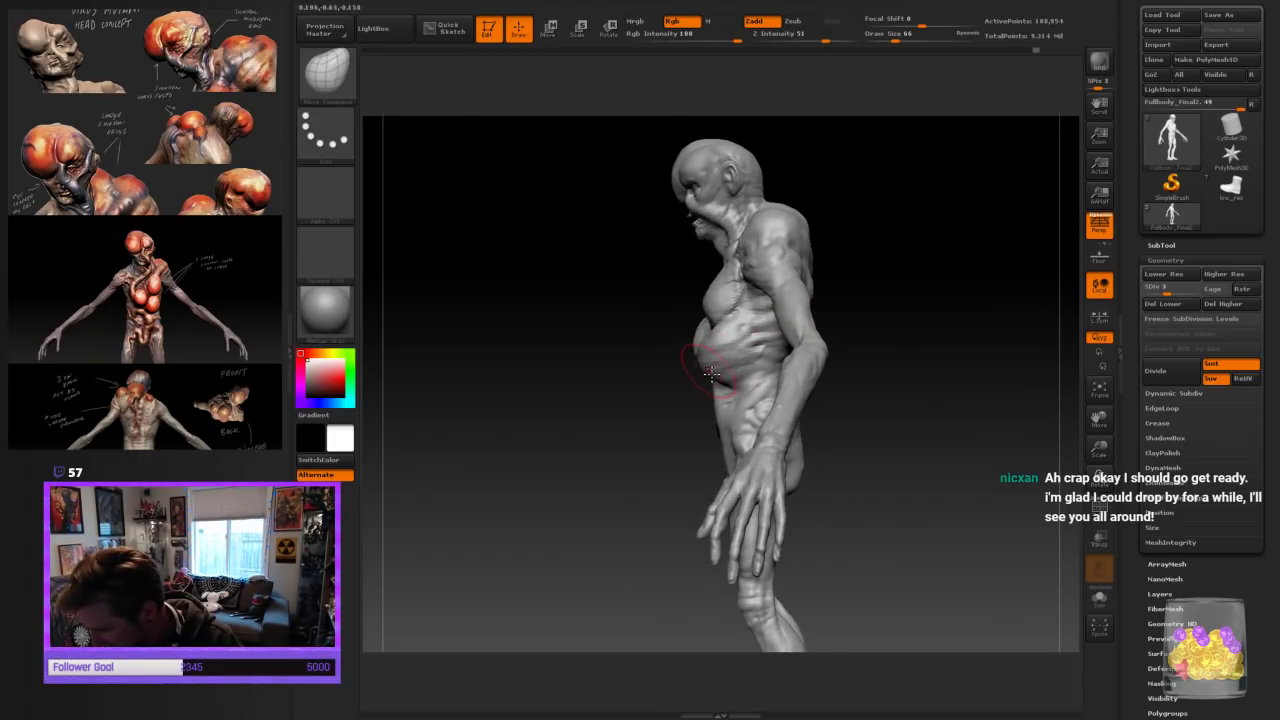
{"action": "mouse_move", "coordinate": [709, 346]}
{"action": "left_mouse_down"}
{"action": "mouse_move", "coordinate": [763, 420]}
{"action": "mouse_move", "coordinate": [745, 385]}
{"action": "mouse_move", "coordinate": [745, 312]}
{"action": "left_mouse_up"}
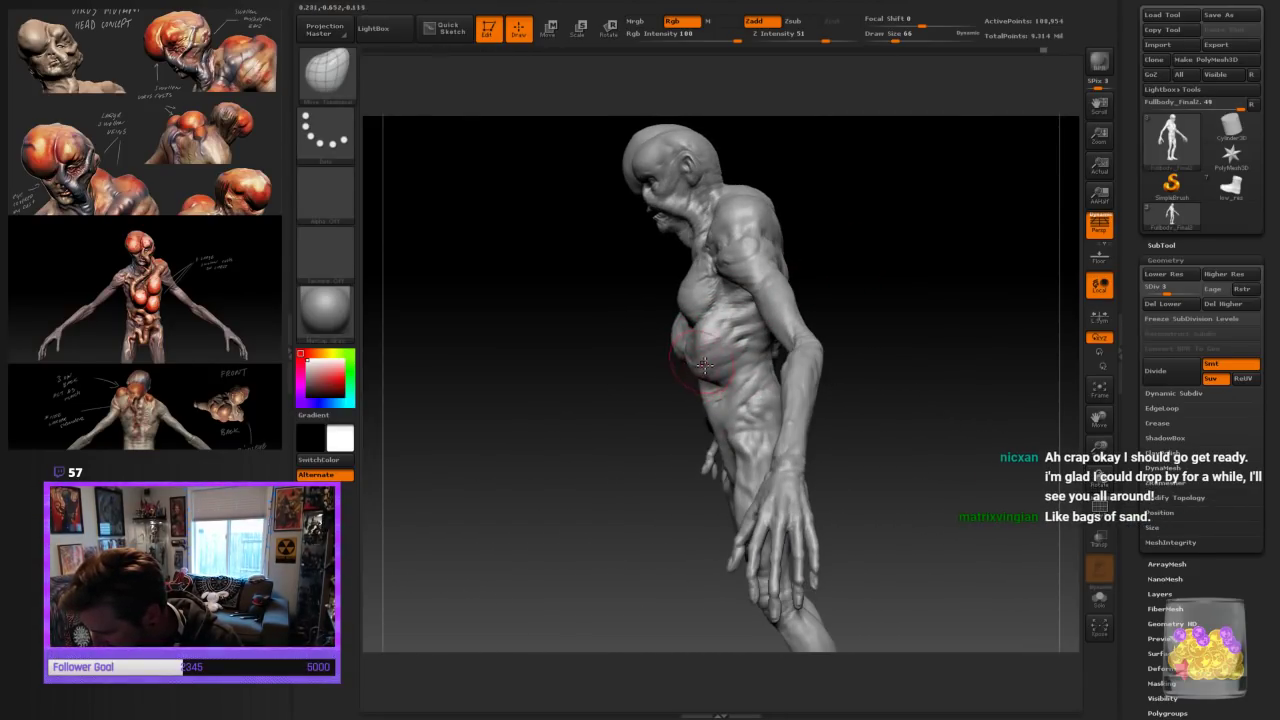
{"action": "left_click_drag", "start_coordinate": [704, 366], "coordinate": [959, 281]}
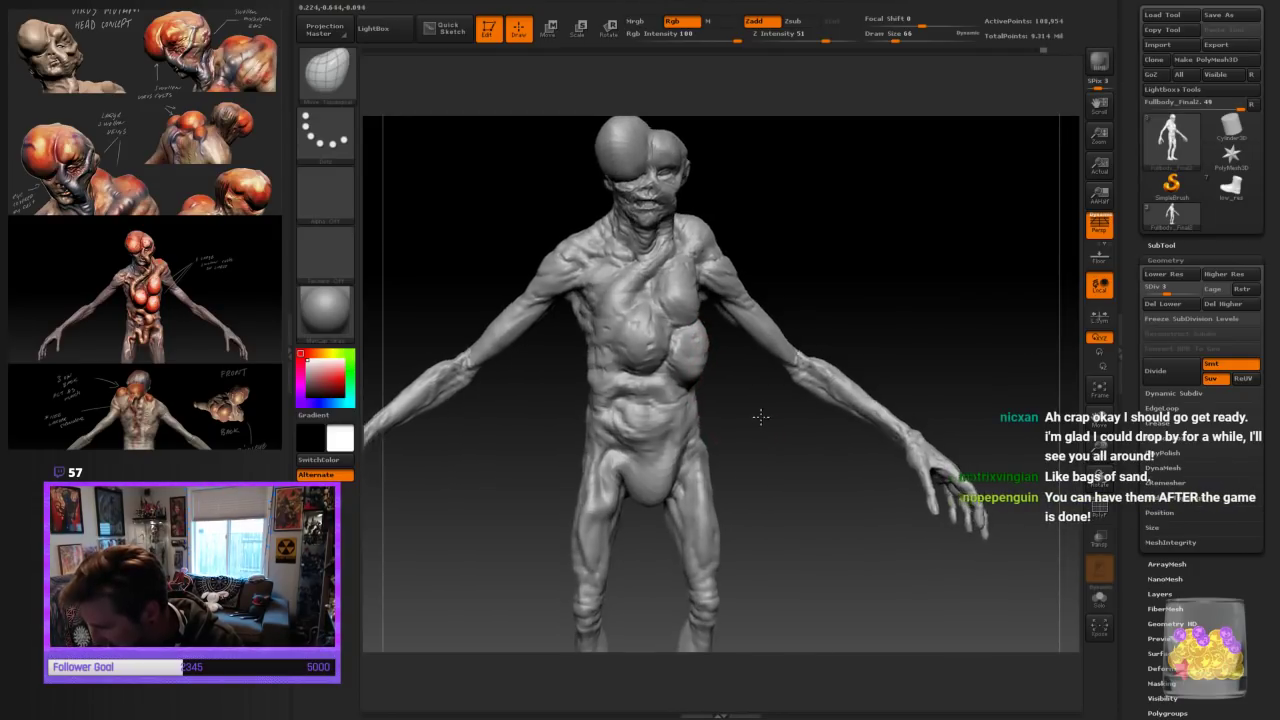
Refine the chest sacs' bulging shapes with the Move Topological brush, working from front, high-angle and both side views
{"action": "left_click_drag", "start_coordinate": [760, 417], "coordinate": [736, 342]}
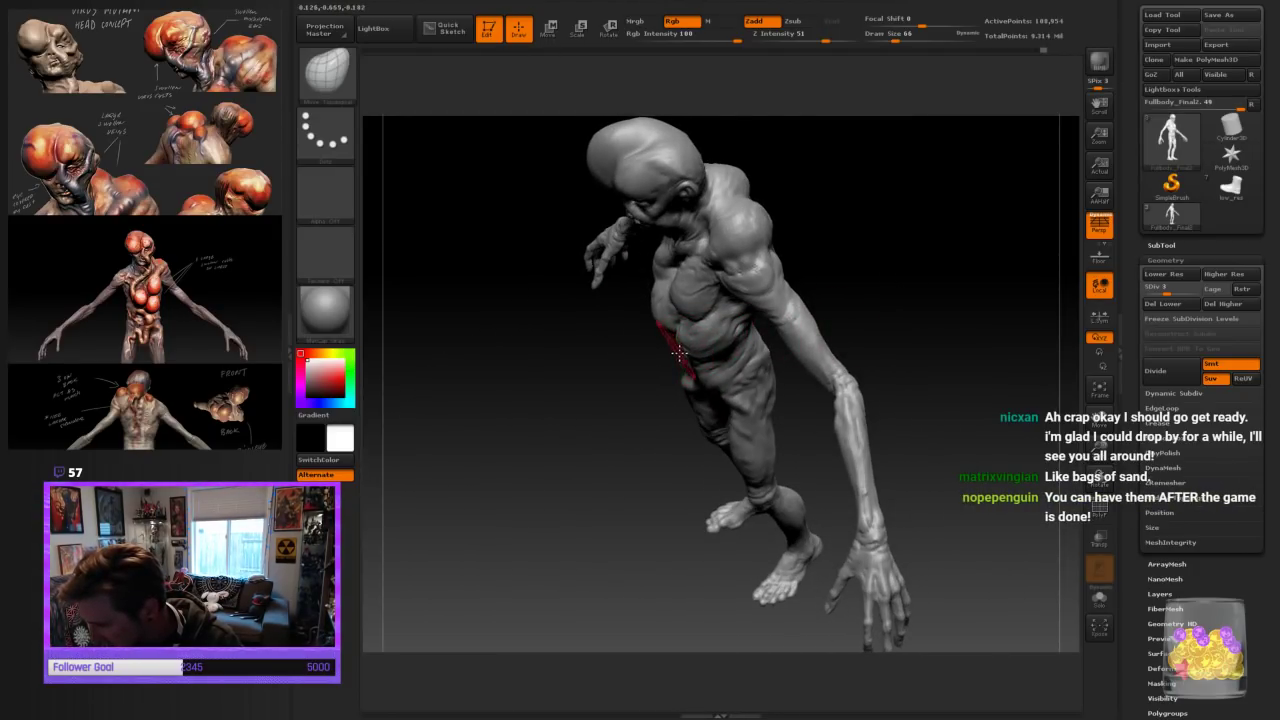
{"action": "mouse_move", "coordinate": [690, 343]}
{"action": "left_mouse_down"}
{"action": "mouse_move", "coordinate": [929, 249]}
{"action": "mouse_move", "coordinate": [694, 443]}
{"action": "mouse_move", "coordinate": [742, 414]}
{"action": "mouse_move", "coordinate": [751, 366]}
{"action": "mouse_move", "coordinate": [843, 320]}
{"action": "mouse_move", "coordinate": [885, 234]}
{"action": "mouse_move", "coordinate": [883, 266]}
{"action": "mouse_move", "coordinate": [768, 317]}
{"action": "left_mouse_up"}
{"action": "mouse_move", "coordinate": [704, 351]}
{"action": "left_mouse_down"}
{"action": "mouse_move", "coordinate": [766, 346]}
{"action": "mouse_move", "coordinate": [848, 300]}
{"action": "left_mouse_up"}
{"action": "mouse_move", "coordinate": [926, 236]}
{"action": "left_mouse_down"}
{"action": "mouse_move", "coordinate": [963, 223]}
{"action": "mouse_move", "coordinate": [734, 328]}
{"action": "left_mouse_up"}
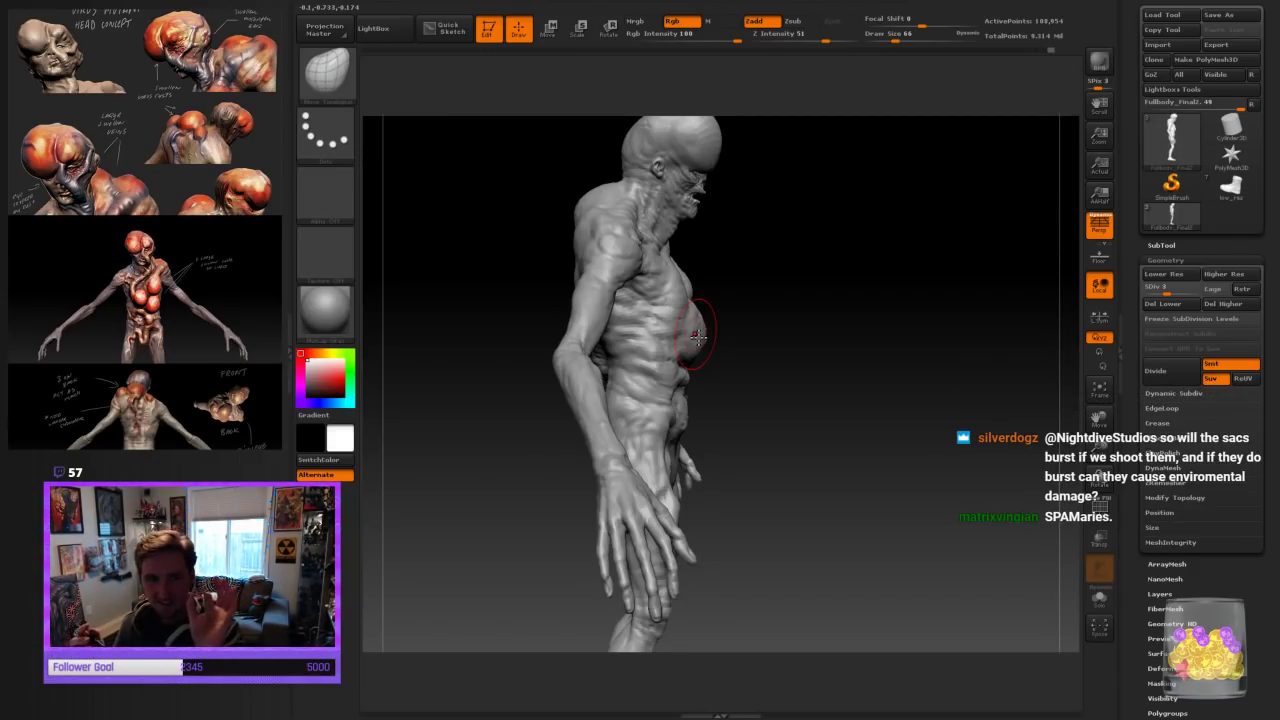
{"action": "mouse_move", "coordinate": [700, 340]}
{"action": "right_mouse_down"}
{"action": "mouse_move", "coordinate": [809, 391]}
{"action": "mouse_move", "coordinate": [914, 289]}
{"action": "mouse_move", "coordinate": [711, 340]}
{"action": "right_mouse_up"}
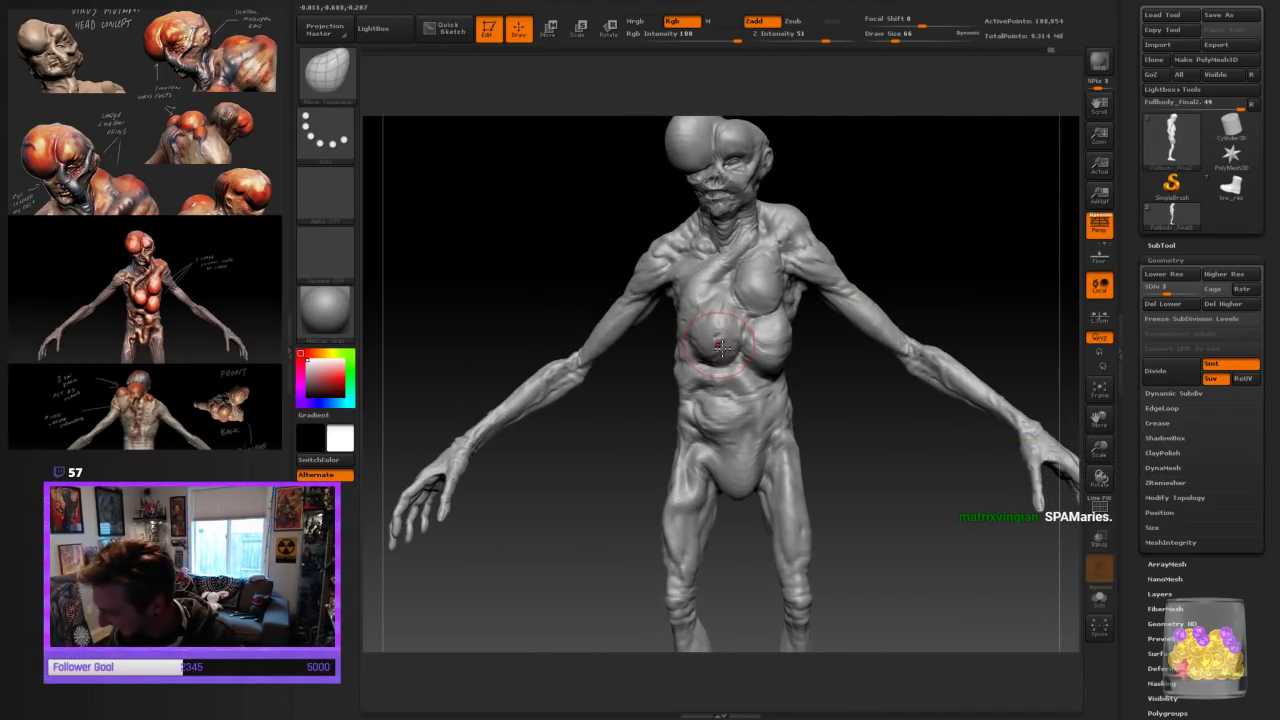
{"action": "mouse_move", "coordinate": [943, 223]}
{"action": "right_mouse_down"}
{"action": "mouse_move", "coordinate": [915, 250]}
{"action": "mouse_move", "coordinate": [925, 242]}
{"action": "mouse_move", "coordinate": [883, 234]}
{"action": "mouse_move", "coordinate": [923, 240]}
{"action": "mouse_move", "coordinate": [905, 250]}
{"action": "mouse_move", "coordinate": [860, 228]}
{"action": "right_mouse_up"}
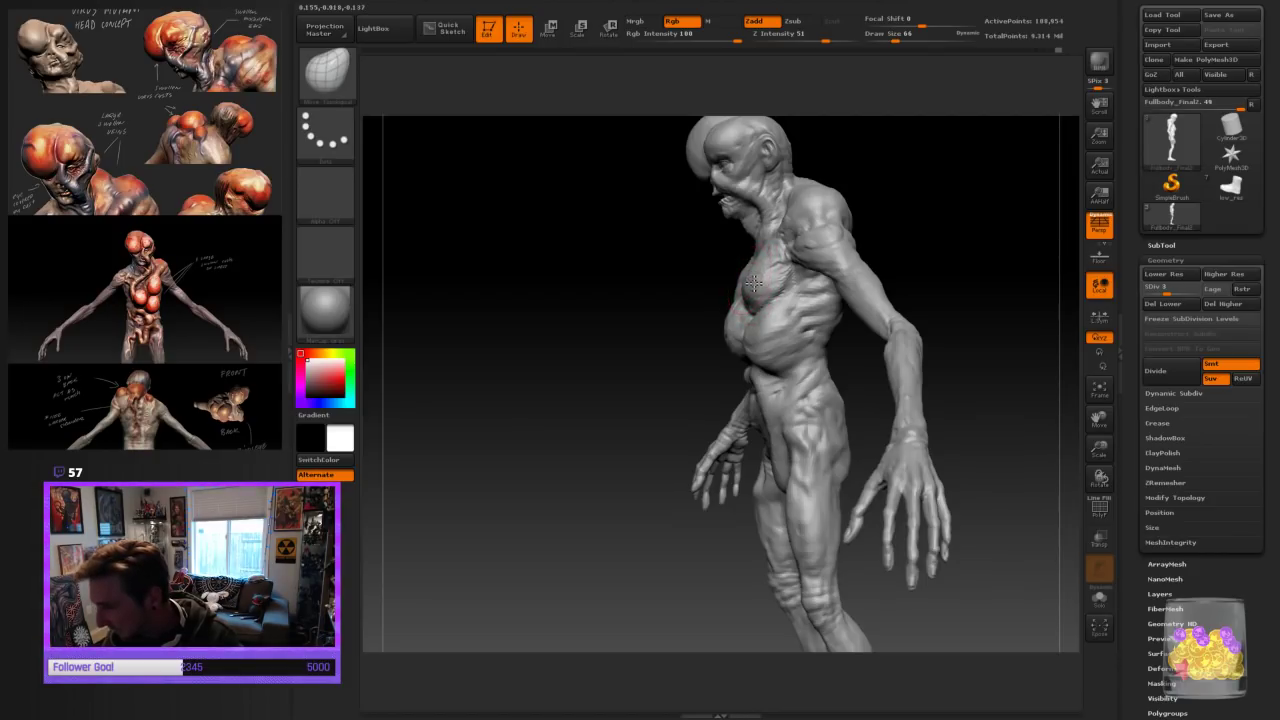
{"action": "right_click_drag", "start_coordinate": [953, 188], "coordinate": [800, 268]}
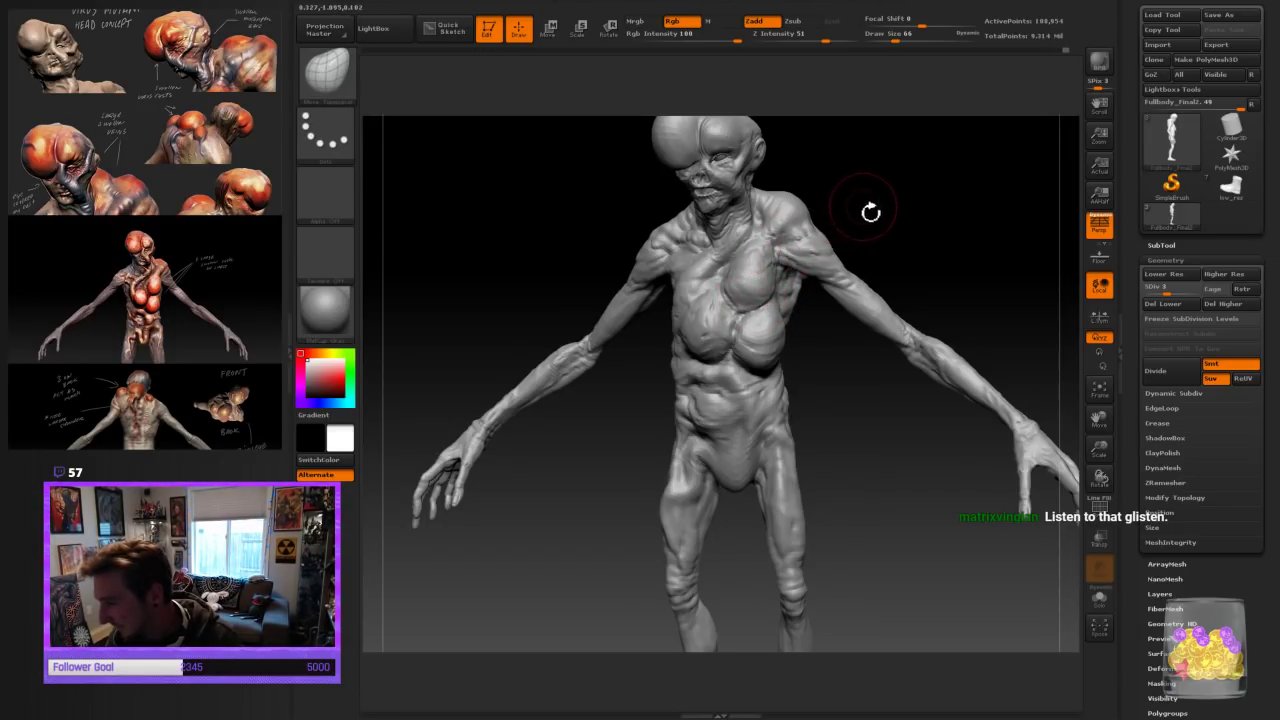
{"action": "mouse_move", "coordinate": [871, 211]}
{"action": "left_mouse_down"}
{"action": "mouse_move", "coordinate": [897, 206]}
{"action": "mouse_move", "coordinate": [817, 200]}
{"action": "left_mouse_up"}
Choose the ClayBuildup brush, reduce its size to 34 and build up the area between the upper left chest sac and the shoulder
{"action": "left_click", "coordinate": [333, 64]}
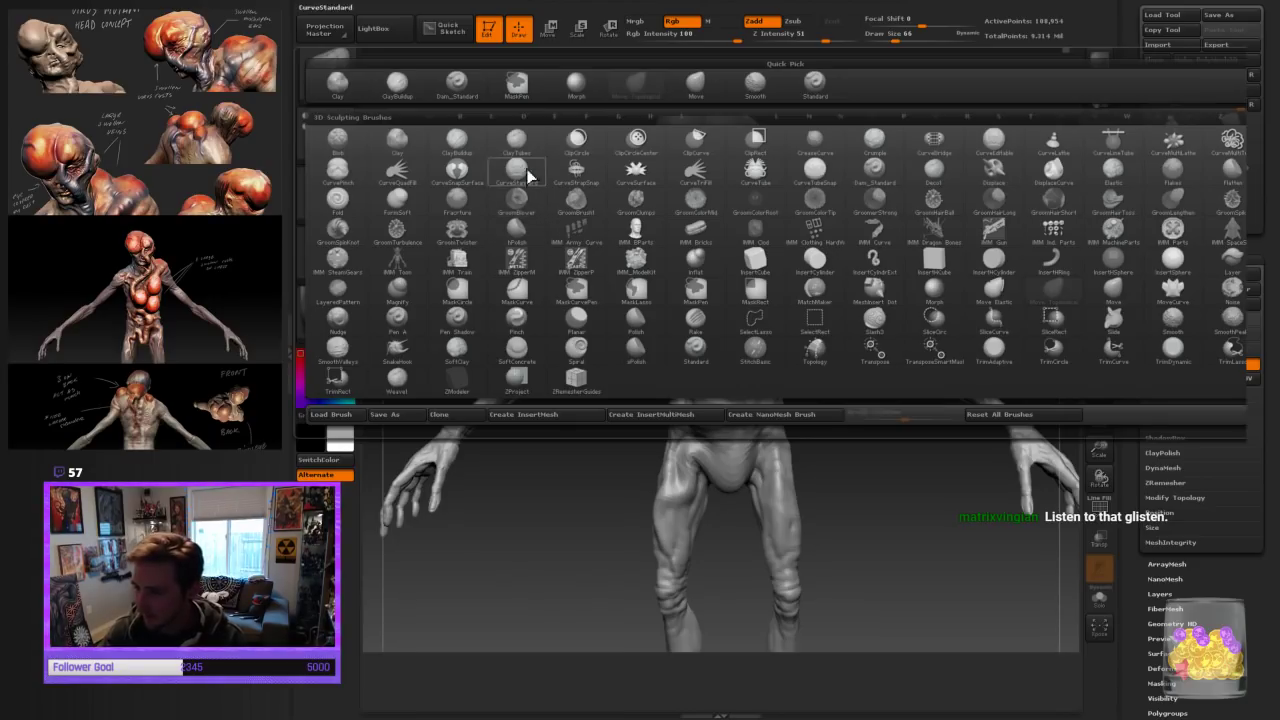
{"action": "left_click", "coordinate": [397, 84]}
{"action": "left_click_drag", "start_coordinate": [1099, 448], "coordinate": [1100, 463]}
{"action": "left_click_drag", "start_coordinate": [967, 248], "coordinate": [903, 352], "text": "alt"}
{"action": "left_click_drag", "start_coordinate": [937, 312], "coordinate": [919, 300]}
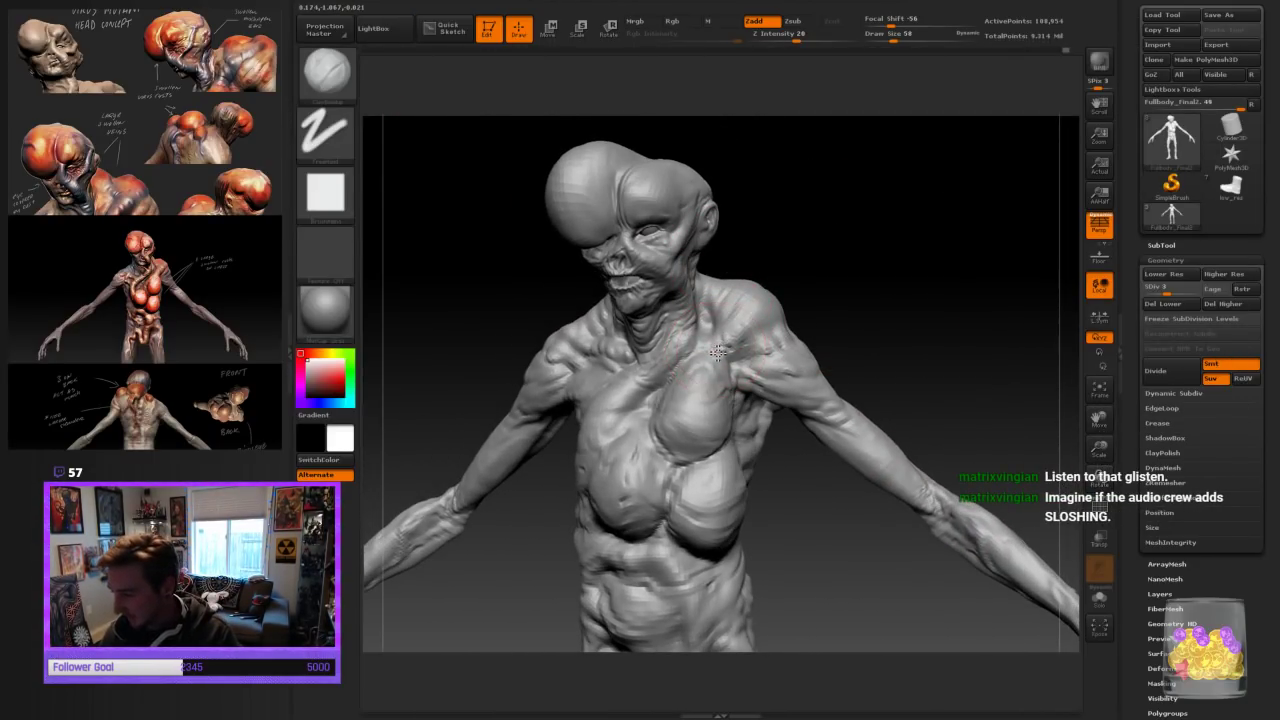
{"action": "key", "text": "bracketleft"}
{"action": "key", "text": "bracketleft"}
{"action": "key", "text": "bracketleft"}
{"action": "key", "text": "bracketleft"}
{"action": "key", "text": "bracketright"}
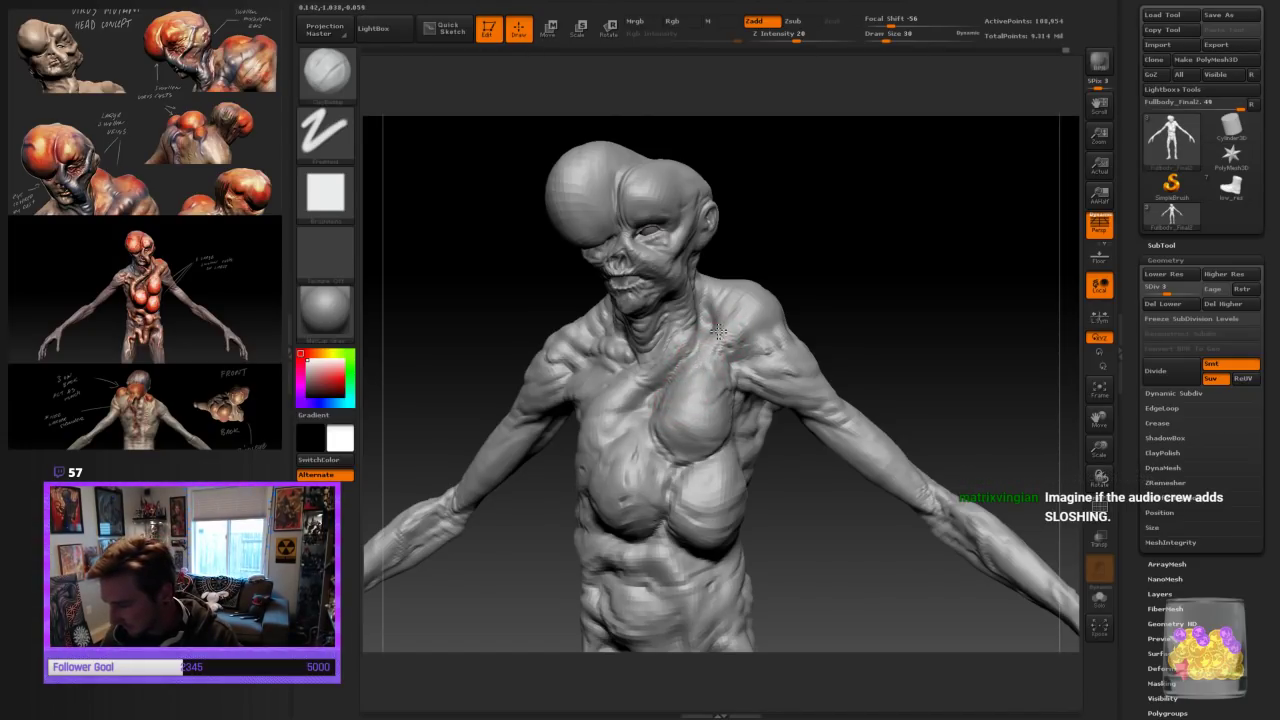
{"action": "left_click_drag", "start_coordinate": [823, 274], "coordinate": [858, 282]}
{"action": "left_click_drag", "start_coordinate": [771, 277], "coordinate": [760, 318]}
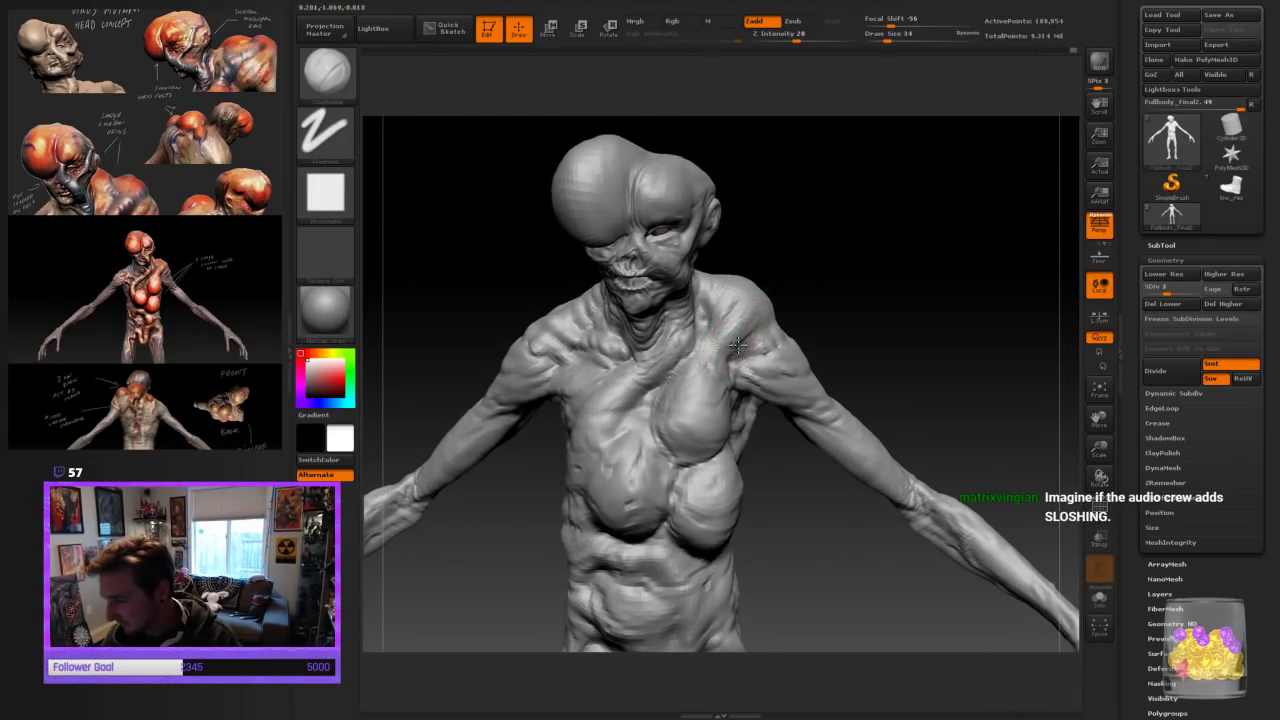
Add rounded volume over the top and front of the mutant's left shoulder with ClayBuildup strokes
{"action": "mouse_move", "coordinate": [823, 246]}
{"action": "left_mouse_down"}
{"action": "mouse_move", "coordinate": [768, 300]}
{"action": "mouse_move", "coordinate": [906, 231]}
{"action": "mouse_move", "coordinate": [877, 276]}
{"action": "left_mouse_up"}
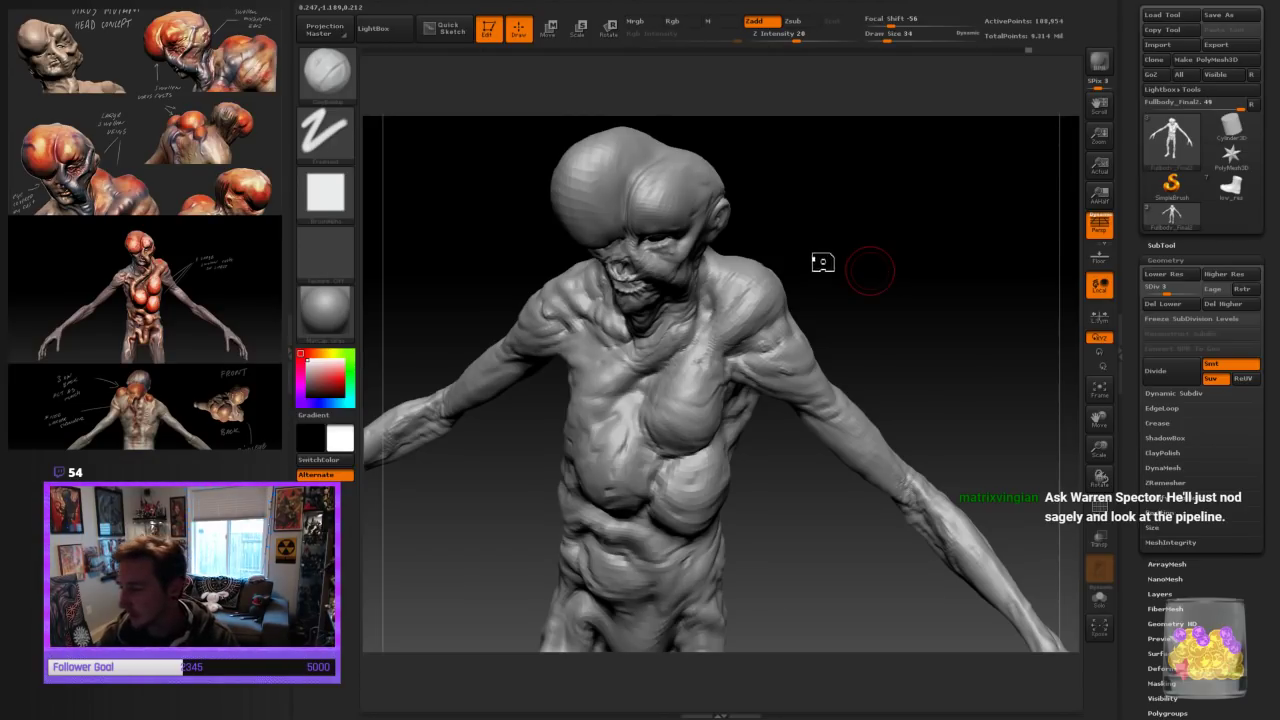
{"action": "left_click_drag", "start_coordinate": [820, 260], "coordinate": [806, 277]}
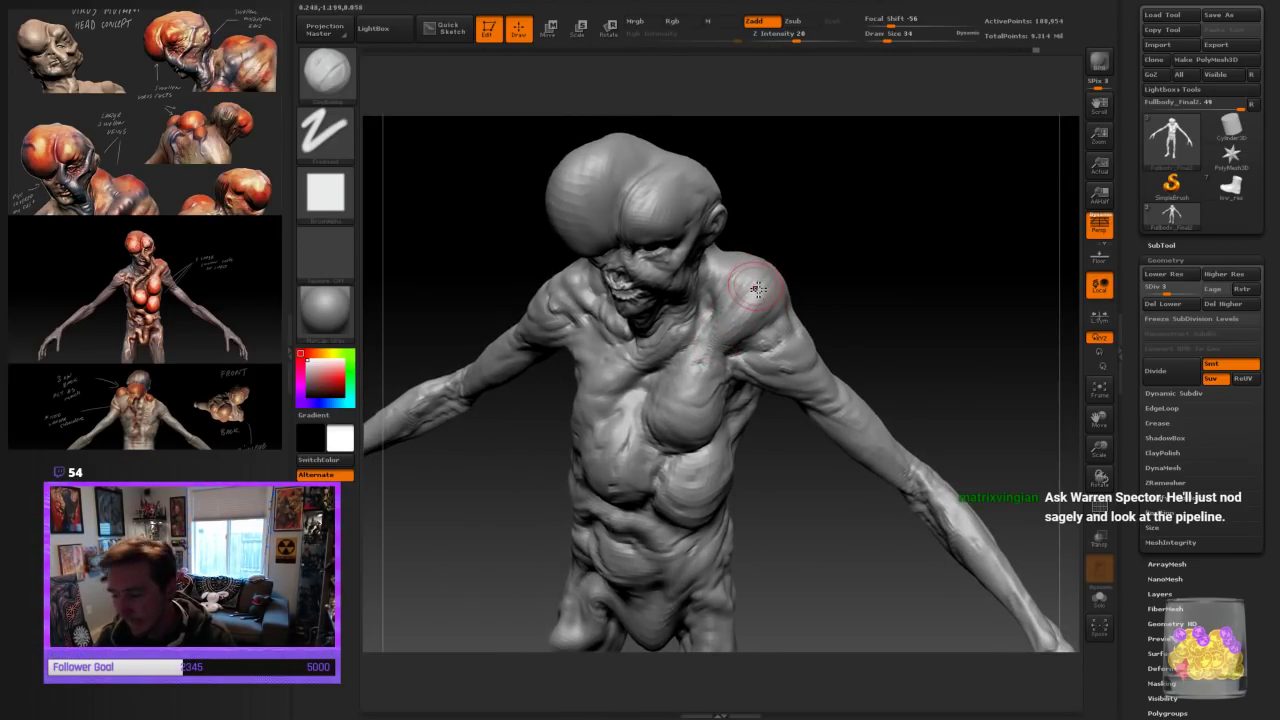
{"action": "mouse_move", "coordinate": [874, 246]}
{"action": "left_mouse_down"}
{"action": "mouse_move", "coordinate": [850, 269]}
{"action": "mouse_move", "coordinate": [748, 300]}
{"action": "left_mouse_up"}
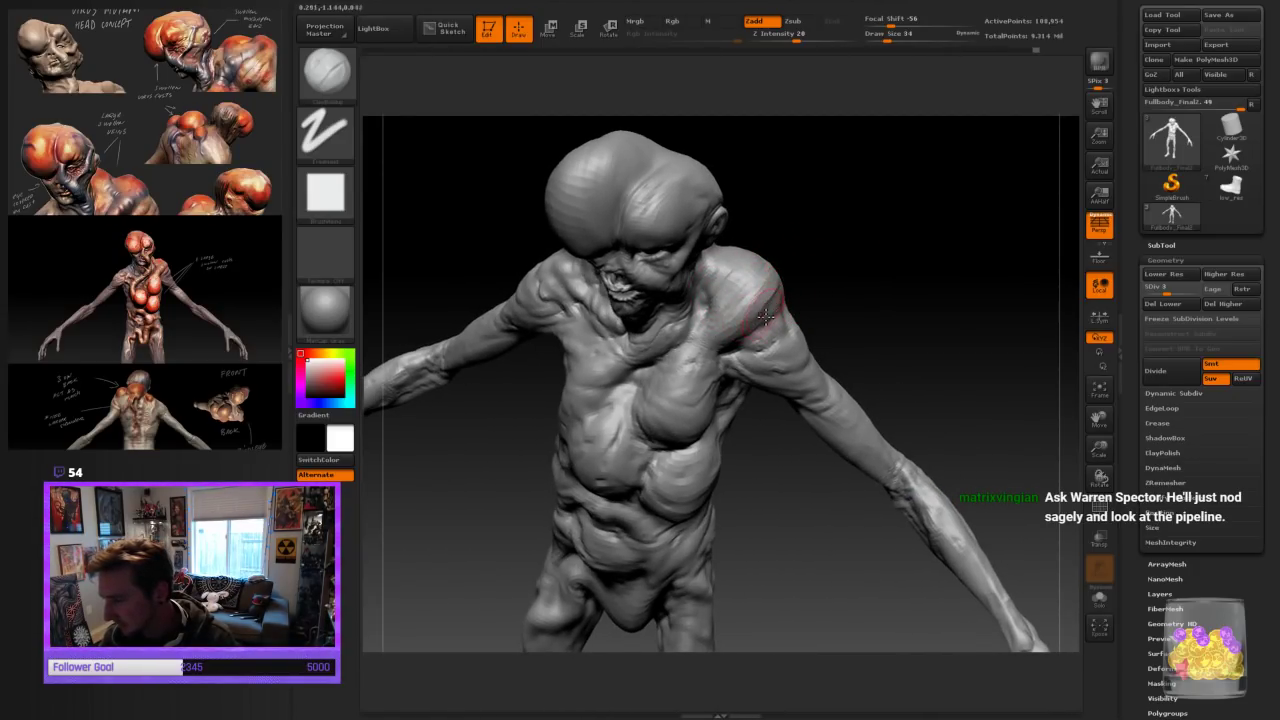
{"action": "mouse_move", "coordinate": [779, 299]}
{"action": "left_mouse_down"}
{"action": "mouse_move", "coordinate": [846, 229]}
{"action": "mouse_move", "coordinate": [762, 312]}
{"action": "left_mouse_up"}
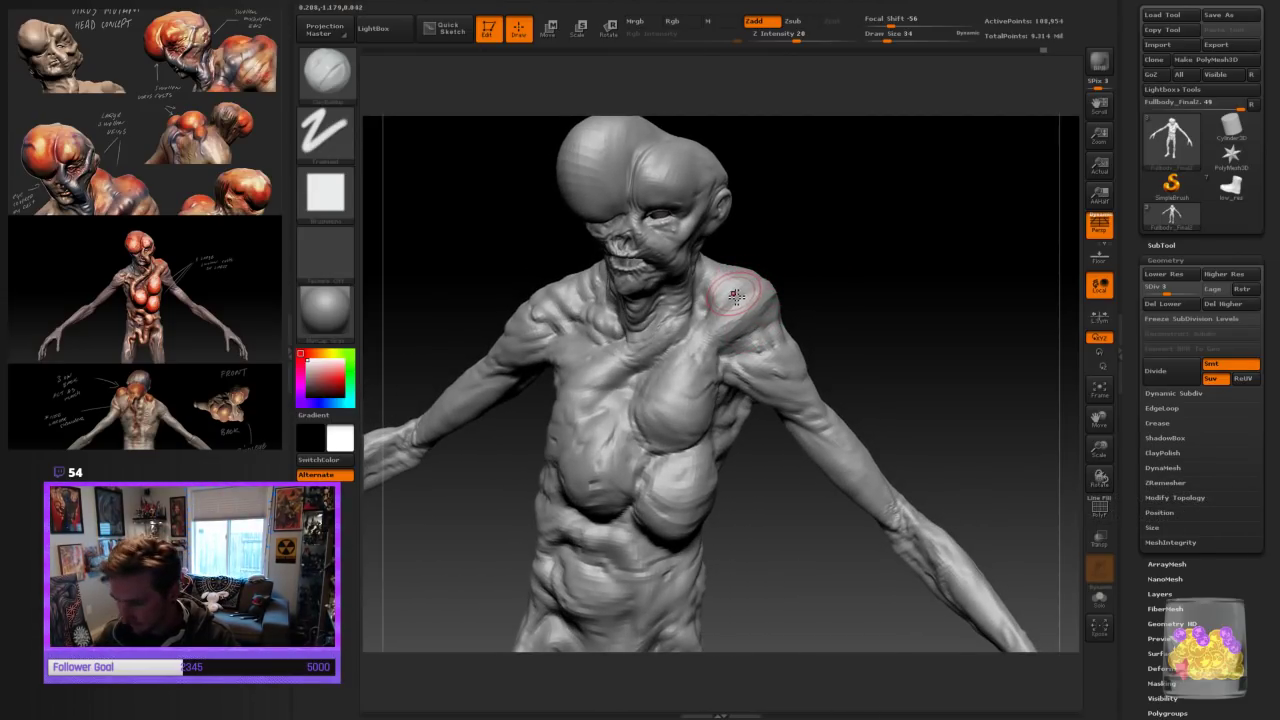
Shrink the ClayBuildup brush to size 14 and define the forms where the left shoulder meets the neck
{"action": "key", "text": "bracketleft"}
{"action": "key", "text": "bracketleft"}
{"action": "left_click_drag", "start_coordinate": [711, 294], "coordinate": [717, 260]}
{"action": "left_click_drag", "start_coordinate": [803, 229], "coordinate": [780, 244]}
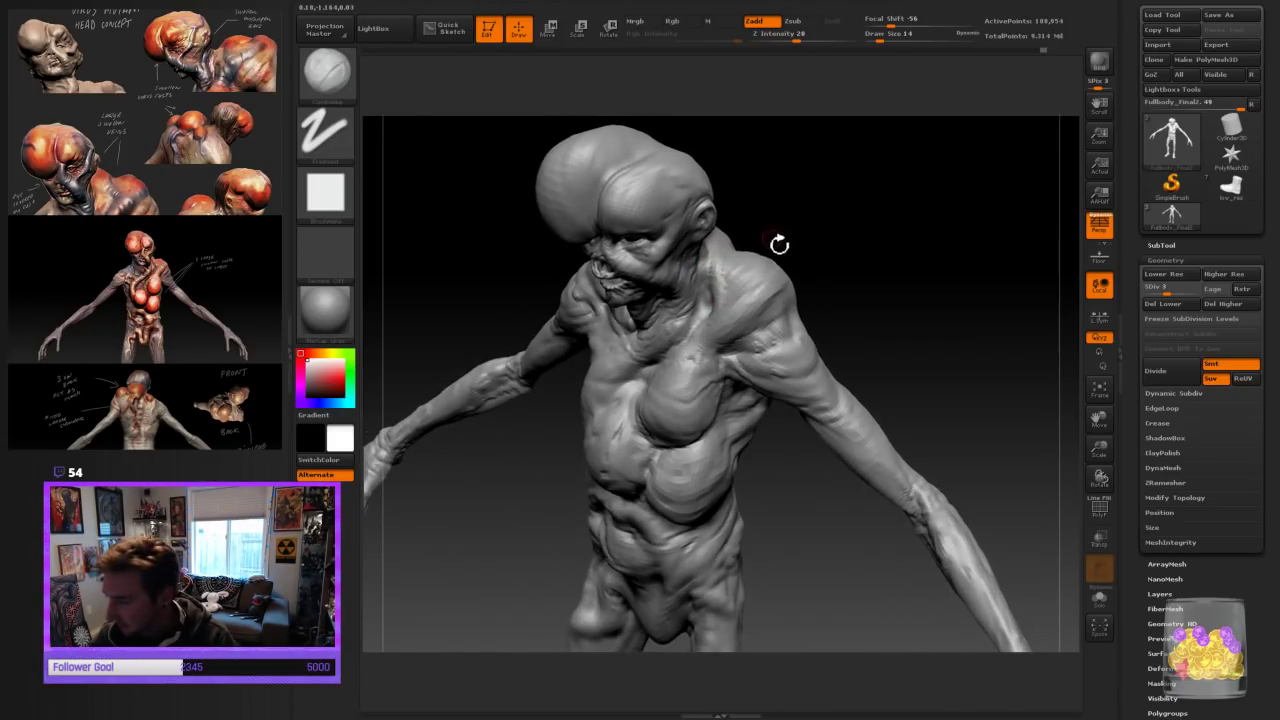
{"action": "mouse_move", "coordinate": [711, 272]}
{"action": "left_mouse_down"}
{"action": "mouse_move", "coordinate": [714, 311]}
{"action": "mouse_move", "coordinate": [720, 264]}
{"action": "left_mouse_up"}
{"action": "left_click_drag", "start_coordinate": [783, 208], "coordinate": [748, 250]}
Enlarge the ClayBuildup brush to 22, then 42, and build up the left shoulder and neck base from several angles
{"action": "key", "text": "bracketright"}
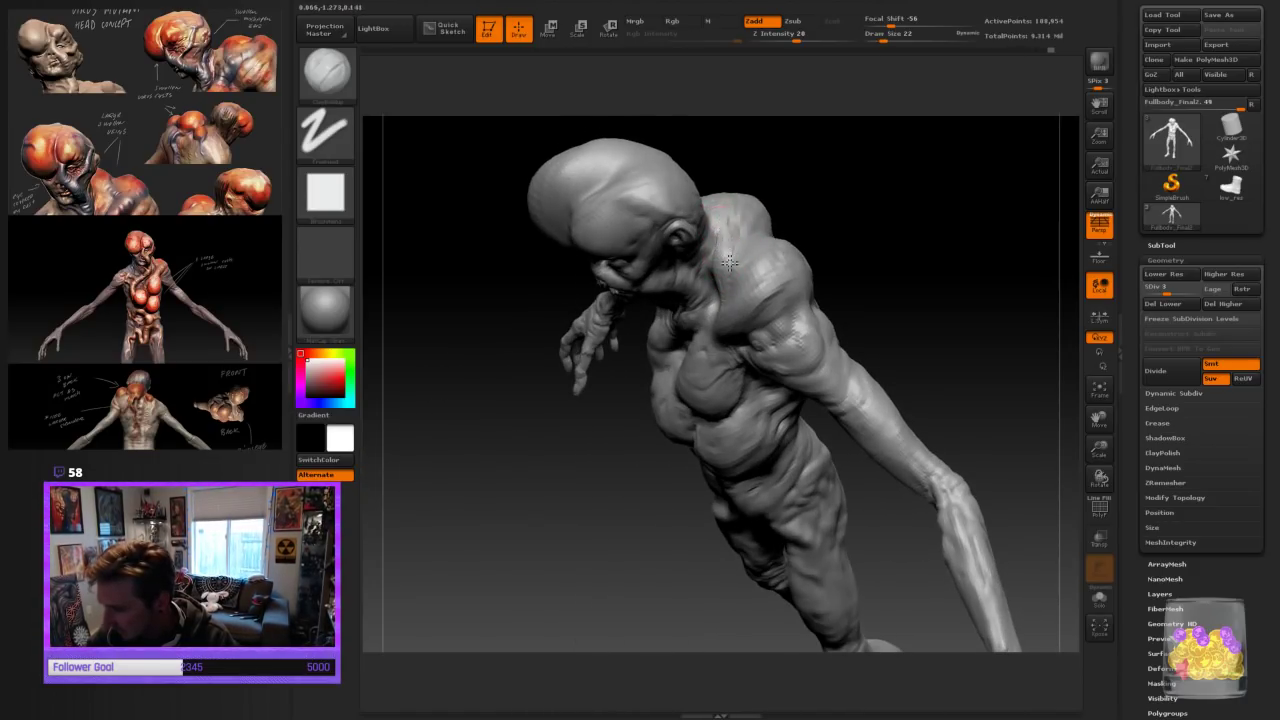
{"action": "mouse_move", "coordinate": [798, 196]}
{"action": "left_mouse_down"}
{"action": "mouse_move", "coordinate": [809, 177]}
{"action": "mouse_move", "coordinate": [806, 201]}
{"action": "mouse_move", "coordinate": [842, 182]}
{"action": "left_mouse_up"}
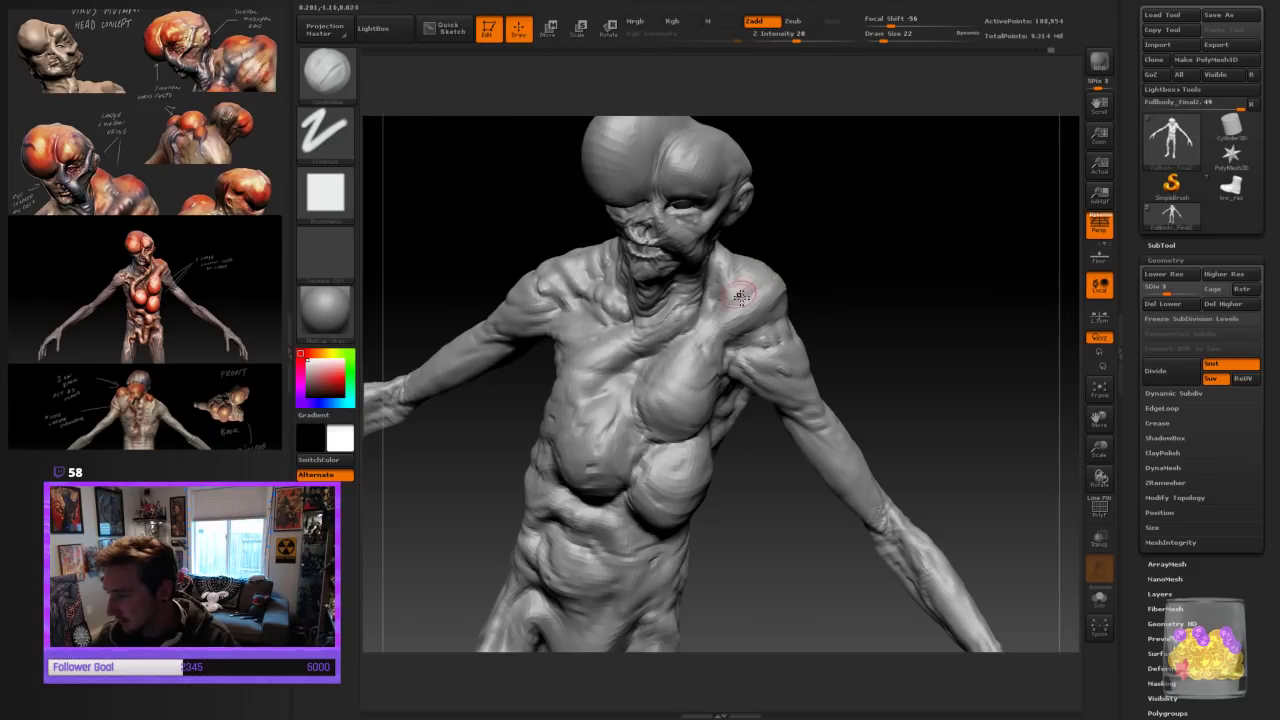
{"action": "left_click_drag", "start_coordinate": [738, 278], "coordinate": [722, 298]}
{"action": "mouse_move", "coordinate": [838, 198]}
{"action": "left_mouse_down"}
{"action": "mouse_move", "coordinate": [758, 230]}
{"action": "mouse_move", "coordinate": [889, 191]}
{"action": "left_mouse_up"}
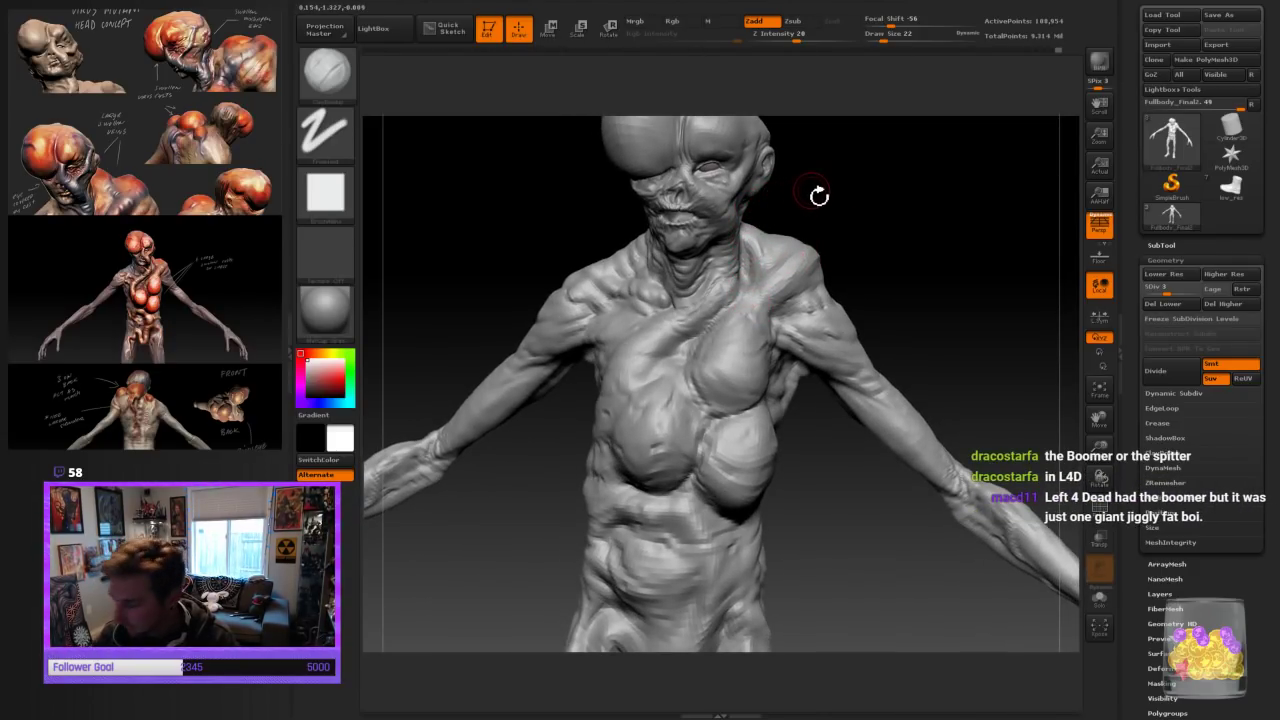
{"action": "left_click_drag", "start_coordinate": [820, 194], "coordinate": [772, 250]}
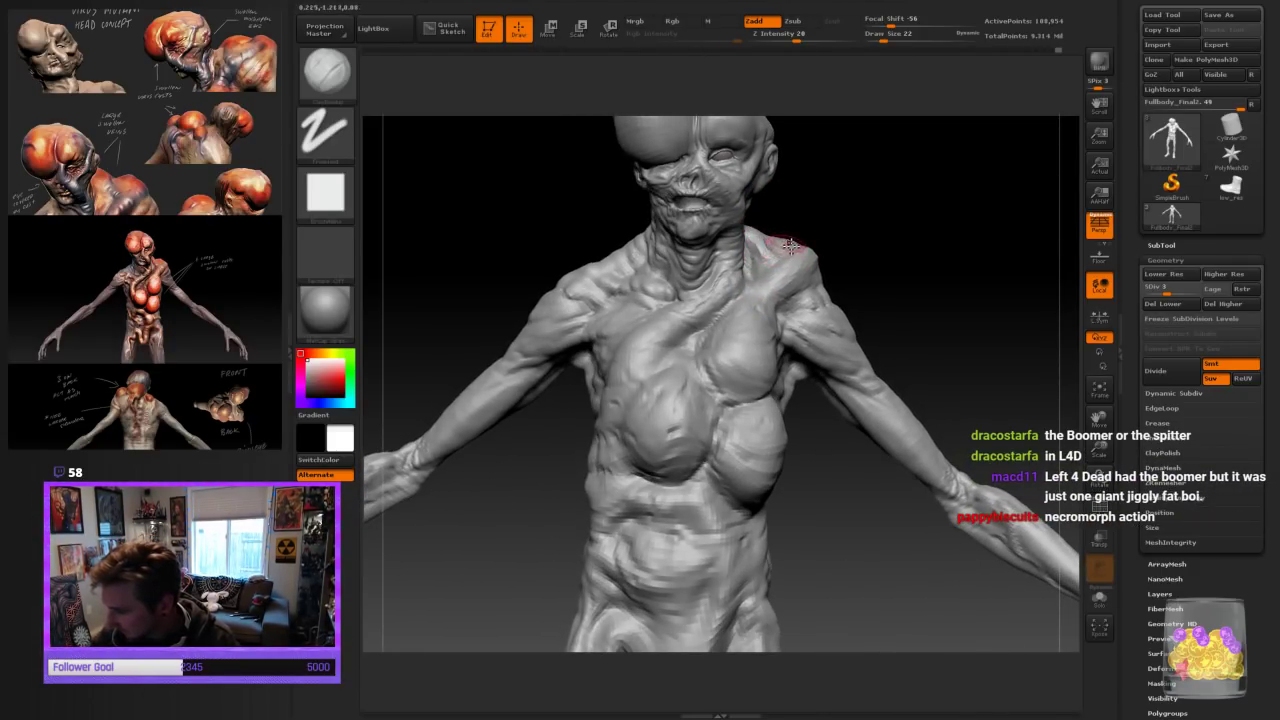
{"action": "mouse_move", "coordinate": [765, 232]}
{"action": "left_mouse_down"}
{"action": "mouse_move", "coordinate": [834, 177]}
{"action": "mouse_move", "coordinate": [774, 216]}
{"action": "left_mouse_up"}
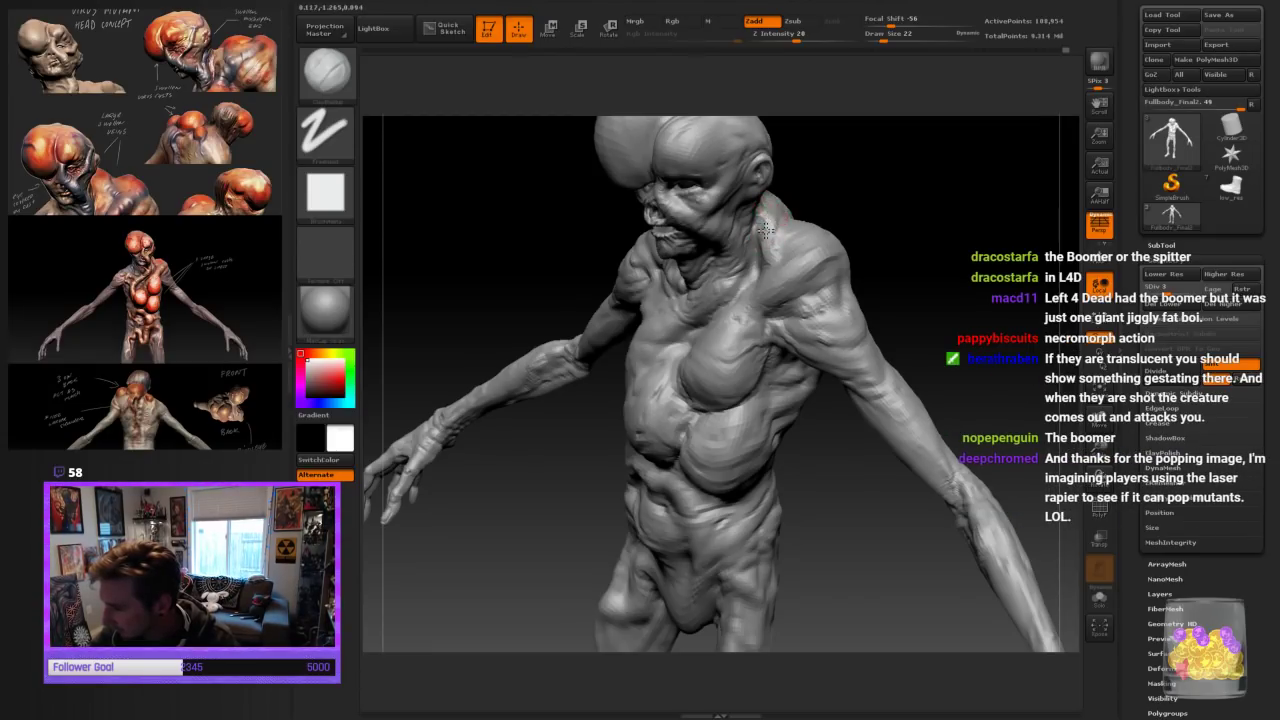
{"action": "mouse_move", "coordinate": [893, 198]}
{"action": "left_mouse_down"}
{"action": "mouse_move", "coordinate": [882, 190]}
{"action": "mouse_move", "coordinate": [886, 214]}
{"action": "mouse_move", "coordinate": [822, 192]}
{"action": "mouse_move", "coordinate": [808, 248]}
{"action": "left_mouse_up"}
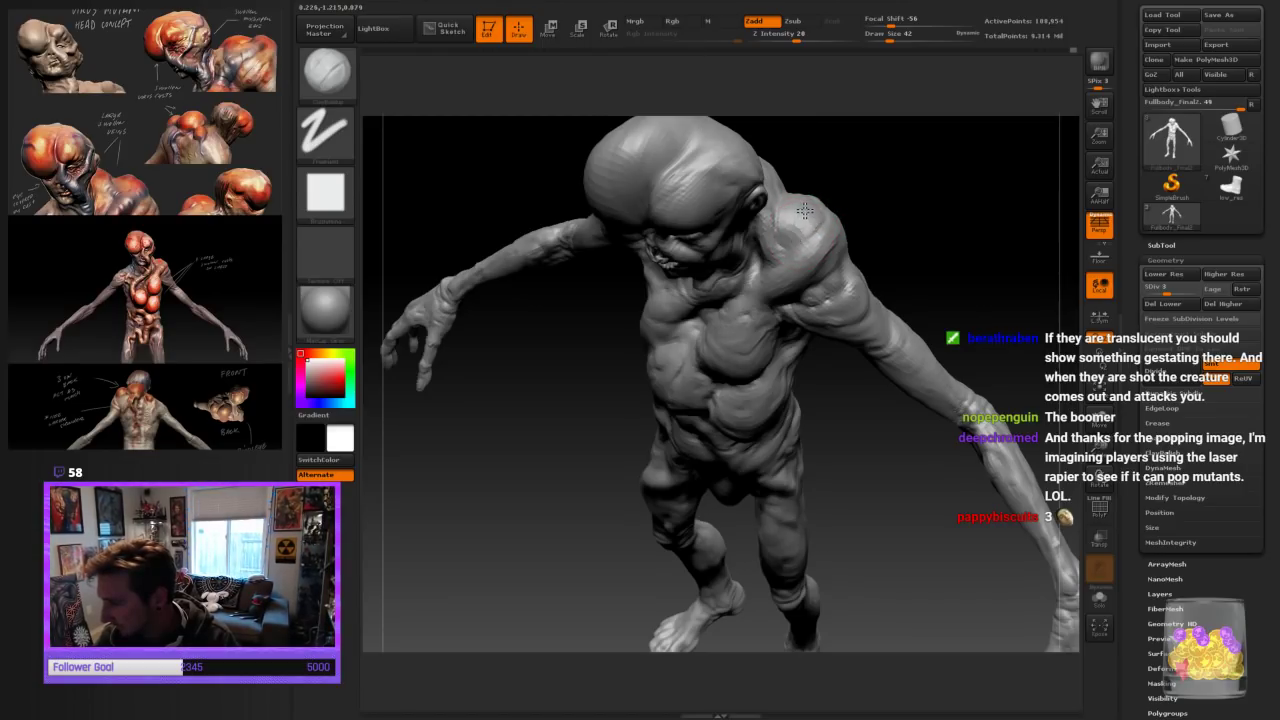
{"action": "mouse_move", "coordinate": [854, 186]}
{"action": "left_mouse_down"}
{"action": "mouse_move", "coordinate": [860, 197]}
{"action": "mouse_move", "coordinate": [760, 288]}
{"action": "left_mouse_up"}
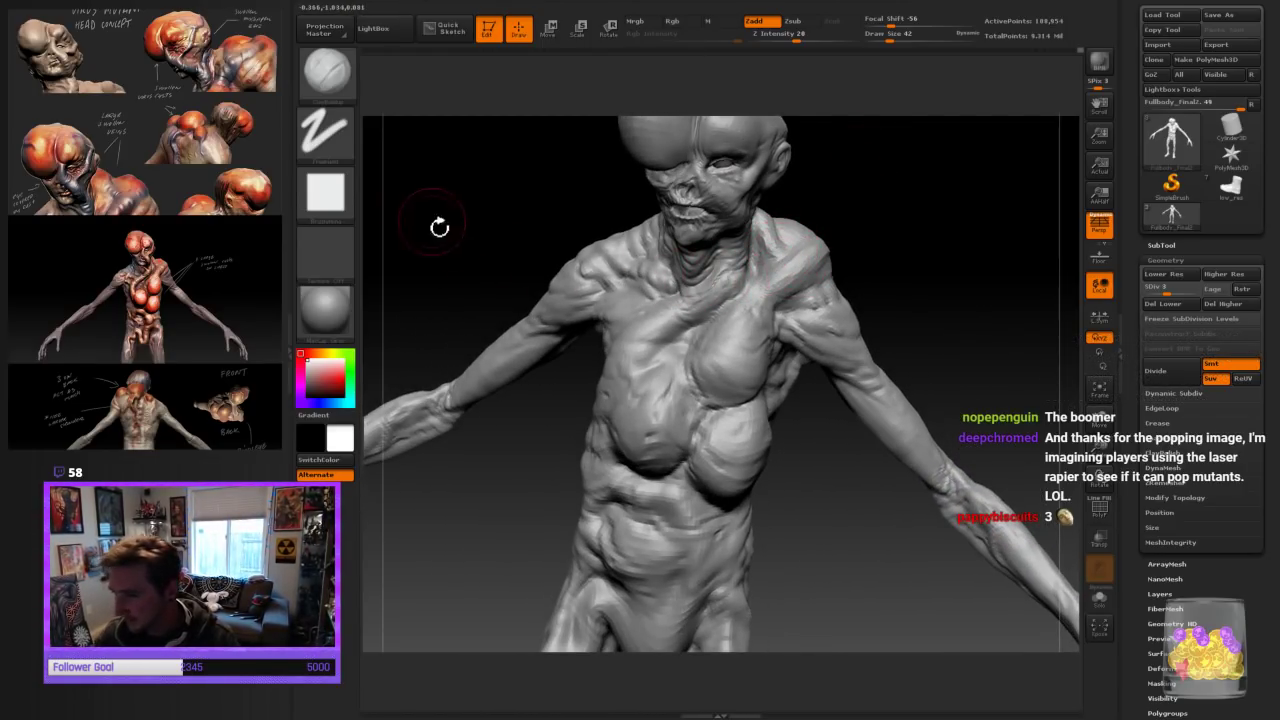
Switch to the Move Topological brush to adjust the left shoulder, and smooth the ridge running into the upper chest sac
{"action": "key", "text": "b"}
{"action": "left_click", "coordinate": [639, 95]}
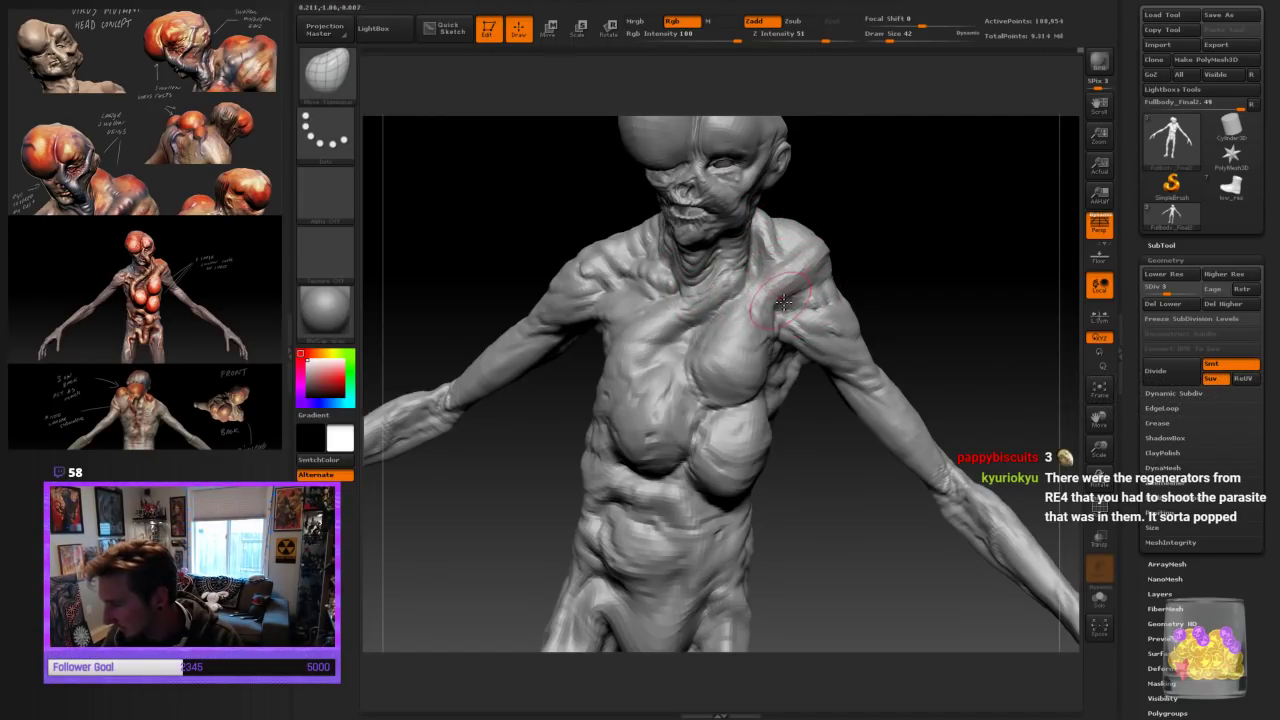
{"action": "mouse_move", "coordinate": [781, 270]}
{"action": "left_mouse_down", "text": "shift"}
{"action": "mouse_move", "coordinate": [764, 241]}
{"action": "mouse_move", "coordinate": [796, 264]}
{"action": "left_mouse_up", "text": "shift"}
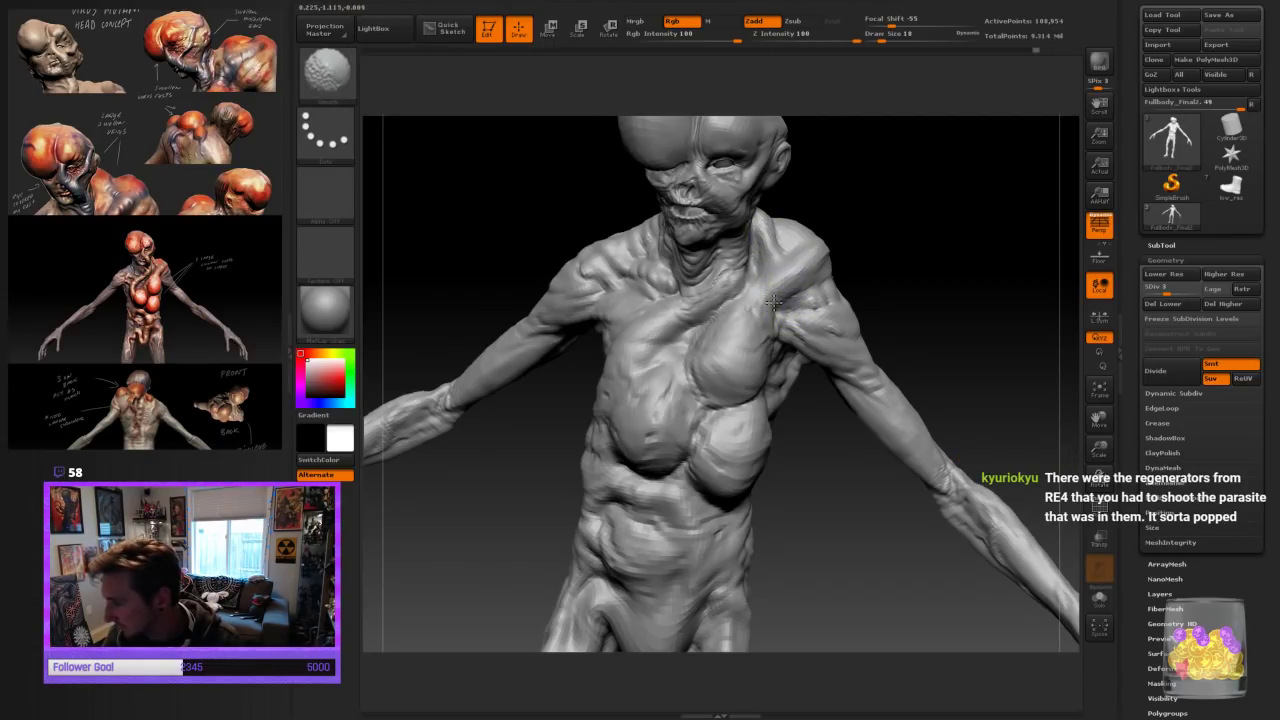
{"action": "mouse_move", "coordinate": [885, 279]}
{"action": "left_mouse_down"}
{"action": "mouse_move", "coordinate": [940, 176]}
{"action": "mouse_move", "coordinate": [889, 225]}
{"action": "left_mouse_up"}
Return to the ClayBuildup brush at size 26 and sculpt the cords linking the neck, left shoulder and upper chest sac
{"action": "left_click", "coordinate": [325, 70]}
{"action": "left_click", "coordinate": [447, 96]}
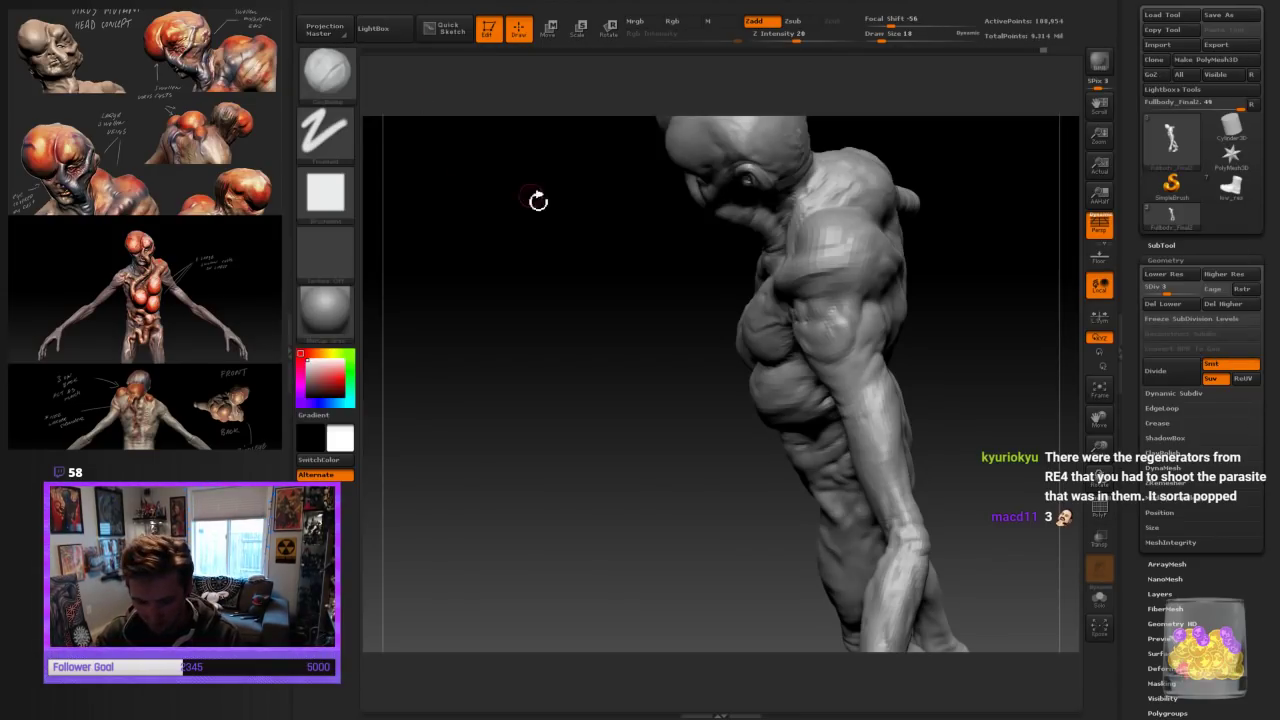
{"action": "mouse_move", "coordinate": [538, 201]}
{"action": "left_mouse_down"}
{"action": "mouse_move", "coordinate": [986, 274]}
{"action": "mouse_move", "coordinate": [829, 220]}
{"action": "left_mouse_up"}
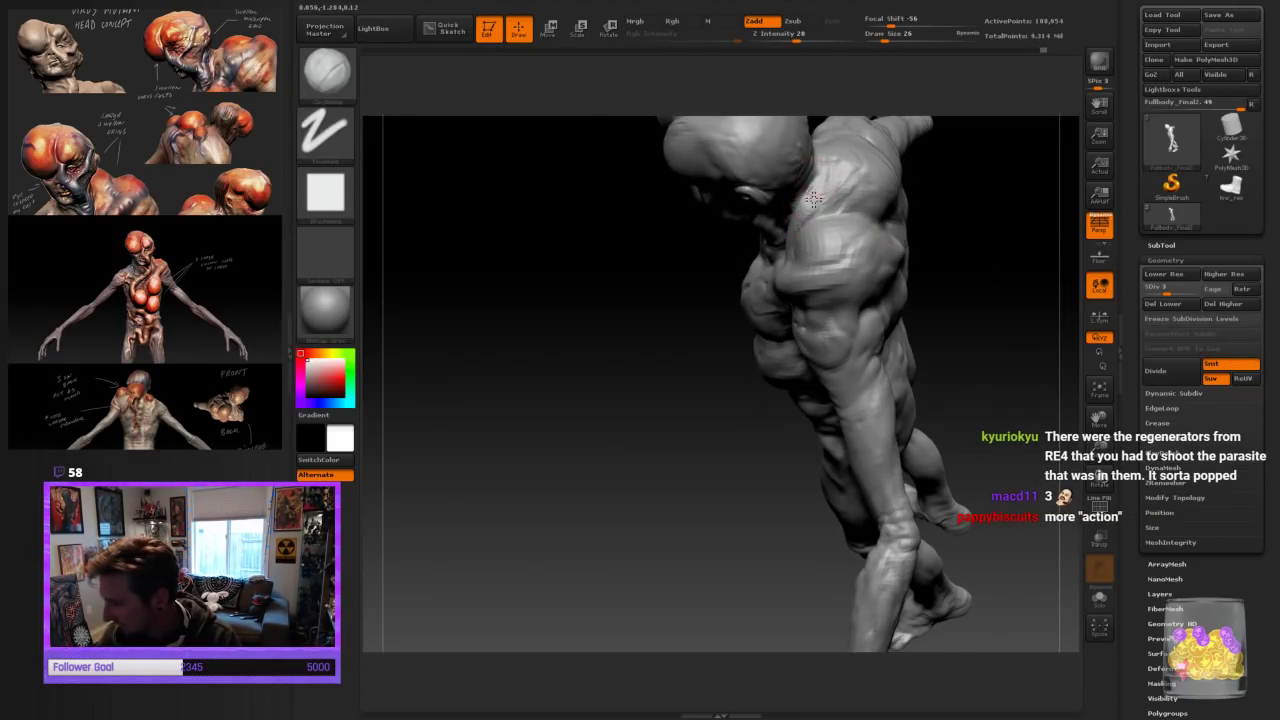
{"action": "mouse_move", "coordinate": [980, 257]}
{"action": "left_mouse_down"}
{"action": "mouse_move", "coordinate": [994, 221]}
{"action": "mouse_move", "coordinate": [840, 225]}
{"action": "mouse_move", "coordinate": [951, 277]}
{"action": "mouse_move", "coordinate": [951, 306]}
{"action": "mouse_move", "coordinate": [970, 315]}
{"action": "left_mouse_up"}
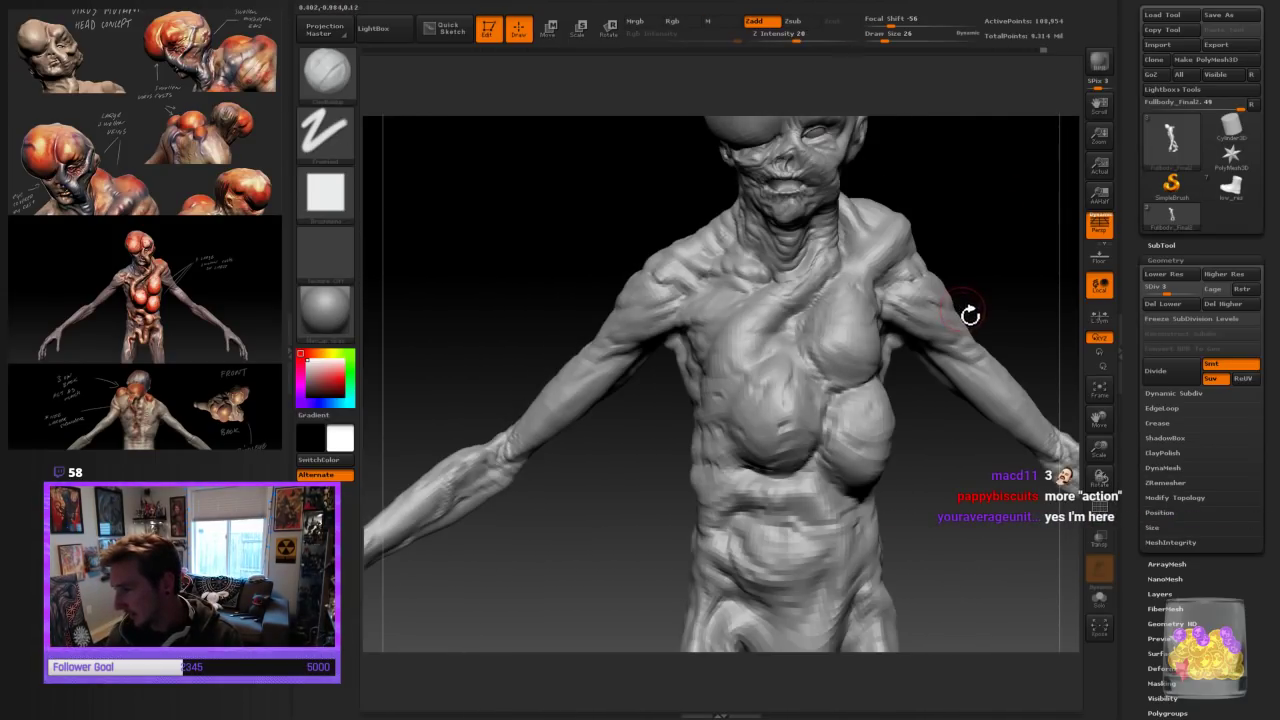
{"action": "left_click_drag", "start_coordinate": [939, 473], "coordinate": [886, 528], "text": "alt"}
{"action": "left_click_drag", "start_coordinate": [977, 337], "coordinate": [935, 334]}
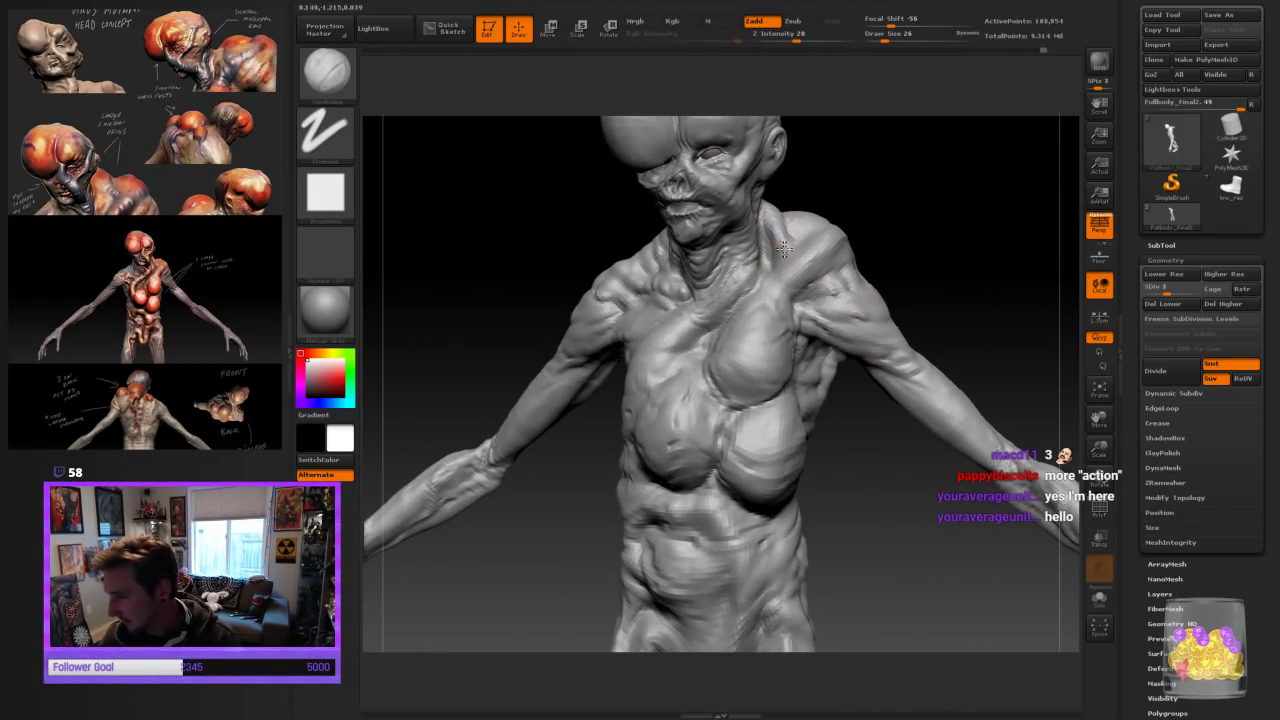
{"action": "mouse_move", "coordinate": [890, 218]}
{"action": "left_mouse_down"}
{"action": "mouse_move", "coordinate": [908, 220]}
{"action": "mouse_move", "coordinate": [840, 231]}
{"action": "mouse_move", "coordinate": [965, 236]}
{"action": "left_mouse_up"}
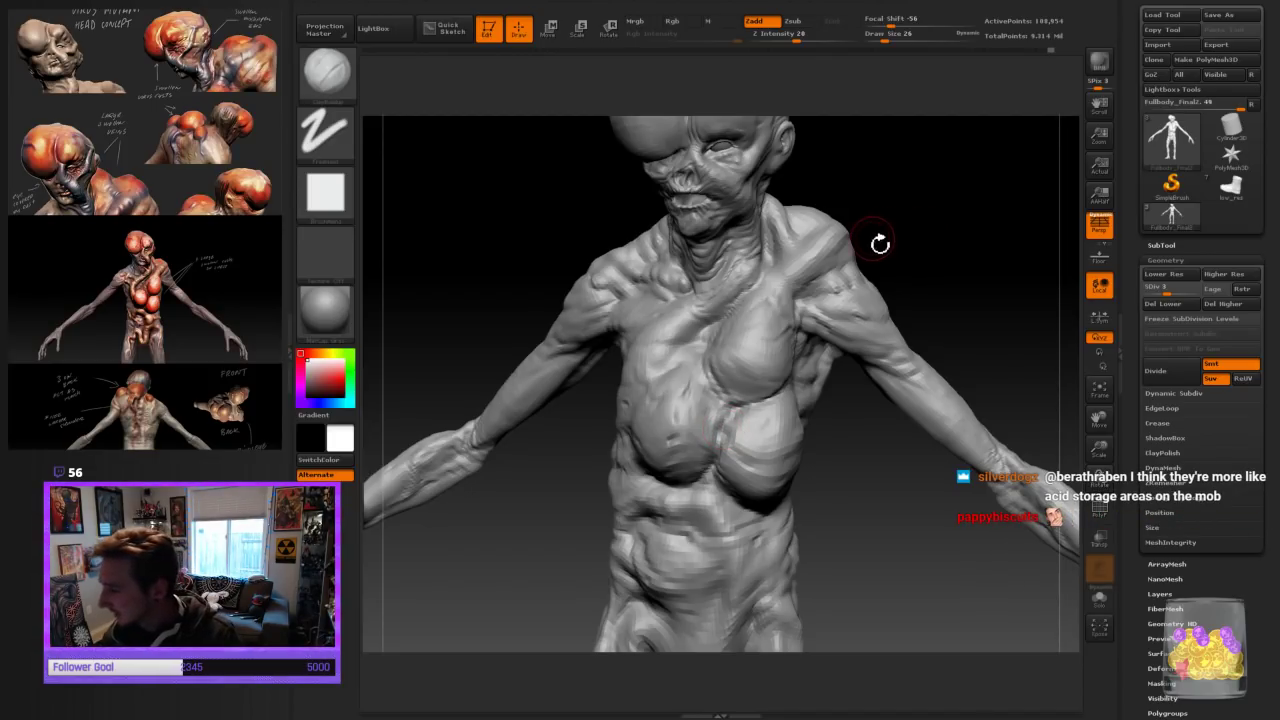
{"action": "left_click_drag", "start_coordinate": [880, 243], "coordinate": [802, 245]}
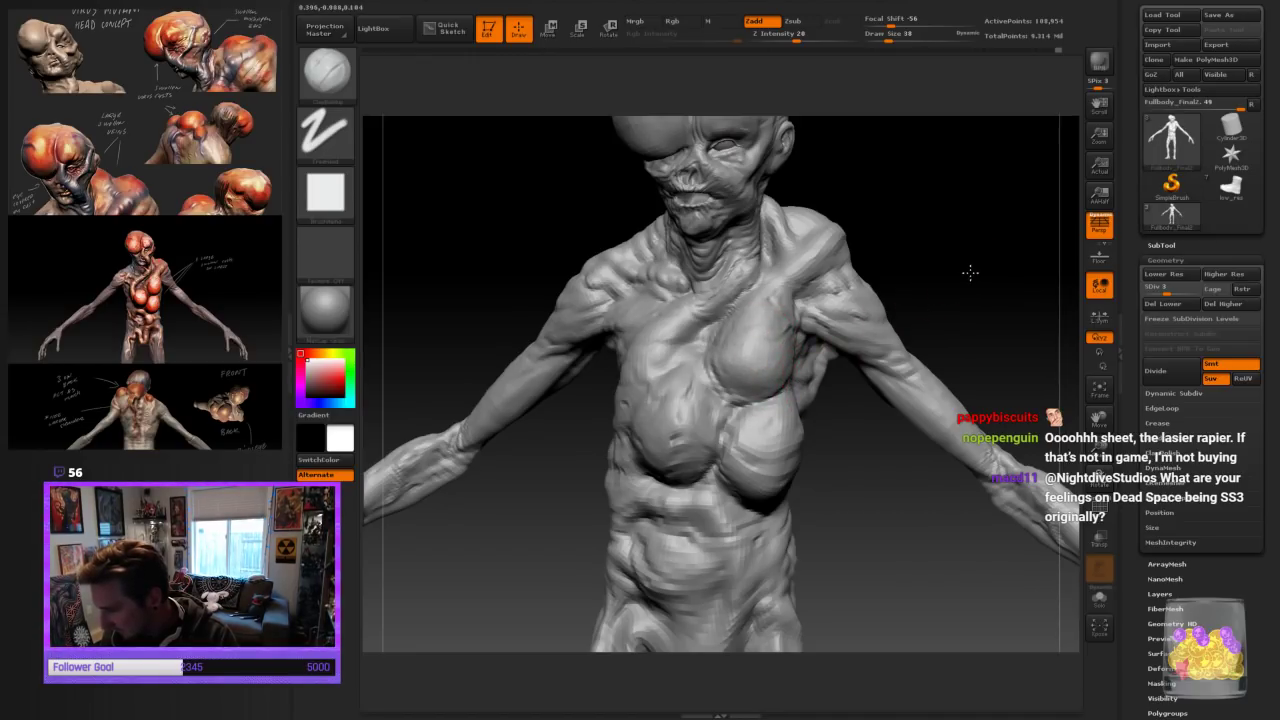
Enlarge the ClayBuildup brush to size 42 and round out the undersides and surfaces of the two lower chest sacs
{"action": "left_click_drag", "start_coordinate": [970, 272], "coordinate": [689, 471]}
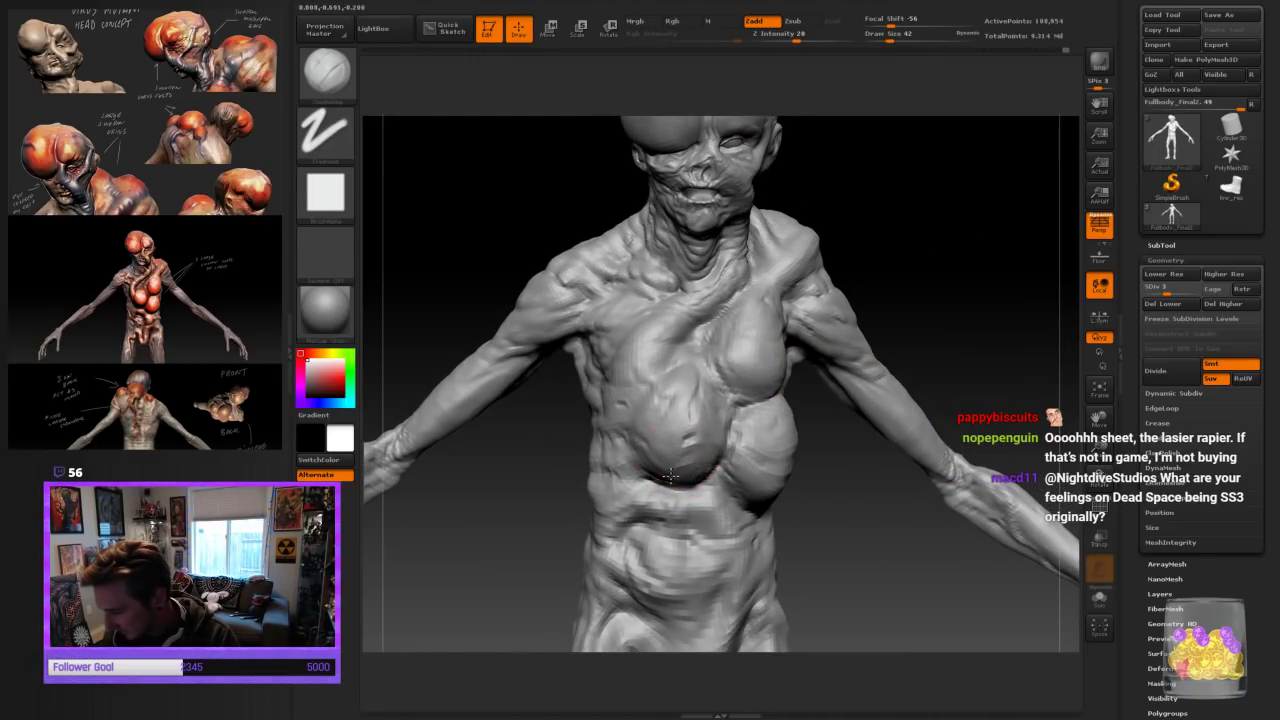
{"action": "left_click_drag", "start_coordinate": [860, 556], "coordinate": [775, 545]}
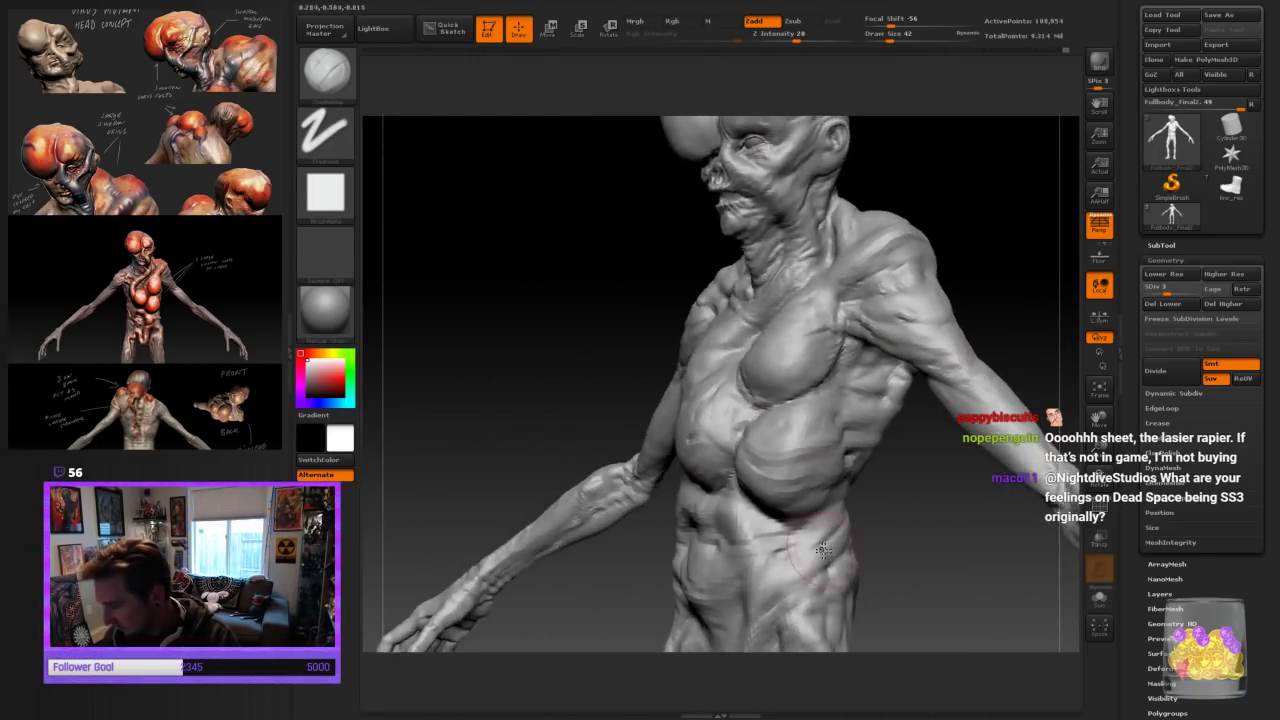
{"action": "left_click_drag", "start_coordinate": [858, 482], "coordinate": [791, 505]}
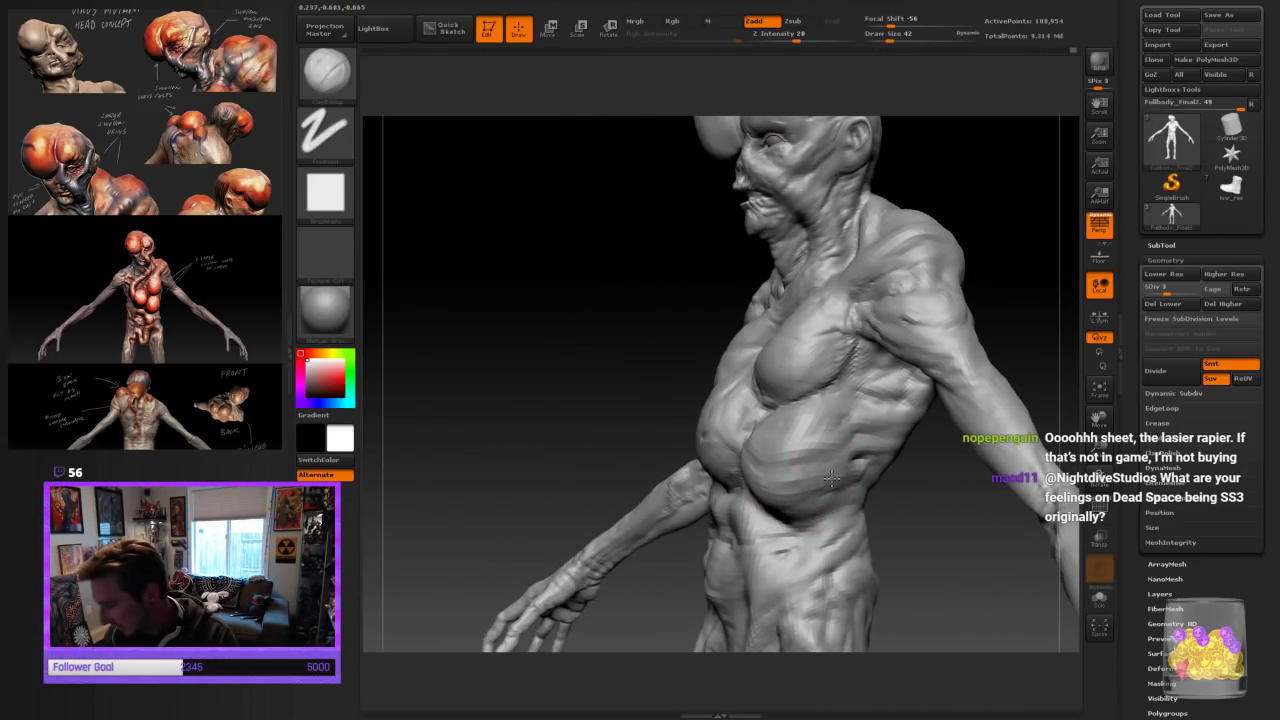
{"action": "left_click_drag", "start_coordinate": [897, 577], "coordinate": [977, 588]}
{"action": "left_click_drag", "start_coordinate": [860, 541], "coordinate": [822, 540]}
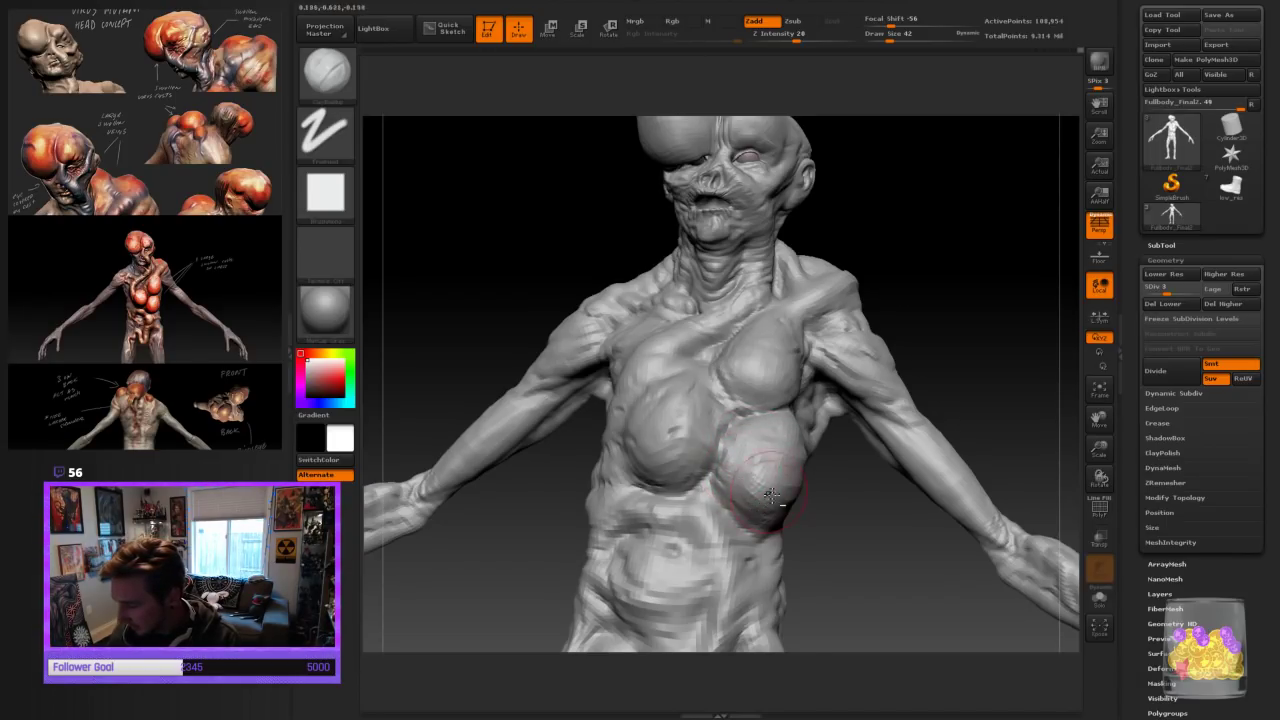
{"action": "left_click_drag", "start_coordinate": [877, 548], "coordinate": [818, 532]}
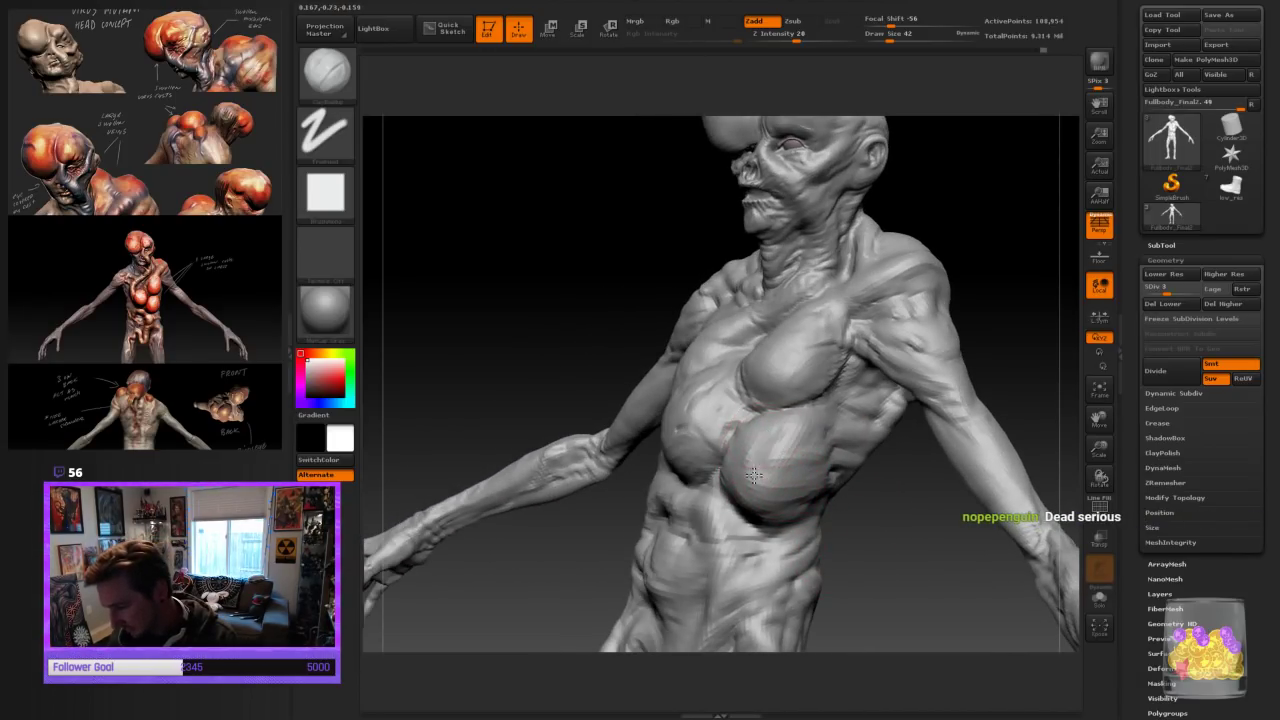
{"action": "mouse_move", "coordinate": [748, 478]}
{"action": "left_mouse_down"}
{"action": "mouse_move", "coordinate": [903, 560]}
{"action": "mouse_move", "coordinate": [829, 466]}
{"action": "left_mouse_up"}
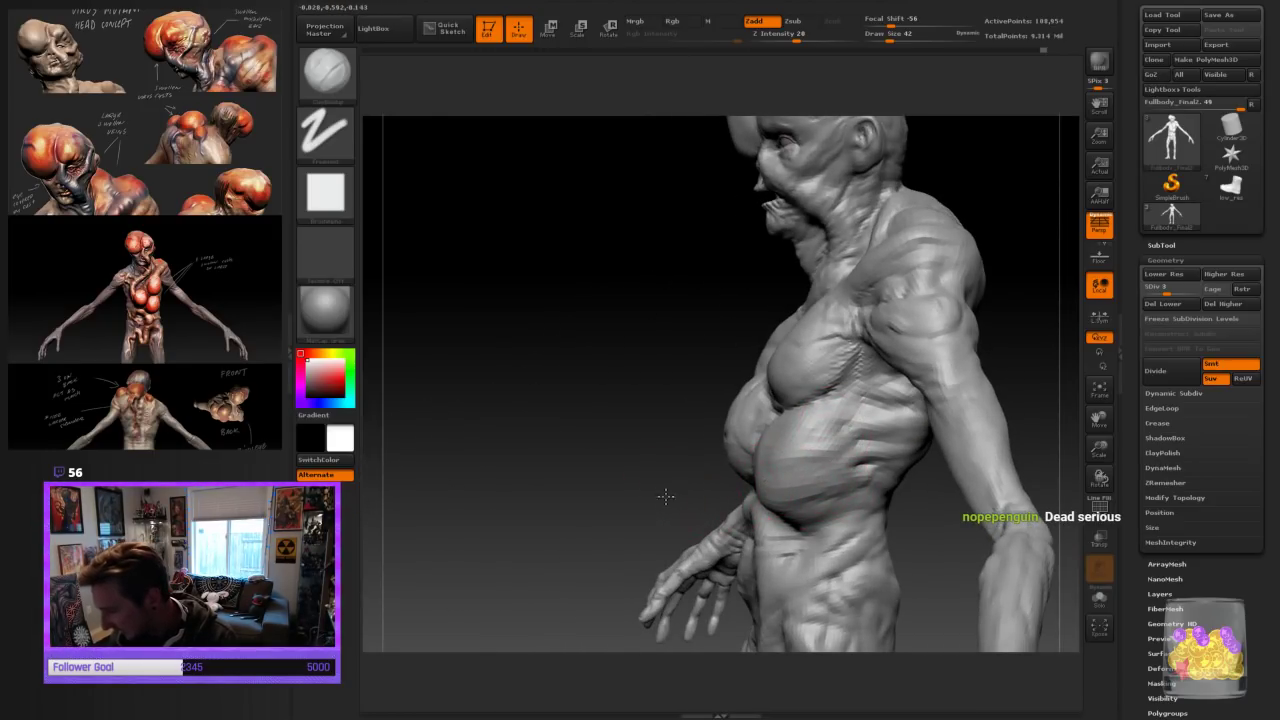
Switch to the Move Topological brush at size 50 and reshape the two lower chest sacs from several angles
{"action": "left_click_drag", "start_coordinate": [666, 497], "coordinate": [686, 497]}
{"action": "key", "text": "b"}
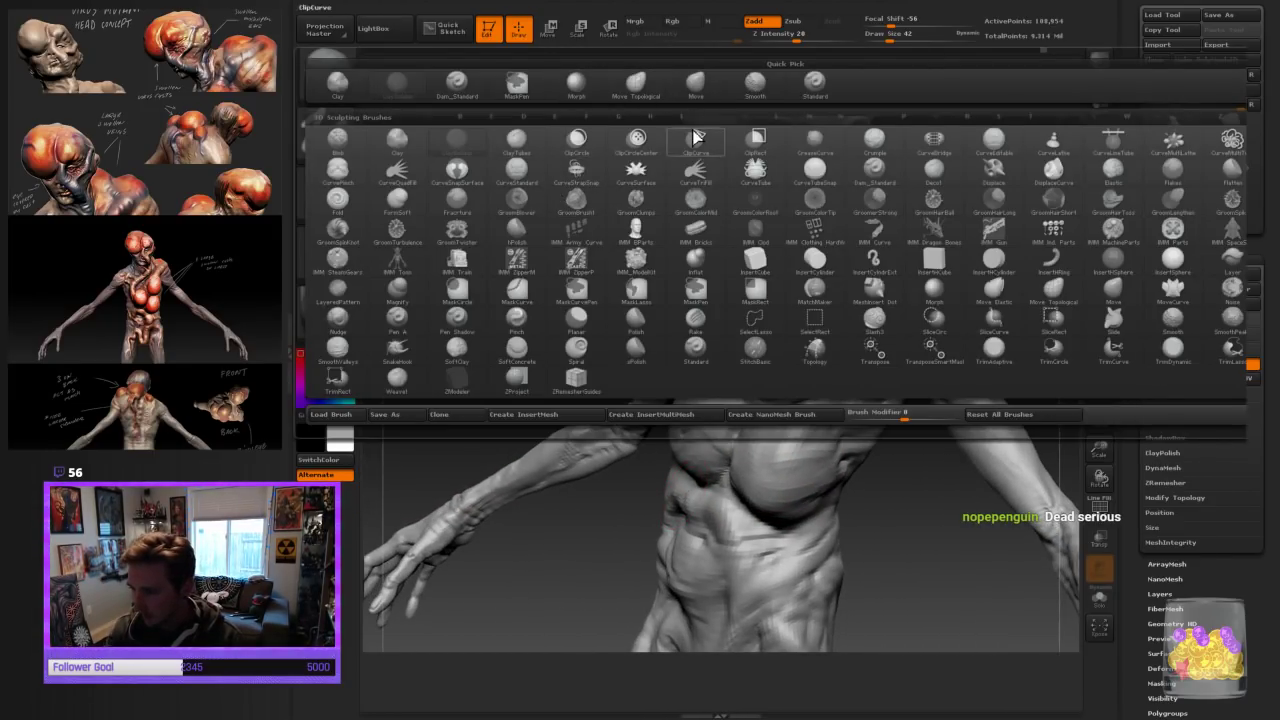
{"action": "left_click", "coordinate": [642, 90]}
{"action": "key", "text": "bracketright"}
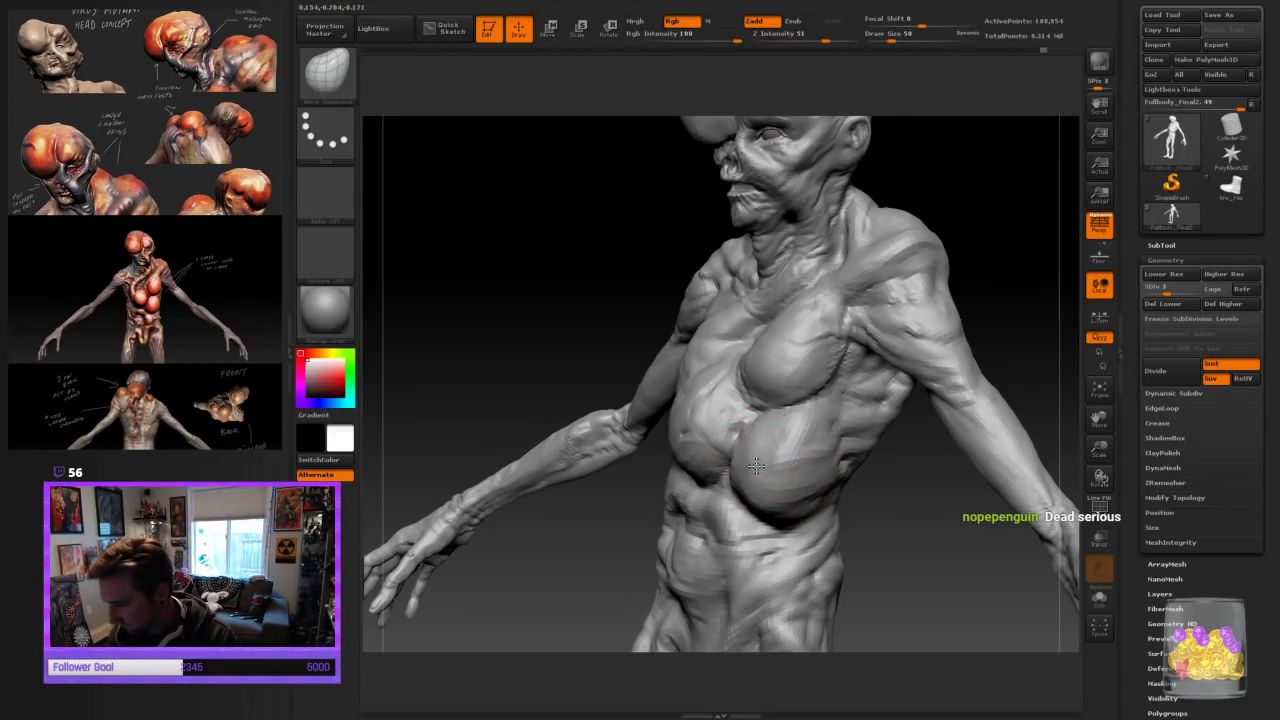
{"action": "left_click_drag", "start_coordinate": [858, 554], "coordinate": [864, 550]}
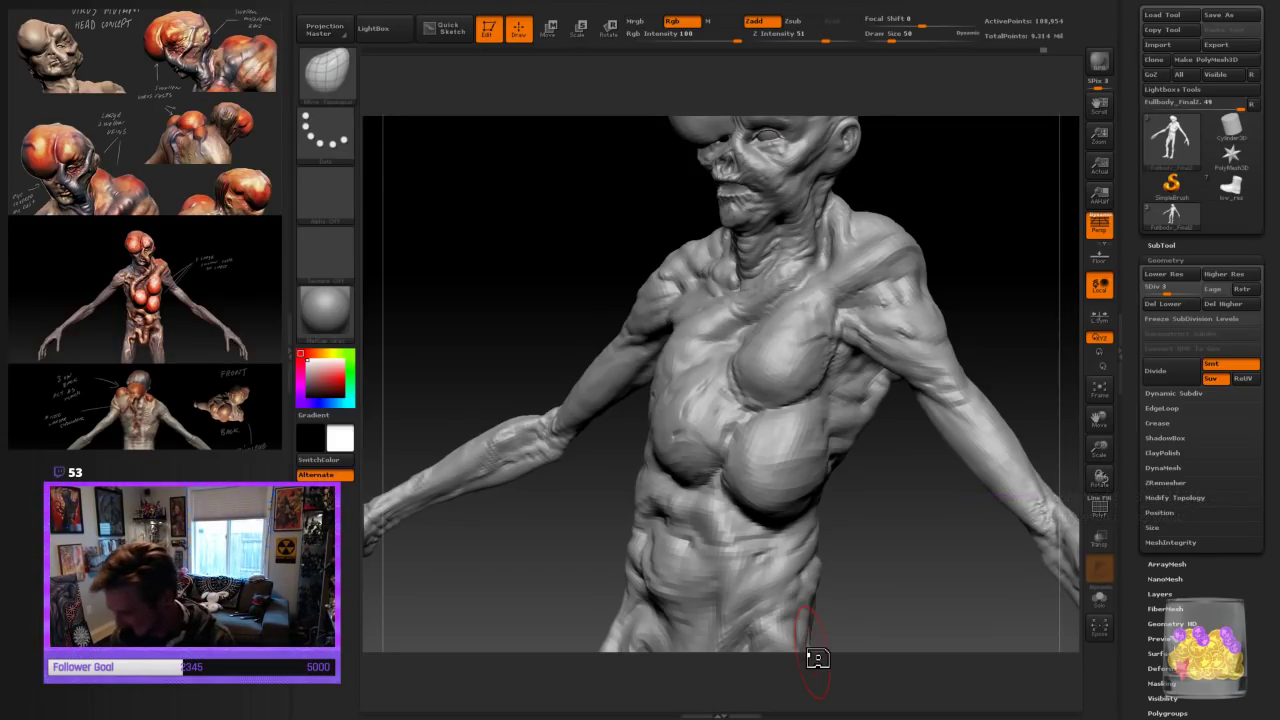
{"action": "mouse_move", "coordinate": [883, 526]}
{"action": "left_mouse_down"}
{"action": "mouse_move", "coordinate": [800, 510]}
{"action": "mouse_move", "coordinate": [857, 531]}
{"action": "mouse_move", "coordinate": [816, 518]}
{"action": "mouse_move", "coordinate": [840, 563]}
{"action": "mouse_move", "coordinate": [855, 527]}
{"action": "left_mouse_up"}
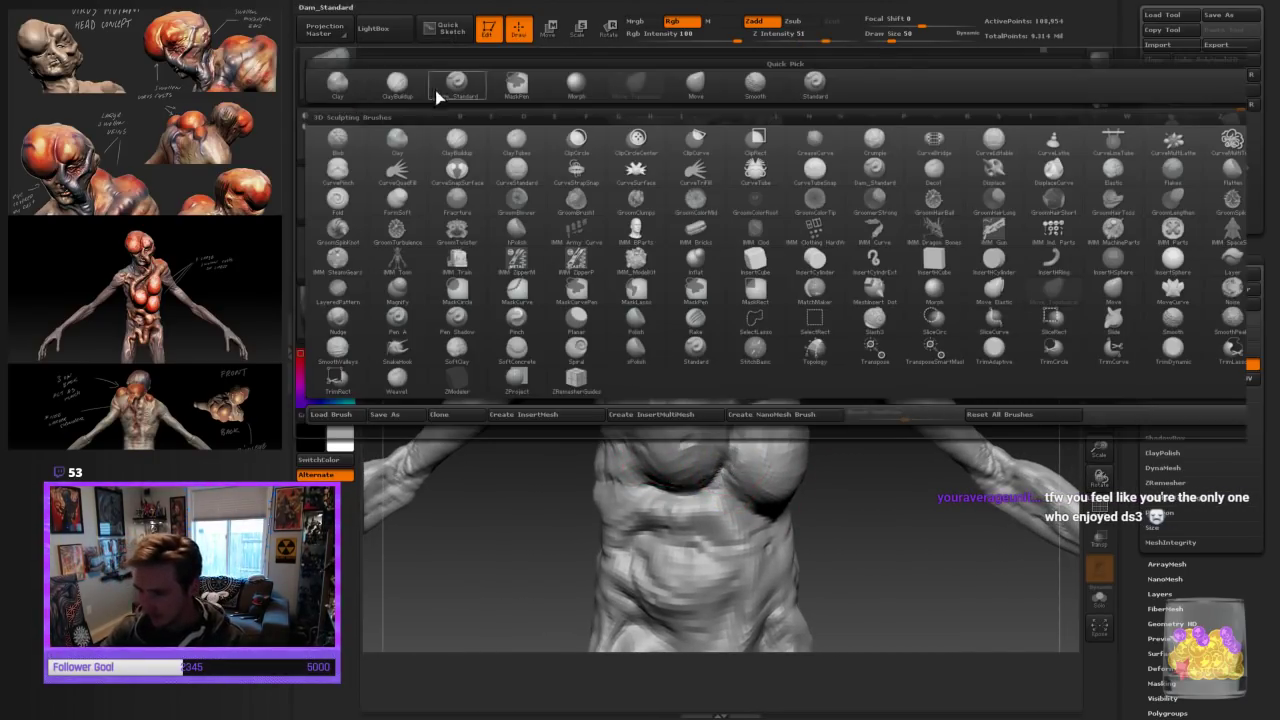
Switch to the ClayBuildup brush at size 50 and fill out the lower chest sac on the figure's right side
{"action": "left_click", "coordinate": [327, 72]}
{"action": "left_click", "coordinate": [397, 86]}
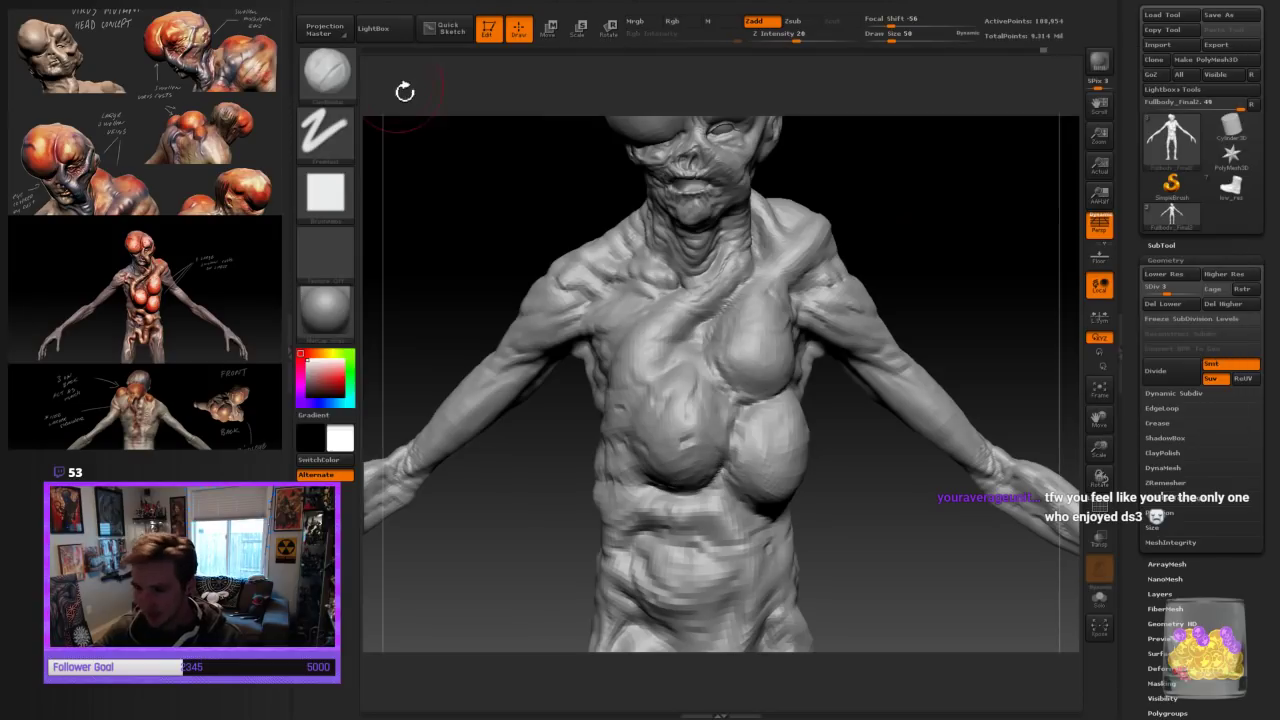
{"action": "left_click_drag", "start_coordinate": [657, 452], "coordinate": [646, 439]}
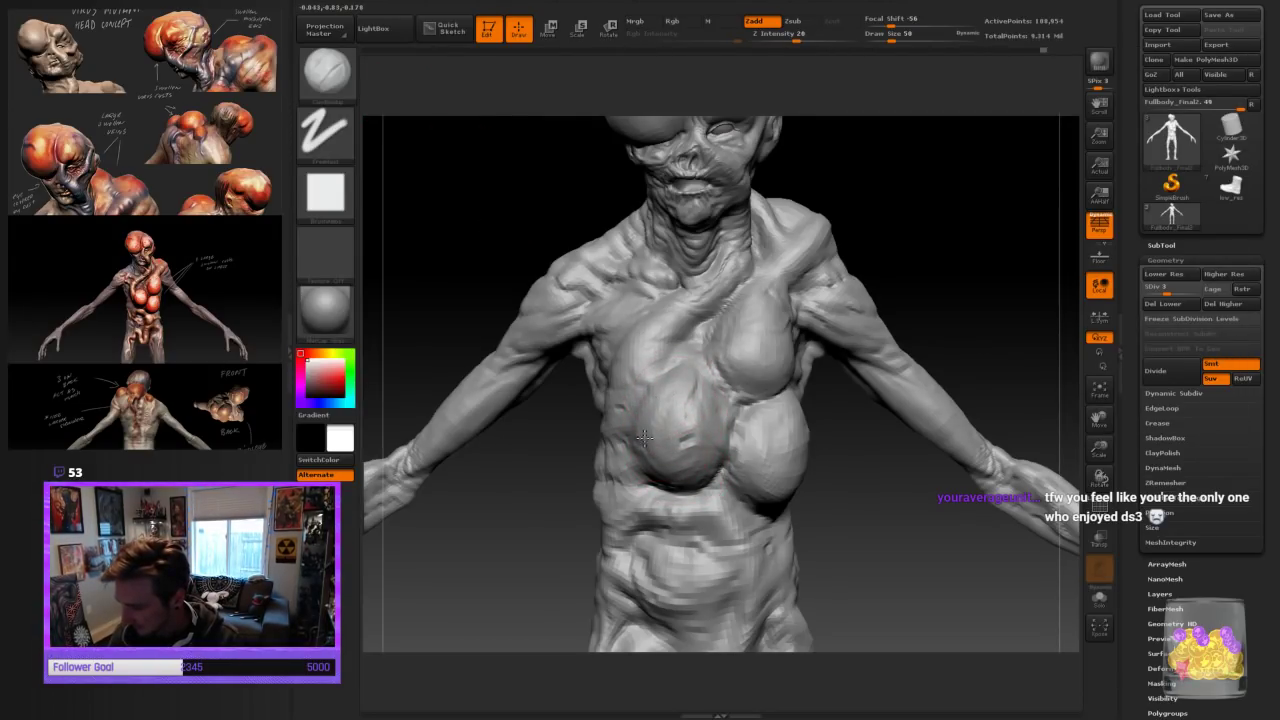
{"action": "left_click_drag", "start_coordinate": [884, 529], "coordinate": [879, 526]}
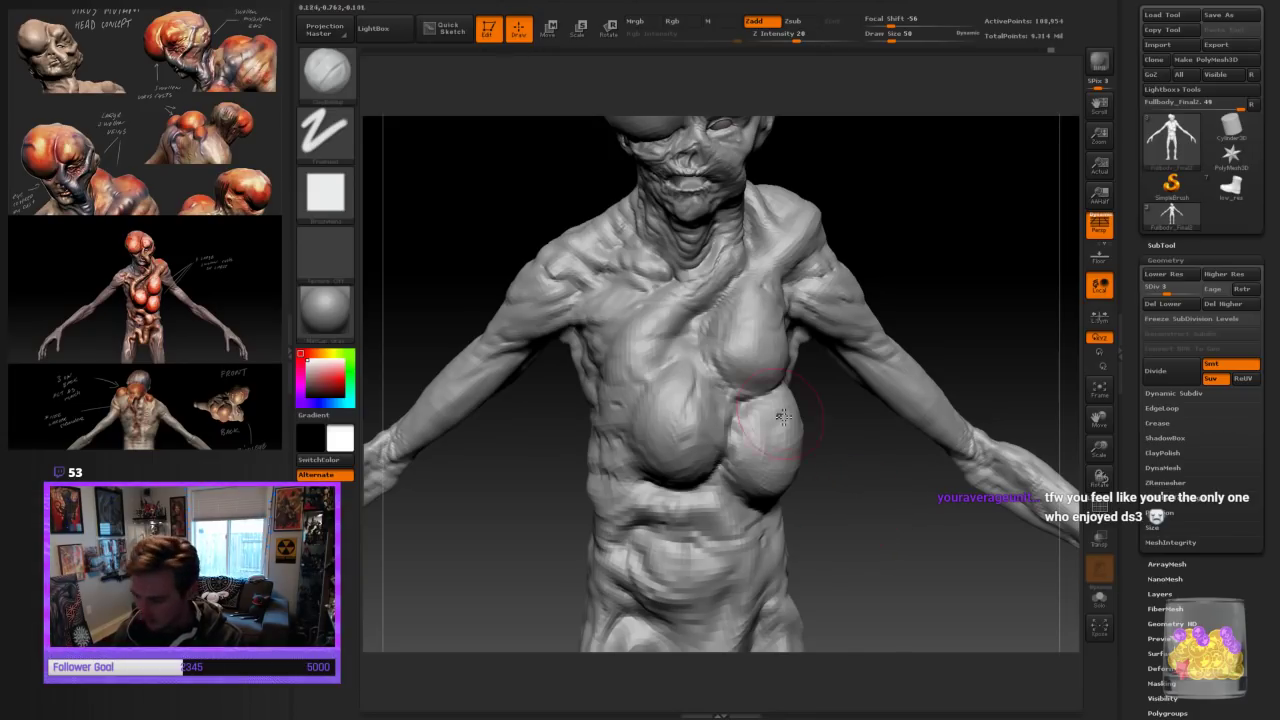
Reduce the ClayBuildup brush to 14, then 22, and sculpt the tissue between the neck cord and the chest sacs
{"action": "key", "text": "bracketleft"}
{"action": "key", "text": "bracketleft"}
{"action": "key", "text": "bracketleft"}
{"action": "key", "text": "bracketleft"}
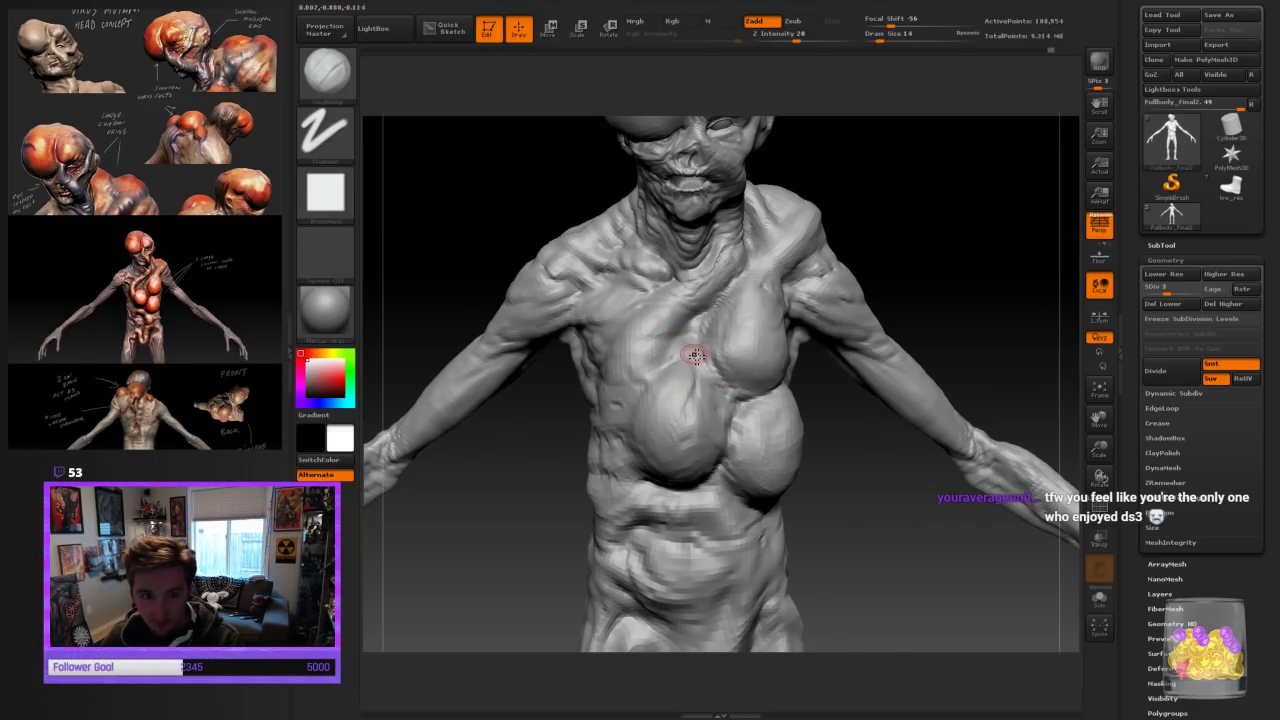
{"action": "key", "text": "bracketright"}
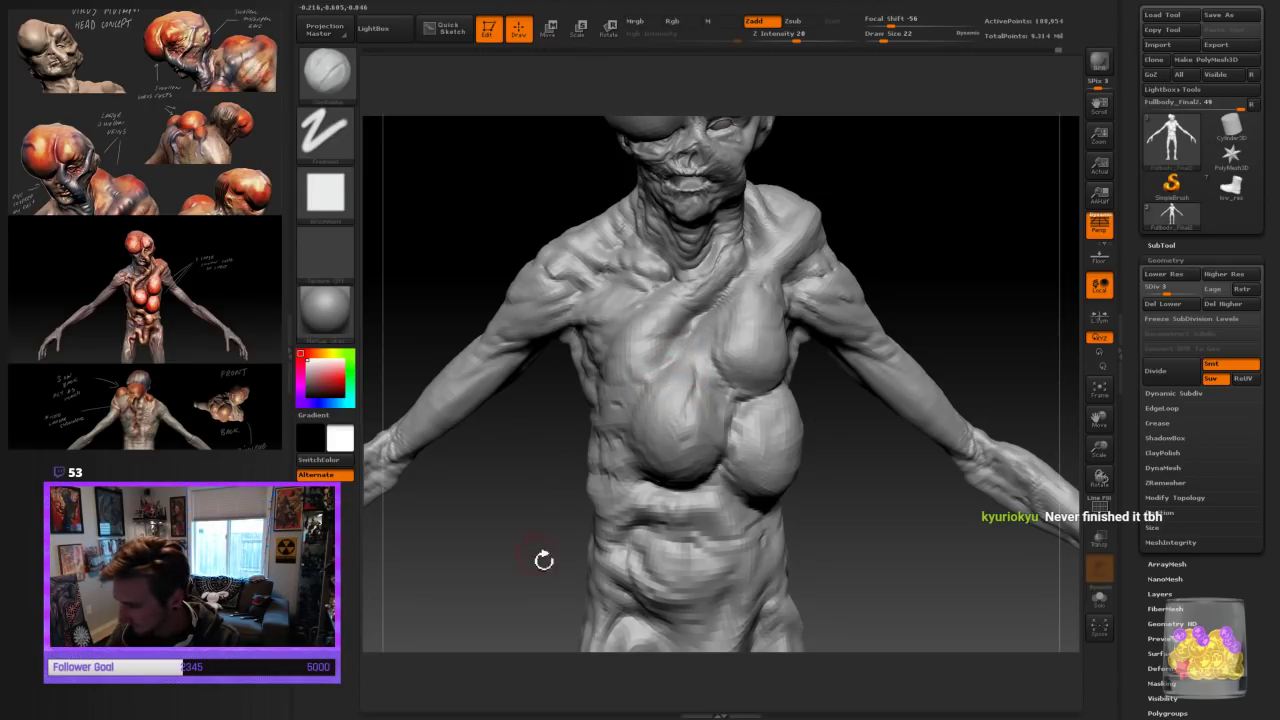
Switch to the Move Topological brush at size 30 and pull the cord down toward the figure's lower right chest sac
{"action": "left_click", "coordinate": [337, 82]}
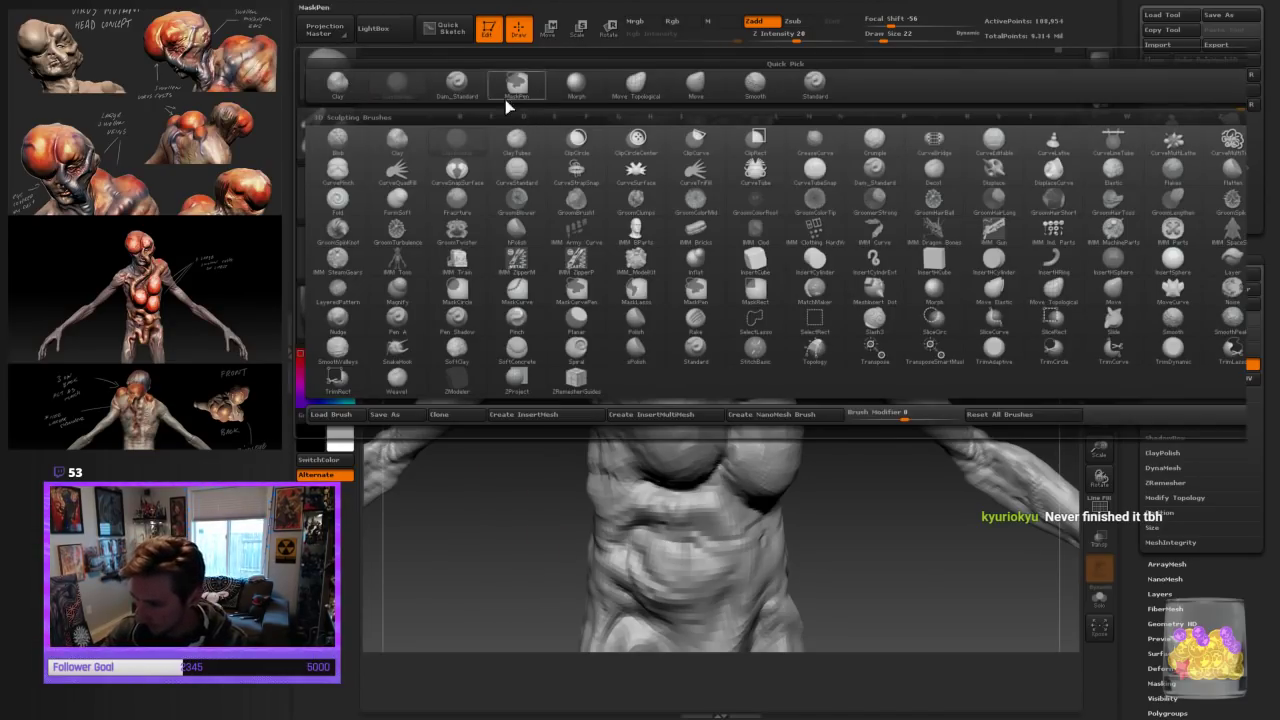
{"action": "left_click", "coordinate": [640, 88]}
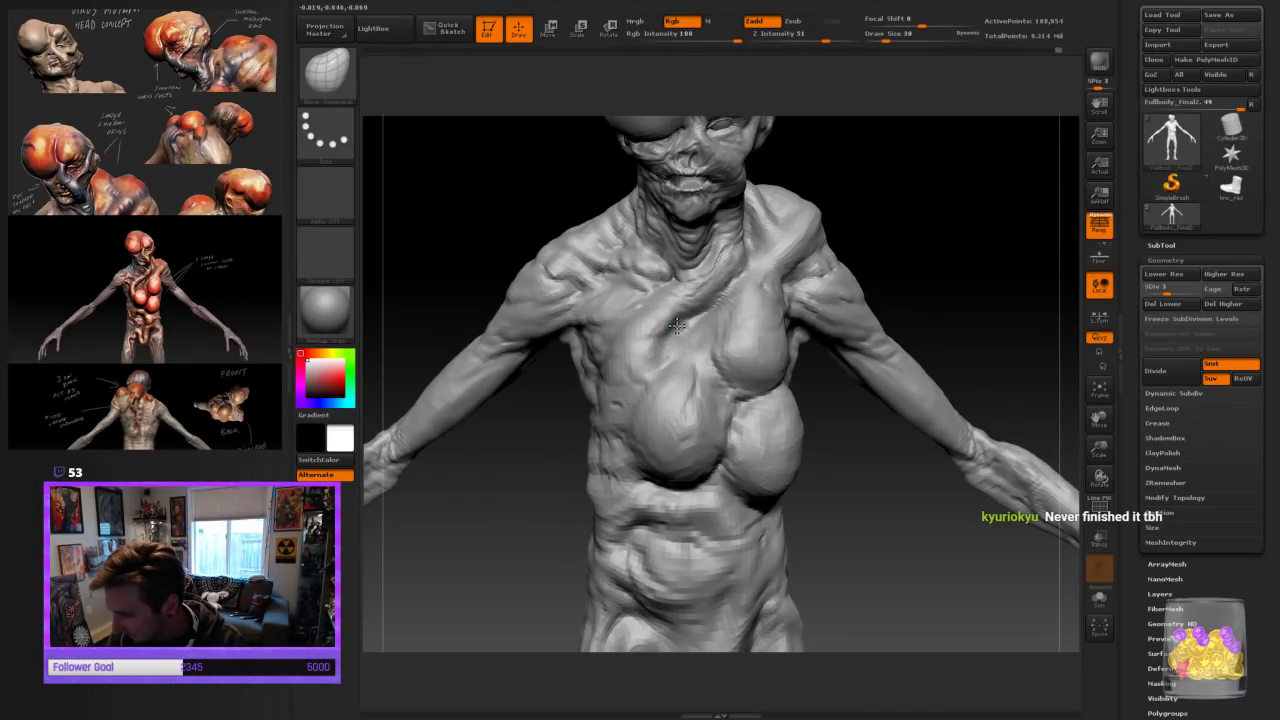
{"action": "left_click_drag", "start_coordinate": [677, 325], "coordinate": [645, 382]}
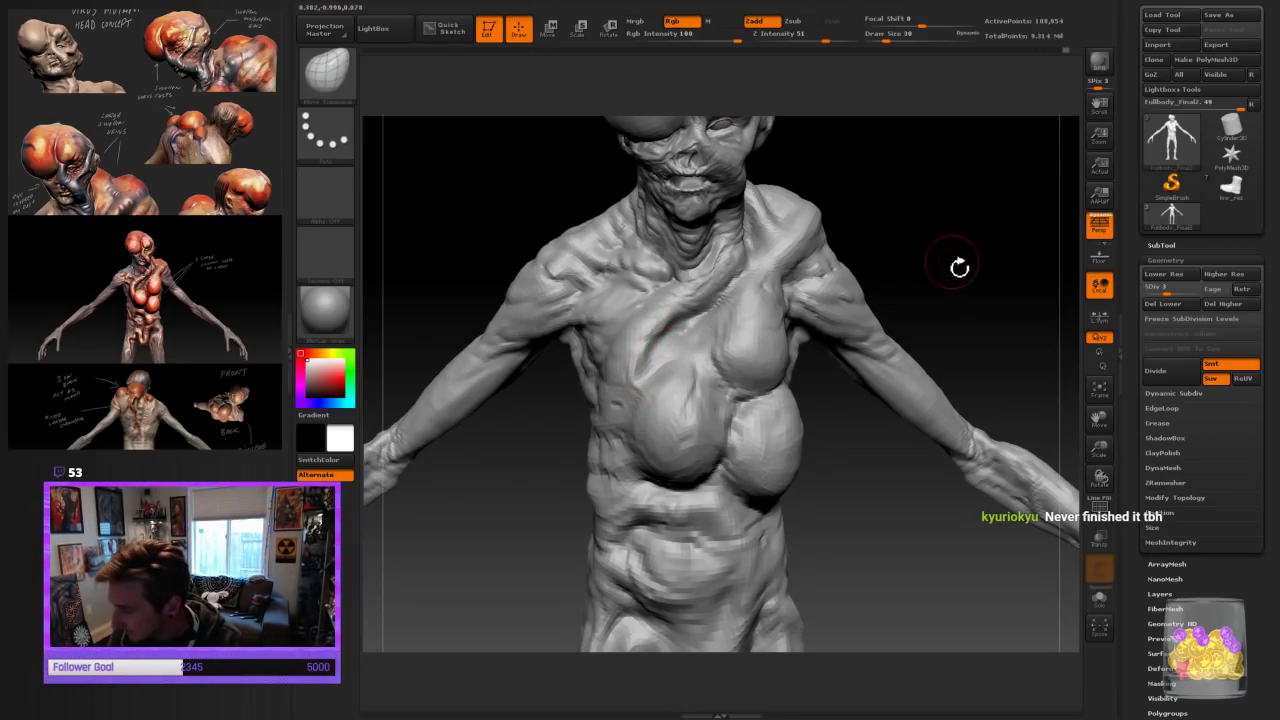
{"action": "left_click_drag", "start_coordinate": [960, 271], "coordinate": [748, 345]}
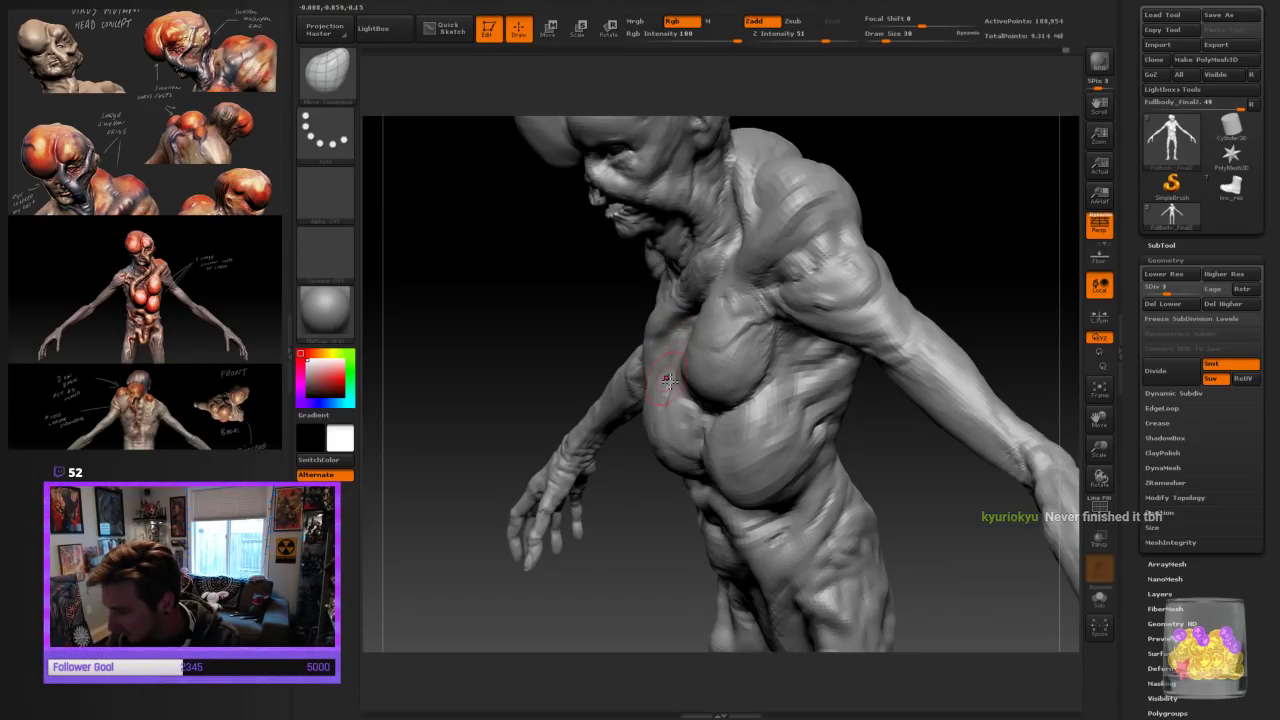
{"action": "mouse_move", "coordinate": [548, 330]}
{"action": "left_mouse_down"}
{"action": "mouse_move", "coordinate": [735, 345]}
{"action": "mouse_move", "coordinate": [770, 375]}
{"action": "left_mouse_up"}
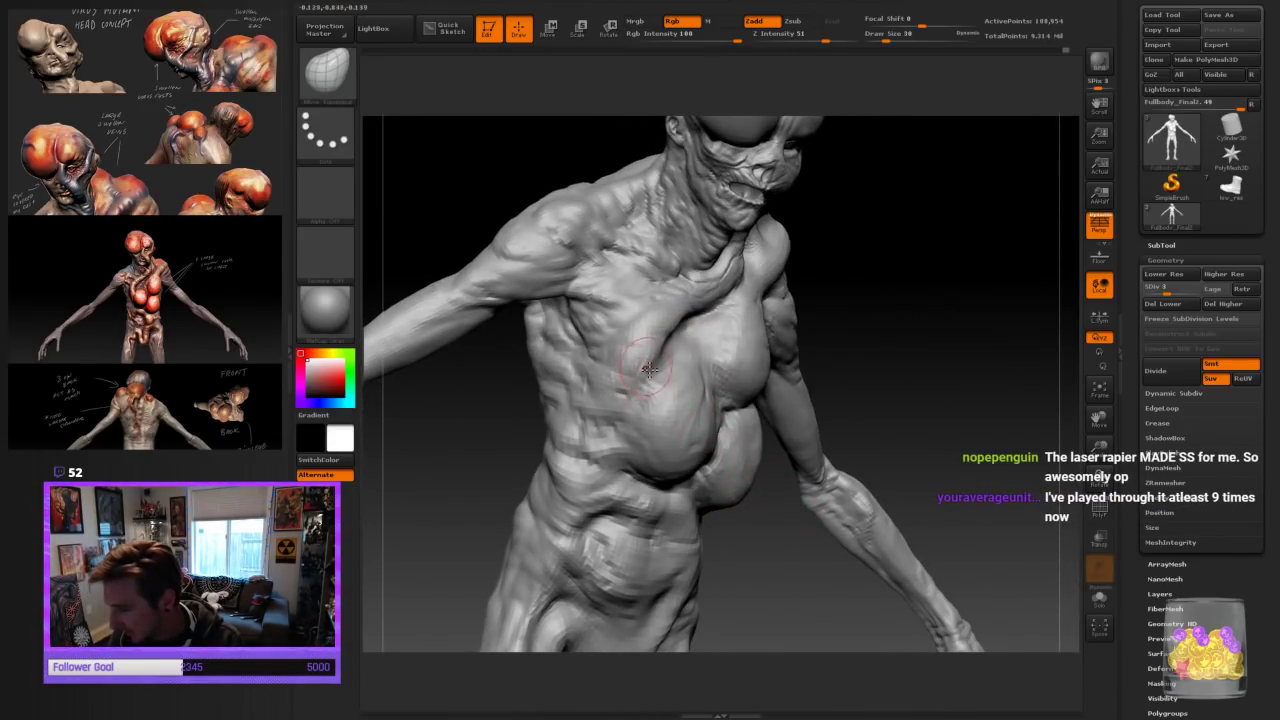
Enlarge the Move Topological brush to 46 and adjust the chest profile and the cord crossing the upper chest
{"action": "left_click_drag", "start_coordinate": [940, 335], "coordinate": [877, 343]}
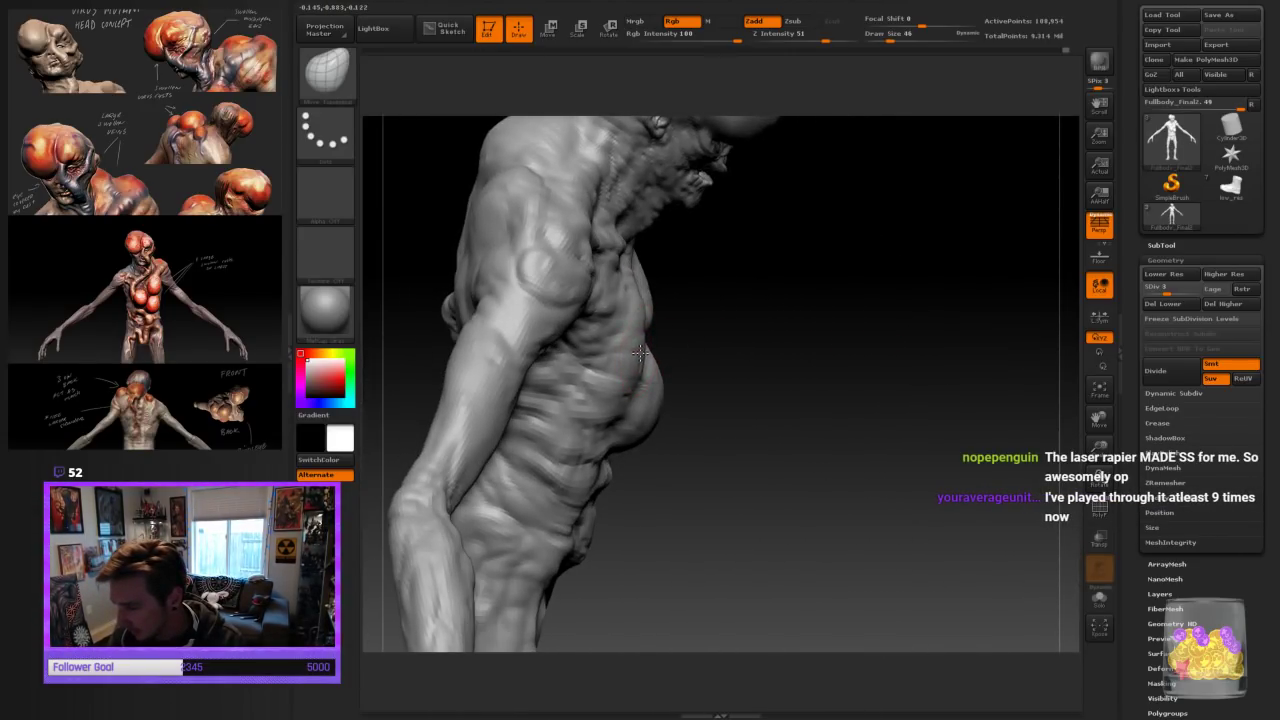
{"action": "mouse_move", "coordinate": [743, 363]}
{"action": "left_mouse_down"}
{"action": "mouse_move", "coordinate": [690, 375]}
{"action": "mouse_move", "coordinate": [668, 348]}
{"action": "left_mouse_up"}
{"action": "left_click_drag", "start_coordinate": [884, 468], "coordinate": [858, 445]}
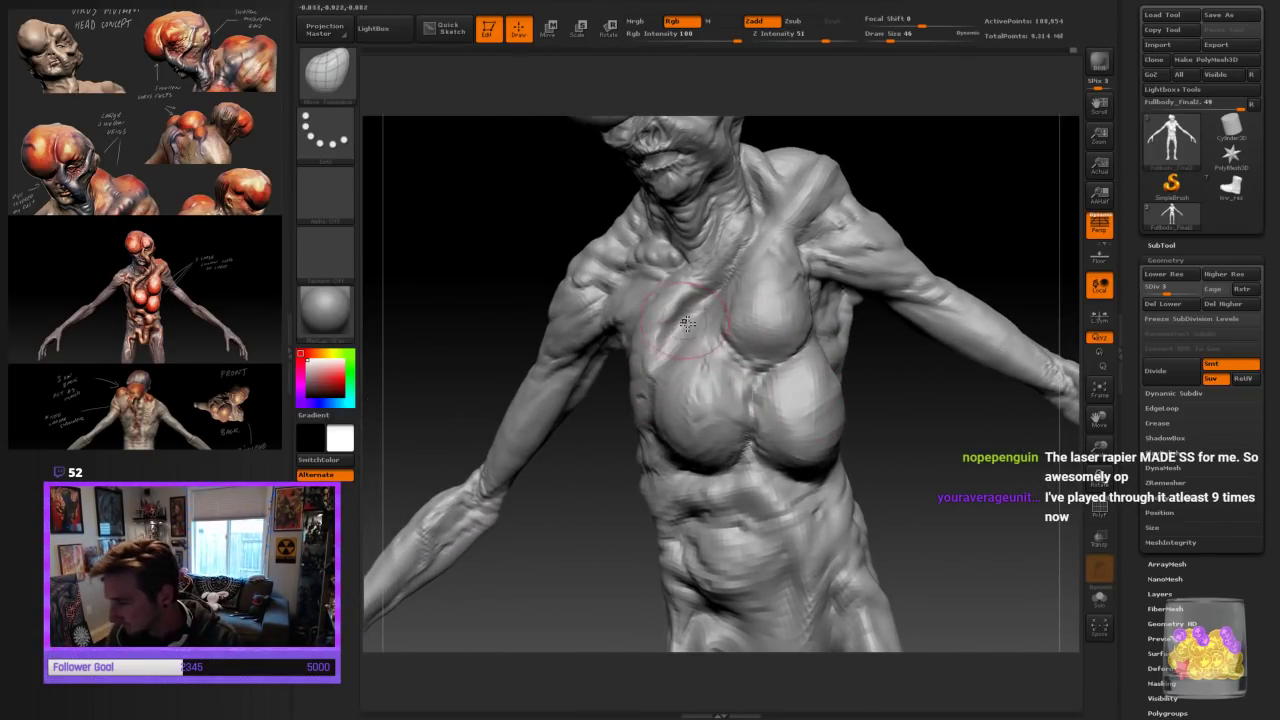
{"action": "left_click_drag", "start_coordinate": [568, 510], "coordinate": [604, 515]}
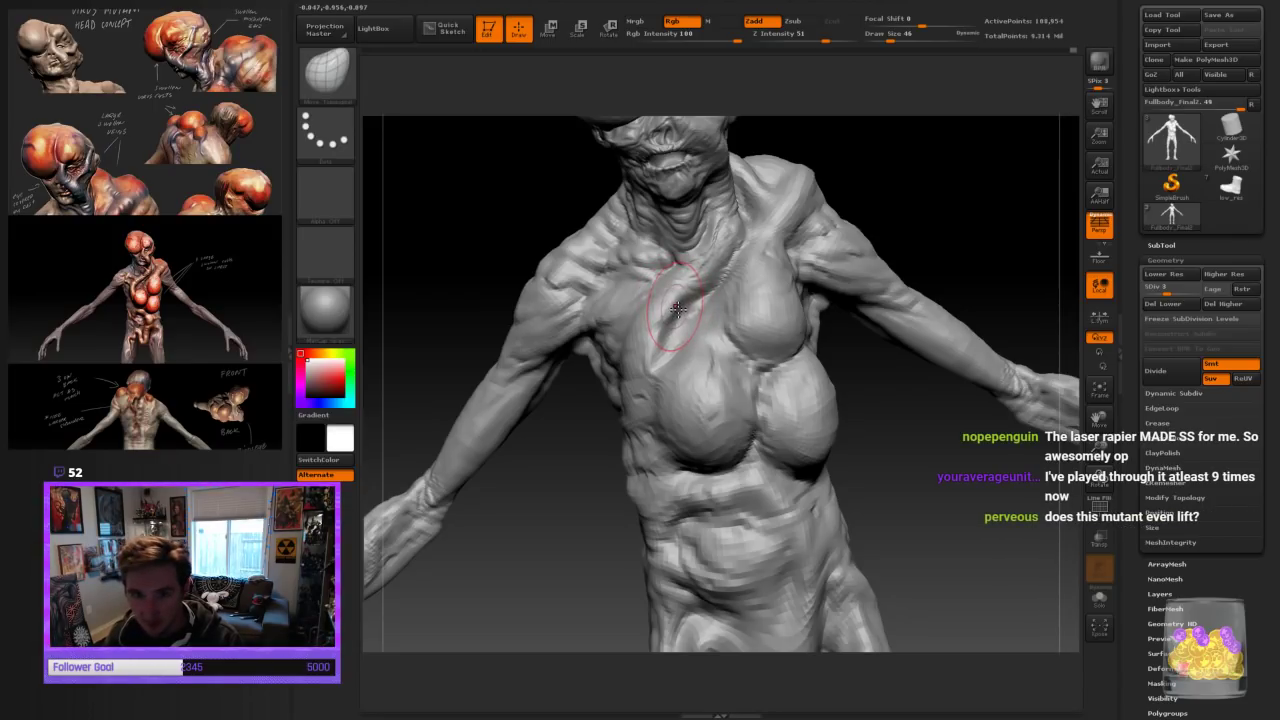
{"action": "left_click_drag", "start_coordinate": [680, 309], "coordinate": [716, 277]}
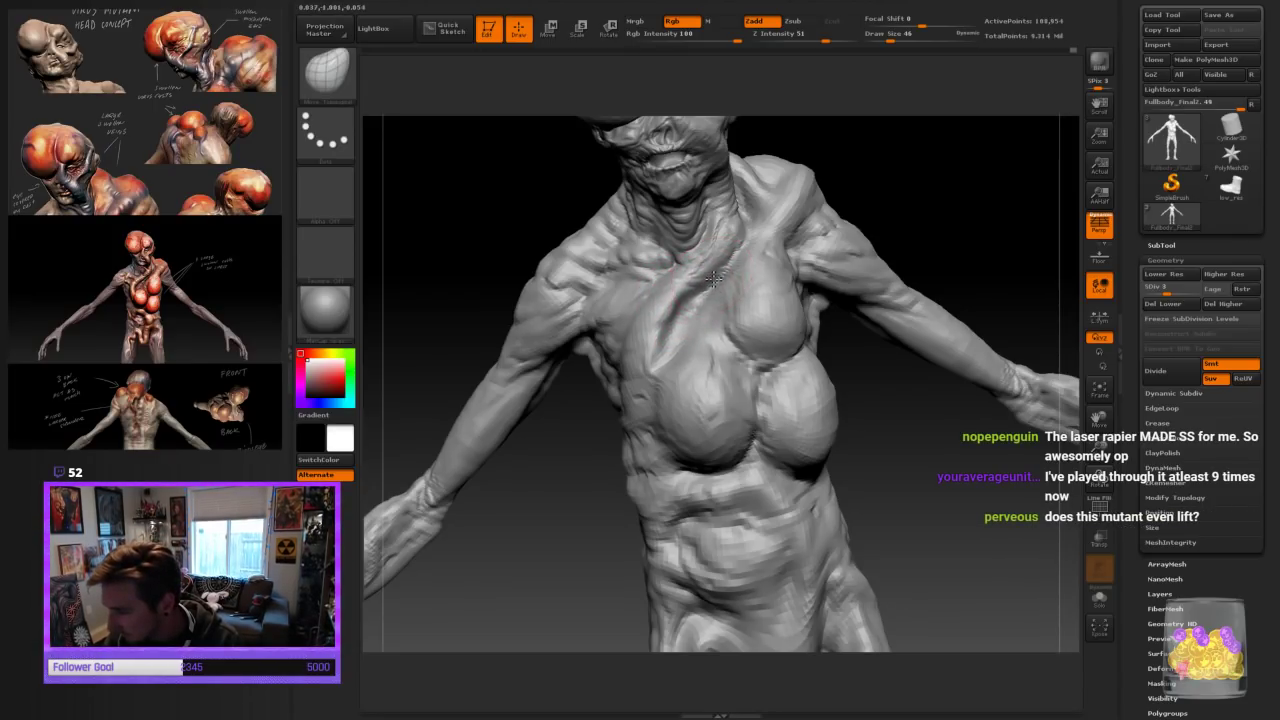
{"action": "left_click_drag", "start_coordinate": [853, 398], "coordinate": [820, 380]}
Return to the ClayBuildup brush at size 14, then 18, and build up the cord running from the neck to the lower chest sac
{"action": "left_click", "coordinate": [338, 79]}
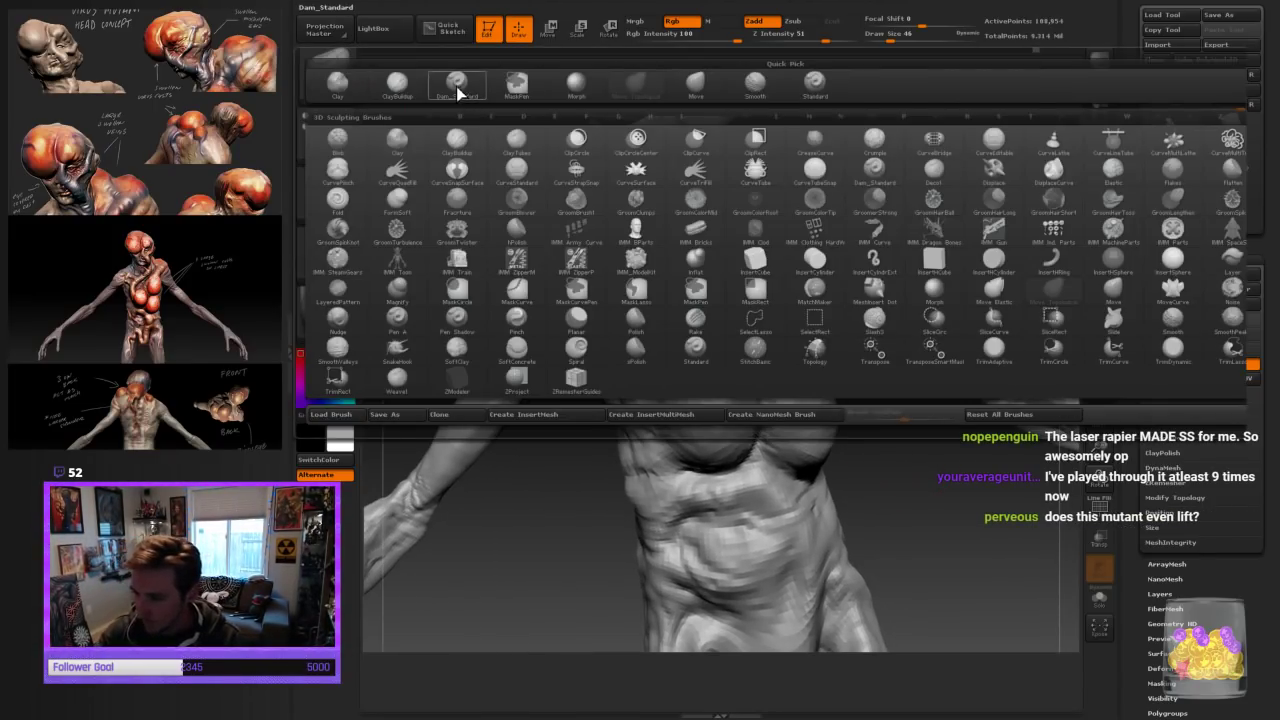
{"action": "left_click", "coordinate": [415, 98]}
{"action": "key", "text": "bracketleft"}
{"action": "key", "text": "bracketleft"}
{"action": "key", "text": "bracketleft"}
{"action": "left_click_drag", "start_coordinate": [660, 338], "coordinate": [712, 262]}
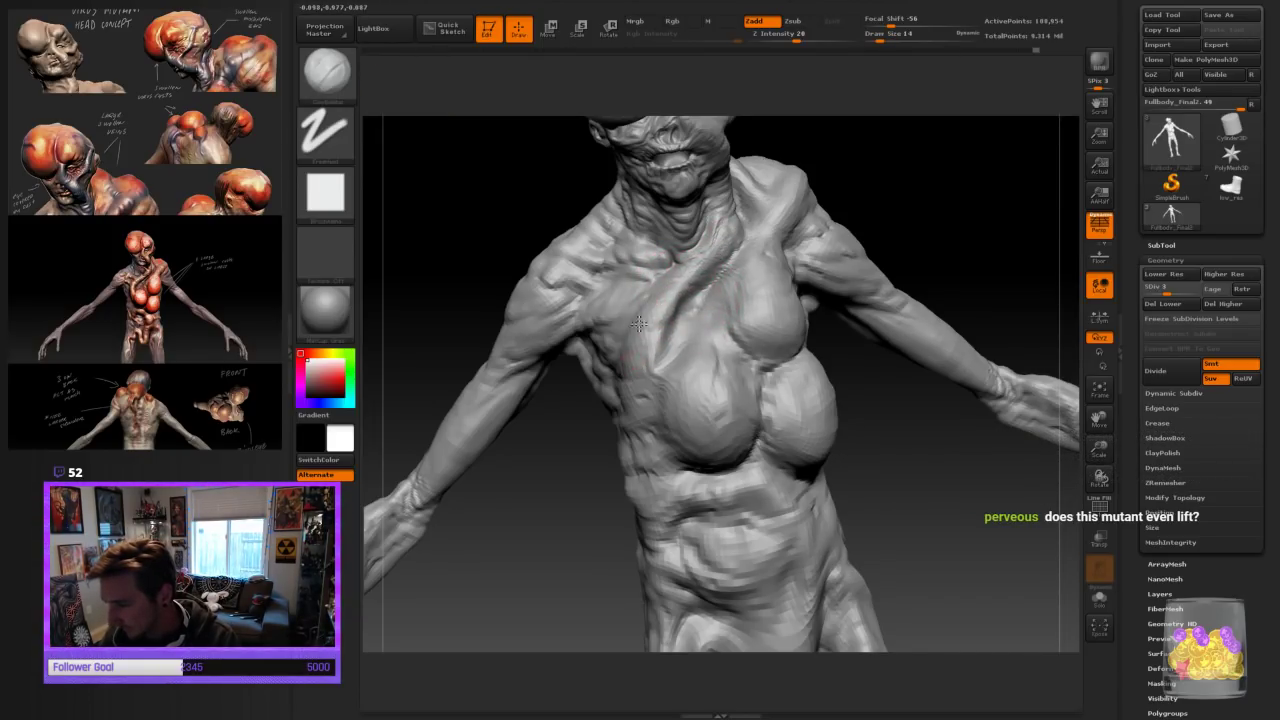
{"action": "mouse_move", "coordinate": [905, 540]}
{"action": "left_mouse_down"}
{"action": "mouse_move", "coordinate": [1006, 504]}
{"action": "mouse_move", "coordinate": [960, 491]}
{"action": "mouse_move", "coordinate": [857, 277]}
{"action": "mouse_move", "coordinate": [623, 391]}
{"action": "left_mouse_up"}
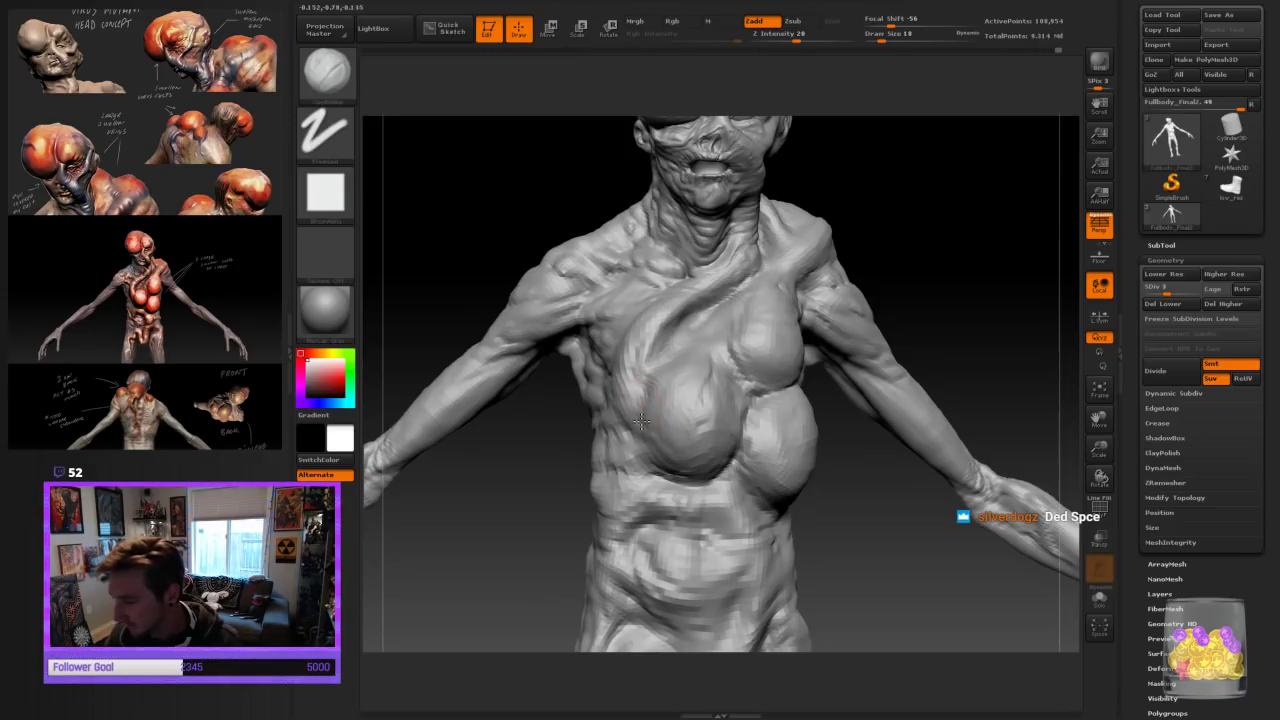
Refine the cord and the area between the three chest sacs with the ClayBuildup brush at size 18
{"action": "mouse_move", "coordinate": [800, 295]}
{"action": "left_mouse_down"}
{"action": "mouse_move", "coordinate": [857, 291]}
{"action": "mouse_move", "coordinate": [866, 254]}
{"action": "mouse_move", "coordinate": [850, 270]}
{"action": "left_mouse_up"}
{"action": "left_click_drag", "start_coordinate": [856, 330], "coordinate": [706, 316]}
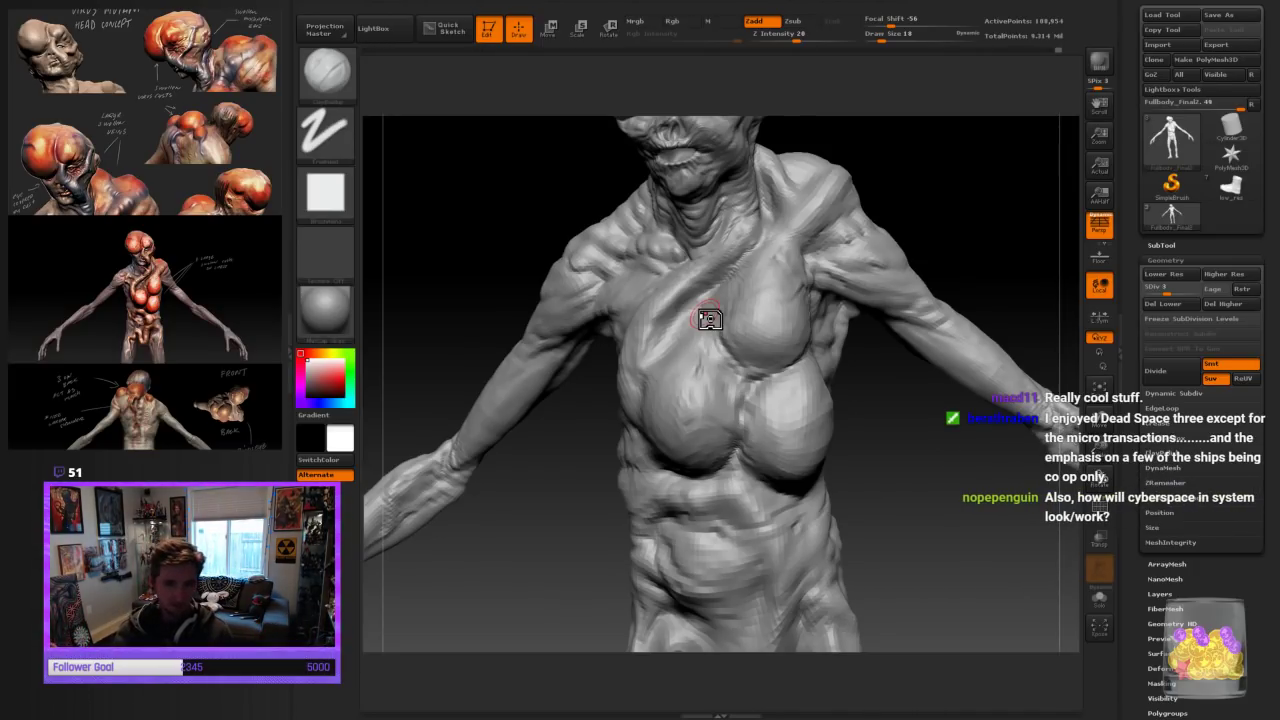
{"action": "mouse_move", "coordinate": [902, 484]}
{"action": "left_mouse_down"}
{"action": "mouse_move", "coordinate": [920, 509]}
{"action": "mouse_move", "coordinate": [990, 530]}
{"action": "mouse_move", "coordinate": [915, 528]}
{"action": "left_mouse_up"}
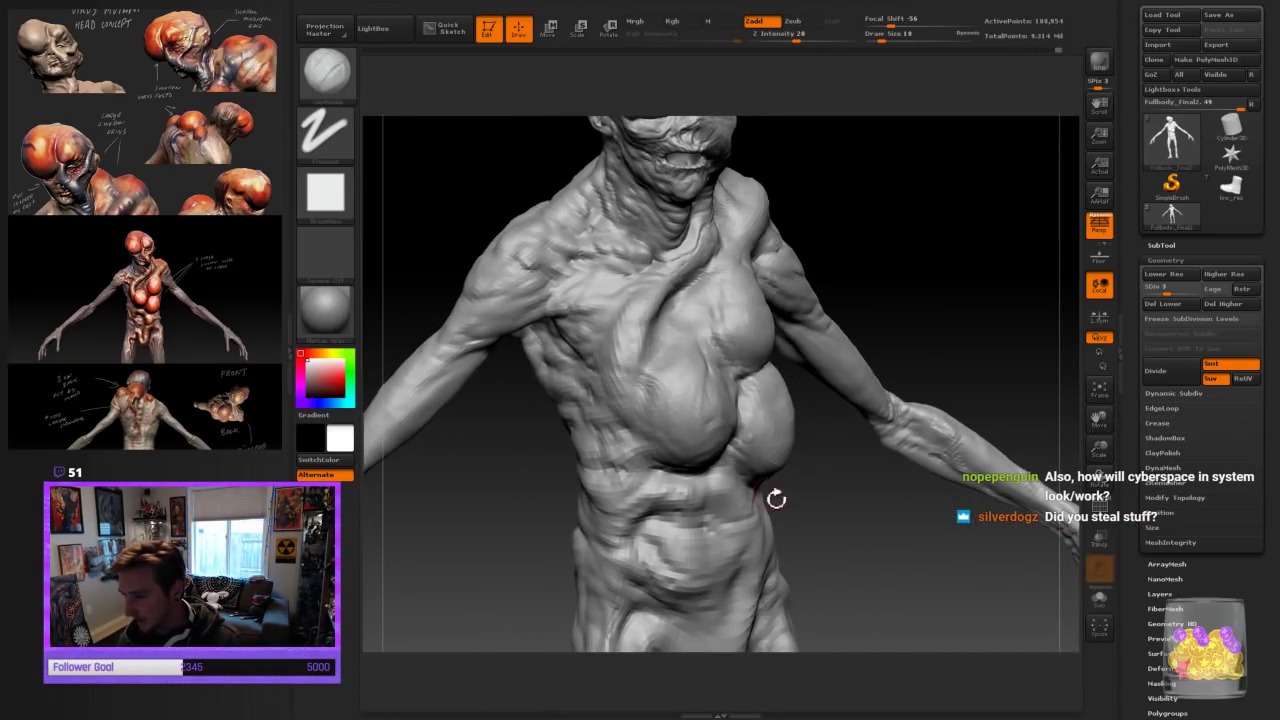
{"action": "key", "text": "b"}
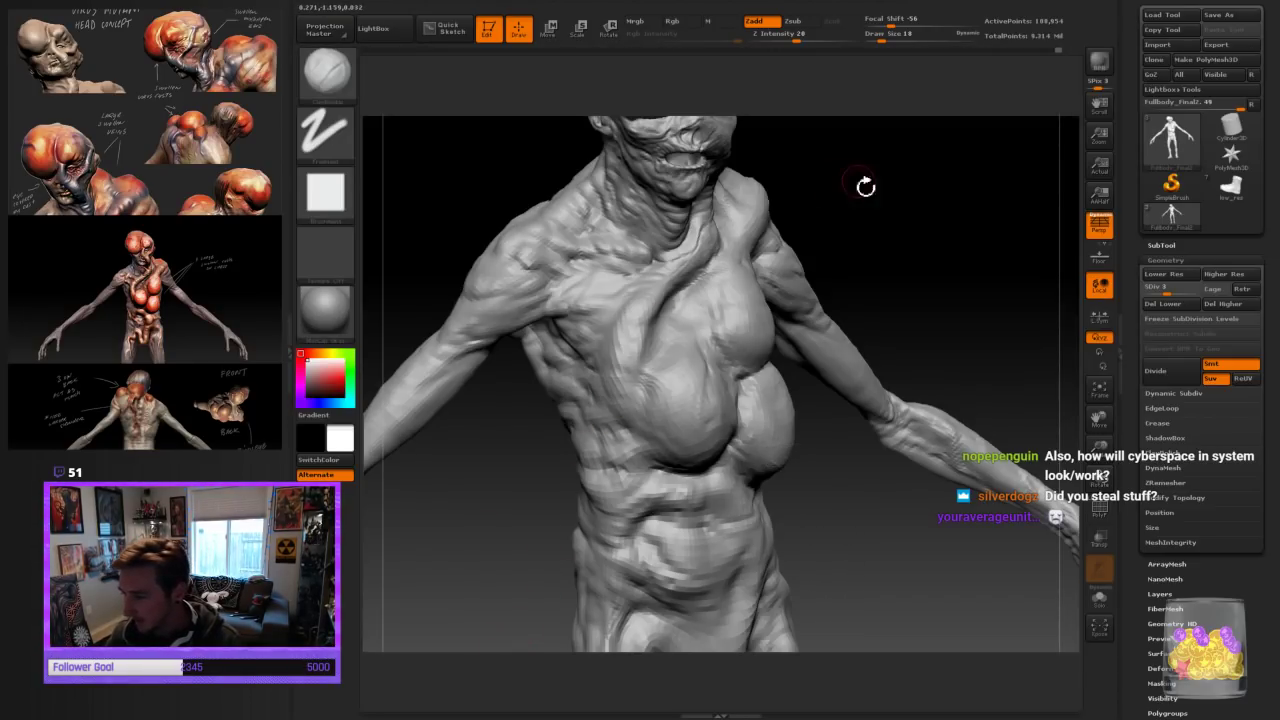
{"action": "left_click_drag", "start_coordinate": [865, 186], "coordinate": [645, 345]}
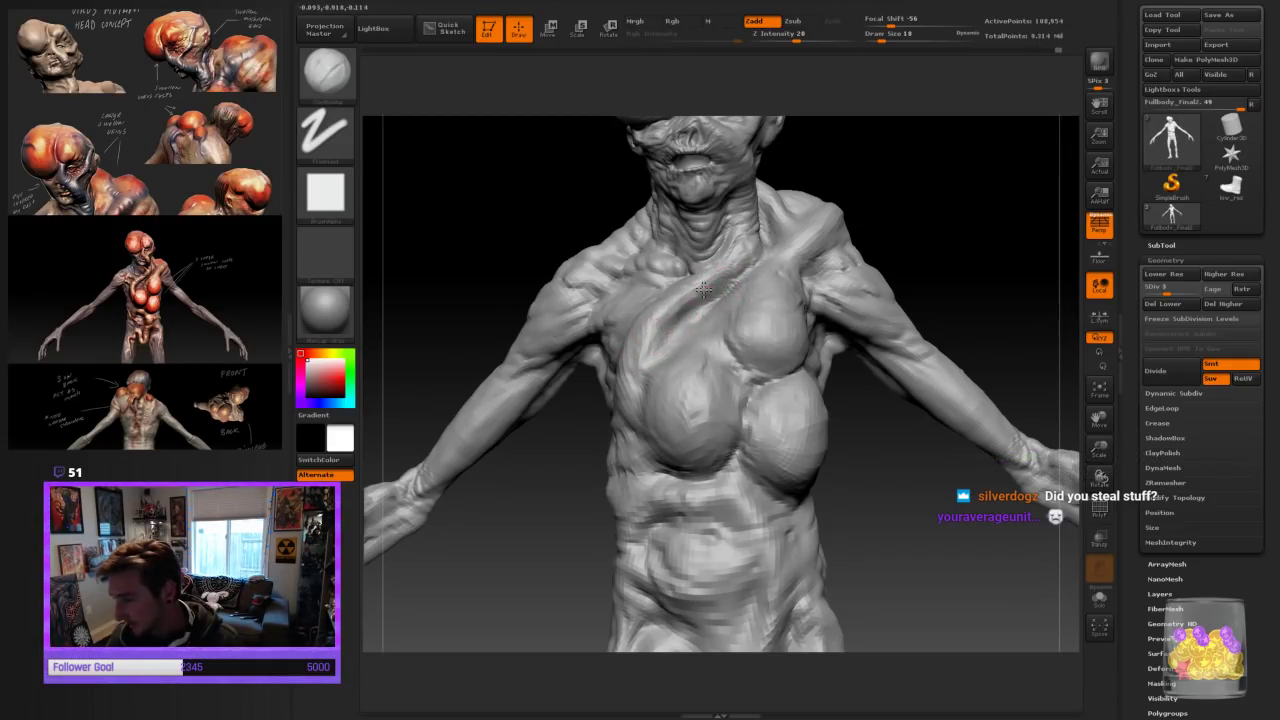
{"action": "left_click_drag", "start_coordinate": [892, 216], "coordinate": [789, 277]}
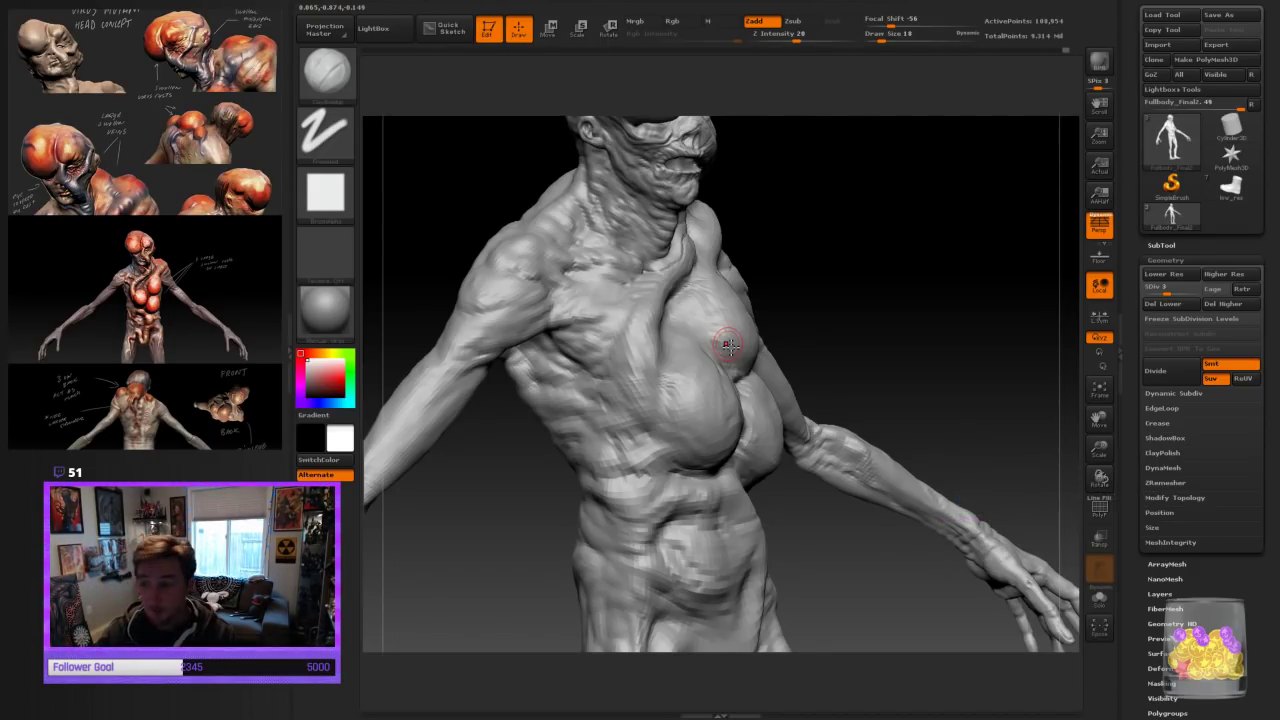
Vary the ClayBuildup brush between sizes 14 and 18 to define the cord's edges along the upper chest and neck base
{"action": "mouse_move", "coordinate": [851, 271]}
{"action": "left_mouse_down"}
{"action": "mouse_move", "coordinate": [826, 271]}
{"action": "mouse_move", "coordinate": [857, 251]}
{"action": "mouse_move", "coordinate": [840, 255]}
{"action": "left_mouse_up"}
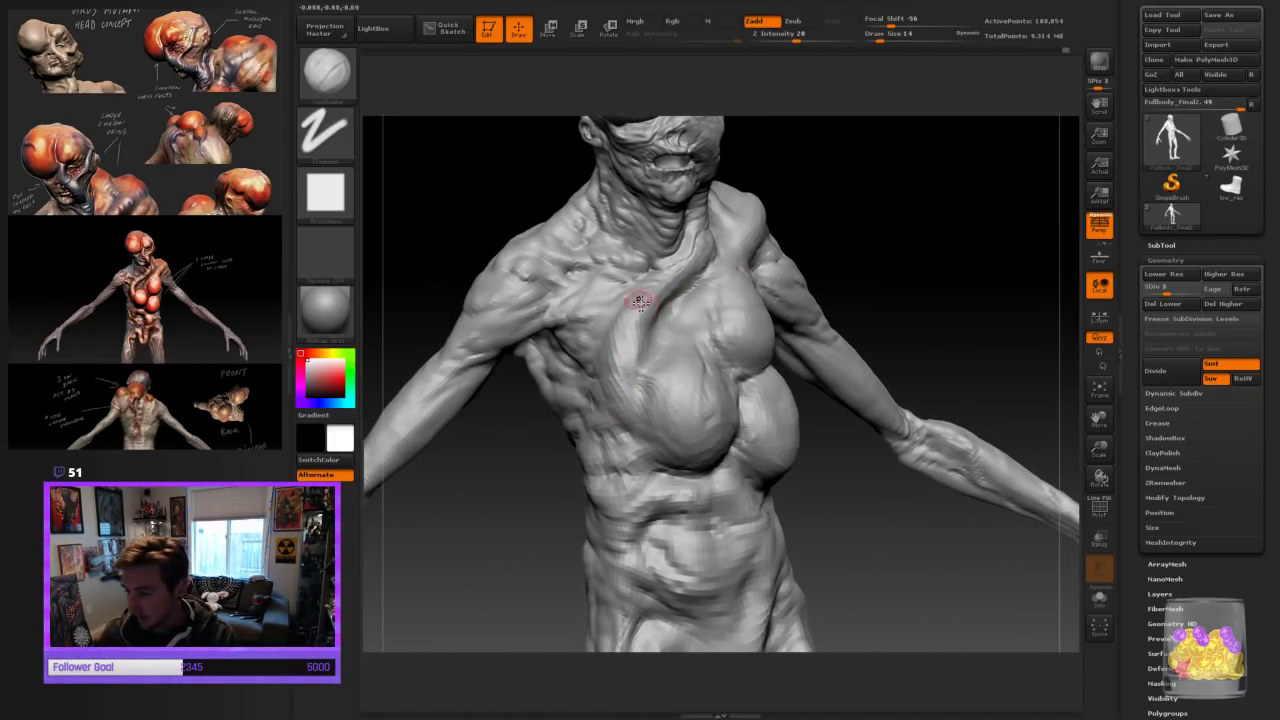
{"action": "mouse_move", "coordinate": [879, 211]}
{"action": "left_mouse_down"}
{"action": "mouse_move", "coordinate": [869, 222]}
{"action": "mouse_move", "coordinate": [877, 209]}
{"action": "left_mouse_up"}
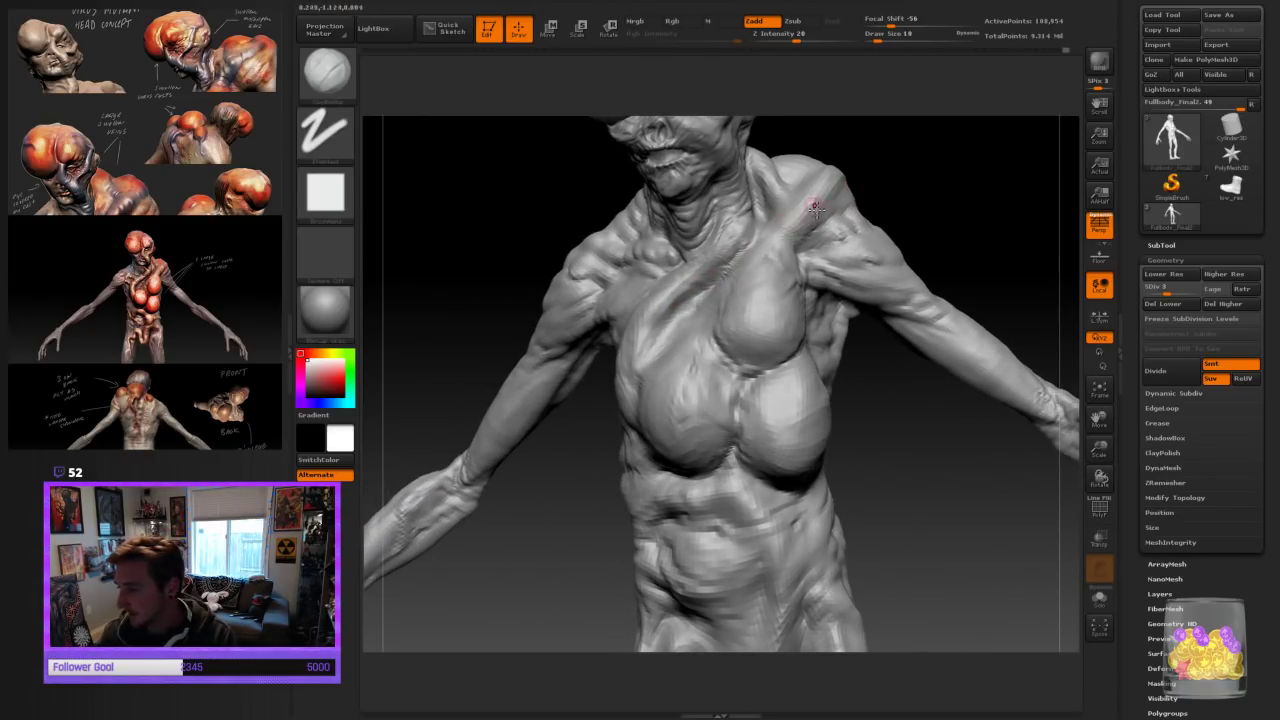
{"action": "key", "text": "bracketright"}
{"action": "left_click_drag", "start_coordinate": [704, 273], "coordinate": [712, 272]}
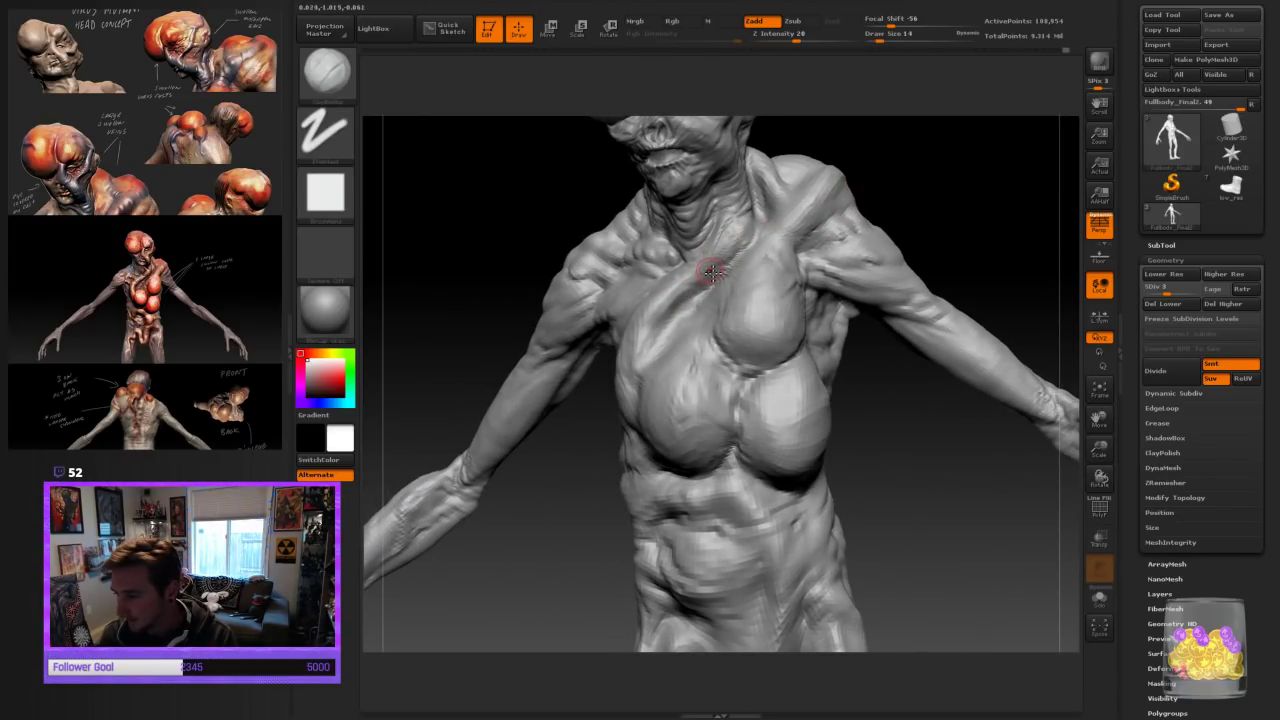
{"action": "key", "text": "bracketright"}
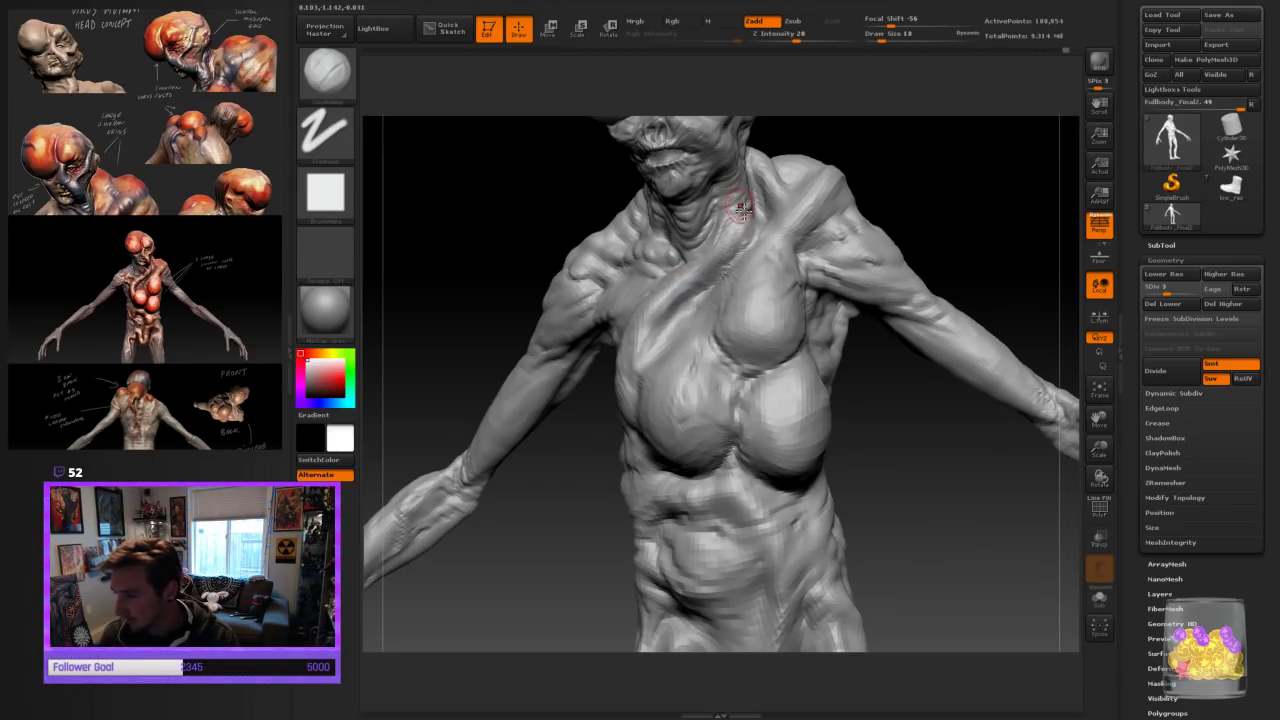
Extend the cord from the upper chest along the side of the neck and onto the cheek with the ClayBuildup brush at size 18
{"action": "left_click_drag", "start_coordinate": [896, 215], "coordinate": [890, 300]}
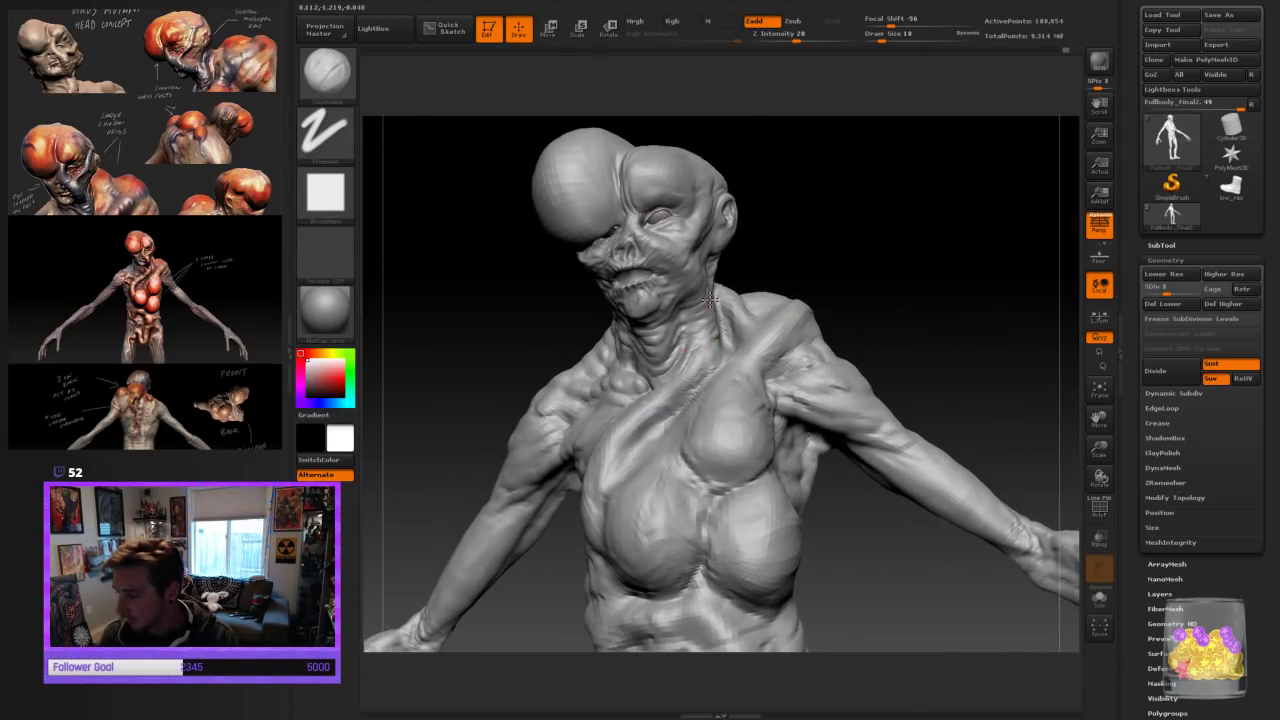
{"action": "mouse_move", "coordinate": [709, 300]}
{"action": "left_mouse_down"}
{"action": "mouse_move", "coordinate": [694, 356]}
{"action": "mouse_move", "coordinate": [688, 280]}
{"action": "mouse_move", "coordinate": [697, 305]}
{"action": "left_mouse_up"}
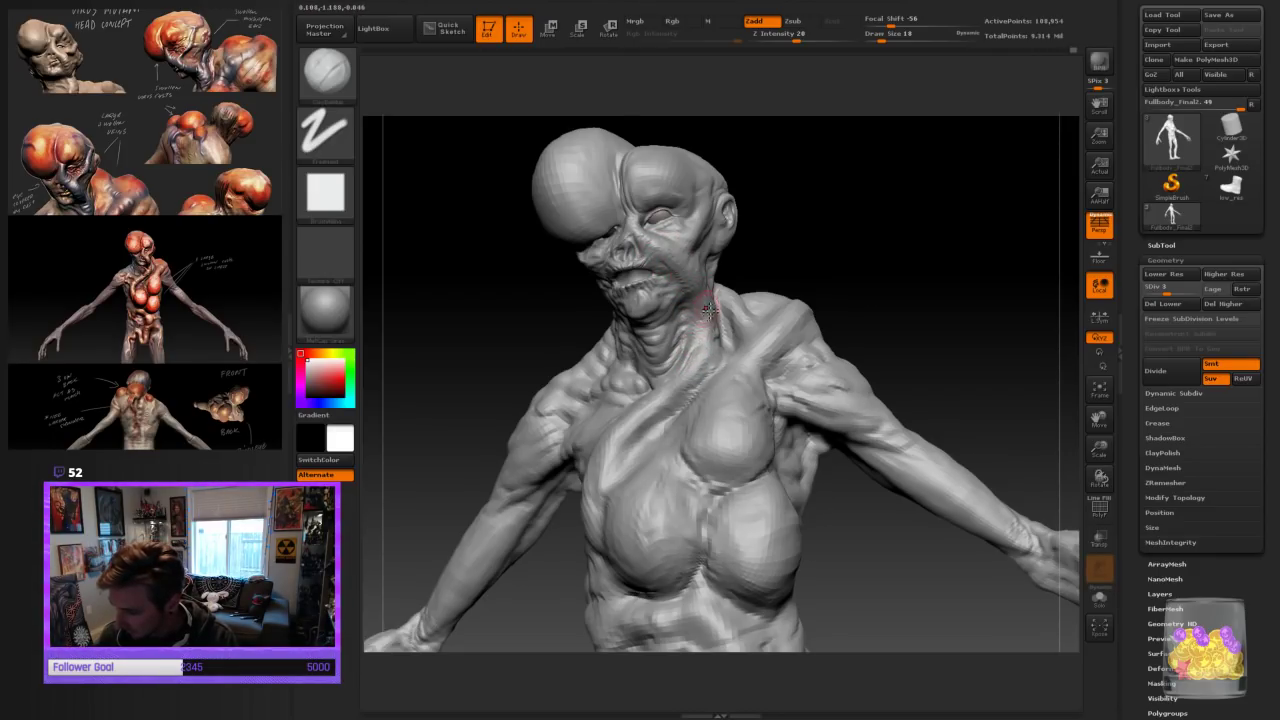
{"action": "left_click_drag", "start_coordinate": [756, 287], "coordinate": [803, 263]}
{"action": "left_click_drag", "start_coordinate": [709, 366], "coordinate": [715, 297]}
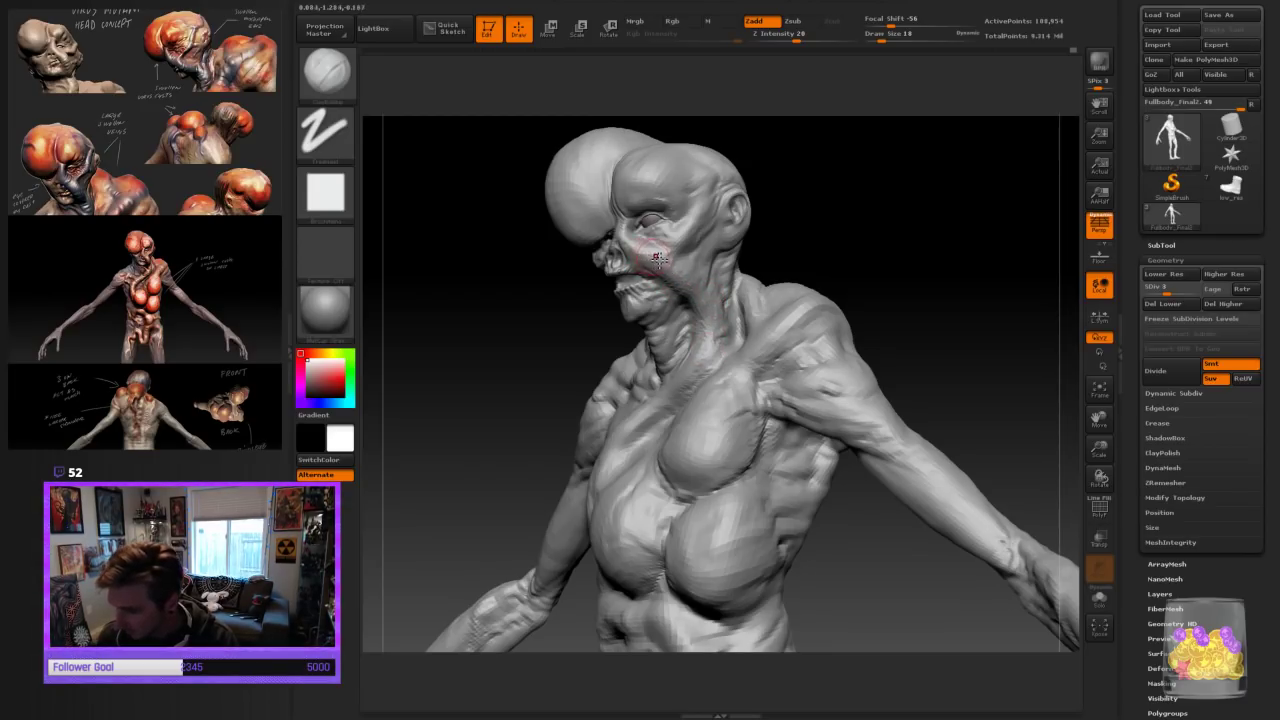
{"action": "mouse_move", "coordinate": [815, 218]}
{"action": "left_mouse_down"}
{"action": "mouse_move", "coordinate": [843, 211]}
{"action": "mouse_move", "coordinate": [731, 276]}
{"action": "left_mouse_up"}
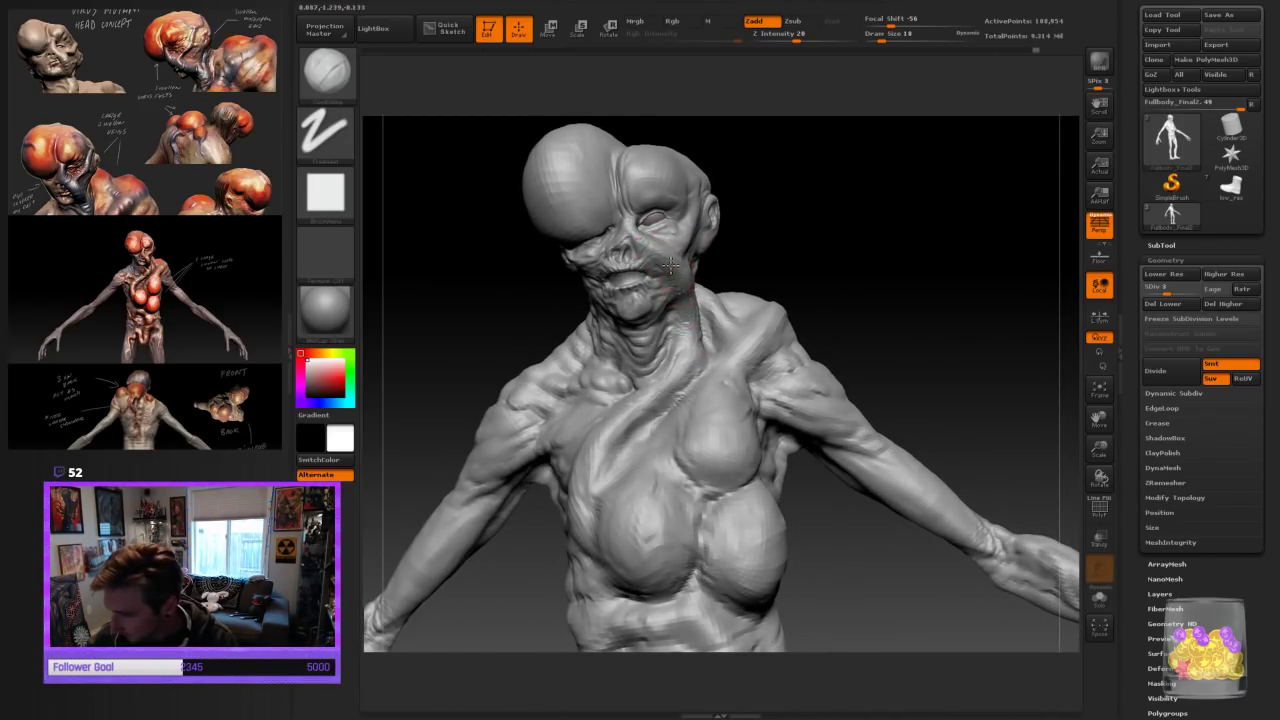
{"action": "left_click_drag", "start_coordinate": [671, 265], "coordinate": [657, 250]}
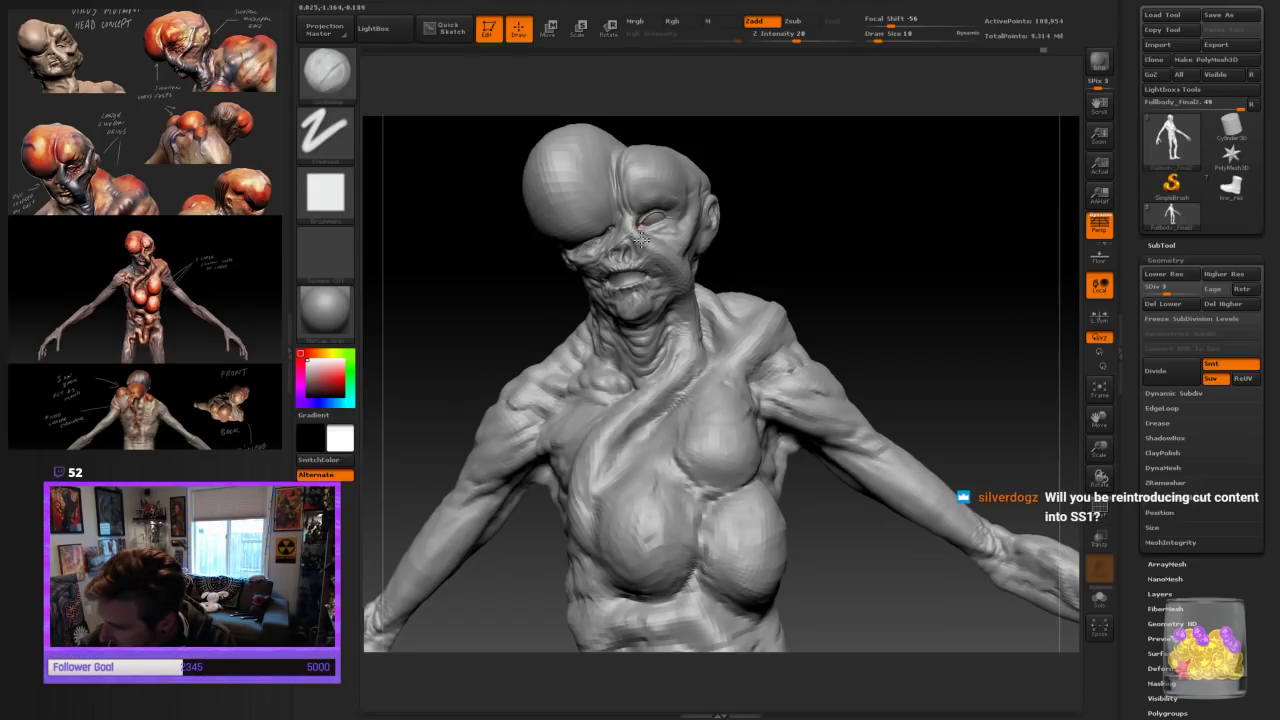
Build up the cord across the jaw and cheek with the brush at size 22, then 14, and save the project
{"action": "key", "text": "bracketright"}
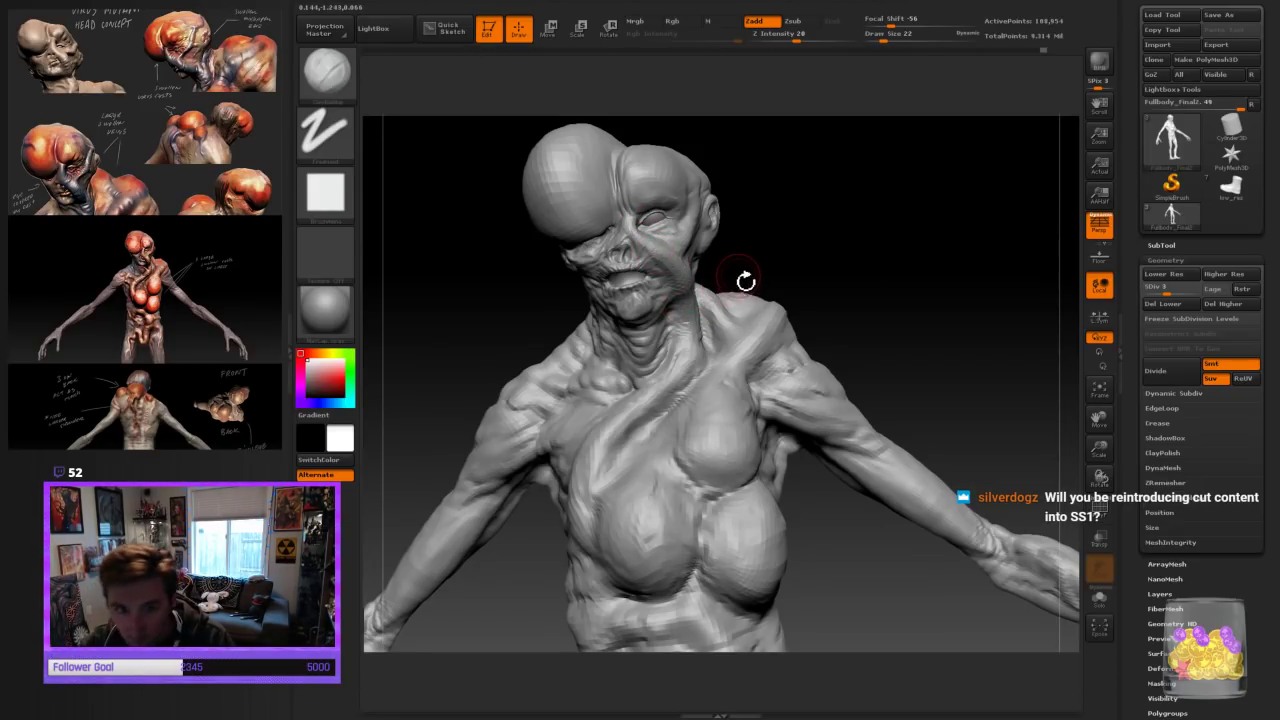
{"action": "left_click_drag", "start_coordinate": [849, 223], "coordinate": [704, 278]}
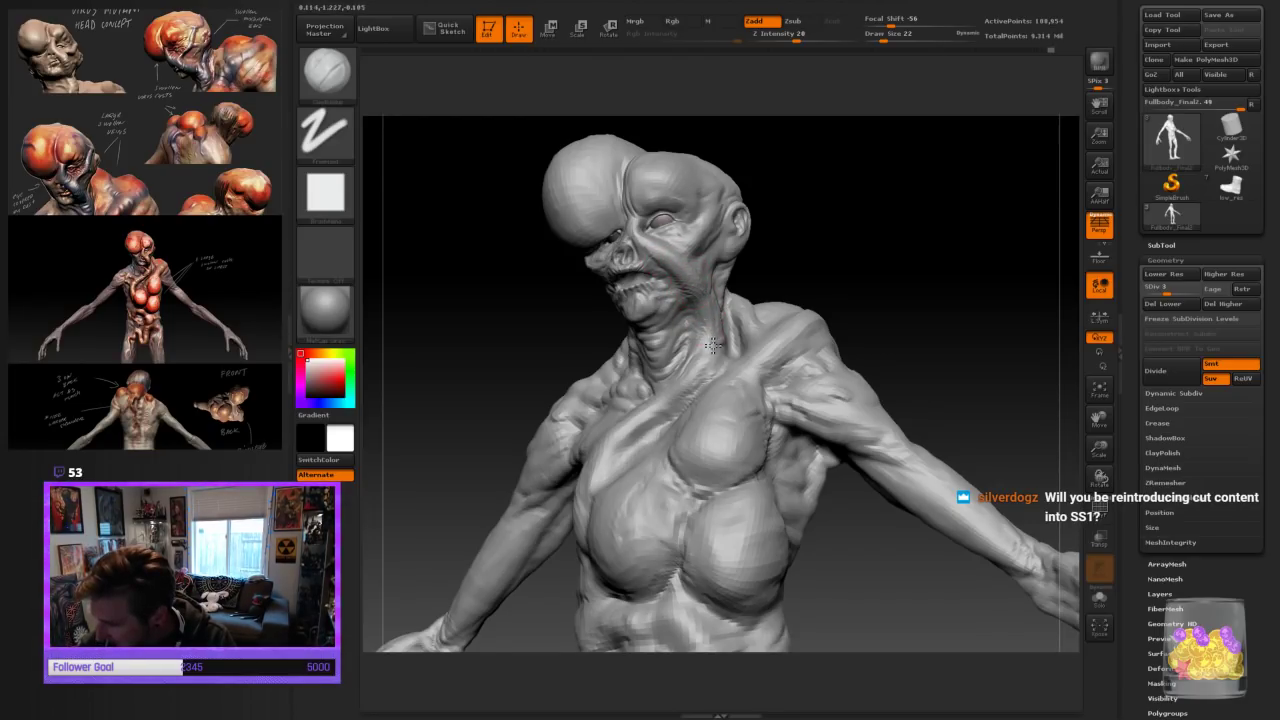
{"action": "mouse_move", "coordinate": [815, 240]}
{"action": "left_mouse_down"}
{"action": "mouse_move", "coordinate": [846, 220]}
{"action": "mouse_move", "coordinate": [829, 206]}
{"action": "mouse_move", "coordinate": [844, 204]}
{"action": "left_mouse_up"}
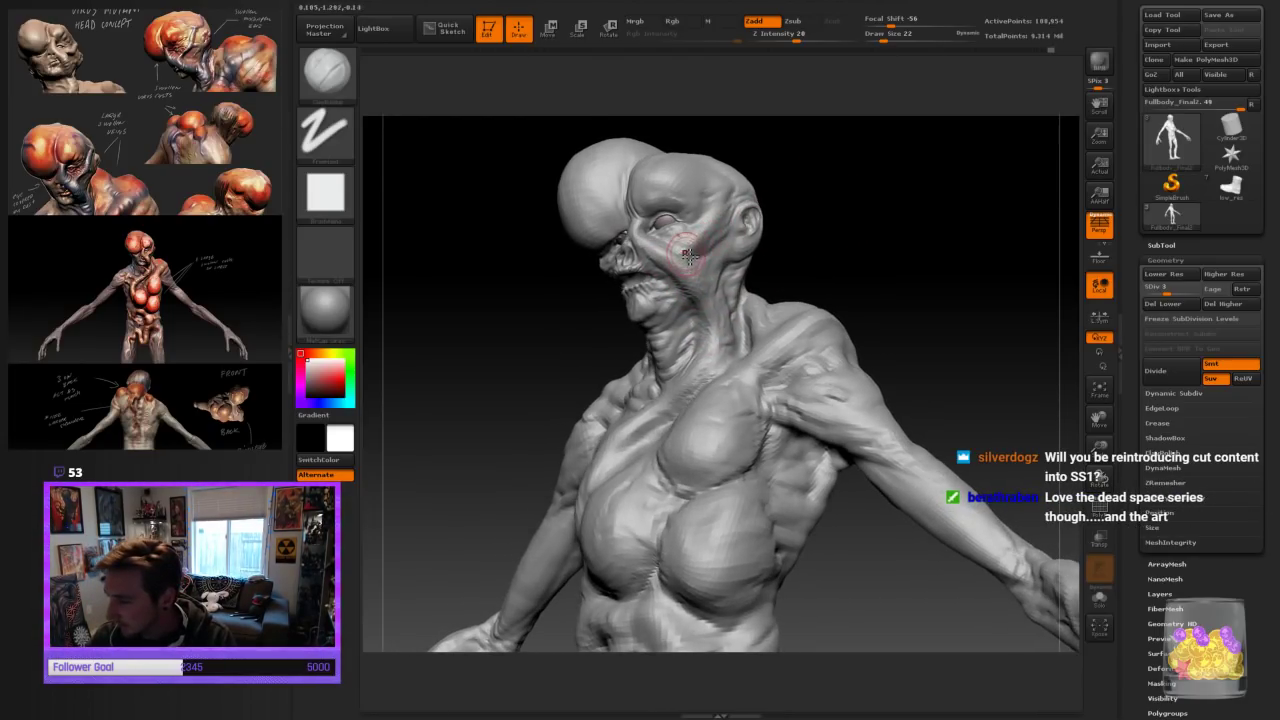
{"action": "left_click_drag", "start_coordinate": [748, 250], "coordinate": [767, 229]}
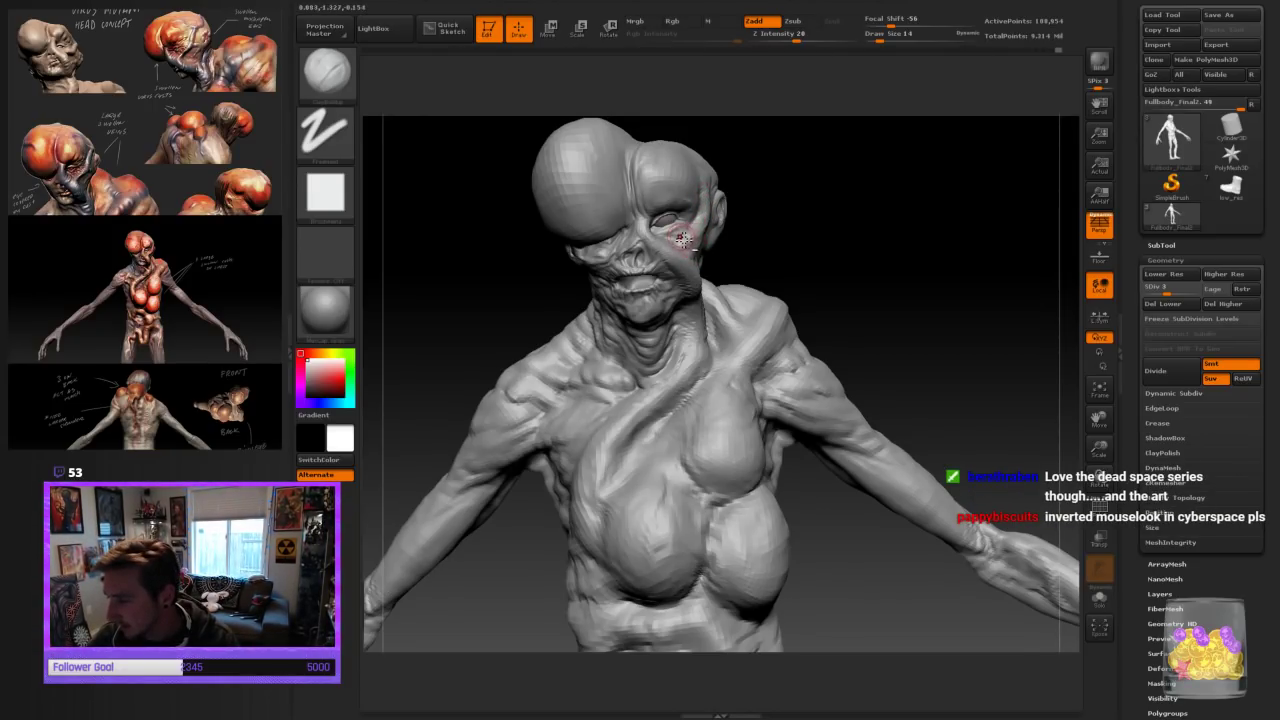
{"action": "left_click_drag", "start_coordinate": [830, 177], "coordinate": [705, 245]}
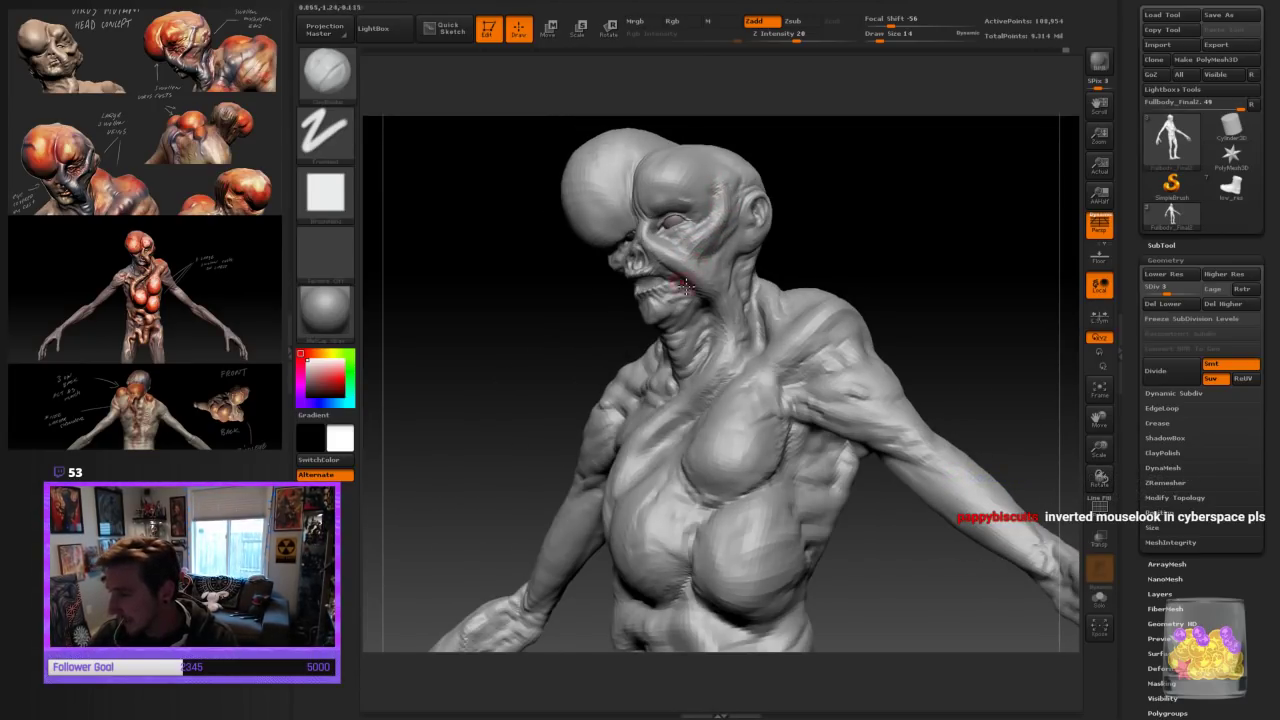
{"action": "left_click_drag", "start_coordinate": [813, 198], "coordinate": [863, 177]}
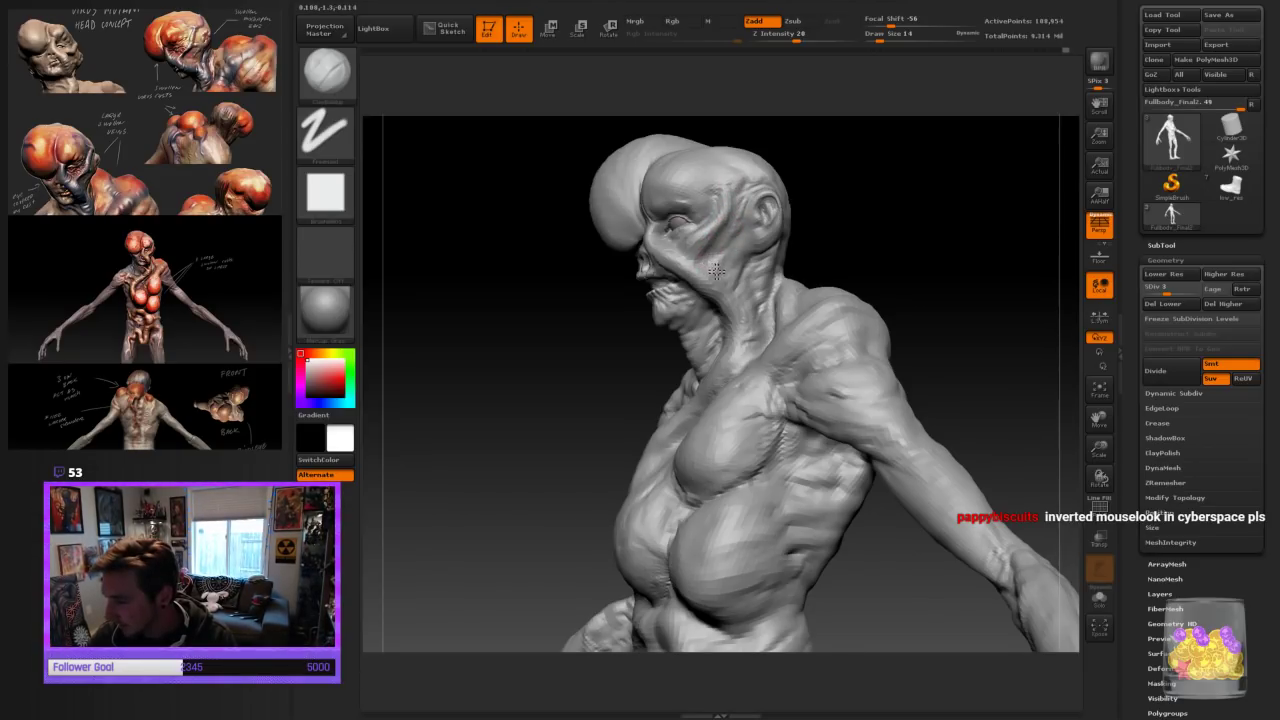
{"action": "mouse_move", "coordinate": [830, 173]}
{"action": "left_mouse_down"}
{"action": "mouse_move", "coordinate": [917, 229]}
{"action": "mouse_move", "coordinate": [906, 298]}
{"action": "left_mouse_up"}
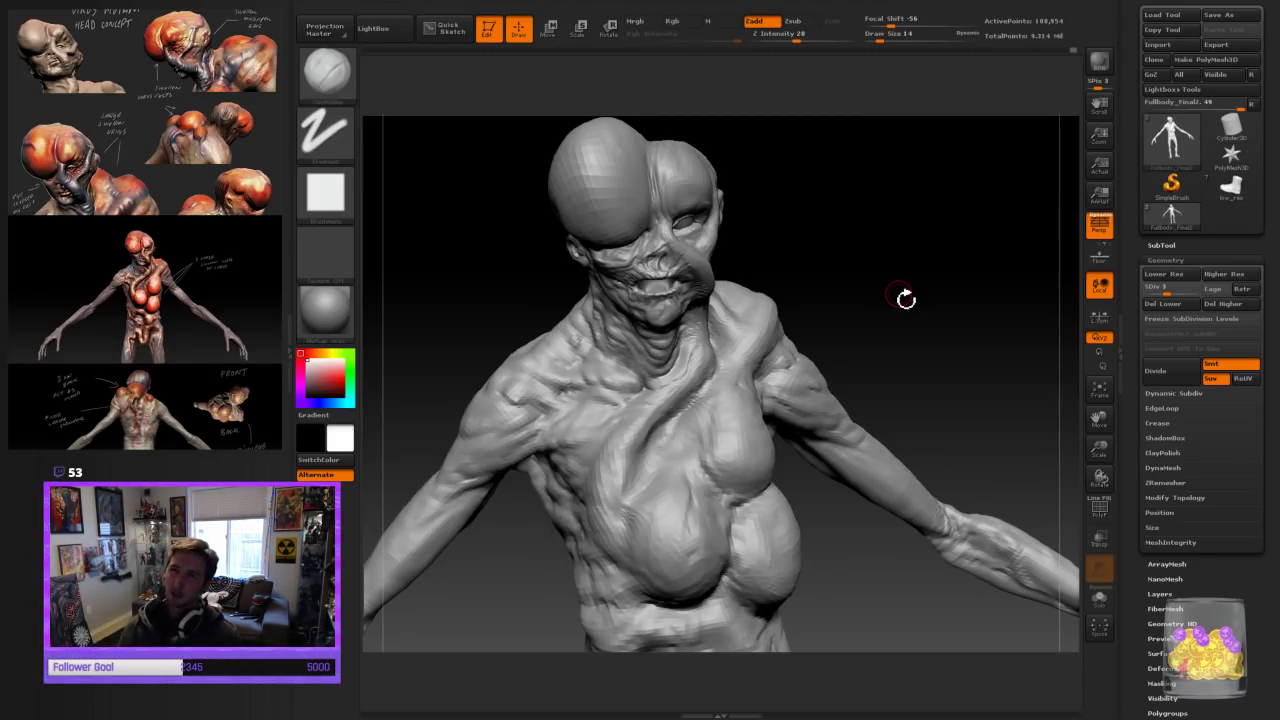
{"action": "key", "text": "ctrl+s"}
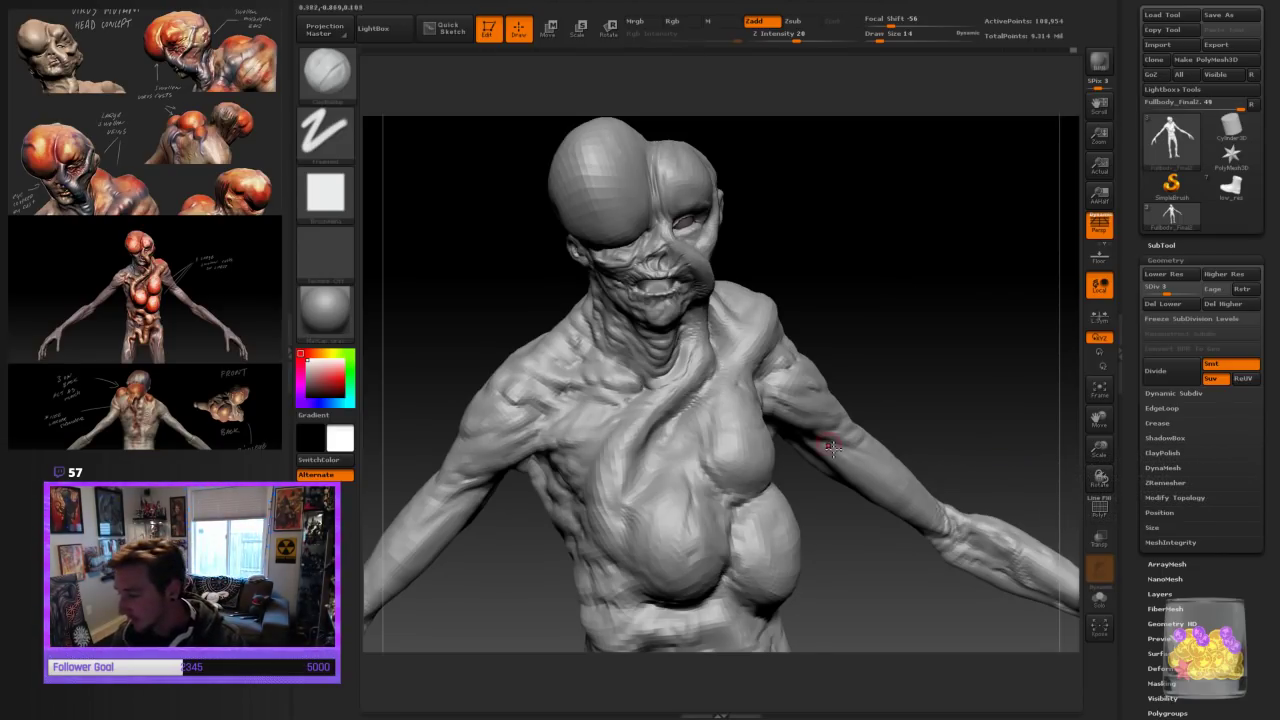
Work the cord's edge along the front of the neck at brush sizes 14 and 9, then undo the last three strokes
{"action": "mouse_move", "coordinate": [977, 408]}
{"action": "left_mouse_down"}
{"action": "mouse_move", "coordinate": [980, 371]}
{"action": "mouse_move", "coordinate": [957, 360]}
{"action": "left_mouse_up"}
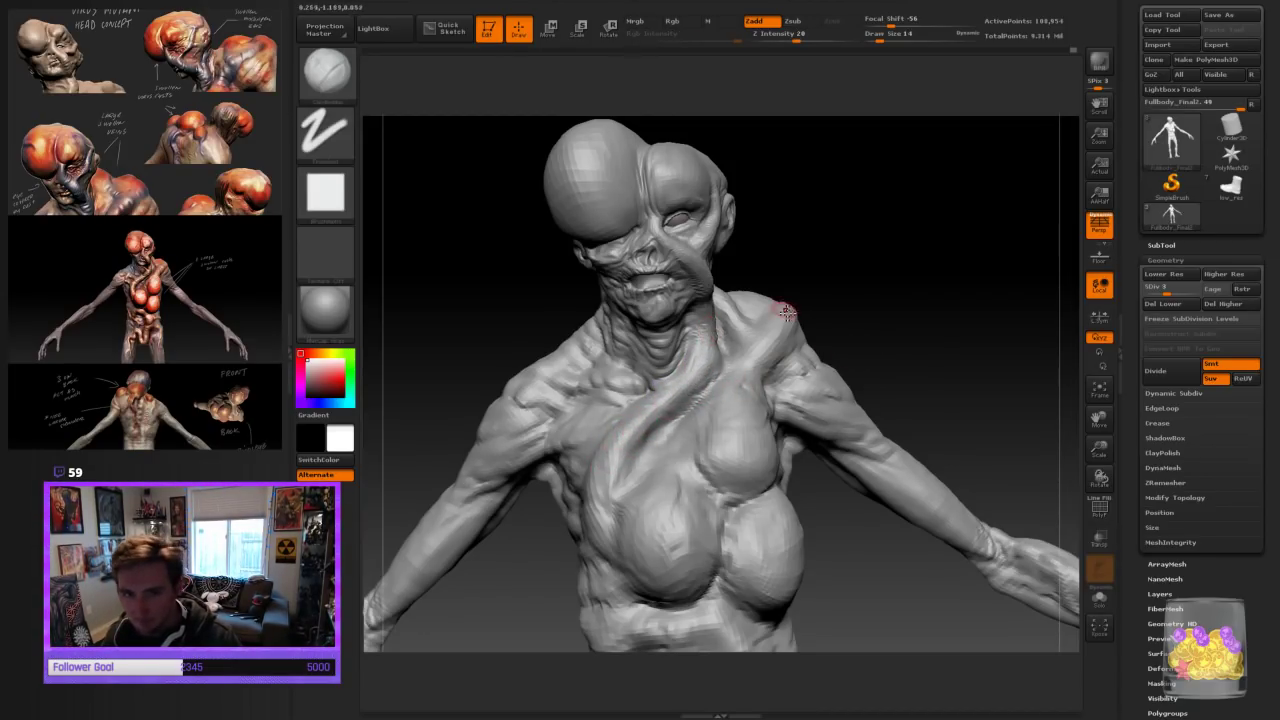
{"action": "right_click_drag", "start_coordinate": [783, 311], "coordinate": [756, 318]}
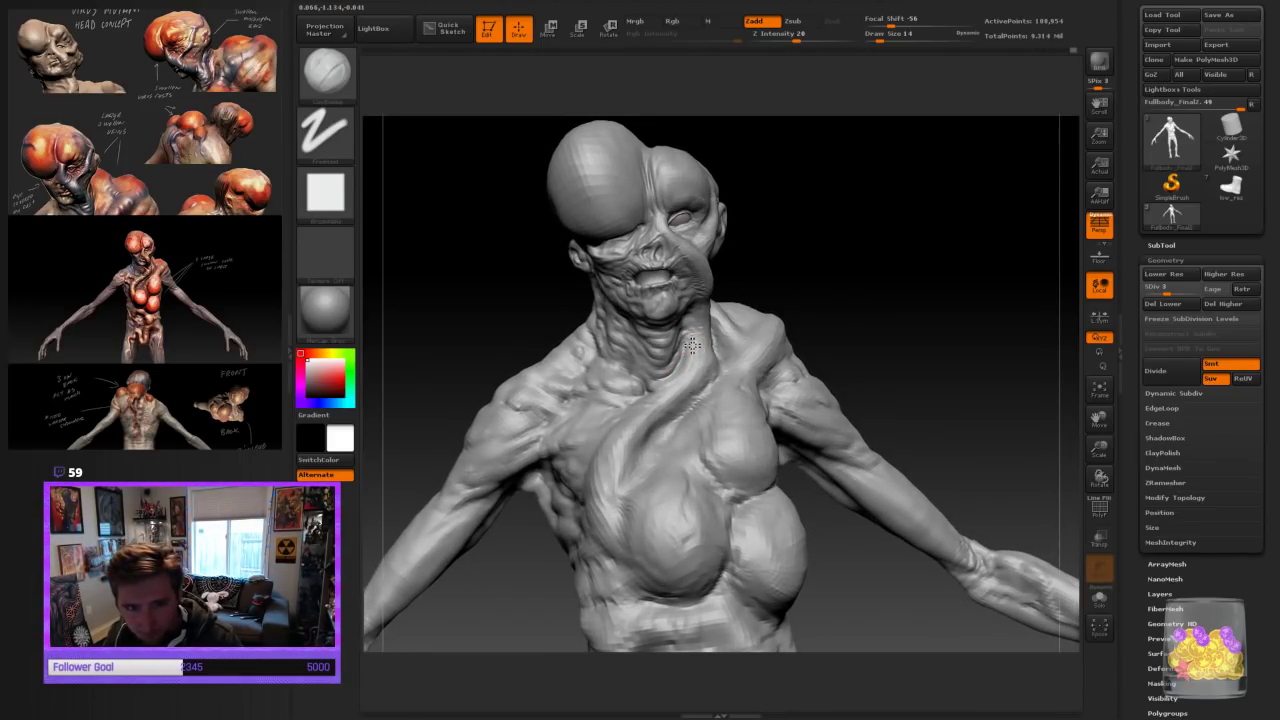
{"action": "right_click_drag", "start_coordinate": [689, 367], "coordinate": [680, 352]}
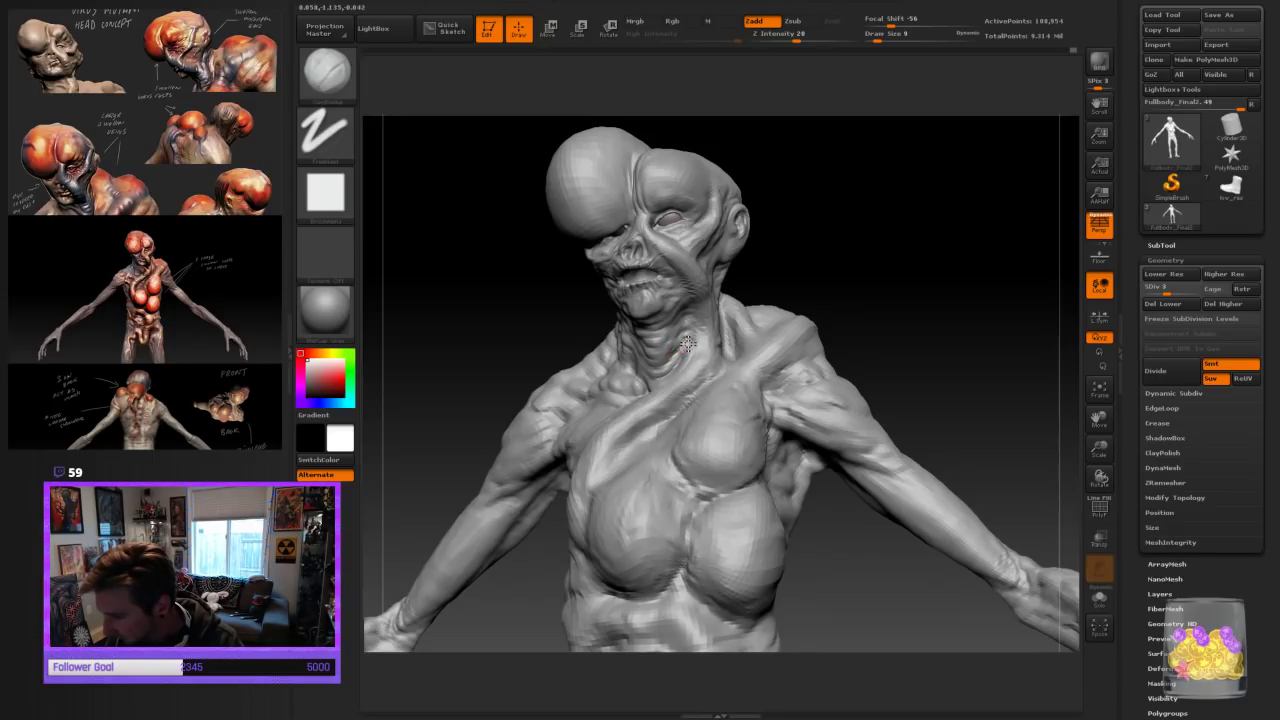
{"action": "left_click_drag", "start_coordinate": [686, 347], "coordinate": [643, 352]}
{"action": "key", "text": "ctrl+z"}
{"action": "key", "text": "ctrl+z"}
{"action": "key", "text": "ctrl+z"}
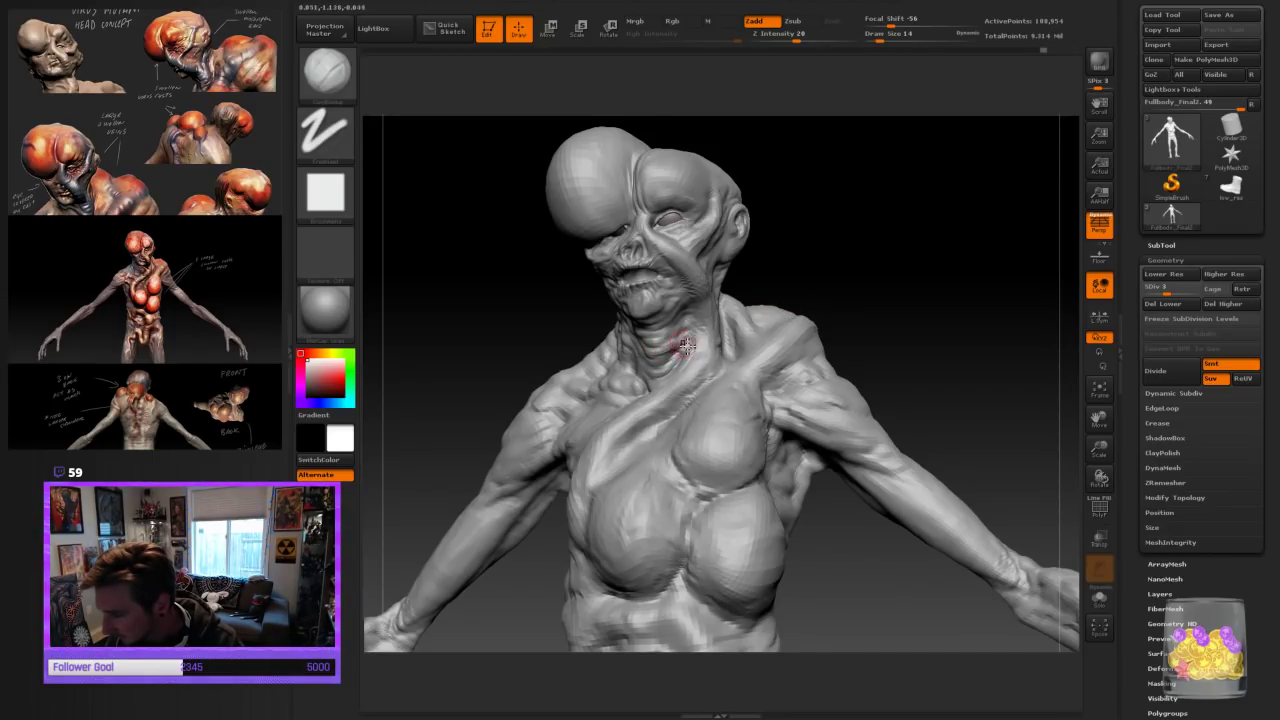
Detail the skin folds across the front and side of the neck with small ClayBuildup strokes, enlarging the brush to size 10
{"action": "mouse_move", "coordinate": [820, 284]}
{"action": "left_mouse_down"}
{"action": "mouse_move", "coordinate": [851, 283]}
{"action": "mouse_move", "coordinate": [681, 347]}
{"action": "mouse_move", "coordinate": [838, 297]}
{"action": "left_mouse_up"}
{"action": "left_click_drag", "start_coordinate": [717, 331], "coordinate": [724, 340]}
{"action": "mouse_move", "coordinate": [822, 296]}
{"action": "left_mouse_down"}
{"action": "mouse_move", "coordinate": [851, 294]}
{"action": "mouse_move", "coordinate": [655, 349]}
{"action": "left_mouse_up"}
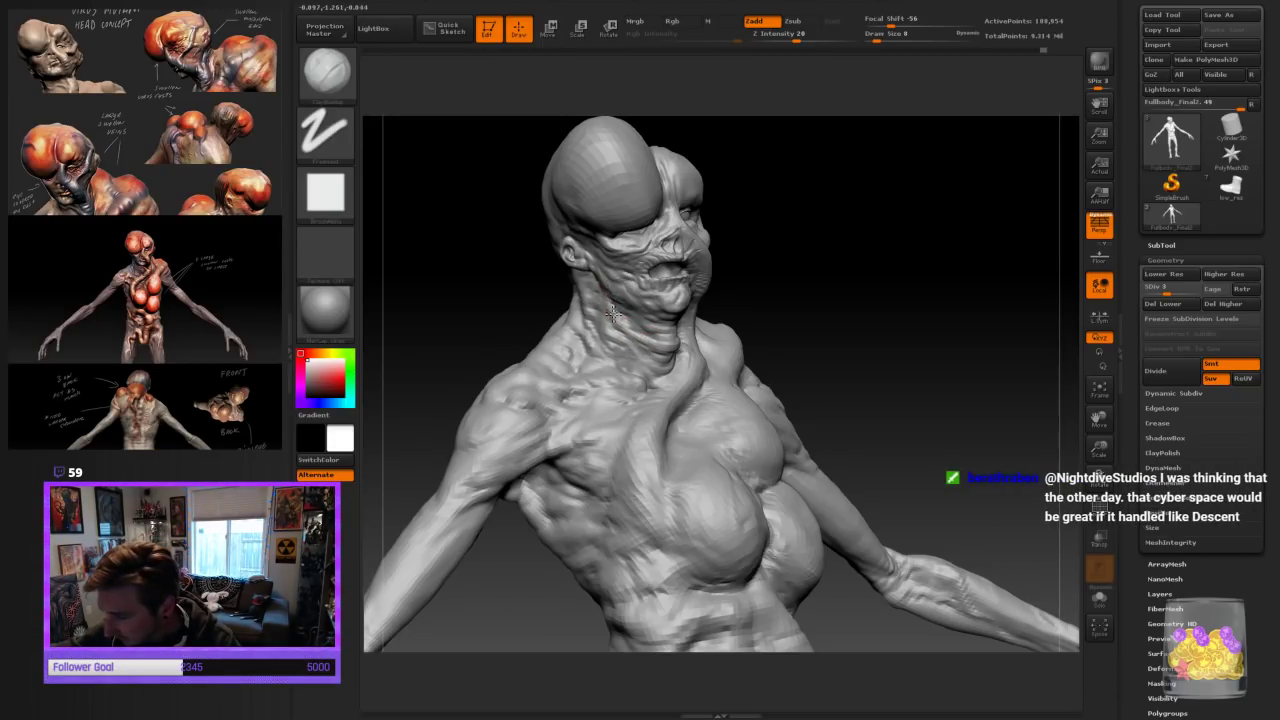
{"action": "left_click_drag", "start_coordinate": [608, 295], "coordinate": [623, 325]}
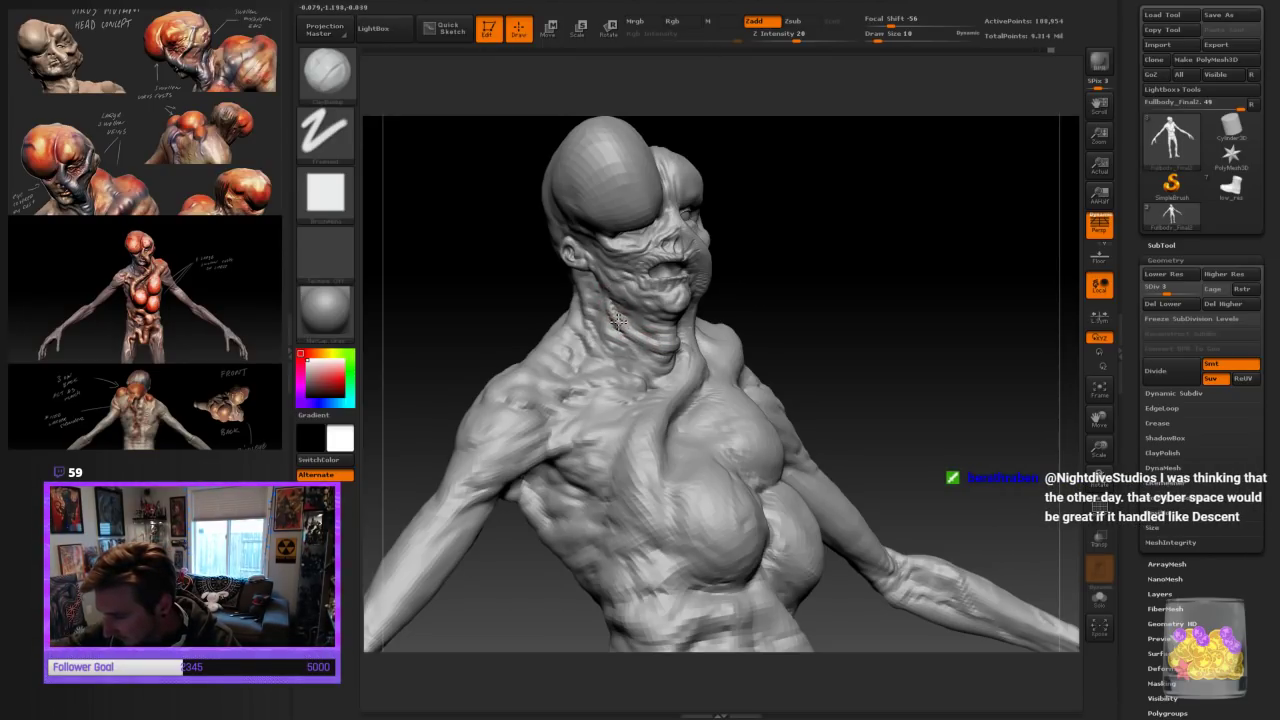
{"action": "mouse_move", "coordinate": [780, 292]}
{"action": "left_mouse_down"}
{"action": "mouse_move", "coordinate": [789, 277]}
{"action": "mouse_move", "coordinate": [649, 349]}
{"action": "left_mouse_up"}
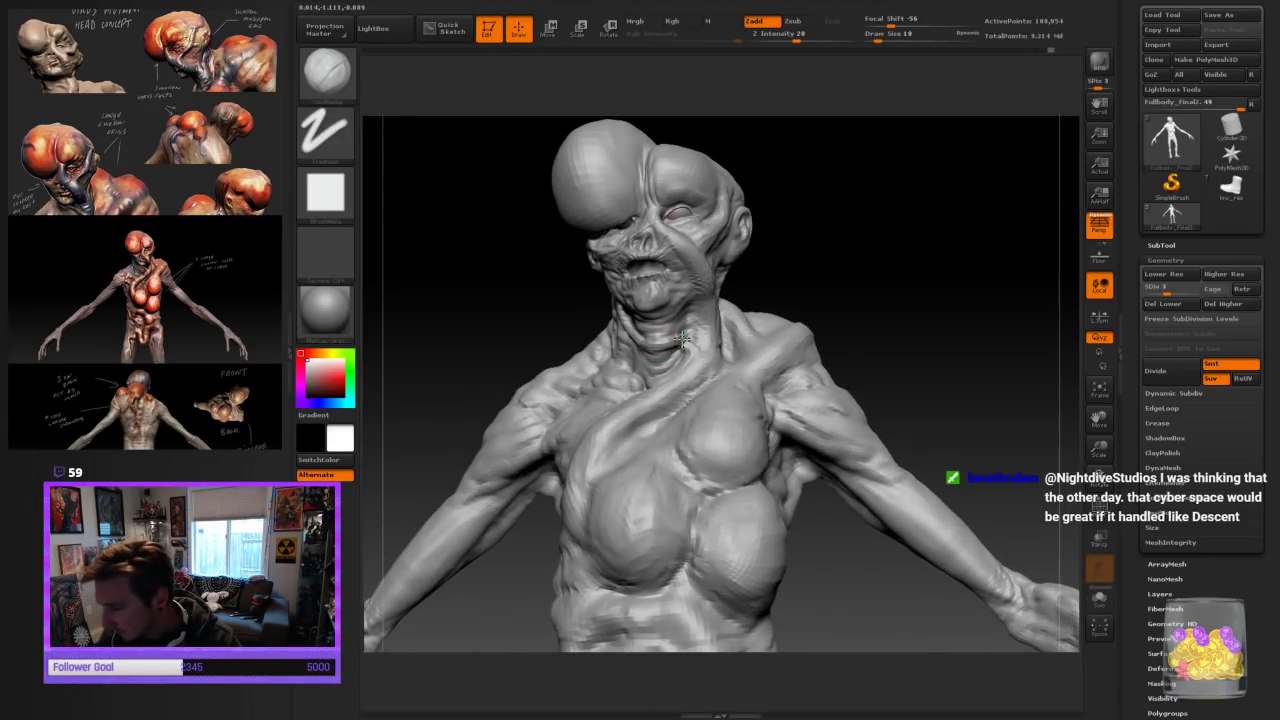
Refine the neck folds below the ear and jaw on the large head tumor's side with the brush at size 10
{"action": "mouse_move", "coordinate": [830, 272]}
{"action": "left_mouse_down"}
{"action": "mouse_move", "coordinate": [811, 280]}
{"action": "mouse_move", "coordinate": [918, 262]}
{"action": "left_mouse_up"}
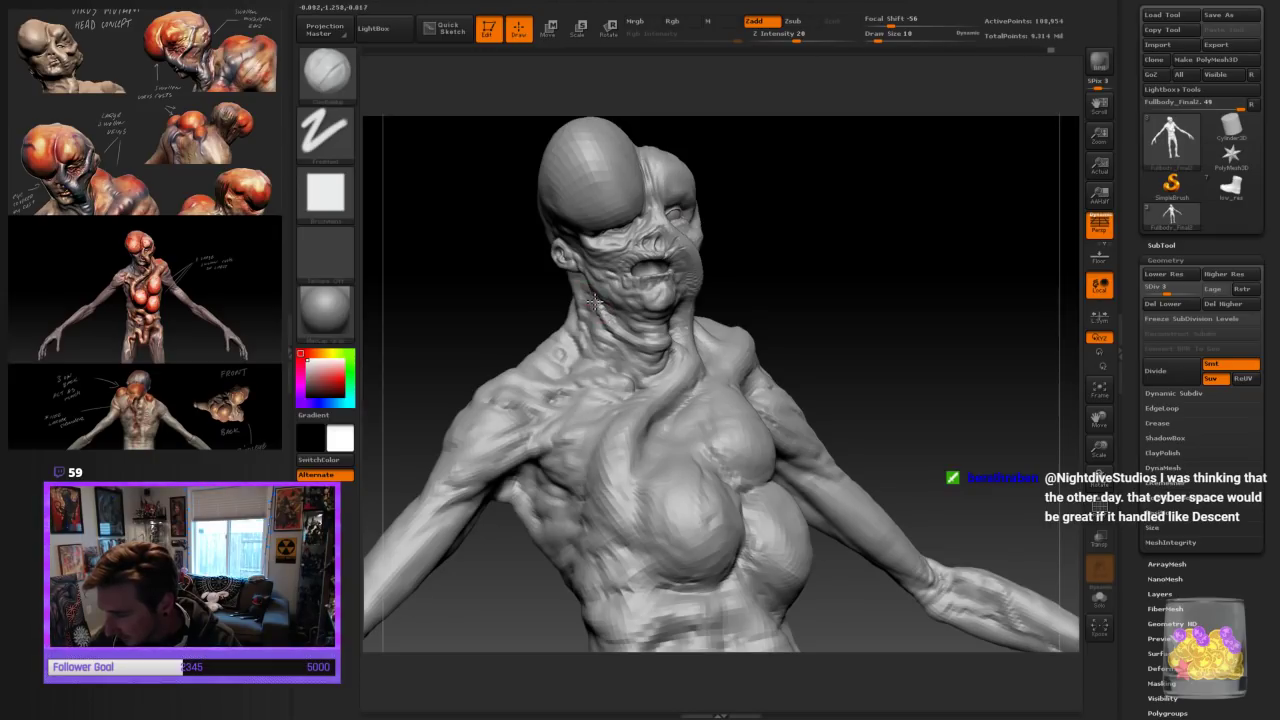
{"action": "mouse_move", "coordinate": [780, 240]}
{"action": "left_mouse_down"}
{"action": "mouse_move", "coordinate": [846, 214]}
{"action": "mouse_move", "coordinate": [835, 225]}
{"action": "left_mouse_up"}
{"action": "left_click_drag", "start_coordinate": [740, 312], "coordinate": [812, 300]}
{"action": "left_click_drag", "start_coordinate": [879, 272], "coordinate": [777, 306]}
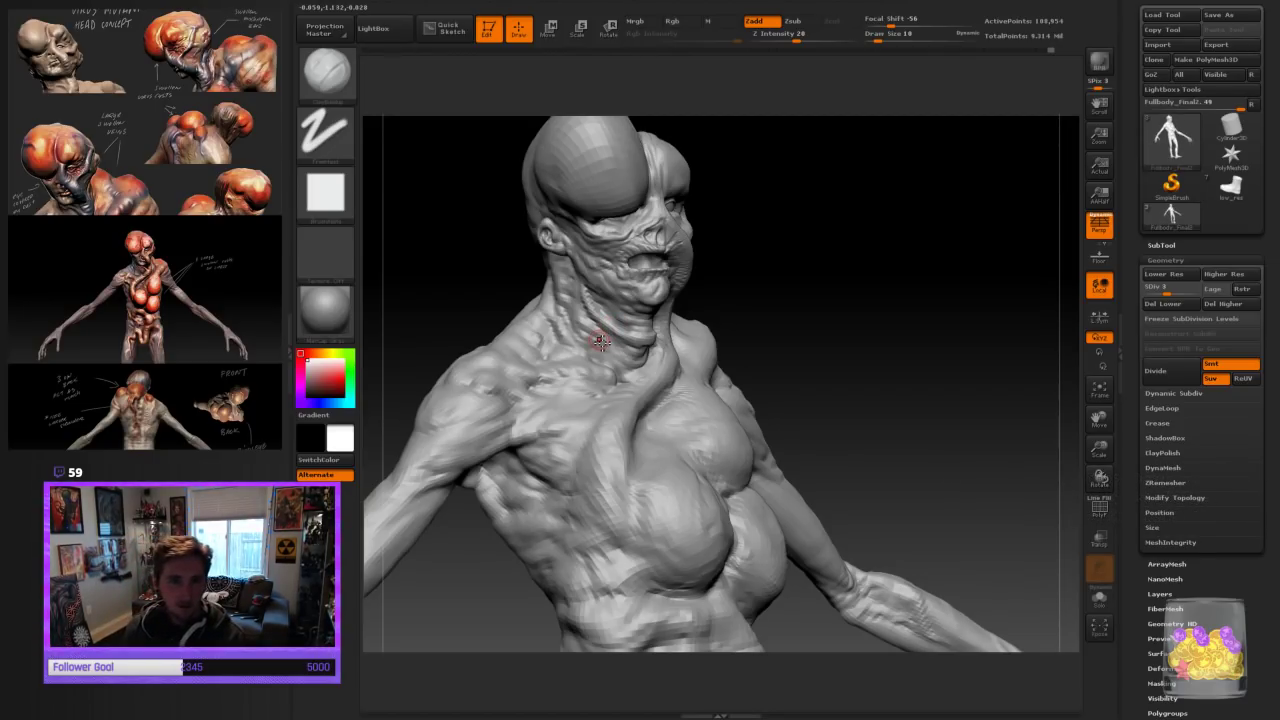
{"action": "right_click_drag", "start_coordinate": [601, 341], "coordinate": [697, 303]}
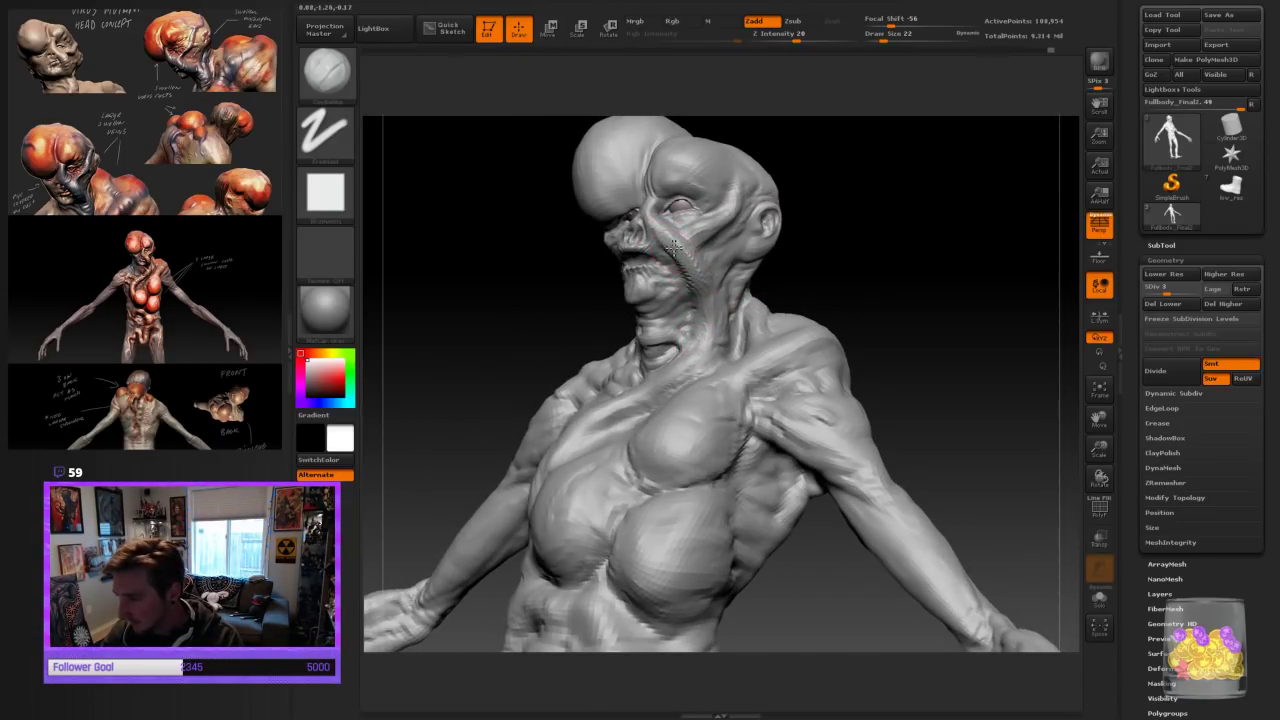
Shape the cheek cord below the open eye with the brush at size 22, then reduce it to 10 for finer strokes
{"action": "left_click_drag", "start_coordinate": [834, 138], "coordinate": [840, 171]}
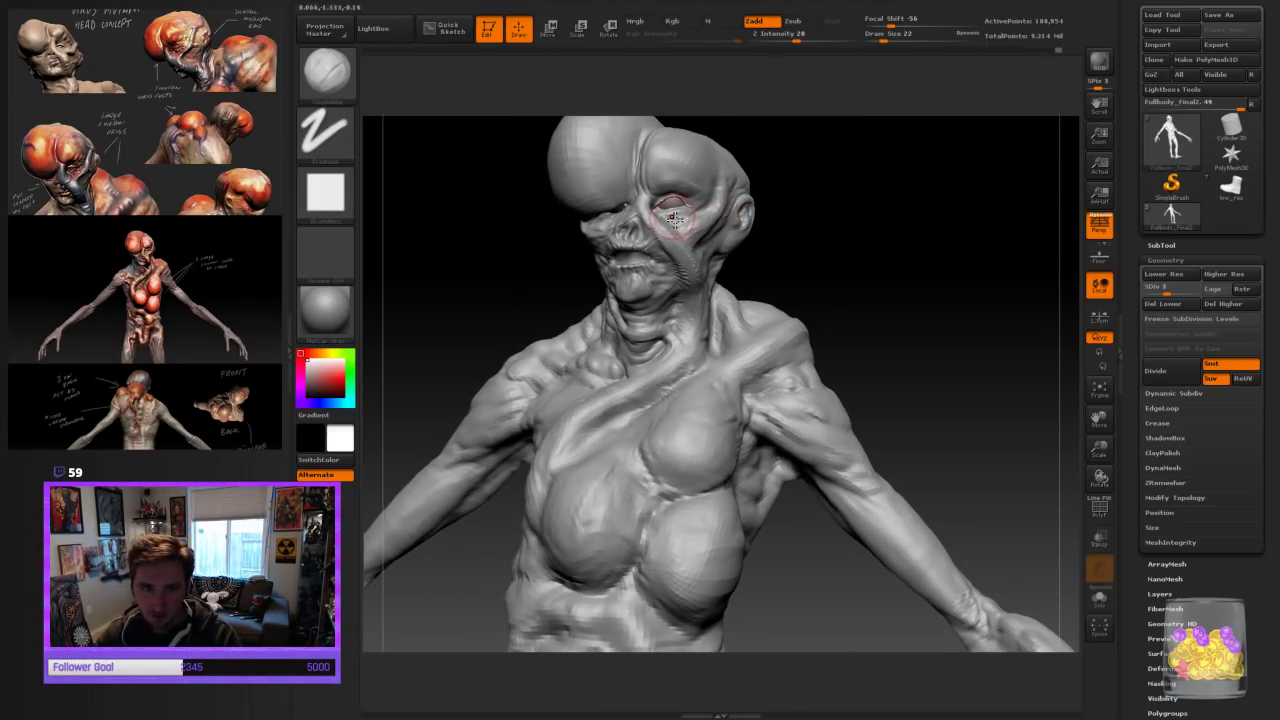
{"action": "key", "text": "["}
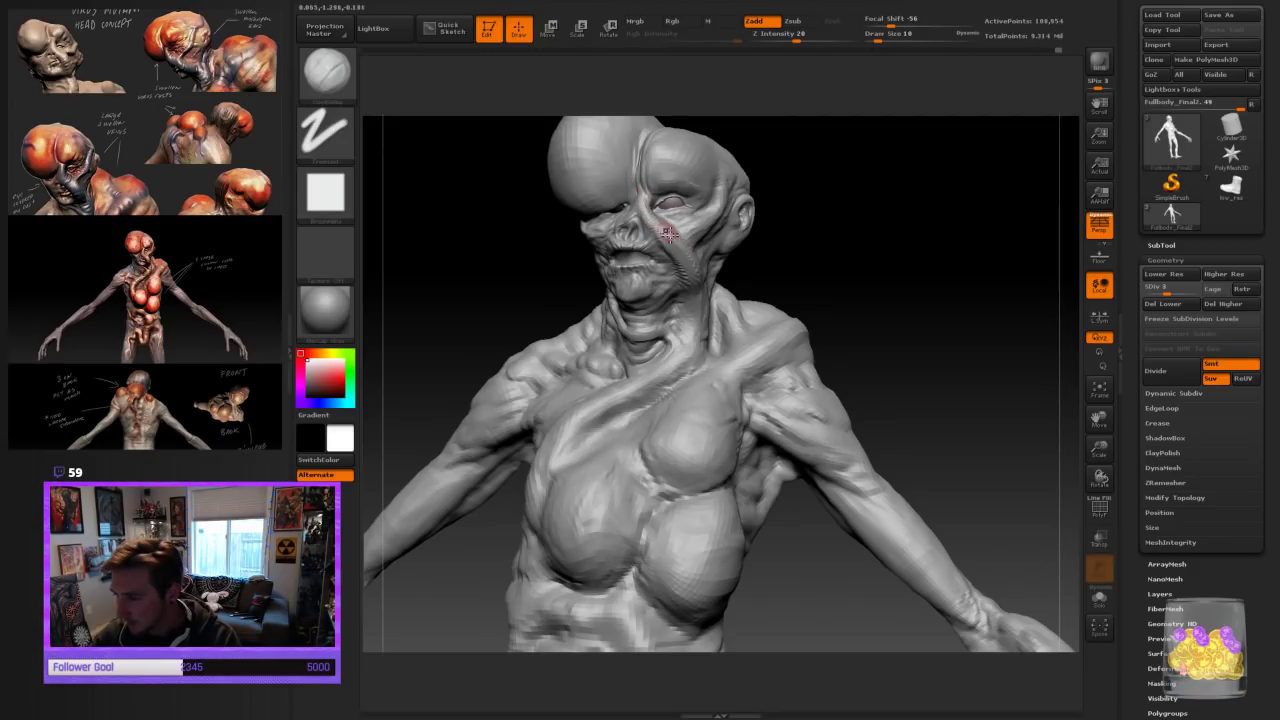
{"action": "left_click_drag", "start_coordinate": [853, 201], "coordinate": [824, 214]}
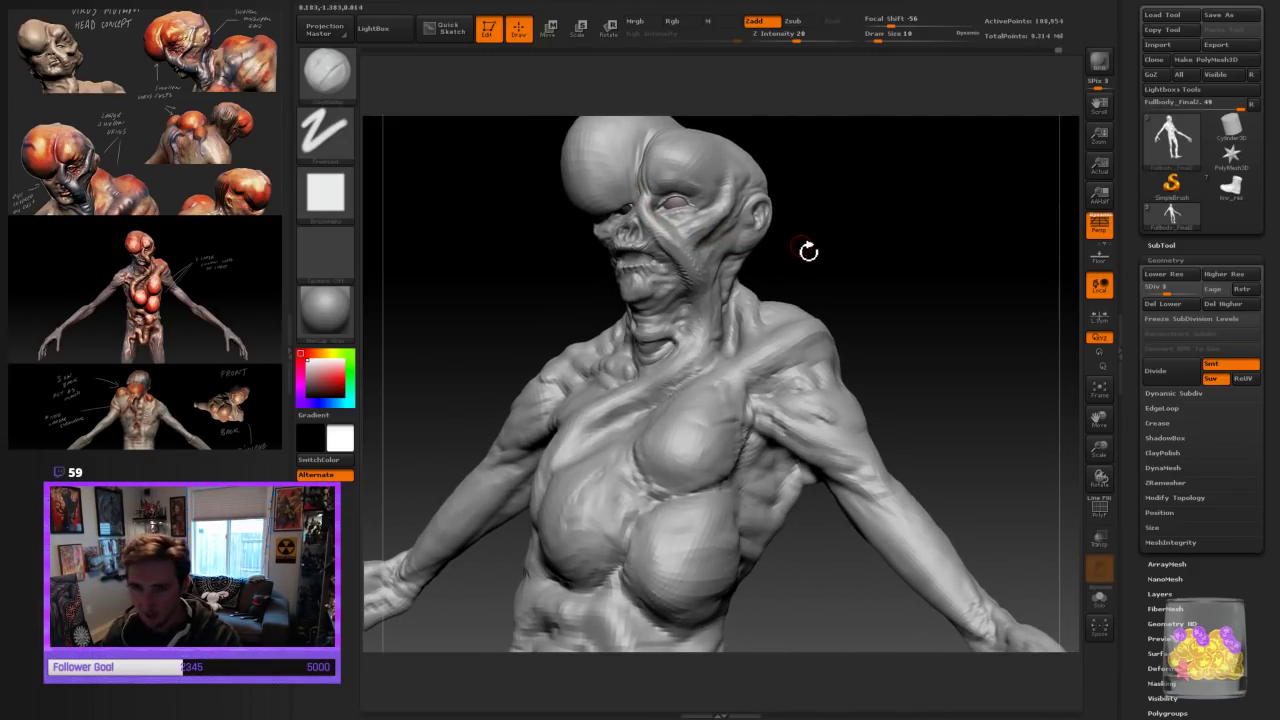
{"action": "left_click_drag", "start_coordinate": [872, 307], "coordinate": [905, 290]}
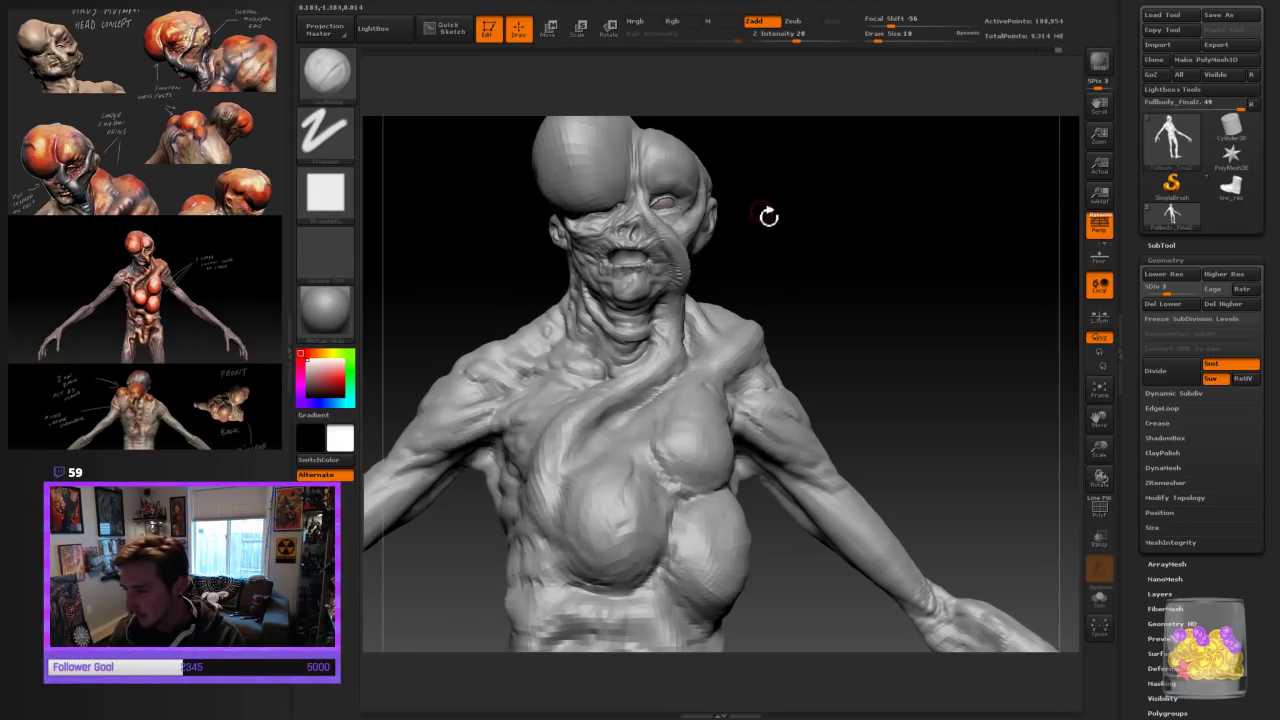
{"action": "left_click_drag", "start_coordinate": [769, 214], "coordinate": [799, 227]}
Reduce the brush to size 9 and refine the upper end of the cord between the nose and the open eye
{"action": "left_click_drag", "start_coordinate": [1100, 452], "coordinate": [980, 410]}
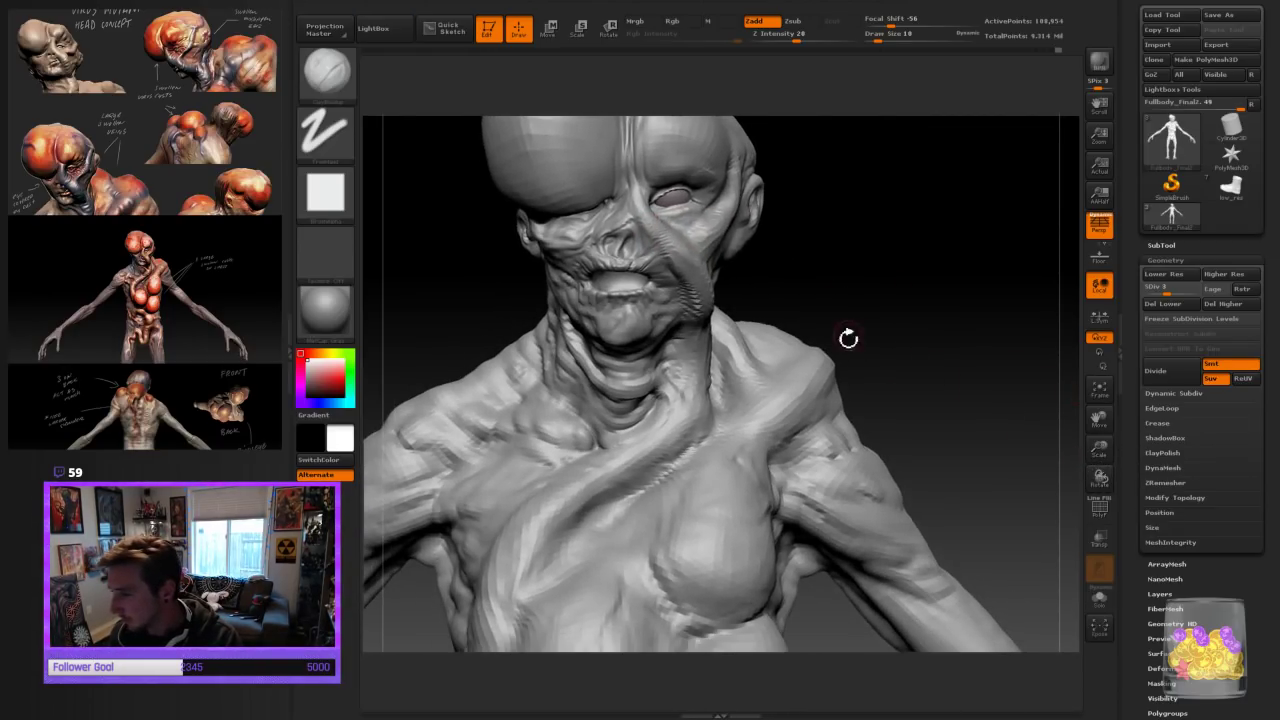
{"action": "key", "text": "["}
{"action": "mouse_move", "coordinate": [634, 212]}
{"action": "left_mouse_down"}
{"action": "mouse_move", "coordinate": [609, 225]}
{"action": "mouse_move", "coordinate": [620, 224]}
{"action": "left_mouse_up"}
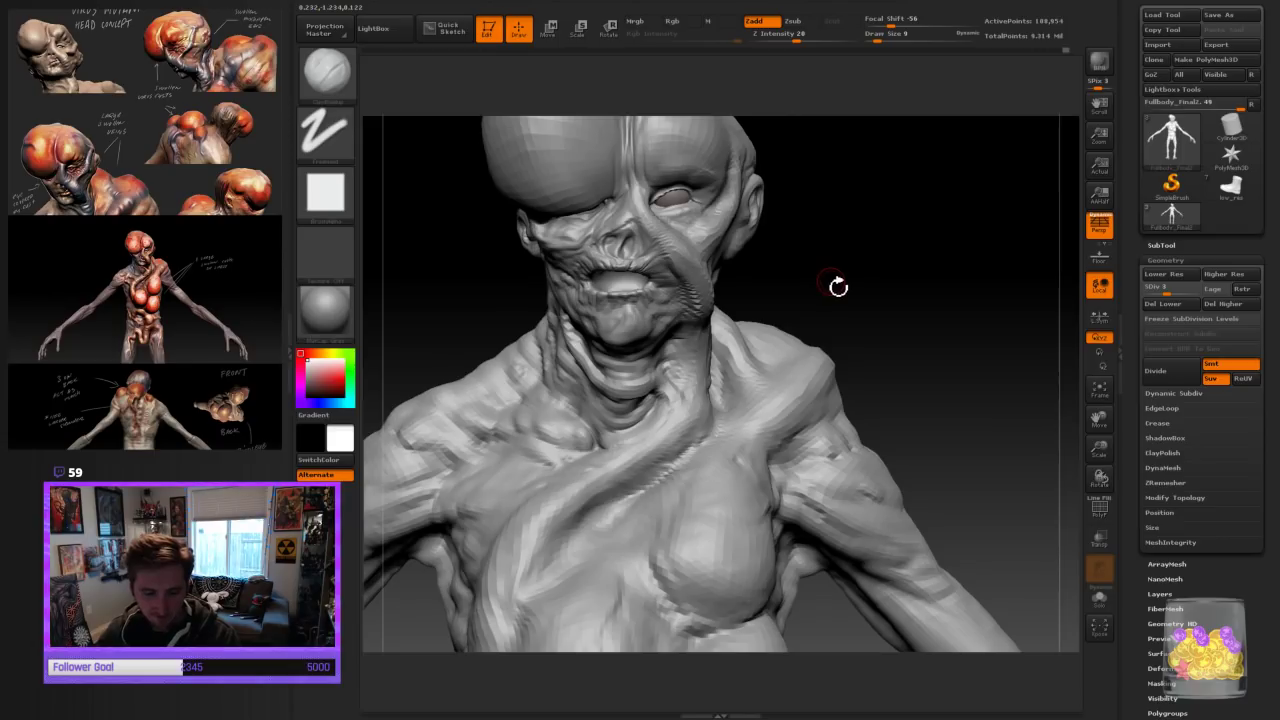
{"action": "left_click_drag", "start_coordinate": [887, 255], "coordinate": [905, 385]}
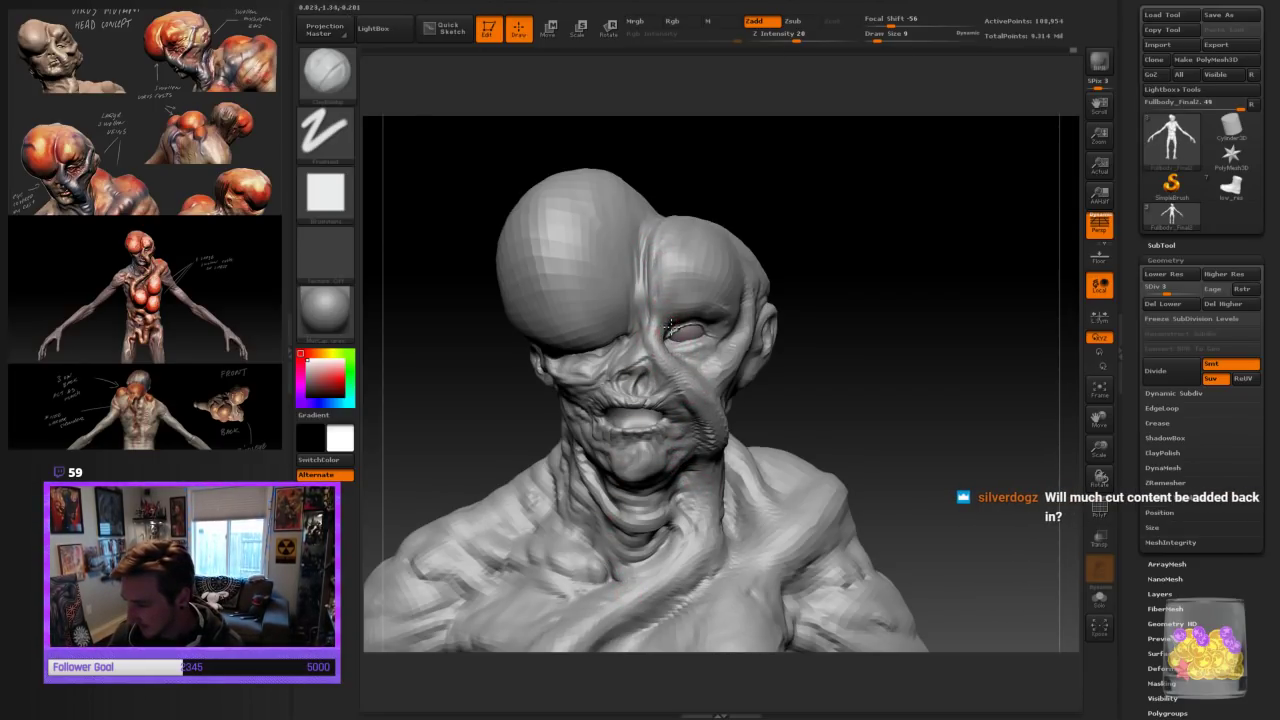
Define the smaller forehead bulge above the open eye, enlarging the ClayBuildup brush to 10, 14 and then 22
{"action": "key", "text": "bracketright"}
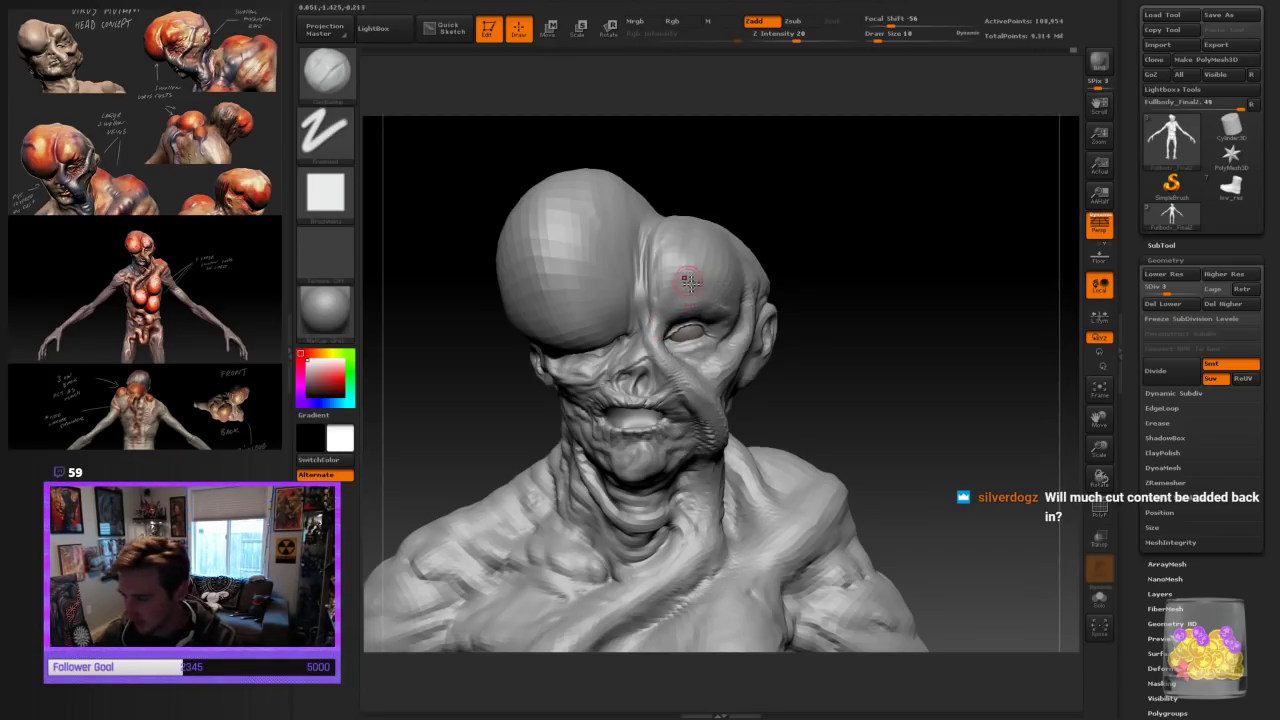
{"action": "key", "text": "bracketright"}
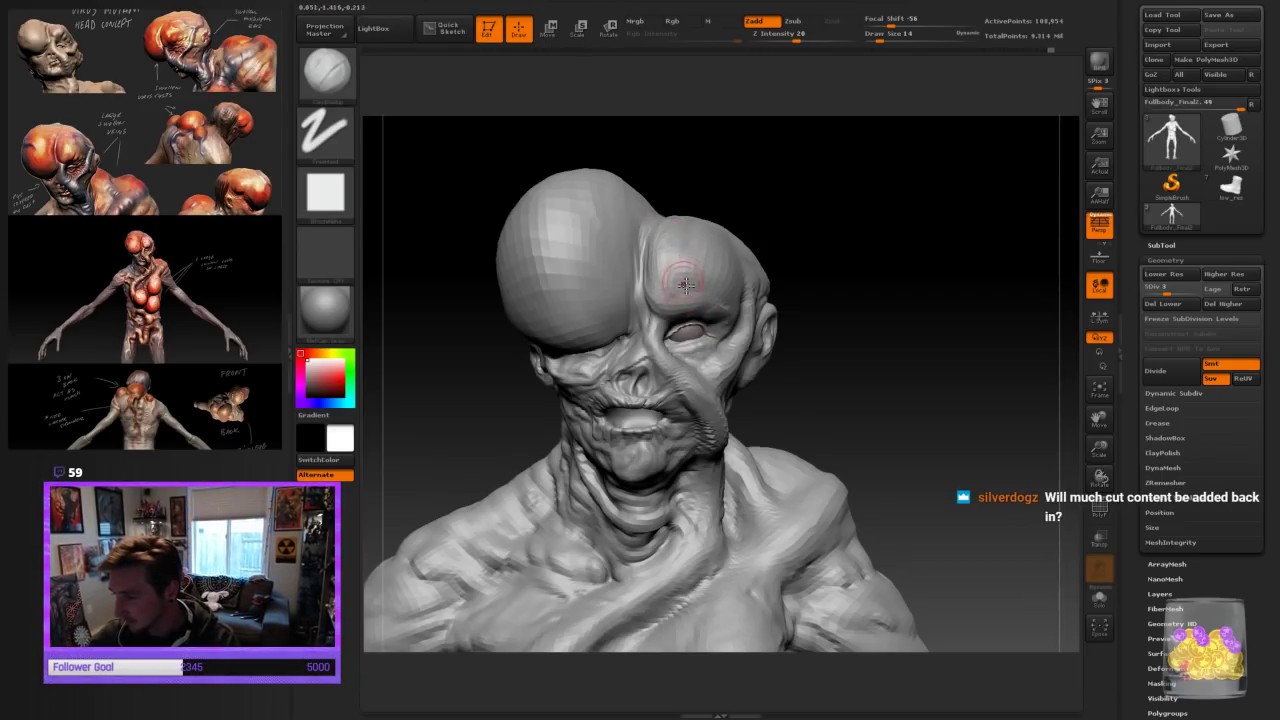
{"action": "key", "text": "bracketright"}
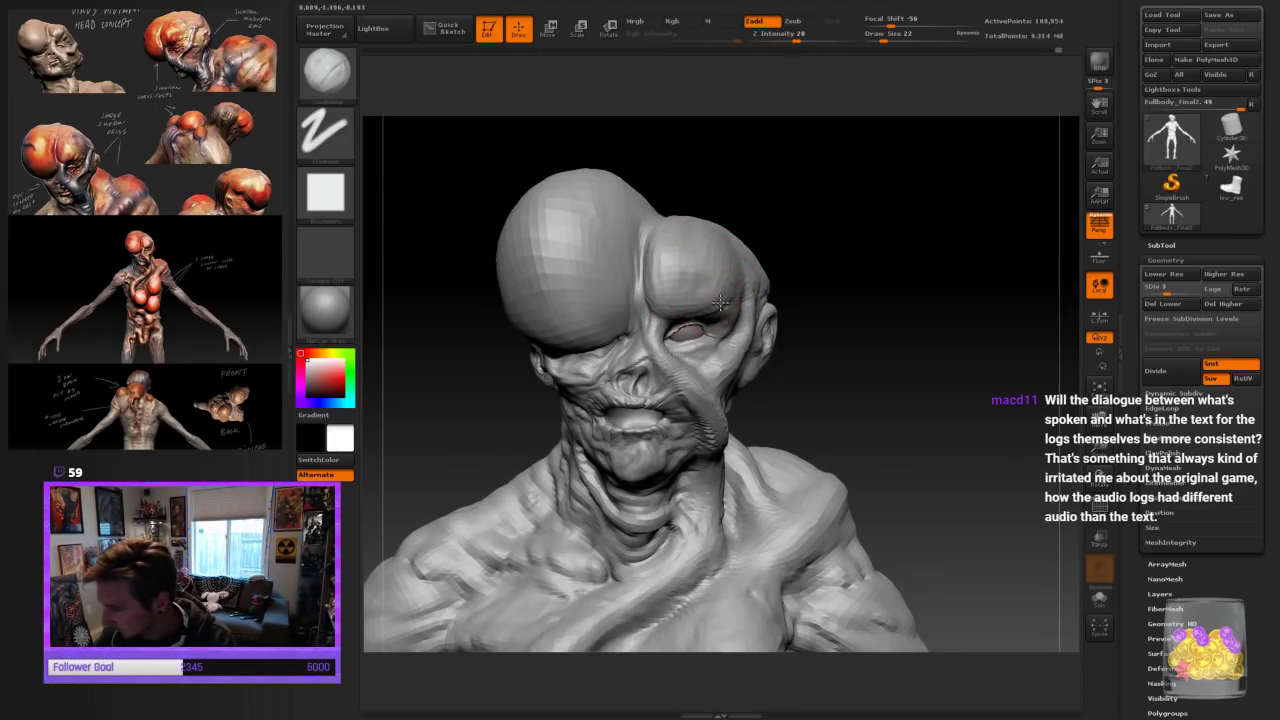
{"action": "left_click_drag", "start_coordinate": [863, 253], "coordinate": [722, 315]}
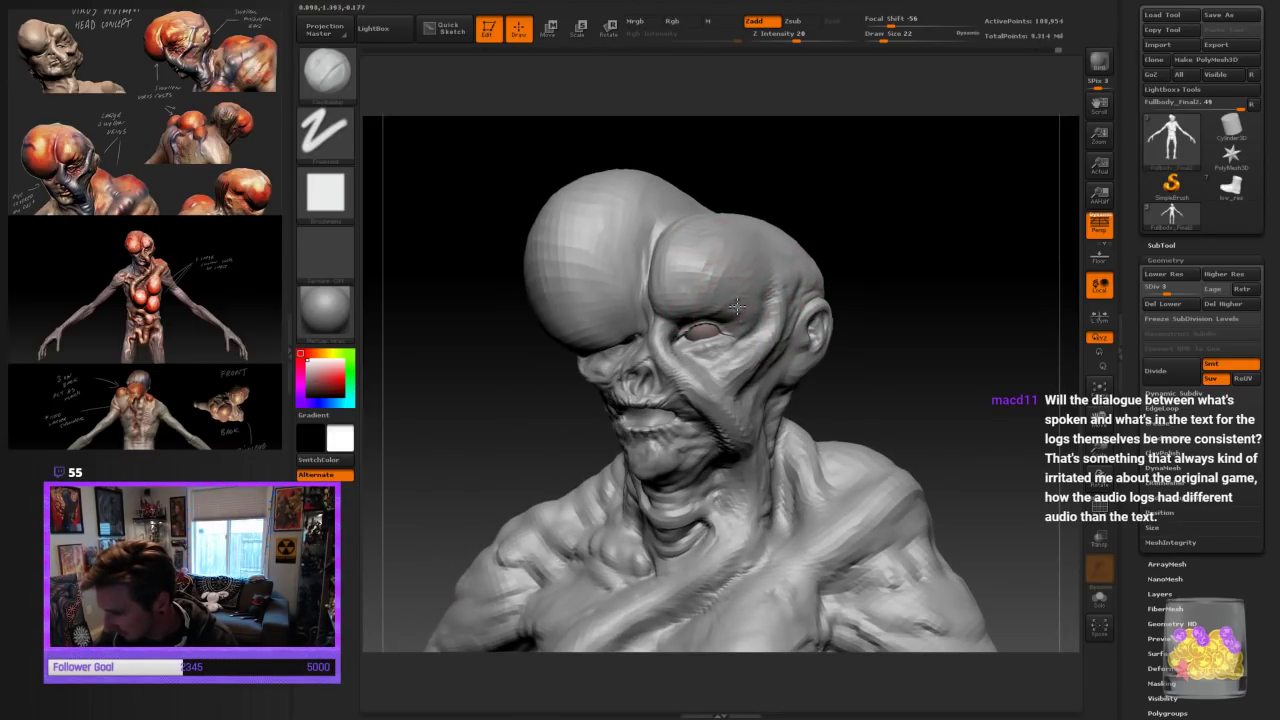
{"action": "left_click_drag", "start_coordinate": [812, 188], "coordinate": [854, 203]}
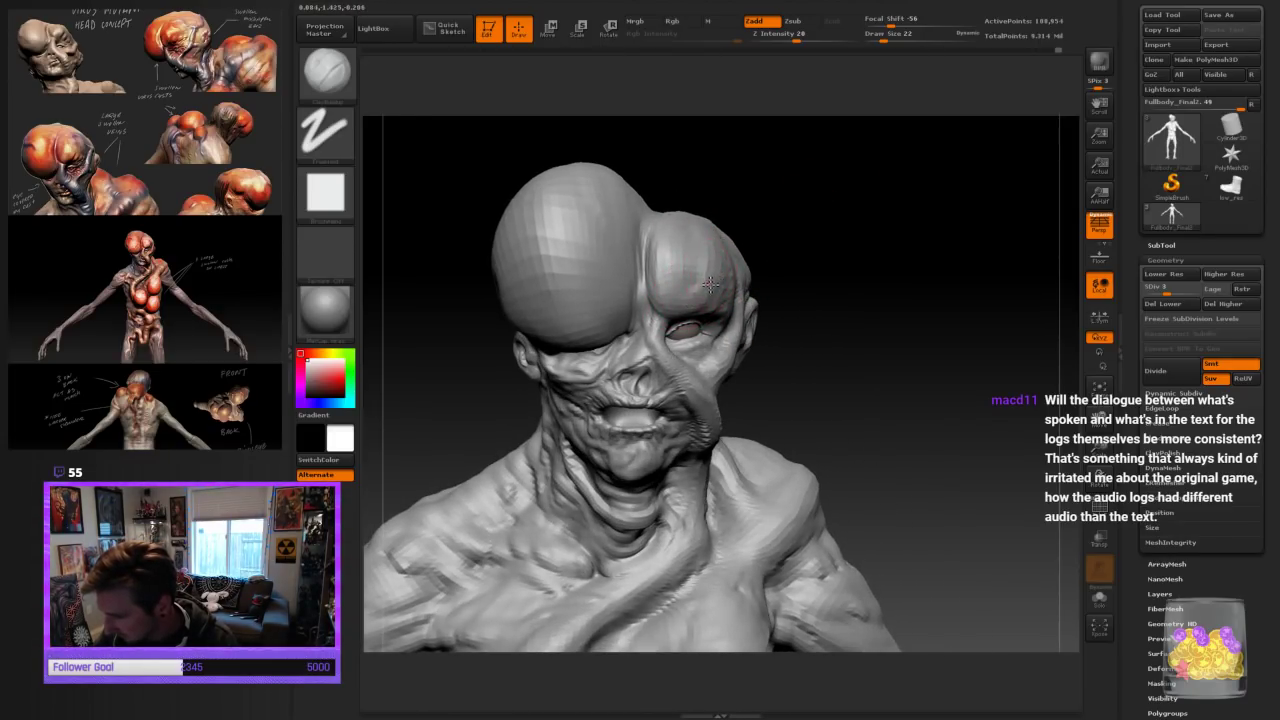
Reshape the smaller forehead bulge and its outer edge with the Move Topological brush, then smooth the bulge's surface
{"action": "key", "text": "b"}
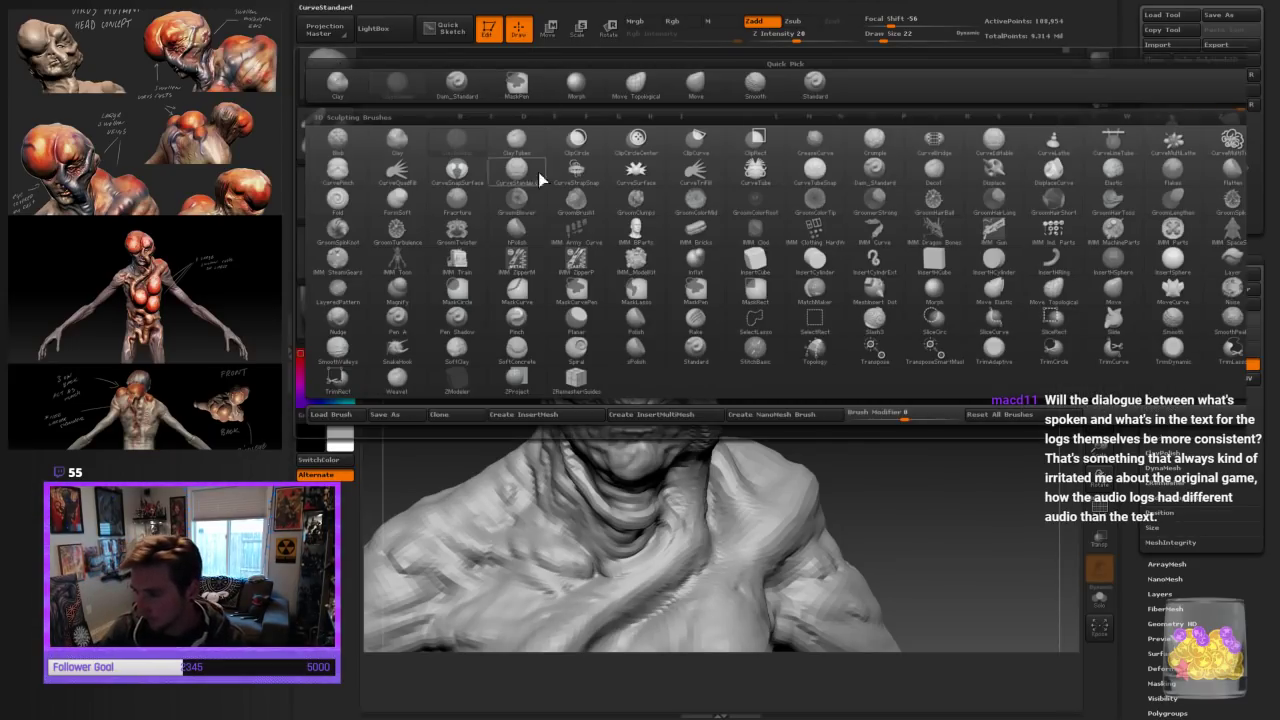
{"action": "left_click", "coordinate": [650, 90]}
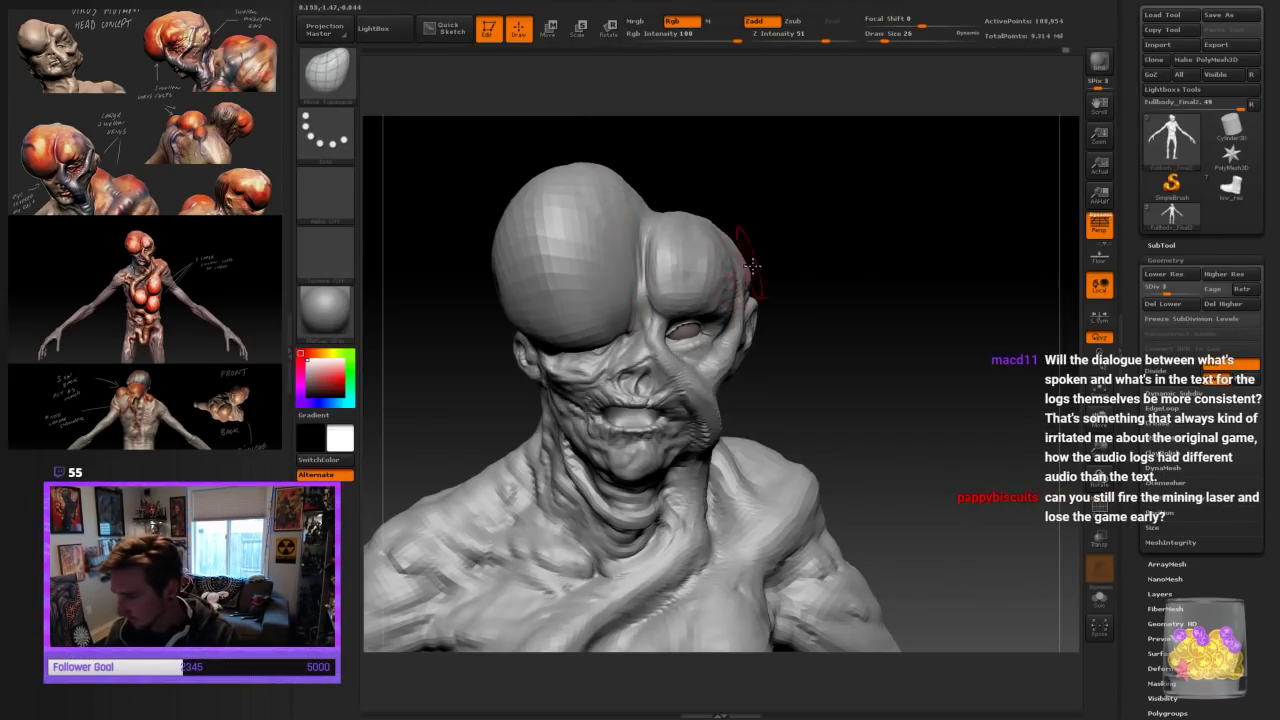
{"action": "left_click_drag", "start_coordinate": [752, 264], "coordinate": [727, 311]}
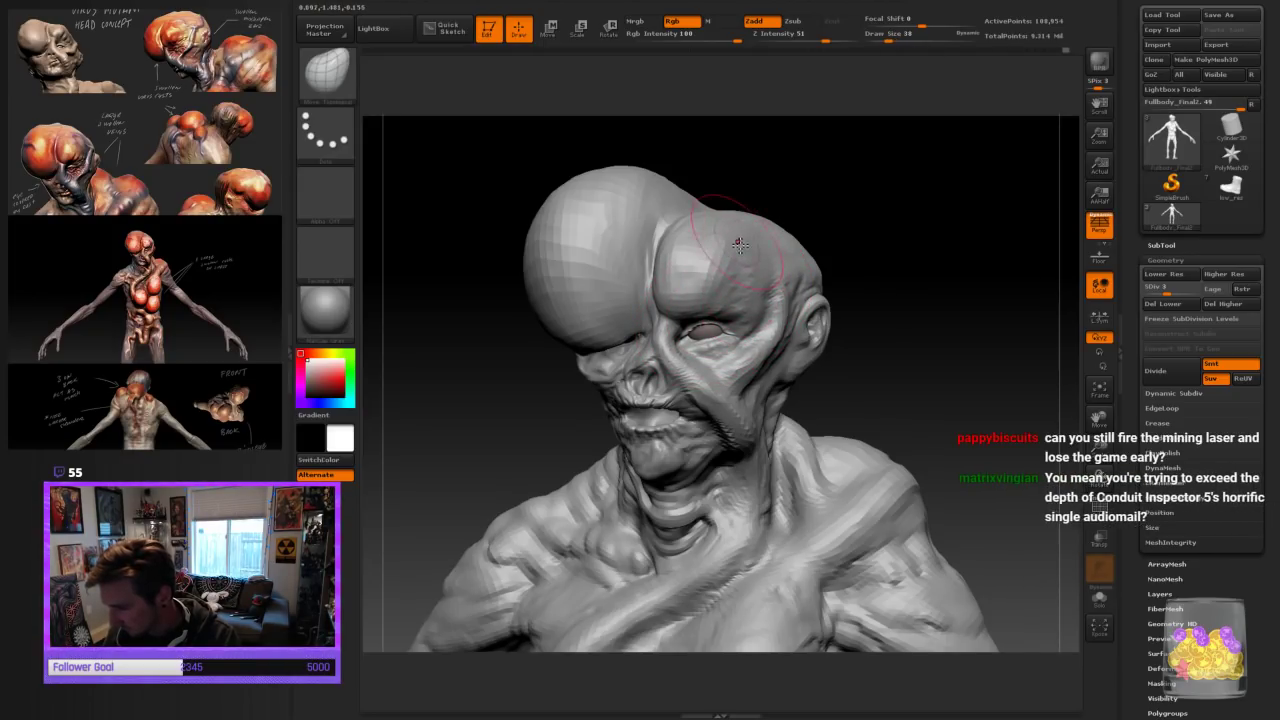
{"action": "mouse_move", "coordinate": [800, 185]}
{"action": "left_mouse_down"}
{"action": "mouse_move", "coordinate": [857, 206]}
{"action": "mouse_move", "coordinate": [832, 218]}
{"action": "left_mouse_up"}
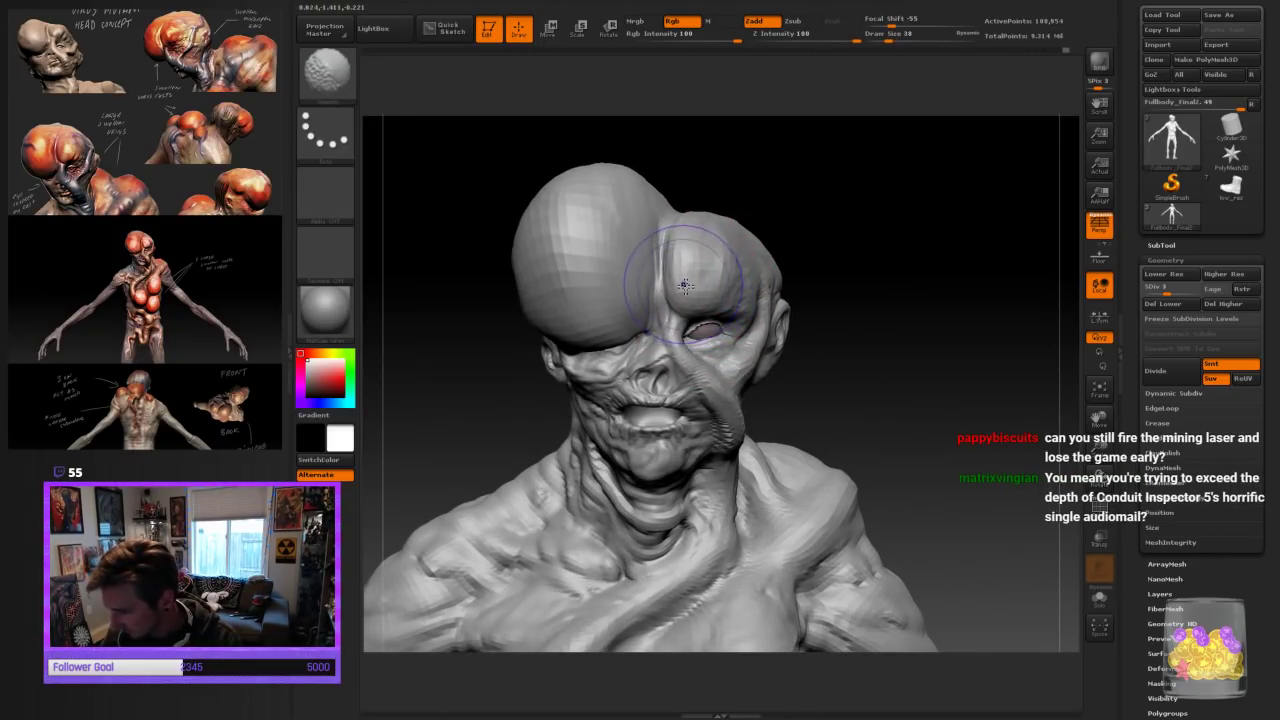
{"action": "left_click_drag", "start_coordinate": [686, 280], "coordinate": [748, 250], "text": "shift"}
{"action": "mouse_move", "coordinate": [822, 205]}
{"action": "left_mouse_down"}
{"action": "mouse_move", "coordinate": [860, 216]}
{"action": "mouse_move", "coordinate": [830, 263]}
{"action": "left_mouse_up"}
Adjust the open eye's lids and socket with Move Topological at size 34, reducing it to 9 for finer changes
{"action": "left_click_drag", "start_coordinate": [719, 322], "coordinate": [715, 320]}
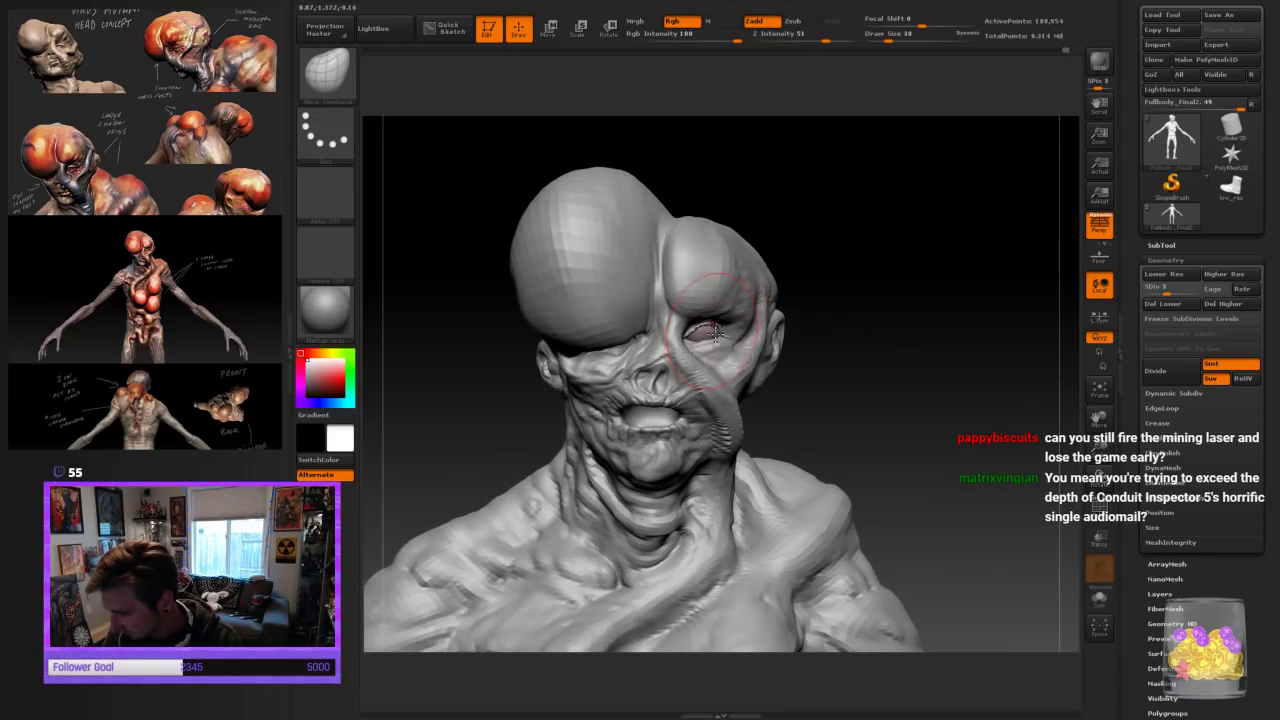
{"action": "mouse_move", "coordinate": [908, 288]}
{"action": "left_mouse_down"}
{"action": "mouse_move", "coordinate": [863, 291]}
{"action": "mouse_move", "coordinate": [886, 300]}
{"action": "left_mouse_up"}
{"action": "mouse_move", "coordinate": [718, 324]}
{"action": "left_mouse_down"}
{"action": "mouse_move", "coordinate": [693, 343]}
{"action": "mouse_move", "coordinate": [693, 331]}
{"action": "left_mouse_up"}
{"action": "key", "text": "bracketleft"}
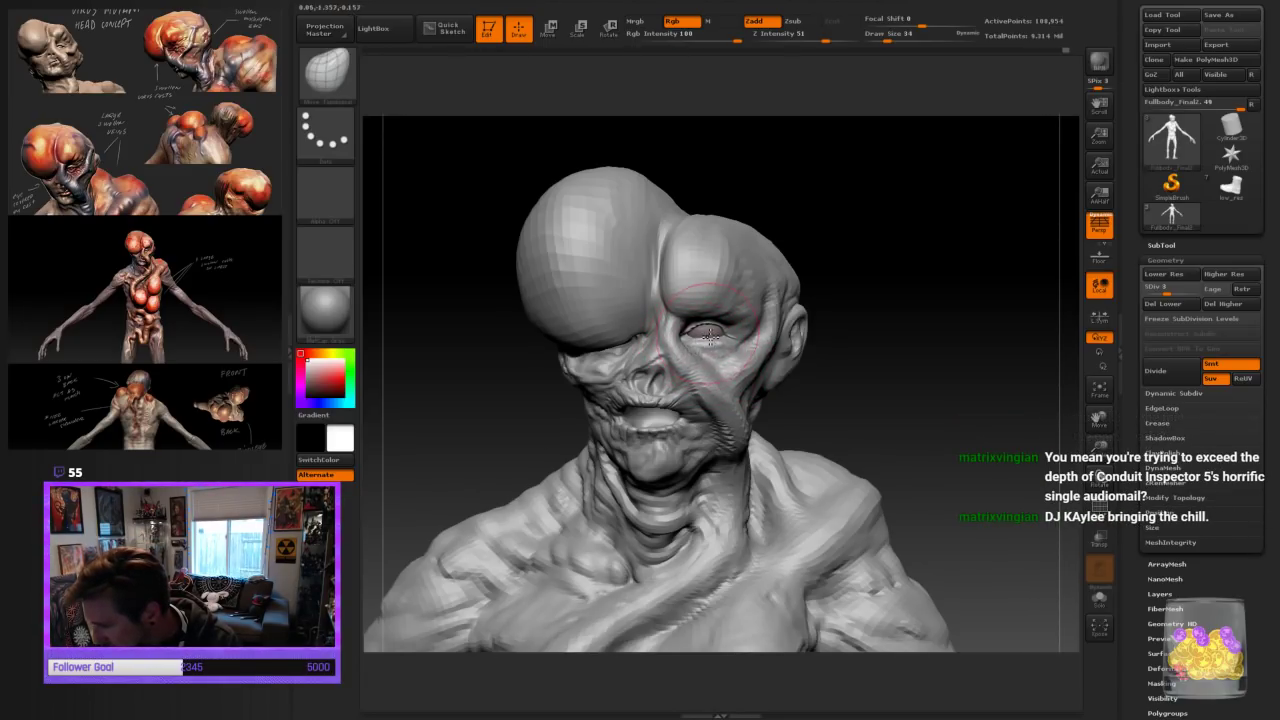
{"action": "left_click_drag", "start_coordinate": [949, 297], "coordinate": [940, 293]}
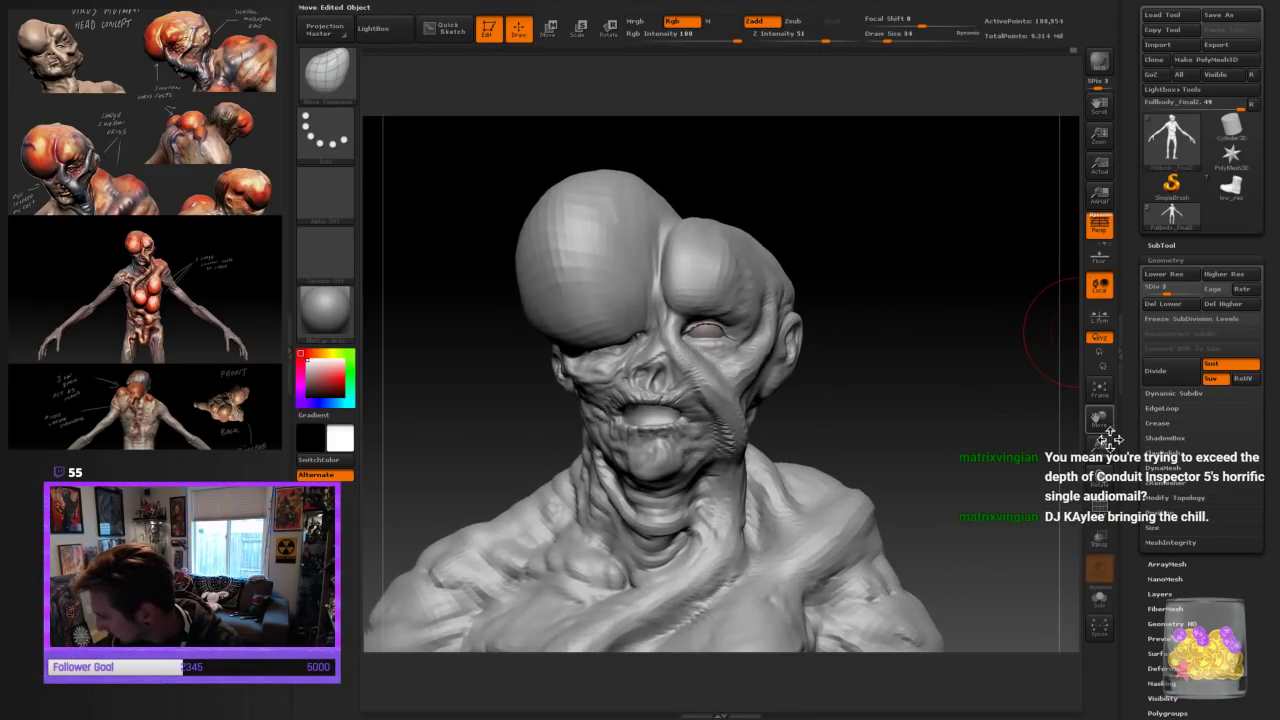
{"action": "left_click_drag", "start_coordinate": [1108, 440], "coordinate": [1100, 486]}
{"action": "key", "text": "bracketleft"}
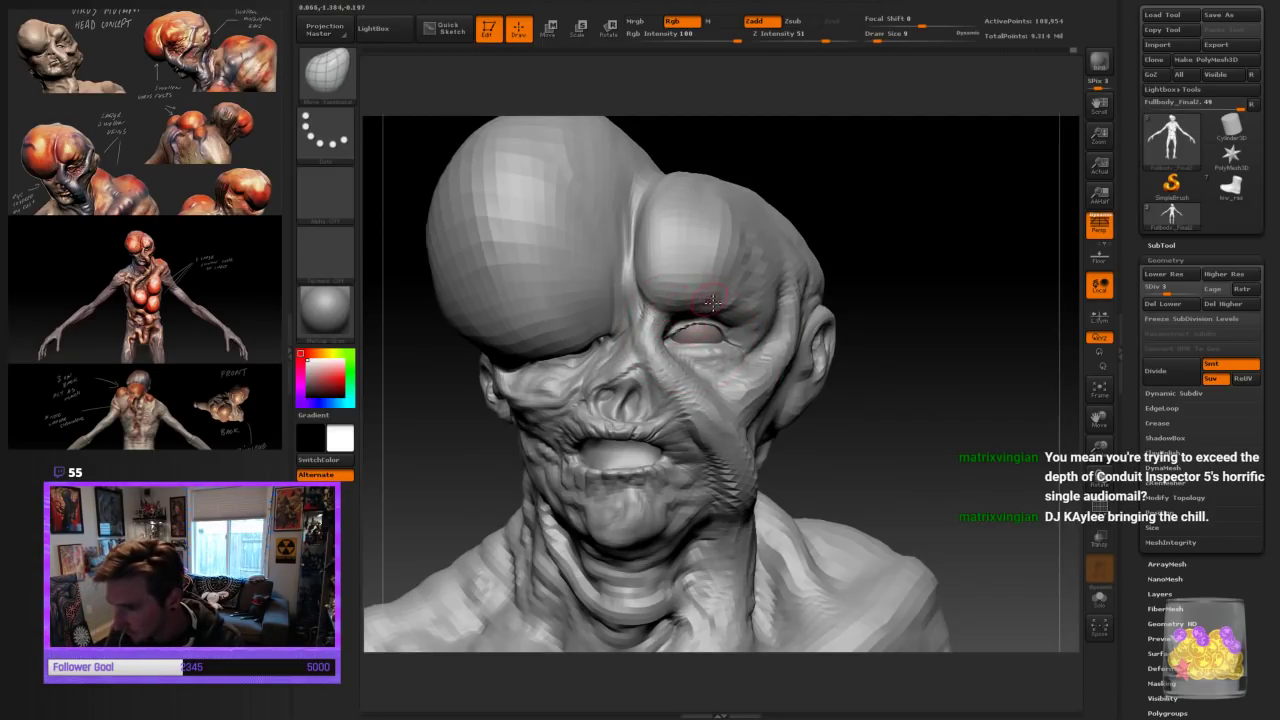
{"action": "mouse_move", "coordinate": [695, 330]}
{"action": "left_mouse_down", "text": "shift"}
{"action": "mouse_move", "coordinate": [682, 333]}
{"action": "mouse_move", "coordinate": [736, 347]}
{"action": "left_mouse_up", "text": "shift"}
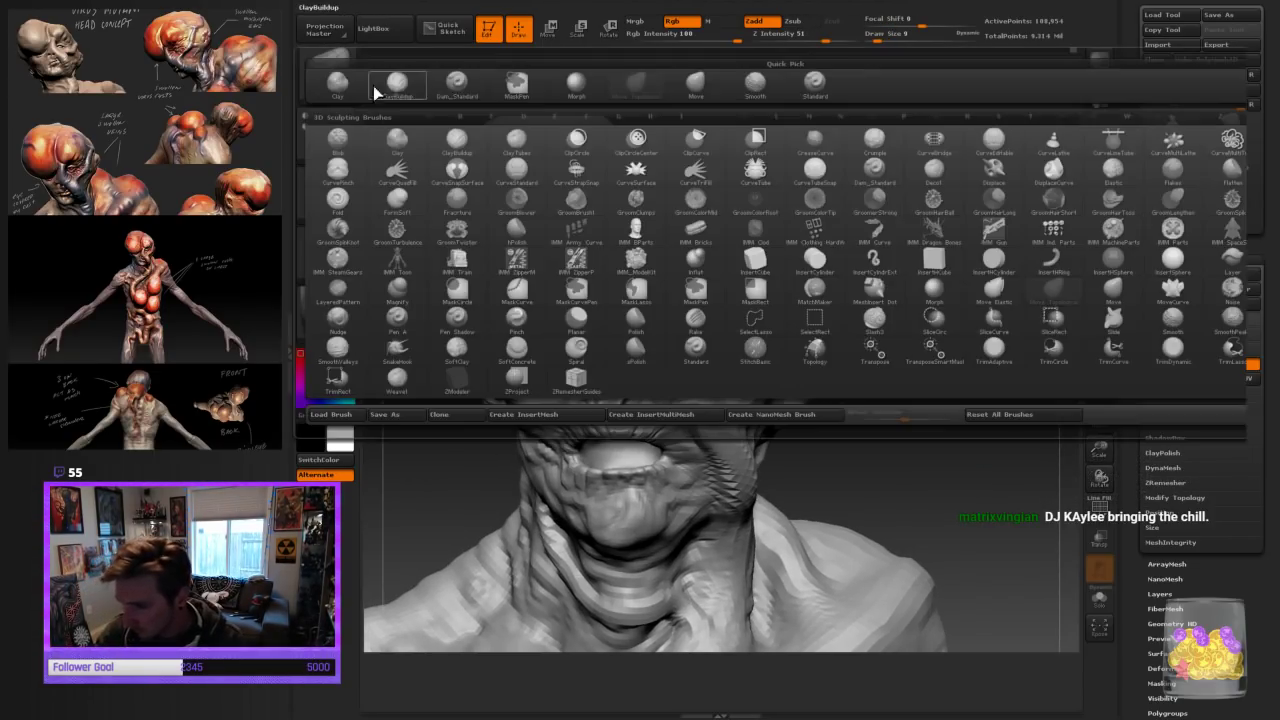
Swell the lid edges around the open eye with the Inflat brush at size 9
{"action": "left_click", "coordinate": [325, 72]}
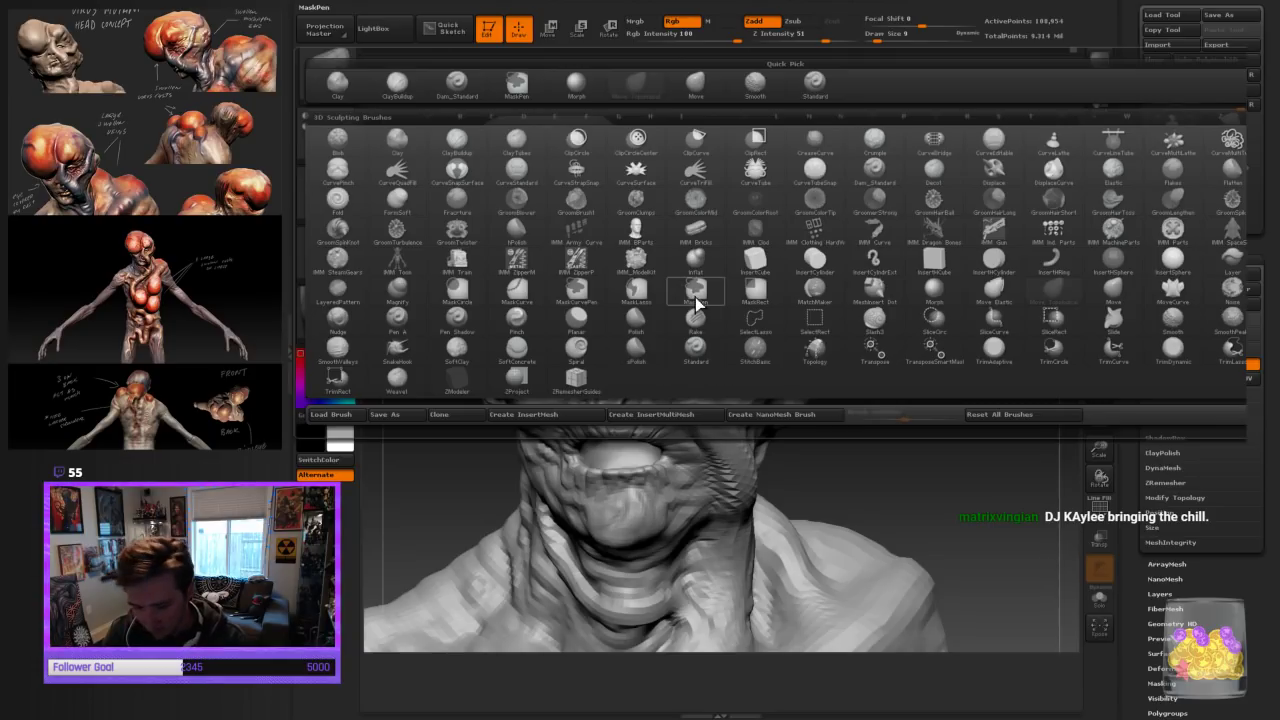
{"action": "key", "text": "i"}
{"action": "key", "text": "n"}
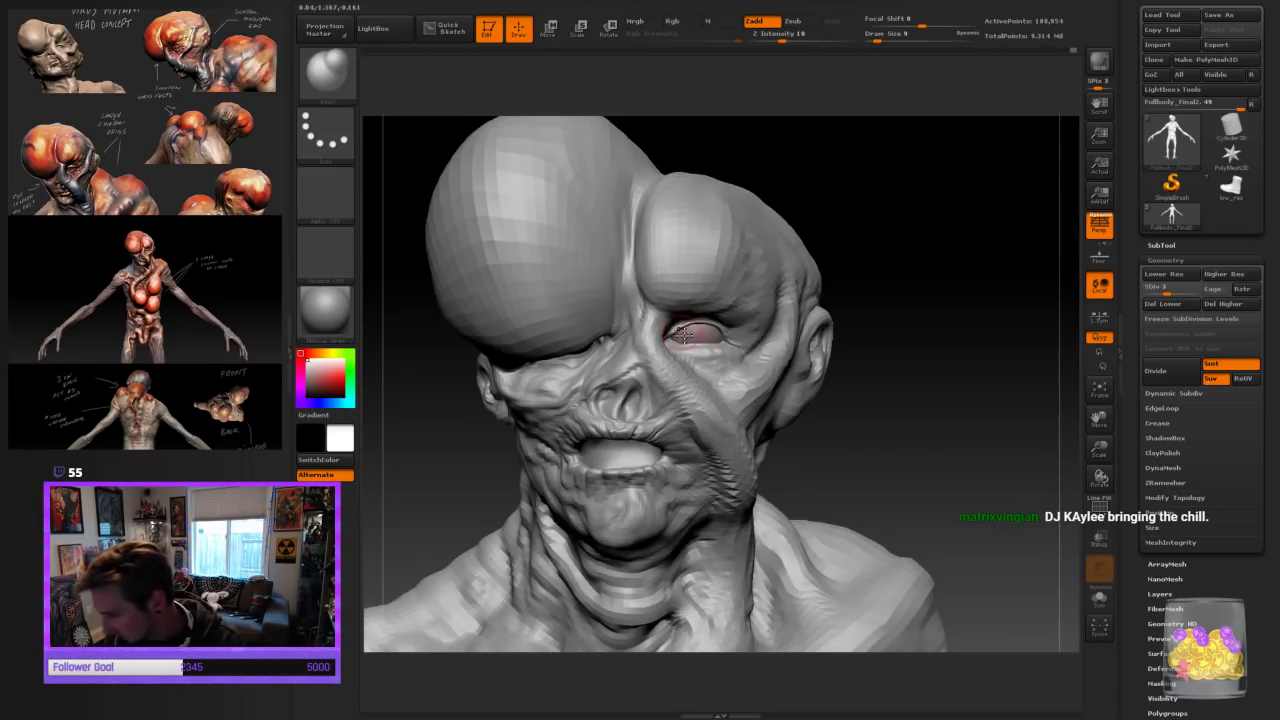
{"action": "left_click_drag", "start_coordinate": [695, 330], "coordinate": [728, 340]}
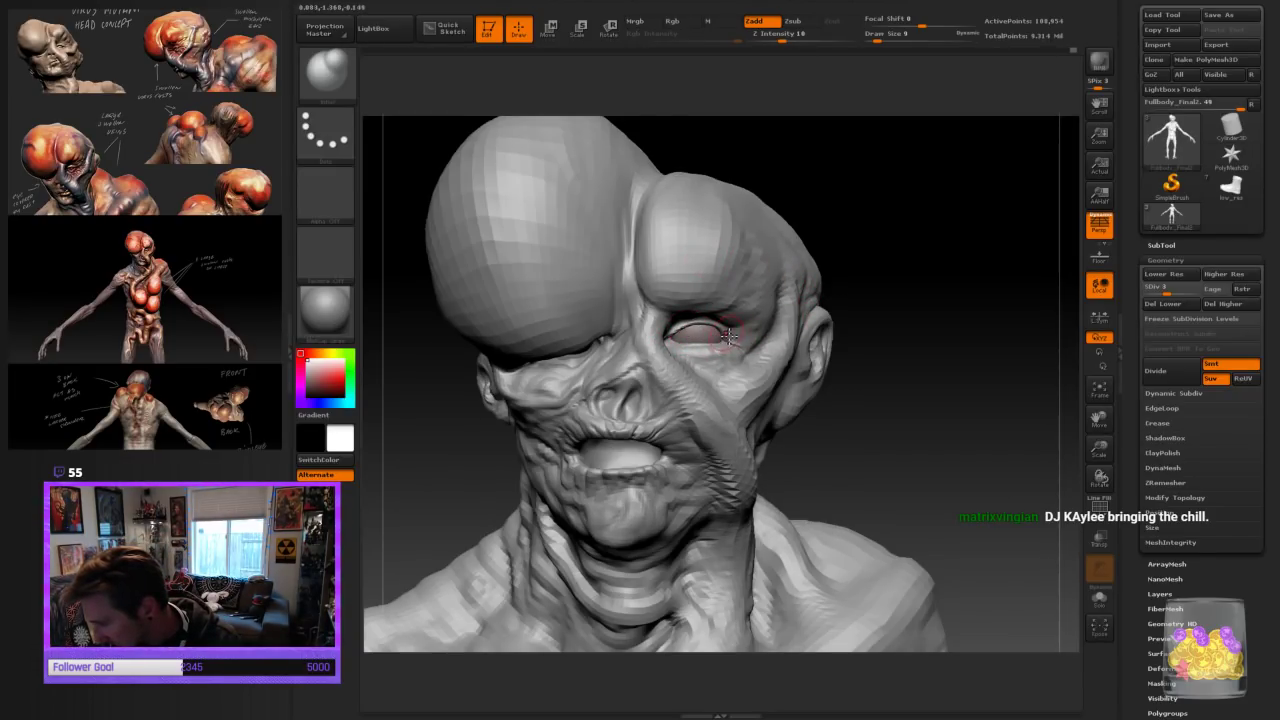
{"action": "mouse_move", "coordinate": [883, 339]}
{"action": "left_mouse_down"}
{"action": "mouse_move", "coordinate": [894, 366]}
{"action": "mouse_move", "coordinate": [917, 320]}
{"action": "mouse_move", "coordinate": [951, 305]}
{"action": "left_mouse_up"}
{"action": "key", "text": "b"}
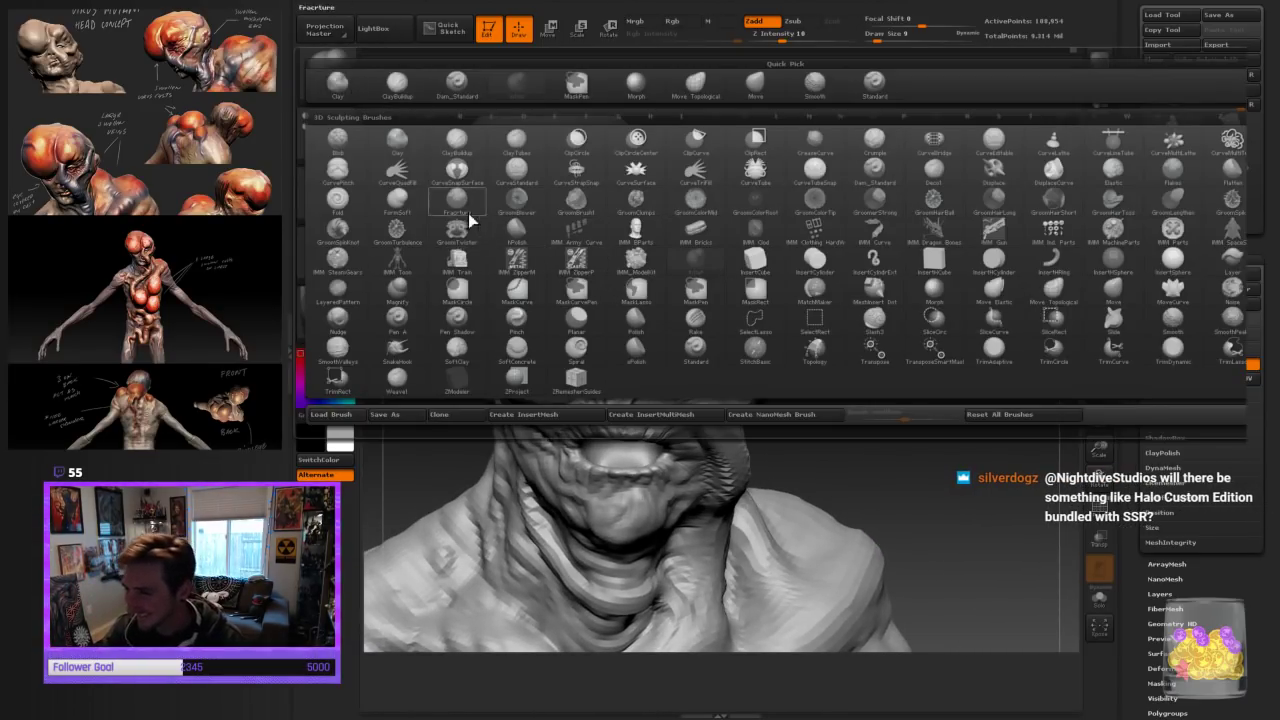
{"action": "left_click", "coordinate": [404, 87]}
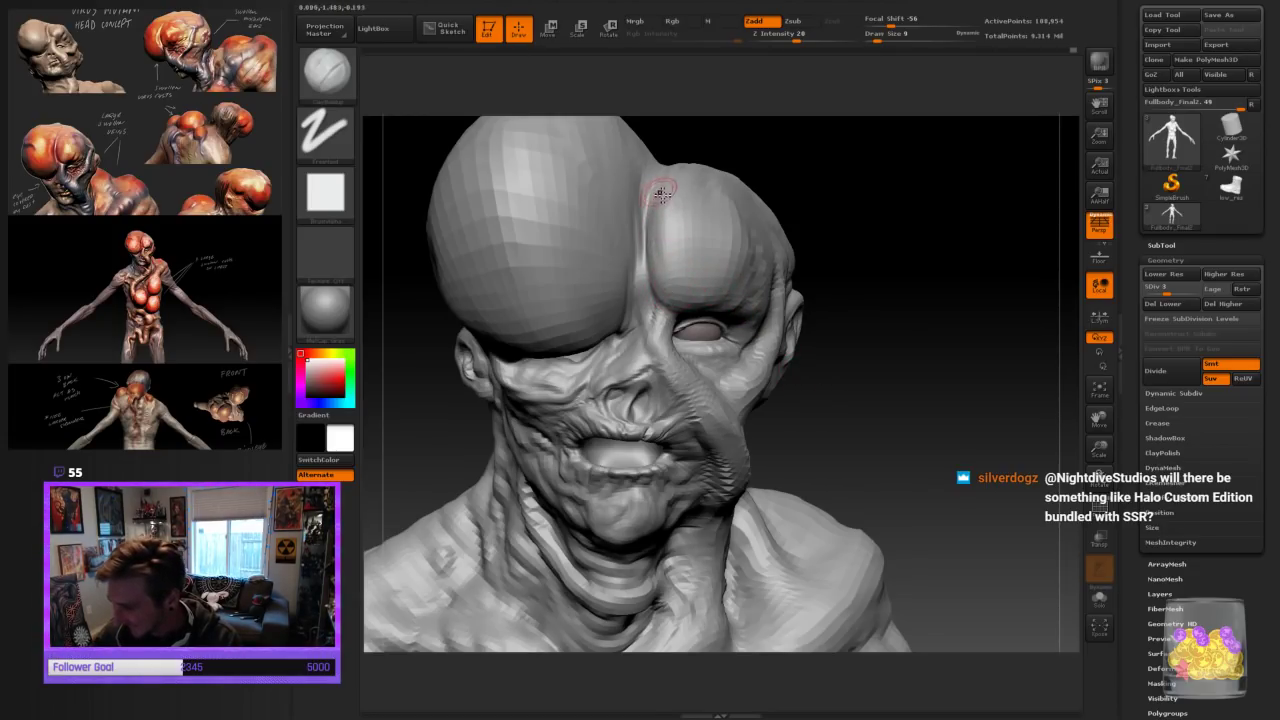
{"action": "key", "text": "b"}
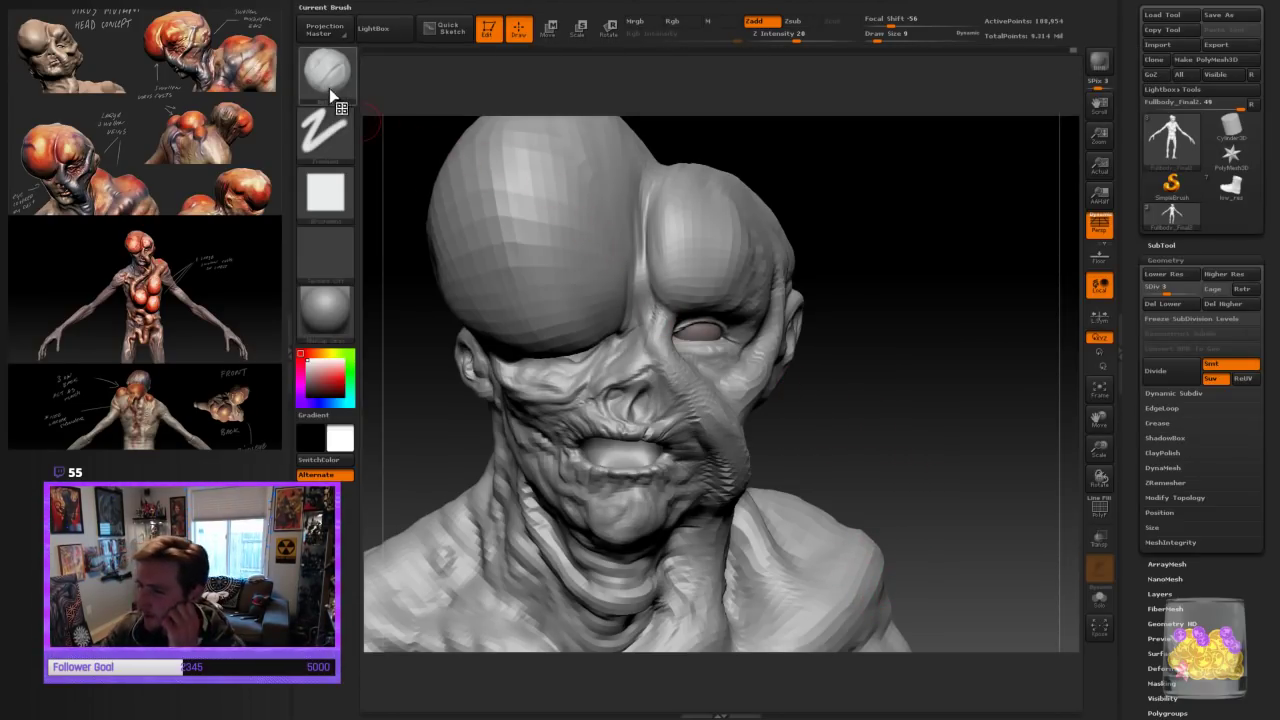
Carve the creases between the large head tumor and the smaller forehead bulge with the Dam_Standard brush, reducing it to size 7
{"action": "left_click", "coordinate": [329, 85]}
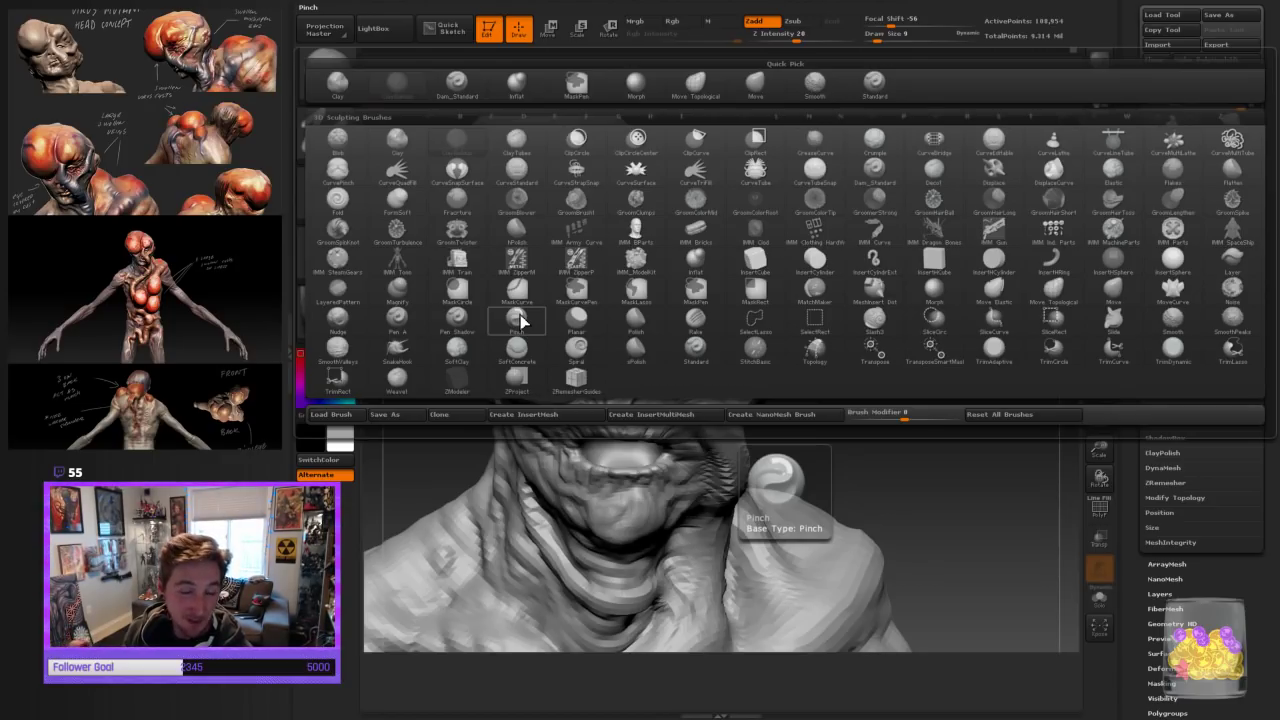
{"action": "left_click", "coordinate": [456, 82]}
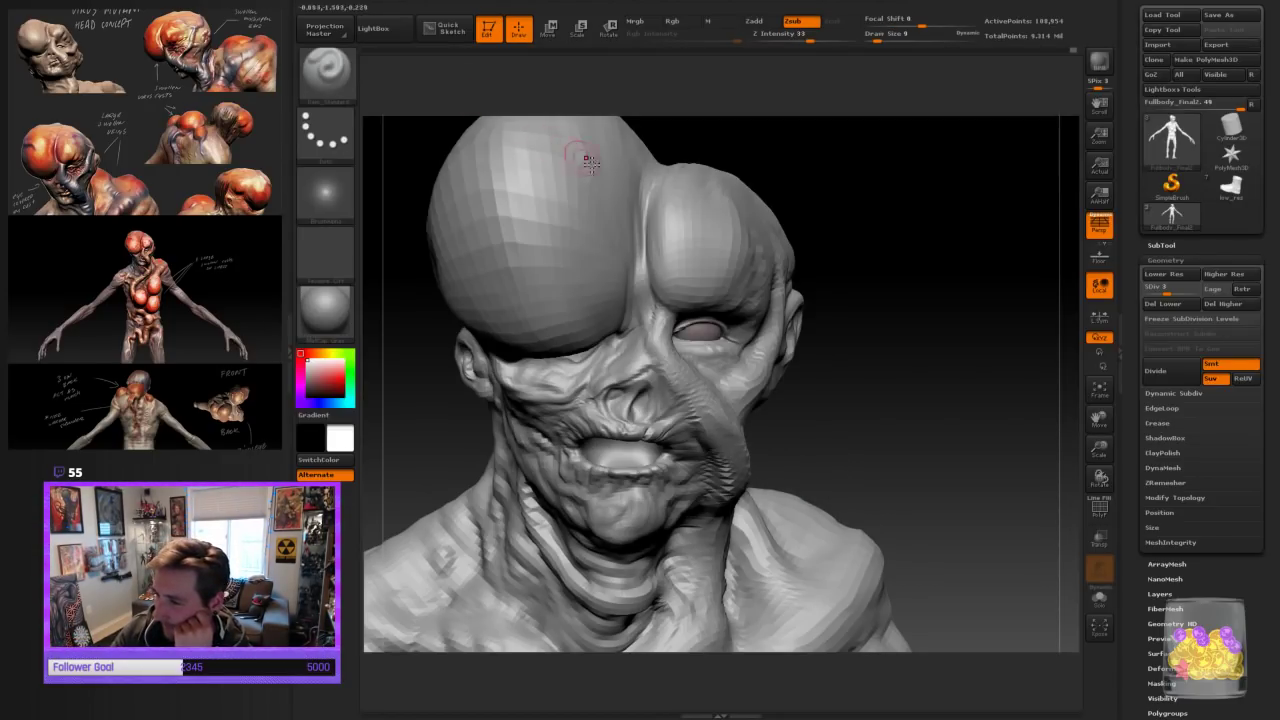
{"action": "key", "text": "bracketleft"}
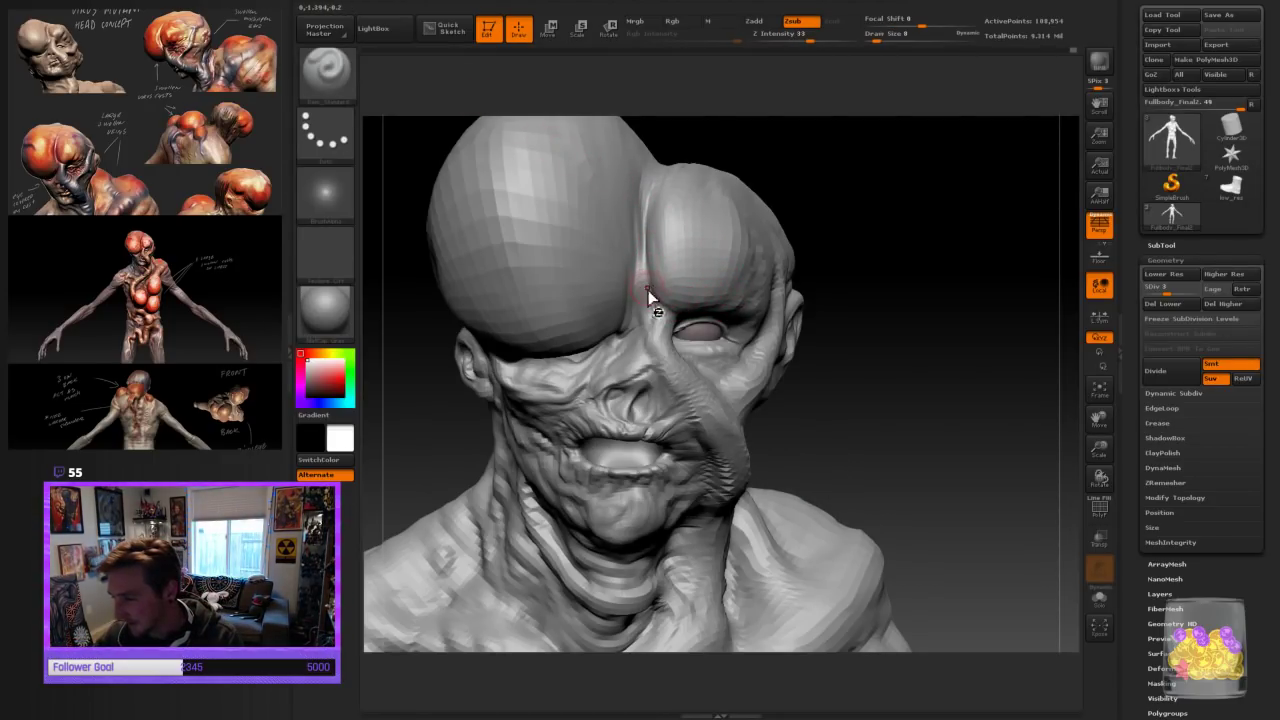
{"action": "mouse_move", "coordinate": [648, 290]}
{"action": "left_mouse_down"}
{"action": "mouse_move", "coordinate": [655, 180]}
{"action": "mouse_move", "coordinate": [647, 242]}
{"action": "left_mouse_up"}
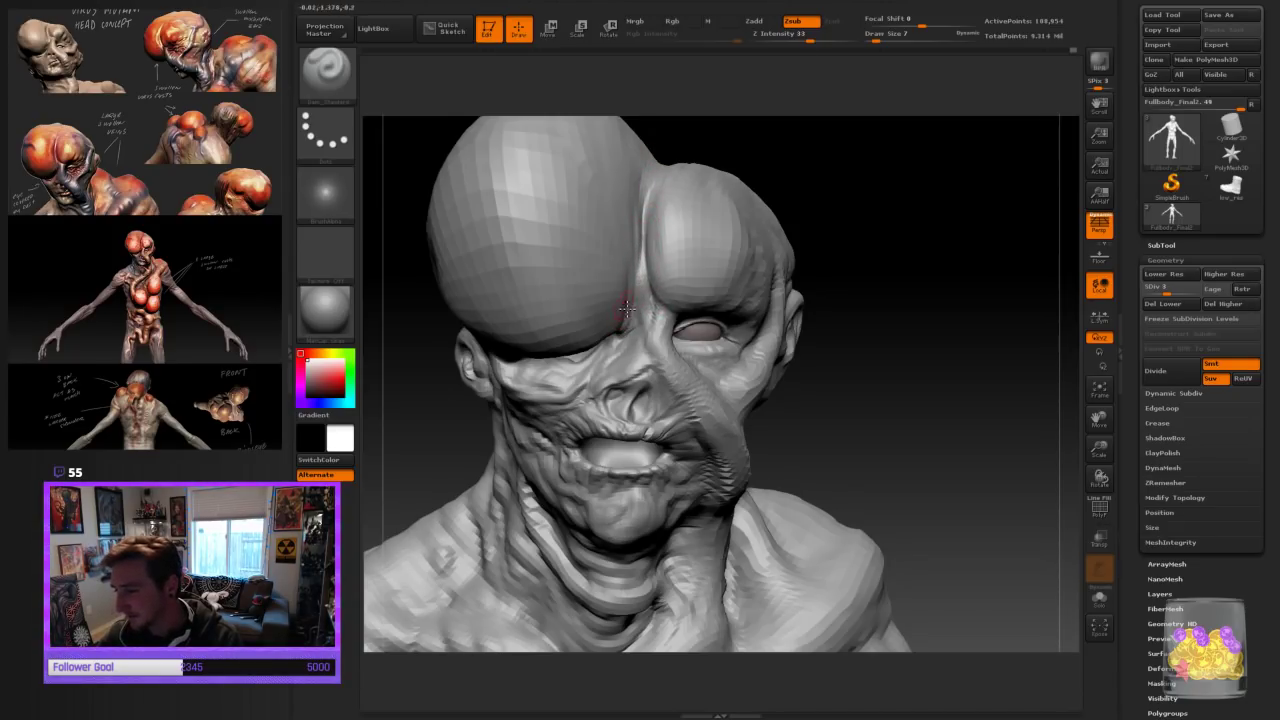
{"action": "left_click_drag", "start_coordinate": [627, 320], "coordinate": [642, 252]}
{"action": "left_click_drag", "start_coordinate": [951, 354], "coordinate": [929, 369]}
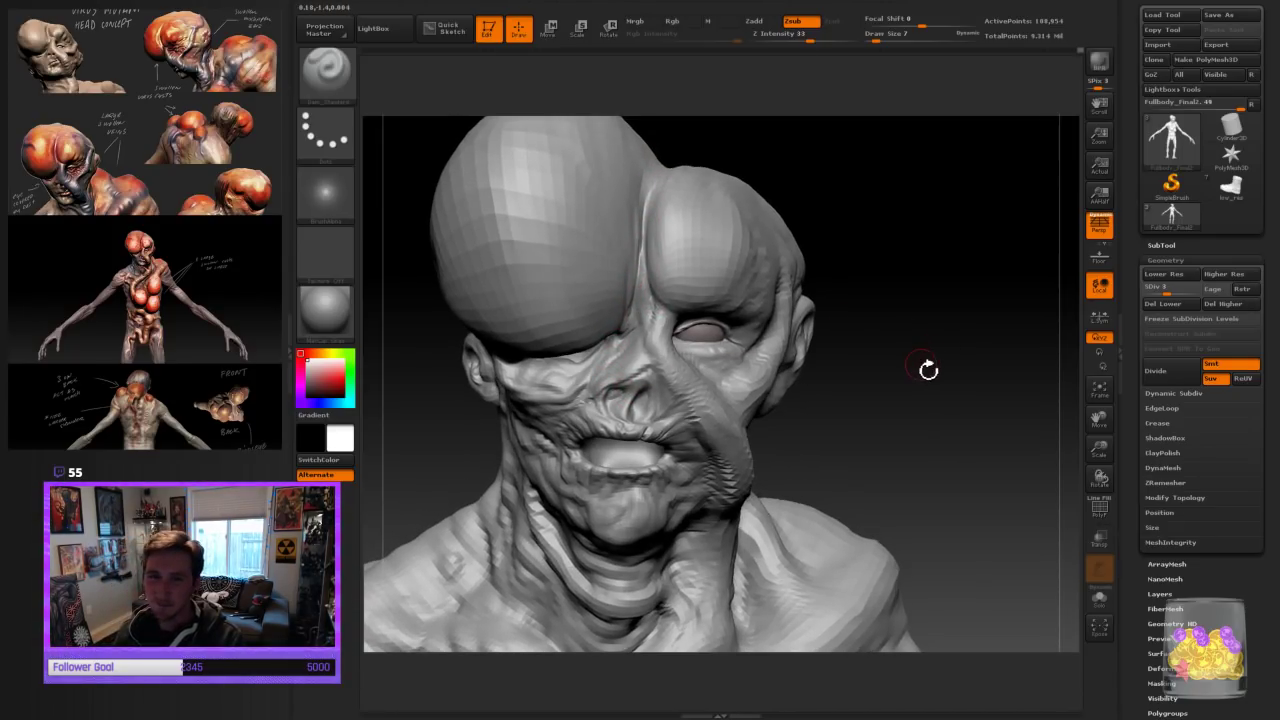
Push the large tumor's inner and lower edges toward the nose bridge and bulge with an enlarged Move Topological brush
{"action": "left_click", "coordinate": [325, 70]}
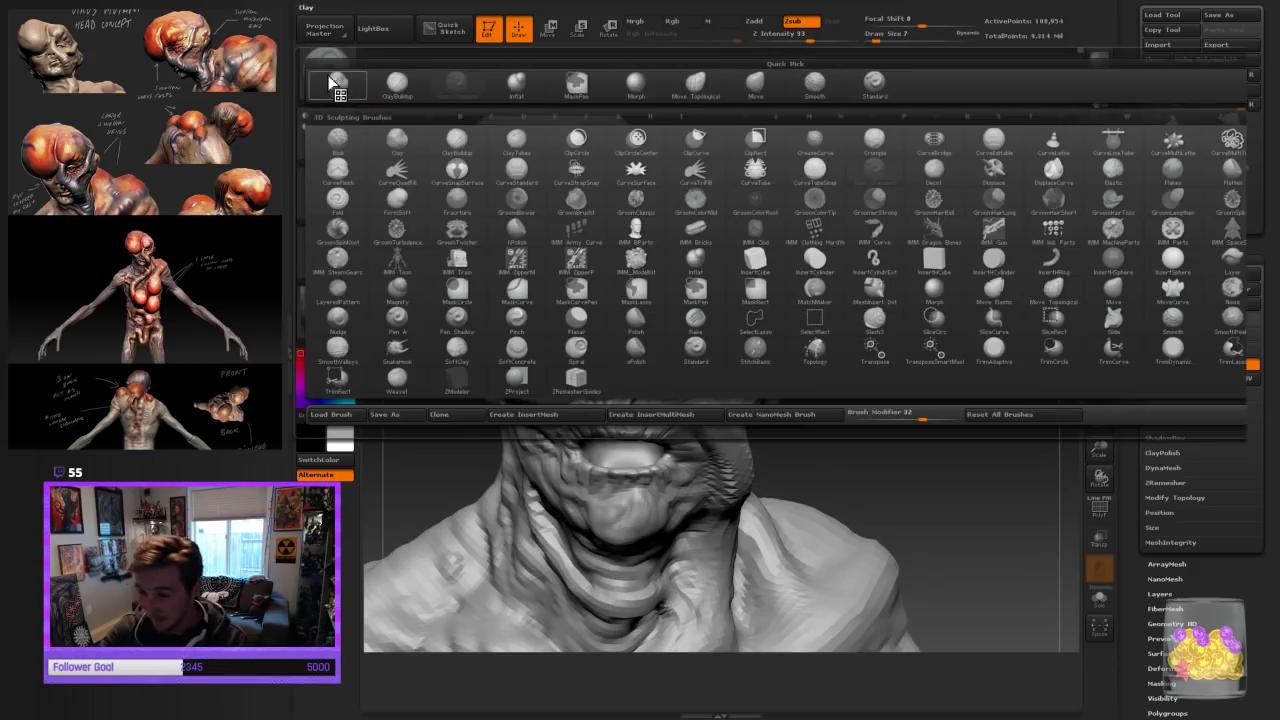
{"action": "left_click", "coordinate": [695, 82]}
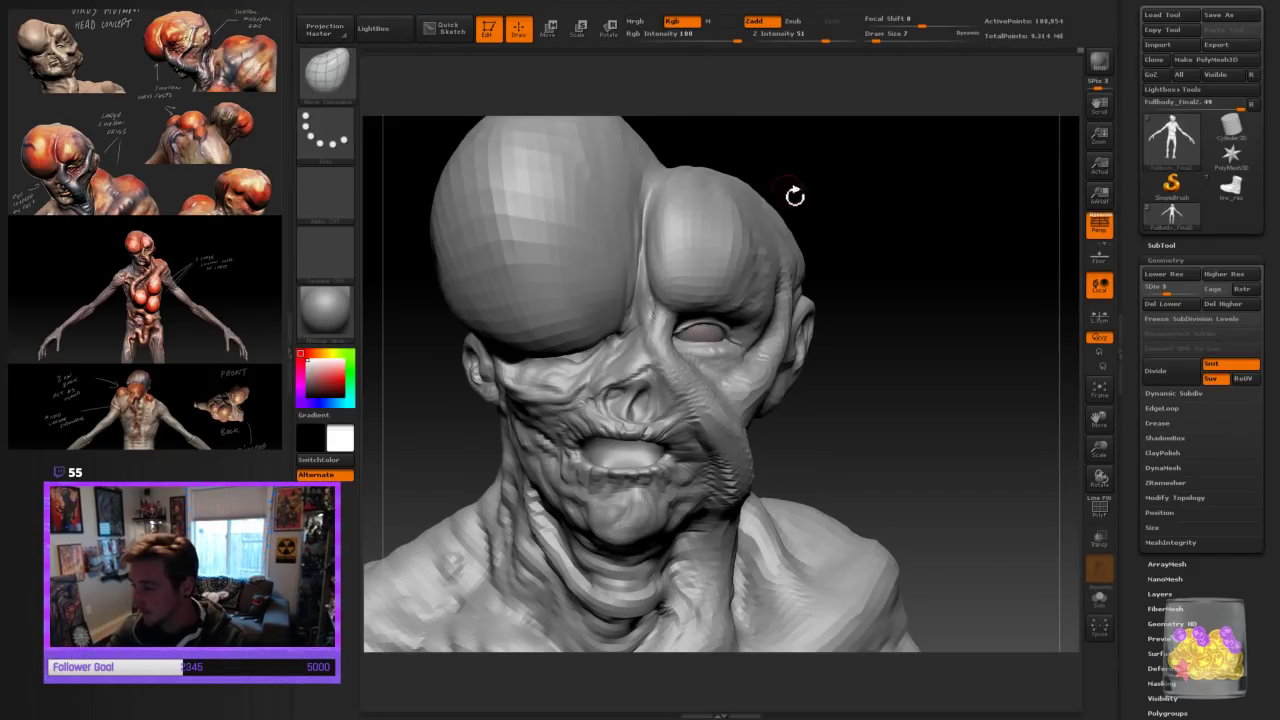
{"action": "key", "text": "bracketright"}
{"action": "key", "text": "bracketright"}
{"action": "key", "text": "bracketright"}
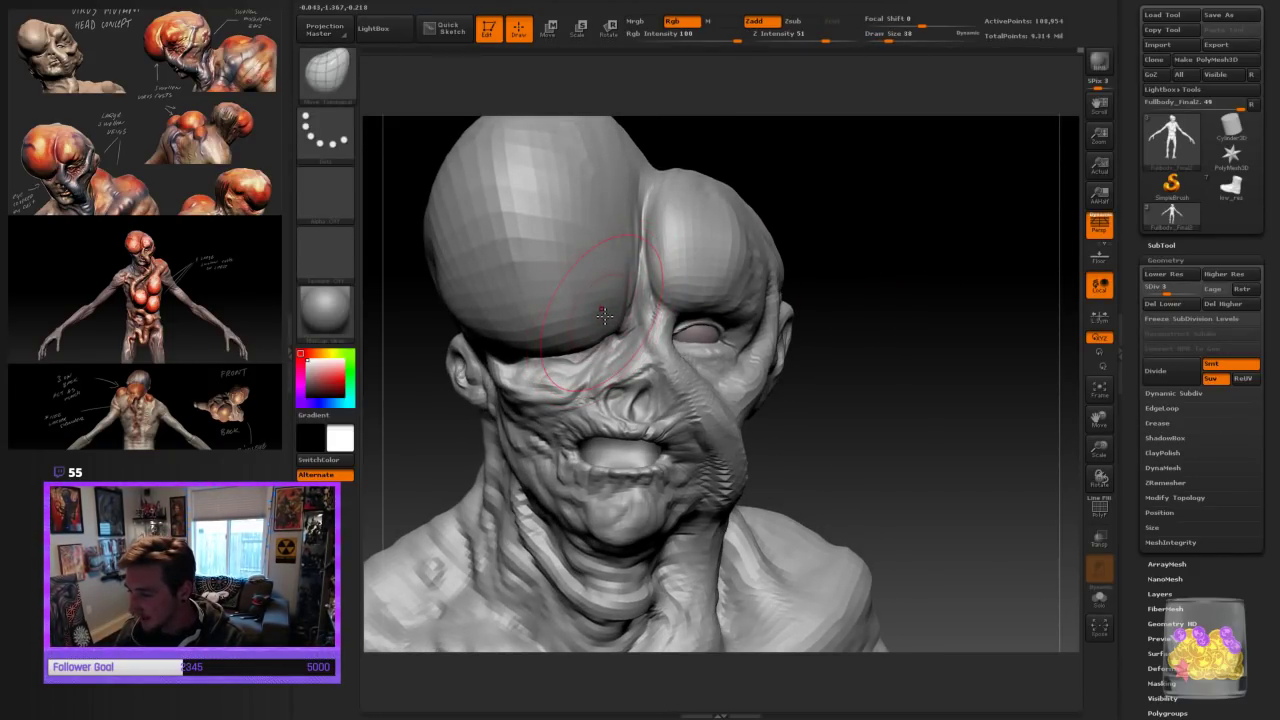
{"action": "mouse_move", "coordinate": [602, 316]}
{"action": "left_mouse_down"}
{"action": "mouse_move", "coordinate": [592, 347]}
{"action": "mouse_move", "coordinate": [607, 342]}
{"action": "left_mouse_up"}
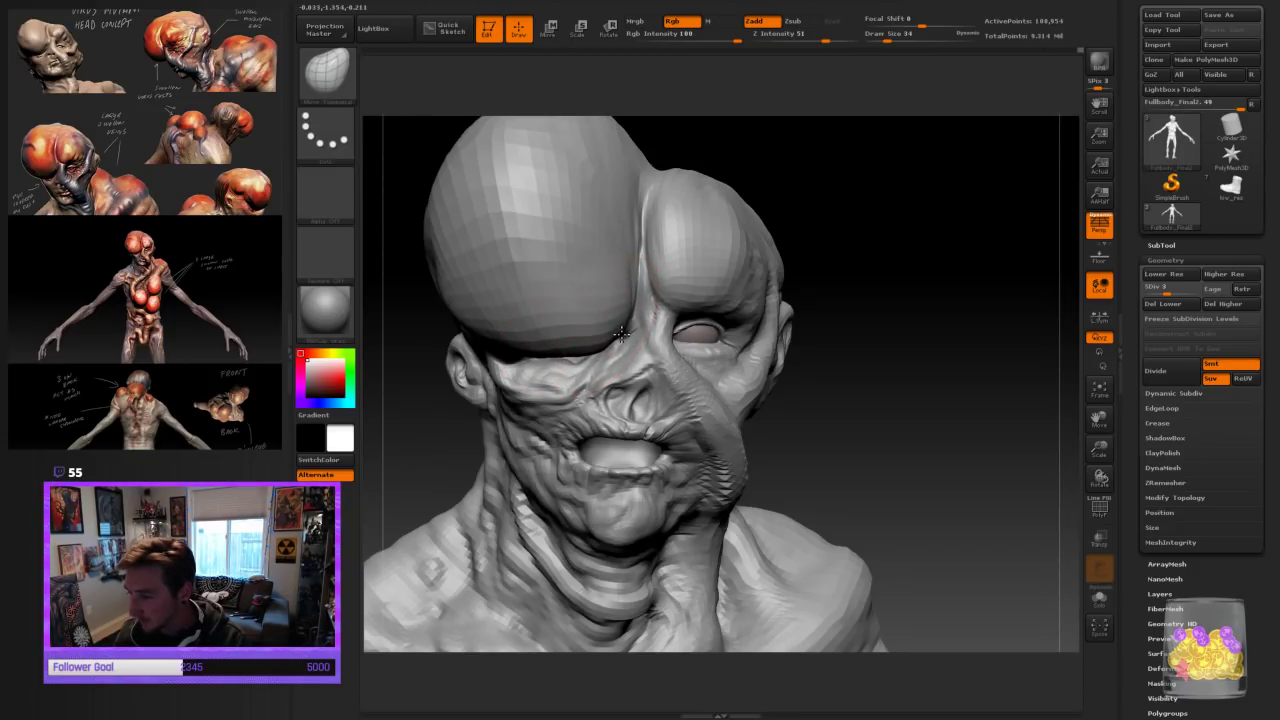
{"action": "left_click_drag", "start_coordinate": [638, 272], "coordinate": [632, 264]}
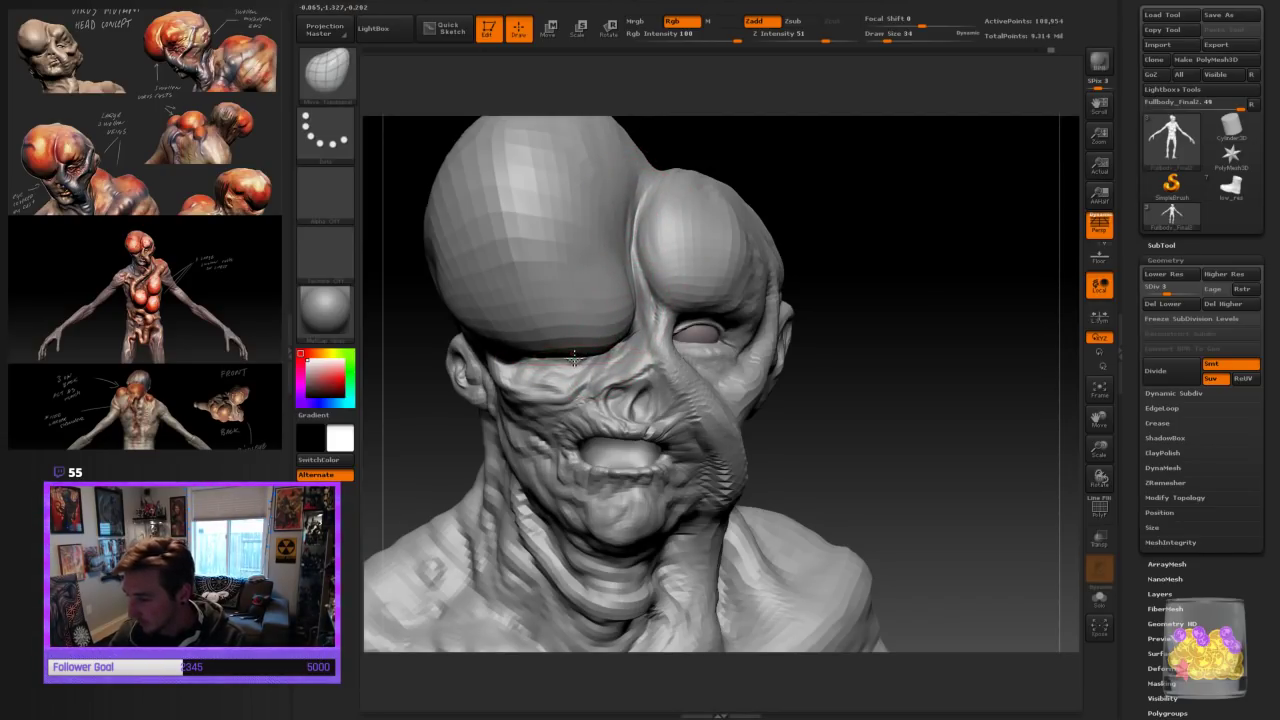
{"action": "mouse_move", "coordinate": [574, 355]}
{"action": "left_mouse_down"}
{"action": "mouse_move", "coordinate": [615, 336]}
{"action": "mouse_move", "coordinate": [579, 337]}
{"action": "mouse_move", "coordinate": [611, 336]}
{"action": "left_mouse_up"}
Refine the outline of the large tumor and the notch beside the forehead bulge at size 34, then with a larger brush
{"action": "mouse_move", "coordinate": [850, 250]}
{"action": "left_mouse_down"}
{"action": "mouse_move", "coordinate": [857, 203]}
{"action": "mouse_move", "coordinate": [980, 251]}
{"action": "mouse_move", "coordinate": [955, 363]}
{"action": "mouse_move", "coordinate": [964, 468]}
{"action": "left_mouse_up"}
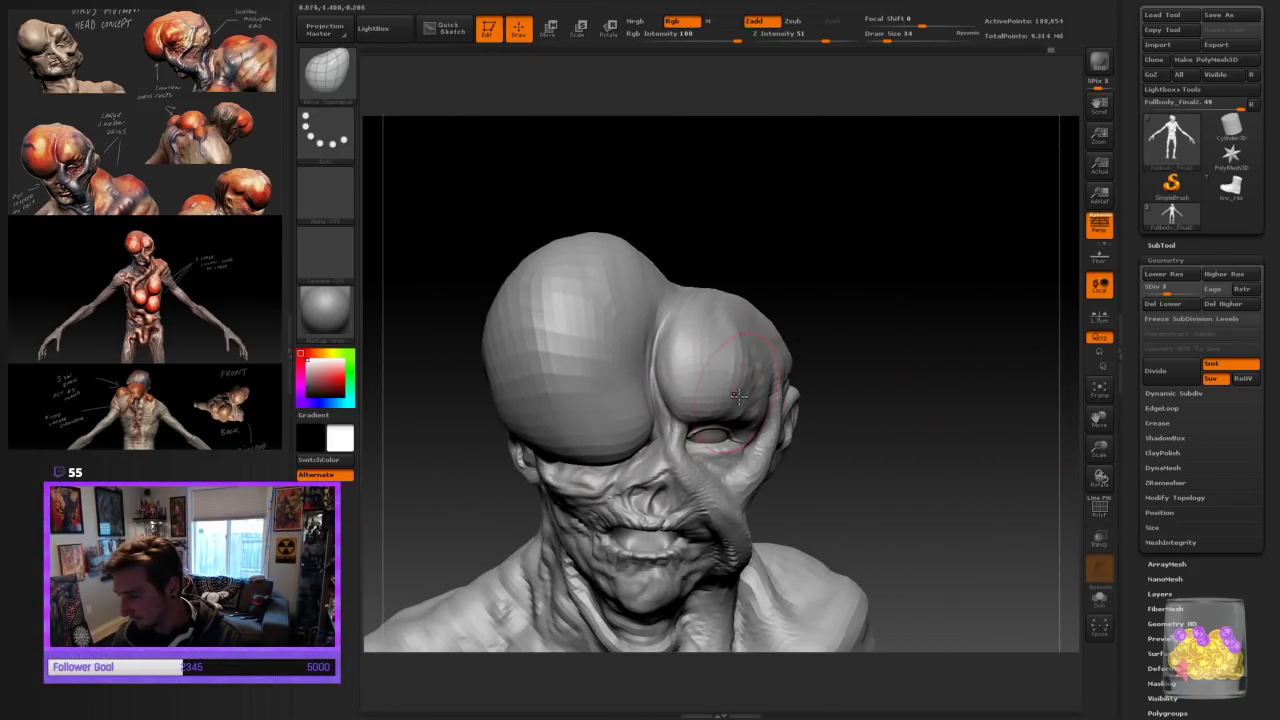
{"action": "left_click_drag", "start_coordinate": [694, 280], "coordinate": [706, 286]}
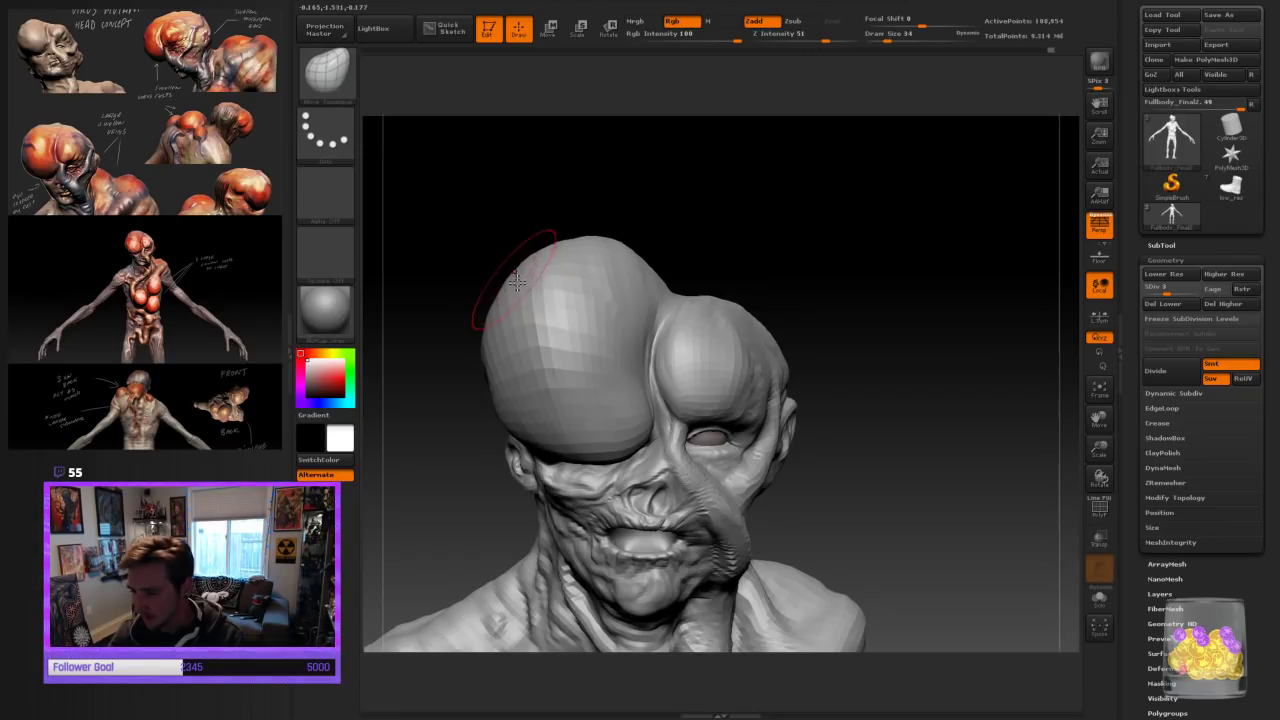
{"action": "left_click_drag", "start_coordinate": [484, 340], "coordinate": [490, 345]}
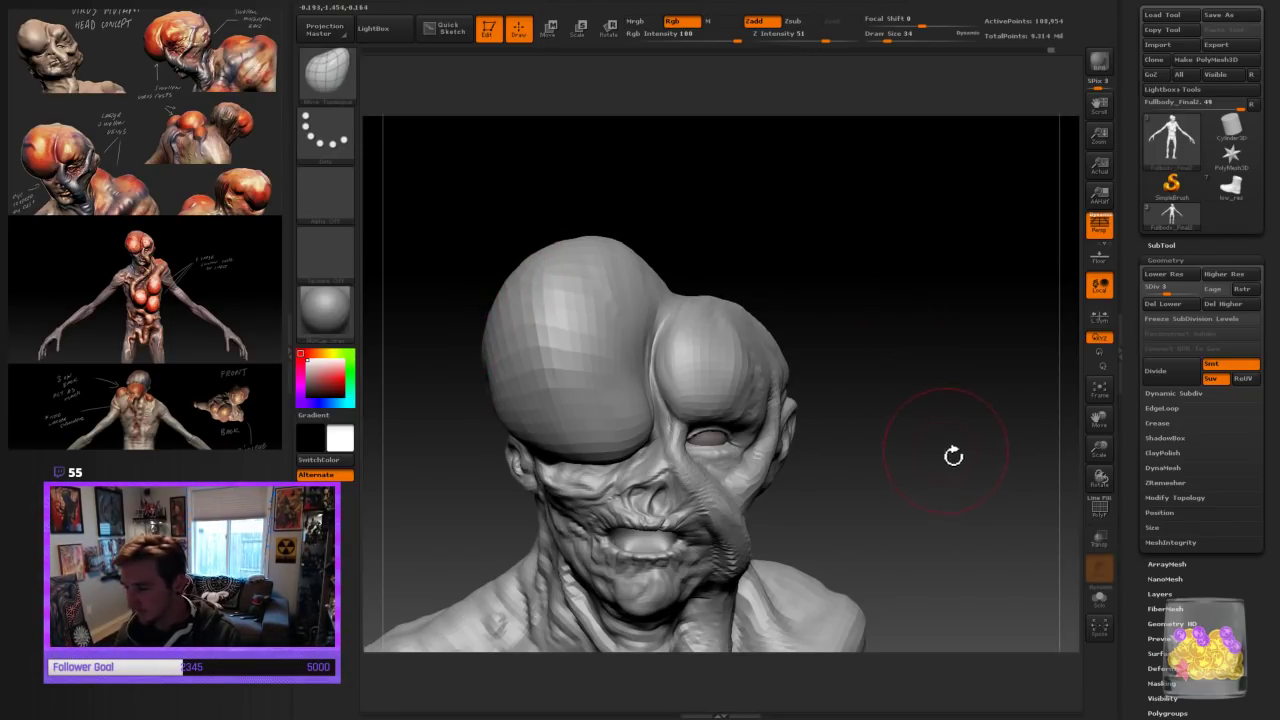
{"action": "left_click_drag", "start_coordinate": [844, 260], "coordinate": [848, 277]}
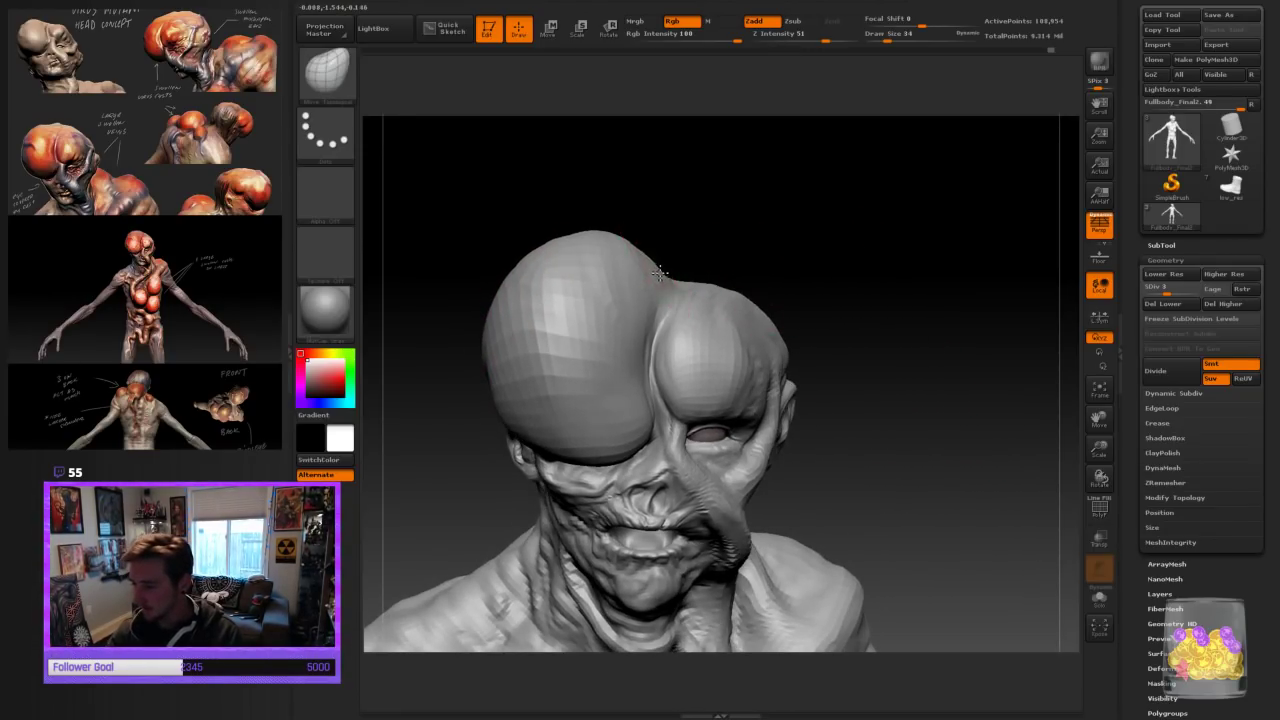
{"action": "left_click_drag", "start_coordinate": [766, 217], "coordinate": [690, 265]}
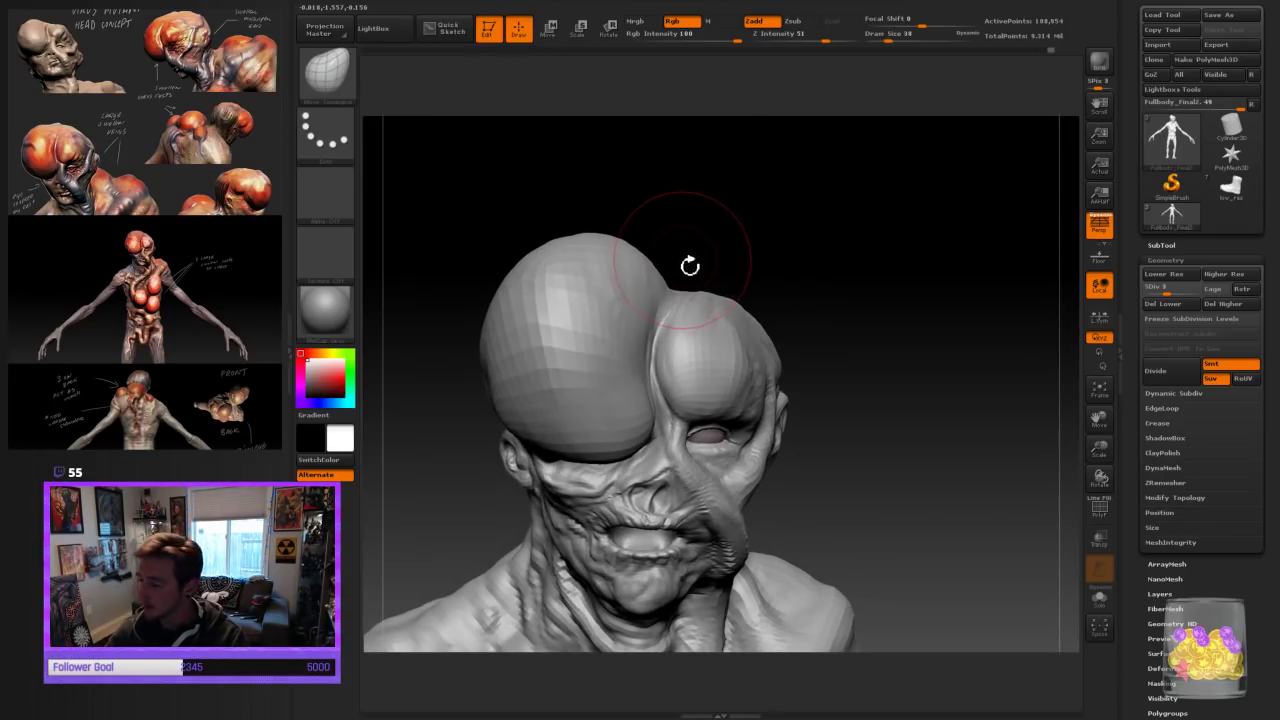
{"action": "key", "text": "bracketright"}
{"action": "key", "text": "bracketright"}
{"action": "mouse_move", "coordinate": [706, 209]}
{"action": "left_mouse_down"}
{"action": "mouse_move", "coordinate": [694, 240]}
{"action": "mouse_move", "coordinate": [757, 223]}
{"action": "mouse_move", "coordinate": [745, 232]}
{"action": "mouse_move", "coordinate": [880, 290]}
{"action": "left_mouse_up"}
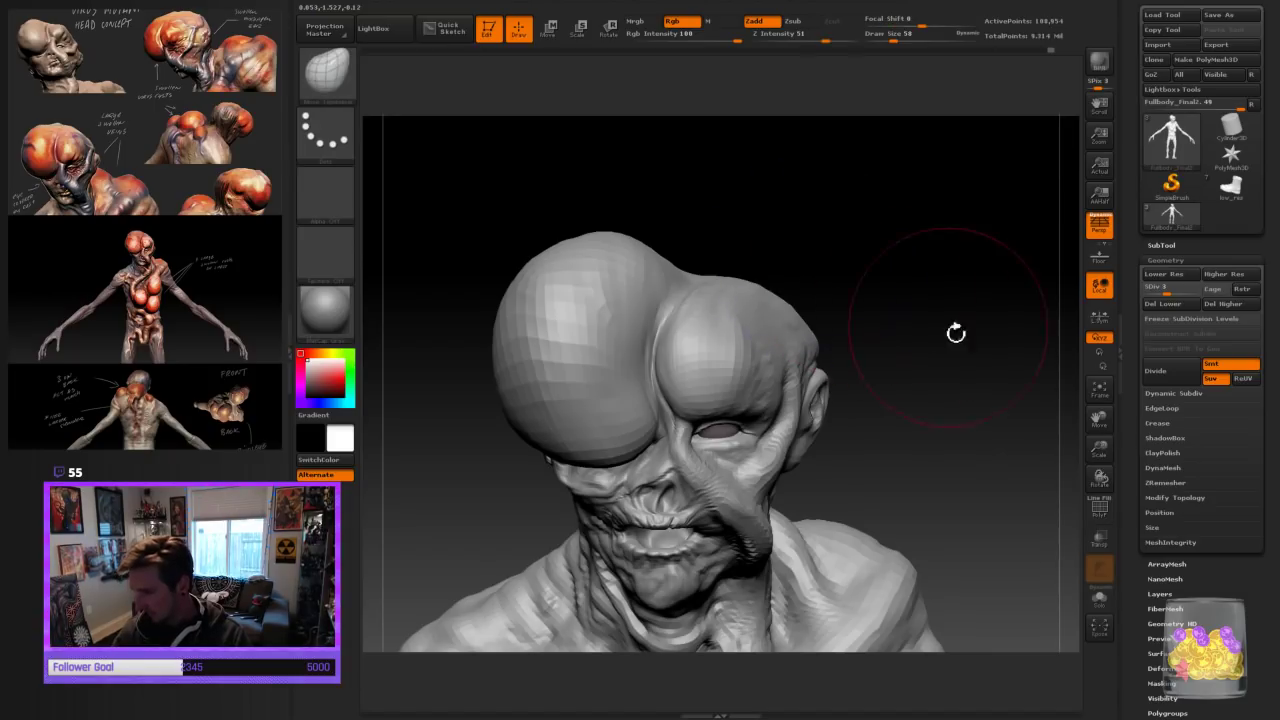
Reshape the top and back of the skull in front and side views with Move Topological, enlarging it to 62 and 66
{"action": "left_click_drag", "start_coordinate": [1100, 449], "coordinate": [898, 352]}
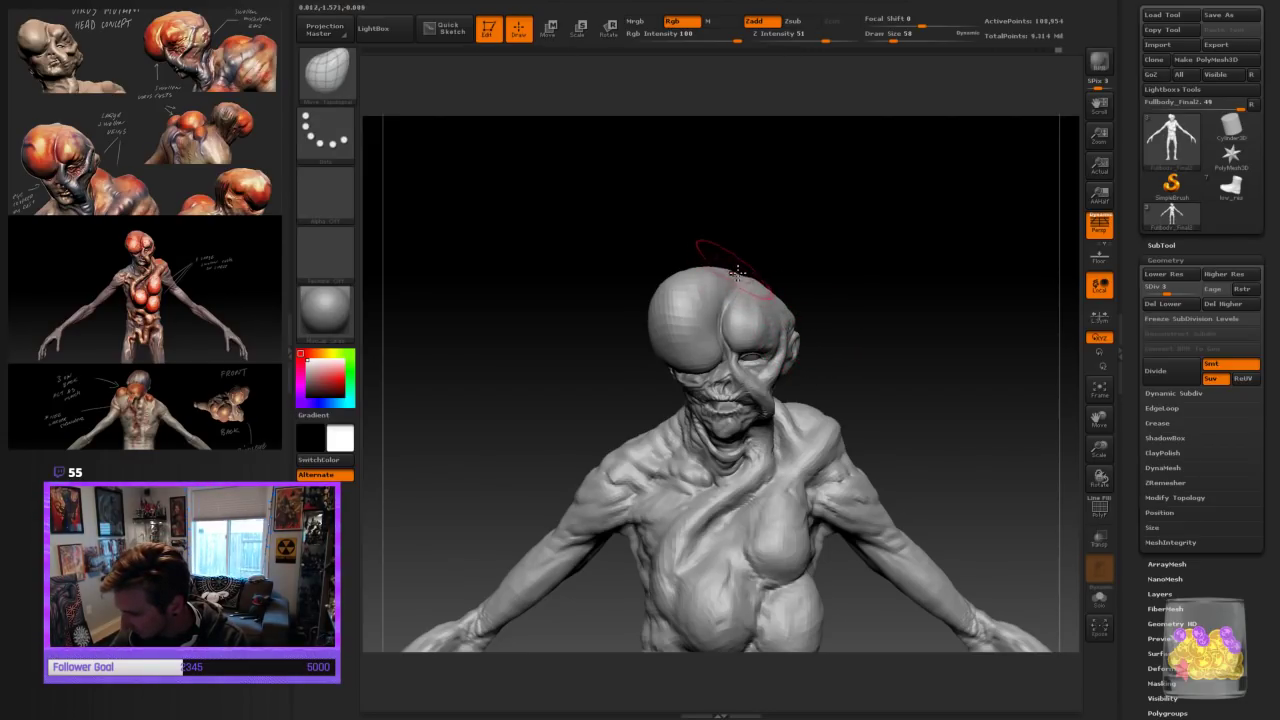
{"action": "left_click_drag", "start_coordinate": [786, 240], "coordinate": [822, 238]}
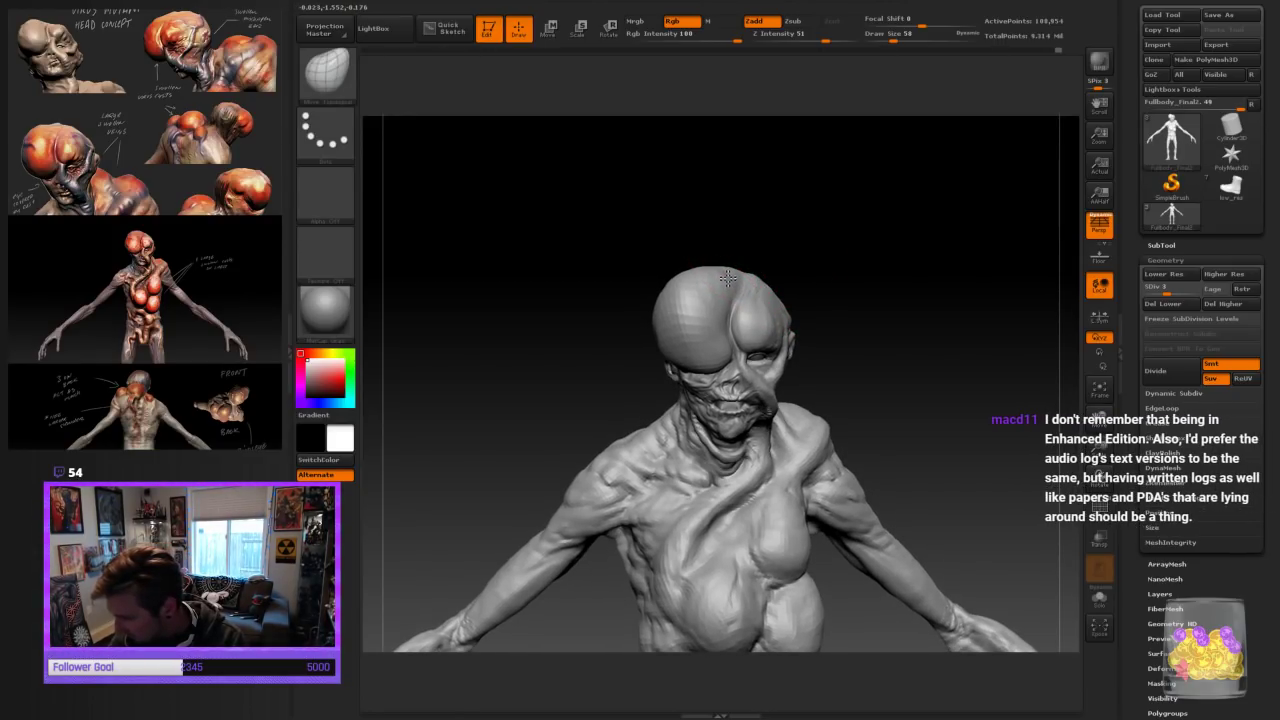
{"action": "mouse_move", "coordinate": [727, 278]}
{"action": "right_mouse_down"}
{"action": "mouse_move", "coordinate": [814, 263]}
{"action": "mouse_move", "coordinate": [846, 240]}
{"action": "mouse_move", "coordinate": [851, 251]}
{"action": "right_mouse_up"}
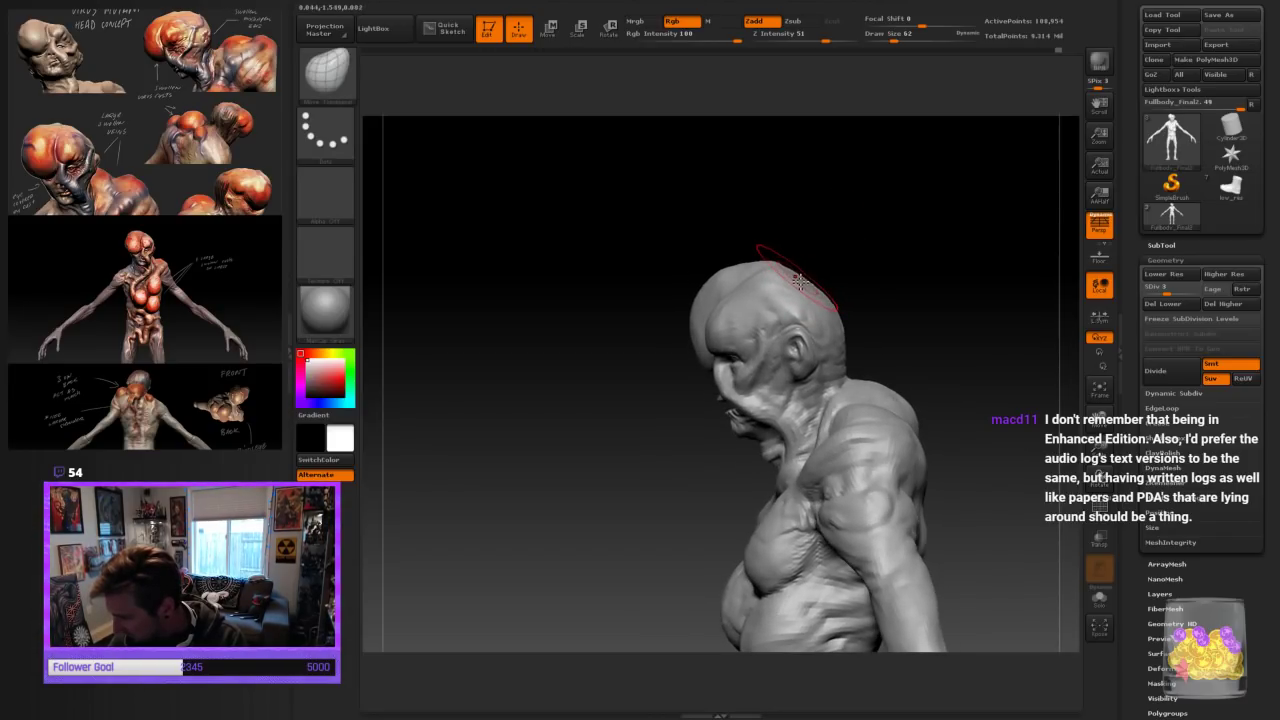
{"action": "left_click_drag", "start_coordinate": [800, 282], "coordinate": [810, 277]}
{"action": "mouse_move", "coordinate": [818, 272]}
{"action": "right_mouse_down"}
{"action": "mouse_move", "coordinate": [843, 260]}
{"action": "mouse_move", "coordinate": [716, 278]}
{"action": "mouse_move", "coordinate": [814, 223]}
{"action": "mouse_move", "coordinate": [690, 316]}
{"action": "right_mouse_up"}
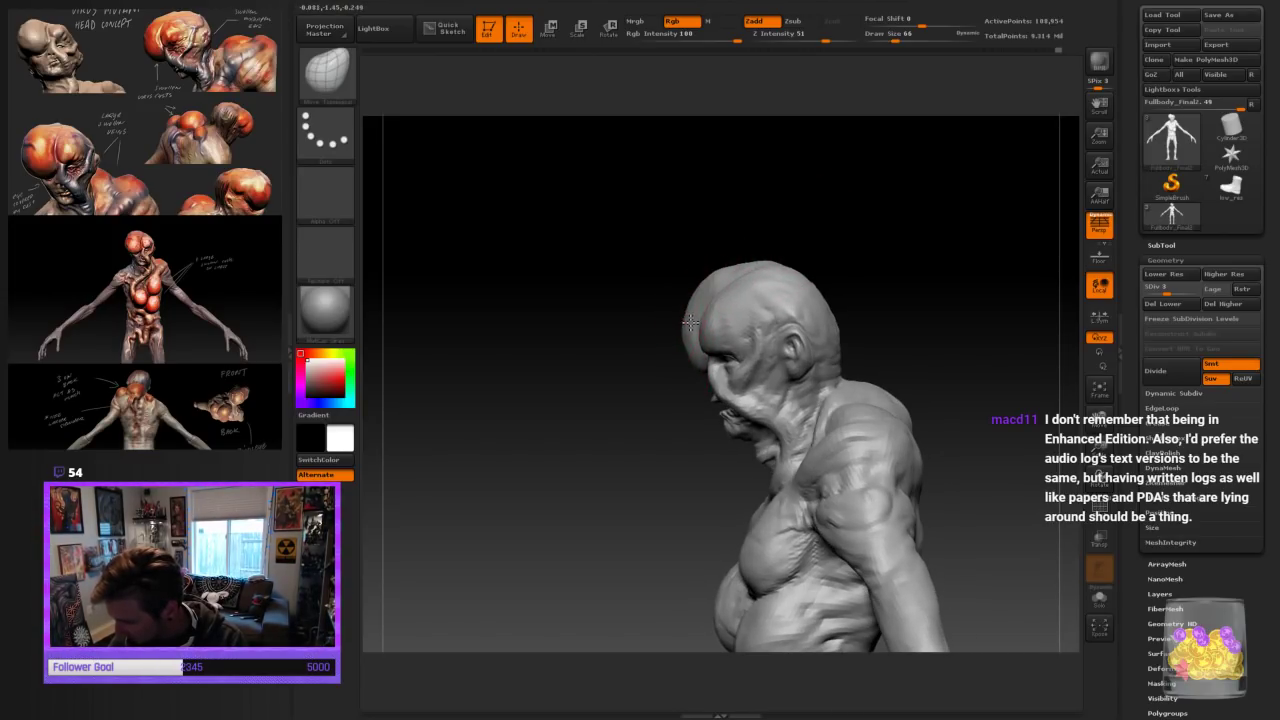
Reshape the outlines of the large tumor and upper skull with Move Topological at size 62, reduced to 46
{"action": "mouse_move", "coordinate": [750, 245]}
{"action": "right_mouse_down"}
{"action": "mouse_move", "coordinate": [986, 214]}
{"action": "mouse_move", "coordinate": [943, 217]}
{"action": "mouse_move", "coordinate": [808, 281]}
{"action": "right_mouse_up"}
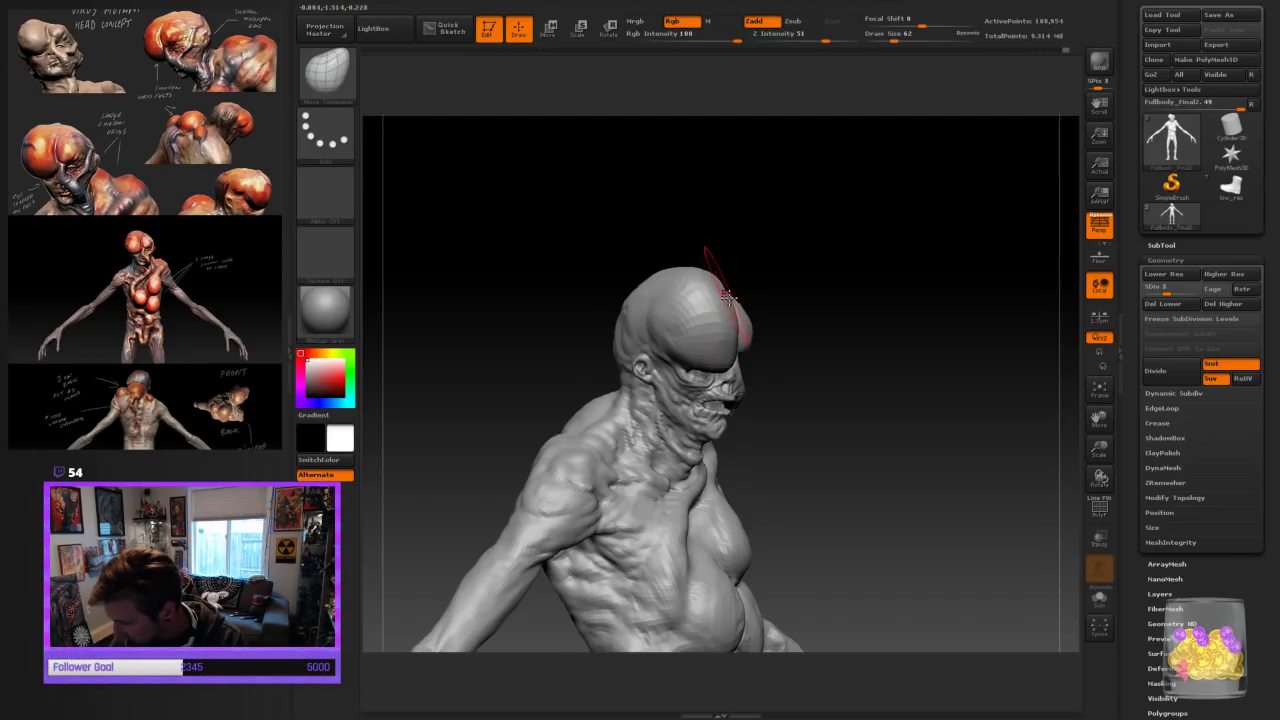
{"action": "mouse_move", "coordinate": [728, 297]}
{"action": "right_mouse_down"}
{"action": "mouse_move", "coordinate": [849, 251]}
{"action": "mouse_move", "coordinate": [780, 260]}
{"action": "mouse_move", "coordinate": [728, 305]}
{"action": "right_mouse_up"}
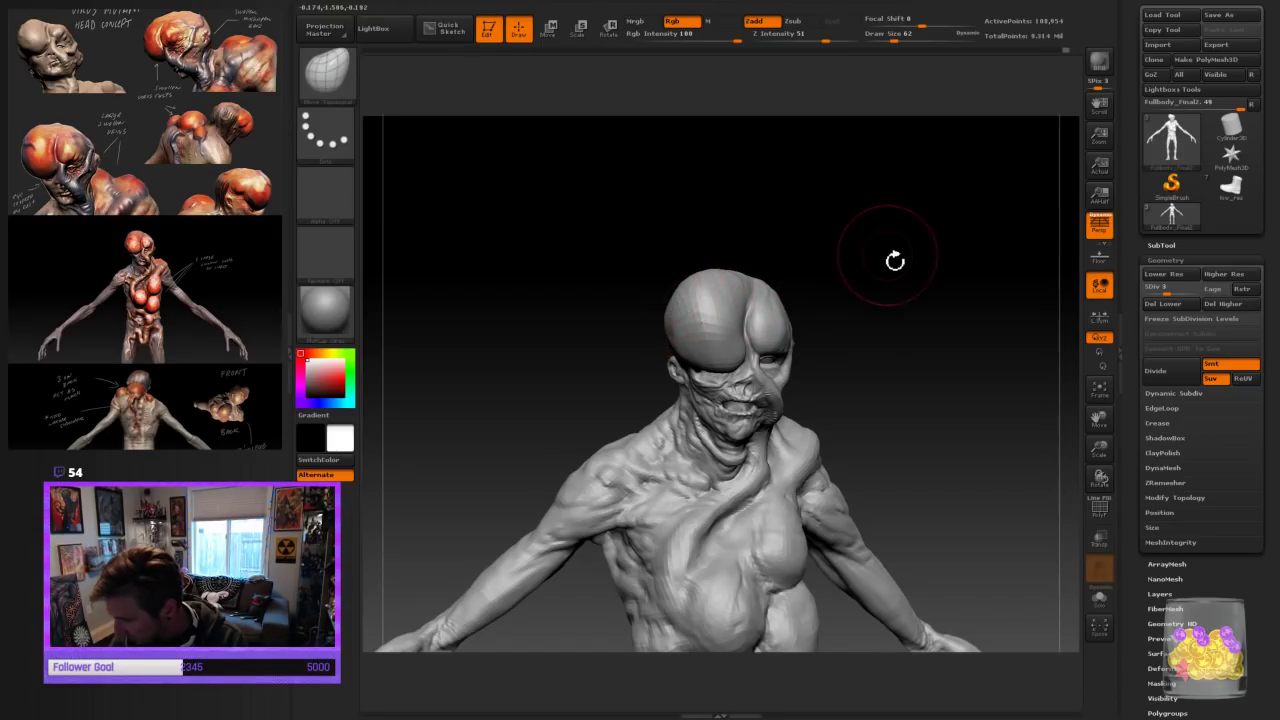
{"action": "mouse_move", "coordinate": [894, 260]}
{"action": "left_mouse_down"}
{"action": "mouse_move", "coordinate": [886, 268]}
{"action": "mouse_move", "coordinate": [900, 270]}
{"action": "left_mouse_up"}
{"action": "left_click_drag", "start_coordinate": [1101, 448], "coordinate": [1104, 474]}
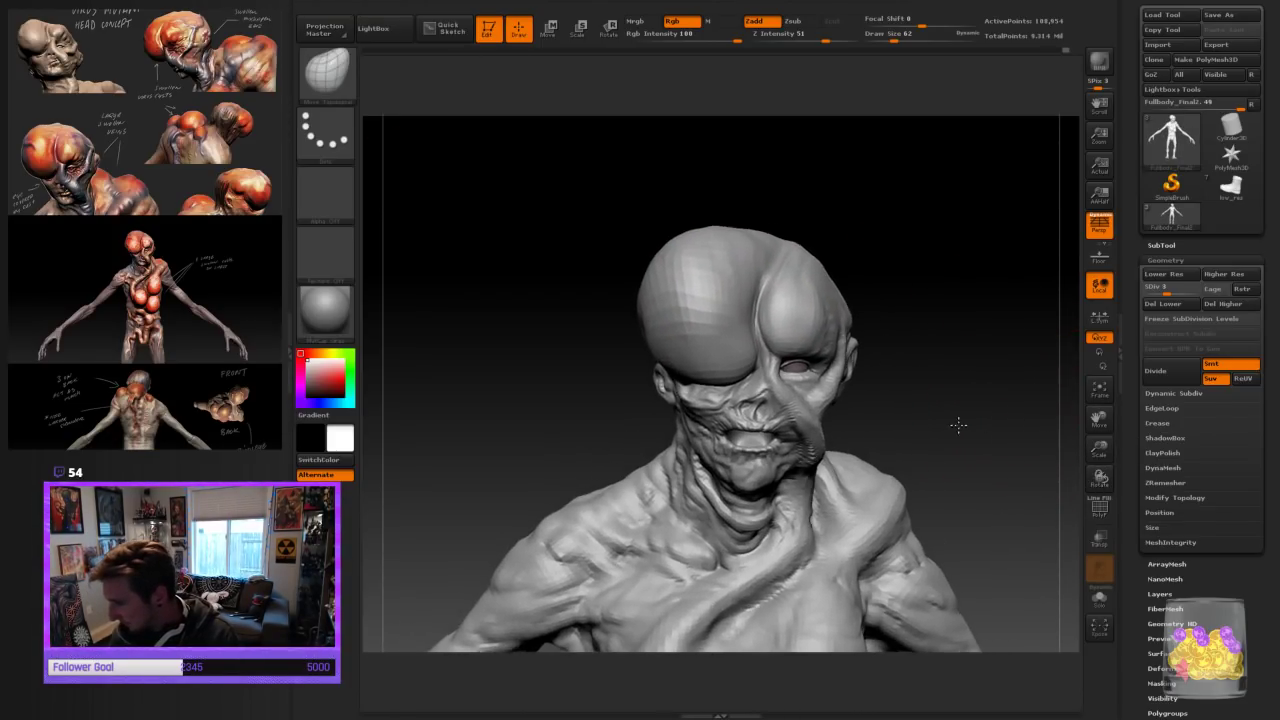
{"action": "left_click_drag", "start_coordinate": [960, 426], "coordinate": [839, 317]}
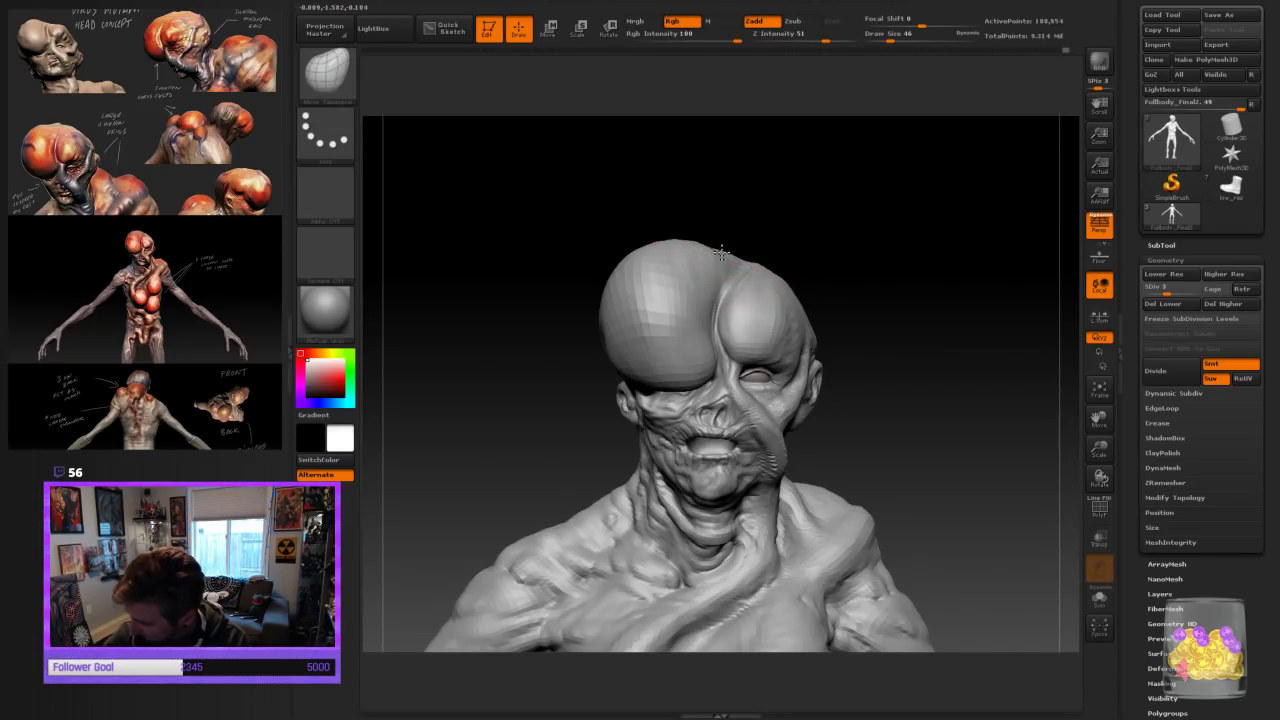
Adjust the crown and facial cord in side profile with Move Topological at sizes 50 and 46
{"action": "mouse_move", "coordinate": [849, 255]}
{"action": "left_mouse_down"}
{"action": "mouse_move", "coordinate": [823, 263]}
{"action": "mouse_move", "coordinate": [857, 286]}
{"action": "left_mouse_up"}
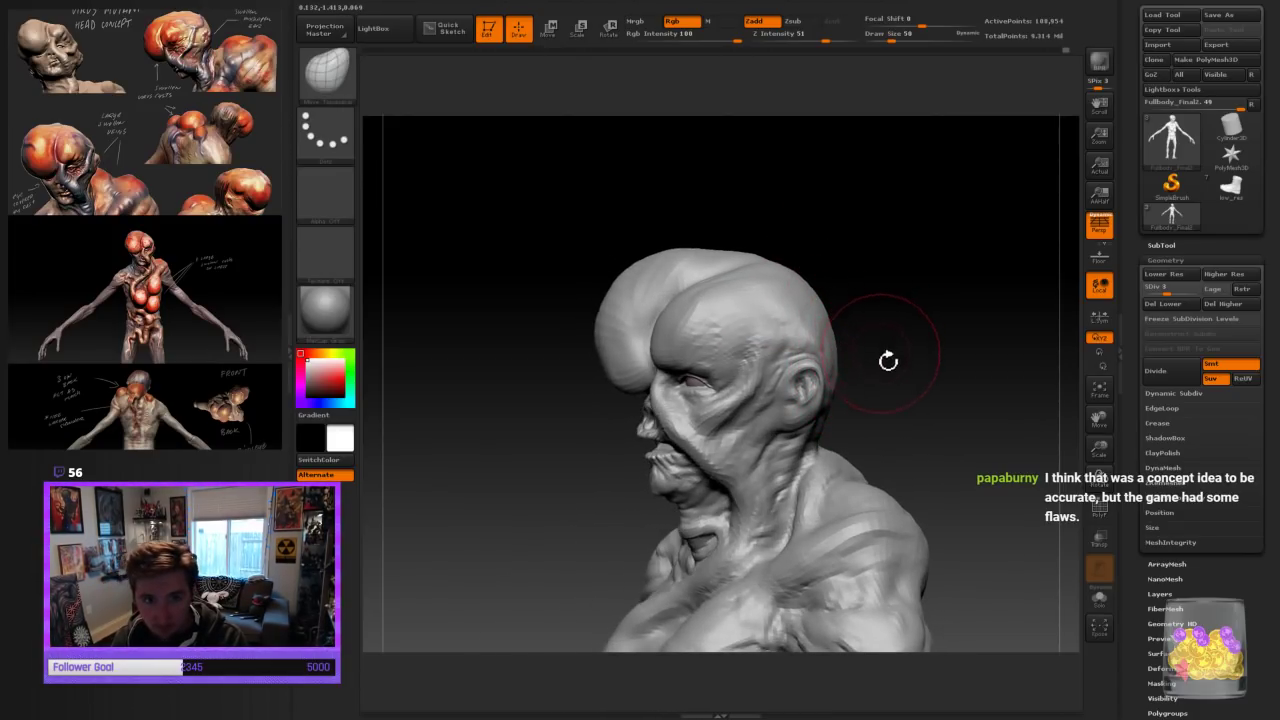
{"action": "left_click_drag", "start_coordinate": [891, 363], "coordinate": [879, 359]}
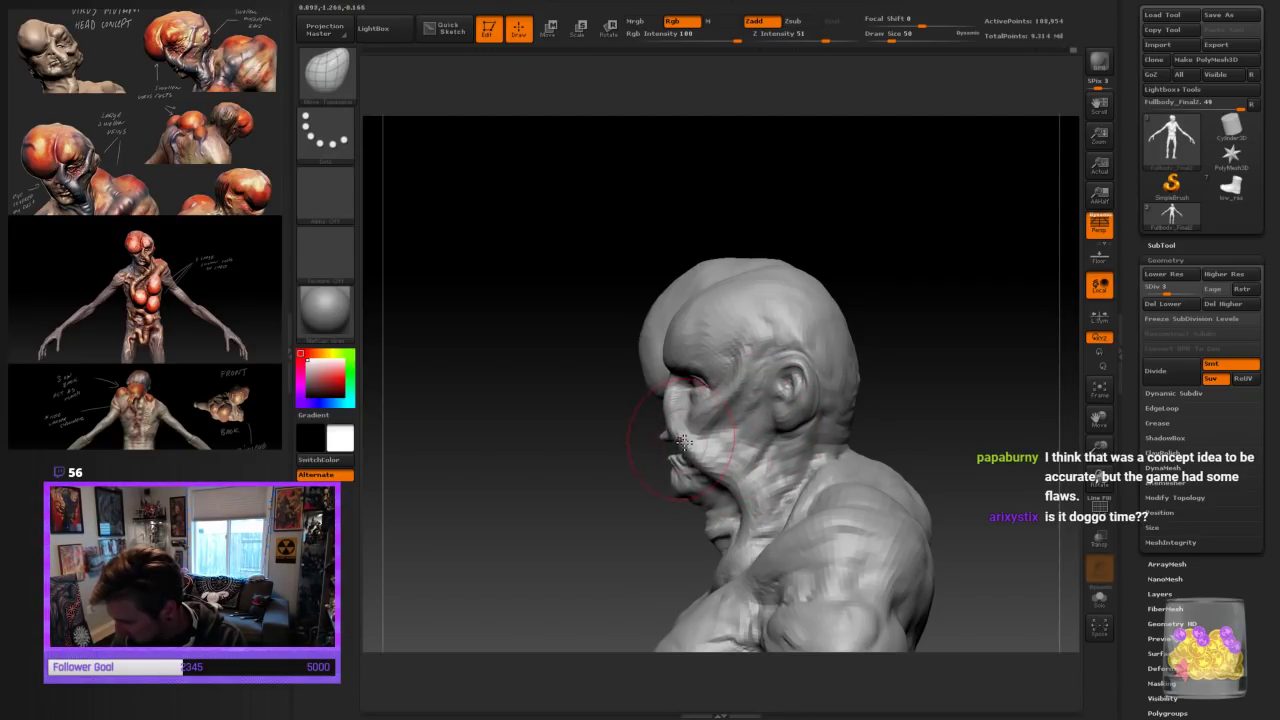
{"action": "left_click_drag", "start_coordinate": [928, 383], "coordinate": [903, 390]}
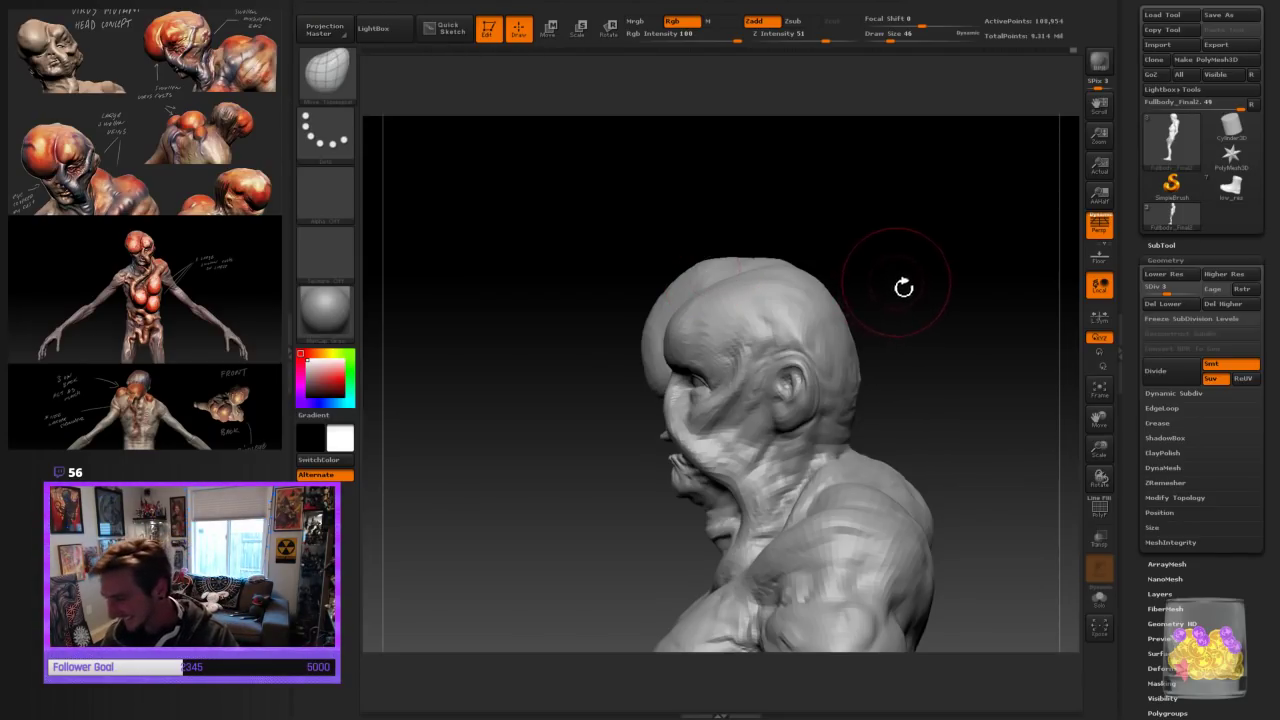
{"action": "left_click_drag", "start_coordinate": [903, 286], "coordinate": [898, 284]}
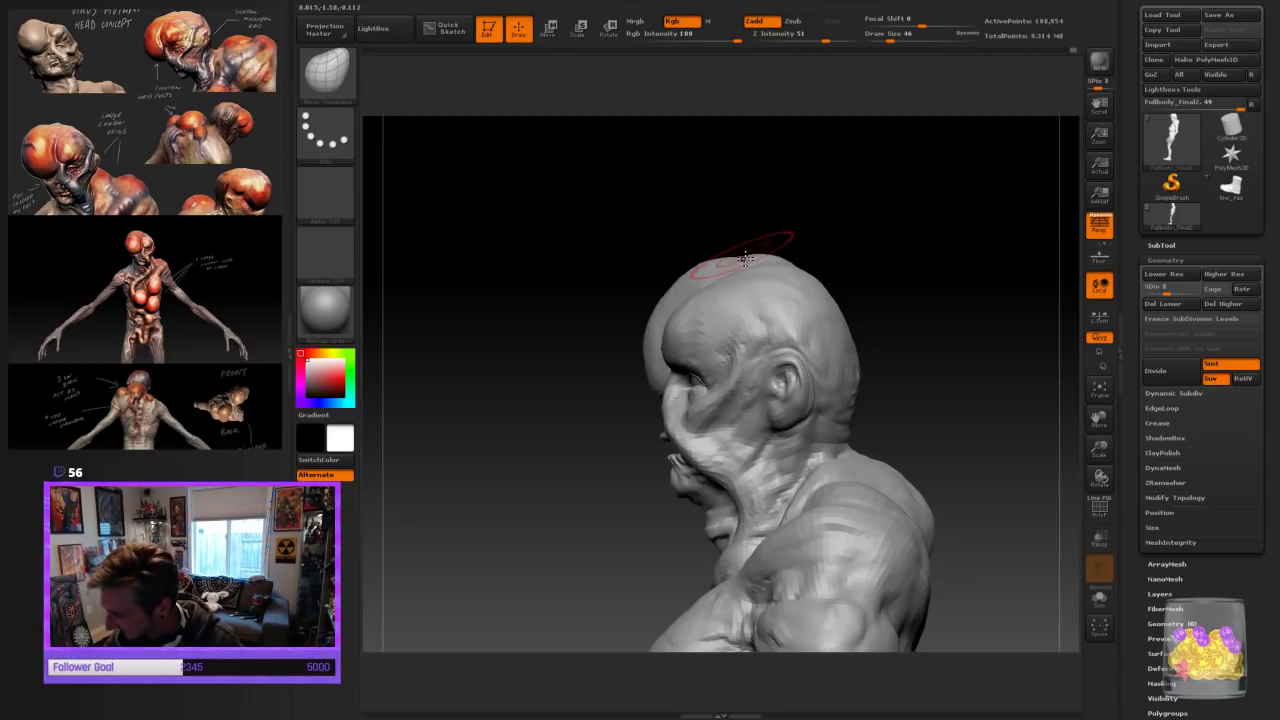
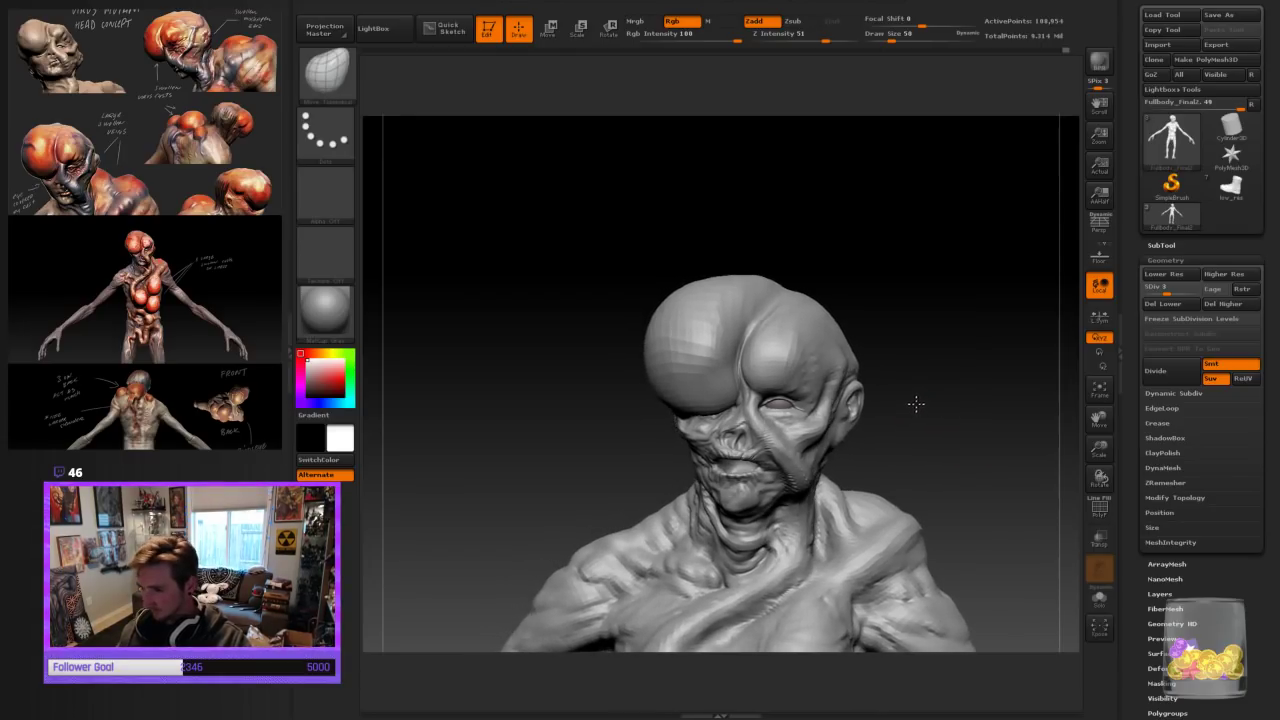
Build up the nose bridge and the ridge between the large tumor and forehead bulge with ClayBuildup, reduced to size 14
{"action": "left_click", "coordinate": [325, 70]}
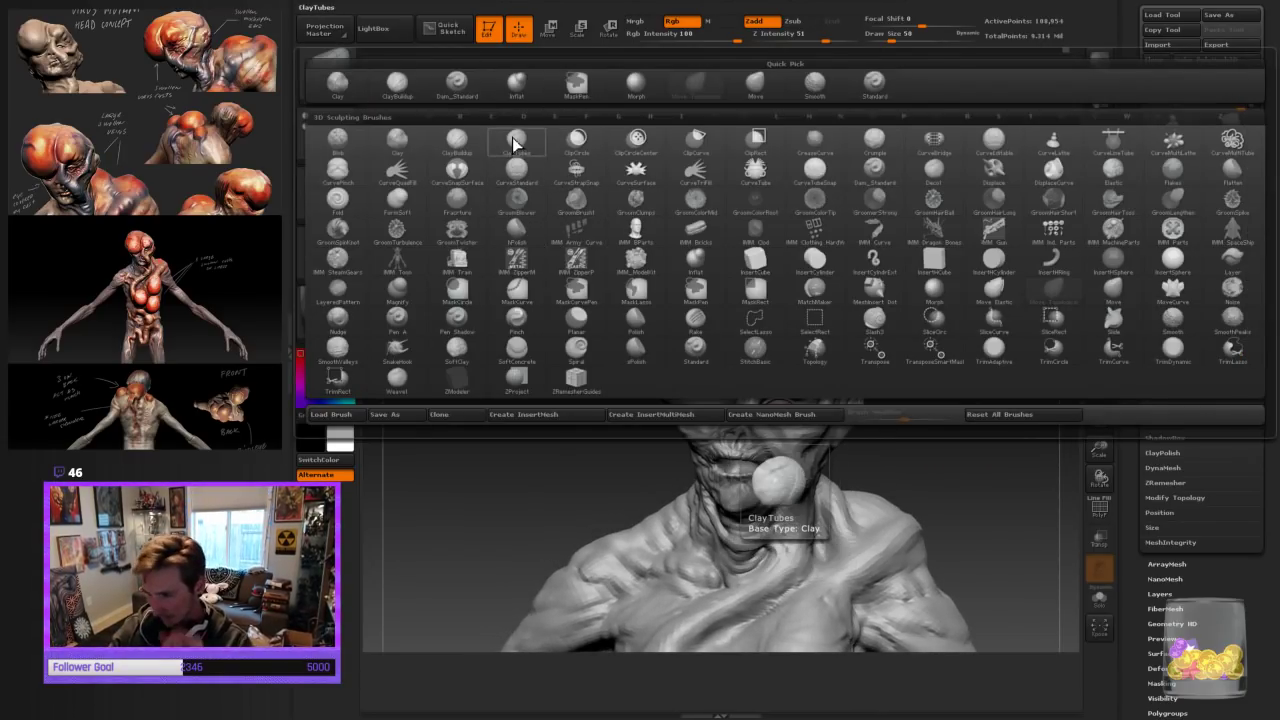
{"action": "left_click", "coordinate": [452, 92]}
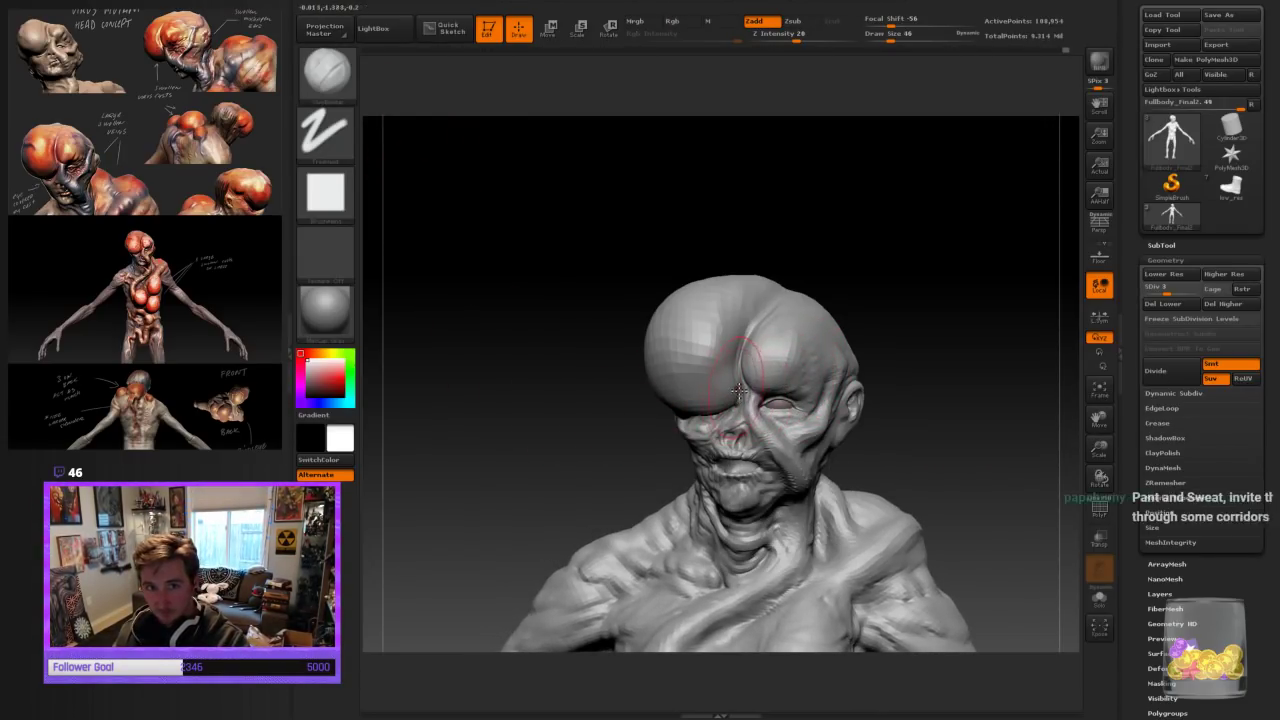
{"action": "key", "text": "["}
{"action": "key", "text": "["}
{"action": "key", "text": "["}
{"action": "left_click_drag", "start_coordinate": [880, 343], "coordinate": [926, 336]}
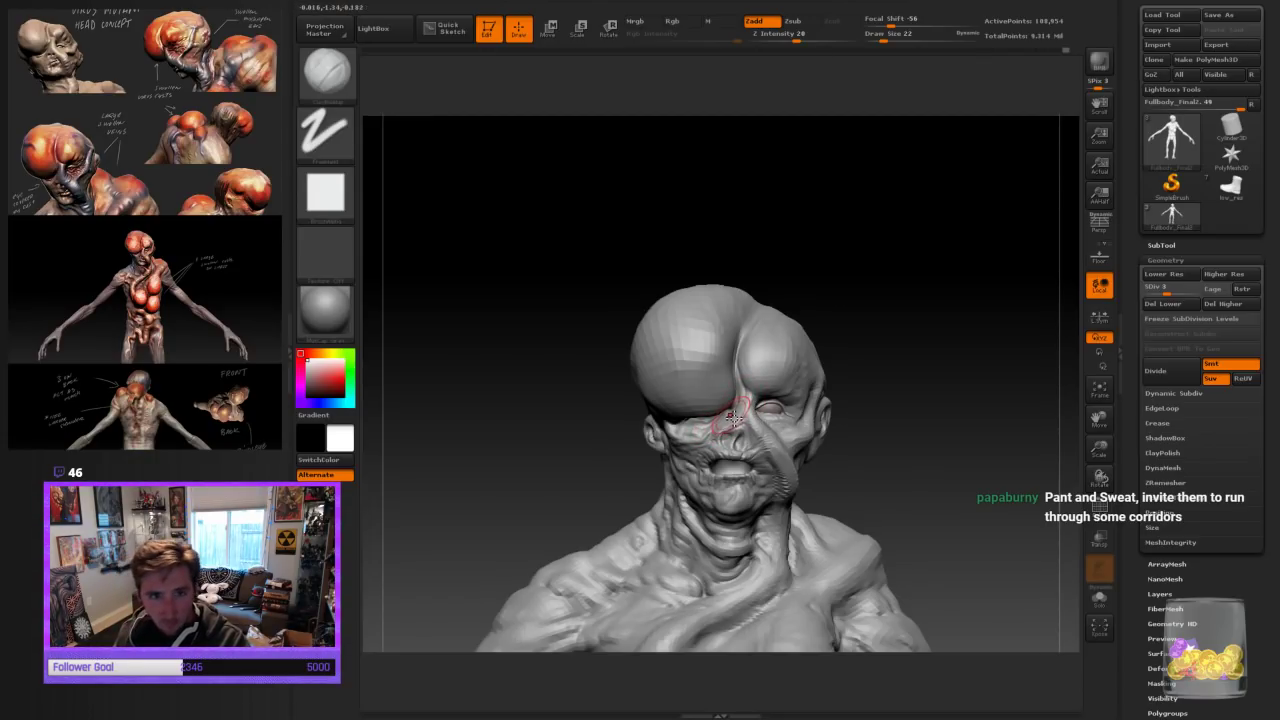
{"action": "key", "text": "["}
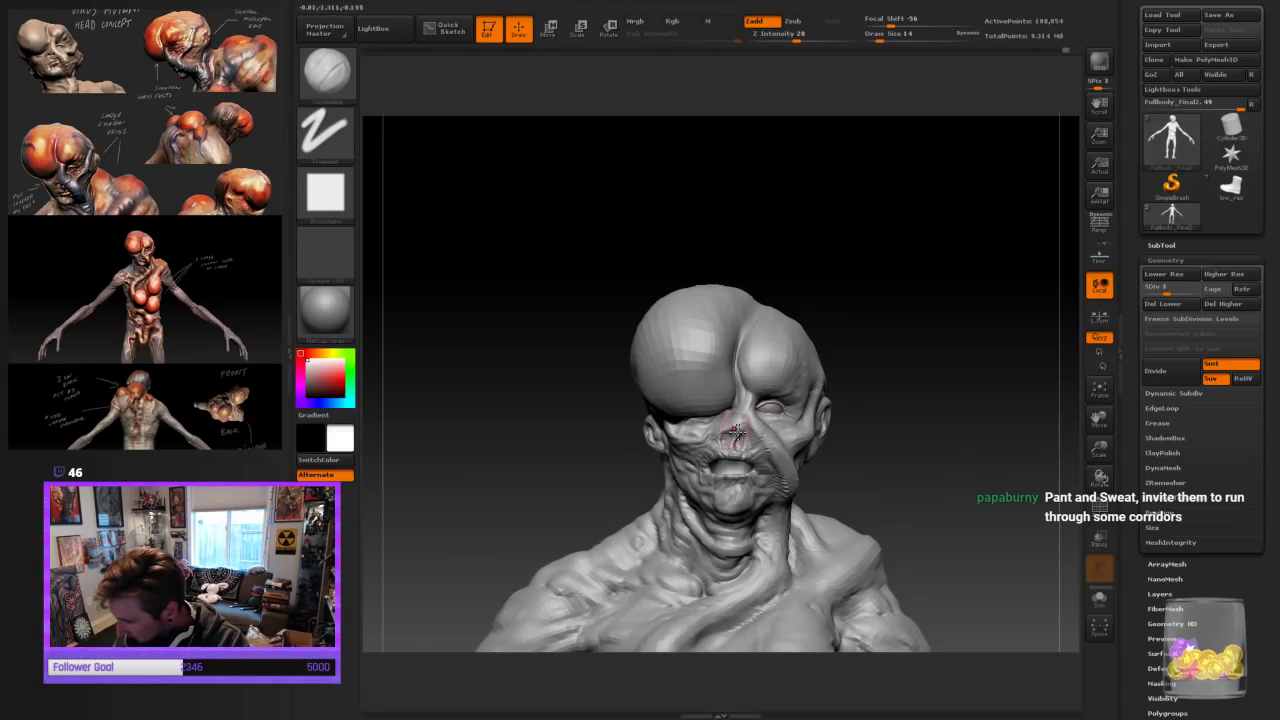
{"action": "left_click_drag", "start_coordinate": [1100, 451], "coordinate": [1089, 504]}
{"action": "left_click_drag", "start_coordinate": [862, 496], "coordinate": [840, 434], "text": "alt"}
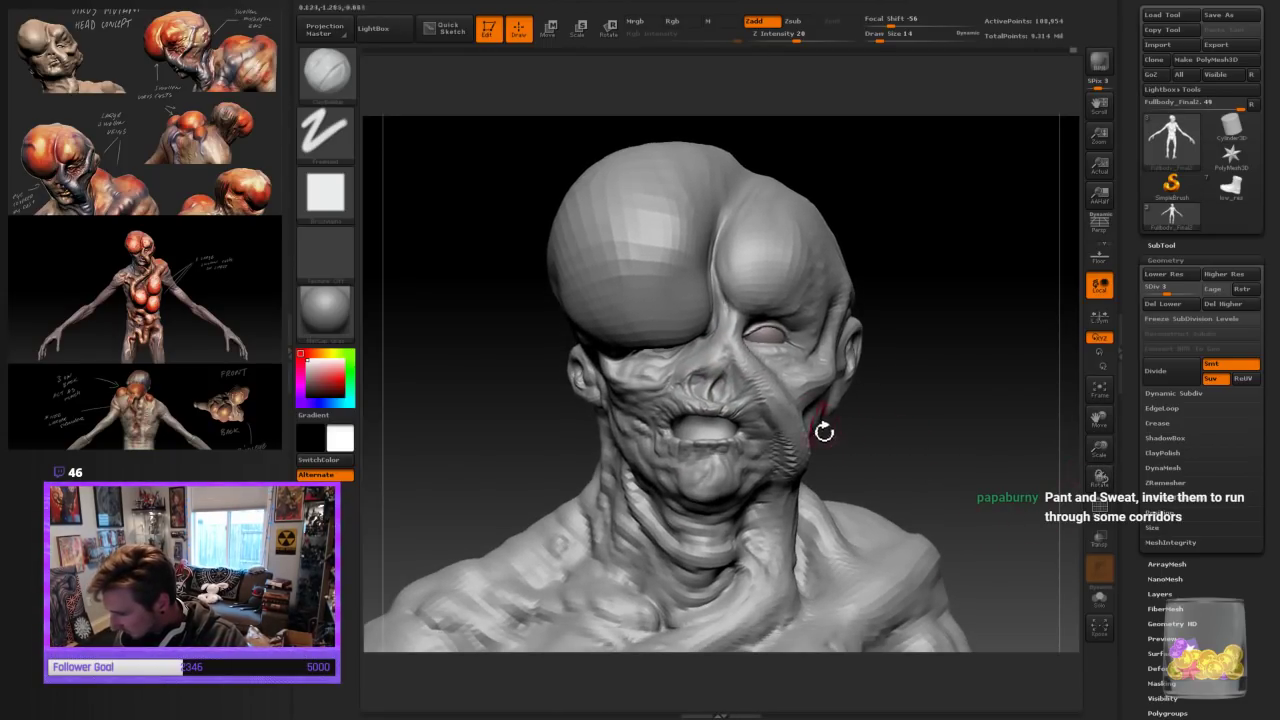
{"action": "left_click_drag", "start_coordinate": [958, 322], "coordinate": [929, 303]}
{"action": "left_click_drag", "start_coordinate": [731, 329], "coordinate": [743, 216]}
{"action": "left_click_drag", "start_coordinate": [850, 154], "coordinate": [880, 168]}
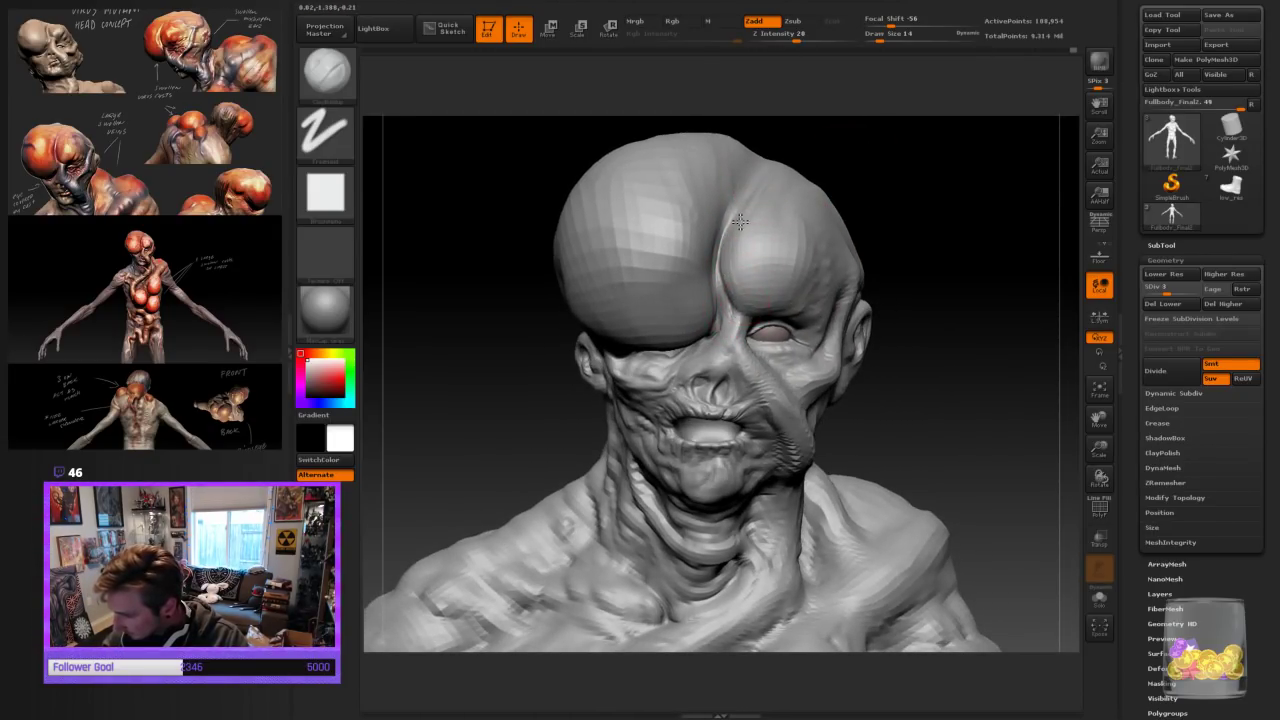
Smooth the facial cord where it curves from the cheek over the jaw
{"action": "mouse_move", "coordinate": [963, 240]}
{"action": "left_mouse_down"}
{"action": "mouse_move", "coordinate": [949, 220]}
{"action": "mouse_move", "coordinate": [1001, 260]}
{"action": "mouse_move", "coordinate": [1017, 240]}
{"action": "mouse_move", "coordinate": [1010, 222]}
{"action": "left_mouse_up"}
{"action": "mouse_move", "coordinate": [802, 450]}
{"action": "left_mouse_down", "text": "shift"}
{"action": "mouse_move", "coordinate": [796, 432]}
{"action": "mouse_move", "coordinate": [828, 470]}
{"action": "left_mouse_up", "text": "shift"}
{"action": "left_click_drag", "start_coordinate": [945, 474], "coordinate": [1092, 455]}
{"action": "left_click_drag", "start_coordinate": [980, 449], "coordinate": [885, 435]}
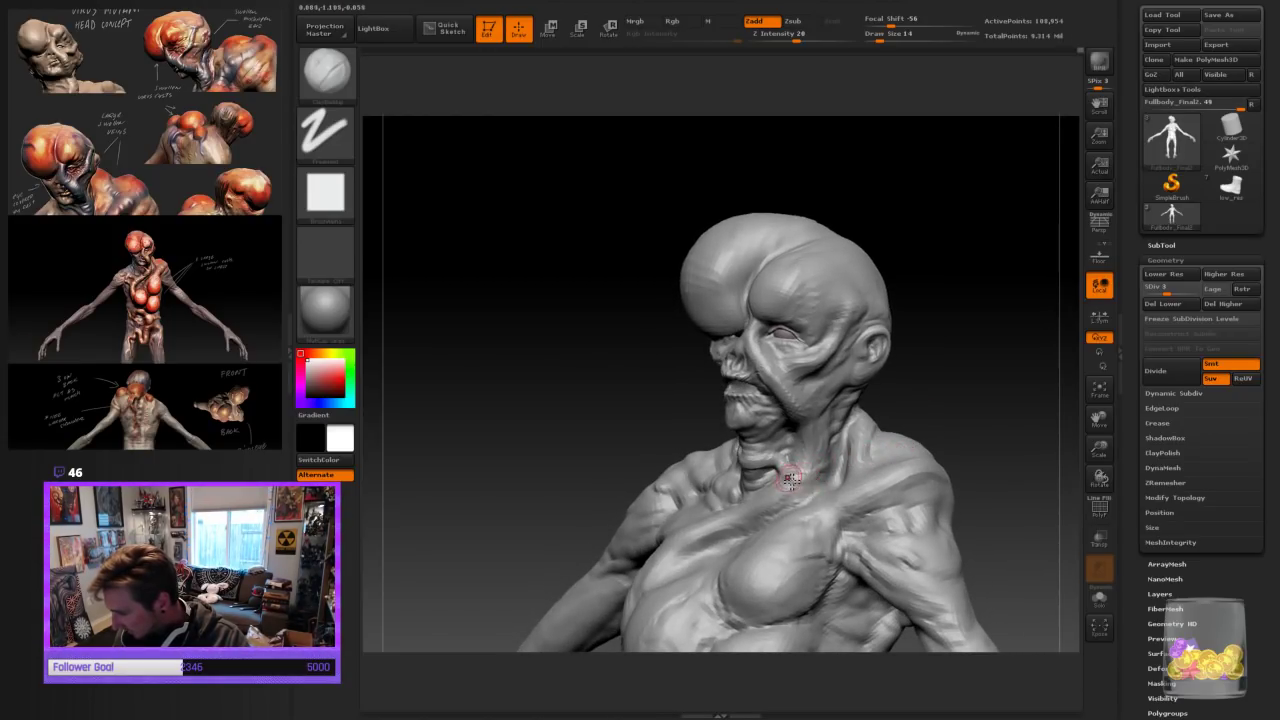
{"action": "mouse_move", "coordinate": [924, 389]}
{"action": "left_mouse_down"}
{"action": "mouse_move", "coordinate": [957, 363]}
{"action": "mouse_move", "coordinate": [946, 375]}
{"action": "left_mouse_up"}
Reposition the jaw and the cord beside the mouth with Move Topological, enlarged to size 30
{"action": "left_click", "coordinate": [339, 82]}
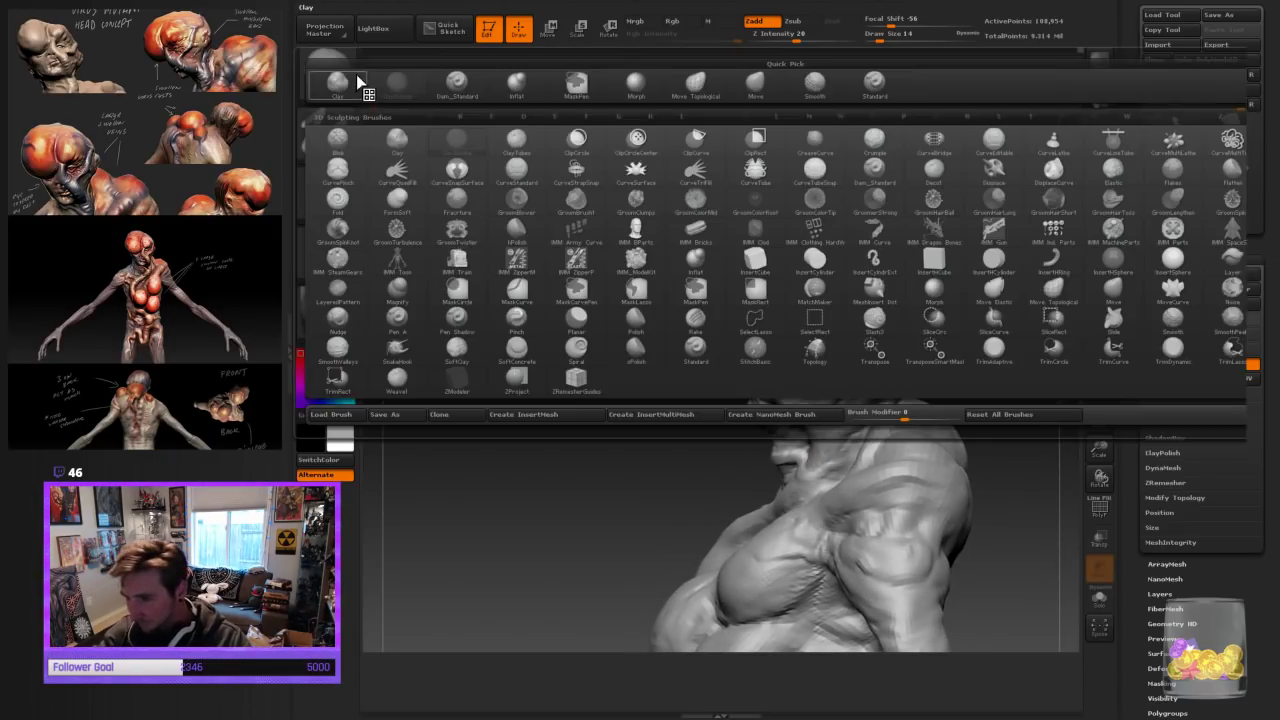
{"action": "left_click", "coordinate": [694, 83]}
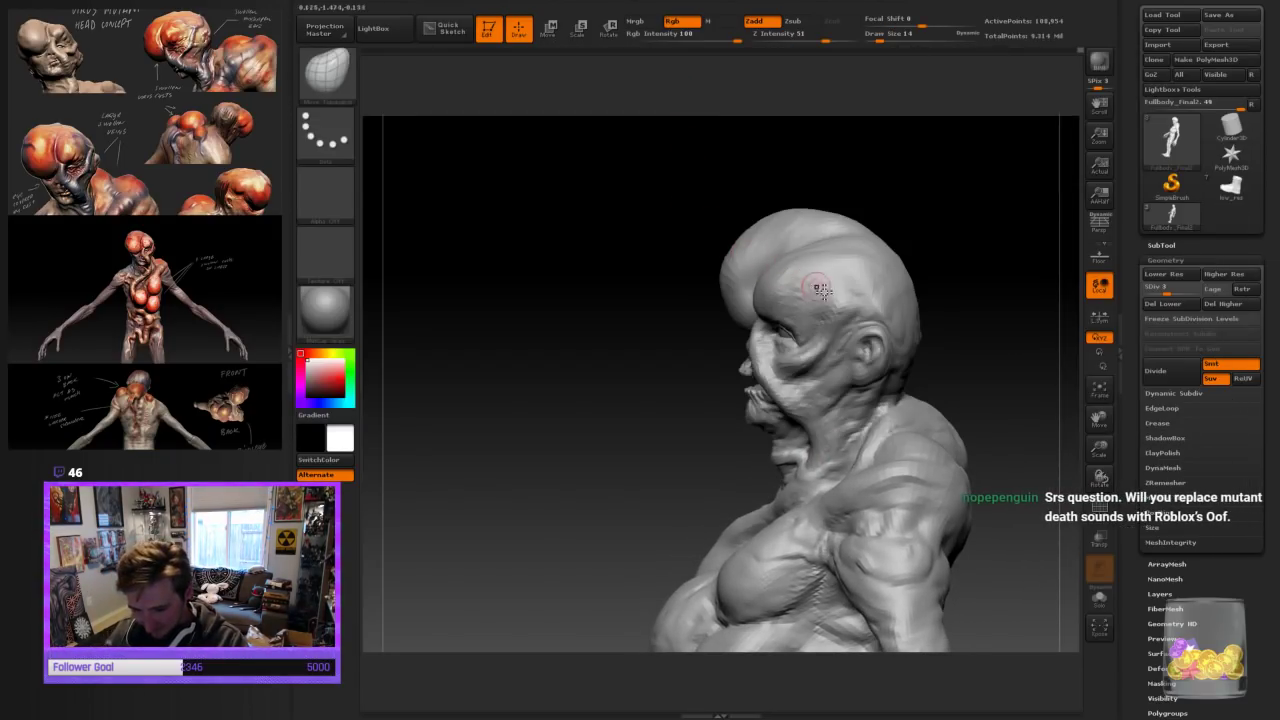
{"action": "left_click_drag", "start_coordinate": [694, 481], "coordinate": [700, 479]}
{"action": "key", "text": "bracketright"}
{"action": "key", "text": "bracketright"}
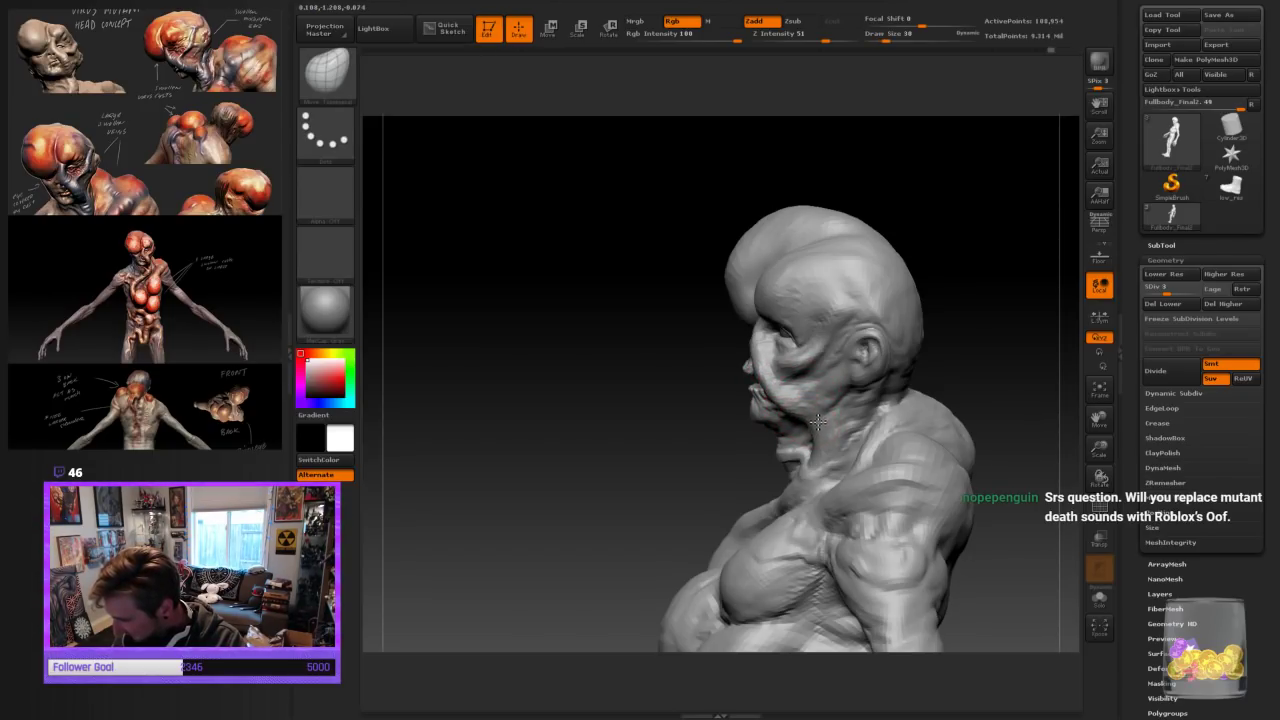
{"action": "left_click_drag", "start_coordinate": [956, 390], "coordinate": [1038, 368]}
{"action": "left_click_drag", "start_coordinate": [982, 371], "coordinate": [1030, 370]}
{"action": "mouse_move", "coordinate": [893, 386]}
{"action": "left_mouse_down"}
{"action": "mouse_move", "coordinate": [909, 375]}
{"action": "mouse_move", "coordinate": [949, 409]}
{"action": "mouse_move", "coordinate": [990, 390]}
{"action": "left_mouse_up"}
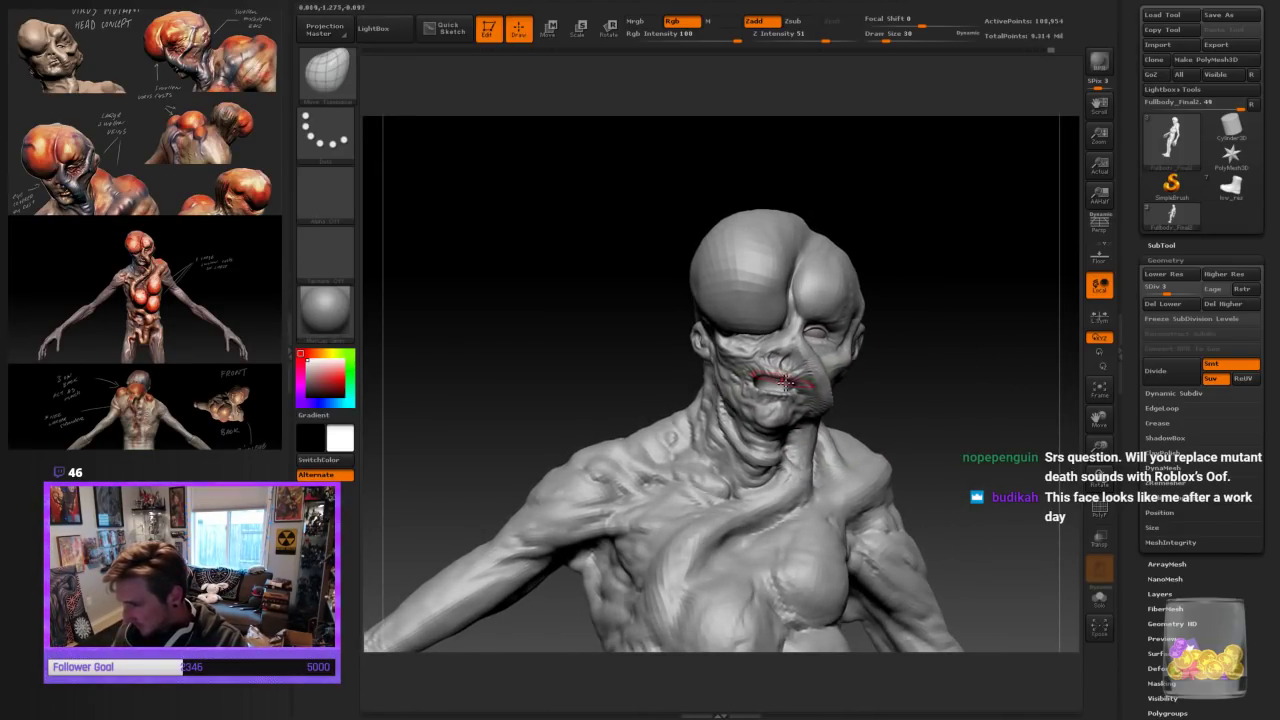
Build up muscle strands across the shoulder and upper chest on the large tumor's side with ClayBuildup, reduced to sizes 22 and 18
{"action": "left_click", "coordinate": [328, 74]}
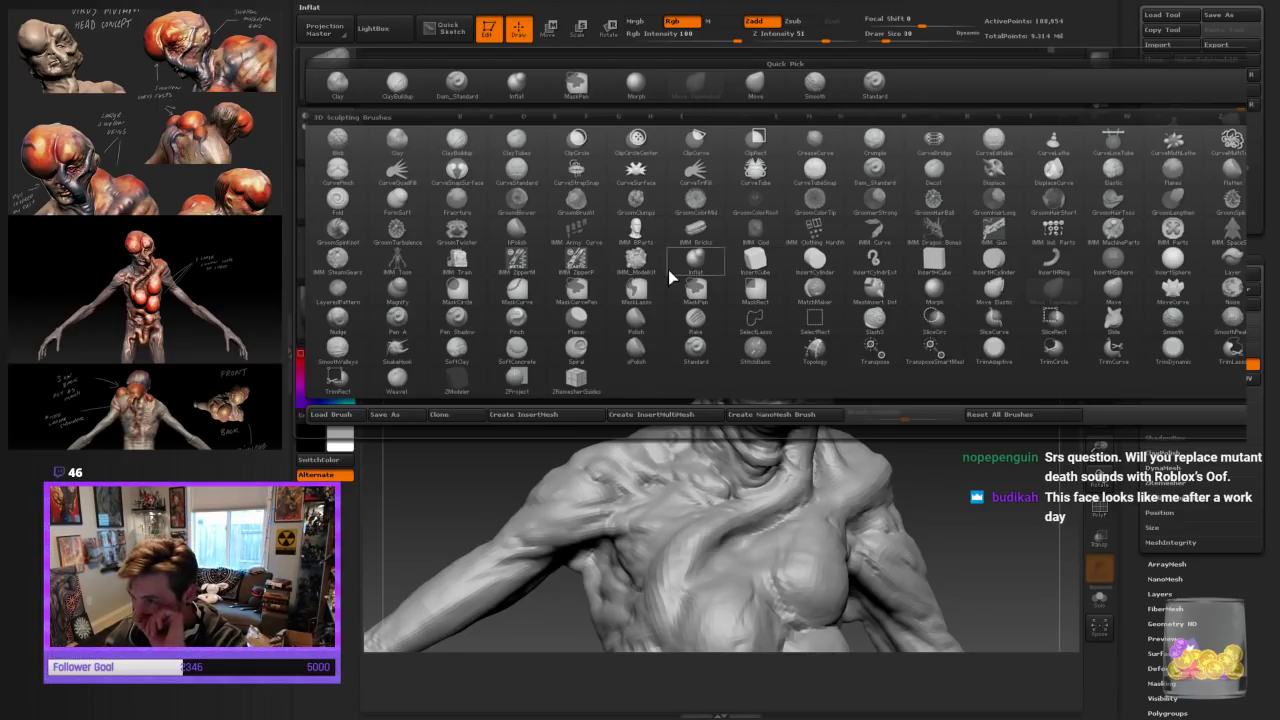
{"action": "left_click", "coordinate": [397, 84]}
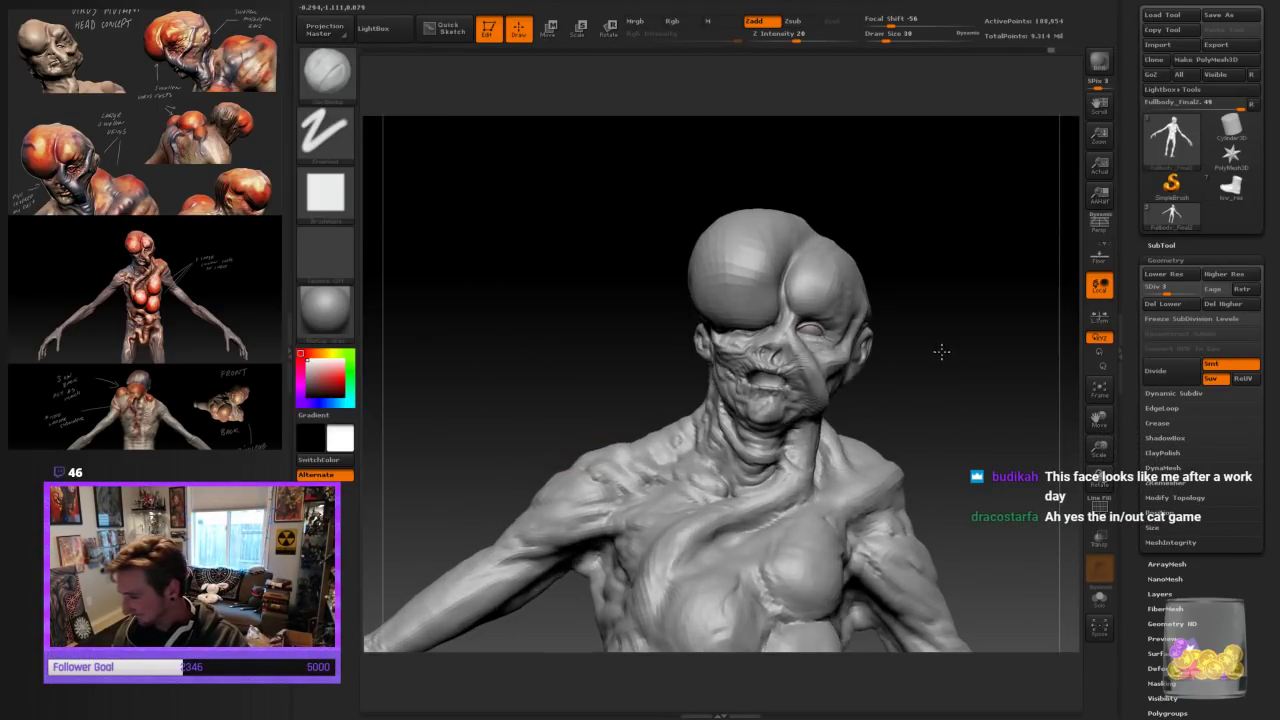
{"action": "left_click_drag", "start_coordinate": [943, 353], "coordinate": [841, 409]}
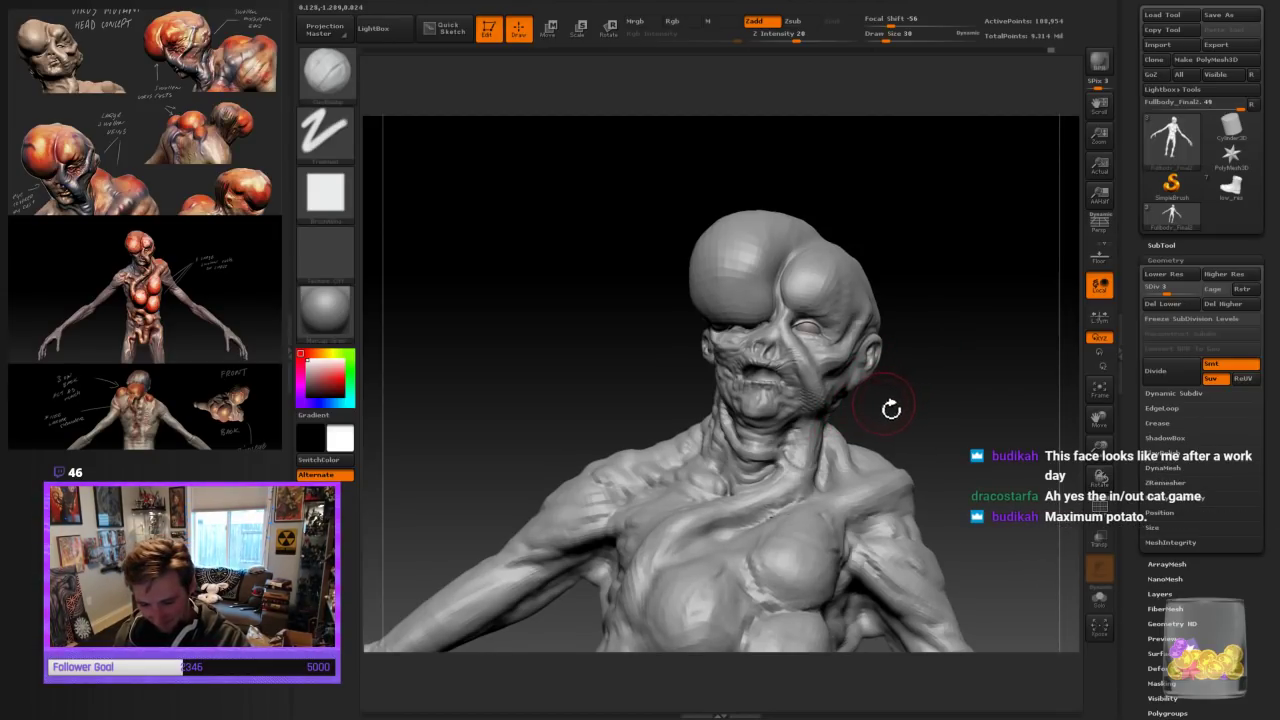
{"action": "left_click_drag", "start_coordinate": [951, 394], "coordinate": [920, 446]}
{"action": "left_click_drag", "start_coordinate": [1096, 452], "coordinate": [1073, 428]}
{"action": "mouse_move", "coordinate": [736, 520]}
{"action": "left_mouse_down"}
{"action": "mouse_move", "coordinate": [766, 484]}
{"action": "mouse_move", "coordinate": [738, 526]}
{"action": "mouse_move", "coordinate": [754, 505]}
{"action": "mouse_move", "coordinate": [716, 502]}
{"action": "left_mouse_up"}
{"action": "key", "text": "bracketleft"}
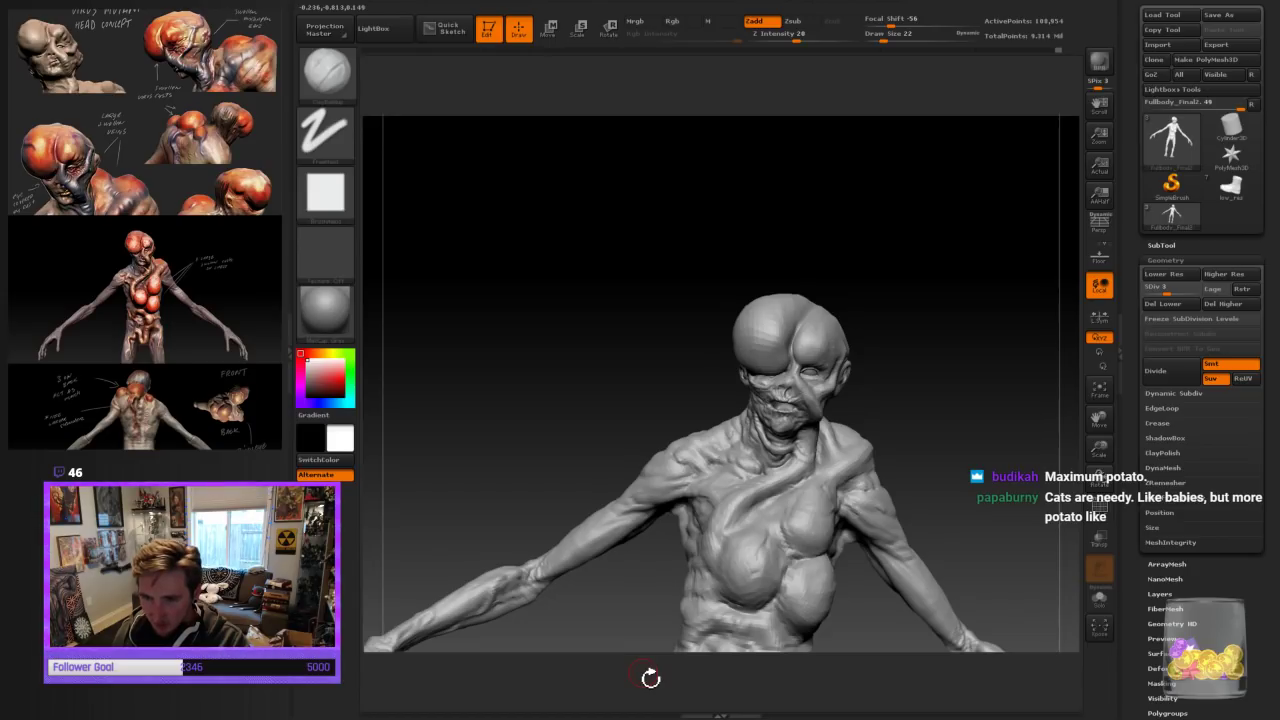
{"action": "key", "text": "bracketleft"}
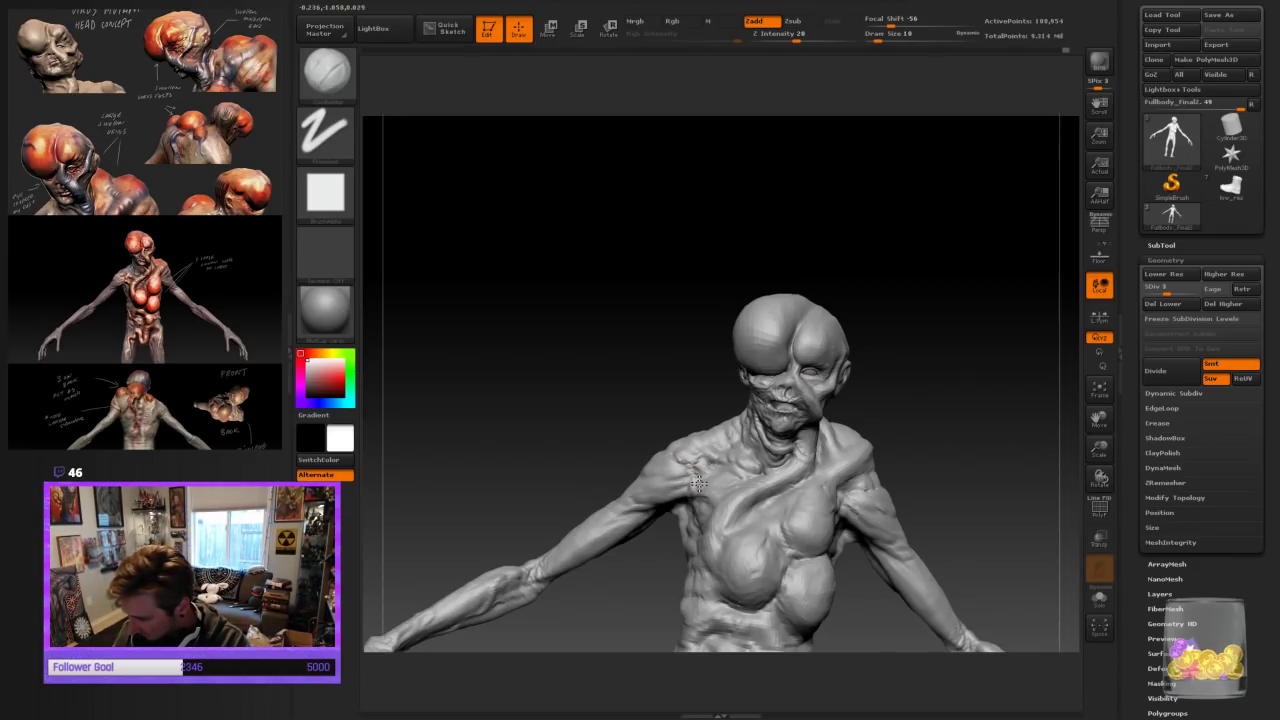
{"action": "left_click_drag", "start_coordinate": [923, 466], "coordinate": [748, 498]}
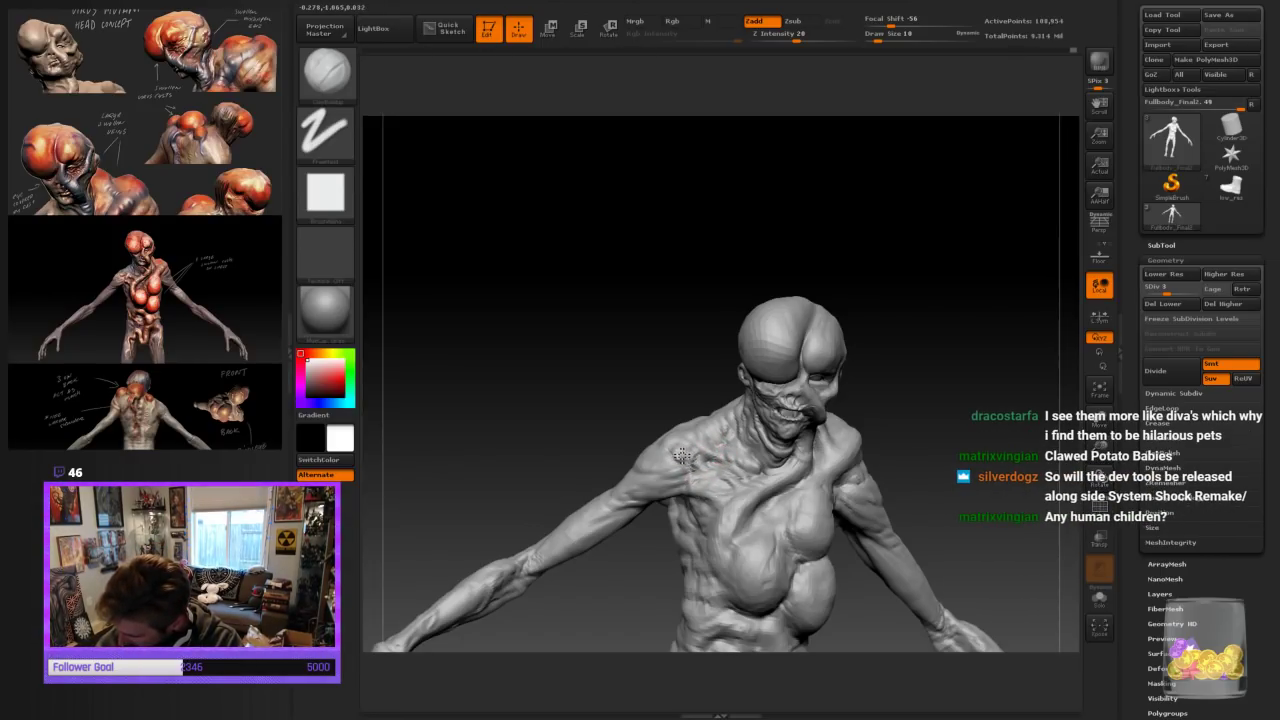
{"action": "mouse_move", "coordinate": [967, 406]}
{"action": "left_mouse_down"}
{"action": "mouse_move", "coordinate": [738, 489]}
{"action": "mouse_move", "coordinate": [742, 500]}
{"action": "left_mouse_up"}
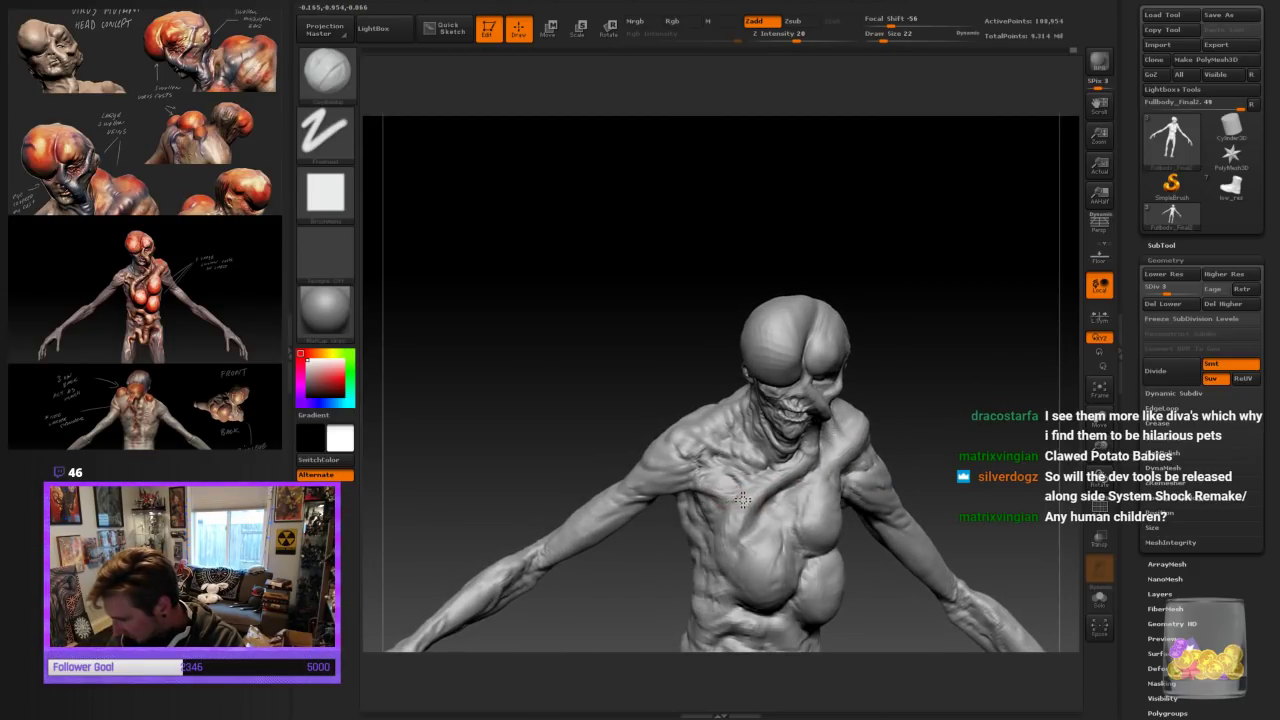
Build up the tissue where the cord joins the top of the large chest sac with ClayBuildup at size 22
{"action": "mouse_move", "coordinate": [951, 451]}
{"action": "left_mouse_down"}
{"action": "mouse_move", "coordinate": [1108, 466]}
{"action": "mouse_move", "coordinate": [1080, 486]}
{"action": "mouse_move", "coordinate": [886, 408]}
{"action": "mouse_move", "coordinate": [842, 408]}
{"action": "left_mouse_up"}
{"action": "mouse_move", "coordinate": [985, 331]}
{"action": "left_mouse_down"}
{"action": "mouse_move", "coordinate": [685, 463]}
{"action": "mouse_move", "coordinate": [690, 516]}
{"action": "left_mouse_up"}
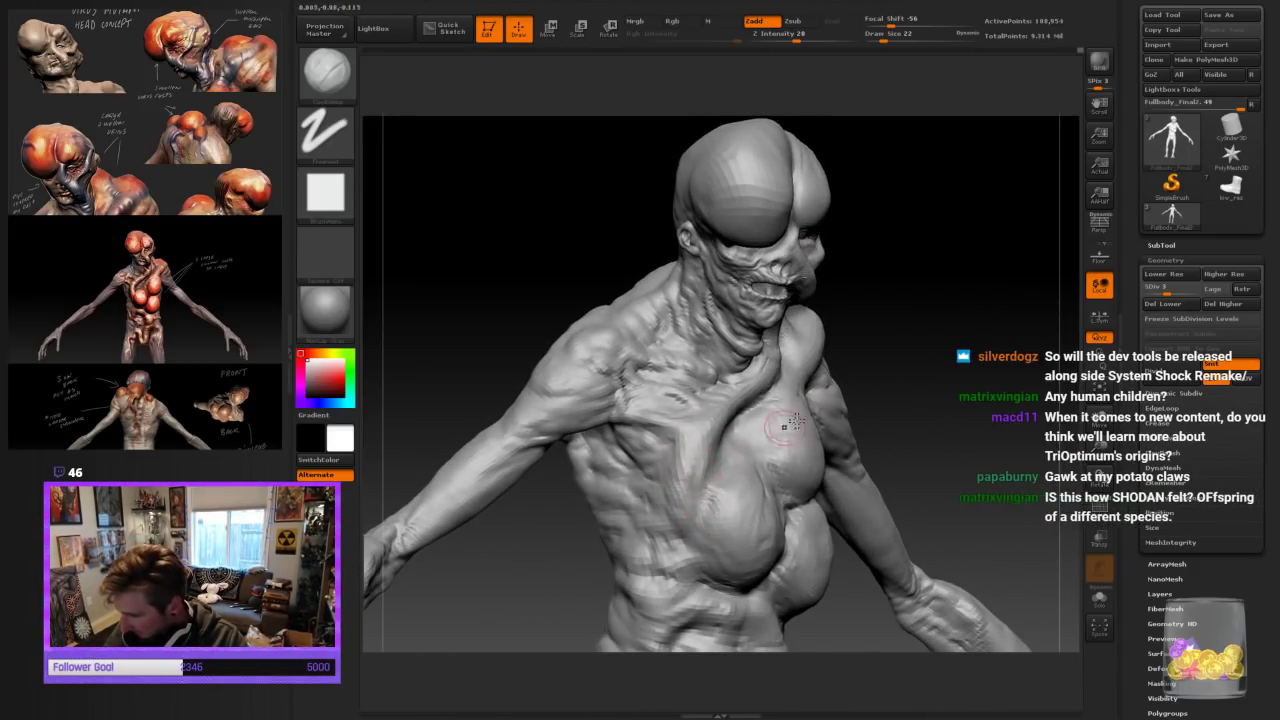
{"action": "left_click_drag", "start_coordinate": [1000, 360], "coordinate": [905, 368]}
{"action": "left_click_drag", "start_coordinate": [717, 488], "coordinate": [708, 474]}
{"action": "left_click_drag", "start_coordinate": [994, 345], "coordinate": [1016, 350]}
{"action": "mouse_move", "coordinate": [746, 456]}
{"action": "left_mouse_down"}
{"action": "mouse_move", "coordinate": [712, 486]}
{"action": "mouse_move", "coordinate": [728, 426]}
{"action": "mouse_move", "coordinate": [744, 479]}
{"action": "left_mouse_up"}
{"action": "left_click_drag", "start_coordinate": [962, 367], "coordinate": [1046, 366]}
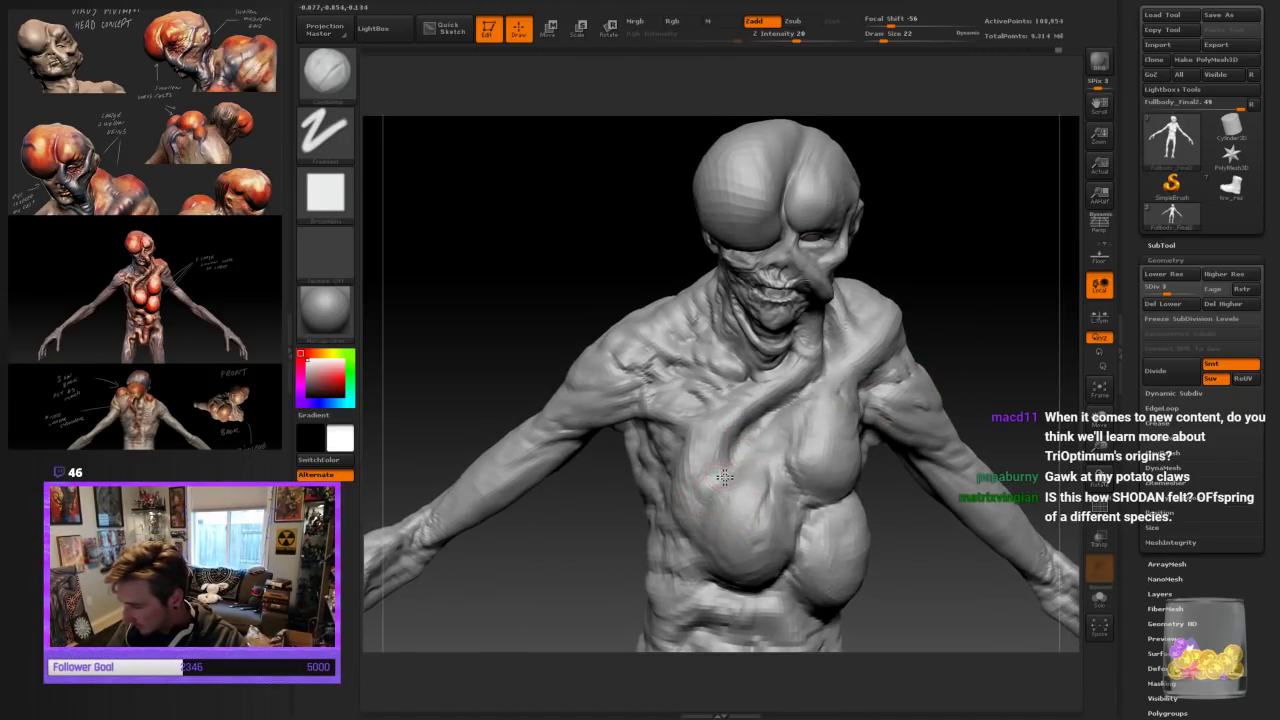
Sculpt the skin along the outer edge of the large chest sac to blend it into the ribs, using ClayBuildup at size 22
{"action": "left_click_drag", "start_coordinate": [1017, 327], "coordinate": [886, 405]}
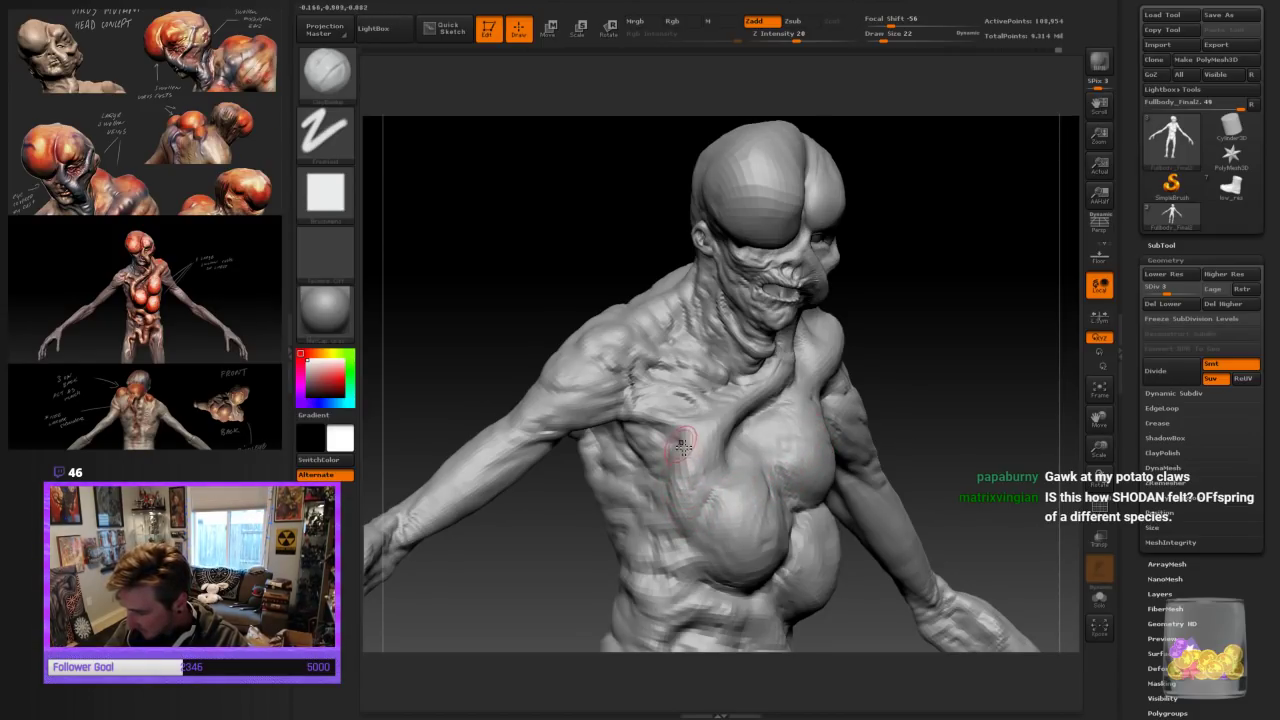
{"action": "left_click_drag", "start_coordinate": [968, 372], "coordinate": [946, 363]}
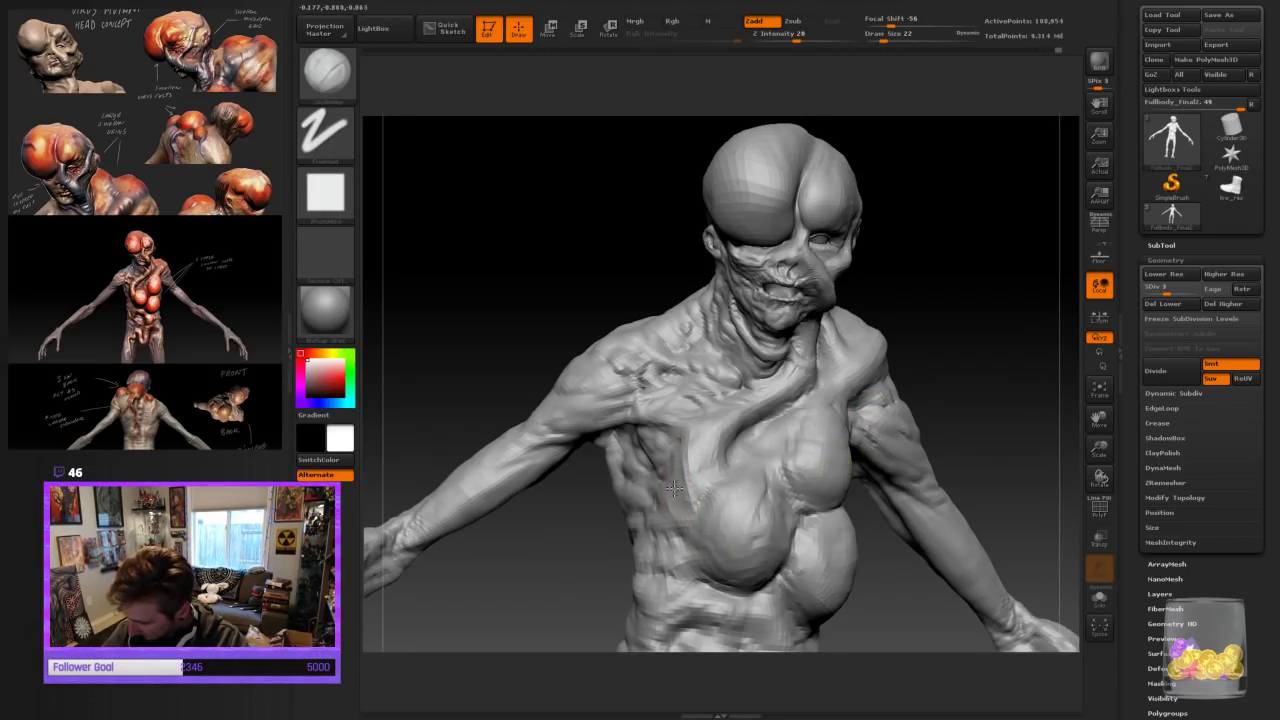
{"action": "mouse_move", "coordinate": [940, 350]}
{"action": "left_mouse_down"}
{"action": "mouse_move", "coordinate": [905, 354]}
{"action": "mouse_move", "coordinate": [1034, 320]}
{"action": "left_mouse_up"}
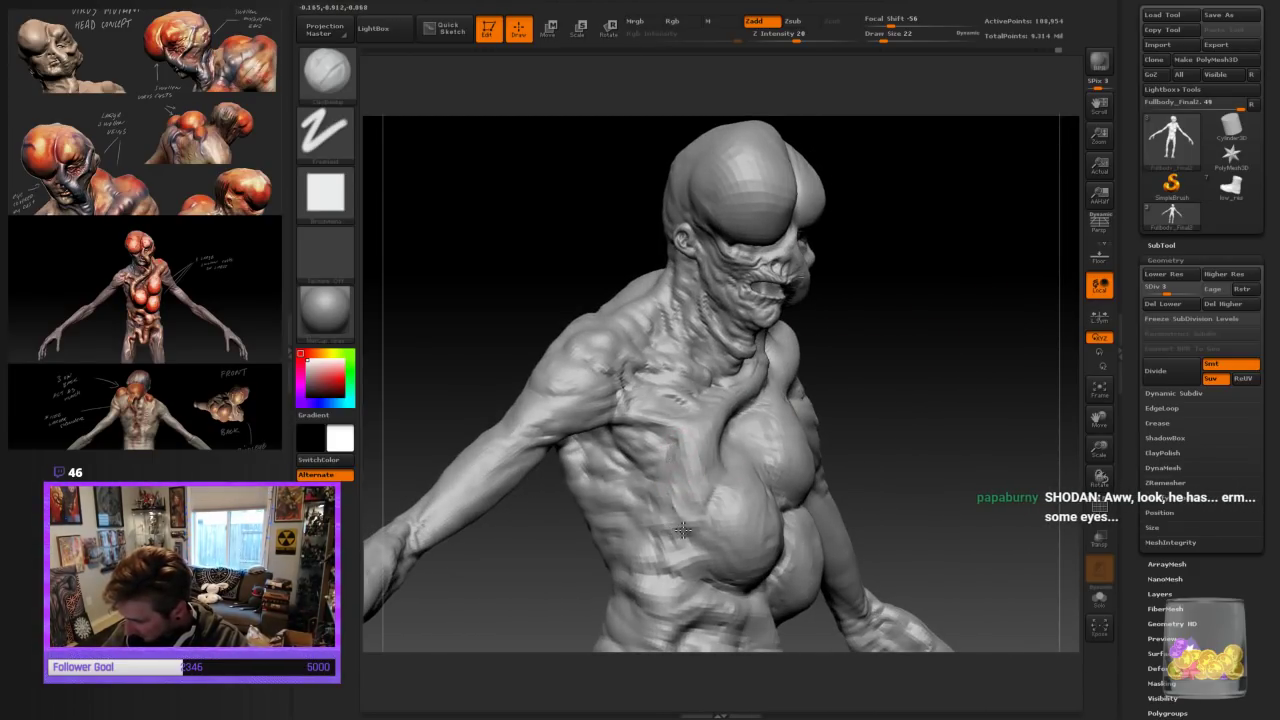
{"action": "left_click_drag", "start_coordinate": [992, 362], "coordinate": [905, 368]}
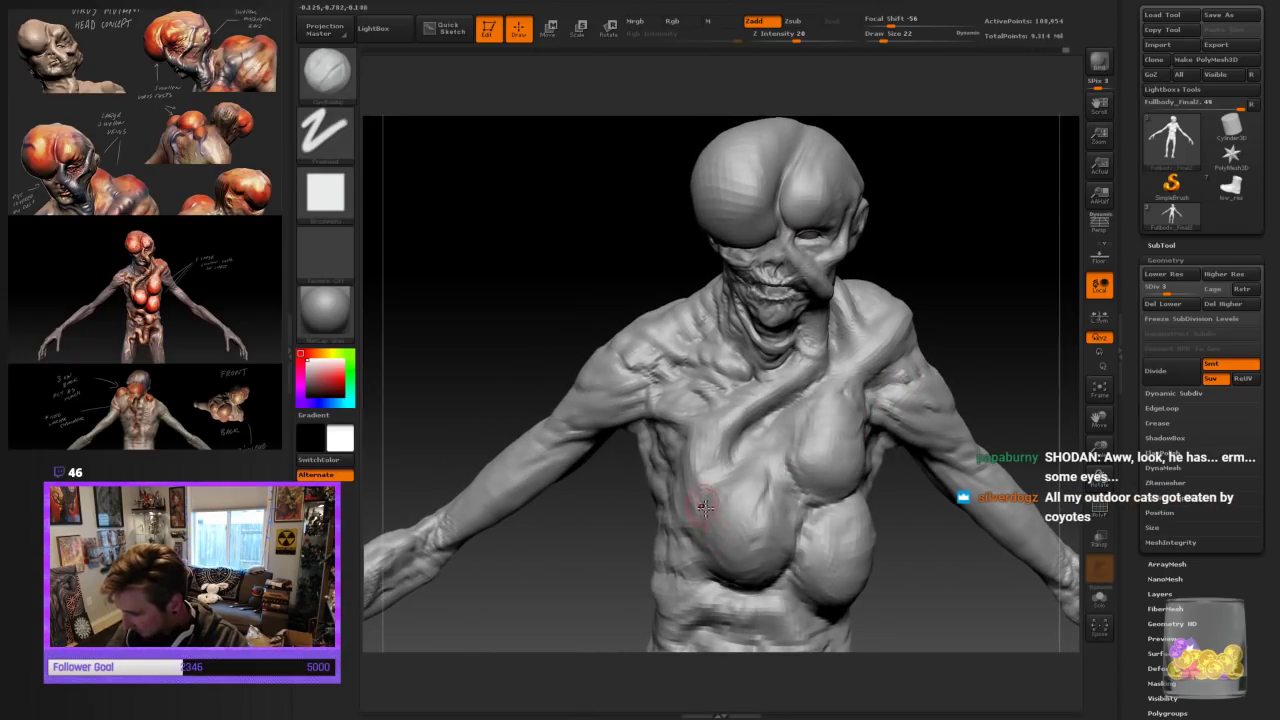
Fill out the chest surface between the diagonal cord and the upper and lower sacs with ClayBuildup at size 22
{"action": "mouse_move", "coordinate": [702, 420]}
{"action": "left_mouse_down"}
{"action": "mouse_move", "coordinate": [699, 472]}
{"action": "mouse_move", "coordinate": [718, 452]}
{"action": "left_mouse_up"}
{"action": "mouse_move", "coordinate": [993, 352]}
{"action": "left_mouse_down"}
{"action": "mouse_move", "coordinate": [979, 357]}
{"action": "mouse_move", "coordinate": [943, 320]}
{"action": "mouse_move", "coordinate": [903, 329]}
{"action": "left_mouse_up"}
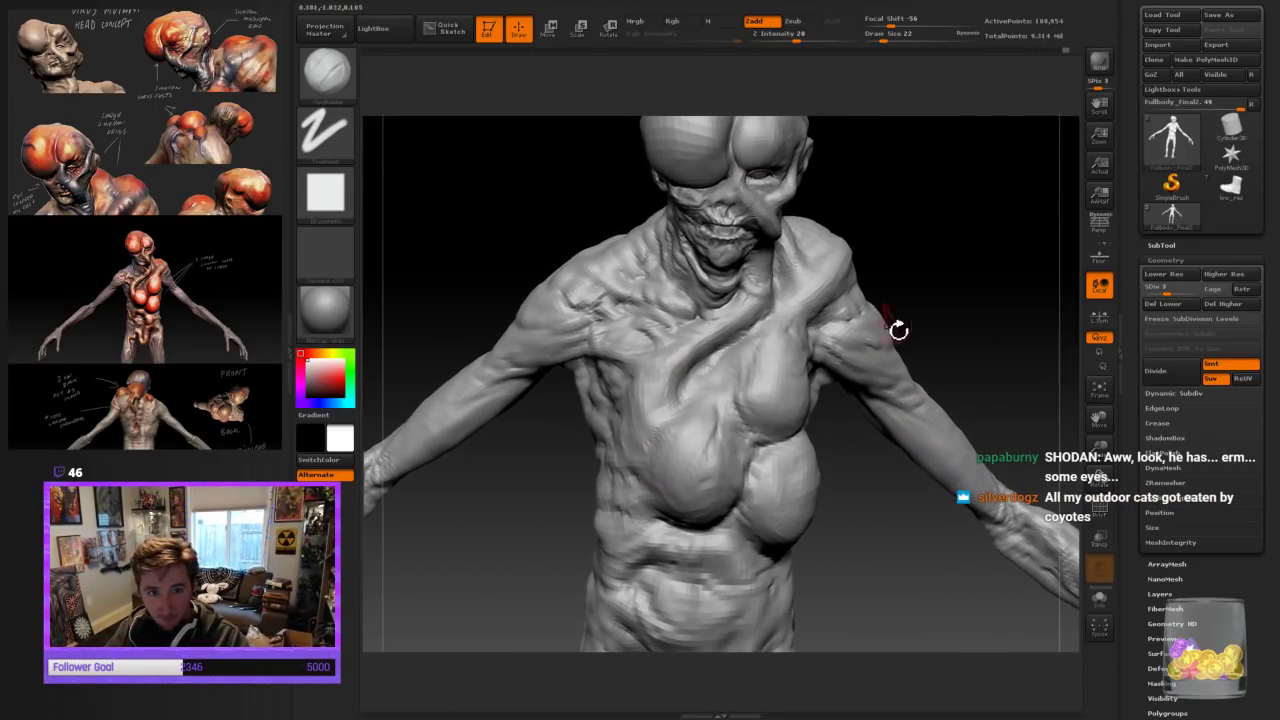
{"action": "mouse_move", "coordinate": [720, 410]}
{"action": "left_mouse_down"}
{"action": "mouse_move", "coordinate": [714, 440]}
{"action": "mouse_move", "coordinate": [735, 402]}
{"action": "left_mouse_up"}
{"action": "left_click_drag", "start_coordinate": [940, 278], "coordinate": [935, 302]}
{"action": "key", "text": "bracketleft"}
{"action": "key", "text": "bracketright"}
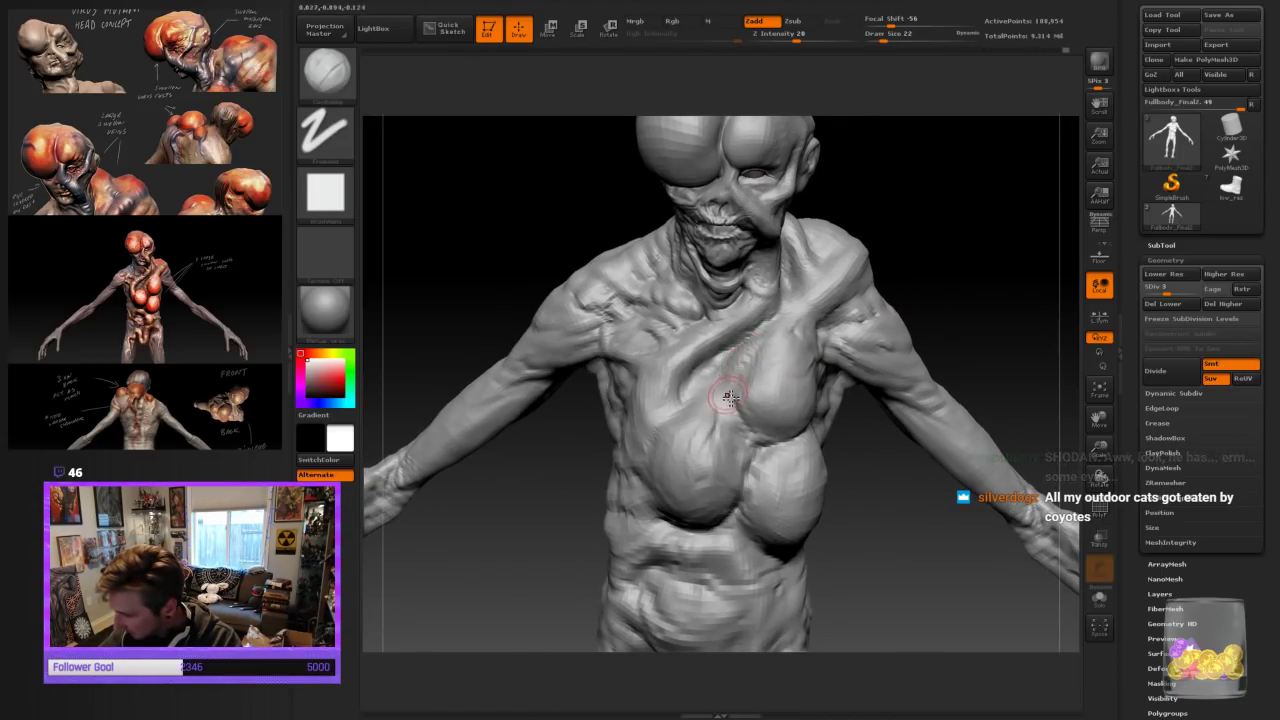
Refine the outer edge of the upper chest sac with ClayBuildup at size 14
{"action": "key", "text": "bracketleft"}
{"action": "key", "text": "bracketright"}
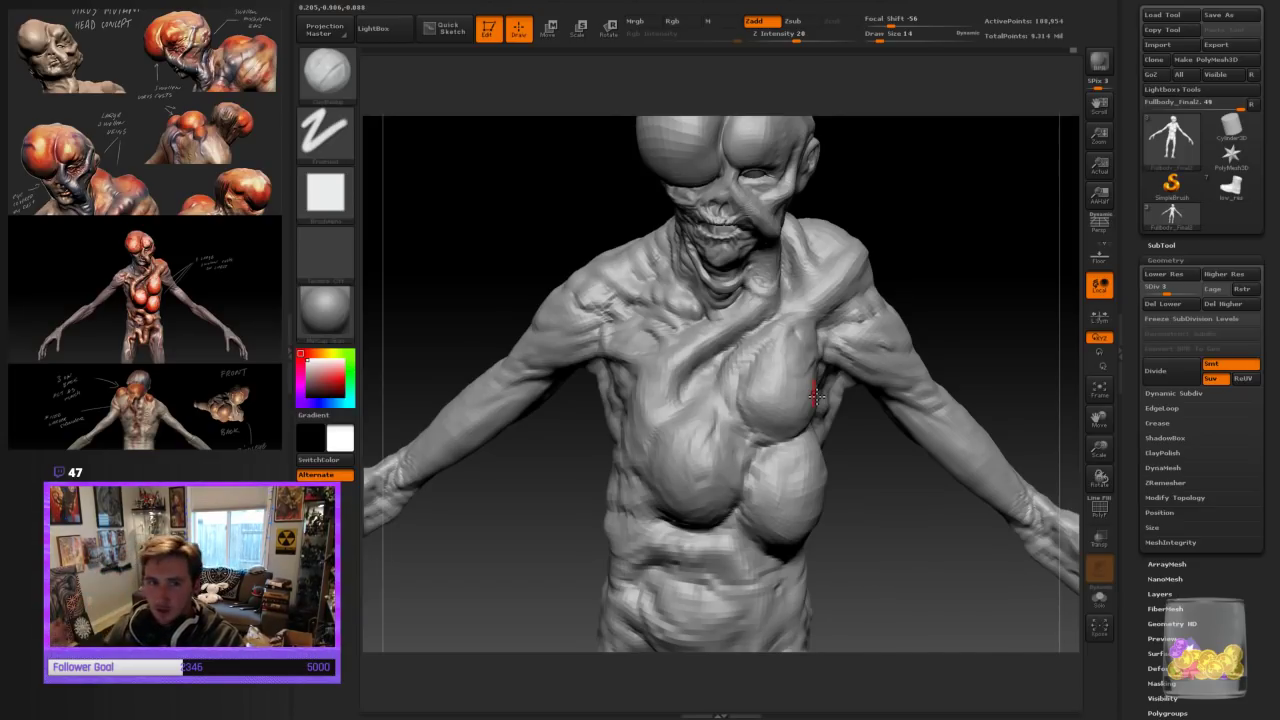
{"action": "left_click_drag", "start_coordinate": [934, 294], "coordinate": [943, 289]}
{"action": "key", "text": "]"}
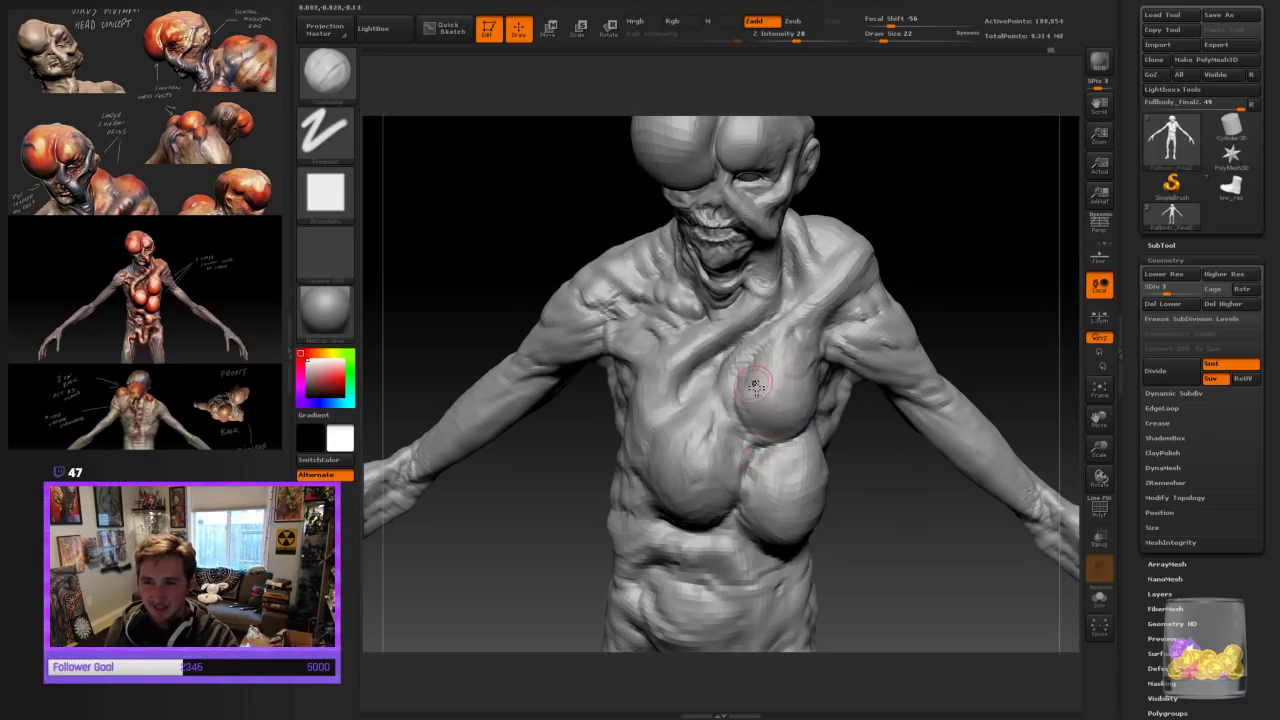
Build up skin strands where the top of the upper chest sac meets the diagonal cord, using ClayBuildup at sizes 22 and 18
{"action": "key", "text": "bracketright"}
{"action": "mouse_move", "coordinate": [763, 383]}
{"action": "left_mouse_down"}
{"action": "mouse_move", "coordinate": [770, 362]}
{"action": "mouse_move", "coordinate": [785, 376]}
{"action": "left_mouse_up"}
{"action": "left_click_drag", "start_coordinate": [1005, 290], "coordinate": [930, 285]}
{"action": "key", "text": "bracketleft"}
{"action": "key", "text": "bracketleft"}
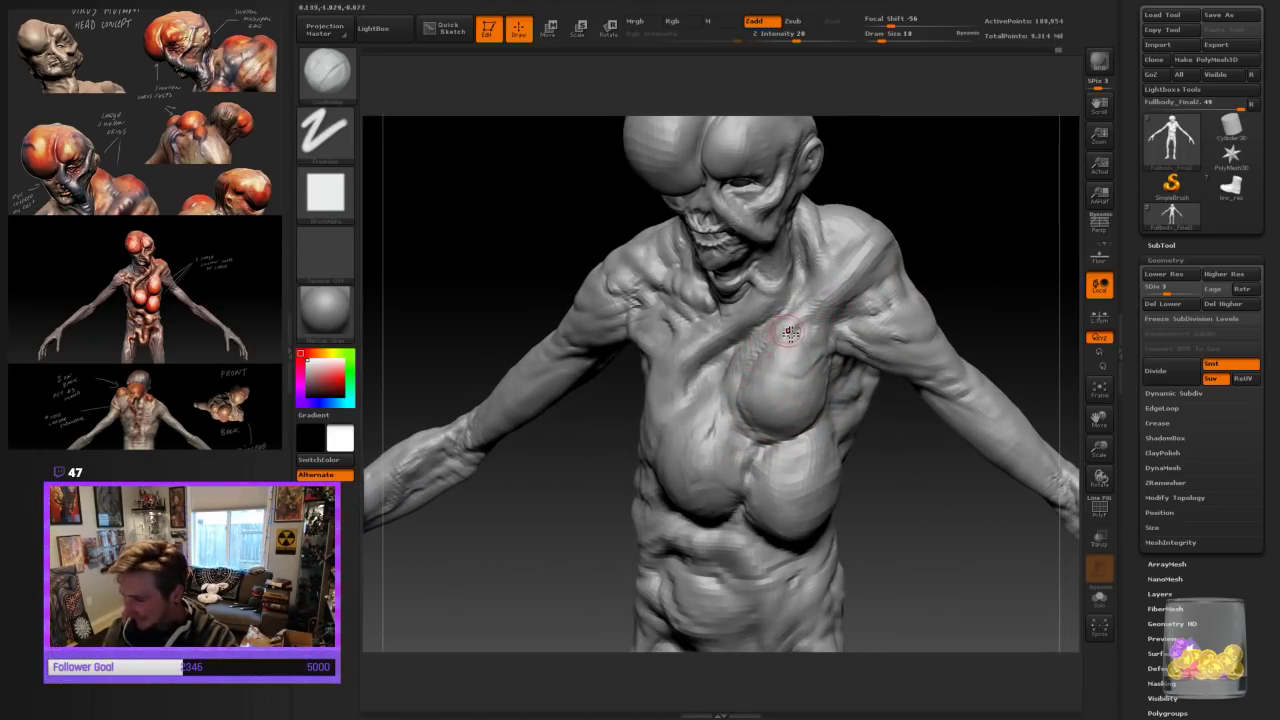
{"action": "key", "text": "bracketleft"}
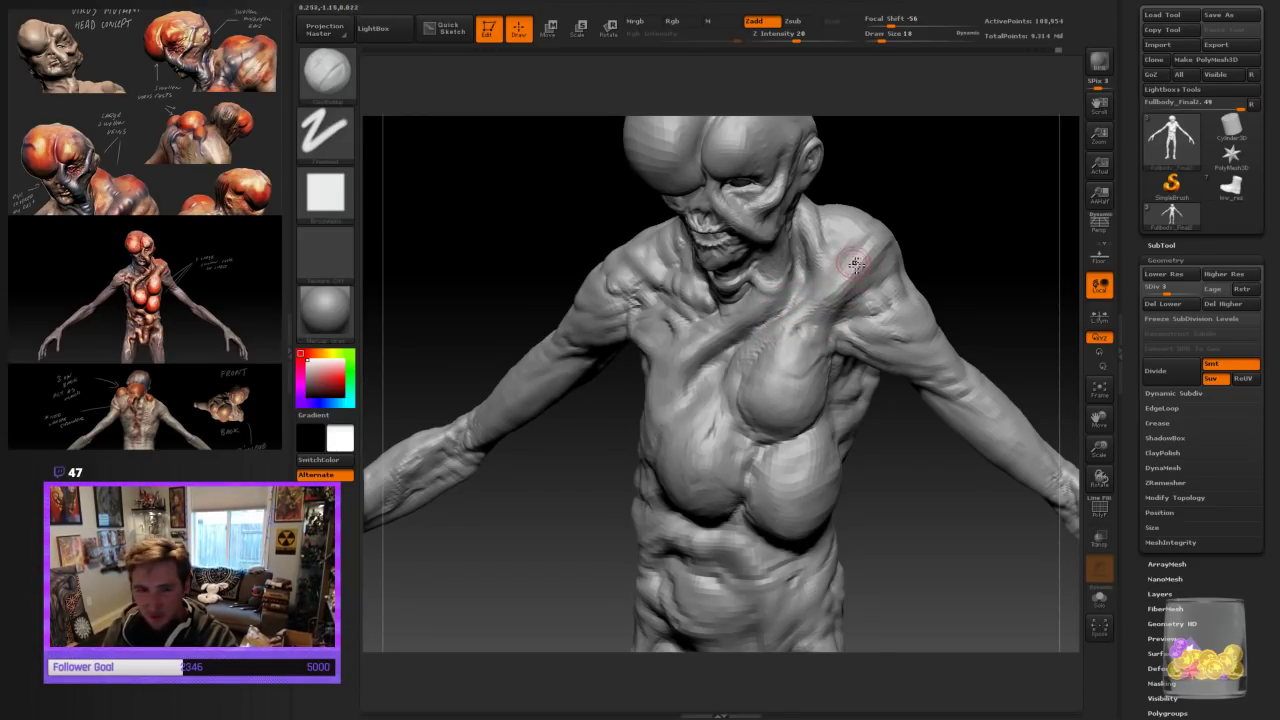
Build up the thick cord running over the shoulder beside the neck with ClayBuildup at size 26
{"action": "left_click_drag", "start_coordinate": [914, 223], "coordinate": [884, 278]}
{"action": "key", "text": "bracketright"}
{"action": "key", "text": "bracketright"}
{"action": "key", "text": "bracketright"}
{"action": "key", "text": "bracketright"}
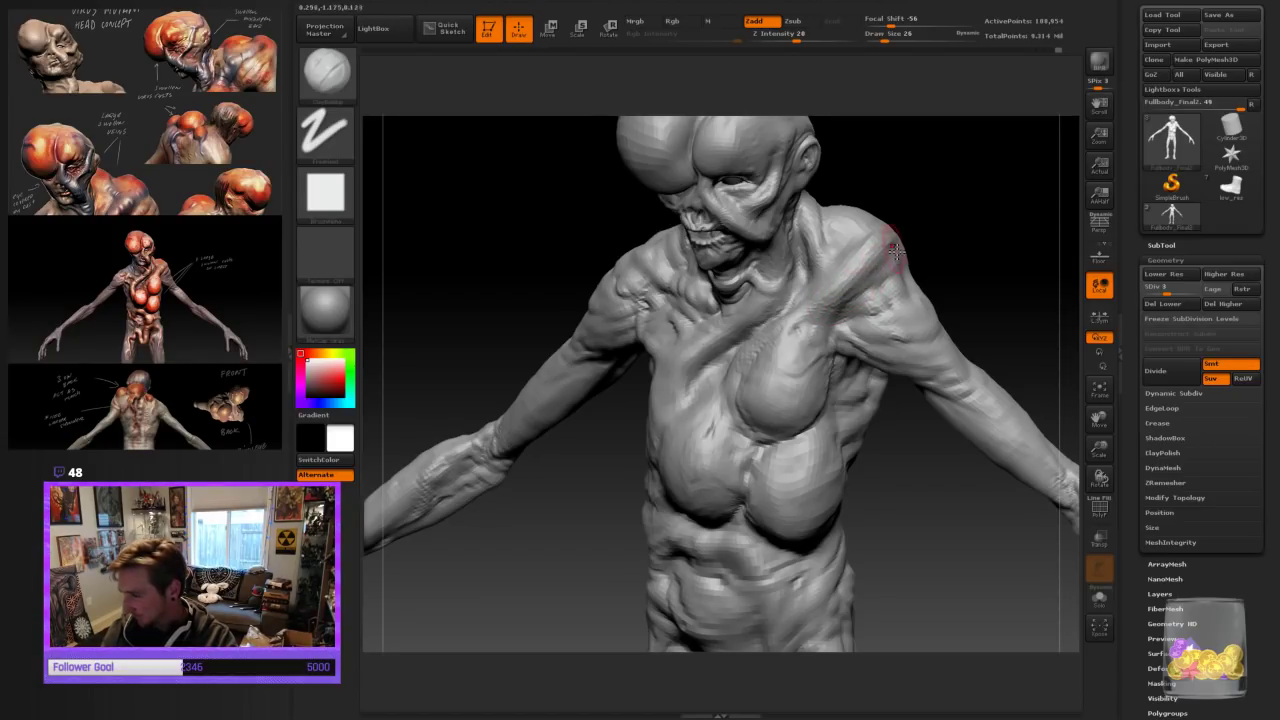
{"action": "left_click_drag", "start_coordinate": [951, 209], "coordinate": [881, 228]}
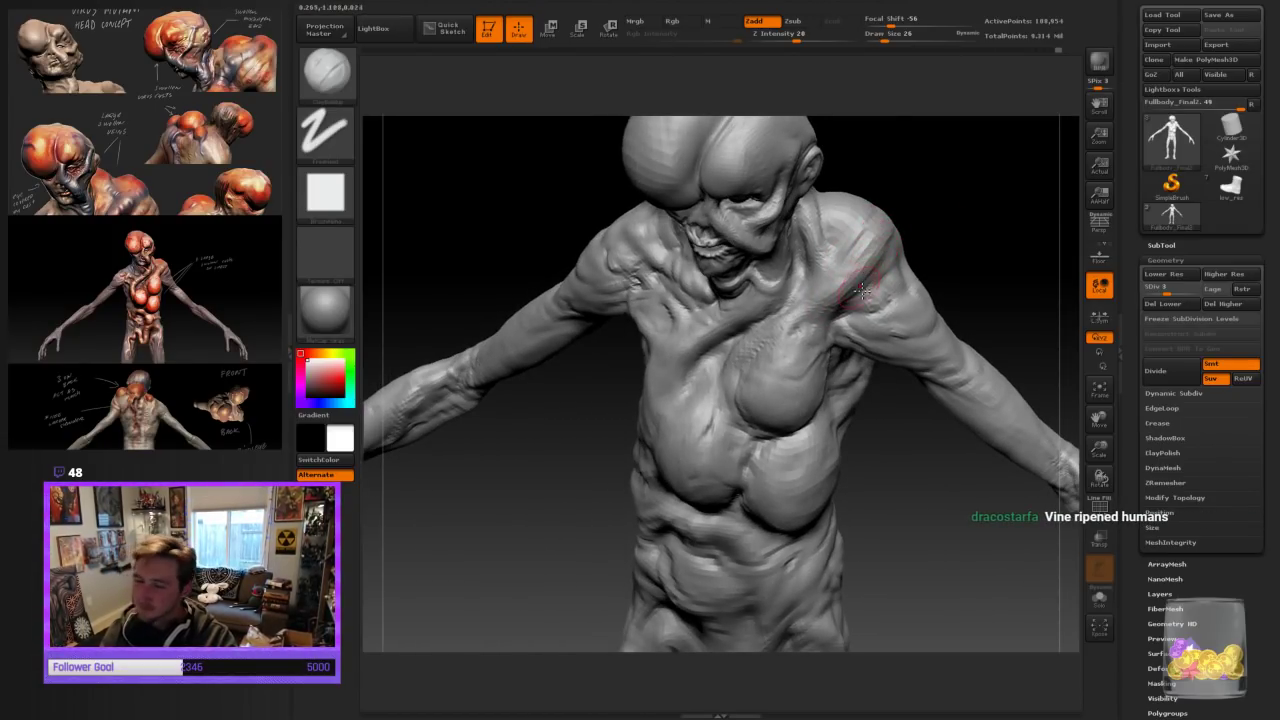
{"action": "right_click_drag", "start_coordinate": [870, 285], "coordinate": [920, 223]}
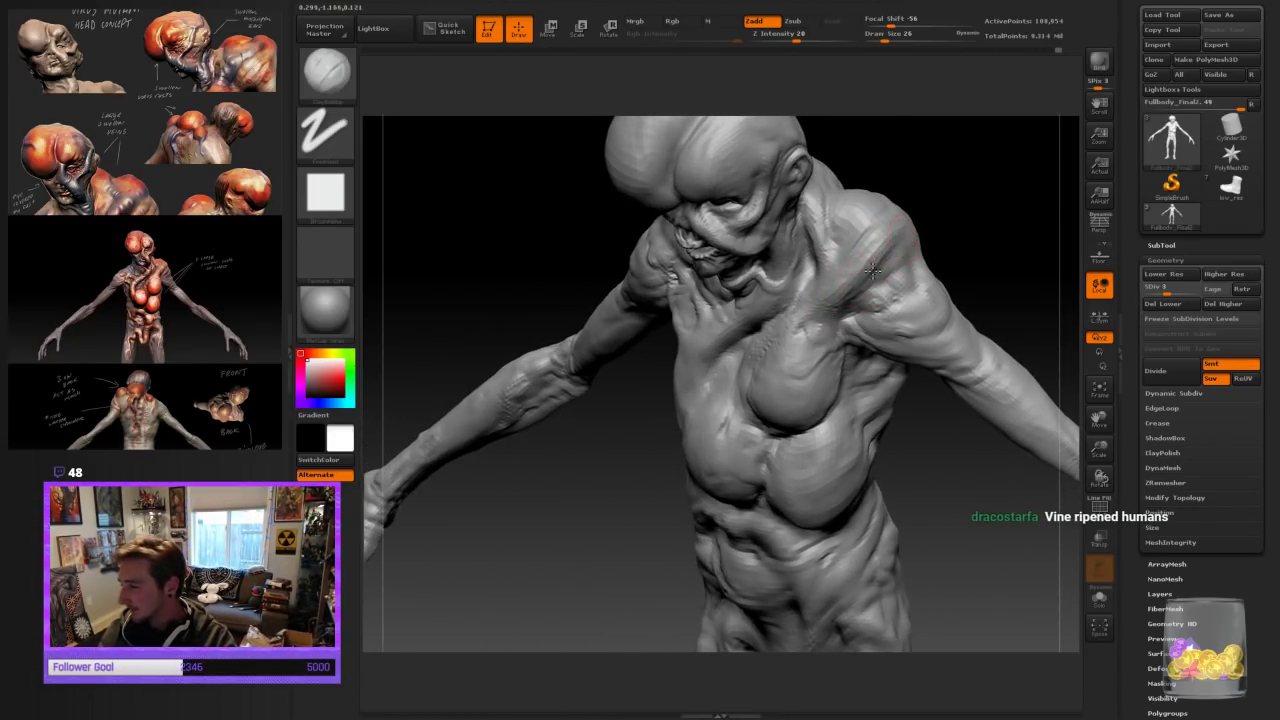
{"action": "right_click_drag", "start_coordinate": [852, 258], "coordinate": [951, 194]}
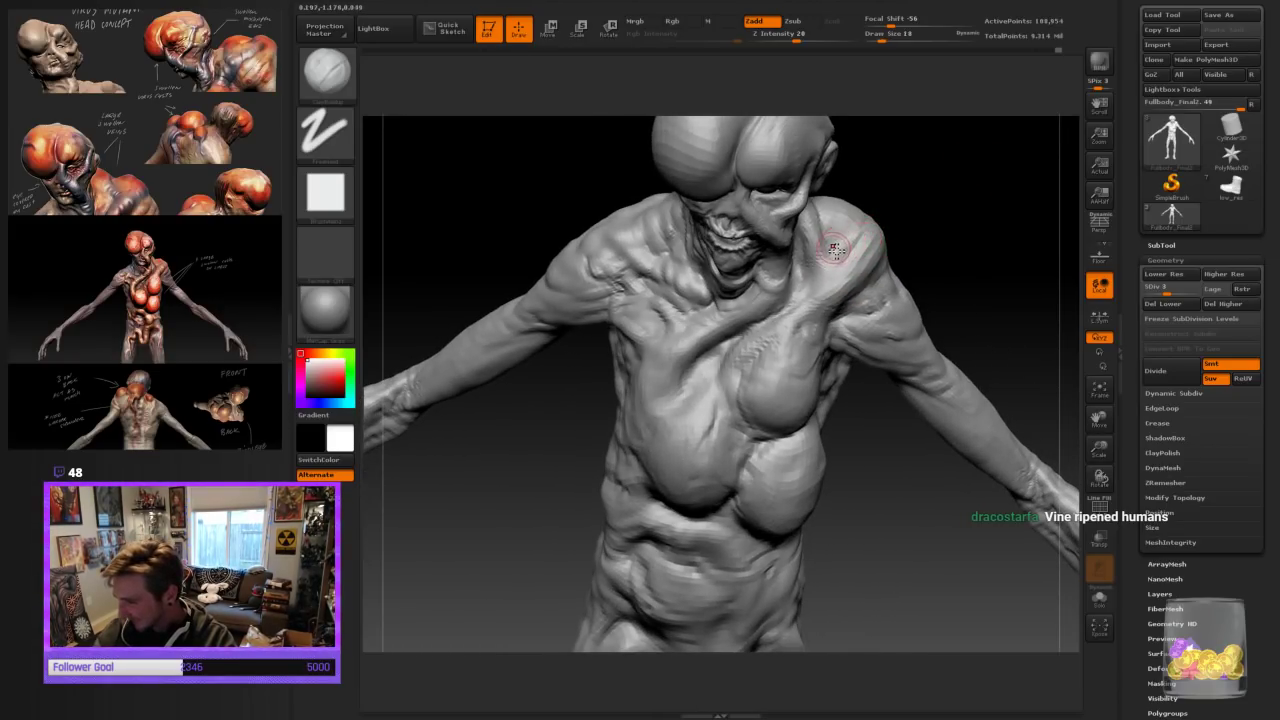
Refine the tissue from the base of the neck cord down to the top of the upper sac, using ClayBuildup at sizes 14 and 22
{"action": "key", "text": "bracketleft"}
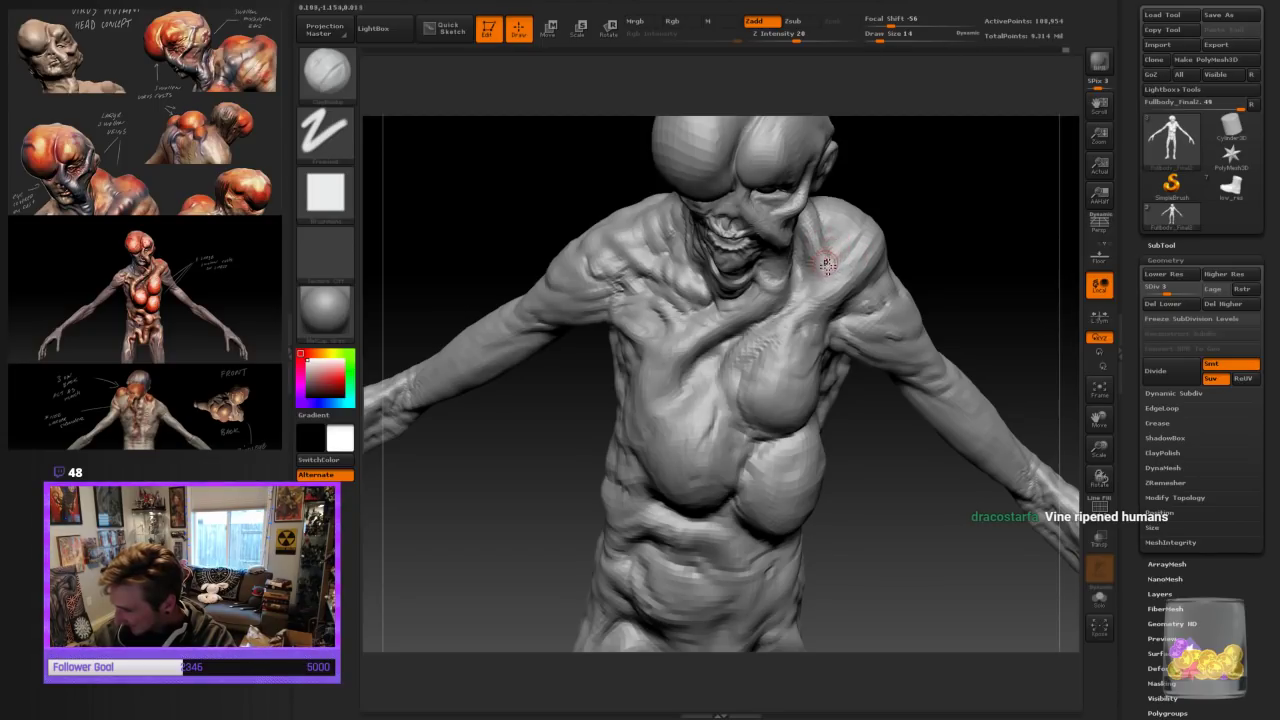
{"action": "key", "text": "bracketright"}
{"action": "right_click_drag", "start_coordinate": [843, 271], "coordinate": [790, 330]}
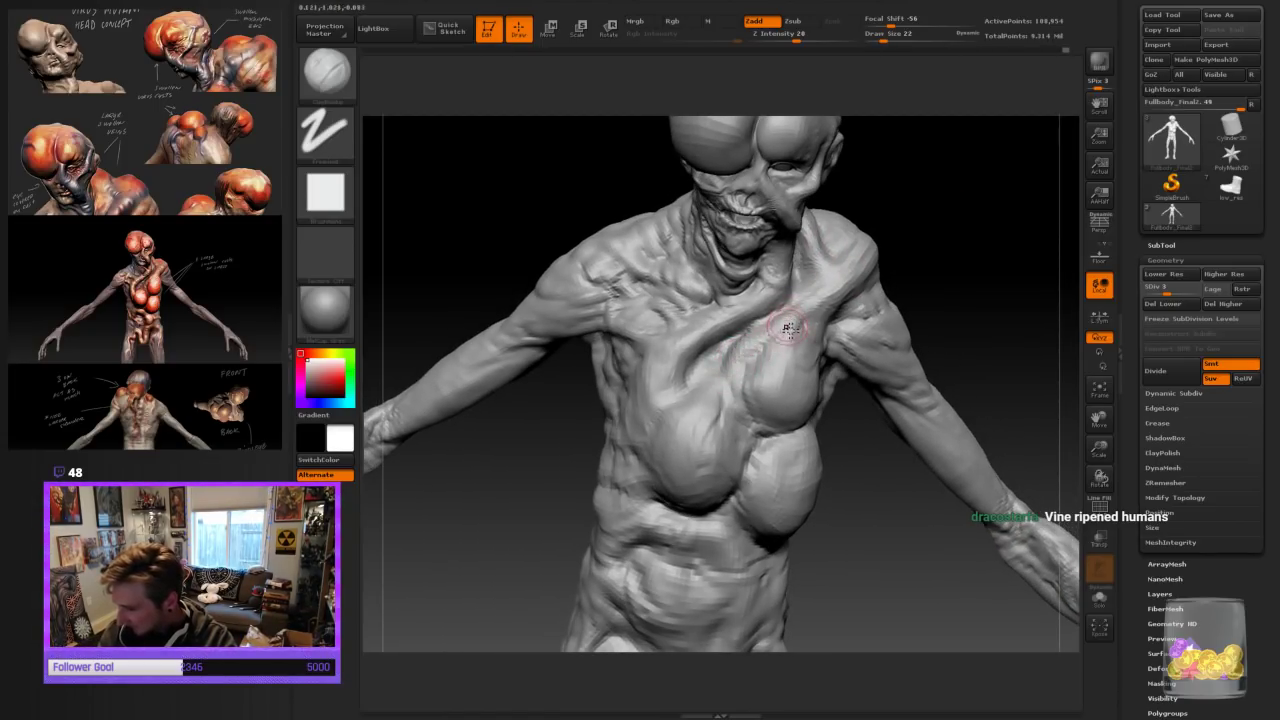
{"action": "key", "text": "bracketright"}
{"action": "key", "text": "bracketleft"}
{"action": "key", "text": "bracketleft"}
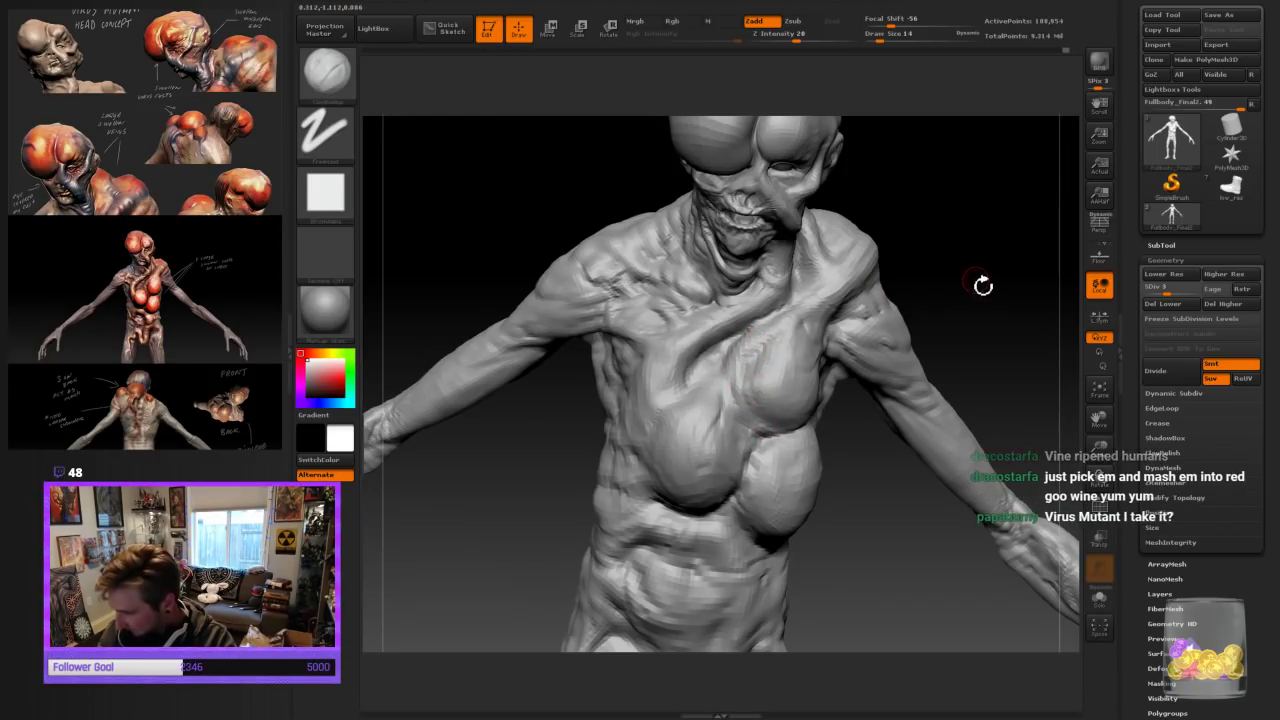
Check the torso from a wider view and touch up the surface of the upper chest sac with ClayBuildup
{"action": "right_click_drag", "start_coordinate": [1003, 323], "coordinate": [978, 249], "text": "alt"}
{"action": "left_click_drag", "start_coordinate": [990, 345], "coordinate": [1008, 308]}
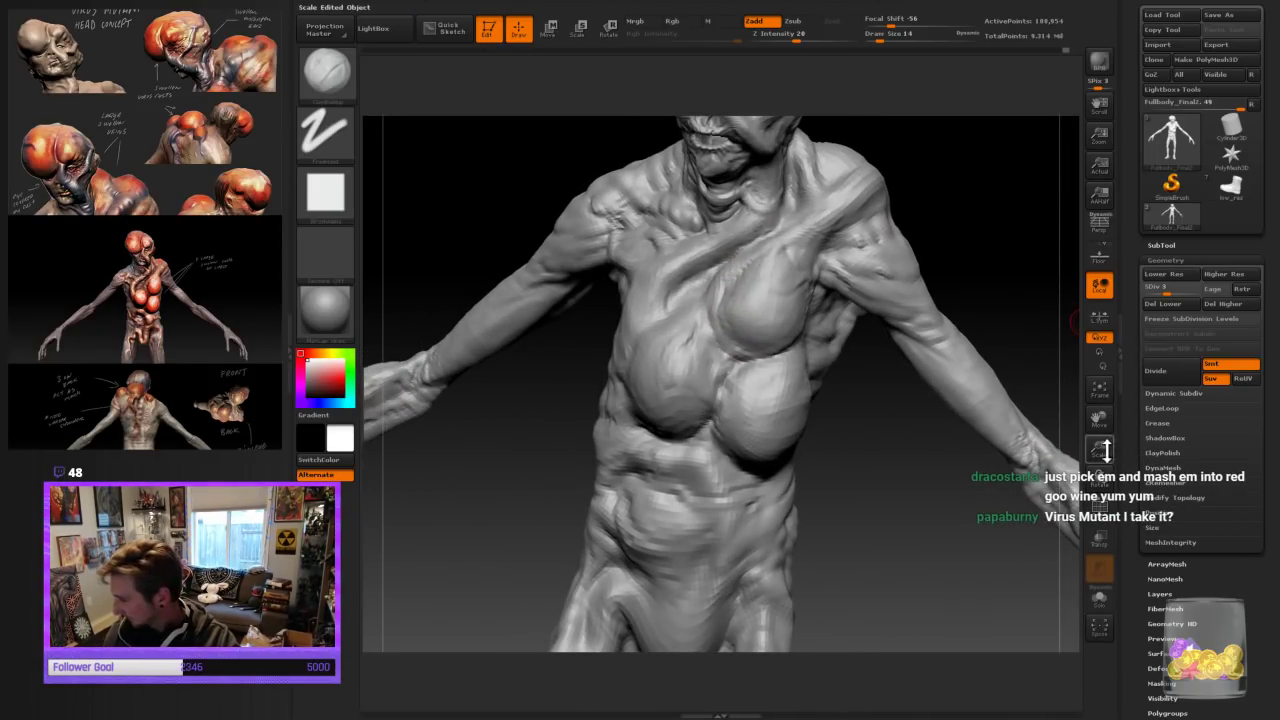
{"action": "left_click_drag", "start_coordinate": [1100, 449], "coordinate": [1087, 438]}
{"action": "left_click_drag", "start_coordinate": [869, 486], "coordinate": [793, 346]}
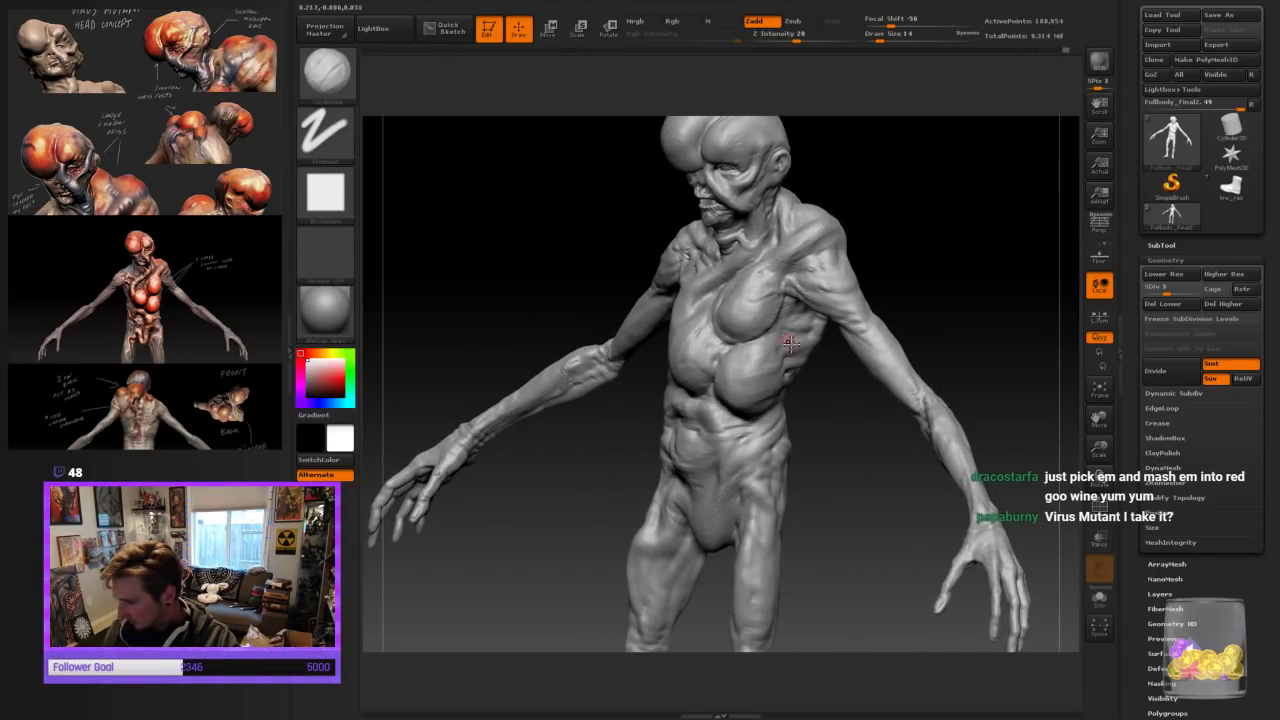
{"action": "left_click_drag", "start_coordinate": [832, 429], "coordinate": [807, 366]}
{"action": "key", "text": "bracketright"}
{"action": "mouse_move", "coordinate": [752, 316]}
{"action": "left_mouse_down"}
{"action": "mouse_move", "coordinate": [749, 294]}
{"action": "mouse_move", "coordinate": [780, 313]}
{"action": "mouse_move", "coordinate": [748, 306]}
{"action": "left_mouse_up"}
{"action": "mouse_move", "coordinate": [882, 243]}
{"action": "left_mouse_down"}
{"action": "mouse_move", "coordinate": [925, 241]}
{"action": "mouse_move", "coordinate": [934, 263]}
{"action": "left_mouse_up"}
Sculpt the upper abdomen directly beneath the lower chest sacs with ClayBuildup at size 22
{"action": "key", "text": "bracketright"}
{"action": "key", "text": "bracketright"}
{"action": "left_click_drag", "start_coordinate": [814, 457], "coordinate": [797, 456]}
{"action": "key", "text": "bracketleft"}
{"action": "key", "text": "bracketleft"}
{"action": "mouse_move", "coordinate": [687, 418]}
{"action": "left_mouse_down"}
{"action": "mouse_move", "coordinate": [662, 410]}
{"action": "mouse_move", "coordinate": [706, 408]}
{"action": "left_mouse_up"}
{"action": "key", "text": "bracketright"}
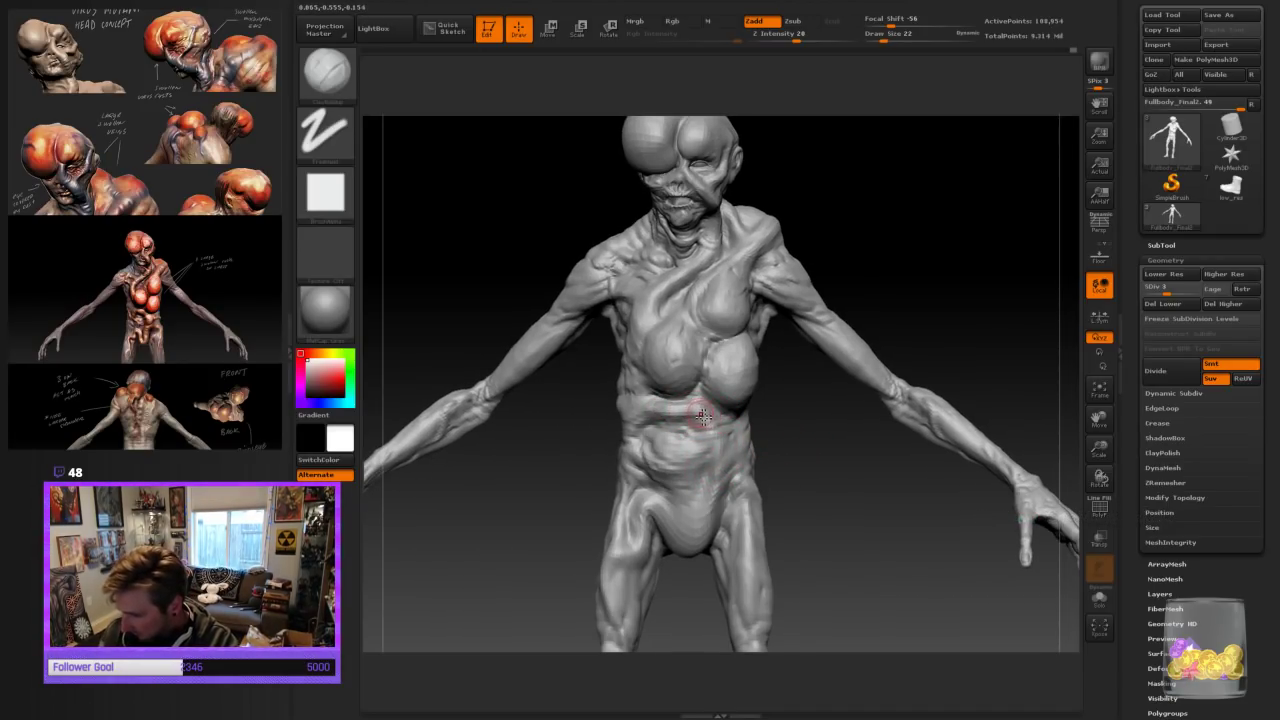
Build up the horizontal skin fold across the upper abdomen under the sacs, using ClayBuildup at size 26
{"action": "key", "text": "bracketleft"}
{"action": "mouse_move", "coordinate": [702, 414]}
{"action": "left_mouse_down"}
{"action": "mouse_move", "coordinate": [717, 444]}
{"action": "mouse_move", "coordinate": [728, 434]}
{"action": "left_mouse_up"}
{"action": "key", "text": "bracketright"}
{"action": "left_click_drag", "start_coordinate": [815, 435], "coordinate": [803, 429]}
{"action": "left_click_drag", "start_coordinate": [714, 438], "coordinate": [712, 424]}
{"action": "mouse_move", "coordinate": [916, 266]}
{"action": "left_mouse_down"}
{"action": "mouse_move", "coordinate": [930, 257]}
{"action": "mouse_move", "coordinate": [912, 262]}
{"action": "left_mouse_up"}
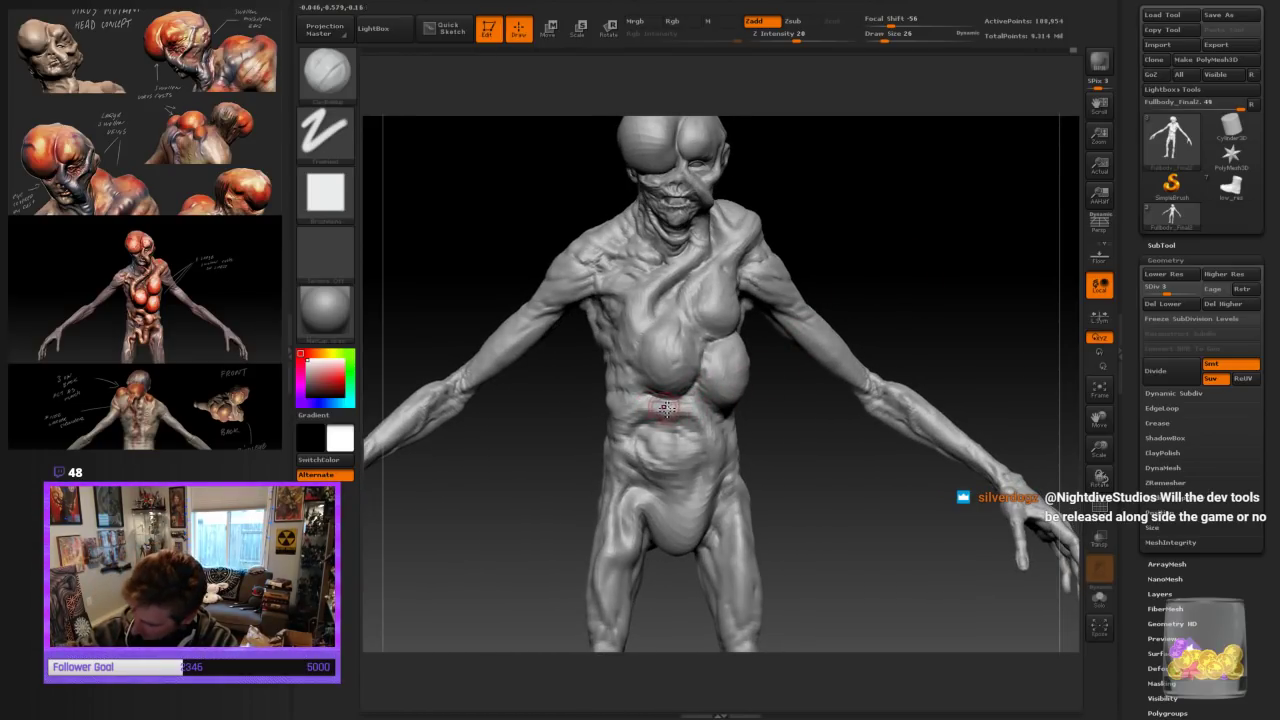
{"action": "mouse_move", "coordinate": [672, 405]}
{"action": "left_mouse_down"}
{"action": "mouse_move", "coordinate": [652, 398]}
{"action": "mouse_move", "coordinate": [662, 403]}
{"action": "left_mouse_up"}
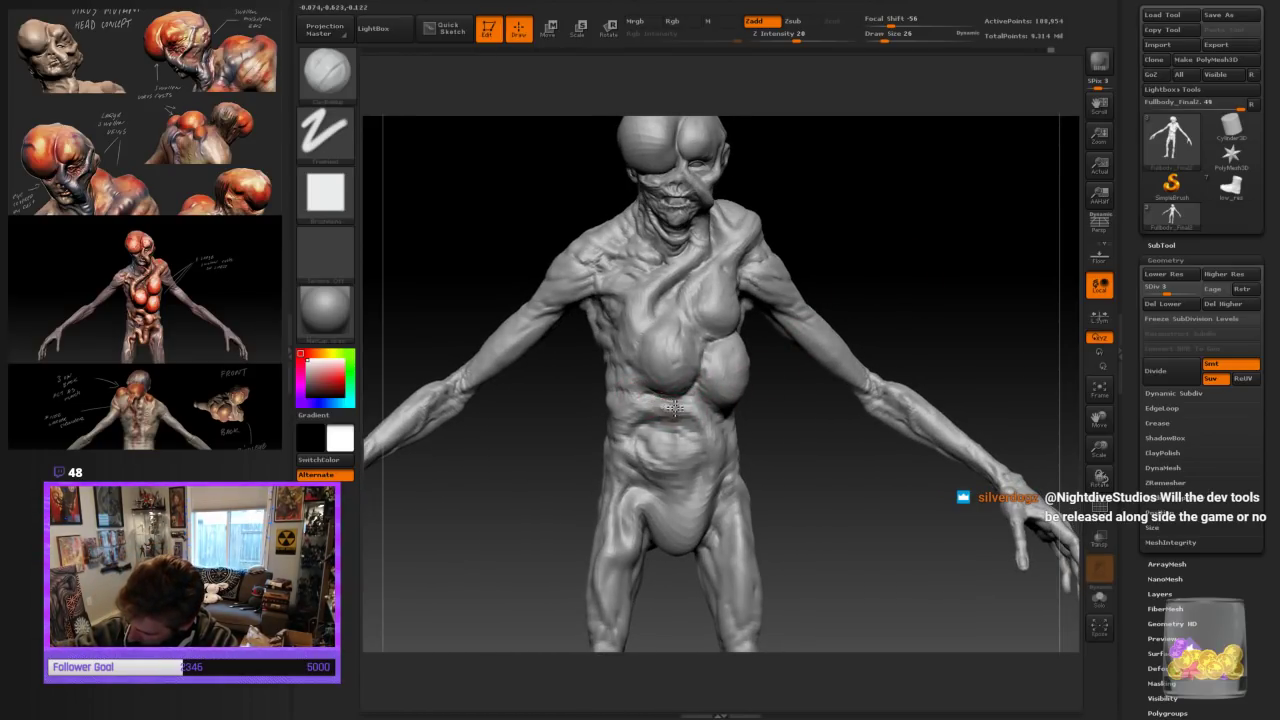
Extend the abdominal fold around toward the flank on the large tumor's side with ClayBuildup at sizes 26 and 18
{"action": "mouse_move", "coordinate": [776, 489]}
{"action": "left_mouse_down"}
{"action": "mouse_move", "coordinate": [834, 491]}
{"action": "mouse_move", "coordinate": [822, 488]}
{"action": "left_mouse_up"}
{"action": "left_click_drag", "start_coordinate": [633, 409], "coordinate": [625, 431]}
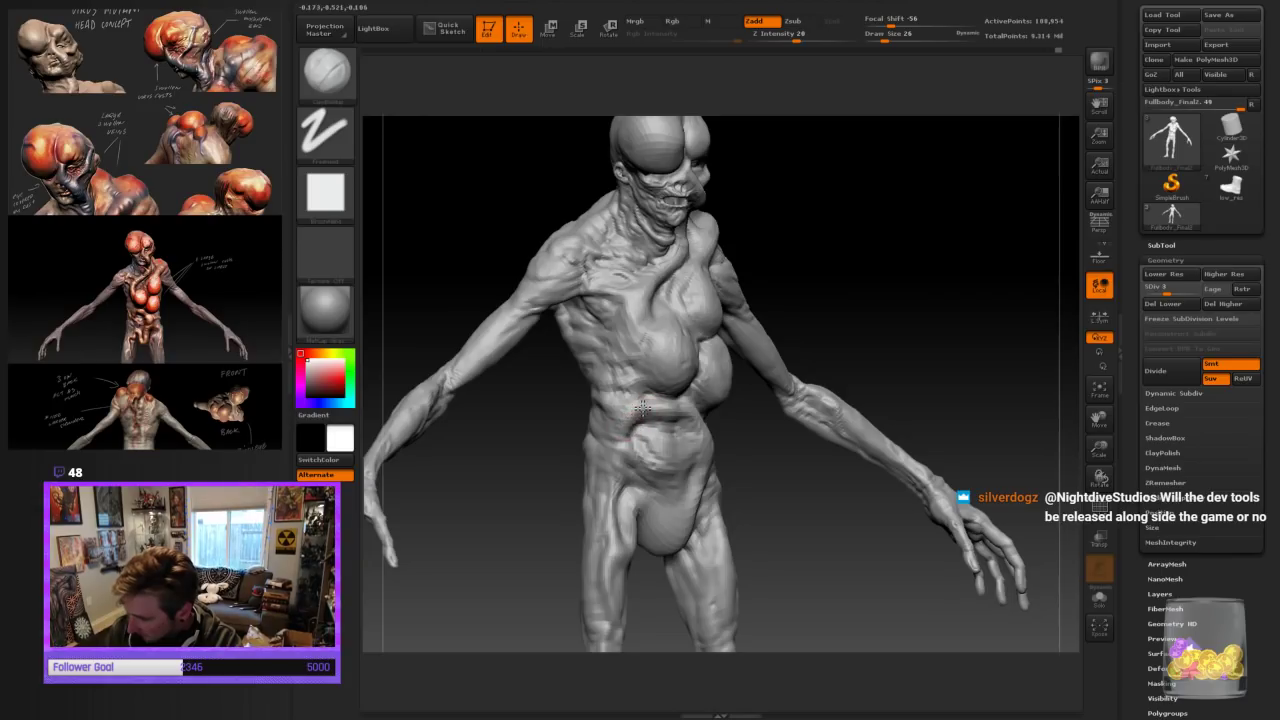
{"action": "left_click_drag", "start_coordinate": [780, 455], "coordinate": [760, 468]}
{"action": "key", "text": "bracketright"}
{"action": "key", "text": "bracketleft"}
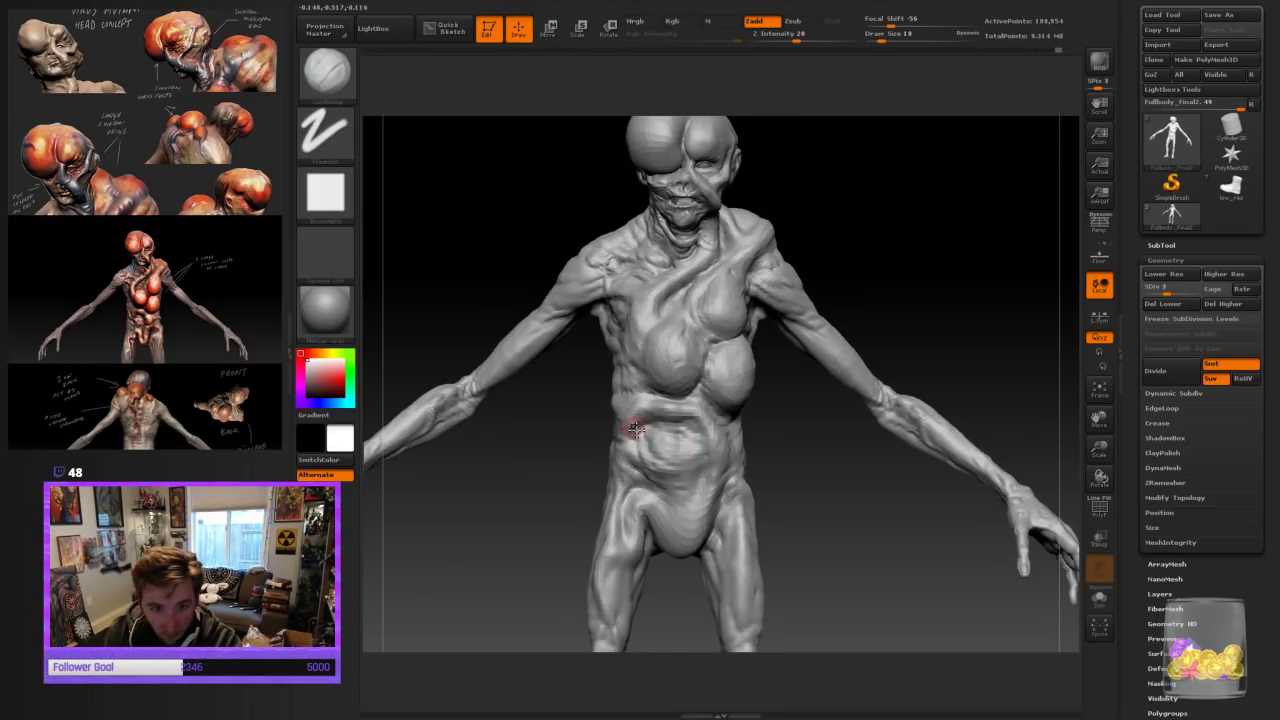
{"action": "key", "text": "bracketleft"}
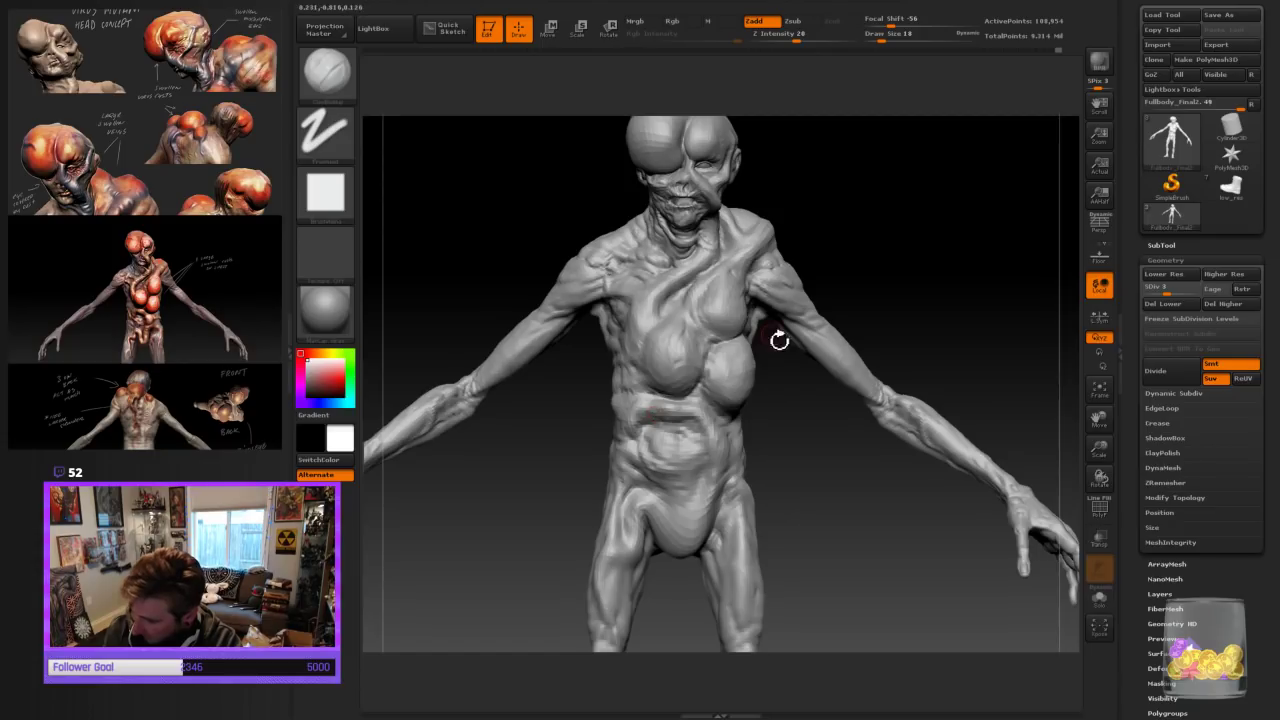
Build up the lower abdomen between the belly fold and the pelvis with ClayBuildup at size 22
{"action": "mouse_move", "coordinate": [824, 491]}
{"action": "left_mouse_down"}
{"action": "mouse_move", "coordinate": [834, 477]}
{"action": "mouse_move", "coordinate": [790, 470]}
{"action": "left_mouse_up"}
{"action": "key", "text": "bracketright"}
{"action": "key", "text": "bracketright"}
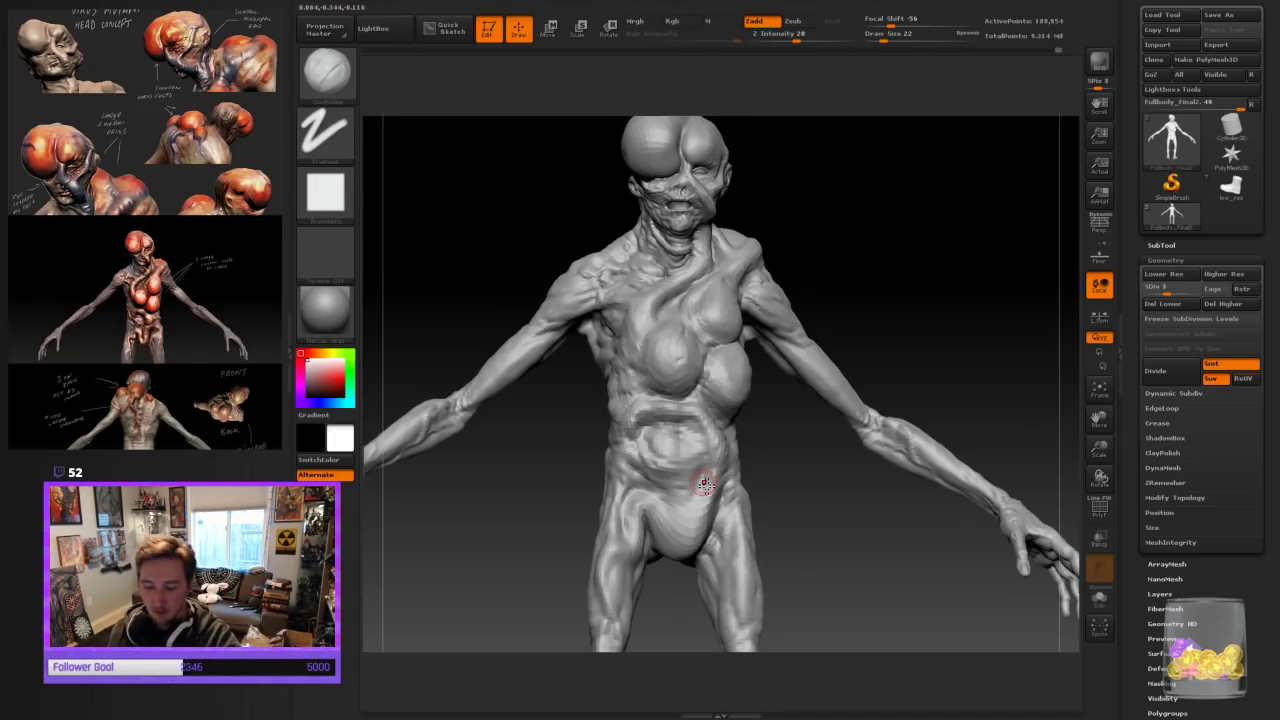
Sculpt wrinkled skin along the waist beneath the rib cage, using ClayBuildup at sizes 26 and 18
{"action": "mouse_move", "coordinate": [784, 487]}
{"action": "left_mouse_down"}
{"action": "mouse_move", "coordinate": [800, 490]}
{"action": "mouse_move", "coordinate": [636, 428]}
{"action": "left_mouse_up"}
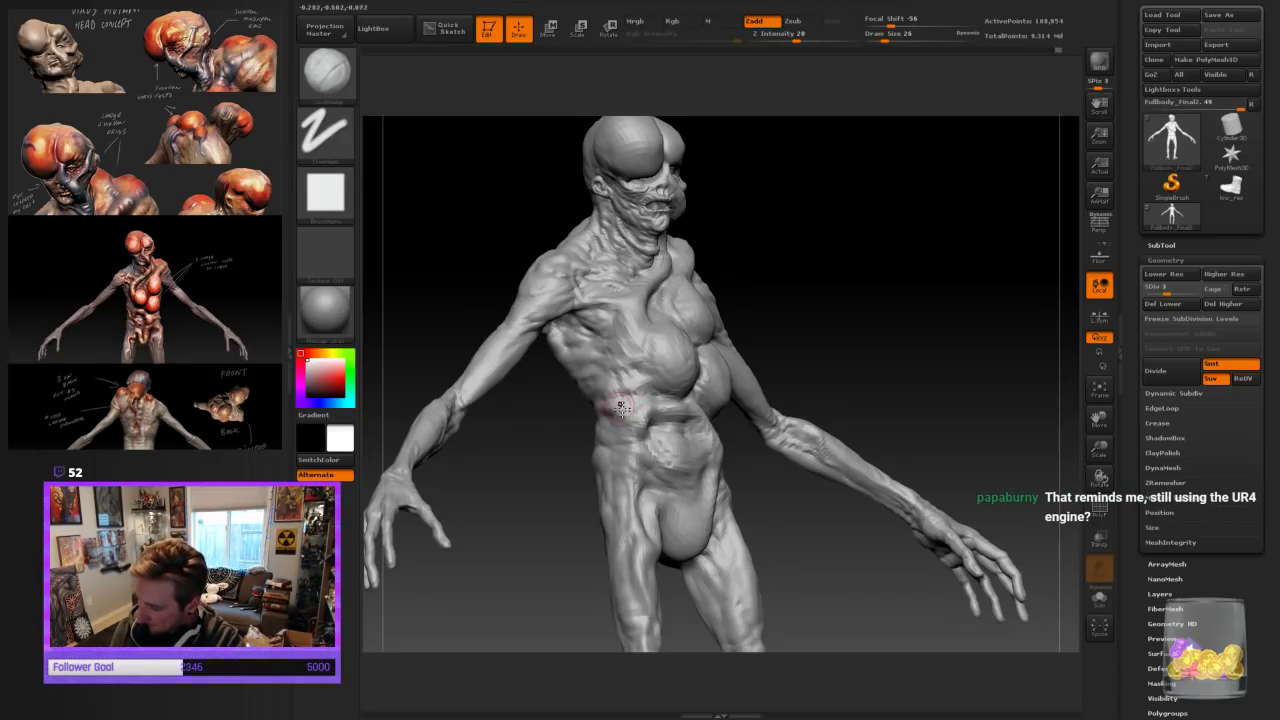
{"action": "left_click_drag", "start_coordinate": [554, 505], "coordinate": [588, 480]}
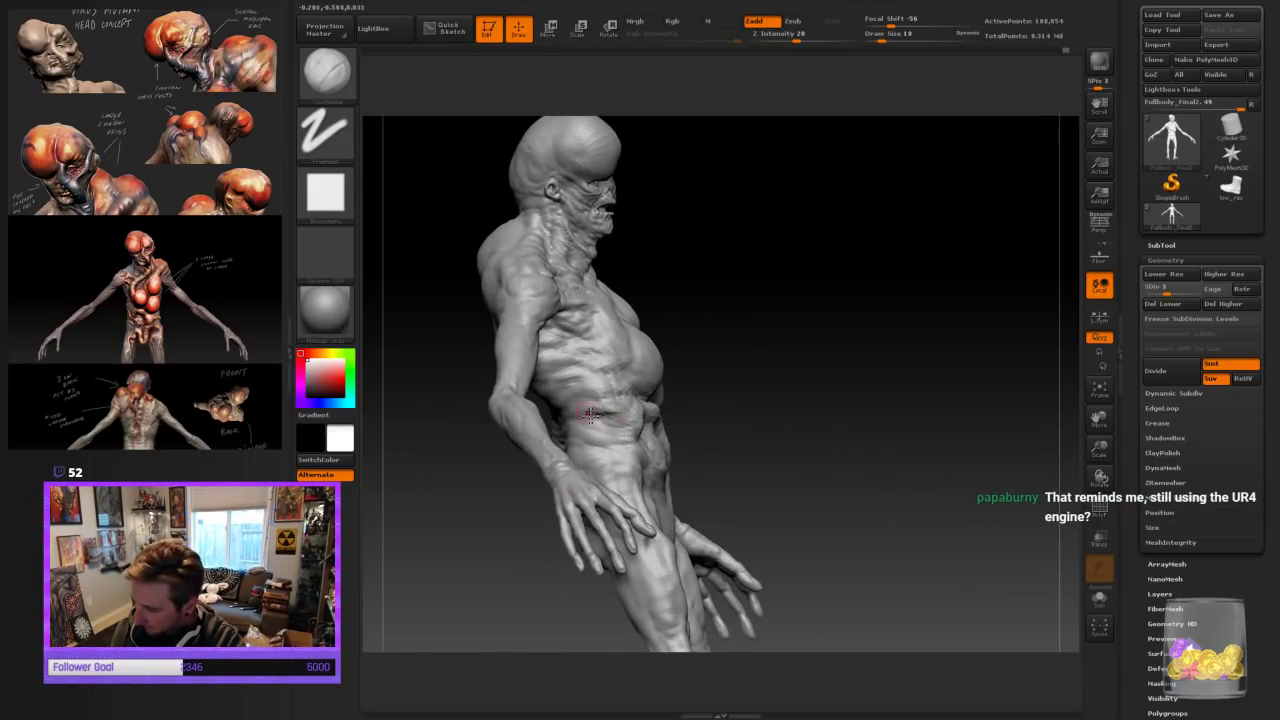
{"action": "left_click_drag", "start_coordinate": [760, 406], "coordinate": [611, 423]}
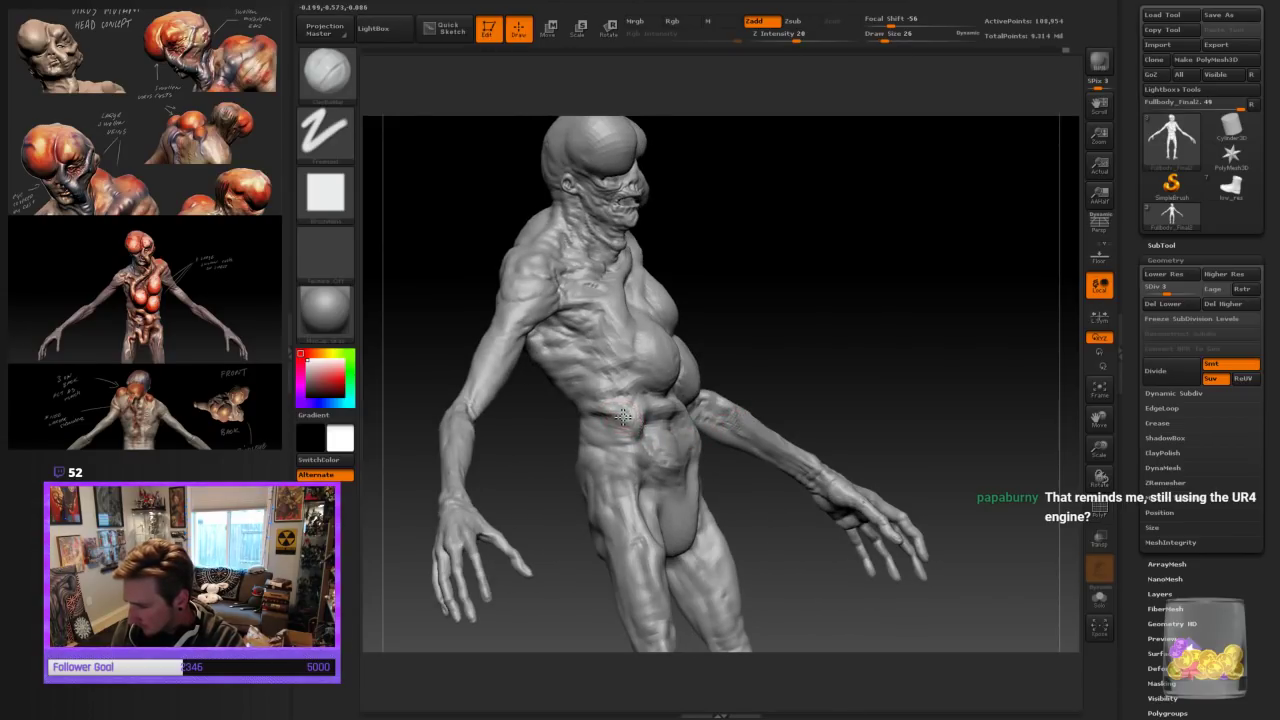
{"action": "left_click_drag", "start_coordinate": [840, 350], "coordinate": [740, 385]}
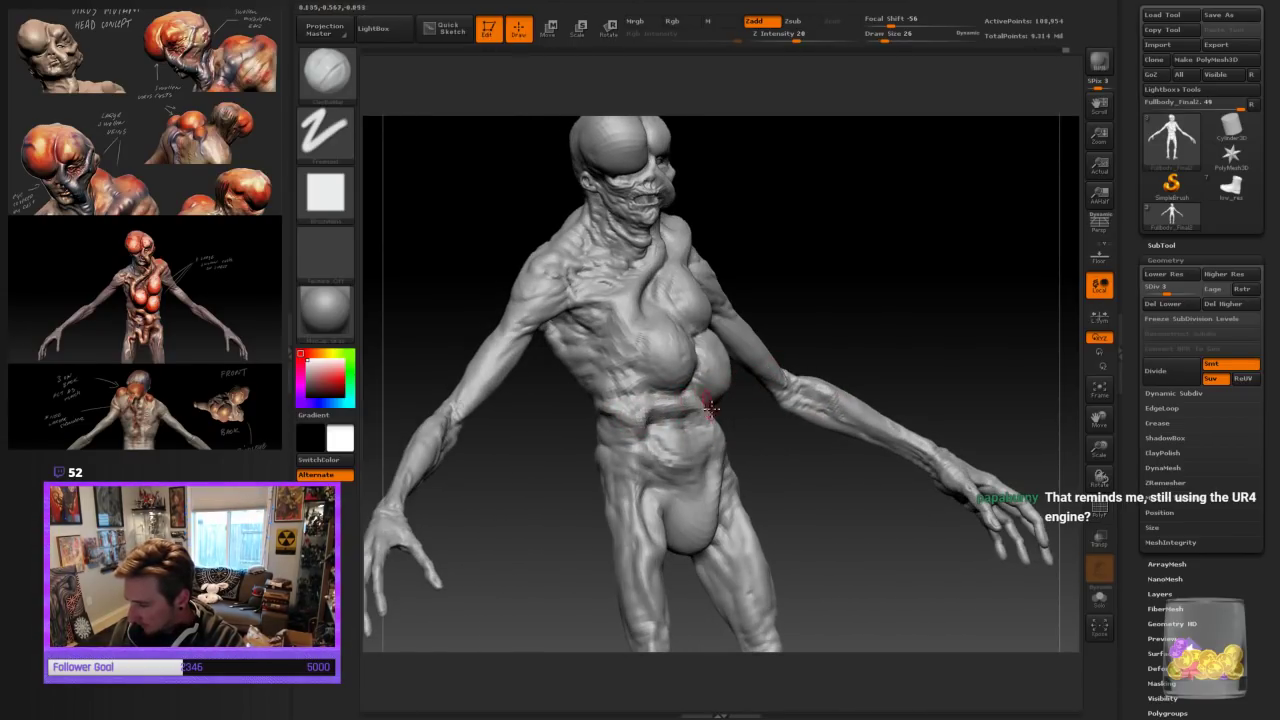
{"action": "left_click_drag", "start_coordinate": [917, 321], "coordinate": [861, 347]}
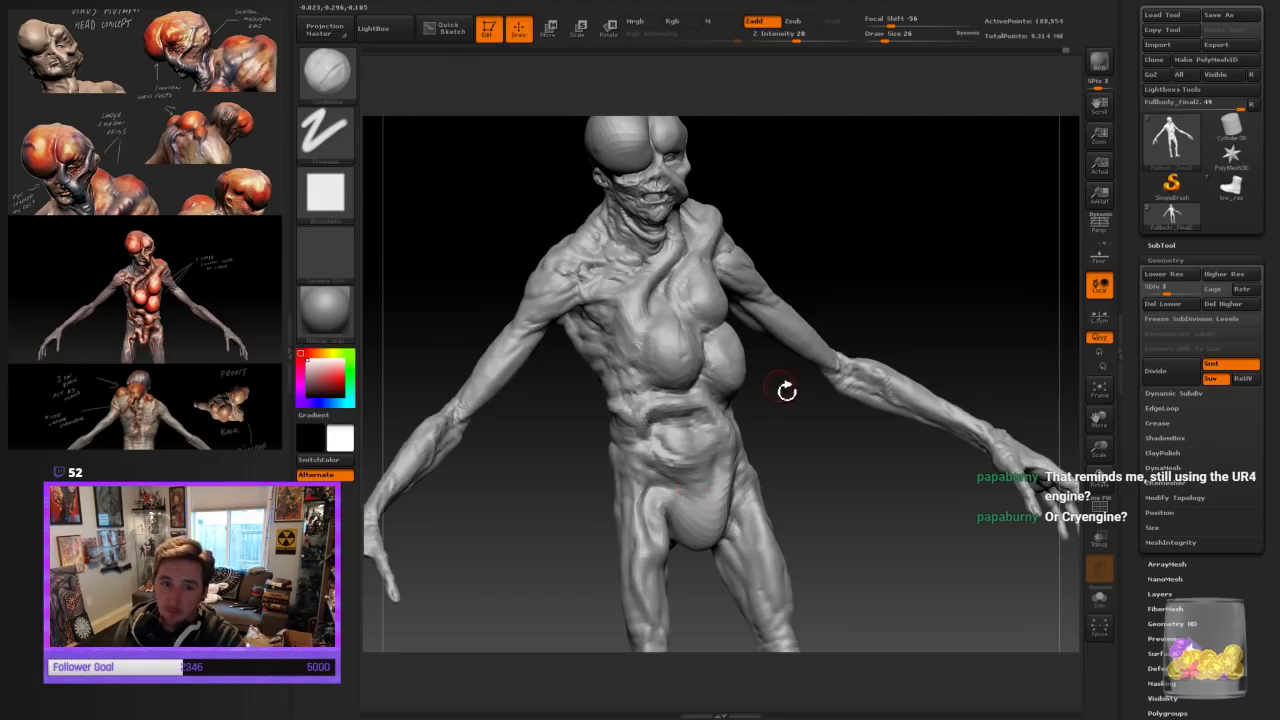
Refine the folds around the central belly mass with ClayBuildup at sizes 18, 22 and 14
{"action": "key", "text": "bracketleft"}
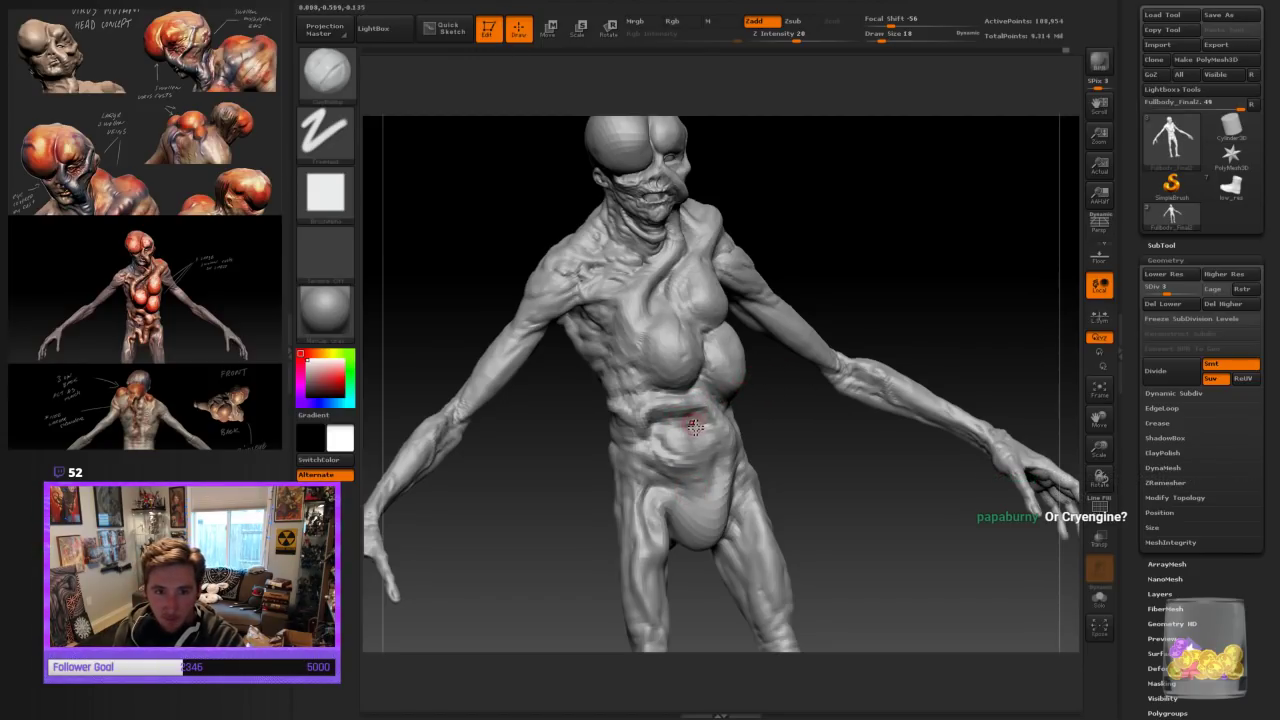
{"action": "key", "text": "bracketleft"}
{"action": "key", "text": "bracketright"}
{"action": "key", "text": "bracketright"}
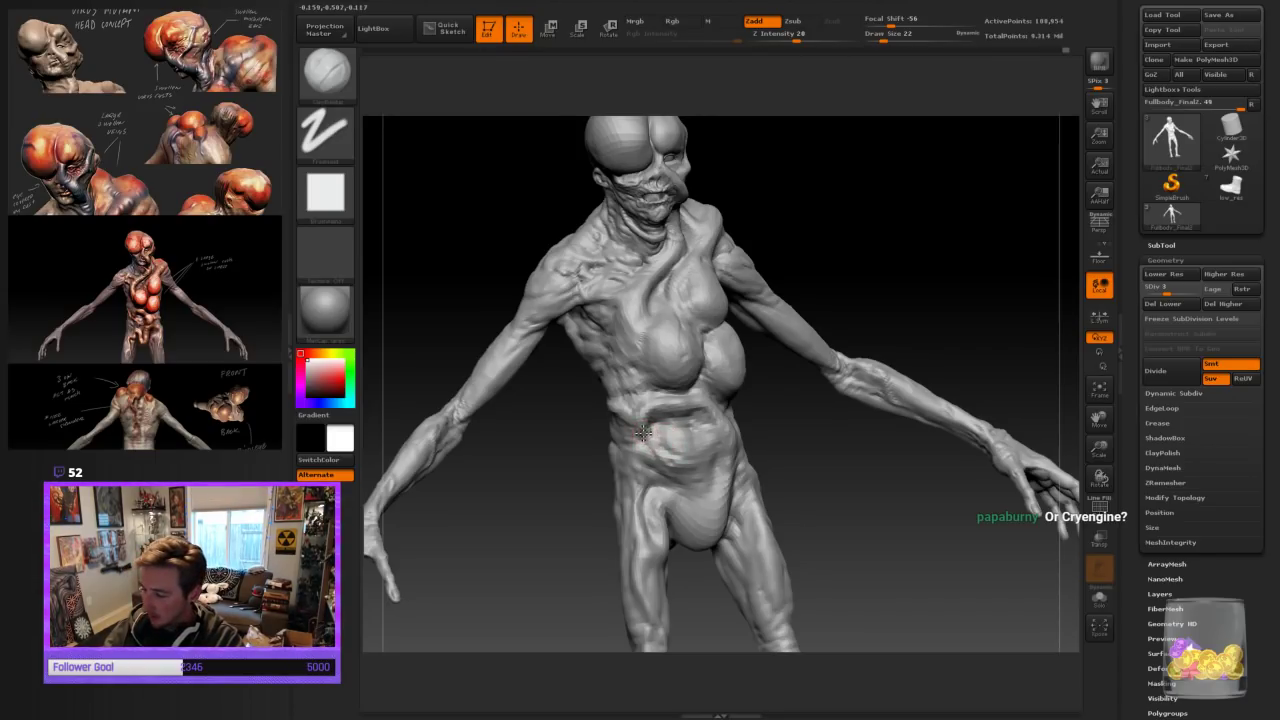
{"action": "key", "text": "bracketleft"}
{"action": "key", "text": "bracketleft"}
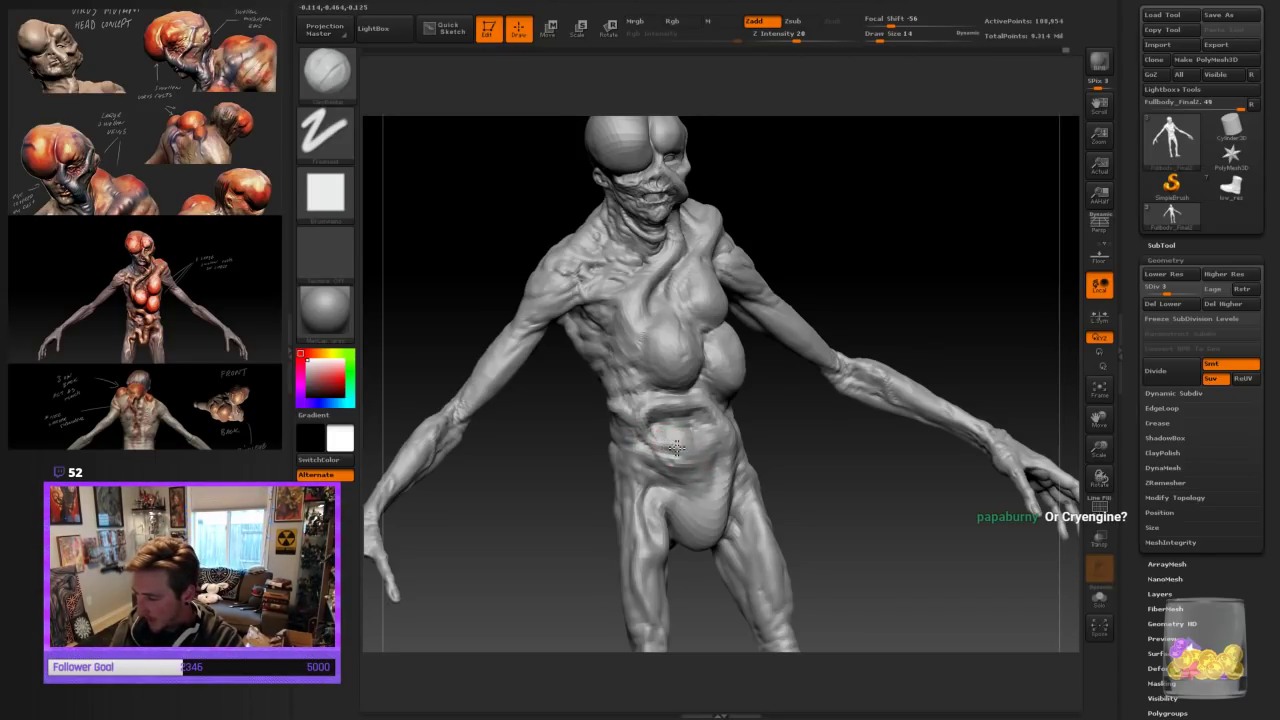
Build a thick cord from beneath the lower sacs down the side of the abdomen to the pelvis, using ClayBuildup at sizes 42 and 34
{"action": "left_click_drag", "start_coordinate": [868, 498], "coordinate": [852, 500]}
{"action": "key", "text": "bracketright"}
{"action": "key", "text": "bracketright"}
{"action": "key", "text": "bracketright"}
{"action": "key", "text": "bracketright"}
{"action": "key", "text": "bracketright"}
{"action": "key", "text": "bracketright"}
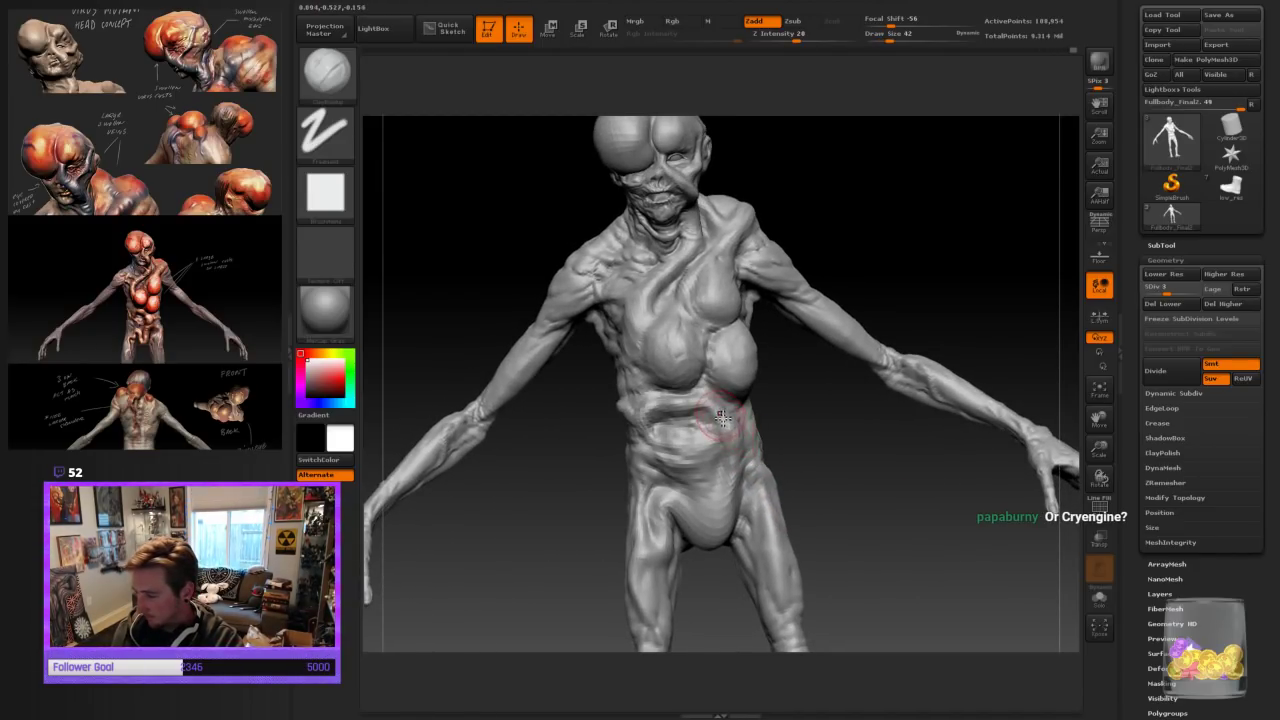
{"action": "right_click_drag", "start_coordinate": [747, 437], "coordinate": [823, 443]}
{"action": "key", "text": "bracketleft"}
{"action": "key", "text": "bracketleft"}
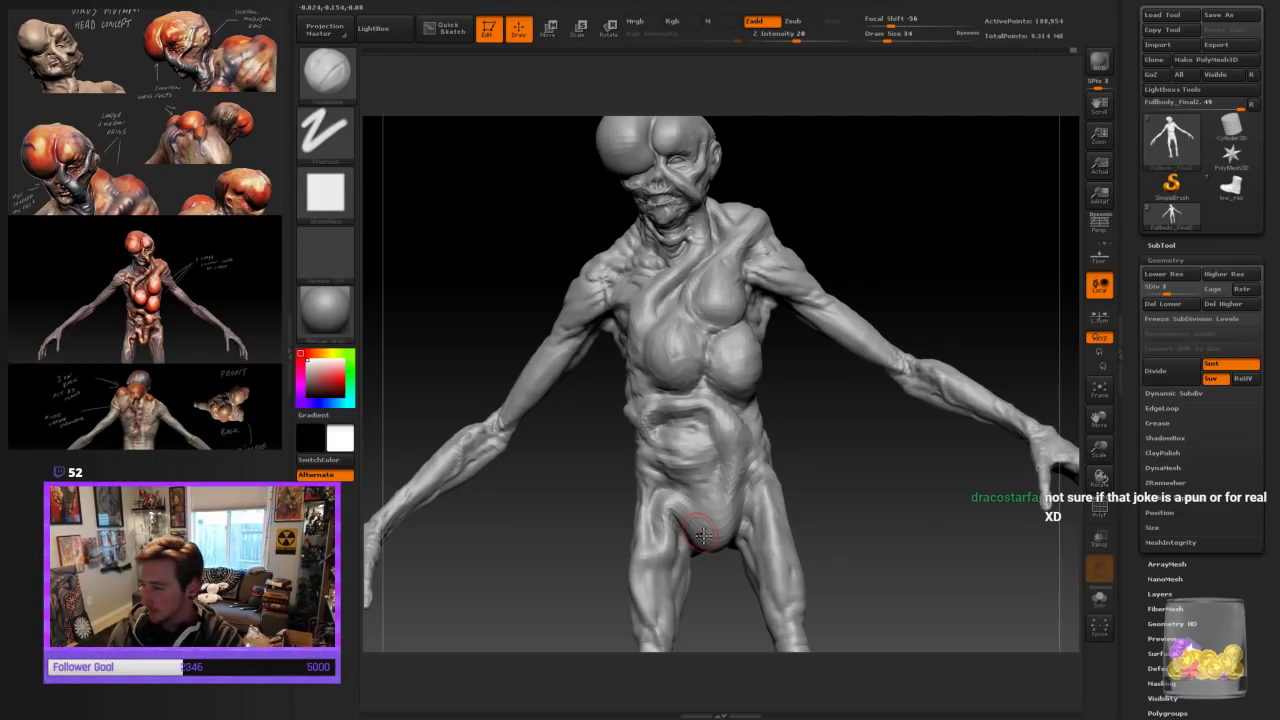
Shape the cord's rounded end over the groin and deepen the surrounding creases with ClayBuildup, working from size 42 down to 14
{"action": "mouse_move", "coordinate": [703, 536]}
{"action": "right_mouse_down"}
{"action": "mouse_move", "coordinate": [843, 460]}
{"action": "mouse_move", "coordinate": [758, 488]}
{"action": "right_mouse_up"}
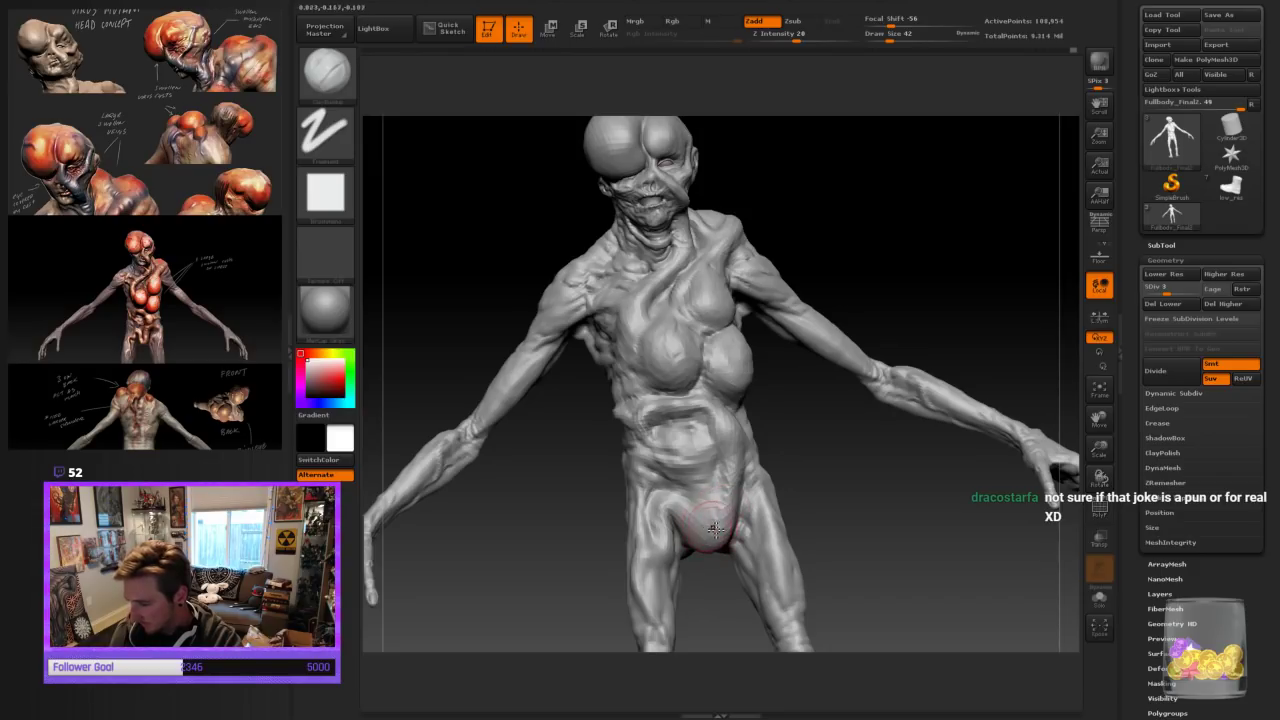
{"action": "mouse_move", "coordinate": [668, 512]}
{"action": "right_mouse_down"}
{"action": "mouse_move", "coordinate": [843, 503]}
{"action": "mouse_move", "coordinate": [825, 509]}
{"action": "right_mouse_up"}
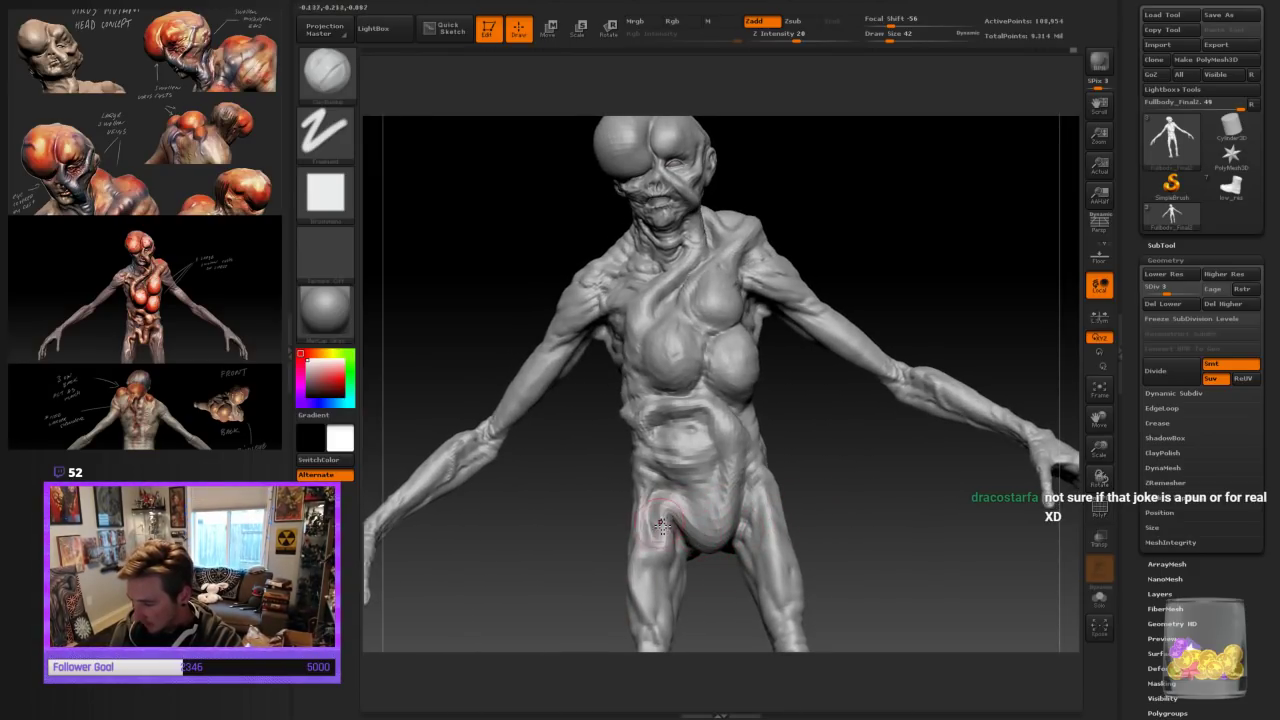
{"action": "key", "text": "bracketleft"}
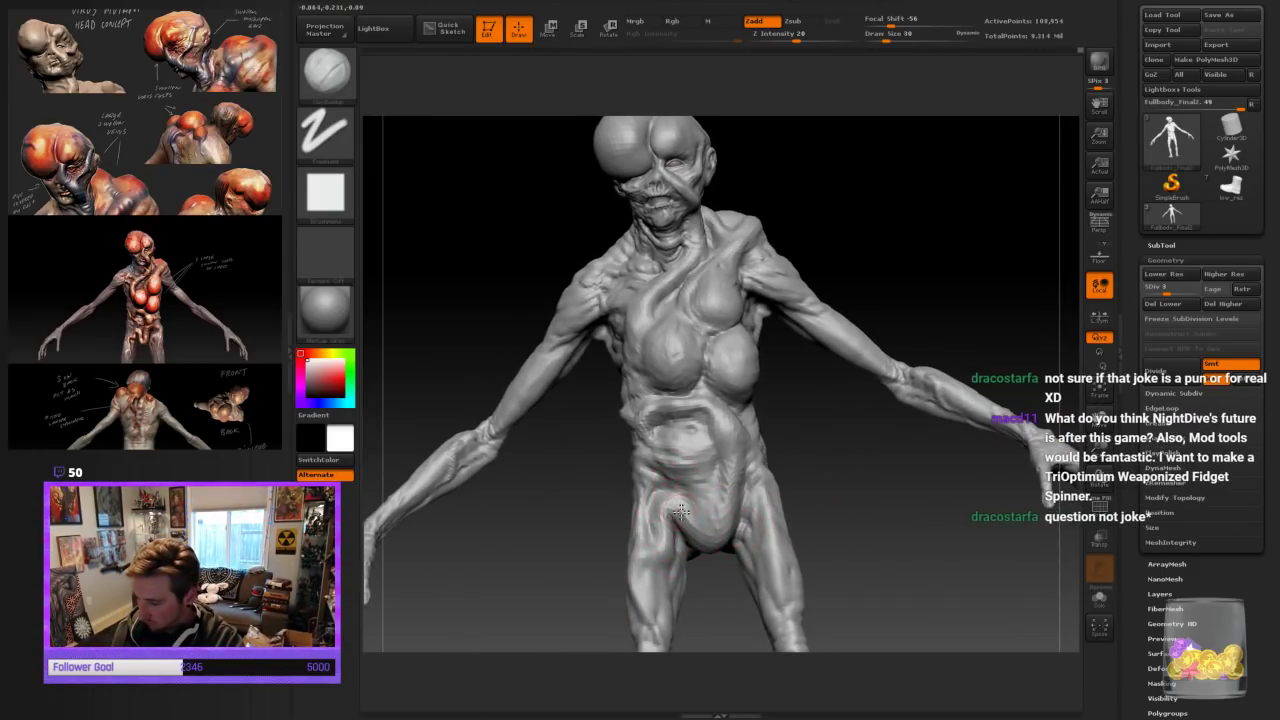
{"action": "left_click_drag", "start_coordinate": [669, 510], "coordinate": [727, 535]}
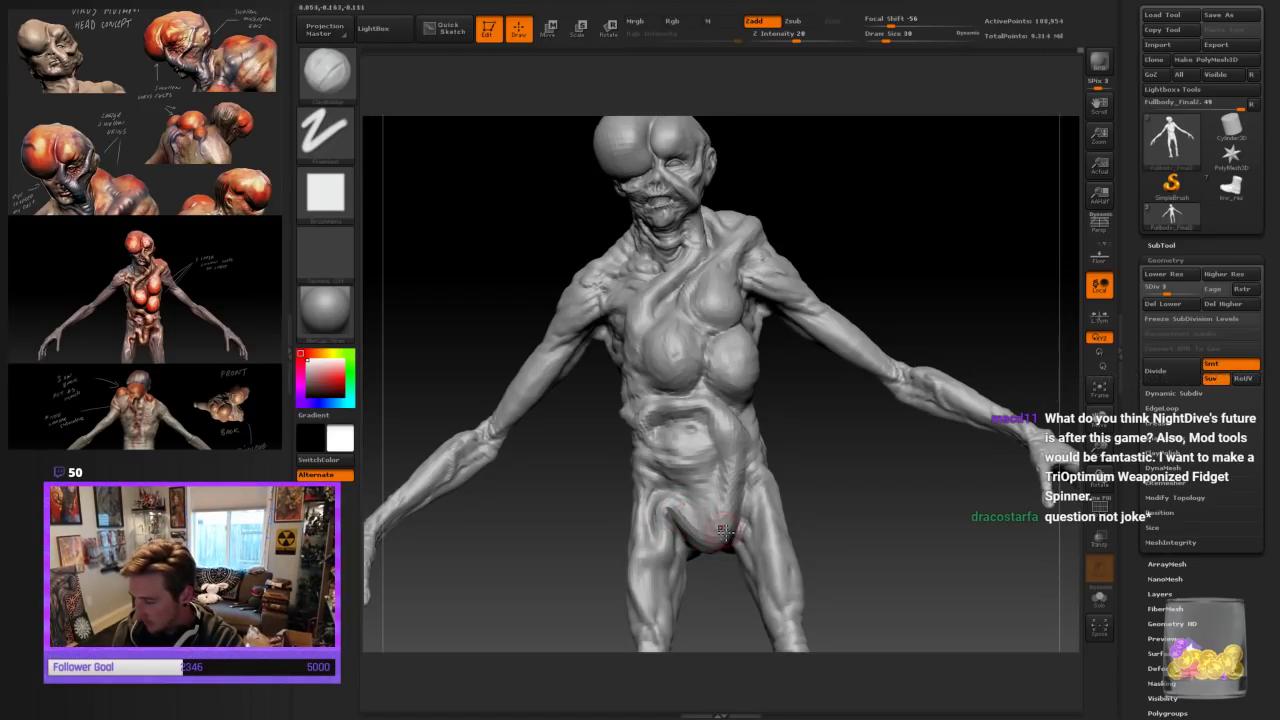
{"action": "key", "text": "bracketleft"}
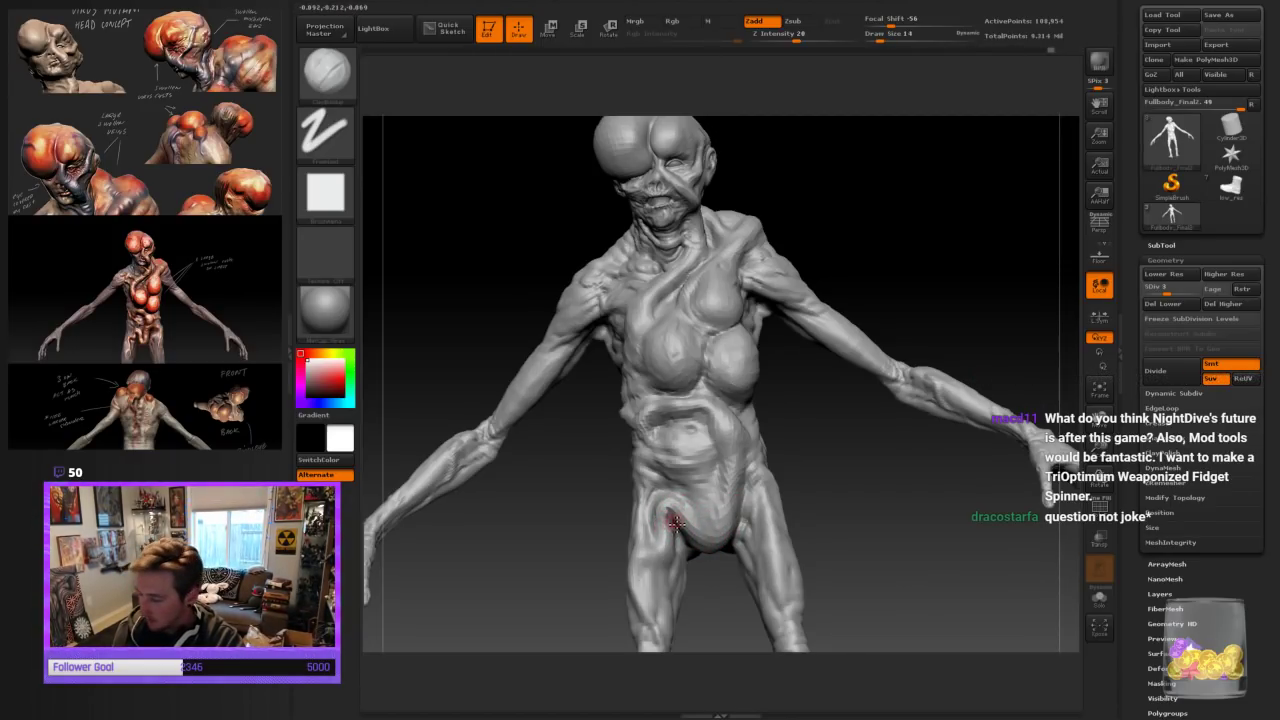
{"action": "left_click_drag", "start_coordinate": [882, 510], "coordinate": [928, 523]}
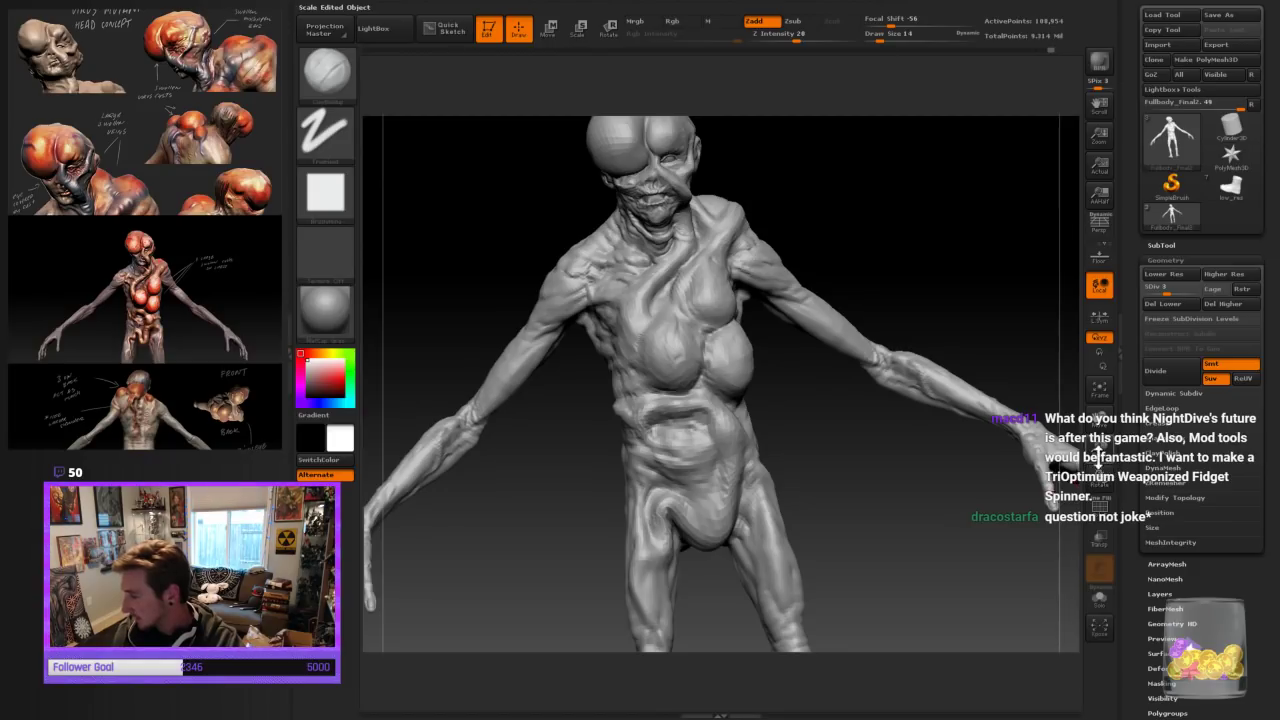
Sculpt sinewy muscle forms and folds along the figure's right thigh down to the knee, using ClayBuildup at sizes 22, 14 and 26
{"action": "left_click_drag", "start_coordinate": [1098, 462], "coordinate": [1098, 443]}
{"action": "left_click_drag", "start_coordinate": [884, 584], "coordinate": [869, 457], "text": "shift"}
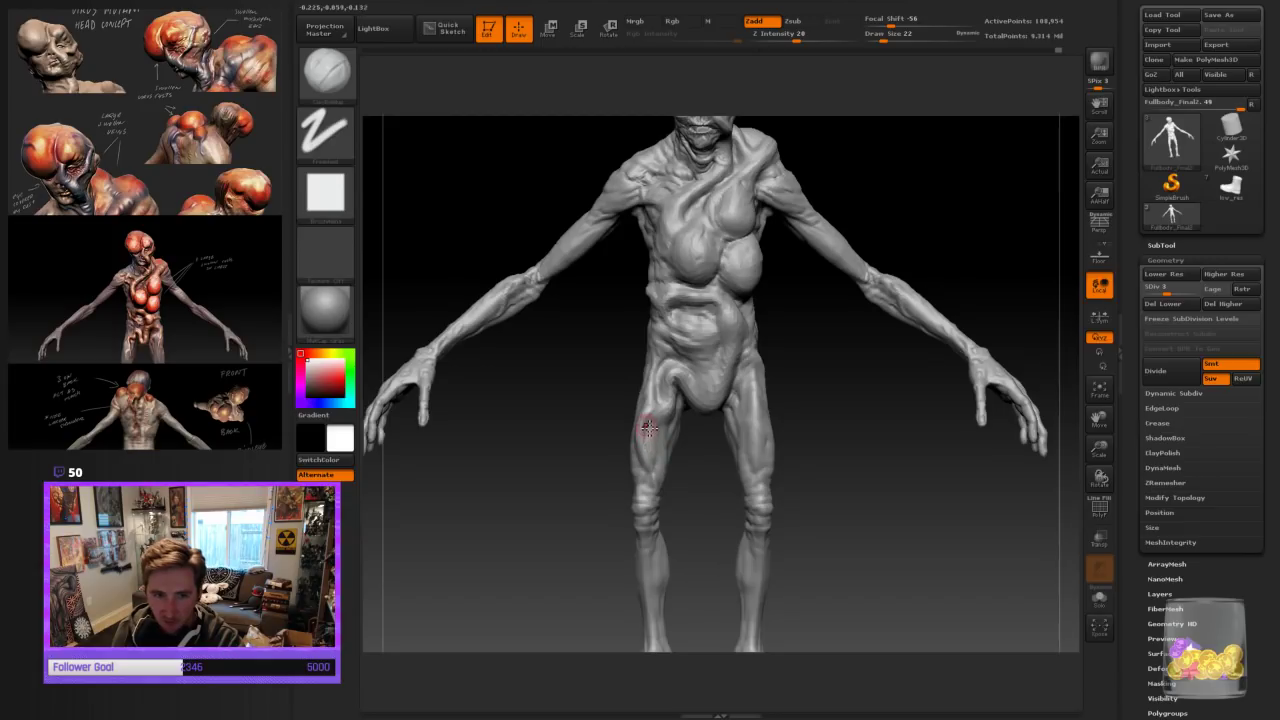
{"action": "key", "text": "bracketleft"}
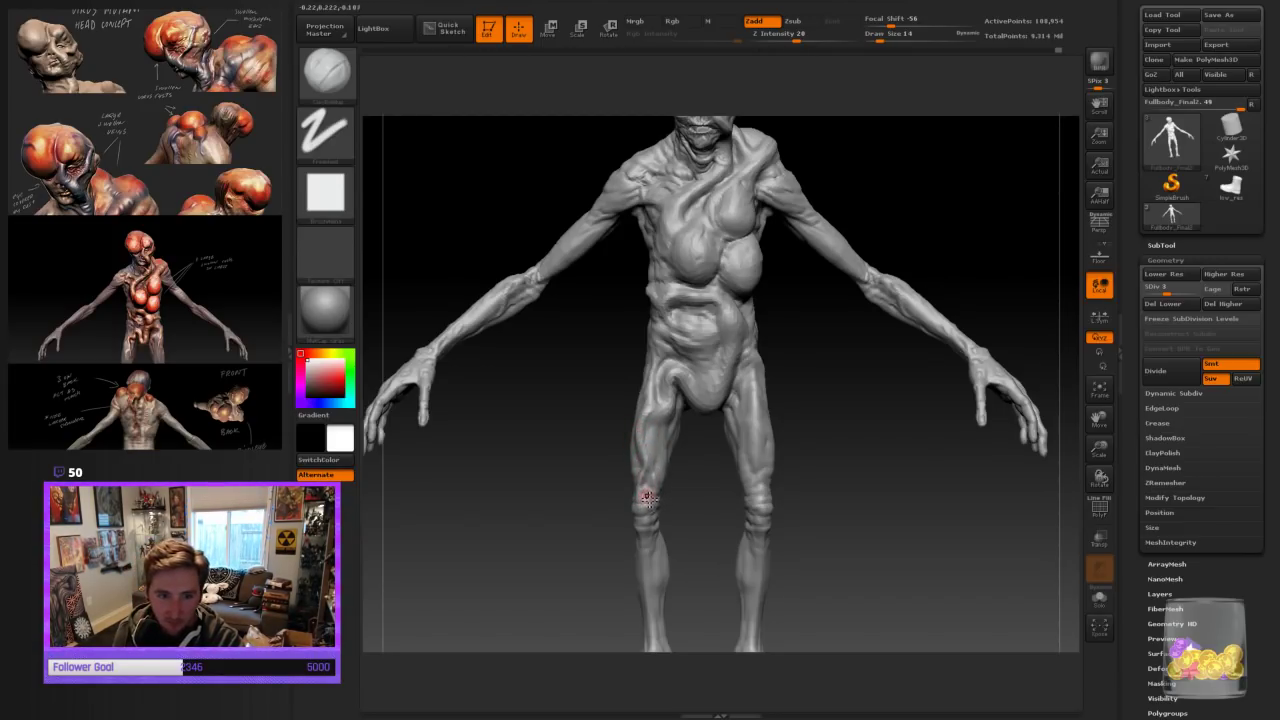
{"action": "key", "text": "ctrl"}
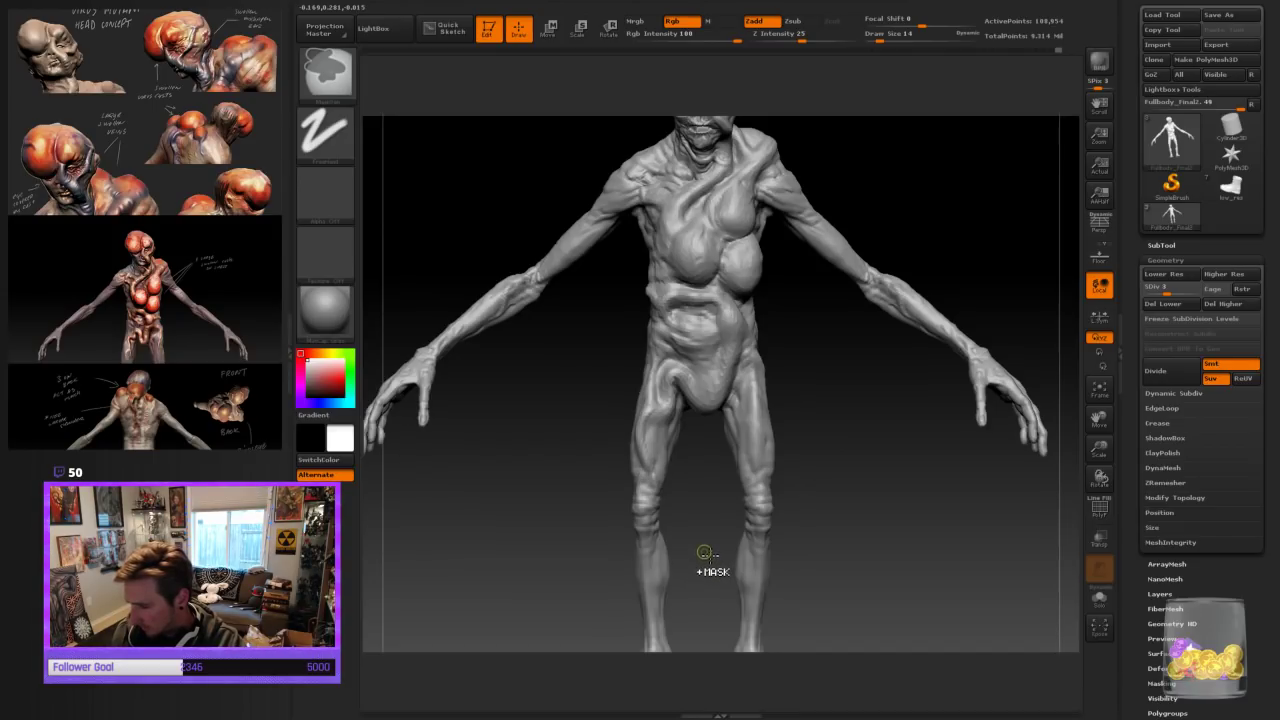
{"action": "key", "text": "ctrl"}
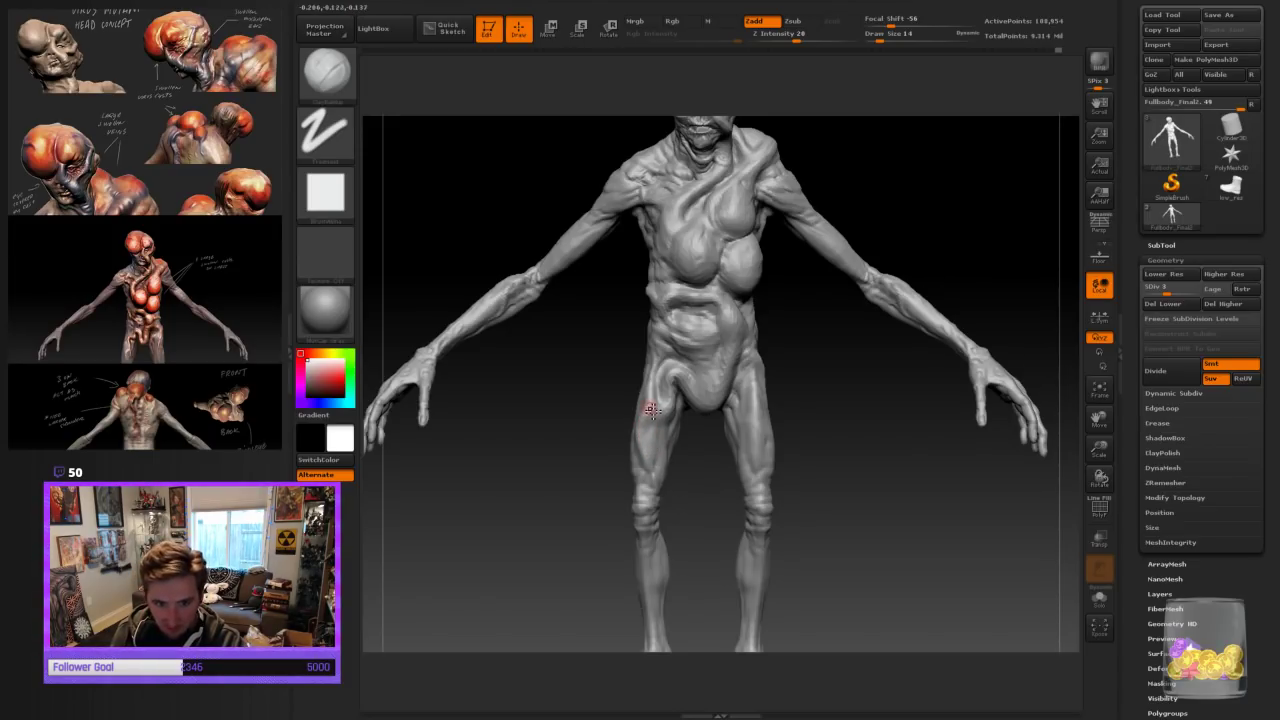
{"action": "mouse_move", "coordinate": [826, 491]}
{"action": "left_mouse_down"}
{"action": "mouse_move", "coordinate": [849, 497]}
{"action": "mouse_move", "coordinate": [754, 460]}
{"action": "left_mouse_up"}
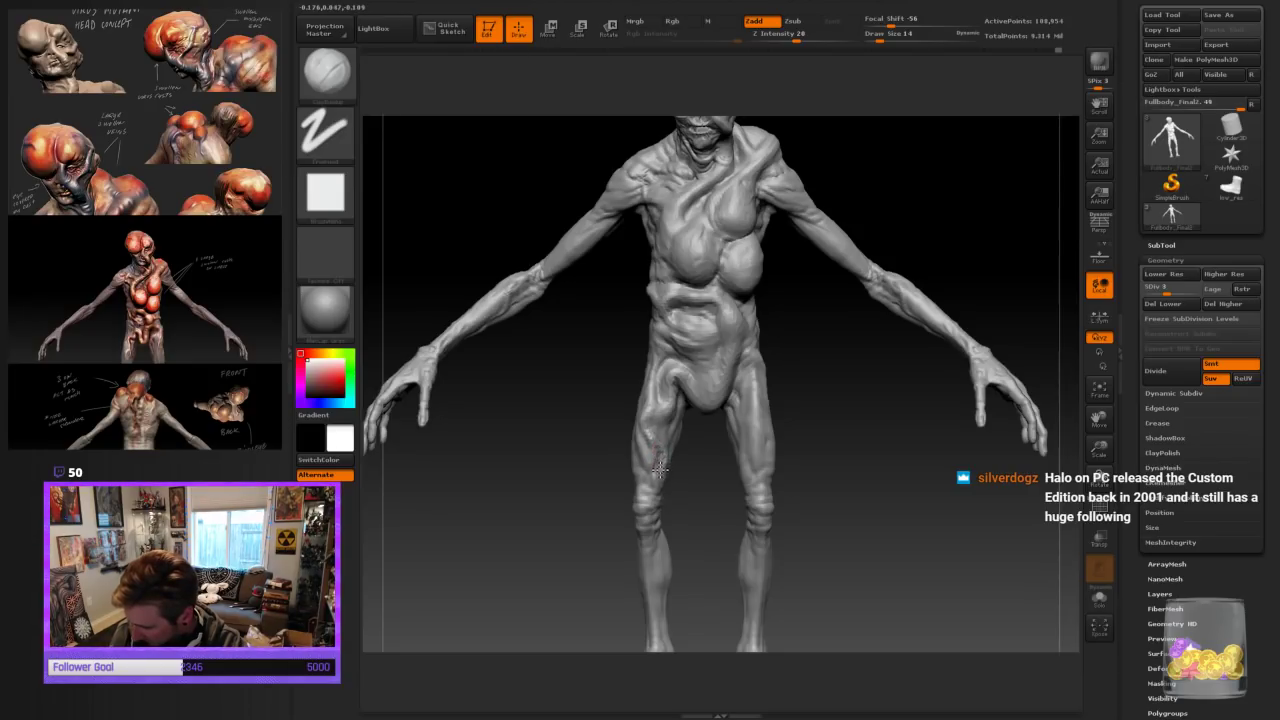
{"action": "left_click_drag", "start_coordinate": [708, 479], "coordinate": [658, 449]}
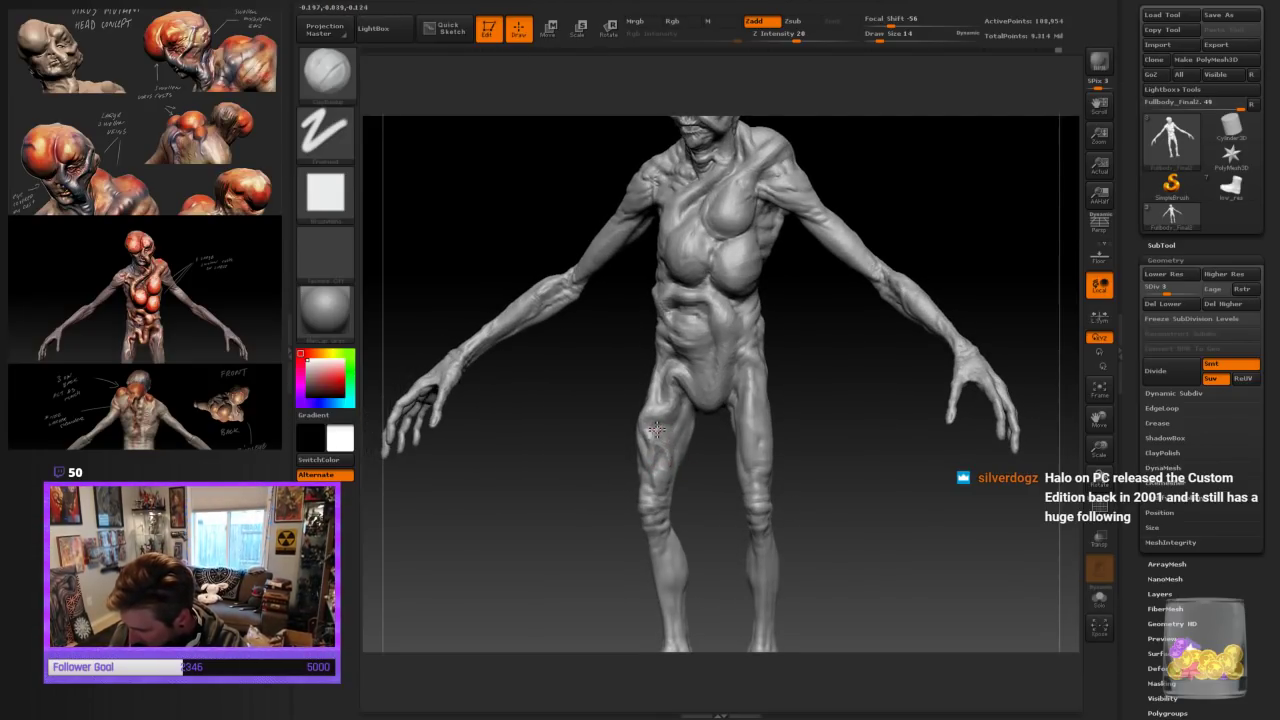
{"action": "left_click_drag", "start_coordinate": [710, 481], "coordinate": [655, 442]}
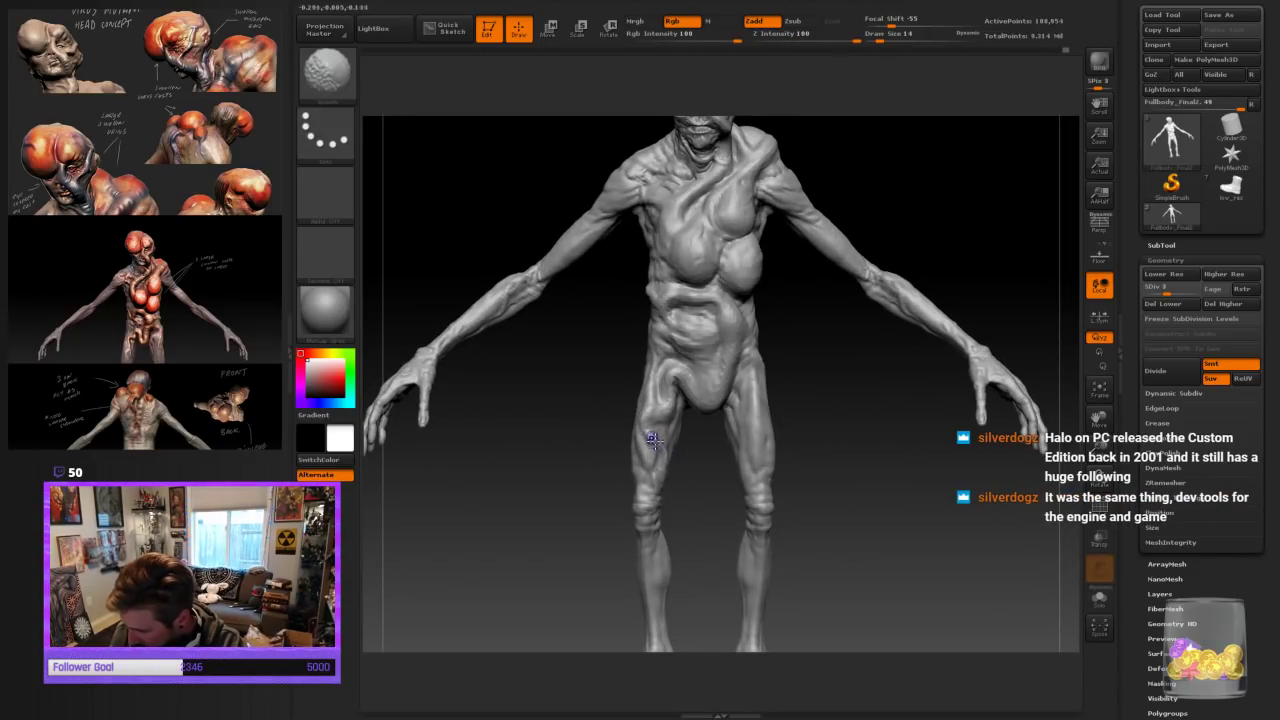
{"action": "left_click_drag", "start_coordinate": [720, 480], "coordinate": [702, 456]}
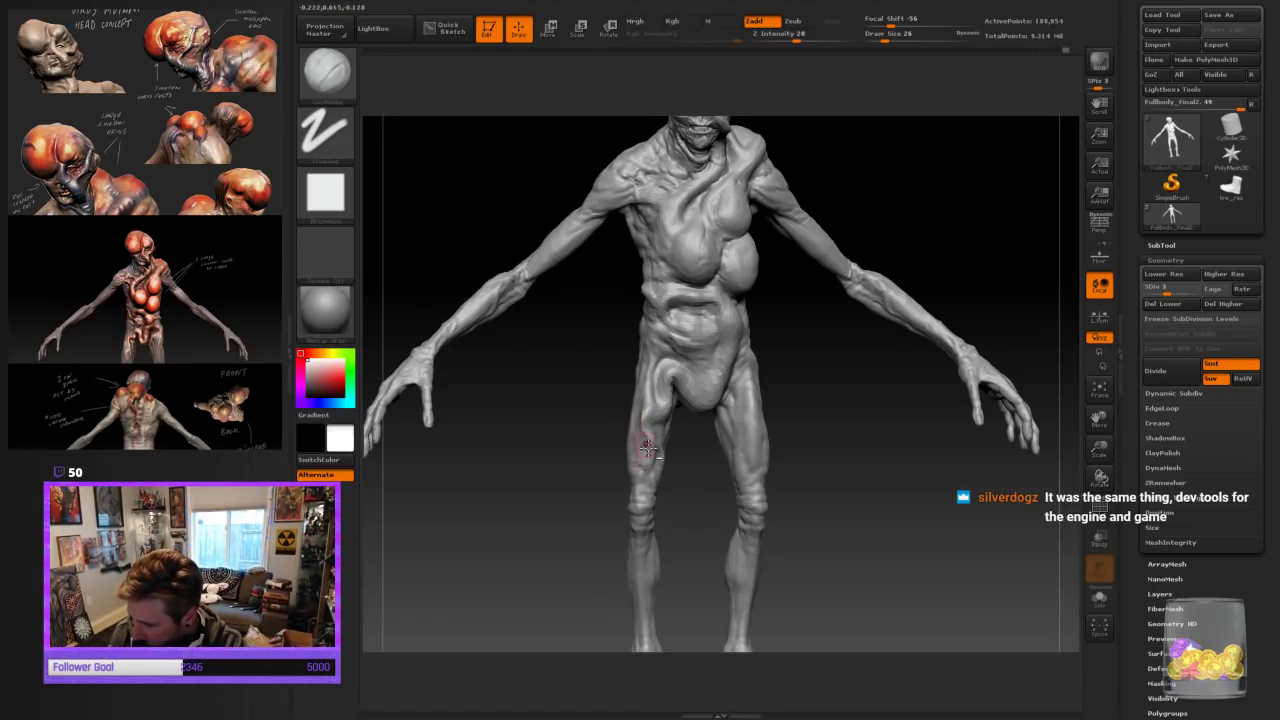
{"action": "mouse_move", "coordinate": [718, 487]}
{"action": "left_mouse_down"}
{"action": "mouse_move", "coordinate": [645, 462]}
{"action": "mouse_move", "coordinate": [720, 474]}
{"action": "mouse_move", "coordinate": [689, 489]}
{"action": "mouse_move", "coordinate": [721, 474]}
{"action": "mouse_move", "coordinate": [674, 463]}
{"action": "mouse_move", "coordinate": [741, 460]}
{"action": "left_mouse_up"}
Adjust the right hip and thigh silhouette from the side and front with the Move Topological brush
{"action": "left_click", "coordinate": [326, 72]}
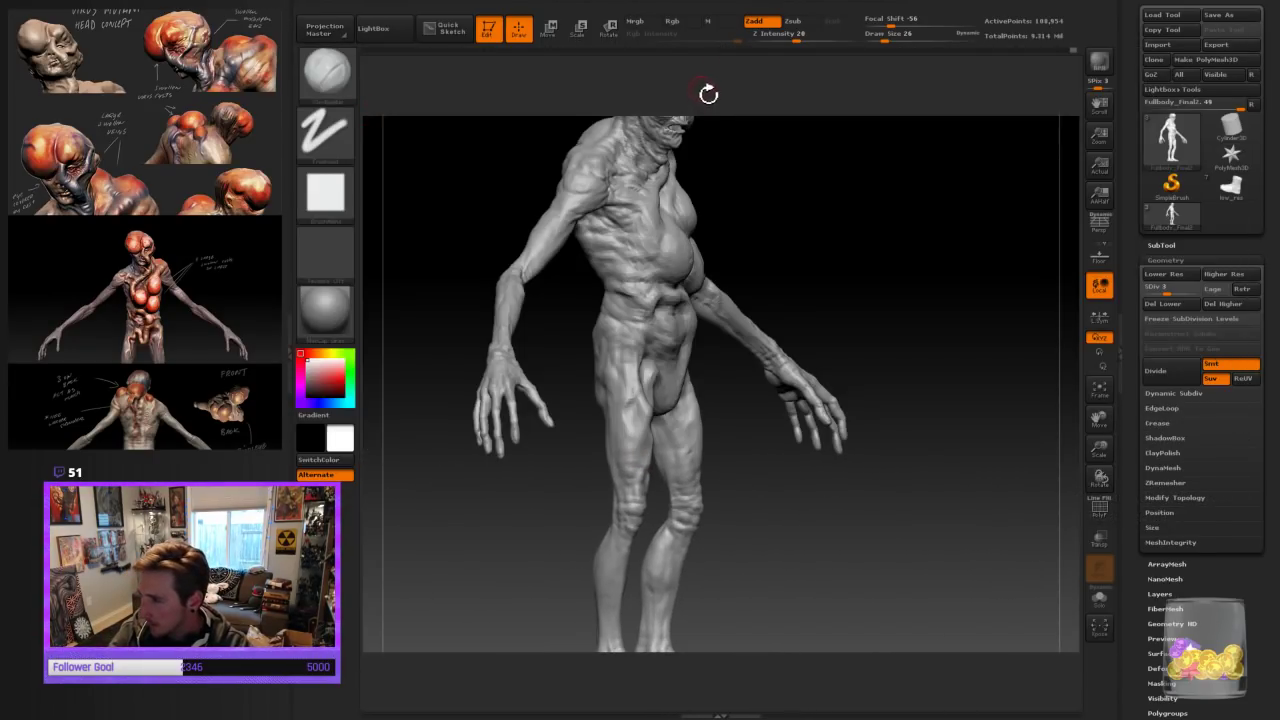
{"action": "left_click", "coordinate": [326, 72]}
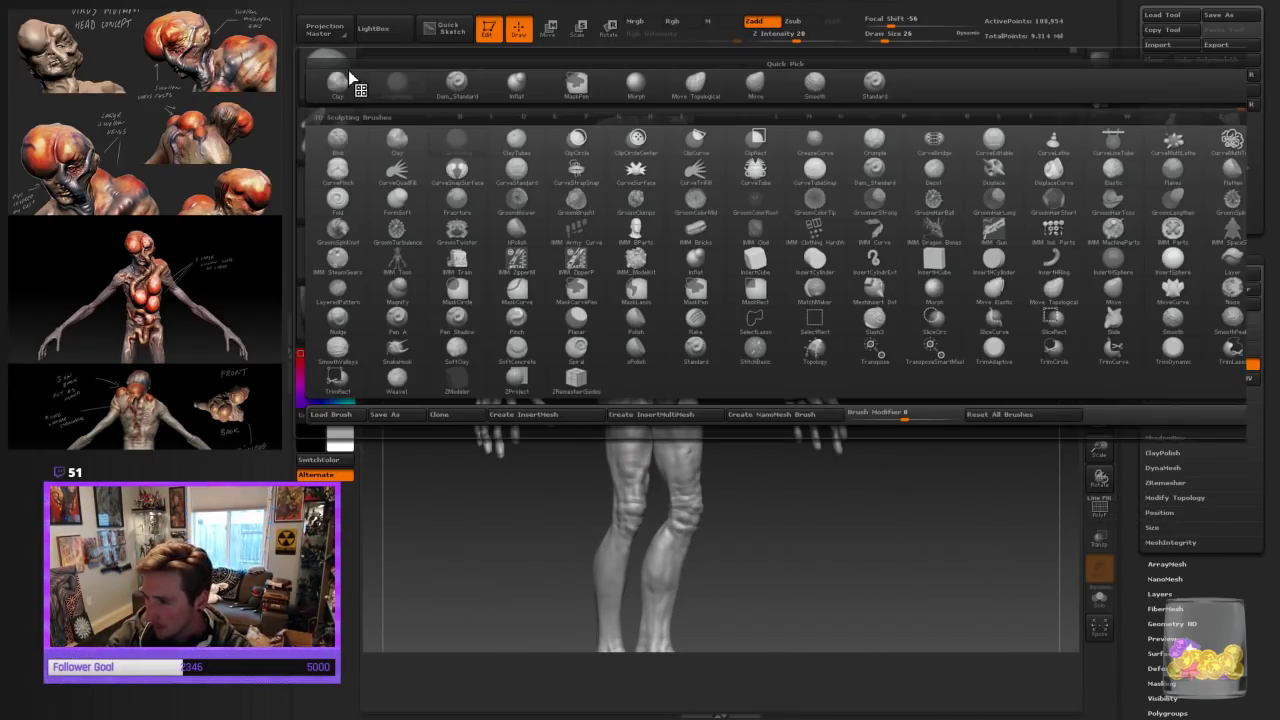
{"action": "left_click", "coordinate": [706, 86]}
{"action": "mouse_move", "coordinate": [731, 465]}
{"action": "left_mouse_down"}
{"action": "mouse_move", "coordinate": [778, 522]}
{"action": "mouse_move", "coordinate": [791, 500]}
{"action": "left_mouse_up"}
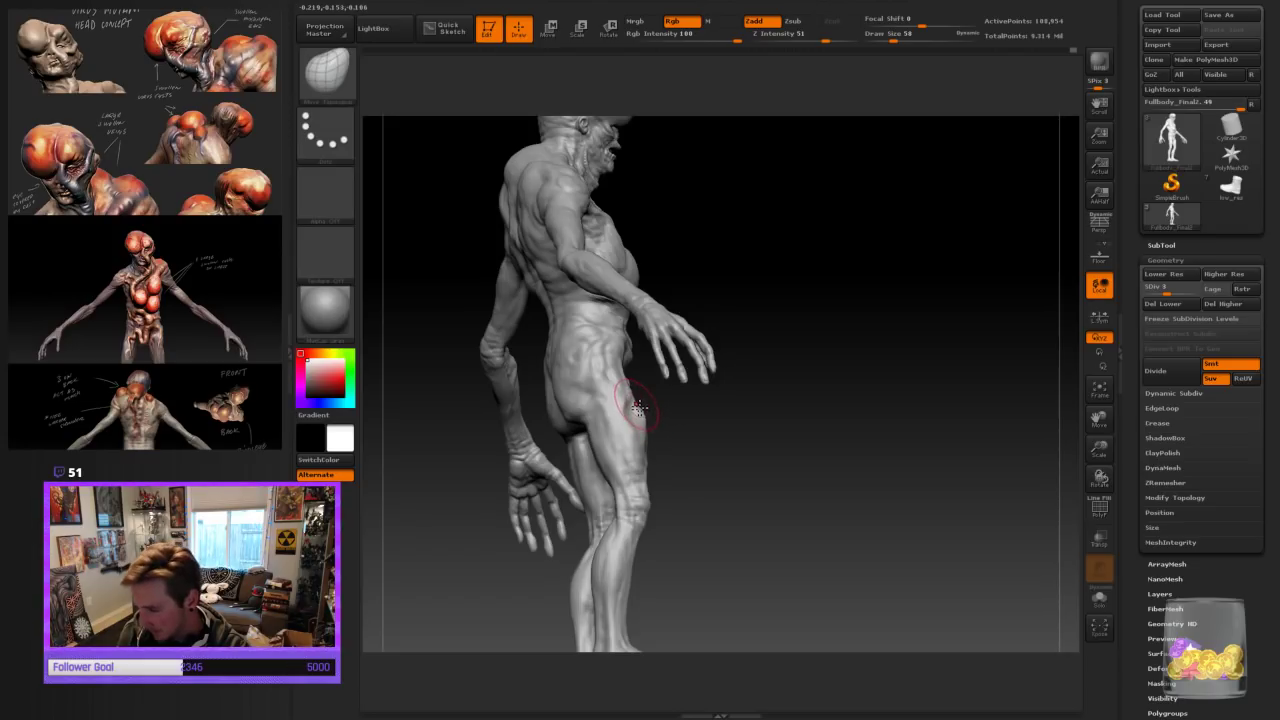
{"action": "left_click_drag", "start_coordinate": [712, 457], "coordinate": [565, 512]}
{"action": "left_click_drag", "start_coordinate": [669, 470], "coordinate": [705, 416]}
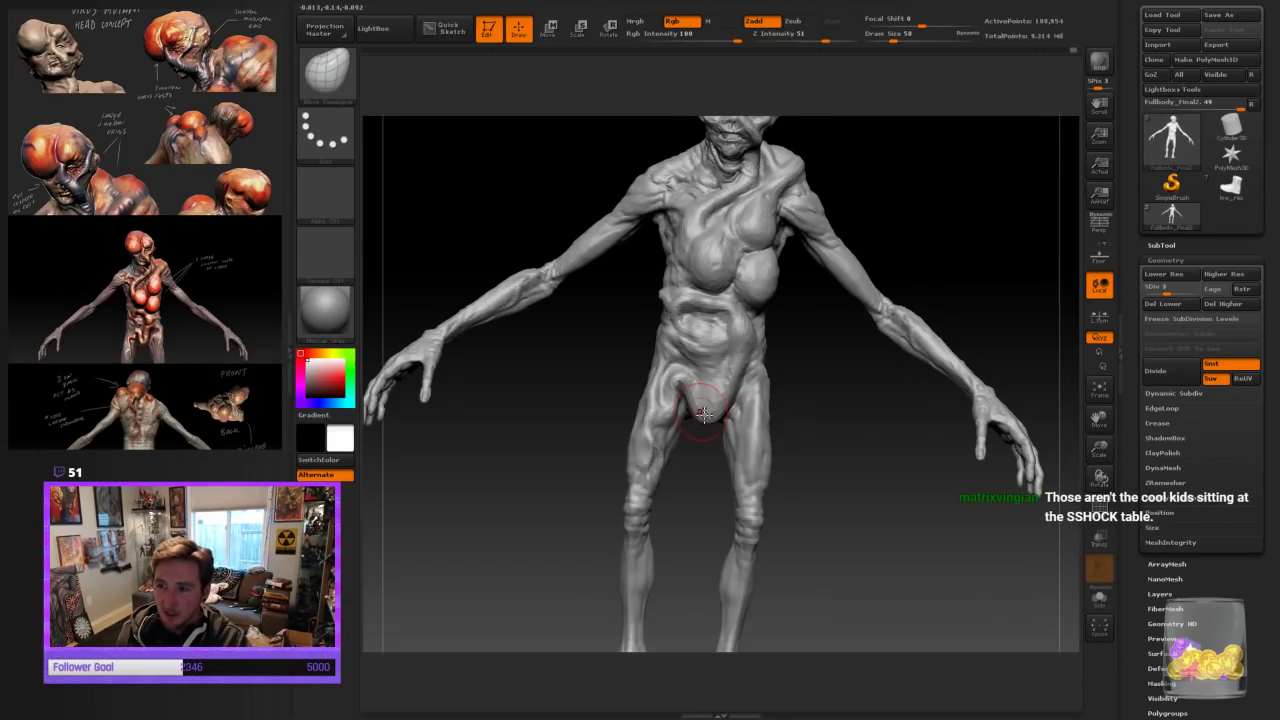
Build up the groin bulge and the figure's upper left thigh with ClayBuildup at size 42
{"action": "left_click", "coordinate": [325, 75]}
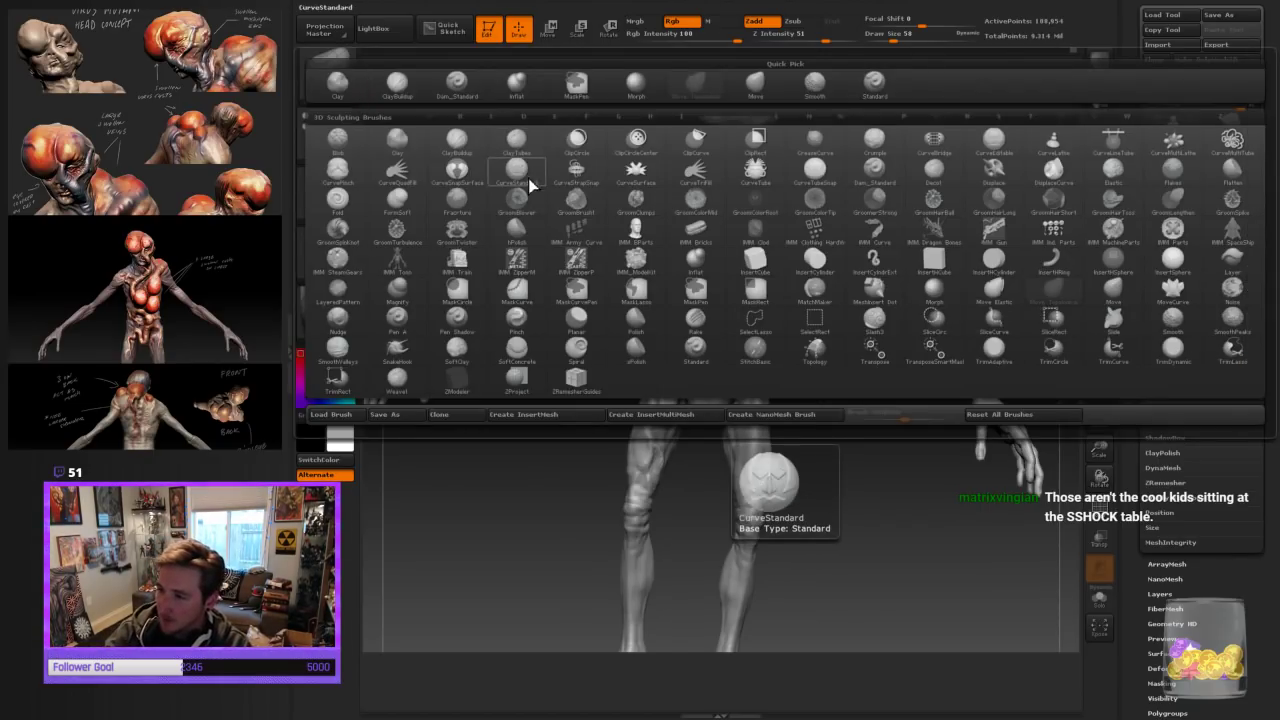
{"action": "left_click", "coordinate": [404, 91]}
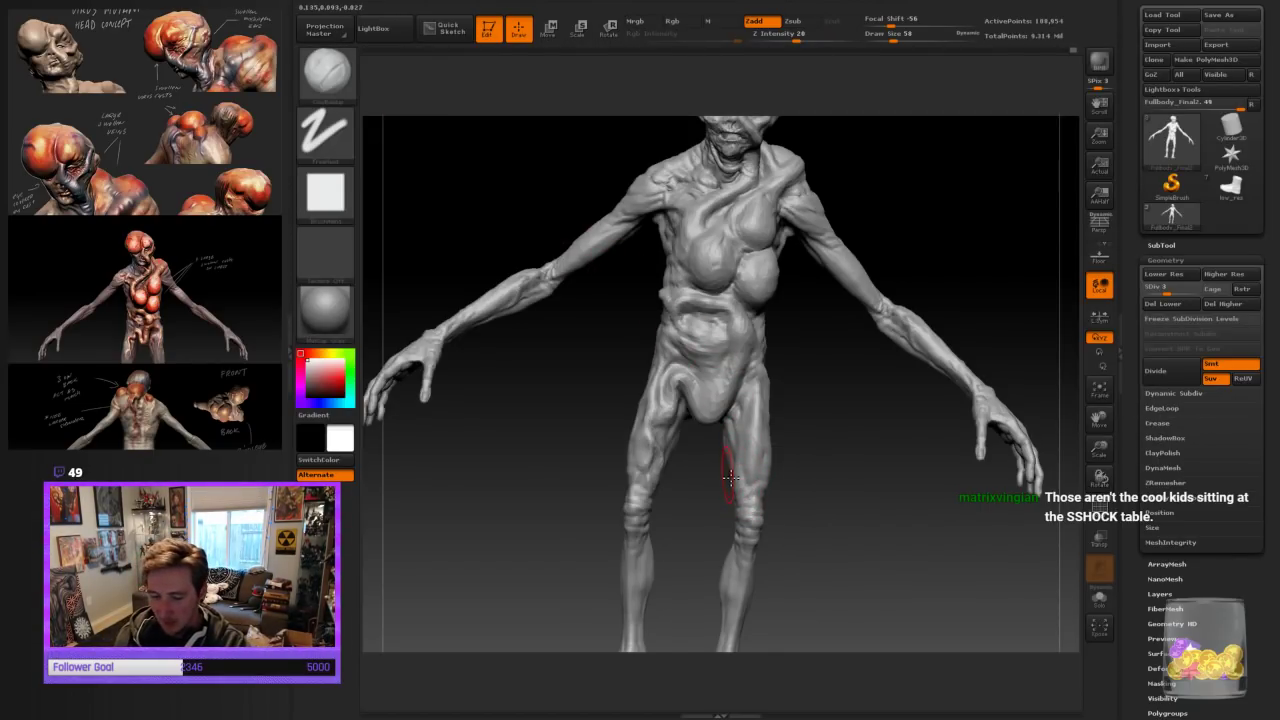
{"action": "key", "text": "["}
{"action": "mouse_move", "coordinate": [730, 410]}
{"action": "left_mouse_down"}
{"action": "mouse_move", "coordinate": [716, 424]}
{"action": "mouse_move", "coordinate": [682, 390]}
{"action": "mouse_move", "coordinate": [674, 402]}
{"action": "mouse_move", "coordinate": [692, 384]}
{"action": "mouse_move", "coordinate": [714, 428]}
{"action": "left_mouse_up"}
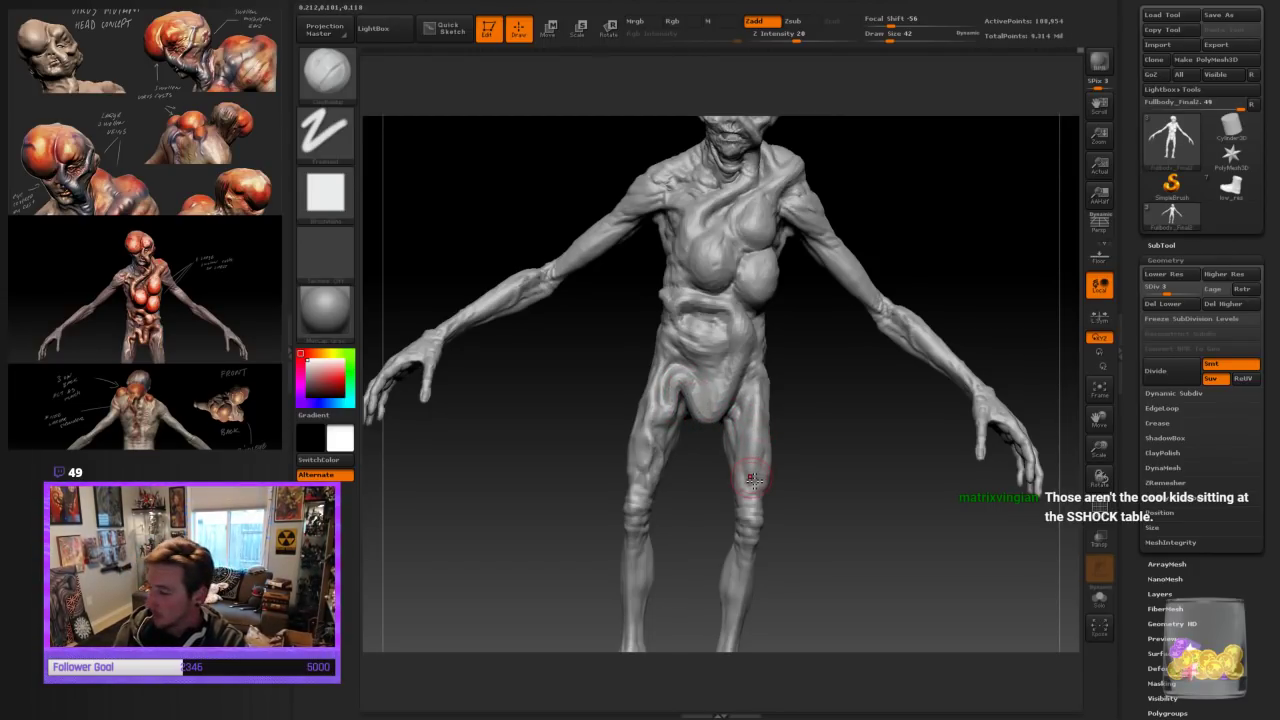
{"action": "left_click_drag", "start_coordinate": [691, 386], "coordinate": [703, 406]}
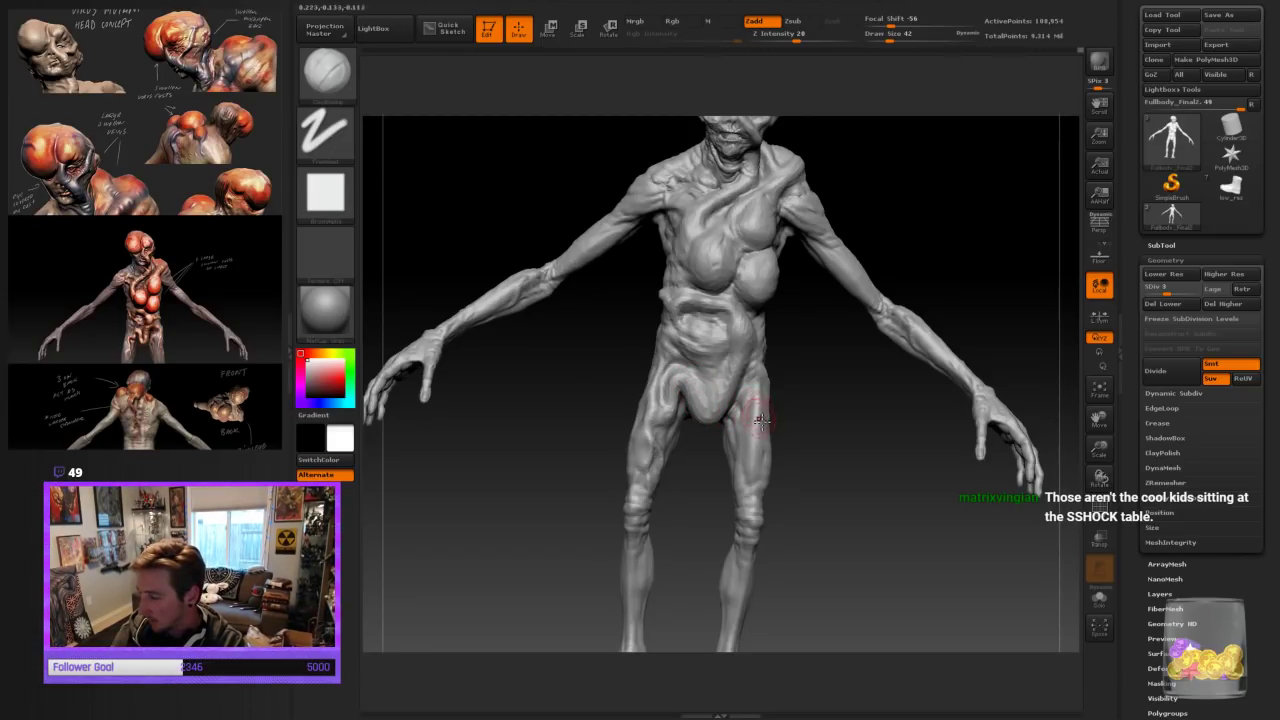
Reshape the groin bulge and lower abdomen with the Move Topological brush at sizes 46 and 54
{"action": "left_click", "coordinate": [343, 68]}
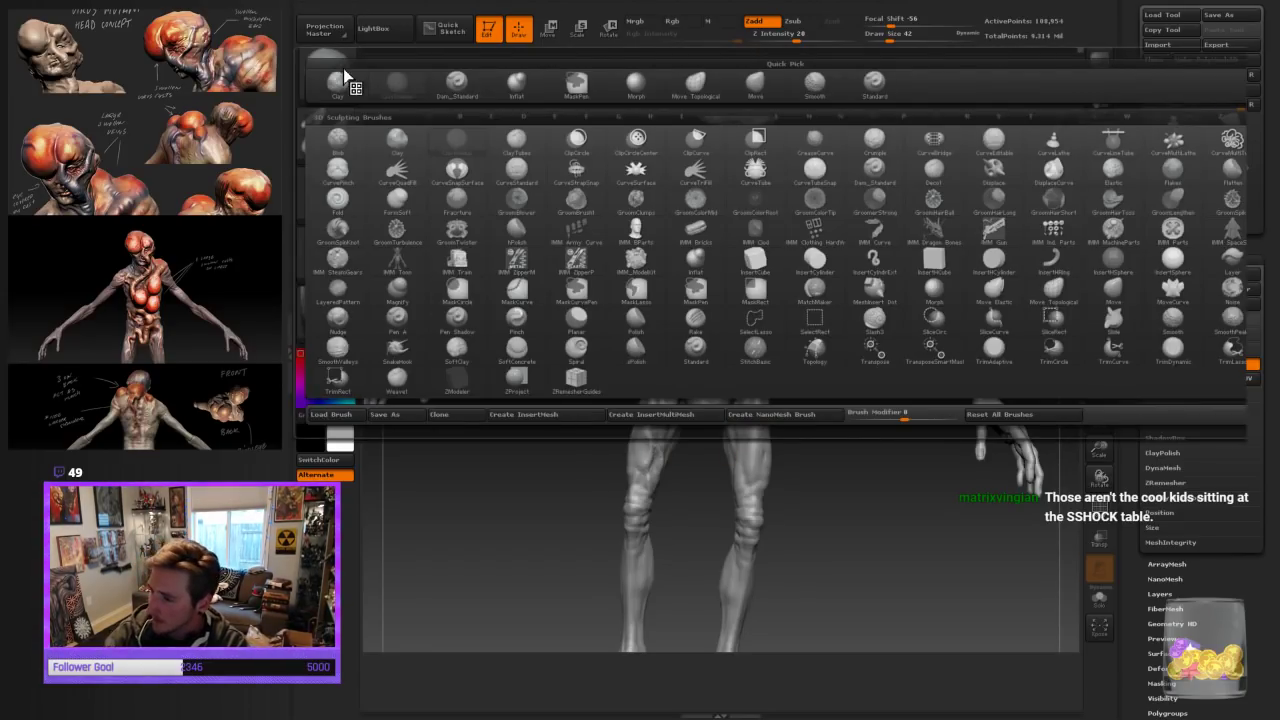
{"action": "left_click", "coordinate": [709, 95]}
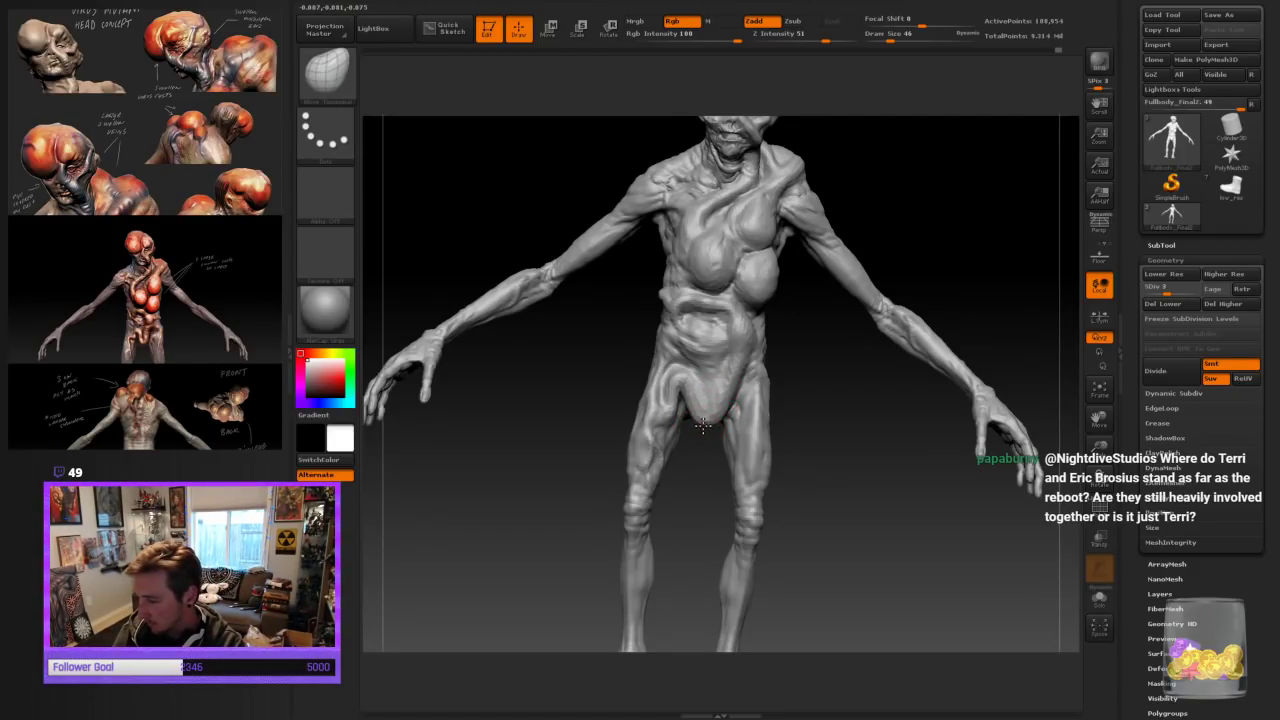
{"action": "left_click_drag", "start_coordinate": [823, 453], "coordinate": [802, 466]}
{"action": "left_click_drag", "start_coordinate": [888, 518], "coordinate": [818, 504]}
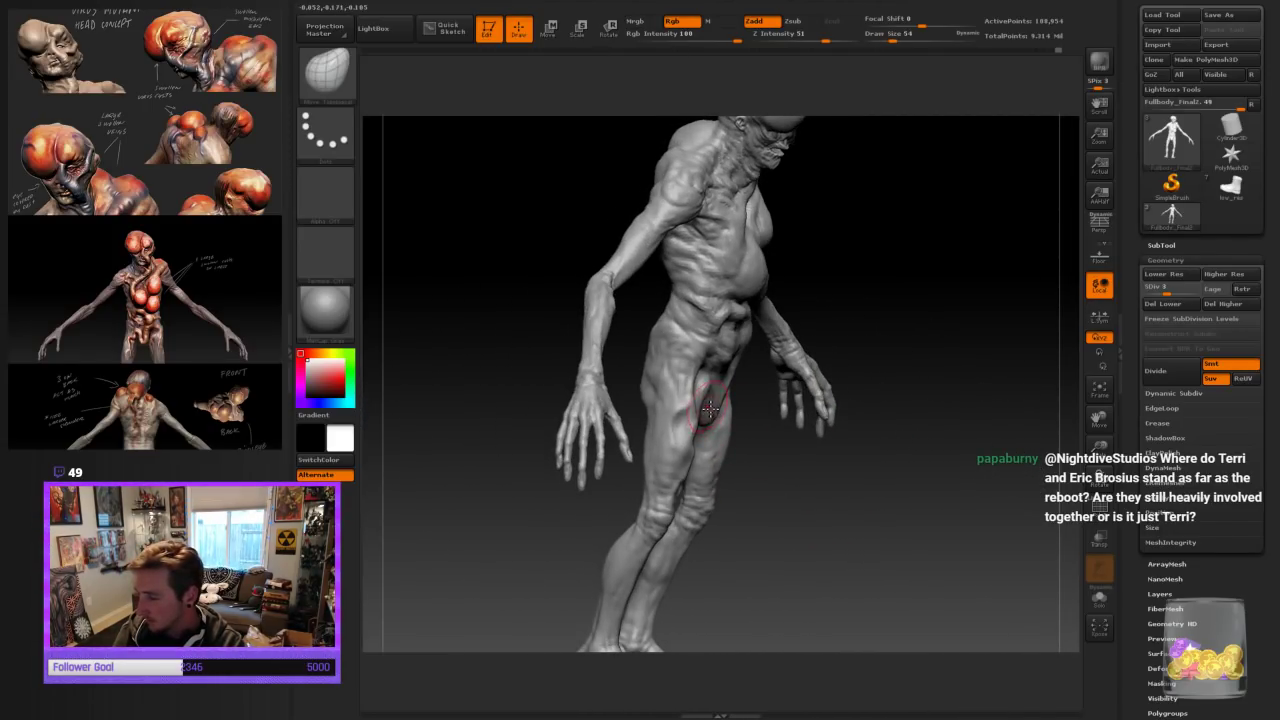
{"action": "left_click_drag", "start_coordinate": [838, 462], "coordinate": [780, 402]}
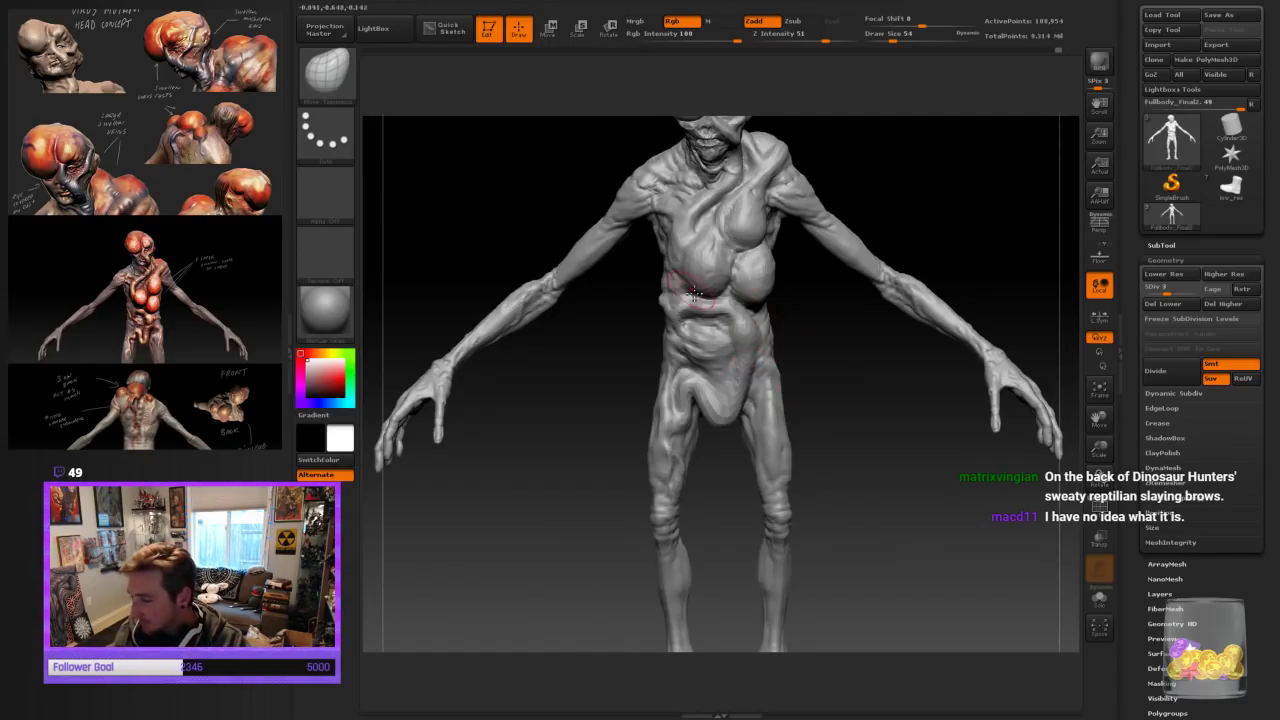
Sculpt a branching fold from the lower abdomen across the figure's left hip, using ClayBuildup at sizes 34 and 26
{"action": "left_click", "coordinate": [325, 72]}
{"action": "left_click", "coordinate": [410, 93]}
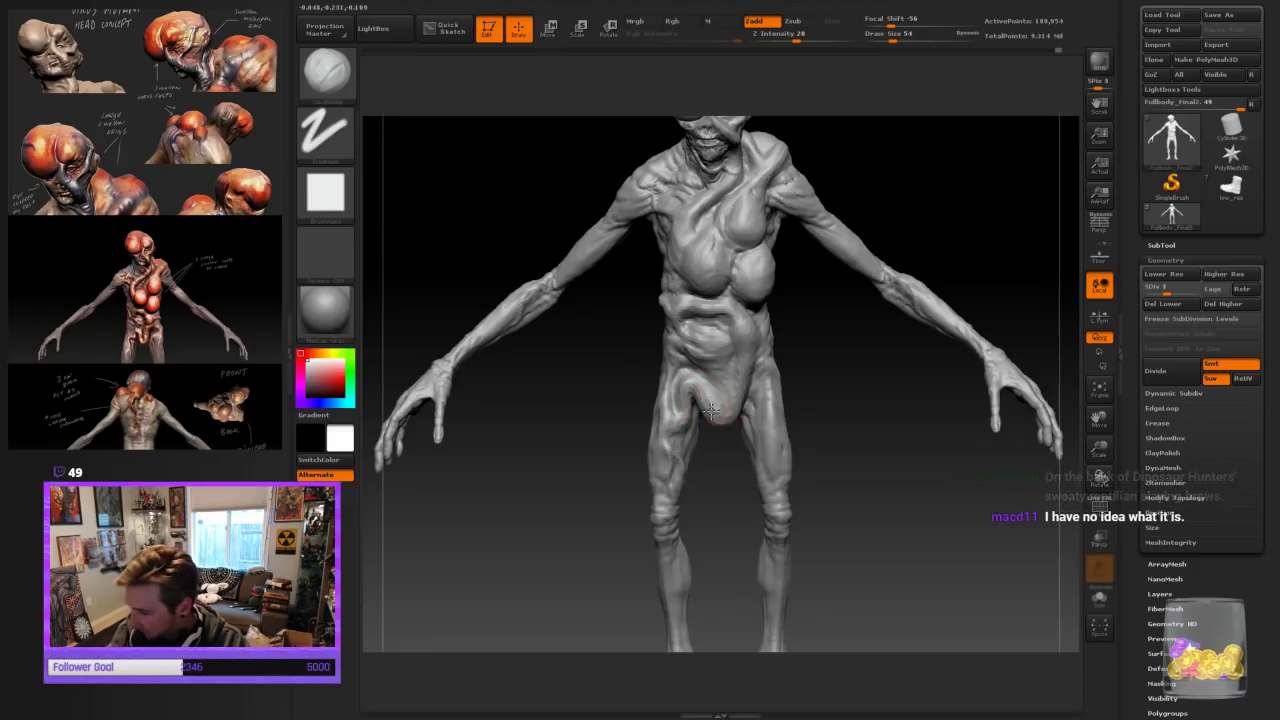
{"action": "left_click_drag", "start_coordinate": [836, 404], "coordinate": [834, 386]}
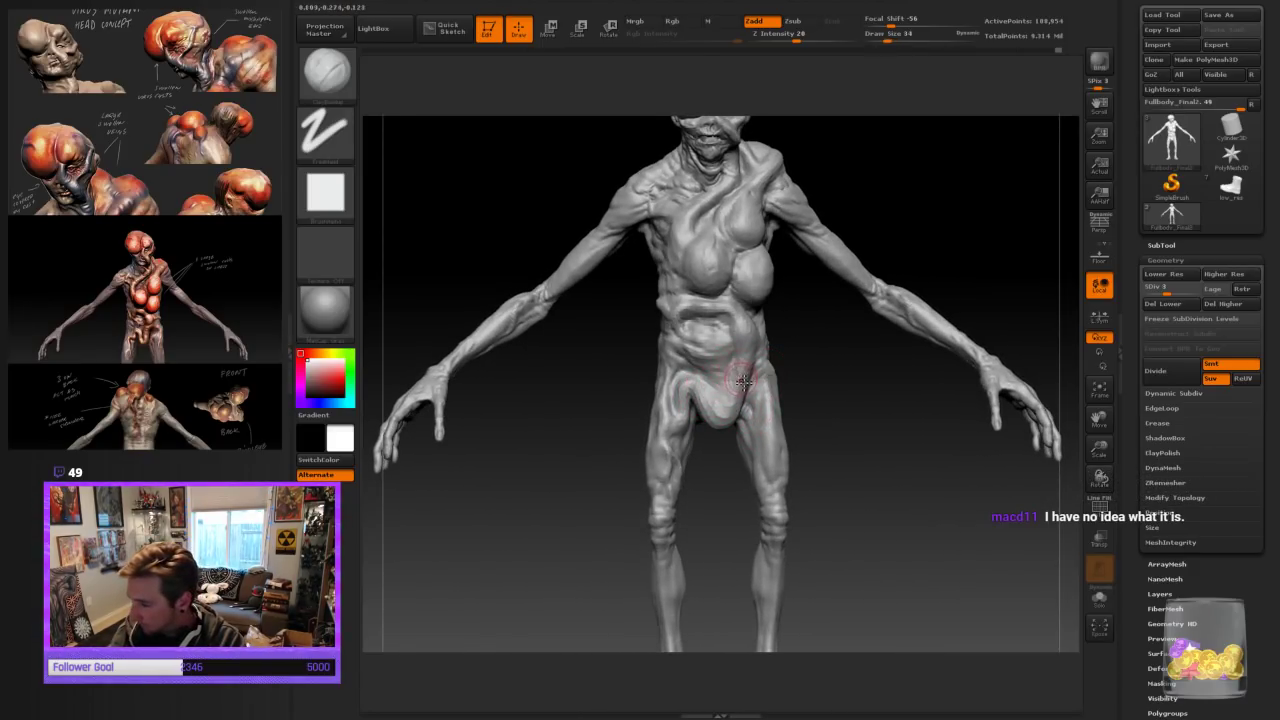
{"action": "left_click_drag", "start_coordinate": [828, 400], "coordinate": [788, 378]}
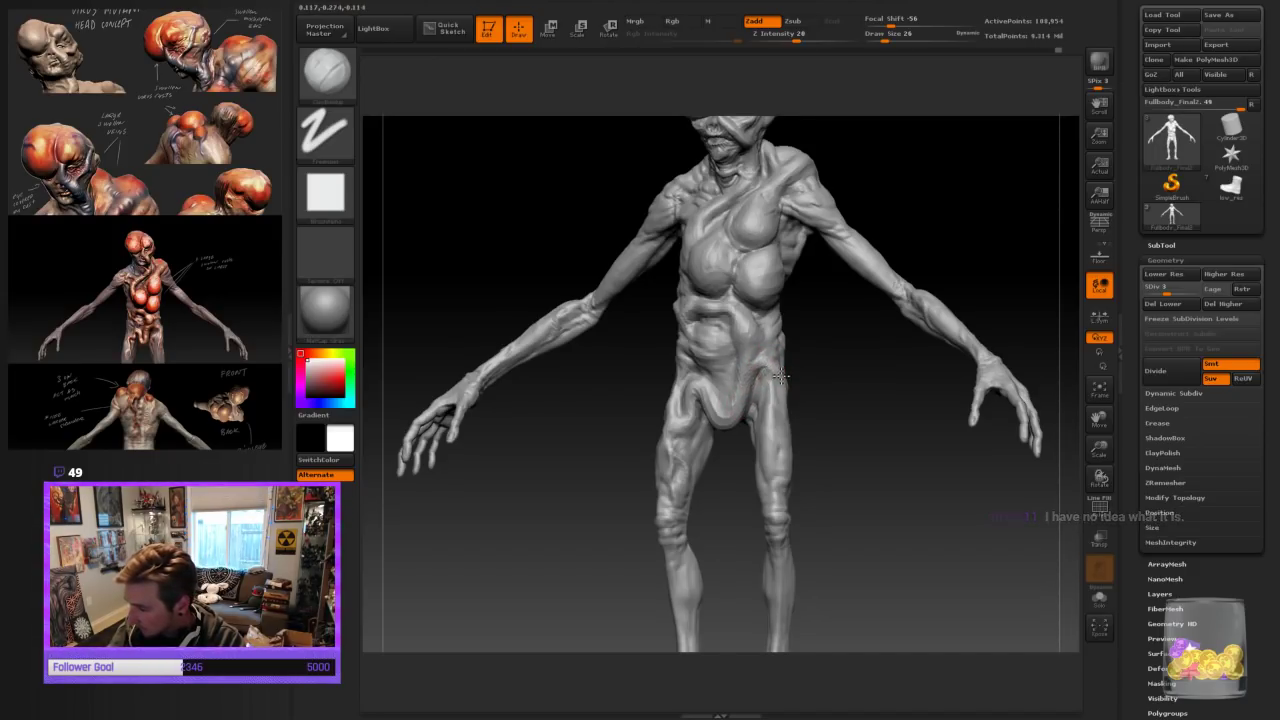
{"action": "left_click_drag", "start_coordinate": [826, 408], "coordinate": [760, 370]}
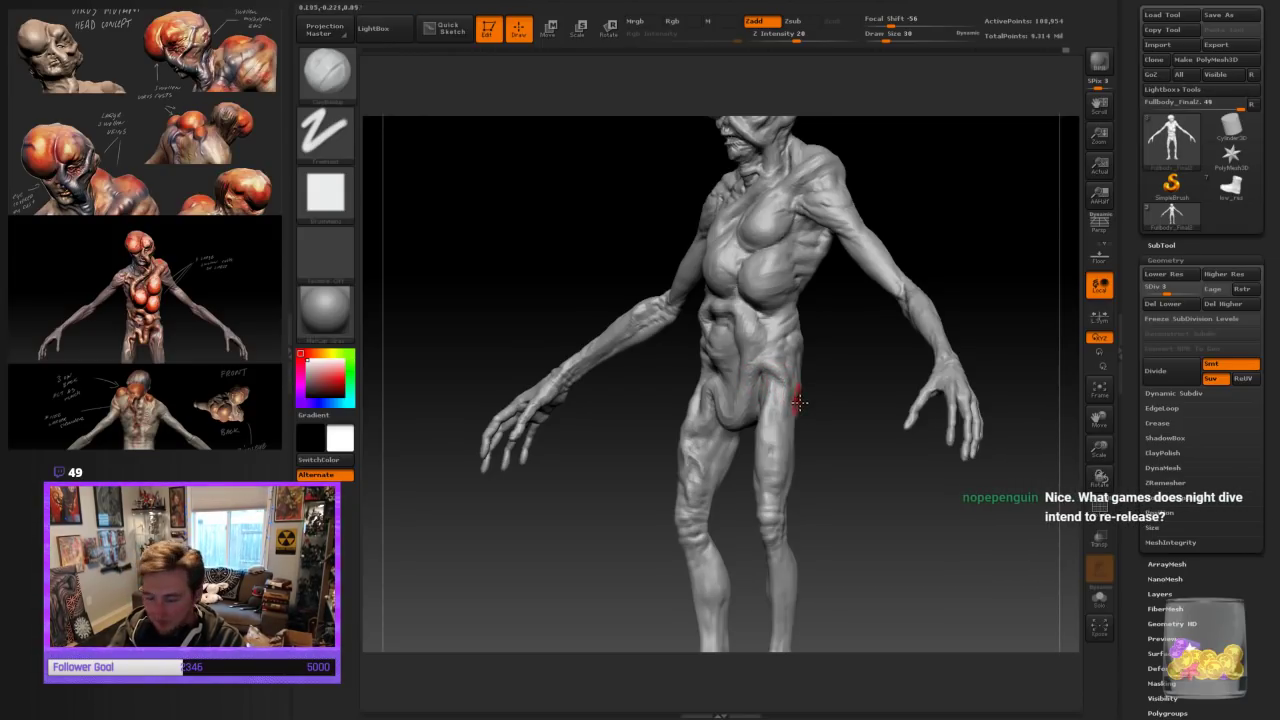
Carve muscle strands and wrinkles down the figure's left thigh with ClayBuildup at sizes 22 and 14
{"action": "left_click_drag", "start_coordinate": [822, 467], "coordinate": [832, 466]}
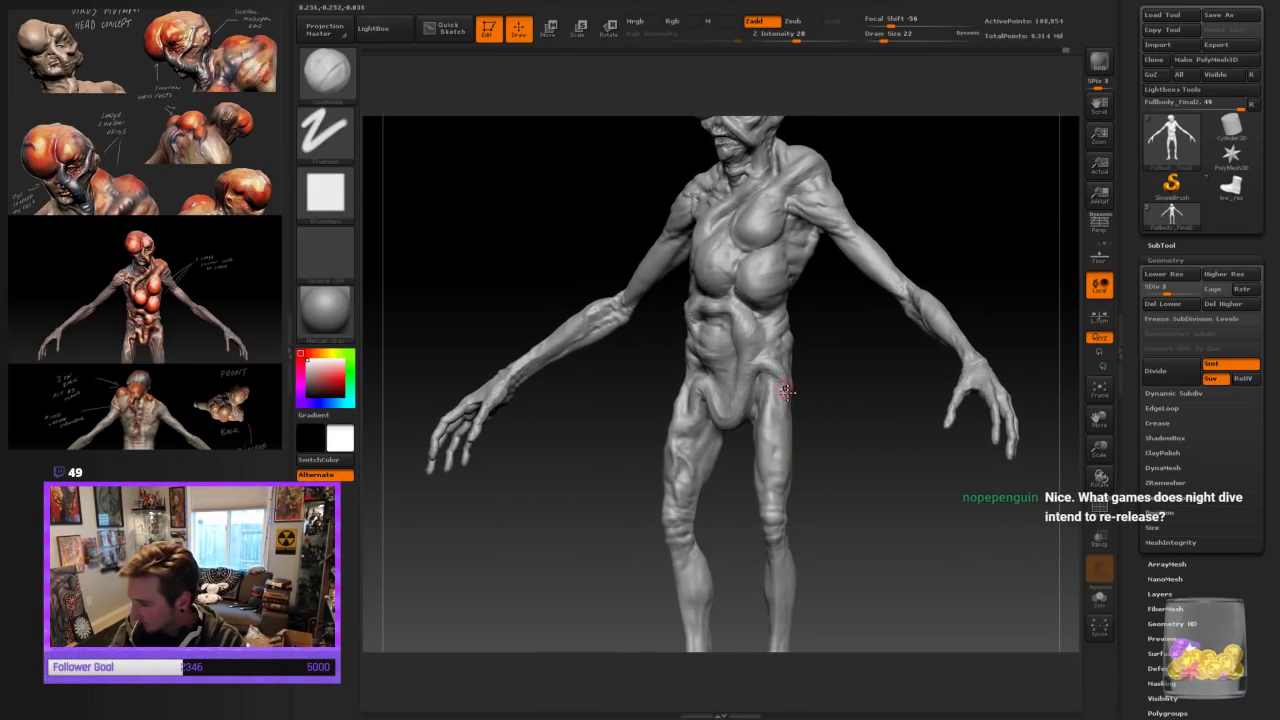
{"action": "left_click_drag", "start_coordinate": [791, 385], "coordinate": [788, 416]}
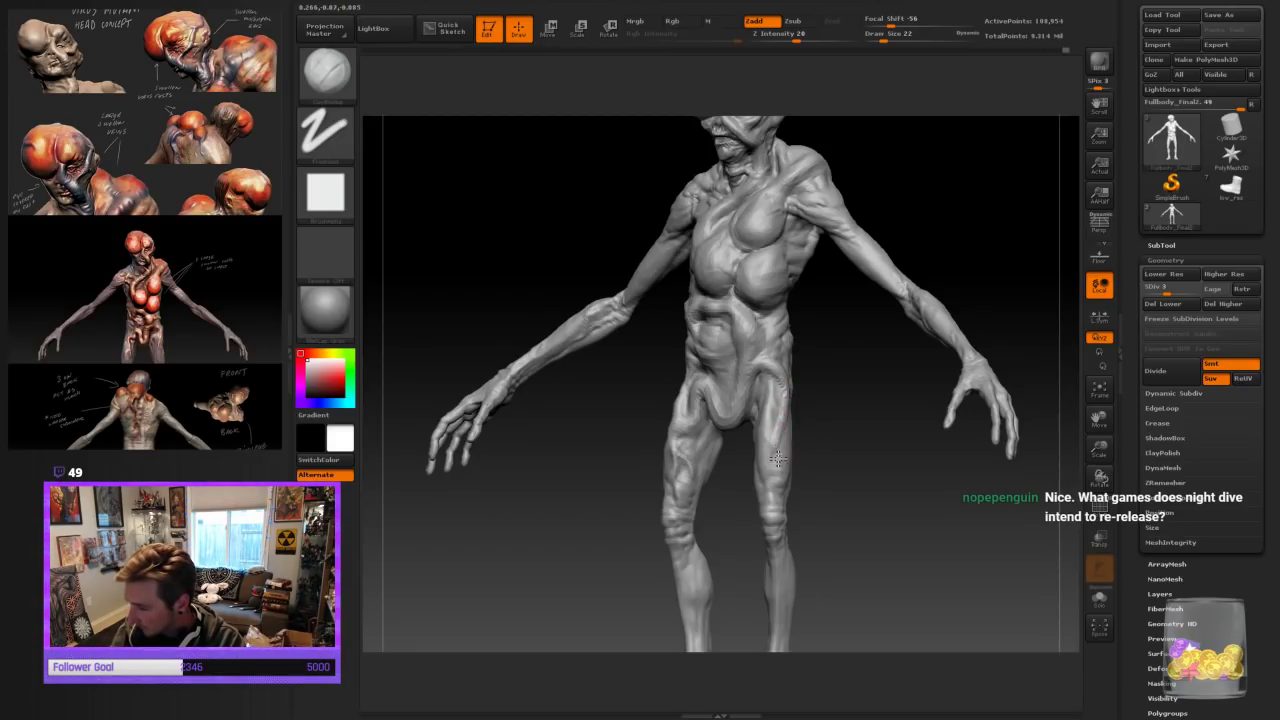
{"action": "left_click_drag", "start_coordinate": [822, 457], "coordinate": [801, 456]}
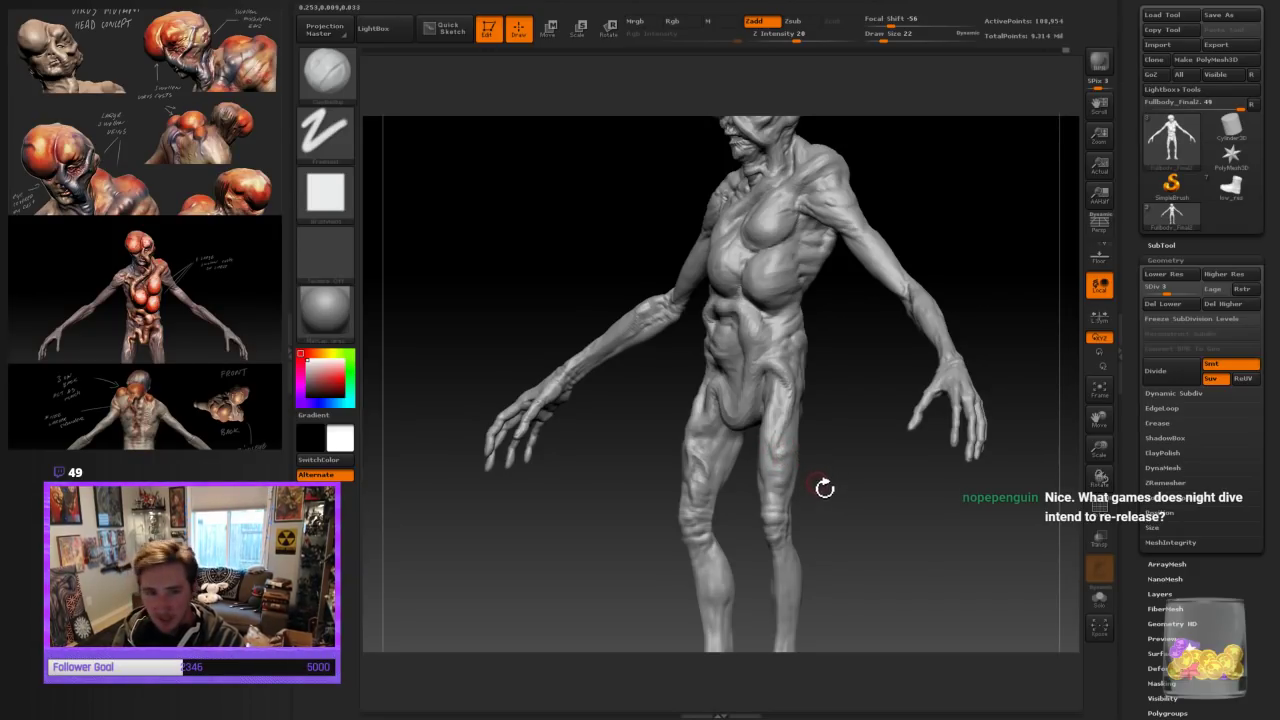
{"action": "left_click_drag", "start_coordinate": [837, 494], "coordinate": [796, 460]}
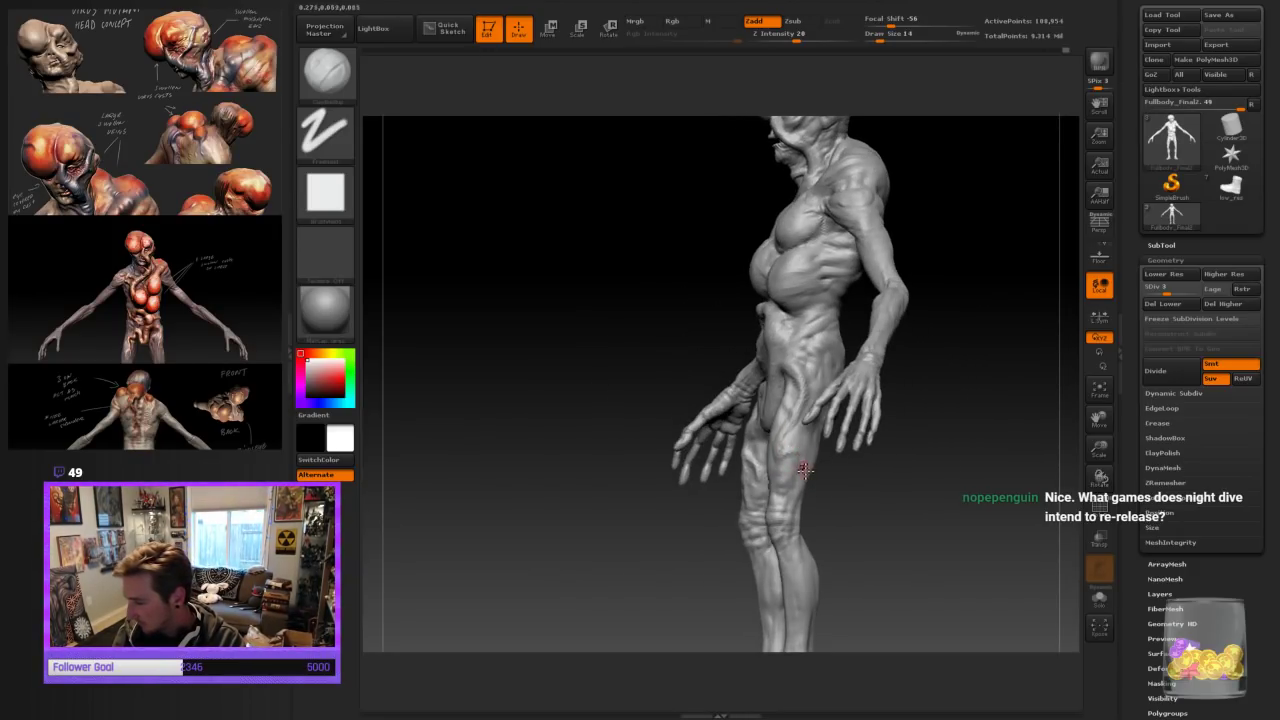
Refine the left hip fold and the adjoining waist with ClayBuildup at size 26
{"action": "key", "text": "bracketright"}
{"action": "key", "text": "bracketright"}
{"action": "left_click_drag", "start_coordinate": [860, 500], "coordinate": [922, 503]}
{"action": "left_click_drag", "start_coordinate": [786, 404], "coordinate": [780, 368]}
{"action": "mouse_move", "coordinate": [844, 450]}
{"action": "left_mouse_down"}
{"action": "mouse_move", "coordinate": [868, 472]}
{"action": "mouse_move", "coordinate": [788, 360]}
{"action": "left_mouse_up"}
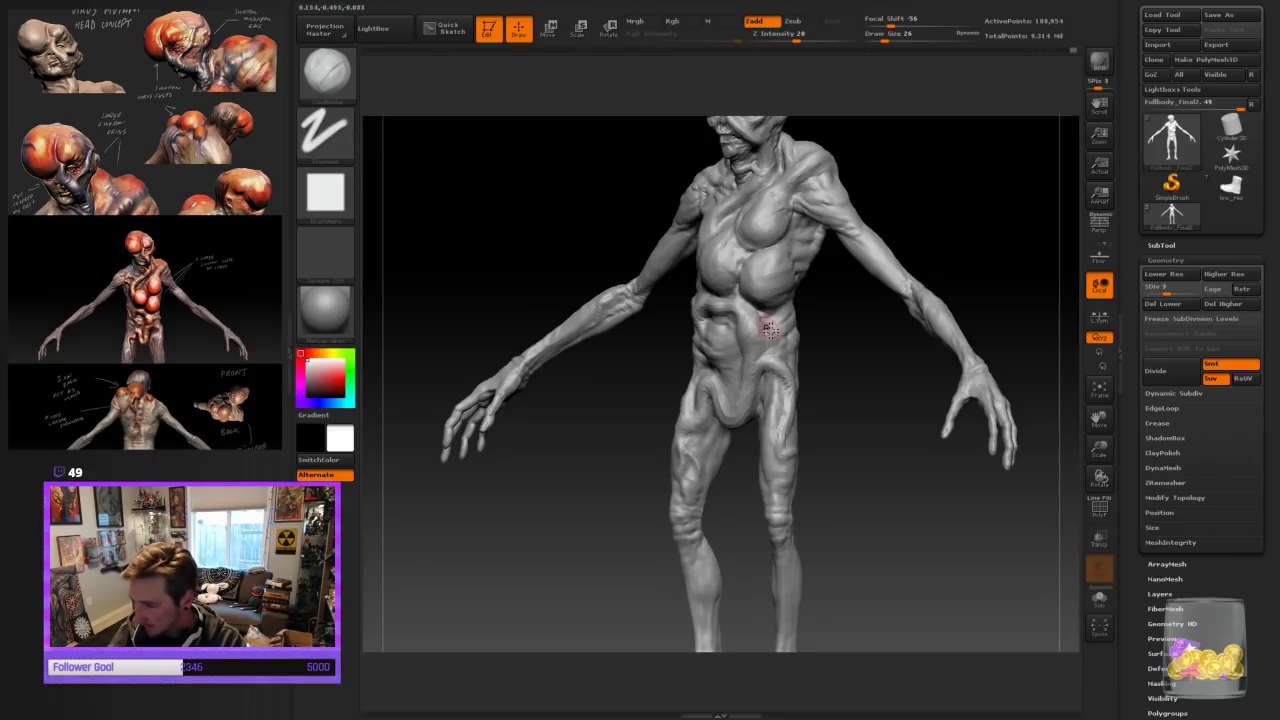
Refine the folds around the figure's left waist, hip and lower back with ClayBuildup at sizes 22 and 18
{"action": "left_click_drag", "start_coordinate": [819, 337], "coordinate": [800, 336]}
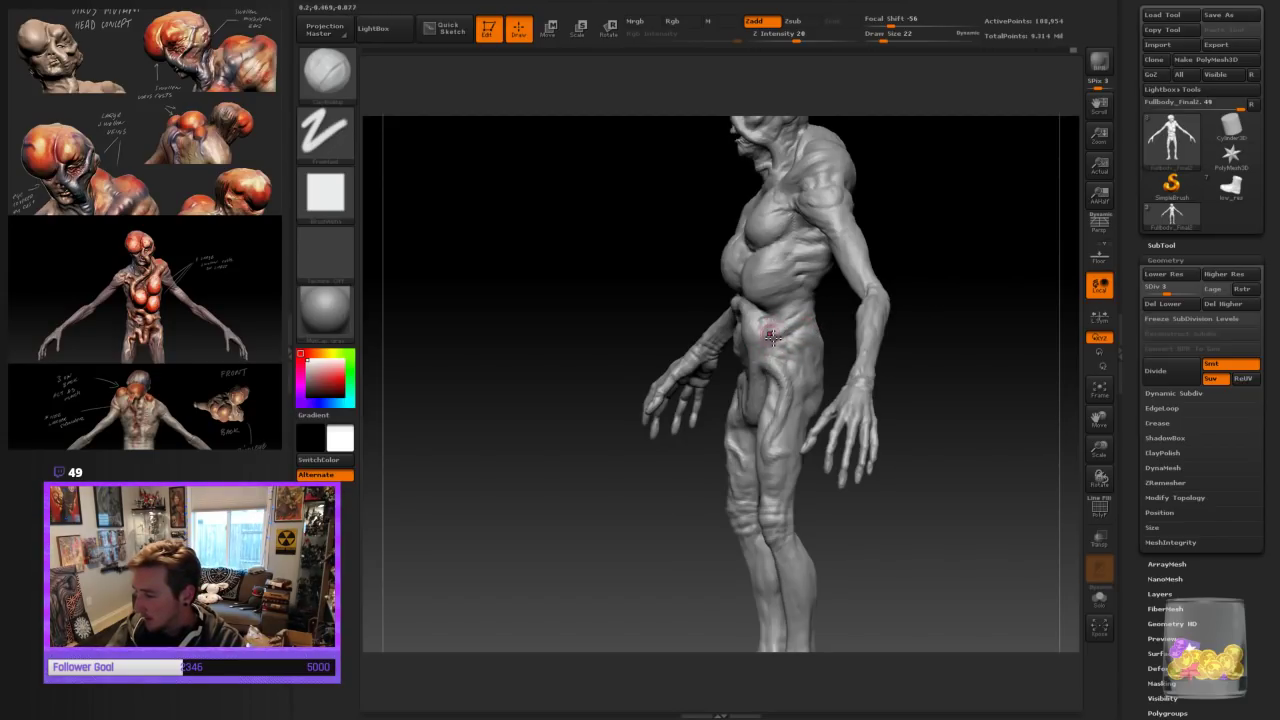
{"action": "left_click_drag", "start_coordinate": [955, 266], "coordinate": [809, 300]}
{"action": "key", "text": "bracketleft"}
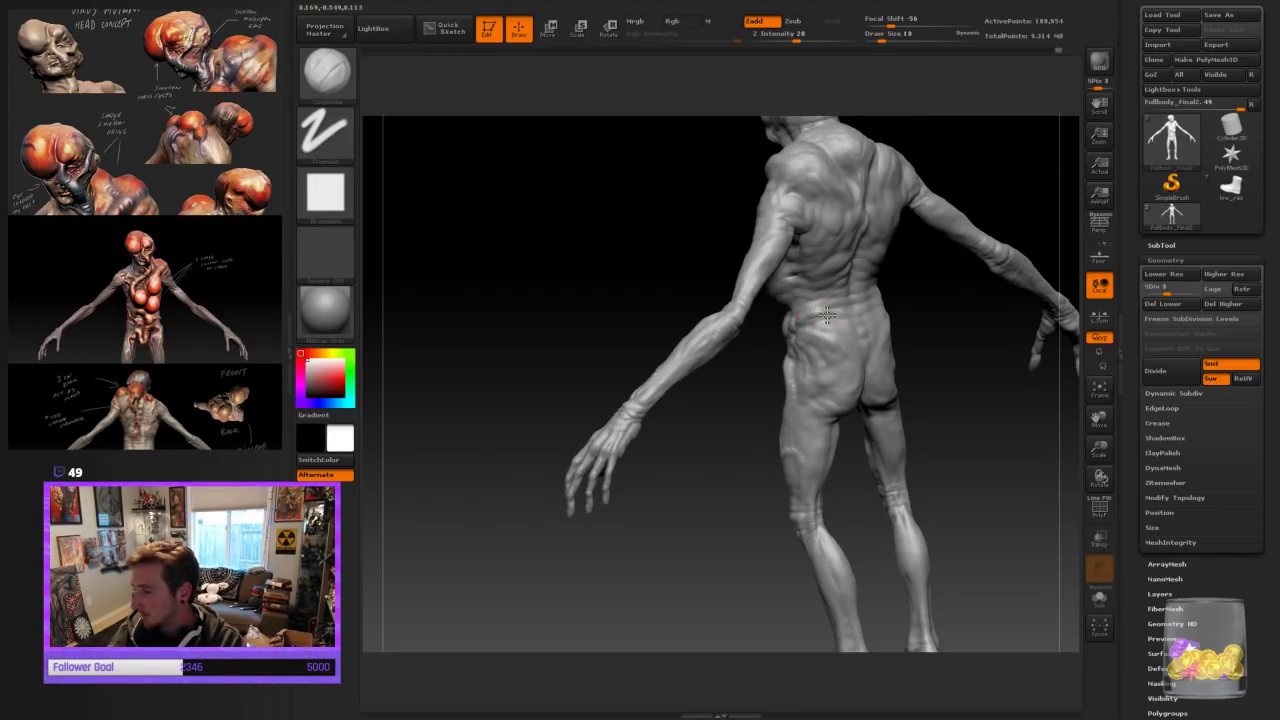
{"action": "left_click_drag", "start_coordinate": [932, 350], "coordinate": [871, 371]}
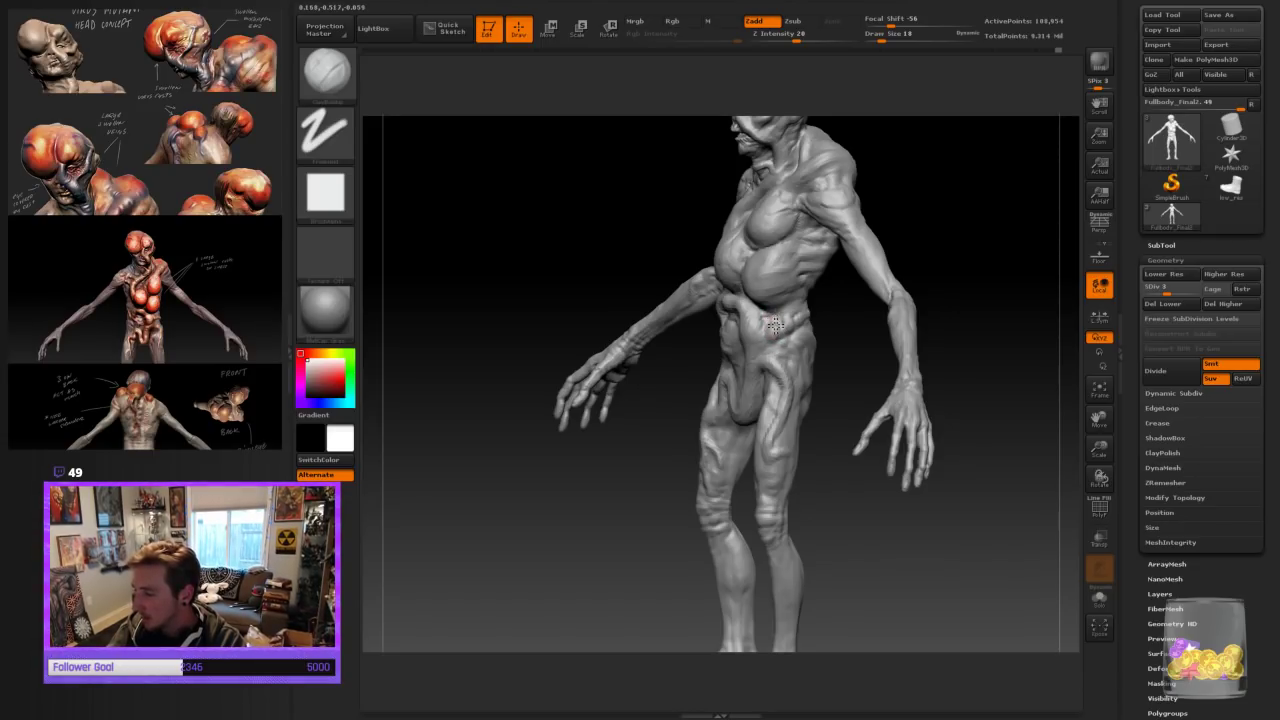
{"action": "mouse_move", "coordinate": [822, 349]}
{"action": "left_mouse_down"}
{"action": "mouse_move", "coordinate": [890, 344]}
{"action": "mouse_move", "coordinate": [846, 320]}
{"action": "mouse_move", "coordinate": [803, 334]}
{"action": "left_mouse_up"}
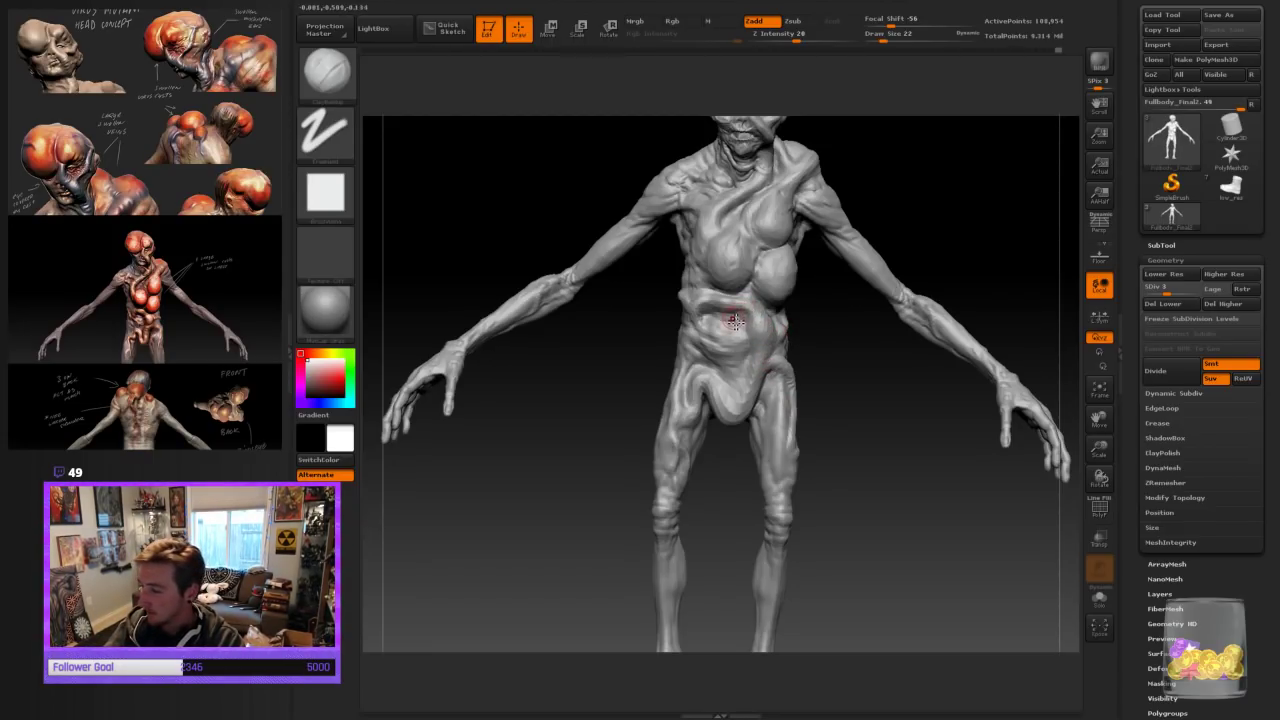
Sculpt the abdominal folds below the chest sacs with ClayBuildup, enlarging the brush from size 22 to 46
{"action": "key", "text": "bracketright"}
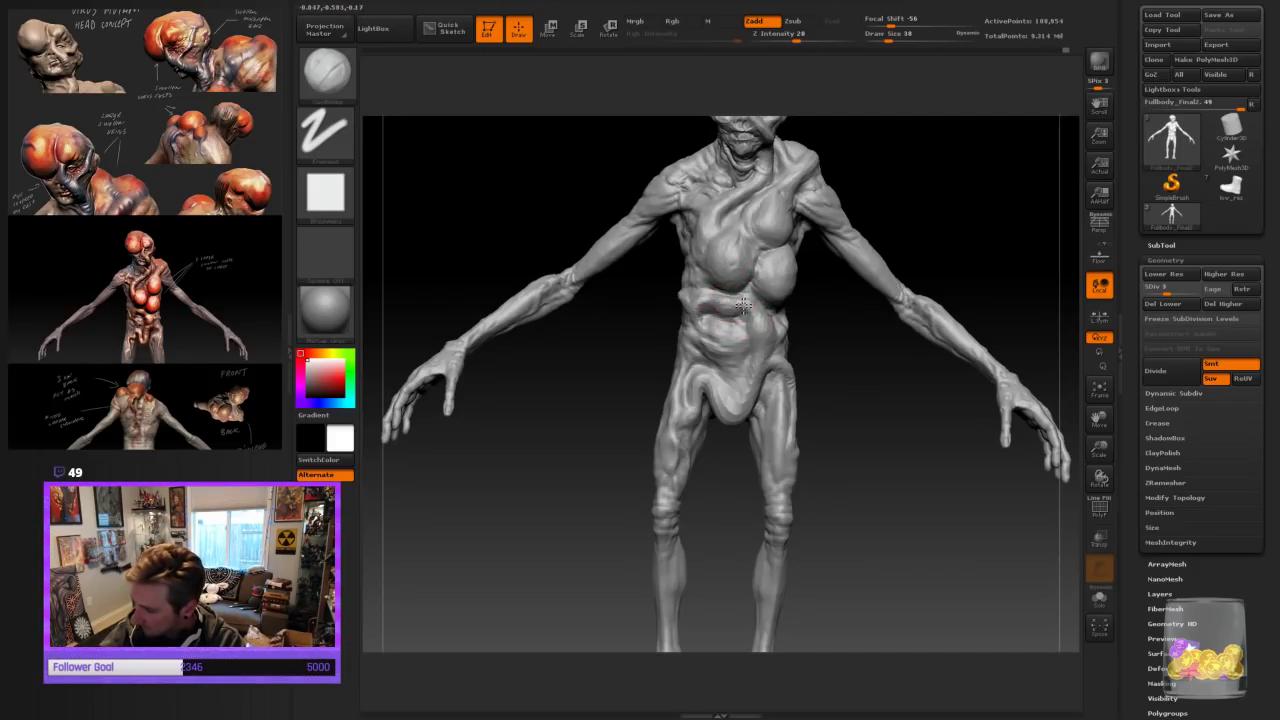
{"action": "right_click_drag", "start_coordinate": [823, 367], "coordinate": [812, 379]}
{"action": "left_click_drag", "start_coordinate": [812, 380], "coordinate": [793, 367]}
{"action": "key", "text": "bracketright"}
{"action": "mouse_move", "coordinate": [946, 228]}
{"action": "left_mouse_down"}
{"action": "mouse_move", "coordinate": [971, 213]}
{"action": "mouse_move", "coordinate": [866, 257]}
{"action": "mouse_move", "coordinate": [926, 214]}
{"action": "mouse_move", "coordinate": [914, 234]}
{"action": "mouse_move", "coordinate": [783, 294]}
{"action": "left_mouse_up"}
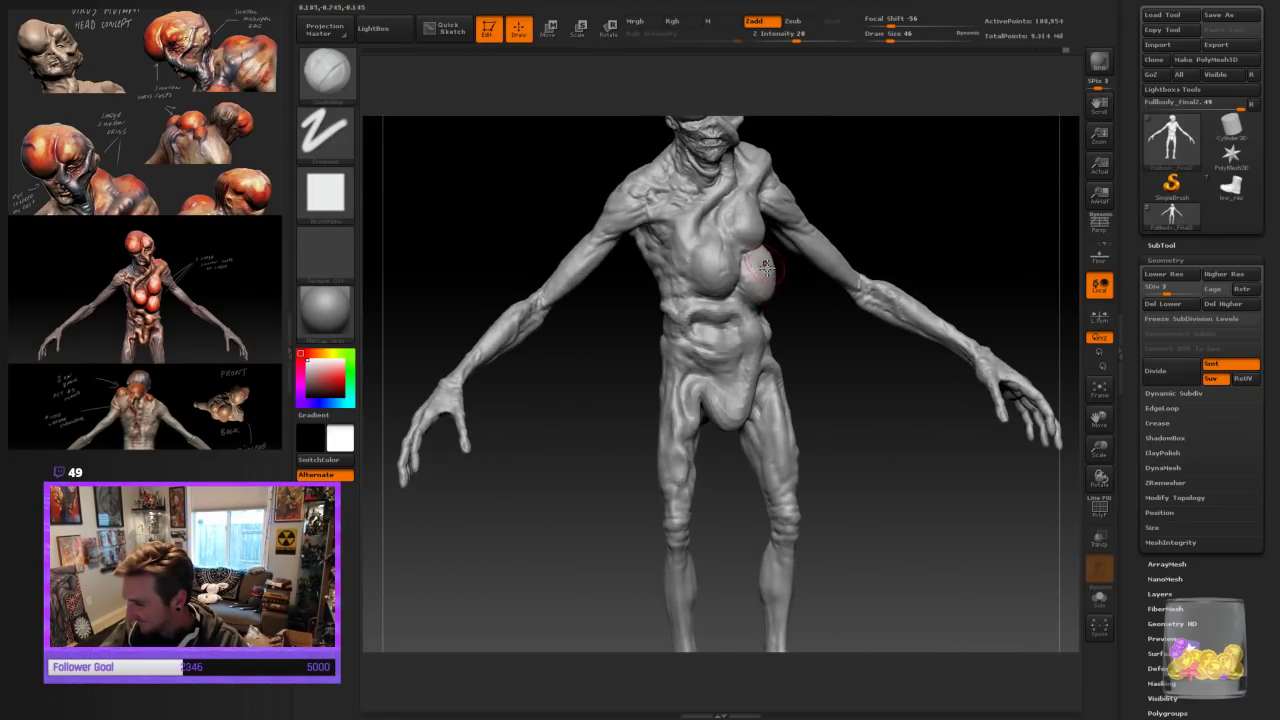
Reshape the lower chest sac on the figure's left side with the Move Topological brush at size 62
{"action": "left_click", "coordinate": [327, 72]}
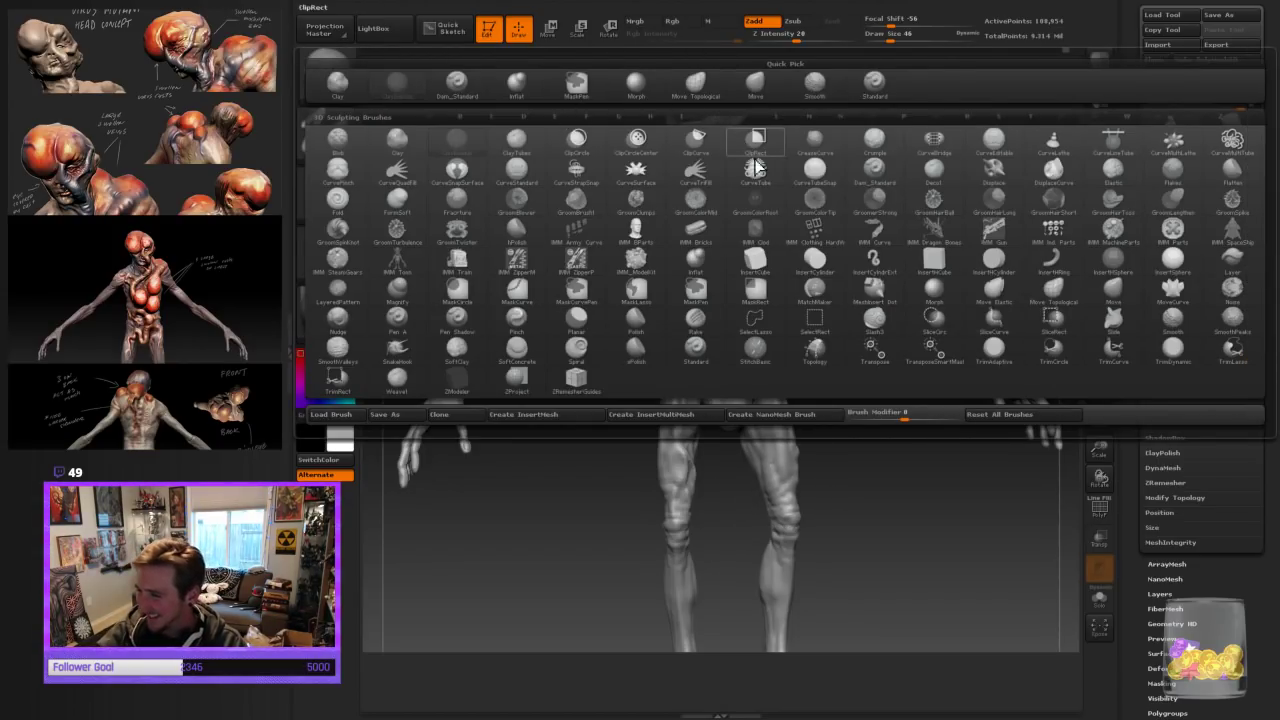
{"action": "left_click", "coordinate": [695, 82]}
{"action": "key", "text": "bracketright"}
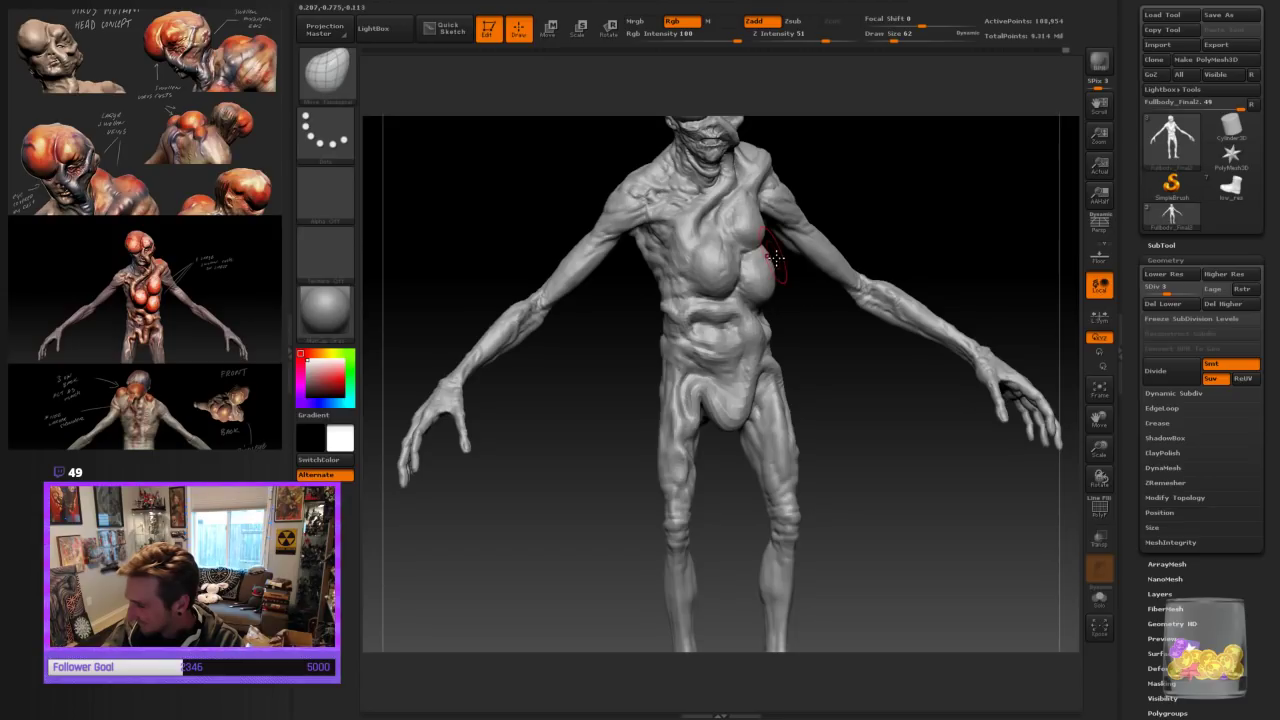
{"action": "left_click_drag", "start_coordinate": [812, 299], "coordinate": [712, 290]}
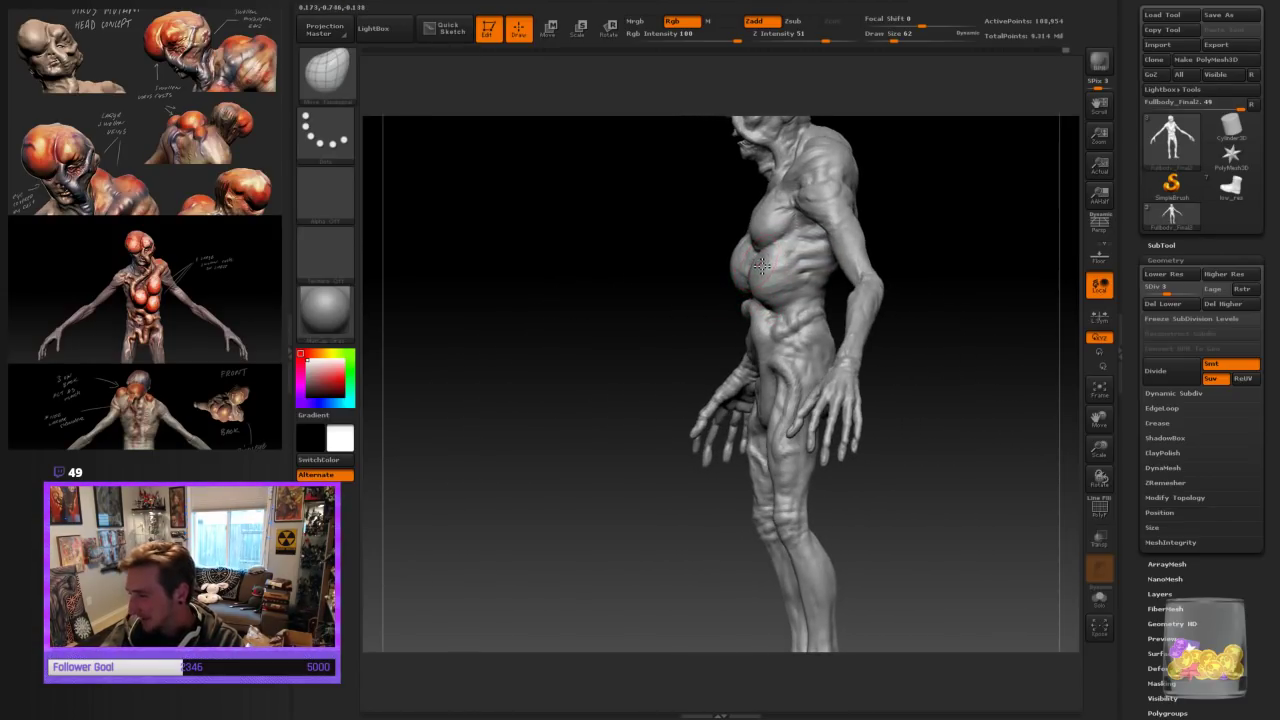
{"action": "left_click_drag", "start_coordinate": [654, 544], "coordinate": [850, 438]}
{"action": "left_click_drag", "start_coordinate": [808, 284], "coordinate": [722, 272]}
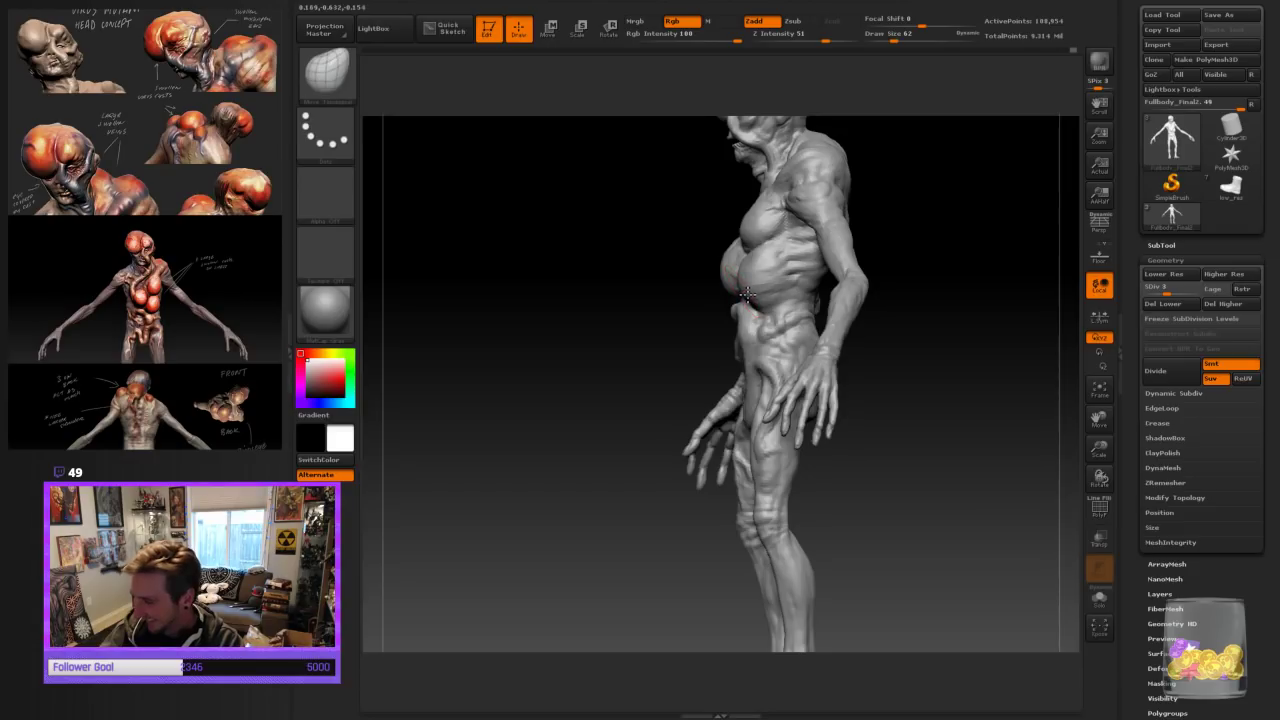
{"action": "left_click_drag", "start_coordinate": [929, 449], "coordinate": [897, 403], "text": "shift"}
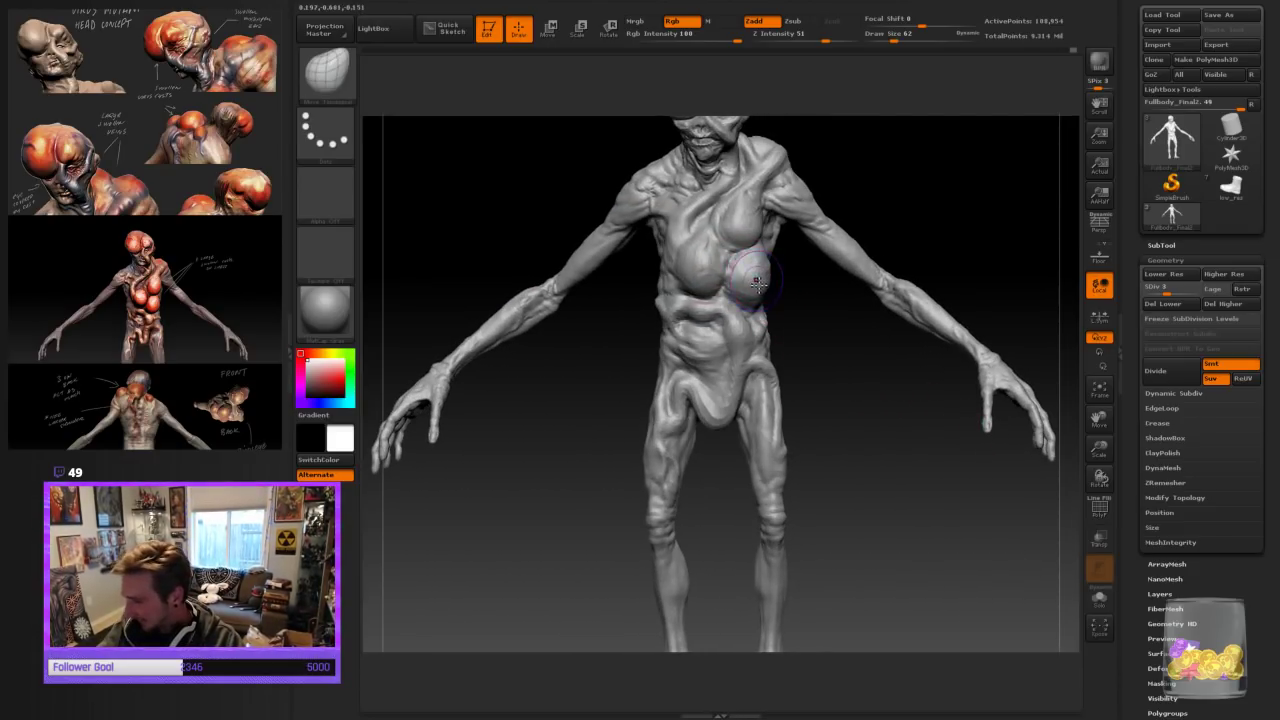
{"action": "mouse_move", "coordinate": [793, 300]}
{"action": "left_mouse_down"}
{"action": "mouse_move", "coordinate": [836, 219]}
{"action": "mouse_move", "coordinate": [746, 220]}
{"action": "left_mouse_up"}
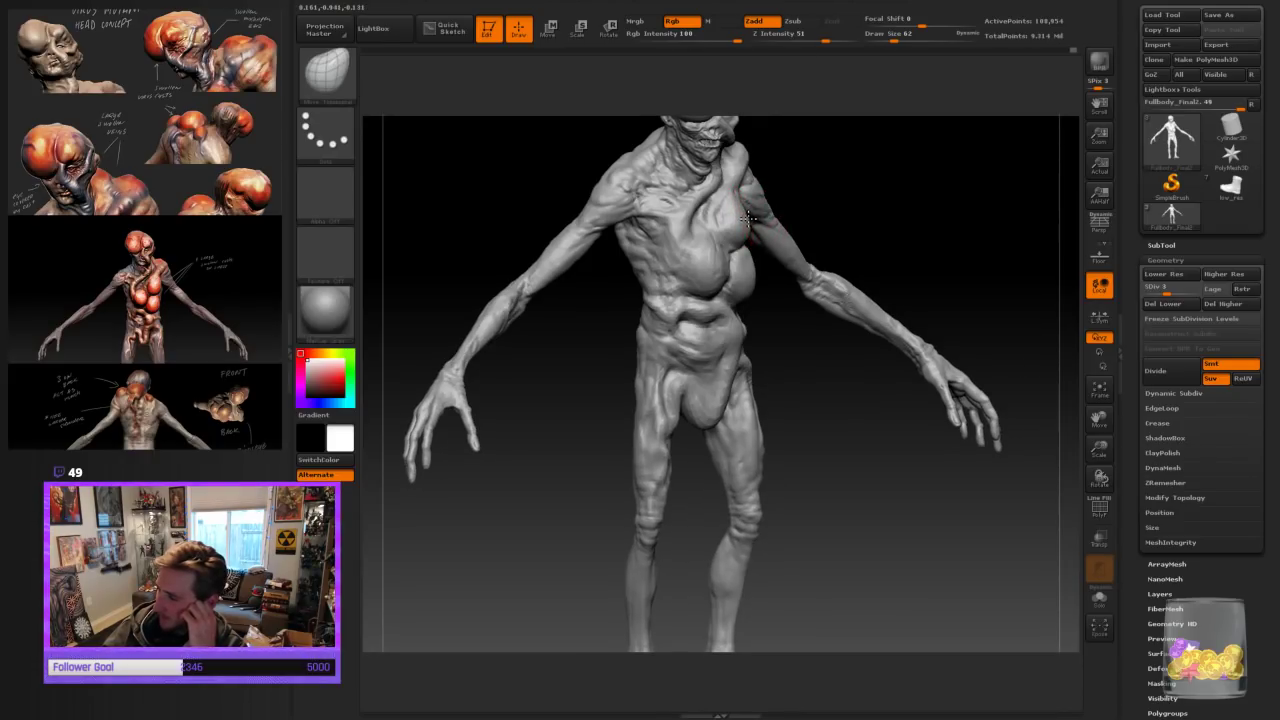
{"action": "left_click_drag", "start_coordinate": [841, 212], "coordinate": [852, 553]}
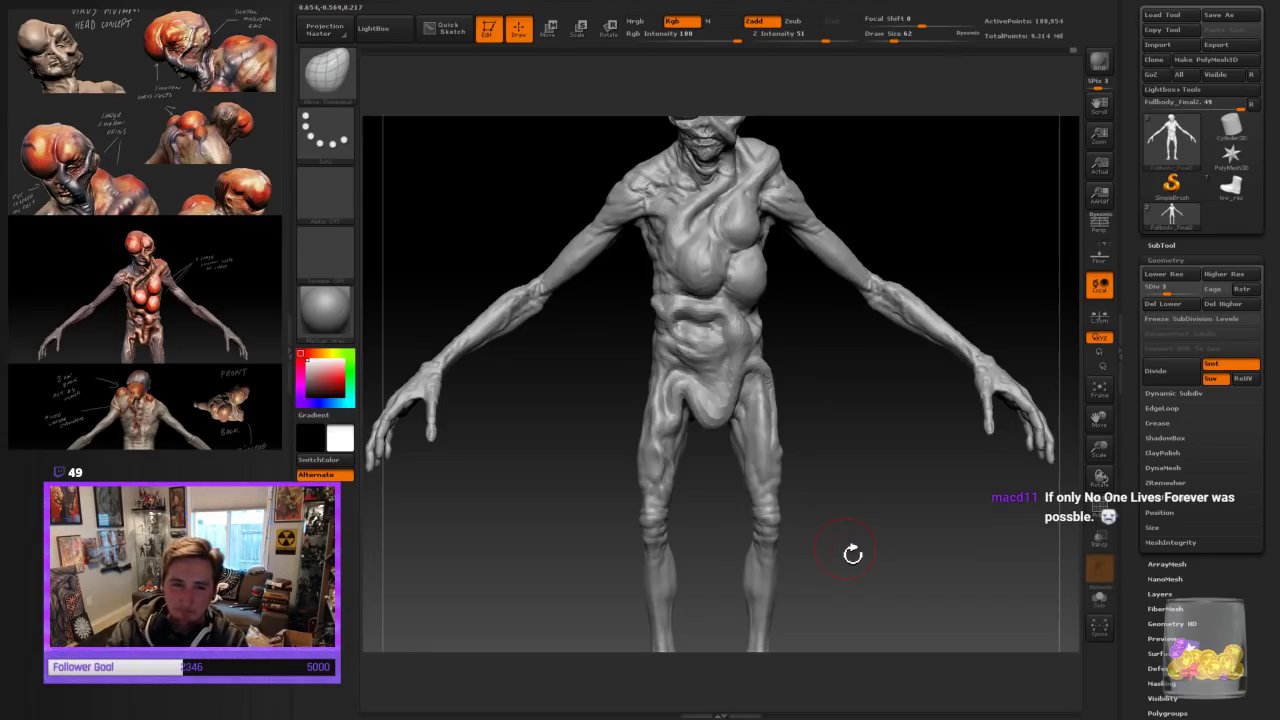
{"action": "left_click_drag", "start_coordinate": [854, 434], "coordinate": [803, 289]}
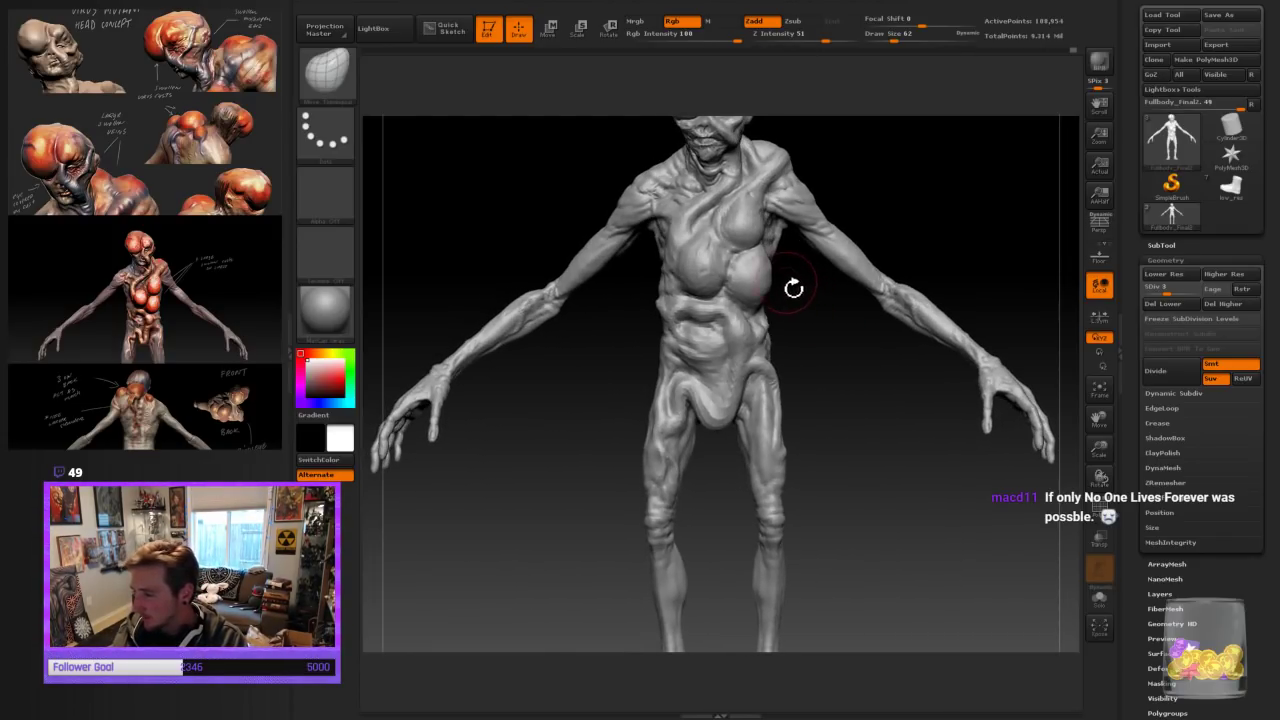
Adjust the abdominal folds and the figure's right waist with the Move Topological brush at sizes 54 and 46
{"action": "left_click_drag", "start_coordinate": [809, 345], "coordinate": [826, 343]}
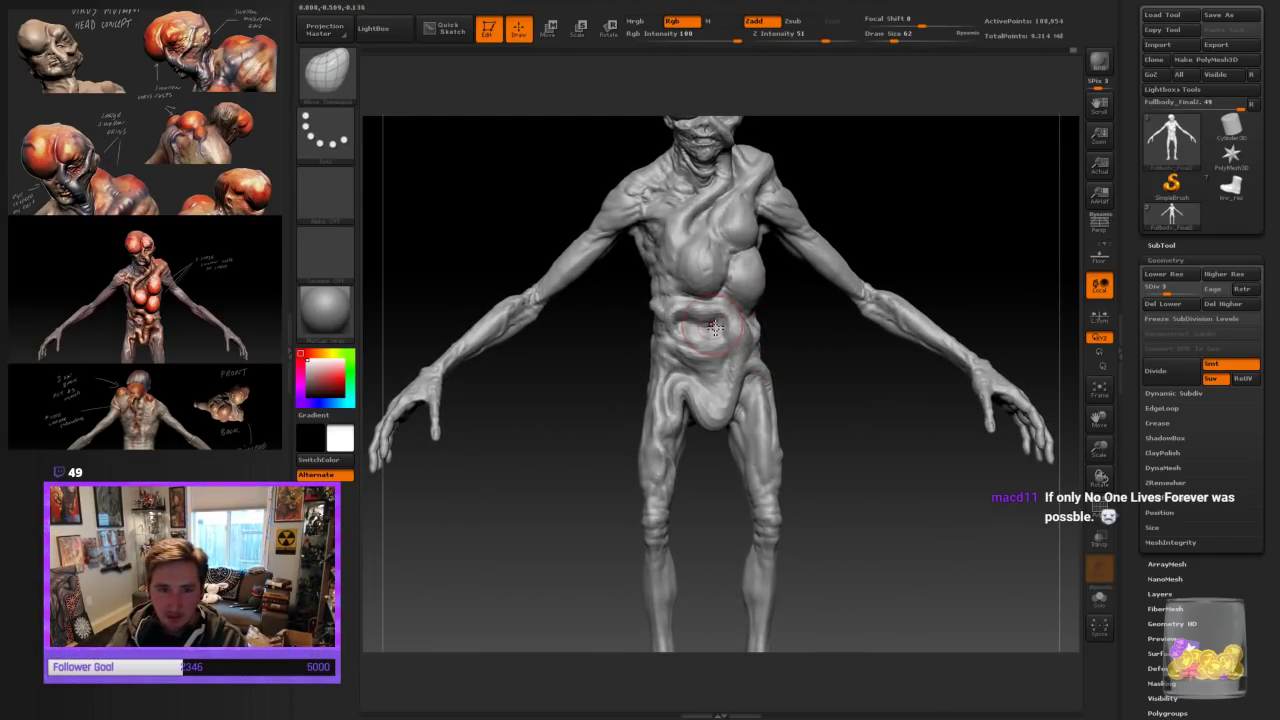
{"action": "key", "text": "bracketleft"}
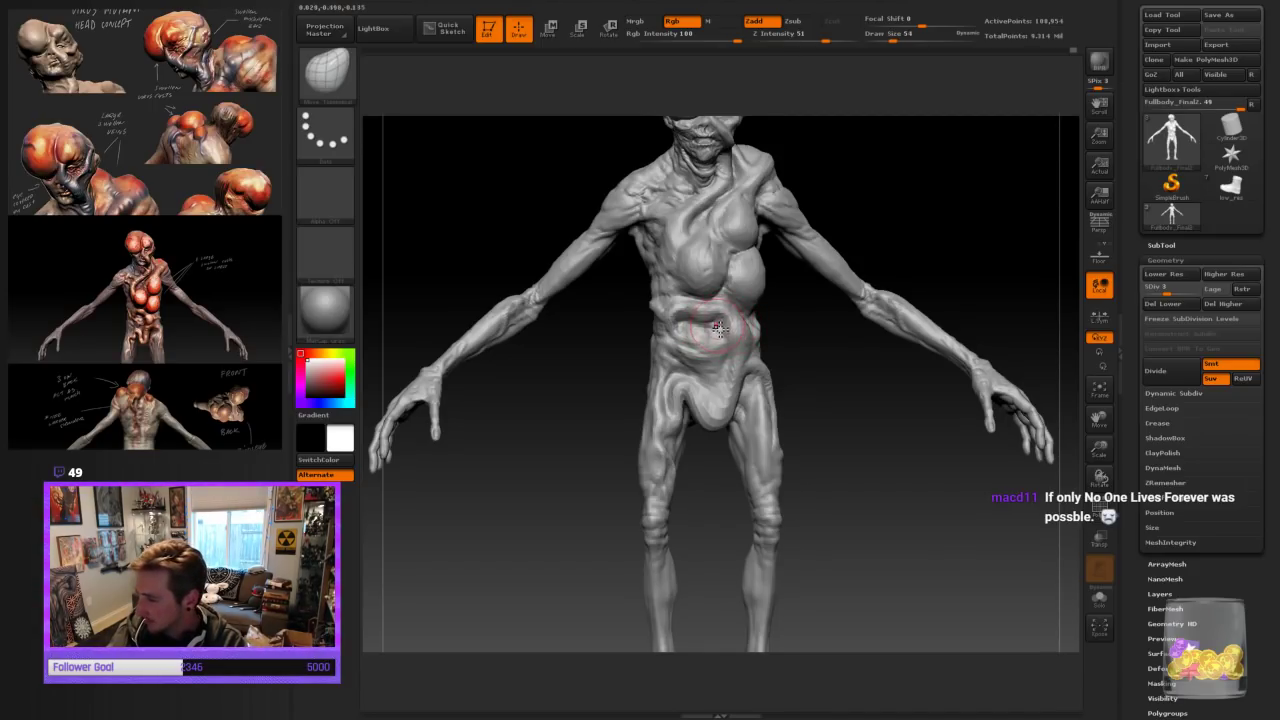
{"action": "key", "text": "bracketleft"}
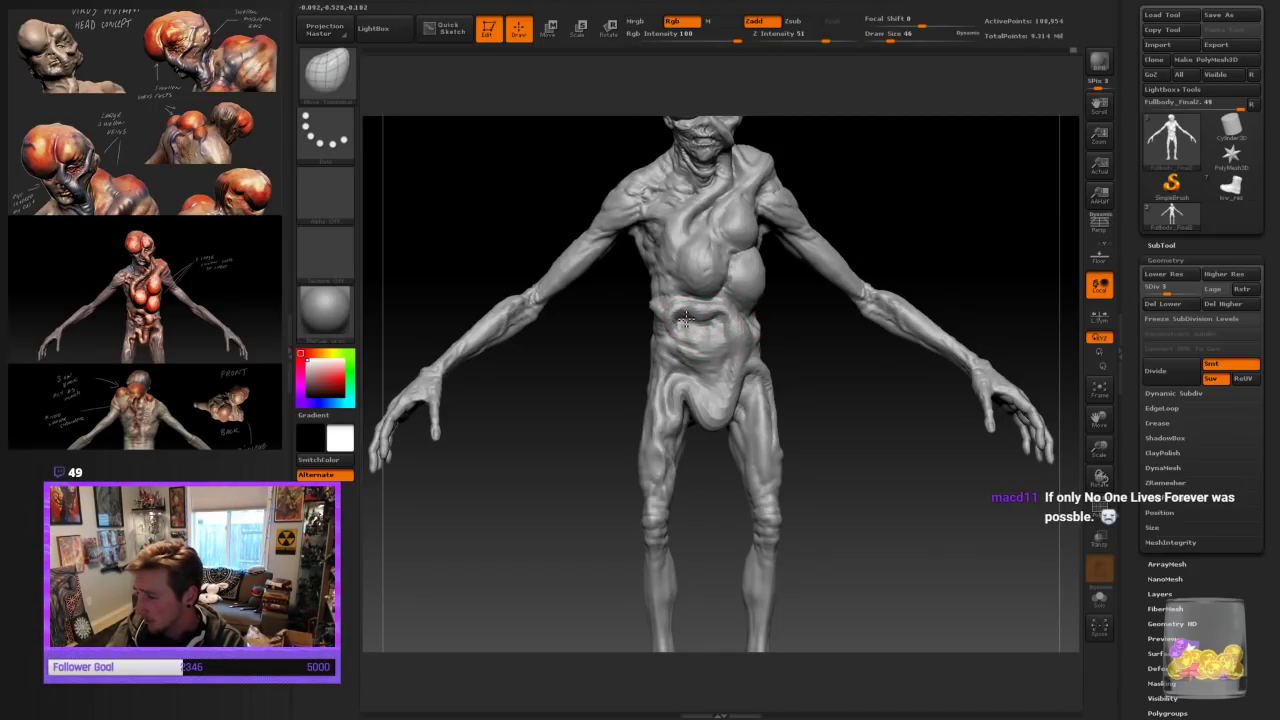
{"action": "left_click_drag", "start_coordinate": [870, 230], "coordinate": [940, 223]}
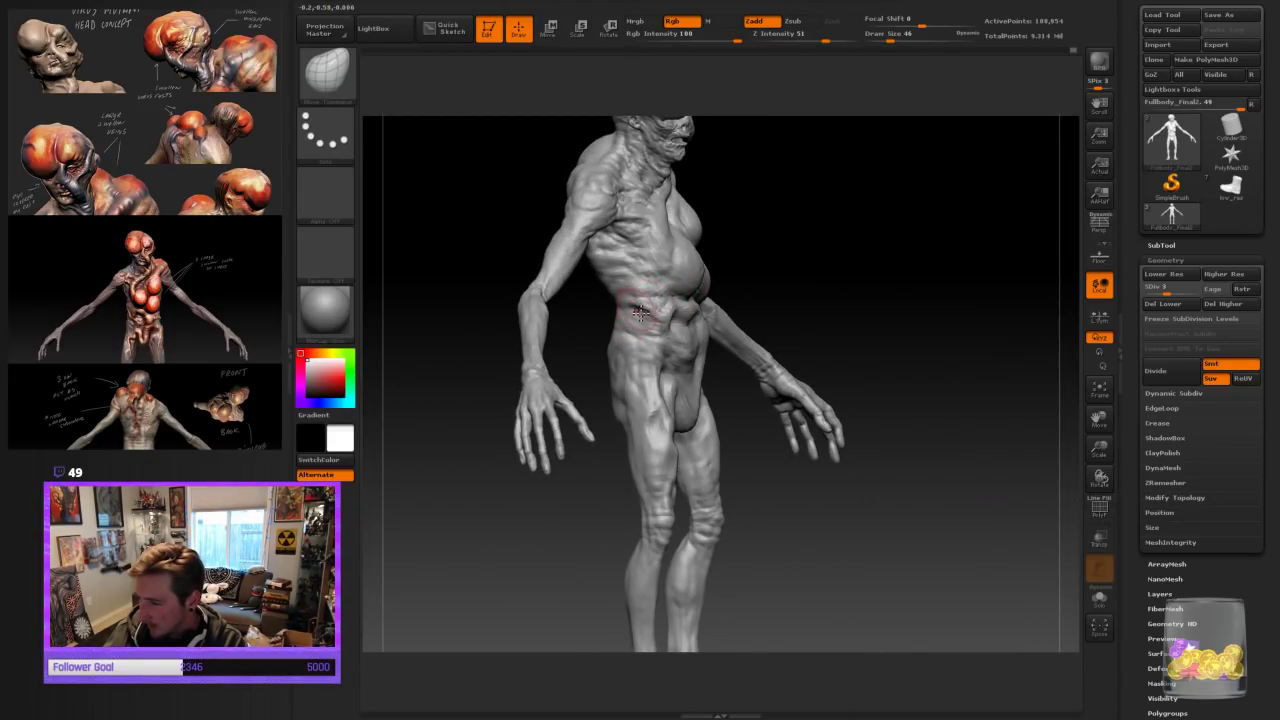
{"action": "left_click_drag", "start_coordinate": [884, 253], "coordinate": [862, 254]}
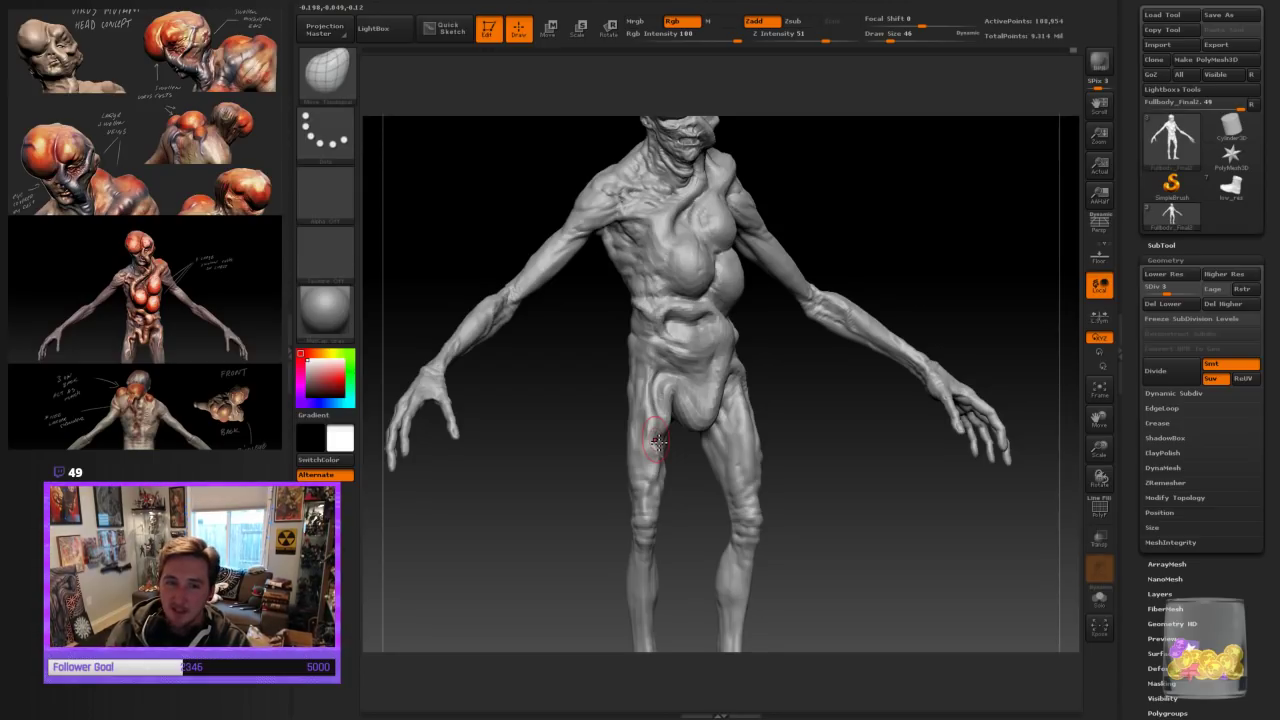
Adjust the outer side of the chest sacs and the figure's left shoulder with Move Topological at sizes 46 to 62
{"action": "left_click_drag", "start_coordinate": [820, 450], "coordinate": [745, 285]}
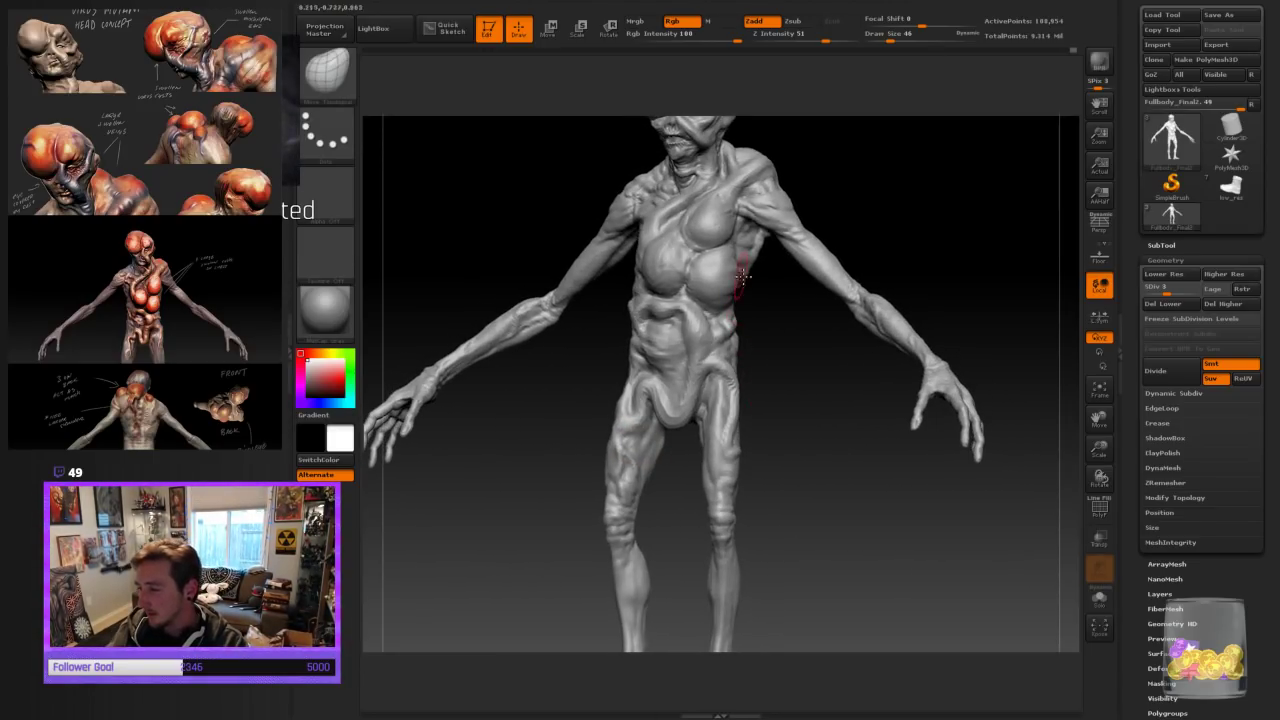
{"action": "left_click_drag", "start_coordinate": [818, 350], "coordinate": [766, 346]}
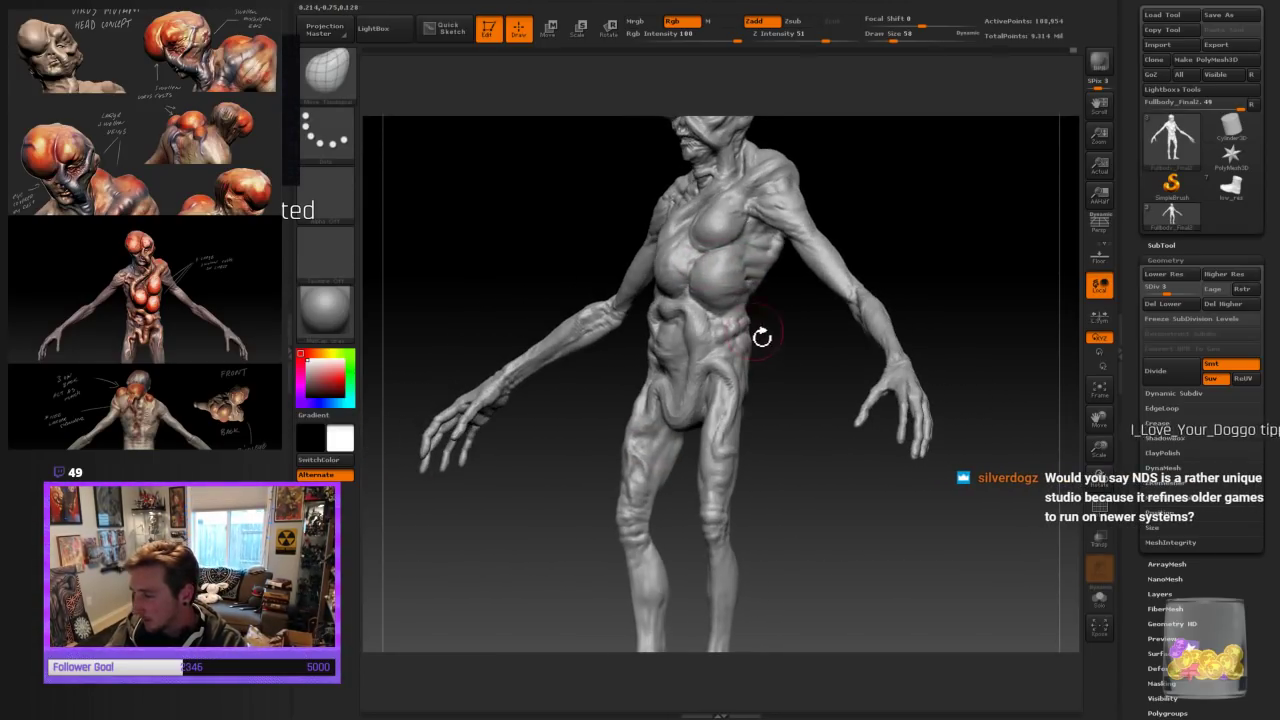
{"action": "left_click_drag", "start_coordinate": [743, 261], "coordinate": [820, 185]}
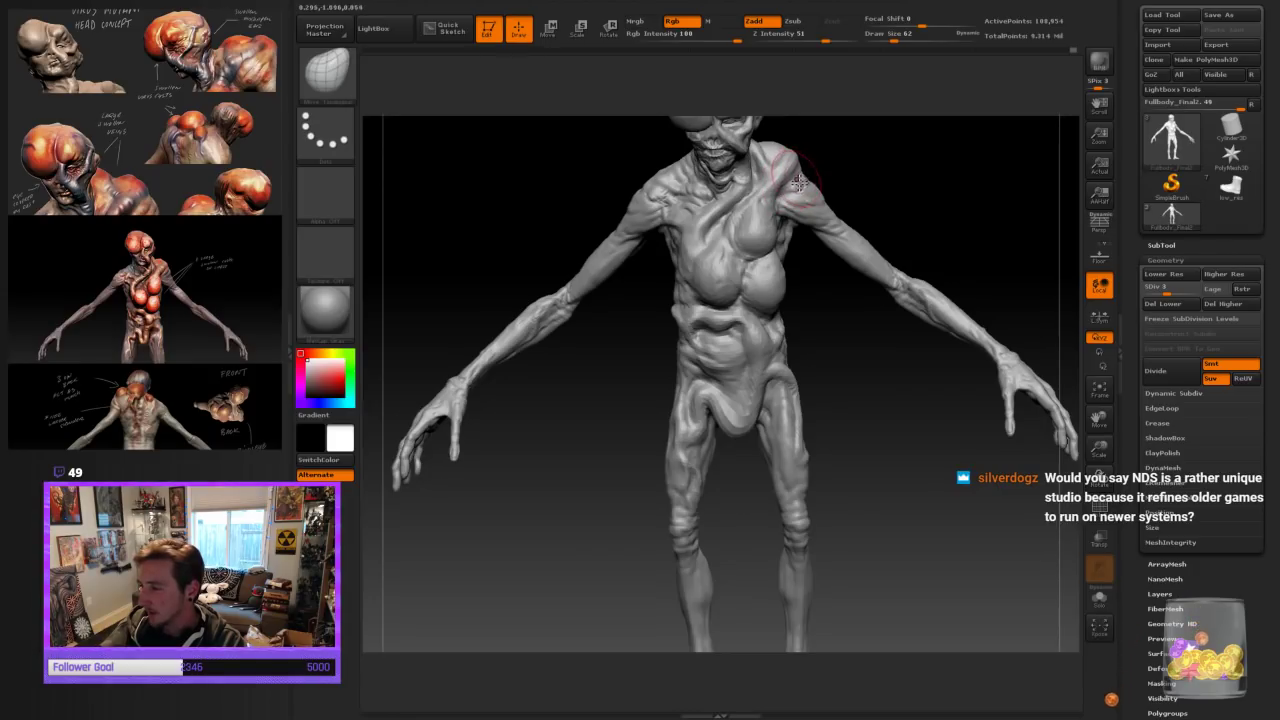
{"action": "left_click_drag", "start_coordinate": [883, 445], "coordinate": [909, 537]}
{"action": "mouse_move", "coordinate": [1103, 450]}
{"action": "left_mouse_down"}
{"action": "mouse_move", "coordinate": [1074, 421]}
{"action": "mouse_move", "coordinate": [1040, 432]}
{"action": "mouse_move", "coordinate": [1010, 520]}
{"action": "mouse_move", "coordinate": [901, 539]}
{"action": "mouse_move", "coordinate": [934, 493]}
{"action": "mouse_move", "coordinate": [1017, 477]}
{"action": "mouse_move", "coordinate": [1009, 432]}
{"action": "mouse_move", "coordinate": [1030, 487]}
{"action": "mouse_move", "coordinate": [1075, 480]}
{"action": "mouse_move", "coordinate": [1047, 495]}
{"action": "mouse_move", "coordinate": [952, 432]}
{"action": "mouse_move", "coordinate": [927, 396]}
{"action": "mouse_move", "coordinate": [935, 440]}
{"action": "mouse_move", "coordinate": [891, 363]}
{"action": "mouse_move", "coordinate": [860, 340]}
{"action": "left_mouse_up"}
Sculpt sinewy strands and wrinkles across the figure's right upper chest and collarbone with ClayBuildup at sizes 14 and 10
{"action": "left_click", "coordinate": [325, 72]}
{"action": "left_click", "coordinate": [408, 97]}
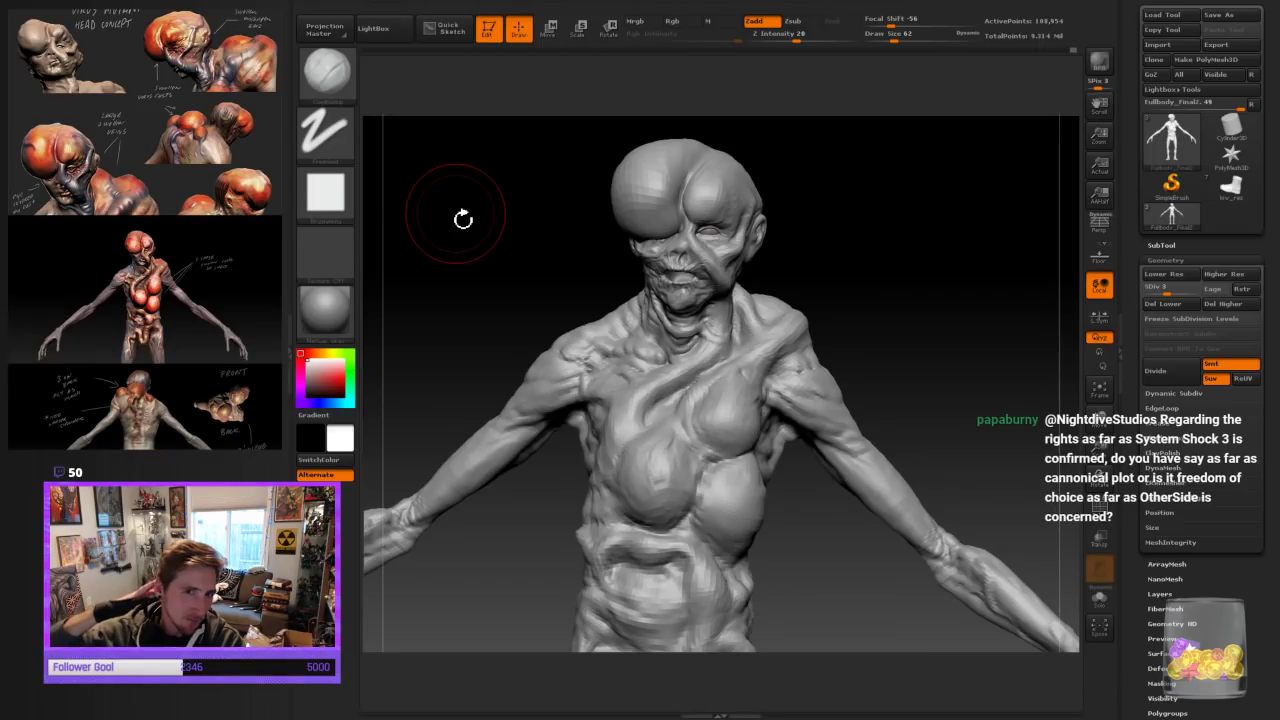
{"action": "key", "text": "bracketleft"}
{"action": "key", "text": "bracketleft"}
{"action": "key", "text": "bracketleft"}
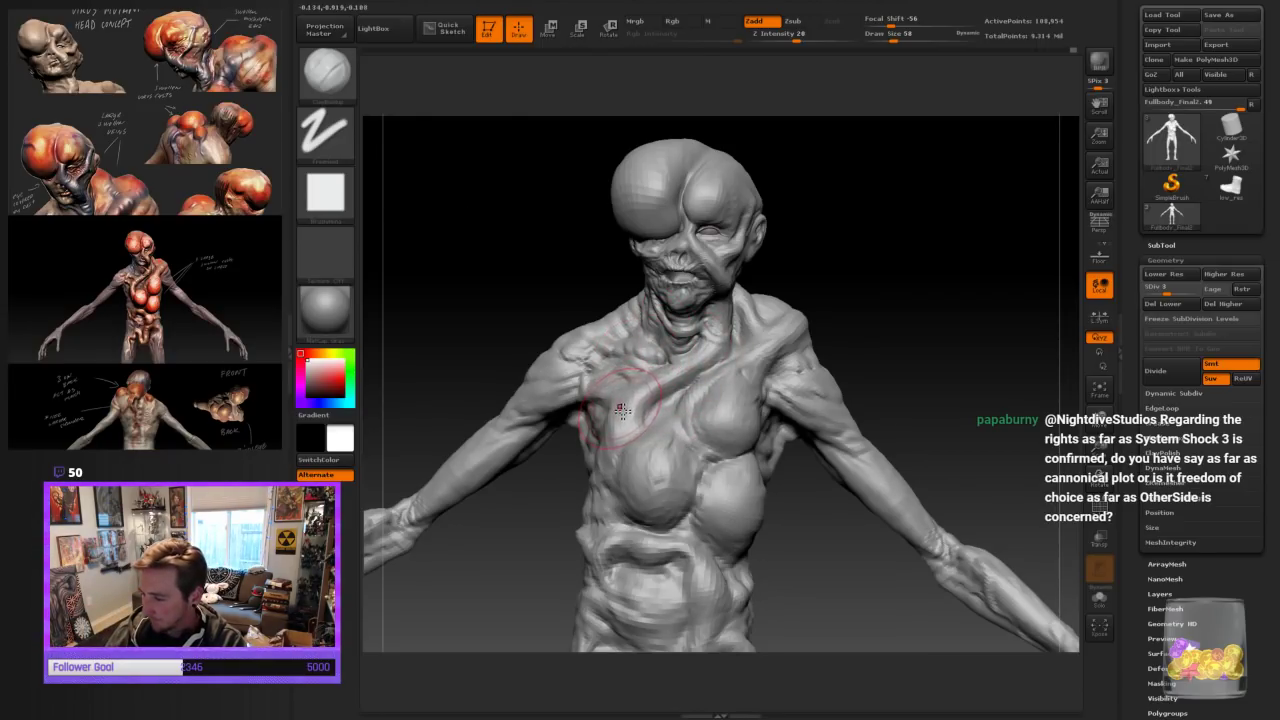
{"action": "left_click_drag", "start_coordinate": [815, 283], "coordinate": [837, 282]}
{"action": "key", "text": "bracketleft"}
{"action": "key", "text": "bracketleft"}
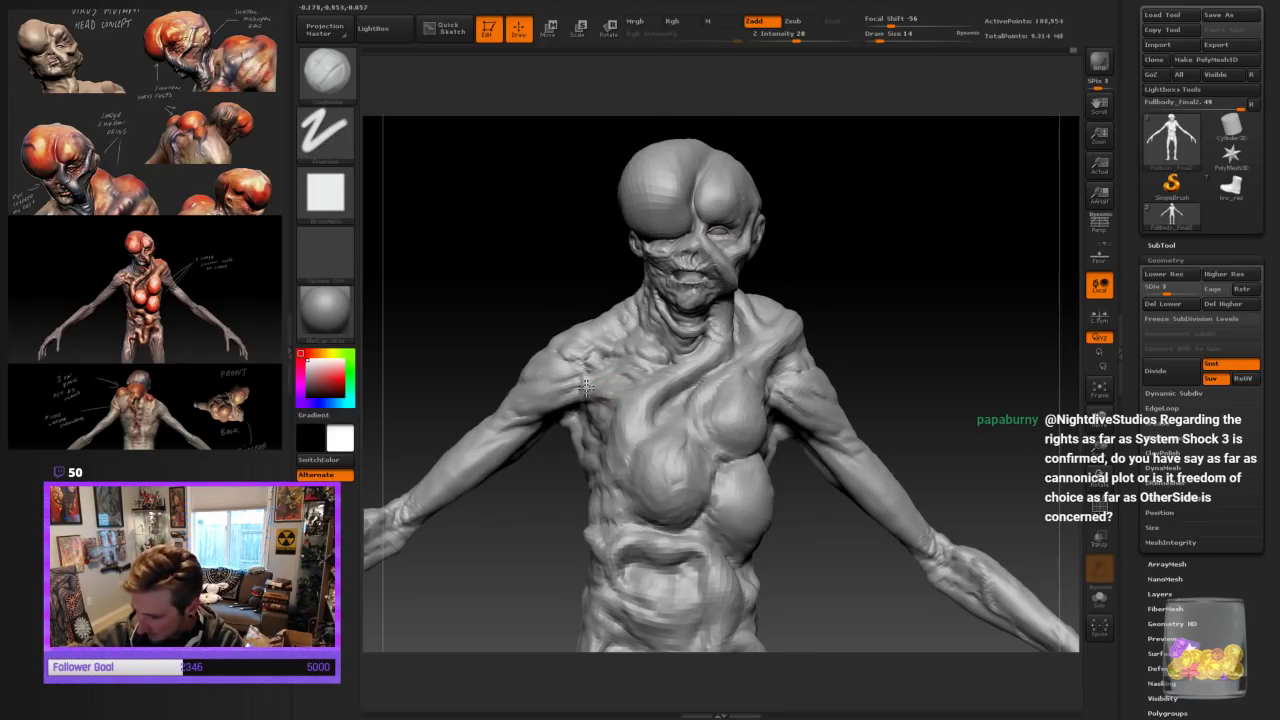
{"action": "key", "text": "bracketright"}
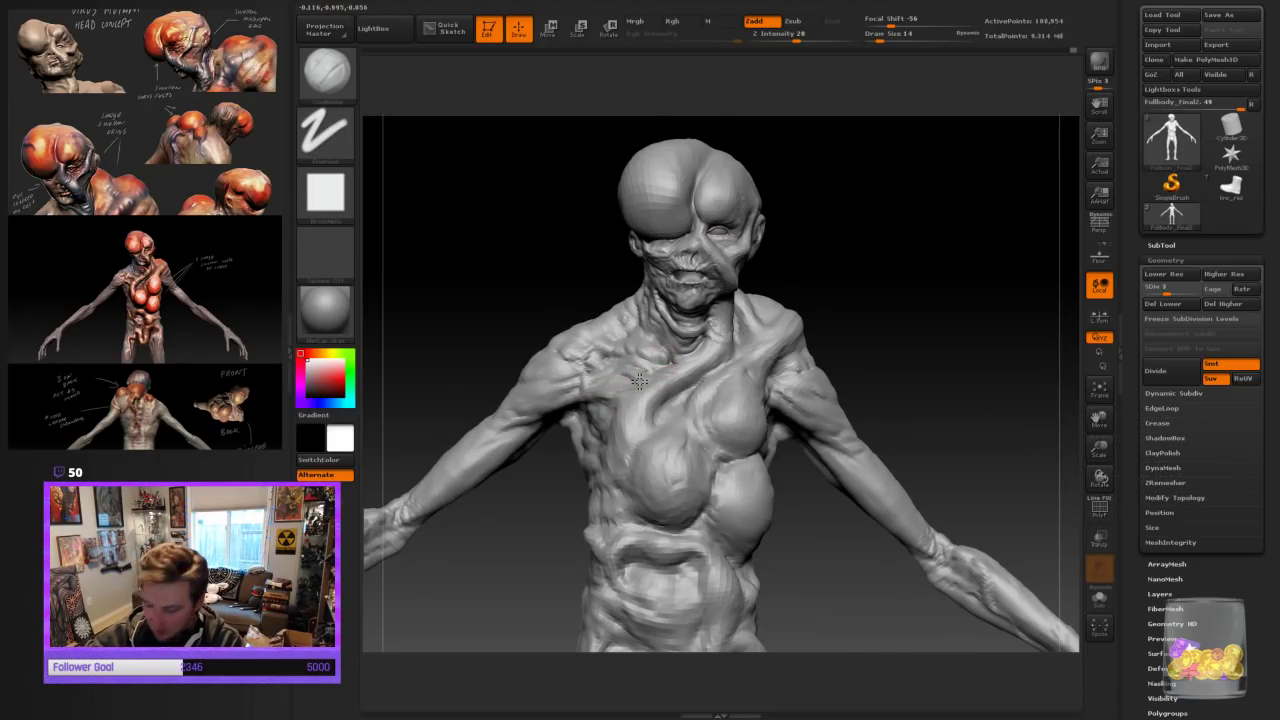
{"action": "key", "text": "bracketleft"}
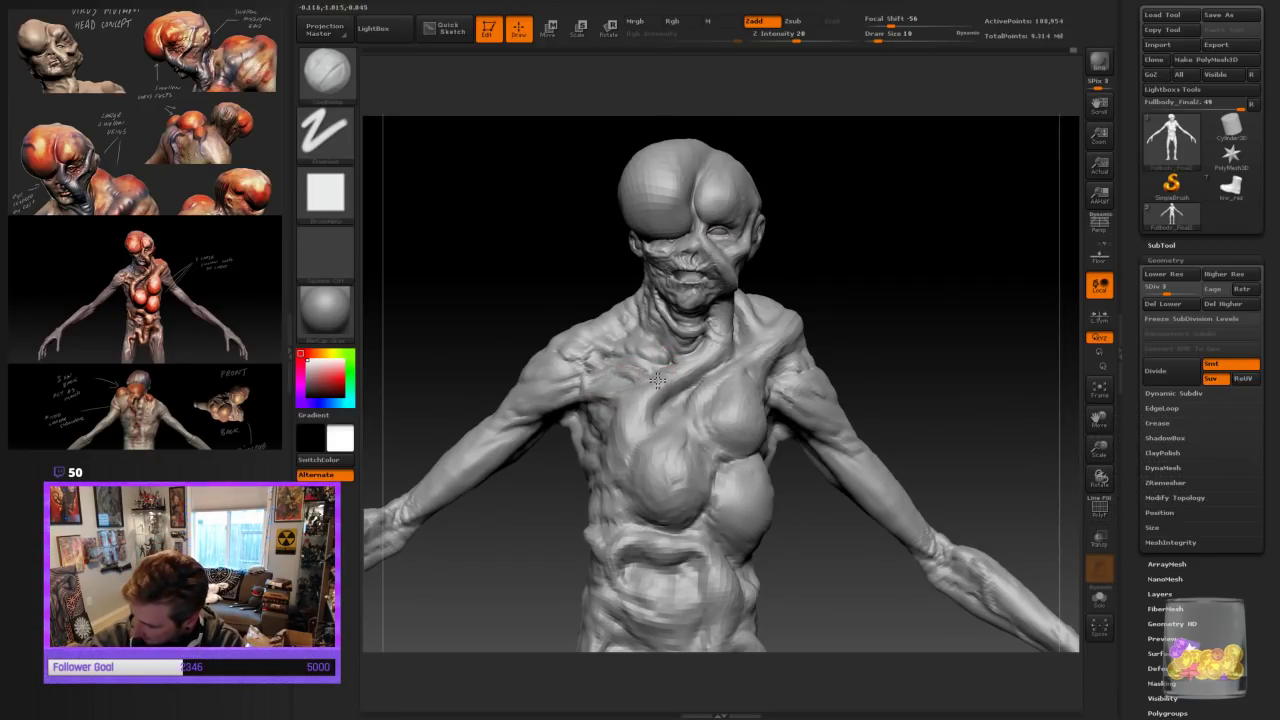
{"action": "right_click_drag", "start_coordinate": [691, 391], "coordinate": [757, 383]}
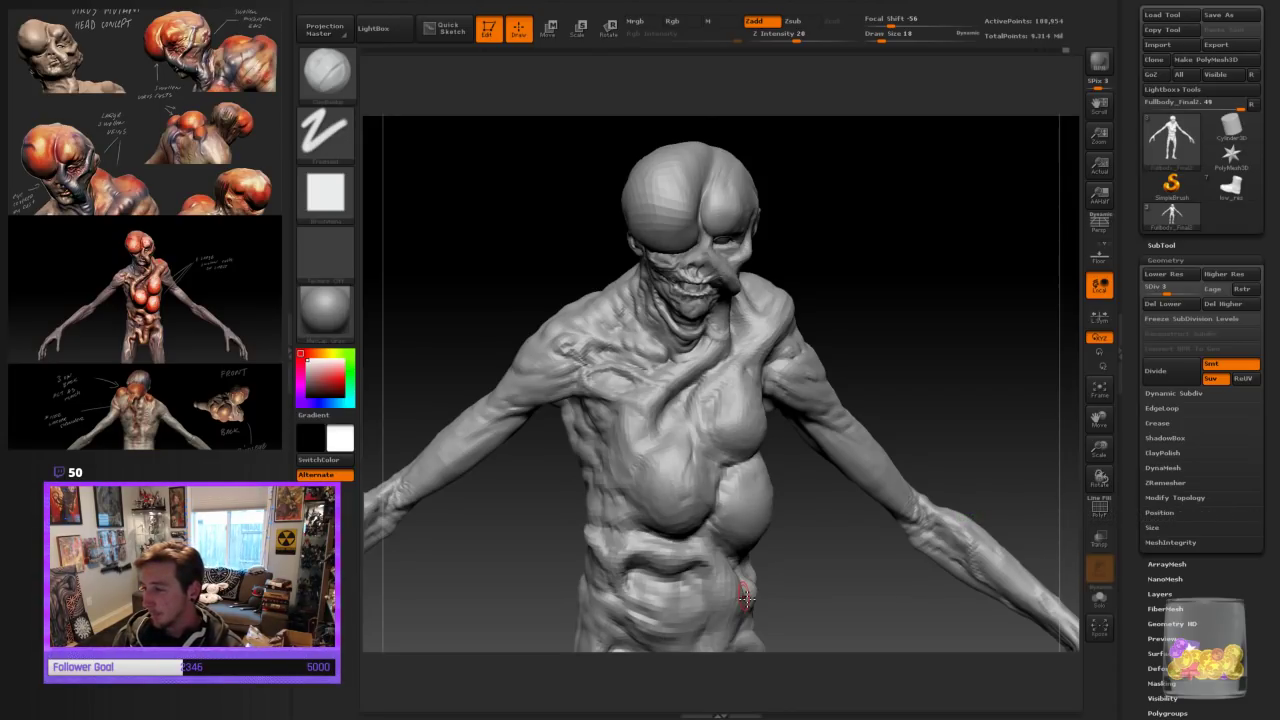
Refine the cord across the chest and the side of the neck with ClayBuildup at size 18
{"action": "left_click_drag", "start_coordinate": [951, 363], "coordinate": [951, 337]}
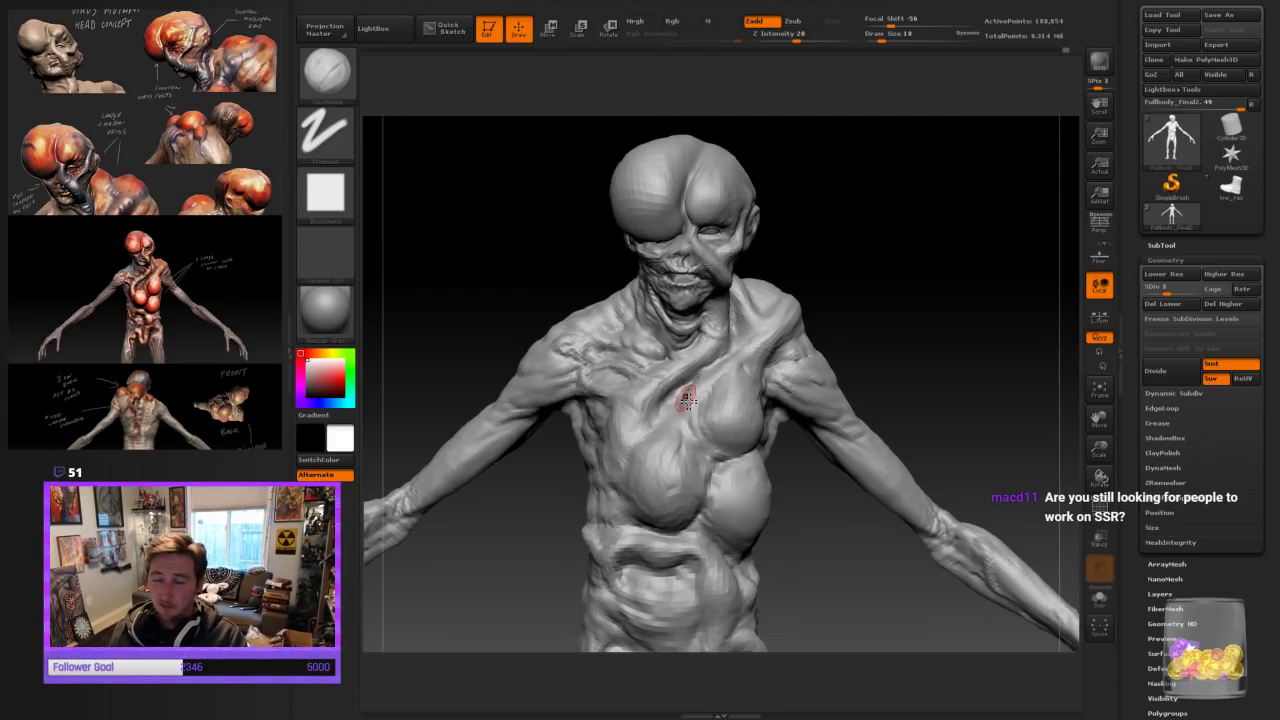
{"action": "mouse_move", "coordinate": [916, 346]}
{"action": "left_mouse_down"}
{"action": "mouse_move", "coordinate": [971, 343]}
{"action": "mouse_move", "coordinate": [829, 366]}
{"action": "left_mouse_up"}
{"action": "mouse_move", "coordinate": [819, 318]}
{"action": "left_mouse_down"}
{"action": "mouse_move", "coordinate": [906, 286]}
{"action": "mouse_move", "coordinate": [863, 288]}
{"action": "left_mouse_up"}
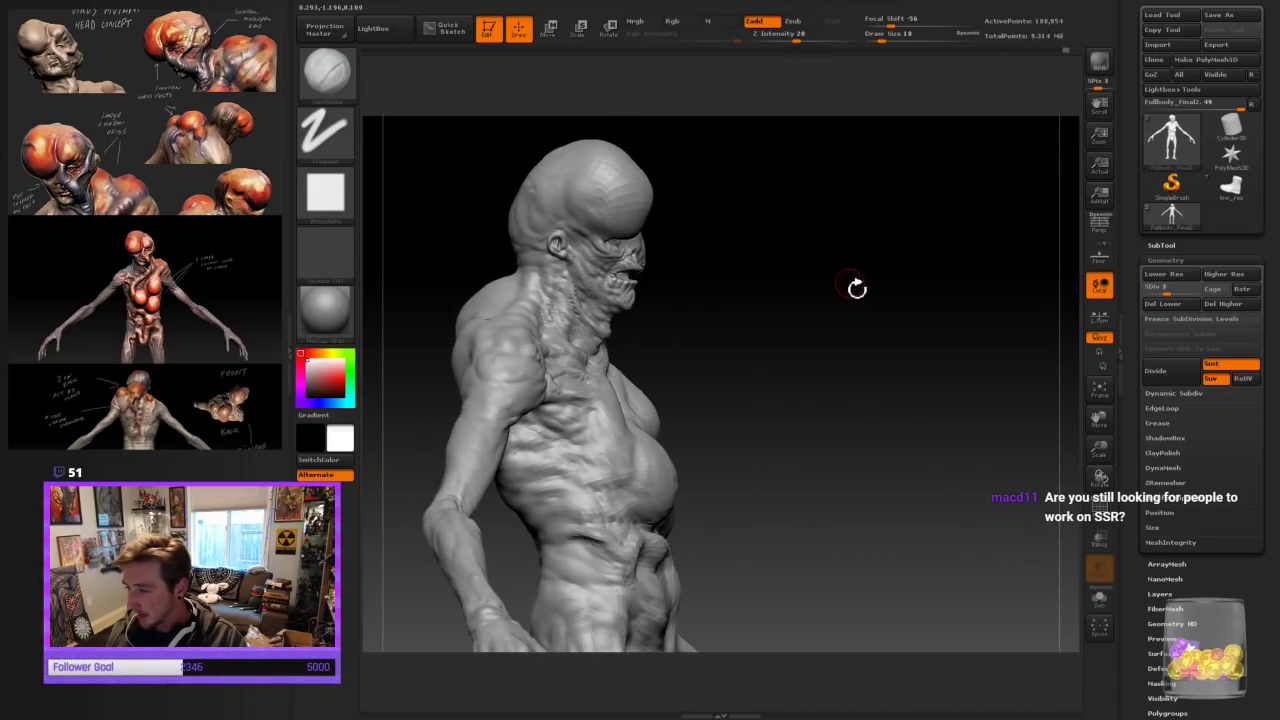
{"action": "left_click_drag", "start_coordinate": [804, 316], "coordinate": [849, 458]}
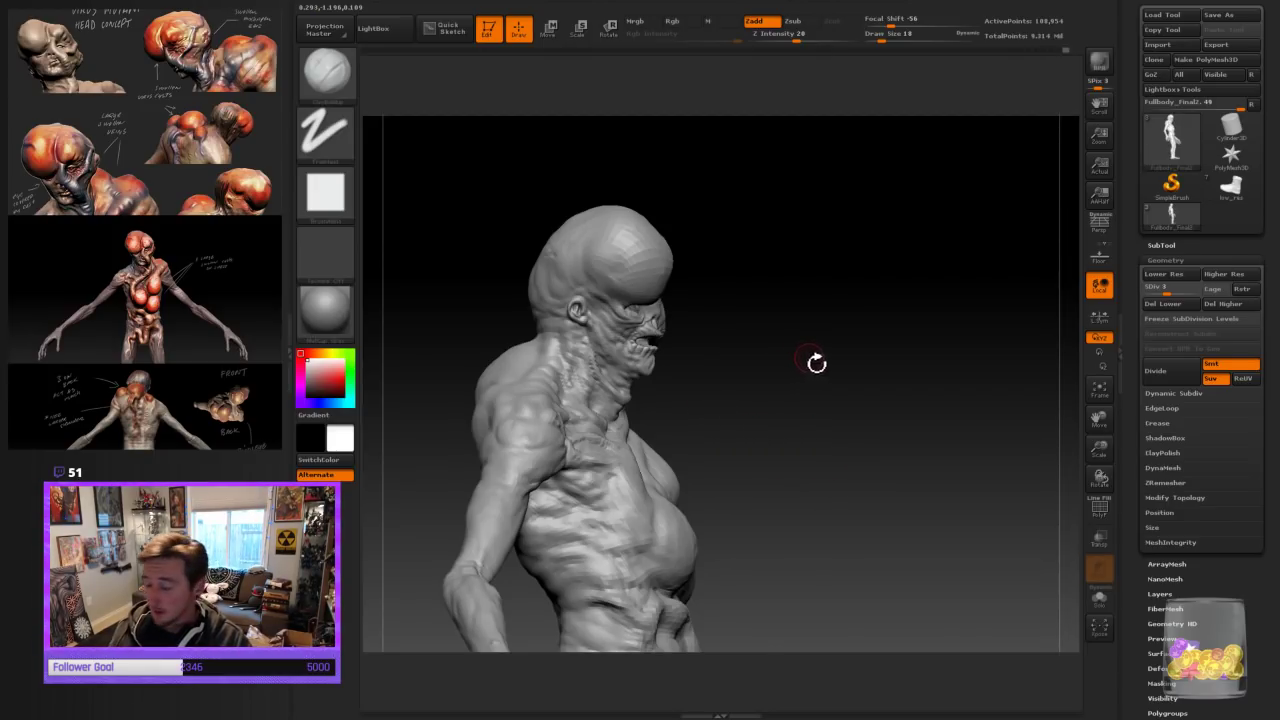
{"action": "left_click_drag", "start_coordinate": [811, 363], "coordinate": [762, 364]}
{"action": "left_click_drag", "start_coordinate": [847, 339], "coordinate": [775, 356]}
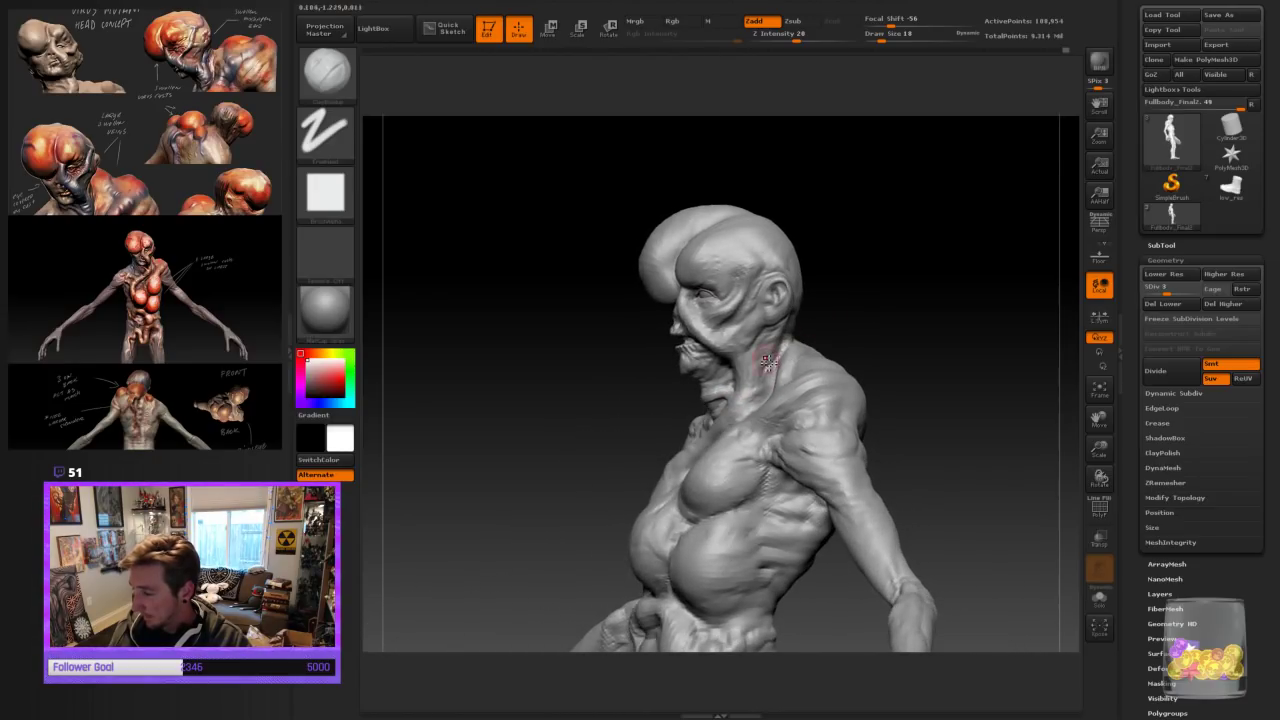
{"action": "left_click_drag", "start_coordinate": [889, 306], "coordinate": [928, 293]}
Refine the face beneath the large head tumor and the figure's left shoulder with ClayBuildup, starting at size 22
{"action": "mouse_move", "coordinate": [863, 261]}
{"action": "left_mouse_down"}
{"action": "mouse_move", "coordinate": [860, 330]}
{"action": "mouse_move", "coordinate": [815, 326]}
{"action": "left_mouse_up"}
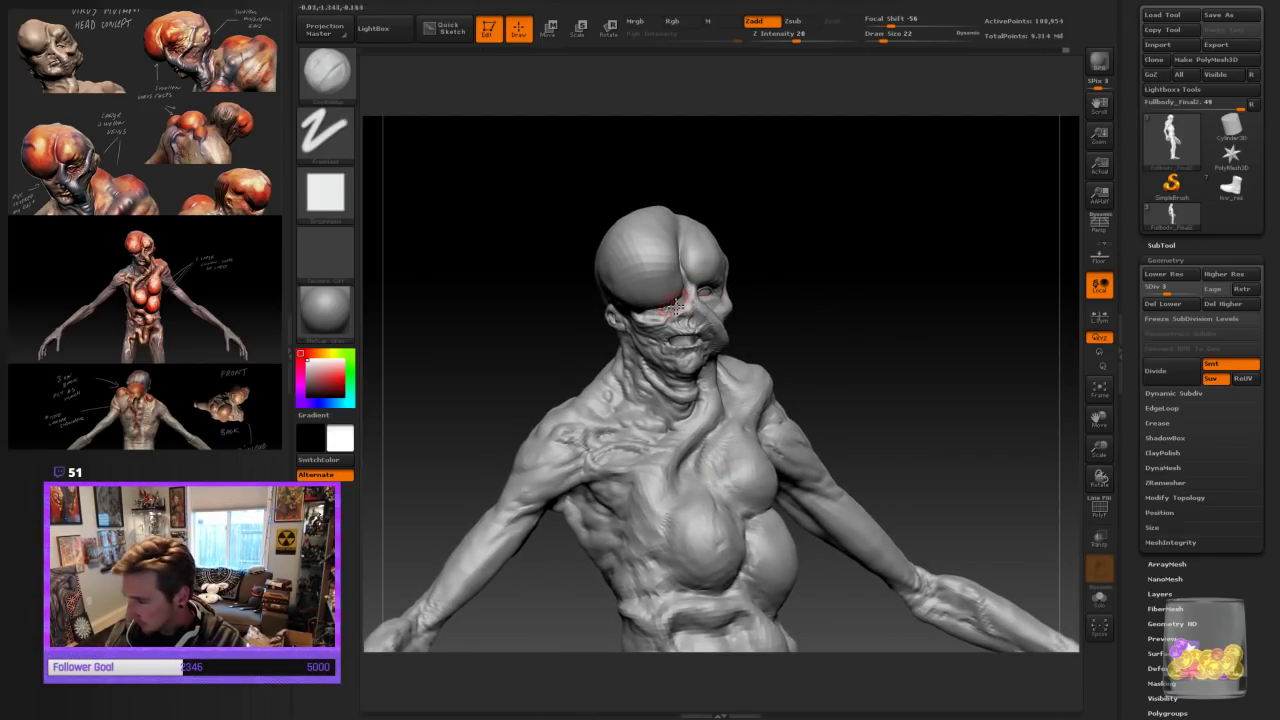
{"action": "left_click_drag", "start_coordinate": [798, 245], "coordinate": [805, 254]}
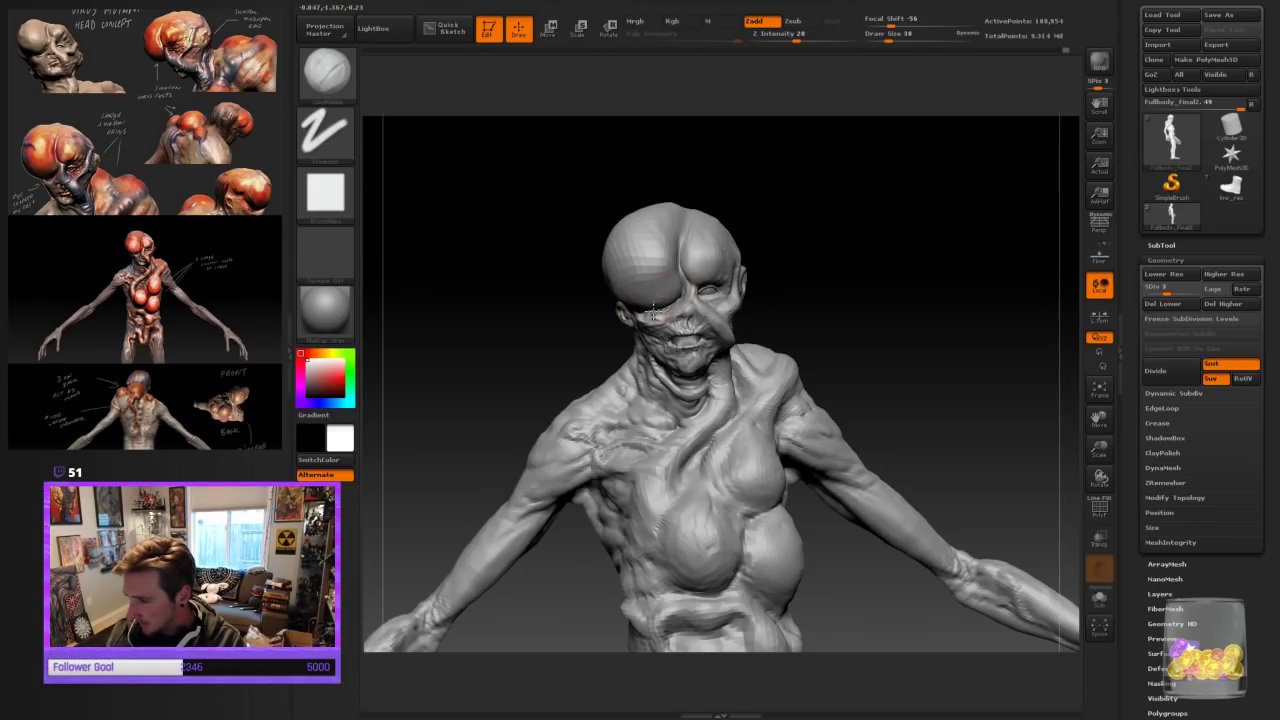
{"action": "mouse_move", "coordinate": [791, 241]}
{"action": "left_mouse_down"}
{"action": "mouse_move", "coordinate": [814, 241]}
{"action": "mouse_move", "coordinate": [800, 271]}
{"action": "mouse_move", "coordinate": [814, 295]}
{"action": "left_mouse_up"}
{"action": "left_click_drag", "start_coordinate": [821, 368], "coordinate": [766, 363]}
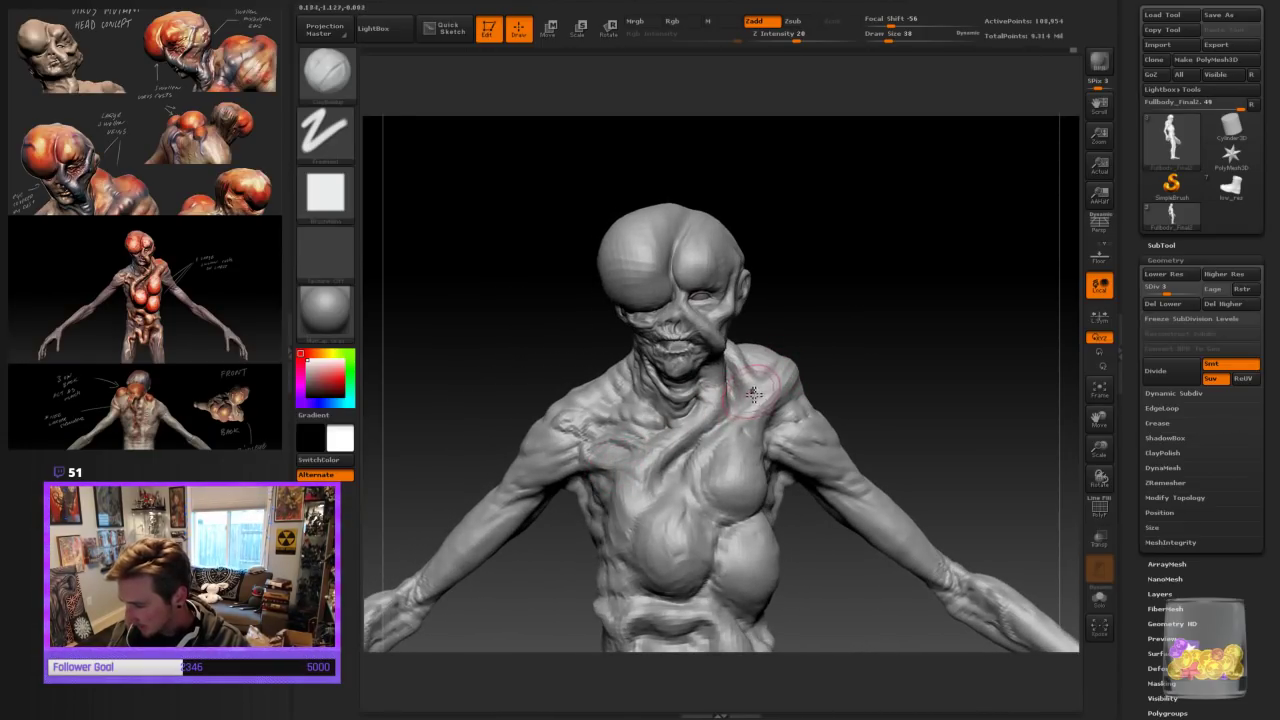
Reshape the figure's left shoulder and the chest sac profile with the Move Topological brush at sizes 34 and 54
{"action": "left_click_drag", "start_coordinate": [903, 320], "coordinate": [906, 340]}
{"action": "mouse_move", "coordinate": [962, 408]}
{"action": "left_mouse_down"}
{"action": "mouse_move", "coordinate": [1069, 420]}
{"action": "mouse_move", "coordinate": [1099, 448]}
{"action": "mouse_move", "coordinate": [1092, 438]}
{"action": "left_mouse_up"}
{"action": "left_click_drag", "start_coordinate": [888, 412], "coordinate": [918, 414]}
{"action": "left_click", "coordinate": [332, 76]}
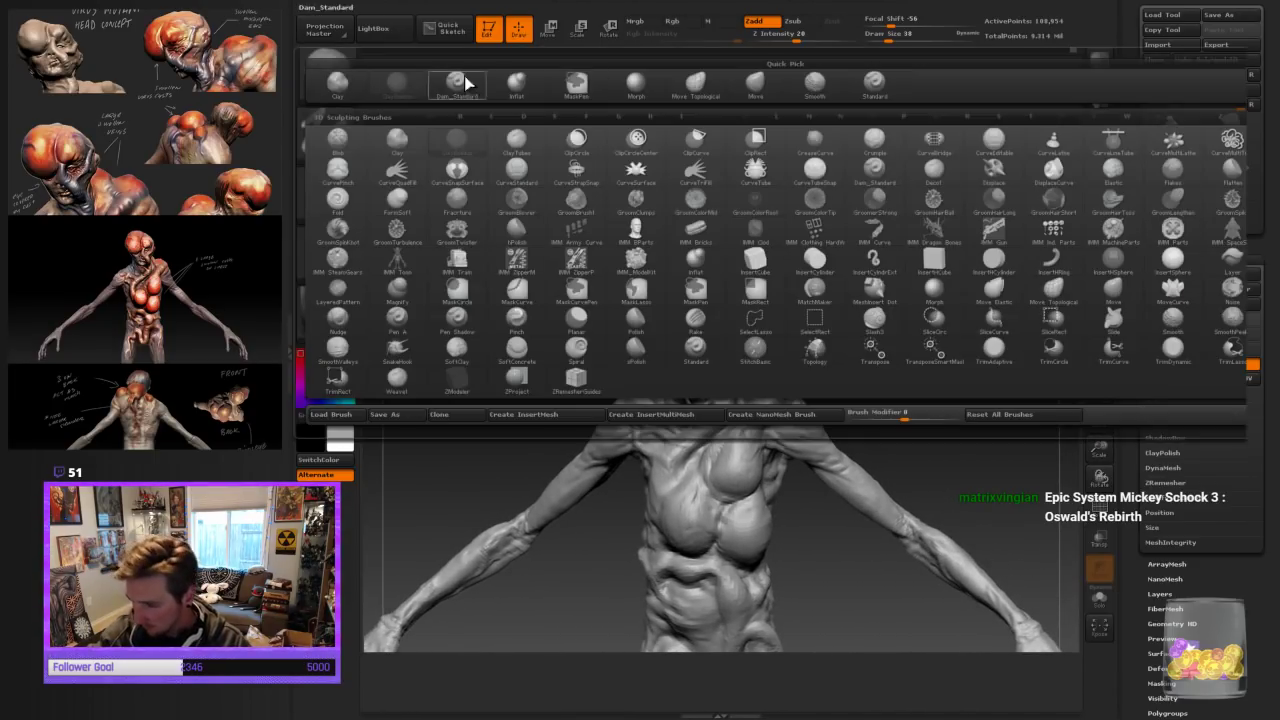
{"action": "left_click", "coordinate": [695, 82]}
{"action": "key", "text": "bracketleft"}
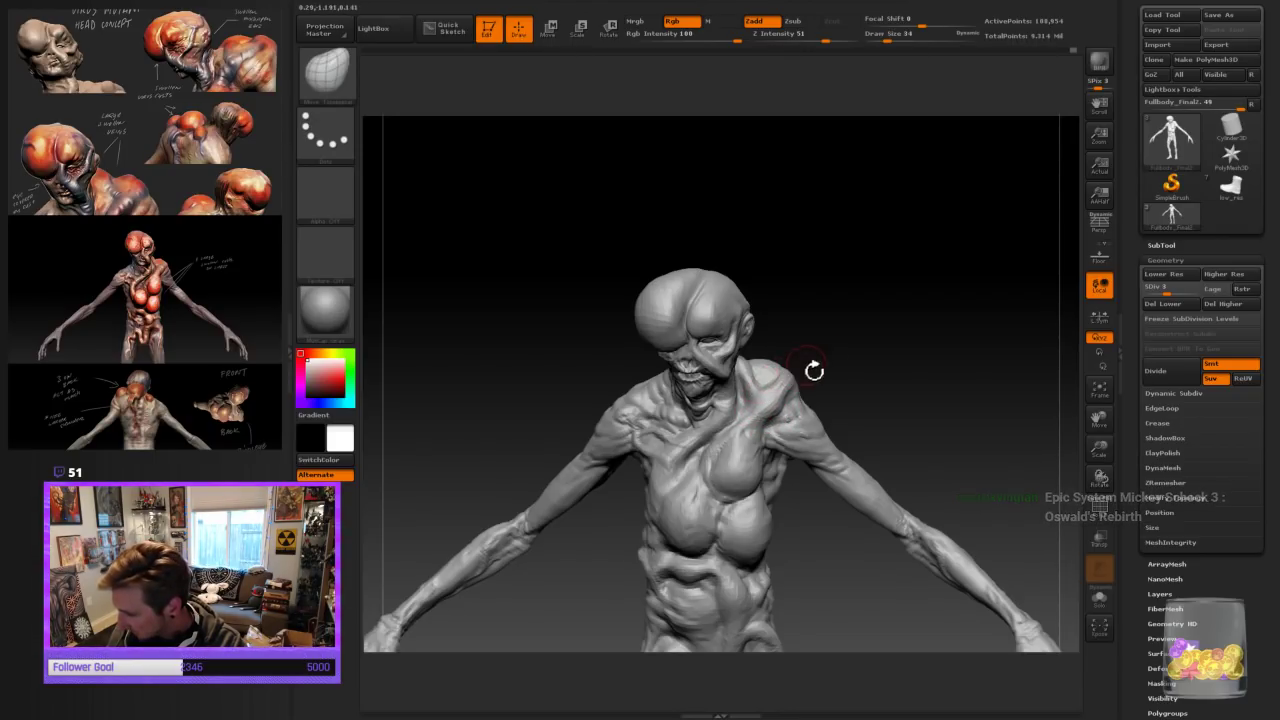
{"action": "left_click_drag", "start_coordinate": [882, 362], "coordinate": [798, 370]}
{"action": "mouse_move", "coordinate": [888, 356]}
{"action": "left_mouse_down"}
{"action": "mouse_move", "coordinate": [847, 369]}
{"action": "mouse_move", "coordinate": [931, 337]}
{"action": "mouse_move", "coordinate": [974, 243]}
{"action": "mouse_move", "coordinate": [905, 385]}
{"action": "mouse_move", "coordinate": [917, 397]}
{"action": "mouse_move", "coordinate": [880, 391]}
{"action": "mouse_move", "coordinate": [872, 413]}
{"action": "mouse_move", "coordinate": [957, 371]}
{"action": "left_mouse_up"}
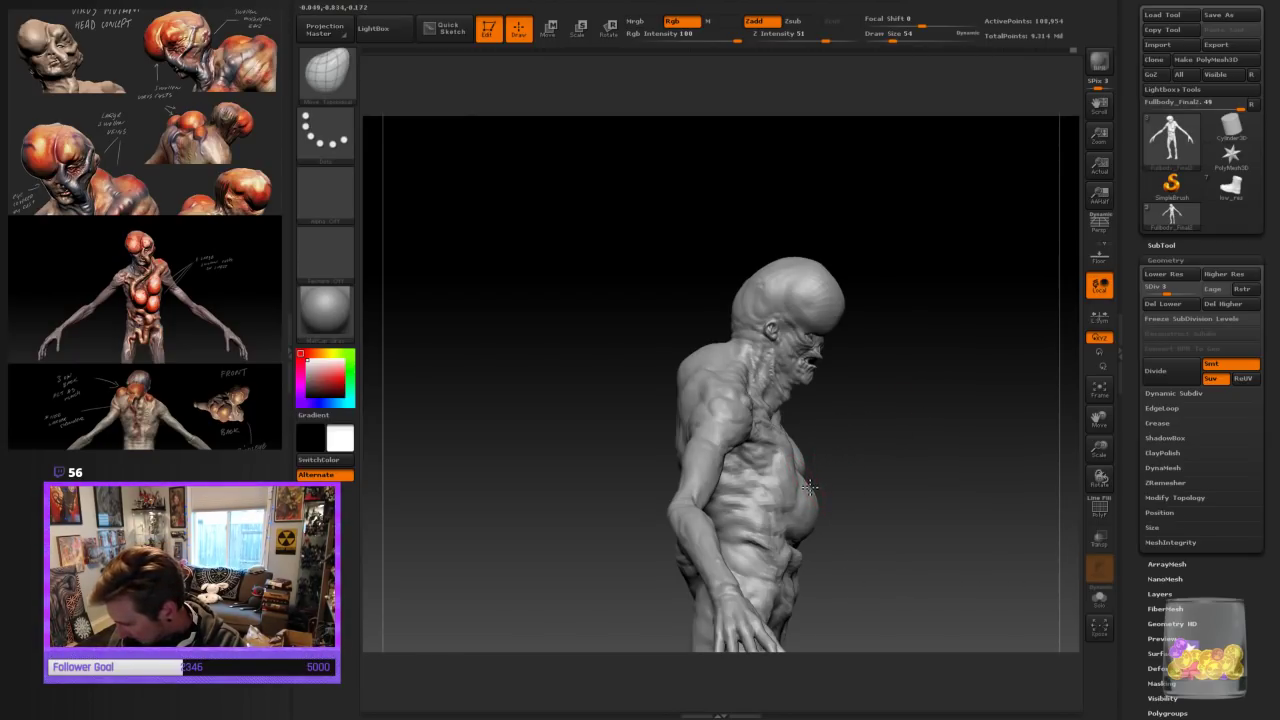
Reshape the contours of the chest and belly growths with the Move Topological brush and quick-save the project
{"action": "left_click_drag", "start_coordinate": [874, 476], "coordinate": [805, 492]}
{"action": "mouse_move", "coordinate": [978, 396]}
{"action": "left_mouse_down"}
{"action": "mouse_move", "coordinate": [976, 374]}
{"action": "mouse_move", "coordinate": [822, 490]}
{"action": "left_mouse_up"}
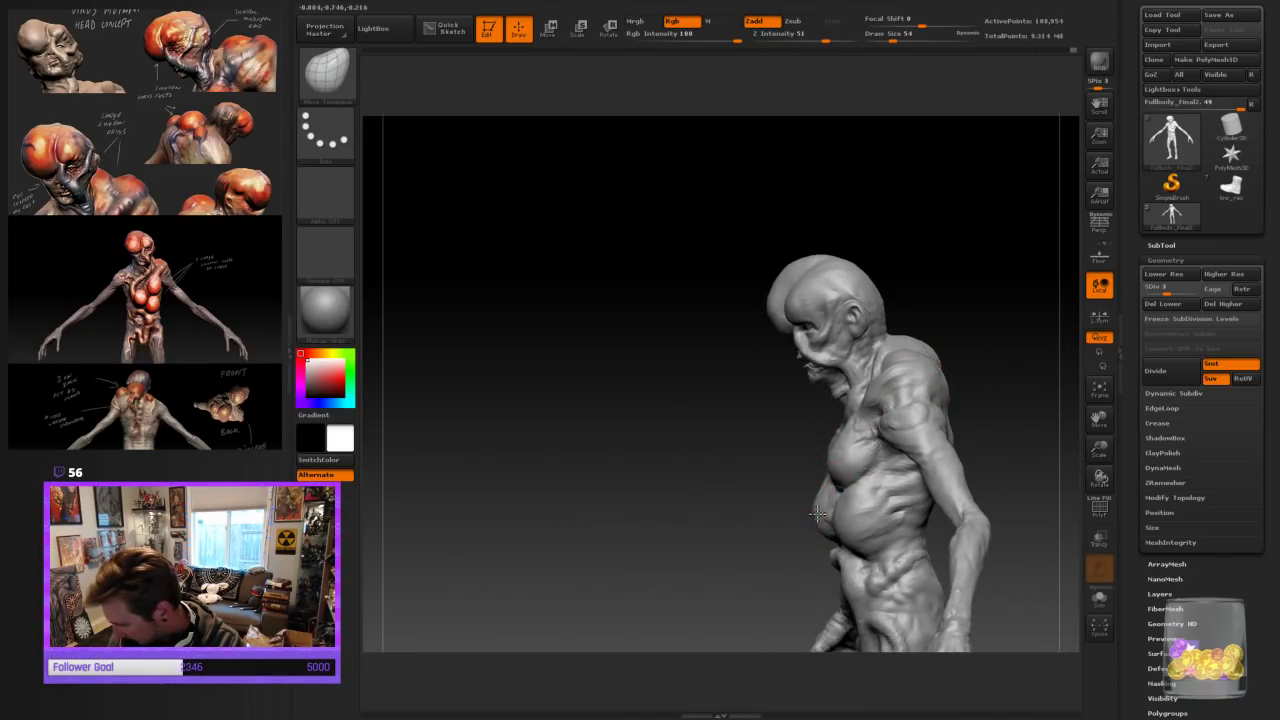
{"action": "mouse_move", "coordinate": [818, 535]}
{"action": "left_mouse_down"}
{"action": "mouse_move", "coordinate": [1071, 379]}
{"action": "mouse_move", "coordinate": [842, 508]}
{"action": "left_mouse_up"}
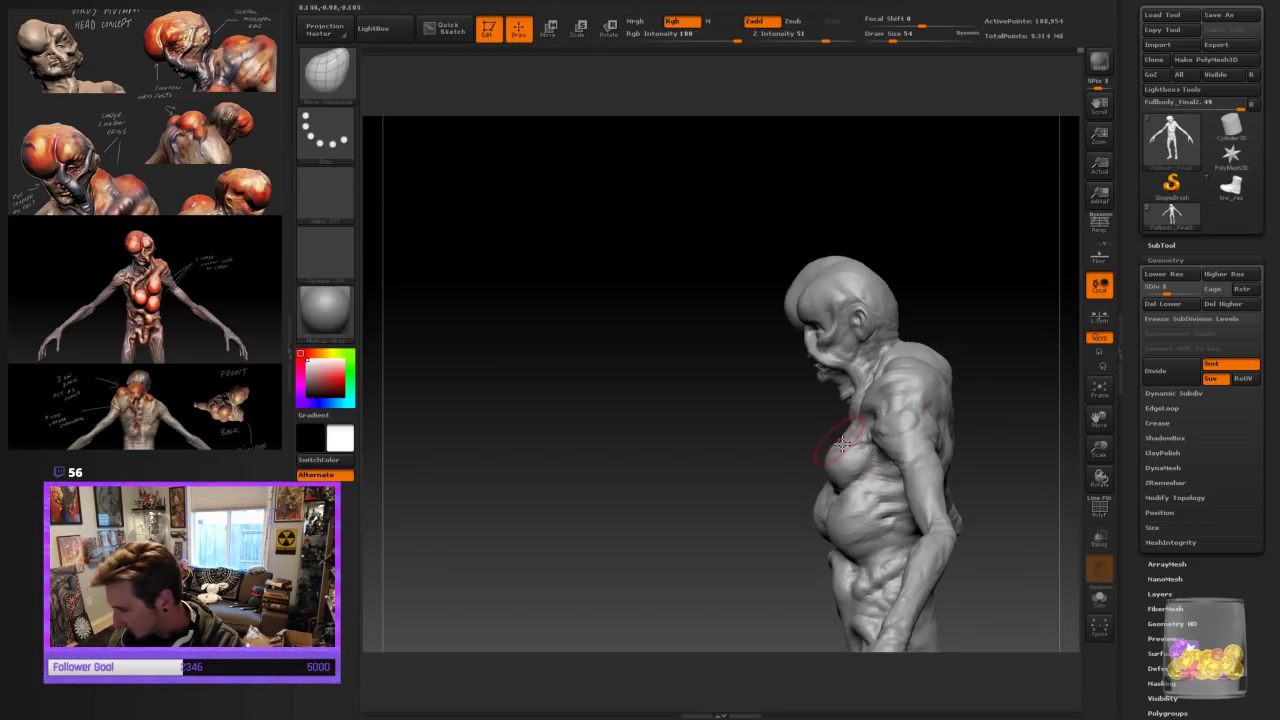
{"action": "mouse_move", "coordinate": [970, 398]}
{"action": "left_mouse_down"}
{"action": "mouse_move", "coordinate": [1063, 374]}
{"action": "mouse_move", "coordinate": [1070, 385]}
{"action": "left_mouse_up"}
{"action": "mouse_move", "coordinate": [943, 397]}
{"action": "left_mouse_down"}
{"action": "mouse_move", "coordinate": [922, 420]}
{"action": "mouse_move", "coordinate": [991, 401]}
{"action": "left_mouse_up"}
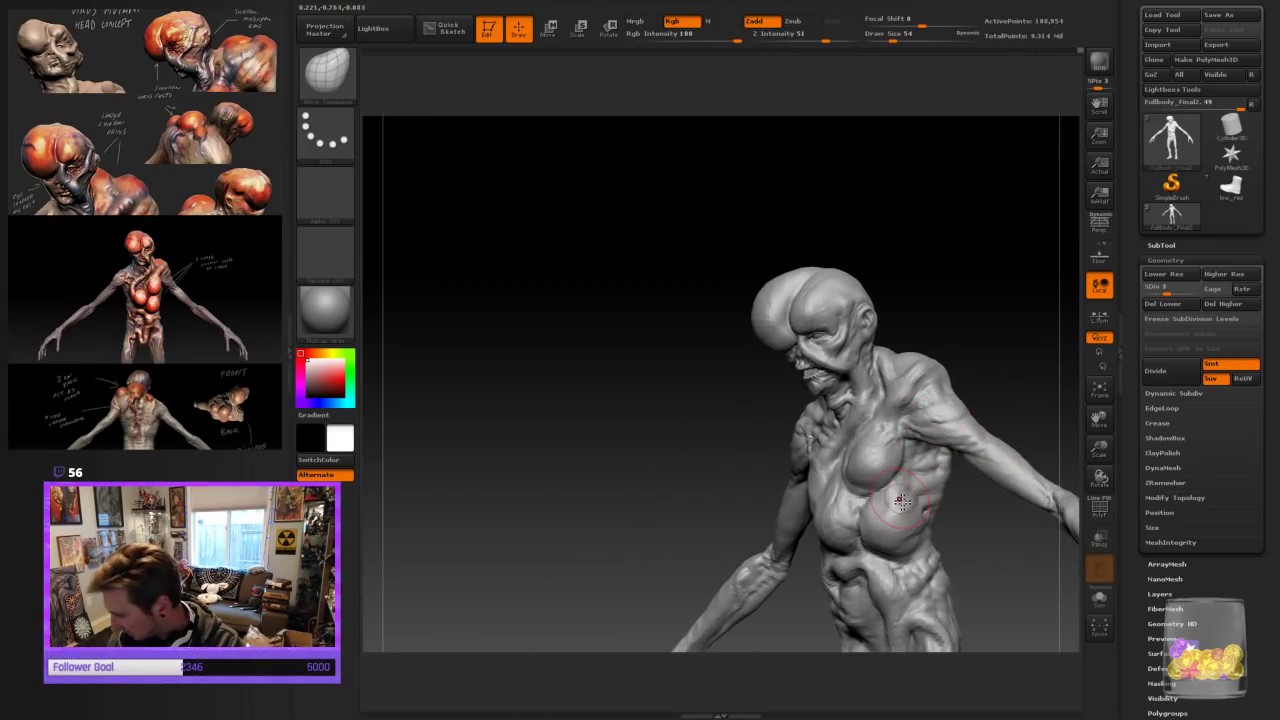
{"action": "mouse_move", "coordinate": [964, 544]}
{"action": "left_mouse_down"}
{"action": "mouse_move", "coordinate": [993, 570]}
{"action": "mouse_move", "coordinate": [866, 530]}
{"action": "mouse_move", "coordinate": [950, 551]}
{"action": "left_mouse_up"}
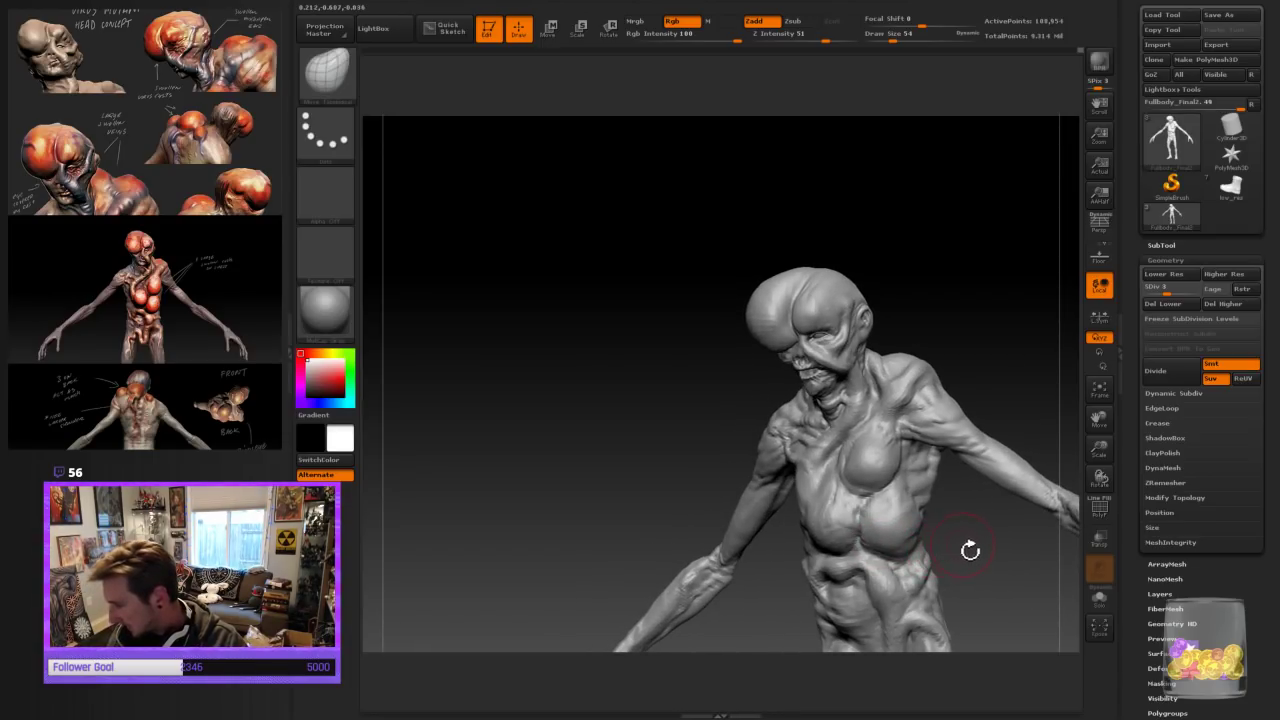
{"action": "mouse_move", "coordinate": [1099, 450]}
{"action": "left_mouse_down"}
{"action": "mouse_move", "coordinate": [1020, 512]}
{"action": "mouse_move", "coordinate": [971, 600]}
{"action": "mouse_move", "coordinate": [817, 471]}
{"action": "left_mouse_up"}
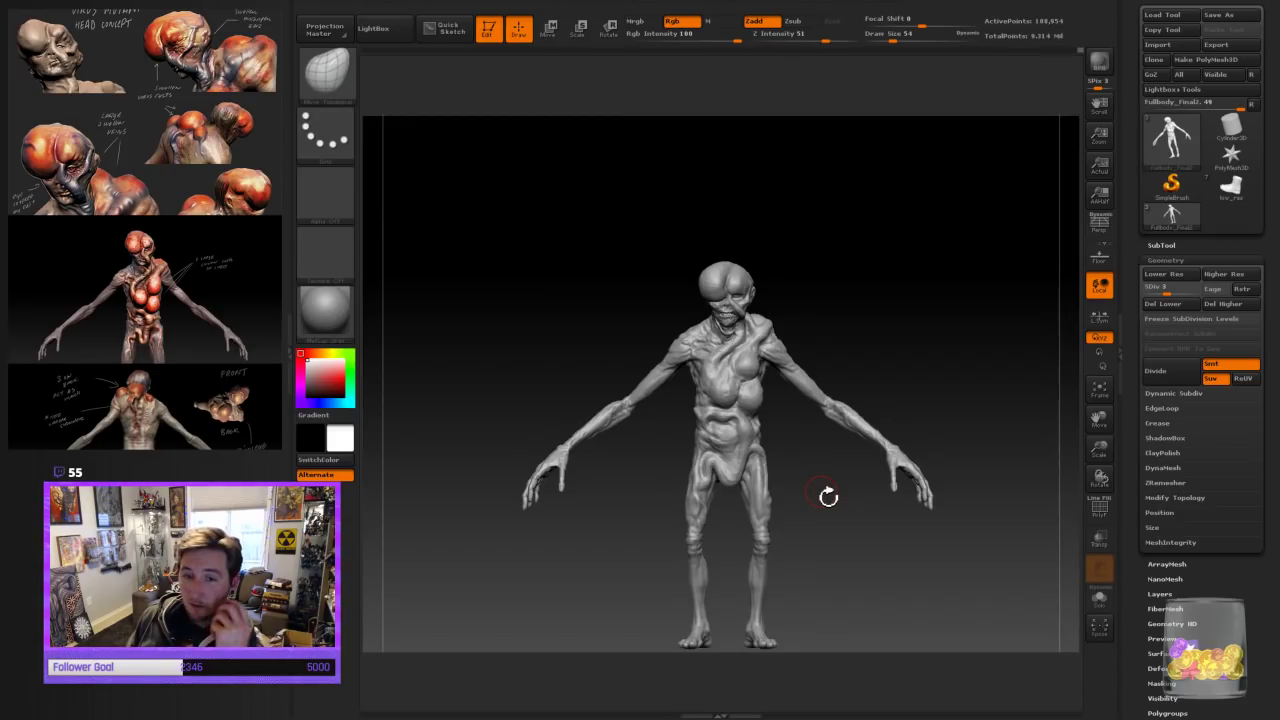
{"action": "key", "text": "ctrl+s"}
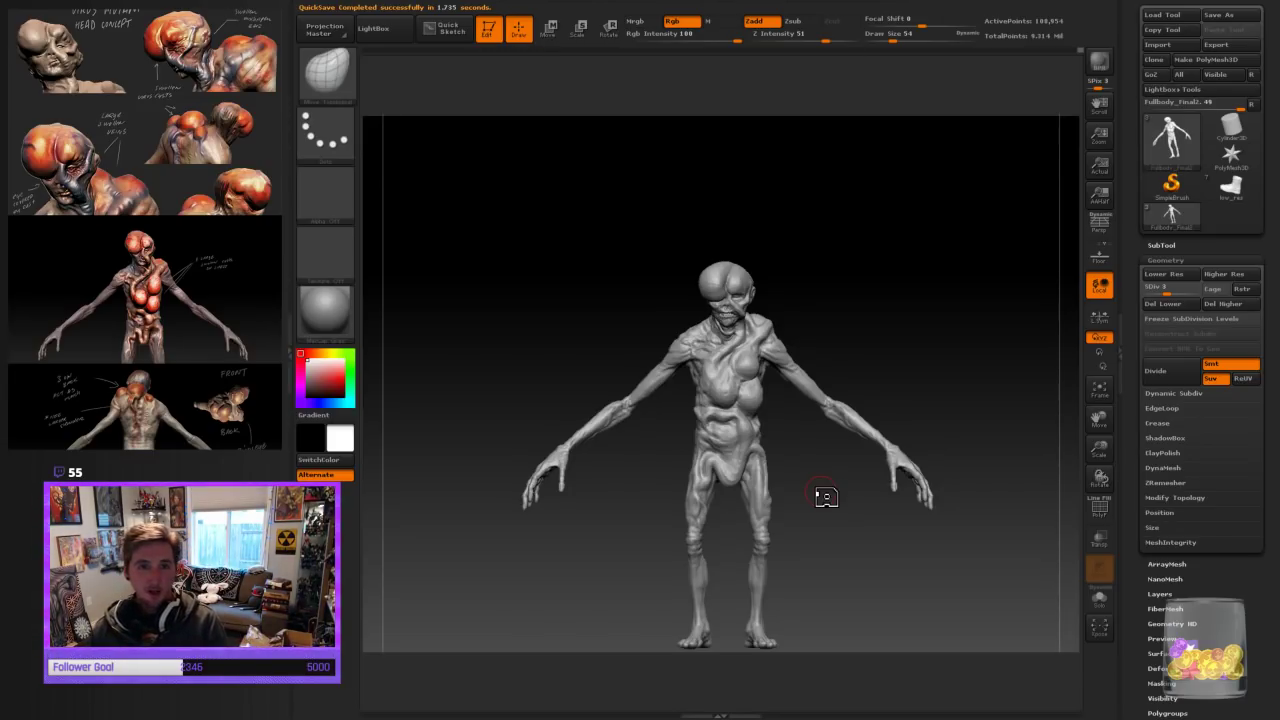
Touch up the face around the exposed eye and the side of the neck using the ClayBuildup brush at a reduced size
{"action": "left_click_drag", "start_coordinate": [826, 497], "coordinate": [929, 340]}
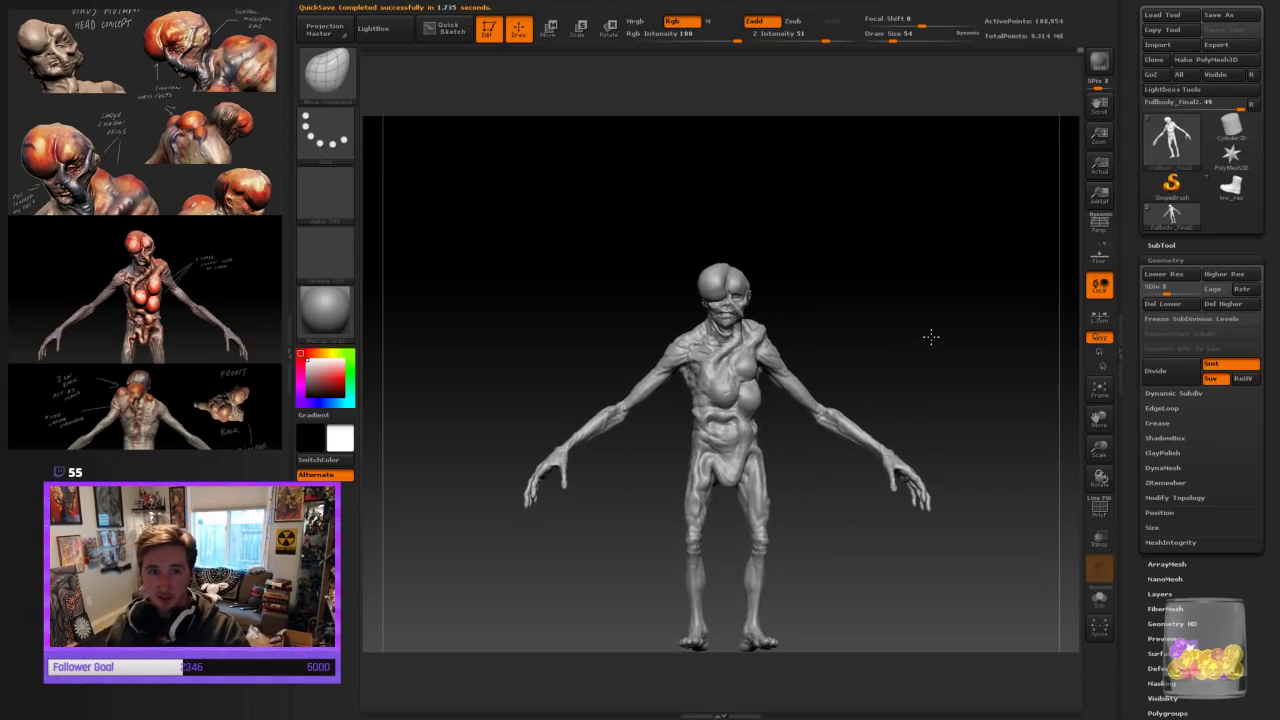
{"action": "left_click_drag", "start_coordinate": [1100, 452], "coordinate": [895, 352]}
{"action": "left_click", "coordinate": [345, 100]}
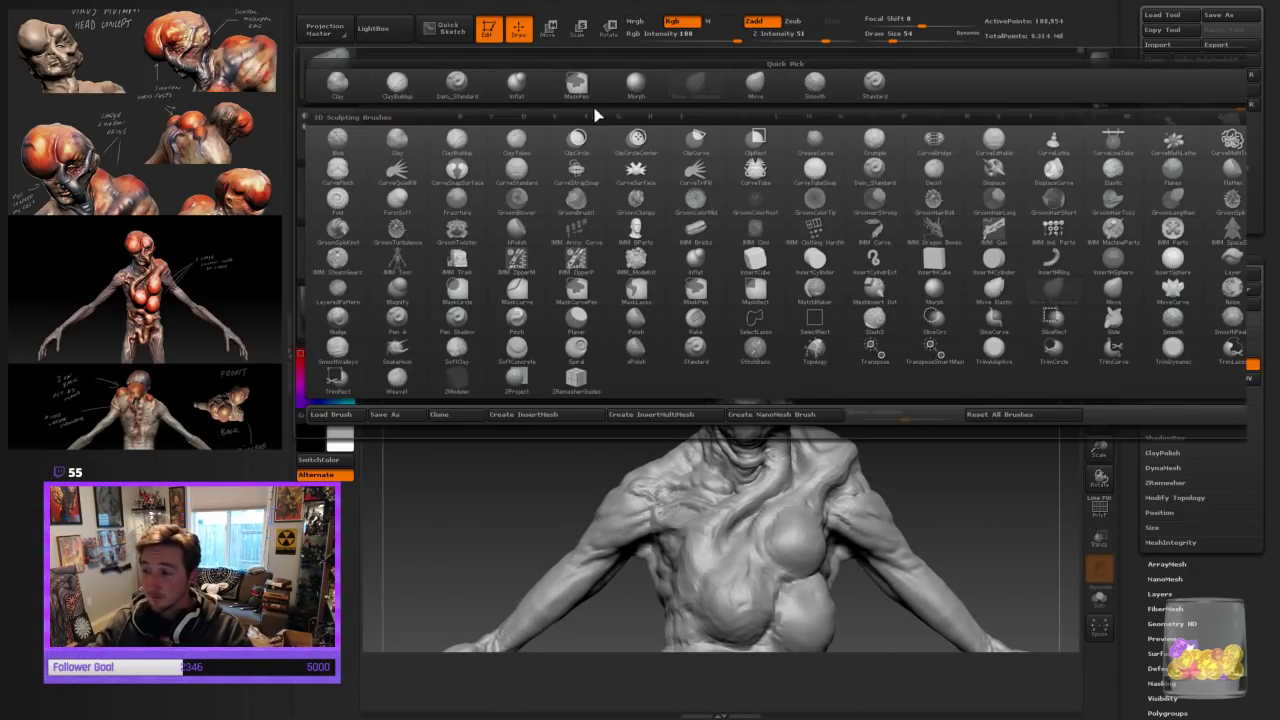
{"action": "left_click", "coordinate": [399, 86]}
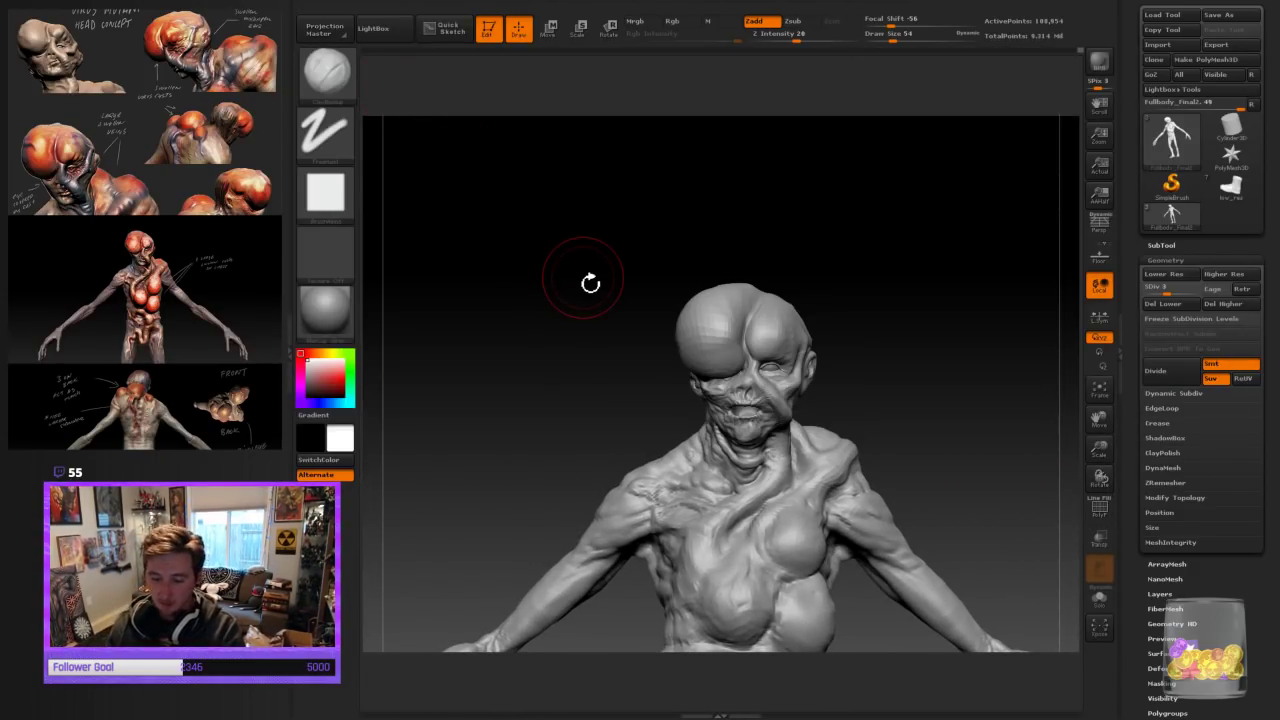
{"action": "left_click_drag", "start_coordinate": [850, 291], "coordinate": [810, 296]}
{"action": "key", "text": "bracketleft"}
{"action": "key", "text": "bracketleft"}
{"action": "key", "text": "bracketleft"}
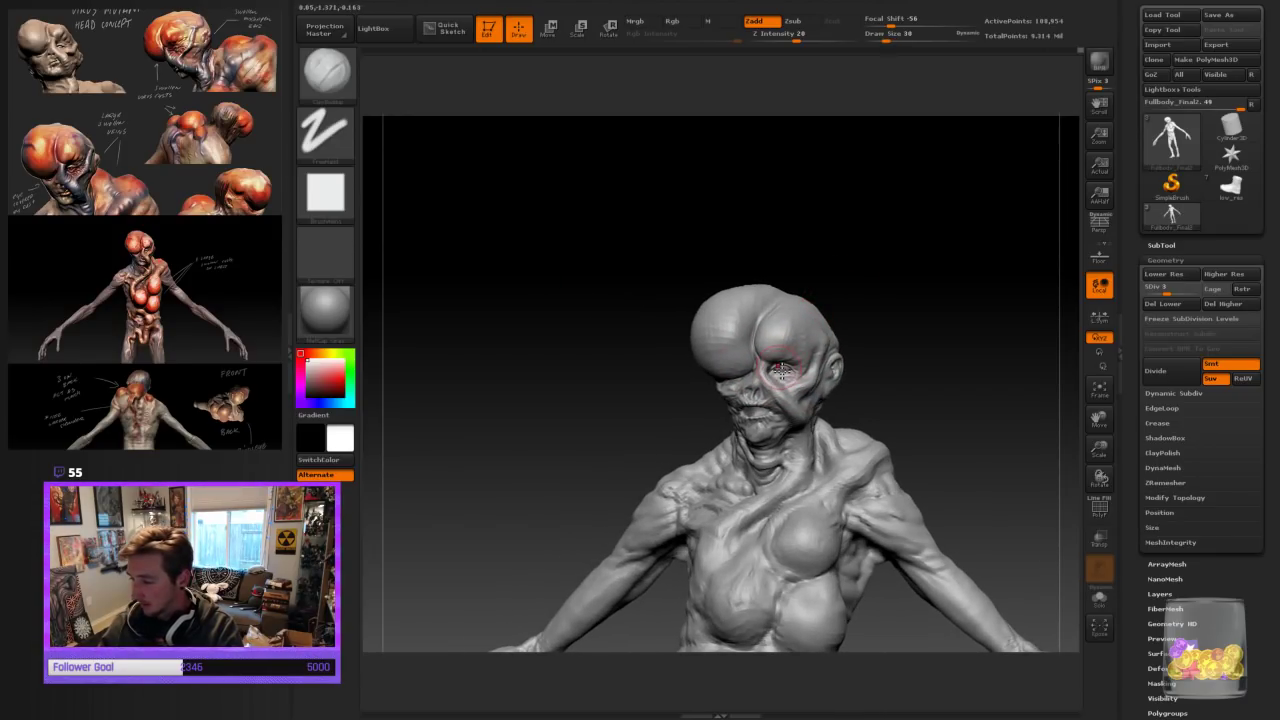
{"action": "key", "text": "bracketright"}
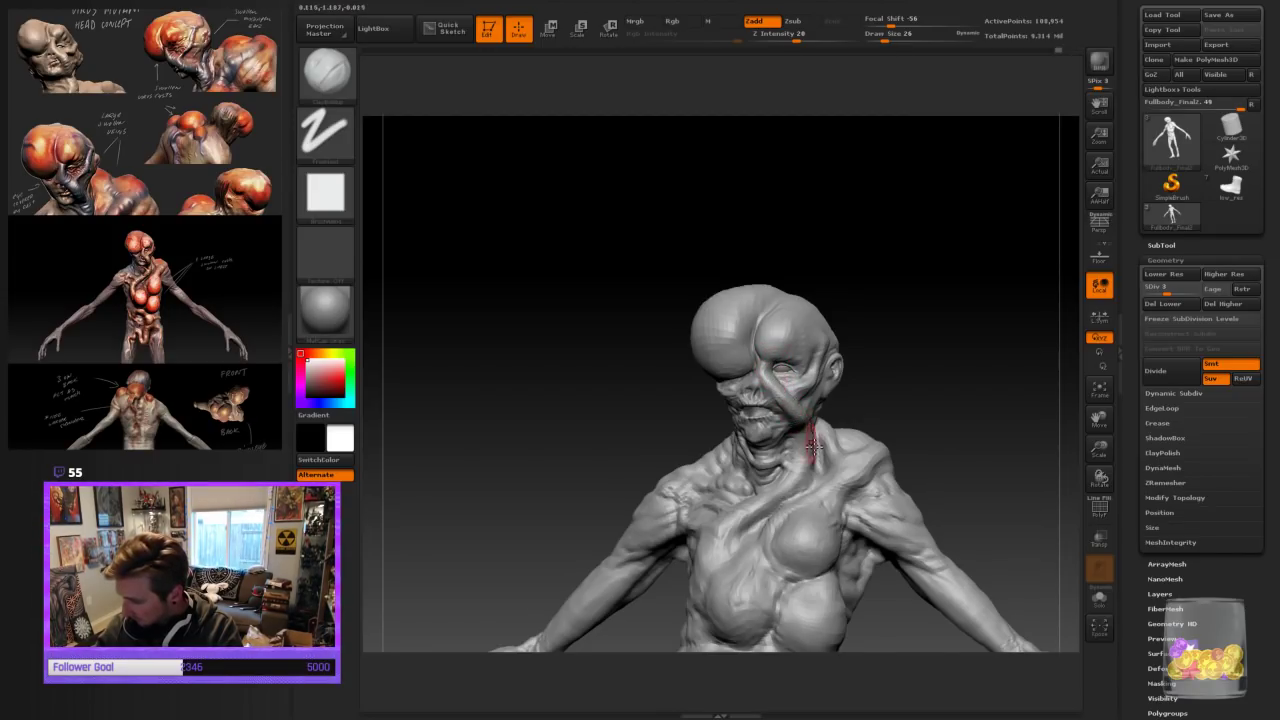
{"action": "mouse_move", "coordinate": [880, 318]}
{"action": "left_mouse_down"}
{"action": "mouse_move", "coordinate": [887, 309]}
{"action": "mouse_move", "coordinate": [840, 308]}
{"action": "left_mouse_up"}
Adjust the shape of the cheek, nose and mouth with the Move Topological brush at draw size 42, working from several angles
{"action": "left_click", "coordinate": [330, 63]}
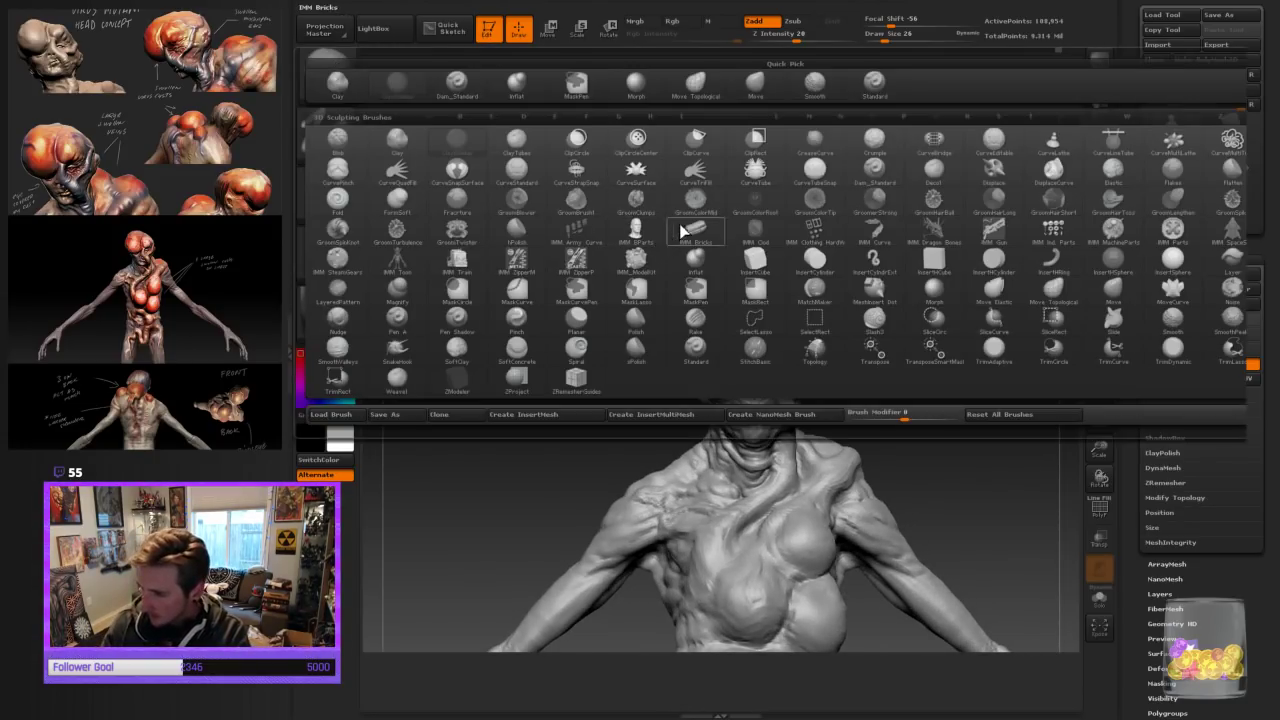
{"action": "left_click", "coordinate": [694, 90]}
{"action": "left_click_drag", "start_coordinate": [853, 329], "coordinate": [886, 287]}
{"action": "left_click_drag", "start_coordinate": [776, 396], "coordinate": [778, 396]}
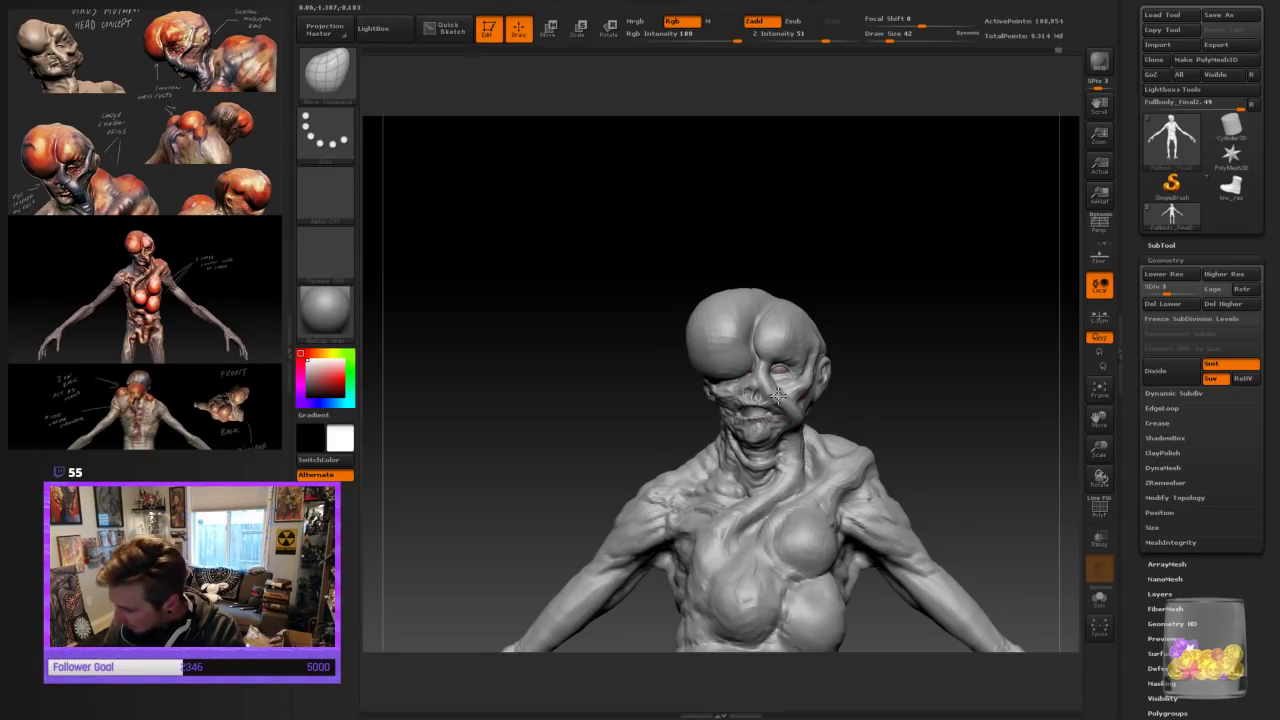
{"action": "mouse_move", "coordinate": [890, 350]}
{"action": "left_mouse_down"}
{"action": "mouse_move", "coordinate": [925, 342]}
{"action": "mouse_move", "coordinate": [781, 400]}
{"action": "left_mouse_up"}
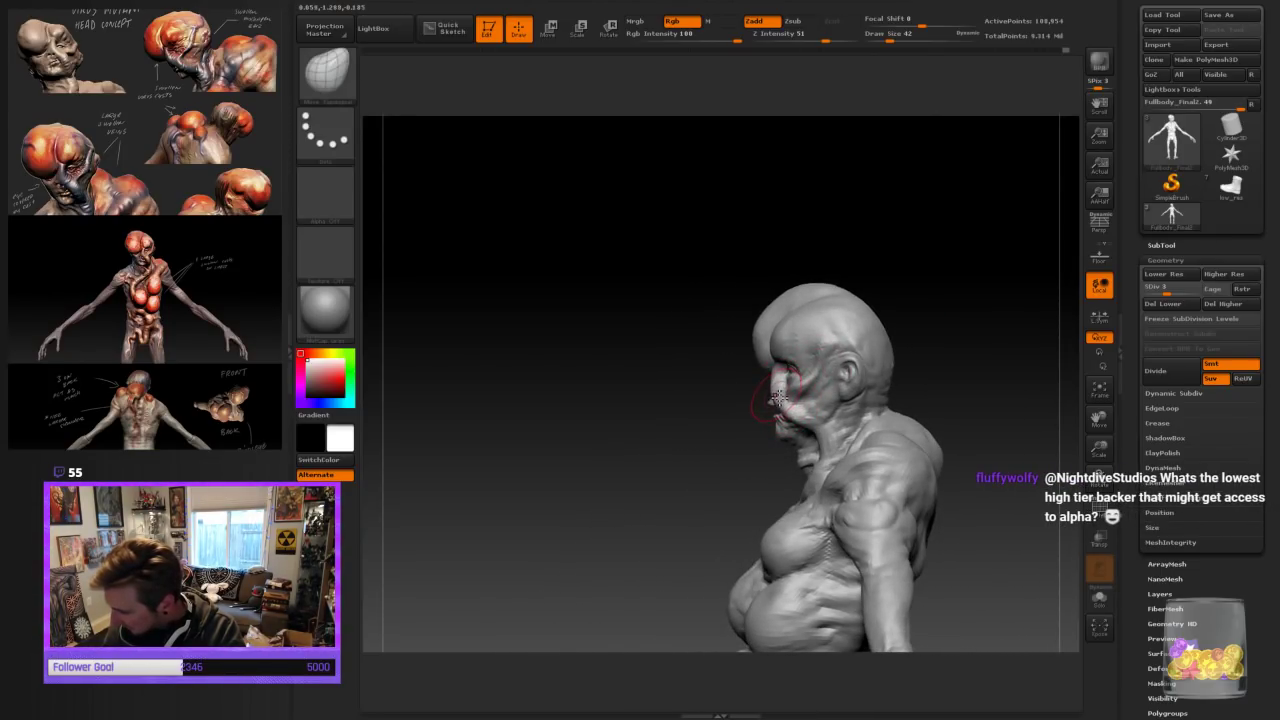
{"action": "mouse_move", "coordinate": [941, 350]}
{"action": "left_mouse_down"}
{"action": "mouse_move", "coordinate": [963, 349]}
{"action": "mouse_move", "coordinate": [963, 374]}
{"action": "mouse_move", "coordinate": [803, 422]}
{"action": "left_mouse_up"}
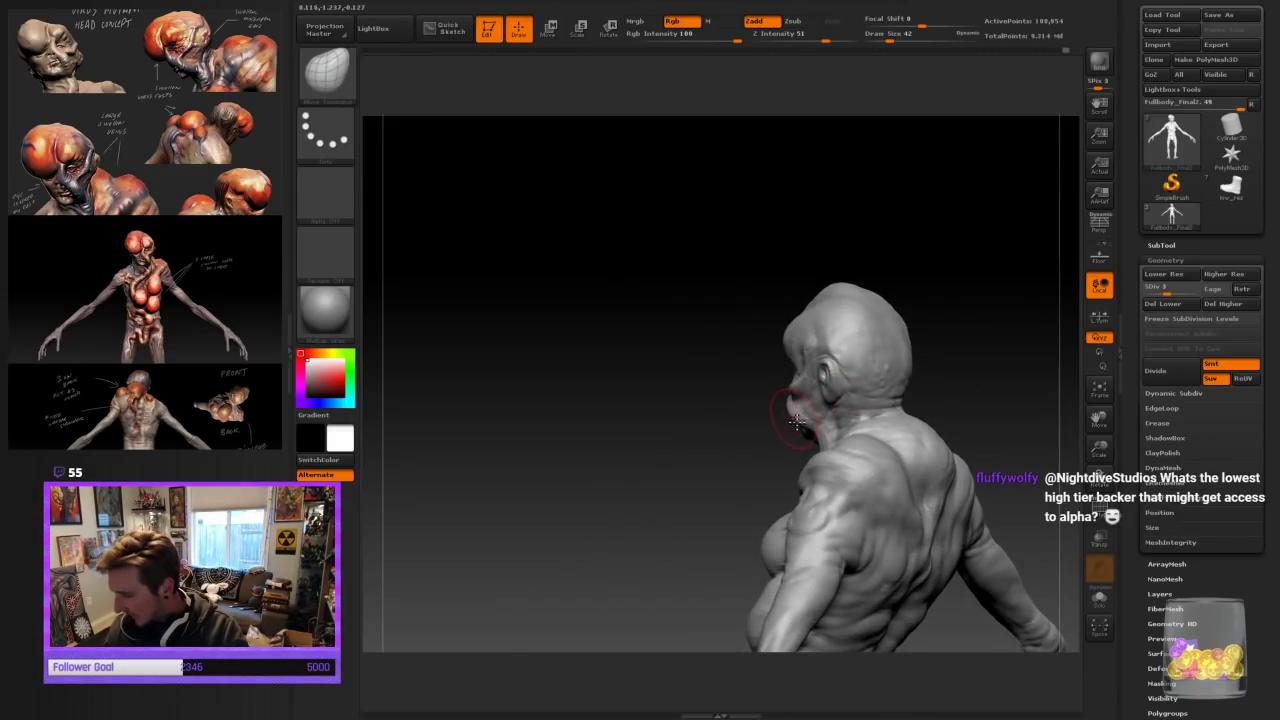
{"action": "mouse_move", "coordinate": [961, 363]}
{"action": "left_mouse_down"}
{"action": "mouse_move", "coordinate": [1020, 349]}
{"action": "mouse_move", "coordinate": [911, 434]}
{"action": "mouse_move", "coordinate": [848, 404]}
{"action": "left_mouse_up"}
{"action": "mouse_move", "coordinate": [905, 360]}
{"action": "left_mouse_down"}
{"action": "mouse_move", "coordinate": [942, 356]}
{"action": "mouse_move", "coordinate": [901, 405]}
{"action": "left_mouse_up"}
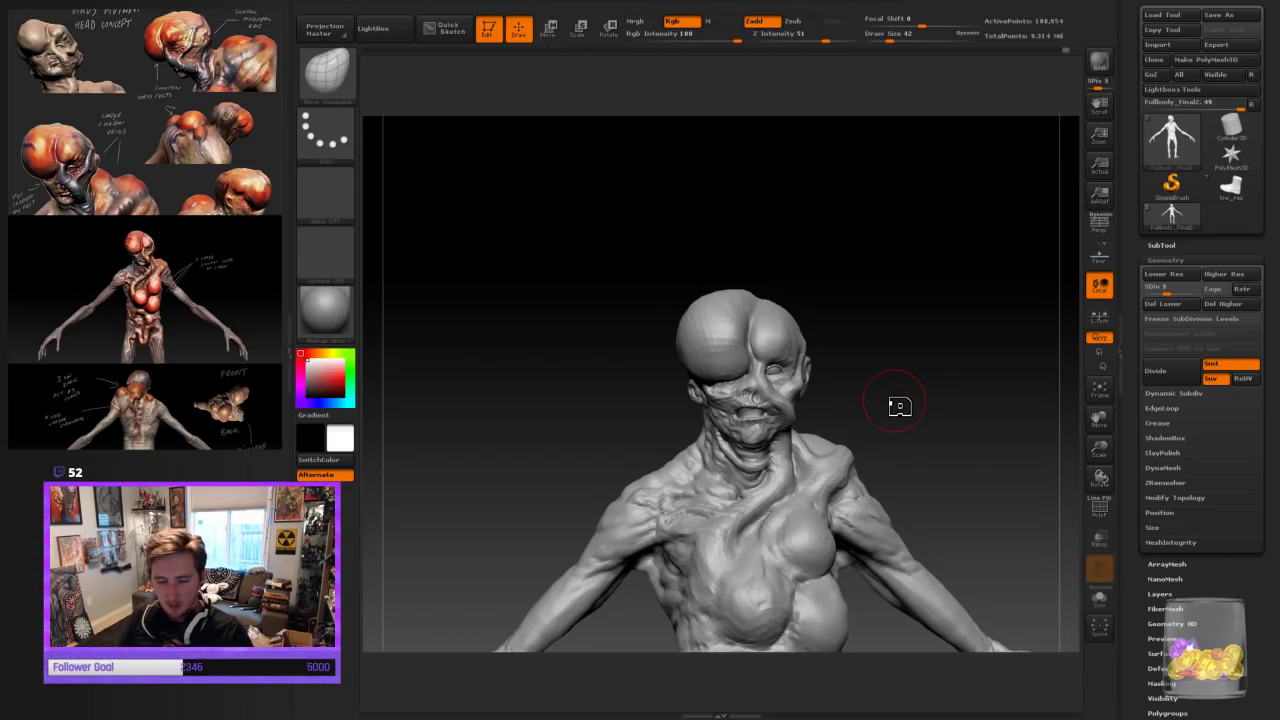
Enlarge the Move Topological brush to draw size 66 and reshape the crown and back of the skull
{"action": "mouse_move", "coordinate": [900, 404]}
{"action": "left_mouse_down"}
{"action": "mouse_move", "coordinate": [980, 449]}
{"action": "mouse_move", "coordinate": [977, 420]}
{"action": "left_mouse_up"}
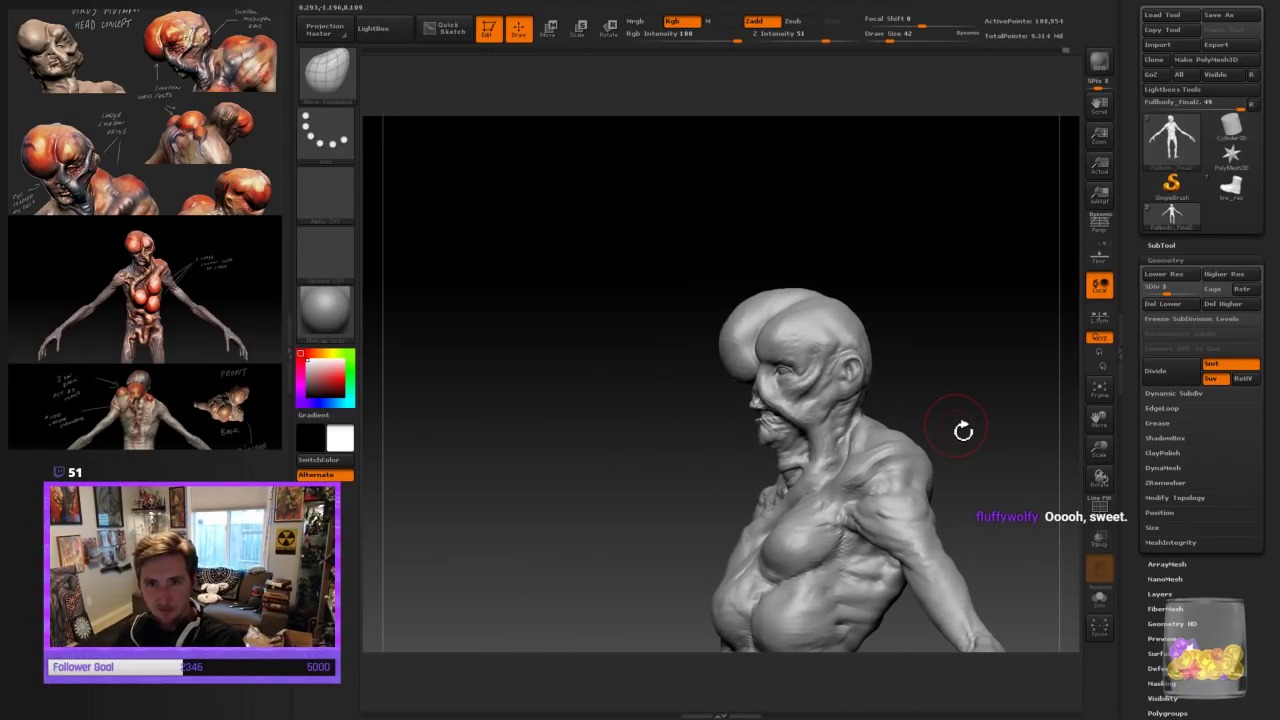
{"action": "left_click_drag", "start_coordinate": [962, 430], "coordinate": [946, 414]}
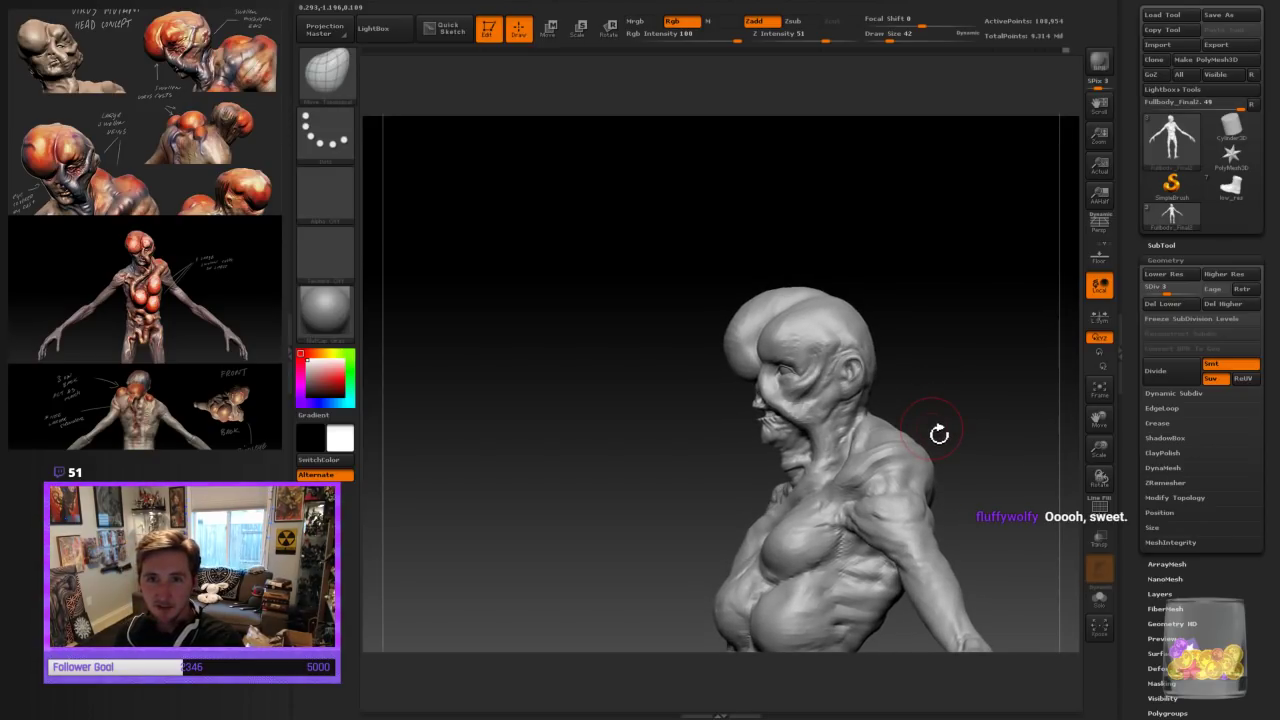
{"action": "left_click_drag", "start_coordinate": [897, 309], "coordinate": [900, 310]}
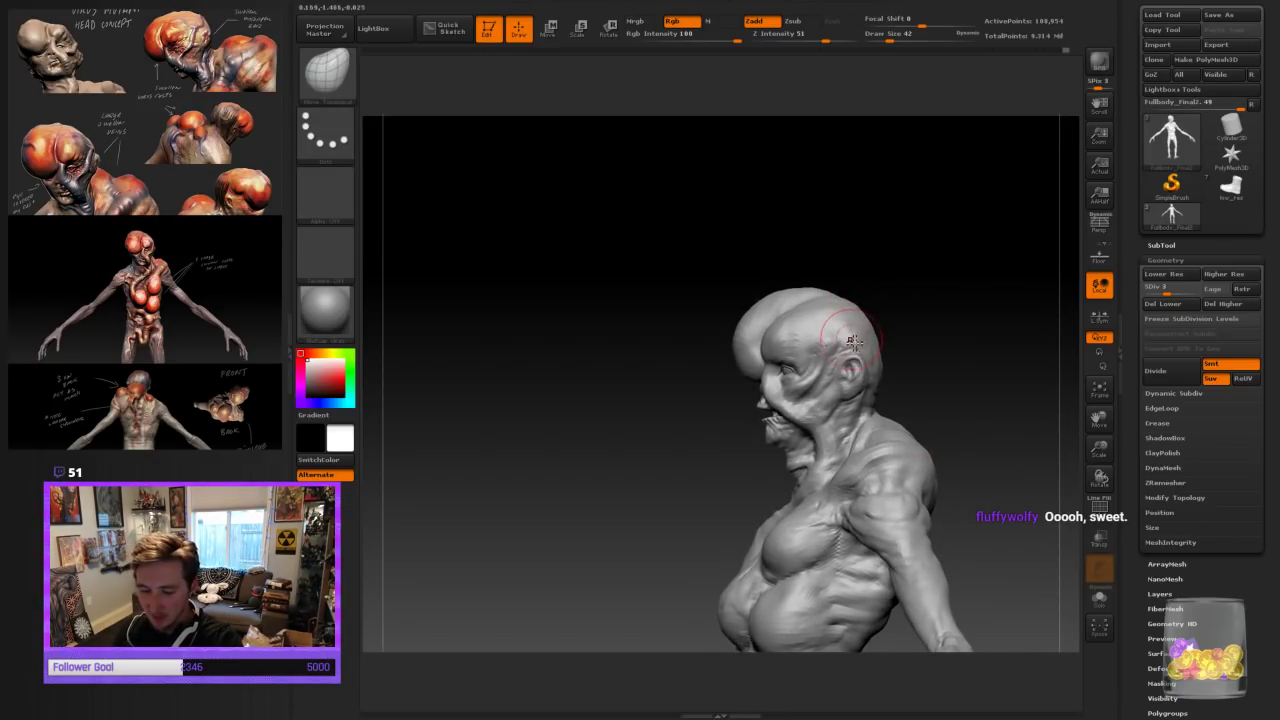
{"action": "key", "text": "bracketright"}
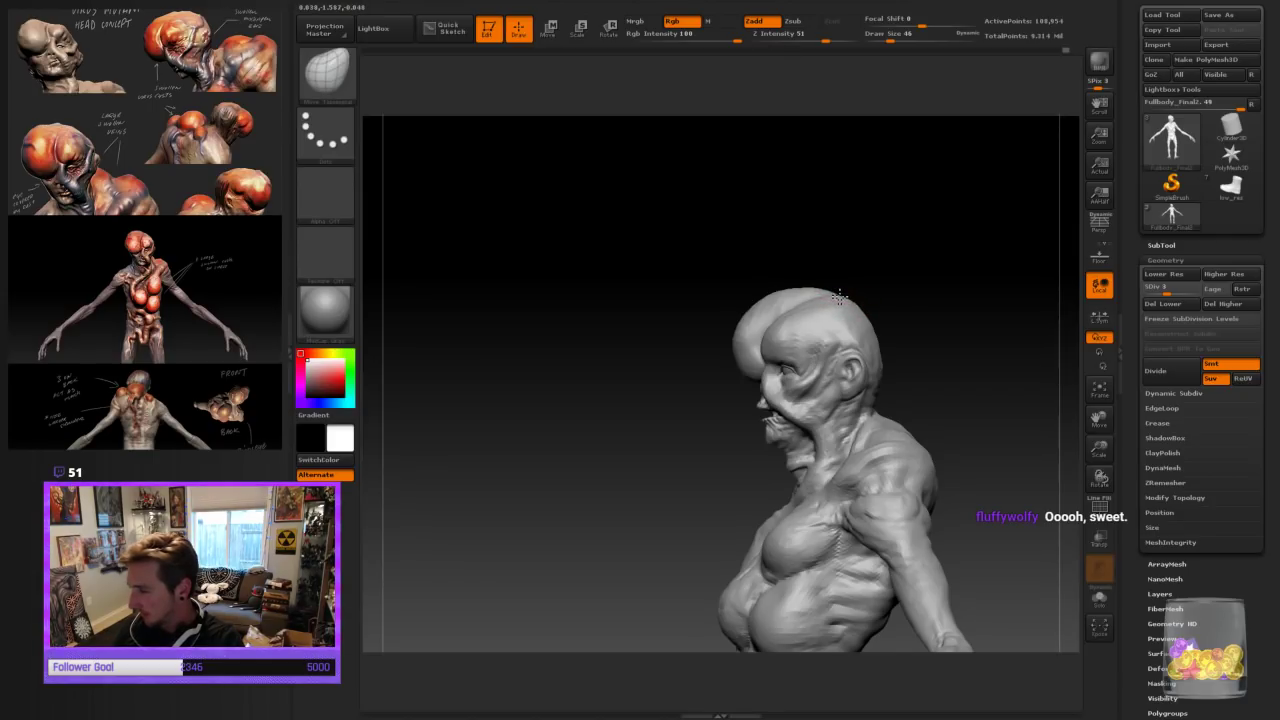
{"action": "left_click_drag", "start_coordinate": [883, 317], "coordinate": [900, 340]}
{"action": "key", "text": "bracketright"}
{"action": "key", "text": "bracketright"}
{"action": "key", "text": "bracketright"}
{"action": "key", "text": "bracketright"}
{"action": "key", "text": "bracketright"}
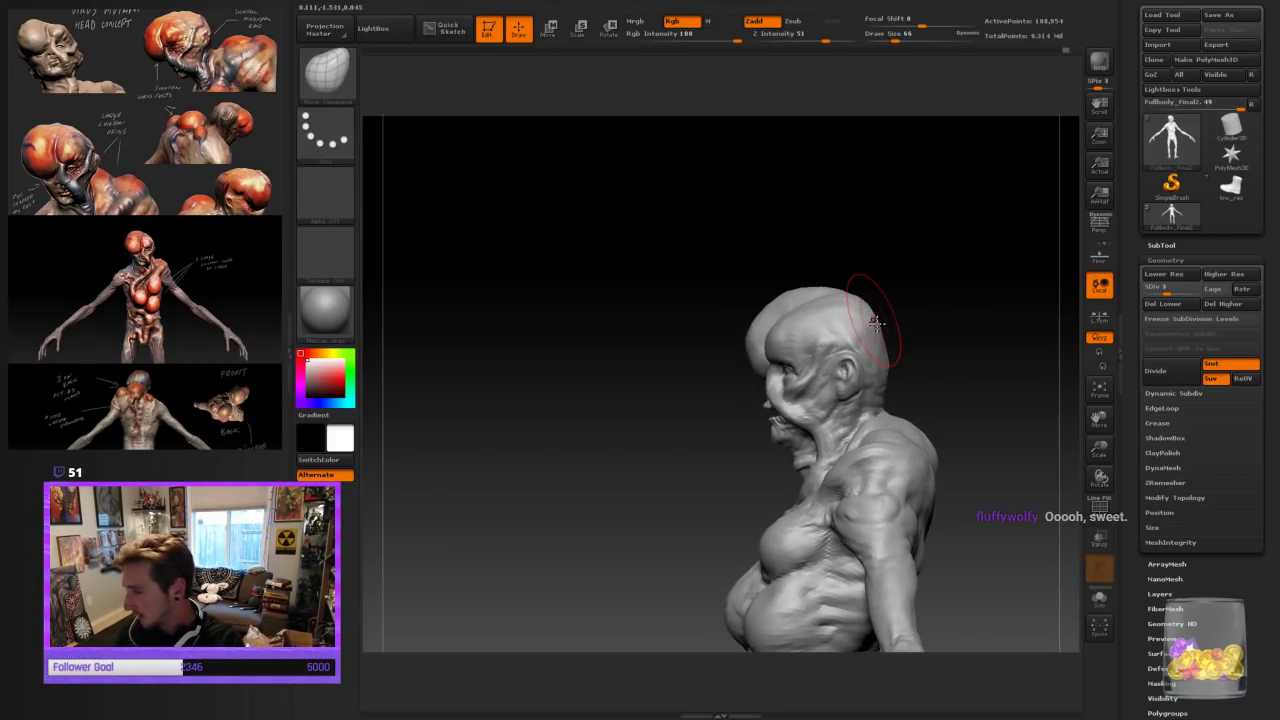
{"action": "mouse_move", "coordinate": [942, 330]}
{"action": "left_mouse_down"}
{"action": "mouse_move", "coordinate": [894, 349]}
{"action": "mouse_move", "coordinate": [974, 240]}
{"action": "mouse_move", "coordinate": [992, 380]}
{"action": "mouse_move", "coordinate": [976, 374]}
{"action": "left_mouse_up"}
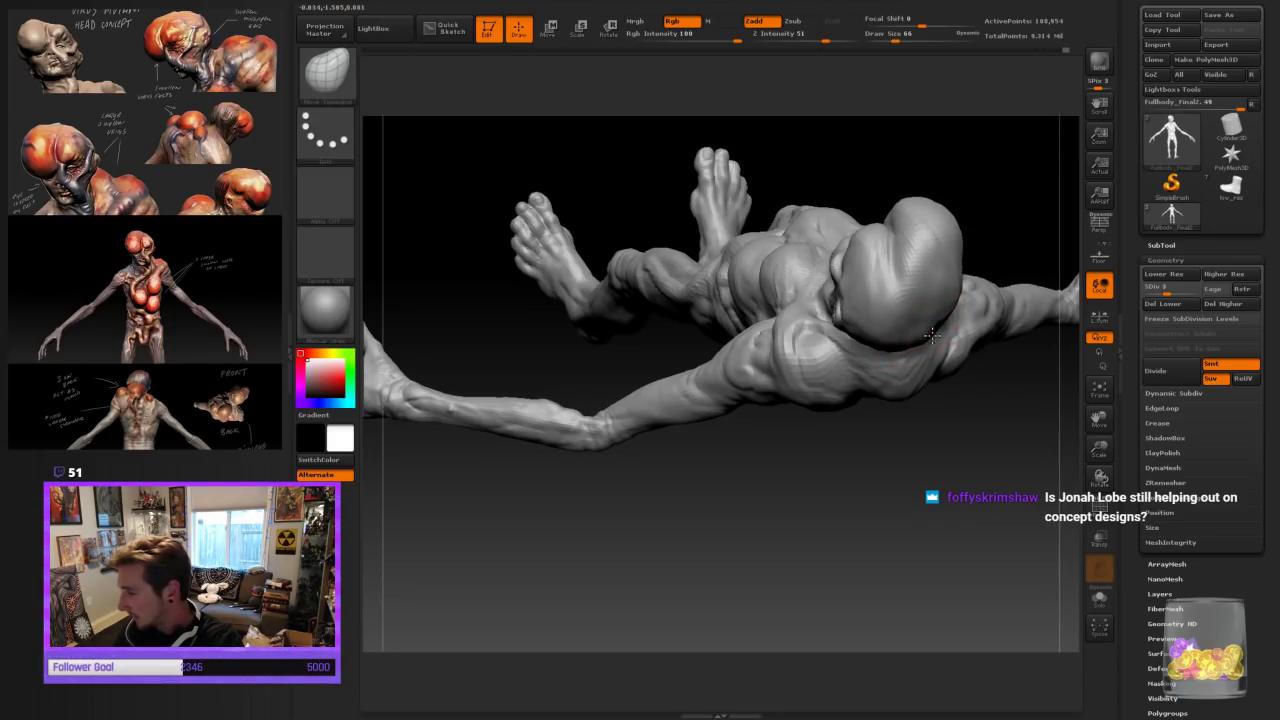
{"action": "mouse_move", "coordinate": [871, 500]}
{"action": "left_mouse_down"}
{"action": "mouse_move", "coordinate": [1014, 293]}
{"action": "mouse_move", "coordinate": [963, 297]}
{"action": "mouse_move", "coordinate": [997, 306]}
{"action": "mouse_move", "coordinate": [966, 286]}
{"action": "mouse_move", "coordinate": [1021, 415]}
{"action": "left_mouse_up"}
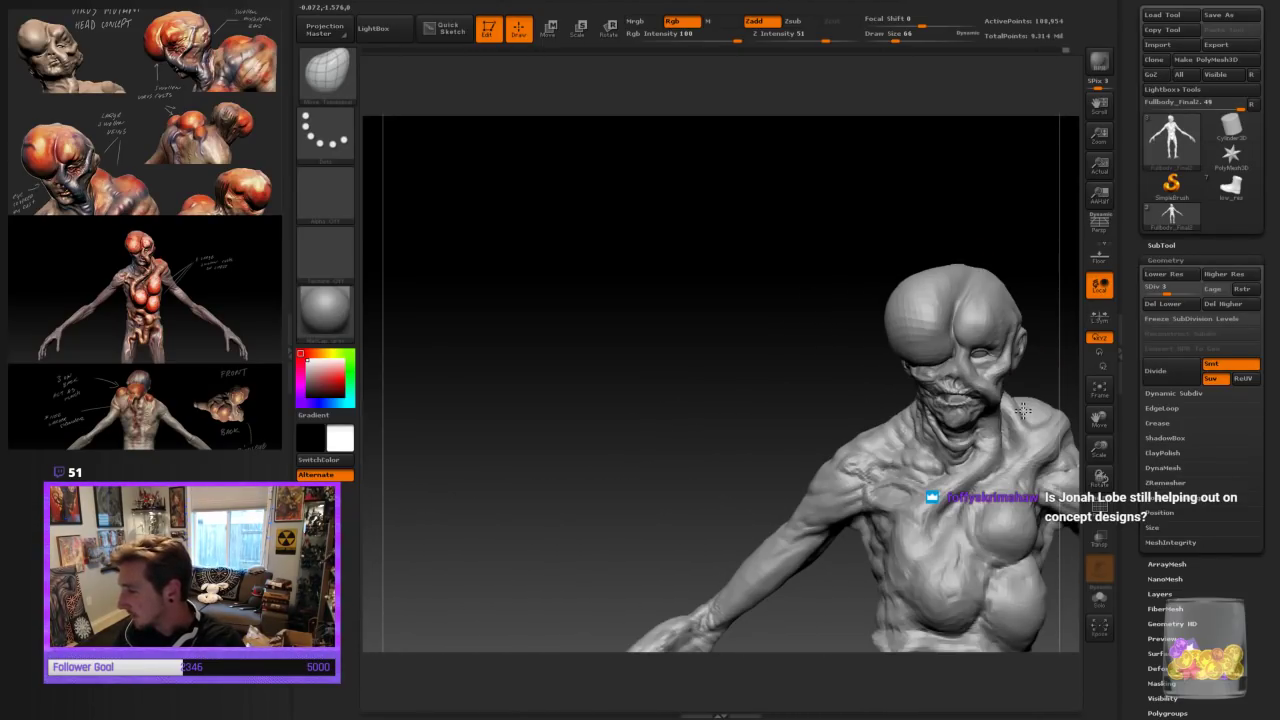
Refine the outline of the two bulbous head growths with the Move Topological brush from front, side and top
{"action": "left_click_drag", "start_coordinate": [764, 433], "coordinate": [445, 518]}
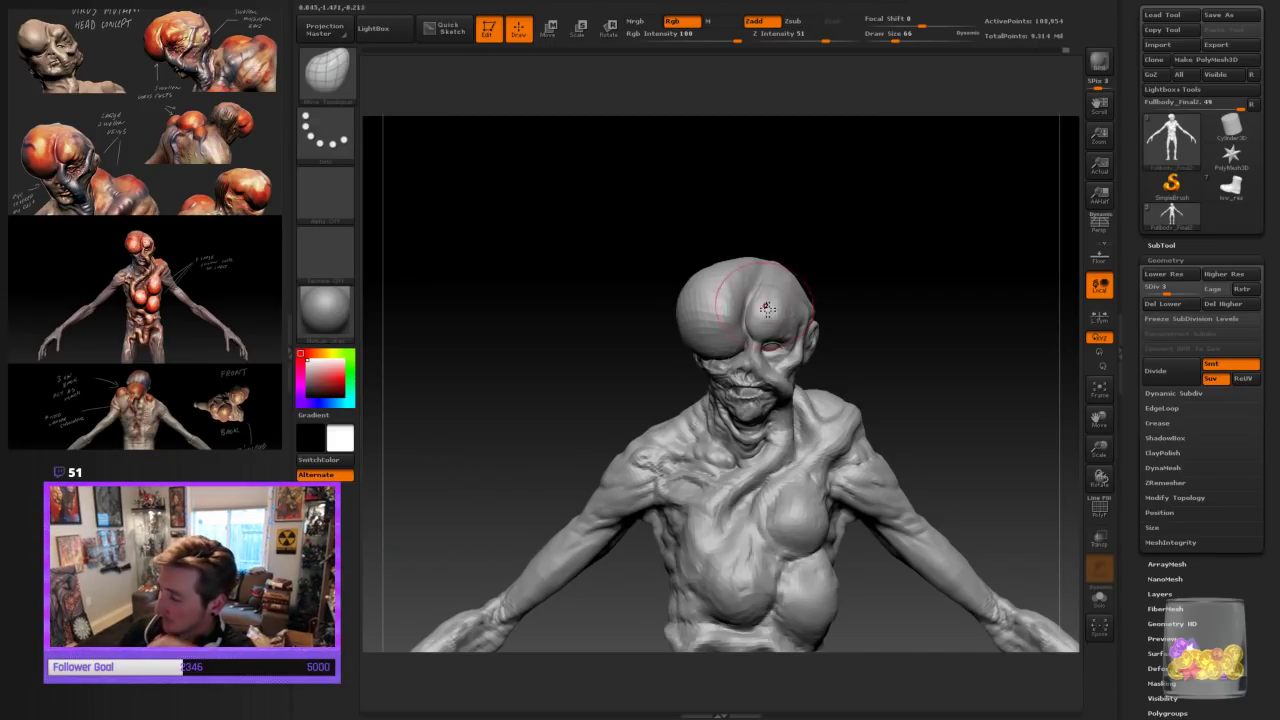
{"action": "left_click_drag", "start_coordinate": [814, 229], "coordinate": [749, 234]}
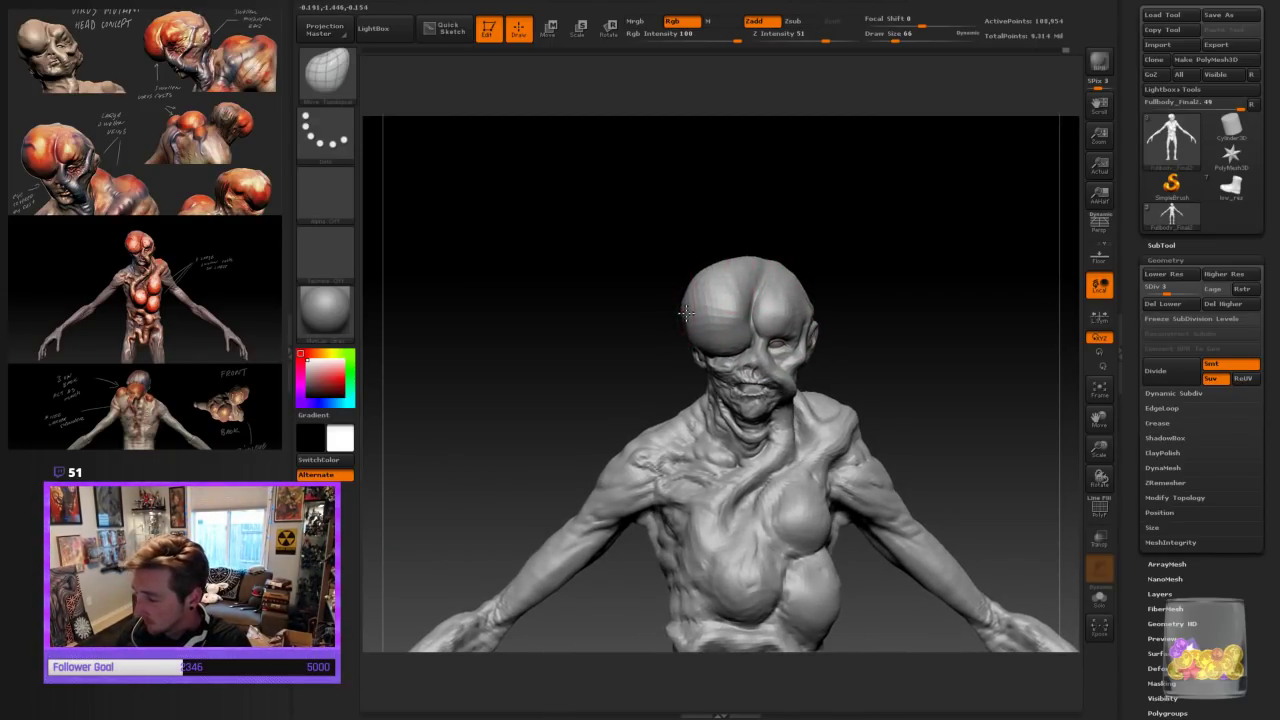
{"action": "mouse_move", "coordinate": [846, 259]}
{"action": "left_mouse_down"}
{"action": "mouse_move", "coordinate": [900, 326]}
{"action": "mouse_move", "coordinate": [834, 297]}
{"action": "mouse_move", "coordinate": [877, 283]}
{"action": "mouse_move", "coordinate": [866, 289]}
{"action": "left_mouse_up"}
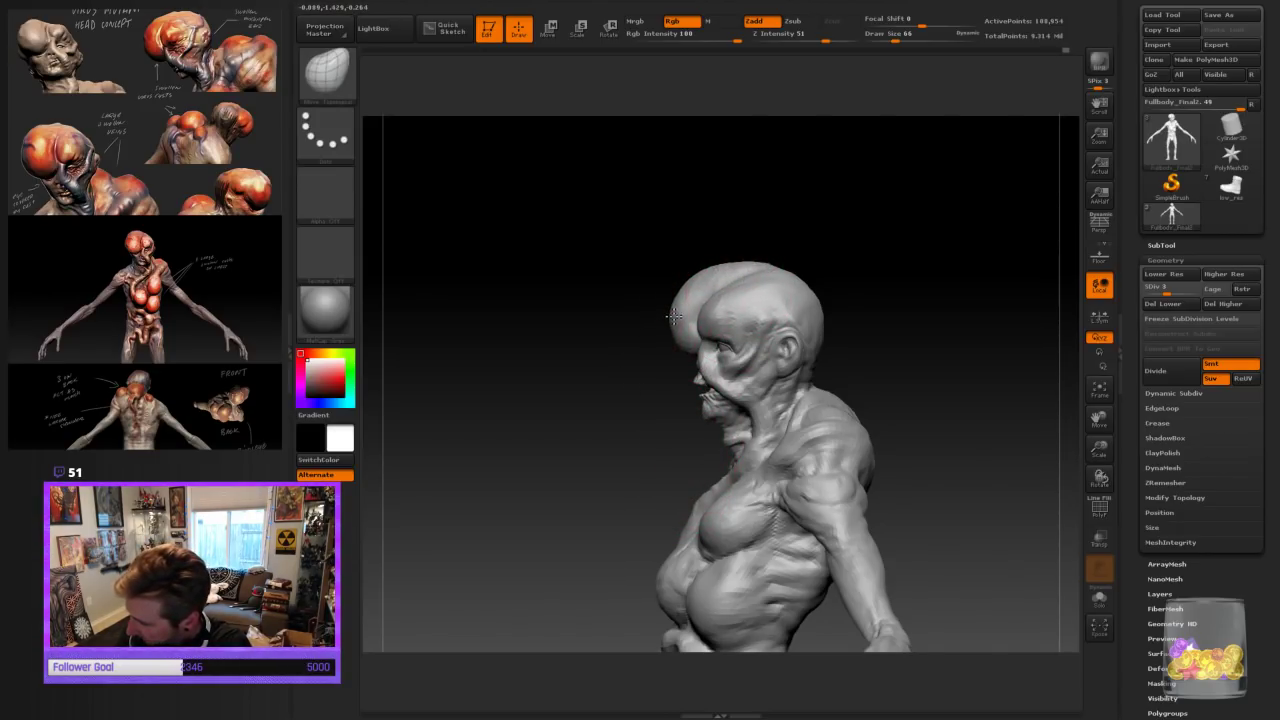
{"action": "mouse_move", "coordinate": [906, 415]}
{"action": "left_mouse_down"}
{"action": "mouse_move", "coordinate": [991, 420]}
{"action": "mouse_move", "coordinate": [975, 420]}
{"action": "mouse_move", "coordinate": [917, 354]}
{"action": "mouse_move", "coordinate": [929, 364]}
{"action": "mouse_move", "coordinate": [908, 372]}
{"action": "mouse_move", "coordinate": [958, 416]}
{"action": "mouse_move", "coordinate": [977, 411]}
{"action": "mouse_move", "coordinate": [903, 417]}
{"action": "mouse_move", "coordinate": [934, 414]}
{"action": "mouse_move", "coordinate": [906, 361]}
{"action": "mouse_move", "coordinate": [889, 463]}
{"action": "mouse_move", "coordinate": [846, 511]}
{"action": "mouse_move", "coordinate": [903, 306]}
{"action": "mouse_move", "coordinate": [912, 322]}
{"action": "left_mouse_up"}
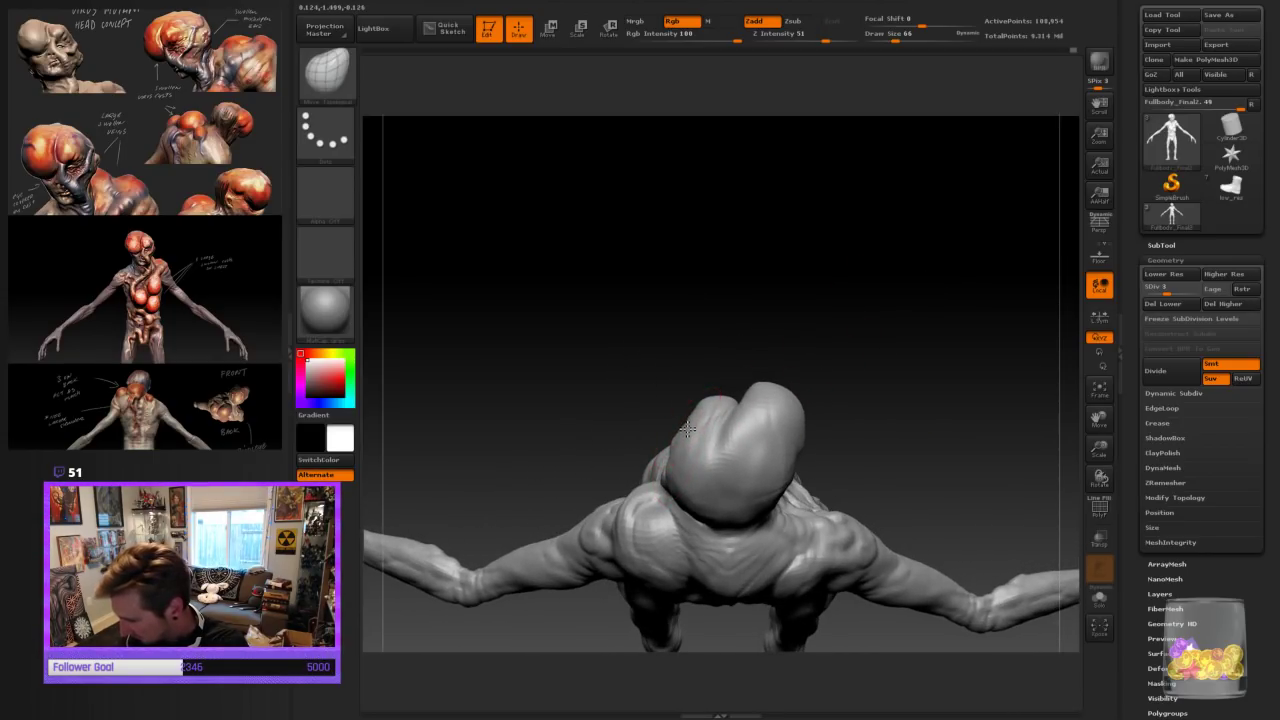
{"action": "mouse_move", "coordinate": [830, 325]}
{"action": "left_mouse_down"}
{"action": "mouse_move", "coordinate": [837, 337]}
{"action": "mouse_move", "coordinate": [707, 410]}
{"action": "left_mouse_up"}
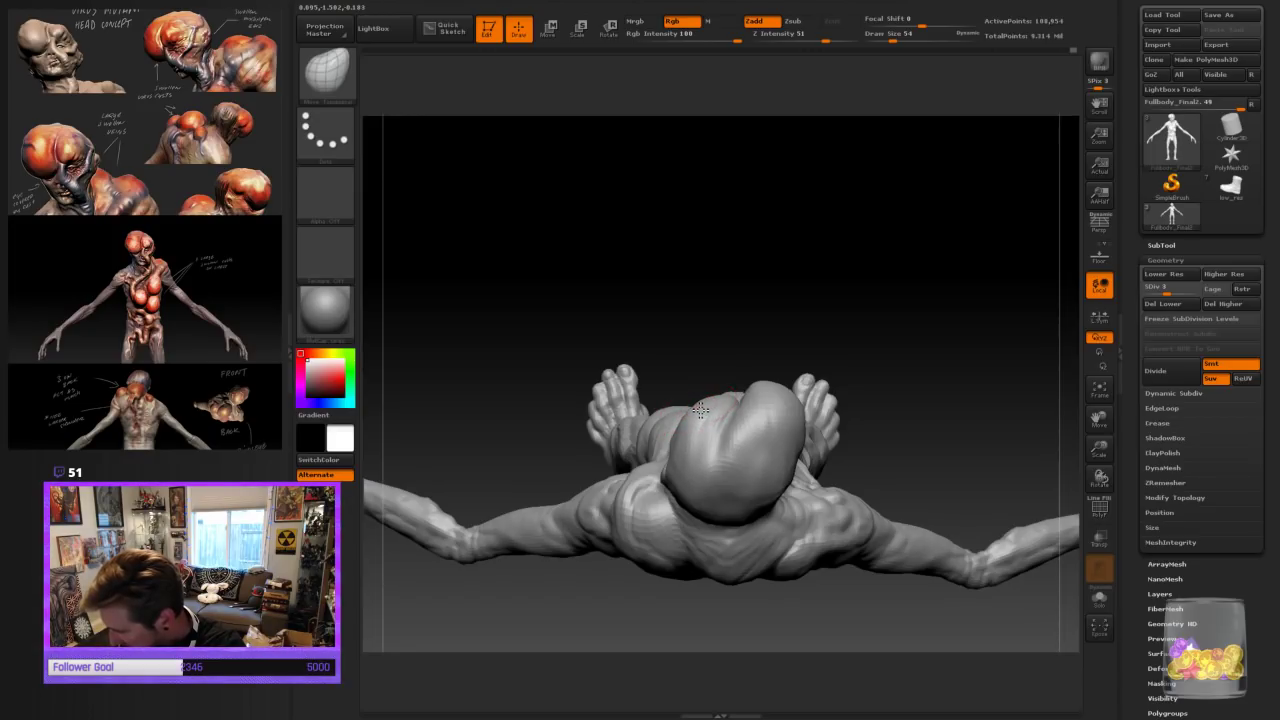
Build up the rounded growths on the figure's left shoulder blade with the ClayBuildup brush
{"action": "mouse_move", "coordinate": [858, 347]}
{"action": "left_mouse_down"}
{"action": "mouse_move", "coordinate": [894, 346]}
{"action": "mouse_move", "coordinate": [851, 306]}
{"action": "mouse_move", "coordinate": [860, 366]}
{"action": "mouse_move", "coordinate": [840, 314]}
{"action": "mouse_move", "coordinate": [857, 224]}
{"action": "mouse_move", "coordinate": [903, 508]}
{"action": "mouse_move", "coordinate": [930, 236]}
{"action": "mouse_move", "coordinate": [943, 331]}
{"action": "mouse_move", "coordinate": [926, 344]}
{"action": "left_mouse_up"}
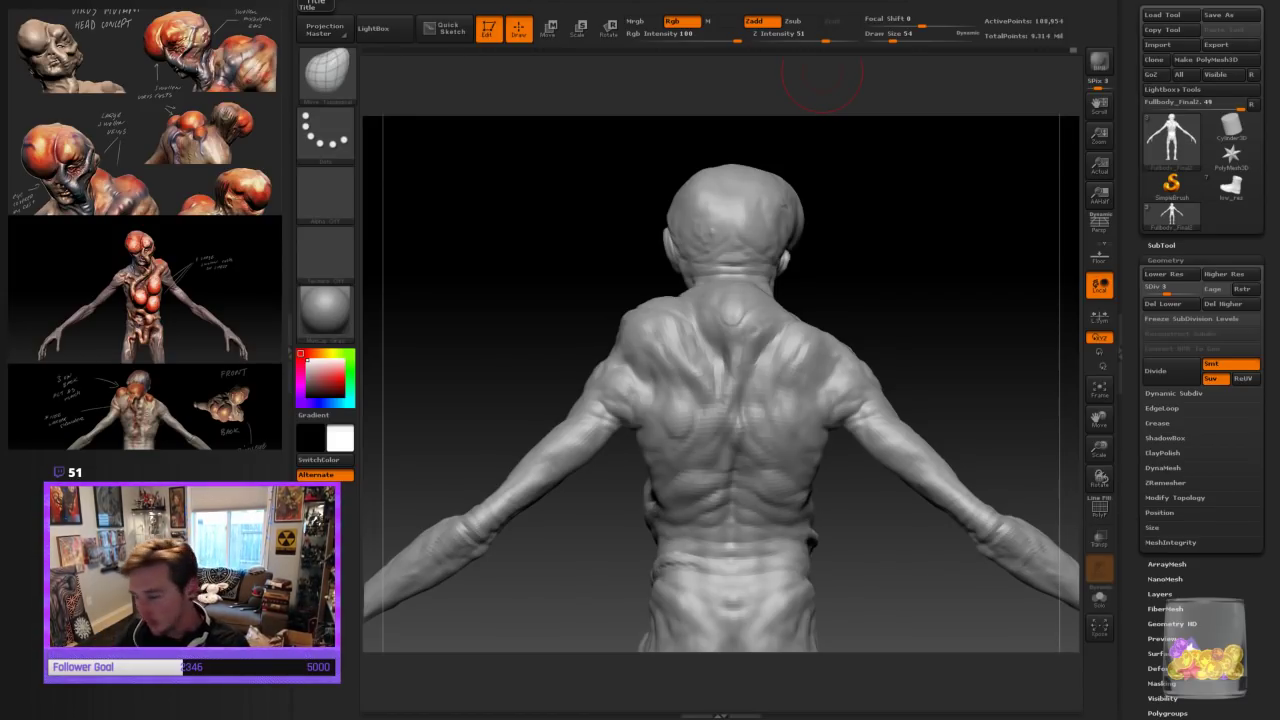
{"action": "key", "text": "b"}
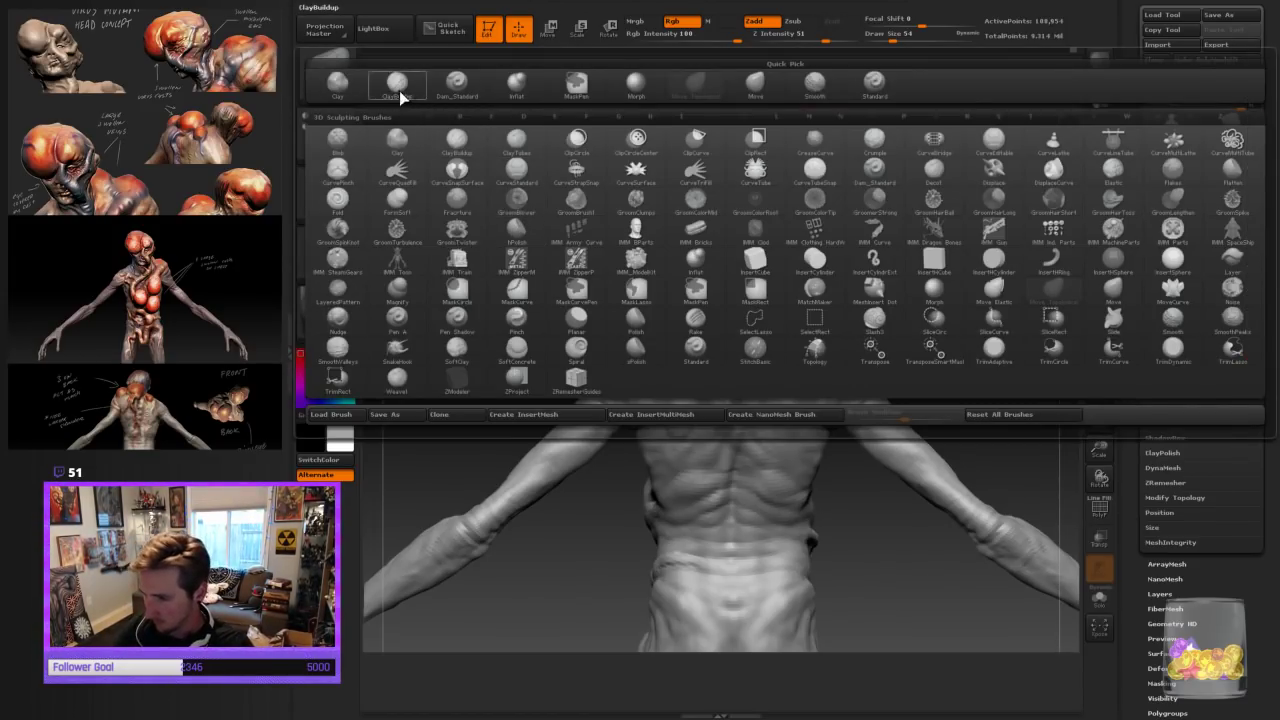
{"action": "key", "text": "c"}
{"action": "key", "text": "b"}
{"action": "left_click_drag", "start_coordinate": [917, 281], "coordinate": [903, 306]}
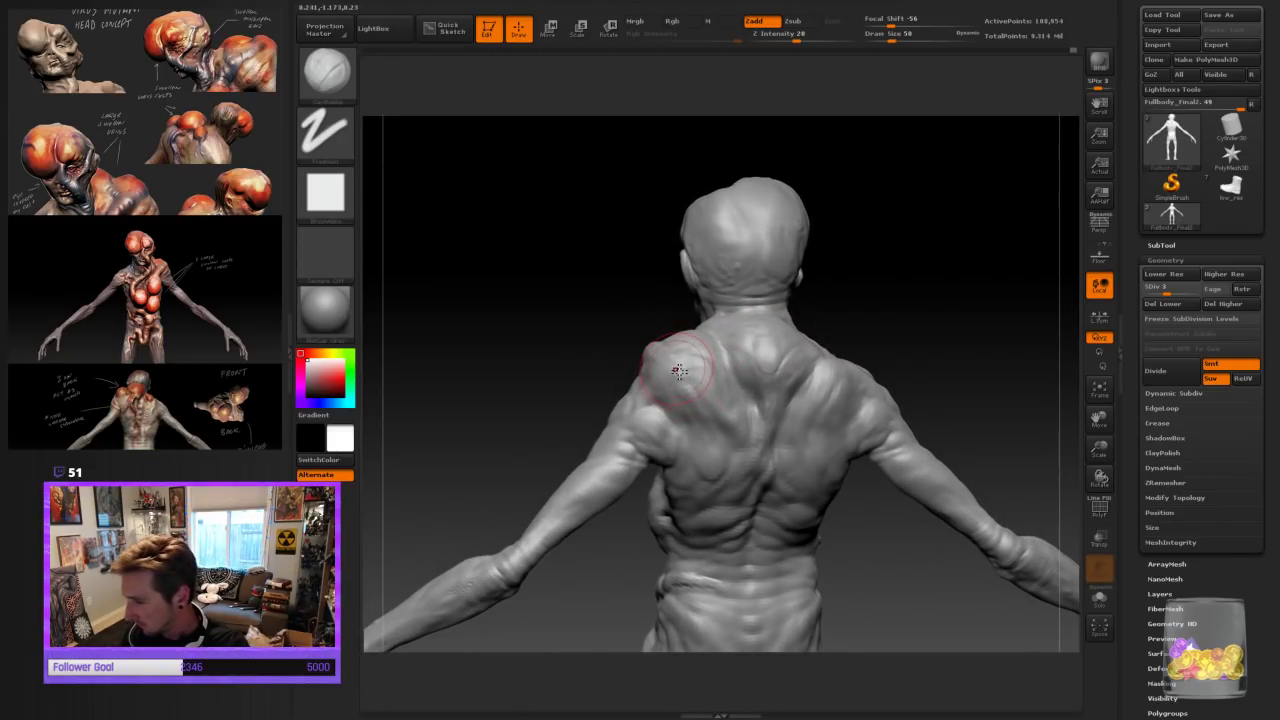
{"action": "mouse_move", "coordinate": [706, 341]}
{"action": "left_mouse_down"}
{"action": "mouse_move", "coordinate": [668, 386]}
{"action": "mouse_move", "coordinate": [706, 378]}
{"action": "left_mouse_up"}
{"action": "mouse_move", "coordinate": [892, 321]}
{"action": "left_mouse_down"}
{"action": "mouse_move", "coordinate": [894, 297]}
{"action": "mouse_move", "coordinate": [860, 334]}
{"action": "mouse_move", "coordinate": [873, 299]}
{"action": "left_mouse_up"}
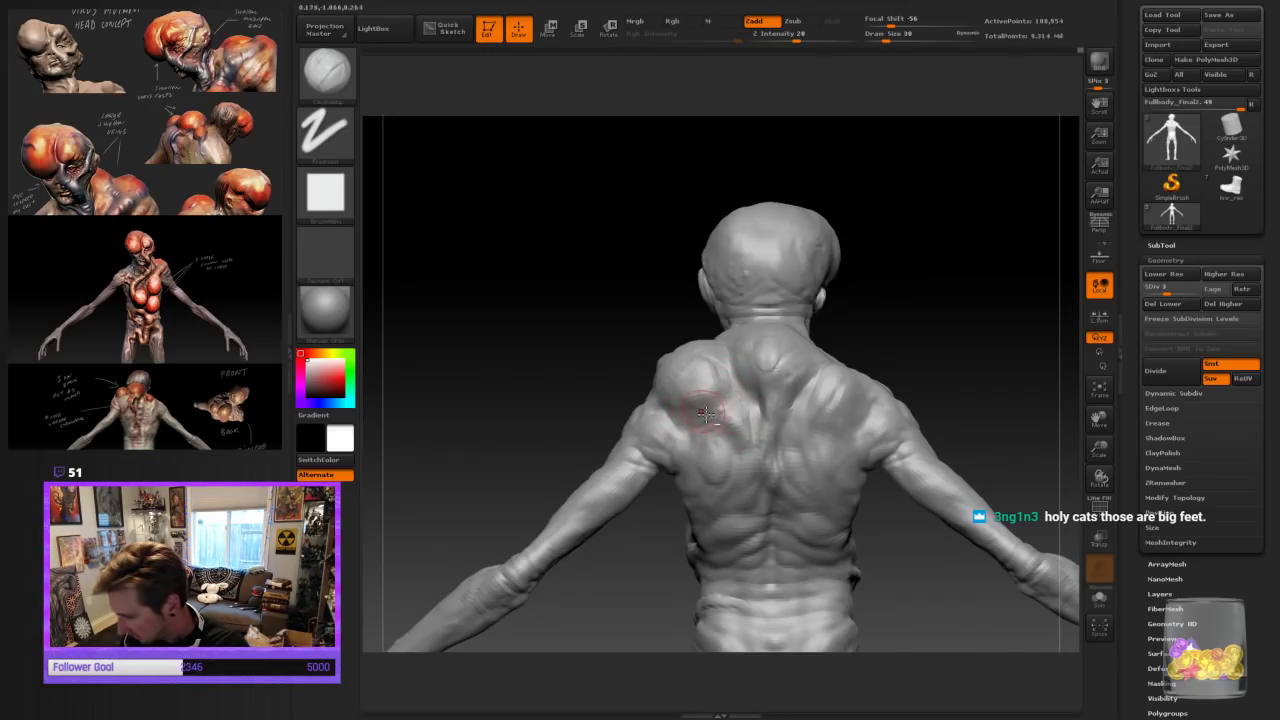
{"action": "left_click_drag", "start_coordinate": [894, 320], "coordinate": [920, 290]}
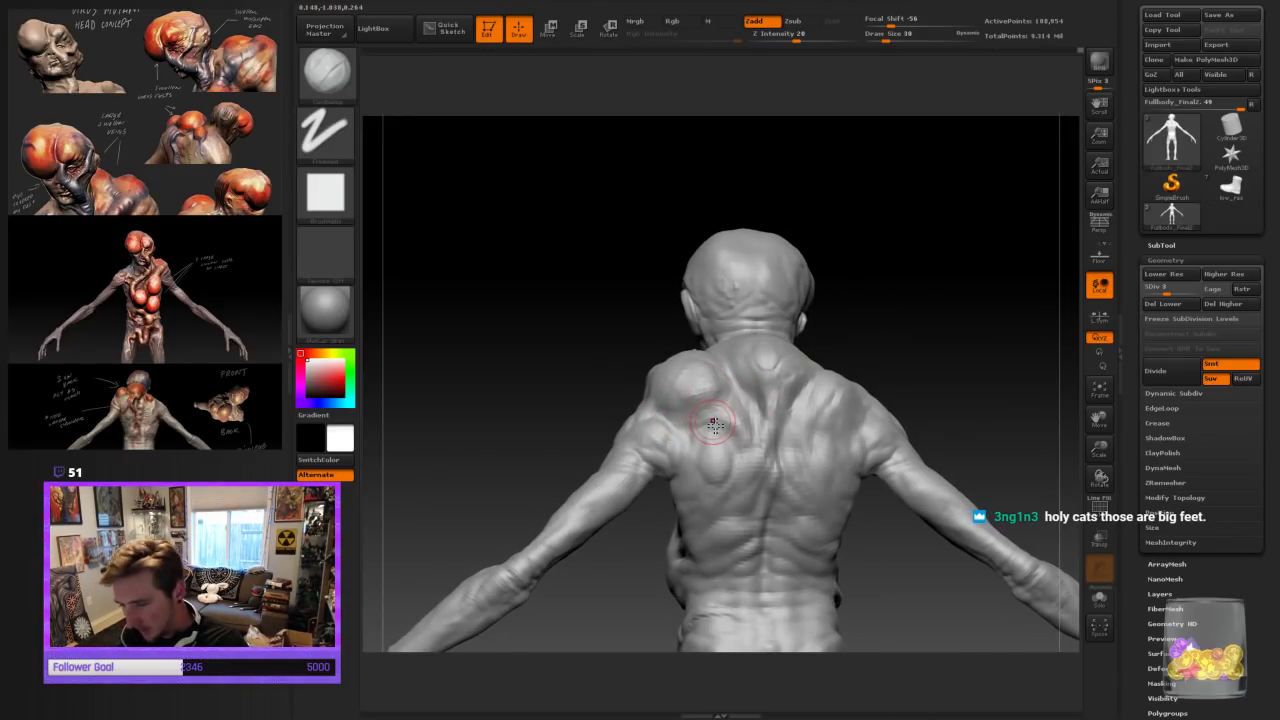
{"action": "left_click_drag", "start_coordinate": [891, 339], "coordinate": [911, 354]}
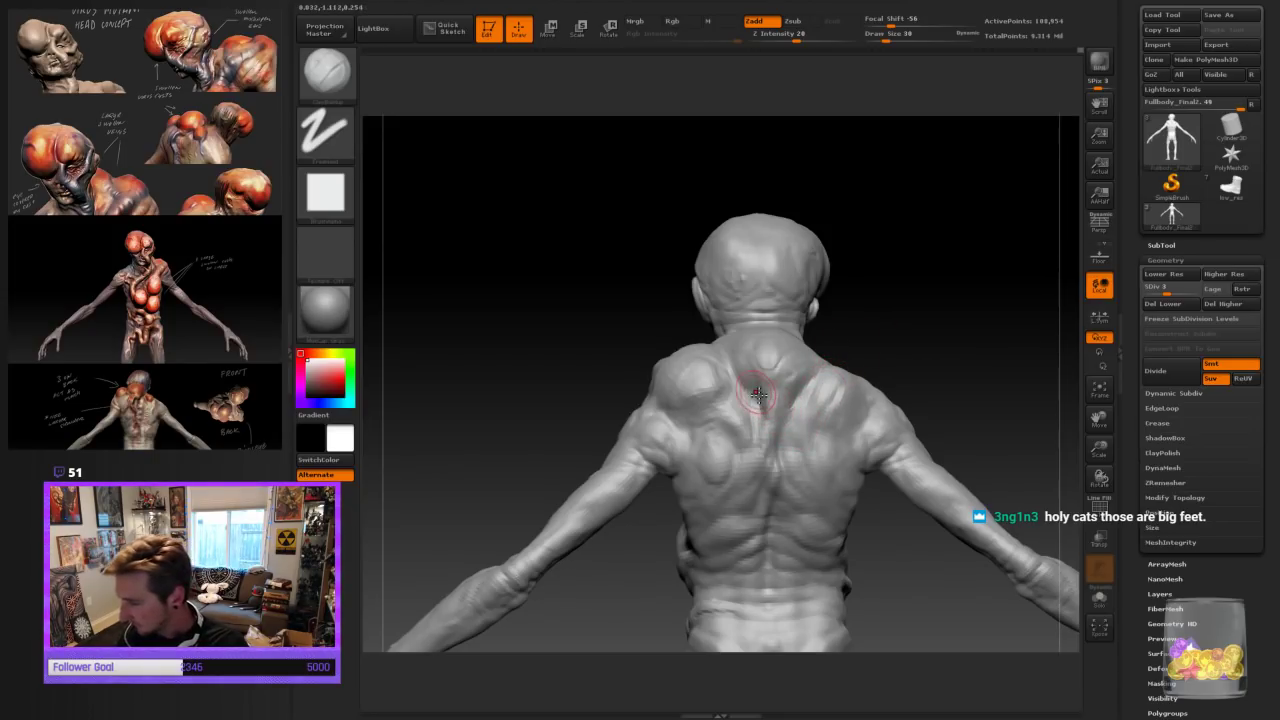
Sculpt creased folds between the figure's left shoulder-blade growth and the spine with the ClayBuildup brush at draw size 18
{"action": "left_click_drag", "start_coordinate": [816, 370], "coordinate": [820, 364]}
{"action": "key", "text": "bracketleft"}
{"action": "key", "text": "bracketleft"}
{"action": "left_click_drag", "start_coordinate": [736, 376], "coordinate": [758, 425]}
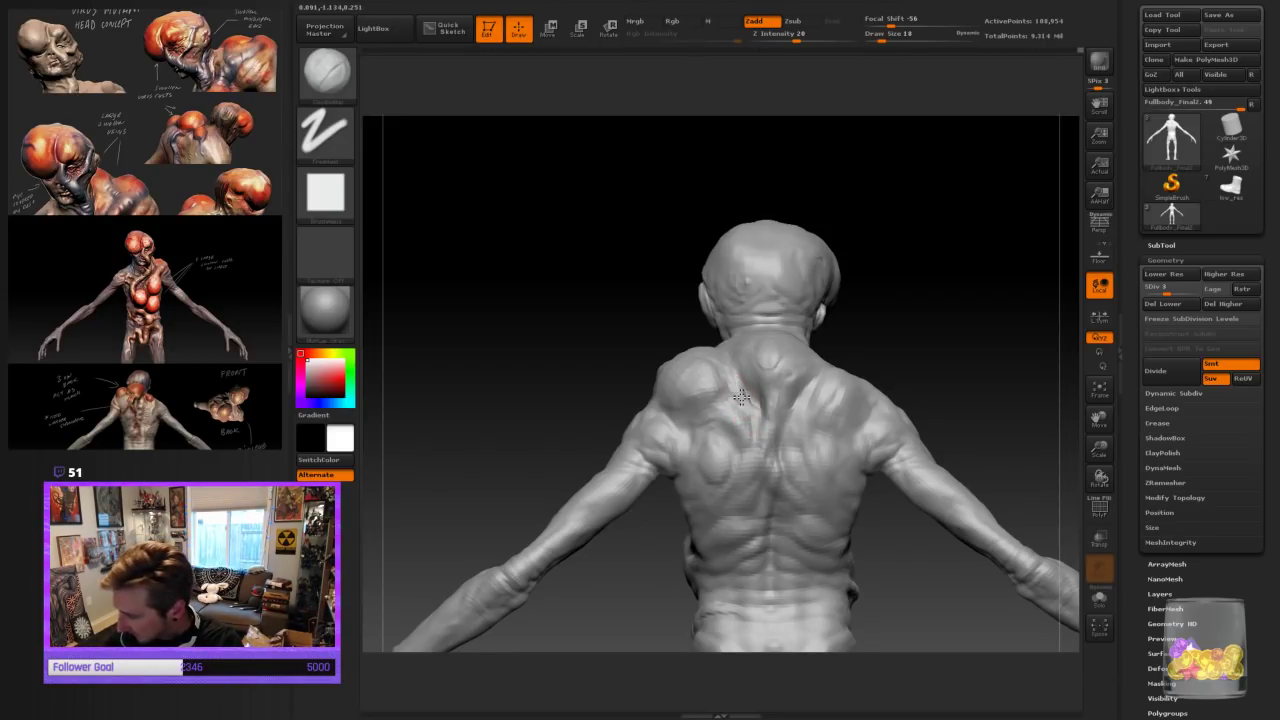
{"action": "left_click_drag", "start_coordinate": [728, 384], "coordinate": [751, 410]}
{"action": "left_click_drag", "start_coordinate": [943, 331], "coordinate": [915, 380]}
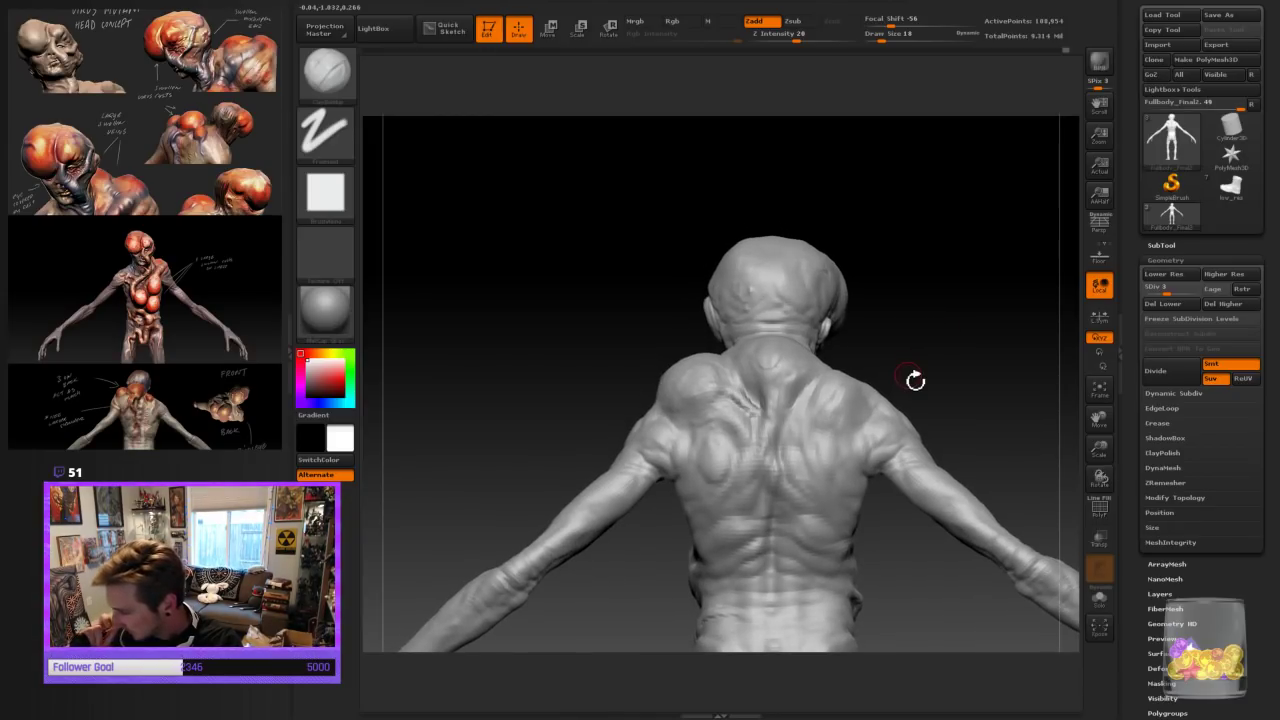
Build up a large rounded growth at the base of the neck with the ClayBuildup brush at draw size 34
{"action": "key", "text": "bracketright"}
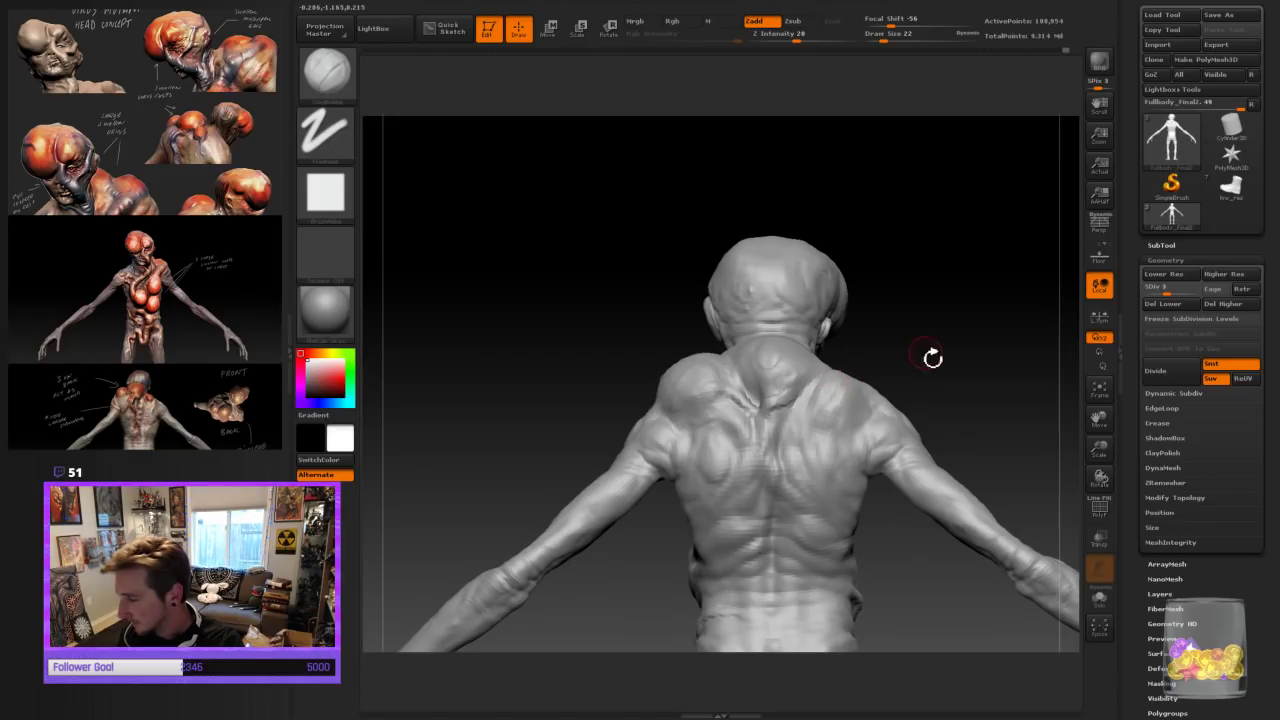
{"action": "left_click_drag", "start_coordinate": [923, 357], "coordinate": [1070, 380]}
{"action": "left_click_drag", "start_coordinate": [1100, 425], "coordinate": [1060, 340]}
{"action": "key", "text": "bracketright"}
{"action": "key", "text": "bracketright"}
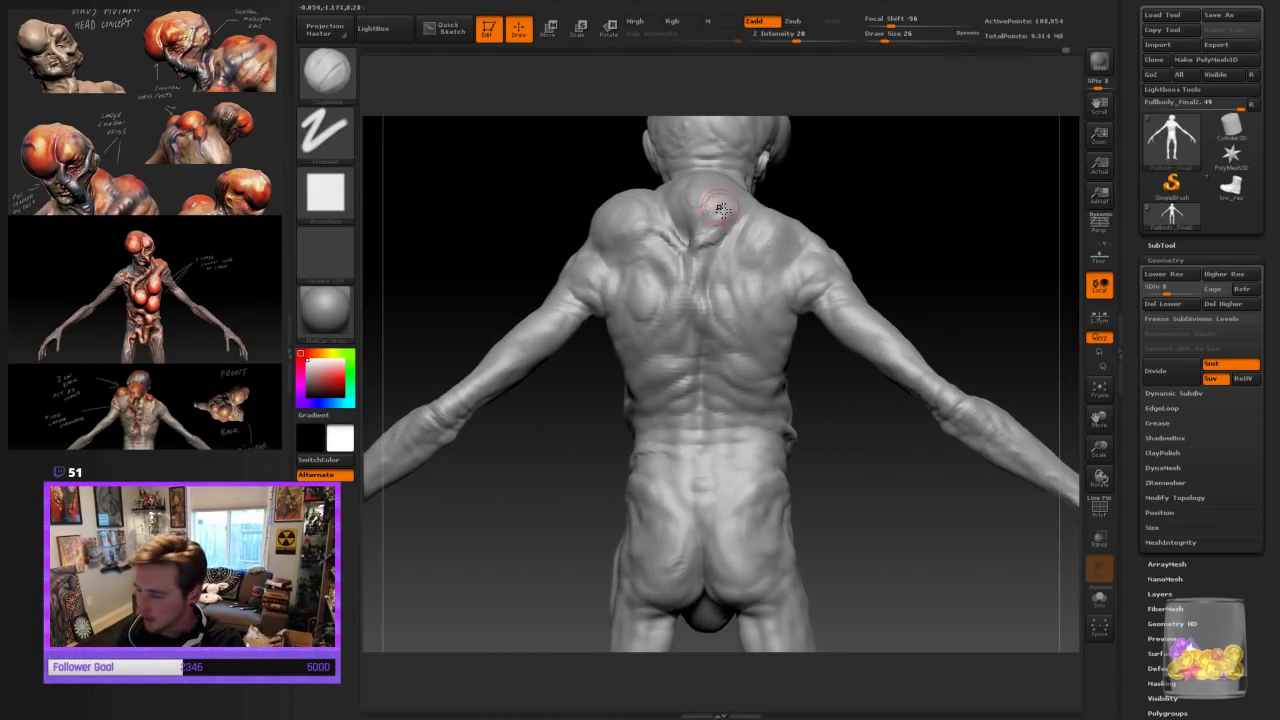
{"action": "key", "text": "bracketright"}
{"action": "mouse_move", "coordinate": [694, 218]}
{"action": "left_mouse_down"}
{"action": "mouse_move", "coordinate": [734, 214]}
{"action": "mouse_move", "coordinate": [696, 214]}
{"action": "mouse_move", "coordinate": [686, 198]}
{"action": "mouse_move", "coordinate": [728, 194]}
{"action": "mouse_move", "coordinate": [722, 224]}
{"action": "mouse_move", "coordinate": [732, 220]}
{"action": "left_mouse_up"}
Sculpt a thin, winding ridge from the neck growth down the spine to the lower back with a small ClayBuildup brush
{"action": "key", "text": "bracketleft"}
{"action": "key", "text": "bracketleft"}
{"action": "key", "text": "bracketleft"}
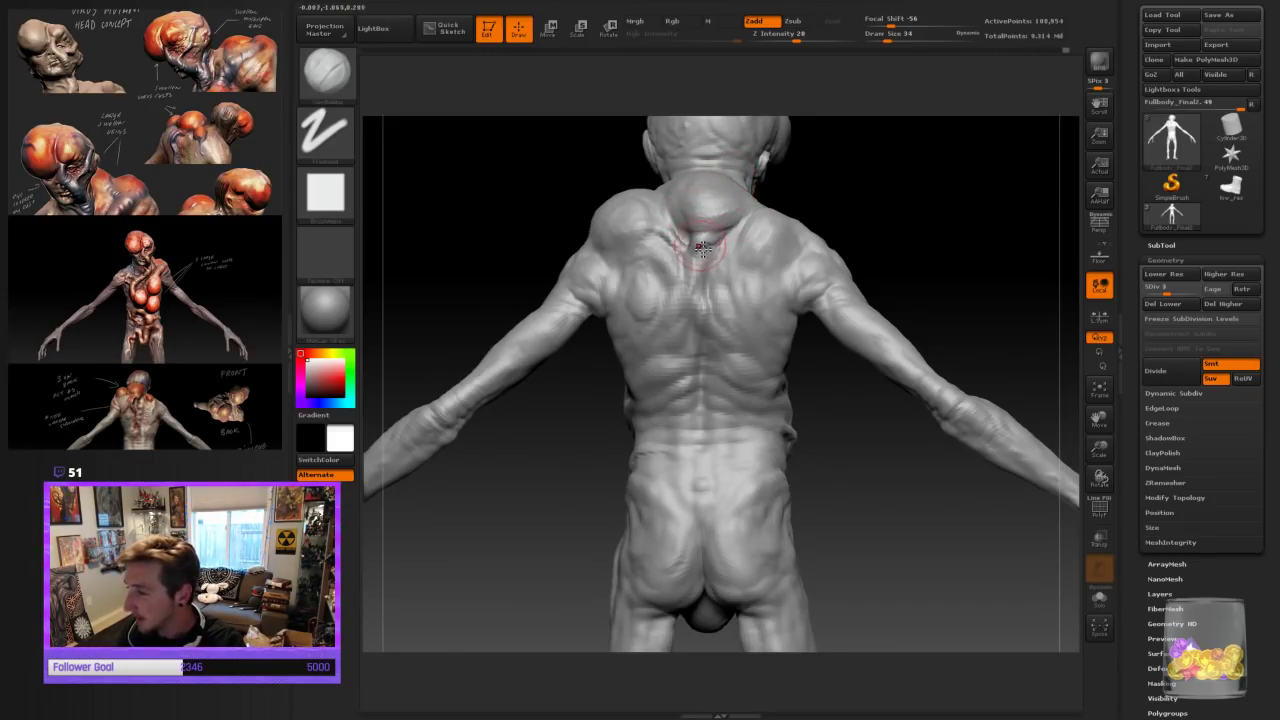
{"action": "key", "text": "bracketleft"}
{"action": "key", "text": "bracketleft"}
{"action": "key", "text": "bracketleft"}
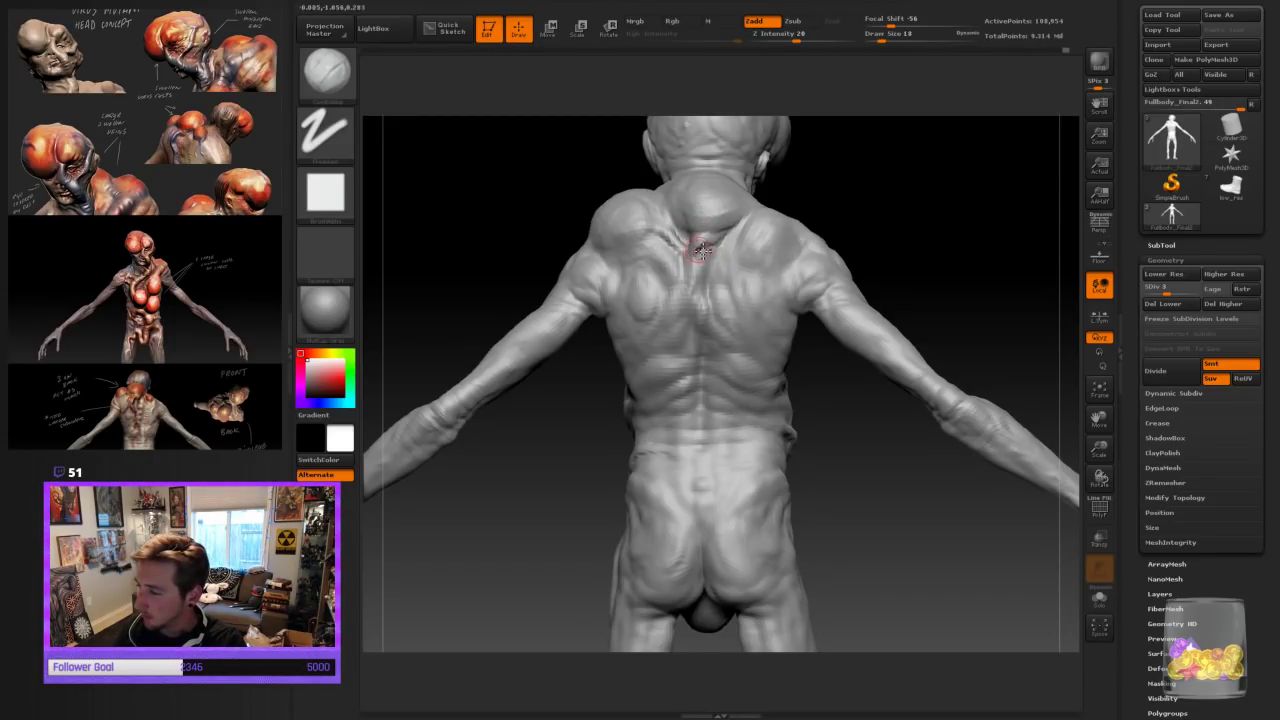
{"action": "key", "text": "bracketright"}
{"action": "mouse_move", "coordinate": [704, 248]}
{"action": "left_mouse_down"}
{"action": "mouse_move", "coordinate": [688, 282]}
{"action": "mouse_move", "coordinate": [682, 270]}
{"action": "mouse_move", "coordinate": [699, 247]}
{"action": "mouse_move", "coordinate": [698, 283]}
{"action": "left_mouse_up"}
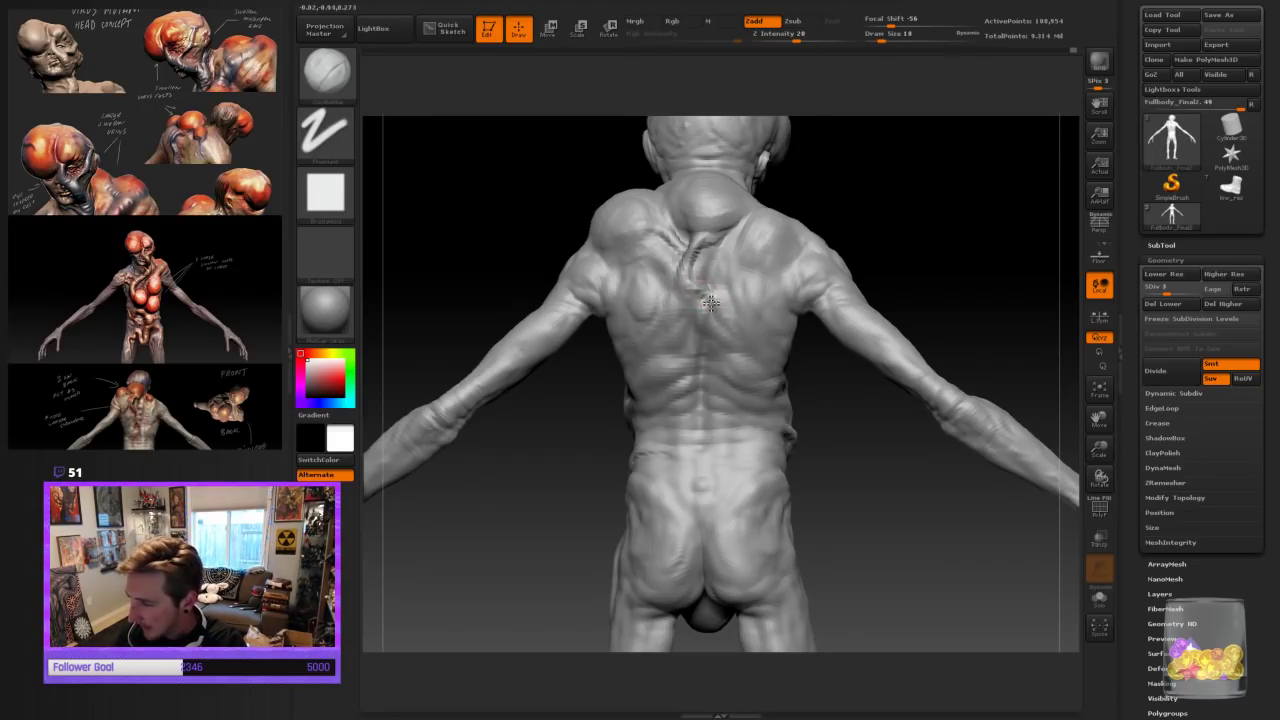
{"action": "key", "text": "bracketleft"}
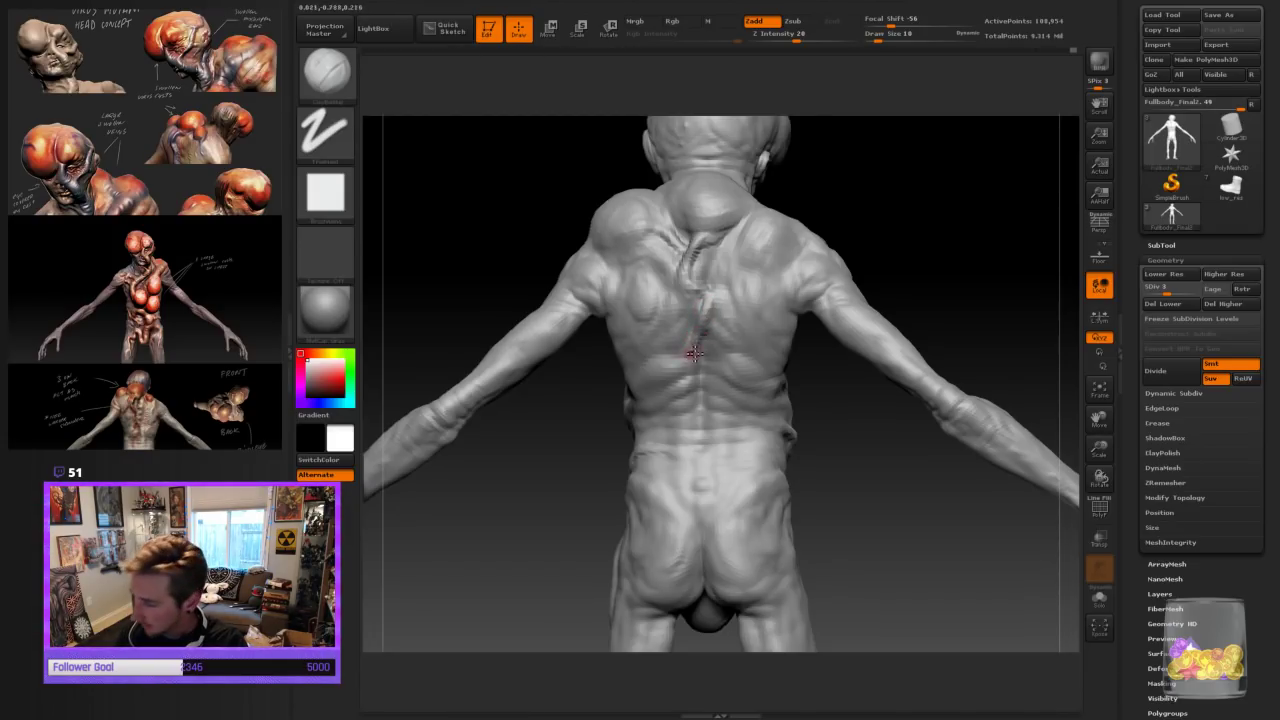
{"action": "key", "text": "]"}
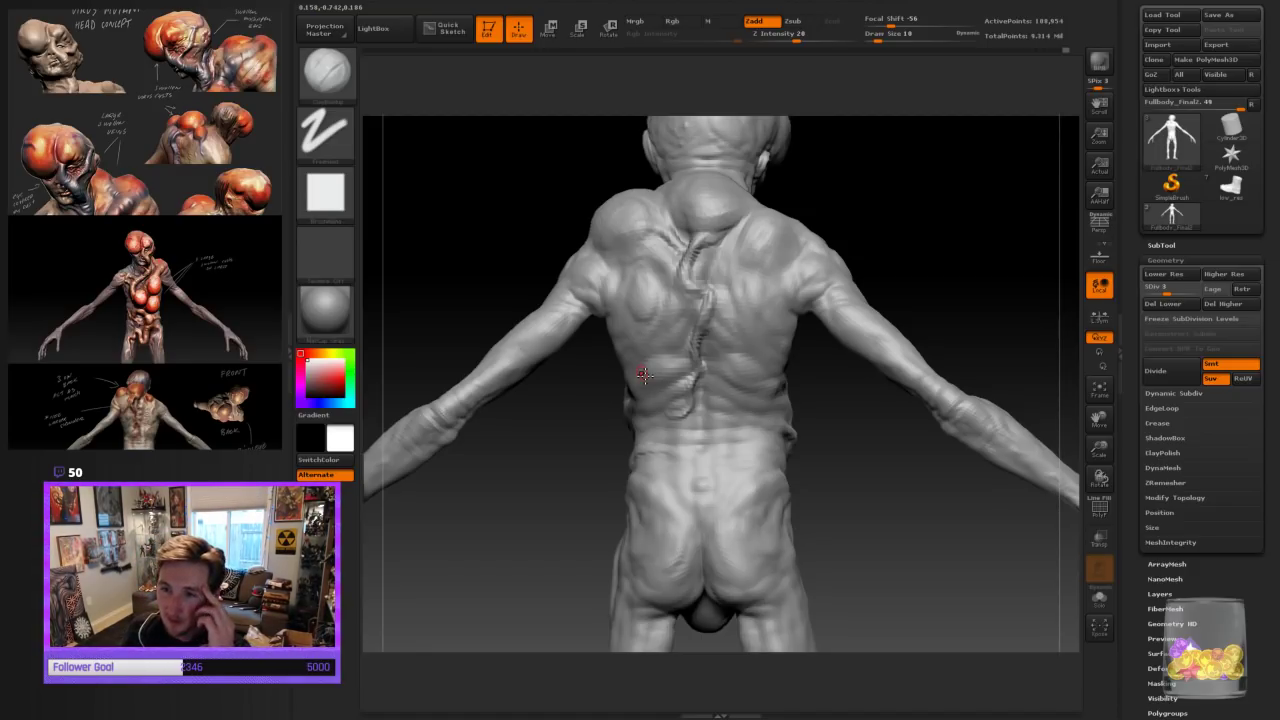
{"action": "mouse_move", "coordinate": [874, 508]}
{"action": "left_mouse_down"}
{"action": "mouse_move", "coordinate": [860, 486]}
{"action": "mouse_move", "coordinate": [863, 575]}
{"action": "left_mouse_up"}
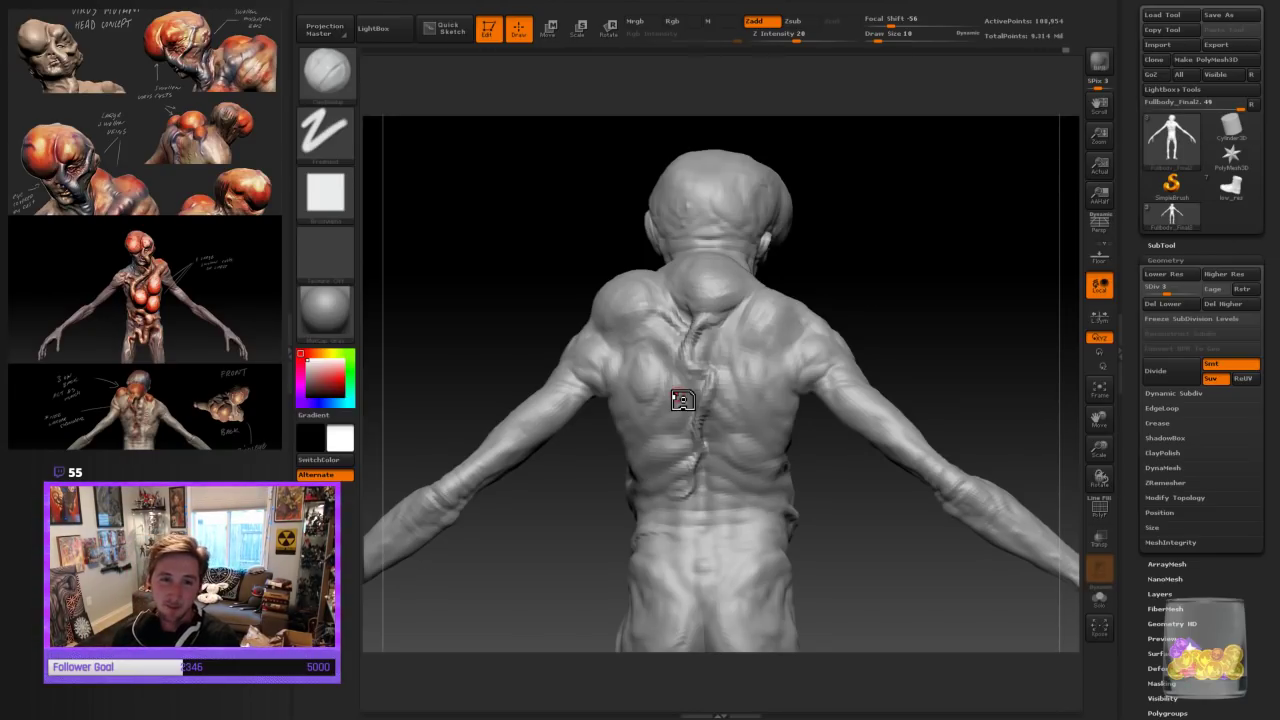
Quick-save the project and save the tool to disk
{"action": "key", "text": "ctrl+s"}
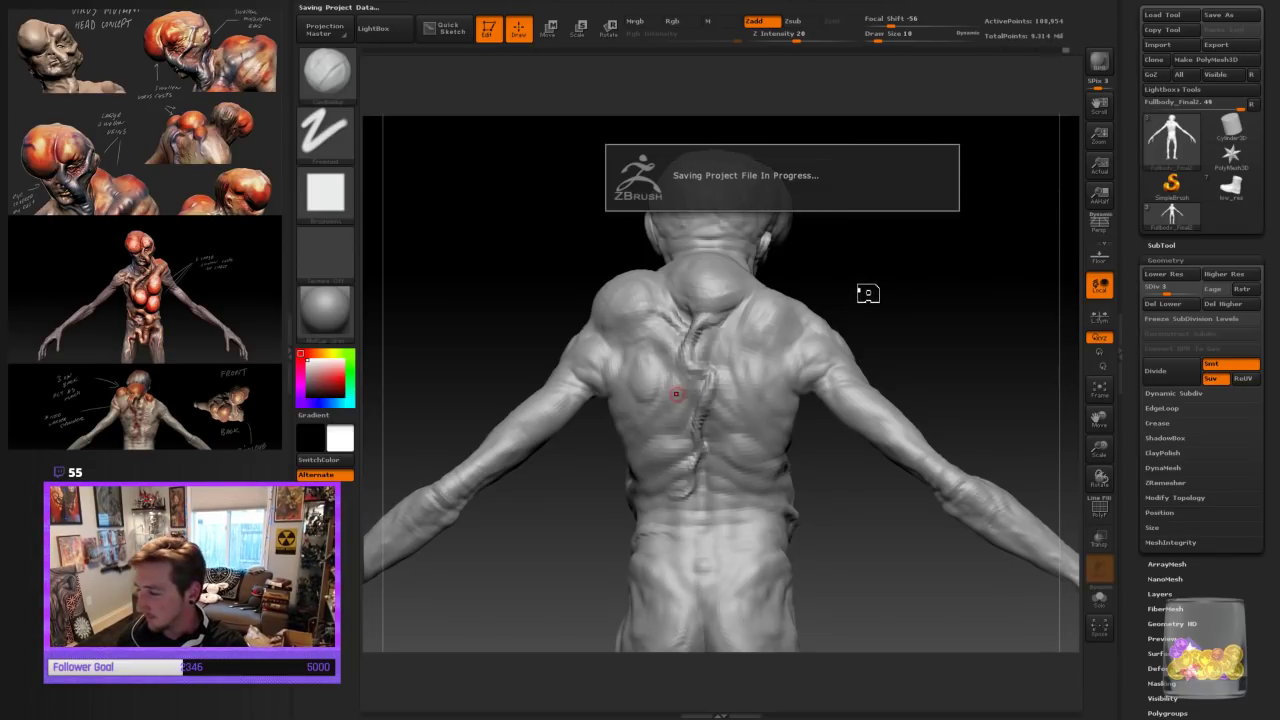
{"action": "left_click_drag", "start_coordinate": [934, 357], "coordinate": [863, 349]}
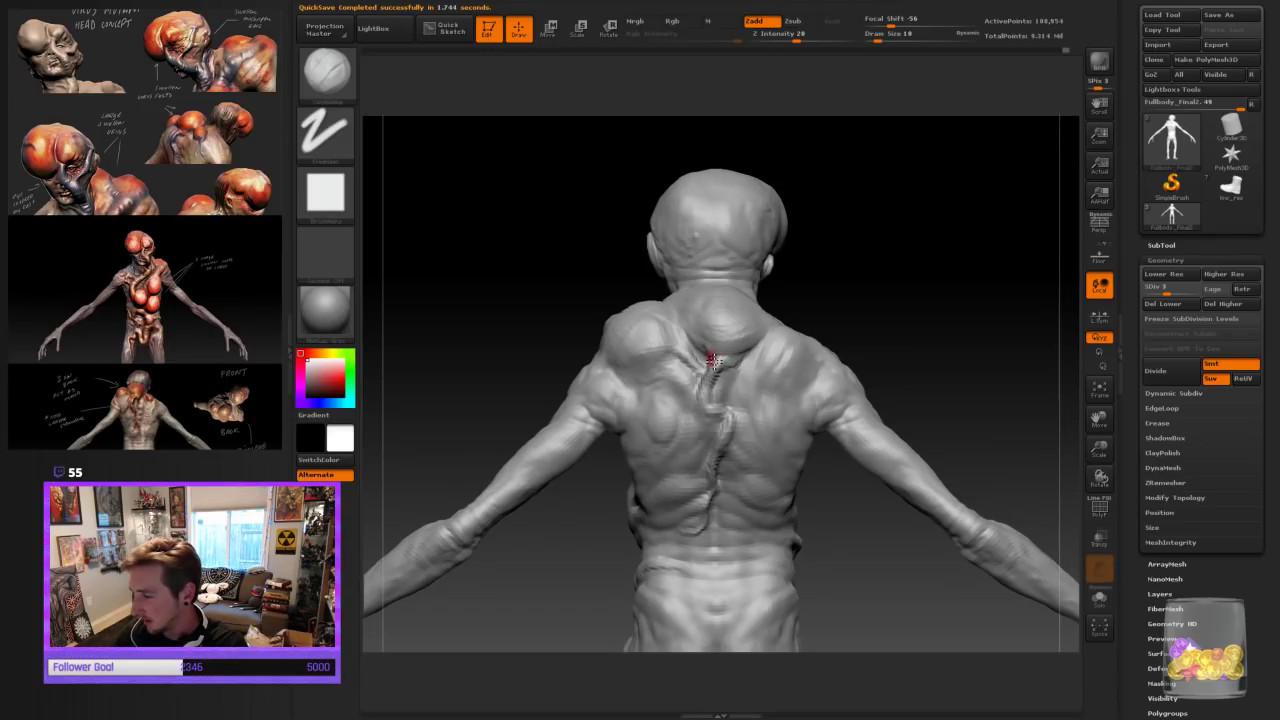
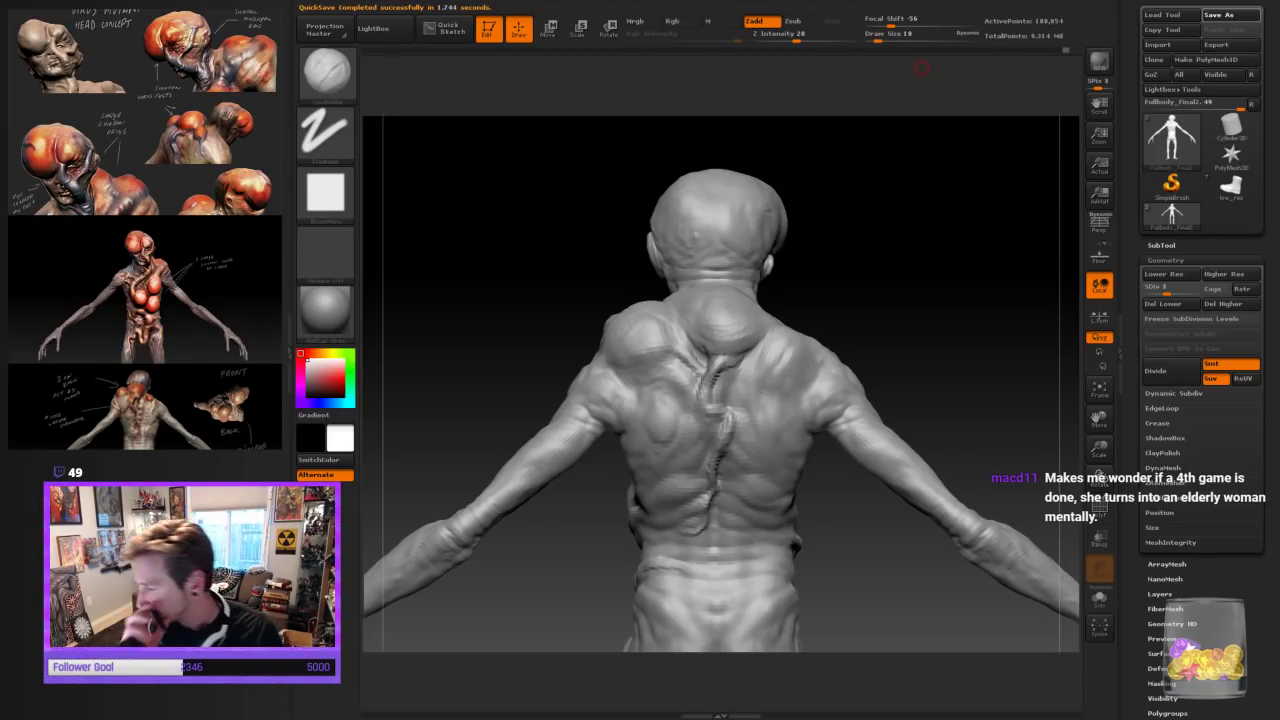
Build up a smaller rounded growth on the figure's right shoulder blade with the ClayBuildup brush at draw size 30
{"action": "mouse_move", "coordinate": [883, 323]}
{"action": "left_mouse_down"}
{"action": "mouse_move", "coordinate": [894, 323]}
{"action": "mouse_move", "coordinate": [850, 308]}
{"action": "left_mouse_up"}
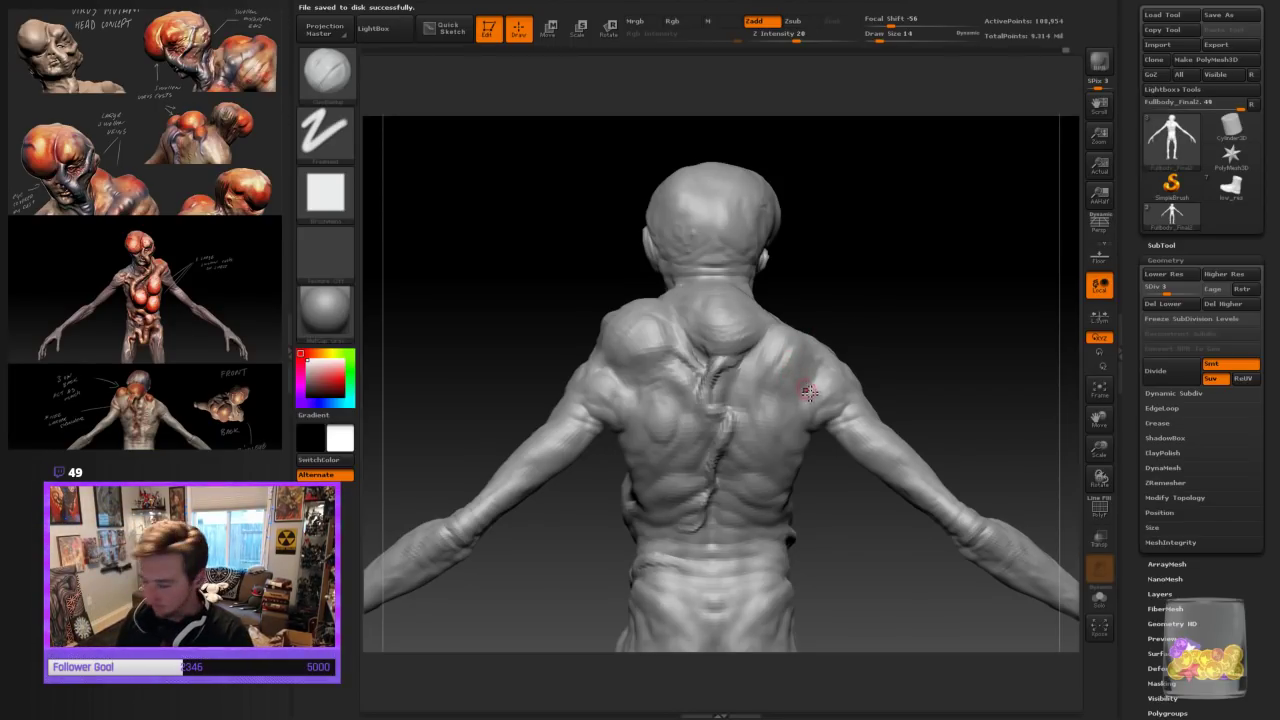
{"action": "key", "text": "bracketright"}
{"action": "key", "text": "bracketright"}
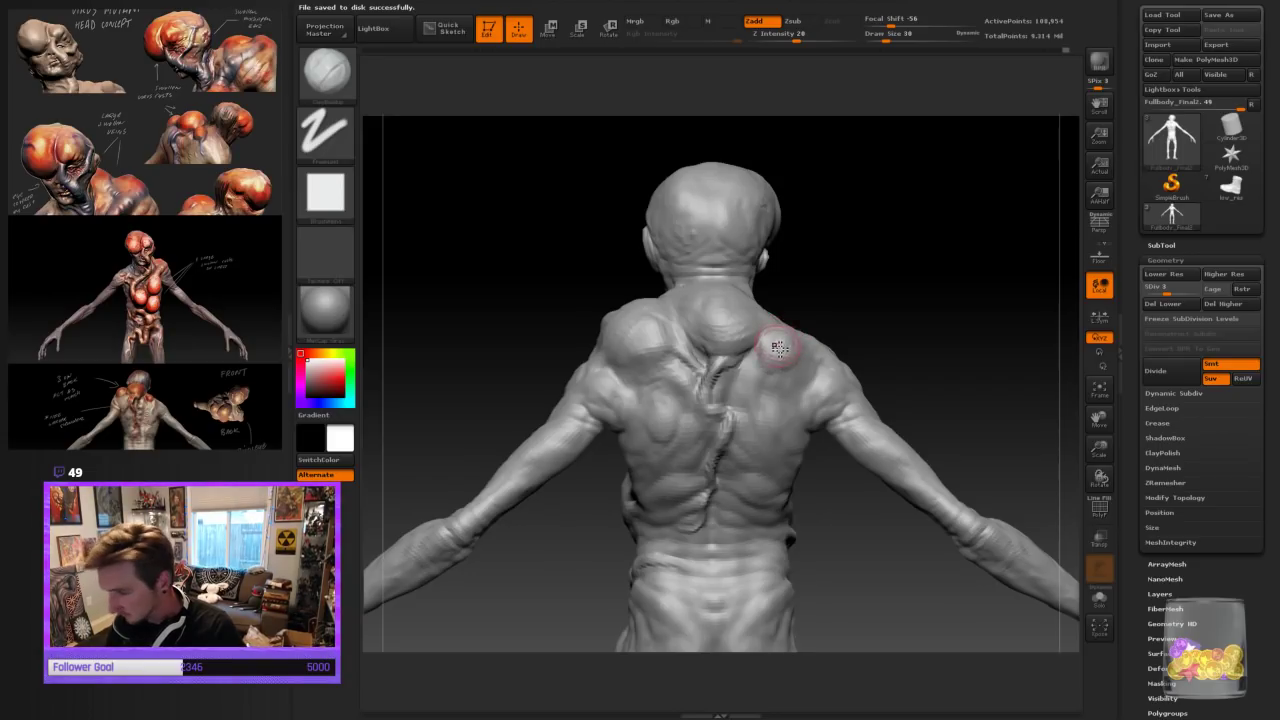
{"action": "left_click_drag", "start_coordinate": [833, 298], "coordinate": [829, 324]}
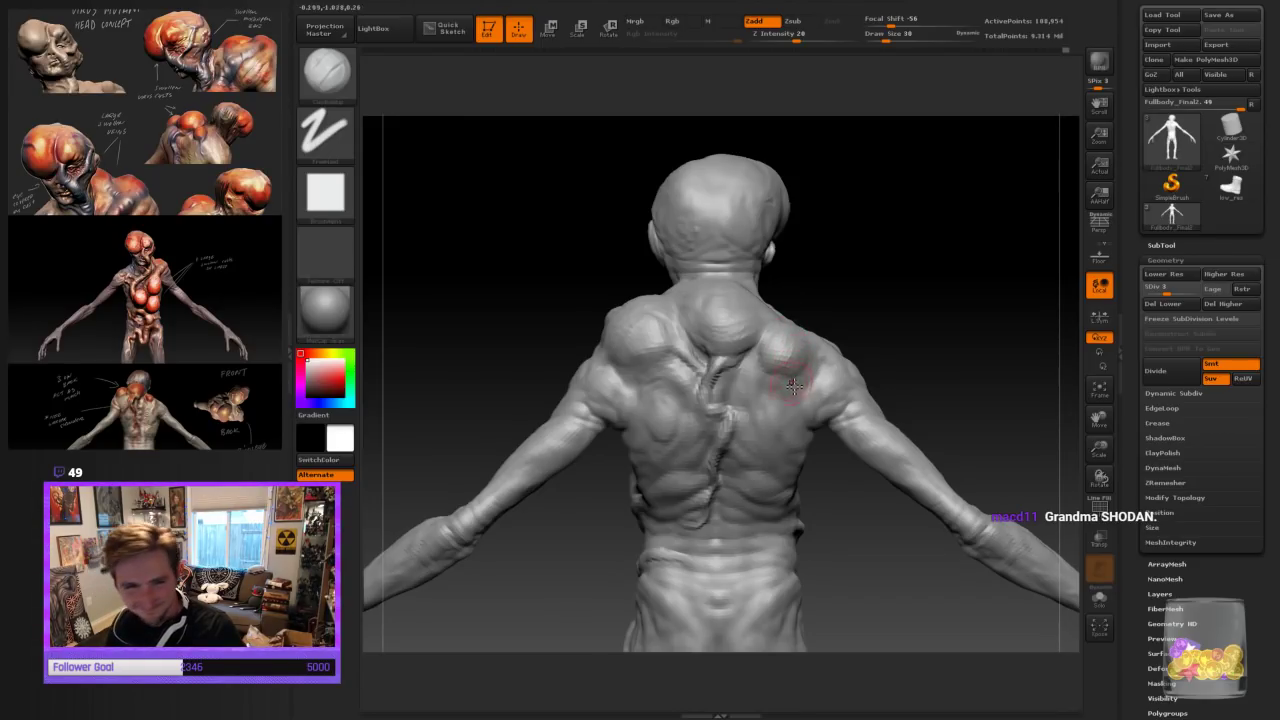
Define the lower edge of the right shoulder-blade growth and the folds leading to the spine with ClayBuildup at draw sizes 8 to 18
{"action": "key", "text": "bracketleft"}
{"action": "key", "text": "bracketleft"}
{"action": "key", "text": "bracketleft"}
{"action": "key", "text": "bracketleft"}
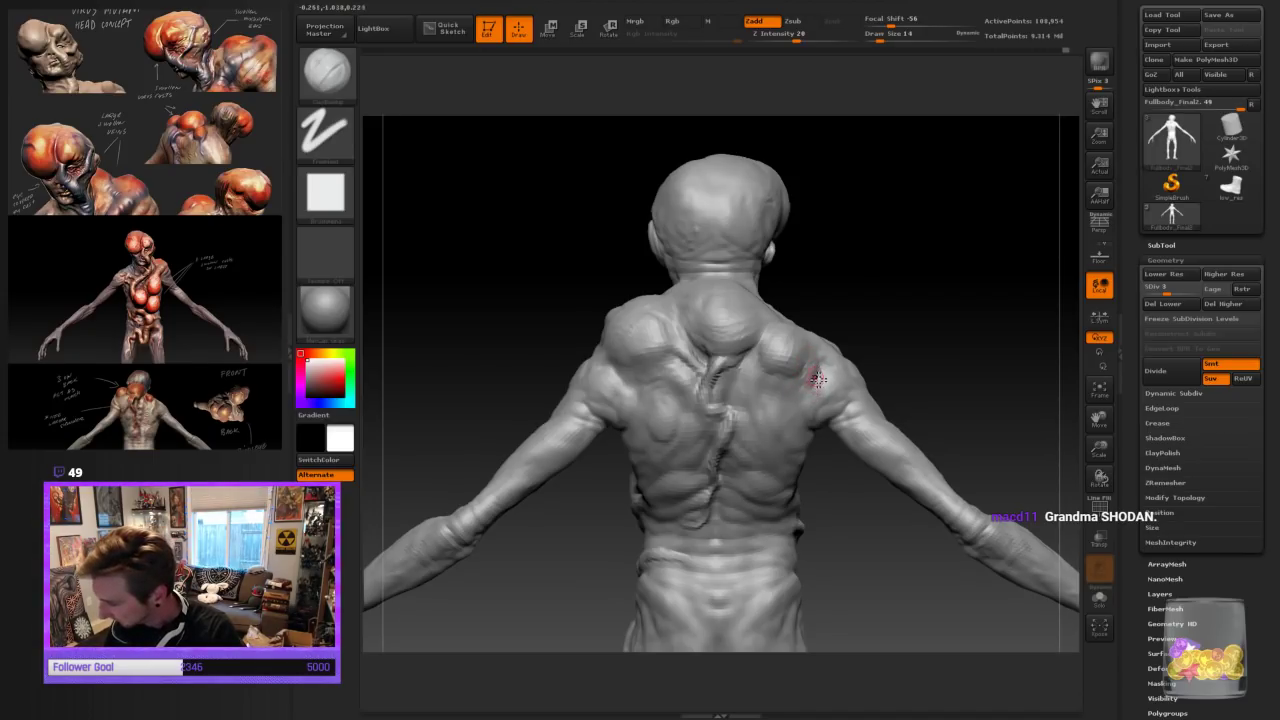
{"action": "key", "text": "bracketright"}
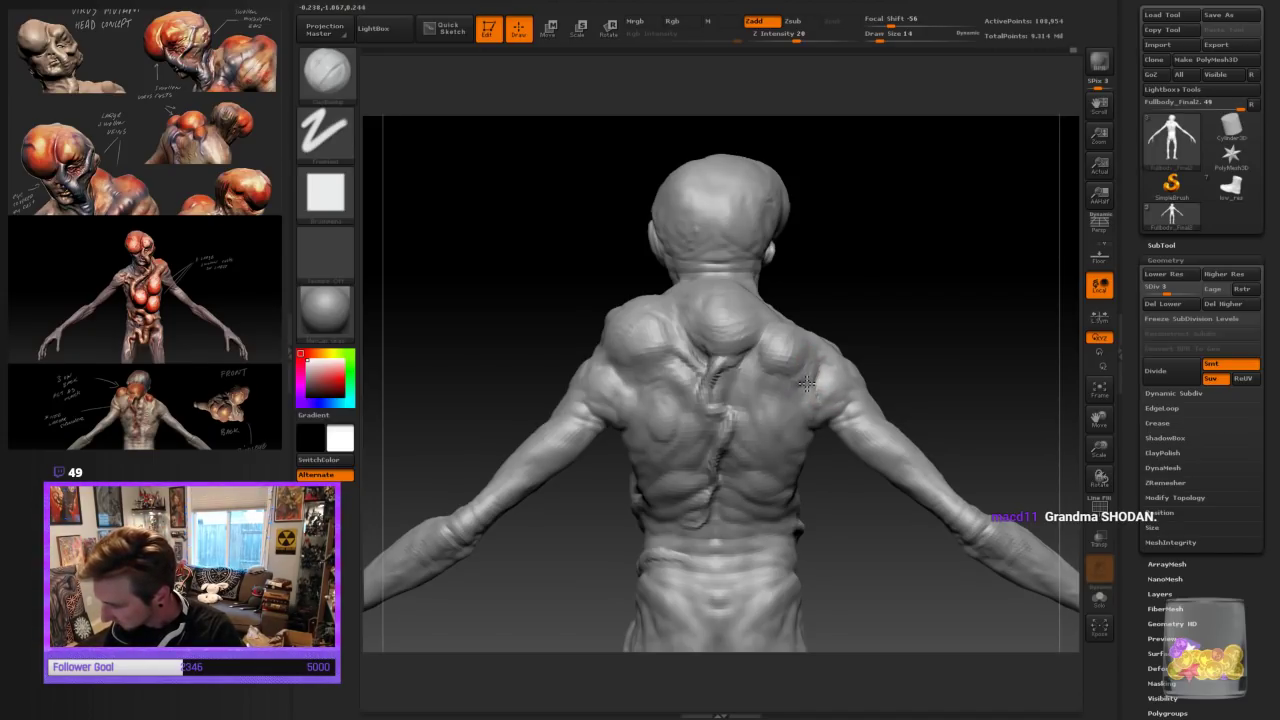
{"action": "key", "text": "bracketright"}
{"action": "key", "text": "bracketleft"}
{"action": "key", "text": "bracketleft"}
{"action": "key", "text": "bracketleft"}
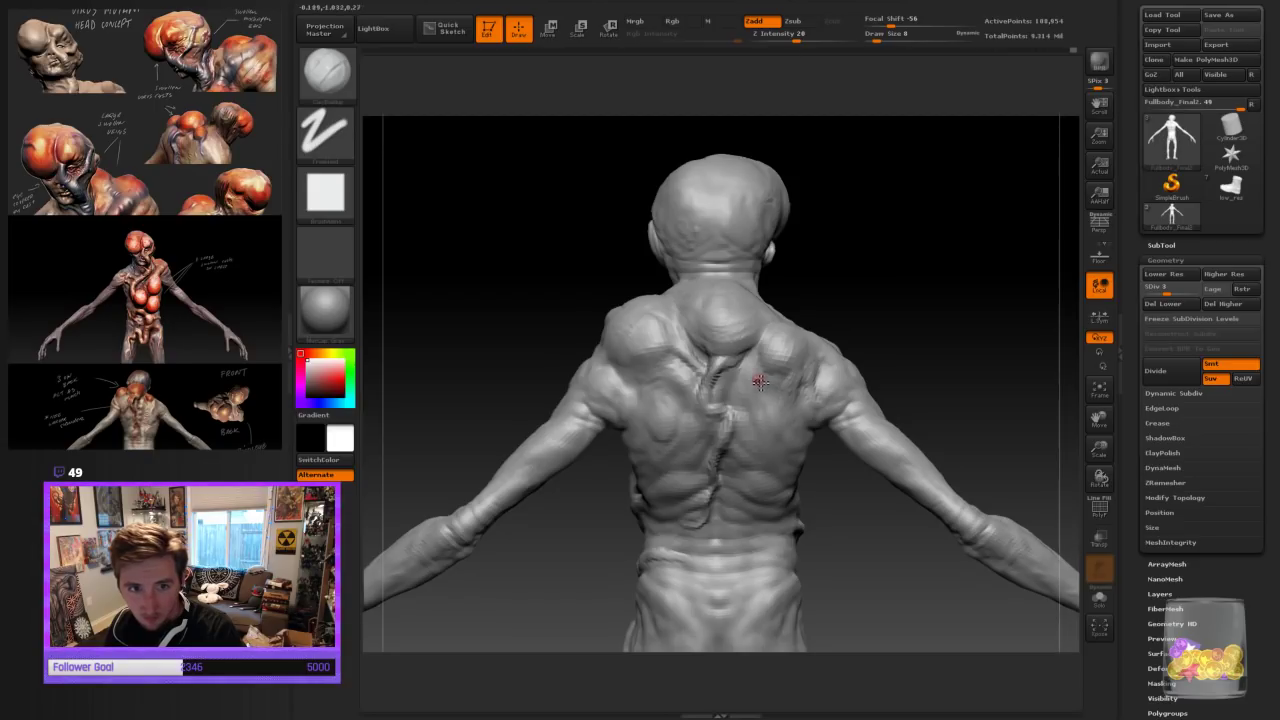
{"action": "key", "text": "bracketright"}
{"action": "key", "text": "bracketright"}
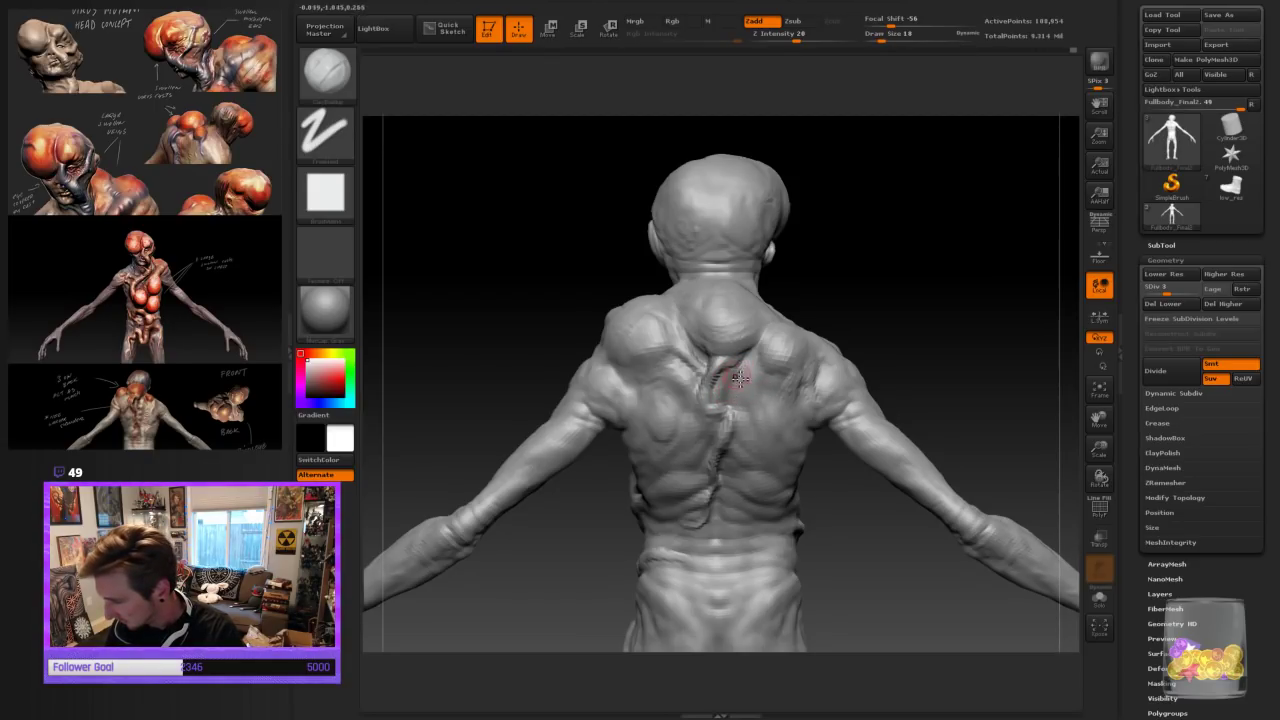
{"action": "key", "text": "bracketright"}
Reshape the neck-base and shoulder growths with the Move Topological brush at draw size 66, working from the back and side
{"action": "mouse_move", "coordinate": [849, 266]}
{"action": "left_mouse_down"}
{"action": "mouse_move", "coordinate": [835, 304]}
{"action": "mouse_move", "coordinate": [923, 257]}
{"action": "mouse_move", "coordinate": [790, 342]}
{"action": "left_mouse_up"}
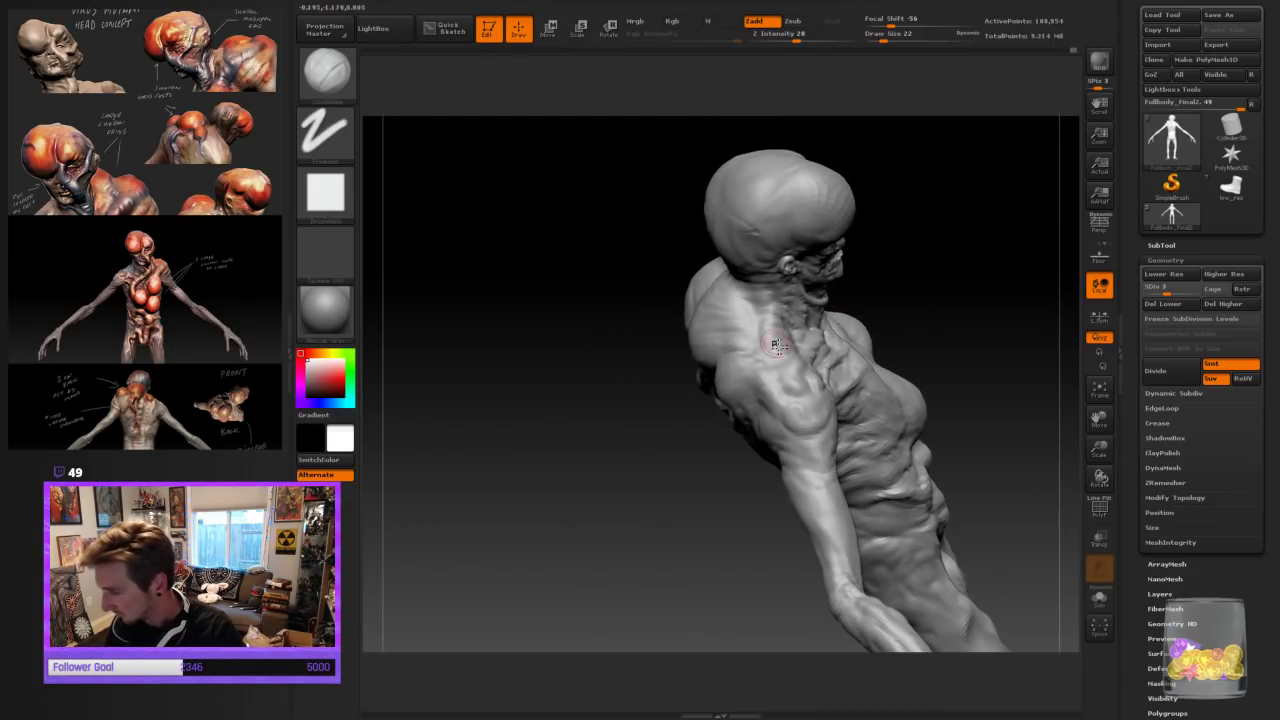
{"action": "mouse_move", "coordinate": [826, 294]}
{"action": "left_mouse_down"}
{"action": "mouse_move", "coordinate": [966, 286]}
{"action": "mouse_move", "coordinate": [893, 316]}
{"action": "mouse_move", "coordinate": [903, 331]}
{"action": "mouse_move", "coordinate": [777, 309]}
{"action": "left_mouse_up"}
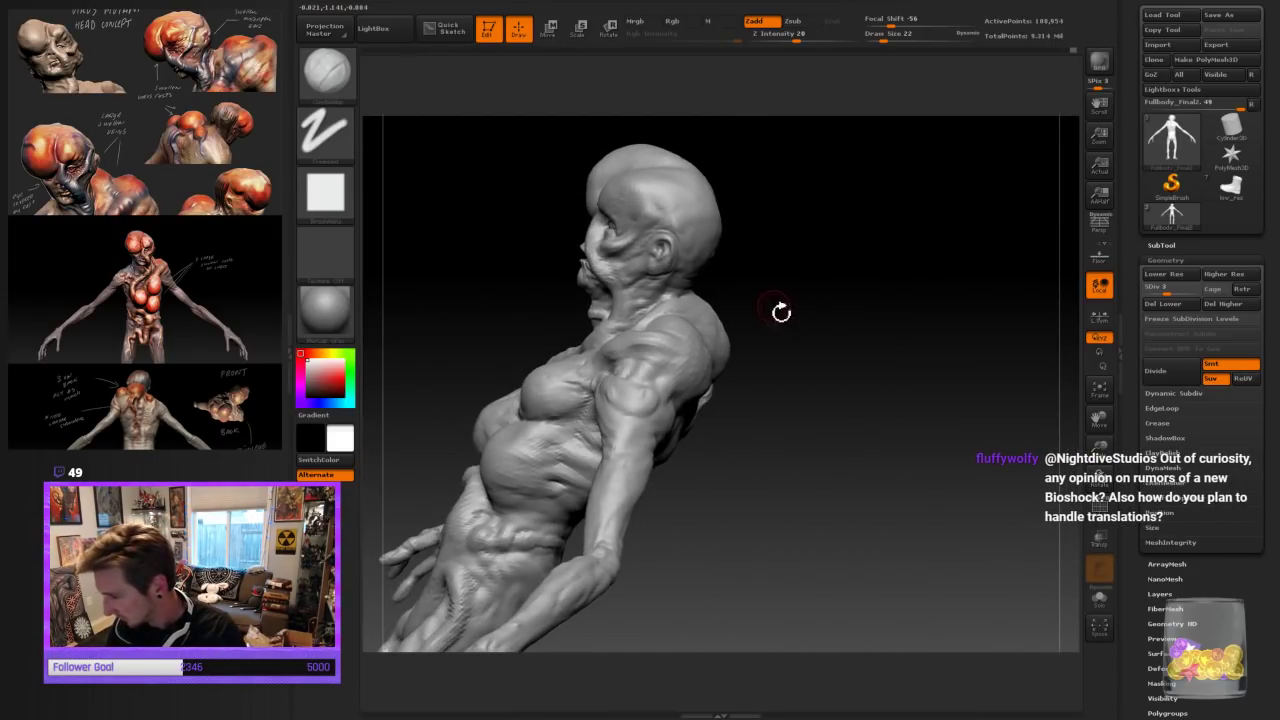
{"action": "left_click", "coordinate": [326, 73]}
{"action": "left_click", "coordinate": [700, 90]}
{"action": "mouse_move", "coordinate": [832, 295]}
{"action": "left_mouse_down"}
{"action": "mouse_move", "coordinate": [846, 336]}
{"action": "mouse_move", "coordinate": [757, 326]}
{"action": "mouse_move", "coordinate": [770, 332]}
{"action": "left_mouse_up"}
{"action": "key", "text": "bracketright"}
{"action": "key", "text": "bracketright"}
{"action": "key", "text": "bracketright"}
{"action": "key", "text": "bracketright"}
{"action": "left_click_drag", "start_coordinate": [908, 300], "coordinate": [771, 348]}
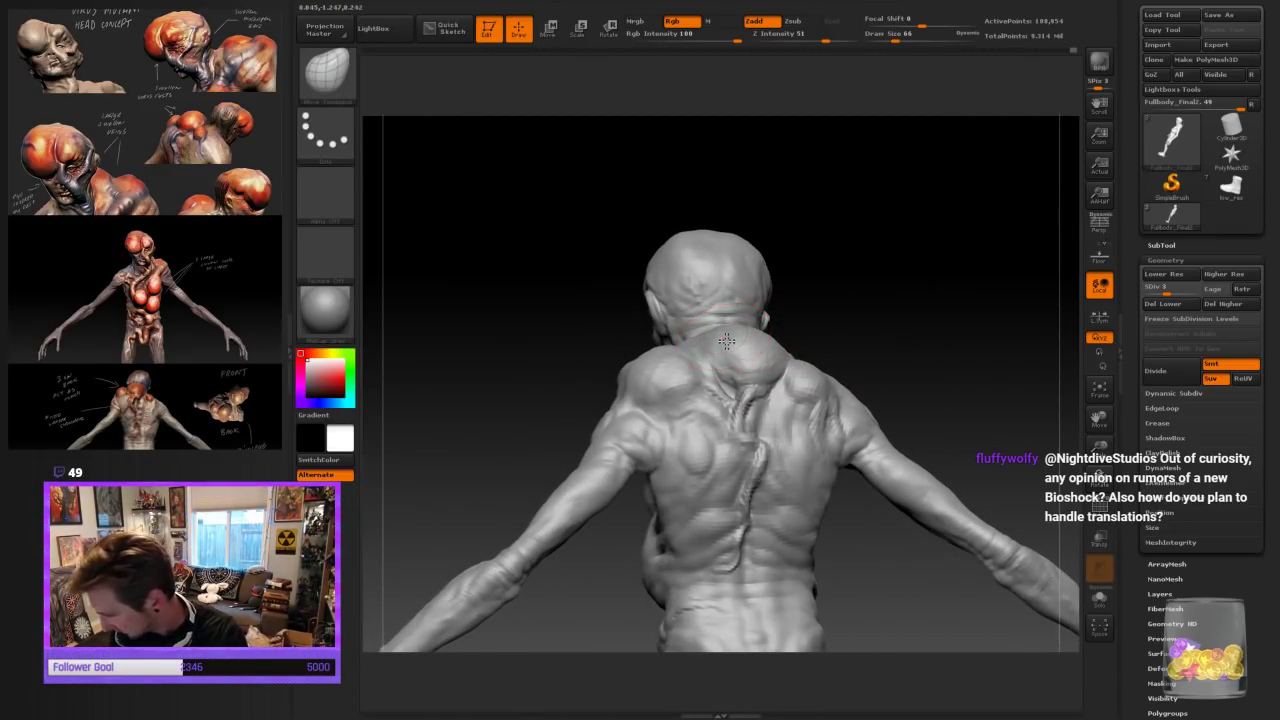
{"action": "left_click_drag", "start_coordinate": [890, 298], "coordinate": [822, 274]}
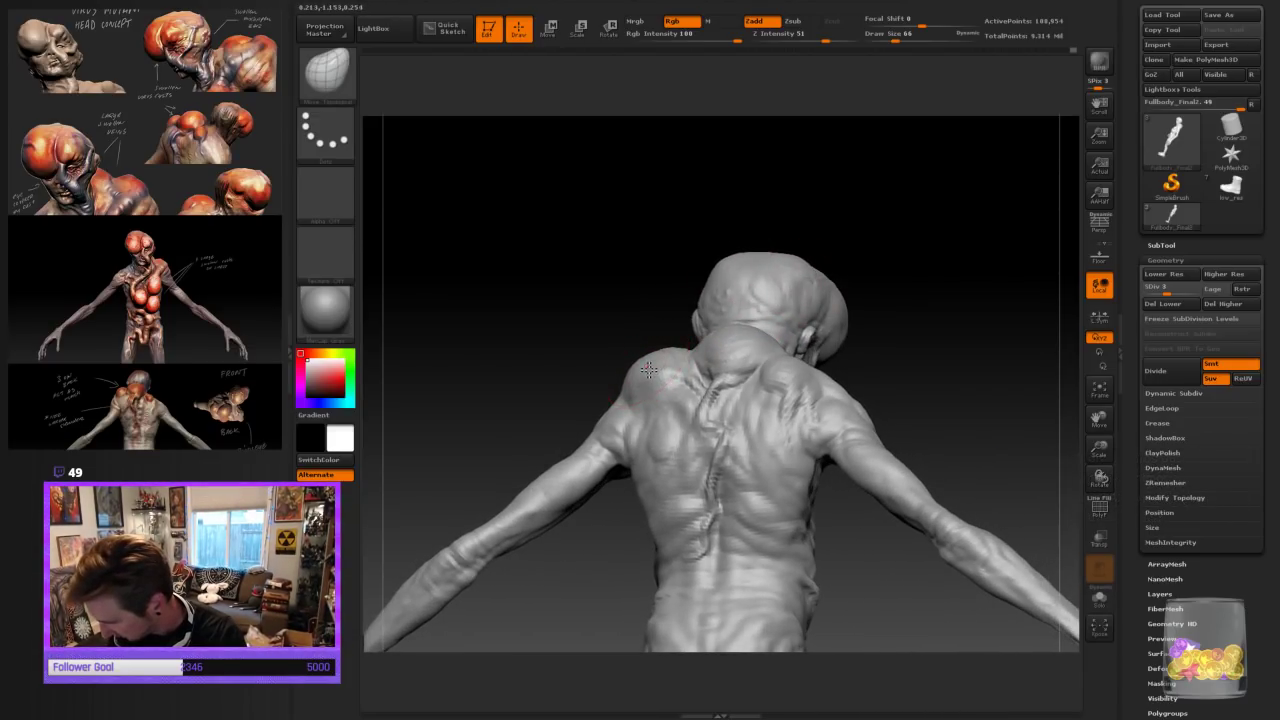
{"action": "mouse_move", "coordinate": [905, 300]}
{"action": "left_mouse_down"}
{"action": "mouse_move", "coordinate": [858, 338]}
{"action": "mouse_move", "coordinate": [718, 364]}
{"action": "left_mouse_up"}
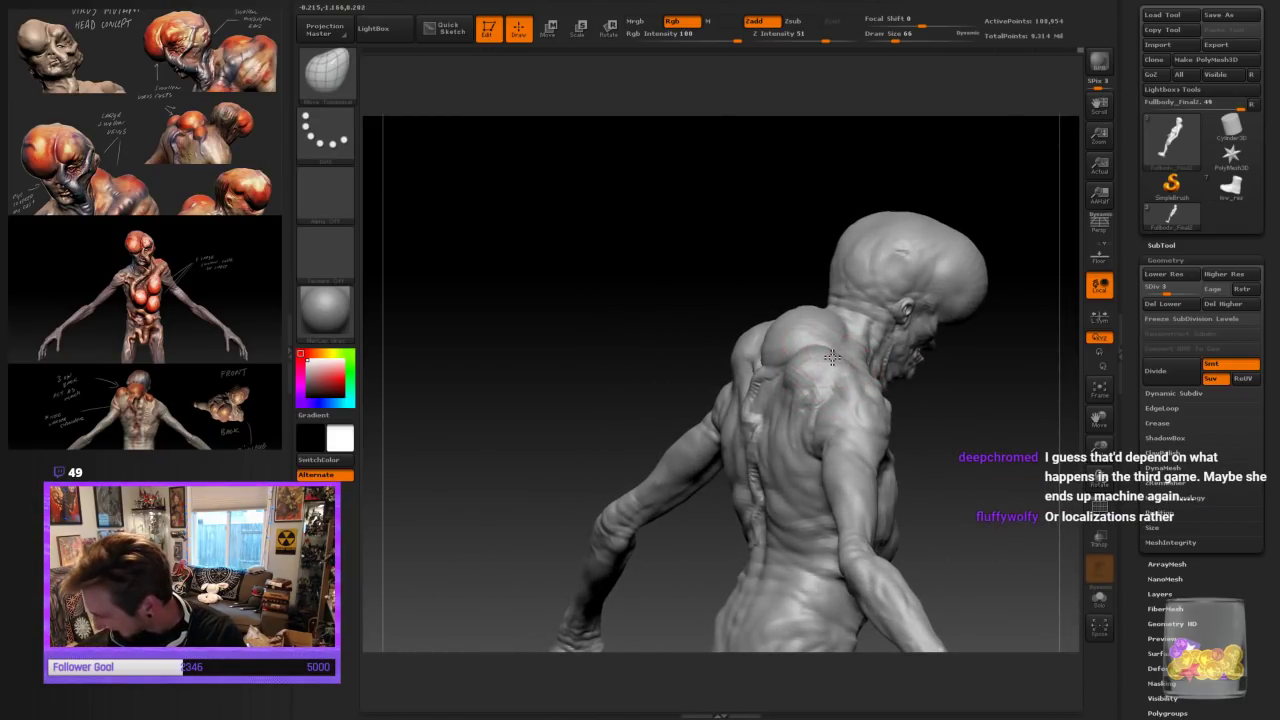
Refine the upper-back silhouette around the neck growth with the Move Topological brush at draw sizes 62 and 42
{"action": "mouse_move", "coordinate": [803, 378]}
{"action": "left_mouse_down"}
{"action": "mouse_move", "coordinate": [1006, 409]}
{"action": "mouse_move", "coordinate": [843, 320]}
{"action": "mouse_move", "coordinate": [796, 314]}
{"action": "mouse_move", "coordinate": [834, 302]}
{"action": "mouse_move", "coordinate": [841, 268]}
{"action": "mouse_move", "coordinate": [807, 267]}
{"action": "left_mouse_up"}
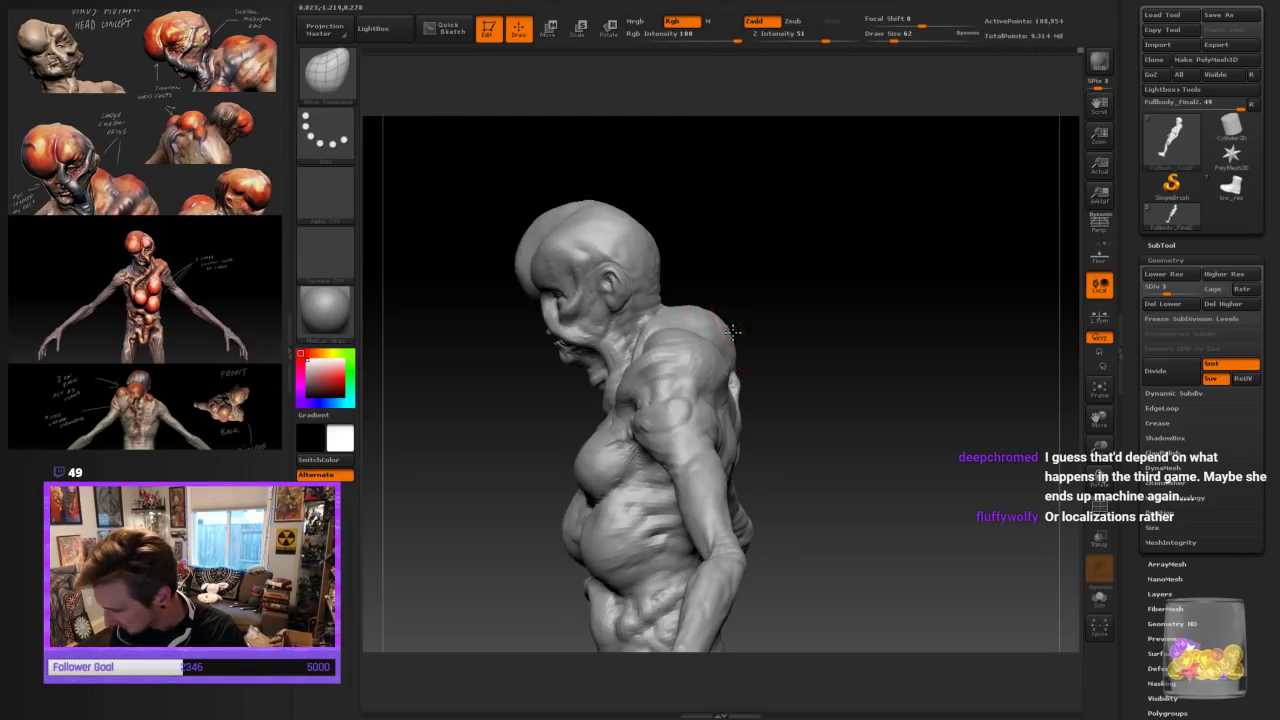
{"action": "left_click_drag", "start_coordinate": [809, 294], "coordinate": [837, 245]}
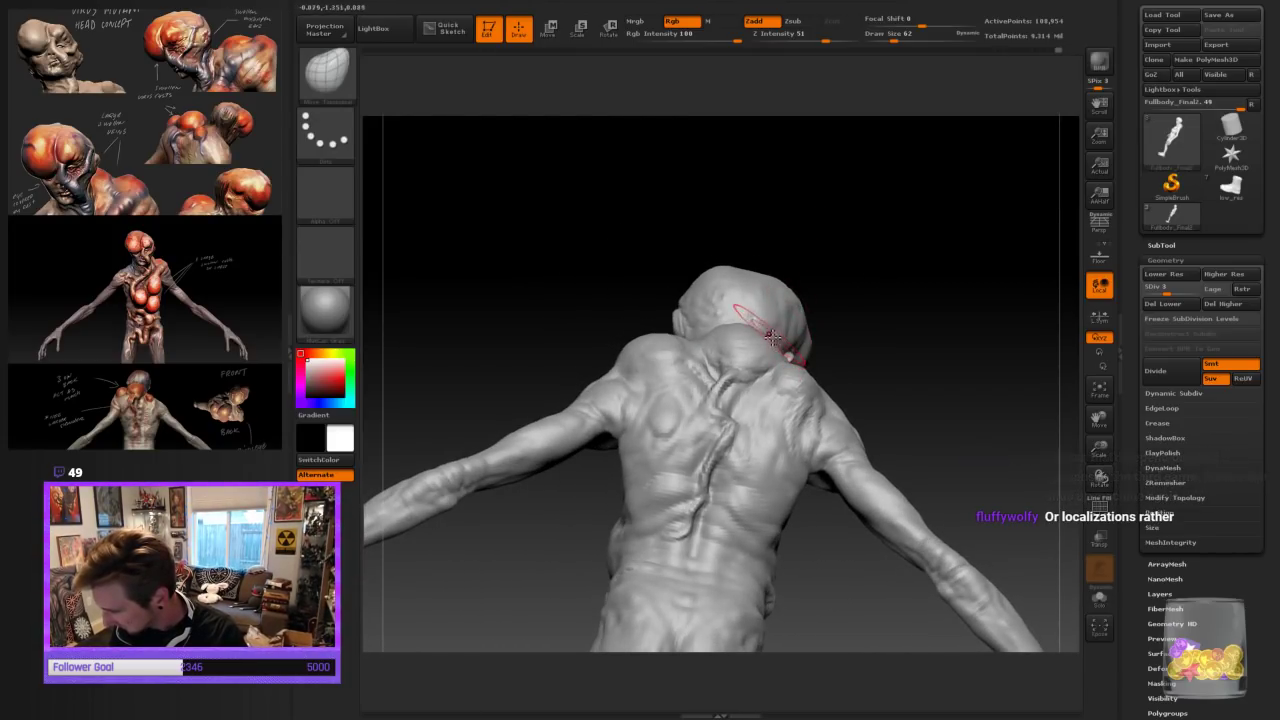
{"action": "left_click_drag", "start_coordinate": [895, 306], "coordinate": [853, 323]}
{"action": "key", "text": "bracketleft"}
{"action": "key", "text": "bracketleft"}
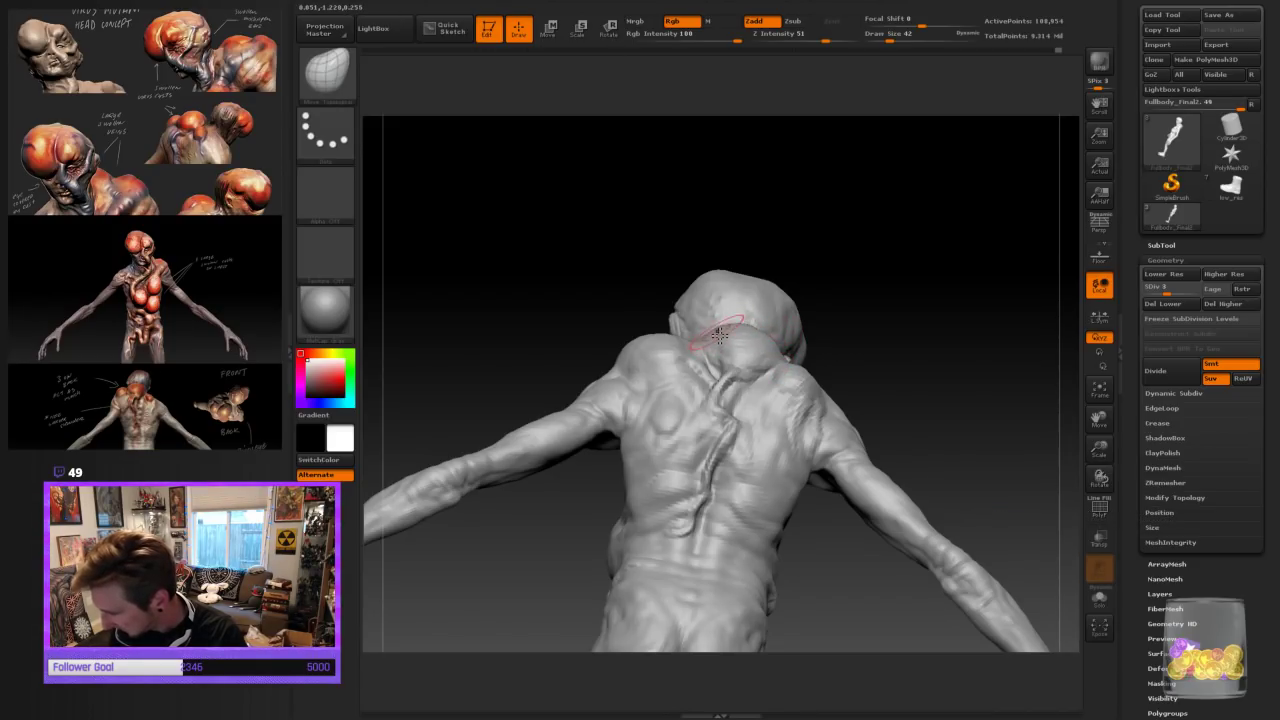
{"action": "mouse_move", "coordinate": [872, 286]}
{"action": "left_mouse_down"}
{"action": "mouse_move", "coordinate": [934, 234]}
{"action": "mouse_move", "coordinate": [966, 294]}
{"action": "mouse_move", "coordinate": [858, 340]}
{"action": "left_mouse_up"}
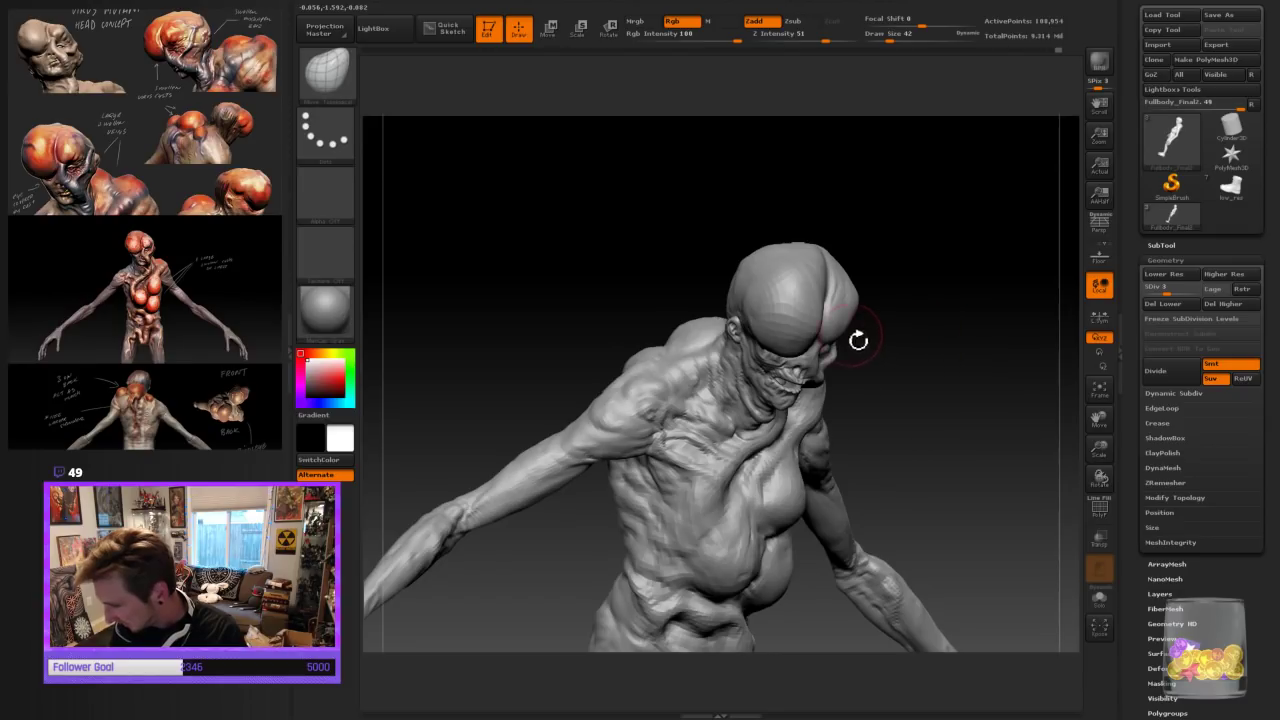
Deepen the creases of the neck and collarbone with the DamStandard brush at draw size 14, smoothing the neck and cheek
{"action": "left_click", "coordinate": [337, 86]}
{"action": "left_click", "coordinate": [458, 84]}
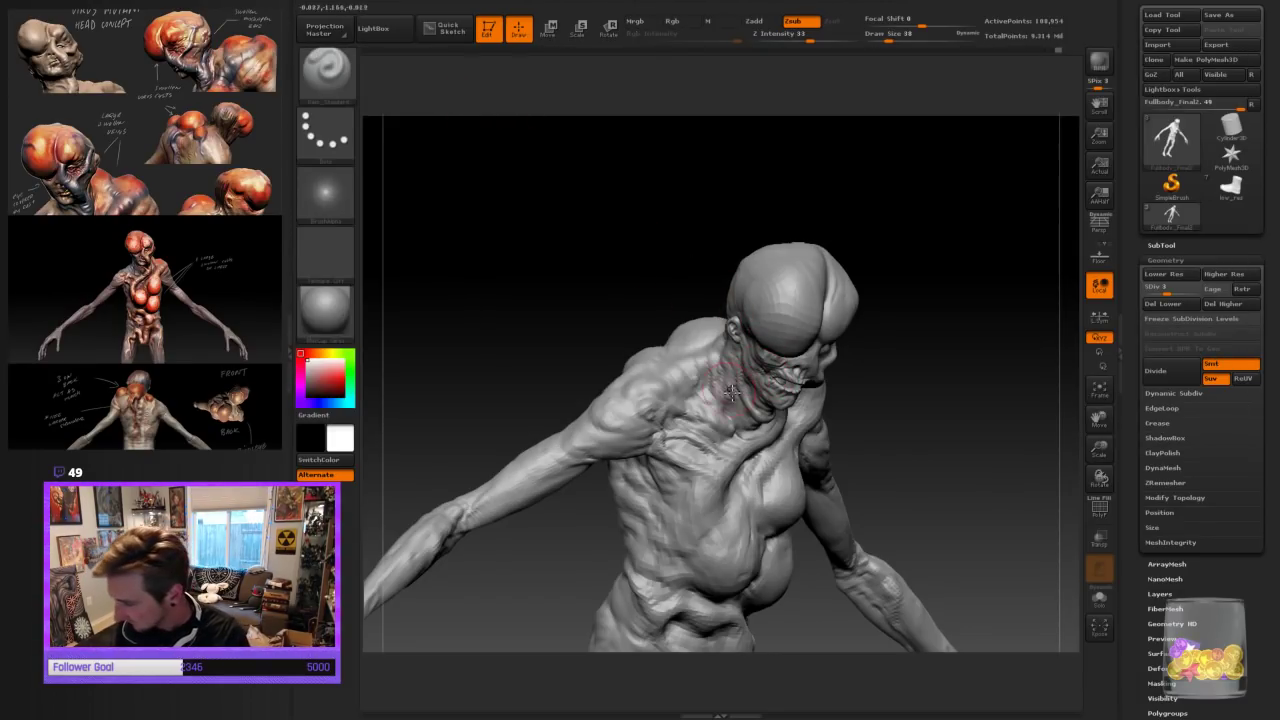
{"action": "mouse_move", "coordinate": [914, 349]}
{"action": "left_mouse_down"}
{"action": "mouse_move", "coordinate": [867, 318]}
{"action": "mouse_move", "coordinate": [842, 262]}
{"action": "left_mouse_up"}
{"action": "left_click_drag", "start_coordinate": [706, 323], "coordinate": [702, 324], "text": "shift"}
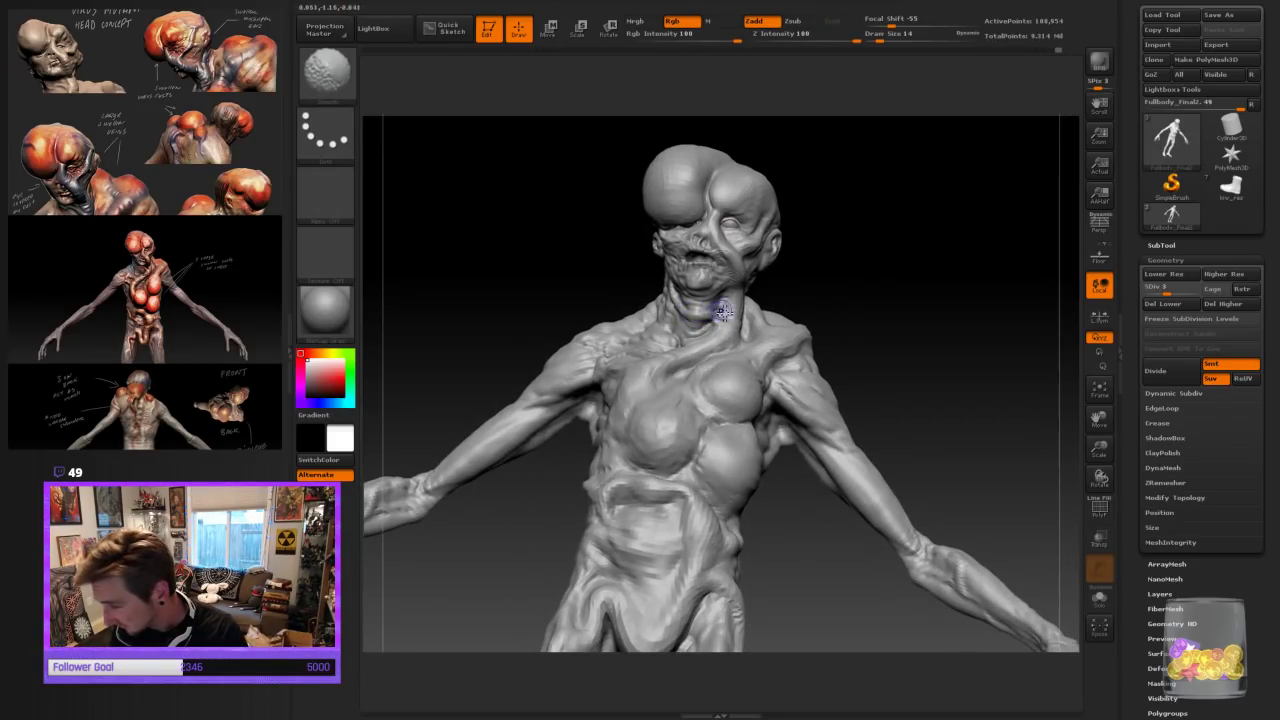
{"action": "mouse_move", "coordinate": [857, 294]}
{"action": "left_mouse_down"}
{"action": "mouse_move", "coordinate": [749, 323]}
{"action": "mouse_move", "coordinate": [791, 322]}
{"action": "left_mouse_up"}
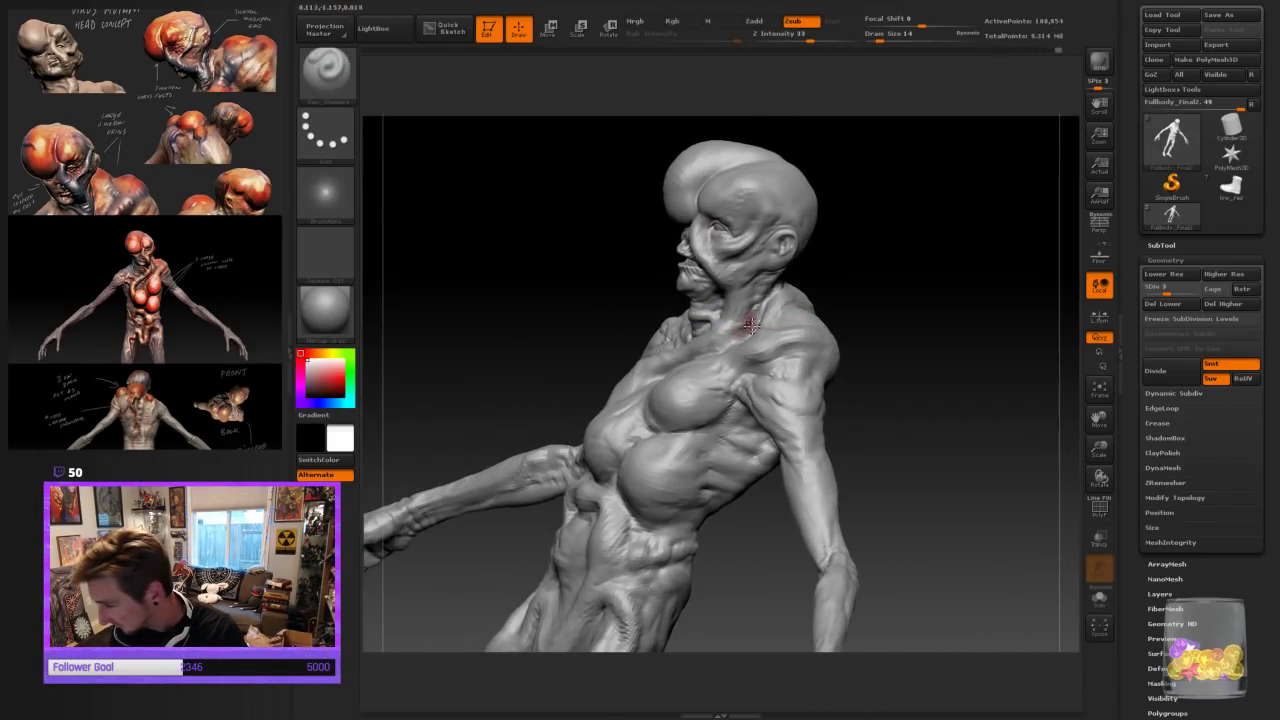
{"action": "mouse_move", "coordinate": [838, 245]}
{"action": "left_mouse_down"}
{"action": "mouse_move", "coordinate": [889, 243]}
{"action": "mouse_move", "coordinate": [871, 257]}
{"action": "mouse_move", "coordinate": [745, 258]}
{"action": "left_mouse_up"}
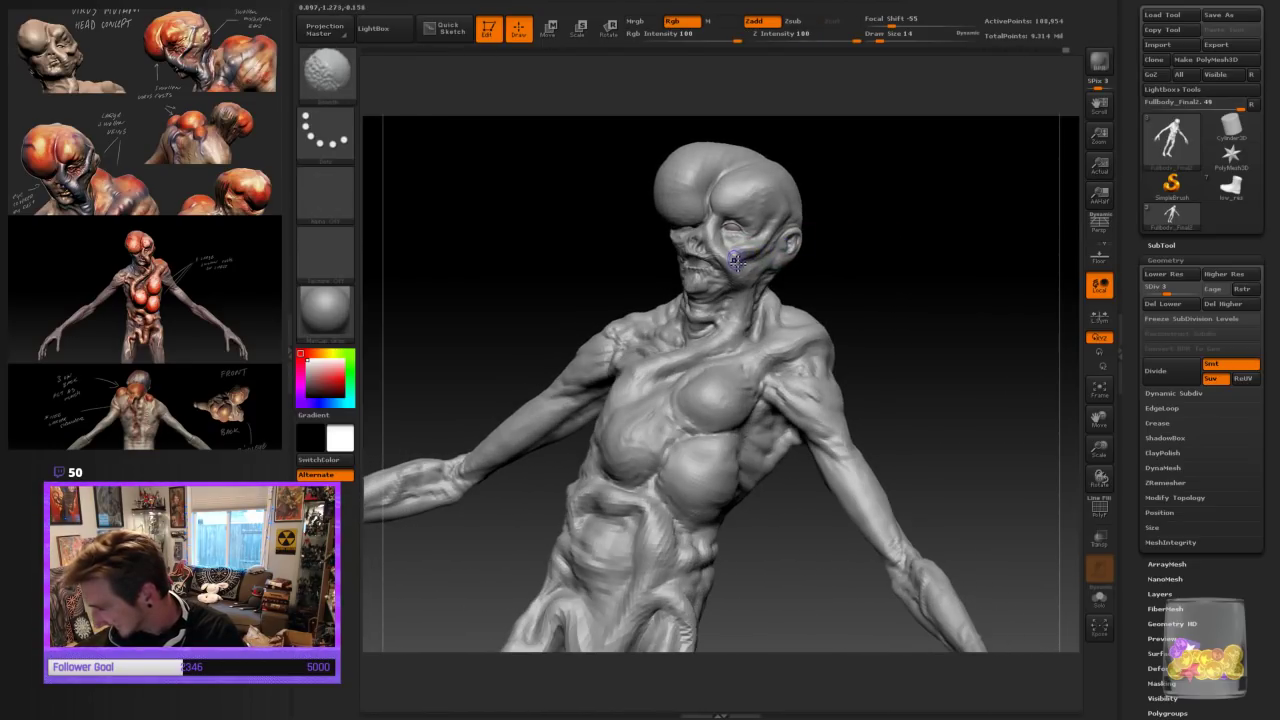
{"action": "mouse_move", "coordinate": [853, 186]}
{"action": "left_mouse_down"}
{"action": "mouse_move", "coordinate": [812, 206]}
{"action": "mouse_move", "coordinate": [909, 240]}
{"action": "mouse_move", "coordinate": [889, 346]}
{"action": "left_mouse_up"}
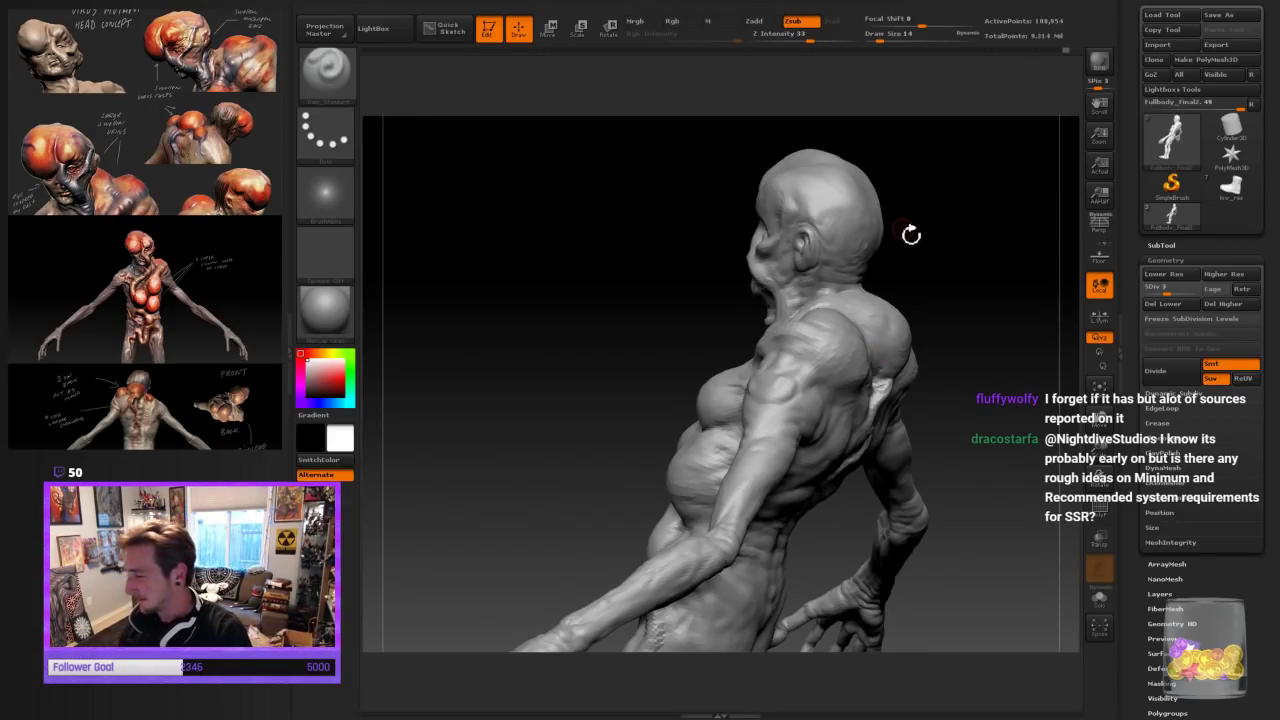
{"action": "left_click_drag", "start_coordinate": [909, 233], "coordinate": [966, 260]}
{"action": "left_click_drag", "start_coordinate": [1103, 450], "coordinate": [1104, 468]}
{"action": "left_click_drag", "start_coordinate": [952, 514], "coordinate": [1020, 503]}
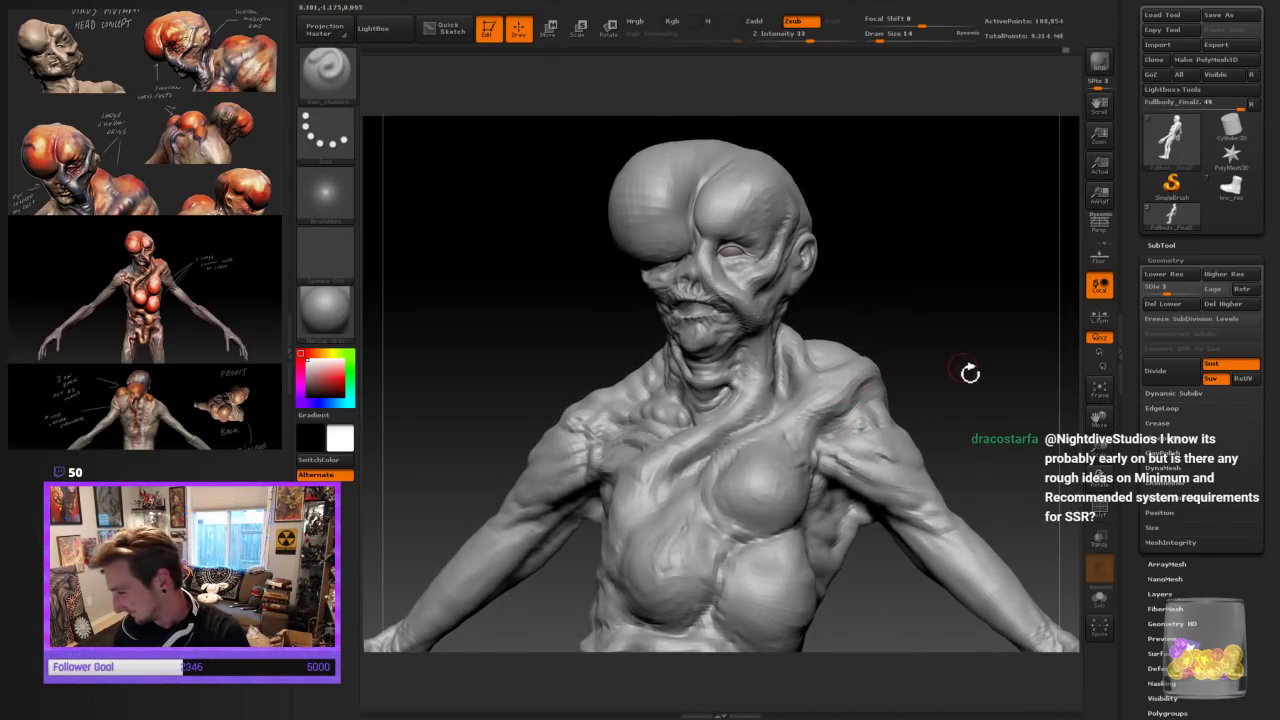
Examine the head, torso and whole figure from the front, side and back
{"action": "left_click_drag", "start_coordinate": [969, 371], "coordinate": [876, 393]}
{"action": "mouse_move", "coordinate": [975, 434]}
{"action": "left_mouse_down"}
{"action": "mouse_move", "coordinate": [995, 425]}
{"action": "mouse_move", "coordinate": [962, 414]}
{"action": "left_mouse_up"}
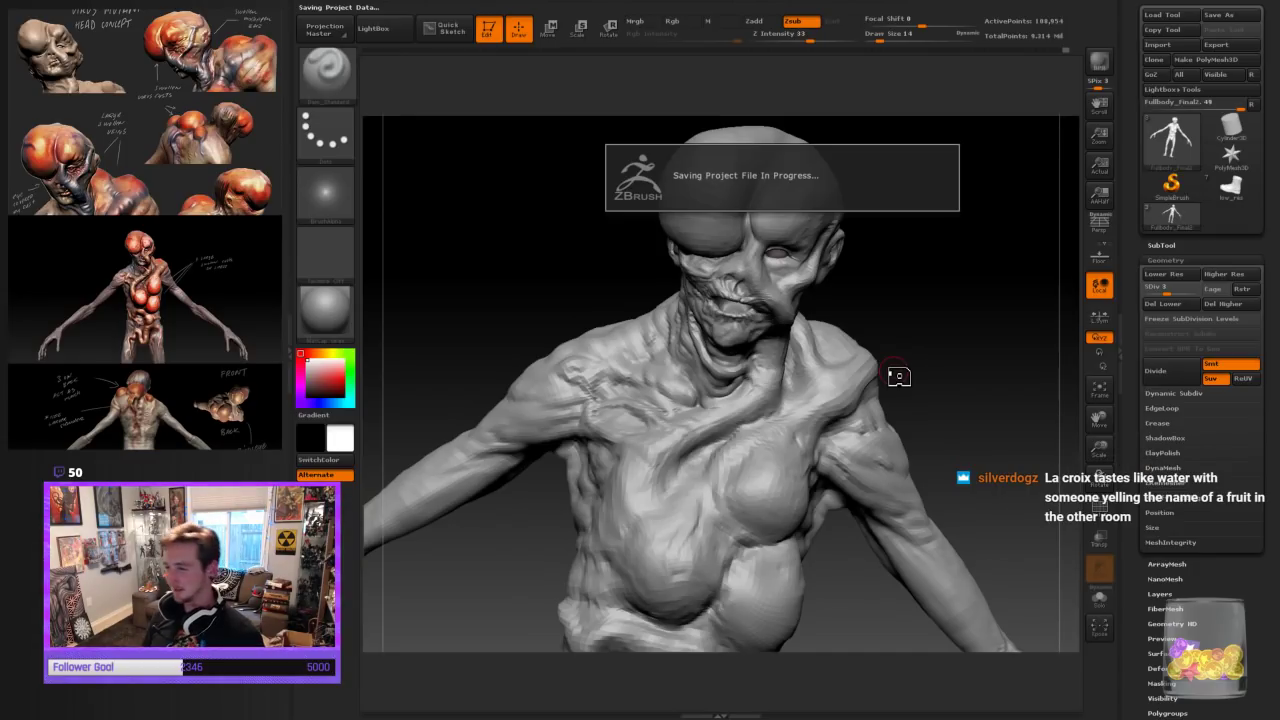
{"action": "left_click_drag", "start_coordinate": [1006, 320], "coordinate": [940, 306]}
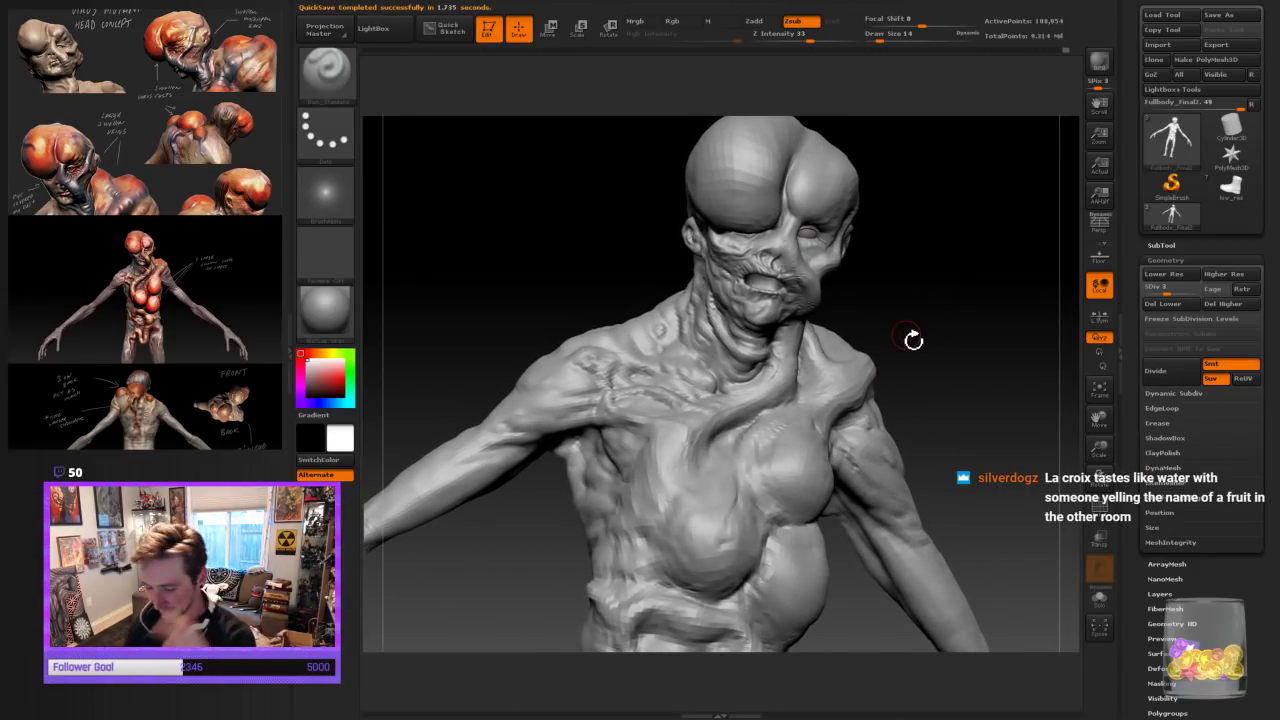
{"action": "left_click_drag", "start_coordinate": [866, 366], "coordinate": [820, 571]}
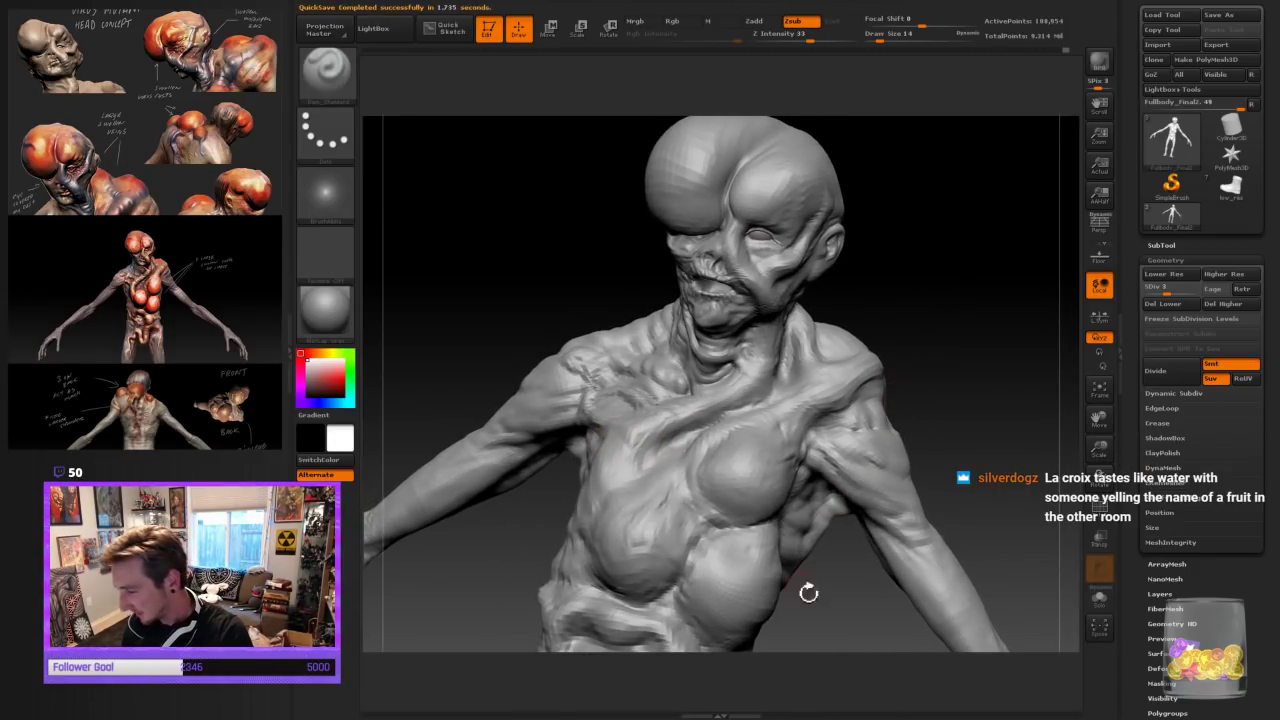
{"action": "mouse_move", "coordinate": [1100, 450]}
{"action": "left_mouse_down"}
{"action": "mouse_move", "coordinate": [991, 410]}
{"action": "mouse_move", "coordinate": [1000, 425]}
{"action": "mouse_move", "coordinate": [1016, 420]}
{"action": "left_mouse_up"}
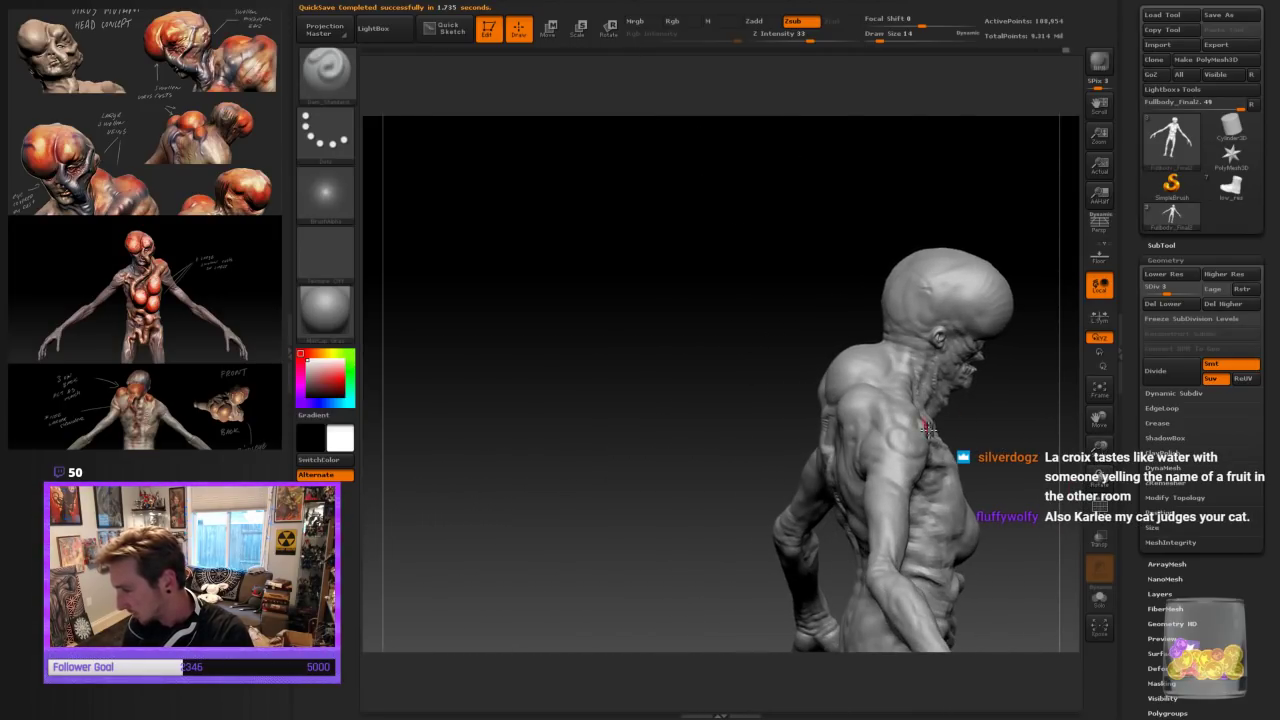
{"action": "left_click_drag", "start_coordinate": [723, 441], "coordinate": [598, 433], "text": "alt"}
{"action": "mouse_move", "coordinate": [891, 423]}
{"action": "left_mouse_down"}
{"action": "mouse_move", "coordinate": [946, 446]}
{"action": "mouse_move", "coordinate": [996, 410]}
{"action": "mouse_move", "coordinate": [963, 403]}
{"action": "mouse_move", "coordinate": [901, 430]}
{"action": "left_mouse_up"}
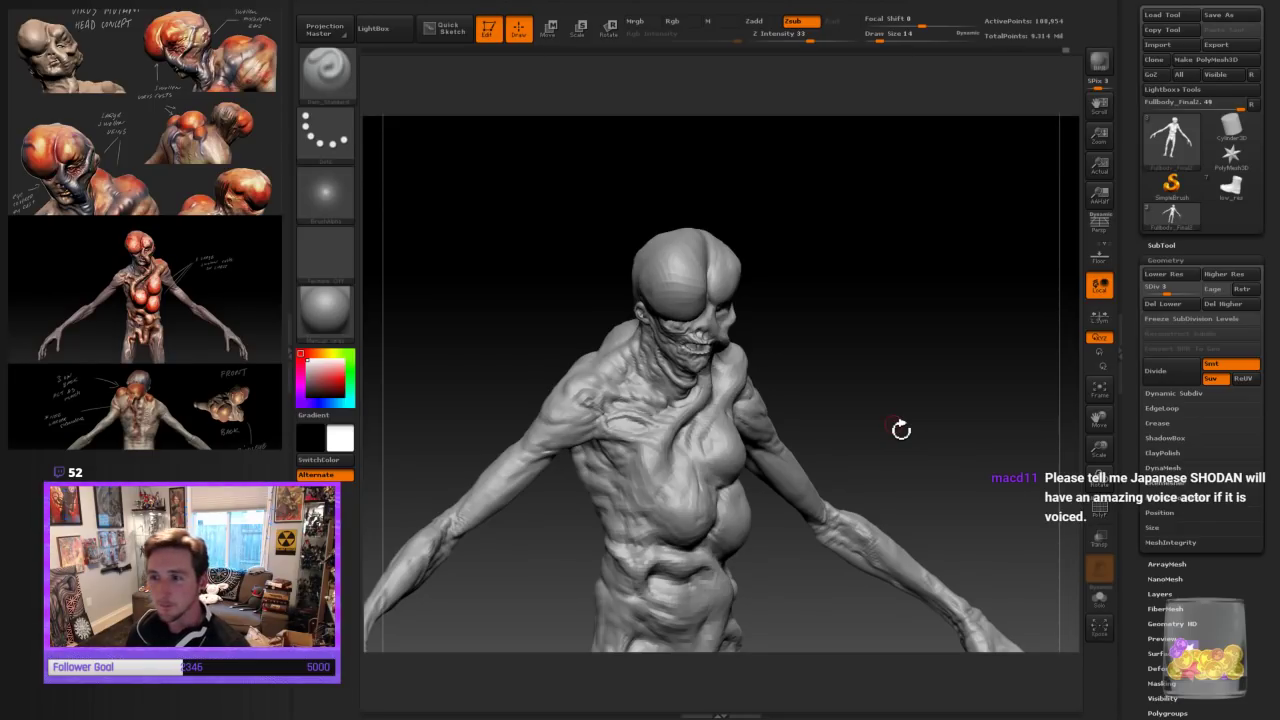
{"action": "mouse_move", "coordinate": [806, 371]}
{"action": "left_mouse_down"}
{"action": "mouse_move", "coordinate": [831, 374]}
{"action": "mouse_move", "coordinate": [851, 347]}
{"action": "mouse_move", "coordinate": [923, 351]}
{"action": "mouse_move", "coordinate": [883, 386]}
{"action": "mouse_move", "coordinate": [903, 380]}
{"action": "mouse_move", "coordinate": [774, 661]}
{"action": "mouse_move", "coordinate": [806, 589]}
{"action": "left_mouse_up"}
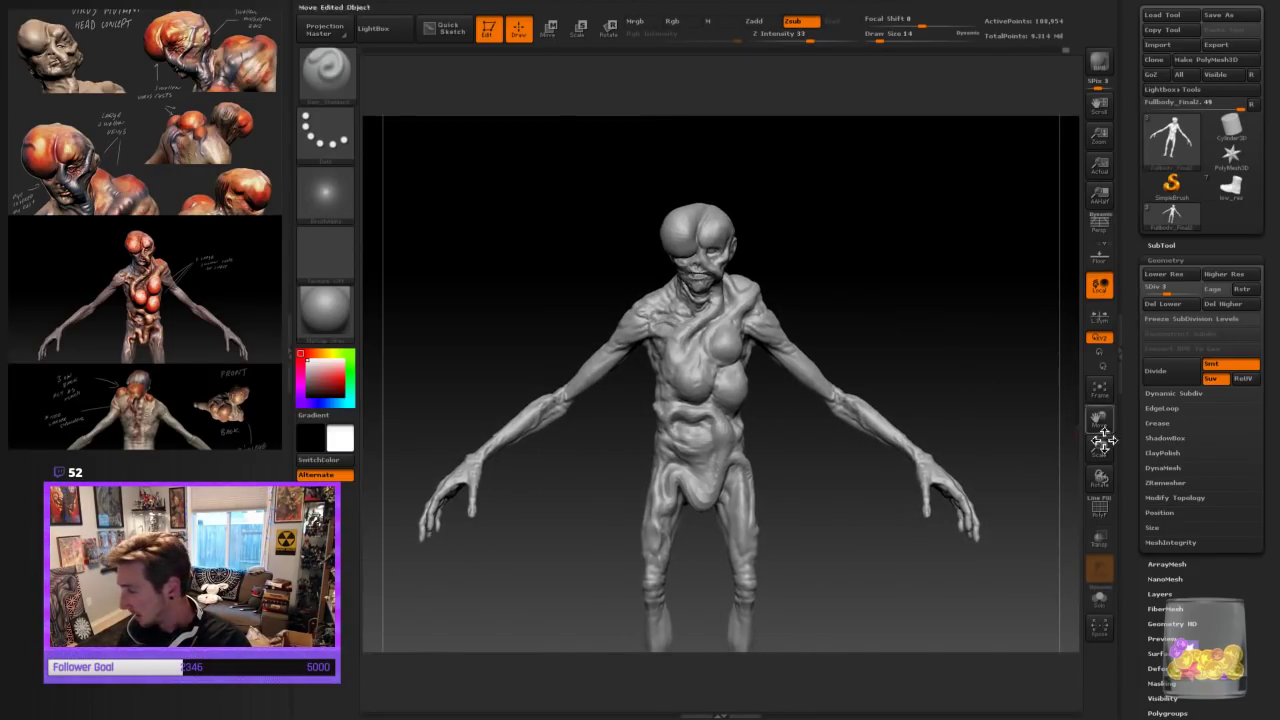
{"action": "mouse_move", "coordinate": [1031, 414]}
{"action": "left_mouse_down"}
{"action": "mouse_move", "coordinate": [989, 391]}
{"action": "mouse_move", "coordinate": [1071, 397]}
{"action": "mouse_move", "coordinate": [929, 526]}
{"action": "mouse_move", "coordinate": [960, 534]}
{"action": "mouse_move", "coordinate": [957, 508]}
{"action": "mouse_move", "coordinate": [873, 588]}
{"action": "left_mouse_up"}
{"action": "left_click_drag", "start_coordinate": [1099, 449], "coordinate": [1097, 528]}
{"action": "left_click_drag", "start_coordinate": [978, 391], "coordinate": [888, 370], "text": "alt"}
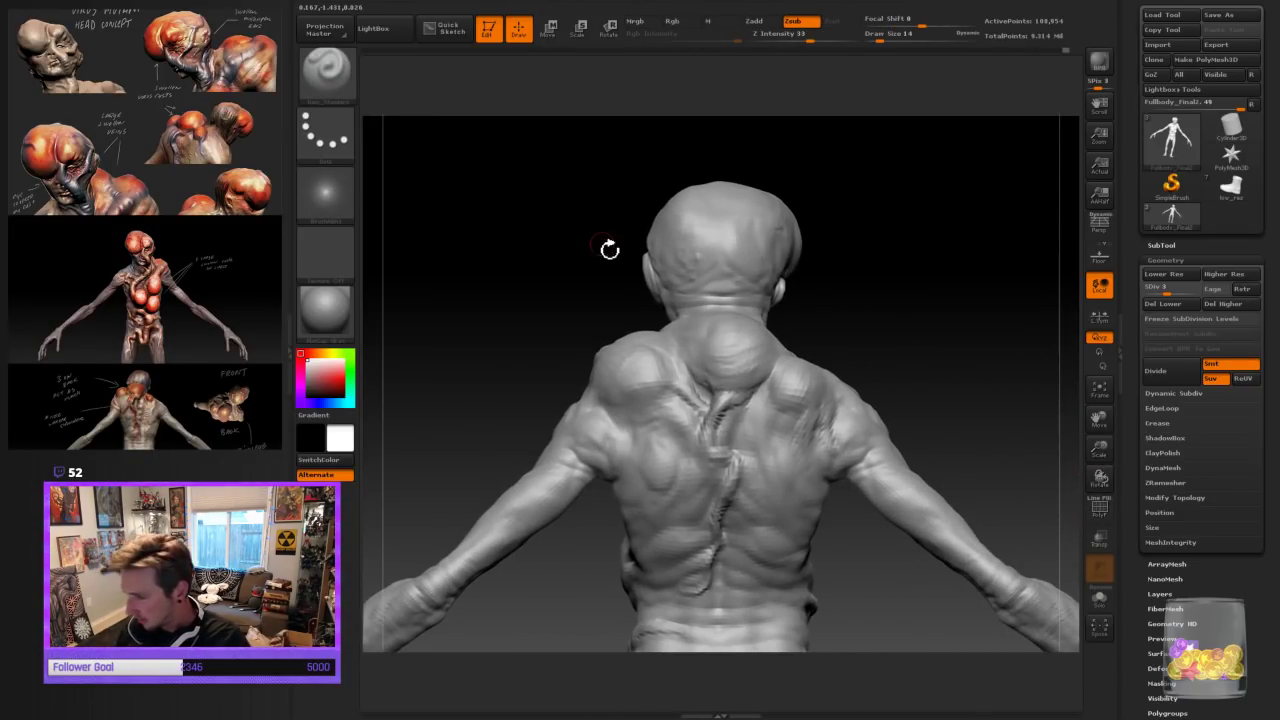
Carve the creases around the neck-base growth and the adjoining folds with the DamStandard brush at draw size 14
{"action": "left_click", "coordinate": [326, 72]}
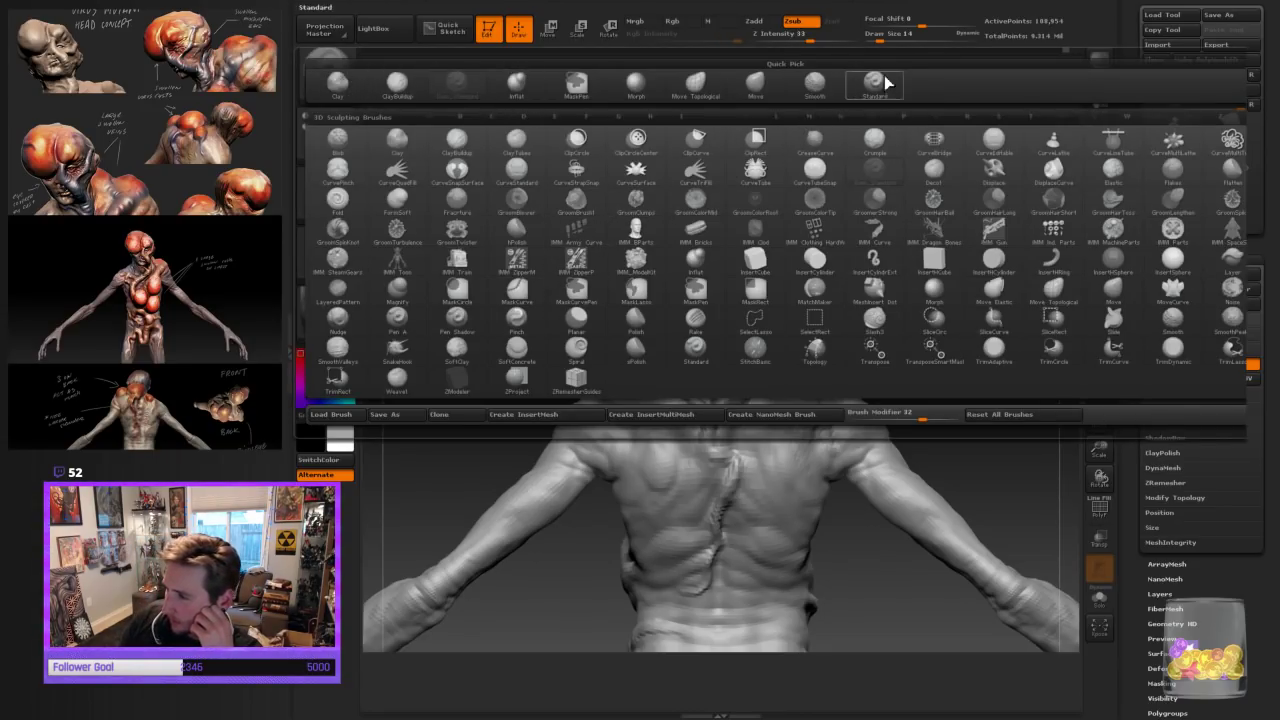
{"action": "left_click", "coordinate": [457, 222]}
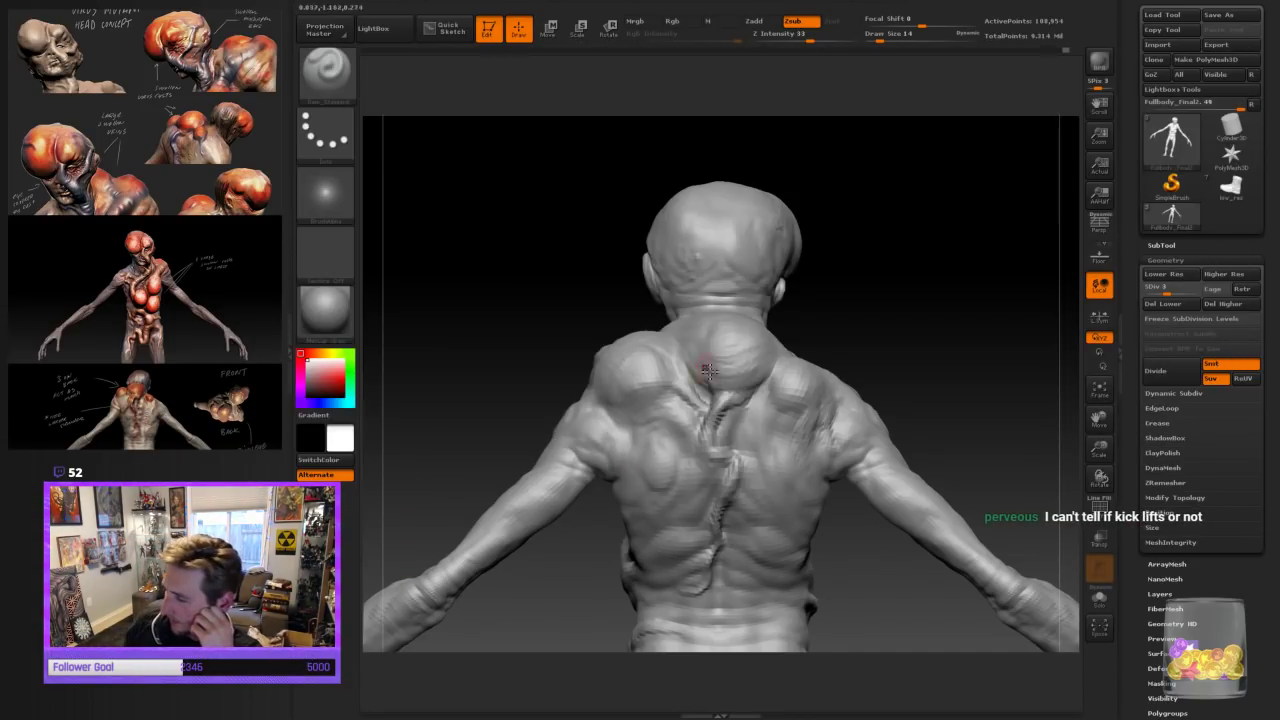
{"action": "left_click_drag", "start_coordinate": [659, 396], "coordinate": [689, 404]}
{"action": "right_click_drag", "start_coordinate": [603, 401], "coordinate": [556, 377]}
{"action": "mouse_move", "coordinate": [556, 377]}
{"action": "left_mouse_down"}
{"action": "mouse_move", "coordinate": [643, 371]}
{"action": "mouse_move", "coordinate": [584, 408]}
{"action": "left_mouse_up"}
{"action": "left_click_drag", "start_coordinate": [818, 326], "coordinate": [784, 328]}
{"action": "left_click_drag", "start_coordinate": [680, 386], "coordinate": [676, 358]}
{"action": "left_click_drag", "start_coordinate": [908, 262], "coordinate": [840, 338]}
{"action": "left_click_drag", "start_coordinate": [667, 356], "coordinate": [623, 300]}
{"action": "left_click_drag", "start_coordinate": [900, 263], "coordinate": [796, 303]}
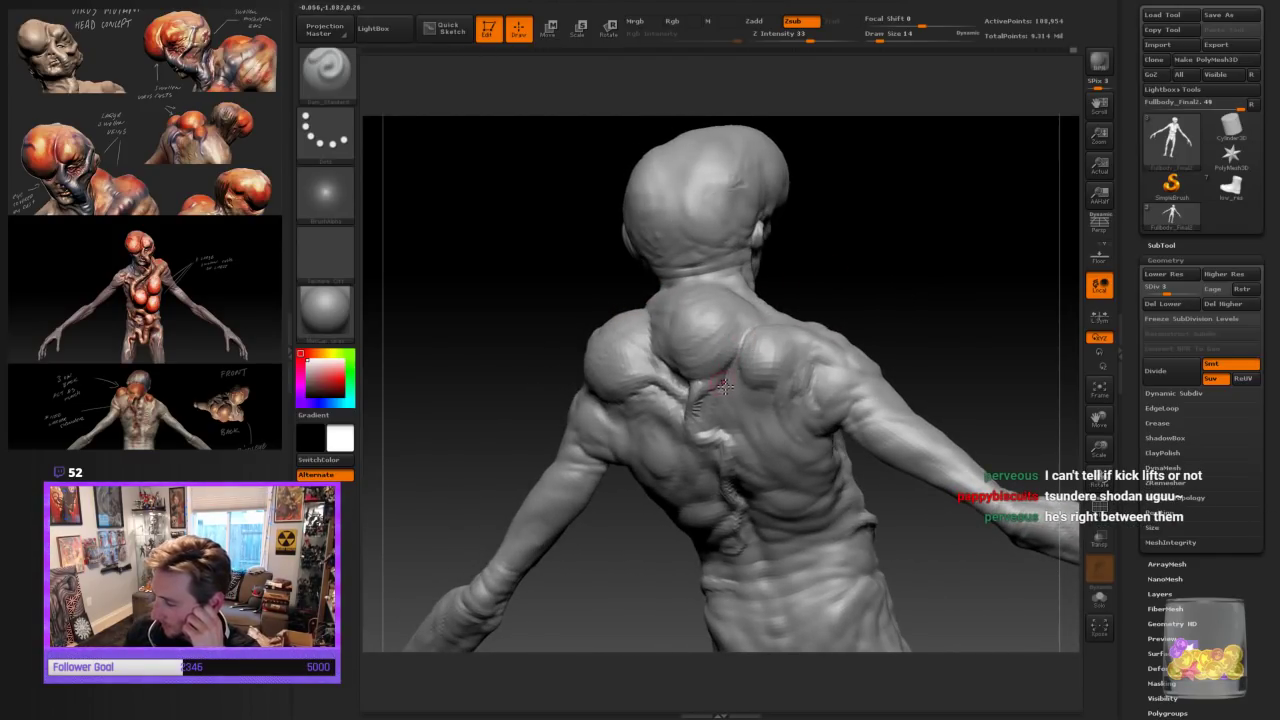
Deepen the creases around the right shoulder-blade growth and along the upper spine with DamStandard, and quick-save the project
{"action": "left_click_drag", "start_coordinate": [927, 311], "coordinate": [797, 372]}
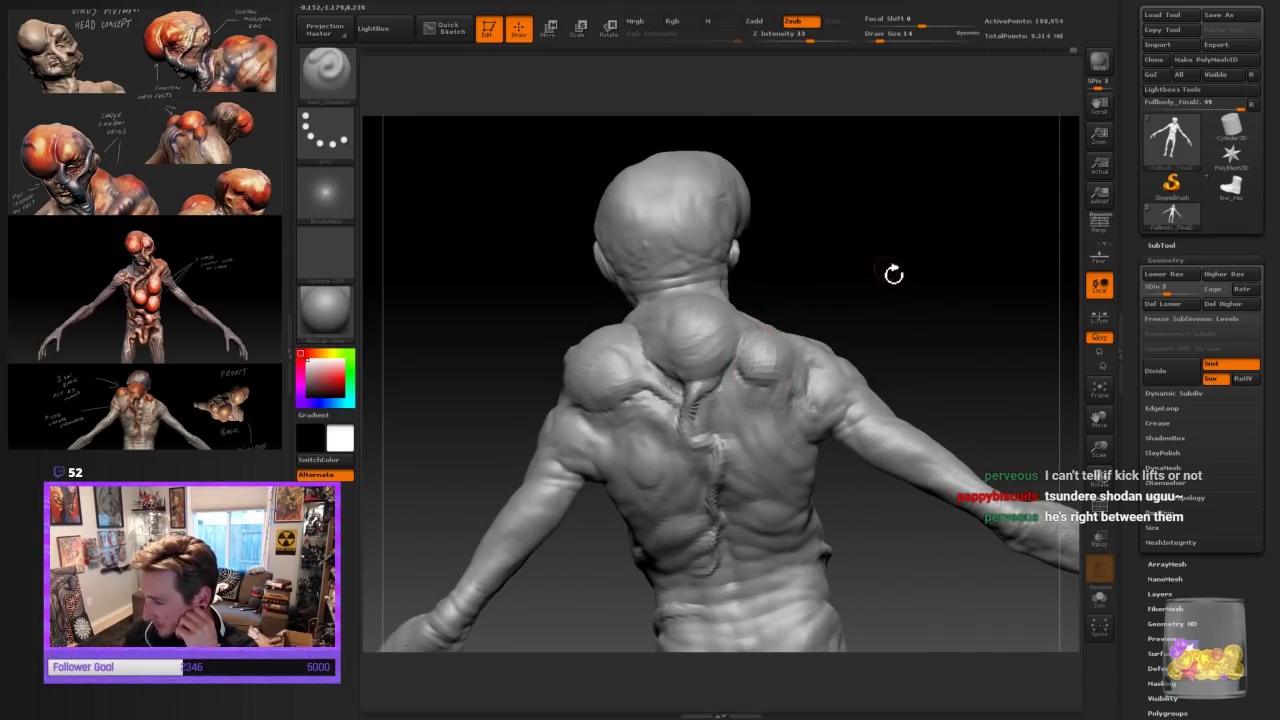
{"action": "left_click_drag", "start_coordinate": [886, 274], "coordinate": [777, 343]}
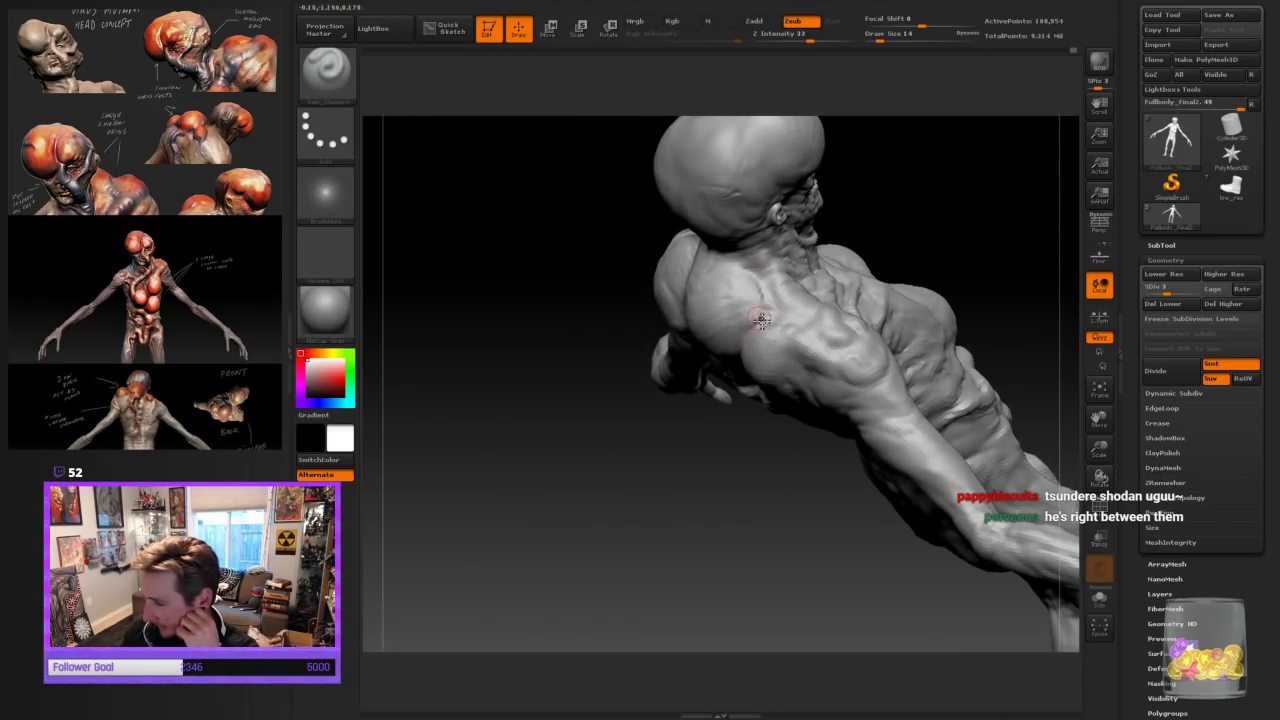
{"action": "left_click_drag", "start_coordinate": [697, 543], "coordinate": [712, 512]}
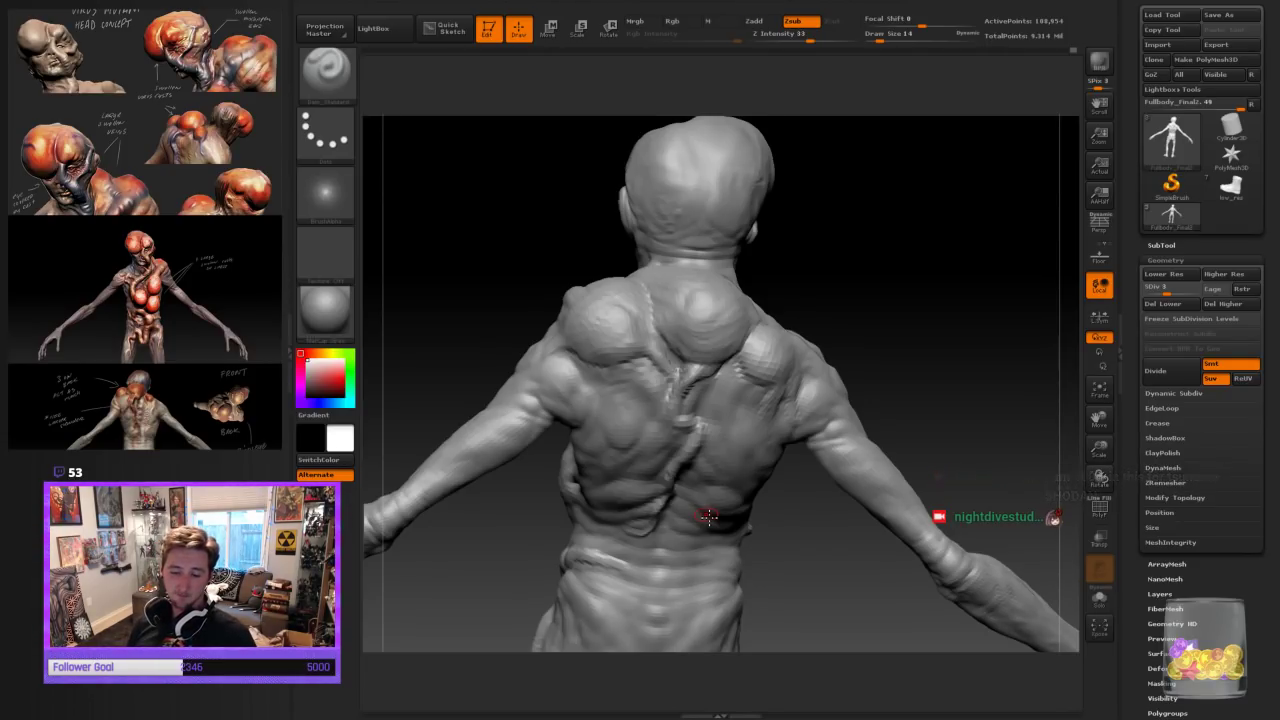
{"action": "key", "text": "ctrl+s"}
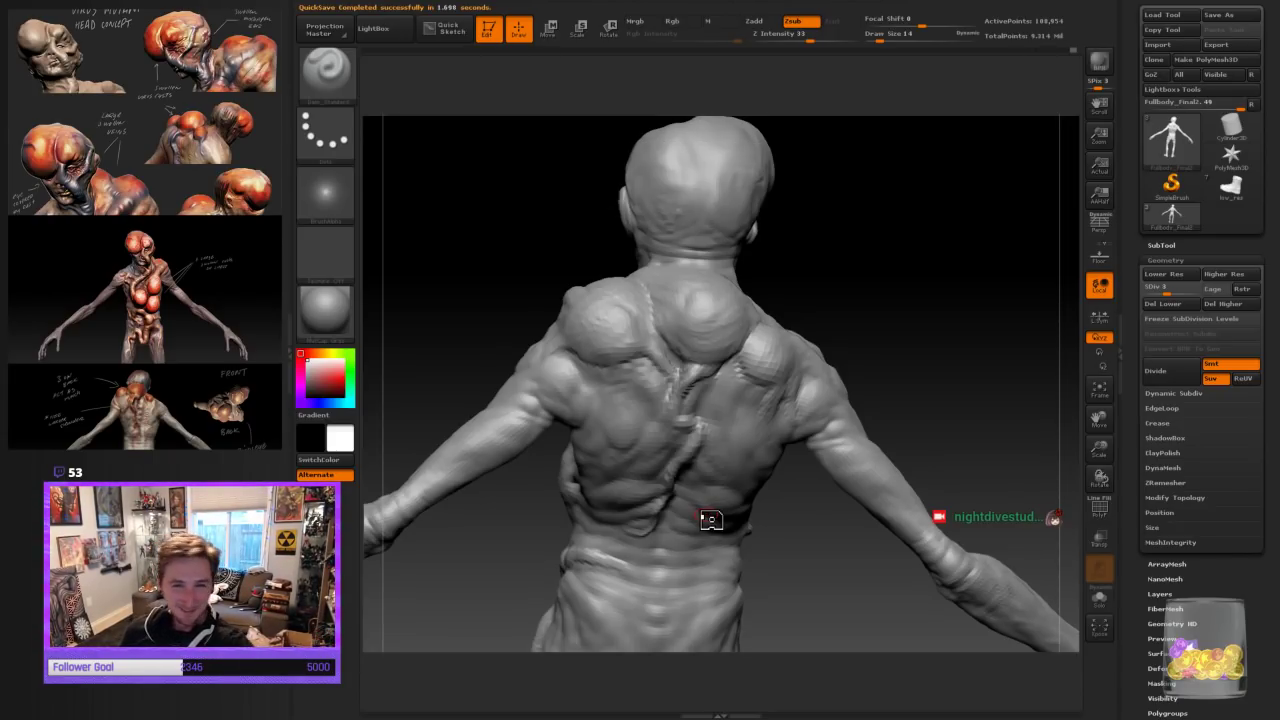
Examine the neck and shoulder growths from the back and both sides
{"action": "left_click_drag", "start_coordinate": [819, 574], "coordinate": [811, 462]}
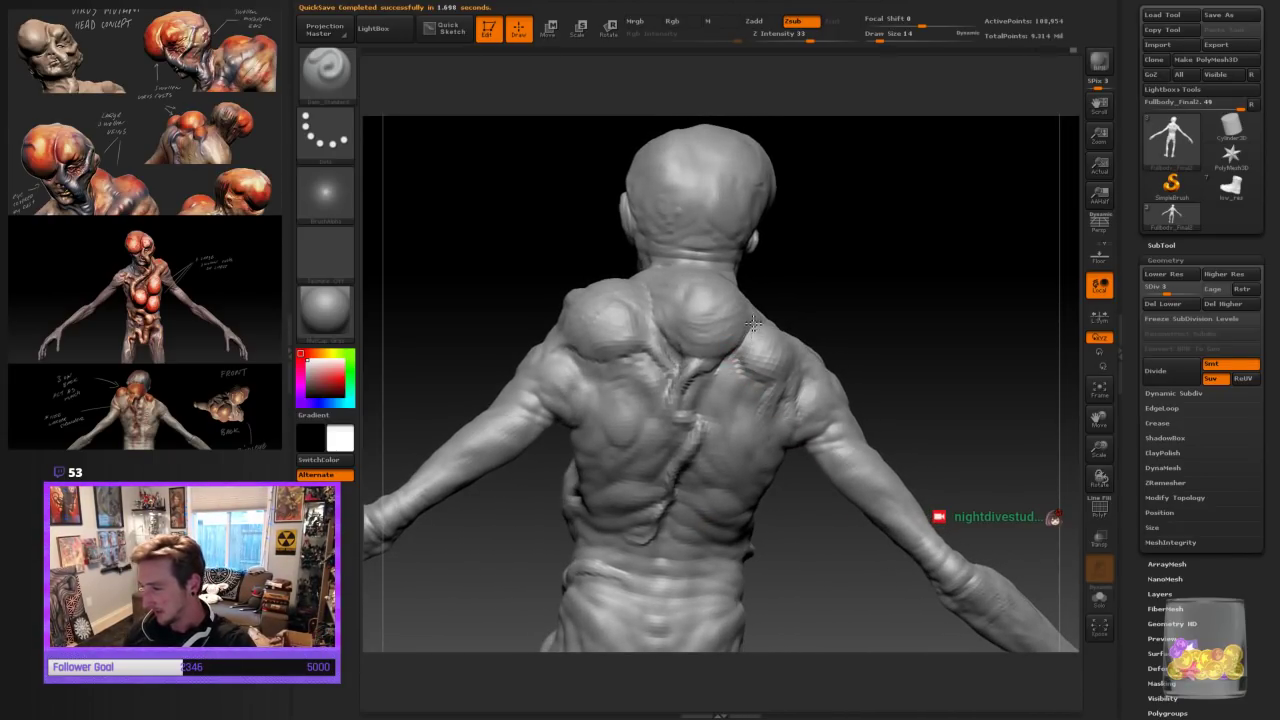
{"action": "left_click_drag", "start_coordinate": [870, 276], "coordinate": [828, 337]}
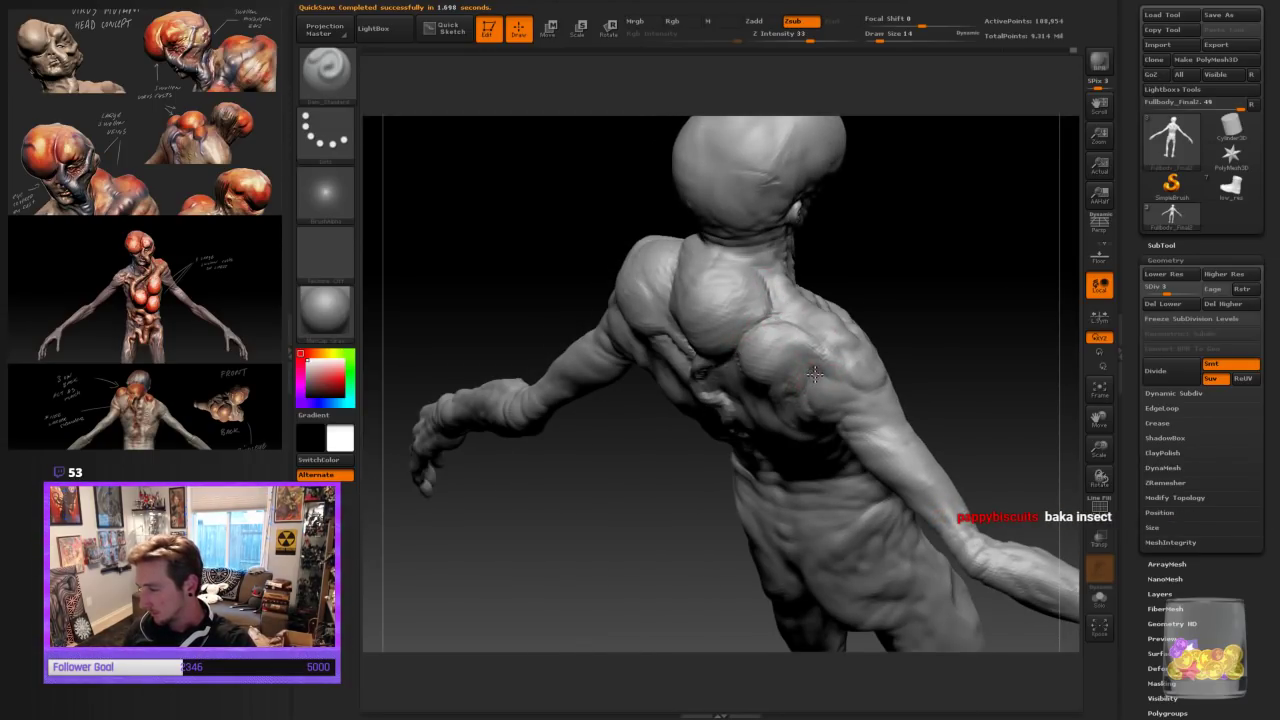
{"action": "left_click_drag", "start_coordinate": [920, 326], "coordinate": [737, 446]}
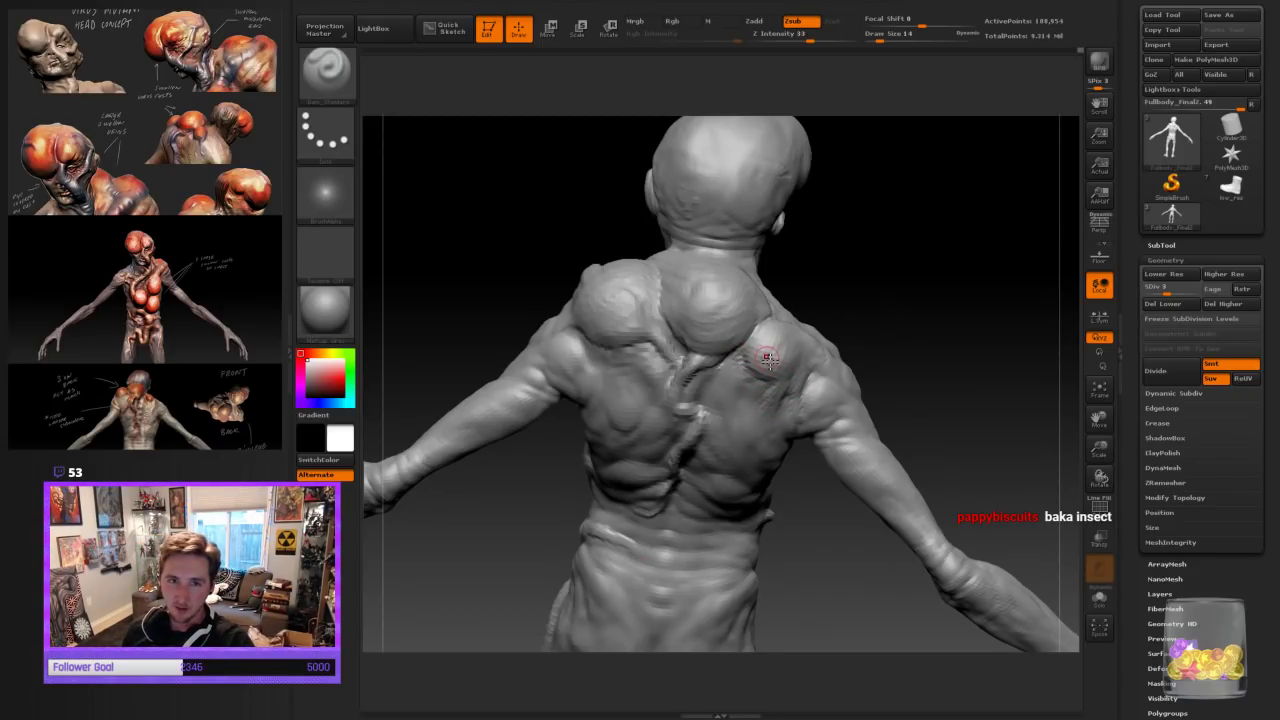
{"action": "left_click_drag", "start_coordinate": [903, 337], "coordinate": [717, 411]}
{"action": "mouse_move", "coordinate": [866, 356]}
{"action": "left_mouse_down"}
{"action": "mouse_move", "coordinate": [880, 351]}
{"action": "mouse_move", "coordinate": [633, 347]}
{"action": "left_mouse_up"}
{"action": "mouse_move", "coordinate": [681, 302]}
{"action": "left_mouse_down"}
{"action": "mouse_move", "coordinate": [634, 334]}
{"action": "mouse_move", "coordinate": [800, 317]}
{"action": "mouse_move", "coordinate": [842, 299]}
{"action": "mouse_move", "coordinate": [634, 323]}
{"action": "mouse_move", "coordinate": [662, 299]}
{"action": "left_mouse_up"}
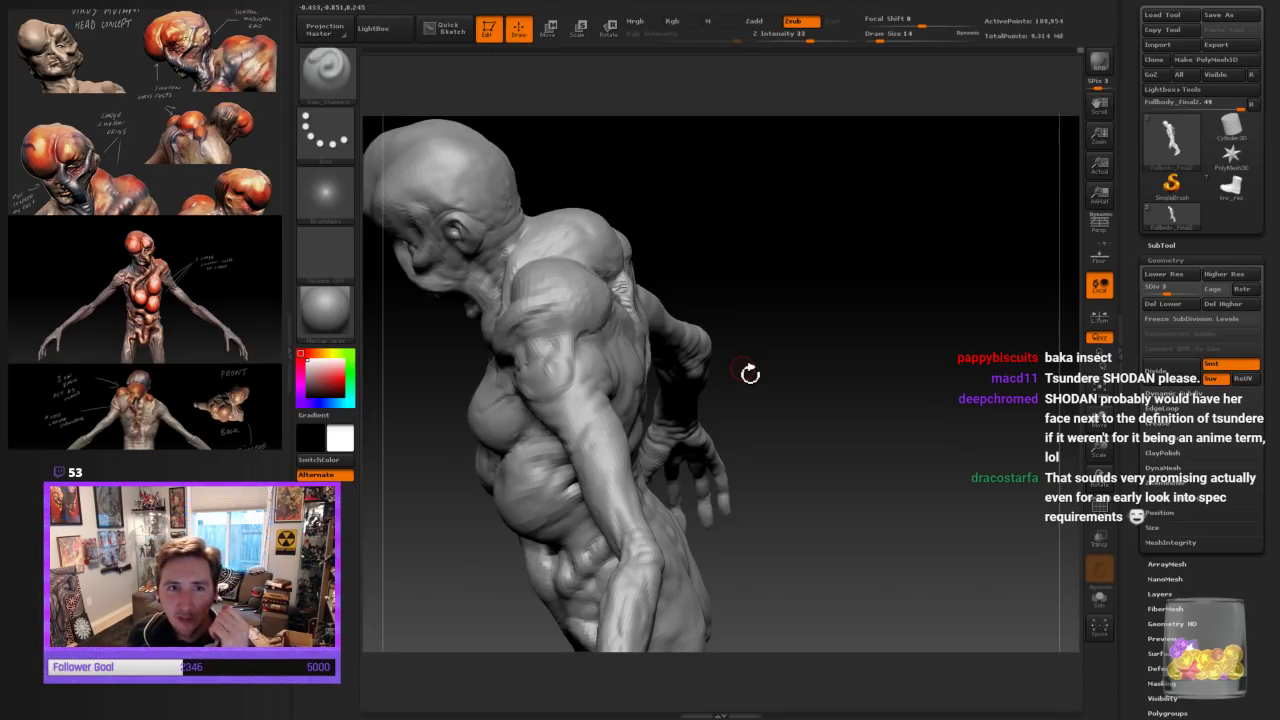
{"action": "mouse_move", "coordinate": [817, 371]}
{"action": "left_mouse_down"}
{"action": "mouse_move", "coordinate": [903, 240]}
{"action": "mouse_move", "coordinate": [754, 229]}
{"action": "mouse_move", "coordinate": [800, 220]}
{"action": "left_mouse_up"}
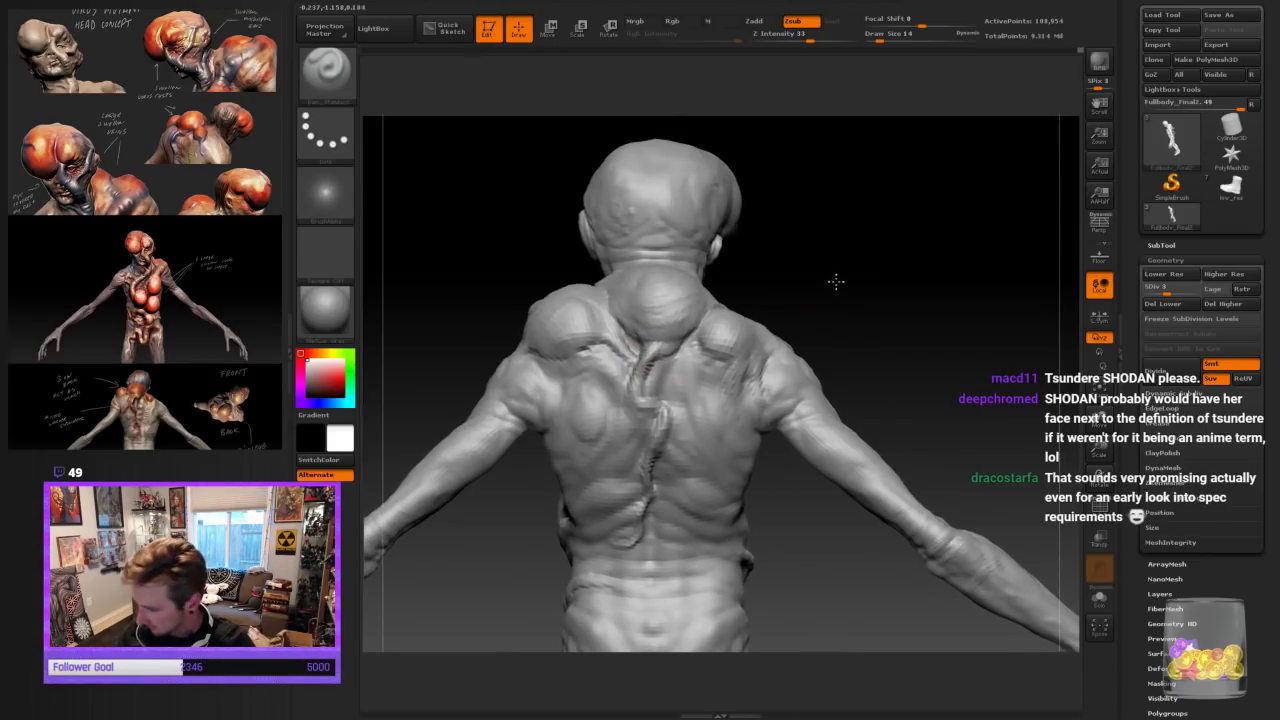
Build up sinewy folds from below the neck growth to the left shoulder blade with ClayBuildup at draw sizes 9 to 14
{"action": "left_click", "coordinate": [325, 72]}
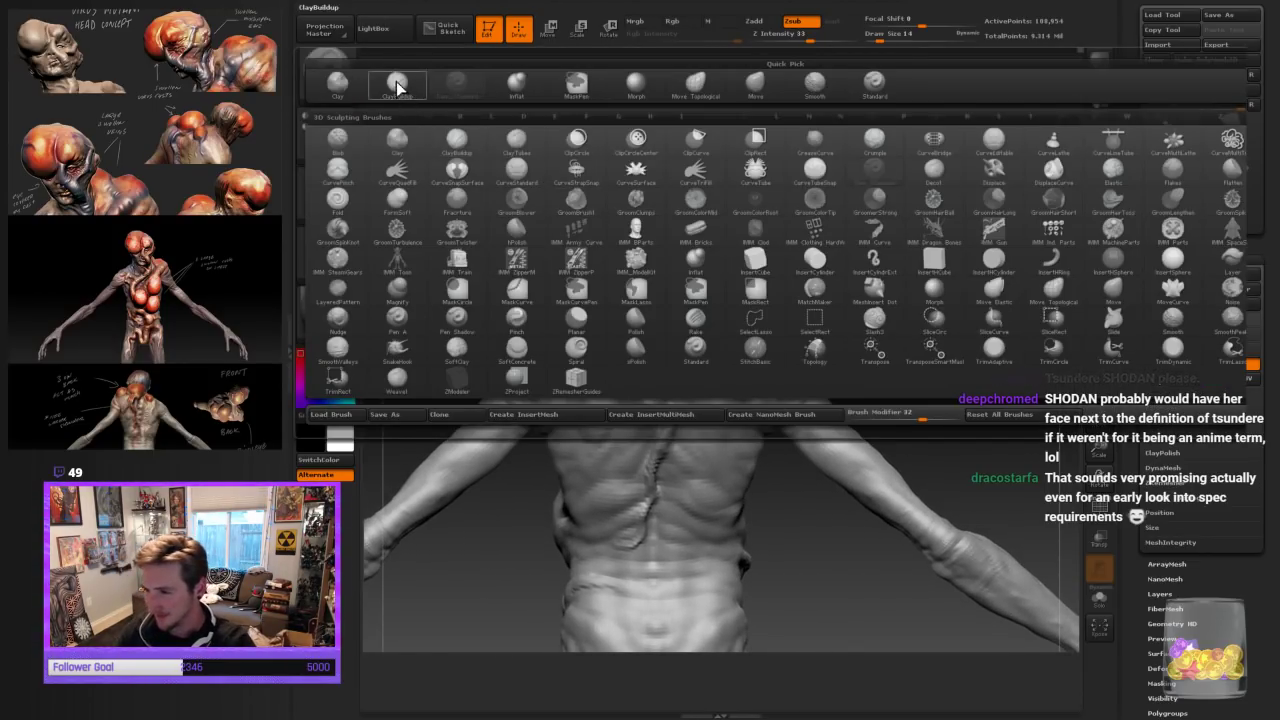
{"action": "left_click", "coordinate": [456, 142]}
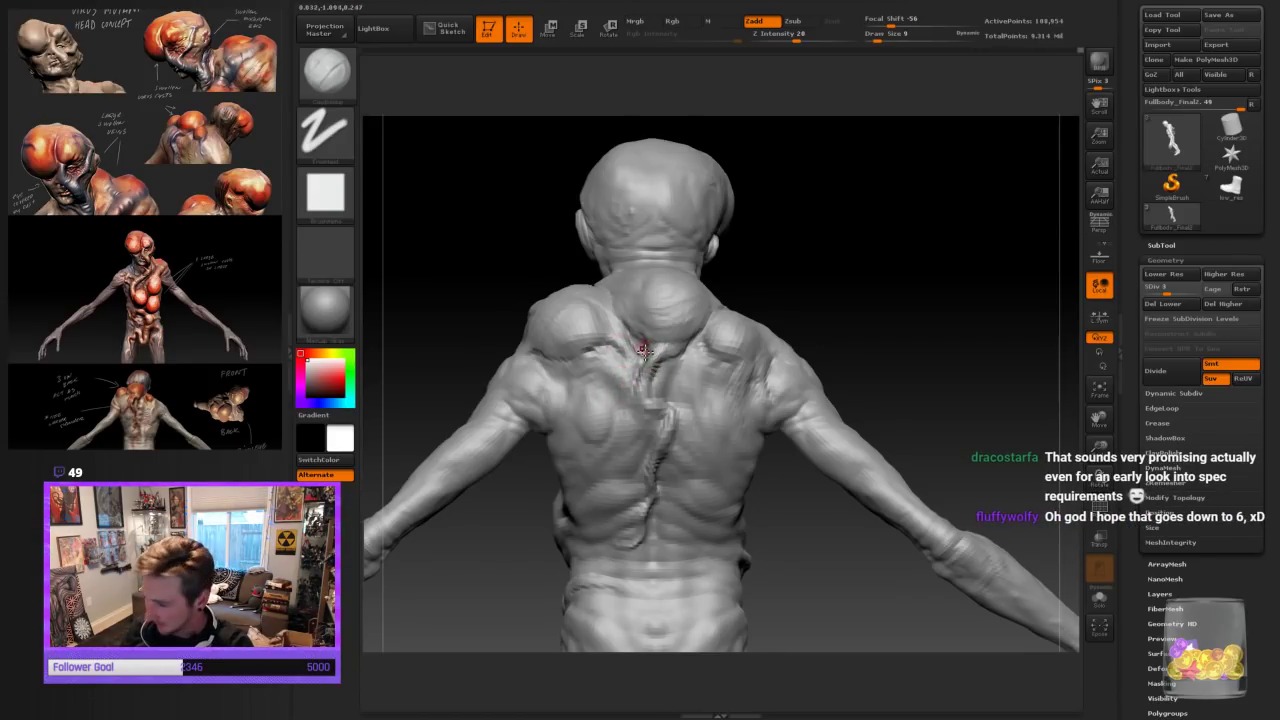
{"action": "key", "text": "bracketleft"}
{"action": "mouse_move", "coordinate": [633, 362]}
{"action": "left_mouse_down"}
{"action": "mouse_move", "coordinate": [626, 418]}
{"action": "mouse_move", "coordinate": [592, 430]}
{"action": "left_mouse_up"}
{"action": "key", "text": "bracketright"}
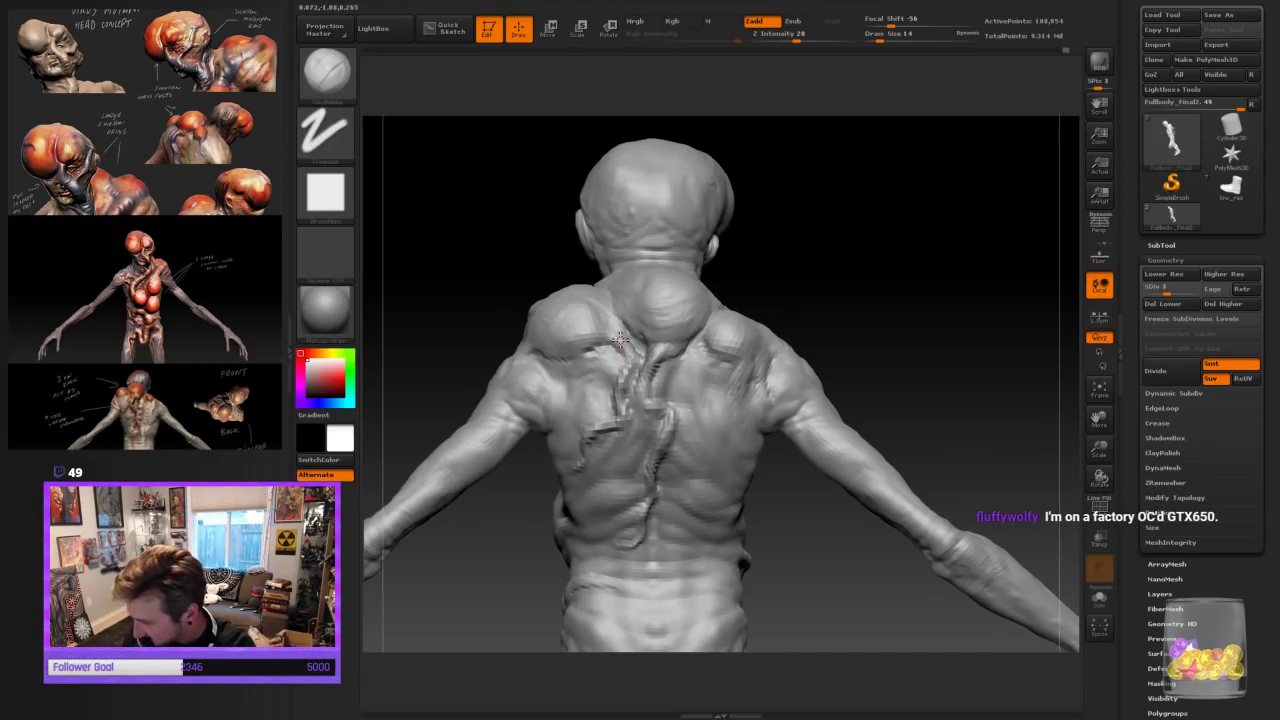
{"action": "right_click_drag", "start_coordinate": [632, 342], "coordinate": [722, 330]}
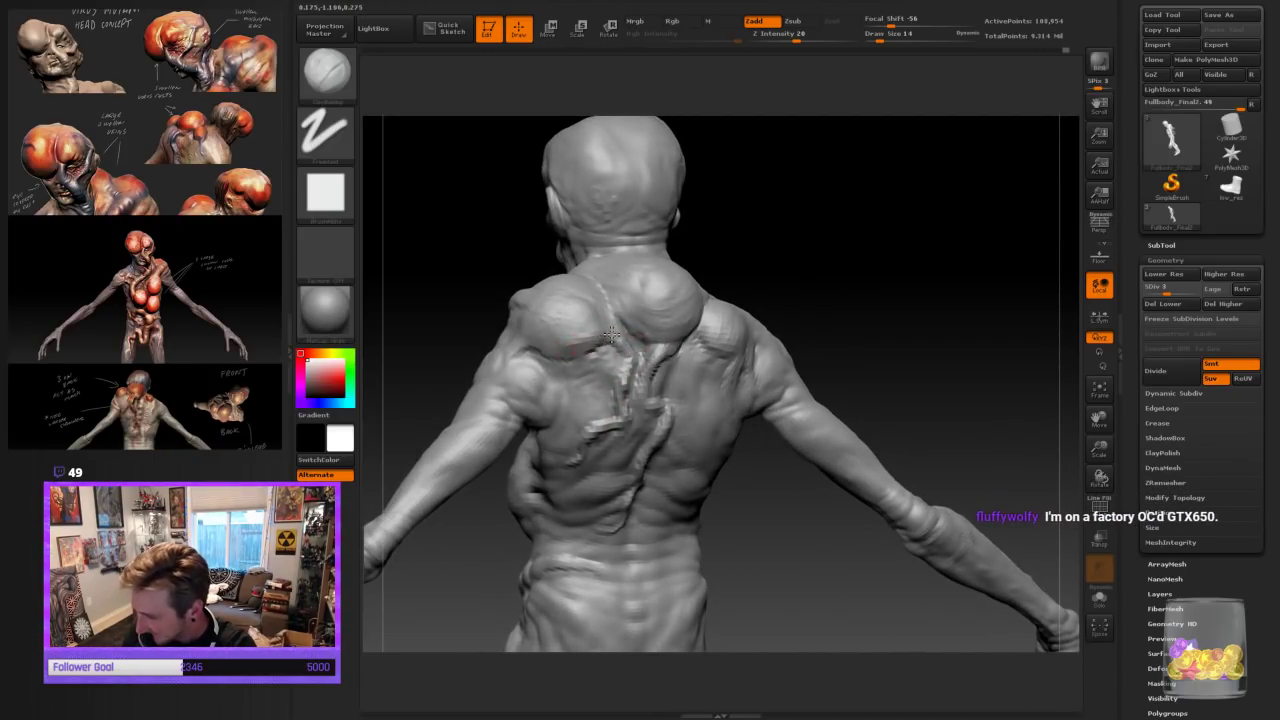
{"action": "key", "text": "bracketright"}
Reshape the outline of the large forehead growth with the Move Topological brush at draw size 46, working from the side and front
{"action": "mouse_move", "coordinate": [690, 278]}
{"action": "right_mouse_down"}
{"action": "mouse_move", "coordinate": [820, 277]}
{"action": "mouse_move", "coordinate": [590, 346]}
{"action": "mouse_move", "coordinate": [811, 243]}
{"action": "mouse_move", "coordinate": [751, 506]}
{"action": "mouse_move", "coordinate": [786, 357]}
{"action": "mouse_move", "coordinate": [897, 289]}
{"action": "mouse_move", "coordinate": [806, 254]}
{"action": "right_mouse_up"}
{"action": "mouse_move", "coordinate": [691, 220]}
{"action": "right_mouse_down"}
{"action": "mouse_move", "coordinate": [720, 189]}
{"action": "mouse_move", "coordinate": [851, 257]}
{"action": "right_mouse_up"}
{"action": "left_click", "coordinate": [327, 74]}
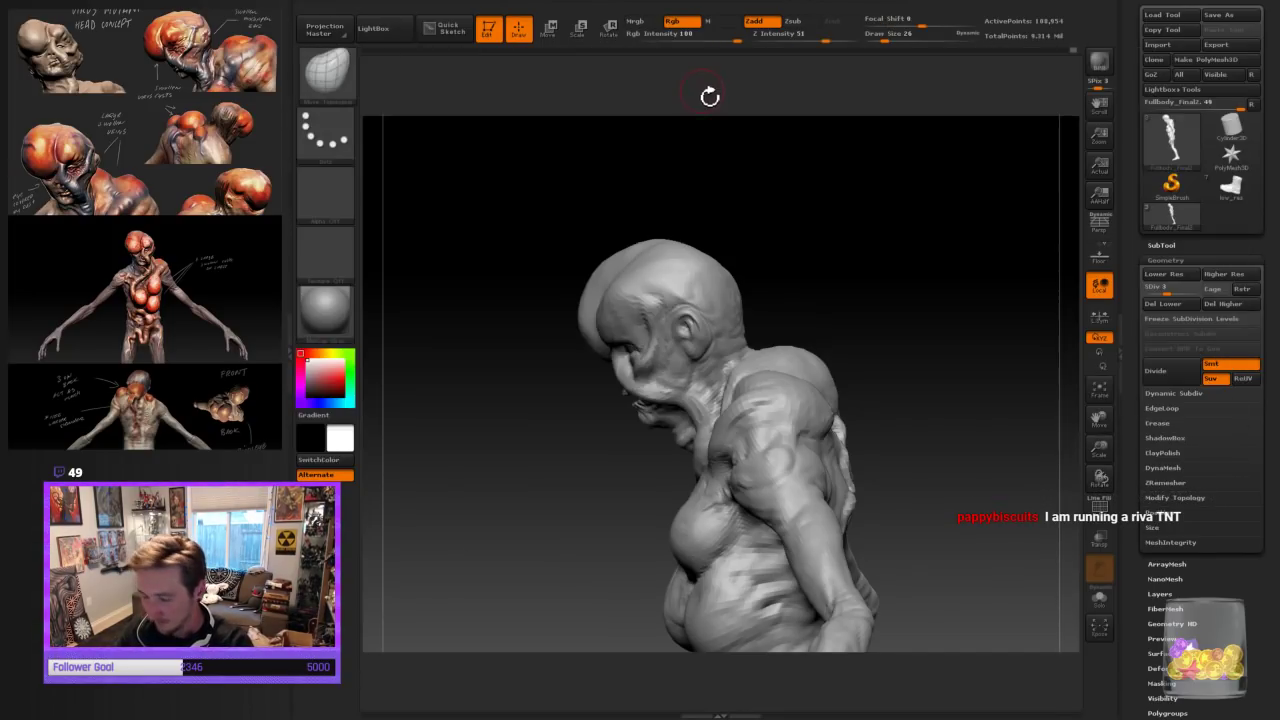
{"action": "left_click", "coordinate": [697, 84]}
{"action": "key", "text": "bracketright"}
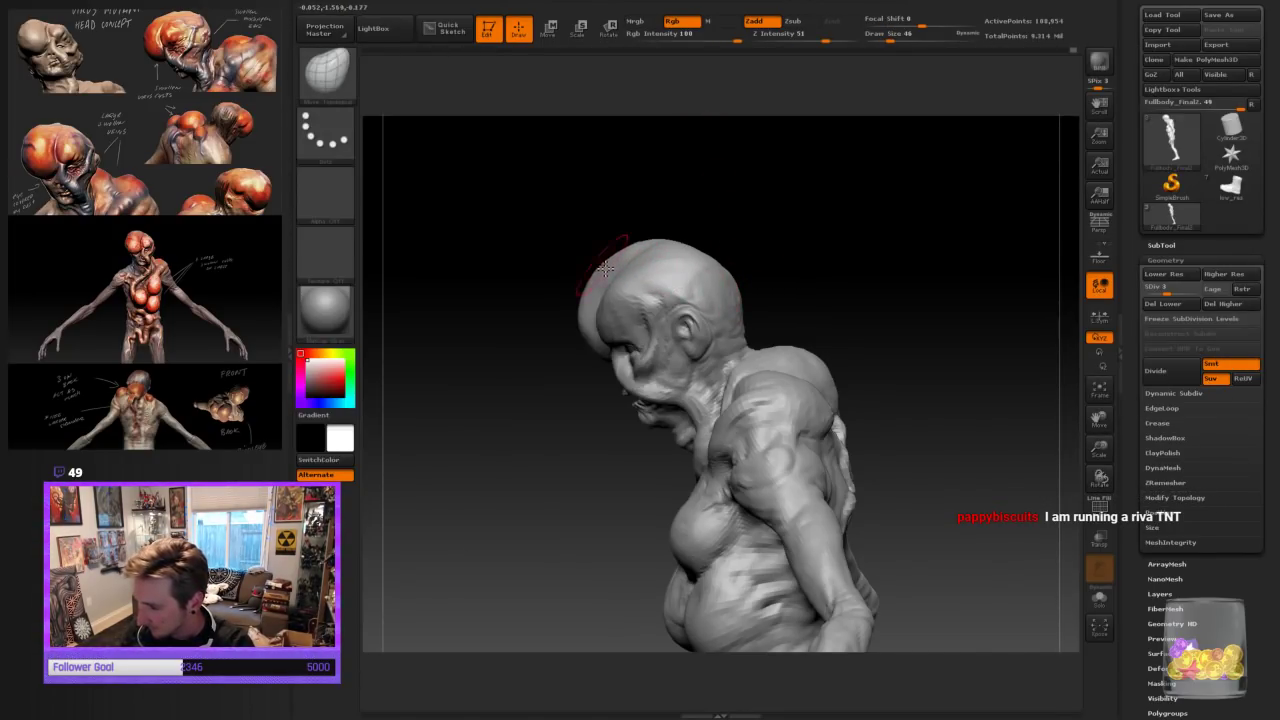
{"action": "mouse_move", "coordinate": [694, 223]}
{"action": "right_mouse_down"}
{"action": "mouse_move", "coordinate": [829, 229]}
{"action": "mouse_move", "coordinate": [817, 263]}
{"action": "mouse_move", "coordinate": [681, 321]}
{"action": "right_mouse_up"}
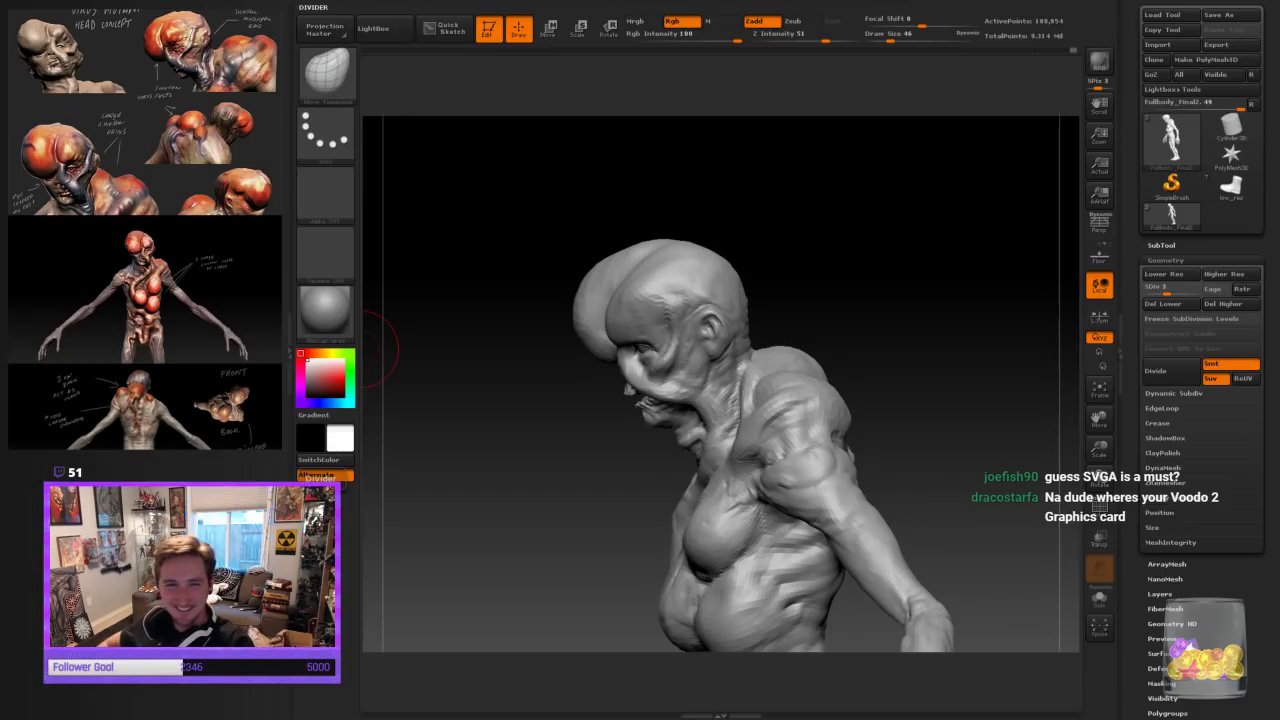
{"action": "mouse_move", "coordinate": [873, 330]}
{"action": "left_mouse_down"}
{"action": "mouse_move", "coordinate": [926, 323]}
{"action": "mouse_move", "coordinate": [831, 349]}
{"action": "mouse_move", "coordinate": [886, 377]}
{"action": "mouse_move", "coordinate": [851, 357]}
{"action": "left_mouse_up"}
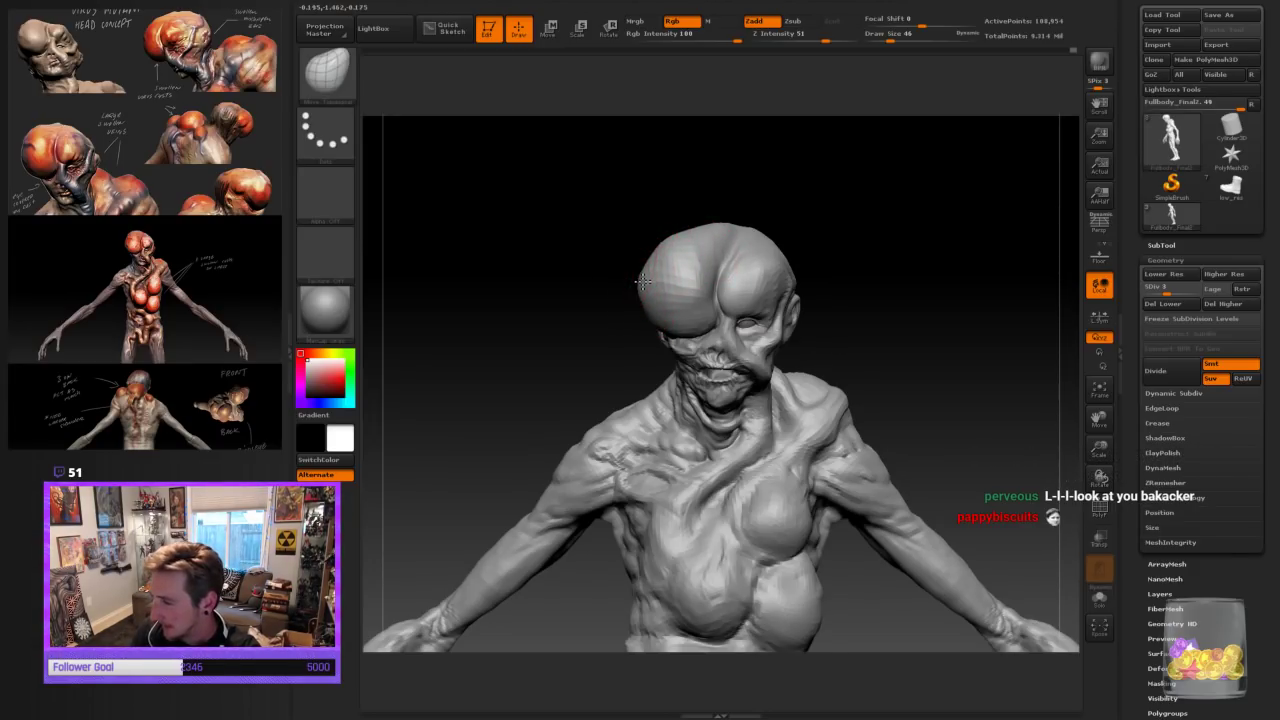
{"action": "mouse_move", "coordinate": [638, 339]}
{"action": "left_mouse_down"}
{"action": "mouse_move", "coordinate": [626, 363]}
{"action": "mouse_move", "coordinate": [637, 361]}
{"action": "left_mouse_up"}
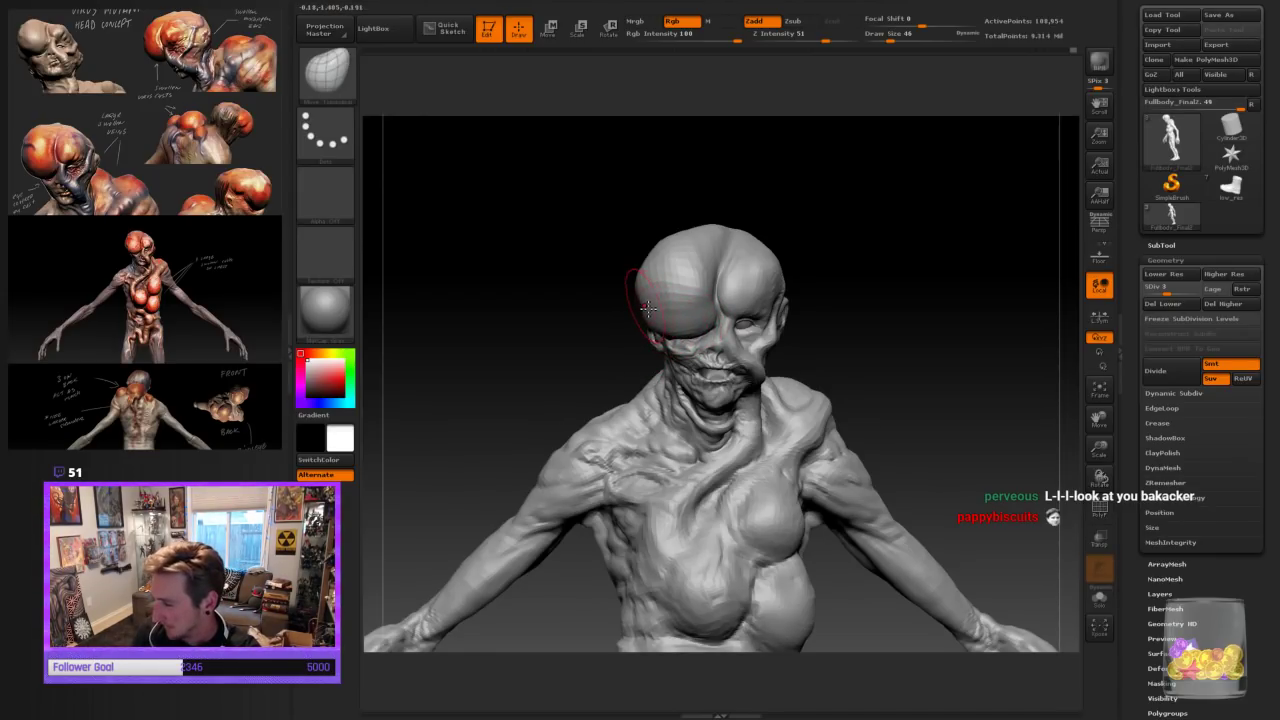
{"action": "mouse_move", "coordinate": [876, 215]}
{"action": "left_mouse_down"}
{"action": "mouse_move", "coordinate": [943, 206]}
{"action": "mouse_move", "coordinate": [909, 226]}
{"action": "left_mouse_up"}
{"action": "left_click_drag", "start_coordinate": [806, 429], "coordinate": [851, 334]}
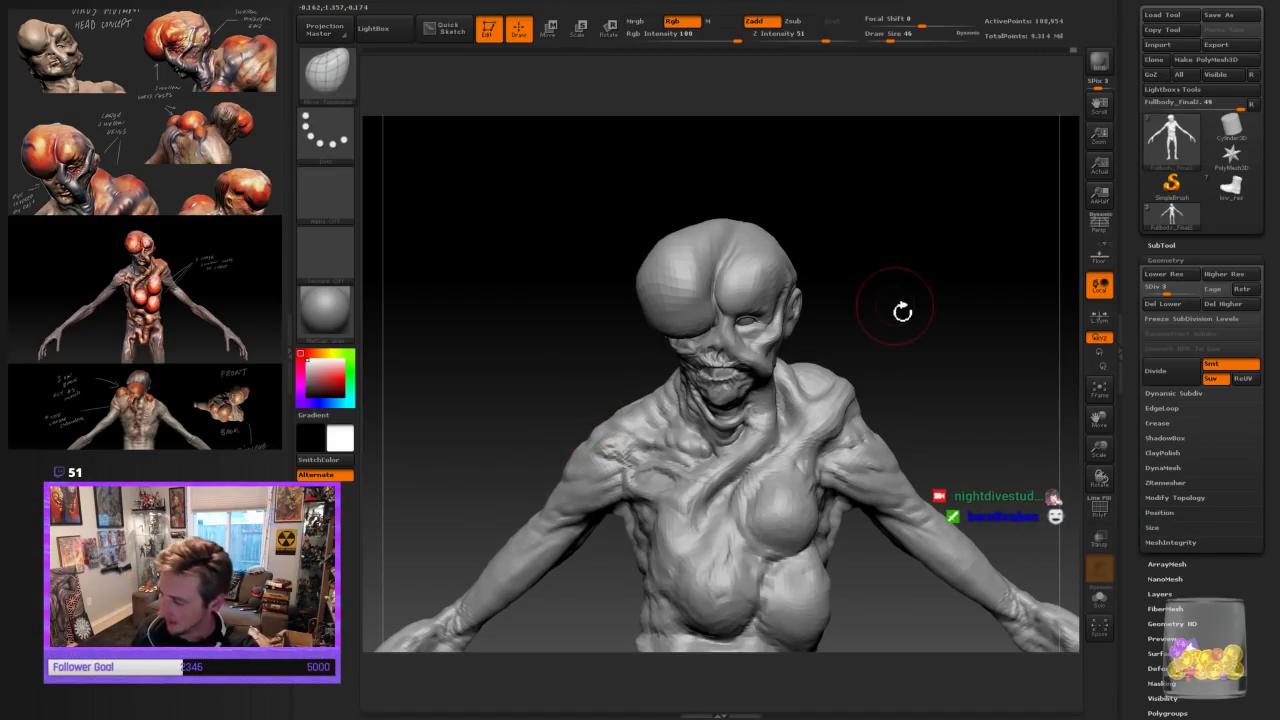
Round out the forehead growth and cranium with the Move Topological brush at draw sizes 46 and 58, working from three-quarter and side views
{"action": "left_click_drag", "start_coordinate": [900, 306], "coordinate": [826, 294]}
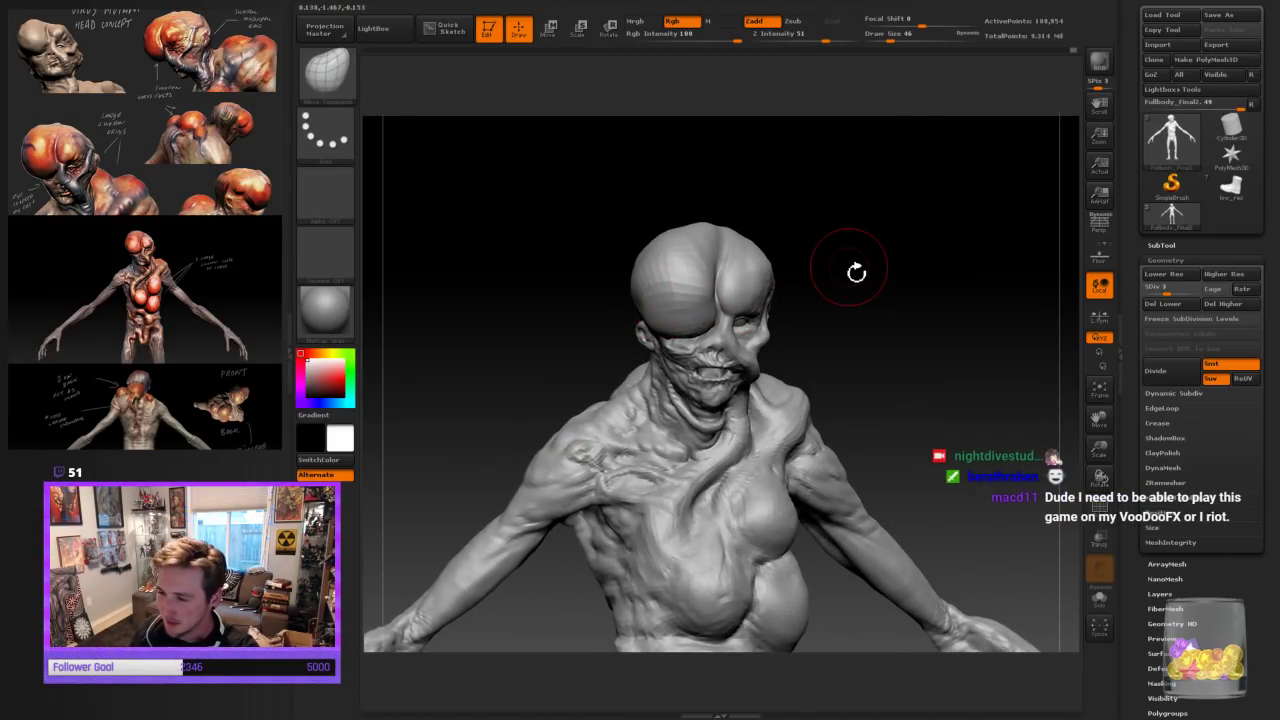
{"action": "mouse_move", "coordinate": [856, 272]}
{"action": "left_mouse_down"}
{"action": "mouse_move", "coordinate": [900, 354]}
{"action": "mouse_move", "coordinate": [920, 346]}
{"action": "mouse_move", "coordinate": [808, 297]}
{"action": "left_mouse_up"}
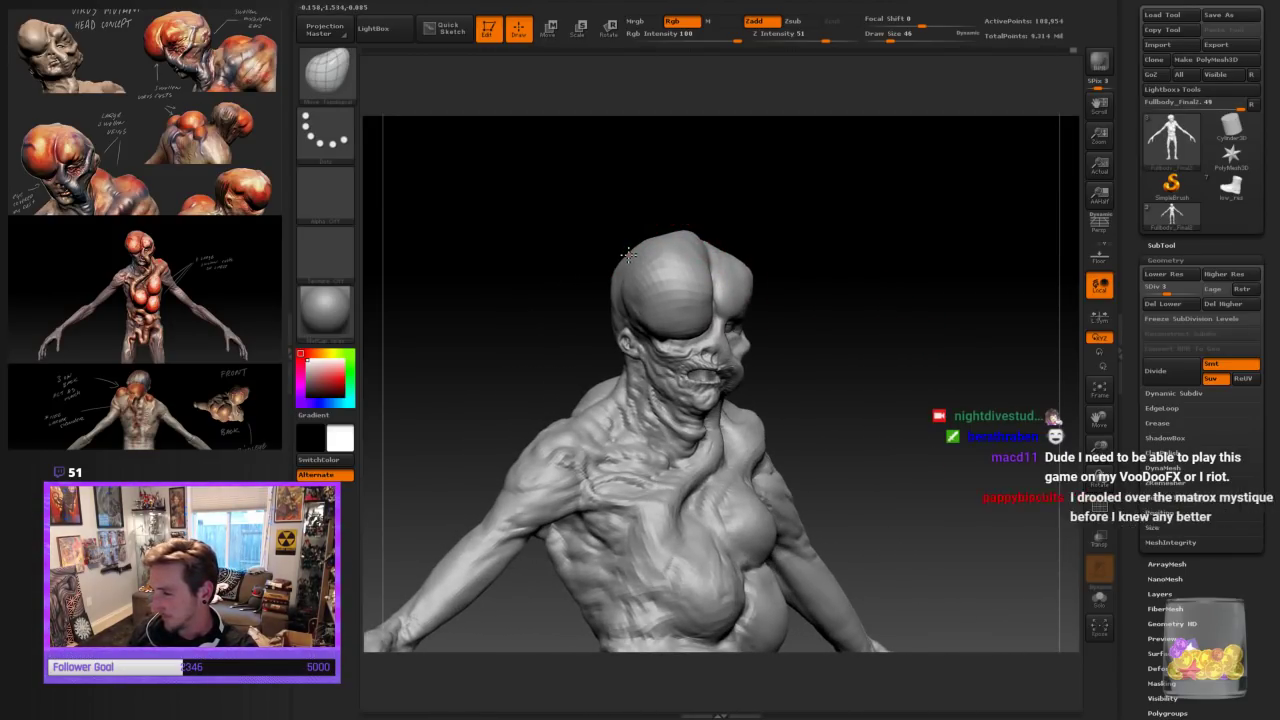
{"action": "left_click_drag", "start_coordinate": [671, 209], "coordinate": [607, 250]}
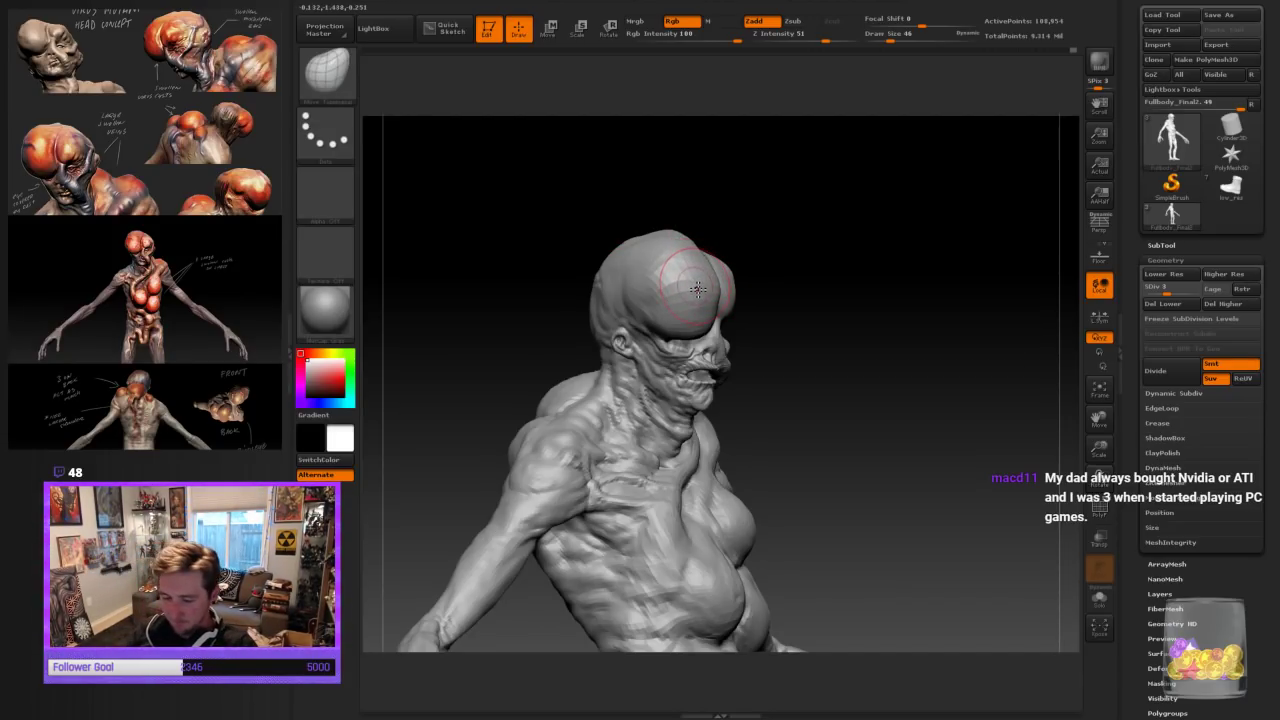
{"action": "key", "text": "]"}
{"action": "mouse_move", "coordinate": [750, 238]}
{"action": "left_mouse_down"}
{"action": "mouse_move", "coordinate": [780, 234]}
{"action": "mouse_move", "coordinate": [757, 246]}
{"action": "mouse_move", "coordinate": [710, 221]}
{"action": "left_mouse_up"}
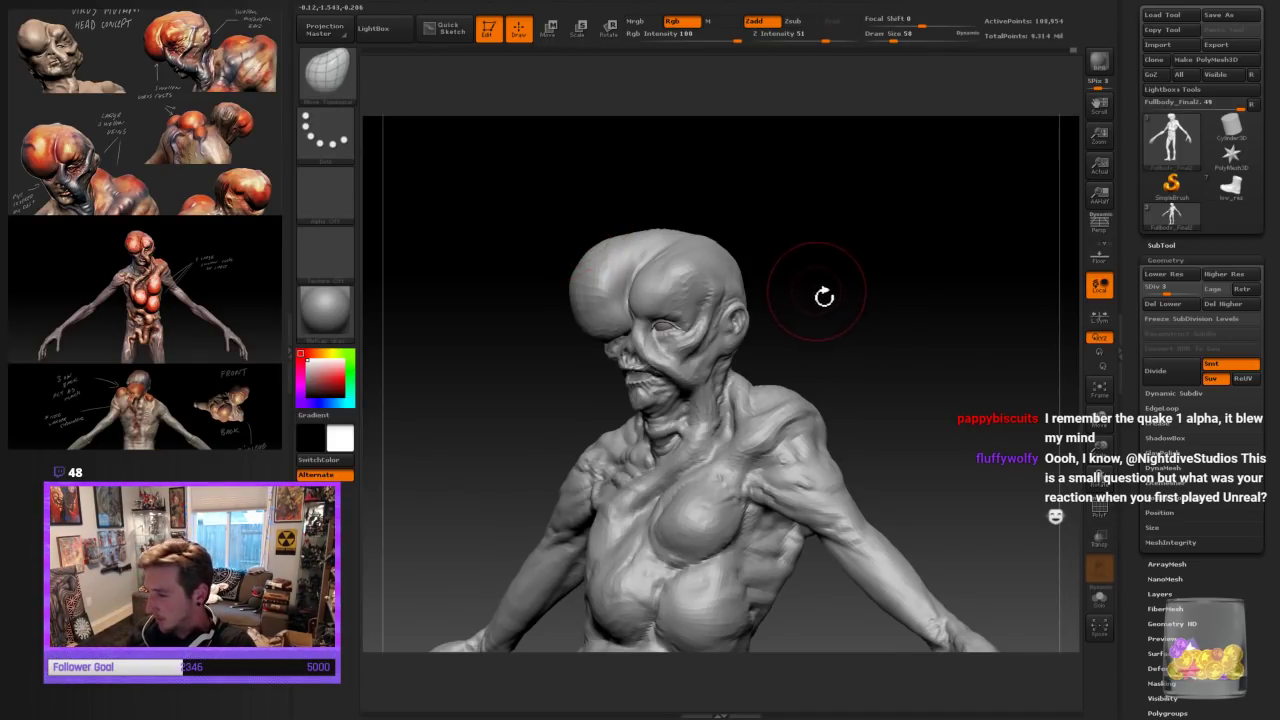
{"action": "left_click_drag", "start_coordinate": [737, 193], "coordinate": [808, 200]}
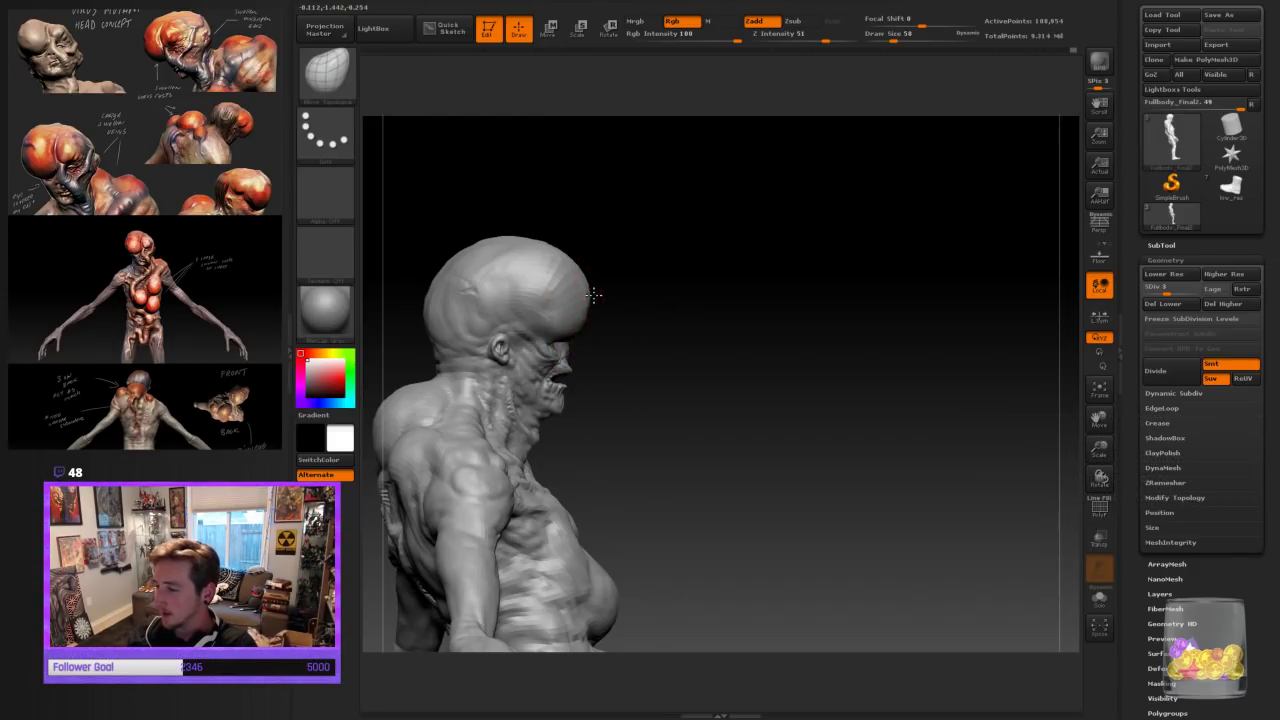
{"action": "mouse_move", "coordinate": [749, 337]}
{"action": "left_mouse_down"}
{"action": "mouse_move", "coordinate": [723, 337]}
{"action": "mouse_move", "coordinate": [768, 333]}
{"action": "mouse_move", "coordinate": [723, 380]}
{"action": "mouse_move", "coordinate": [682, 517]}
{"action": "left_mouse_up"}
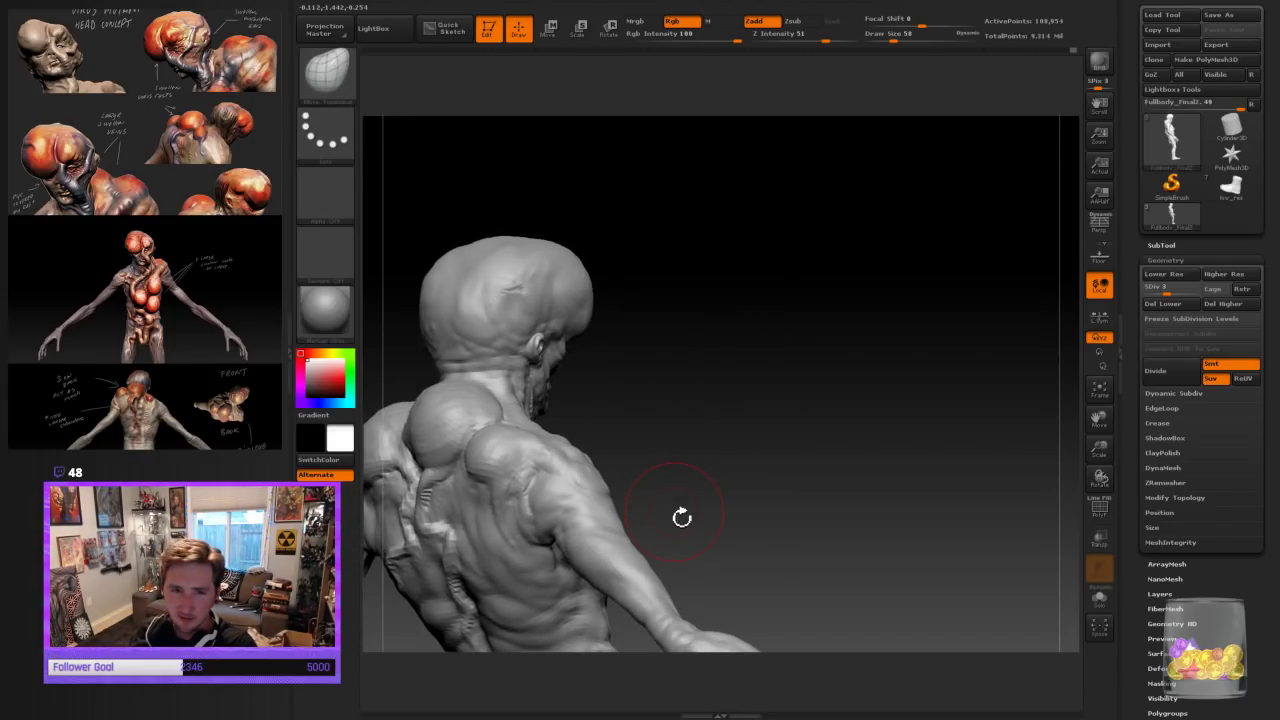
Reshape the mouth and lips with the Move Topological brush at draw sizes 26 and 34, after checking the head from several sides
{"action": "mouse_move", "coordinate": [706, 443]}
{"action": "left_mouse_down"}
{"action": "mouse_move", "coordinate": [795, 469]}
{"action": "mouse_move", "coordinate": [697, 457]}
{"action": "left_mouse_up"}
{"action": "mouse_move", "coordinate": [798, 430]}
{"action": "left_mouse_down"}
{"action": "mouse_move", "coordinate": [777, 429]}
{"action": "mouse_move", "coordinate": [789, 395]}
{"action": "mouse_move", "coordinate": [872, 373]}
{"action": "left_mouse_up"}
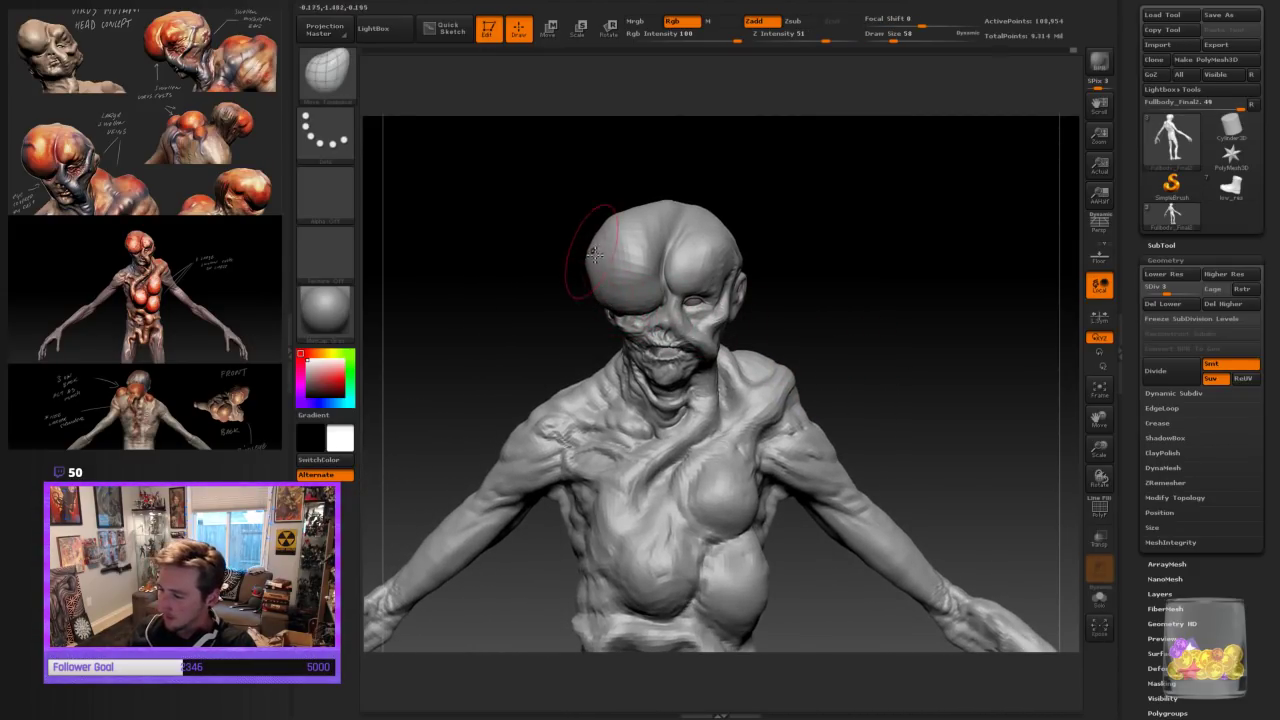
{"action": "mouse_move", "coordinate": [915, 429]}
{"action": "left_mouse_down"}
{"action": "mouse_move", "coordinate": [1014, 431]}
{"action": "mouse_move", "coordinate": [838, 452]}
{"action": "left_mouse_up"}
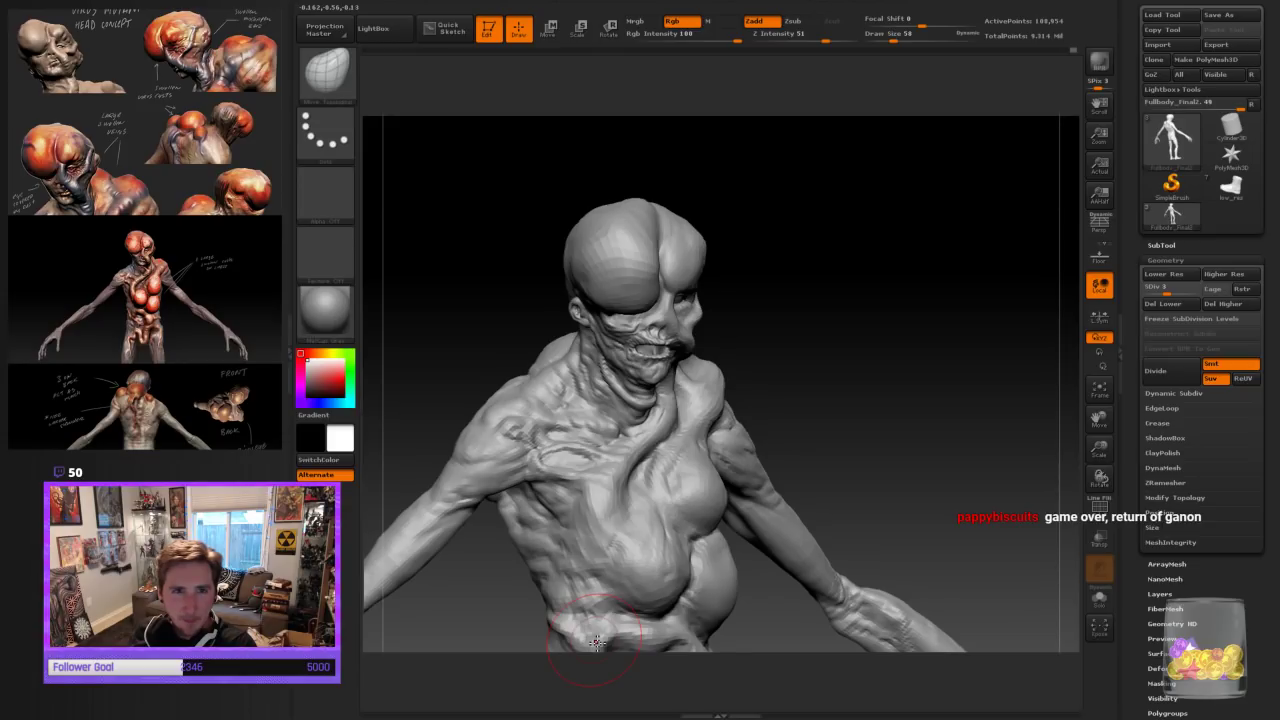
{"action": "left_click_drag", "start_coordinate": [842, 290], "coordinate": [842, 258]}
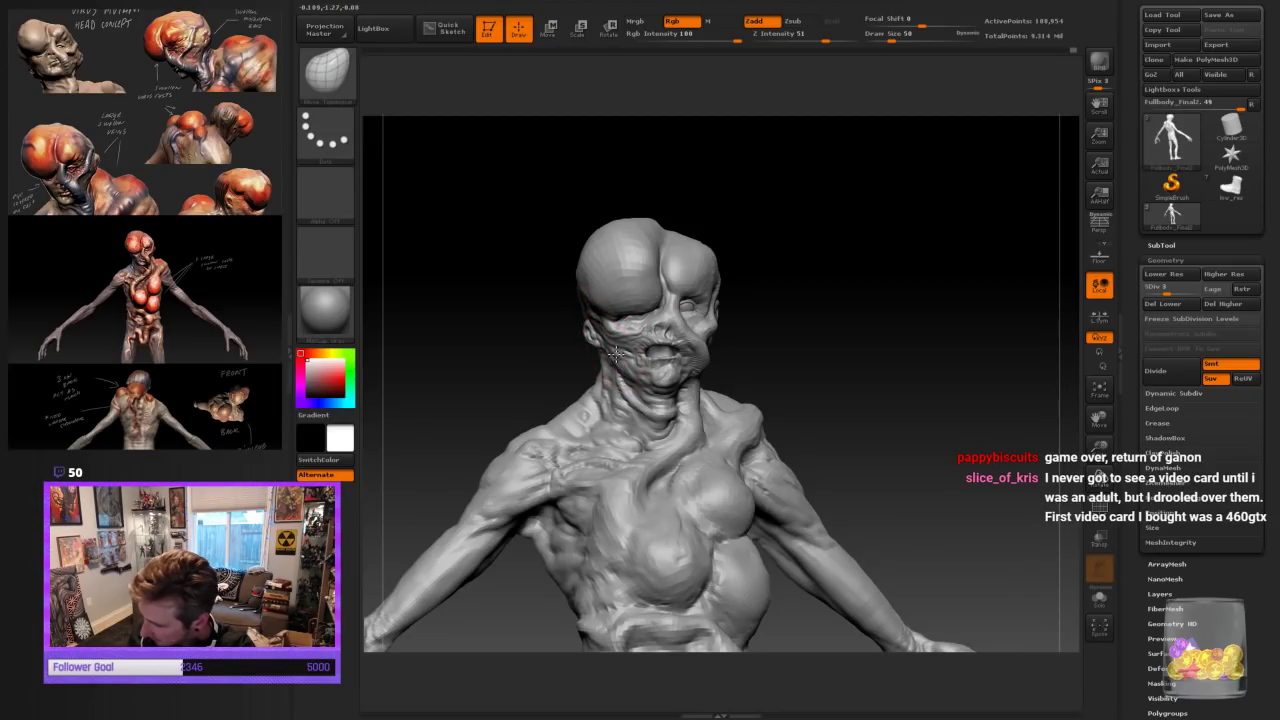
{"action": "left_click_drag", "start_coordinate": [846, 315], "coordinate": [785, 350]}
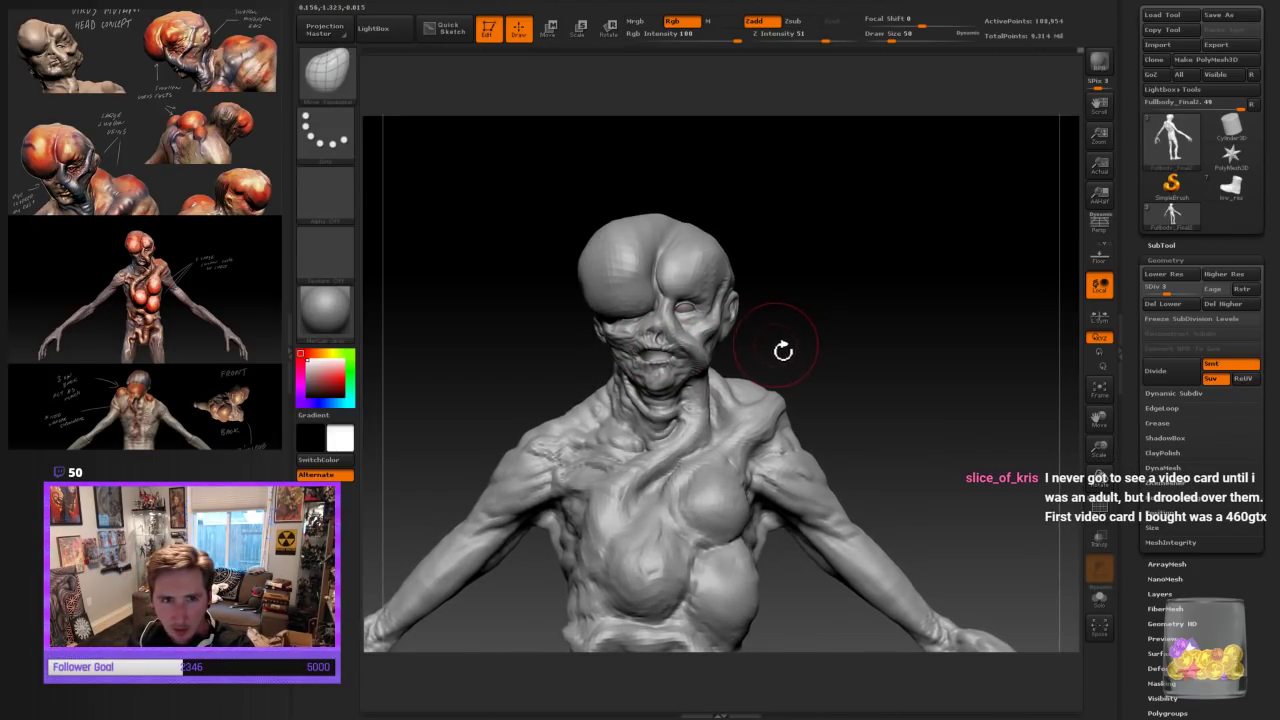
{"action": "left_click_drag", "start_coordinate": [1097, 443], "coordinate": [1097, 460]}
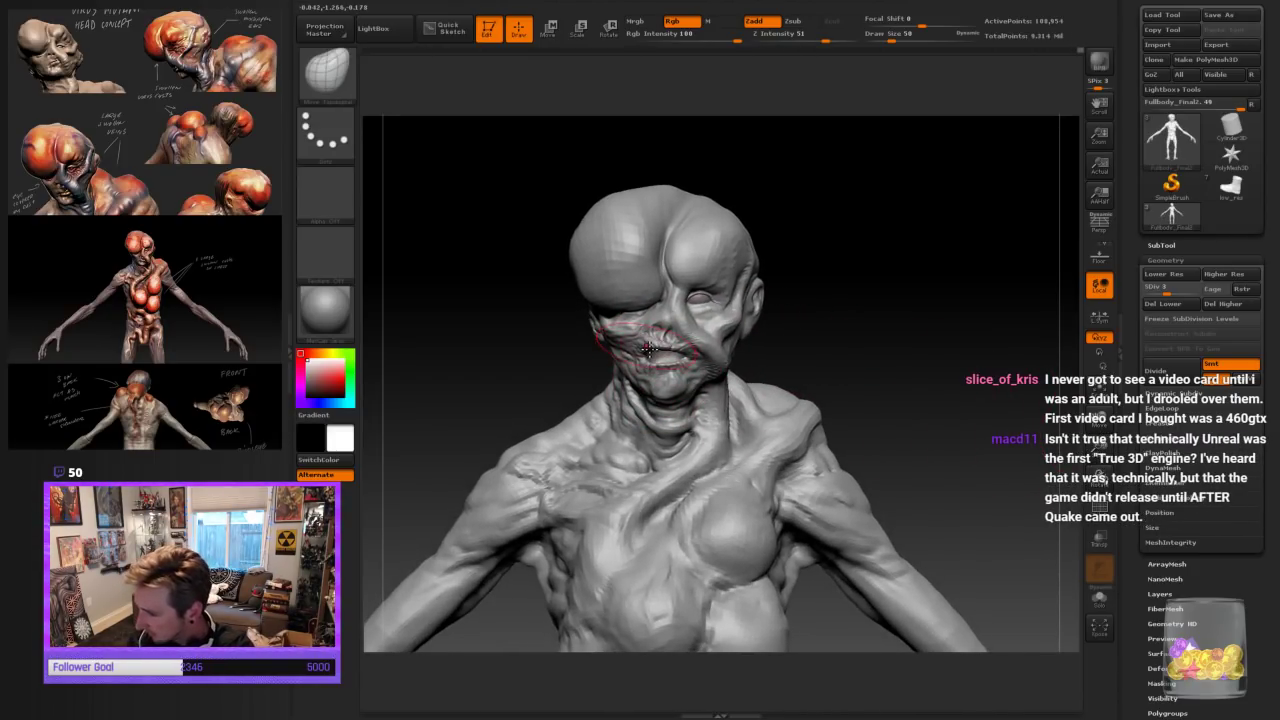
{"action": "key", "text": "bracketleft"}
{"action": "key", "text": "bracketleft"}
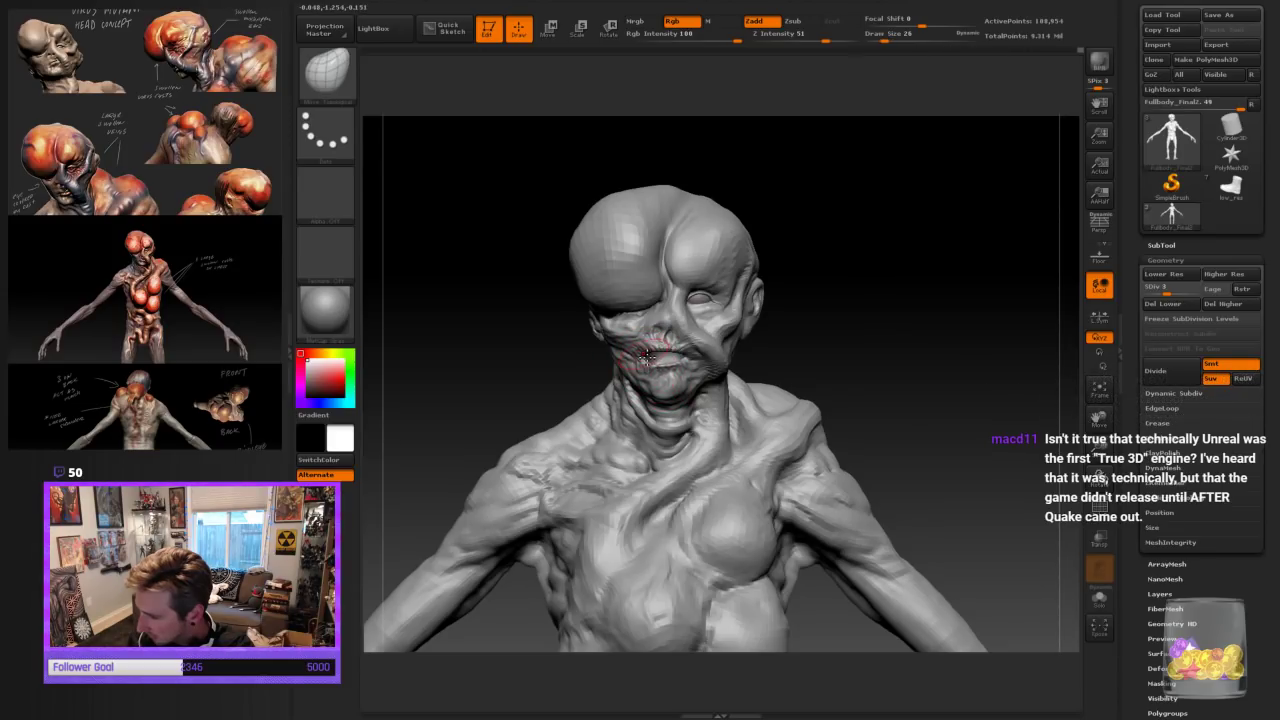
{"action": "left_click_drag", "start_coordinate": [655, 371], "coordinate": [672, 348]}
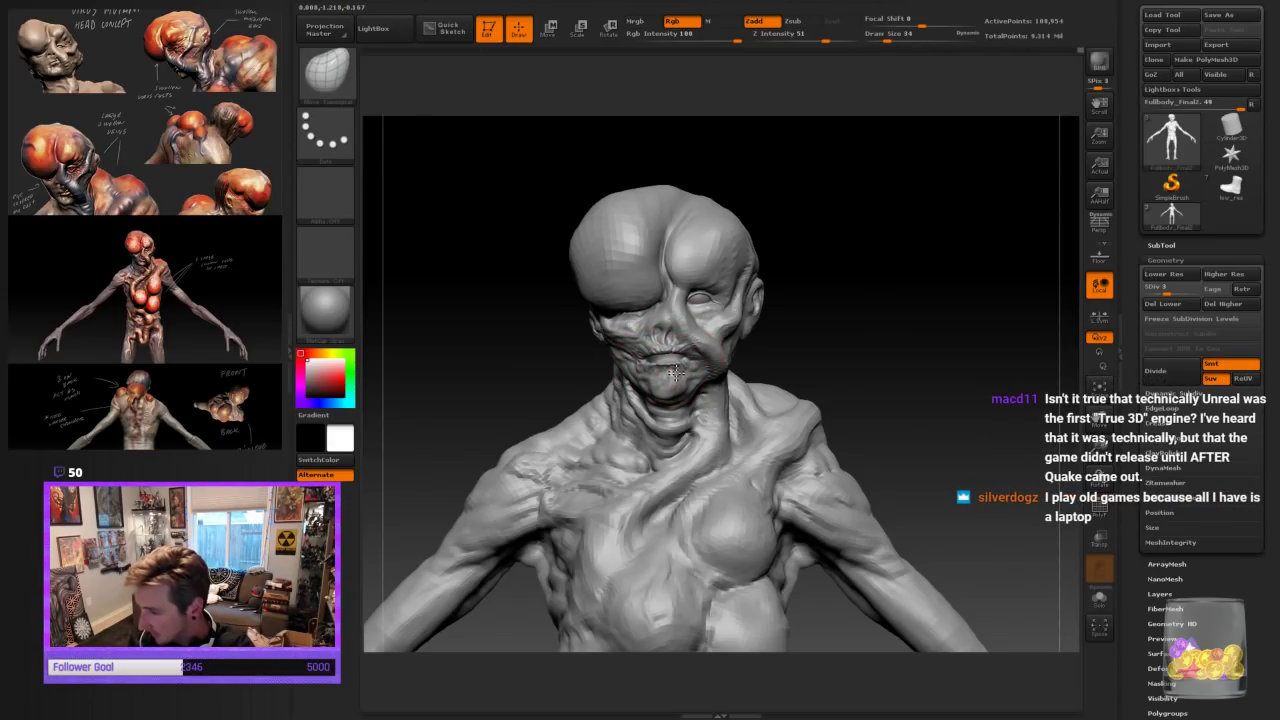
{"action": "mouse_move", "coordinate": [930, 350]}
{"action": "left_mouse_down"}
{"action": "mouse_move", "coordinate": [948, 346]}
{"action": "mouse_move", "coordinate": [995, 378]}
{"action": "mouse_move", "coordinate": [935, 413]}
{"action": "mouse_move", "coordinate": [904, 398]}
{"action": "left_mouse_up"}
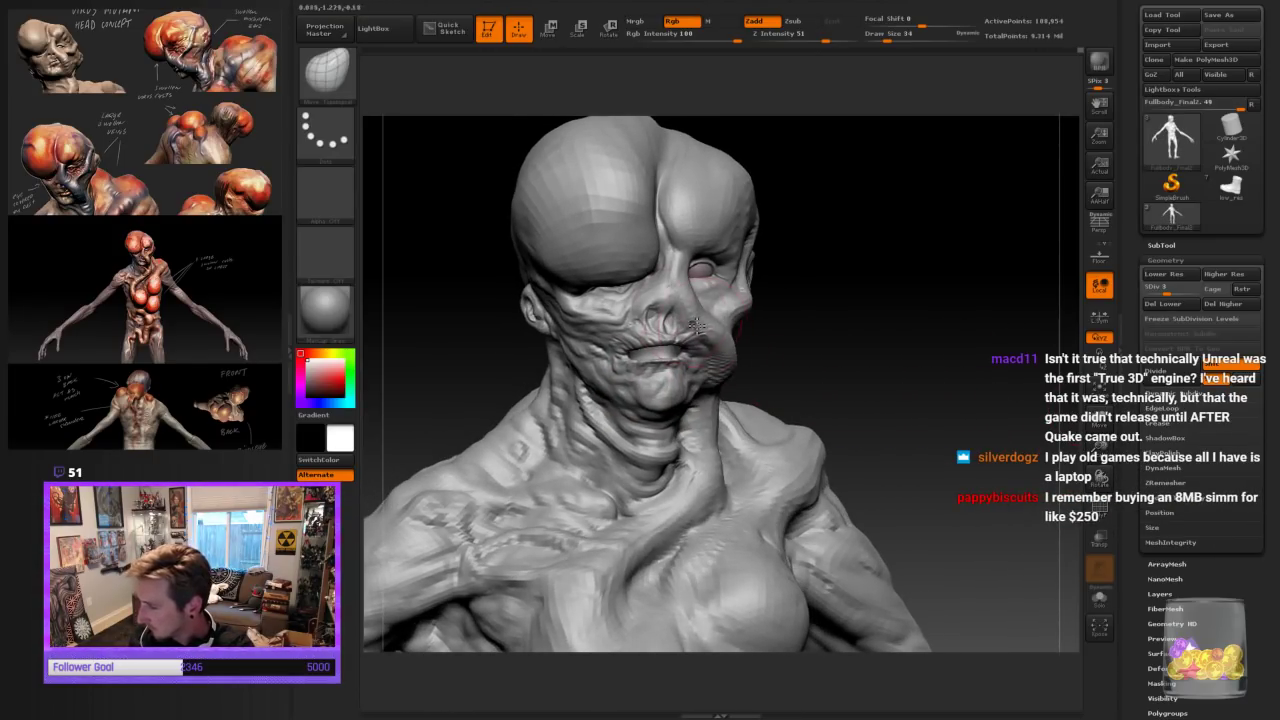
{"action": "mouse_move", "coordinate": [857, 277]}
{"action": "left_mouse_down"}
{"action": "mouse_move", "coordinate": [843, 280]}
{"action": "mouse_move", "coordinate": [841, 263]}
{"action": "left_mouse_up"}
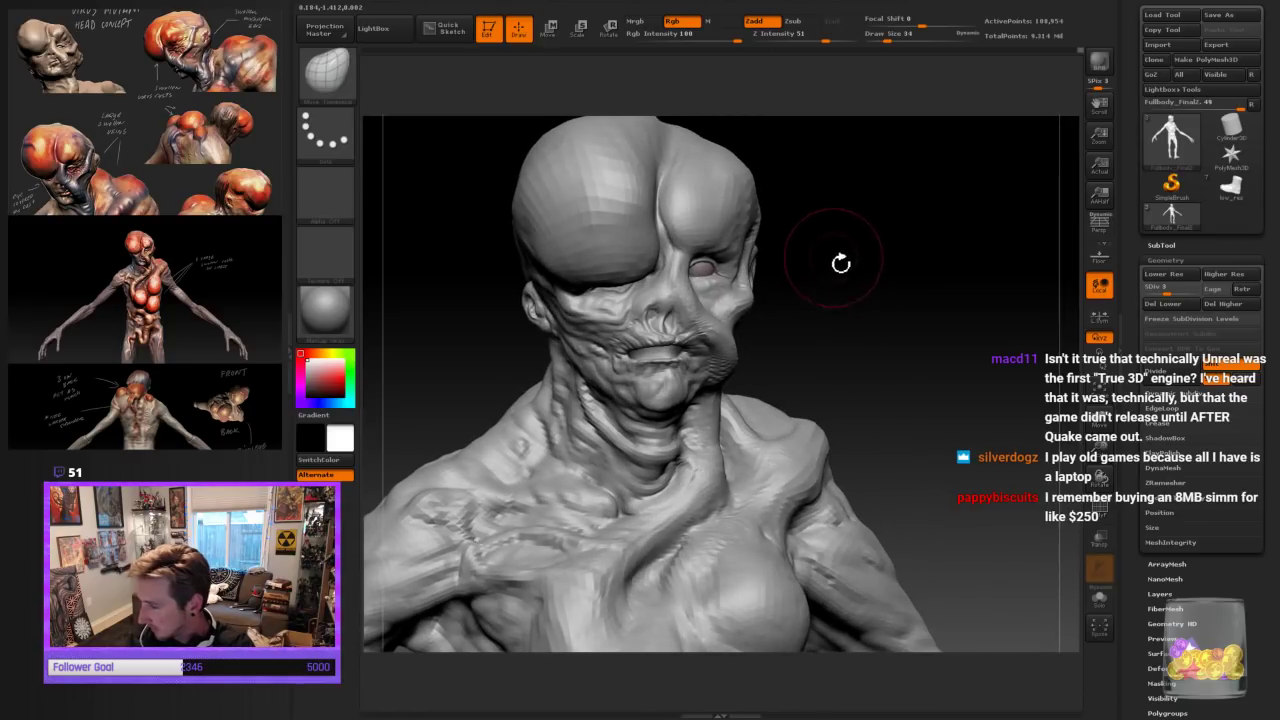
Switch to the Inflat brush at draw size 34 and examine the mouth and the cheek fold beside it up close
{"action": "left_click", "coordinate": [343, 82]}
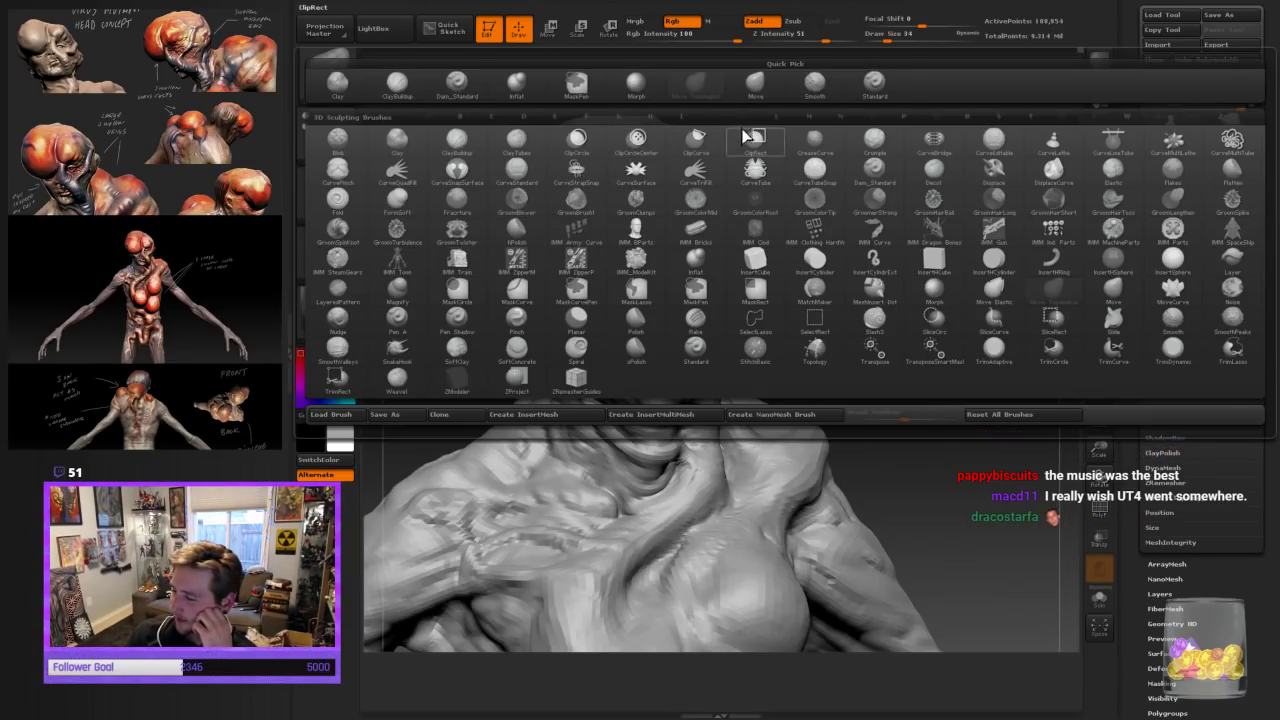
{"action": "left_click", "coordinate": [516, 84]}
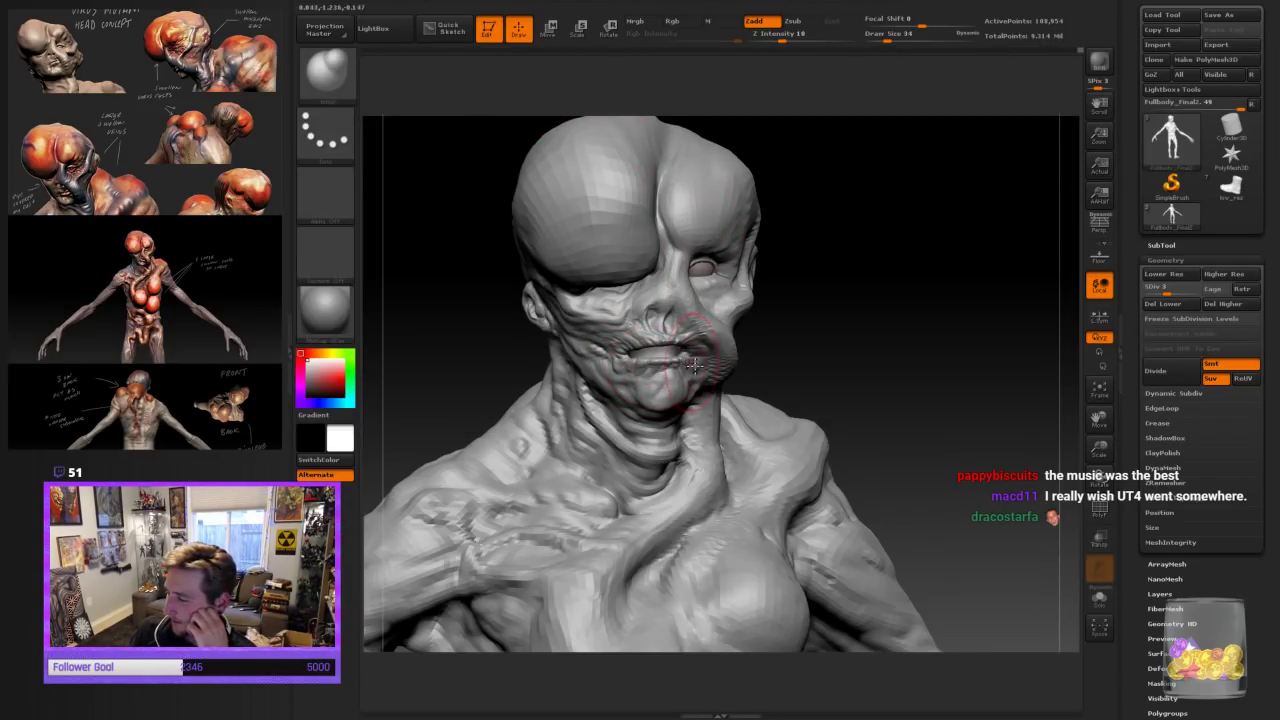
{"action": "left_click_drag", "start_coordinate": [863, 354], "coordinate": [693, 352]}
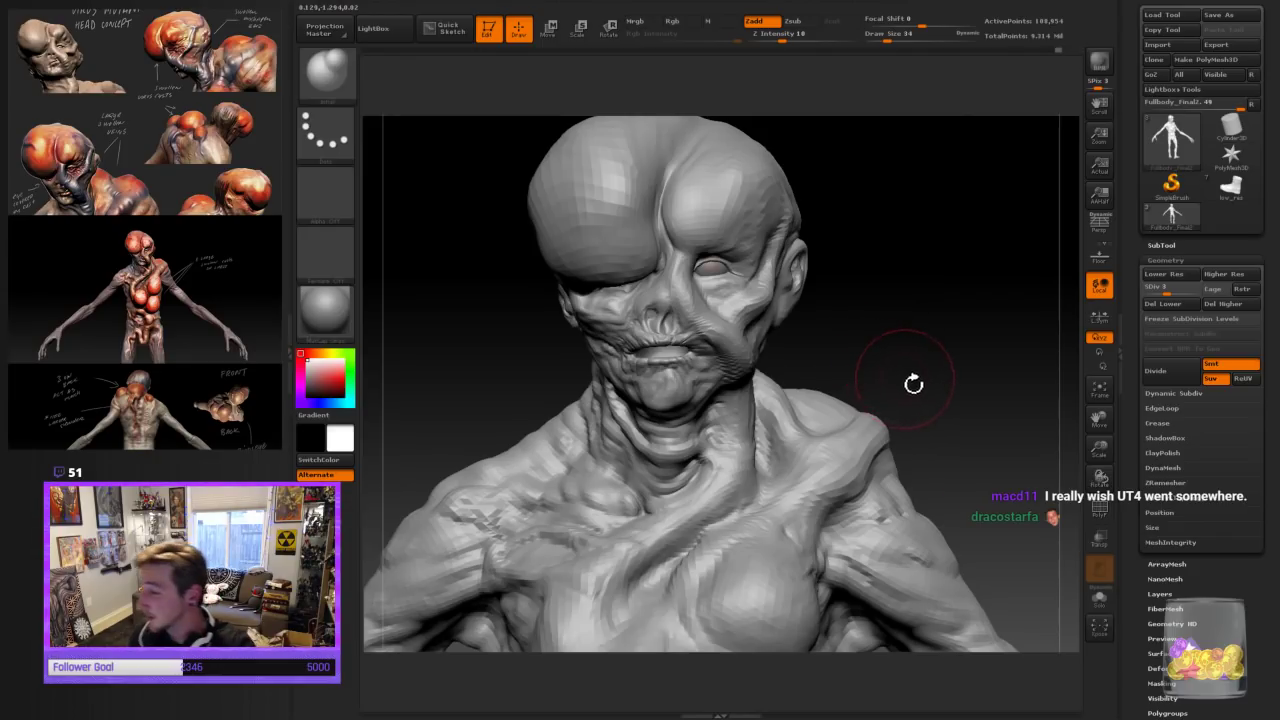
{"action": "left_click_drag", "start_coordinate": [912, 384], "coordinate": [973, 421]}
{"action": "left_click_drag", "start_coordinate": [1101, 449], "coordinate": [1104, 465]}
{"action": "left_click_drag", "start_coordinate": [978, 377], "coordinate": [972, 351]}
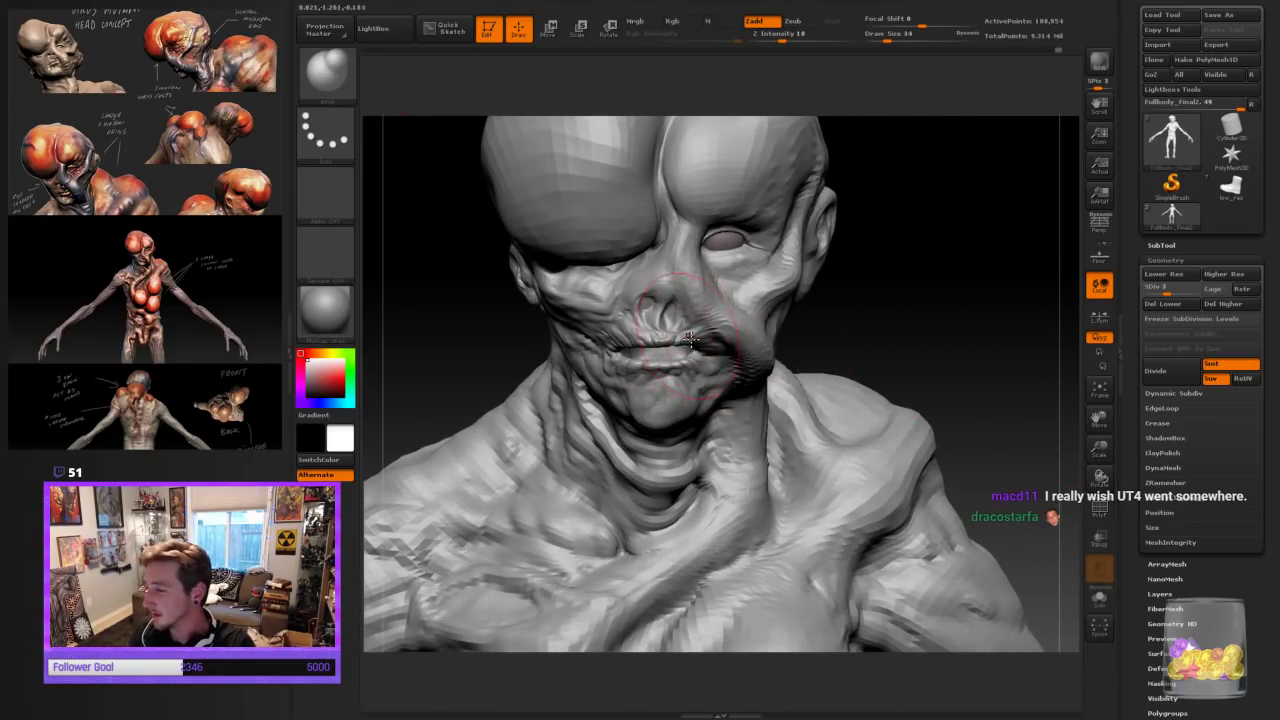
{"action": "left_click_drag", "start_coordinate": [801, 357], "coordinate": [866, 344]}
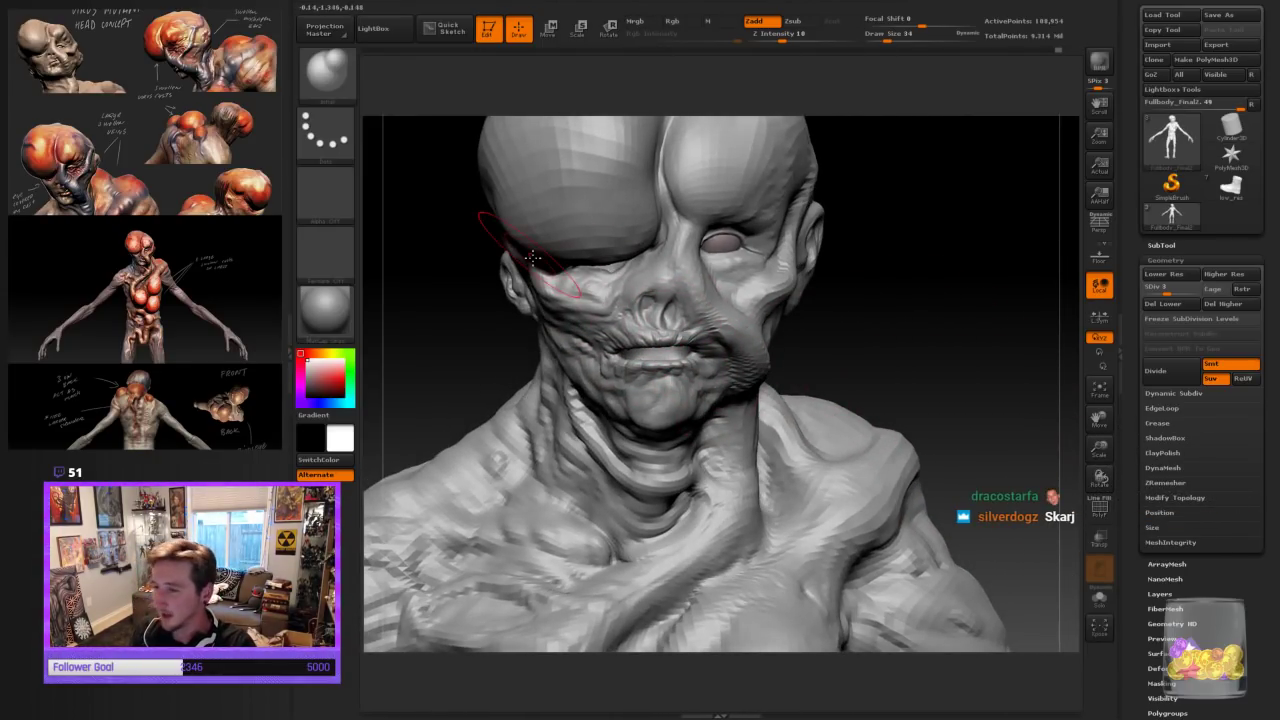
Rework the lower lip with ClayBuildup at draw size 10 and smooth the area around the mouth
{"action": "key", "text": "b"}
{"action": "left_click", "coordinate": [557, 354]}
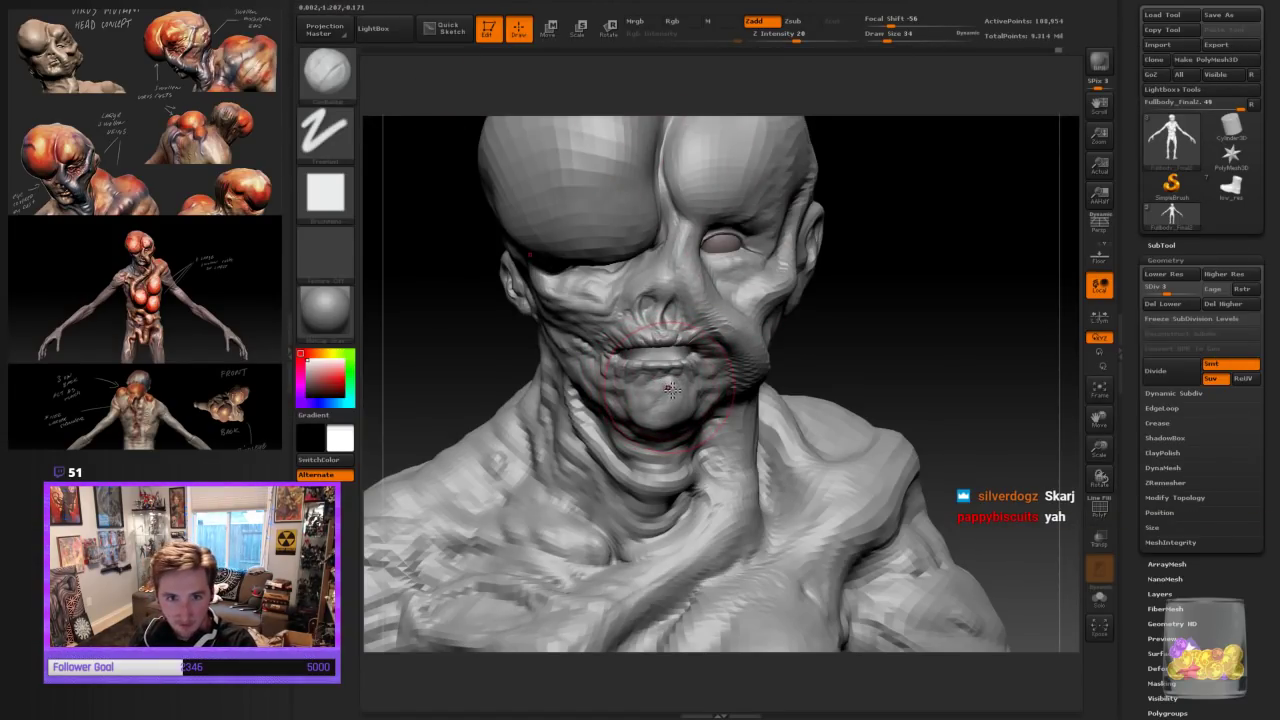
{"action": "key", "text": "bracketleft"}
{"action": "mouse_move", "coordinate": [685, 376]}
{"action": "left_mouse_down", "text": "shift"}
{"action": "mouse_move", "coordinate": [615, 335]}
{"action": "mouse_move", "coordinate": [678, 344]}
{"action": "left_mouse_up", "text": "shift"}
{"action": "left_click_drag", "start_coordinate": [848, 348], "coordinate": [862, 370]}
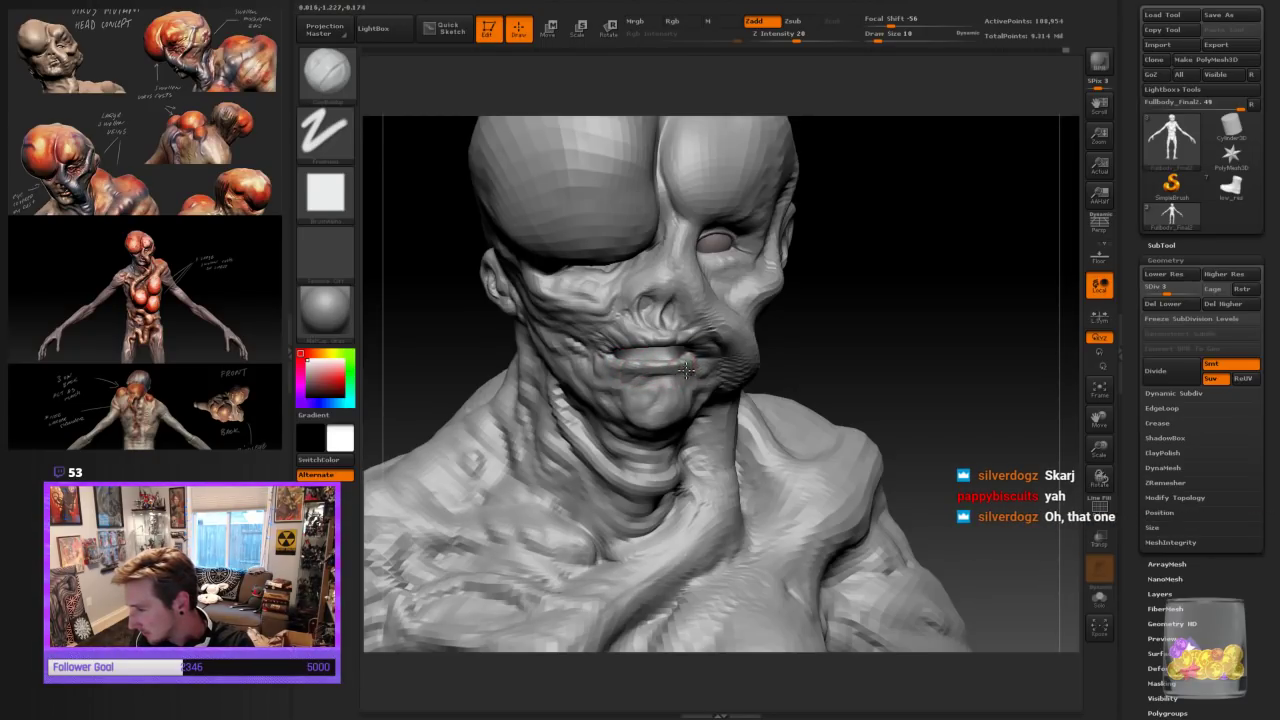
Build up both lips and the mouth corners with ClayBuildup at draw size 10, working from three-quarter views on either side
{"action": "left_click_drag", "start_coordinate": [905, 356], "coordinate": [834, 351]}
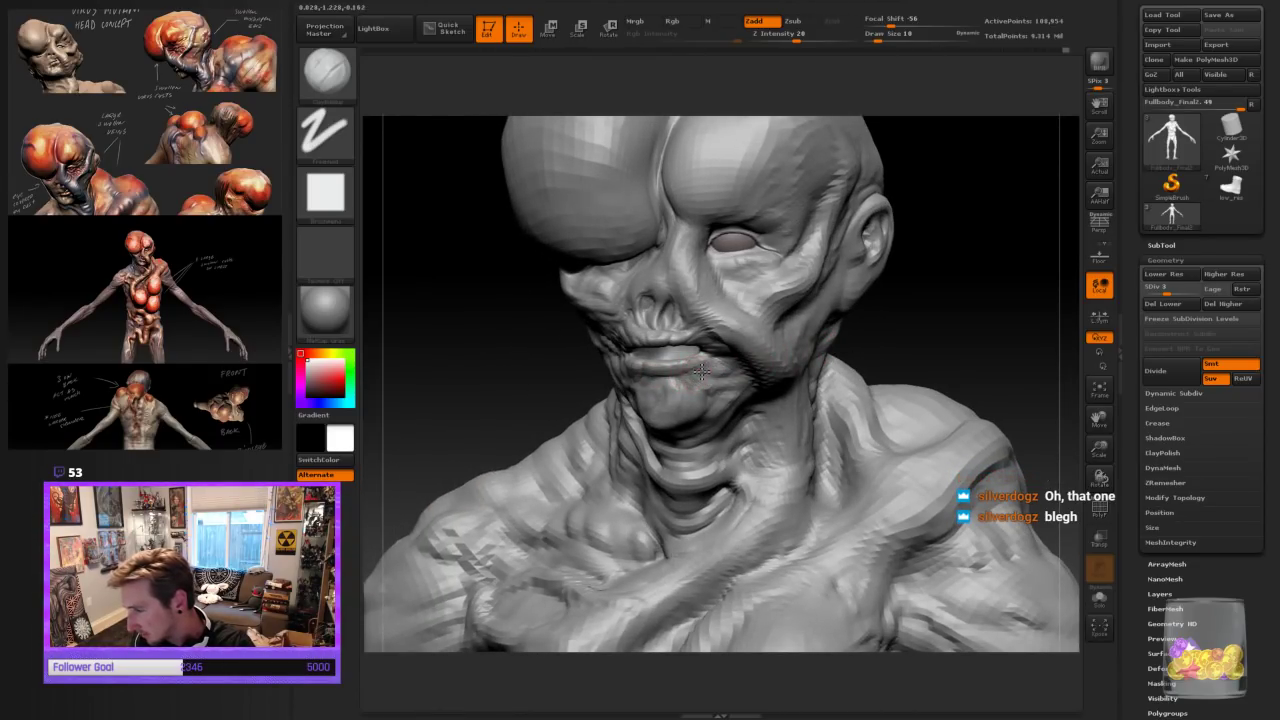
{"action": "left_click_drag", "start_coordinate": [680, 377], "coordinate": [840, 366]}
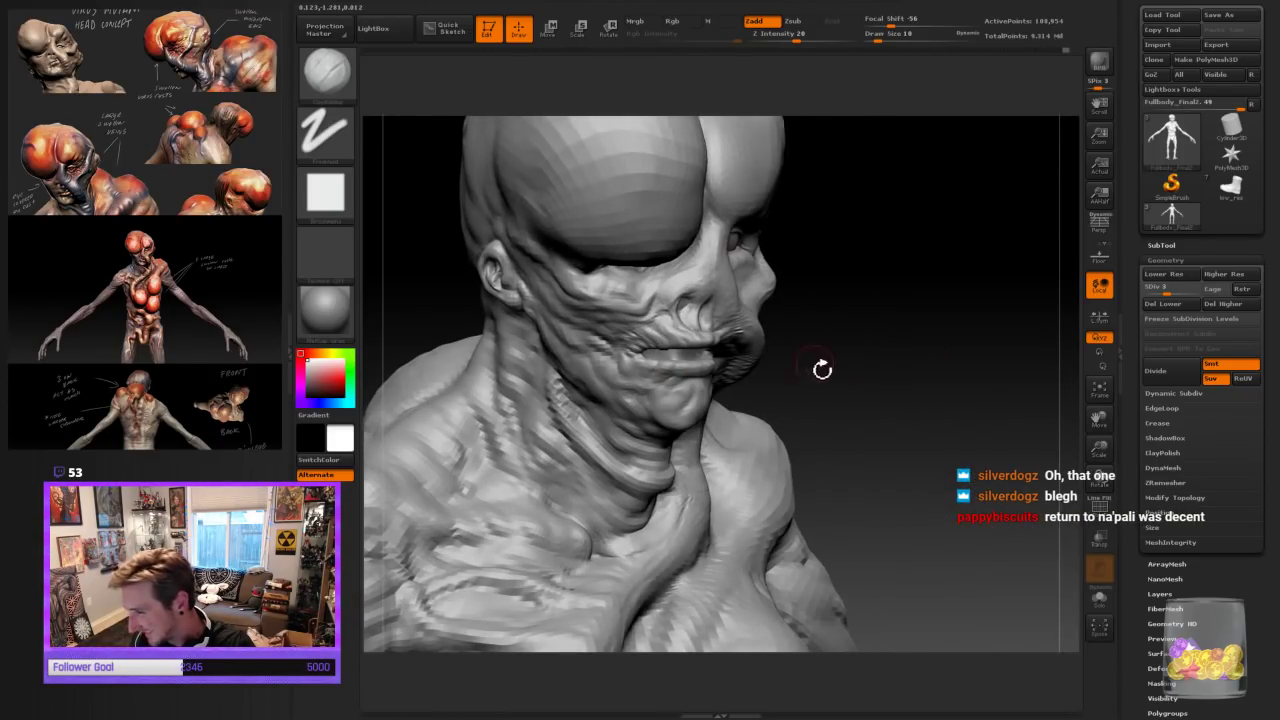
{"action": "left_click_drag", "start_coordinate": [677, 378], "coordinate": [656, 373]}
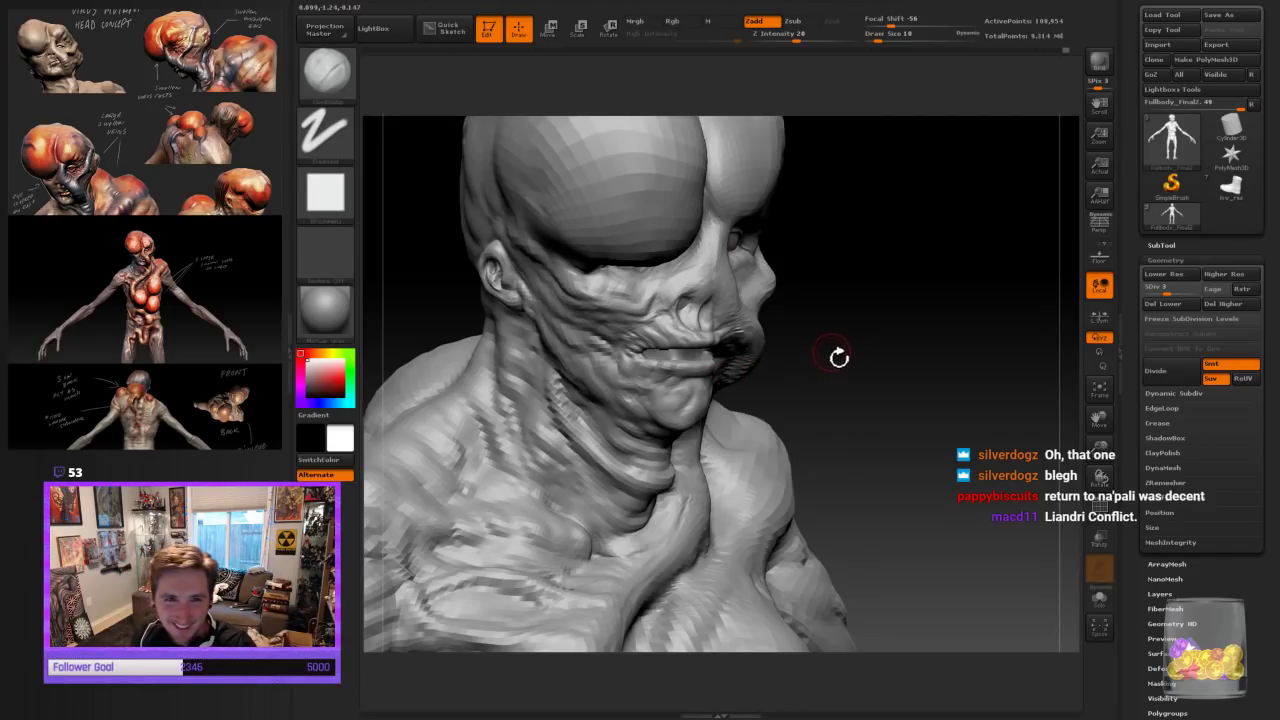
{"action": "left_click_drag", "start_coordinate": [849, 349], "coordinate": [799, 357]}
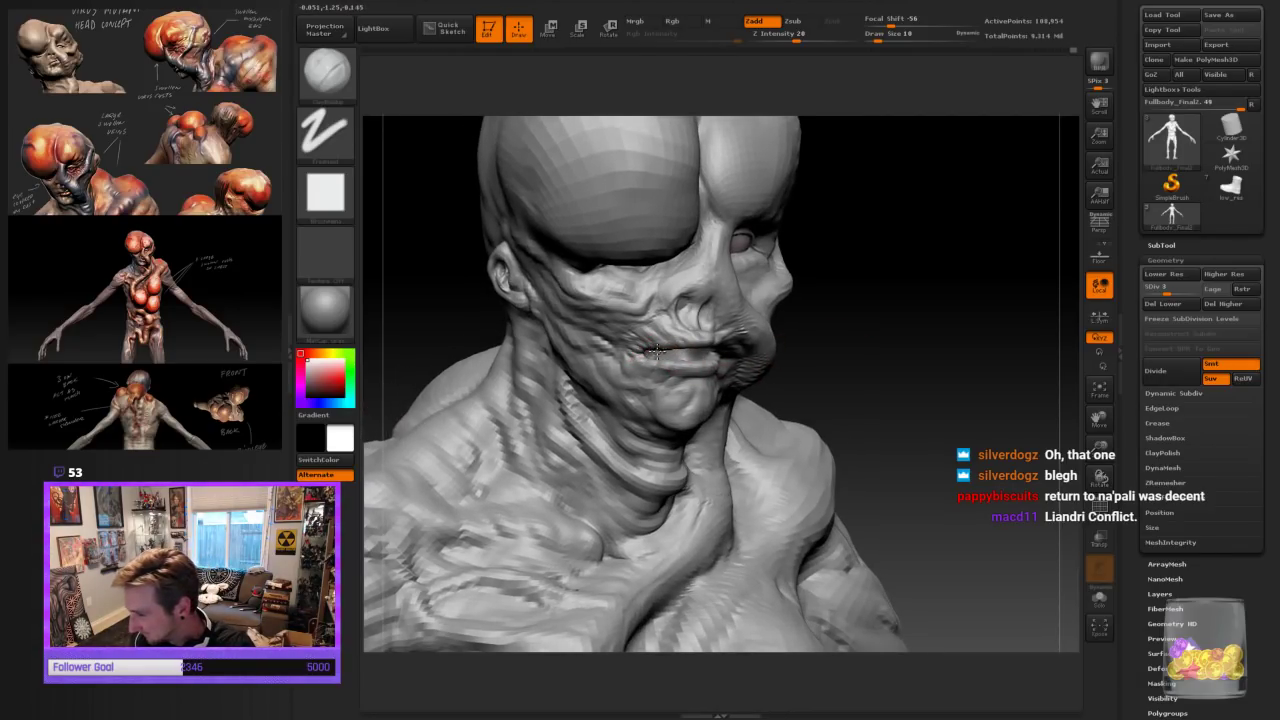
{"action": "left_click_drag", "start_coordinate": [845, 339], "coordinate": [770, 345]}
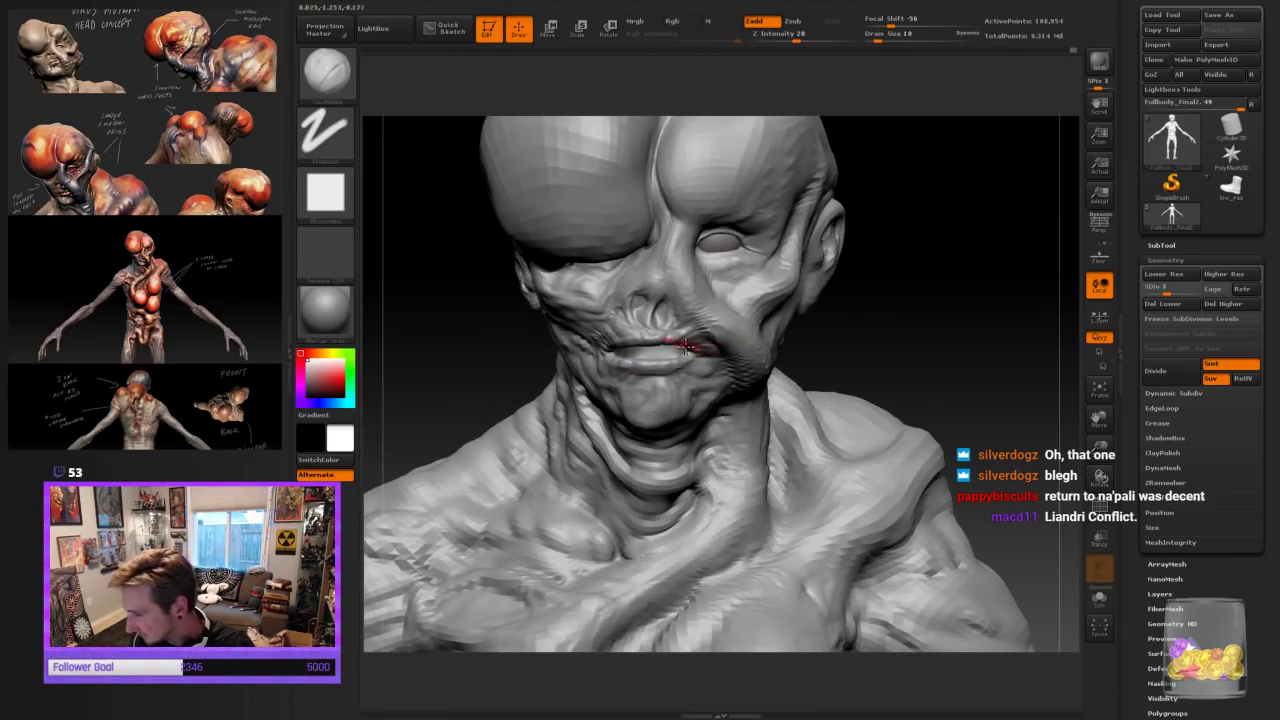
{"action": "mouse_move", "coordinate": [955, 320]}
{"action": "left_mouse_down"}
{"action": "mouse_move", "coordinate": [893, 315]}
{"action": "mouse_move", "coordinate": [815, 337]}
{"action": "left_mouse_up"}
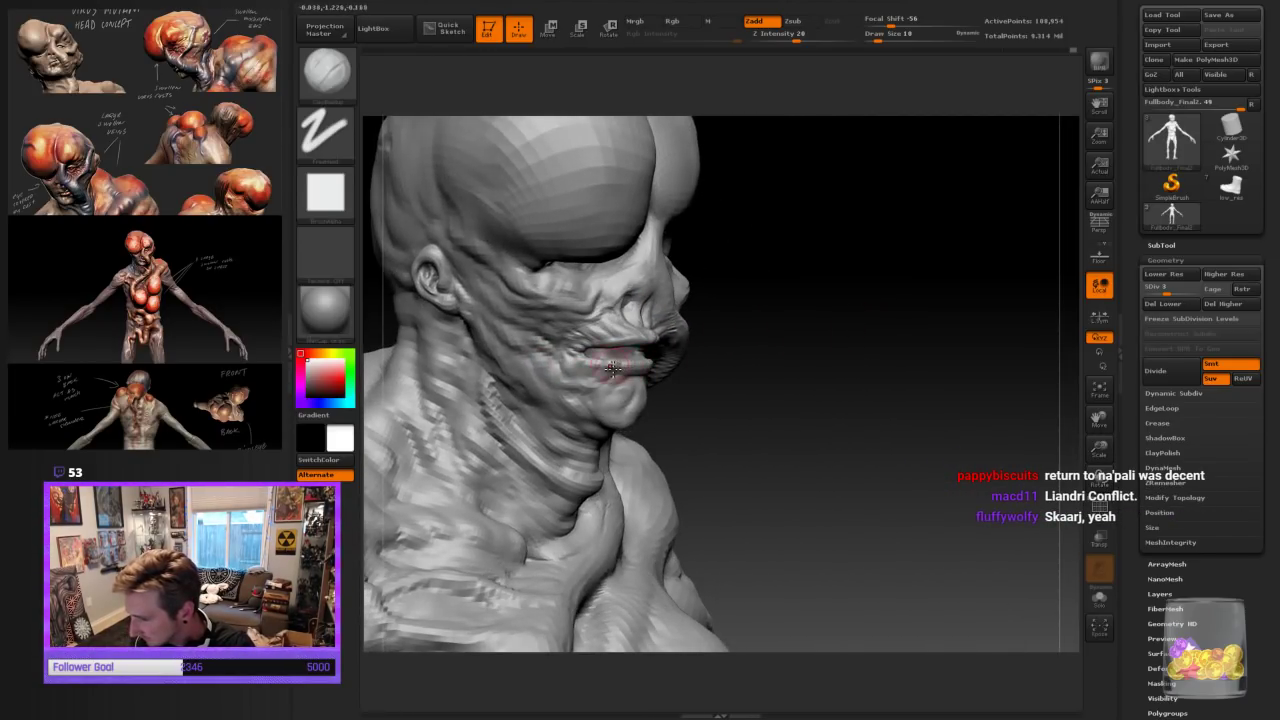
Adjust the mouth corner and lip outline with the Move Topological brush at draw sizes 10 to 26
{"action": "left_click", "coordinate": [326, 72]}
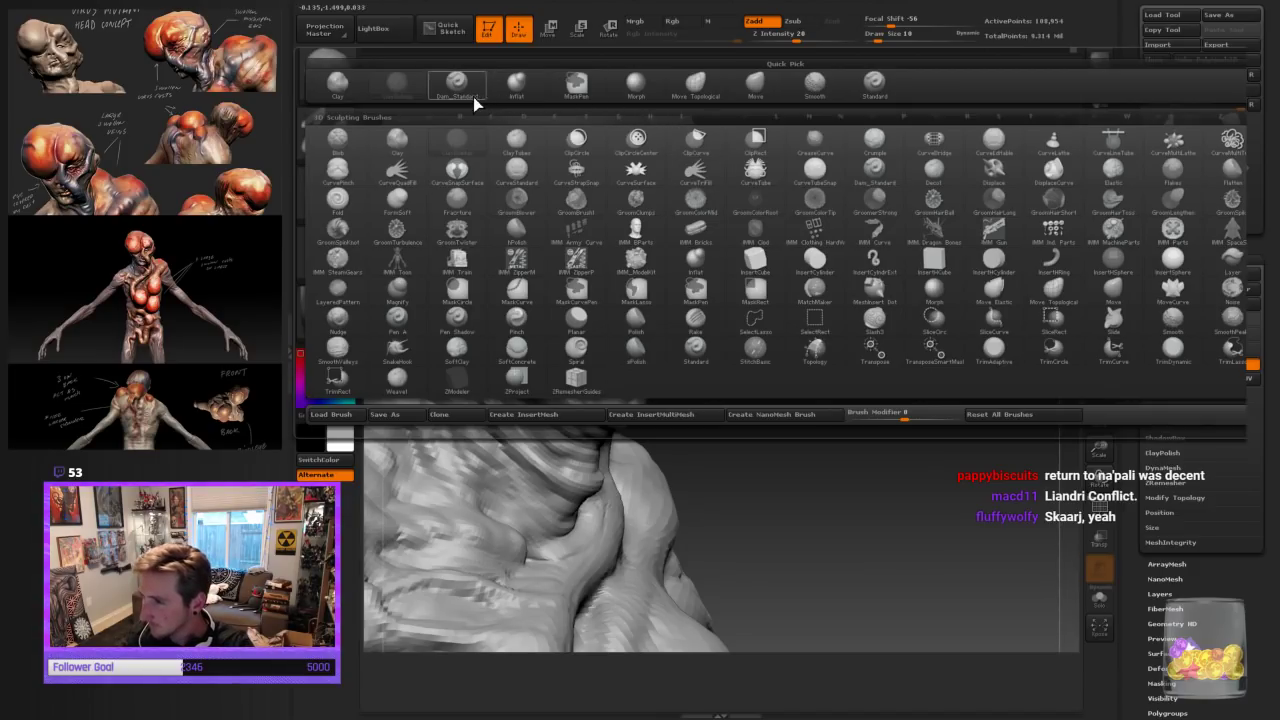
{"action": "left_click", "coordinate": [696, 82]}
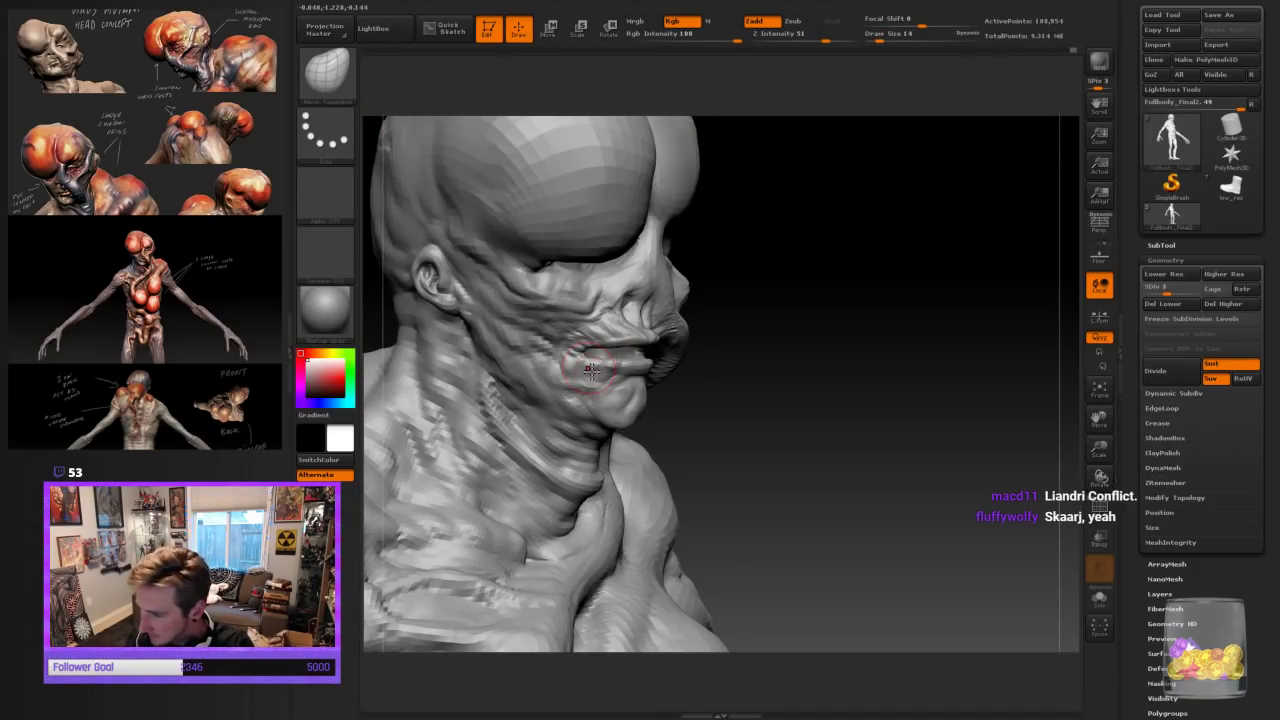
{"action": "left_click_drag", "start_coordinate": [593, 372], "coordinate": [589, 356]}
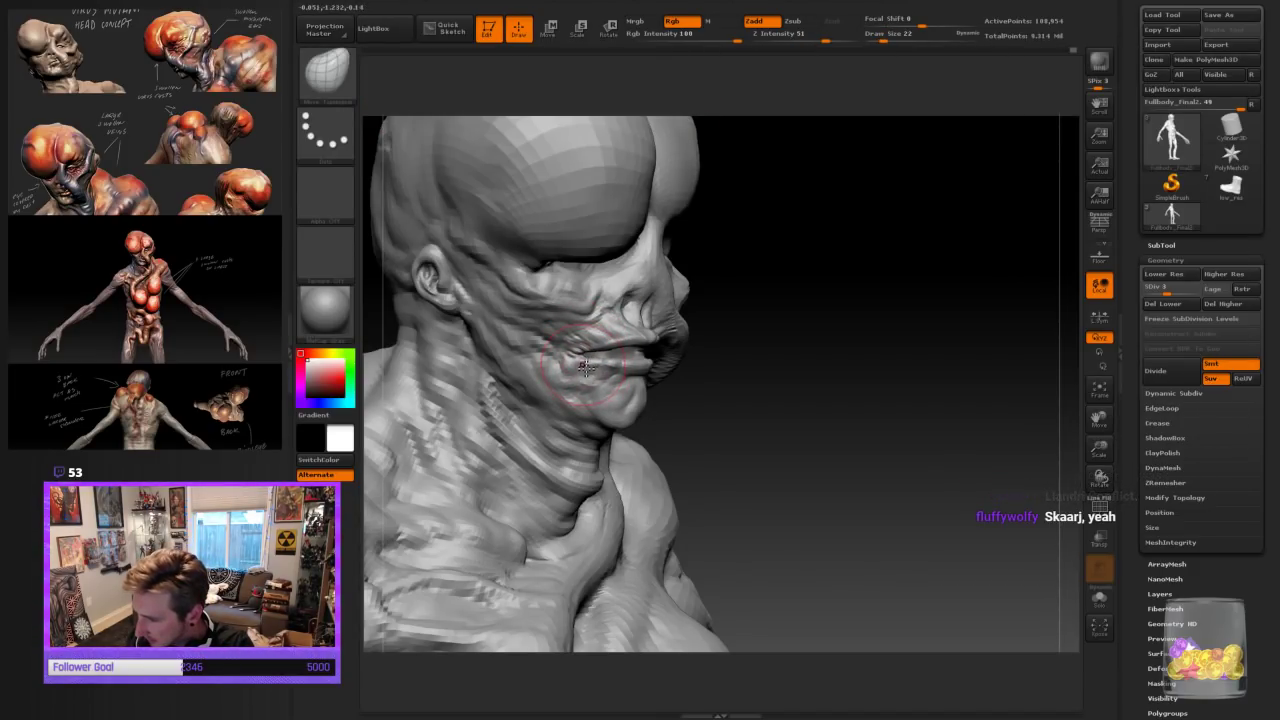
{"action": "left_click_drag", "start_coordinate": [792, 336], "coordinate": [585, 368]}
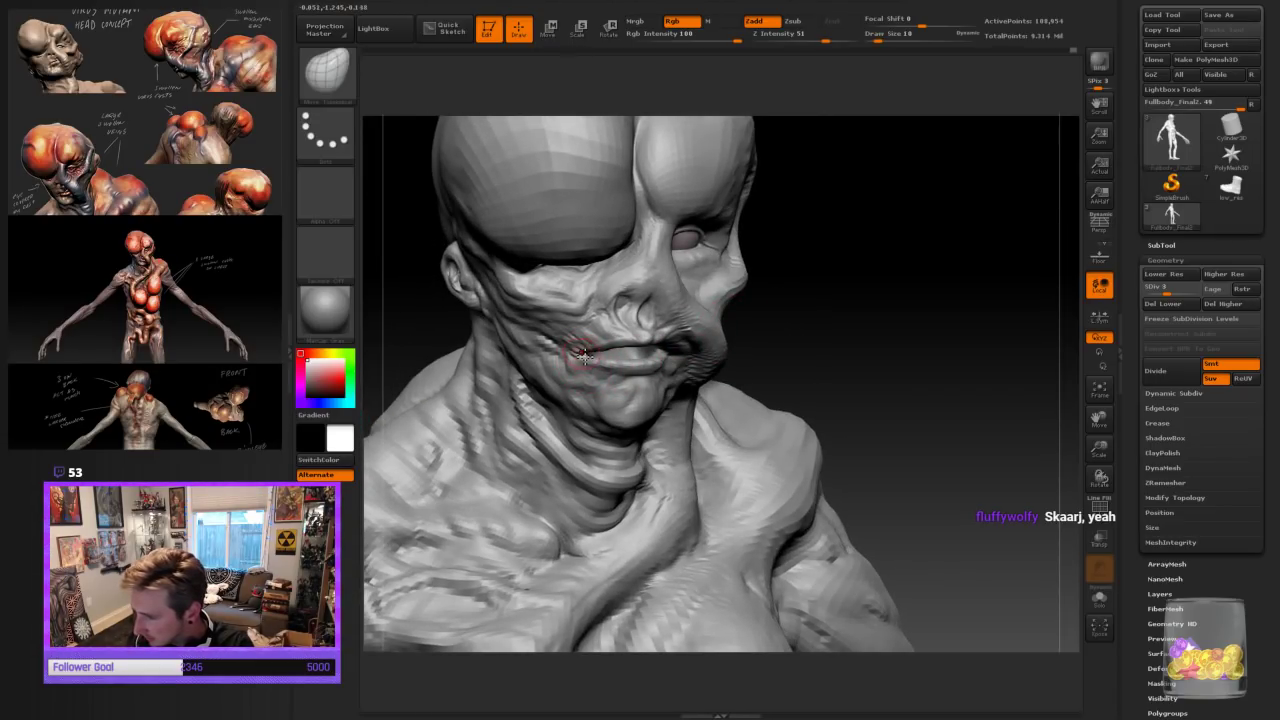
{"action": "left_click_drag", "start_coordinate": [812, 337], "coordinate": [793, 338]}
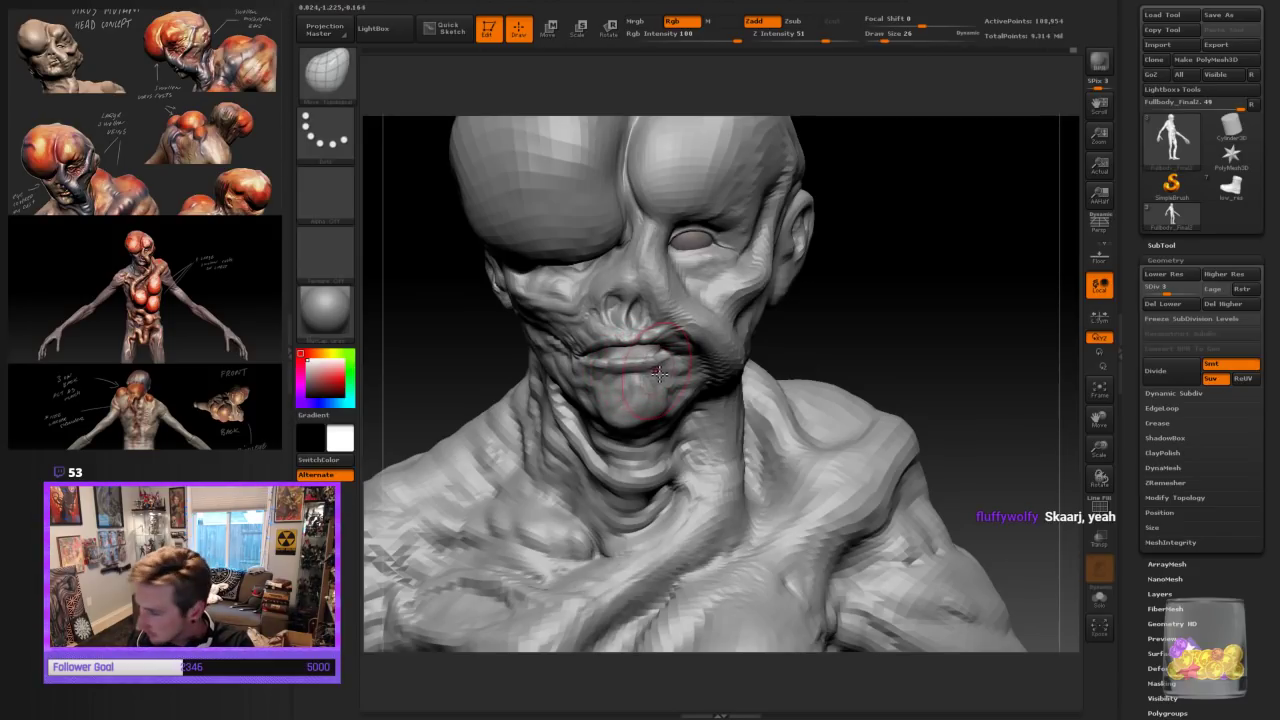
{"action": "key", "text": "bracketleft"}
Refine the lips and the skin around the mouth with ClayBuildup at draw size 10, working from the front and side
{"action": "left_click", "coordinate": [325, 72]}
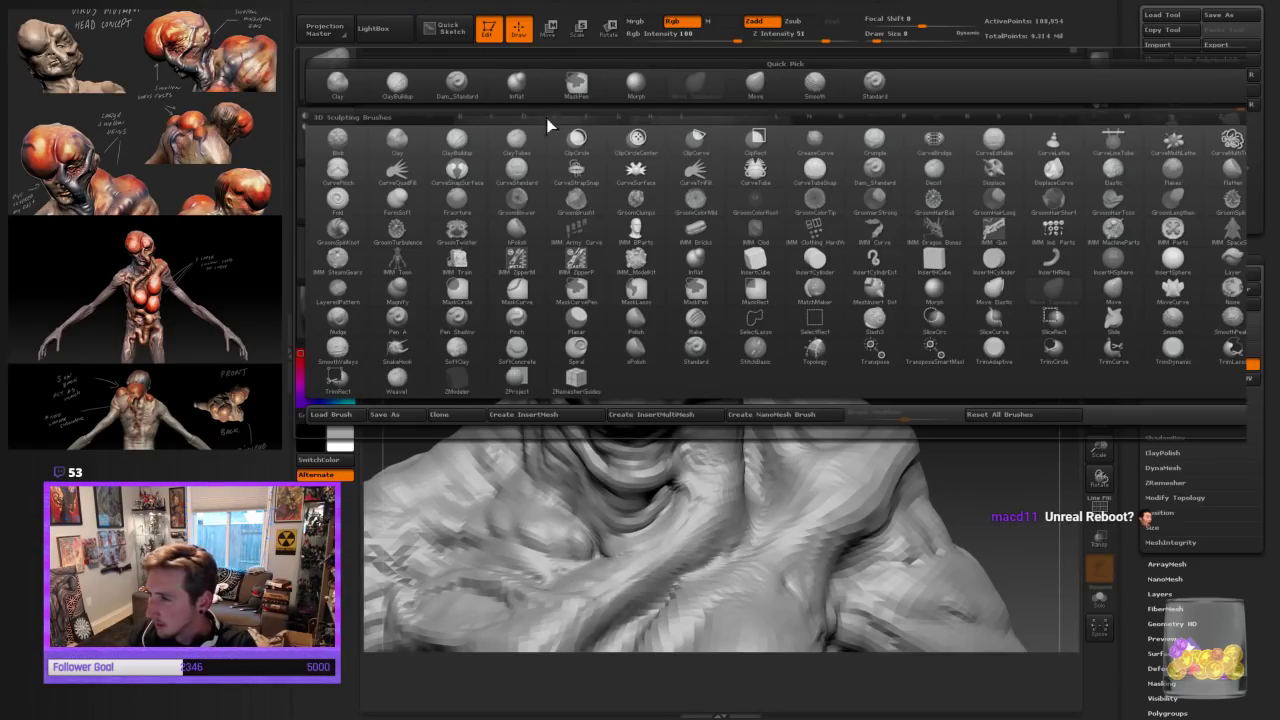
{"action": "left_click", "coordinate": [398, 83]}
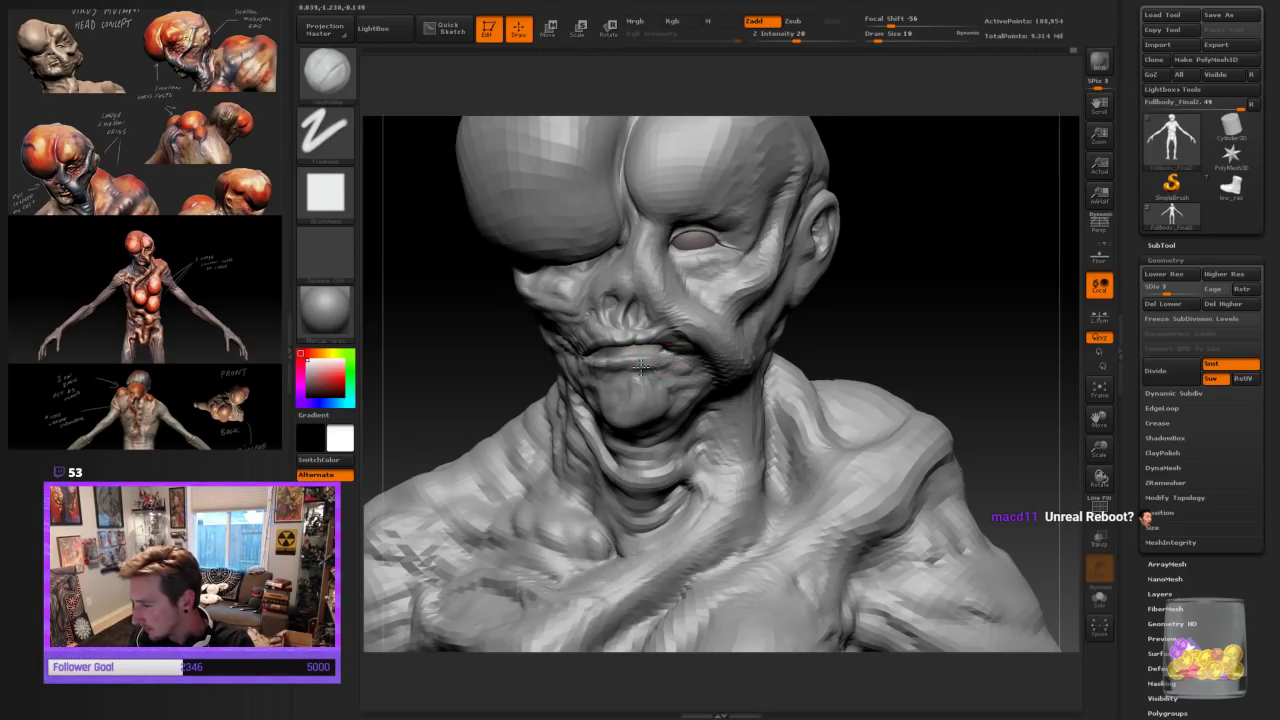
{"action": "left_click_drag", "start_coordinate": [852, 335], "coordinate": [990, 329]}
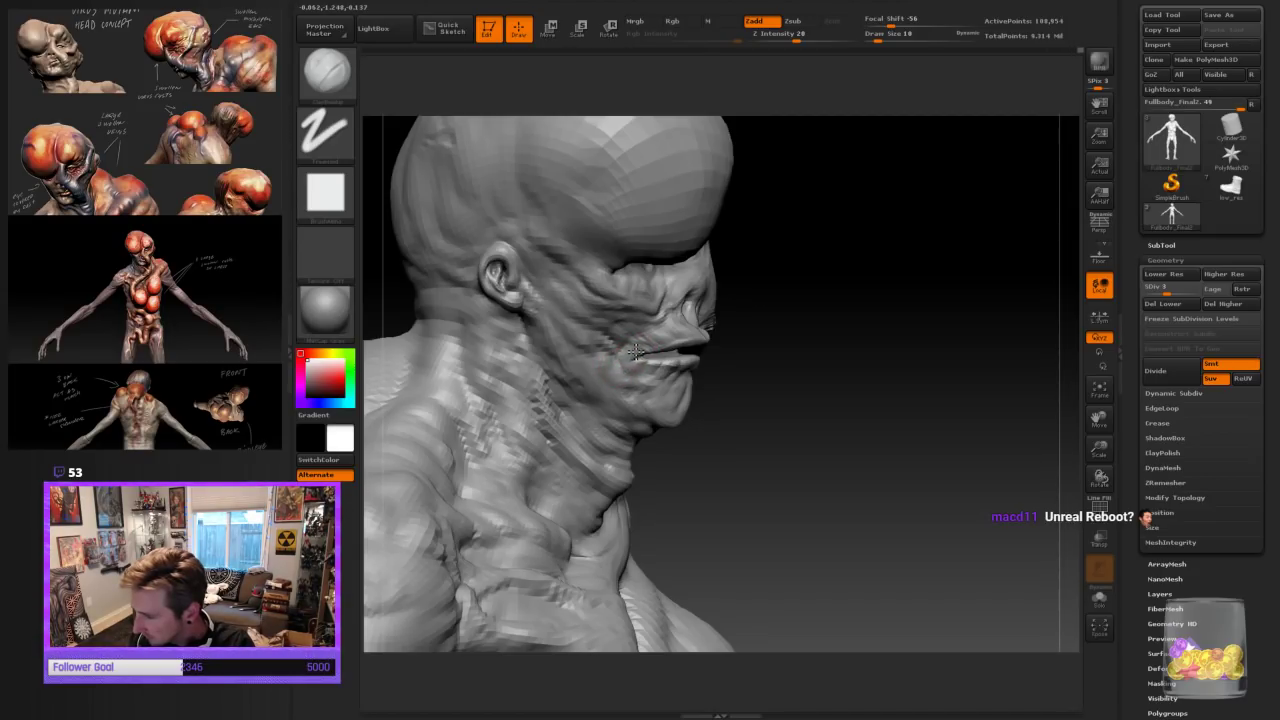
{"action": "left_click_drag", "start_coordinate": [868, 320], "coordinate": [750, 358]}
{"action": "mouse_move", "coordinate": [846, 363]}
{"action": "left_mouse_down"}
{"action": "mouse_move", "coordinate": [900, 343]}
{"action": "mouse_move", "coordinate": [712, 408]}
{"action": "left_mouse_up"}
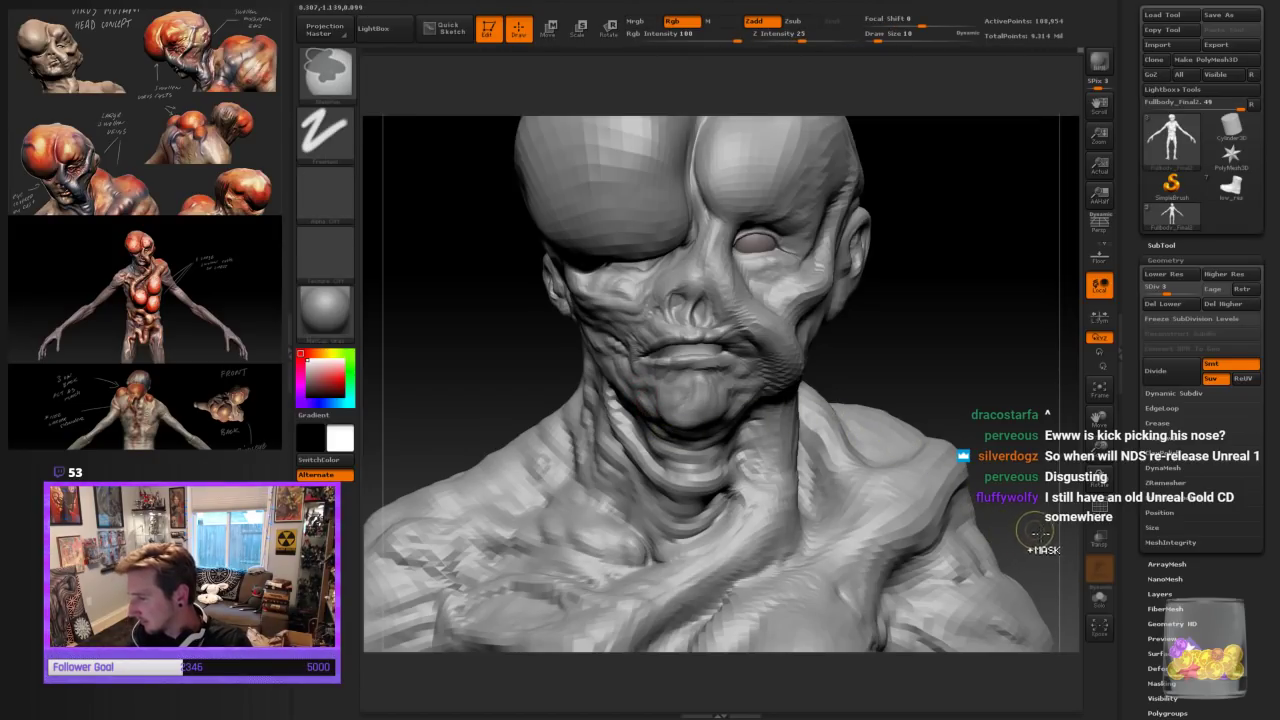
Build up the sinewy folds running down the upper back below the neck growth with ClayBuildup at draw size 18
{"action": "left_click_drag", "start_coordinate": [1099, 449], "coordinate": [1050, 418]}
{"action": "mouse_move", "coordinate": [980, 404]}
{"action": "left_mouse_down"}
{"action": "mouse_move", "coordinate": [920, 406]}
{"action": "mouse_move", "coordinate": [953, 537]}
{"action": "mouse_move", "coordinate": [945, 412]}
{"action": "left_mouse_up"}
{"action": "mouse_move", "coordinate": [1099, 448]}
{"action": "left_mouse_down"}
{"action": "mouse_move", "coordinate": [929, 471]}
{"action": "mouse_move", "coordinate": [930, 451]}
{"action": "mouse_move", "coordinate": [831, 537]}
{"action": "mouse_move", "coordinate": [896, 522]}
{"action": "mouse_move", "coordinate": [971, 526]}
{"action": "mouse_move", "coordinate": [931, 537]}
{"action": "mouse_move", "coordinate": [977, 530]}
{"action": "mouse_move", "coordinate": [1103, 449]}
{"action": "mouse_move", "coordinate": [1100, 490]}
{"action": "left_mouse_up"}
{"action": "key", "text": "bracketright"}
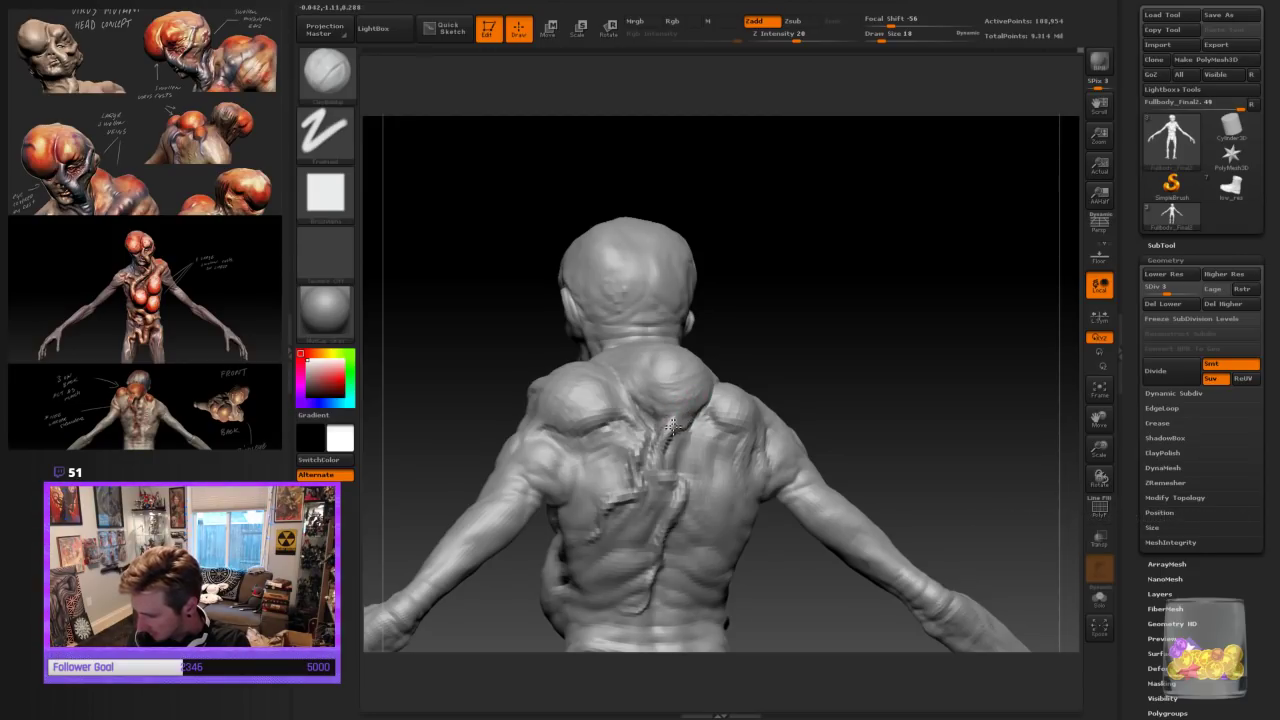
{"action": "left_click_drag", "start_coordinate": [819, 361], "coordinate": [872, 362]}
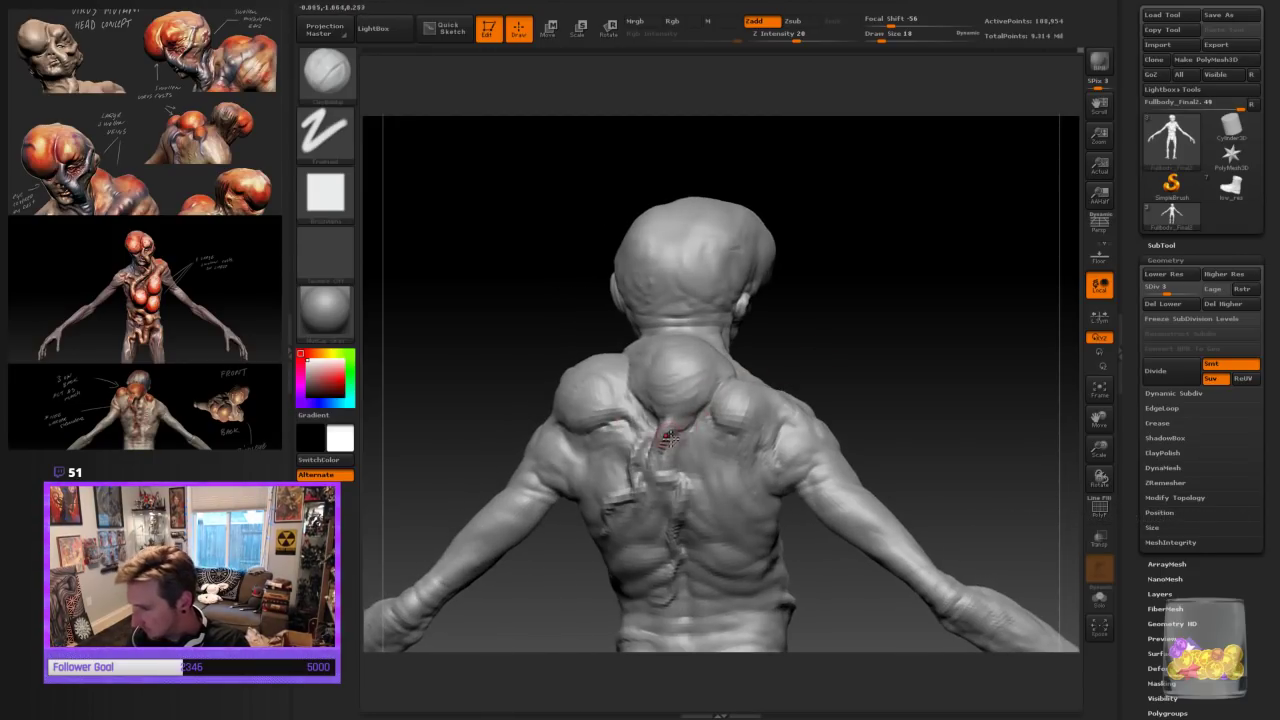
{"action": "left_click_drag", "start_coordinate": [820, 423], "coordinate": [666, 386]}
{"action": "left_click_drag", "start_coordinate": [777, 359], "coordinate": [1079, 359]}
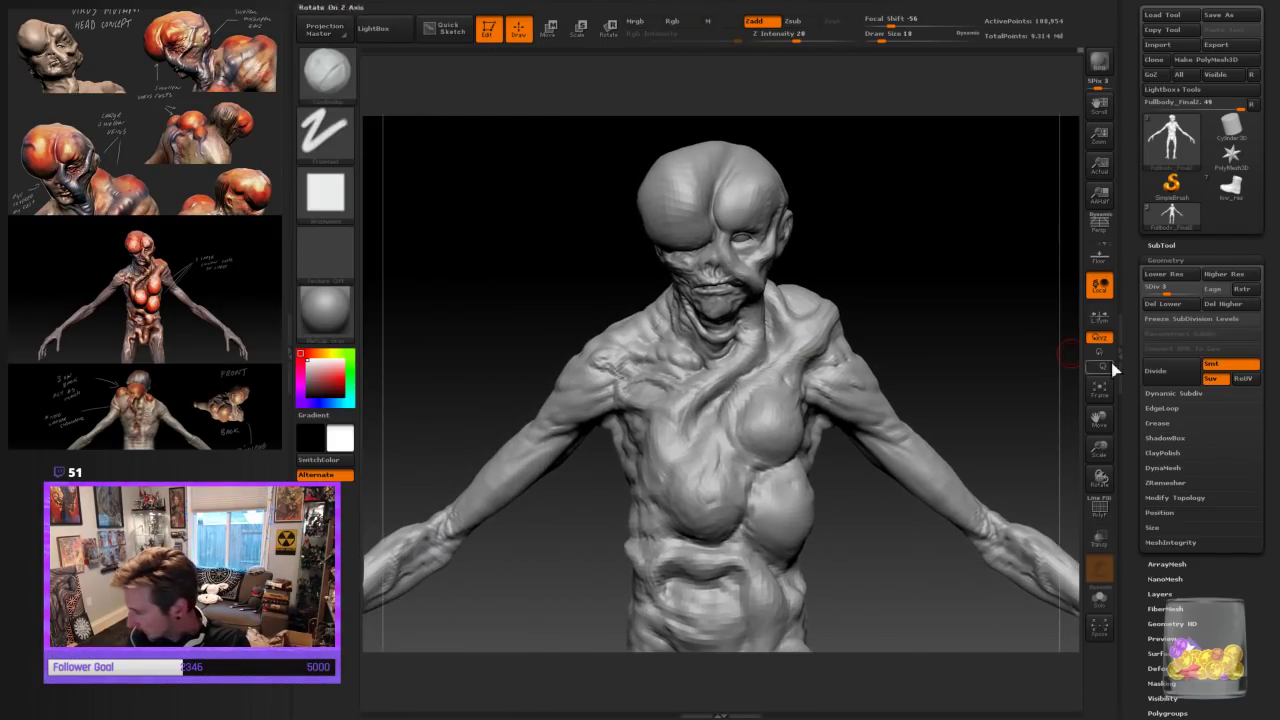
{"action": "scroll", "coordinate": [1127, 572], "scroll_direction": "down", "scroll_amount": 2}
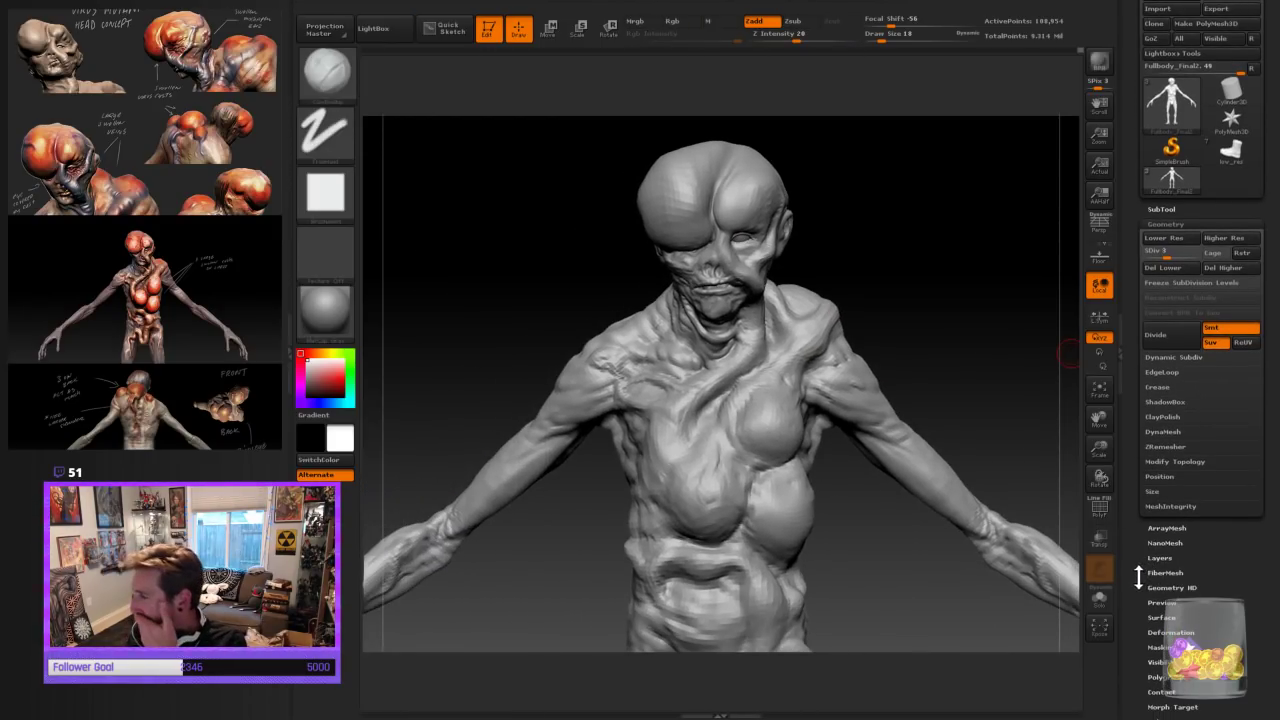
Subdivide the body mesh once more and inspect the torso, legs and head at subdivision level 1
{"action": "key", "text": "ctrl+d"}
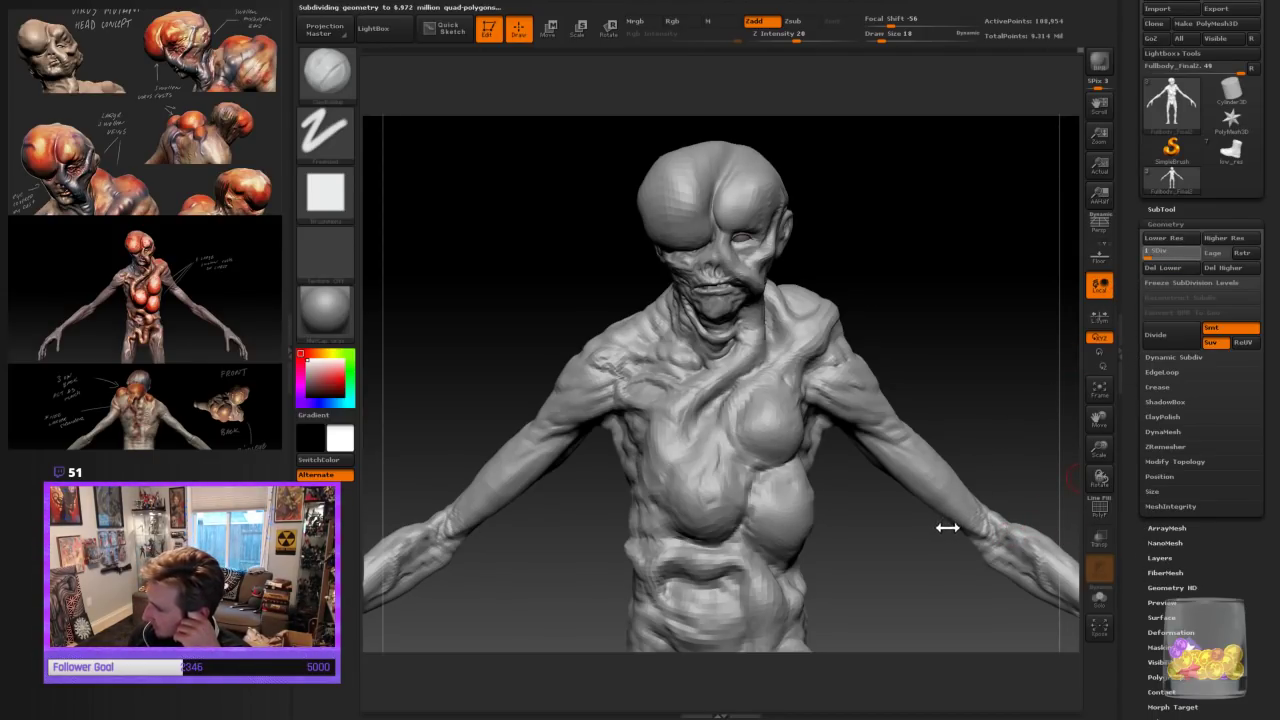
{"action": "key", "text": "shift+d"}
{"action": "left_click_drag", "start_coordinate": [971, 395], "coordinate": [964, 360]}
{"action": "mouse_move", "coordinate": [1102, 448]}
{"action": "left_mouse_down"}
{"action": "mouse_move", "coordinate": [1092, 436]}
{"action": "mouse_move", "coordinate": [944, 580]}
{"action": "mouse_move", "coordinate": [903, 600]}
{"action": "mouse_move", "coordinate": [908, 502]}
{"action": "mouse_move", "coordinate": [1100, 460]}
{"action": "mouse_move", "coordinate": [1100, 473]}
{"action": "left_mouse_up"}
{"action": "left_click_drag", "start_coordinate": [832, 562], "coordinate": [865, 452], "text": "alt"}
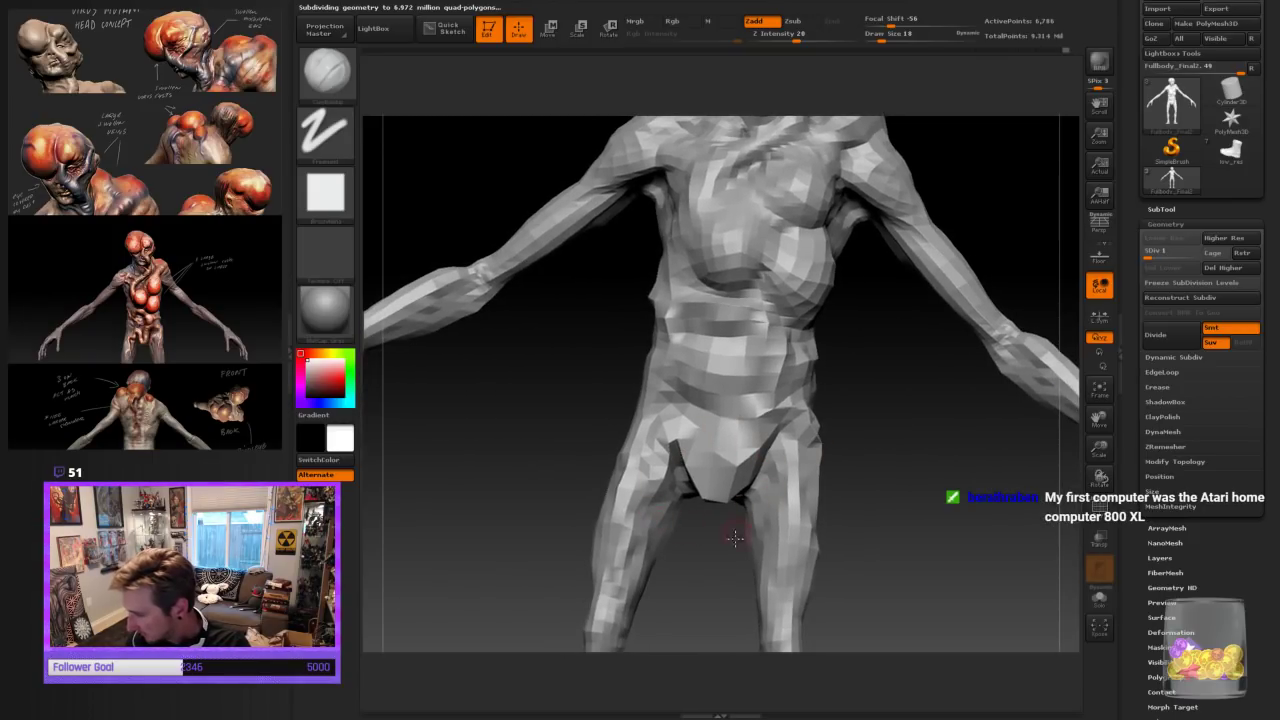
{"action": "left_click_drag", "start_coordinate": [1101, 449], "coordinate": [1088, 431]}
{"action": "left_click_drag", "start_coordinate": [986, 460], "coordinate": [891, 603]}
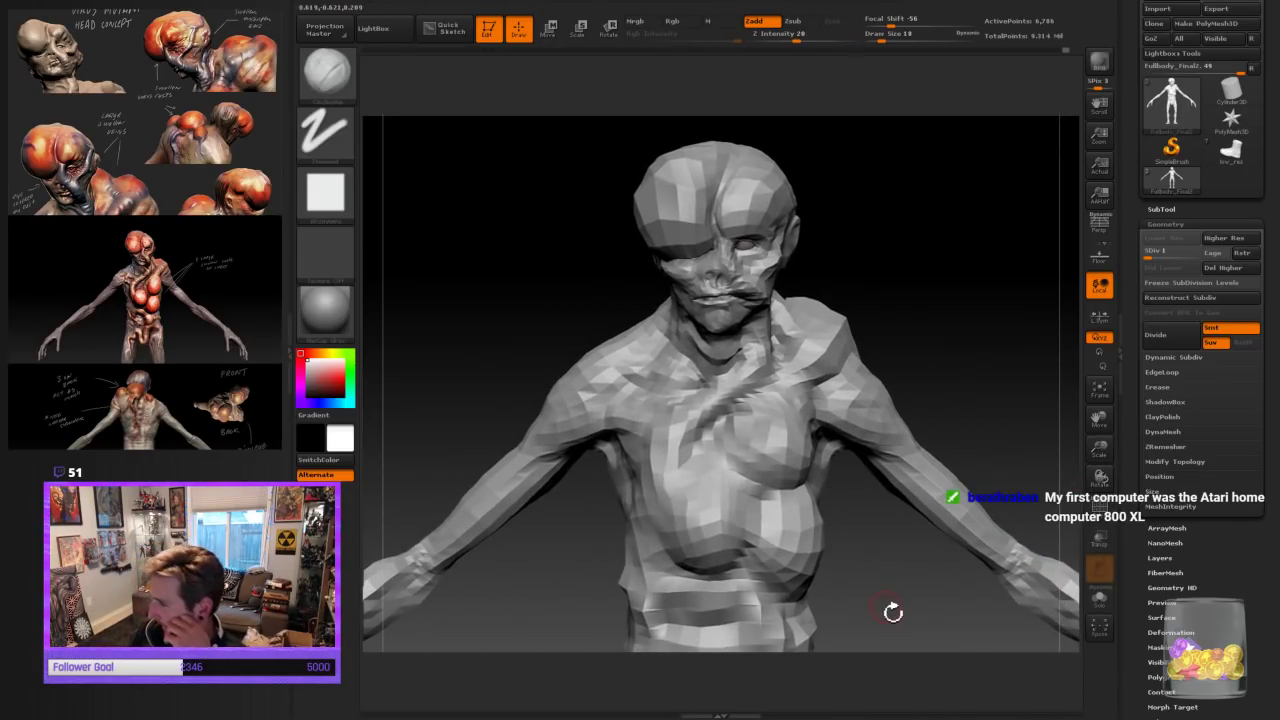
Compare the sculpt at subdivision levels 3 and 4, leaving level 4 active for detailing
{"action": "left_click_drag", "start_coordinate": [1172, 283], "coordinate": [1200, 283]}
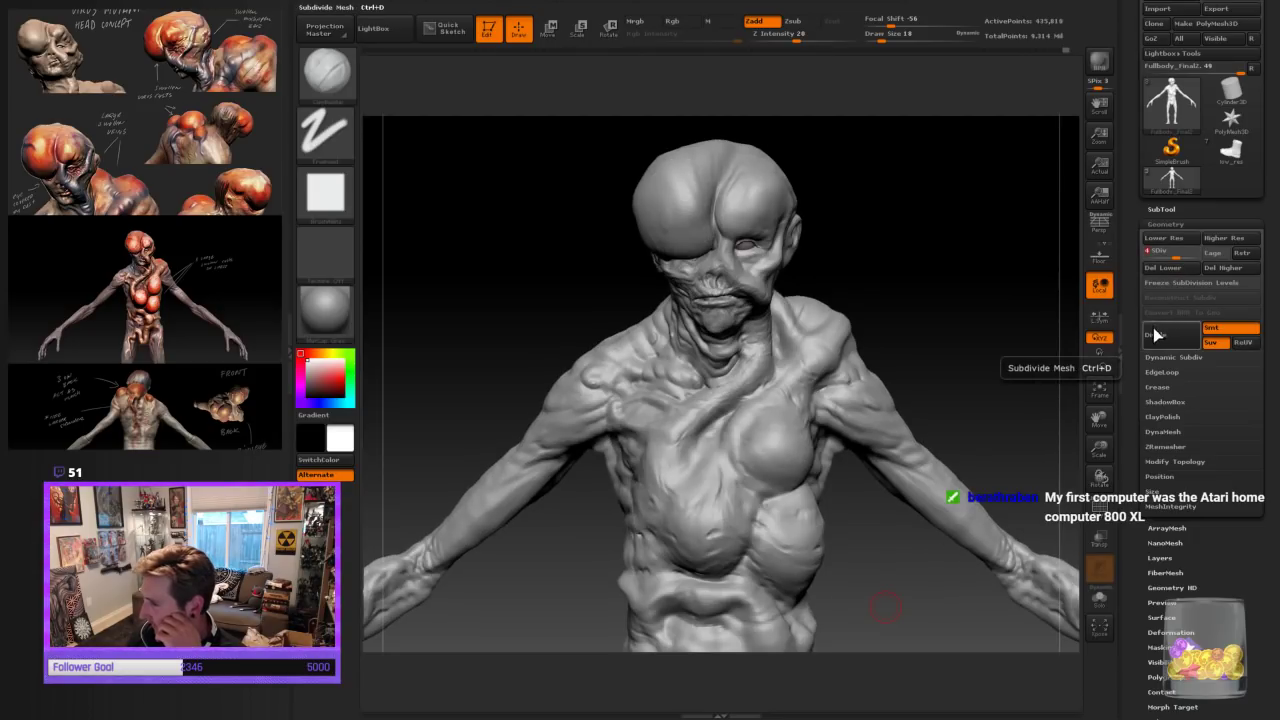
{"action": "left_click_drag", "start_coordinate": [981, 352], "coordinate": [911, 565]}
{"action": "left_click", "coordinate": [1166, 256]}
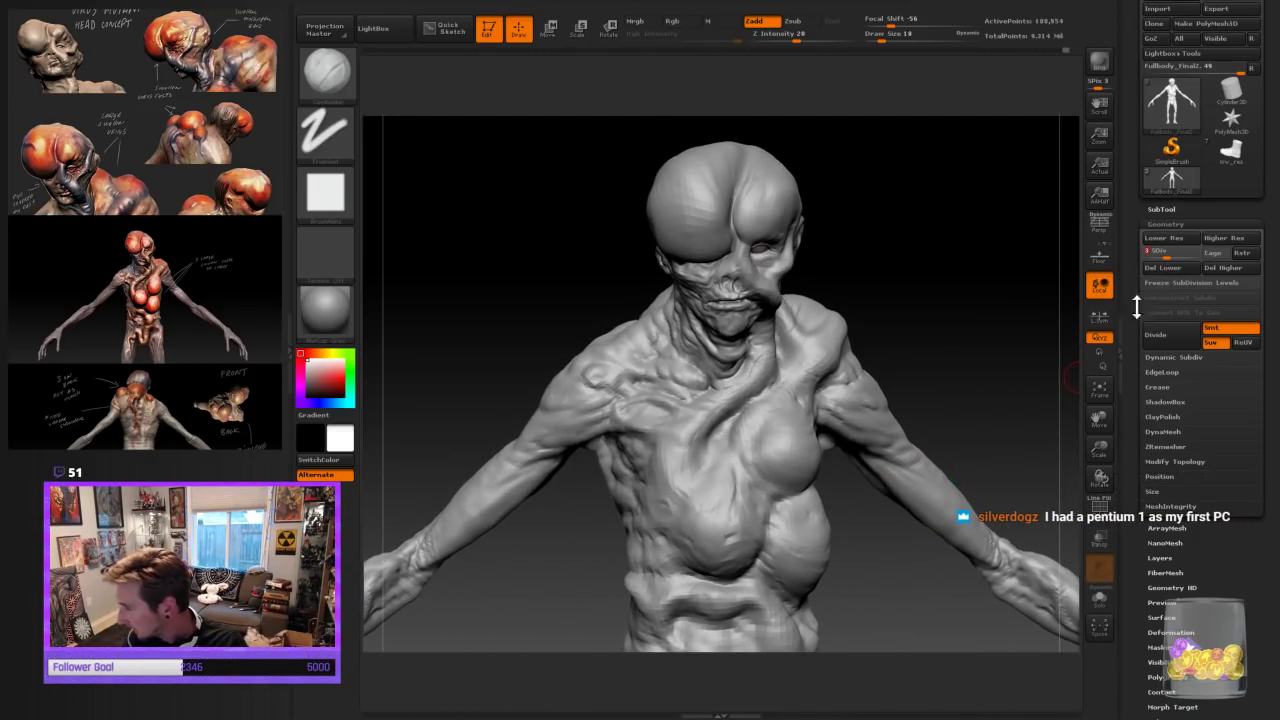
{"action": "left_click_drag", "start_coordinate": [1066, 366], "coordinate": [920, 377]}
{"action": "left_click", "coordinate": [1167, 261]}
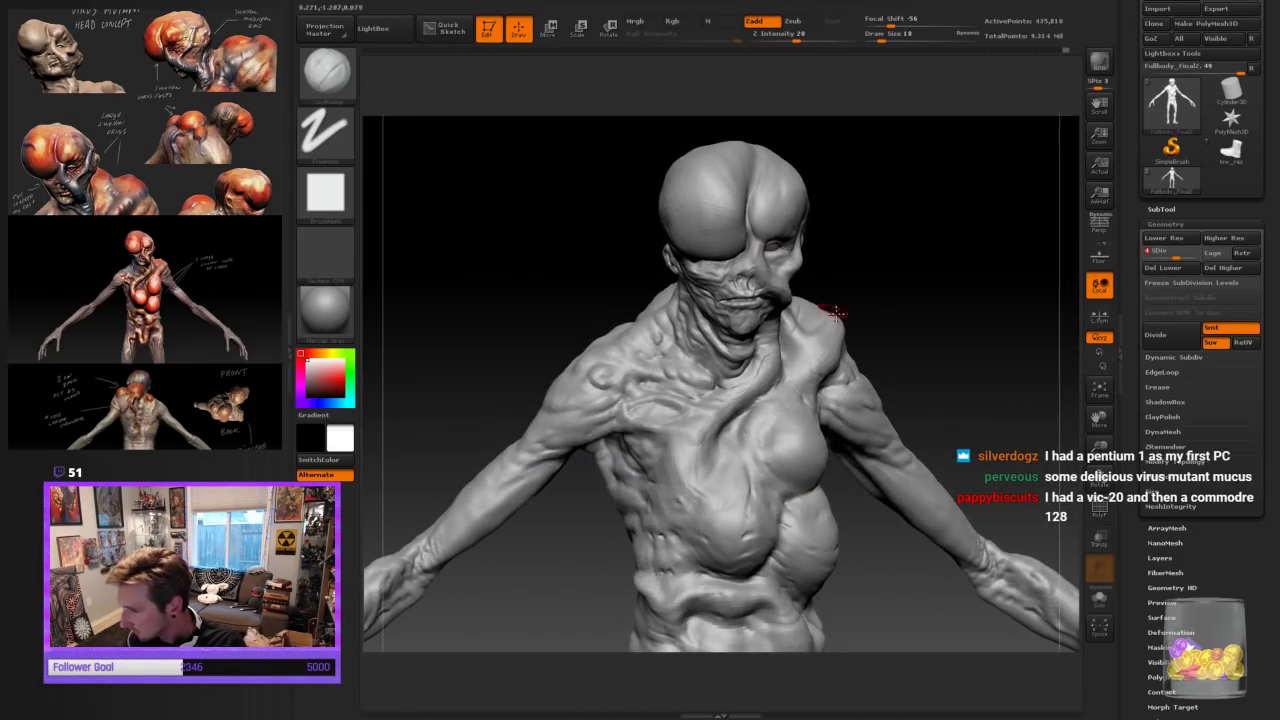
Refine and smooth the sinewy strand at the base of the neck with ClayBuildup at draw size 9
{"action": "left_click", "coordinate": [329, 76]}
{"action": "left_click", "coordinate": [495, 145]}
{"action": "left_click_drag", "start_coordinate": [1102, 448], "coordinate": [1103, 475]}
{"action": "mouse_move", "coordinate": [972, 430]}
{"action": "left_mouse_down"}
{"action": "mouse_move", "coordinate": [977, 406]}
{"action": "mouse_move", "coordinate": [920, 346]}
{"action": "left_mouse_up"}
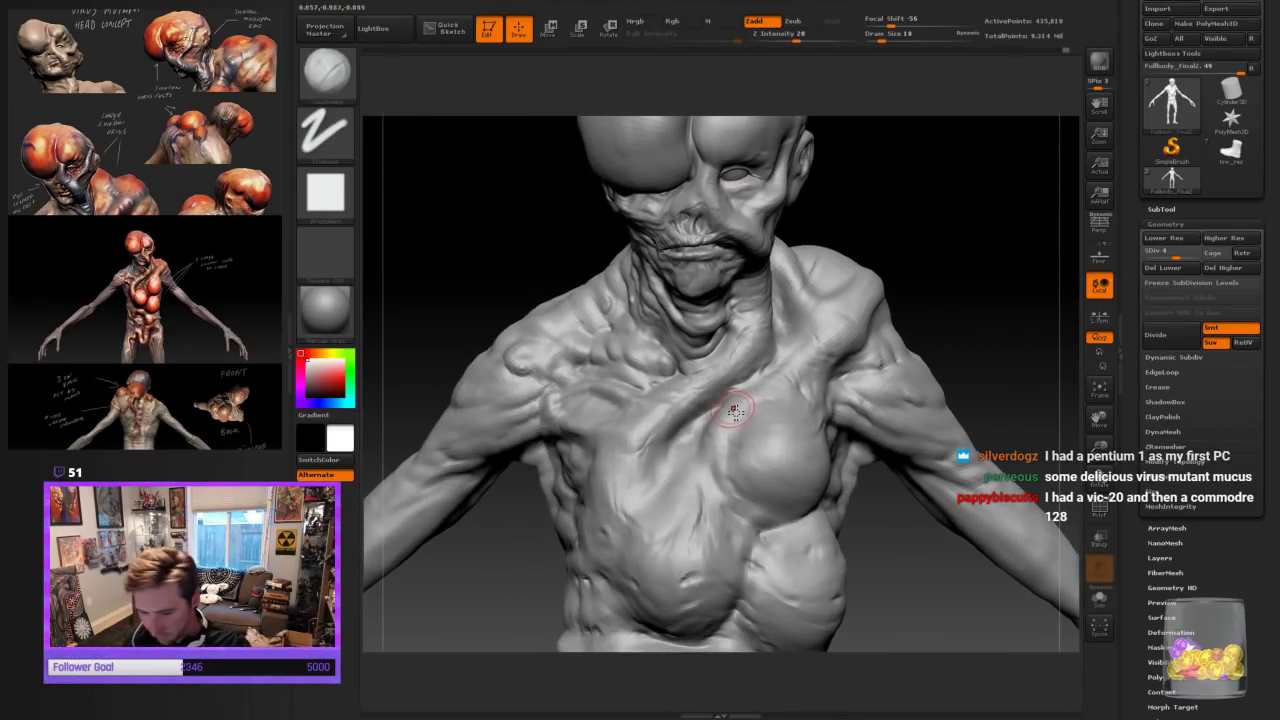
{"action": "key", "text": "bracketleft"}
{"action": "left_click_drag", "start_coordinate": [903, 276], "coordinate": [922, 312]}
{"action": "left_click_drag", "start_coordinate": [764, 341], "coordinate": [742, 365], "text": "shift"}
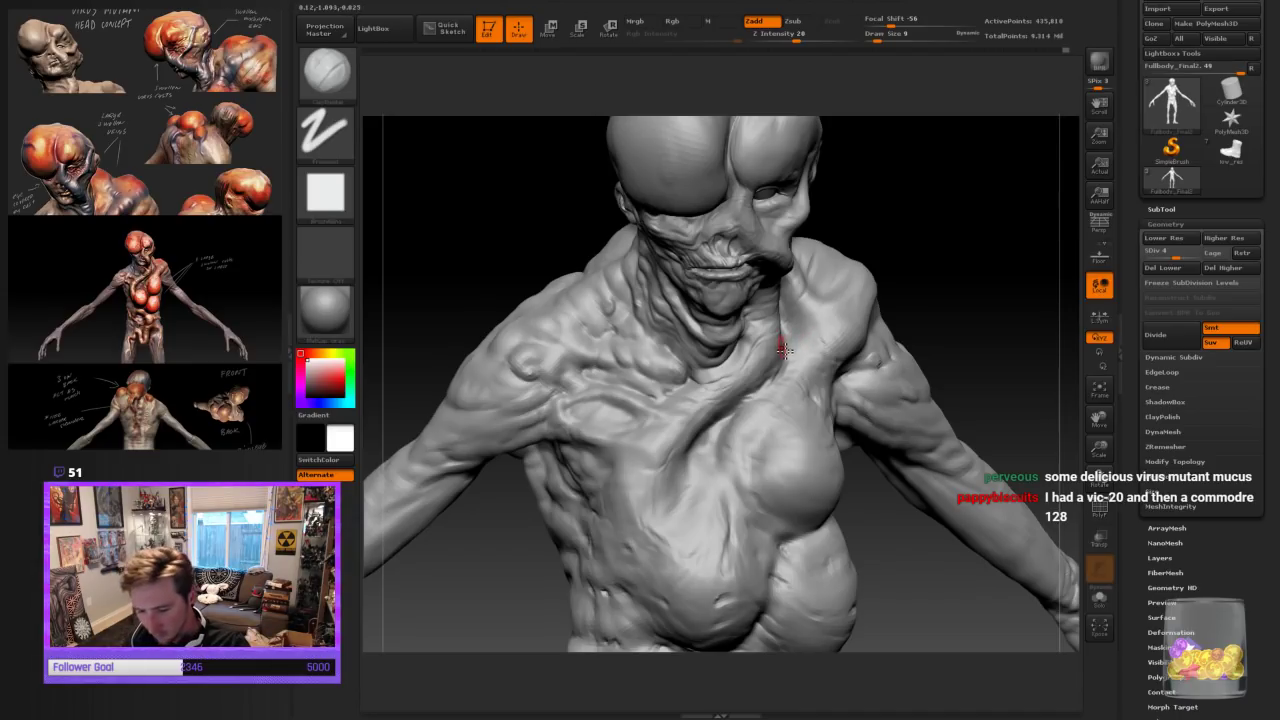
Build up the strand running from the neck diagonally across the chest with ClayBuildup at draw size 22
{"action": "left_click_drag", "start_coordinate": [954, 269], "coordinate": [905, 284]}
{"action": "key", "text": "bracketright"}
{"action": "key", "text": "bracketright"}
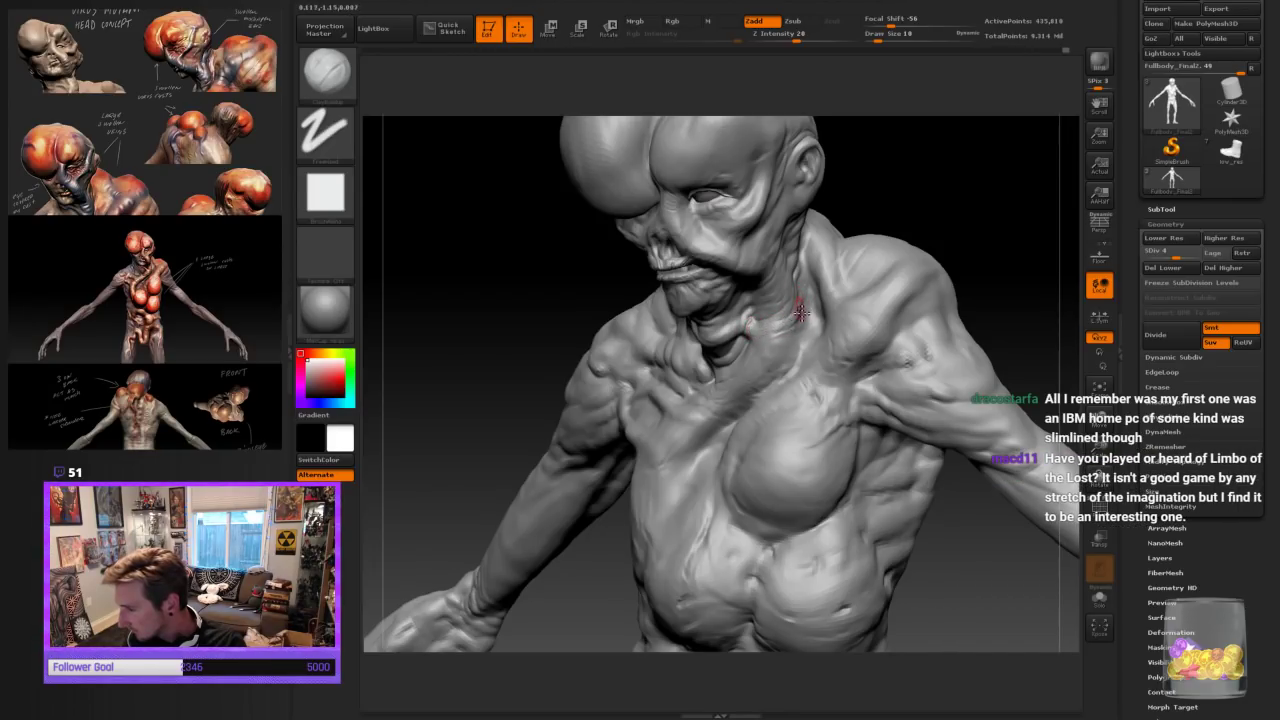
{"action": "key", "text": "bracketright"}
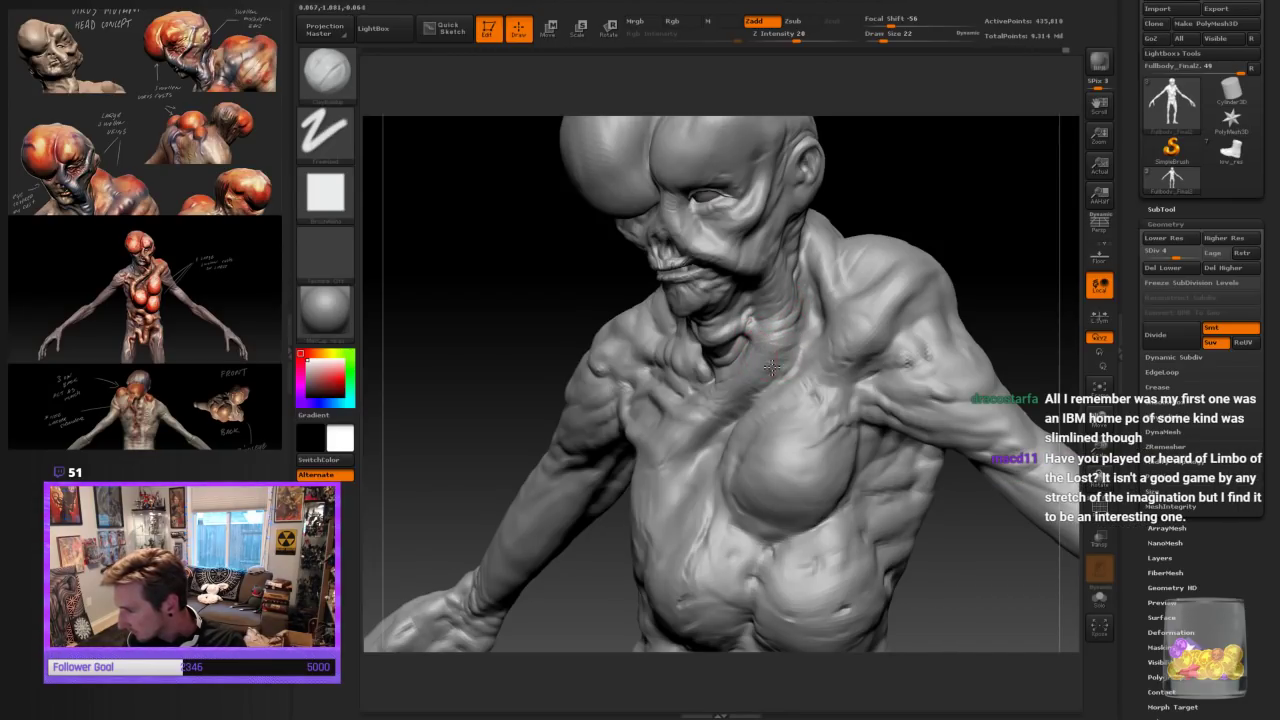
{"action": "left_click_drag", "start_coordinate": [992, 262], "coordinate": [1060, 272]}
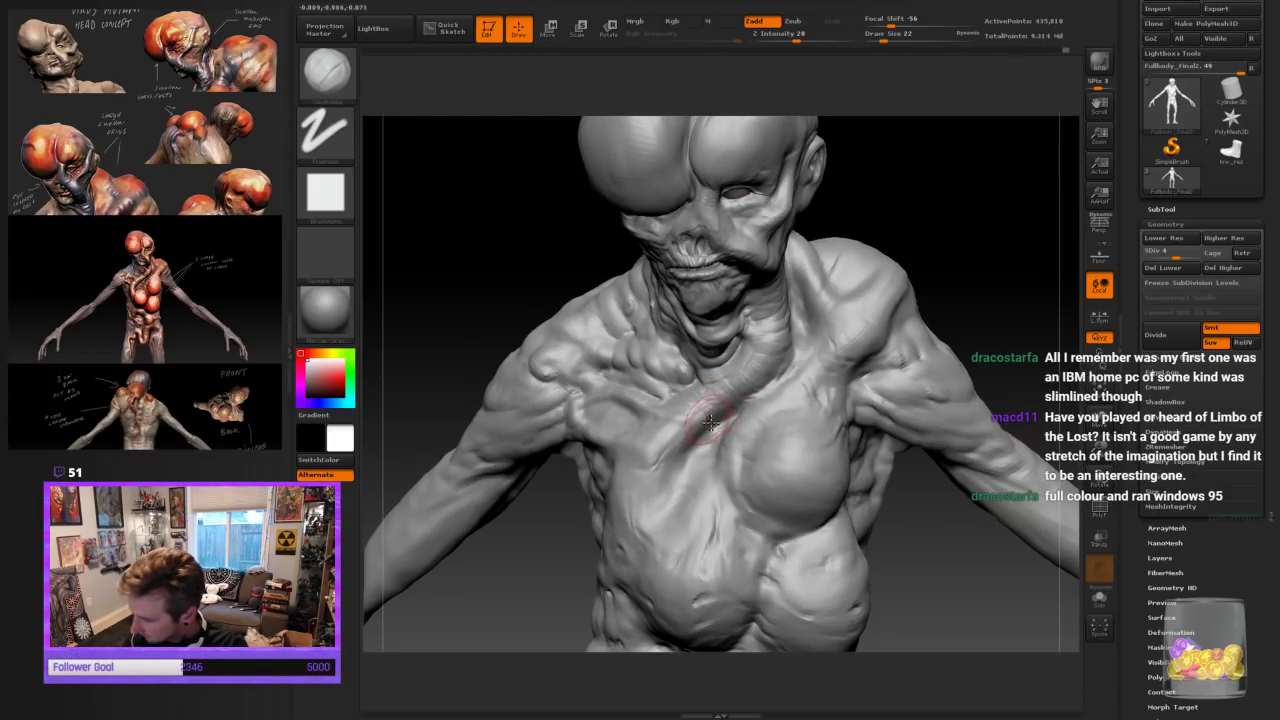
{"action": "left_click_drag", "start_coordinate": [690, 407], "coordinate": [655, 465]}
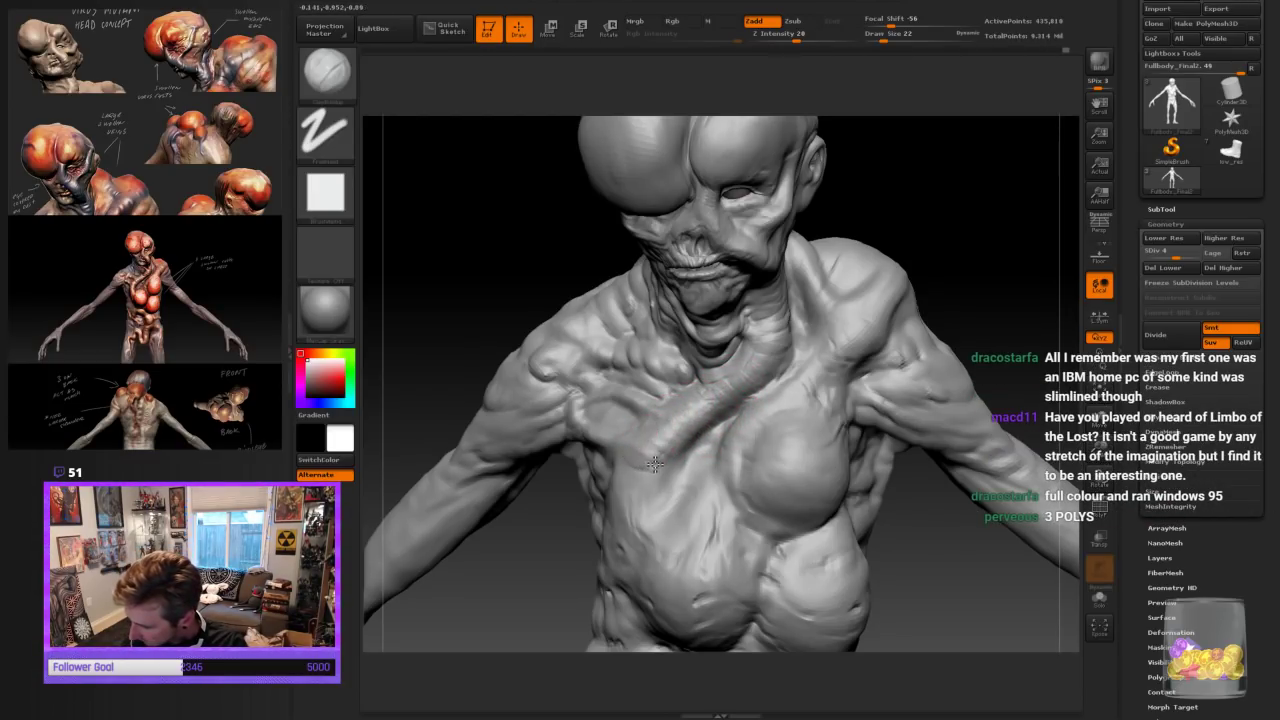
Add skin folds fanning from the end of the chest strand over the growth below it with ClayBuildup at draw size 22
{"action": "left_click_drag", "start_coordinate": [964, 324], "coordinate": [984, 322]}
{"action": "key", "text": "bracketright"}
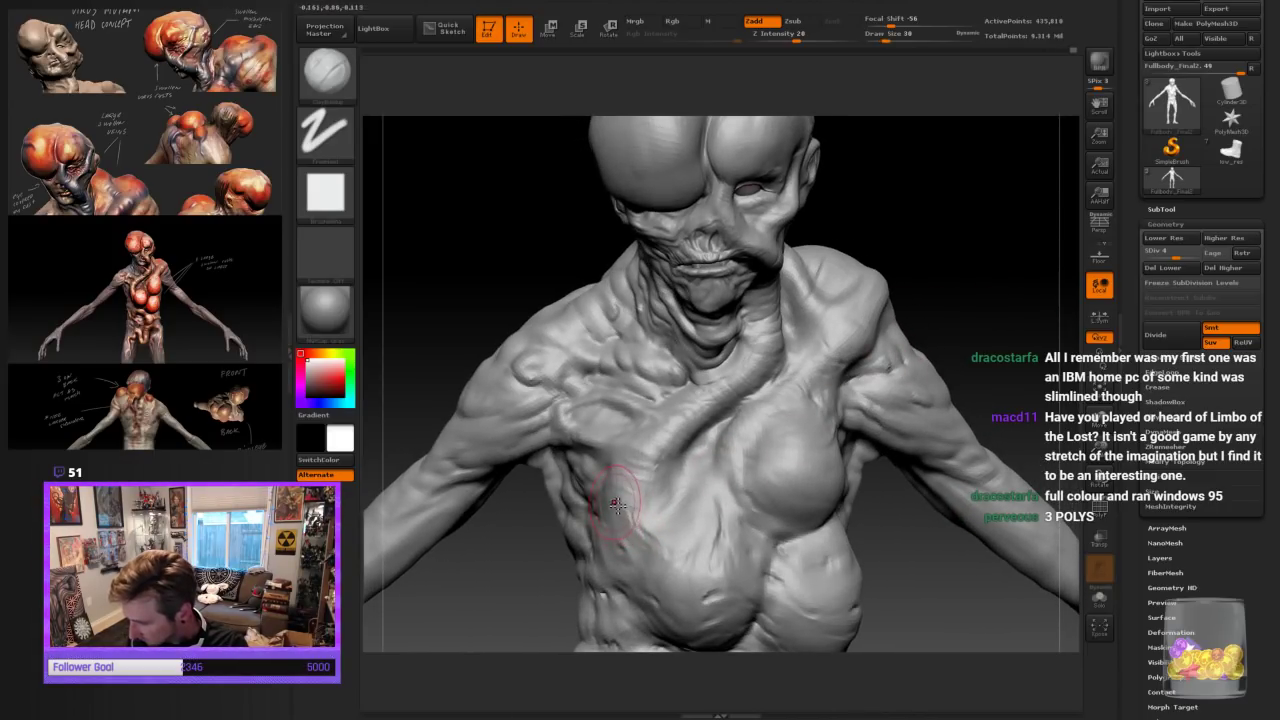
{"action": "key", "text": "bracketleft"}
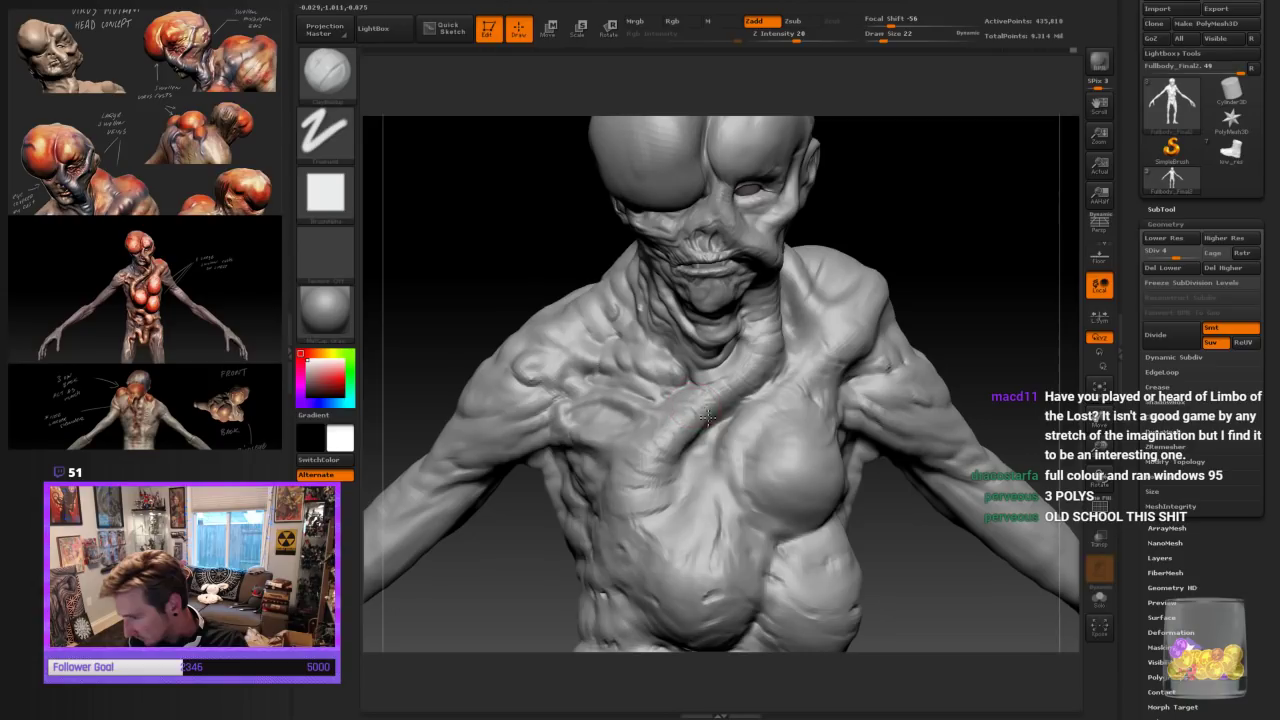
{"action": "left_click_drag", "start_coordinate": [624, 508], "coordinate": [688, 482]}
{"action": "mouse_move", "coordinate": [618, 530]}
{"action": "left_mouse_down"}
{"action": "mouse_move", "coordinate": [662, 522]}
{"action": "mouse_move", "coordinate": [694, 490]}
{"action": "mouse_move", "coordinate": [678, 535]}
{"action": "left_mouse_up"}
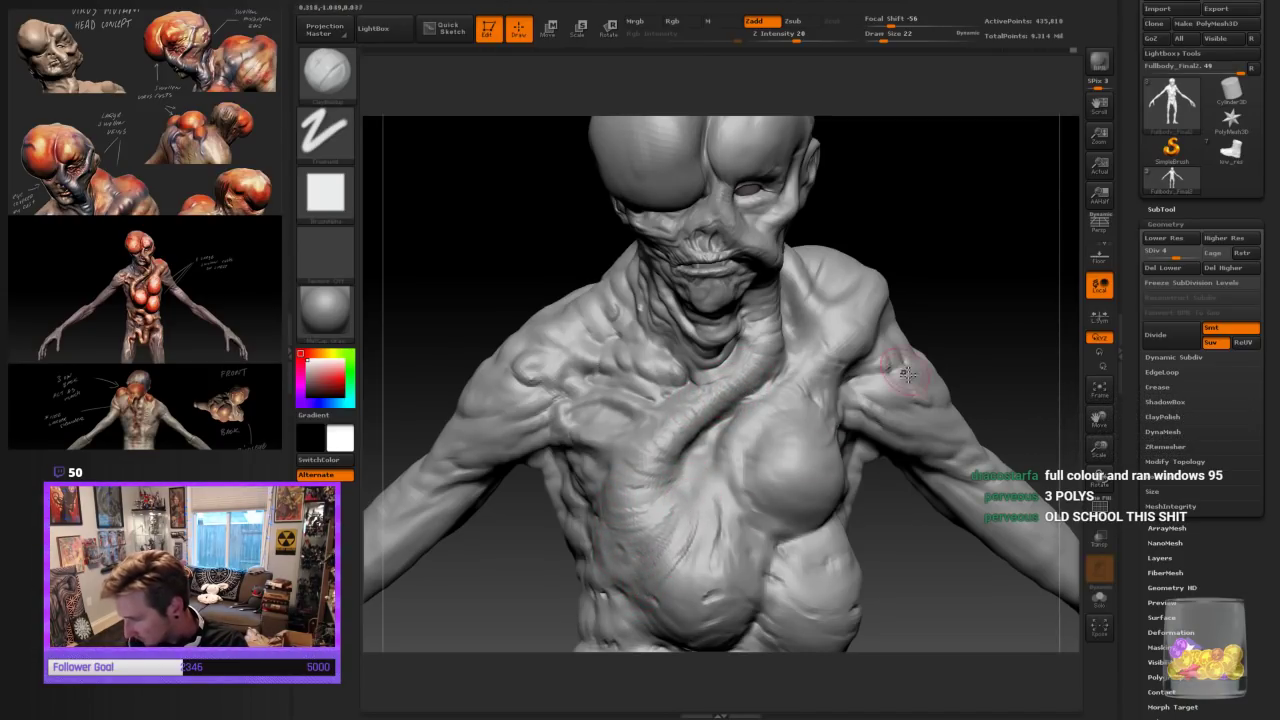
Shape the growth below the strand into a rounder bulge at draw size 26 and detail its surface at draw sizes 18 to 7
{"action": "mouse_move", "coordinate": [1099, 452]}
{"action": "left_mouse_down"}
{"action": "mouse_move", "coordinate": [1074, 391]}
{"action": "mouse_move", "coordinate": [914, 323]}
{"action": "mouse_move", "coordinate": [909, 340]}
{"action": "left_mouse_up"}
{"action": "key", "text": "["}
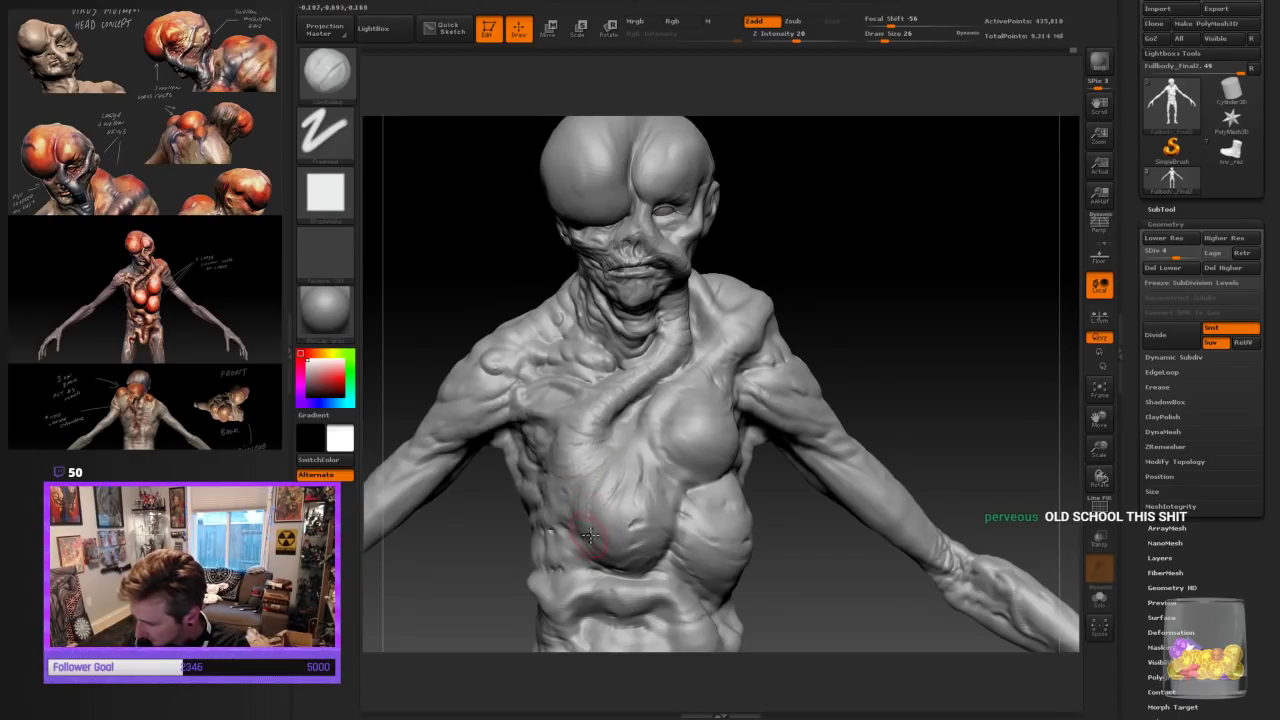
{"action": "left_click_drag", "start_coordinate": [898, 363], "coordinate": [906, 374]}
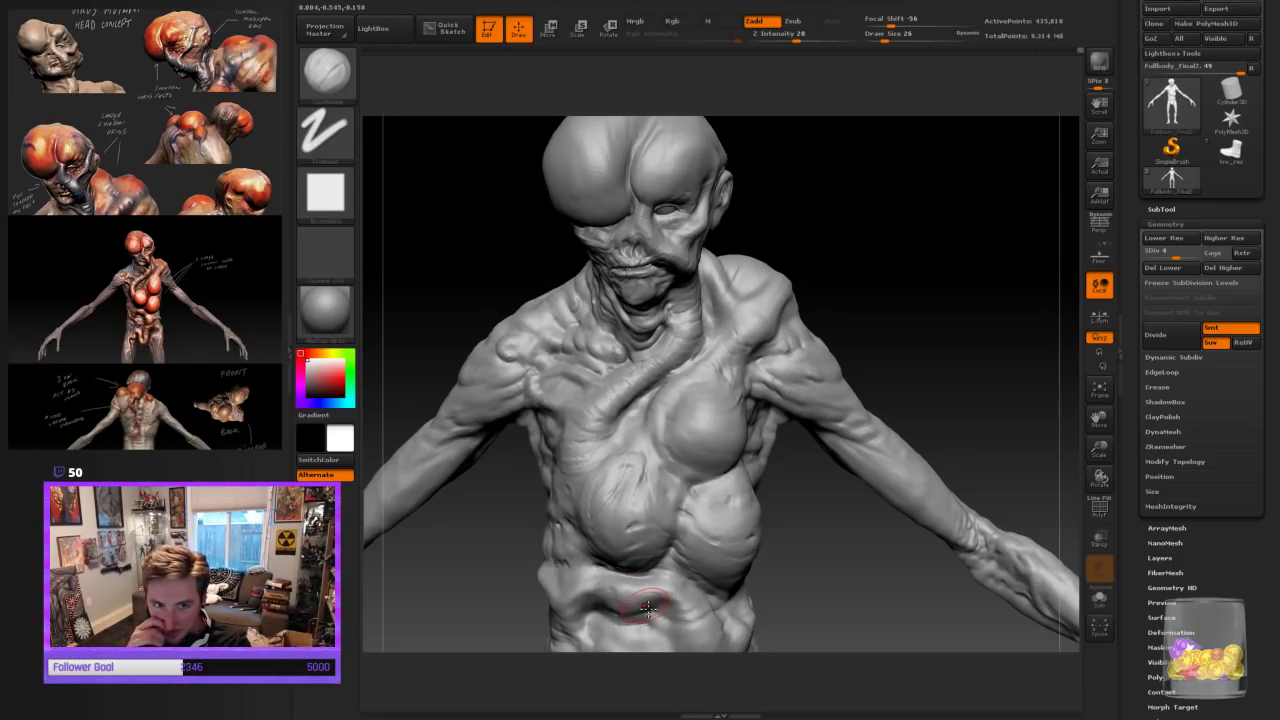
{"action": "key", "text": "["}
{"action": "key", "text": "["}
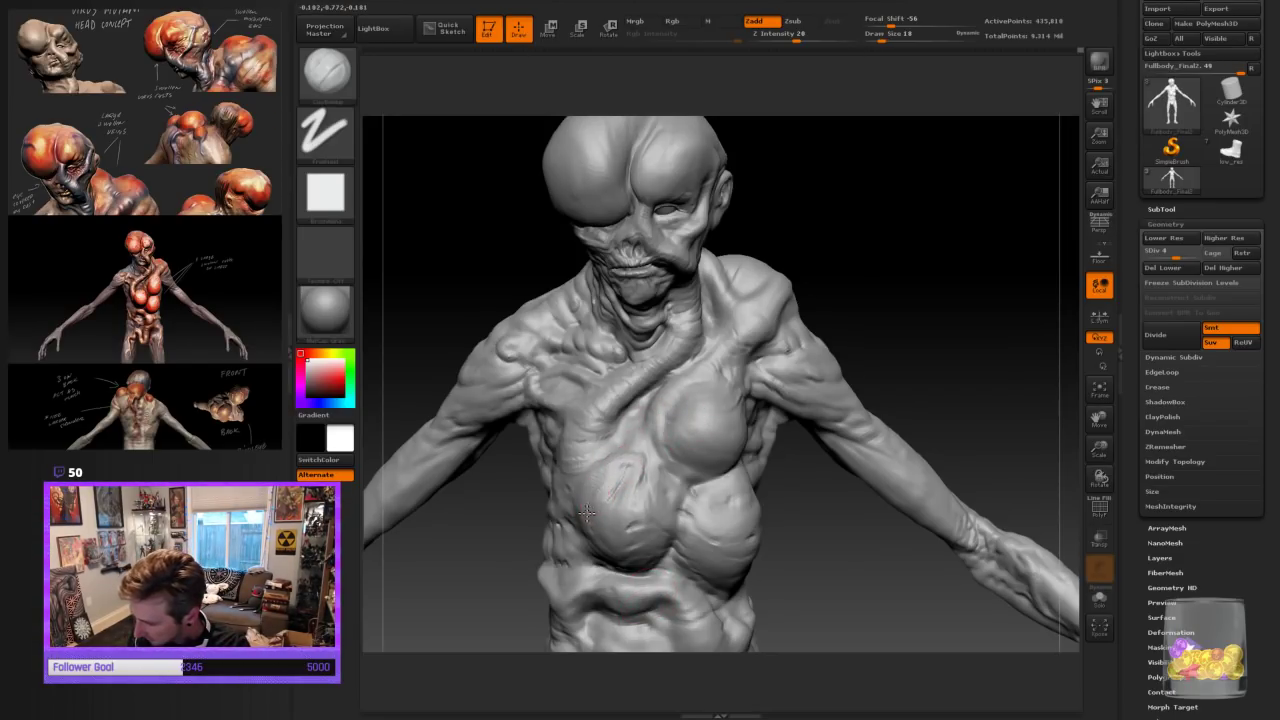
{"action": "key", "text": "["}
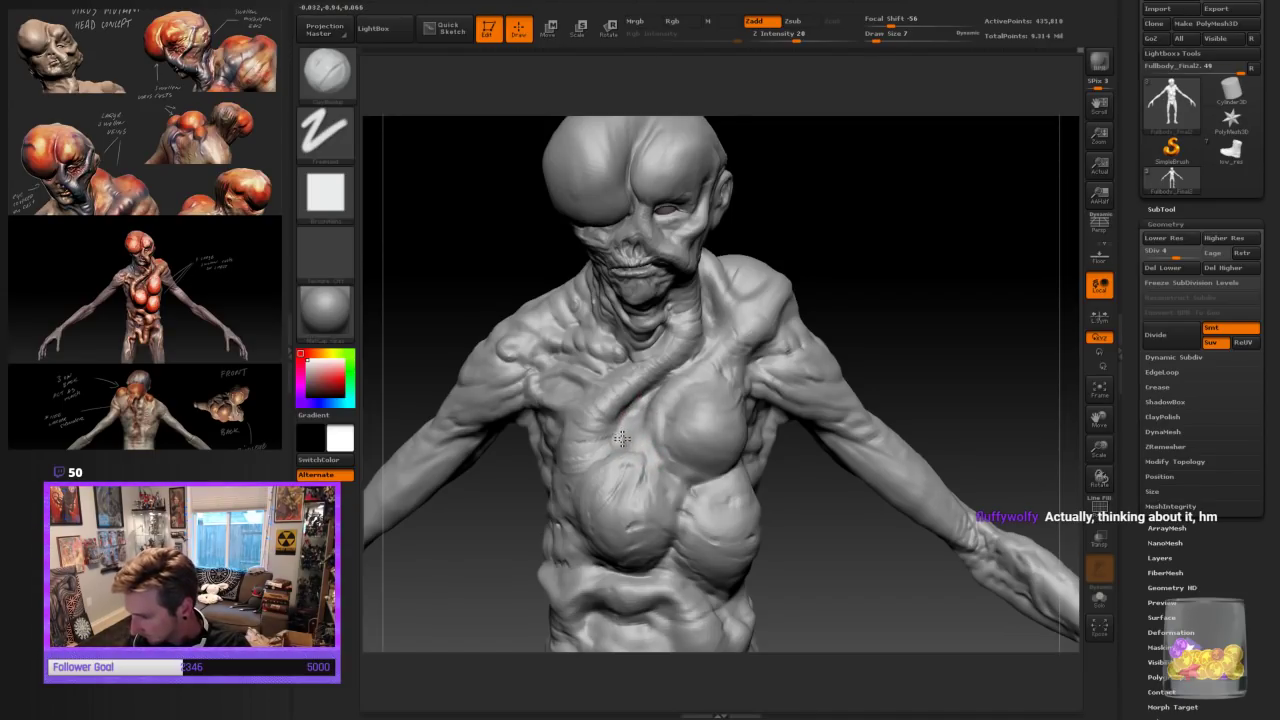
{"action": "left_click_drag", "start_coordinate": [944, 342], "coordinate": [628, 526]}
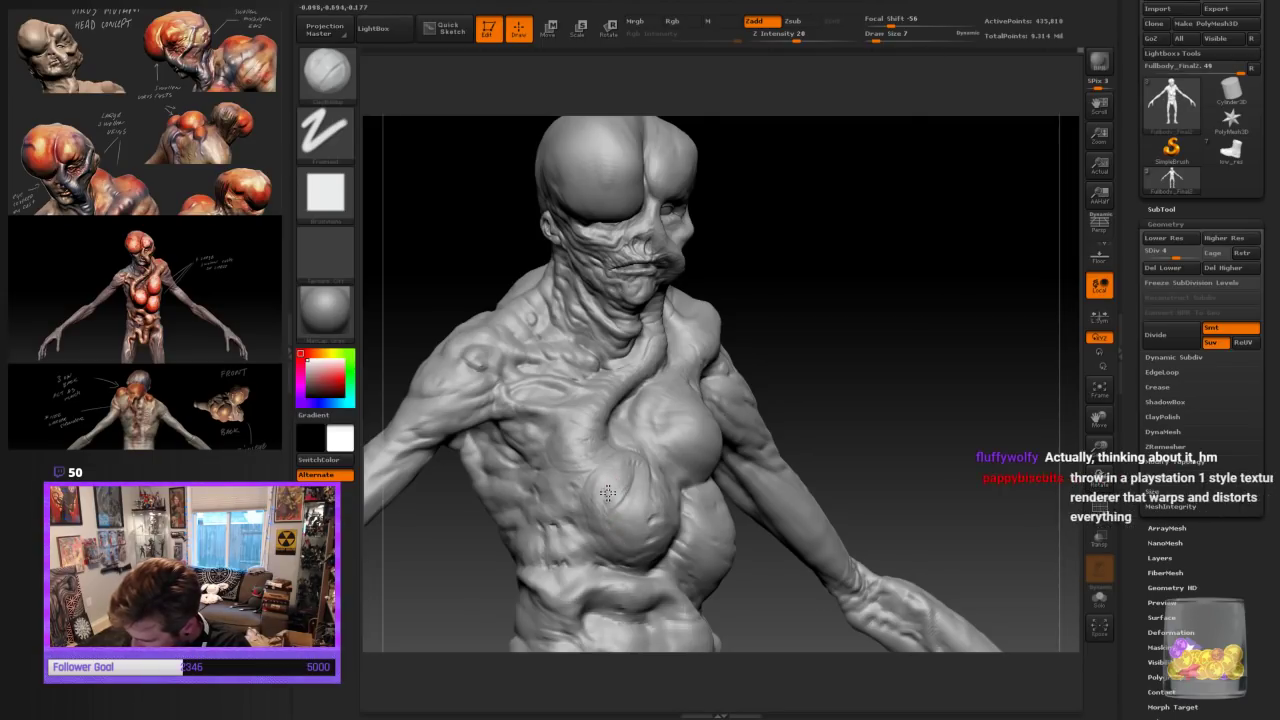
Carve fine creases around the growth below the strand with the Dam_Standard brush at draw size 7
{"action": "left_click", "coordinate": [326, 72]}
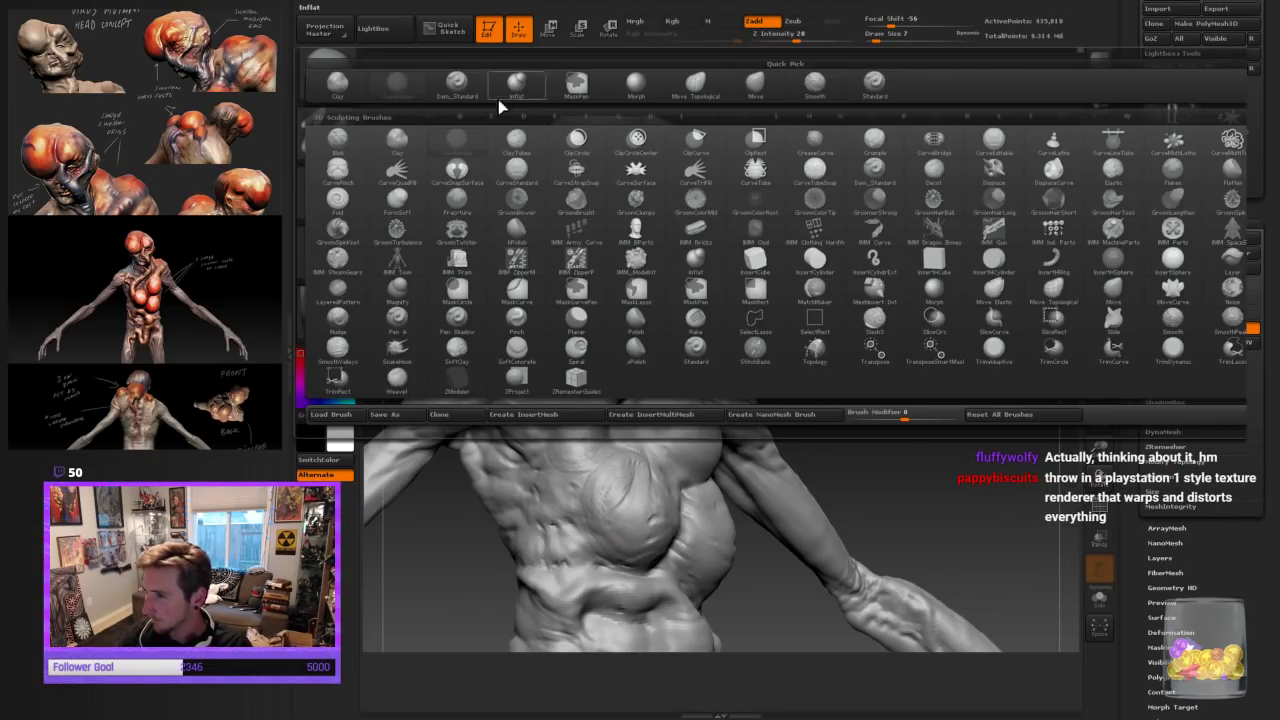
{"action": "left_click", "coordinate": [456, 81]}
{"action": "left_click_drag", "start_coordinate": [915, 329], "coordinate": [903, 345]}
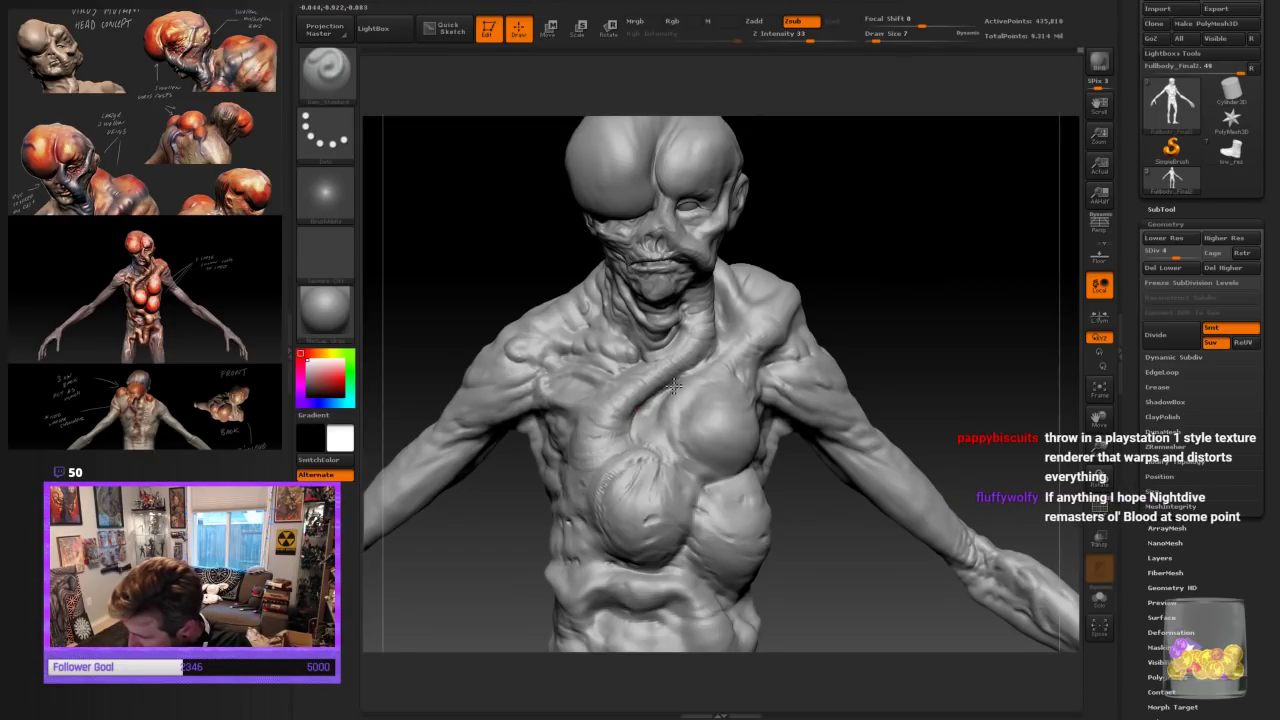
{"action": "left_click_drag", "start_coordinate": [823, 308], "coordinate": [630, 420]}
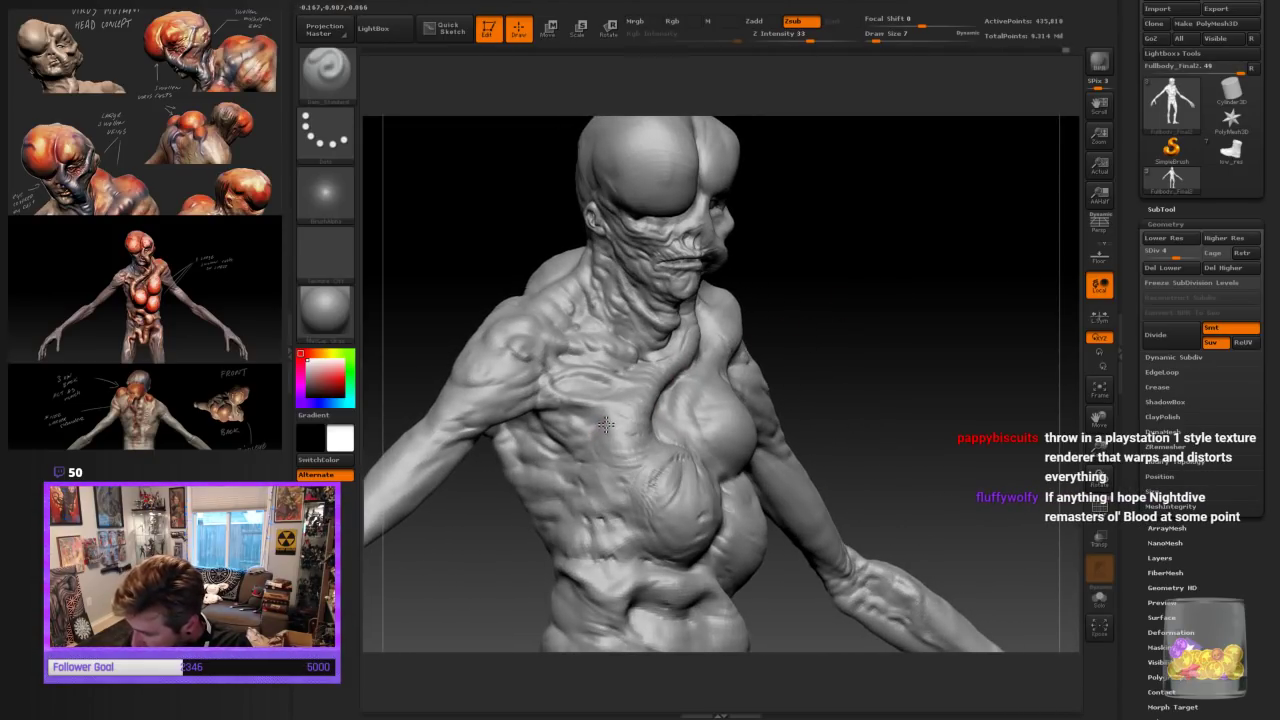
{"action": "left_click_drag", "start_coordinate": [710, 540], "coordinate": [1000, 560]}
{"action": "left_click_drag", "start_coordinate": [1100, 448], "coordinate": [1021, 449]}
{"action": "left_click_drag", "start_coordinate": [828, 413], "coordinate": [877, 341]}
Smooth the creased growth, then rebuild its rounded surface and fine lines with ClayBuildup at draw sizes 26 and 10
{"action": "left_click", "coordinate": [330, 80]}
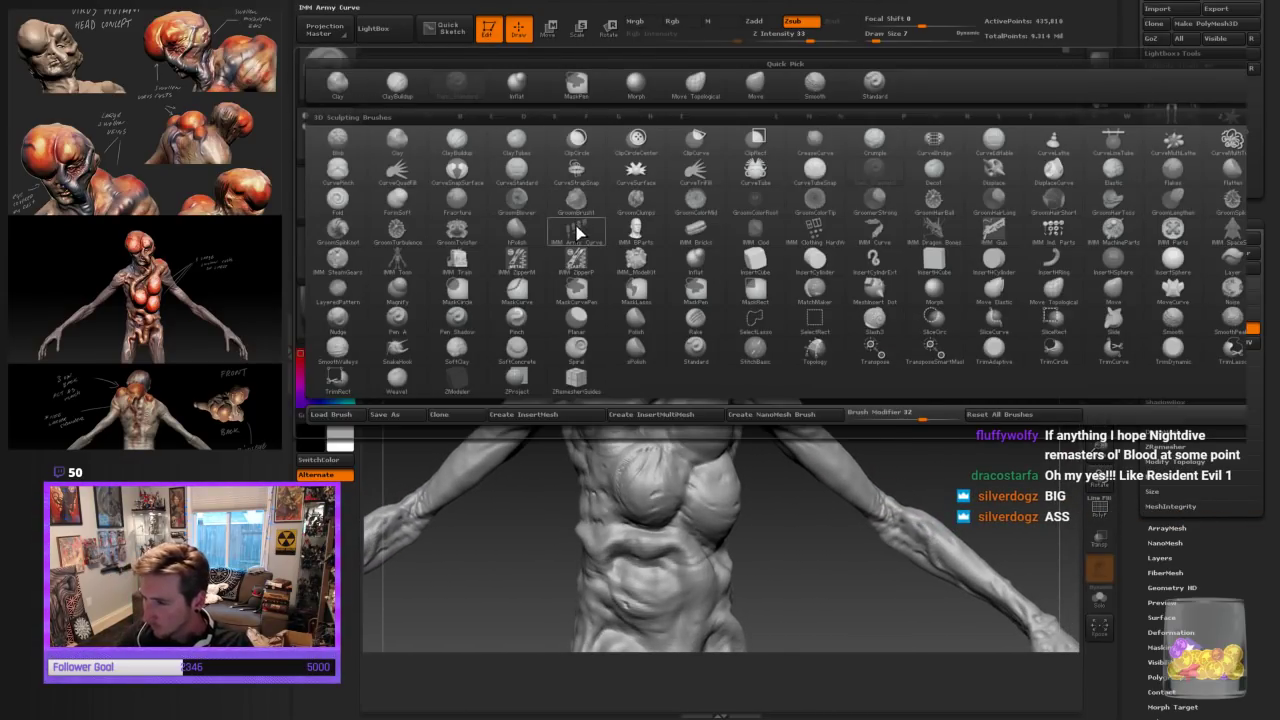
{"action": "left_click", "coordinate": [403, 84]}
{"action": "left_click_drag", "start_coordinate": [1099, 449], "coordinate": [1098, 482]}
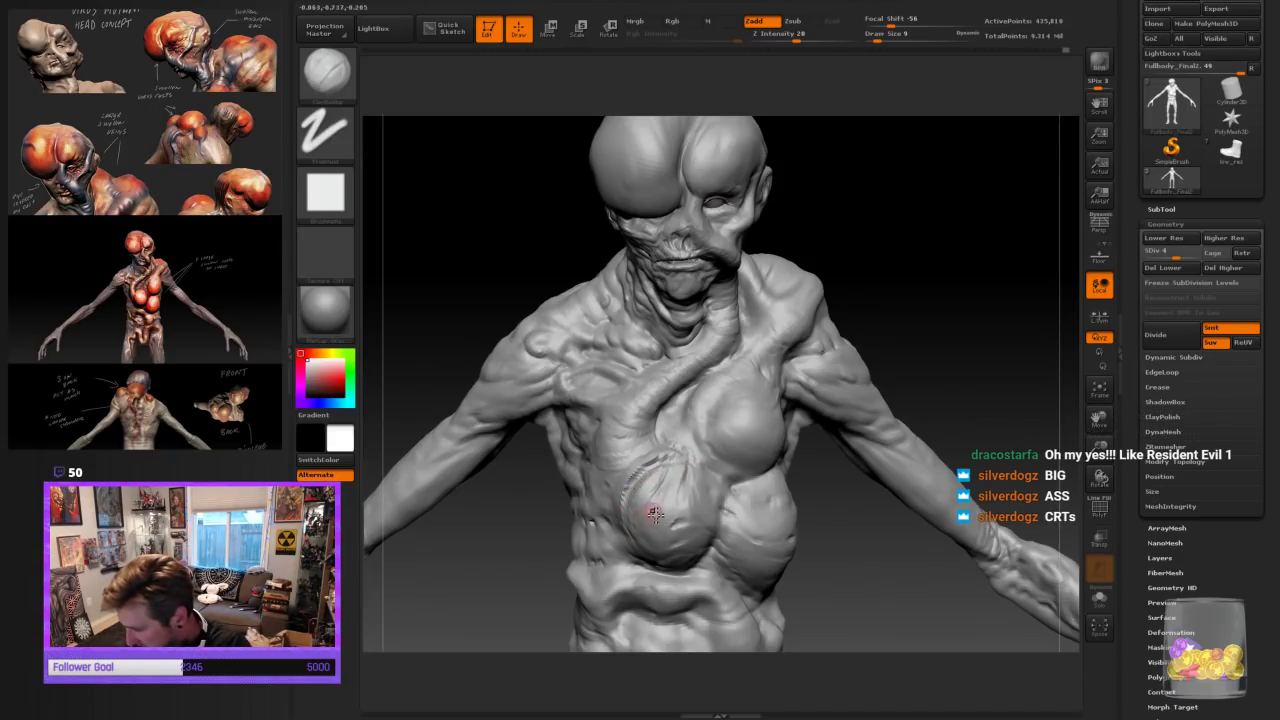
{"action": "left_click_drag", "start_coordinate": [635, 516], "coordinate": [633, 509], "text": "shift"}
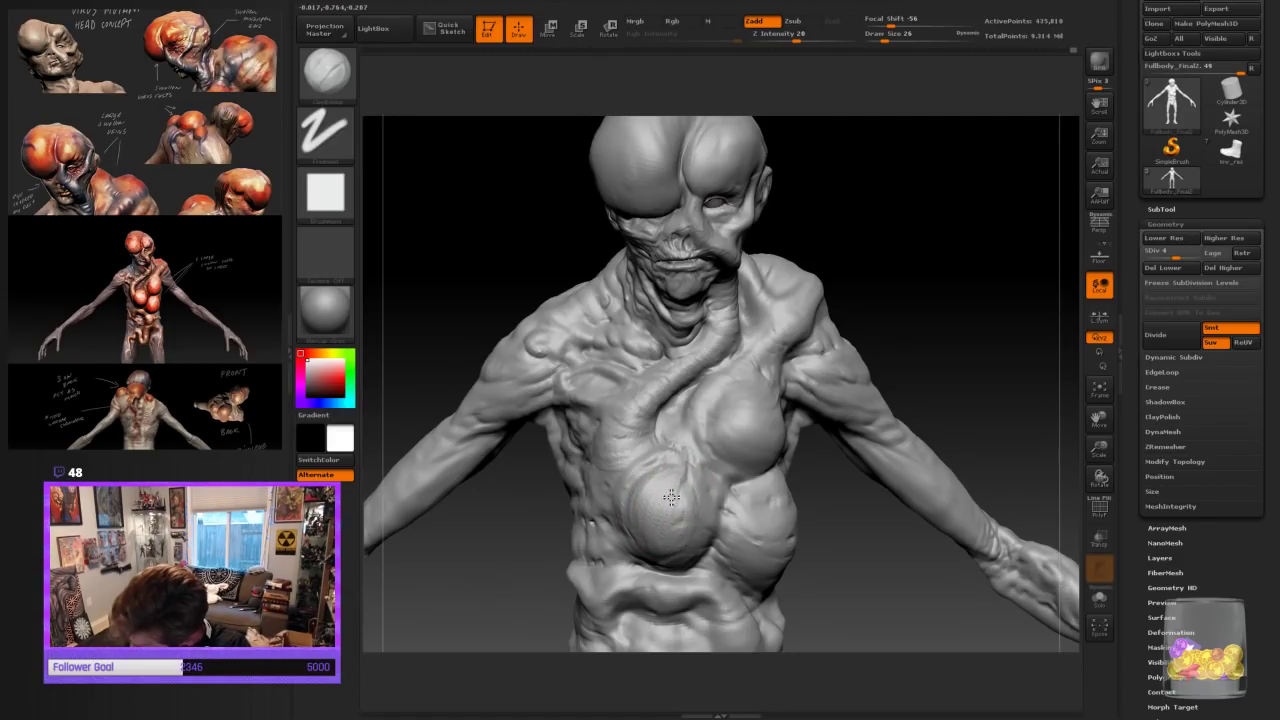
{"action": "key", "text": "bracketleft"}
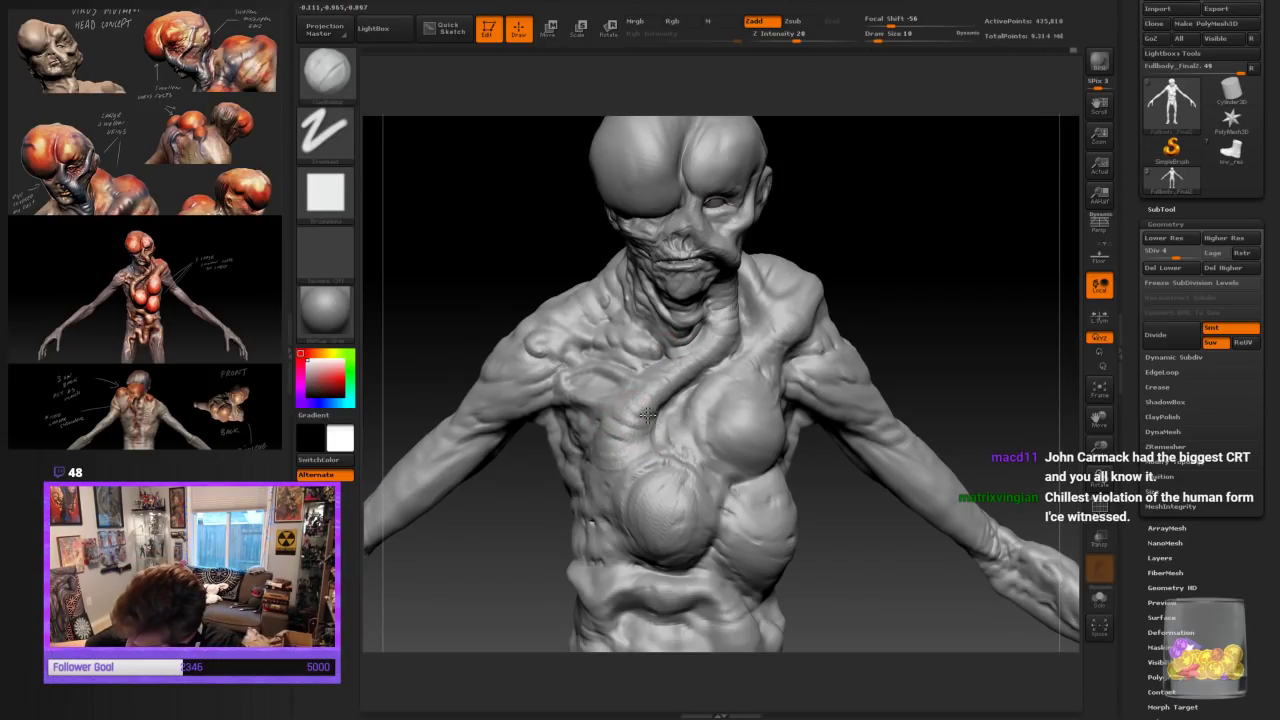
Thicken the strand crossing the chest and its ridged folds with ClayBuildup at draw size 22
{"action": "left_click_drag", "start_coordinate": [857, 506], "coordinate": [852, 503]}
{"action": "key", "text": "bracketright"}
{"action": "key", "text": "bracketright"}
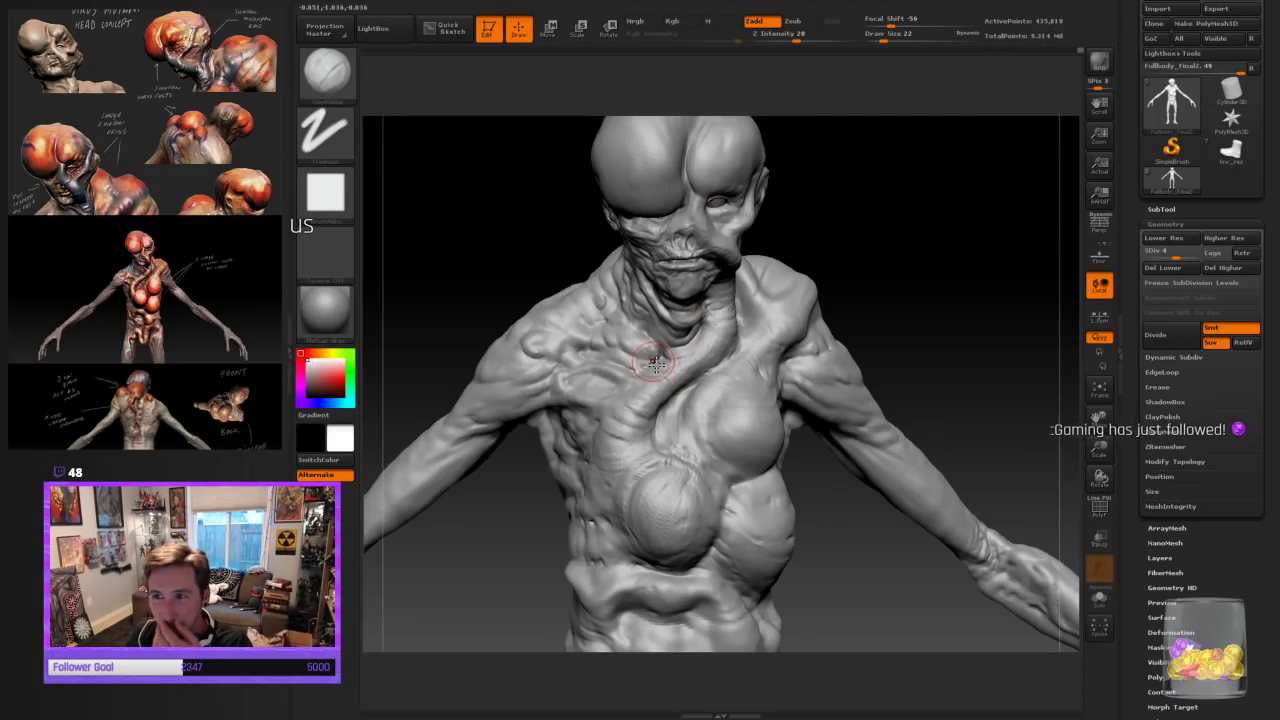
{"action": "left_click_drag", "start_coordinate": [876, 545], "coordinate": [865, 531]}
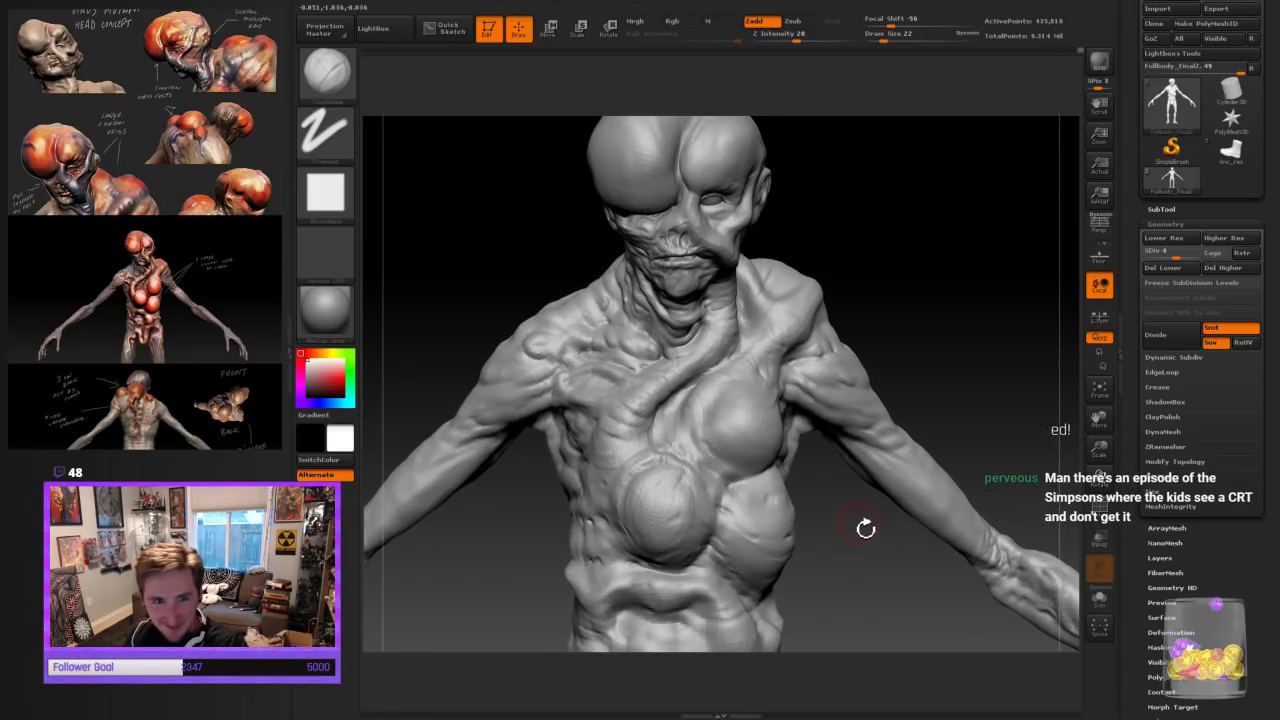
Round out the upper chest growth with a larger ClayBuildup brush, then add thin wrinkles to it at draw size 4
{"action": "key", "text": "bracketright"}
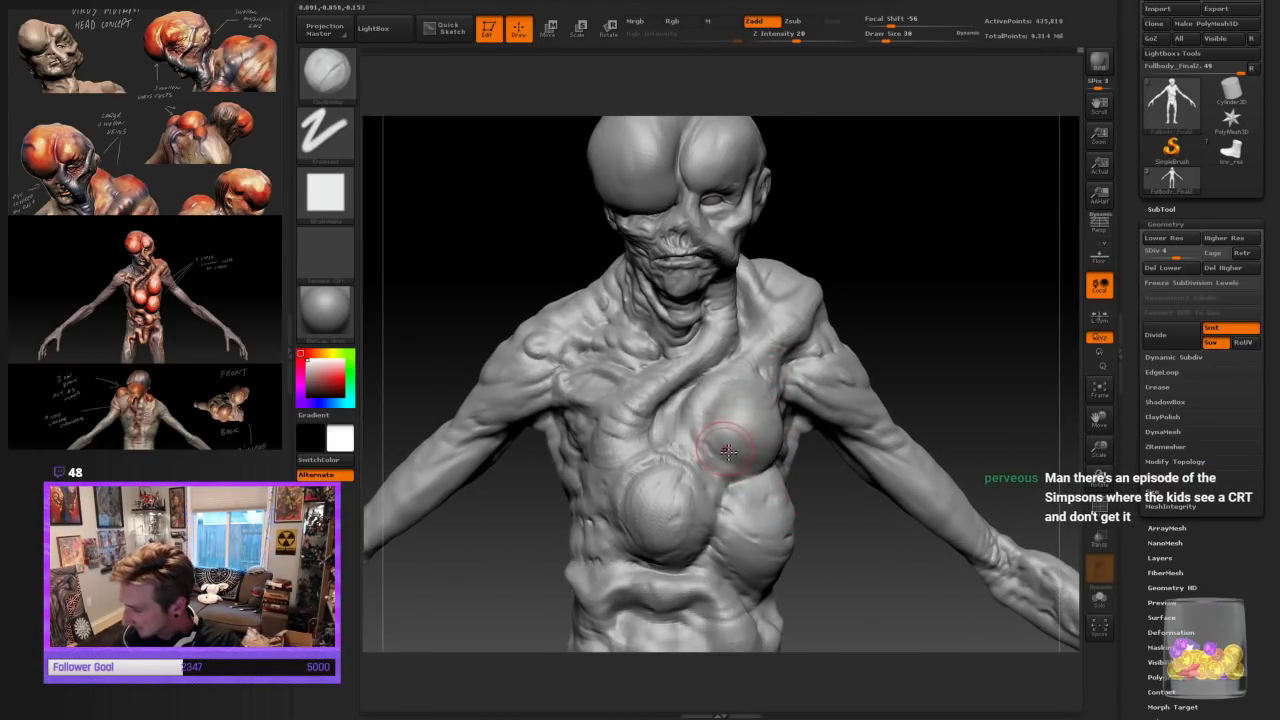
{"action": "left_click_drag", "start_coordinate": [858, 503], "coordinate": [806, 504]}
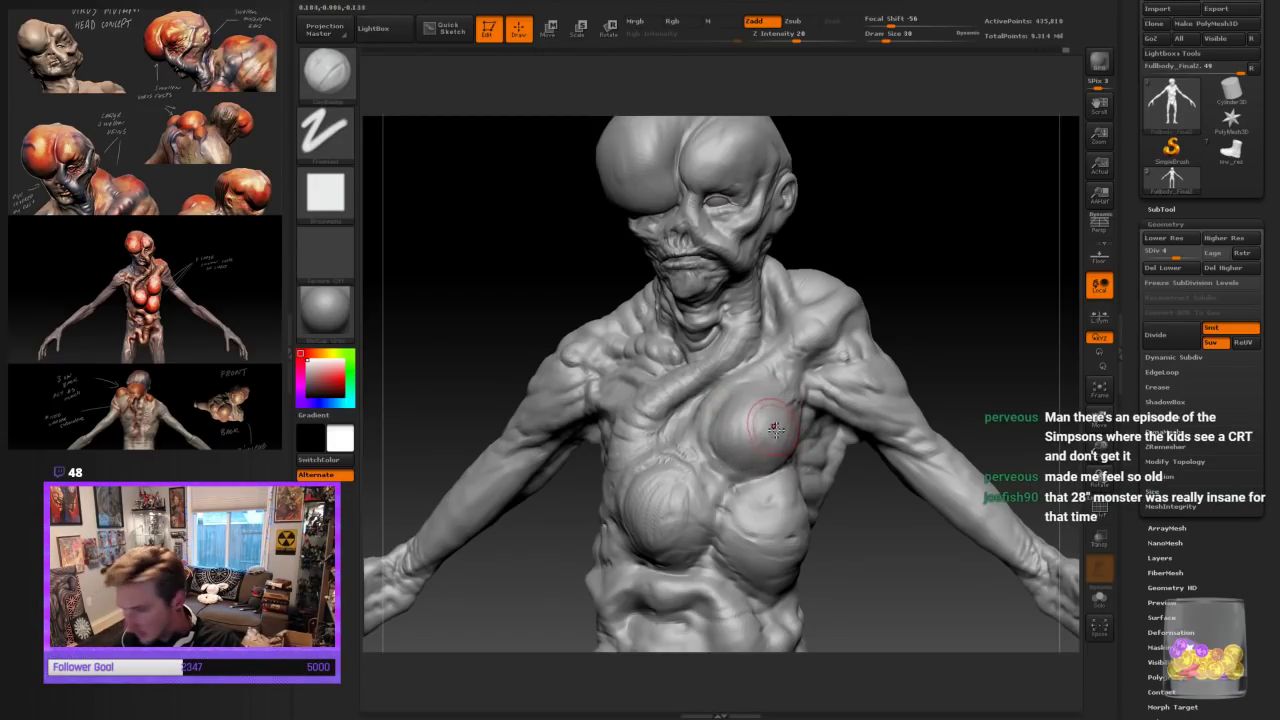
{"action": "key", "text": "bracketleft"}
{"action": "key", "text": "bracketleft"}
{"action": "key", "text": "bracketleft"}
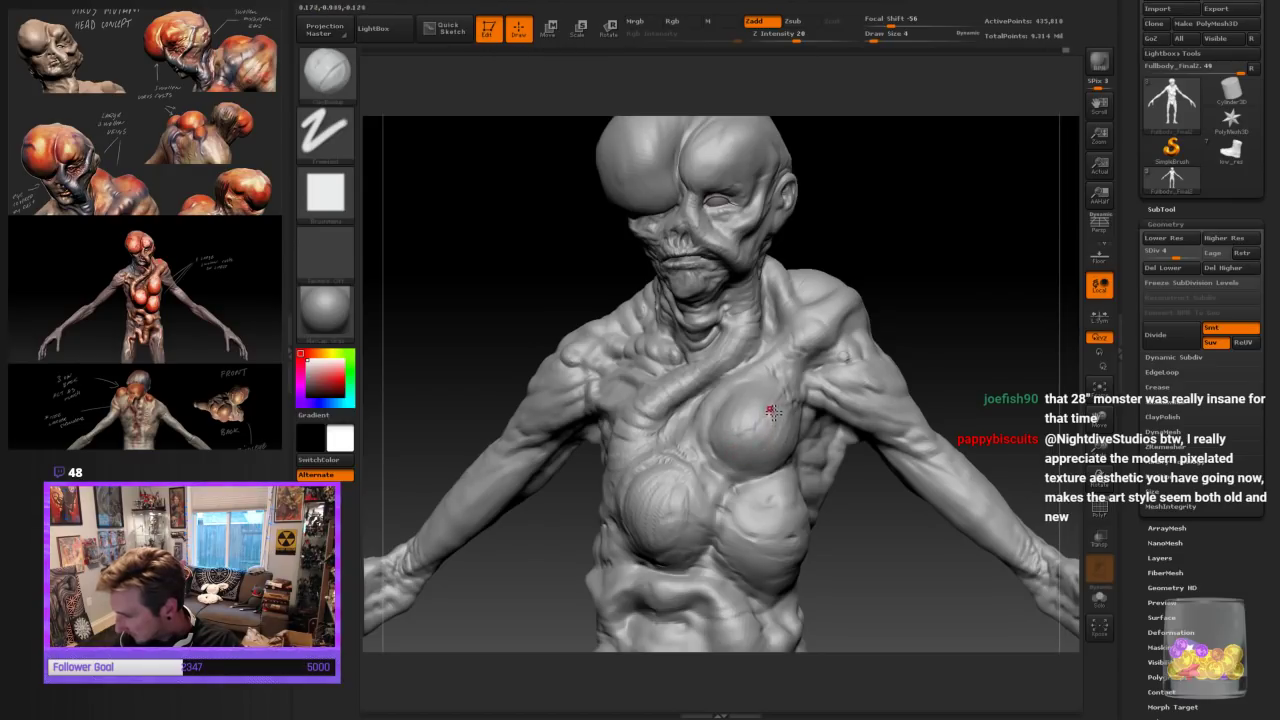
{"action": "left_click_drag", "start_coordinate": [716, 455], "coordinate": [769, 575]}
Add small bumps and folds between the strand and the two chest growths with ClayBuildup at draw sizes 8 to 14
{"action": "left_click_drag", "start_coordinate": [930, 325], "coordinate": [1002, 334]}
{"action": "key", "text": "bracketright"}
{"action": "key", "text": "bracketright"}
{"action": "key", "text": "bracketright"}
{"action": "key", "text": "bracketleft"}
{"action": "key", "text": "bracketleft"}
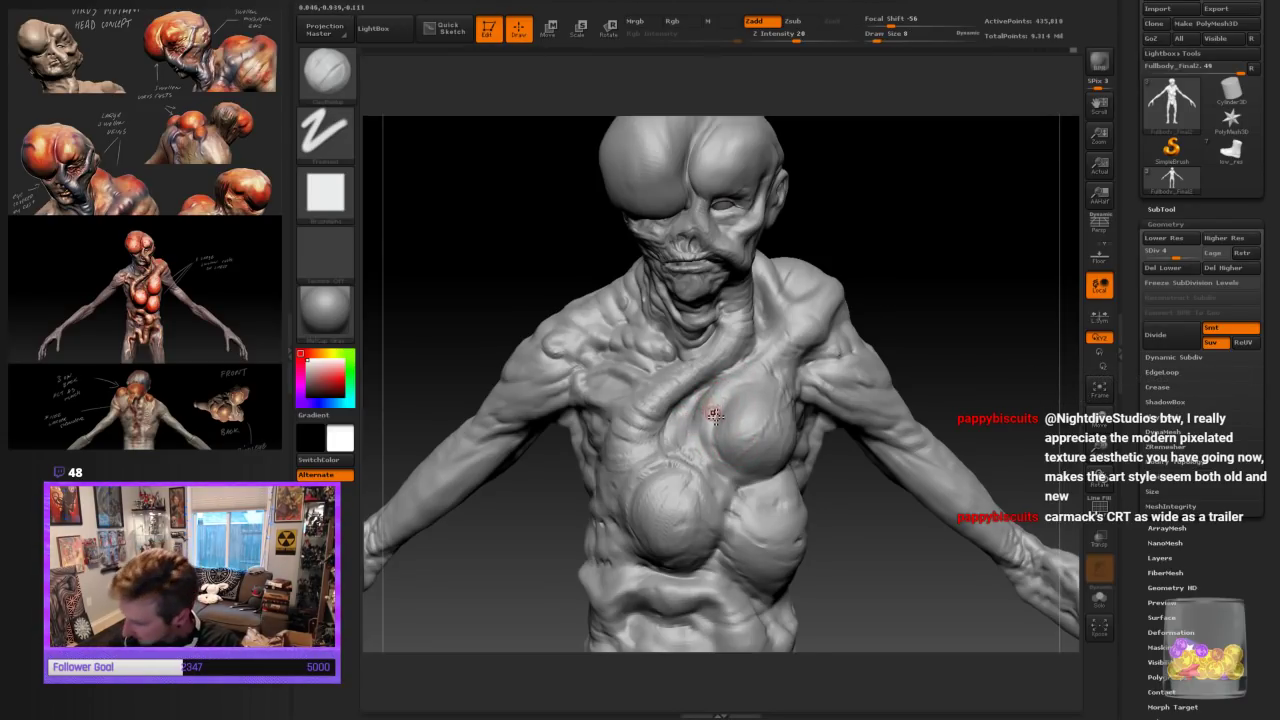
{"action": "key", "text": "bracketright"}
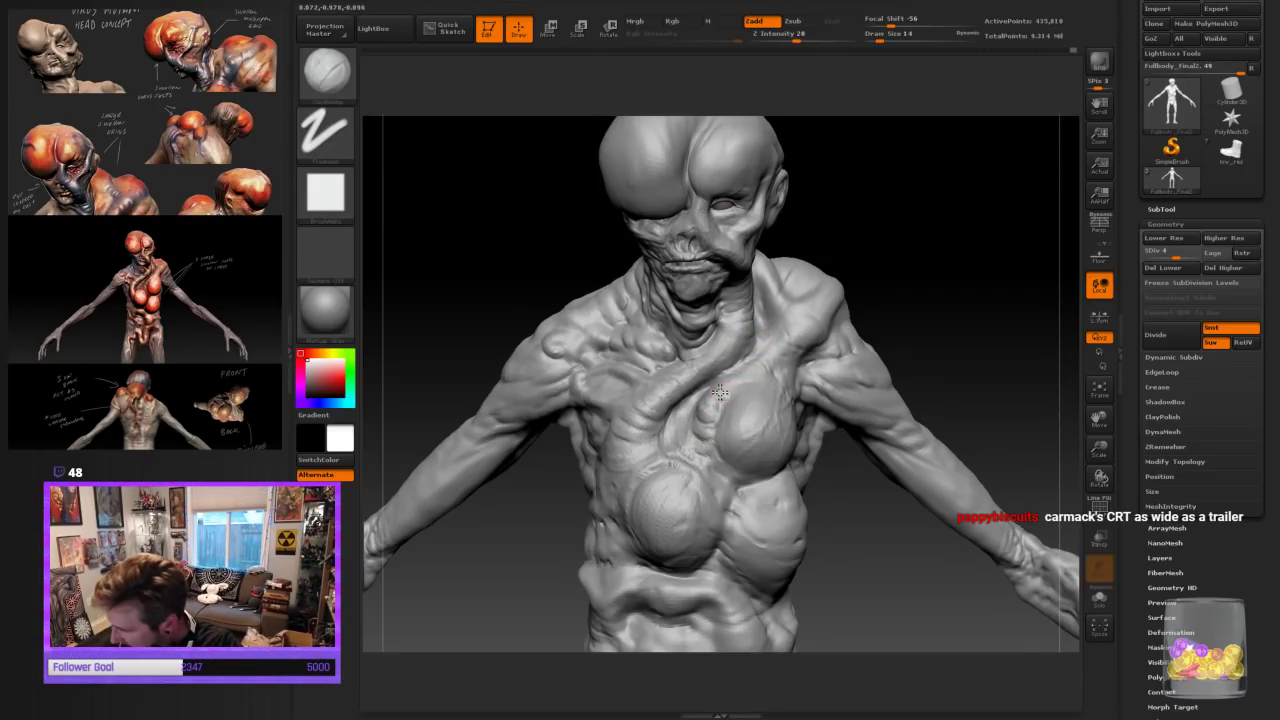
{"action": "left_click_drag", "start_coordinate": [925, 242], "coordinate": [894, 286]}
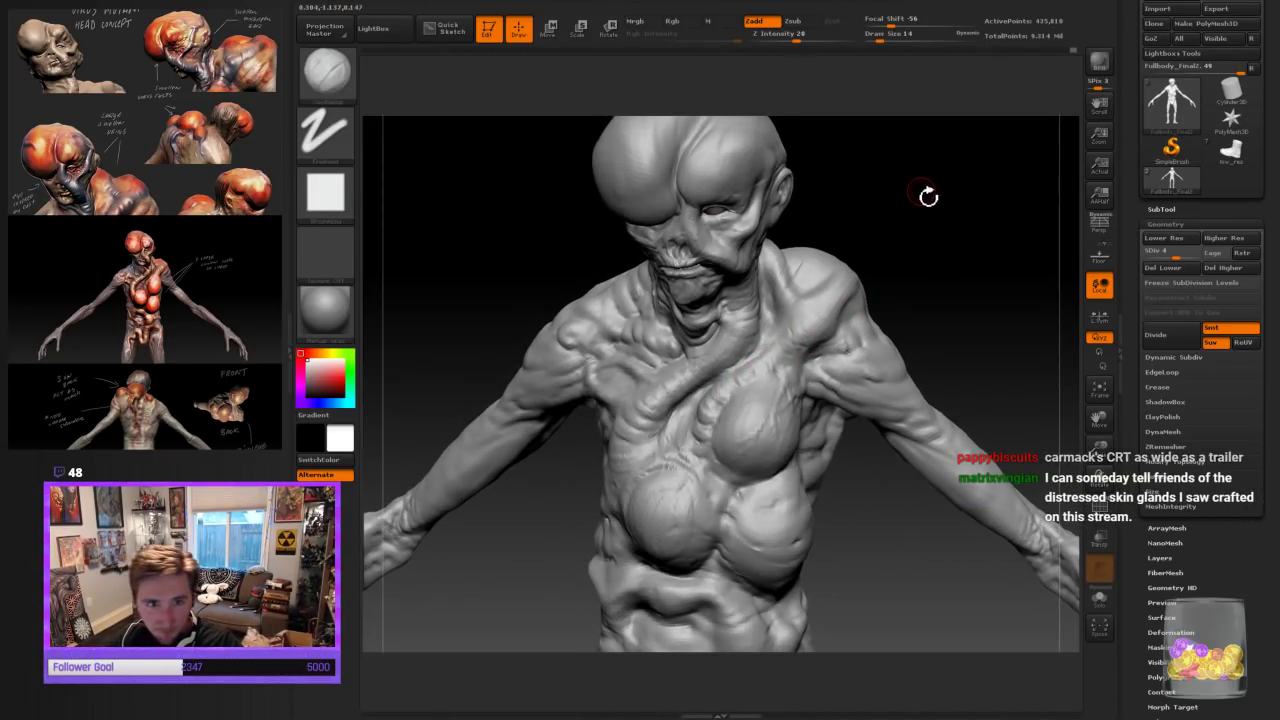
Build up the thick strand over the shoulder with ClayBuildup at draw sizes 22 and 14, smoothing the folds beside the neck
{"action": "key", "text": "bracketright"}
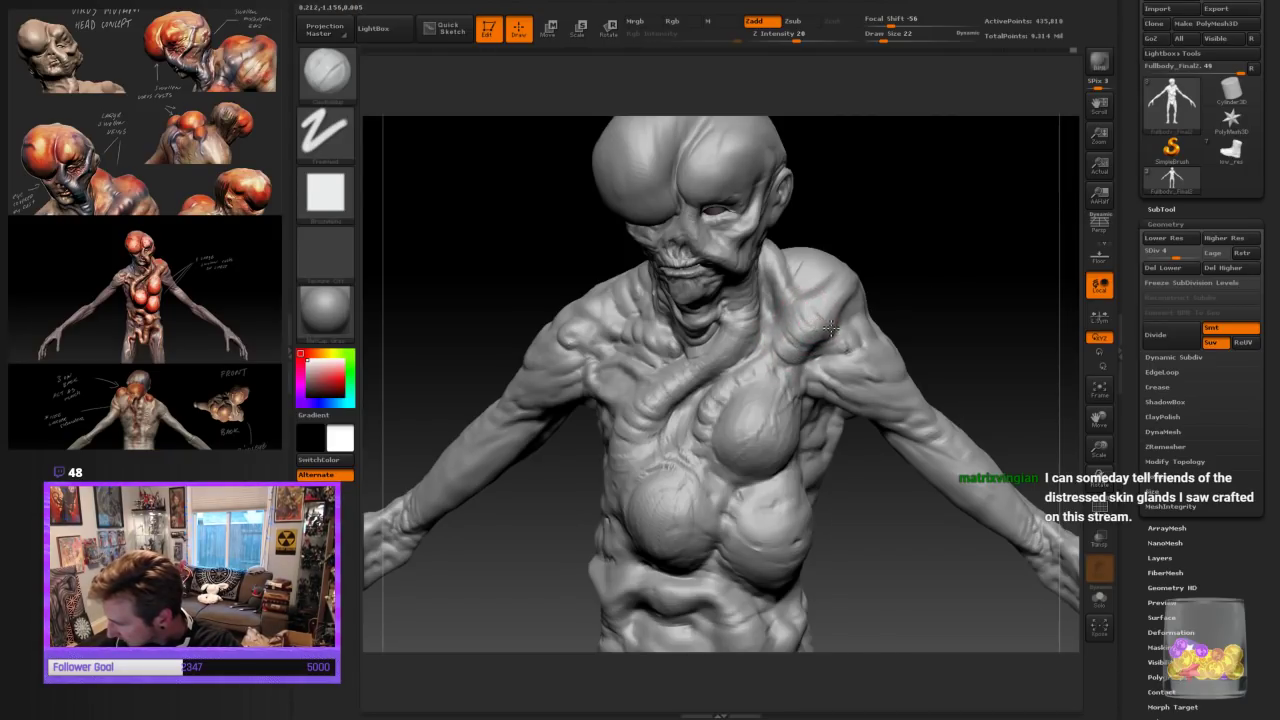
{"action": "mouse_move", "coordinate": [858, 274]}
{"action": "left_mouse_down"}
{"action": "mouse_move", "coordinate": [896, 216]}
{"action": "mouse_move", "coordinate": [863, 203]}
{"action": "mouse_move", "coordinate": [783, 295]}
{"action": "left_mouse_up"}
{"action": "key", "text": "bracketleft"}
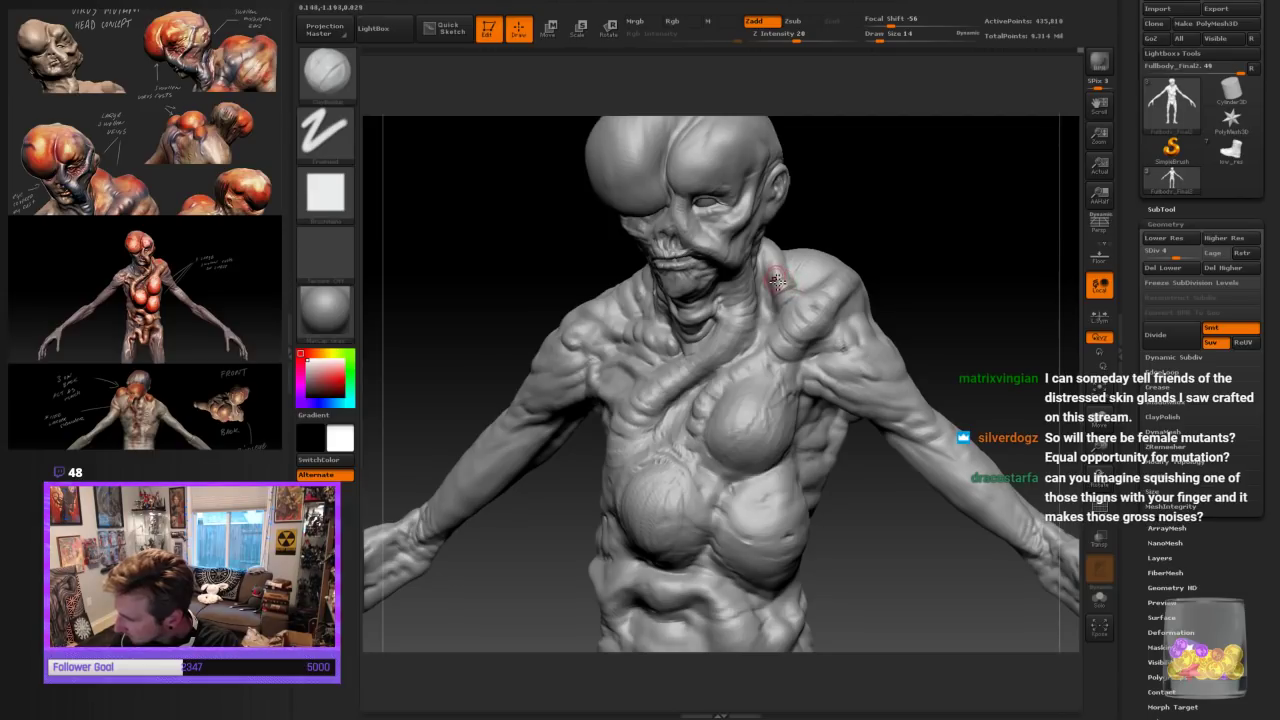
{"action": "left_click_drag", "start_coordinate": [896, 206], "coordinate": [824, 210]}
{"action": "left_click_drag", "start_coordinate": [786, 289], "coordinate": [787, 243], "text": "shift"}
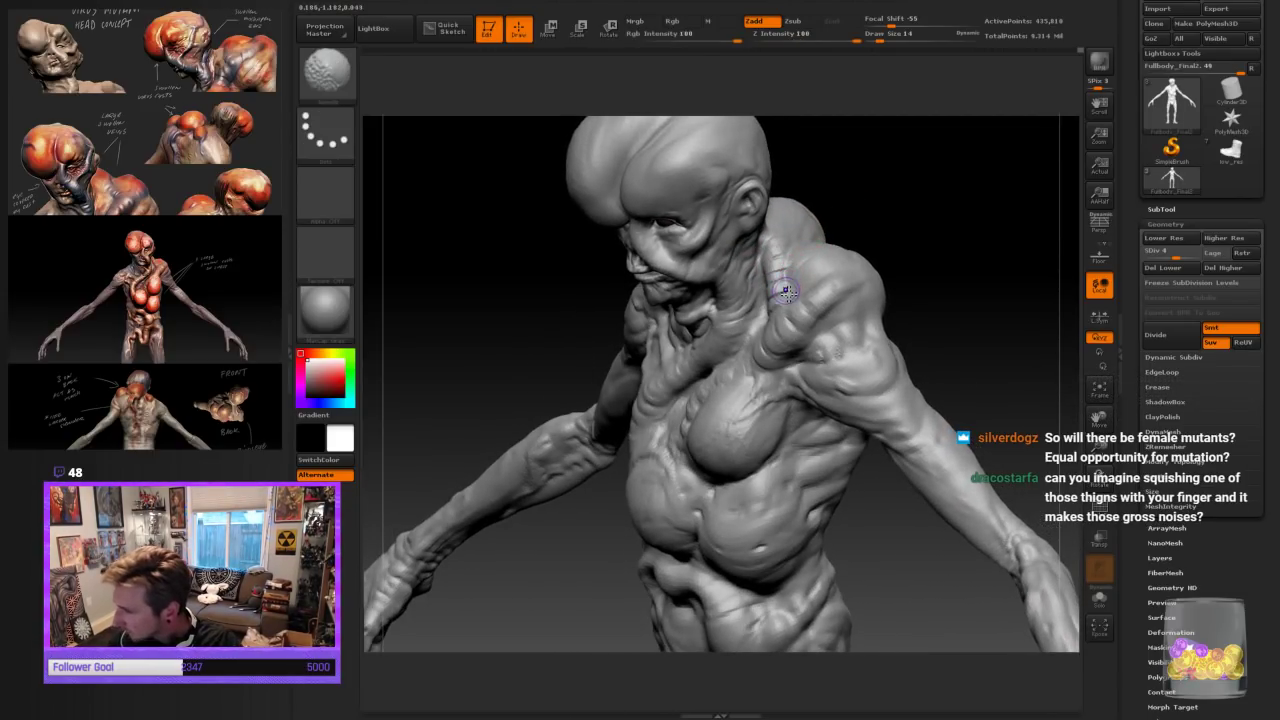
{"action": "left_click_drag", "start_coordinate": [876, 208], "coordinate": [922, 222]}
{"action": "left_click_drag", "start_coordinate": [812, 298], "coordinate": [785, 308], "text": "shift"}
{"action": "mouse_move", "coordinate": [846, 248]}
{"action": "left_mouse_down"}
{"action": "mouse_move", "coordinate": [847, 224]}
{"action": "mouse_move", "coordinate": [886, 220]}
{"action": "mouse_move", "coordinate": [856, 238]}
{"action": "left_mouse_up"}
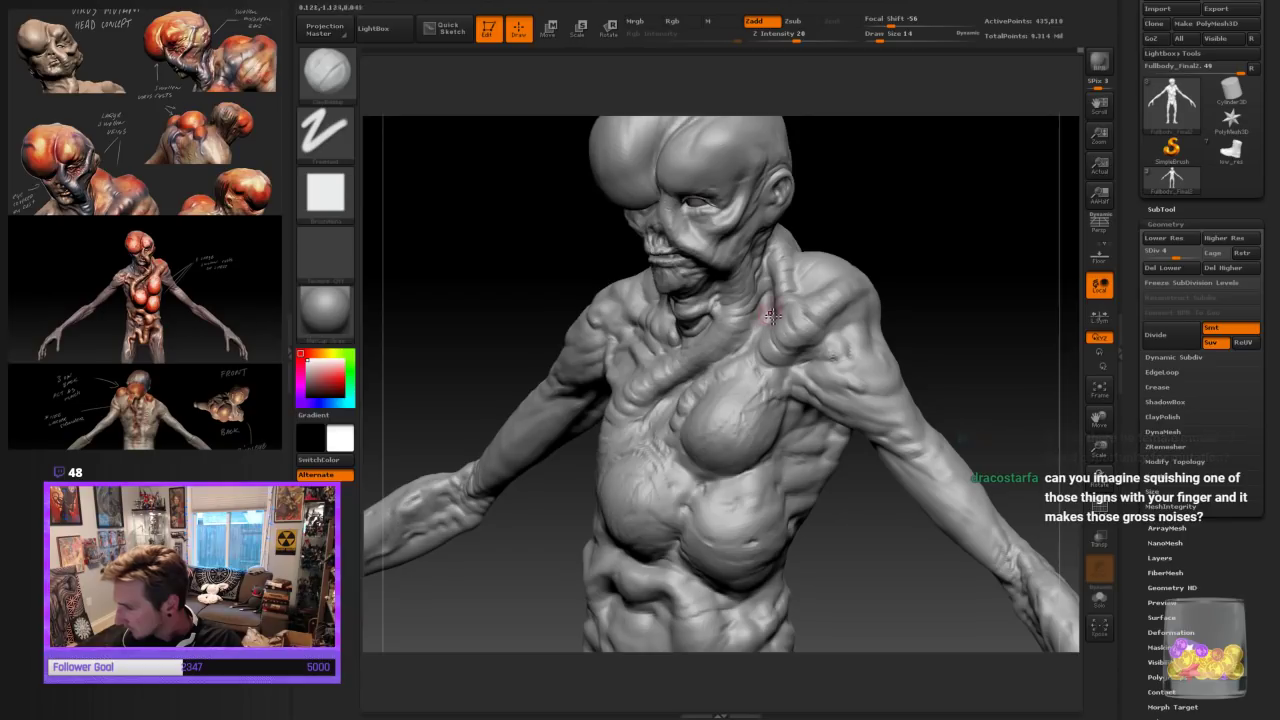
Shape the strands along the side of the neck with ClayBuildup at draw size 14 and soften them with the Smooth brush
{"action": "right_click_drag", "start_coordinate": [780, 282], "coordinate": [771, 268]}
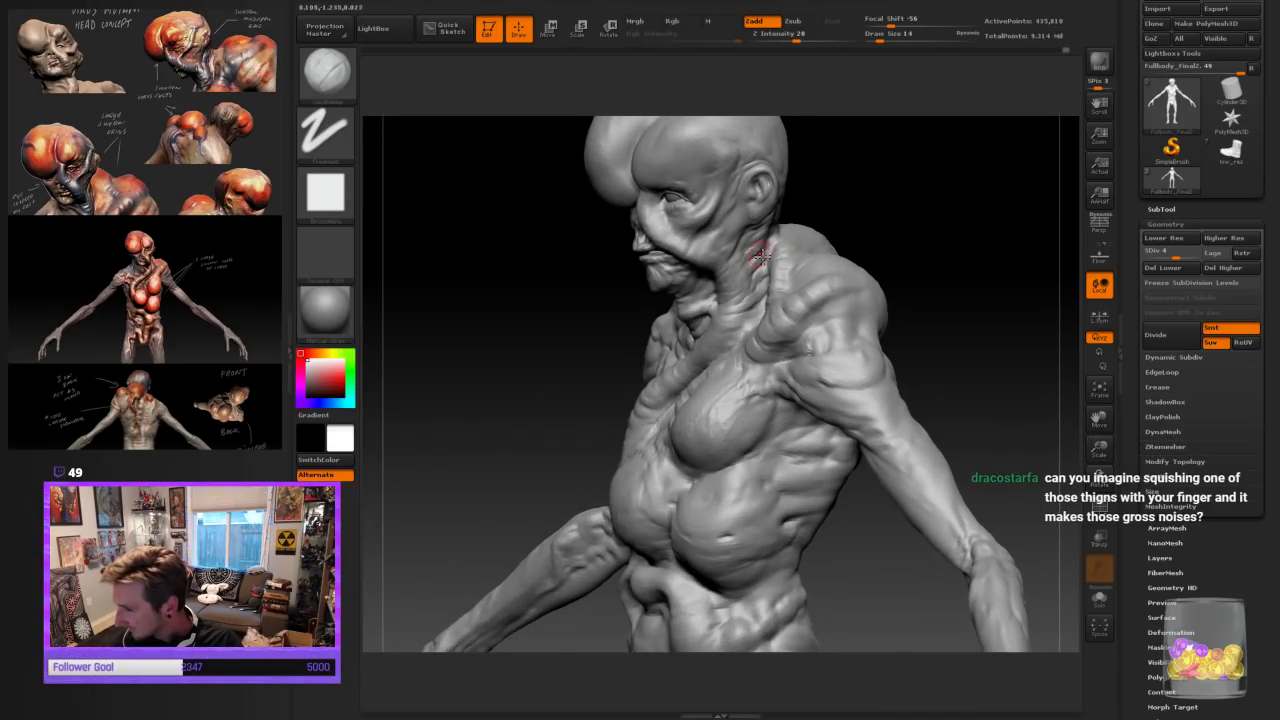
{"action": "right_click_drag", "start_coordinate": [750, 250], "coordinate": [738, 327]}
{"action": "right_click_drag", "start_coordinate": [889, 235], "coordinate": [951, 240]}
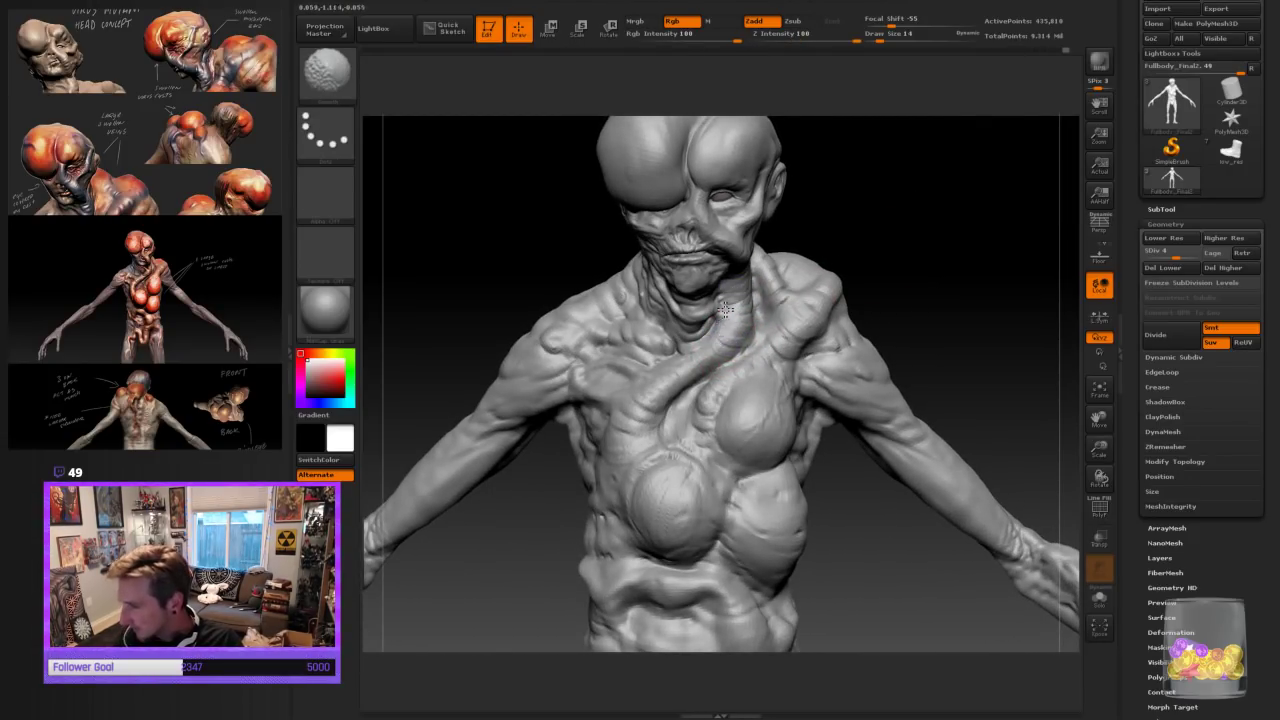
{"action": "right_click_drag", "start_coordinate": [893, 336], "coordinate": [877, 340]}
{"action": "right_click_drag", "start_coordinate": [995, 404], "coordinate": [972, 328], "text": "alt"}
Smooth the wrinkled surfaces of the chest growths at draw size 30
{"action": "mouse_move", "coordinate": [684, 437]}
{"action": "left_mouse_down"}
{"action": "mouse_move", "coordinate": [663, 457]}
{"action": "mouse_move", "coordinate": [651, 449]}
{"action": "left_mouse_up"}
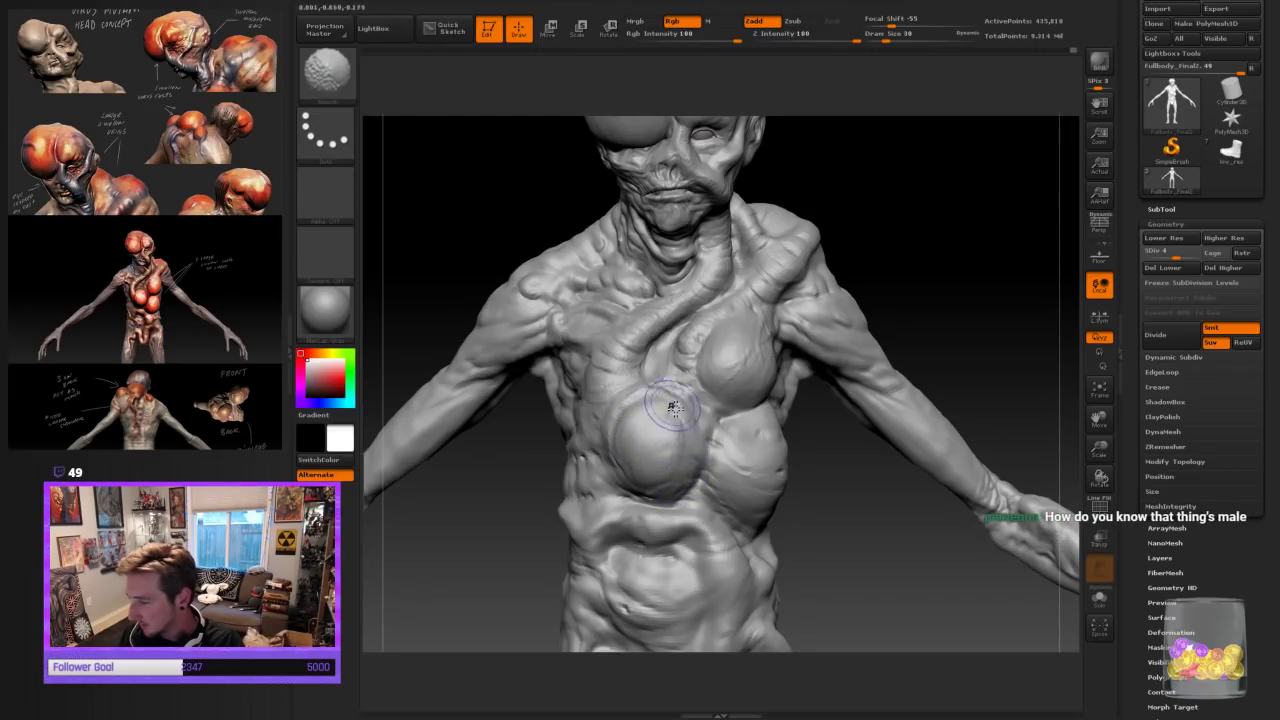
{"action": "left_click_drag", "start_coordinate": [998, 306], "coordinate": [944, 314]}
{"action": "left_click_drag", "start_coordinate": [742, 442], "coordinate": [762, 458], "text": "shift"}
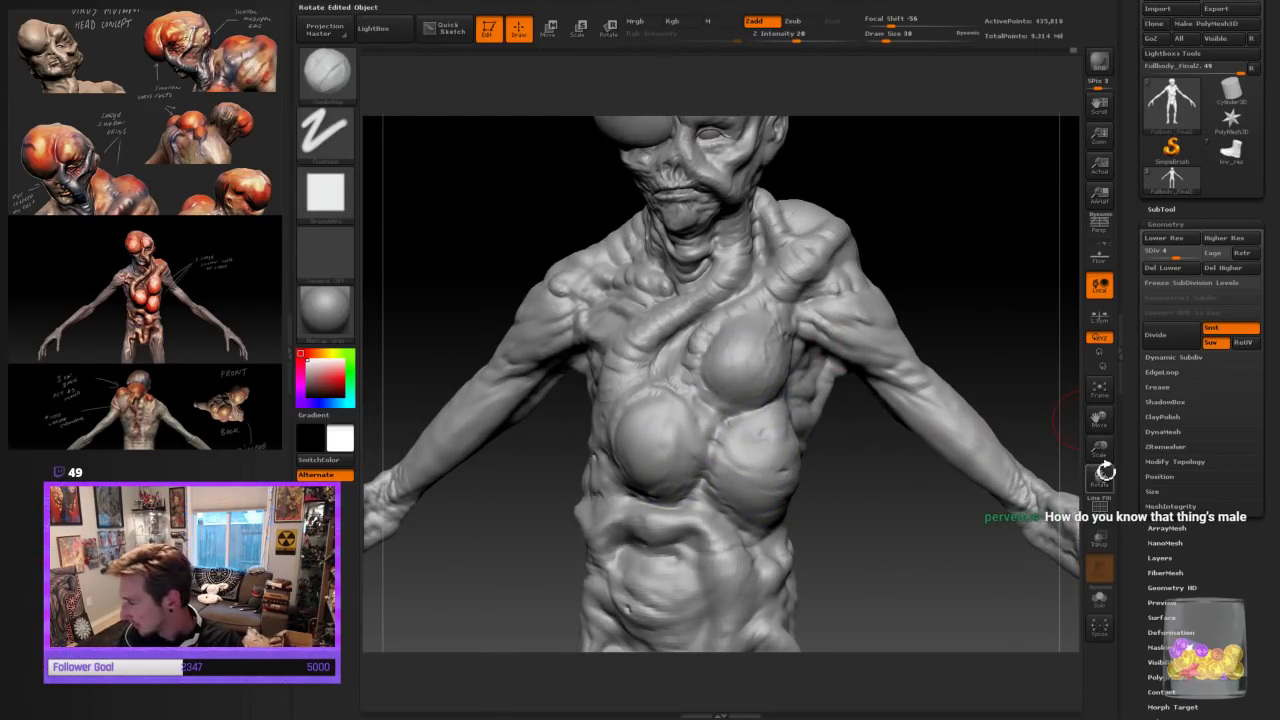
{"action": "left_click_drag", "start_coordinate": [1100, 450], "coordinate": [1063, 449]}
{"action": "left_click_drag", "start_coordinate": [882, 552], "coordinate": [871, 571]}
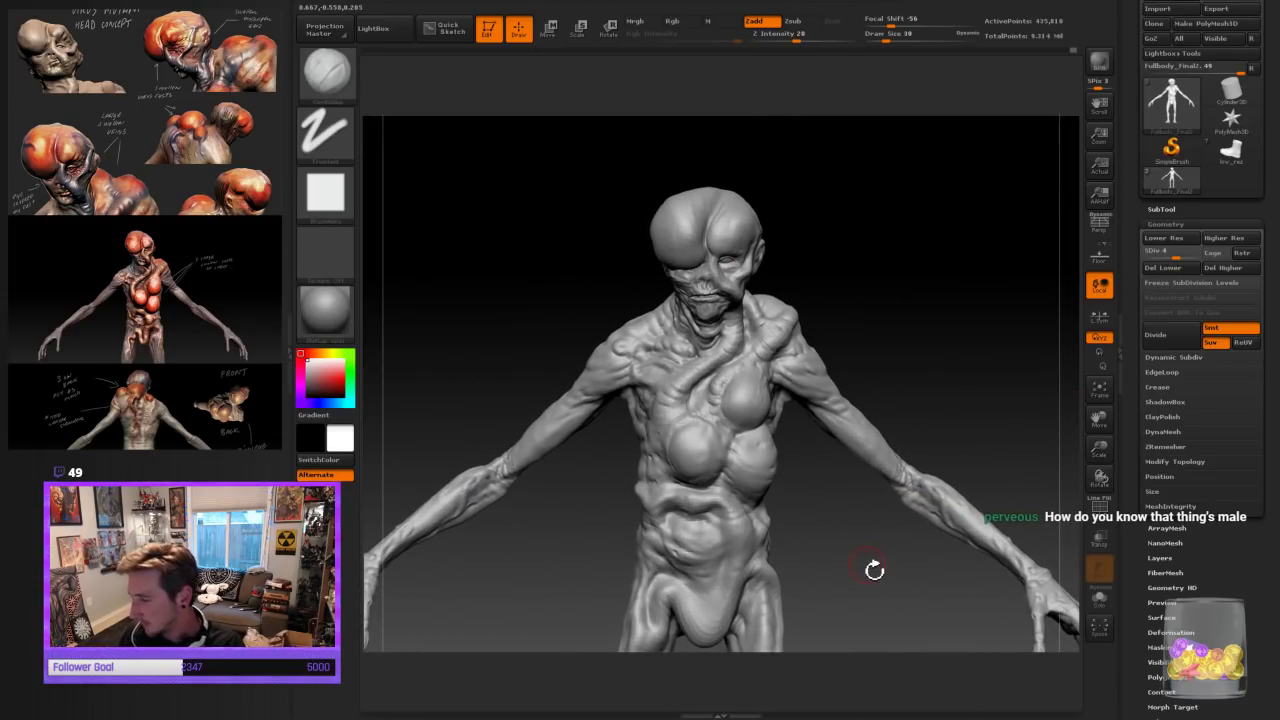
Carve creases around and between the chest growths with the Dam_Standard brush at draw size 10
{"action": "left_click", "coordinate": [333, 72]}
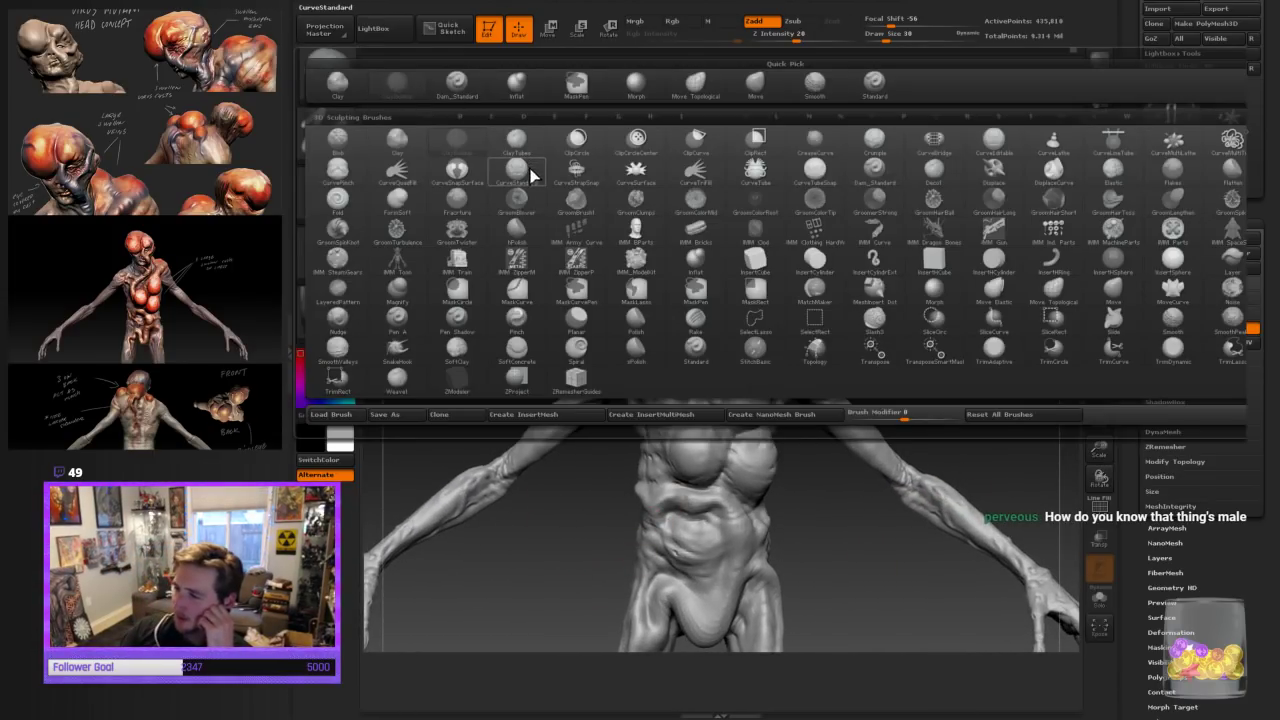
{"action": "left_click", "coordinate": [460, 84]}
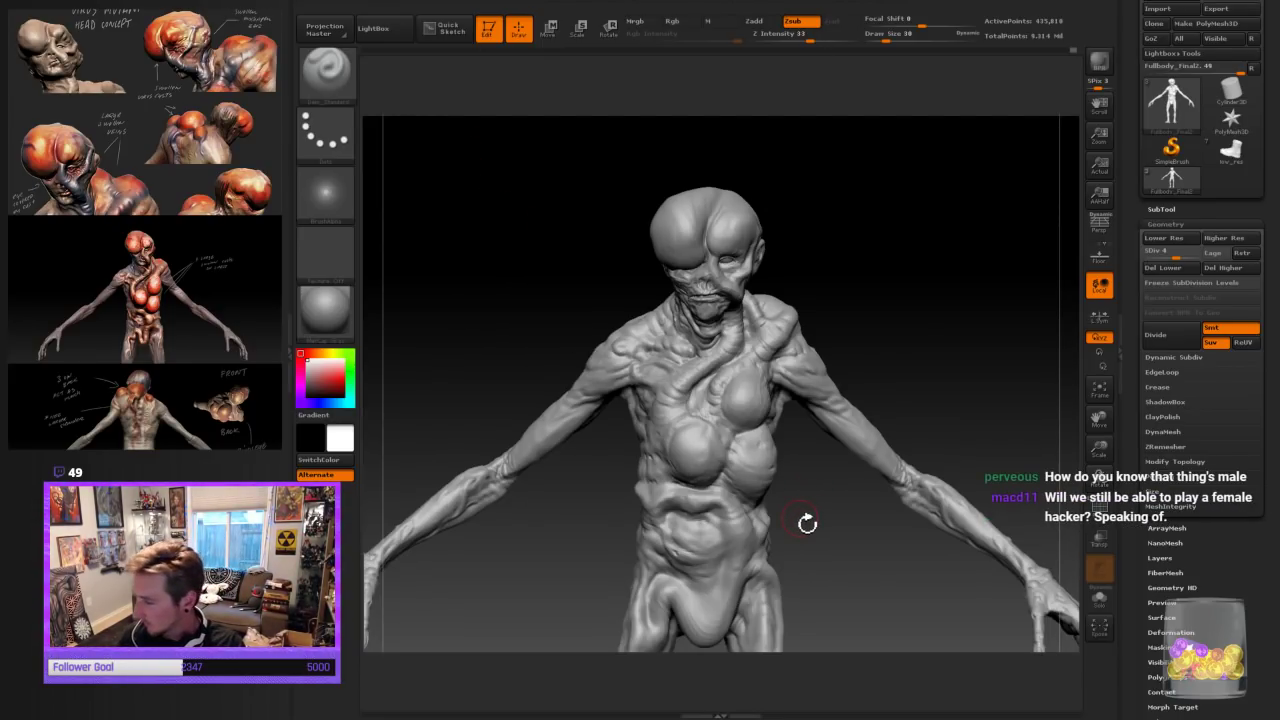
{"action": "left_click_drag", "start_coordinate": [807, 522], "coordinate": [765, 440]}
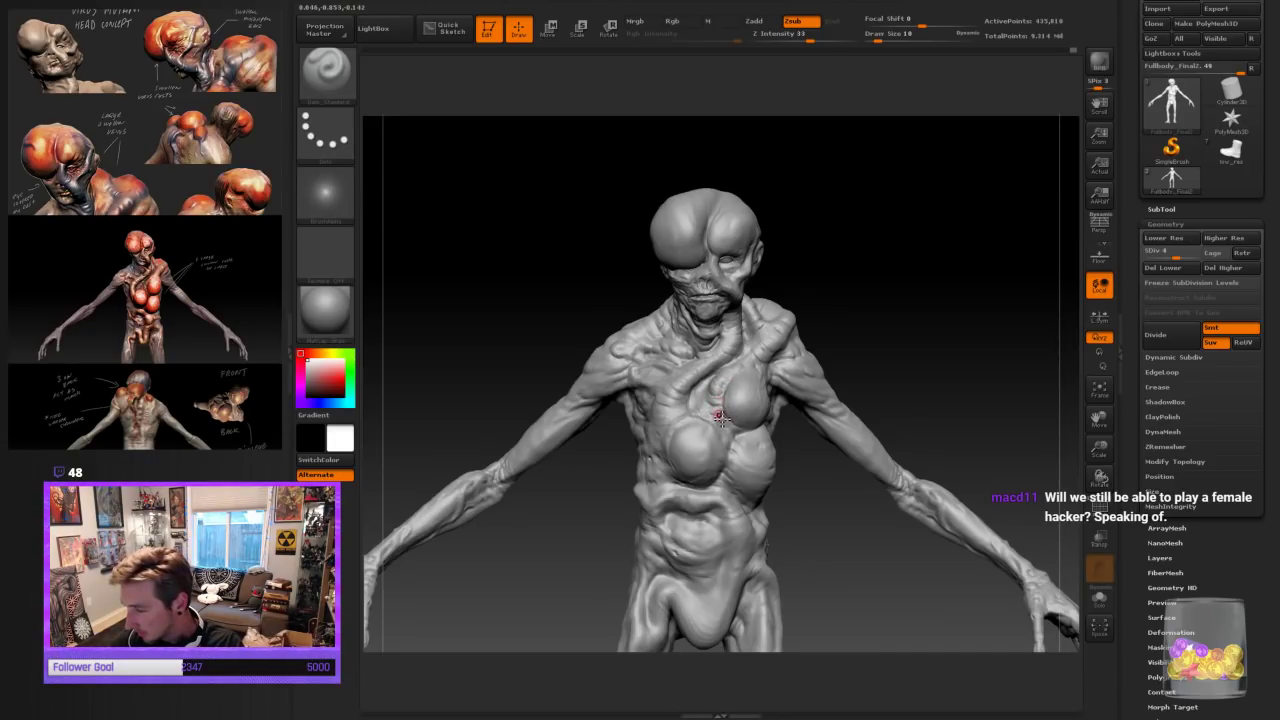
{"action": "mouse_move", "coordinate": [845, 279]}
{"action": "left_mouse_down"}
{"action": "mouse_move", "coordinate": [852, 318]}
{"action": "mouse_move", "coordinate": [928, 300]}
{"action": "left_mouse_up"}
{"action": "mouse_move", "coordinate": [843, 357]}
{"action": "left_mouse_down"}
{"action": "mouse_move", "coordinate": [815, 362]}
{"action": "mouse_move", "coordinate": [878, 284]}
{"action": "mouse_move", "coordinate": [914, 306]}
{"action": "mouse_move", "coordinate": [966, 303]}
{"action": "mouse_move", "coordinate": [940, 305]}
{"action": "left_mouse_up"}
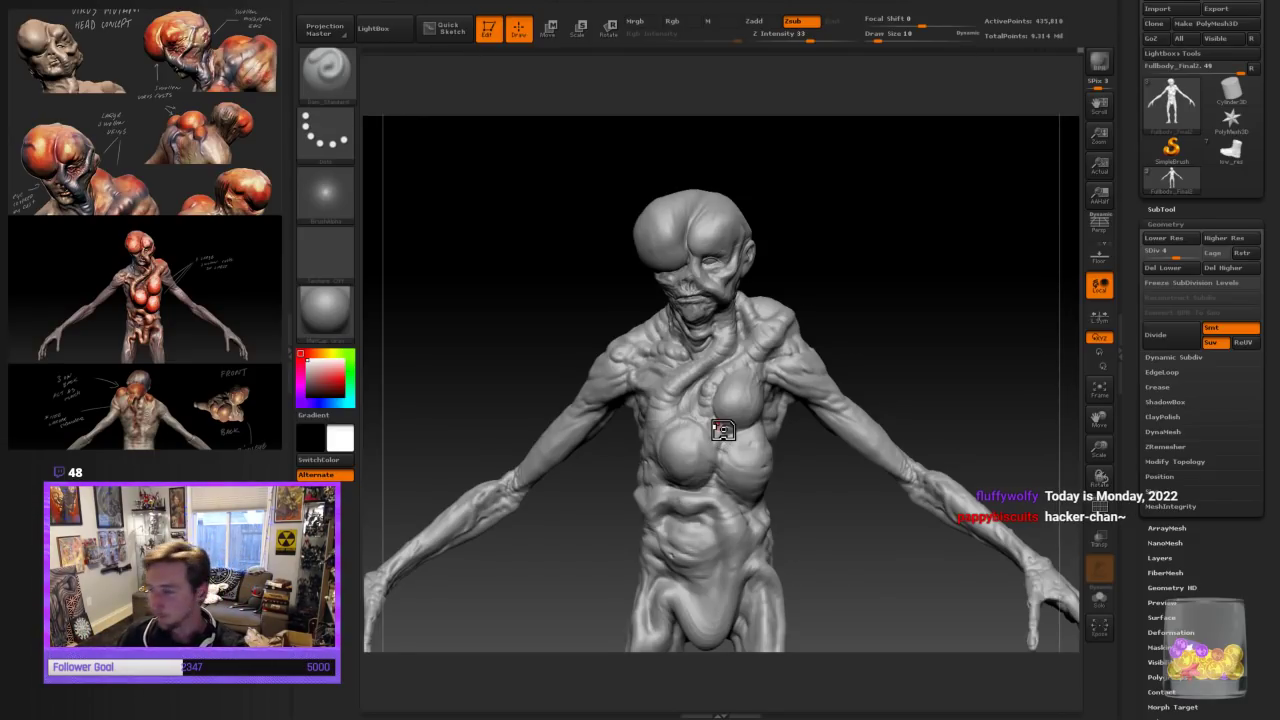
{"action": "mouse_move", "coordinate": [857, 306]}
{"action": "left_mouse_down"}
{"action": "mouse_move", "coordinate": [792, 330]}
{"action": "mouse_move", "coordinate": [838, 334]}
{"action": "mouse_move", "coordinate": [905, 290]}
{"action": "mouse_move", "coordinate": [870, 325]}
{"action": "left_mouse_up"}
{"action": "mouse_move", "coordinate": [747, 453]}
{"action": "left_mouse_down"}
{"action": "mouse_move", "coordinate": [783, 506]}
{"action": "mouse_move", "coordinate": [733, 489]}
{"action": "left_mouse_up"}
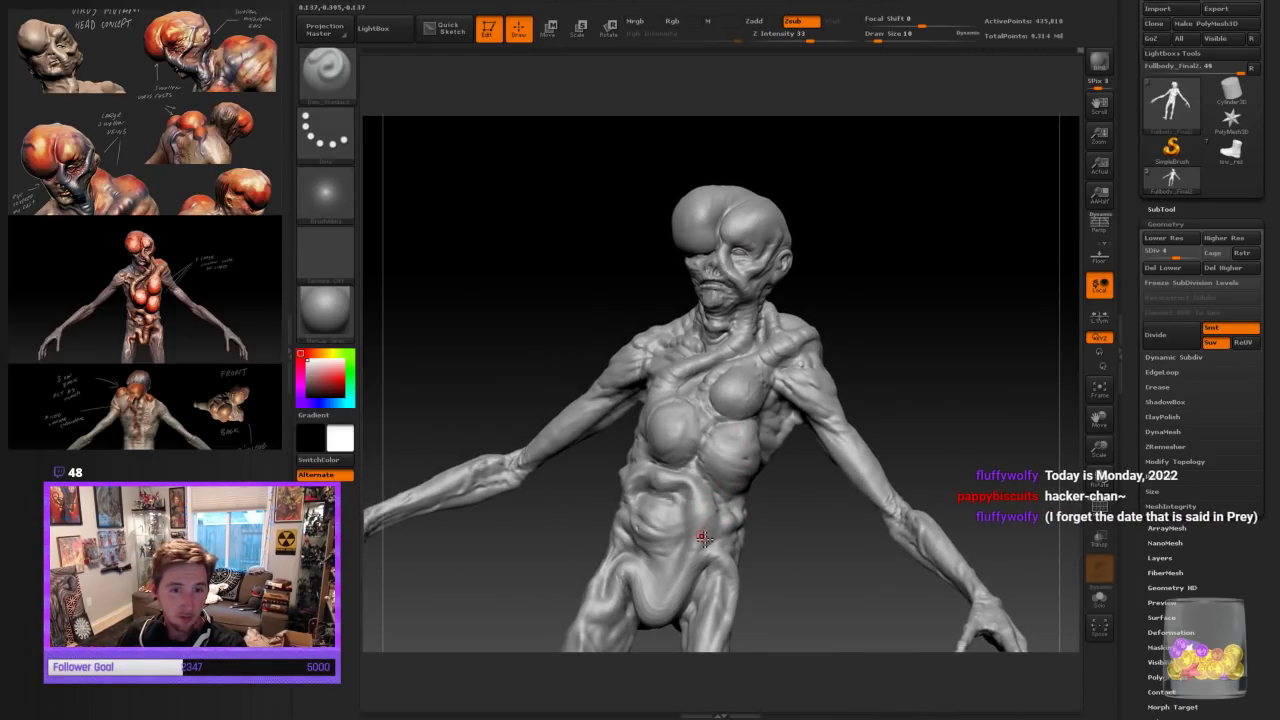
{"action": "left_click_drag", "start_coordinate": [960, 450], "coordinate": [977, 440]}
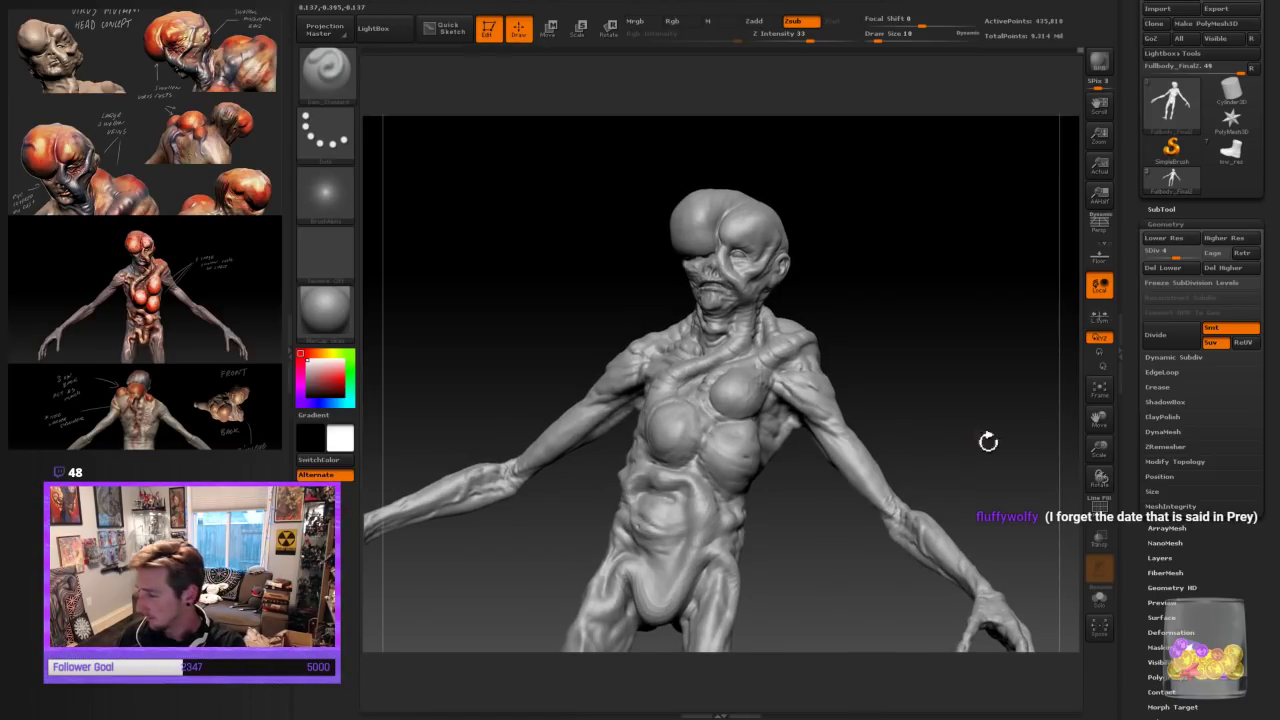
{"action": "left_click_drag", "start_coordinate": [1103, 449], "coordinate": [1100, 500]}
{"action": "mouse_move", "coordinate": [843, 583]}
{"action": "left_mouse_down"}
{"action": "mouse_move", "coordinate": [846, 569]}
{"action": "mouse_move", "coordinate": [632, 605]}
{"action": "left_mouse_up"}
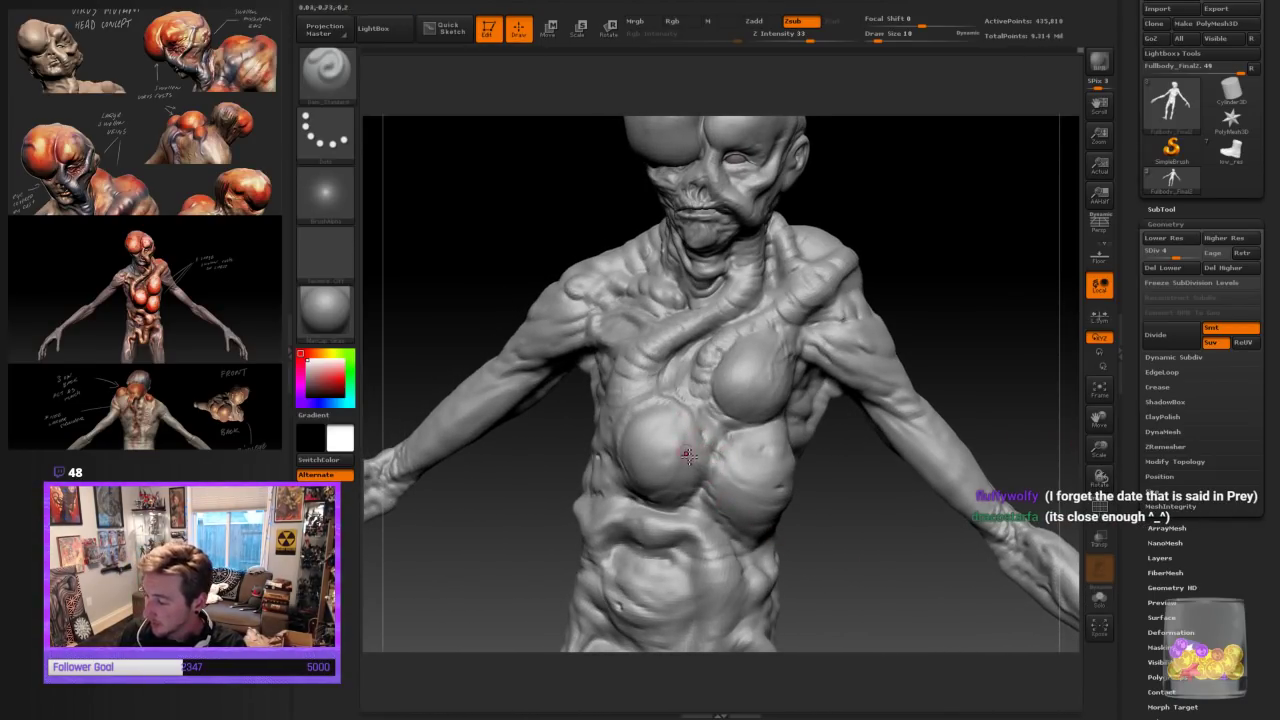
{"action": "mouse_move", "coordinate": [829, 564]}
{"action": "left_mouse_down"}
{"action": "mouse_move", "coordinate": [812, 532]}
{"action": "mouse_move", "coordinate": [860, 532]}
{"action": "mouse_move", "coordinate": [943, 466]}
{"action": "mouse_move", "coordinate": [914, 457]}
{"action": "left_mouse_up"}
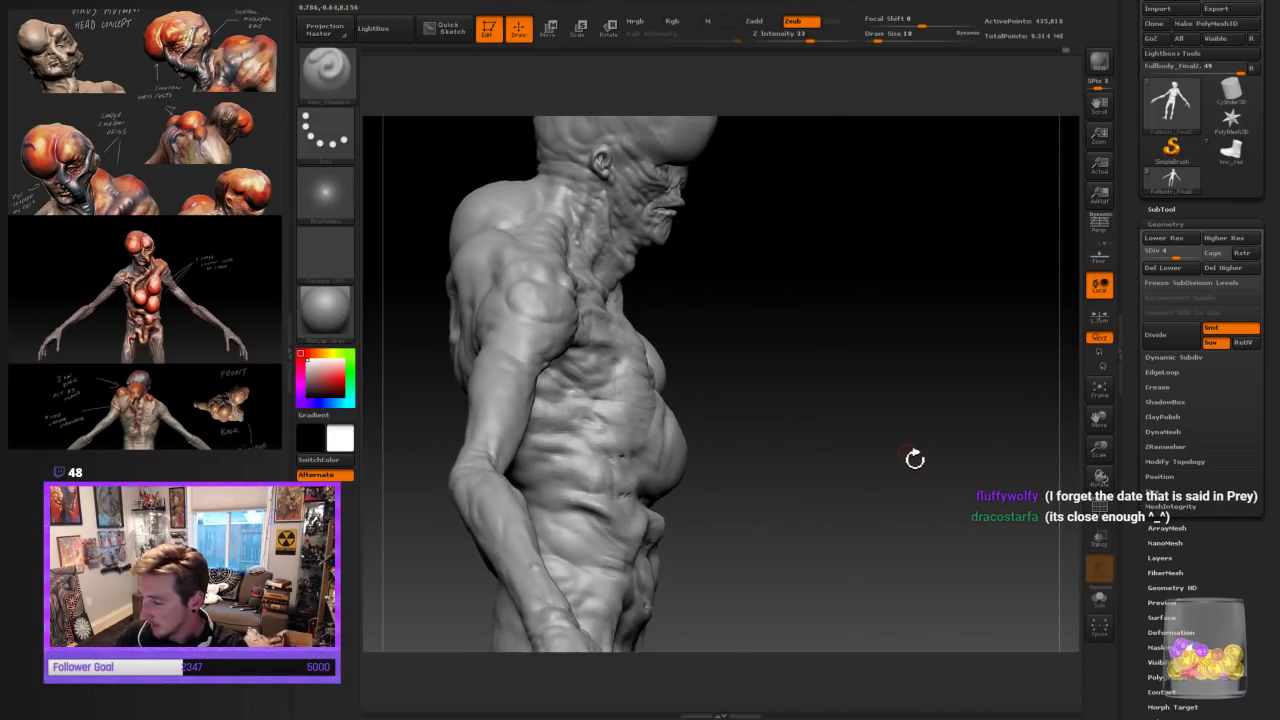
Build up the area between the strand and shoulder with ClayBuildup at draw size 22, then refine the chest strand's edge at size 9
{"action": "left_click", "coordinate": [337, 75]}
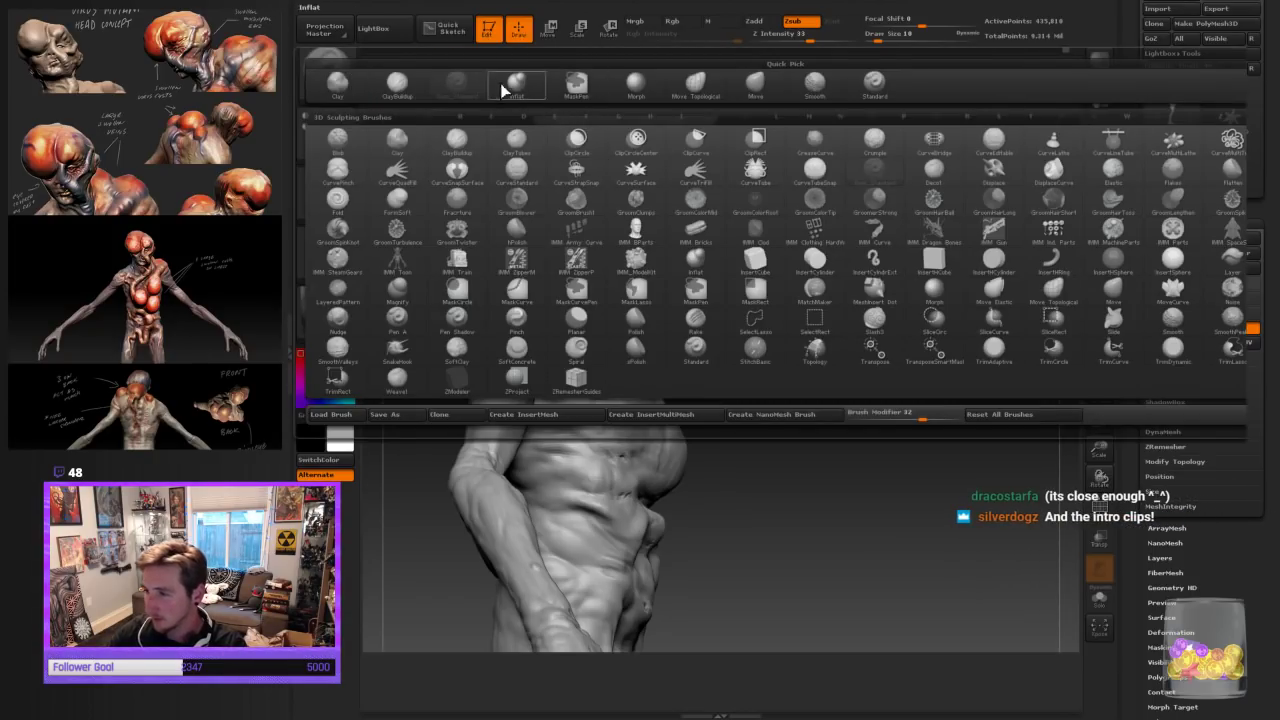
{"action": "left_click", "coordinate": [398, 91]}
{"action": "left_click_drag", "start_coordinate": [774, 391], "coordinate": [900, 347]}
{"action": "key", "text": "bracketright"}
{"action": "key", "text": "bracketright"}
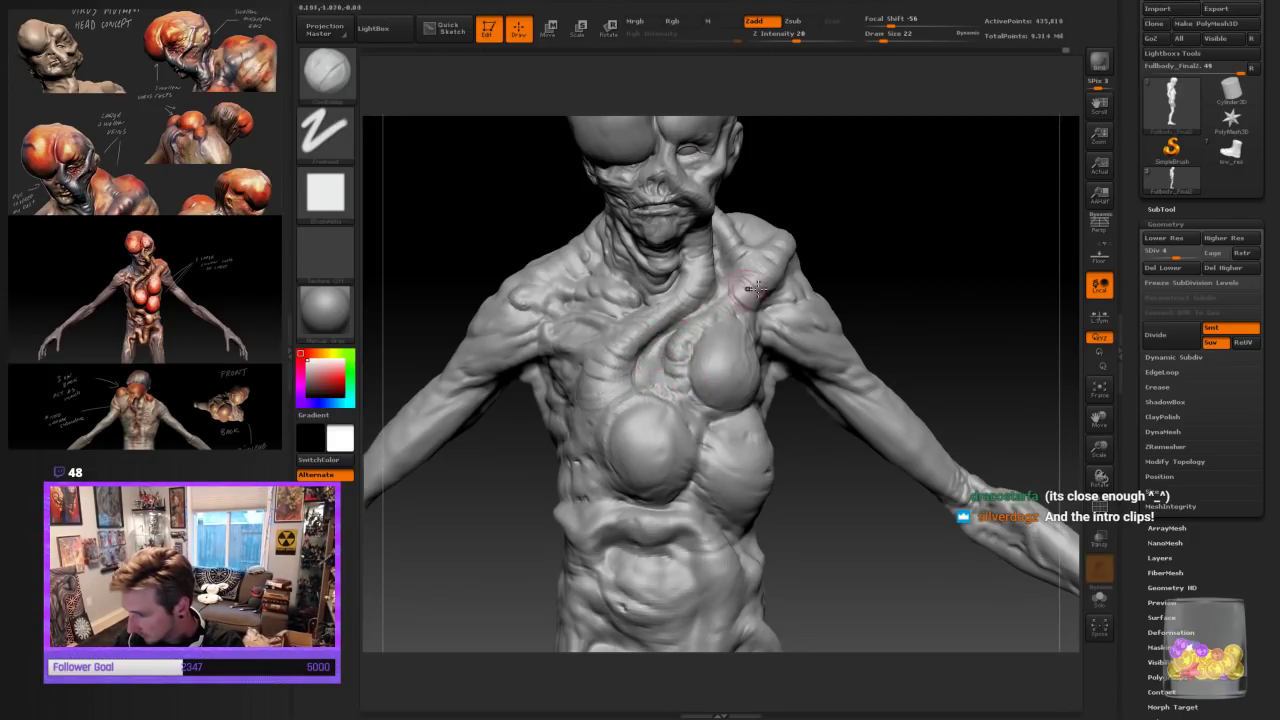
{"action": "left_click_drag", "start_coordinate": [862, 243], "coordinate": [806, 254]}
{"action": "key", "text": "bracketleft"}
{"action": "key", "text": "bracketleft"}
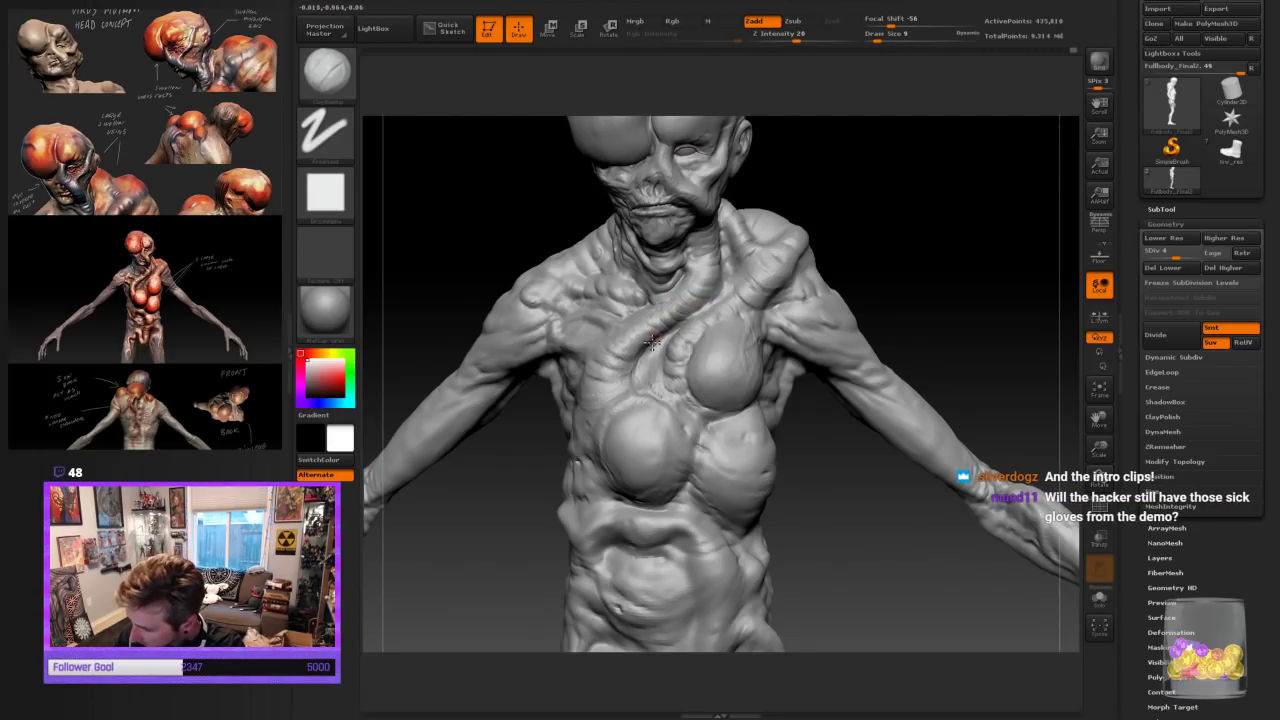
{"action": "mouse_move", "coordinate": [646, 336]}
{"action": "left_mouse_down"}
{"action": "mouse_move", "coordinate": [722, 310]}
{"action": "mouse_move", "coordinate": [662, 331]}
{"action": "left_mouse_up"}
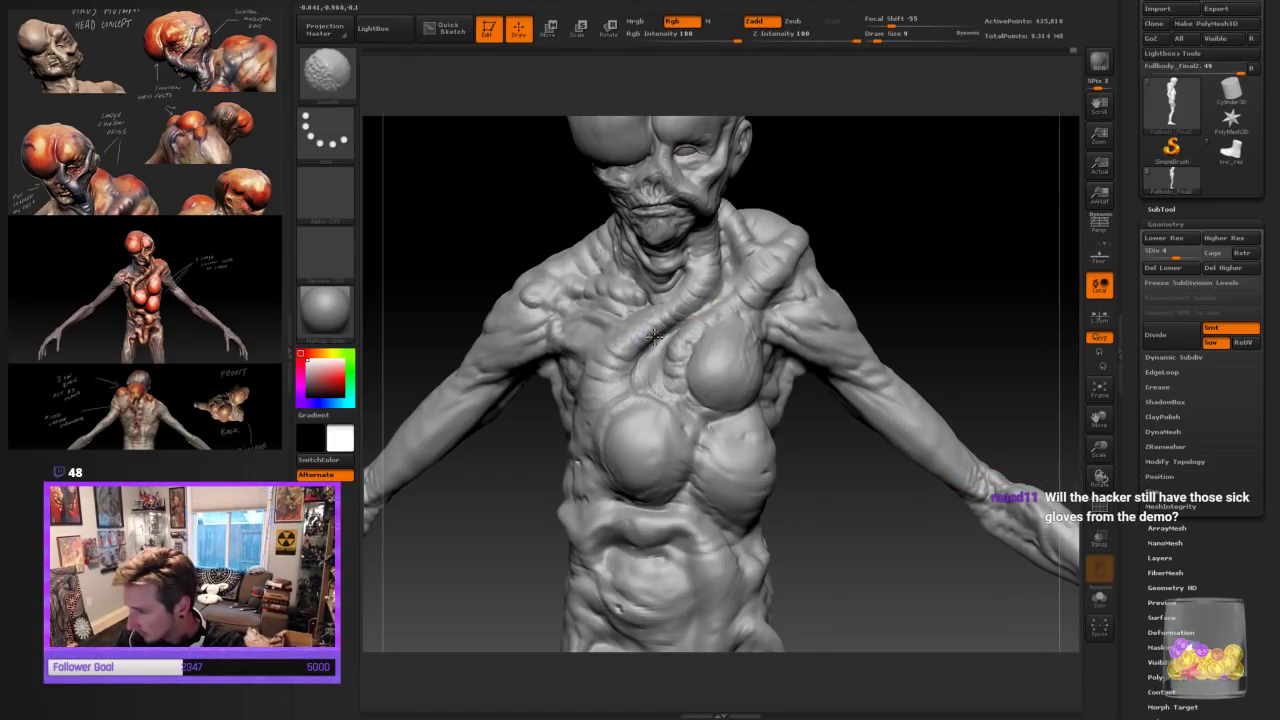
Fill out the lower growth beneath the upper chest growth with ClayBuildup at draw size 38
{"action": "mouse_move", "coordinate": [930, 187]}
{"action": "left_mouse_down"}
{"action": "mouse_move", "coordinate": [863, 194]}
{"action": "mouse_move", "coordinate": [883, 297]}
{"action": "mouse_move", "coordinate": [918, 331]}
{"action": "left_mouse_up"}
{"action": "mouse_move", "coordinate": [900, 401]}
{"action": "left_mouse_down", "text": "alt"}
{"action": "mouse_move", "coordinate": [897, 337]}
{"action": "mouse_move", "coordinate": [871, 345]}
{"action": "left_mouse_up", "text": "alt"}
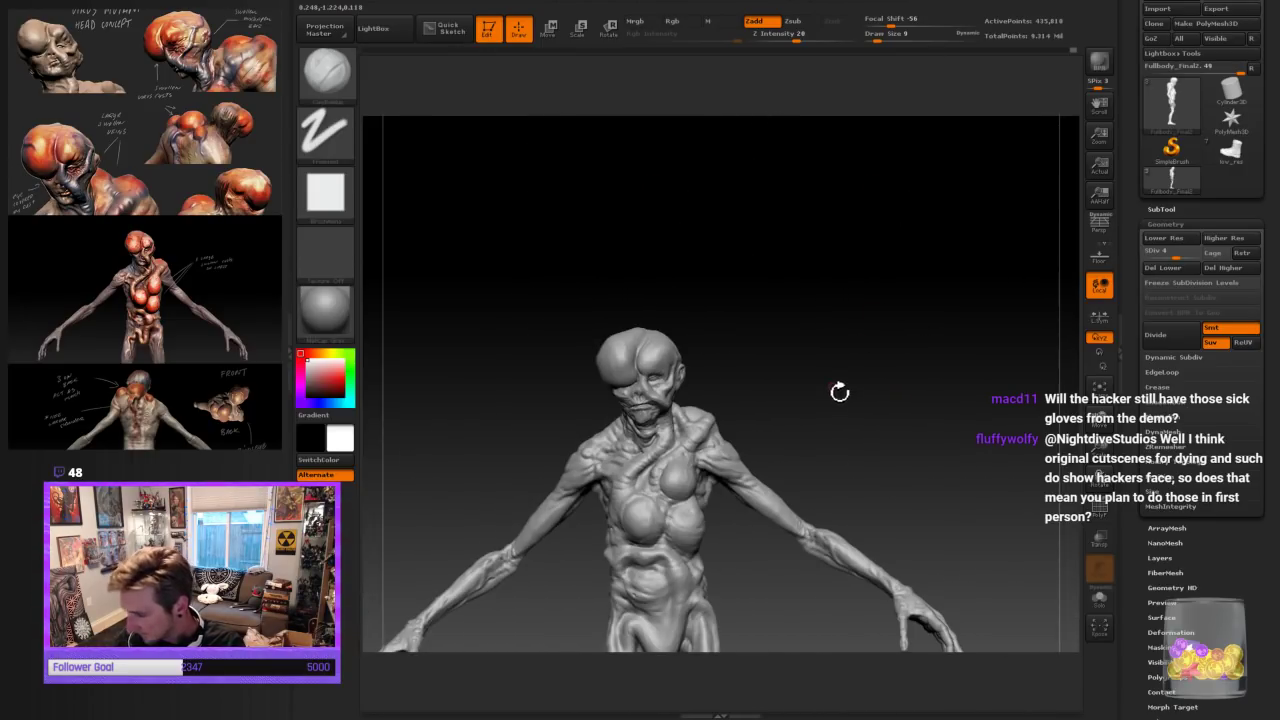
{"action": "mouse_move", "coordinate": [1106, 450]}
{"action": "left_mouse_down"}
{"action": "mouse_move", "coordinate": [971, 491]}
{"action": "mouse_move", "coordinate": [894, 348]}
{"action": "left_mouse_up"}
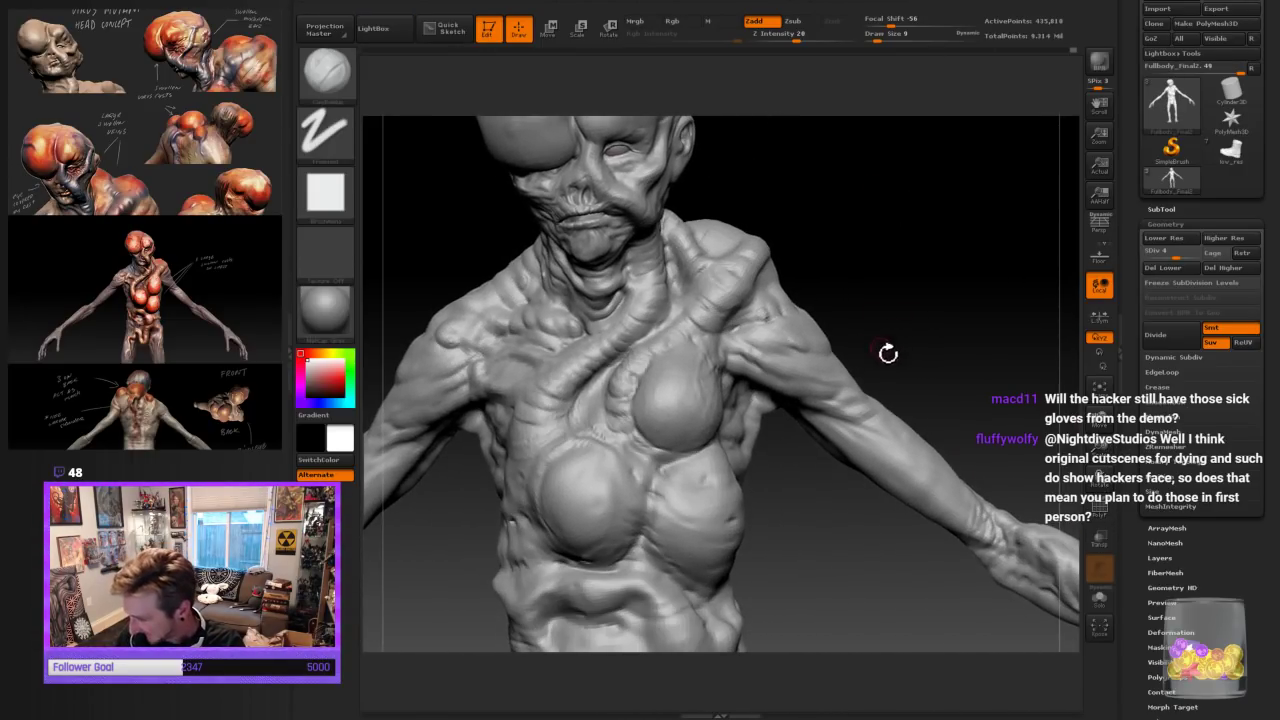
{"action": "left_click_drag", "start_coordinate": [823, 568], "coordinate": [798, 487], "text": "alt"}
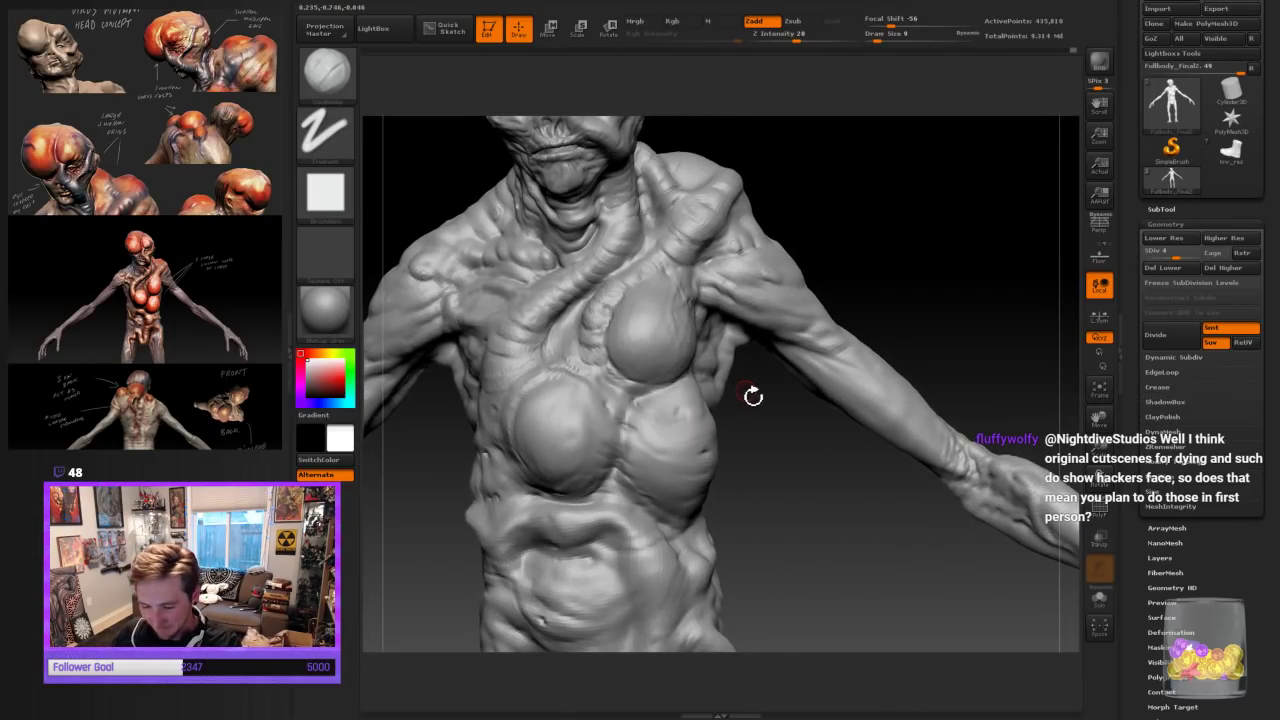
{"action": "mouse_move", "coordinate": [749, 494]}
{"action": "left_mouse_down"}
{"action": "mouse_move", "coordinate": [763, 503]}
{"action": "mouse_move", "coordinate": [623, 474]}
{"action": "mouse_move", "coordinate": [607, 499]}
{"action": "mouse_move", "coordinate": [629, 460]}
{"action": "mouse_move", "coordinate": [611, 440]}
{"action": "left_mouse_up"}
{"action": "left_click_drag", "start_coordinate": [752, 496], "coordinate": [836, 507]}
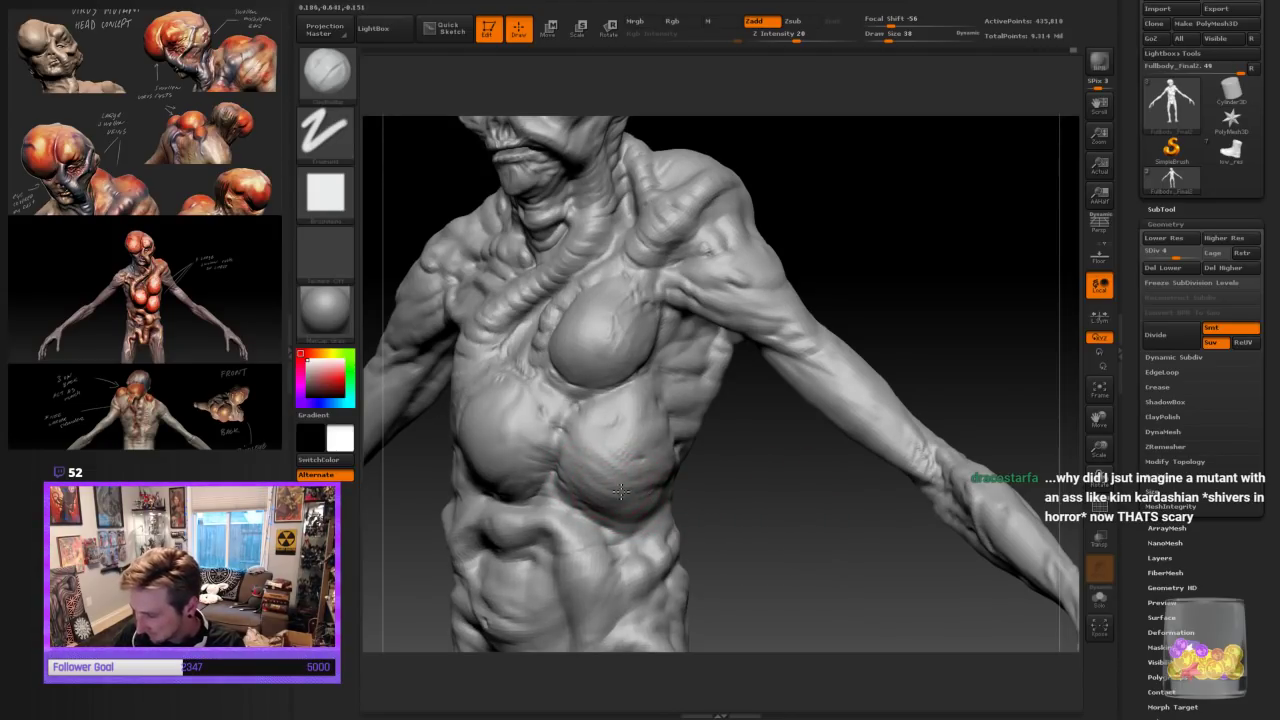
{"action": "mouse_move", "coordinate": [598, 453]}
{"action": "left_mouse_down"}
{"action": "mouse_move", "coordinate": [599, 483]}
{"action": "mouse_move", "coordinate": [622, 424]}
{"action": "mouse_move", "coordinate": [616, 480]}
{"action": "left_mouse_up"}
{"action": "mouse_move", "coordinate": [750, 557]}
{"action": "left_mouse_down"}
{"action": "mouse_move", "coordinate": [772, 560]}
{"action": "mouse_move", "coordinate": [757, 596]}
{"action": "left_mouse_up"}
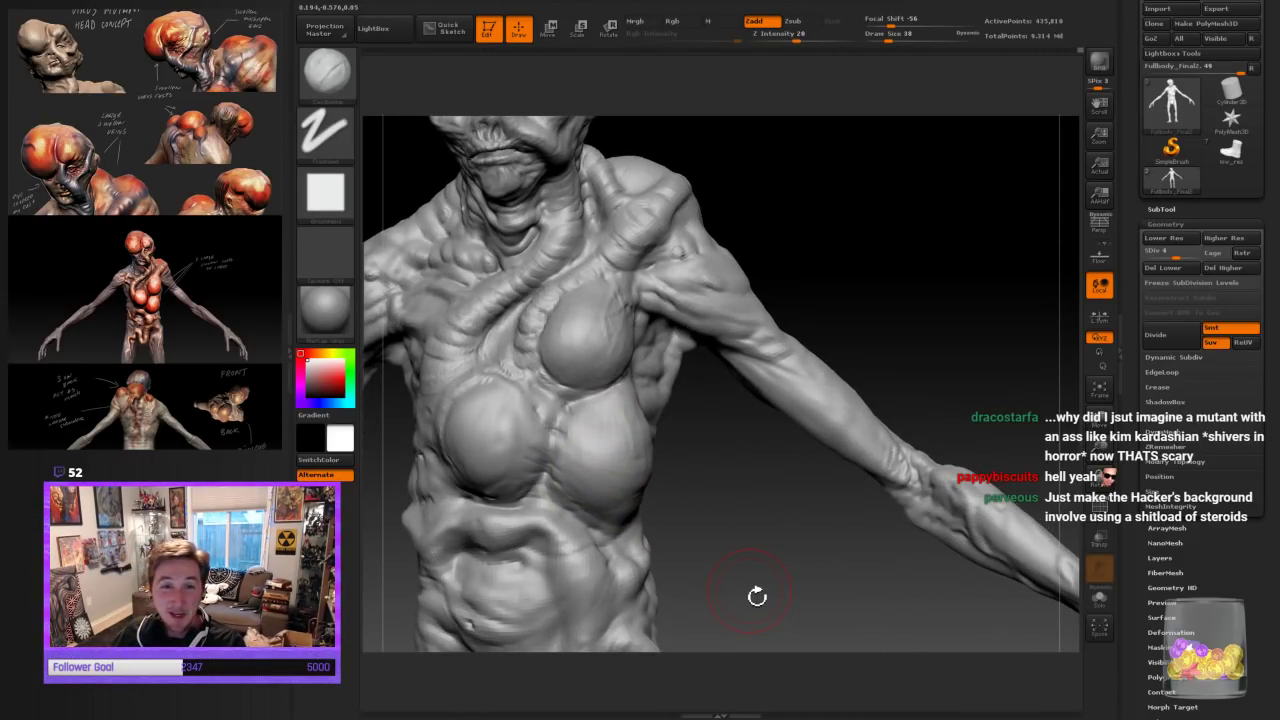
Add rounded volume to both lower chest growths with ClayBuildup at draw sizes 38 to 46
{"action": "left_click_drag", "start_coordinate": [651, 443], "coordinate": [654, 426]}
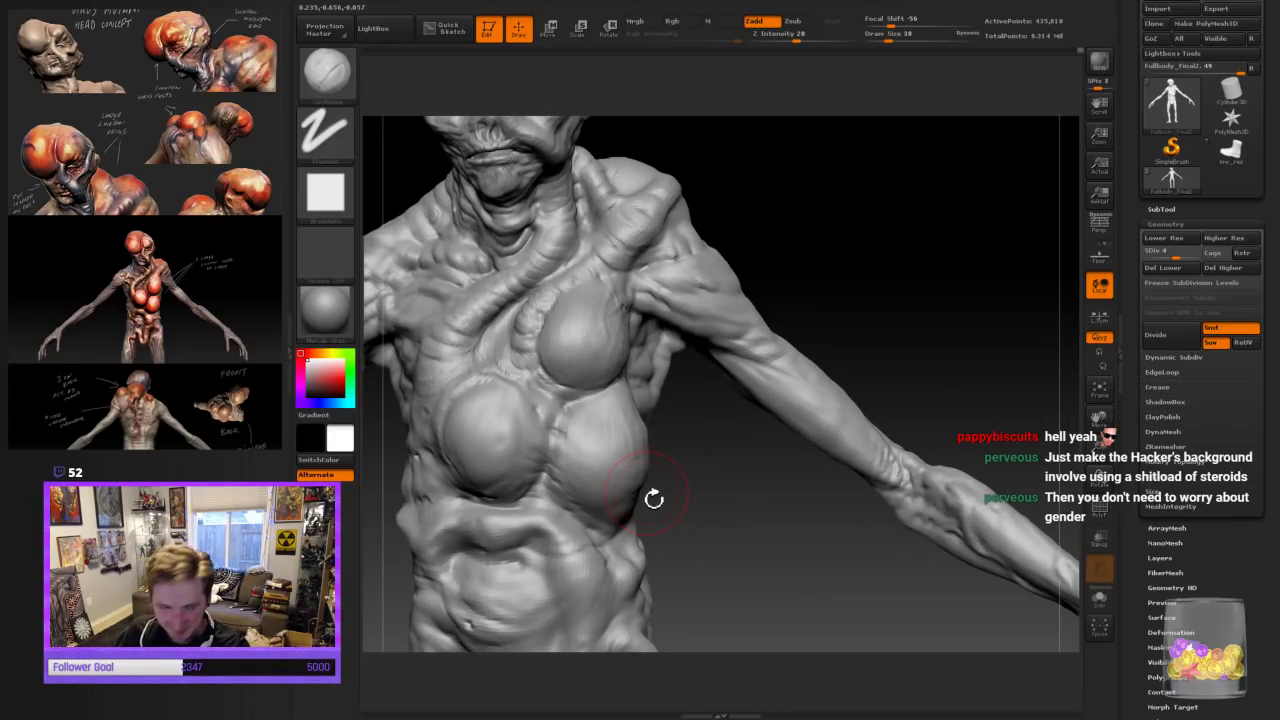
{"action": "left_click_drag", "start_coordinate": [660, 486], "coordinate": [668, 482]}
{"action": "left_click_drag", "start_coordinate": [556, 480], "coordinate": [598, 461]}
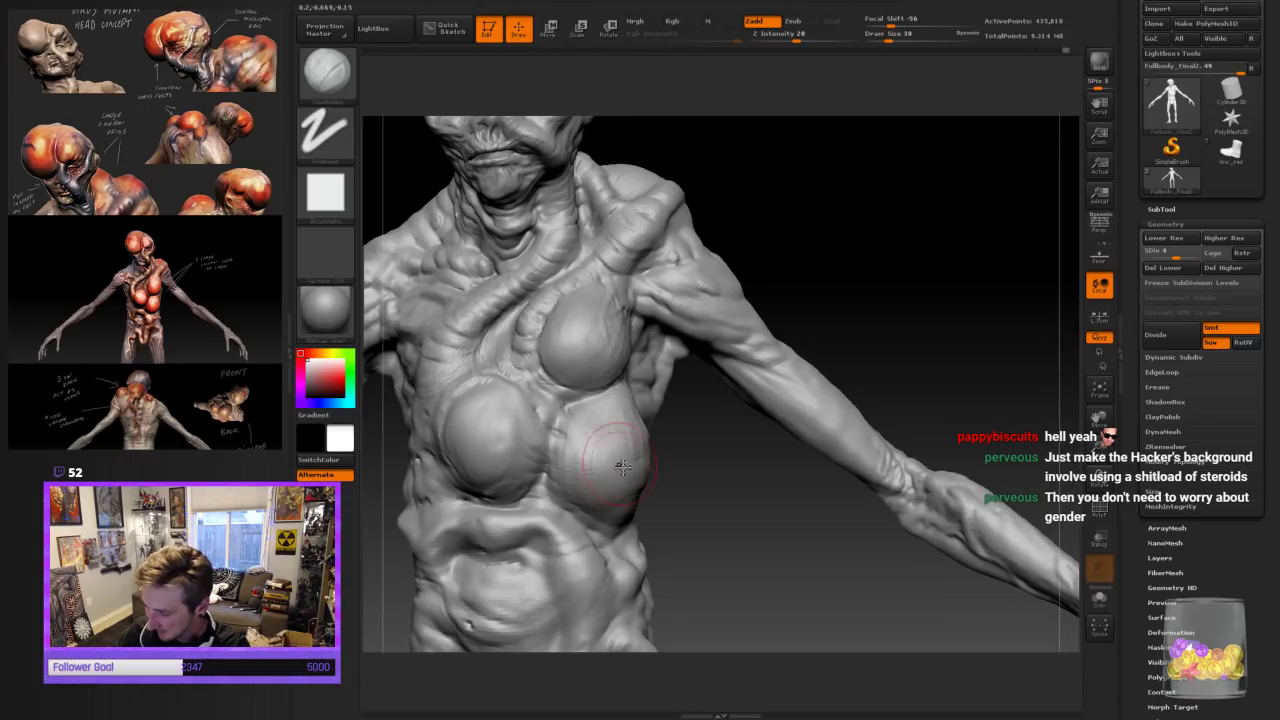
{"action": "left_click_drag", "start_coordinate": [716, 514], "coordinate": [734, 521]}
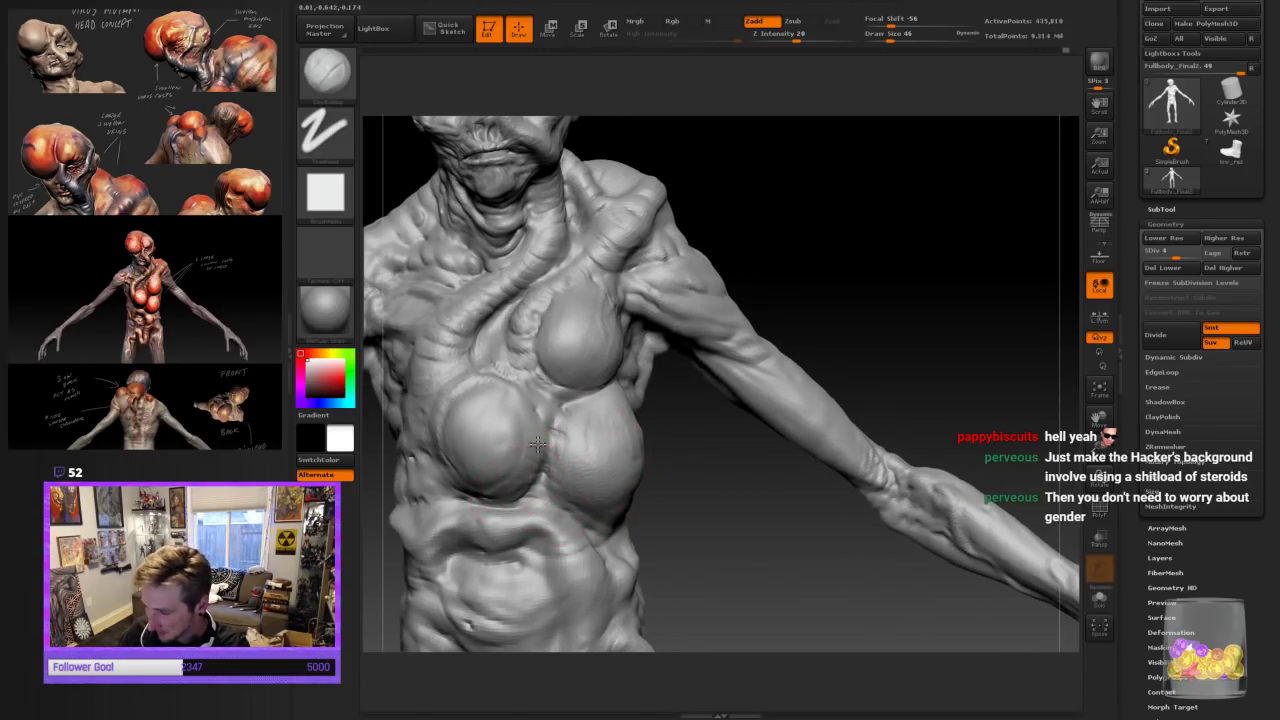
{"action": "mouse_move", "coordinate": [536, 491]}
{"action": "left_mouse_down"}
{"action": "mouse_move", "coordinate": [514, 490]}
{"action": "mouse_move", "coordinate": [534, 406]}
{"action": "mouse_move", "coordinate": [525, 484]}
{"action": "mouse_move", "coordinate": [514, 474]}
{"action": "mouse_move", "coordinate": [523, 430]}
{"action": "left_mouse_up"}
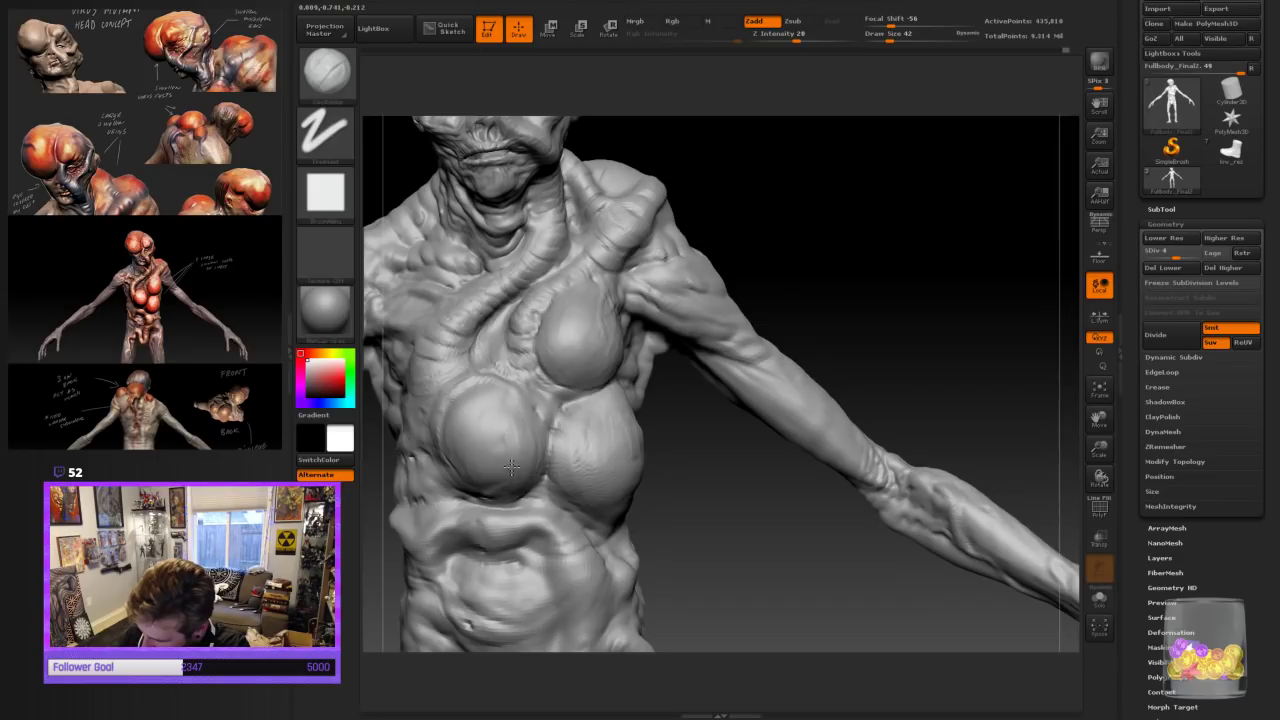
Round out the lower chest growth beneath the upper one with ClayBuildup at draw size 34
{"action": "left_click_drag", "start_coordinate": [719, 522], "coordinate": [690, 520]}
{"action": "key", "text": "bracketleft"}
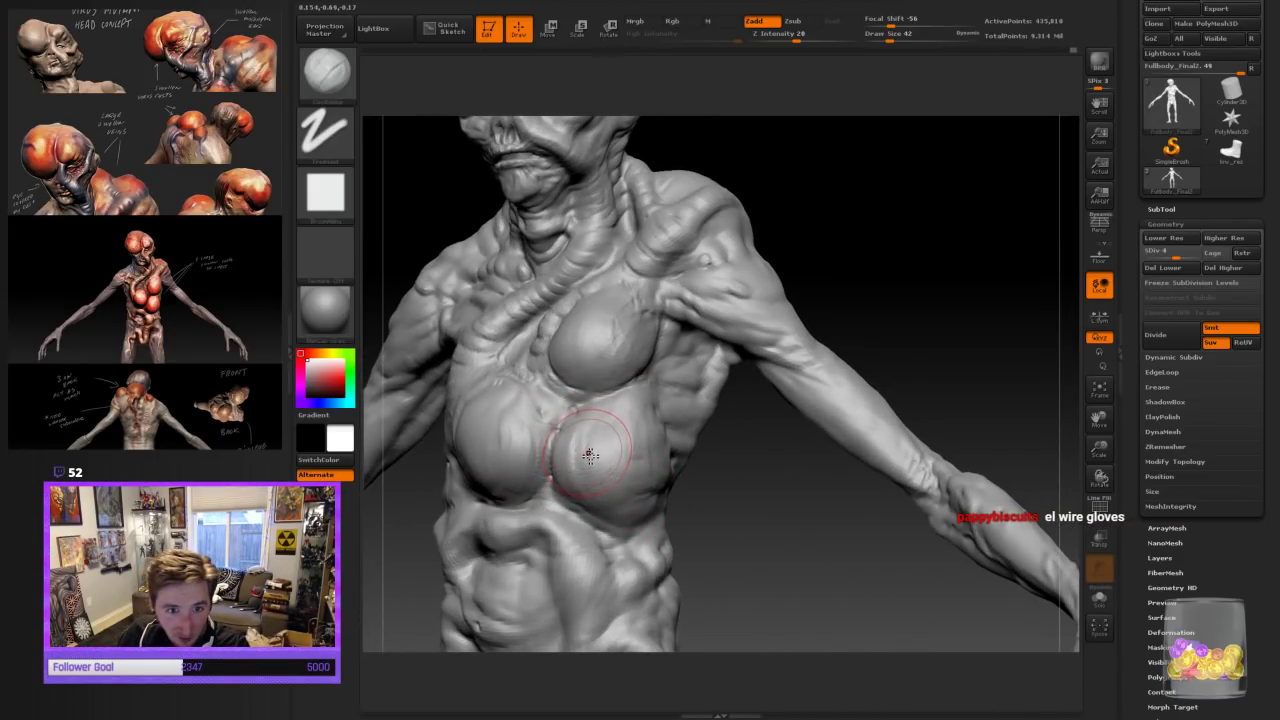
{"action": "mouse_move", "coordinate": [586, 446]}
{"action": "left_mouse_down"}
{"action": "mouse_move", "coordinate": [572, 436]}
{"action": "mouse_move", "coordinate": [637, 478]}
{"action": "left_mouse_up"}
{"action": "left_click_drag", "start_coordinate": [722, 524], "coordinate": [774, 531]}
{"action": "left_click_drag", "start_coordinate": [600, 436], "coordinate": [636, 415]}
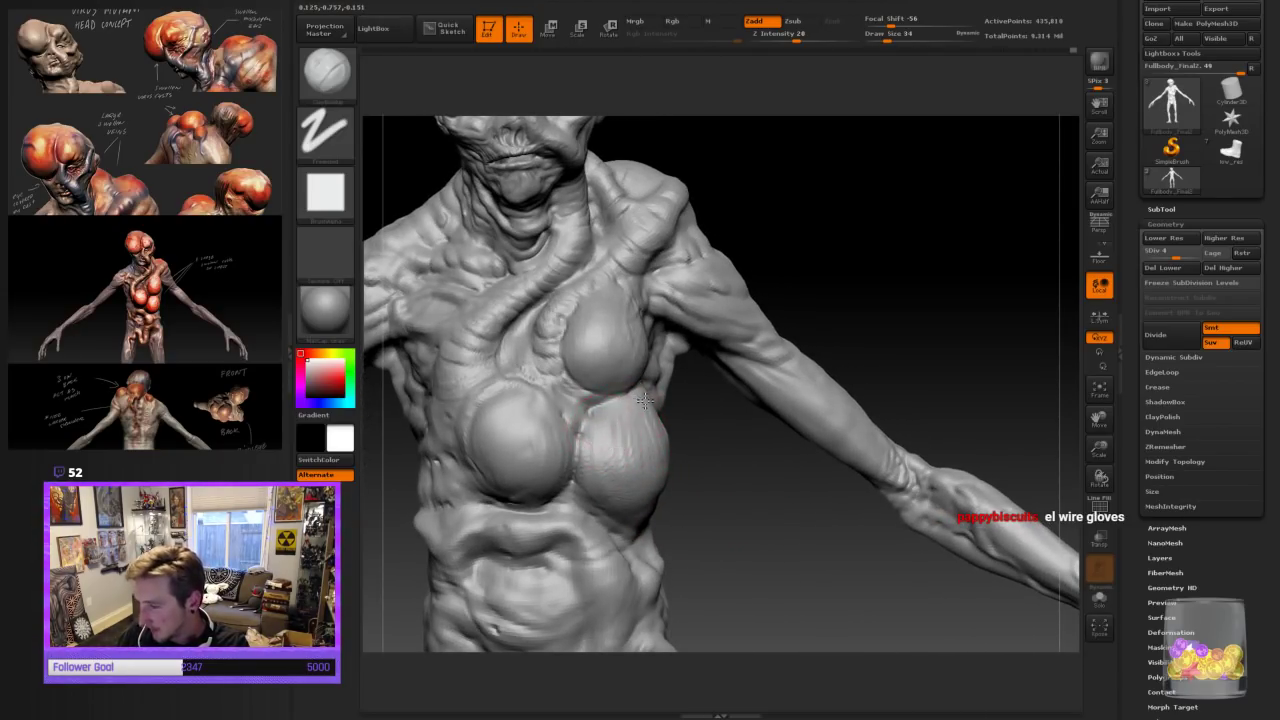
{"action": "left_click_drag", "start_coordinate": [740, 464], "coordinate": [692, 456]}
{"action": "left_click_drag", "start_coordinate": [743, 508], "coordinate": [668, 502]}
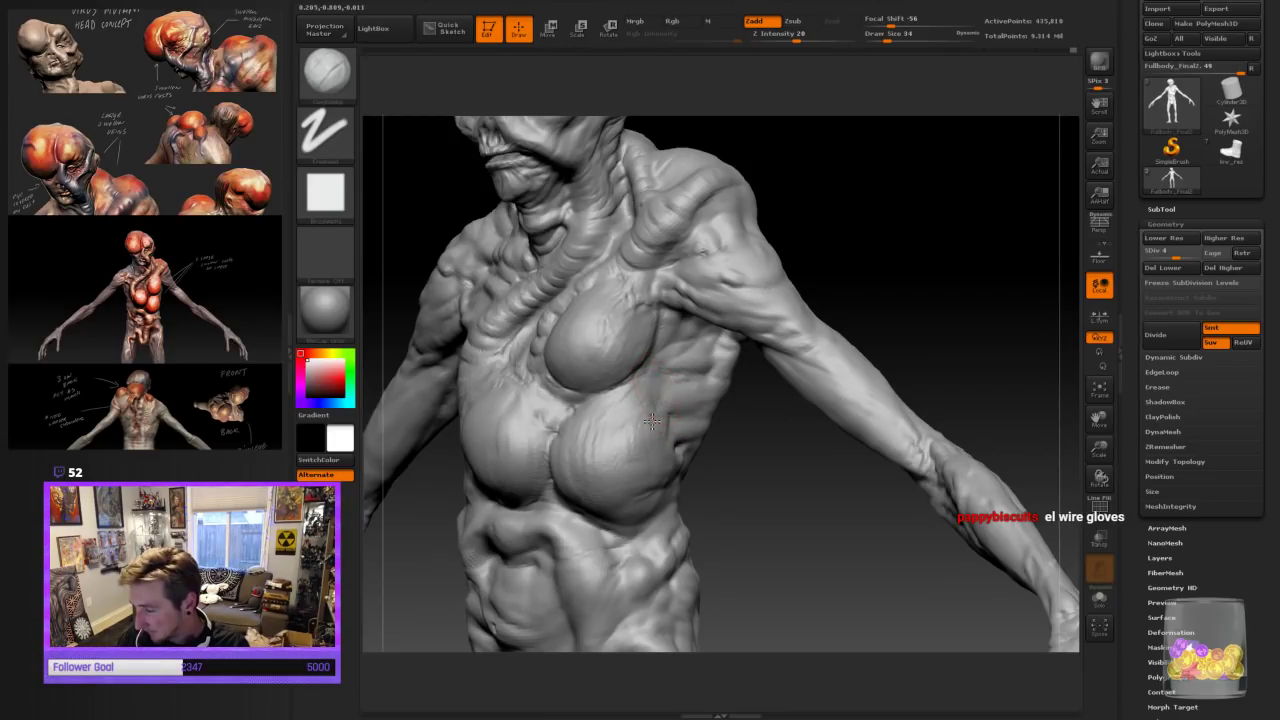
{"action": "right_click_drag", "start_coordinate": [617, 412], "coordinate": [627, 401]}
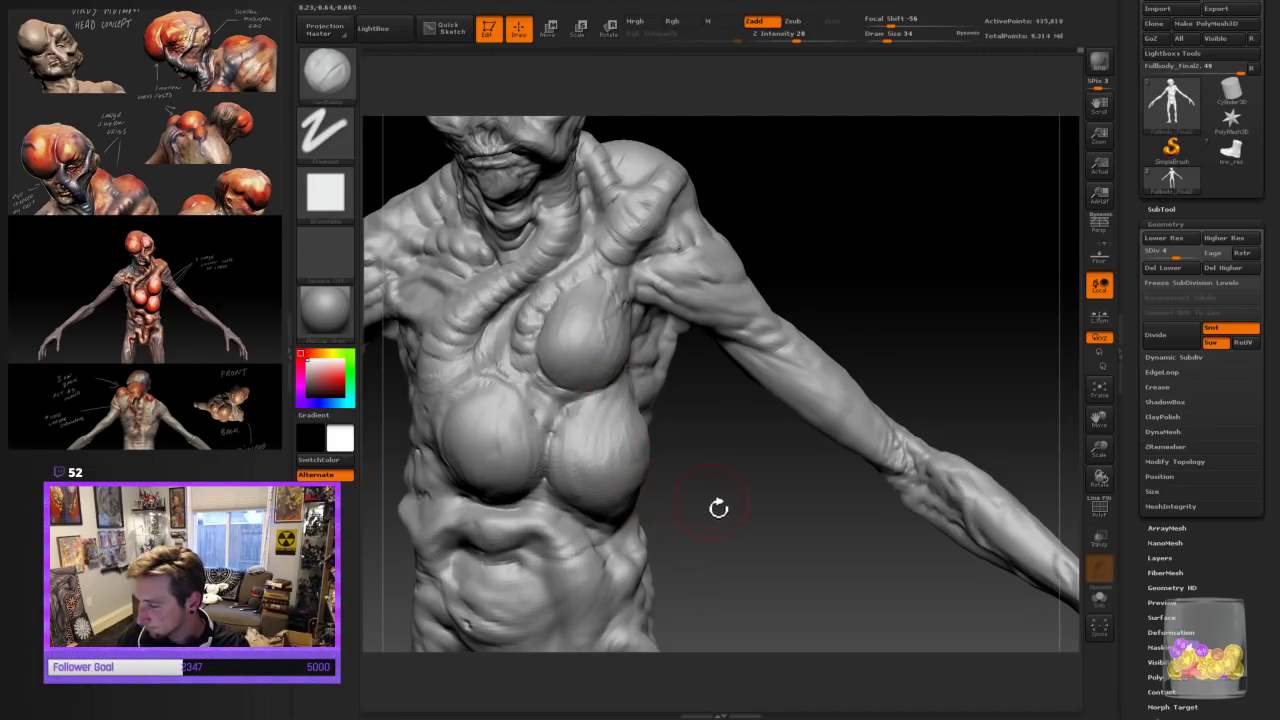
{"action": "right_click_drag", "start_coordinate": [718, 507], "coordinate": [664, 487]}
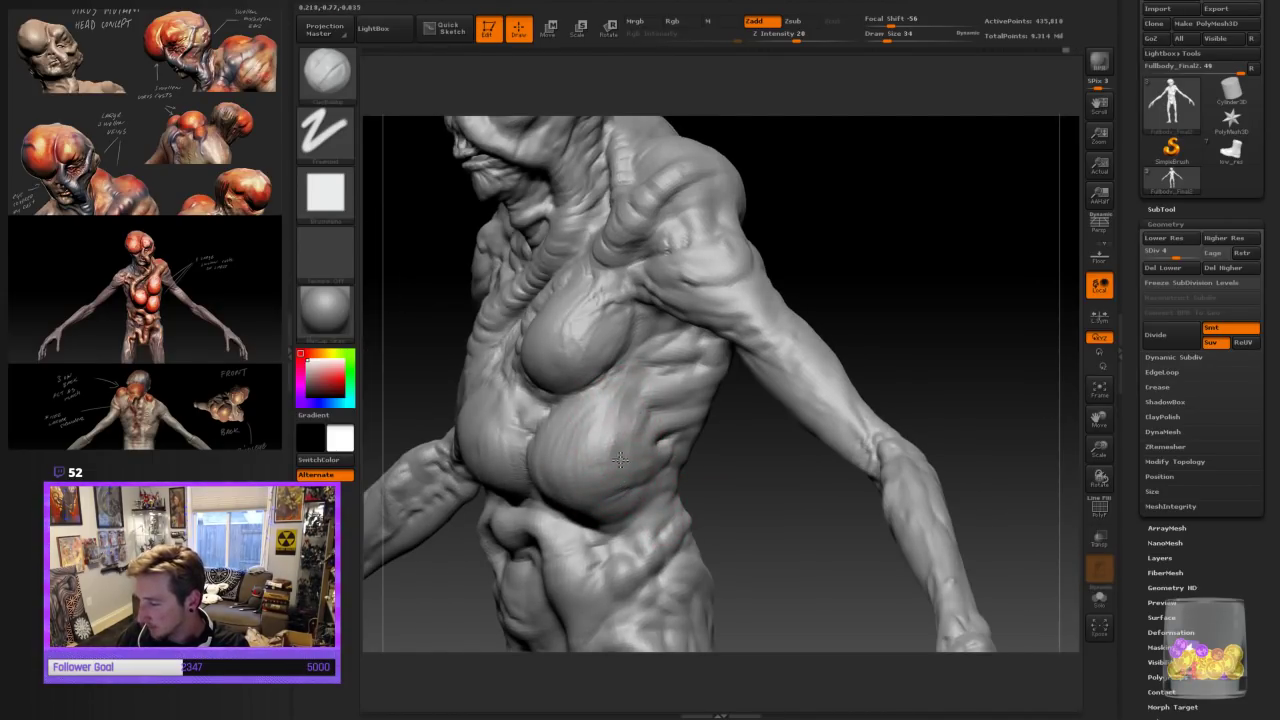
{"action": "mouse_move", "coordinate": [779, 570]}
{"action": "right_mouse_down"}
{"action": "mouse_move", "coordinate": [809, 543]}
{"action": "mouse_move", "coordinate": [702, 523]}
{"action": "right_mouse_up"}
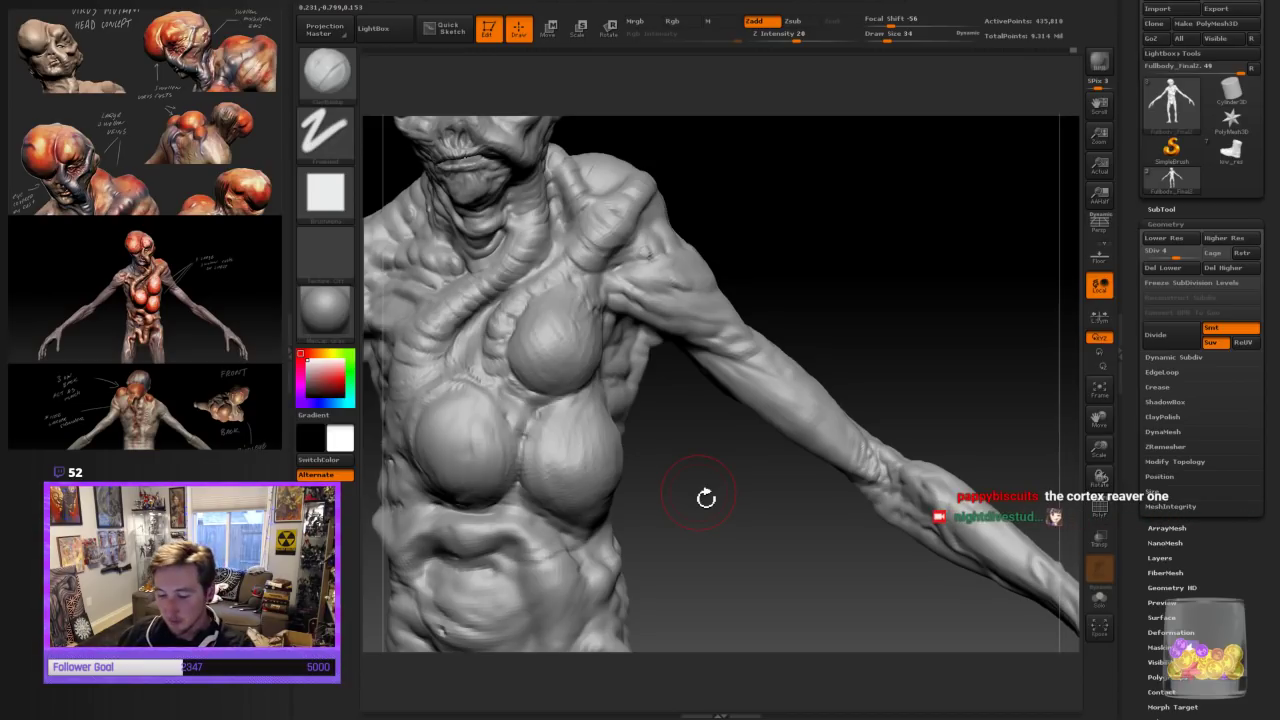
Reshape the edges and profile of the upper chest growth with the Move Topological brush at draw sizes up to 46
{"action": "left_click", "coordinate": [340, 78]}
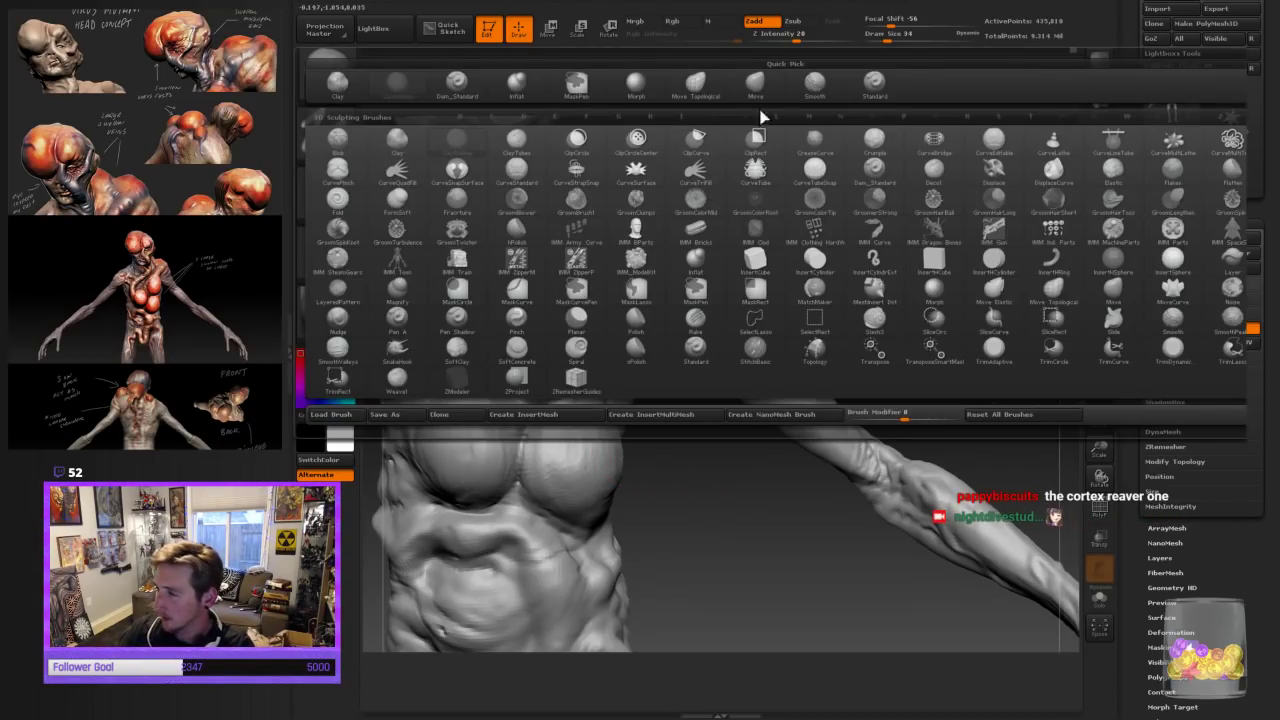
{"action": "left_click", "coordinate": [699, 88]}
{"action": "key", "text": "bracketright"}
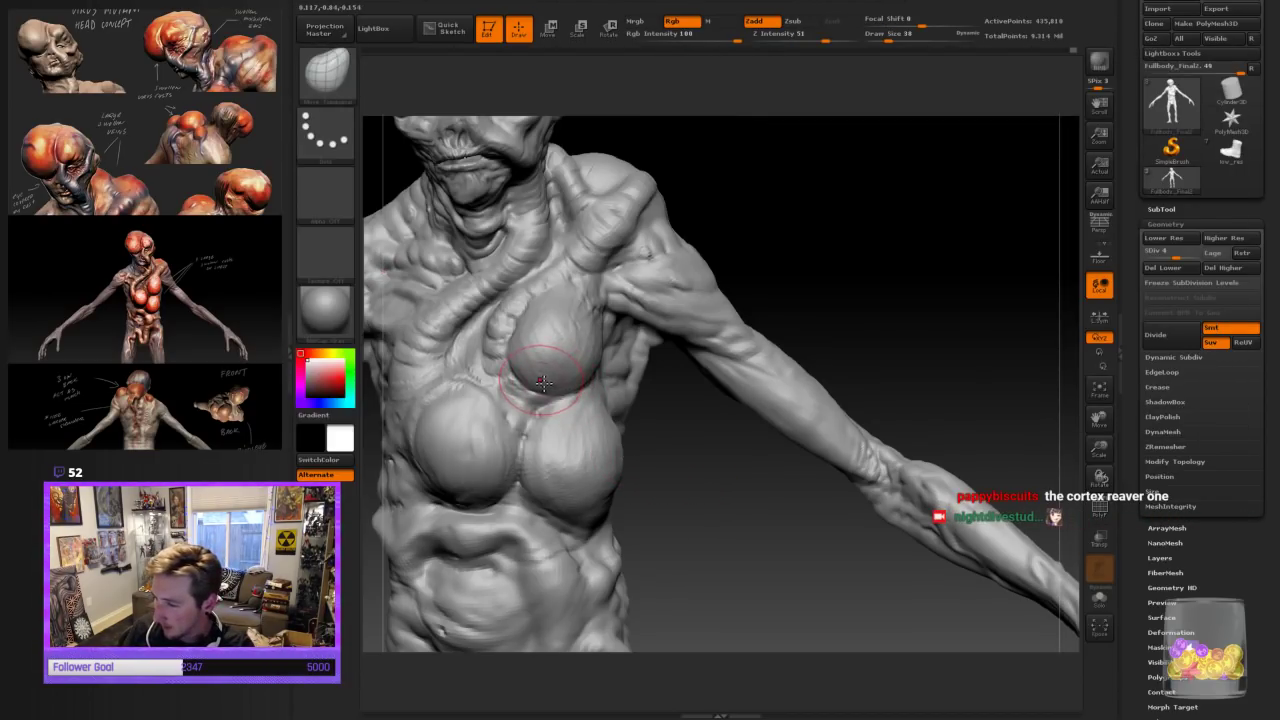
{"action": "key", "text": "bracketright"}
{"action": "key", "text": "bracketright"}
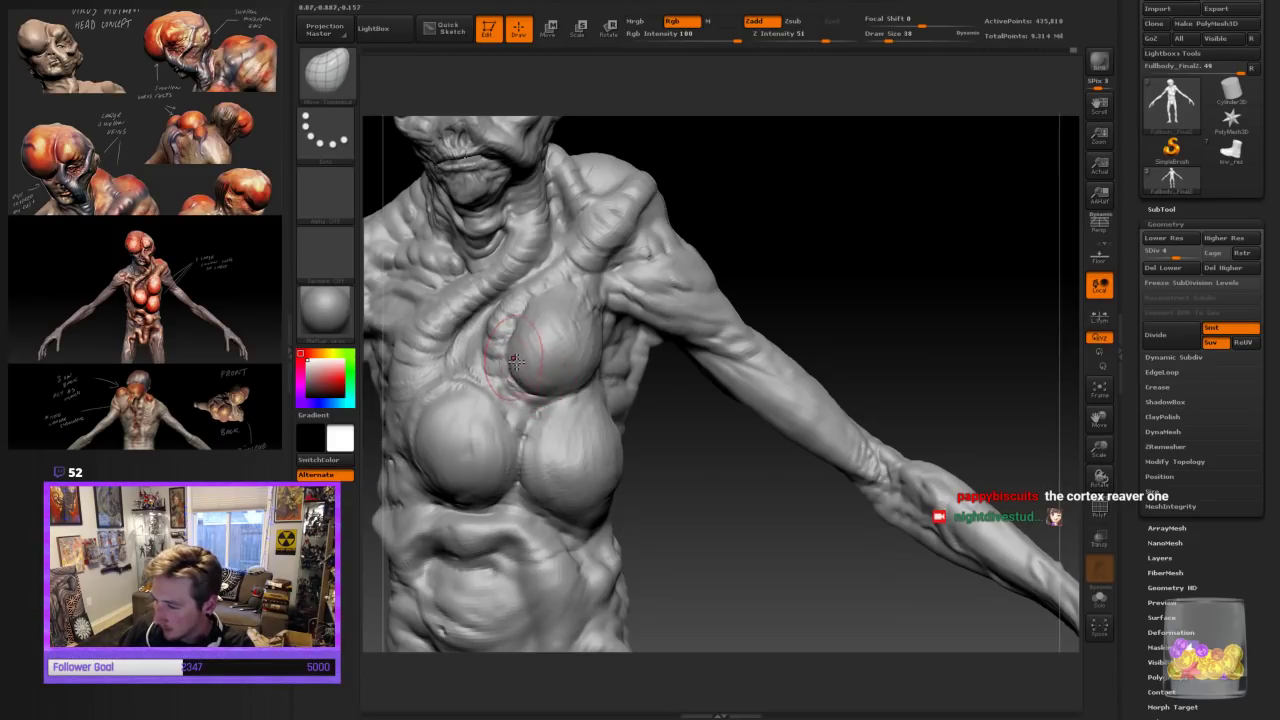
{"action": "mouse_move", "coordinate": [540, 401]}
{"action": "left_mouse_down"}
{"action": "mouse_move", "coordinate": [549, 408]}
{"action": "mouse_move", "coordinate": [513, 380]}
{"action": "left_mouse_up"}
{"action": "mouse_move", "coordinate": [664, 470]}
{"action": "left_mouse_down"}
{"action": "mouse_move", "coordinate": [703, 477]}
{"action": "mouse_move", "coordinate": [704, 422]}
{"action": "left_mouse_up"}
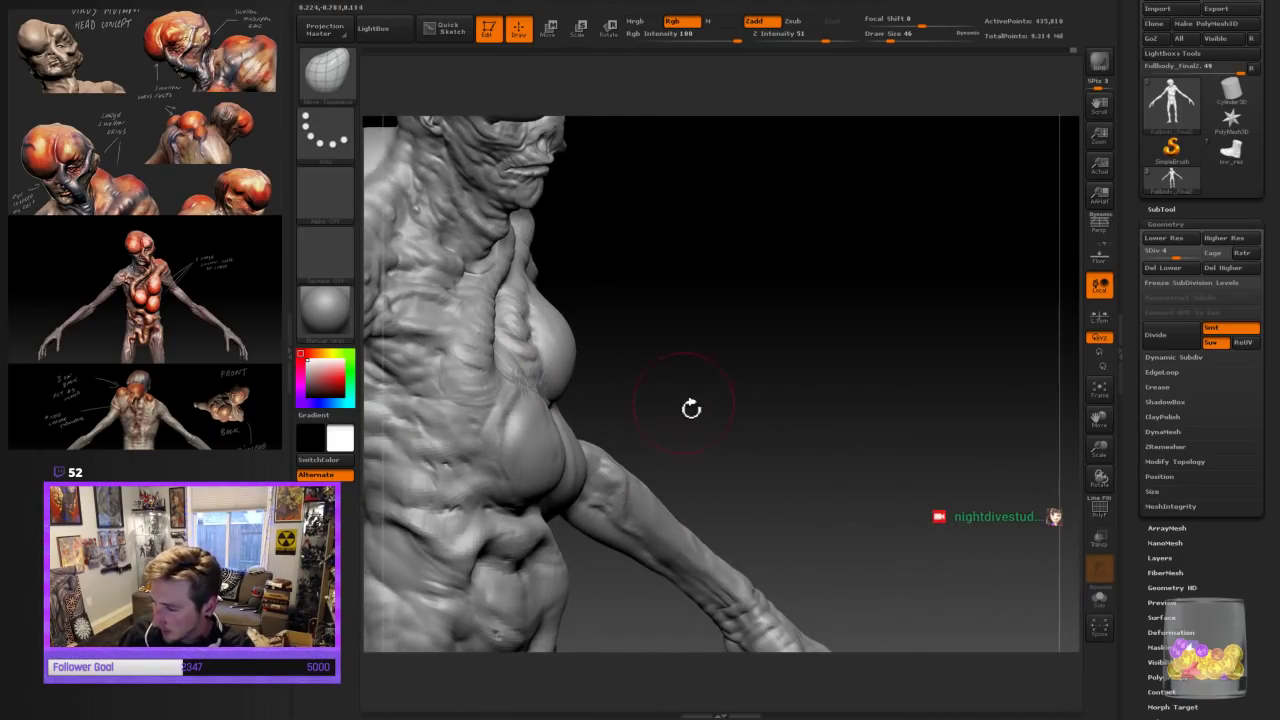
{"action": "key", "text": "["}
{"action": "key", "text": "["}
{"action": "left_click_drag", "start_coordinate": [573, 325], "coordinate": [579, 329]}
{"action": "left_click_drag", "start_coordinate": [680, 400], "coordinate": [622, 388]}
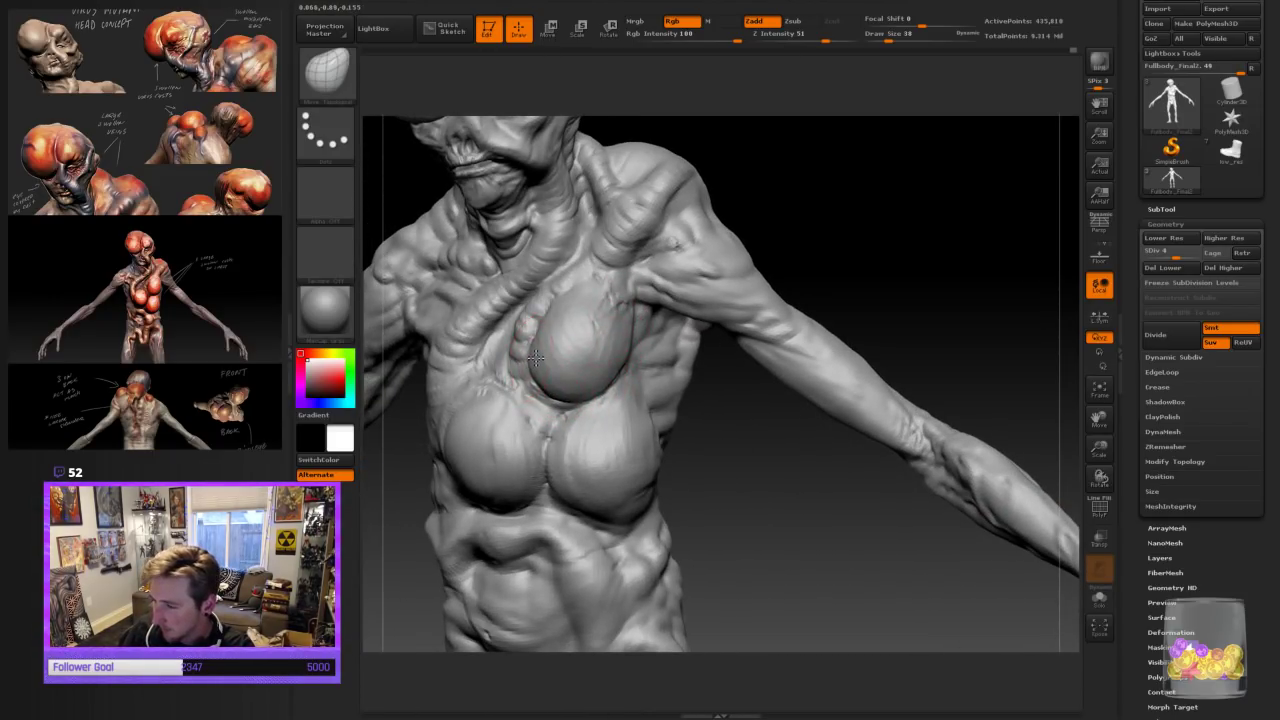
{"action": "left_click_drag", "start_coordinate": [826, 228], "coordinate": [877, 217]}
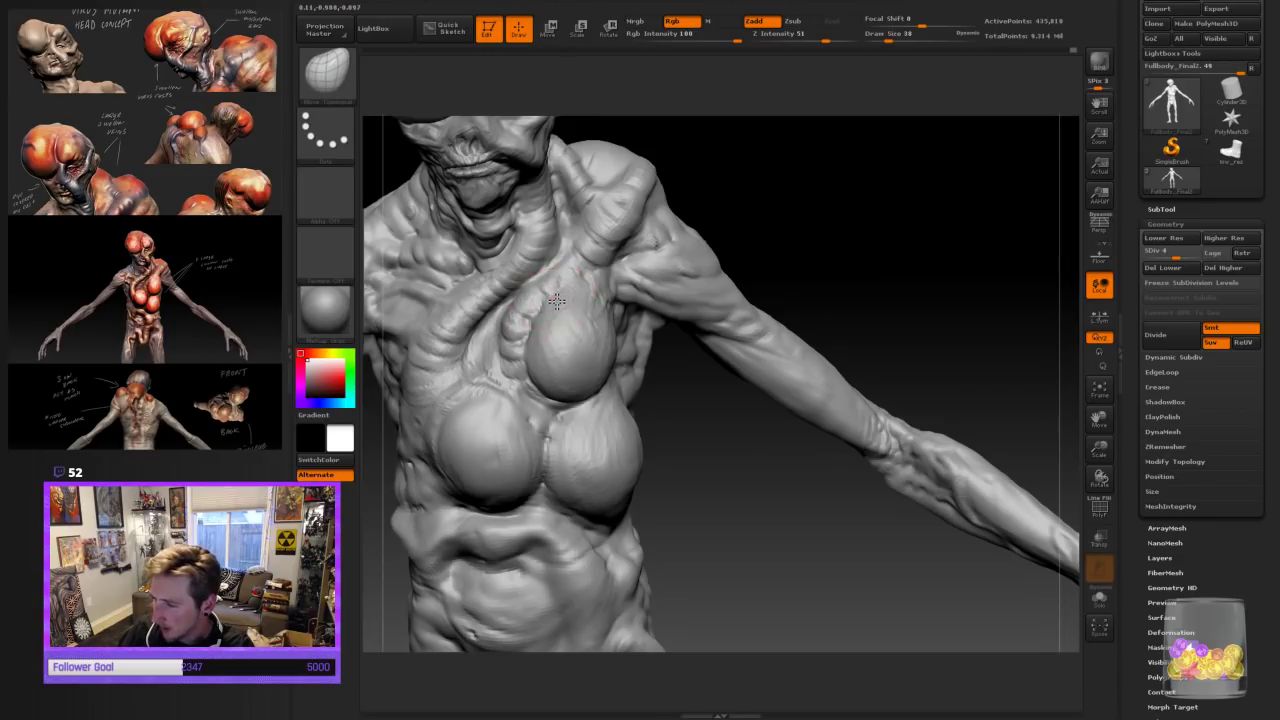
Build up the tissue bordering the chest growths and along the ribs with ClayBuildup at draw sizes 14 to 18
{"action": "left_click", "coordinate": [326, 73]}
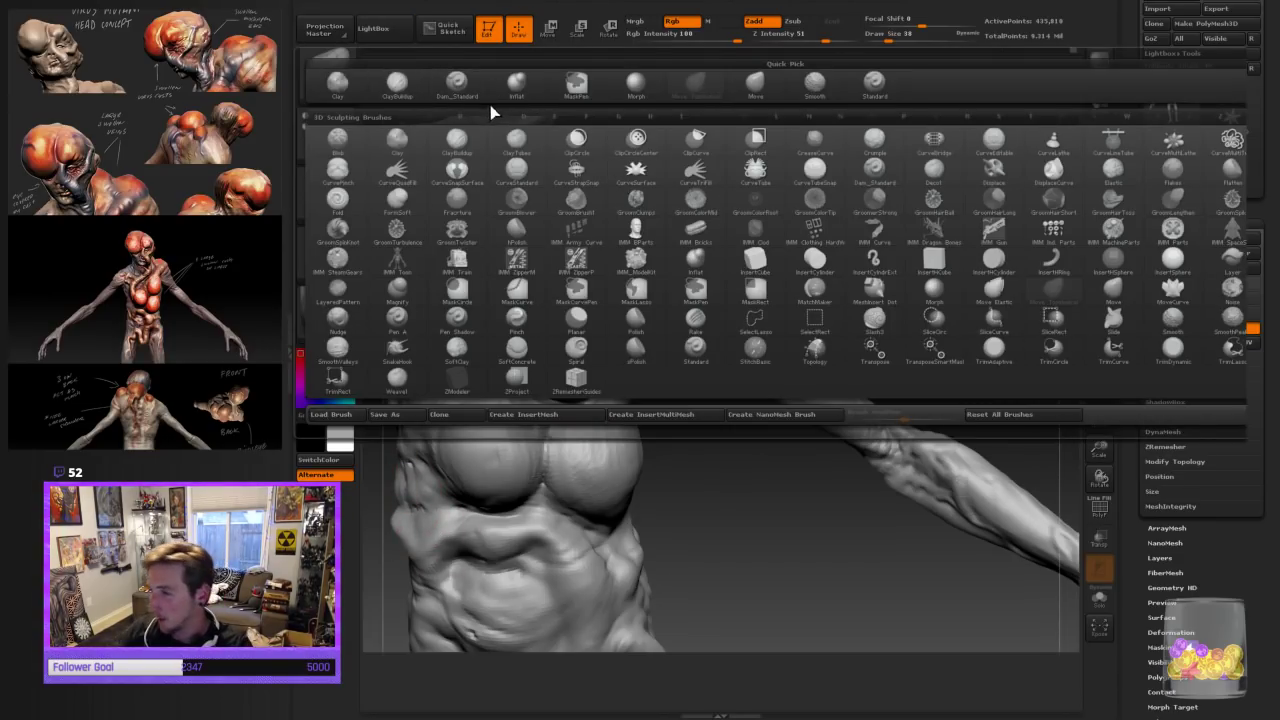
{"action": "left_click", "coordinate": [398, 92]}
{"action": "key", "text": "["}
{"action": "key", "text": "["}
{"action": "key", "text": "["}
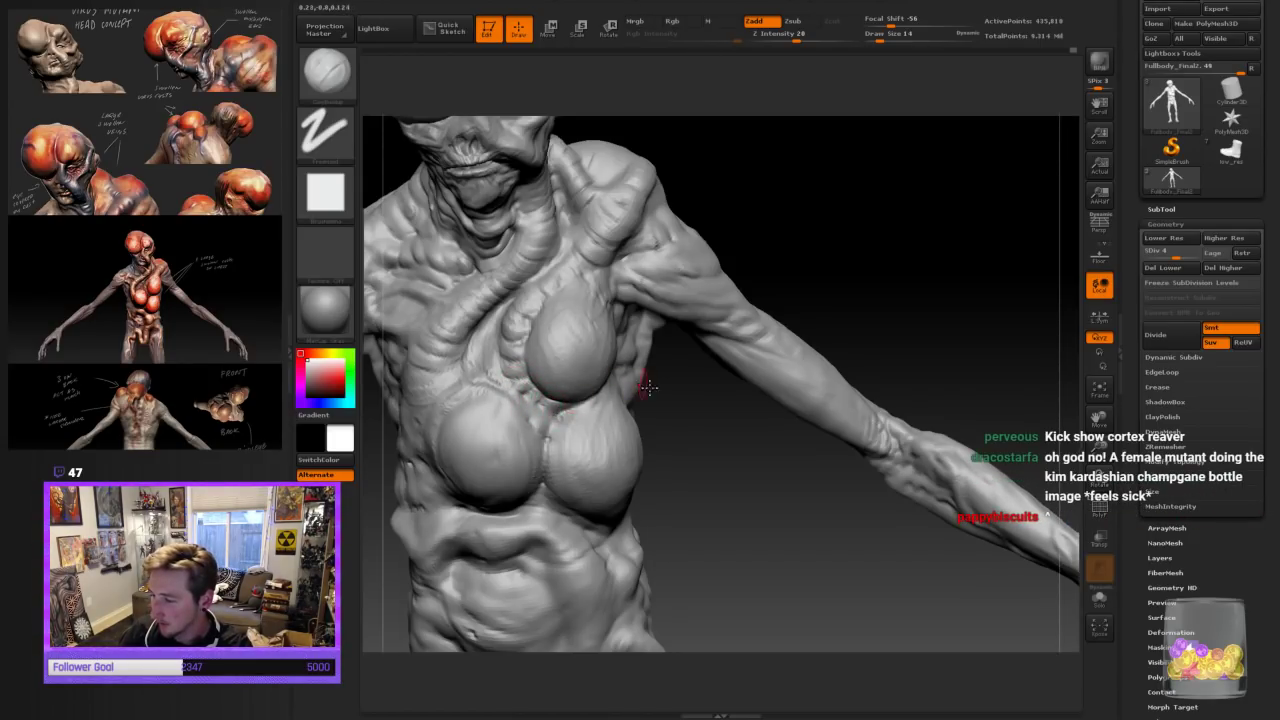
{"action": "mouse_move", "coordinate": [716, 465]}
{"action": "left_mouse_down"}
{"action": "mouse_move", "coordinate": [745, 490]}
{"action": "mouse_move", "coordinate": [733, 432]}
{"action": "left_mouse_up"}
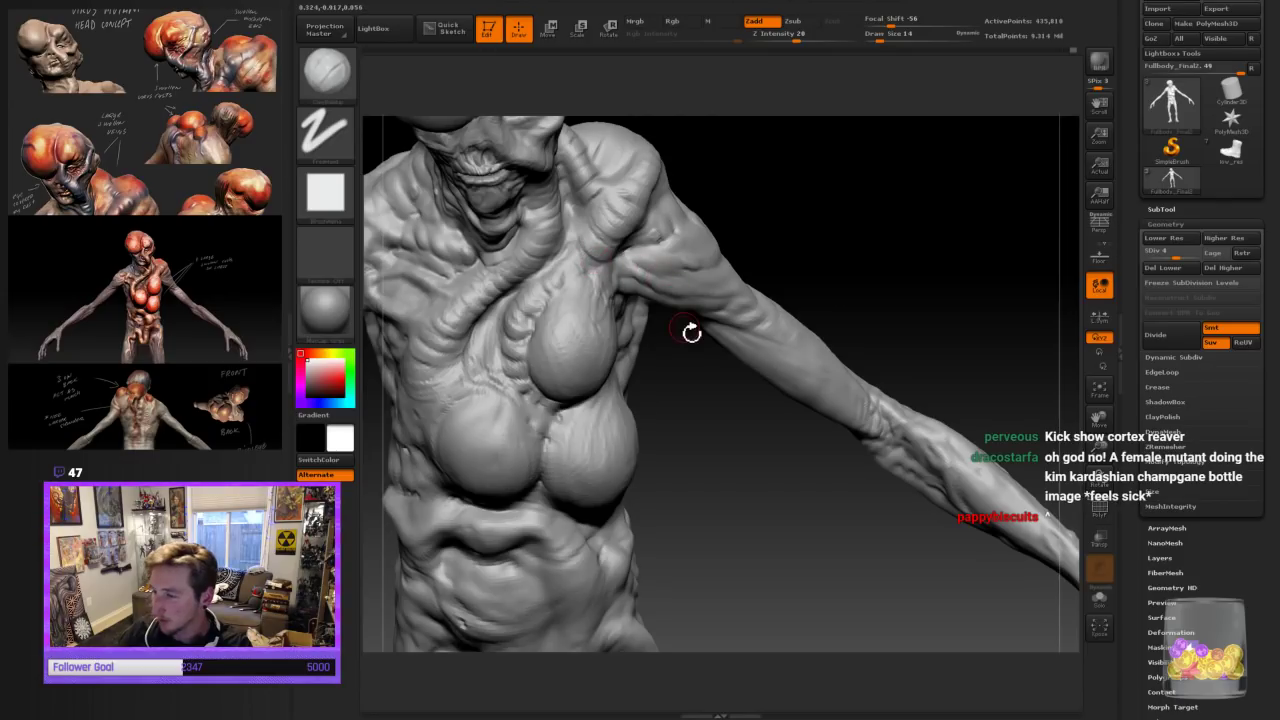
{"action": "left_click_drag", "start_coordinate": [671, 528], "coordinate": [707, 437]}
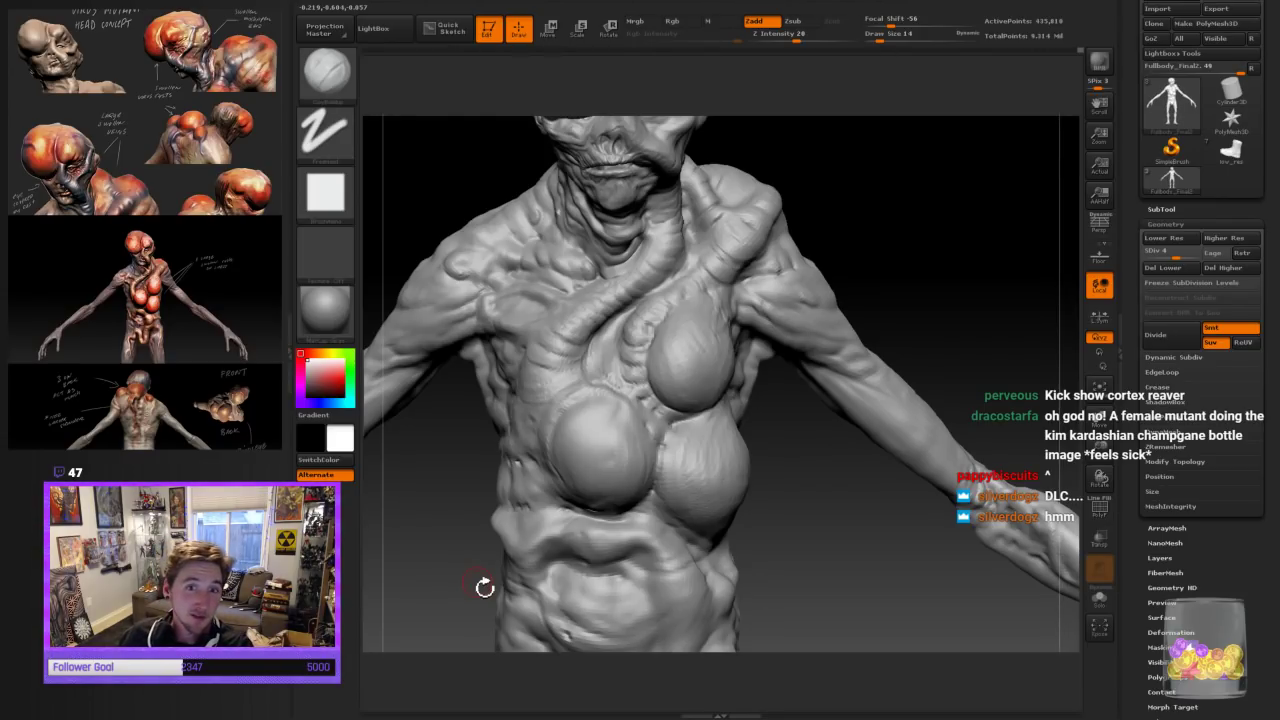
{"action": "left_click_drag", "start_coordinate": [486, 586], "coordinate": [783, 440]}
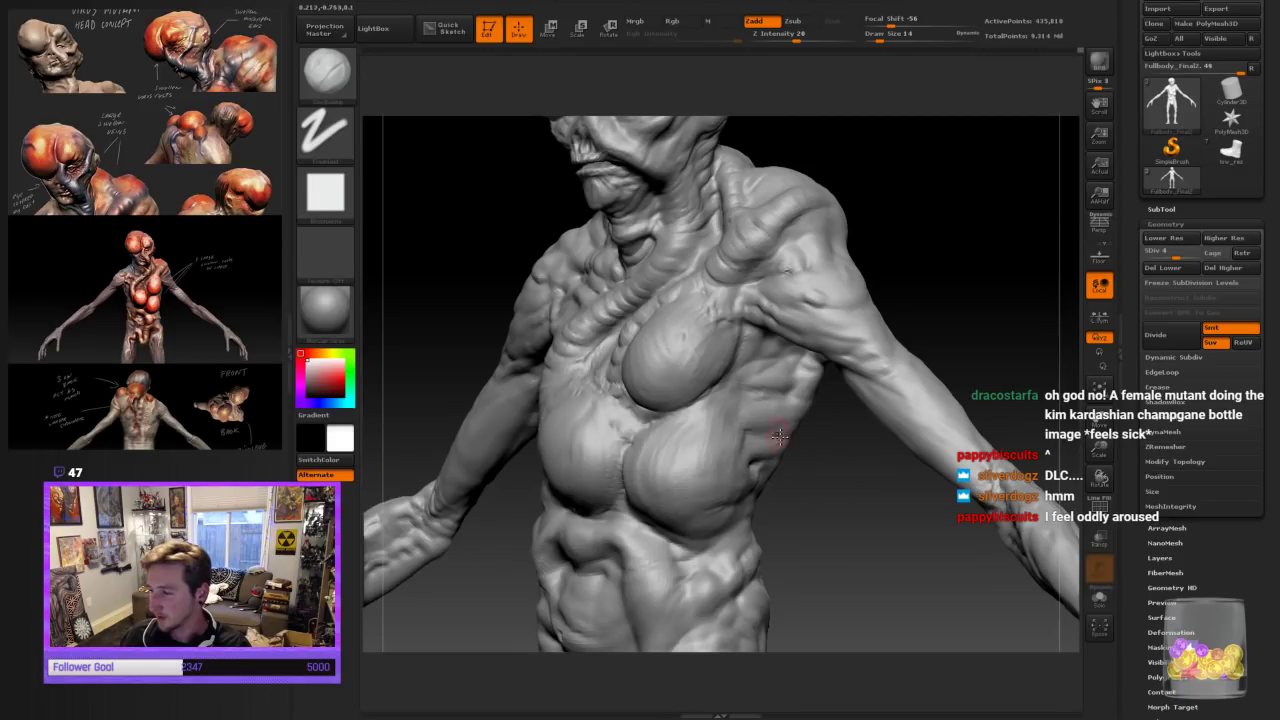
{"action": "left_click_drag", "start_coordinate": [768, 582], "coordinate": [826, 577]}
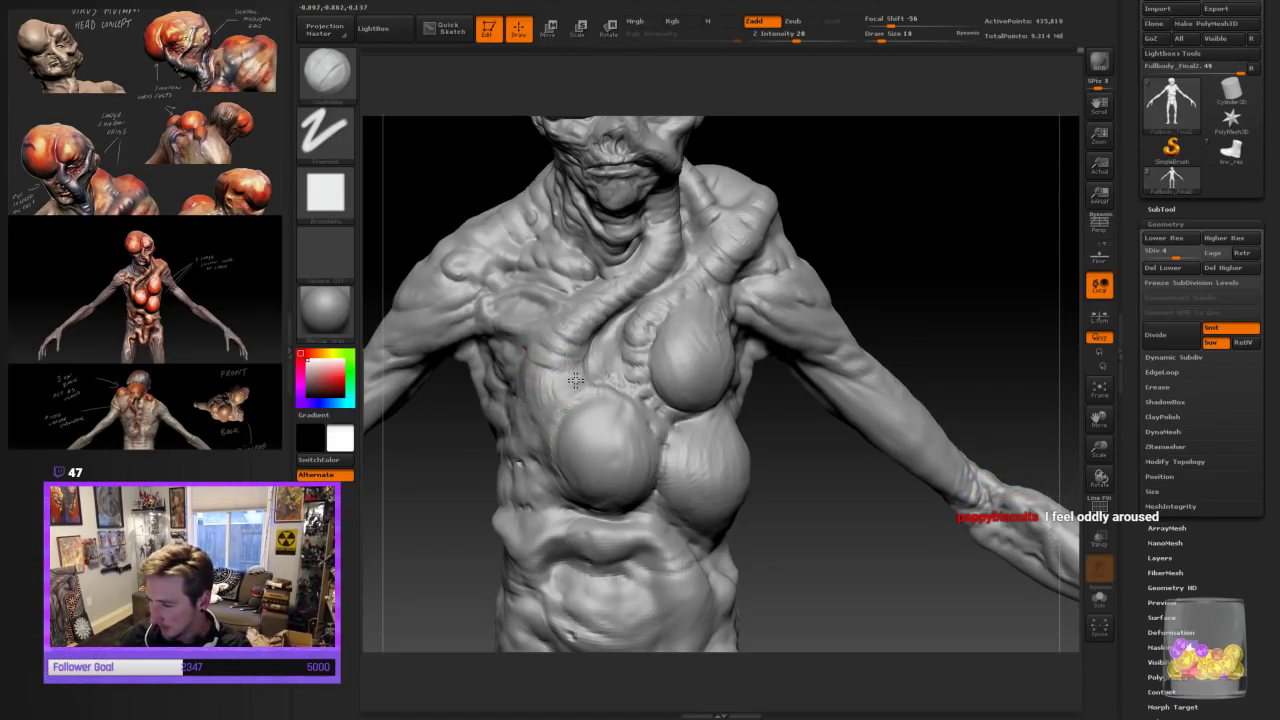
{"action": "mouse_move", "coordinate": [864, 556]}
{"action": "left_mouse_down"}
{"action": "mouse_move", "coordinate": [843, 558]}
{"action": "mouse_move", "coordinate": [801, 480]}
{"action": "left_mouse_up"}
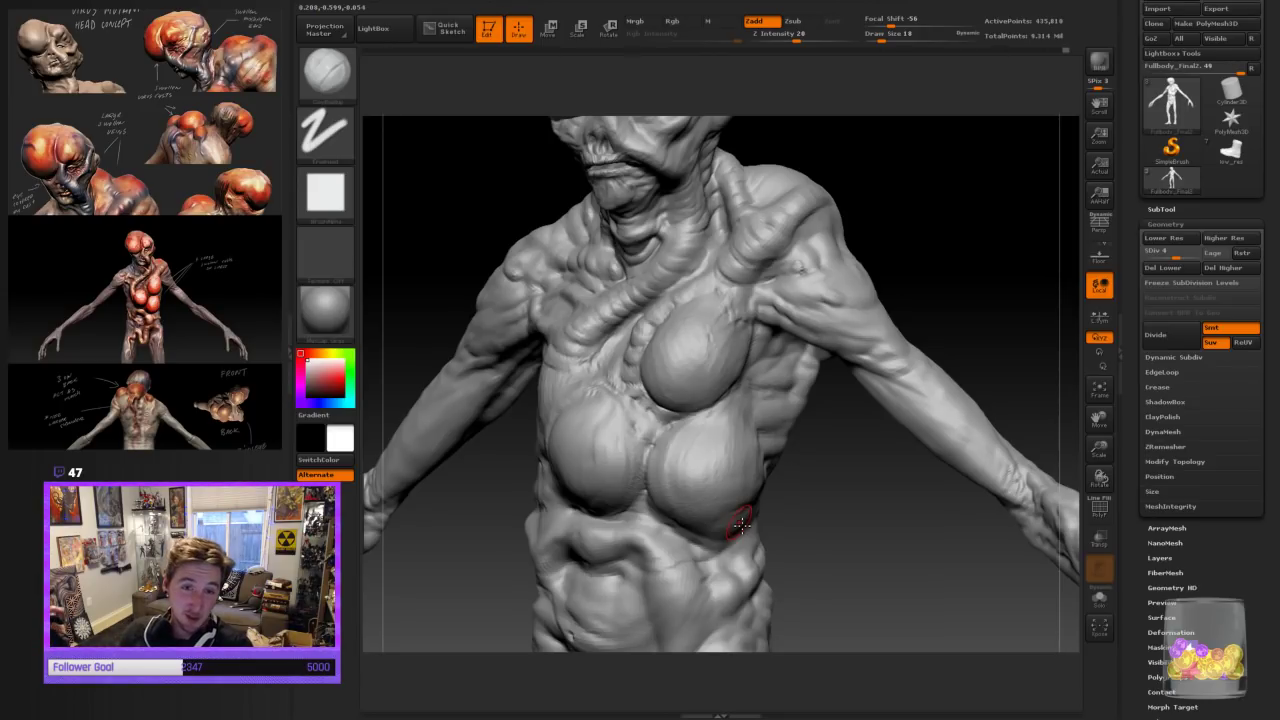
Fill out the lower growth beneath the upper one with ClayBuildup at draw size 26
{"action": "left_click_drag", "start_coordinate": [800, 424], "coordinate": [712, 457]}
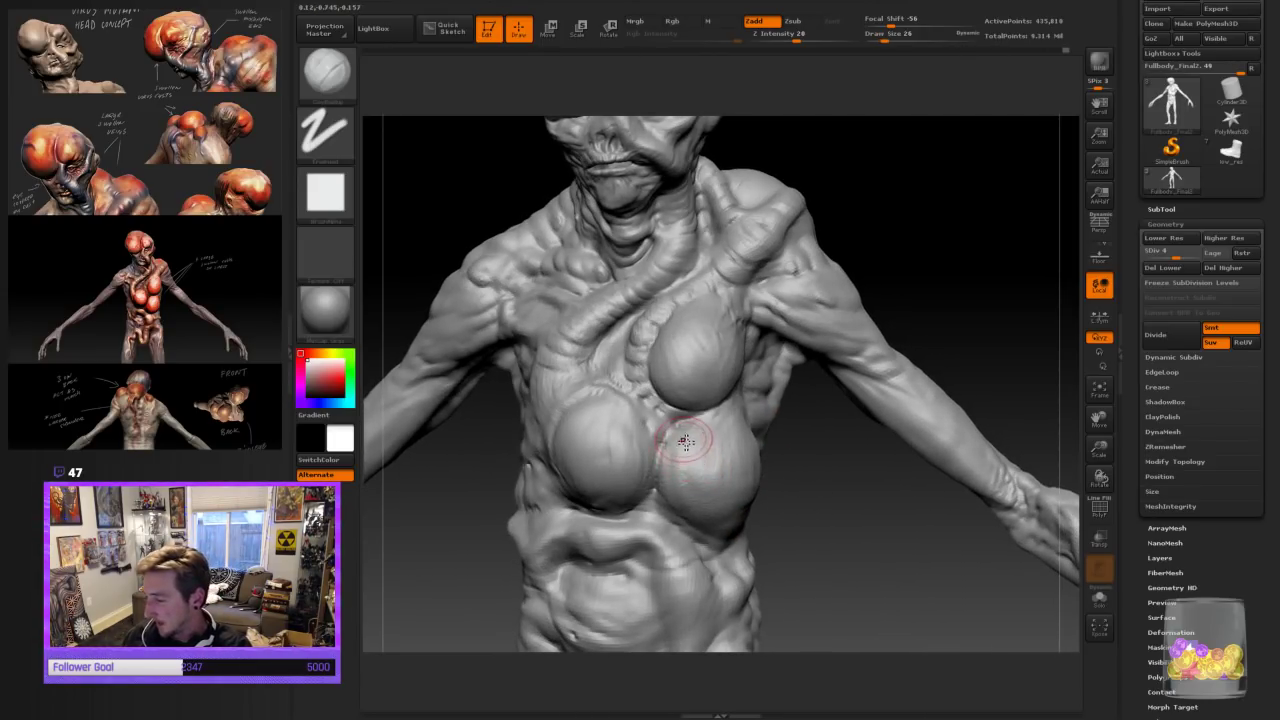
{"action": "left_click_drag", "start_coordinate": [856, 490], "coordinate": [785, 482]}
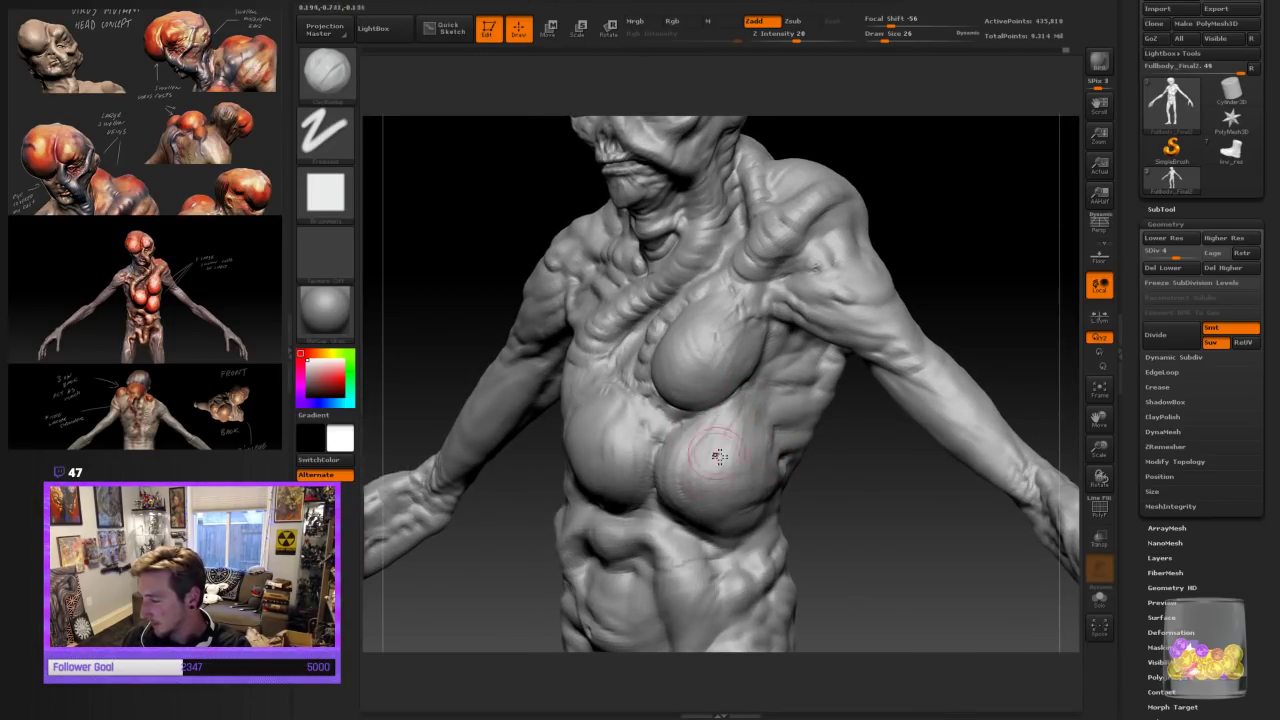
{"action": "mouse_move", "coordinate": [842, 530]}
{"action": "left_mouse_down"}
{"action": "mouse_move", "coordinate": [905, 532]}
{"action": "mouse_move", "coordinate": [748, 470]}
{"action": "left_mouse_up"}
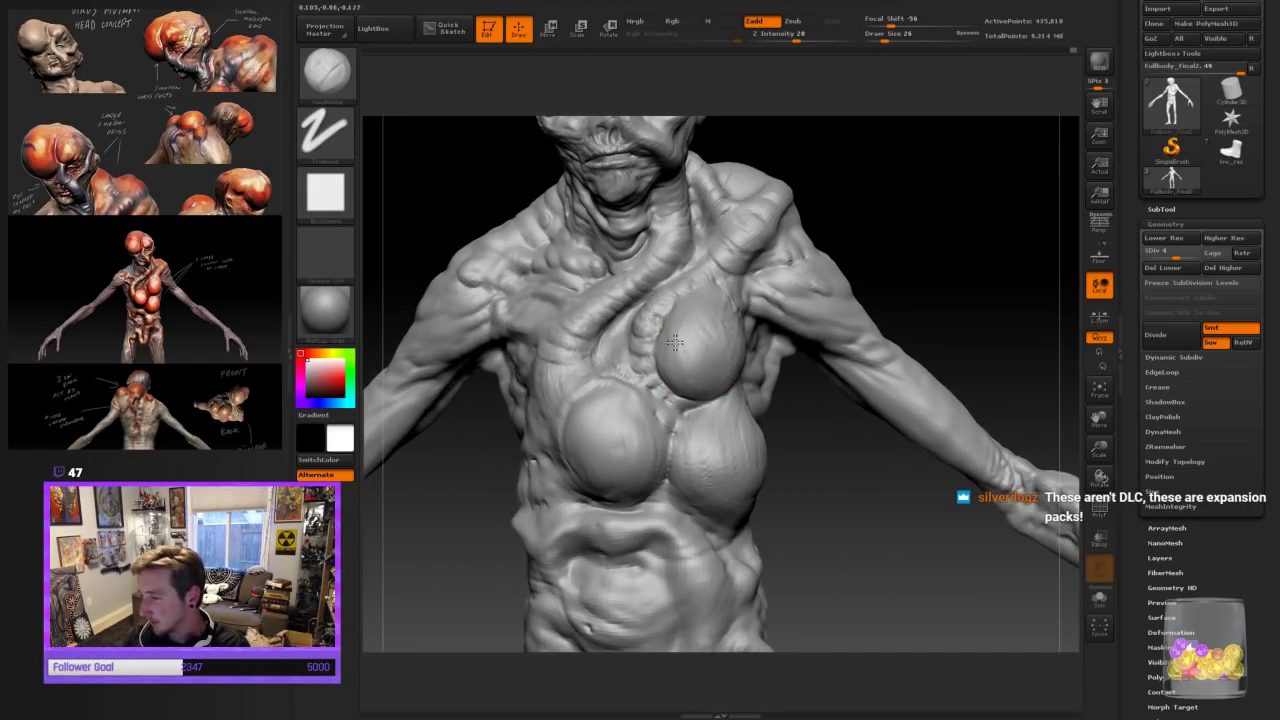
Carve creases beneath and between the lower chest growths with the Dam_Standard brush at draw size 9
{"action": "mouse_move", "coordinate": [1099, 452]}
{"action": "left_mouse_down"}
{"action": "mouse_move", "coordinate": [1074, 434]}
{"action": "mouse_move", "coordinate": [900, 568]}
{"action": "mouse_move", "coordinate": [906, 611]}
{"action": "left_mouse_up"}
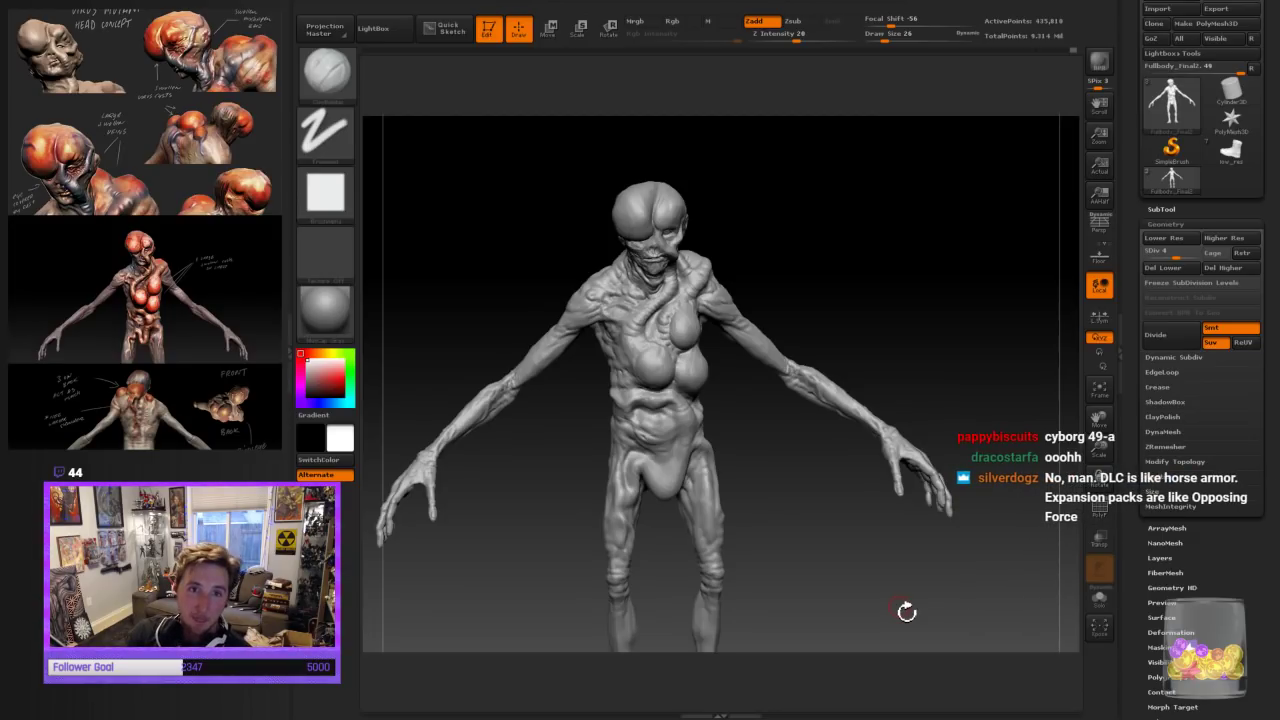
{"action": "left_click_drag", "start_coordinate": [796, 561], "coordinate": [765, 555]}
{"action": "left_click_drag", "start_coordinate": [1099, 449], "coordinate": [1093, 553]}
{"action": "mouse_move", "coordinate": [883, 540]}
{"action": "left_mouse_down"}
{"action": "mouse_move", "coordinate": [843, 535]}
{"action": "mouse_move", "coordinate": [945, 530]}
{"action": "mouse_move", "coordinate": [705, 488]}
{"action": "mouse_move", "coordinate": [894, 523]}
{"action": "left_mouse_up"}
{"action": "left_click", "coordinate": [327, 76]}
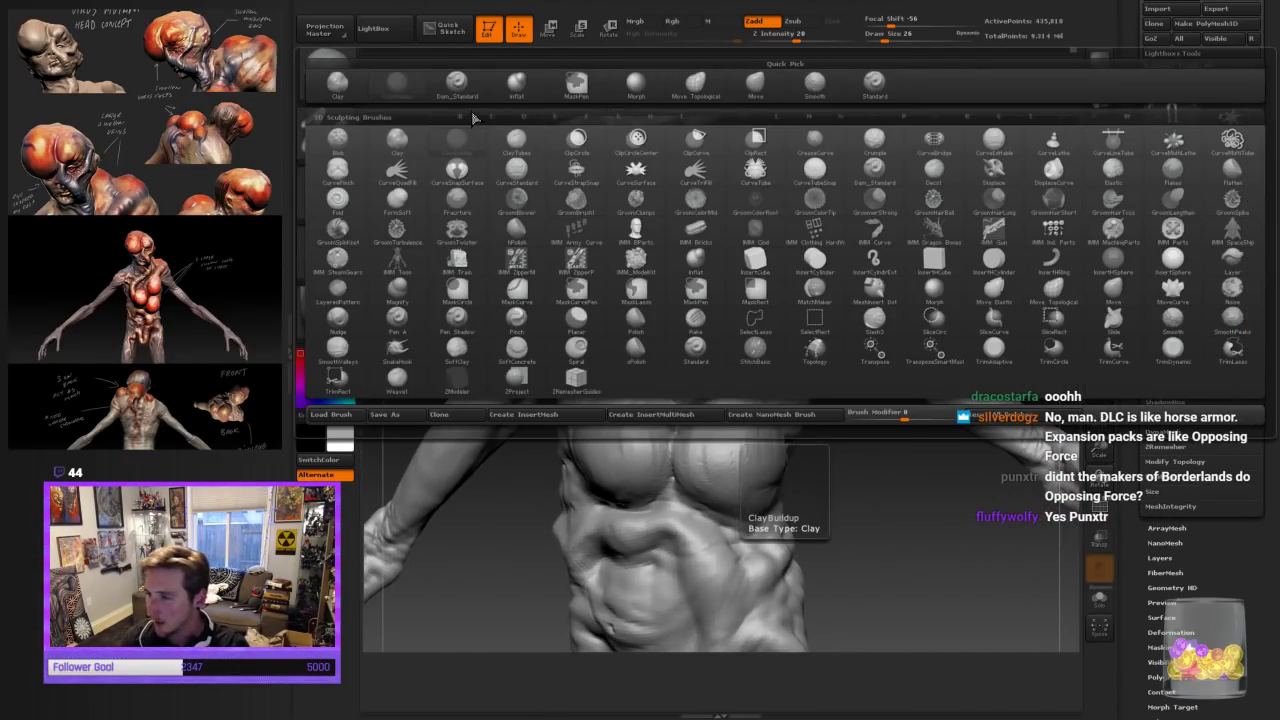
{"action": "left_click", "coordinate": [460, 84]}
{"action": "mouse_move", "coordinate": [897, 562]}
{"action": "left_mouse_down"}
{"action": "mouse_move", "coordinate": [1095, 551]}
{"action": "mouse_move", "coordinate": [725, 424]}
{"action": "left_mouse_up"}
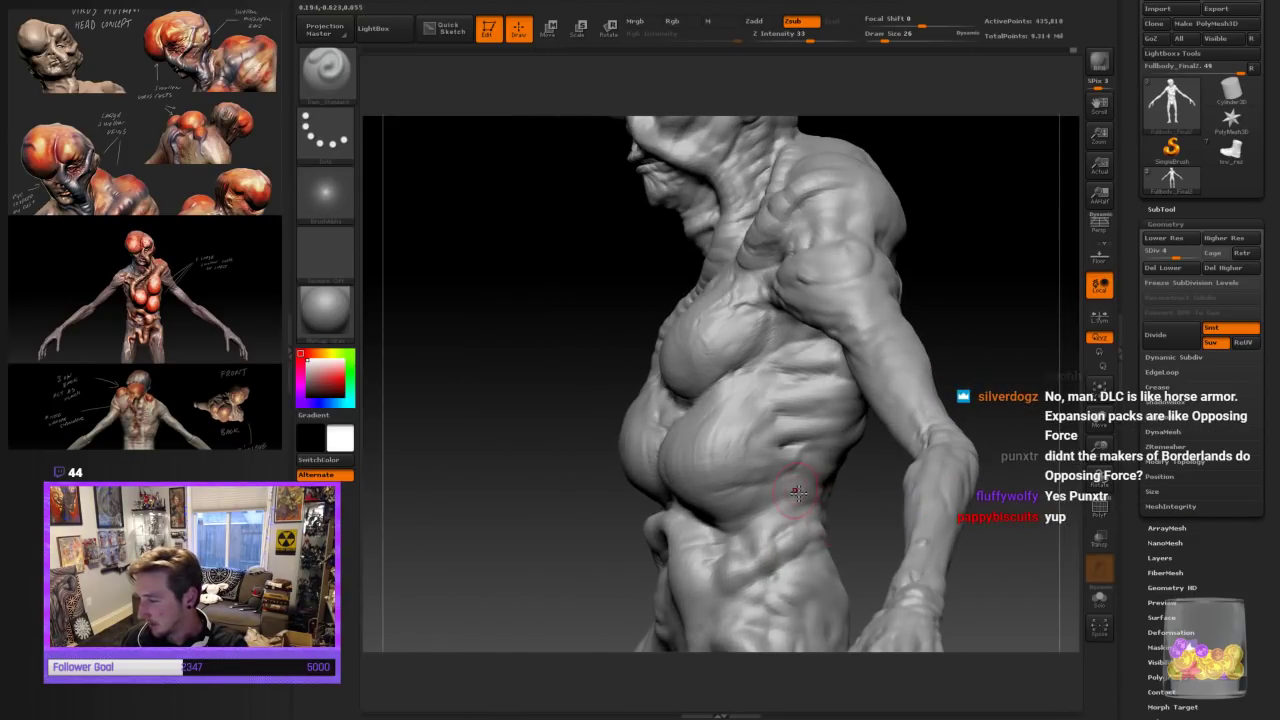
{"action": "mouse_move", "coordinate": [727, 527]}
{"action": "left_mouse_down"}
{"action": "mouse_move", "coordinate": [885, 513]}
{"action": "mouse_move", "coordinate": [709, 509]}
{"action": "left_mouse_up"}
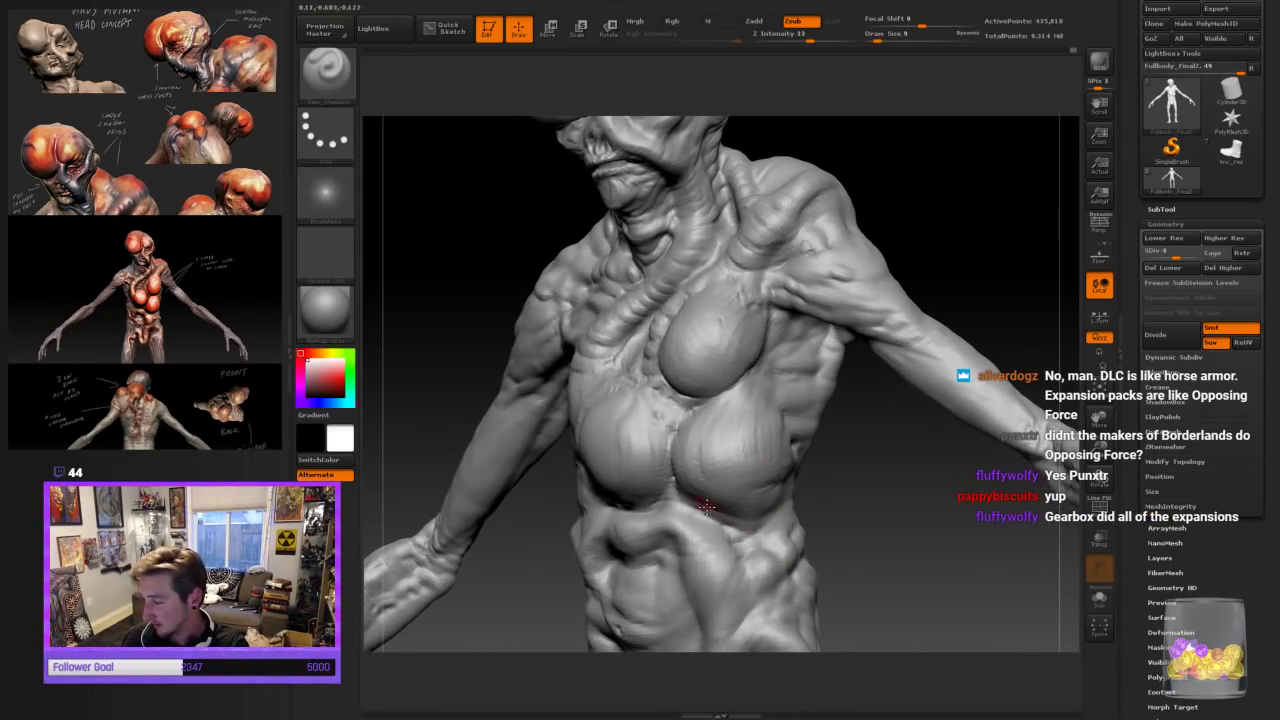
{"action": "left_click_drag", "start_coordinate": [787, 482], "coordinate": [794, 443]}
{"action": "mouse_move", "coordinate": [915, 478]}
{"action": "left_mouse_down"}
{"action": "mouse_move", "coordinate": [766, 492]}
{"action": "mouse_move", "coordinate": [782, 468]}
{"action": "mouse_move", "coordinate": [782, 402]}
{"action": "left_mouse_up"}
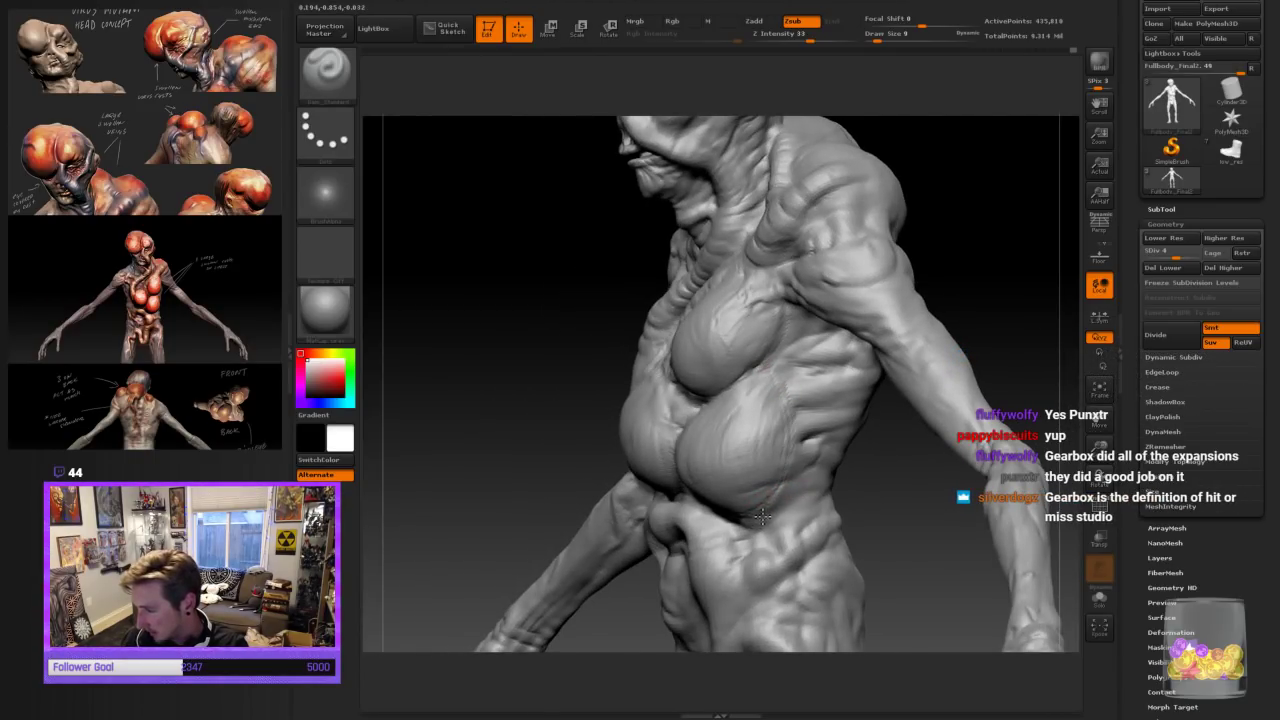
{"action": "left_click_drag", "start_coordinate": [938, 288], "coordinate": [1066, 286]}
{"action": "mouse_move", "coordinate": [766, 368]}
{"action": "left_mouse_down"}
{"action": "mouse_move", "coordinate": [722, 395]}
{"action": "mouse_move", "coordinate": [695, 386]}
{"action": "left_mouse_up"}
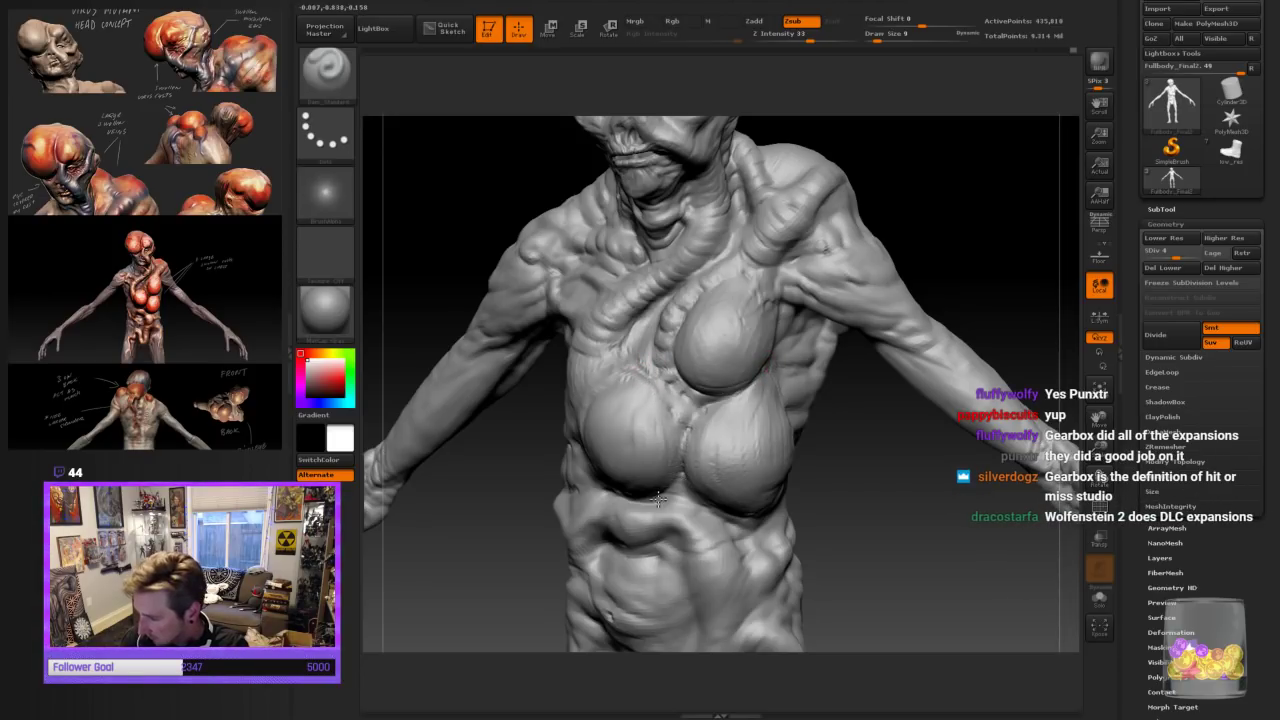
{"action": "left_click_drag", "start_coordinate": [824, 508], "coordinate": [849, 500]}
{"action": "left_click_drag", "start_coordinate": [689, 421], "coordinate": [687, 445]}
Add volume to the upper part of the recreased lower chest growth with ClayBuildup at draw size 34
{"action": "left_click", "coordinate": [326, 75]}
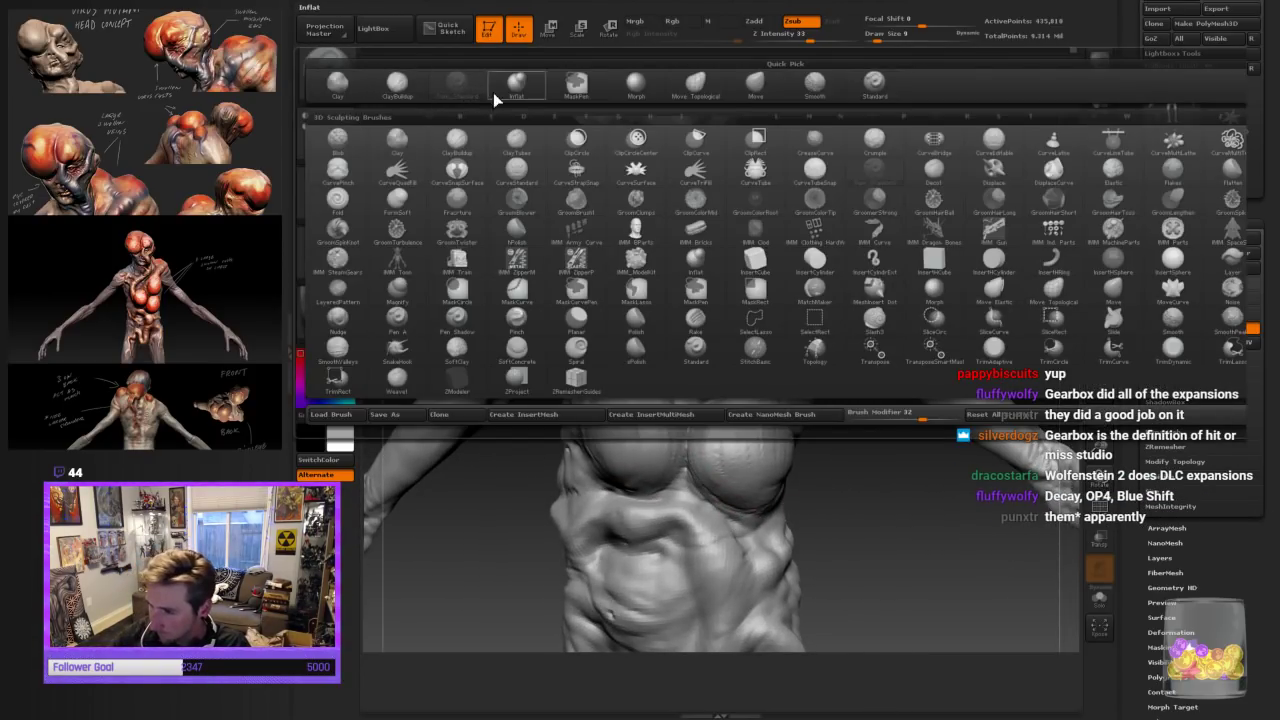
{"action": "left_click", "coordinate": [398, 85]}
{"action": "left_click_drag", "start_coordinate": [880, 520], "coordinate": [908, 508]}
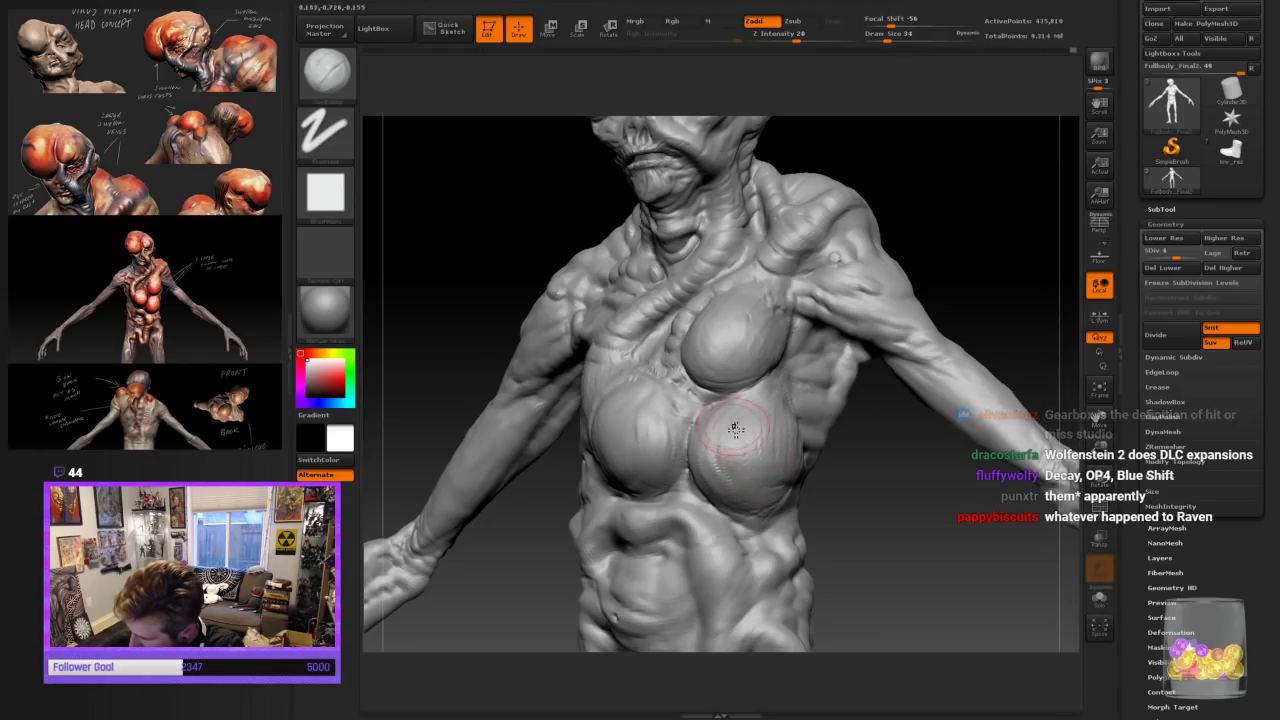
{"action": "left_click_drag", "start_coordinate": [868, 516], "coordinate": [897, 514]}
Refine the chest growths' volume against the whole figure with ClayBuildup at draw sizes 34 to 42
{"action": "left_click_drag", "start_coordinate": [1107, 448], "coordinate": [993, 409]}
{"action": "left_click_drag", "start_coordinate": [1099, 448], "coordinate": [1106, 512]}
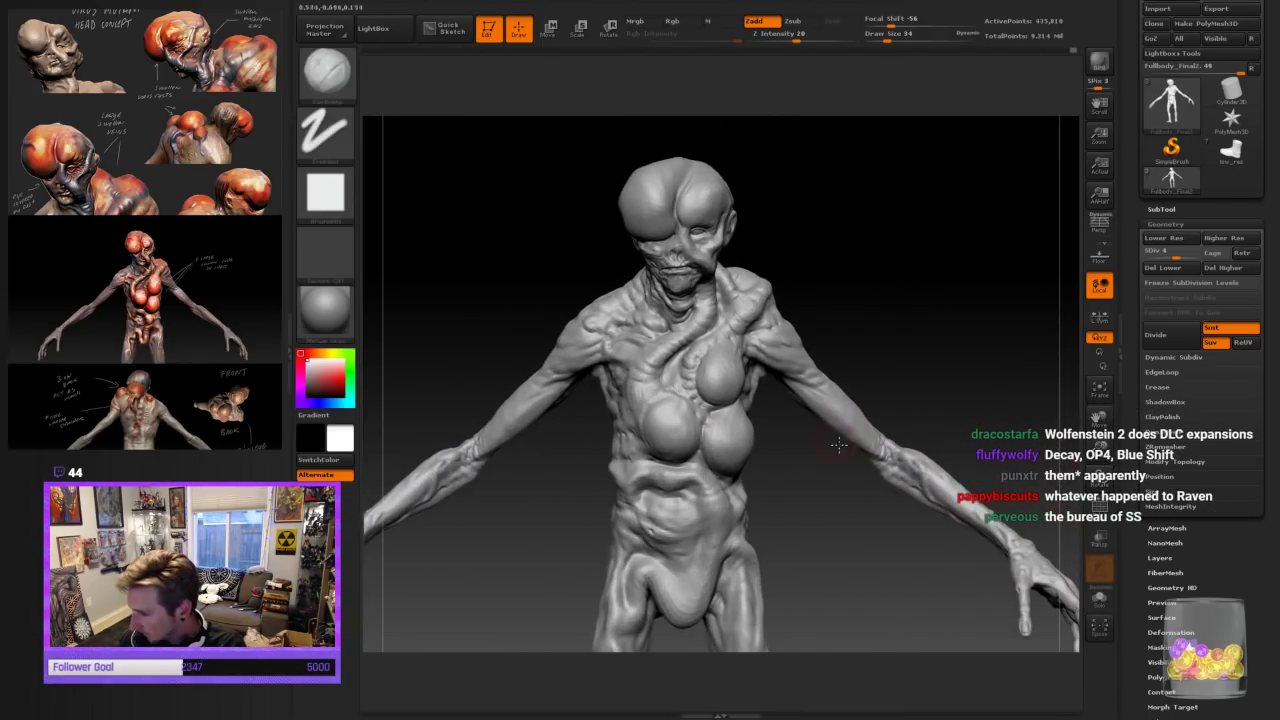
{"action": "left_click_drag", "start_coordinate": [868, 349], "coordinate": [757, 381]}
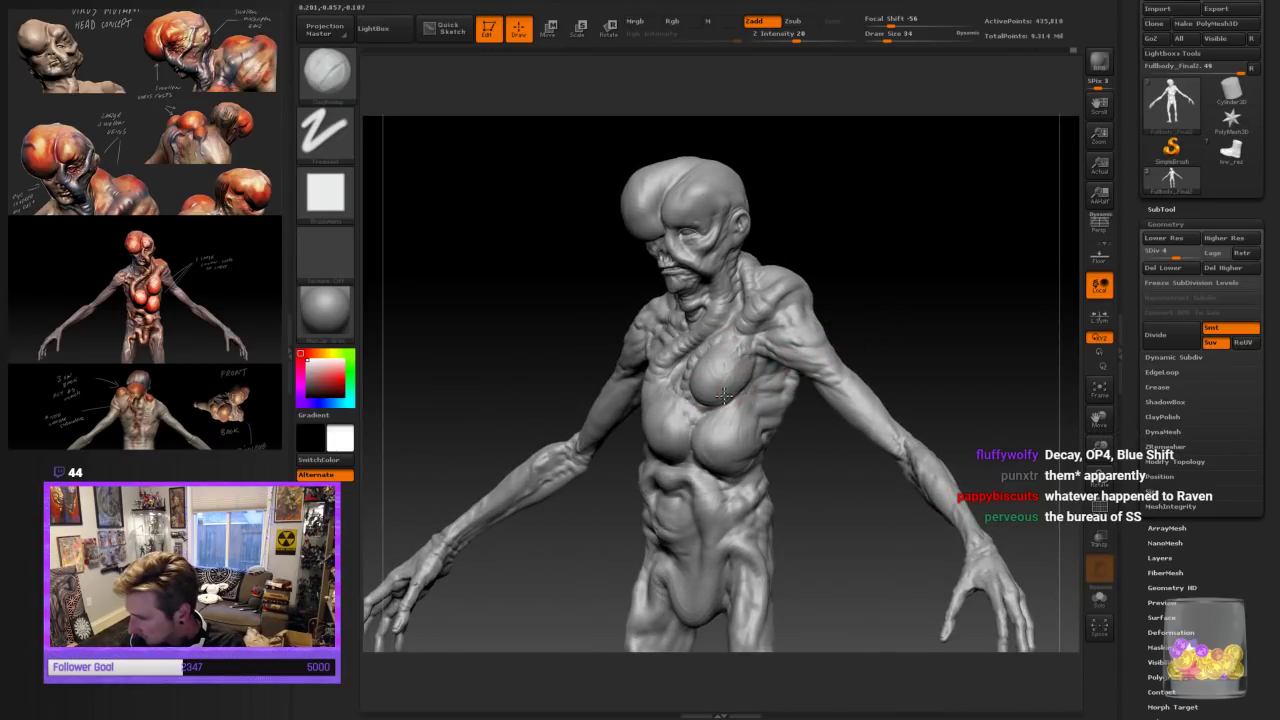
{"action": "mouse_move", "coordinate": [860, 280]}
{"action": "left_mouse_down"}
{"action": "mouse_move", "coordinate": [877, 280]}
{"action": "mouse_move", "coordinate": [866, 284]}
{"action": "left_mouse_up"}
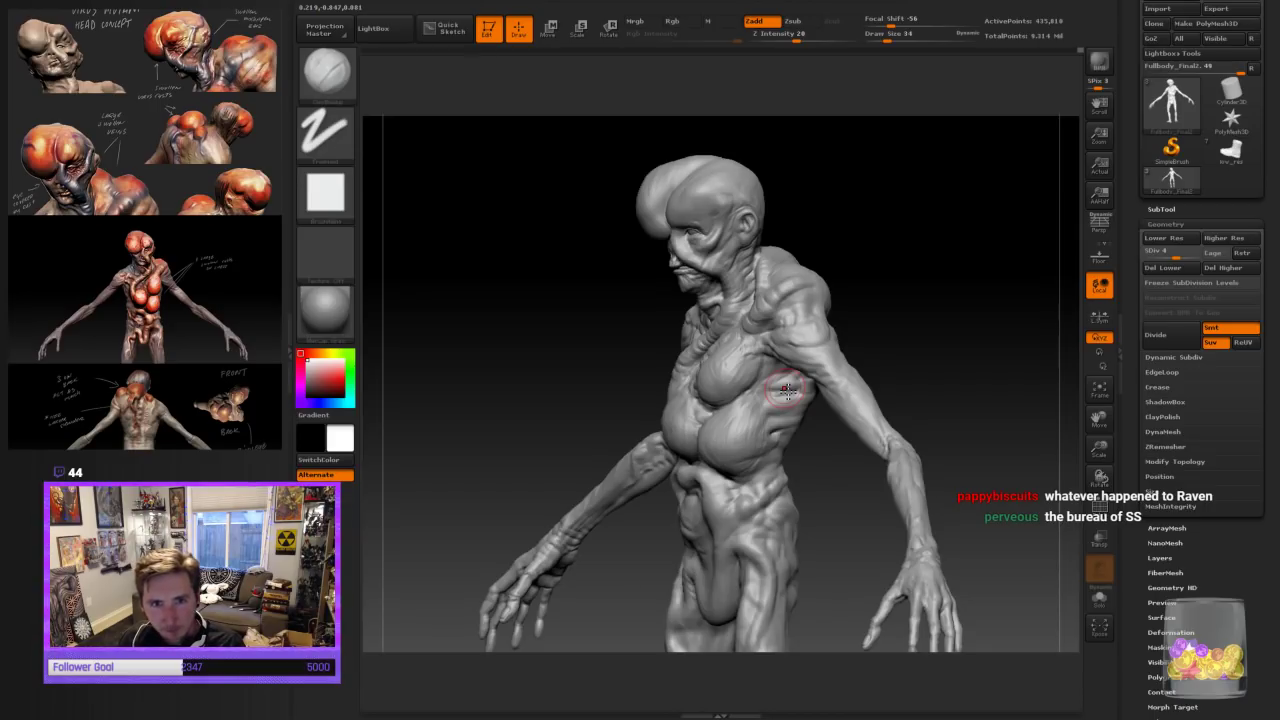
{"action": "key", "text": "]"}
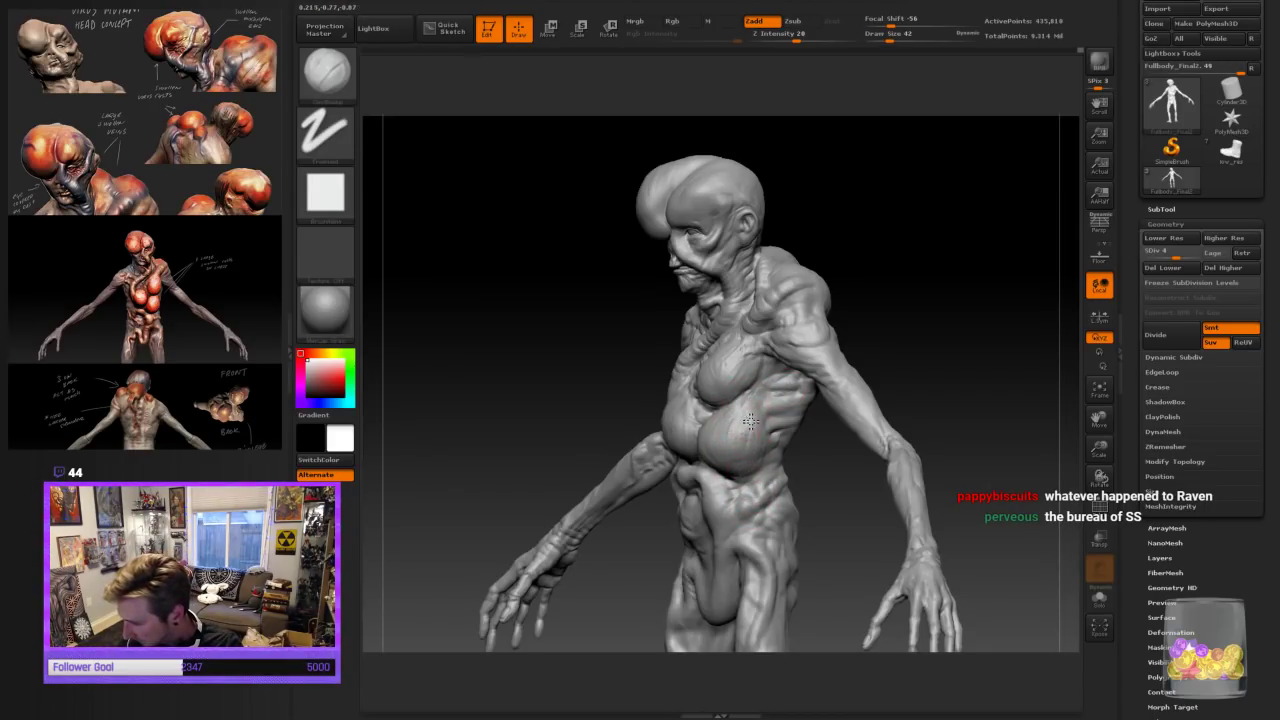
{"action": "left_click_drag", "start_coordinate": [870, 335], "coordinate": [988, 310]}
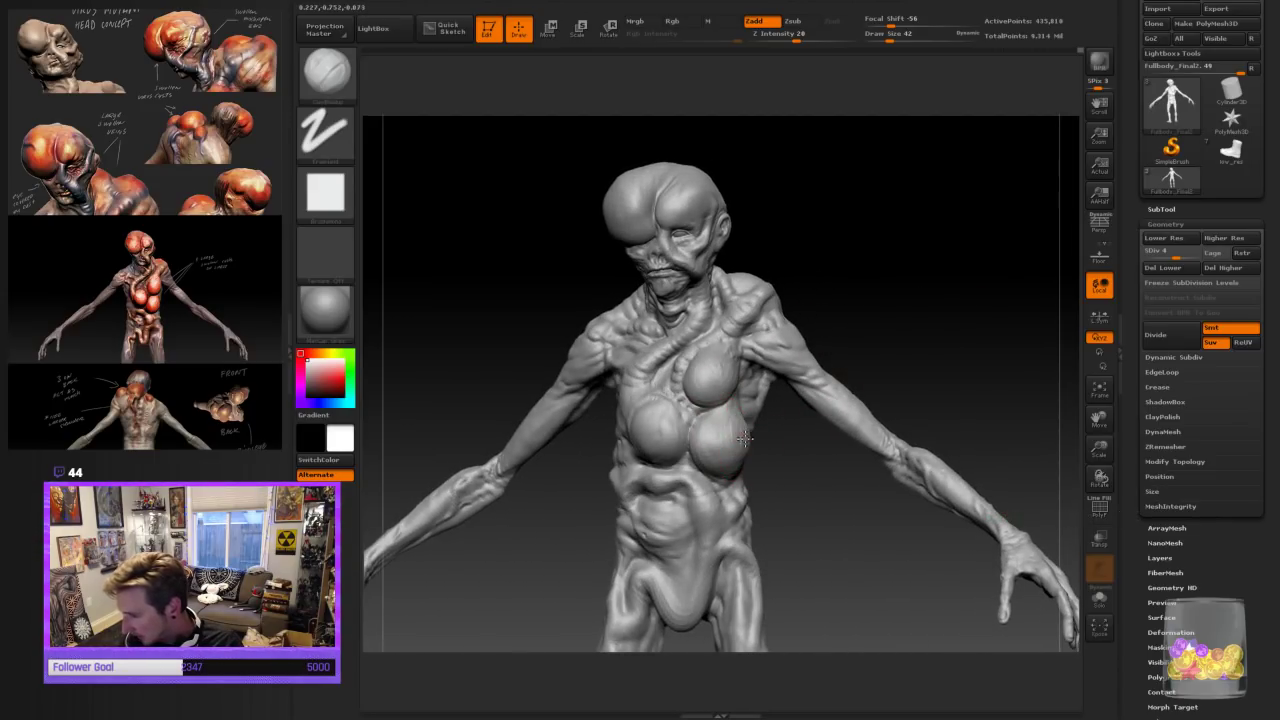
Refine the surfaces and outer edges of the chest growths with ClayBuildup at draw size 22
{"action": "left_click_drag", "start_coordinate": [850, 336], "coordinate": [887, 324]}
{"action": "left_click_drag", "start_coordinate": [1099, 450], "coordinate": [1099, 464]}
{"action": "mouse_move", "coordinate": [918, 482]}
{"action": "left_mouse_down"}
{"action": "mouse_move", "coordinate": [890, 390]}
{"action": "mouse_move", "coordinate": [880, 408]}
{"action": "left_mouse_up"}
{"action": "key", "text": "bracketleft"}
{"action": "key", "text": "bracketleft"}
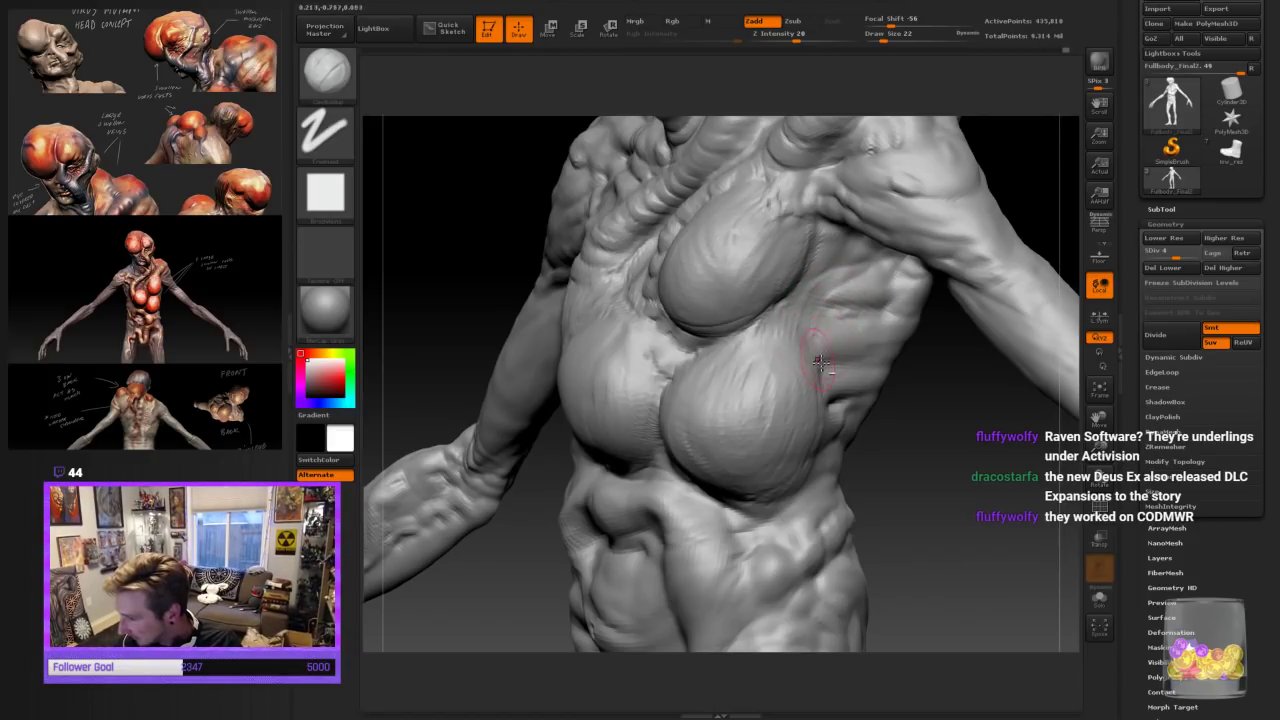
{"action": "left_click_drag", "start_coordinate": [858, 474], "coordinate": [917, 500]}
{"action": "left_click_drag", "start_coordinate": [850, 436], "coordinate": [920, 466]}
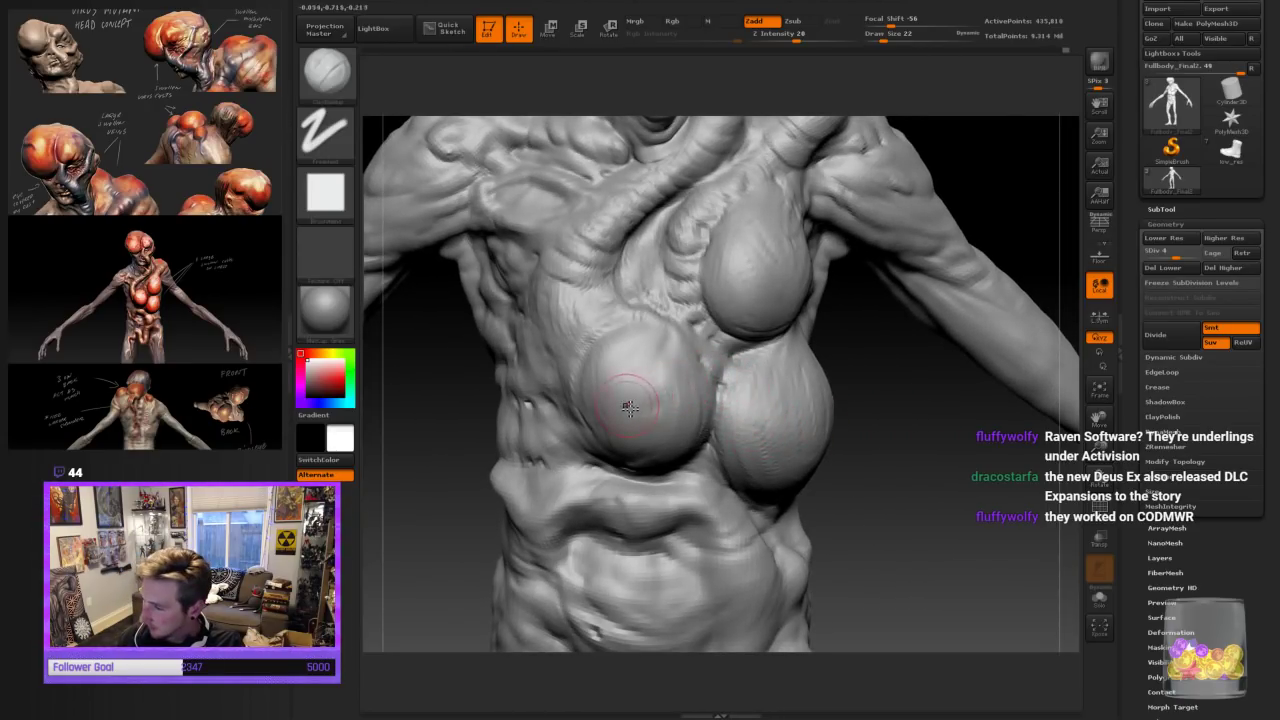
Add broad volume to the two lower chest growths with ClayBuildup at draw size 54
{"action": "left_click_drag", "start_coordinate": [1020, 443], "coordinate": [845, 520]}
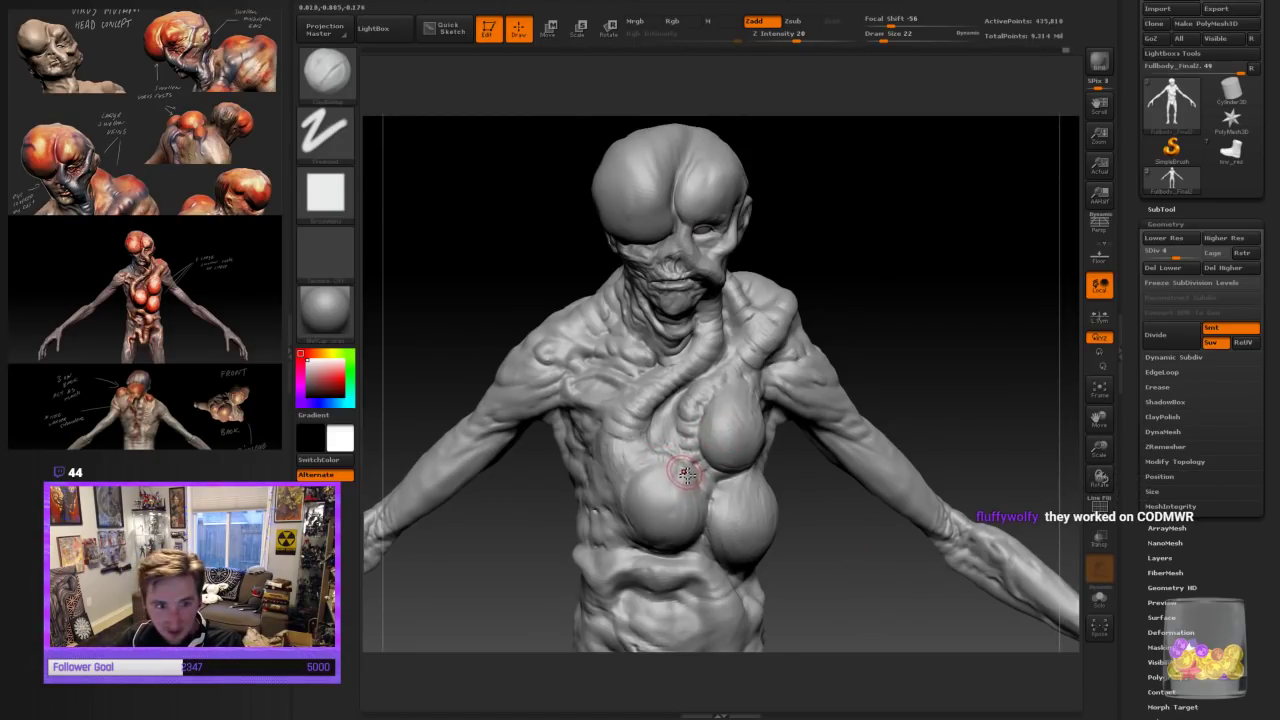
{"action": "mouse_move", "coordinate": [832, 577]}
{"action": "left_mouse_down"}
{"action": "mouse_move", "coordinate": [877, 600]}
{"action": "mouse_move", "coordinate": [903, 503]}
{"action": "mouse_move", "coordinate": [660, 503]}
{"action": "left_mouse_up"}
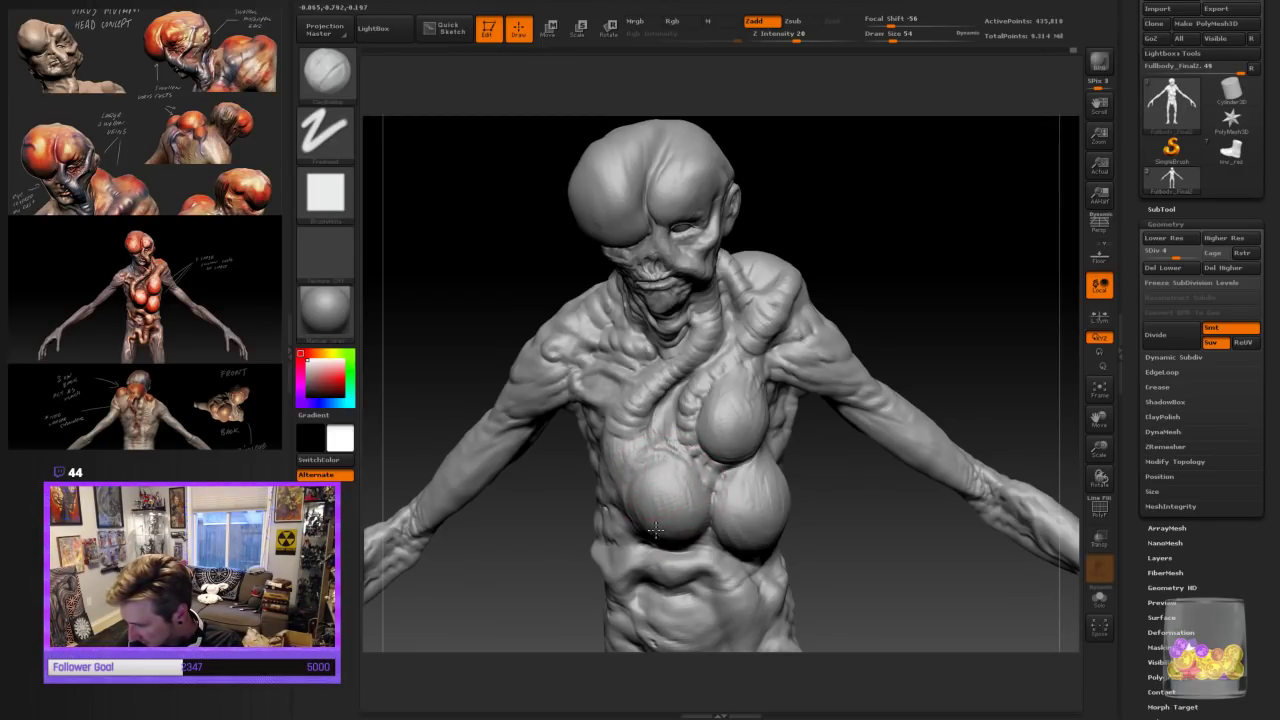
{"action": "left_click_drag", "start_coordinate": [842, 430], "coordinate": [700, 535]}
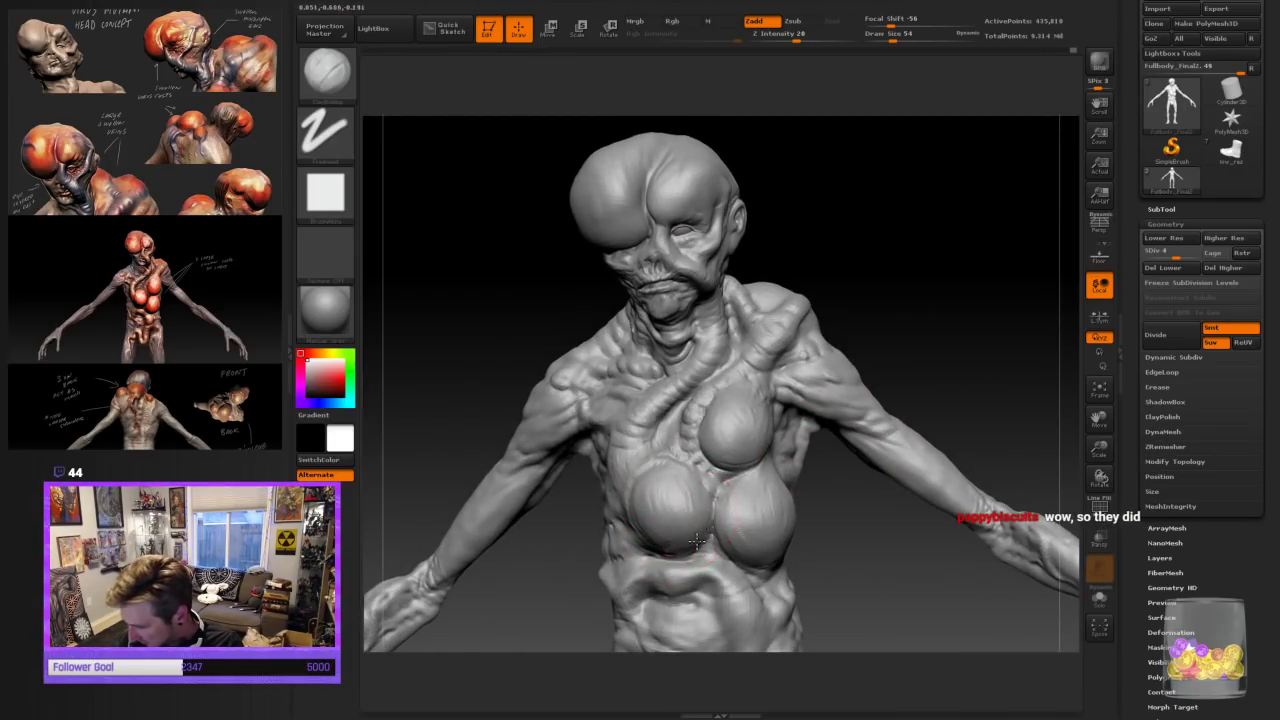
Adjust the silhouette of the chest growths from the front with the Move Topological brush at draw sizes 54 to 70
{"action": "left_click", "coordinate": [329, 80]}
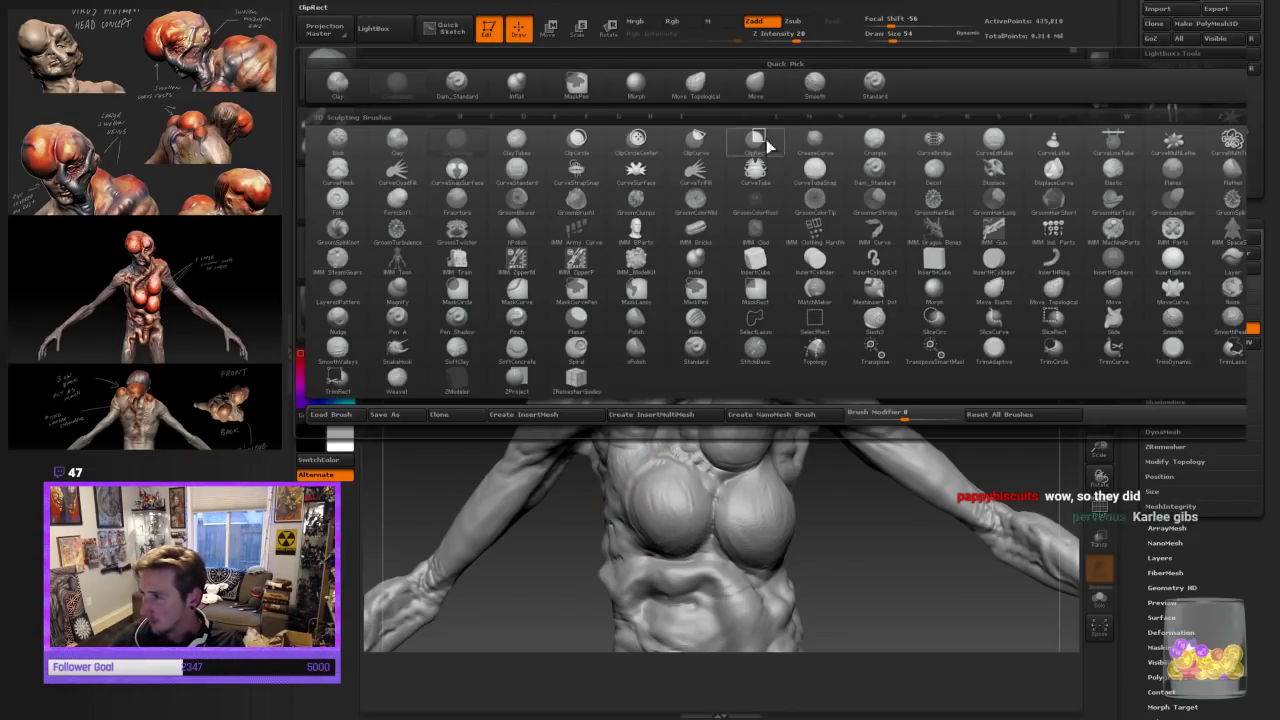
{"action": "left_click", "coordinate": [822, 254]}
{"action": "left_click_drag", "start_coordinate": [830, 256], "coordinate": [900, 290]}
{"action": "left_click_drag", "start_coordinate": [1099, 449], "coordinate": [1098, 425]}
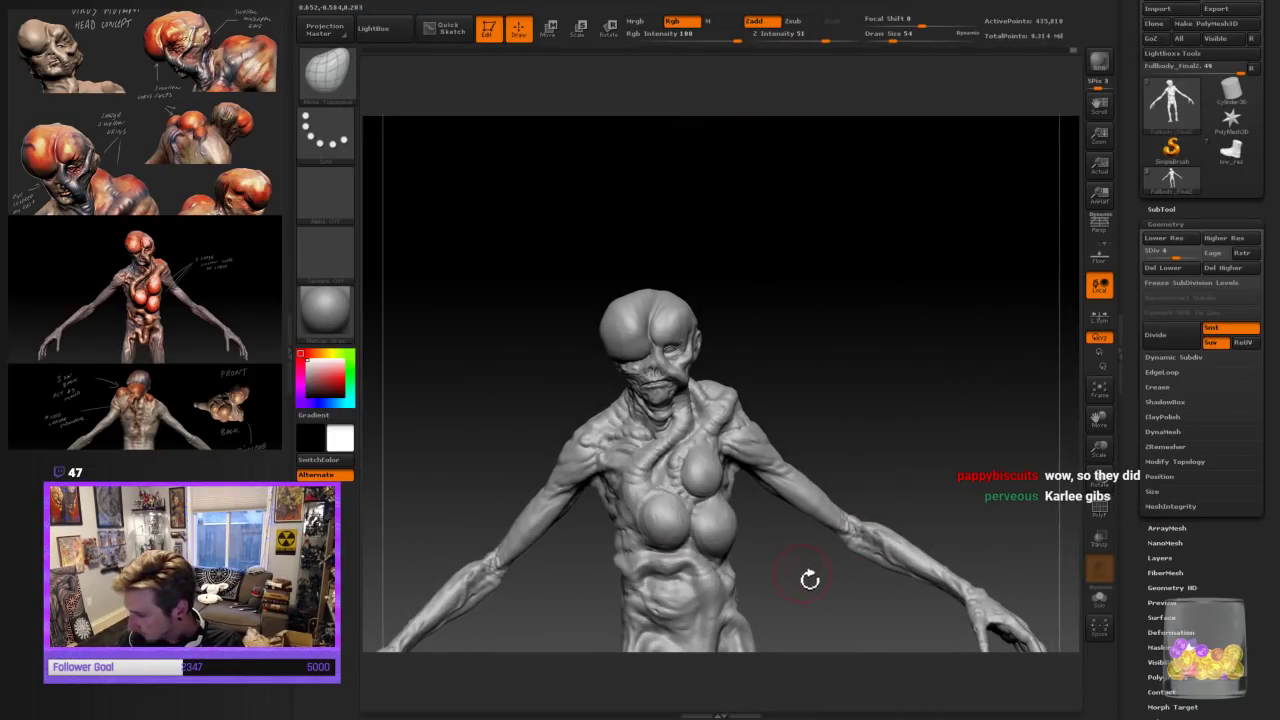
{"action": "left_click_drag", "start_coordinate": [806, 577], "coordinate": [768, 556]}
{"action": "key", "text": "bracketright"}
{"action": "key", "text": "bracketright"}
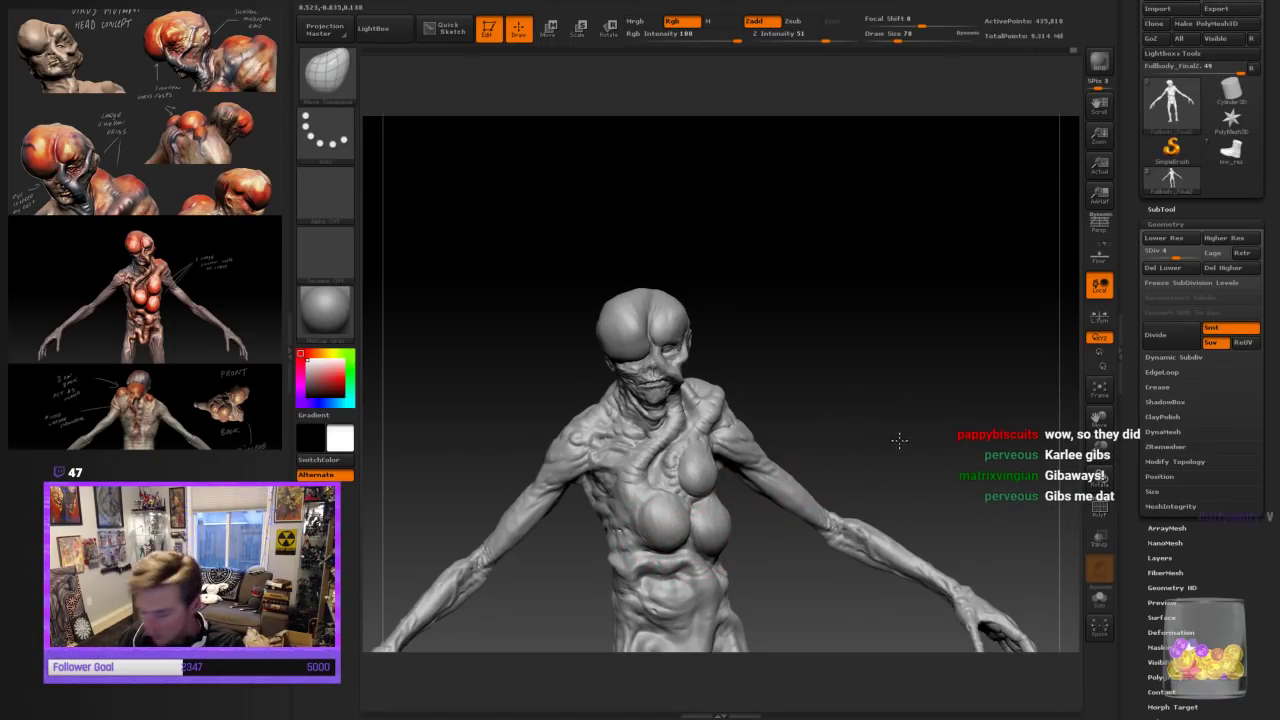
{"action": "left_click_drag", "start_coordinate": [900, 441], "coordinate": [871, 466]}
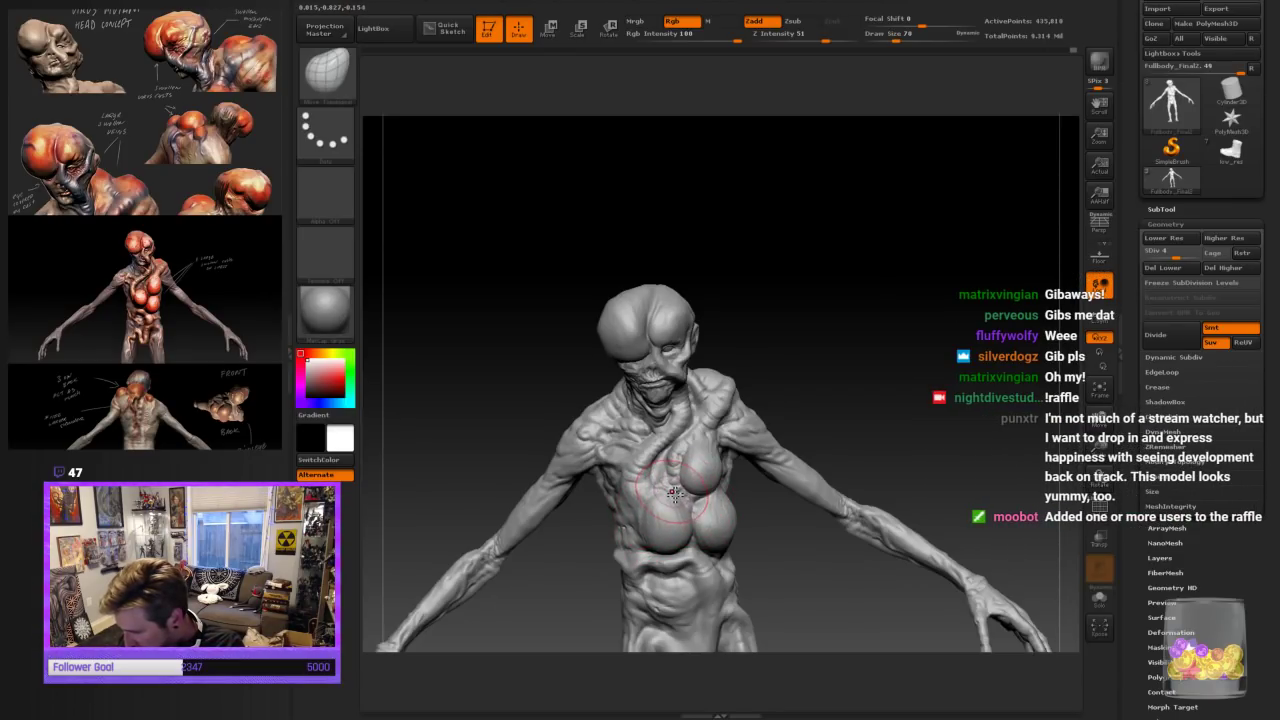
Reshape the lower chest growths from side and front views with Move Topological at draw sizes 70 to 74
{"action": "mouse_move", "coordinate": [922, 416]}
{"action": "left_mouse_down"}
{"action": "mouse_move", "coordinate": [876, 418]}
{"action": "mouse_move", "coordinate": [962, 388]}
{"action": "mouse_move", "coordinate": [778, 497]}
{"action": "left_mouse_up"}
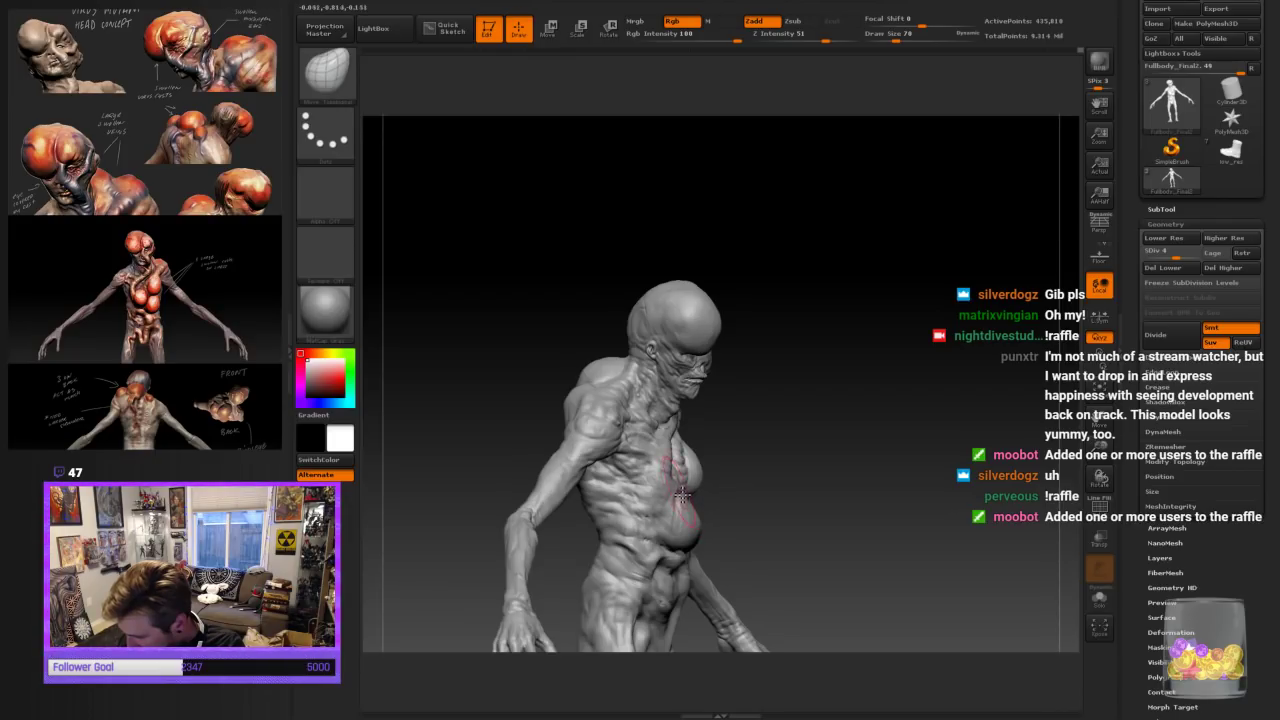
{"action": "left_click_drag", "start_coordinate": [872, 438], "coordinate": [735, 443]}
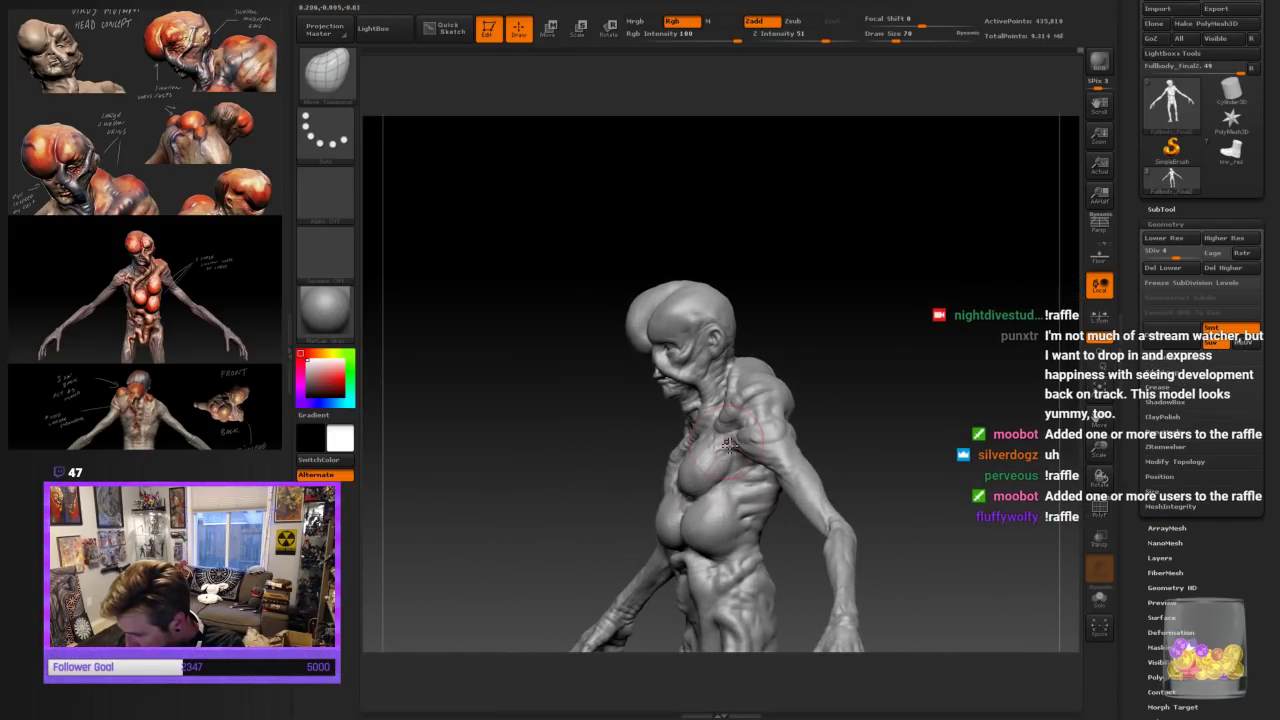
{"action": "left_click_drag", "start_coordinate": [654, 512], "coordinate": [720, 490]}
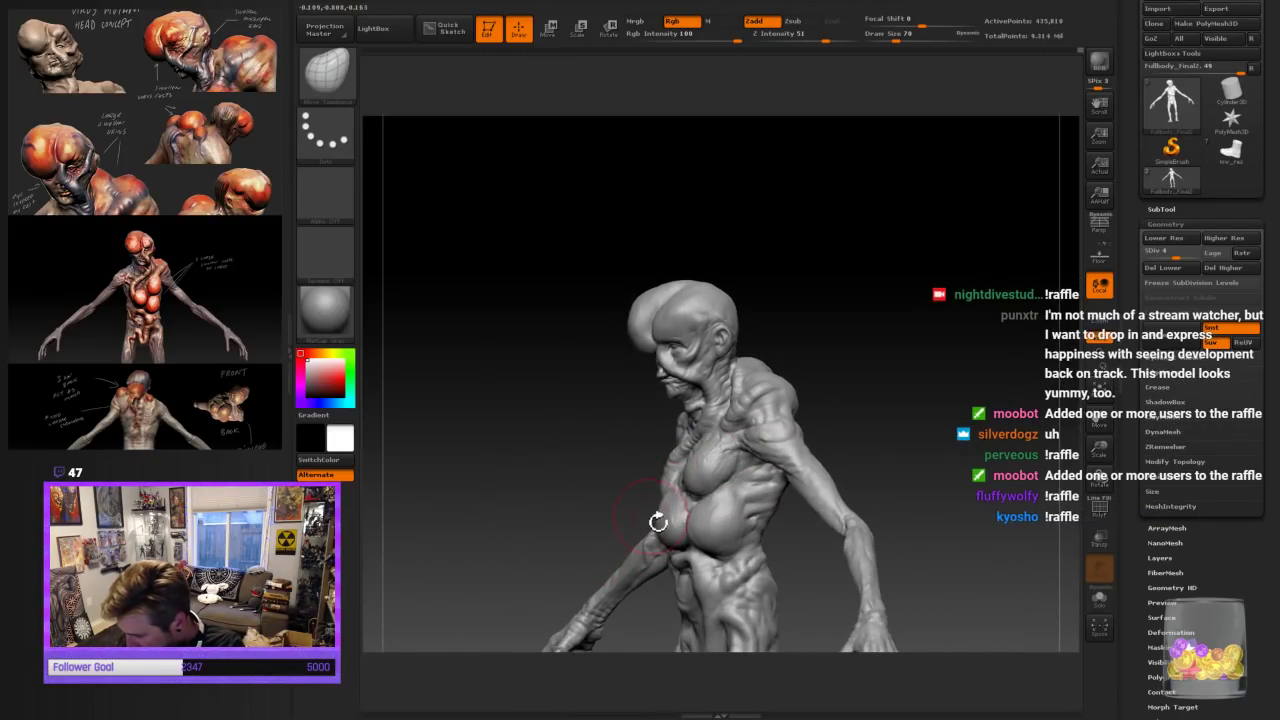
{"action": "mouse_move", "coordinate": [889, 429]}
{"action": "left_mouse_down"}
{"action": "mouse_move", "coordinate": [733, 495]}
{"action": "mouse_move", "coordinate": [692, 518]}
{"action": "mouse_move", "coordinate": [700, 530]}
{"action": "left_mouse_up"}
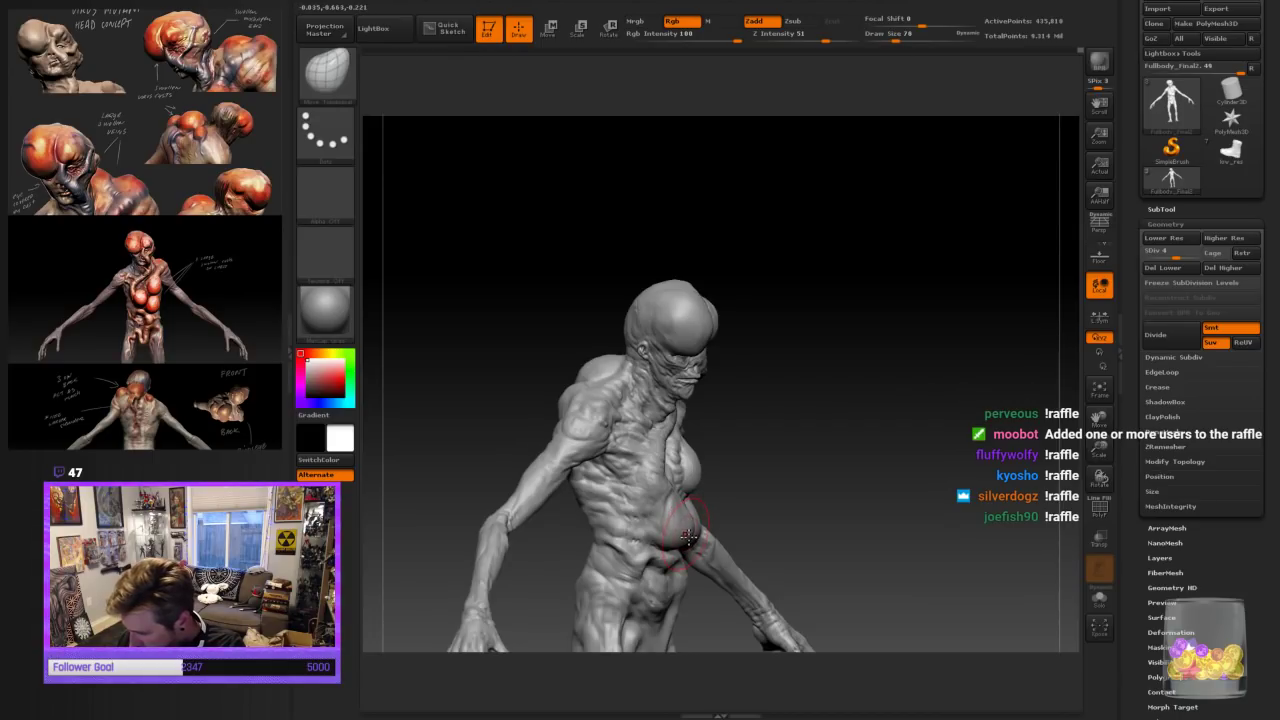
{"action": "mouse_move", "coordinate": [823, 468]}
{"action": "left_mouse_down"}
{"action": "mouse_move", "coordinate": [703, 517]}
{"action": "mouse_move", "coordinate": [679, 543]}
{"action": "left_mouse_up"}
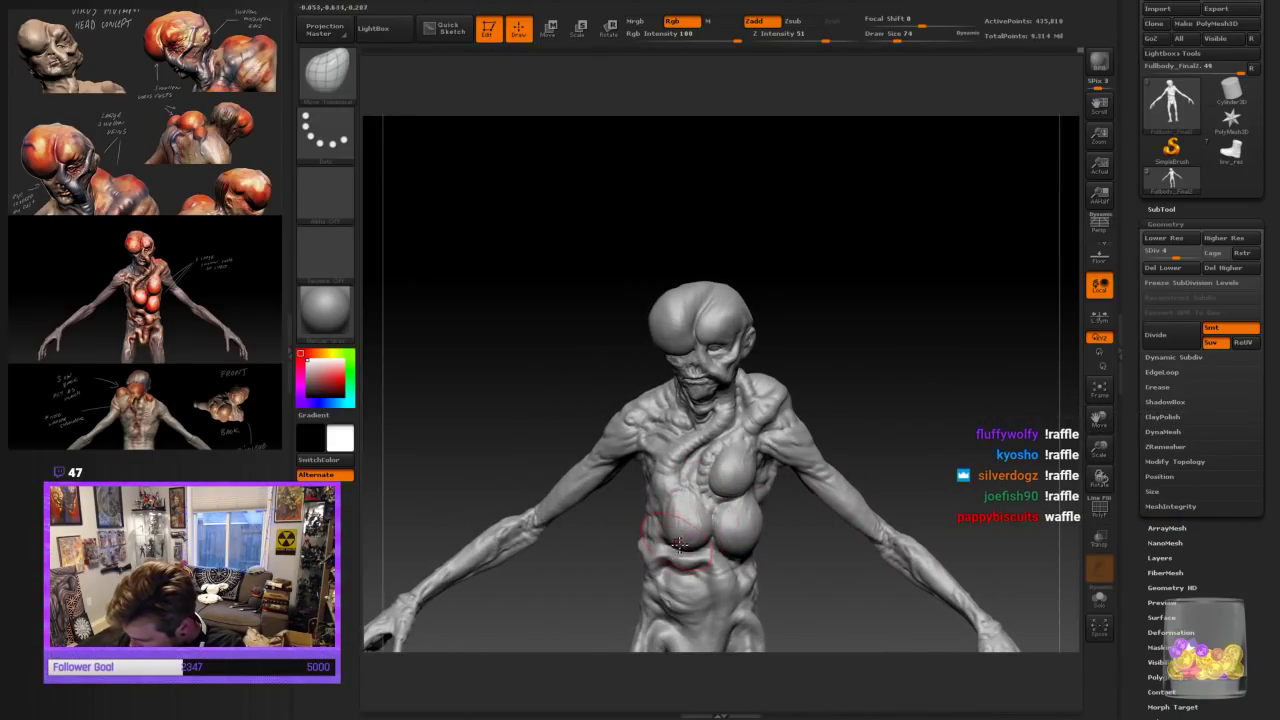
{"action": "mouse_move", "coordinate": [798, 464]}
{"action": "left_mouse_down"}
{"action": "mouse_move", "coordinate": [920, 391]}
{"action": "mouse_move", "coordinate": [909, 457]}
{"action": "mouse_move", "coordinate": [754, 530]}
{"action": "left_mouse_up"}
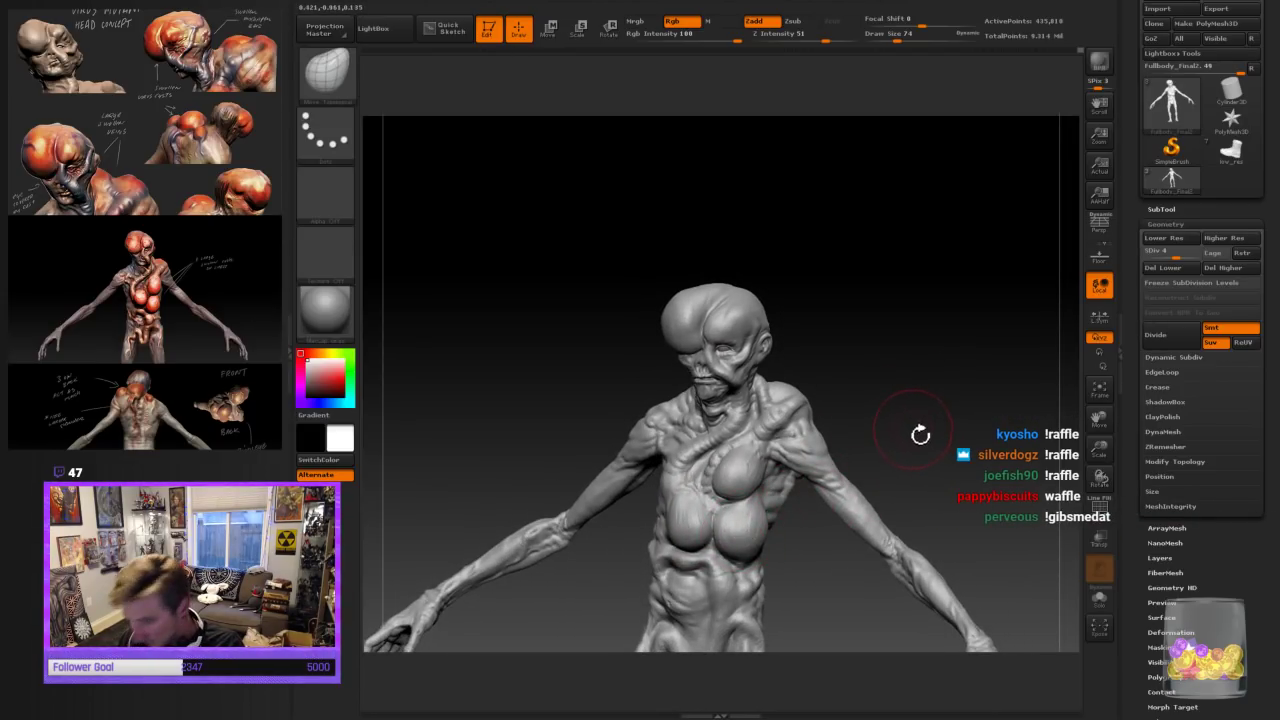
{"action": "mouse_move", "coordinate": [915, 423]}
{"action": "left_mouse_down"}
{"action": "mouse_move", "coordinate": [926, 423]}
{"action": "mouse_move", "coordinate": [894, 443]}
{"action": "left_mouse_up"}
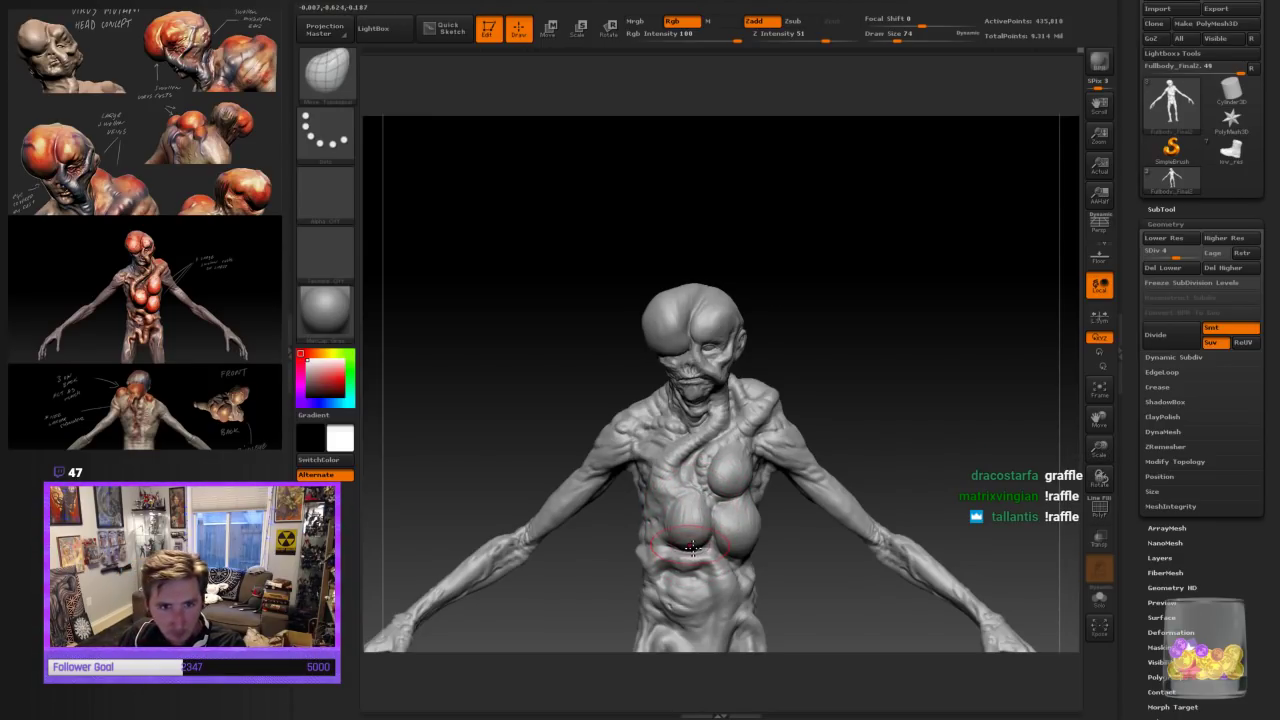
{"action": "left_click_drag", "start_coordinate": [1100, 450], "coordinate": [1097, 542]}
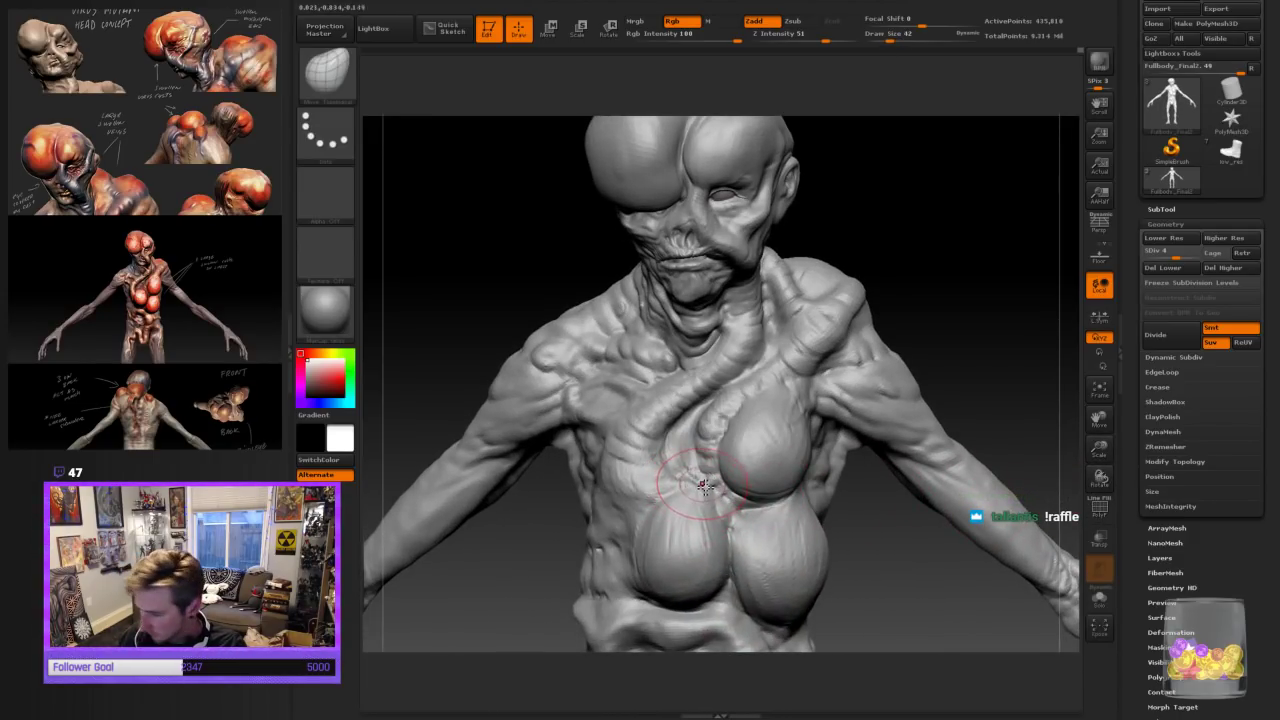
Build up the tissue above and between the chest growths with ClayBuildup at draw sizes 10 to 22
{"action": "left_click", "coordinate": [325, 70]}
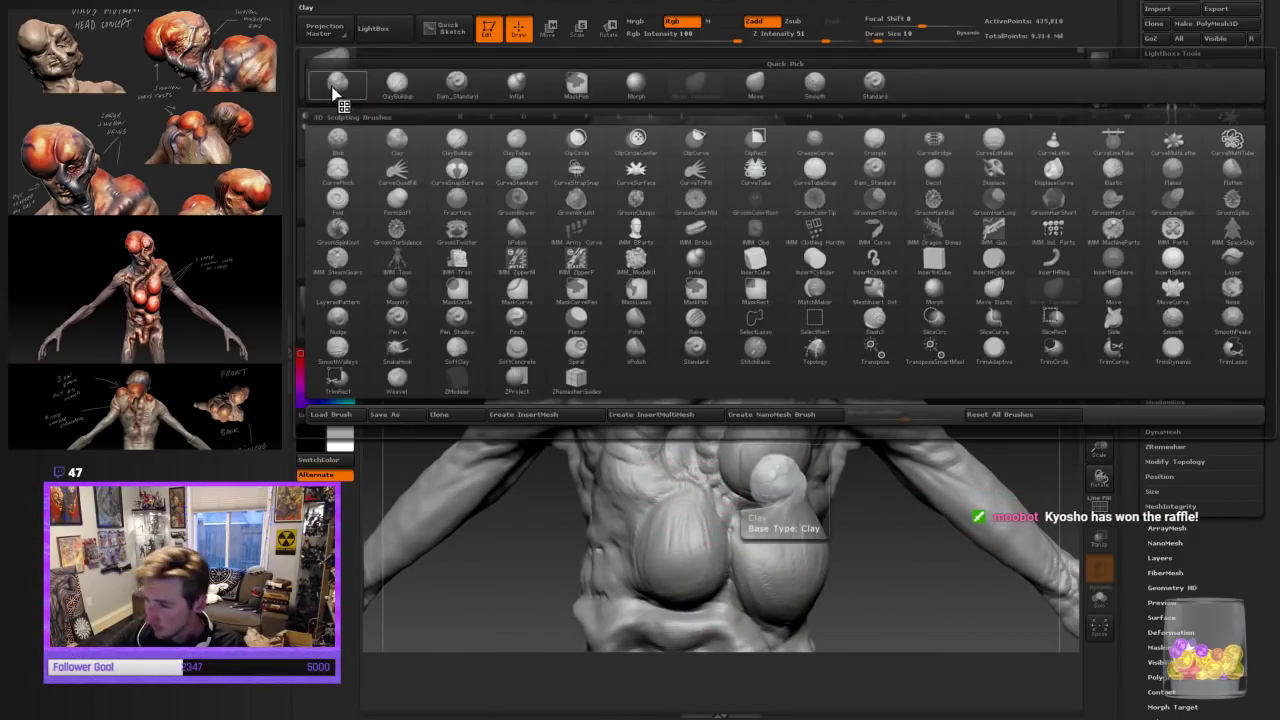
{"action": "left_click", "coordinate": [420, 94]}
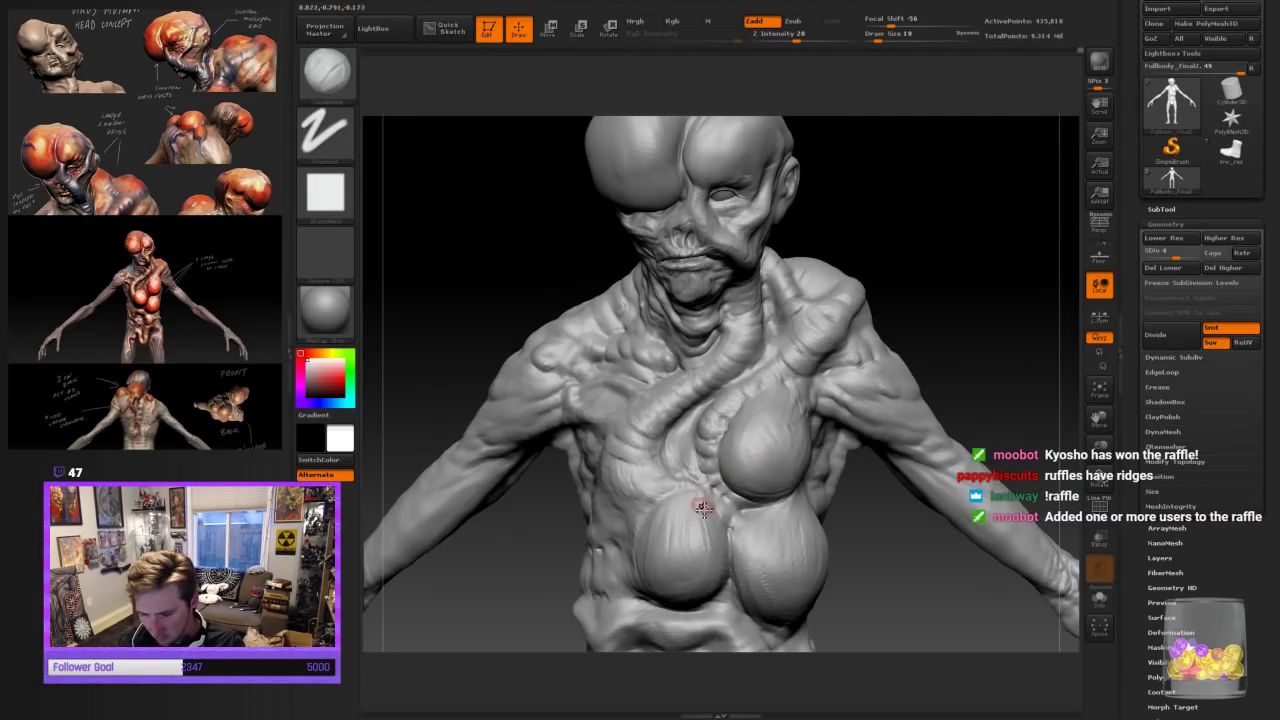
{"action": "key", "text": "bracketright"}
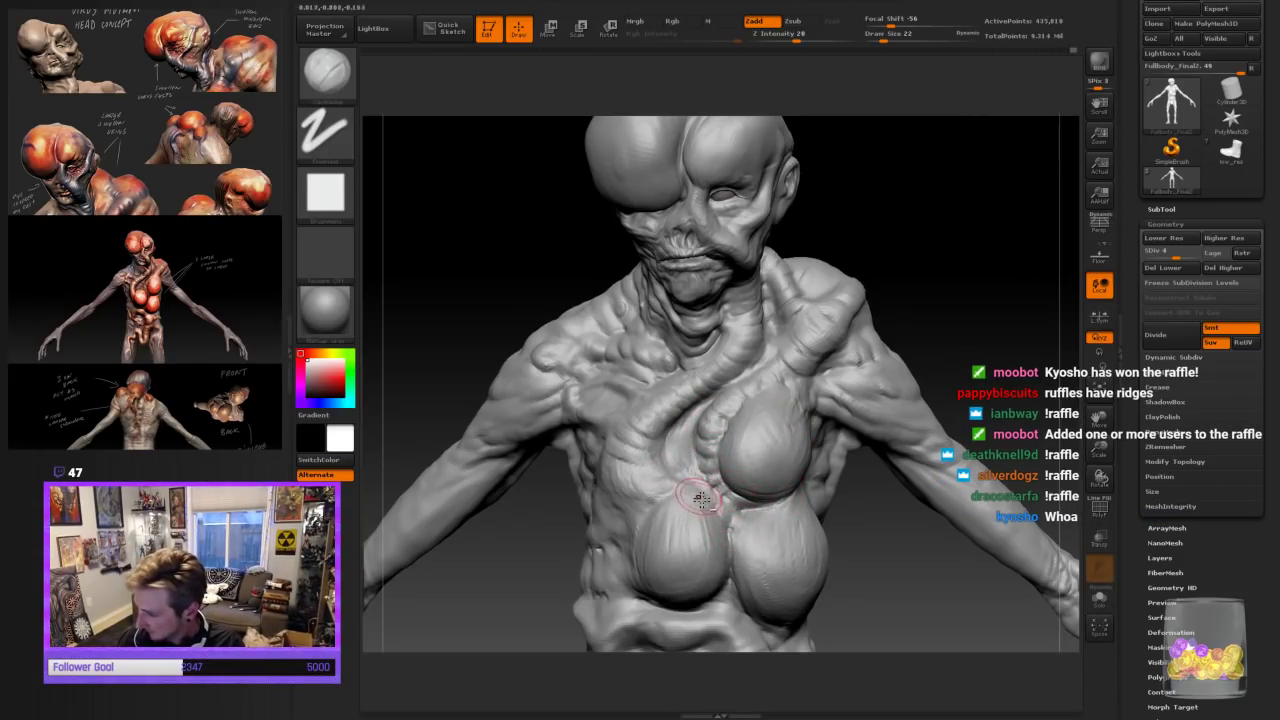
{"action": "key", "text": "bracketright"}
{"action": "key", "text": "bracketleft"}
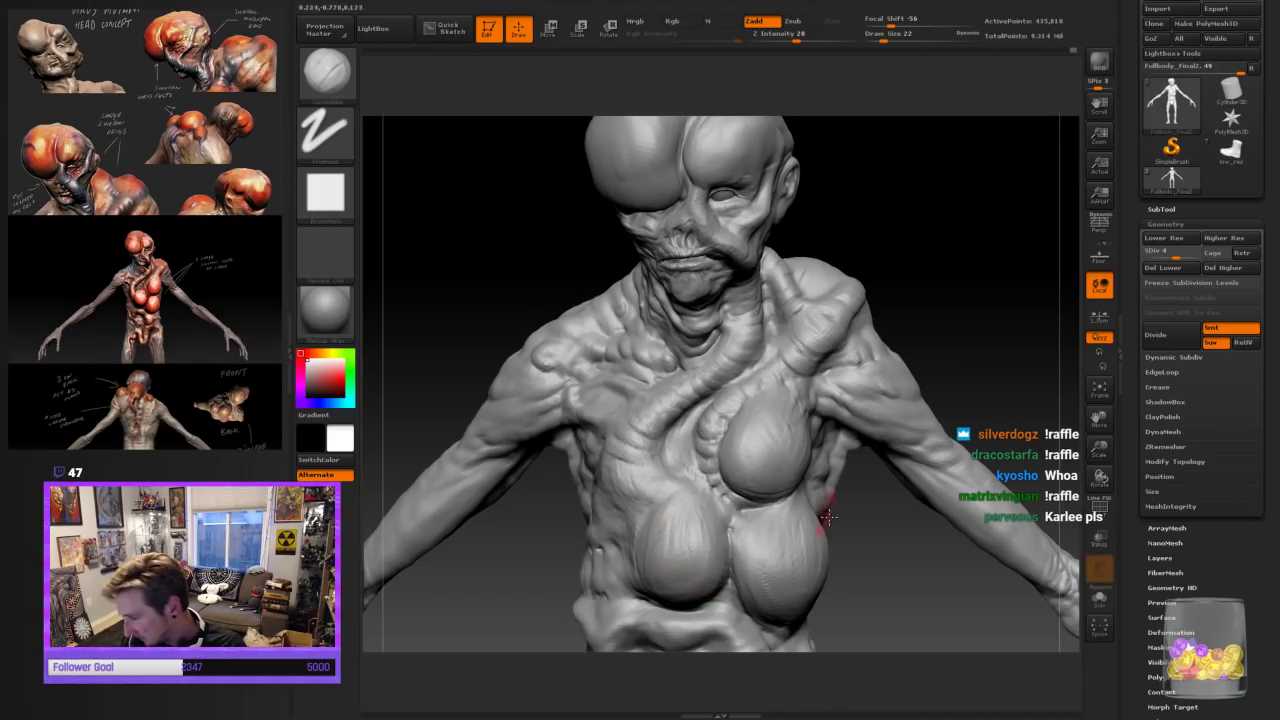
Reshape the upper chest growth's profile from the side with Move Topological at draw sizes 50 to 70
{"action": "mouse_move", "coordinate": [1101, 453]}
{"action": "left_mouse_down"}
{"action": "mouse_move", "coordinate": [1076, 429]}
{"action": "mouse_move", "coordinate": [956, 434]}
{"action": "mouse_move", "coordinate": [986, 437]}
{"action": "left_mouse_up"}
{"action": "left_click", "coordinate": [328, 77]}
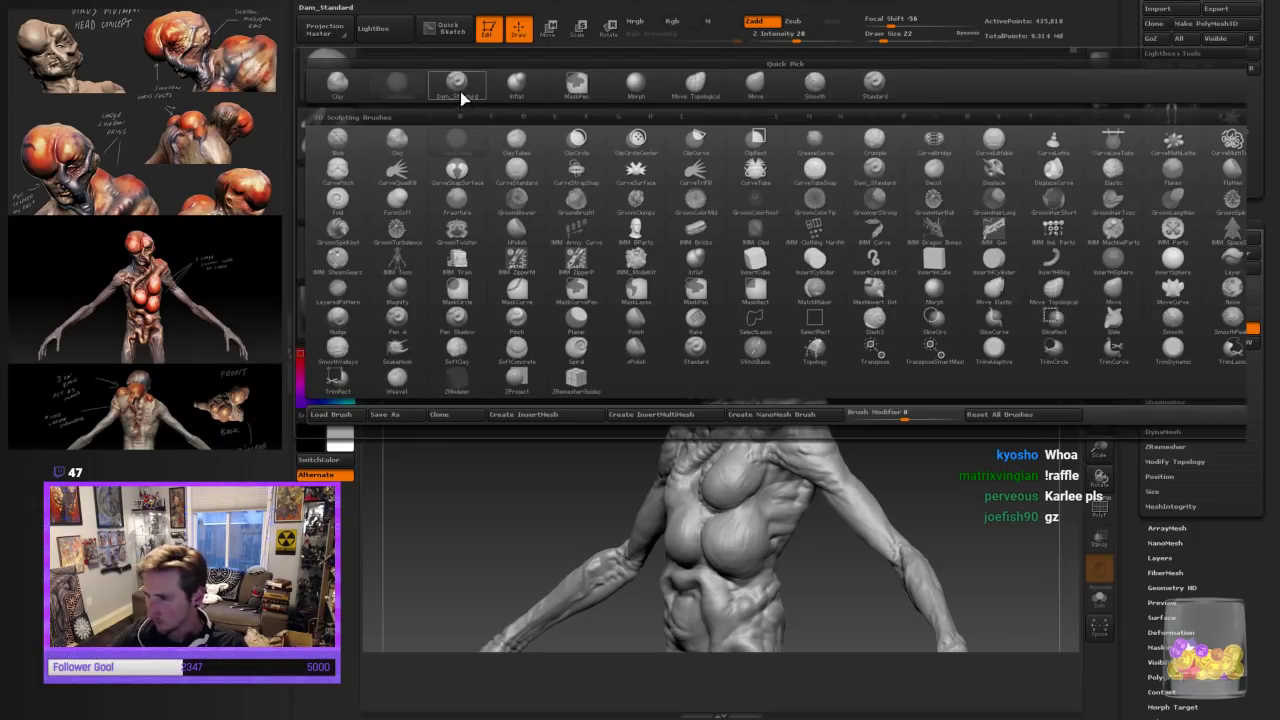
{"action": "left_click", "coordinate": [693, 84]}
{"action": "mouse_move", "coordinate": [708, 183]}
{"action": "left_mouse_down"}
{"action": "mouse_move", "coordinate": [1006, 366]}
{"action": "mouse_move", "coordinate": [706, 508]}
{"action": "left_mouse_up"}
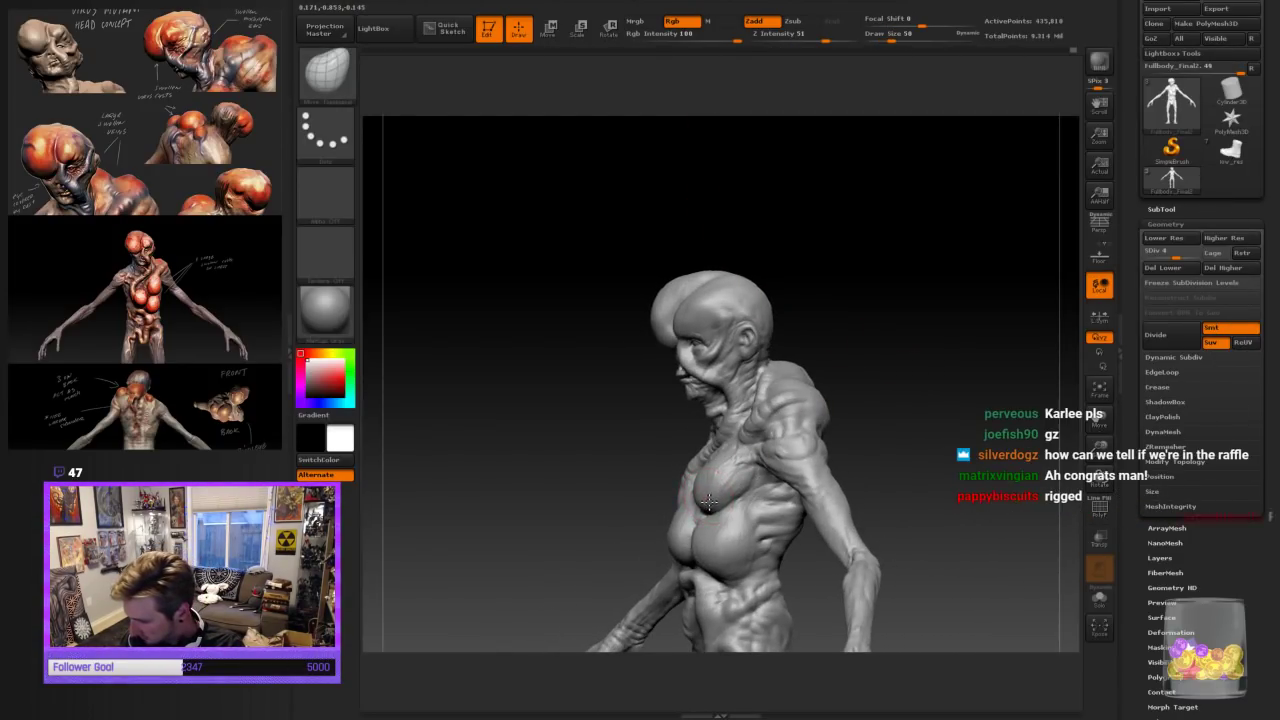
{"action": "left_click_drag", "start_coordinate": [746, 471], "coordinate": [724, 463]}
{"action": "key", "text": "bracketright"}
{"action": "key", "text": "bracketright"}
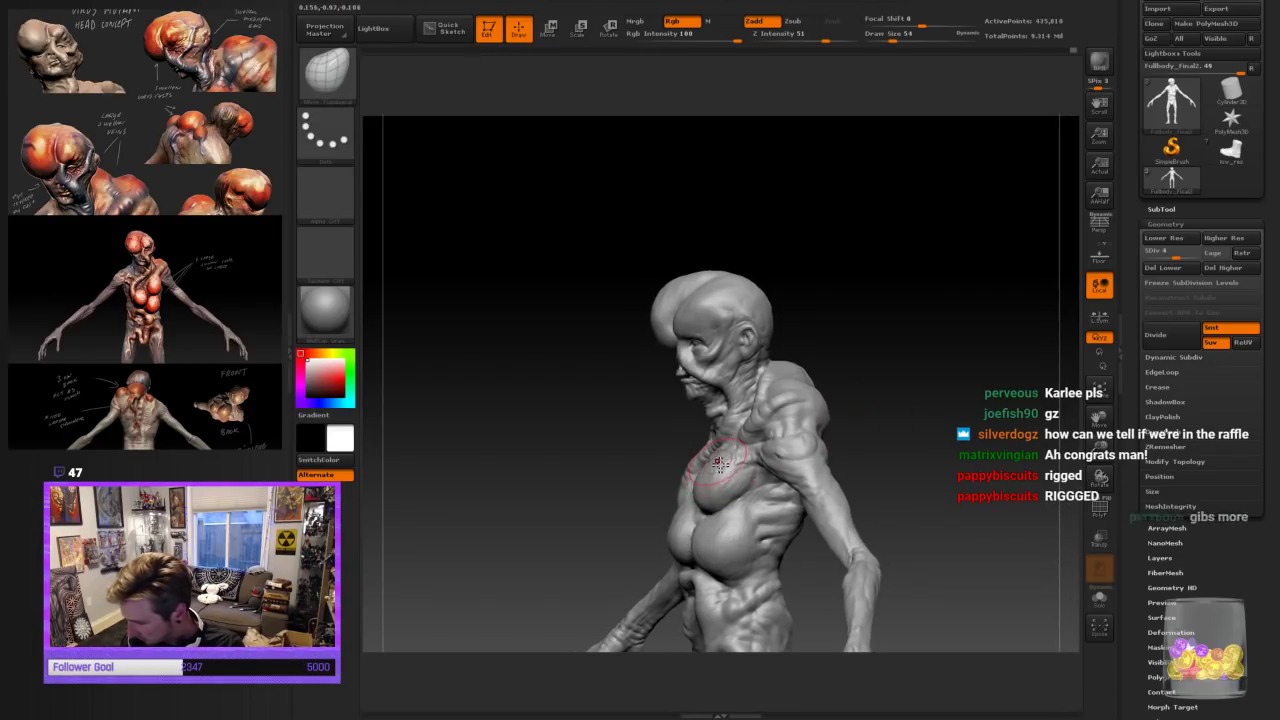
{"action": "mouse_move", "coordinate": [874, 410]}
{"action": "left_mouse_down"}
{"action": "mouse_move", "coordinate": [942, 403]}
{"action": "mouse_move", "coordinate": [912, 441]}
{"action": "mouse_move", "coordinate": [889, 432]}
{"action": "mouse_move", "coordinate": [915, 432]}
{"action": "left_mouse_up"}
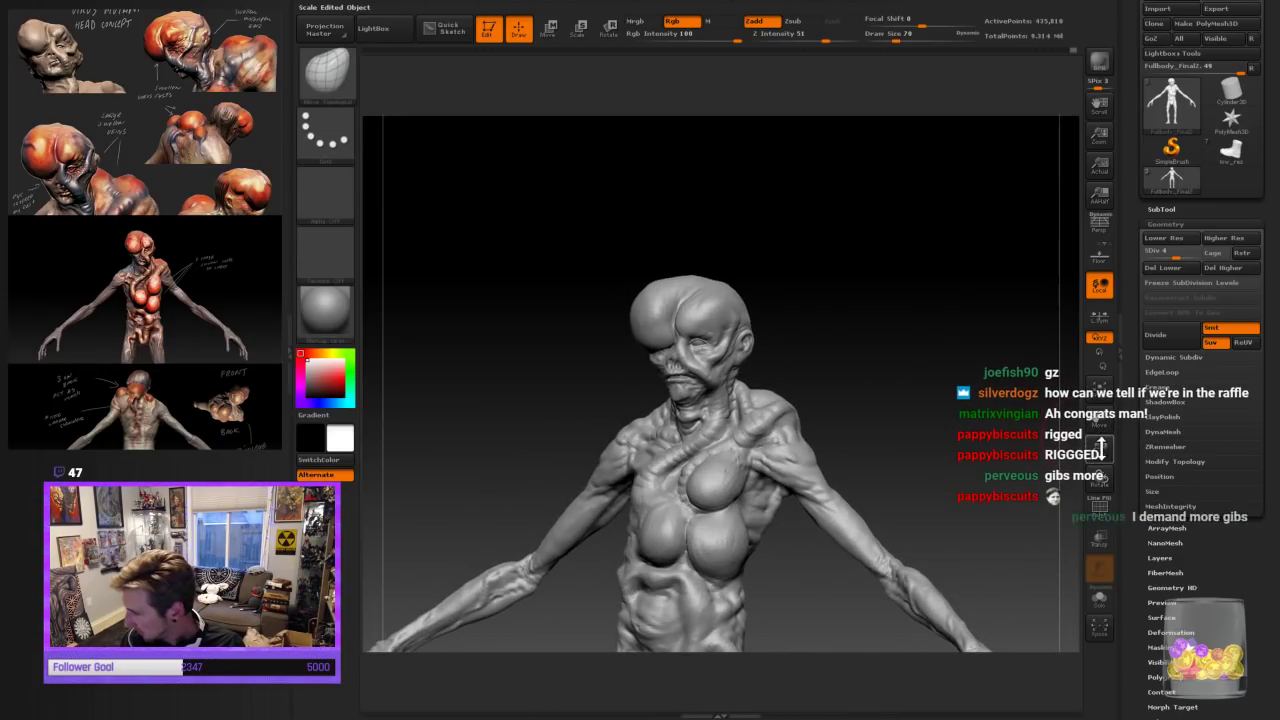
Build up the sinewy fold from the mouth across the jaw with ClayBuildup at draw sizes 10 to 14
{"action": "left_click_drag", "start_coordinate": [1102, 444], "coordinate": [1037, 470]}
{"action": "mouse_move", "coordinate": [905, 360]}
{"action": "left_mouse_down"}
{"action": "mouse_move", "coordinate": [877, 277]}
{"action": "mouse_move", "coordinate": [812, 248]}
{"action": "left_mouse_up"}
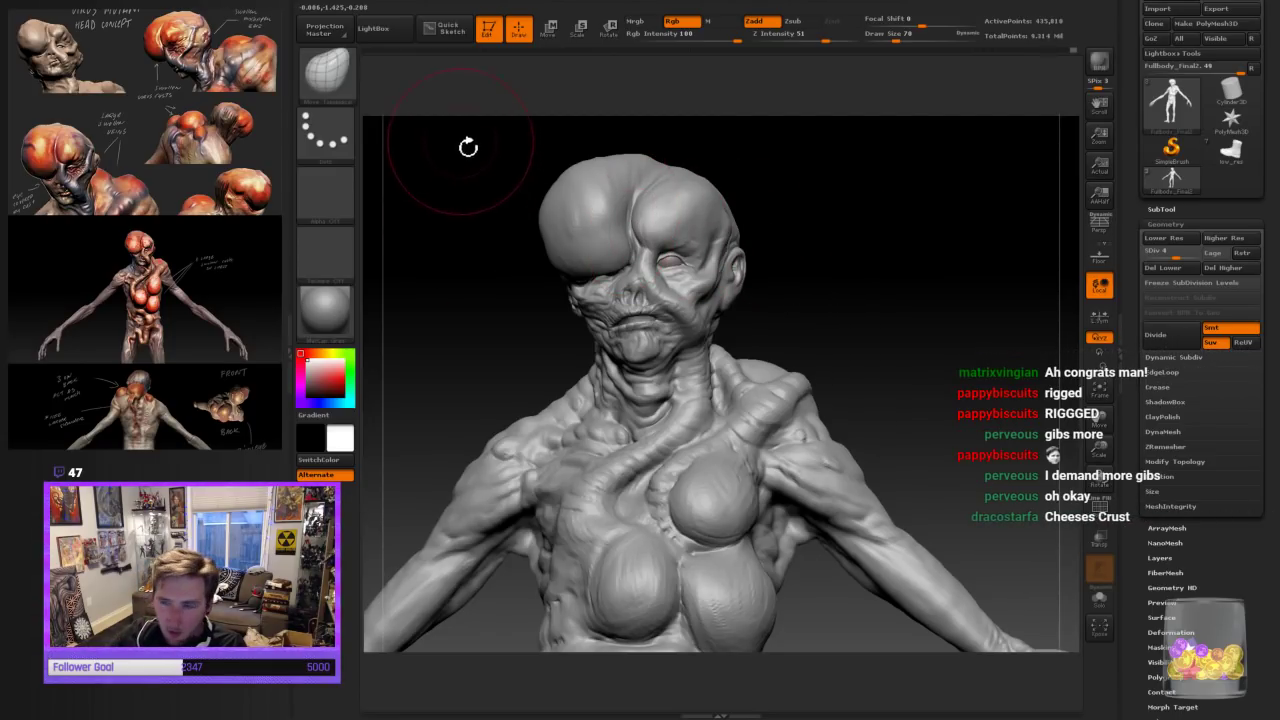
{"action": "left_click", "coordinate": [326, 72]}
{"action": "left_click", "coordinate": [400, 85]}
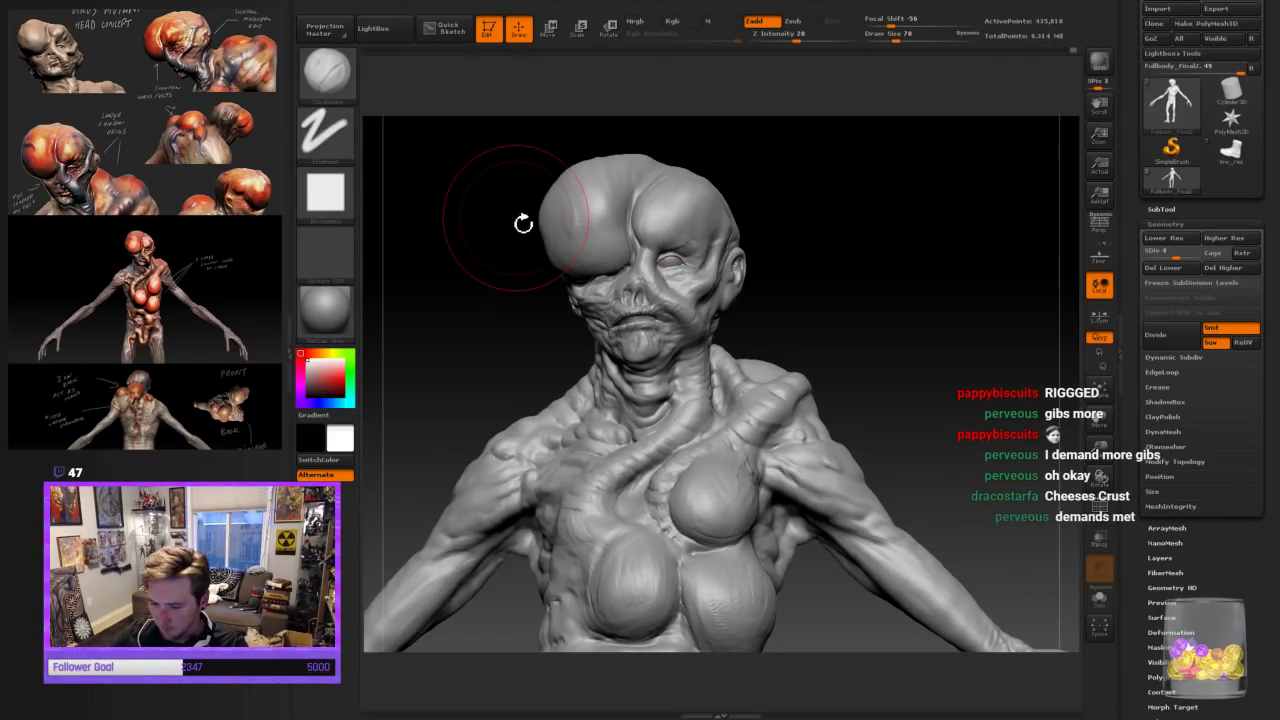
{"action": "key", "text": "bracketleft"}
{"action": "key", "text": "bracketleft"}
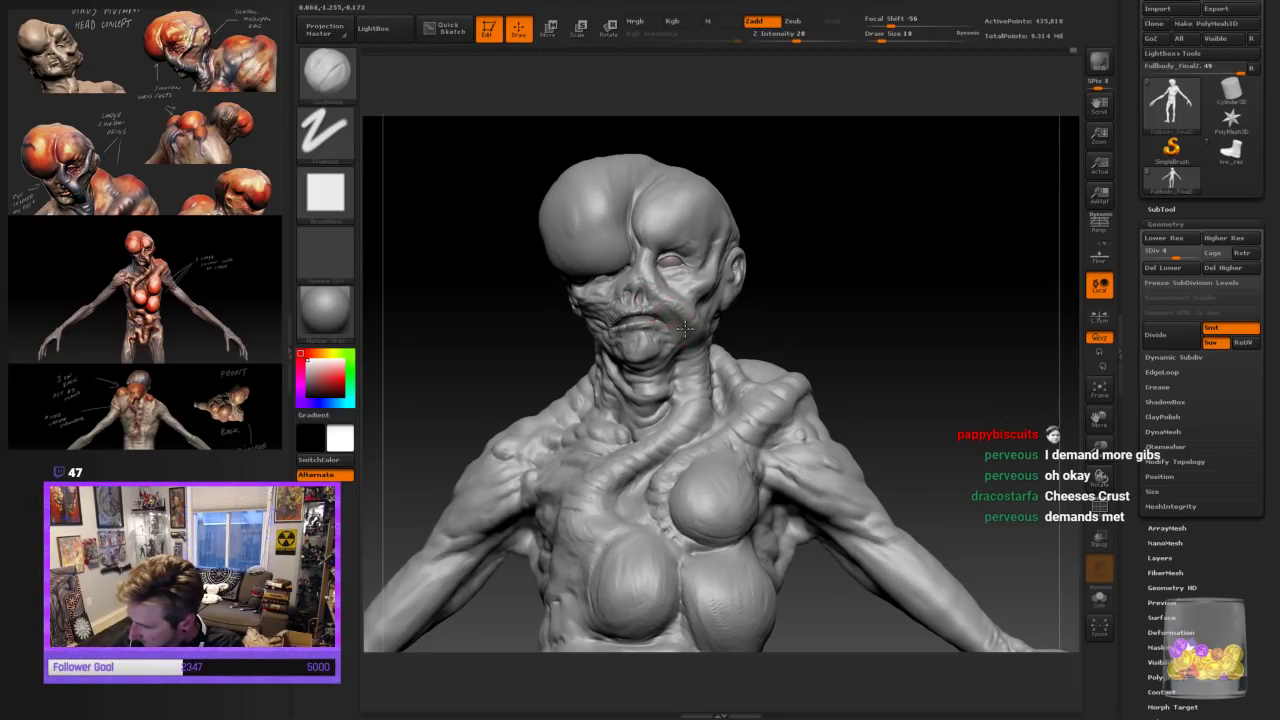
{"action": "right_click_drag", "start_coordinate": [738, 313], "coordinate": [691, 341]}
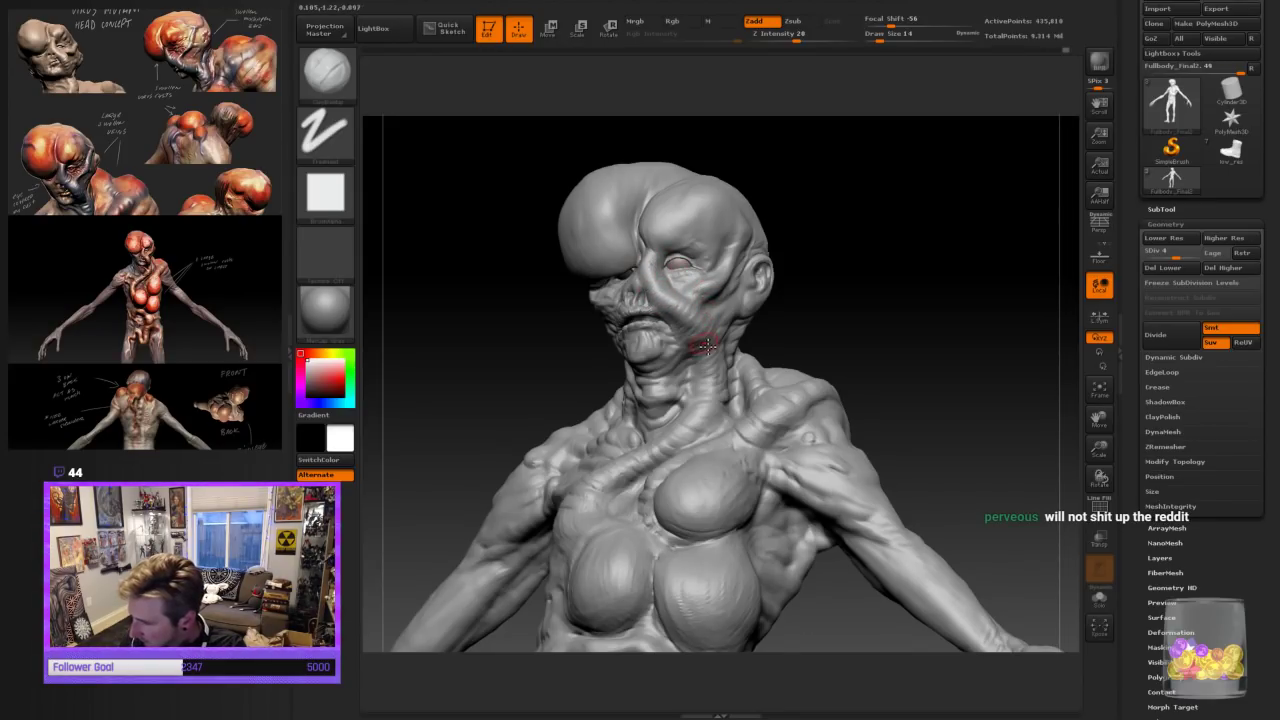
Sculpt banded folds along the sinewy cord down the neck and onto the collarbone with ClayBuildup at draw sizes 8 to 10
{"action": "left_click_drag", "start_coordinate": [697, 345], "coordinate": [710, 378]}
{"action": "left_click_drag", "start_coordinate": [777, 354], "coordinate": [792, 388]}
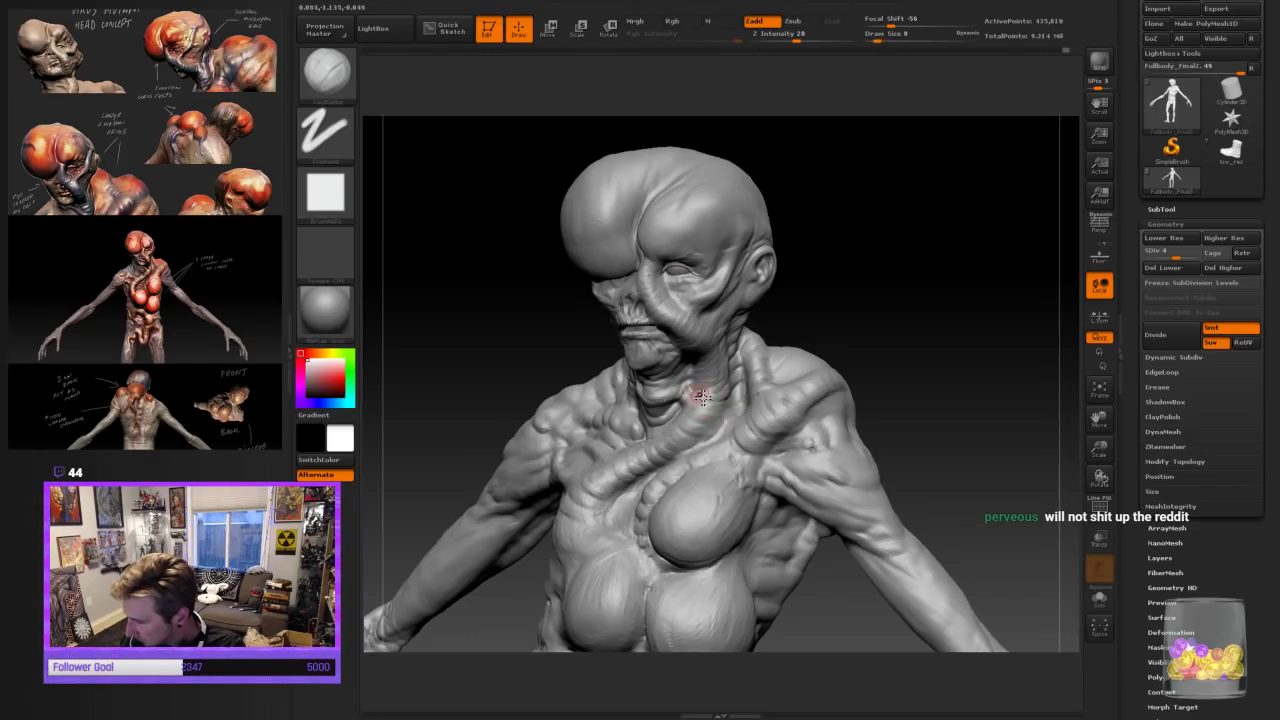
{"action": "key", "text": "bracketright"}
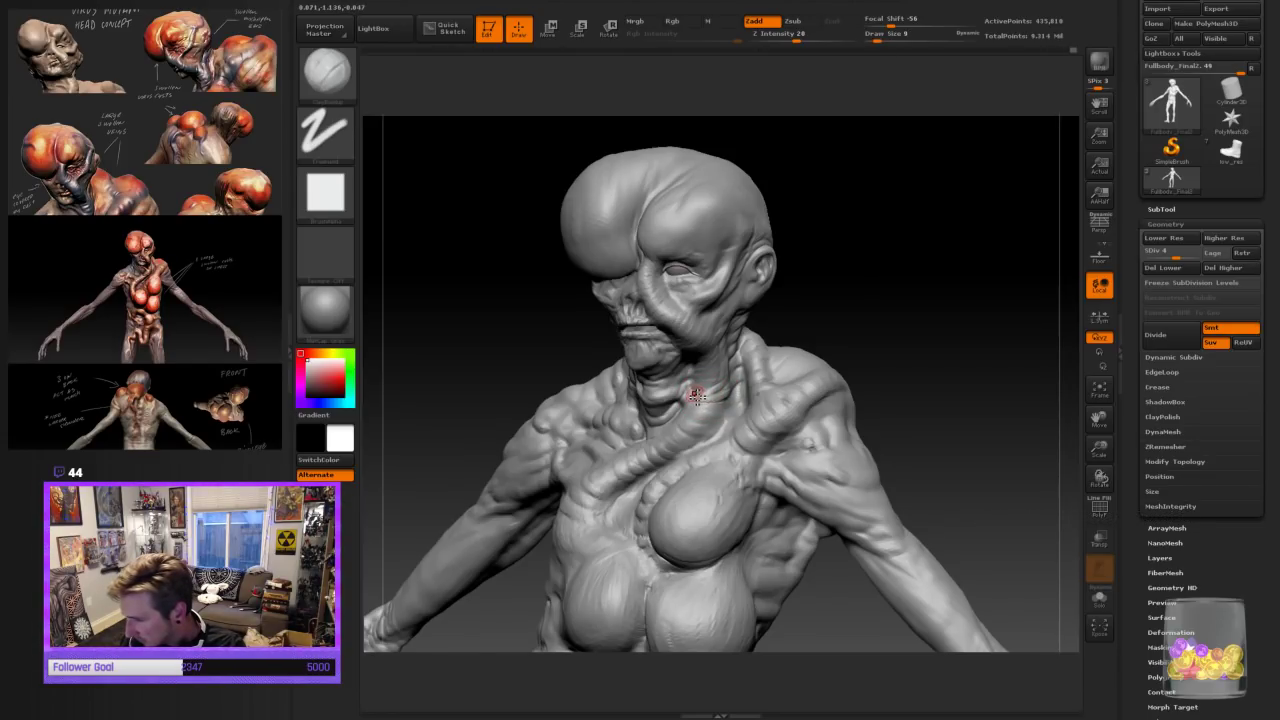
{"action": "key", "text": "bracketright"}
{"action": "key", "text": "bracketright"}
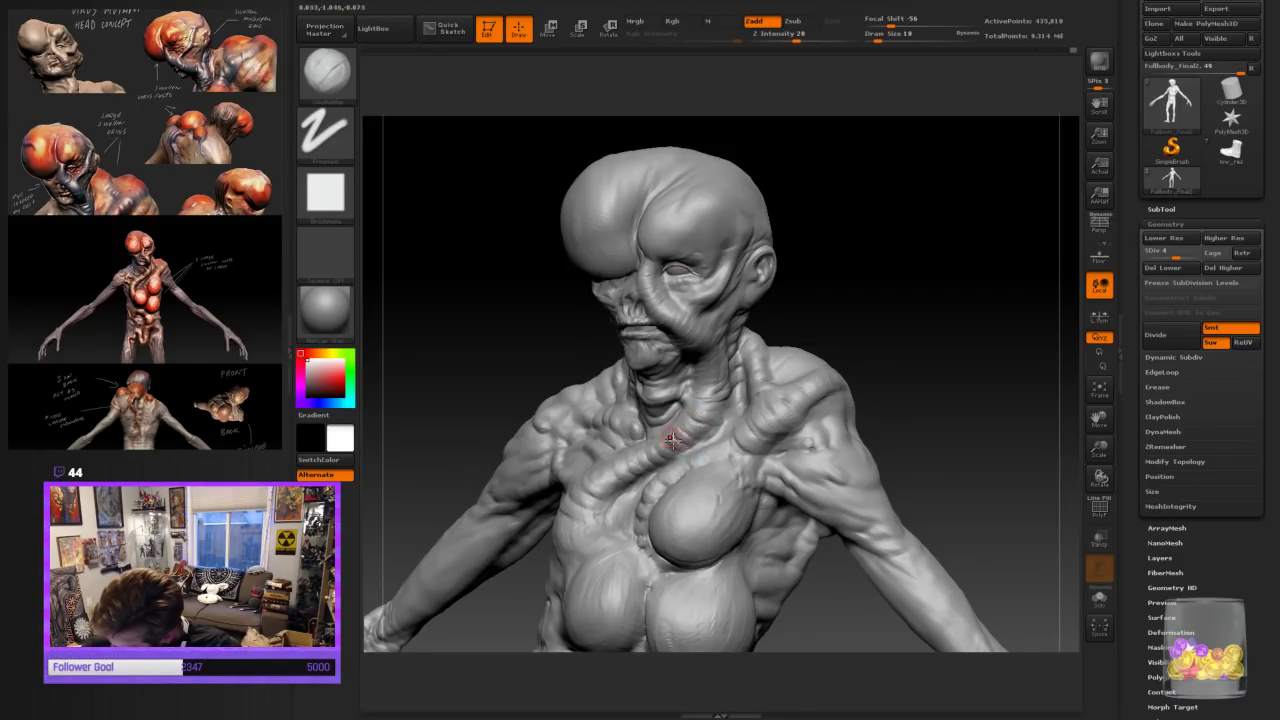
Thicken the sinewy cord across the chest and blend it into the lower growth with ClayBuildup at draw sizes 10 to 26
{"action": "left_click_drag", "start_coordinate": [843, 297], "coordinate": [892, 299]}
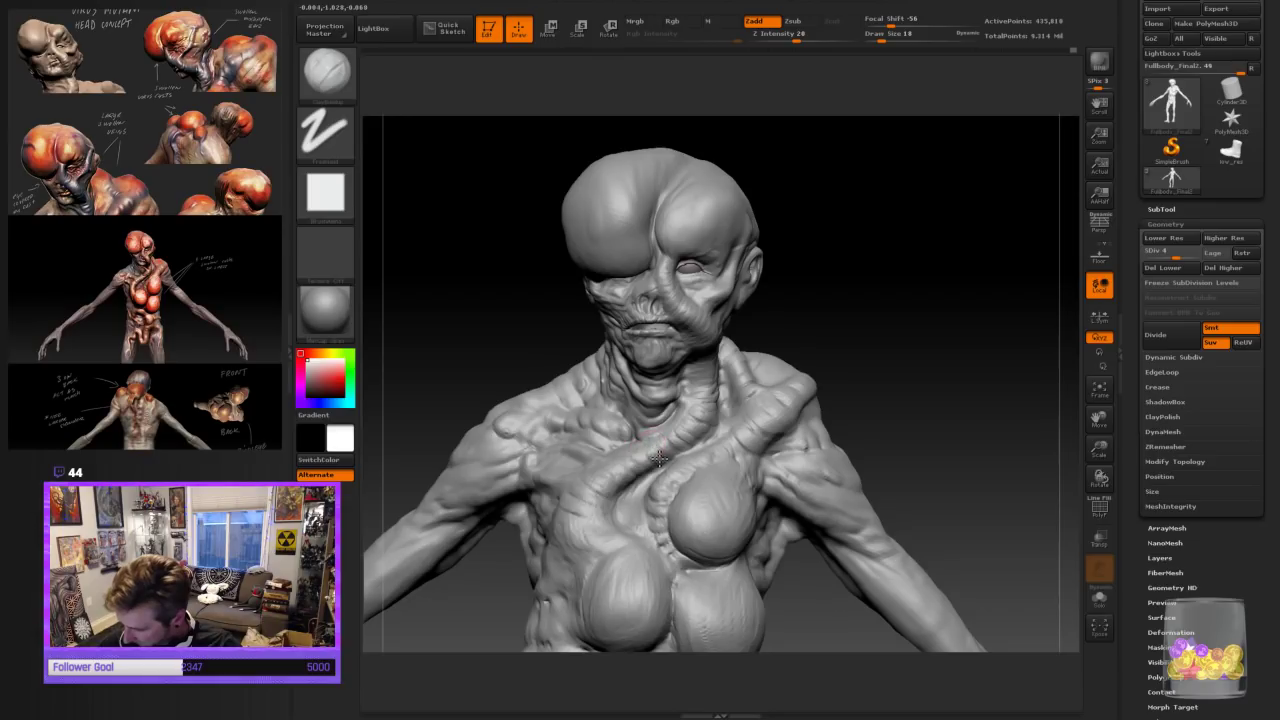
{"action": "left_click_drag", "start_coordinate": [913, 387], "coordinate": [980, 383]}
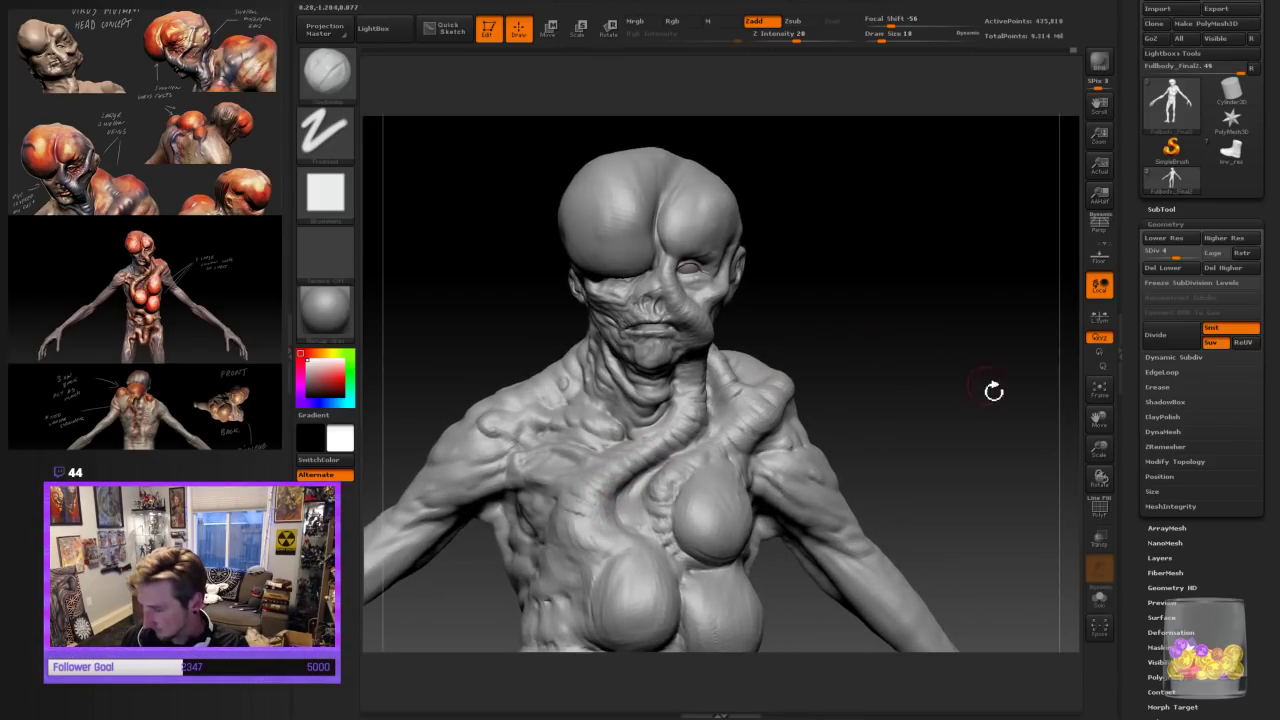
{"action": "left_click_drag", "start_coordinate": [1100, 453], "coordinate": [809, 477]}
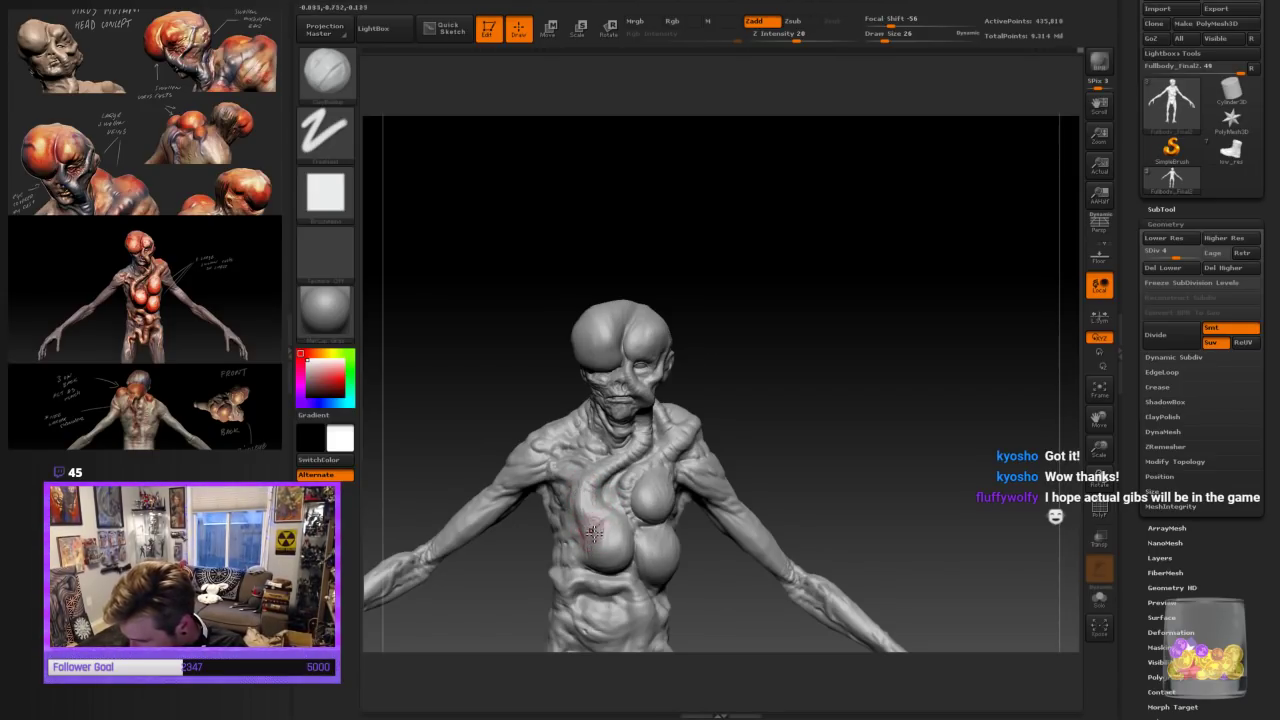
Reshape the sinewy cord and the chest around the lower growth from several angles with Move Topological at draw sizes 42 to 50
{"action": "right_click_drag", "start_coordinate": [684, 465], "coordinate": [612, 508]}
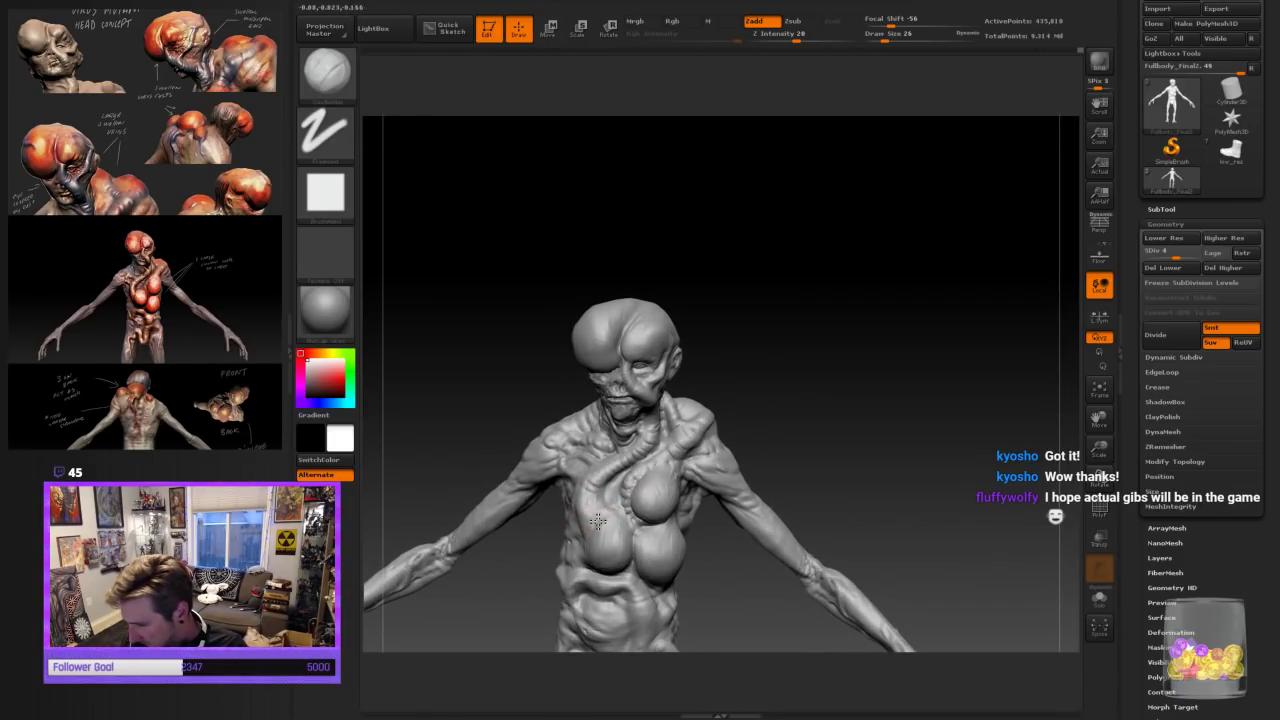
{"action": "right_click_drag", "start_coordinate": [849, 389], "coordinate": [802, 405]}
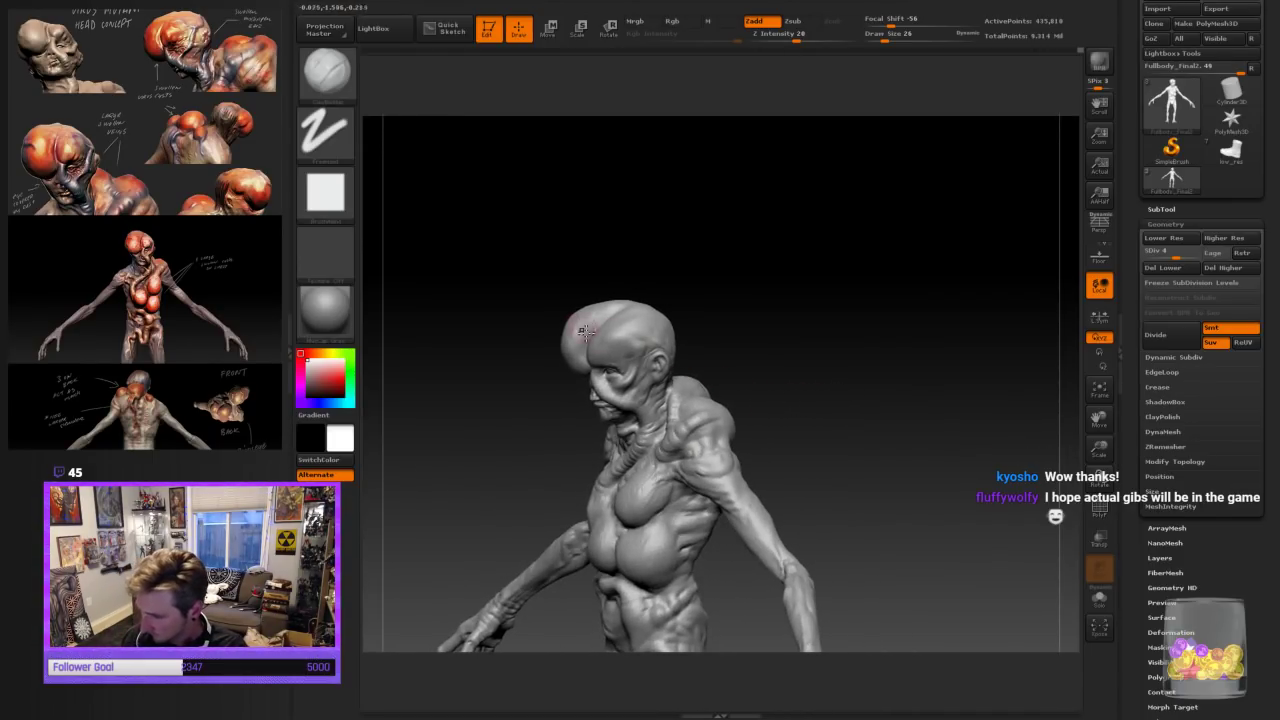
{"action": "left_click", "coordinate": [338, 80]}
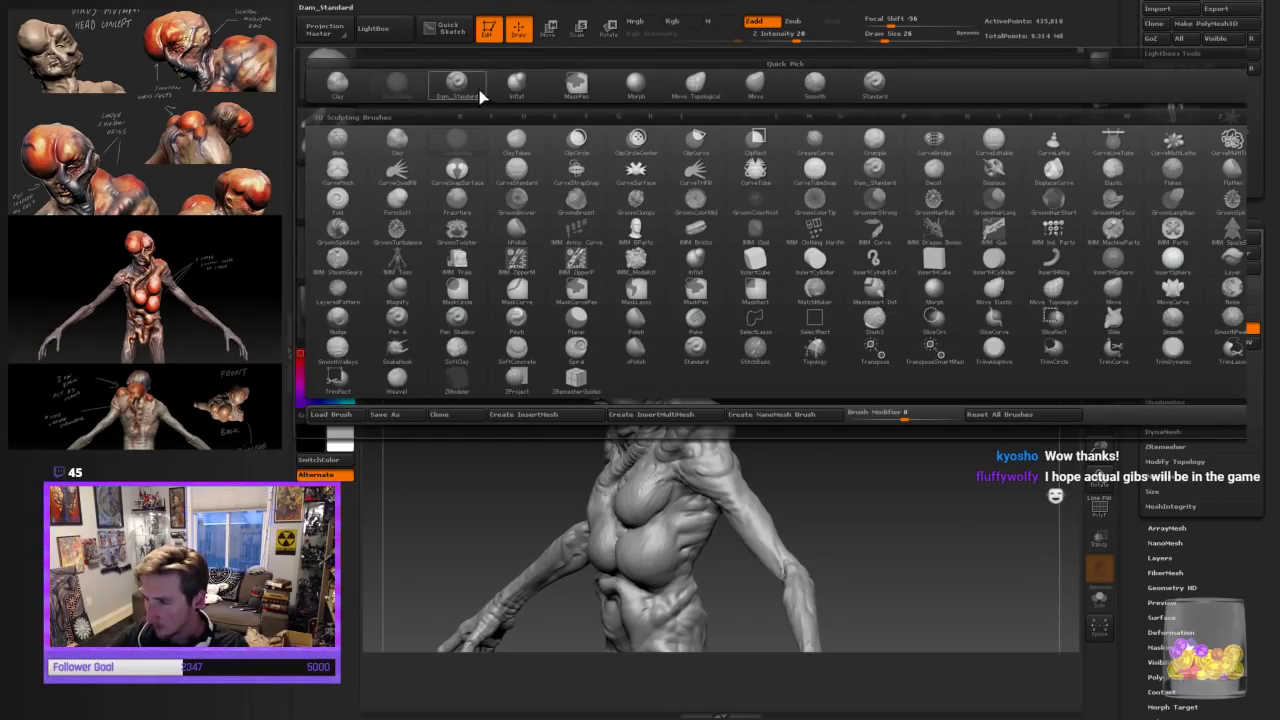
{"action": "left_click", "coordinate": [636, 84]}
{"action": "left_click", "coordinate": [338, 80]}
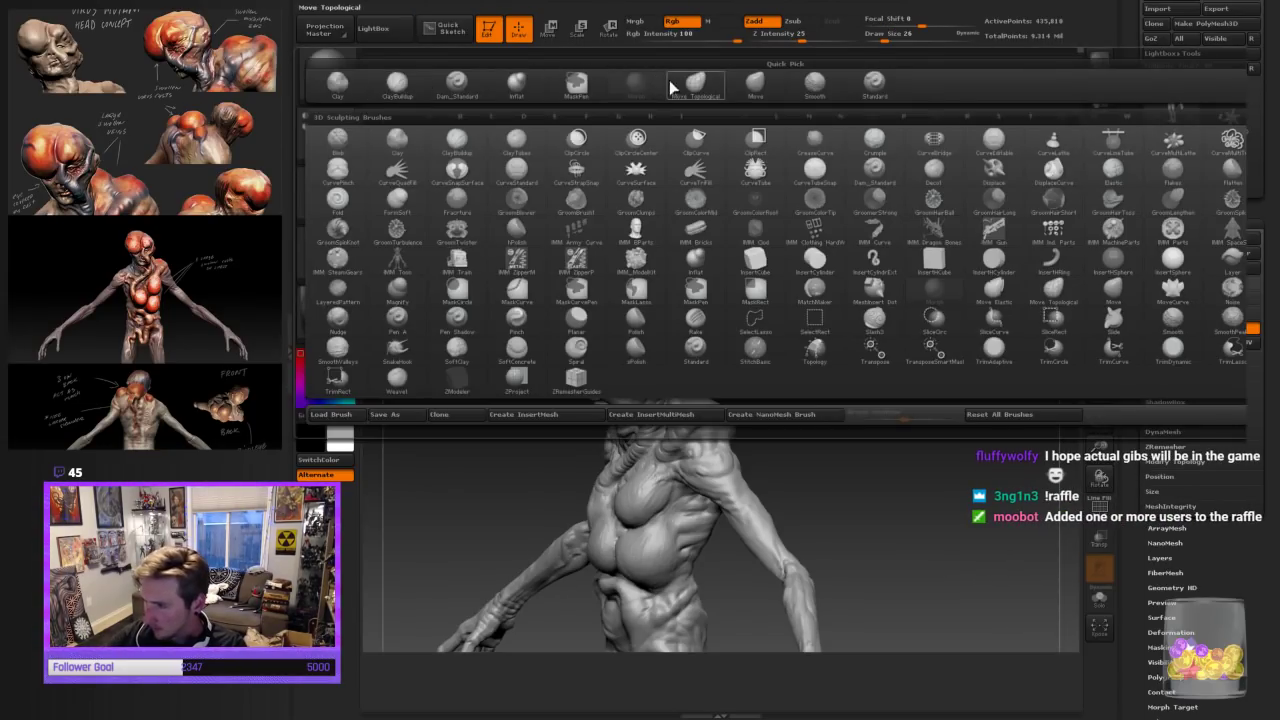
{"action": "left_click", "coordinate": [669, 86]}
{"action": "key", "text": "]"}
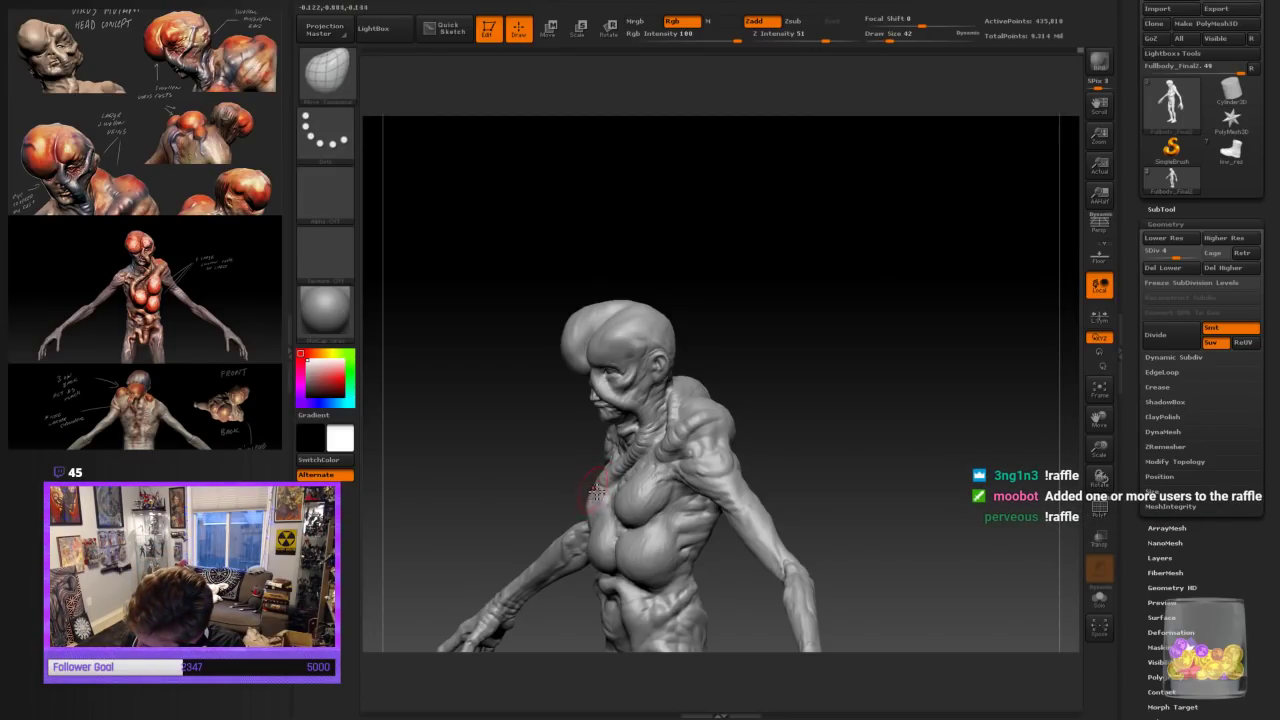
{"action": "mouse_move", "coordinate": [594, 494]}
{"action": "left_mouse_down"}
{"action": "mouse_move", "coordinate": [811, 360]}
{"action": "mouse_move", "coordinate": [877, 346]}
{"action": "mouse_move", "coordinate": [645, 510]}
{"action": "left_mouse_up"}
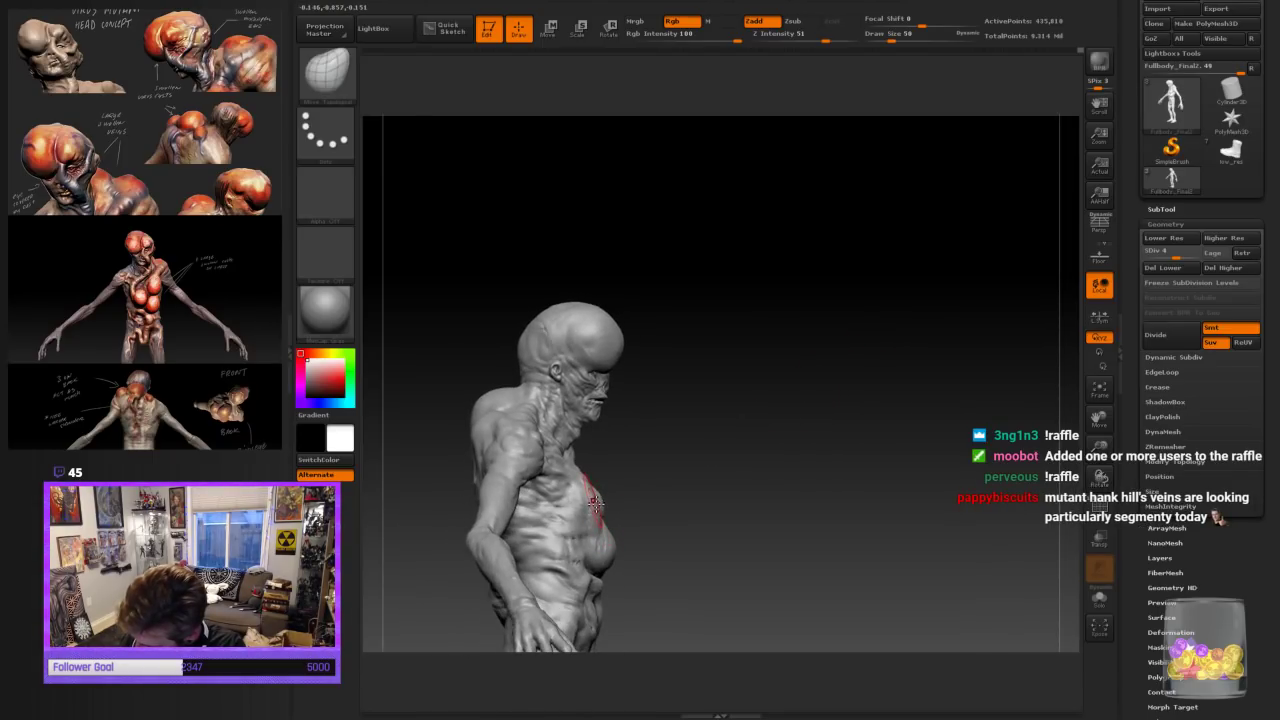
{"action": "mouse_move", "coordinate": [700, 470]}
{"action": "left_mouse_down"}
{"action": "mouse_move", "coordinate": [723, 445]}
{"action": "mouse_move", "coordinate": [672, 456]}
{"action": "mouse_move", "coordinate": [846, 389]}
{"action": "mouse_move", "coordinate": [697, 471]}
{"action": "mouse_move", "coordinate": [846, 406]}
{"action": "mouse_move", "coordinate": [603, 530]}
{"action": "left_mouse_up"}
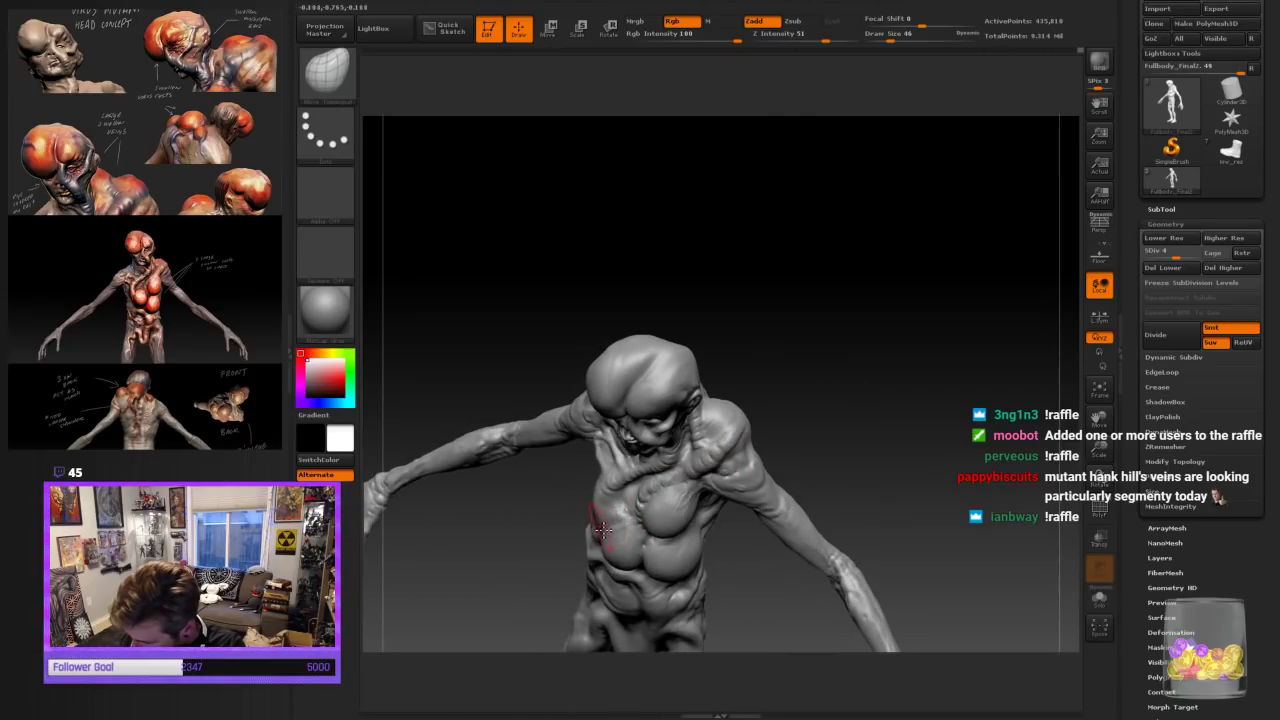
{"action": "key", "text": "bracketright"}
{"action": "mouse_move", "coordinate": [855, 395]}
{"action": "left_mouse_down"}
{"action": "mouse_move", "coordinate": [869, 414]}
{"action": "mouse_move", "coordinate": [743, 491]}
{"action": "left_mouse_up"}
{"action": "mouse_move", "coordinate": [600, 537]}
{"action": "left_mouse_down"}
{"action": "mouse_move", "coordinate": [854, 431]}
{"action": "mouse_move", "coordinate": [834, 409]}
{"action": "mouse_move", "coordinate": [870, 407]}
{"action": "mouse_move", "coordinate": [774, 406]}
{"action": "left_mouse_up"}
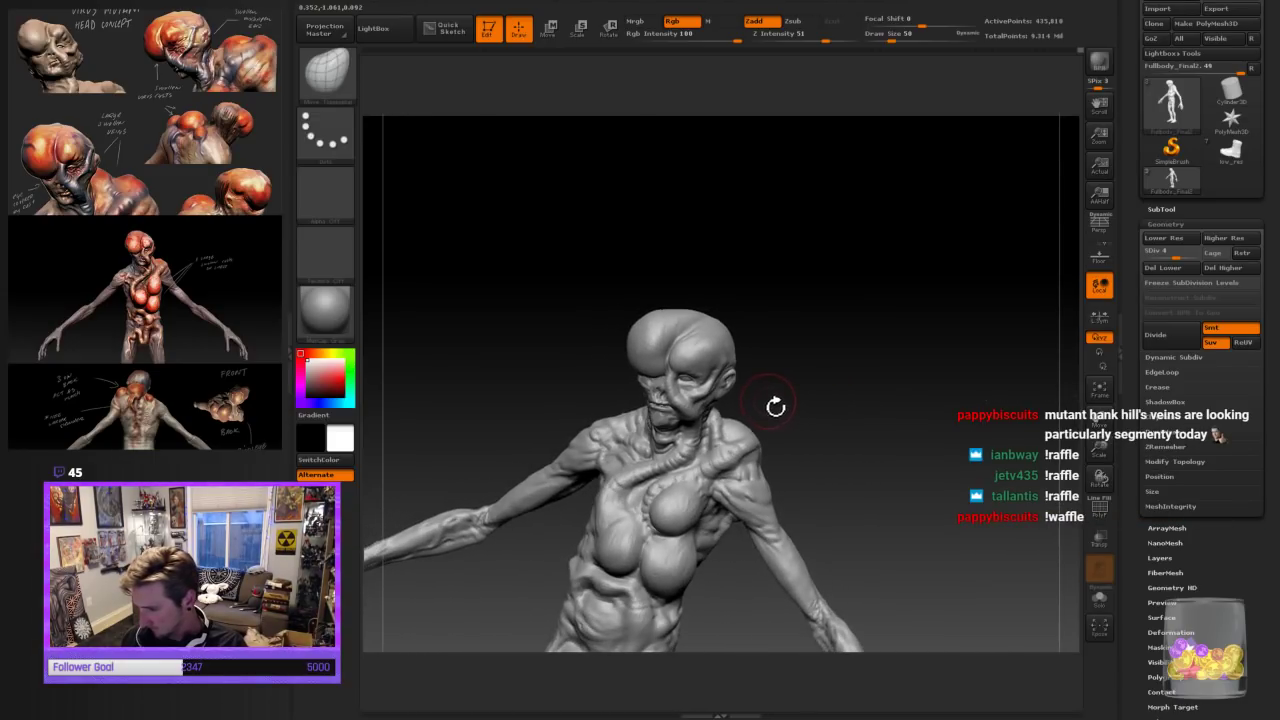
Refine the sinewy cord where it flows into the lower chest growth with ClayBuildup at draw sizes 14 to 18
{"action": "left_click", "coordinate": [350, 103]}
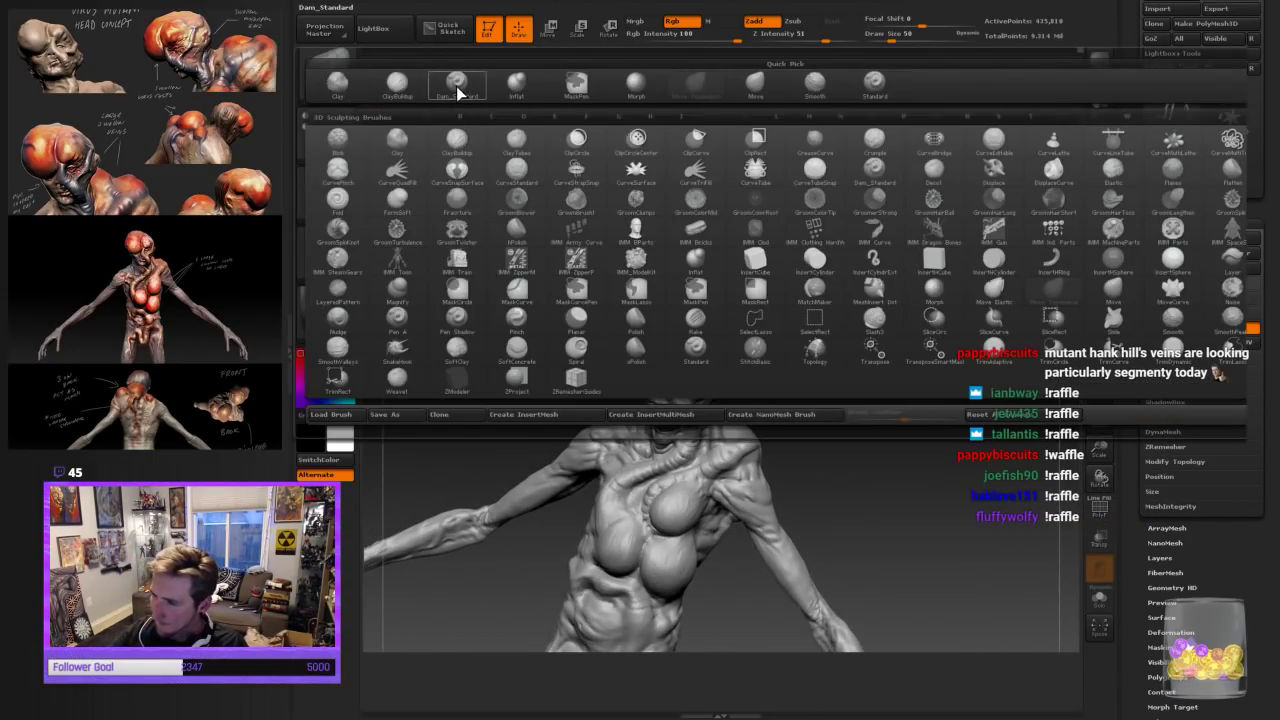
{"action": "left_click", "coordinate": [397, 82]}
{"action": "left_click_drag", "start_coordinate": [791, 345], "coordinate": [766, 451]}
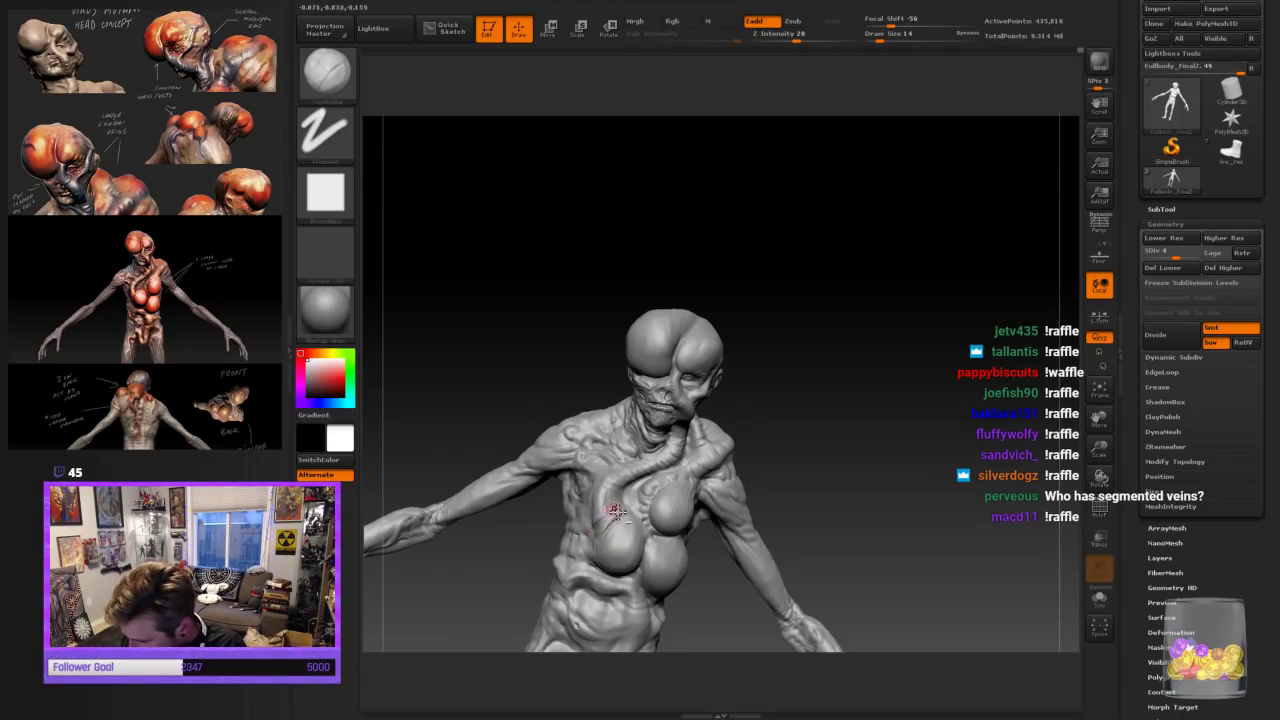
{"action": "mouse_move", "coordinate": [666, 498]}
{"action": "right_mouse_down"}
{"action": "mouse_move", "coordinate": [680, 488]}
{"action": "mouse_move", "coordinate": [623, 515]}
{"action": "right_mouse_up"}
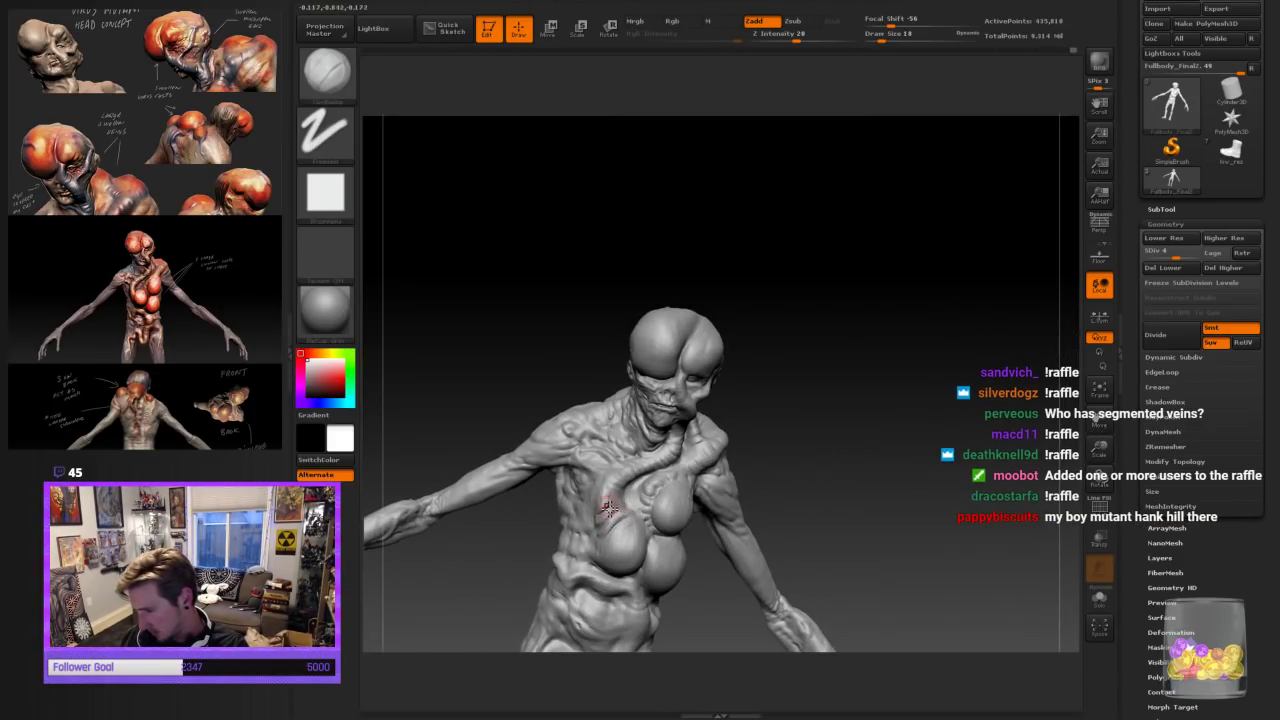
{"action": "mouse_move", "coordinate": [623, 488]}
{"action": "right_mouse_down"}
{"action": "mouse_move", "coordinate": [863, 397]}
{"action": "mouse_move", "coordinate": [874, 423]}
{"action": "mouse_move", "coordinate": [854, 440]}
{"action": "mouse_move", "coordinate": [883, 500]}
{"action": "right_mouse_up"}
Build up a thick fold down the side of the abdomen with ClayBuildup at draw sizes 22 to 30, smoothing it into the belly
{"action": "left_click_drag", "start_coordinate": [1101, 447], "coordinate": [900, 501]}
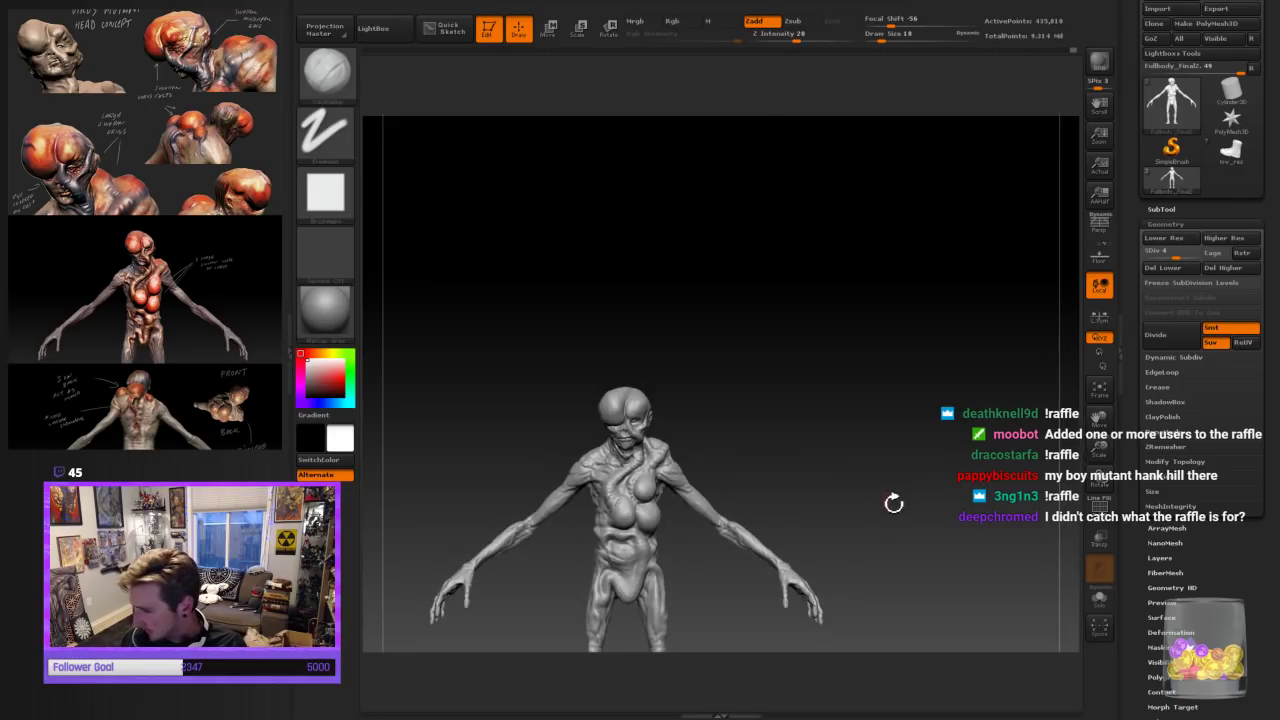
{"action": "right_click_drag", "start_coordinate": [900, 501], "coordinate": [955, 356], "text": "alt"}
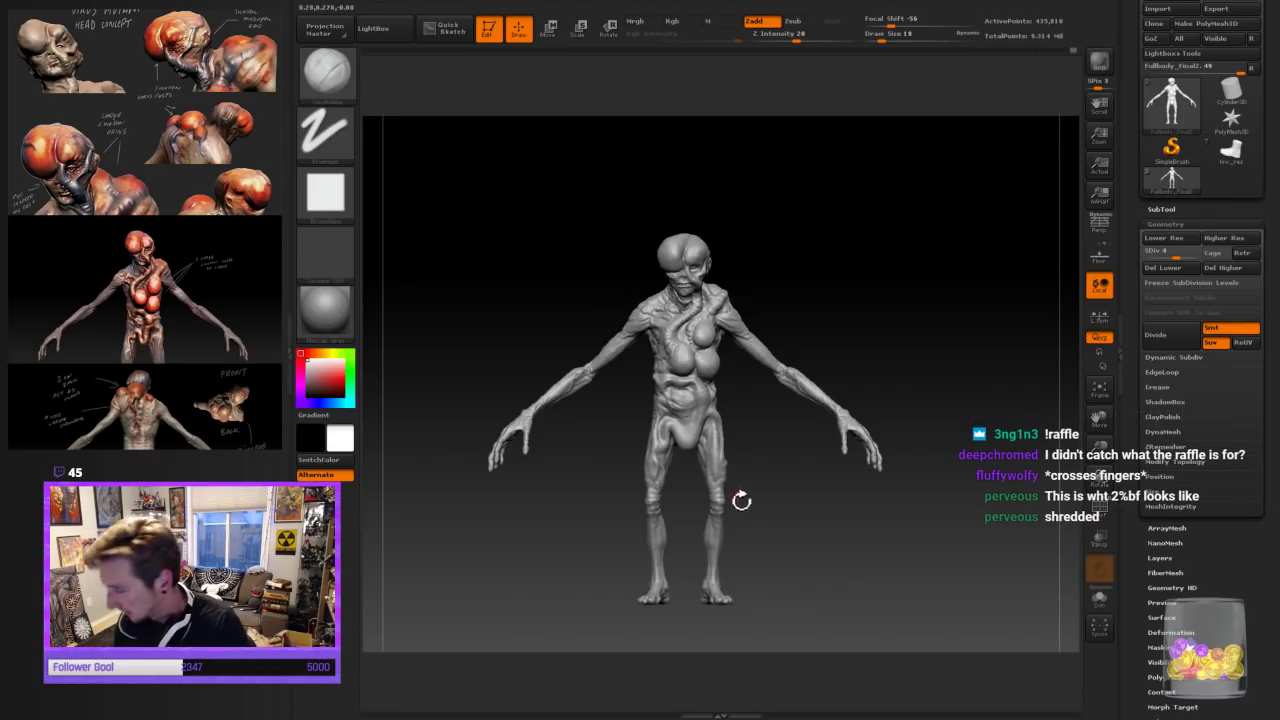
{"action": "left_click_drag", "start_coordinate": [1099, 449], "coordinate": [1090, 507]}
{"action": "left_click_drag", "start_coordinate": [872, 552], "coordinate": [869, 472], "text": "alt"}
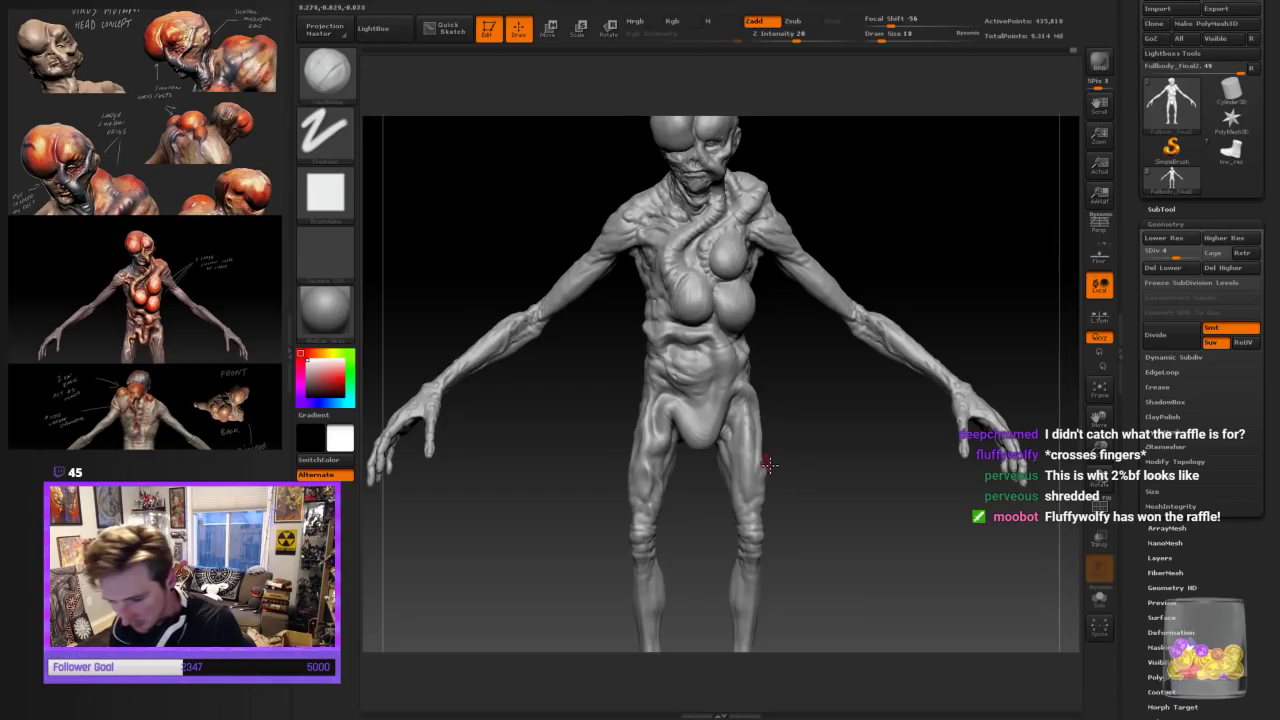
{"action": "key", "text": "bracketright"}
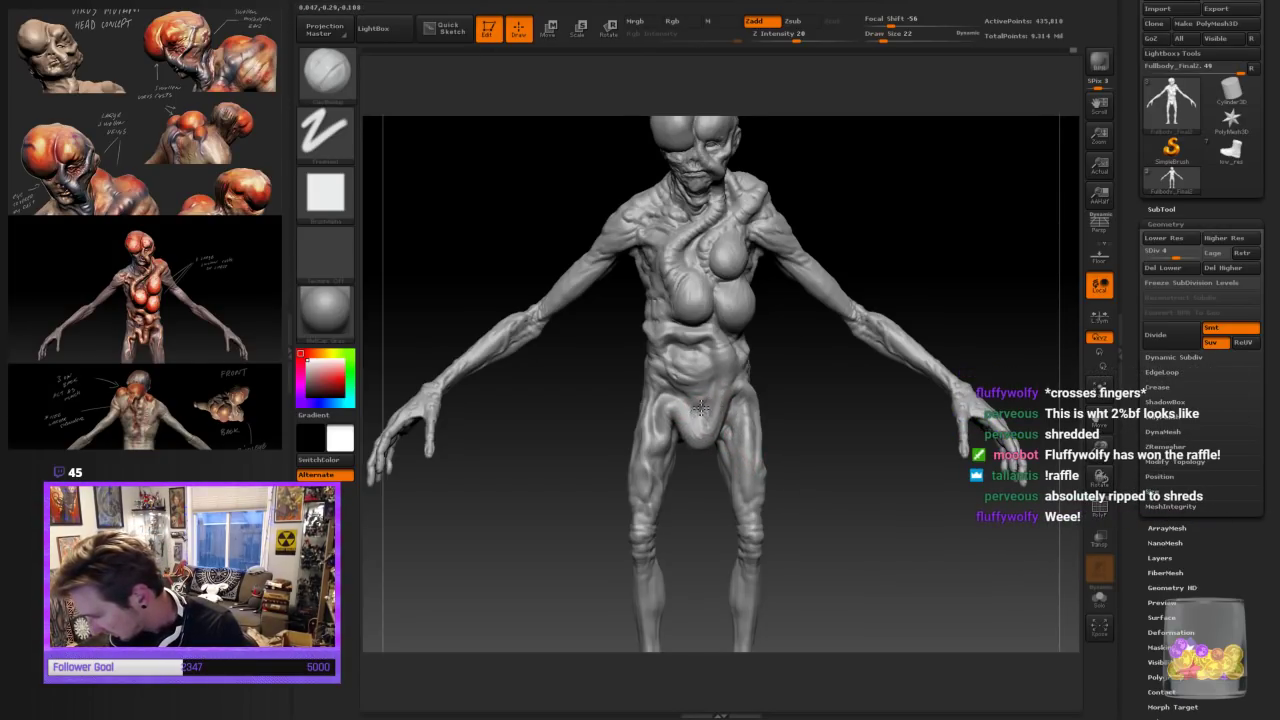
{"action": "key", "text": "ctrl+s"}
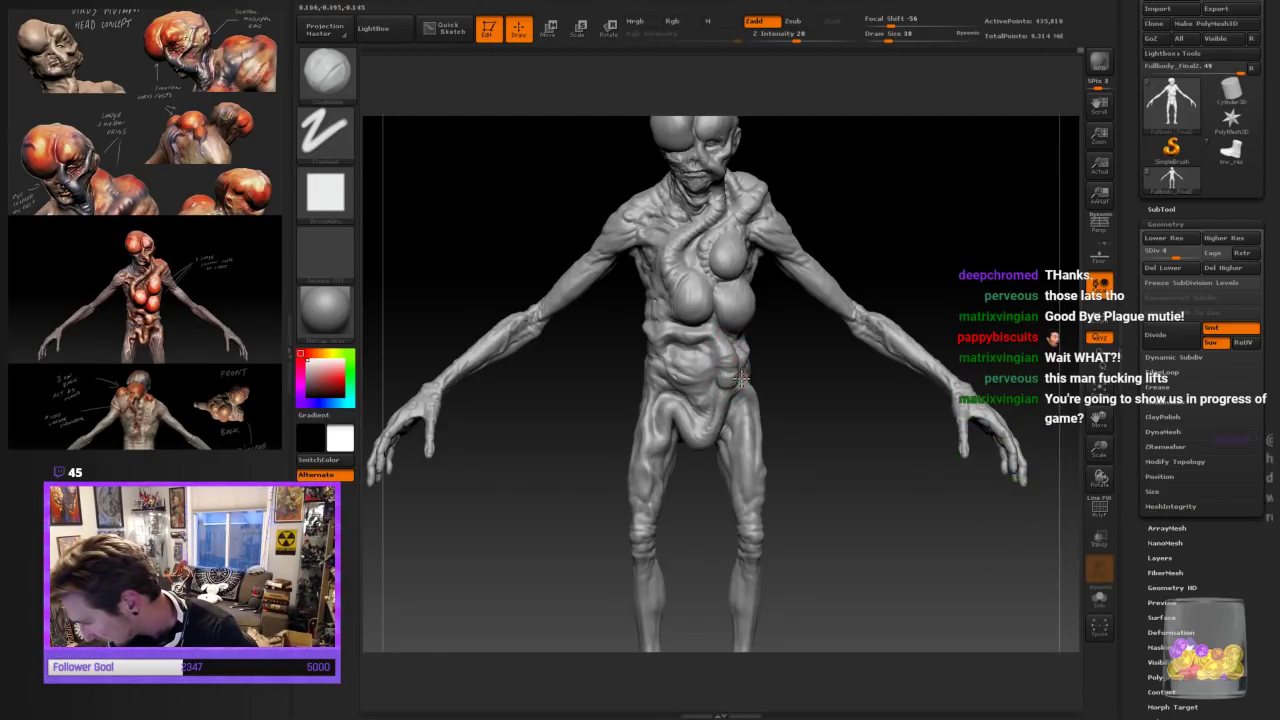
{"action": "left_click_drag", "start_coordinate": [846, 343], "coordinate": [780, 395]}
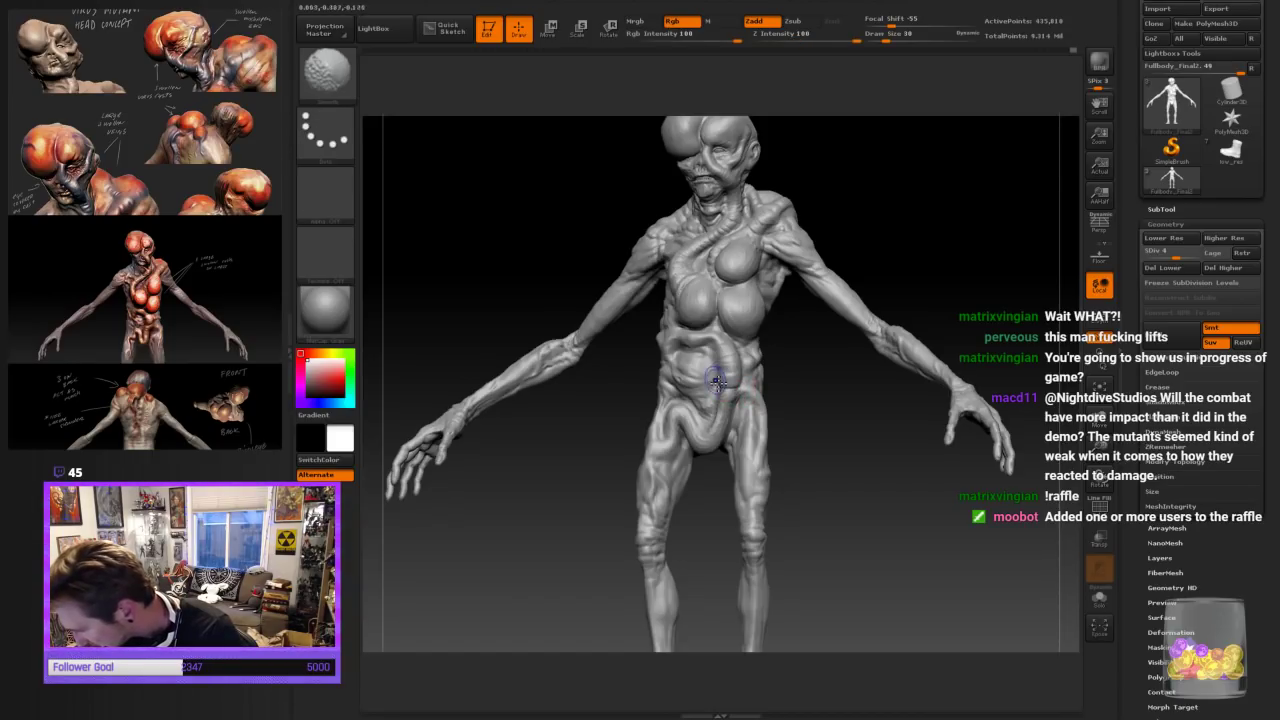
{"action": "mouse_move", "coordinate": [790, 420]}
{"action": "left_mouse_down"}
{"action": "mouse_move", "coordinate": [832, 431]}
{"action": "mouse_move", "coordinate": [748, 408]}
{"action": "left_mouse_up"}
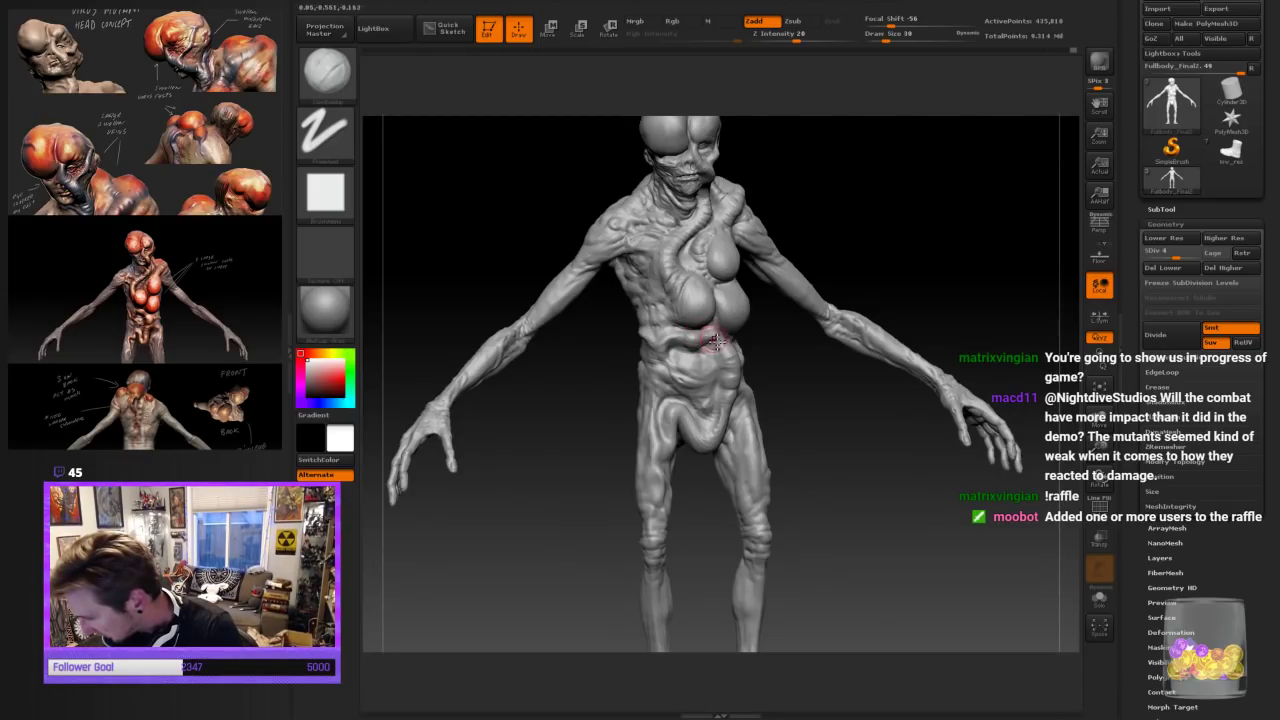
Sculpt the folds under the chest growths and around the waist with ClayBuildup at draw sizes 26 and 22
{"action": "key", "text": "bracketleft"}
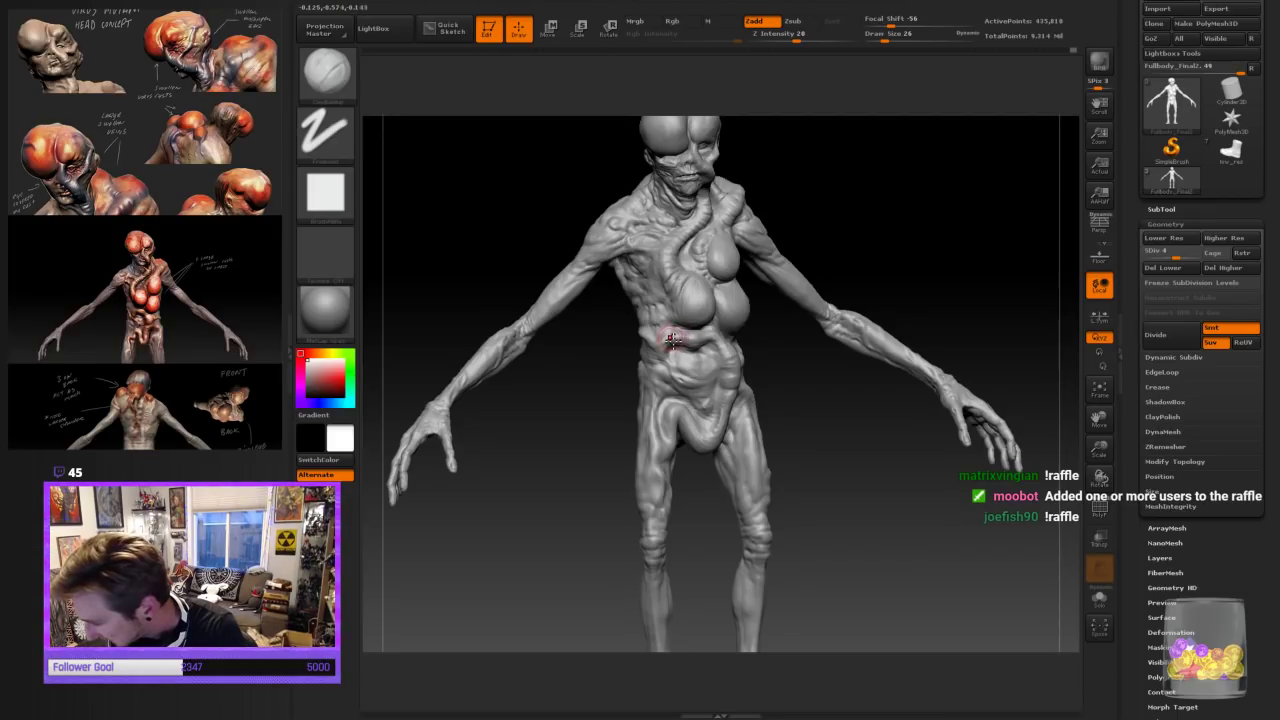
{"action": "left_click_drag", "start_coordinate": [778, 405], "coordinate": [860, 407]}
{"action": "key", "text": "bracketleft"}
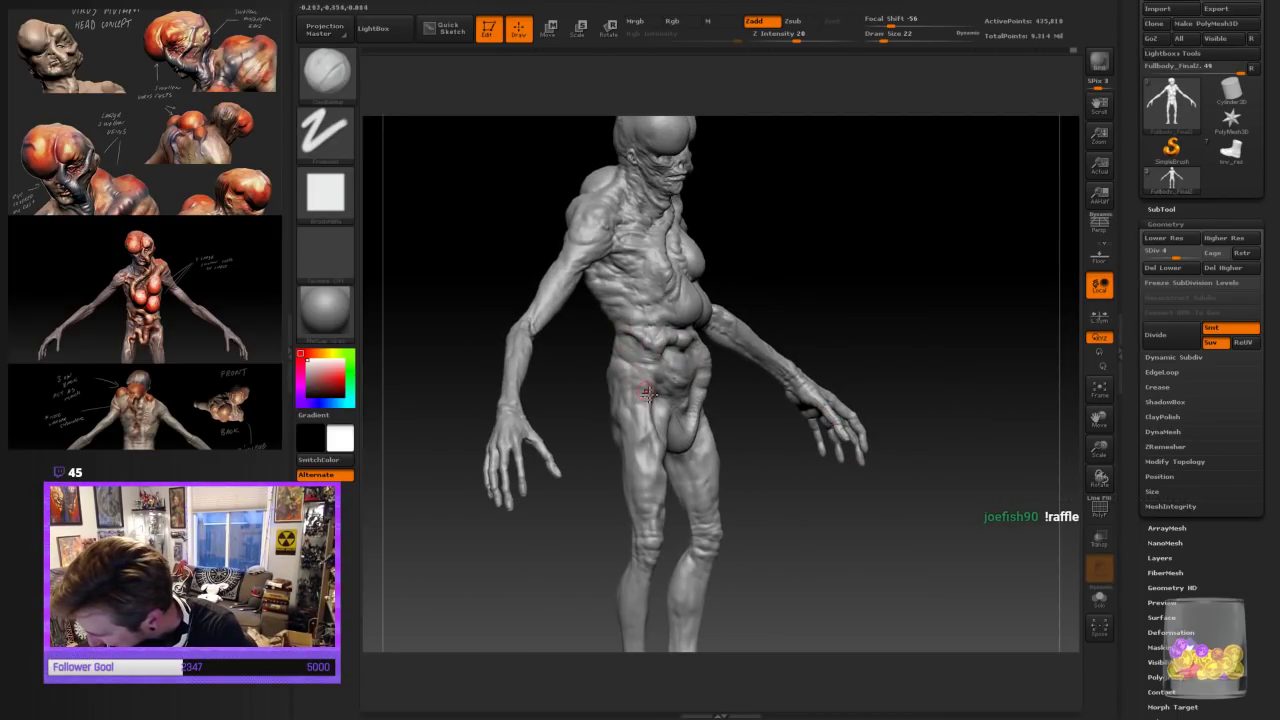
{"action": "left_click_drag", "start_coordinate": [778, 467], "coordinate": [737, 440]}
{"action": "left_click_drag", "start_coordinate": [745, 342], "coordinate": [763, 337]}
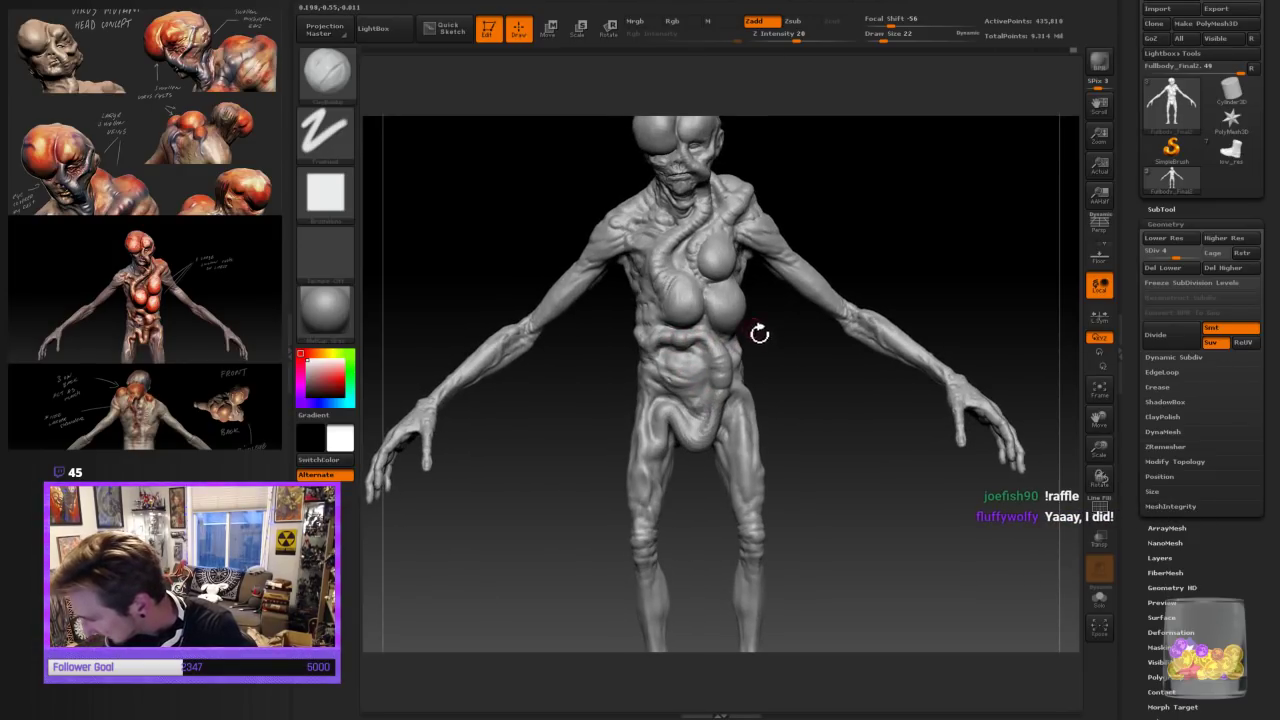
Smooth the sinewy cord and the area between the chest growths at draw size 26
{"action": "left_click_drag", "start_coordinate": [674, 289], "coordinate": [676, 285], "text": "shift"}
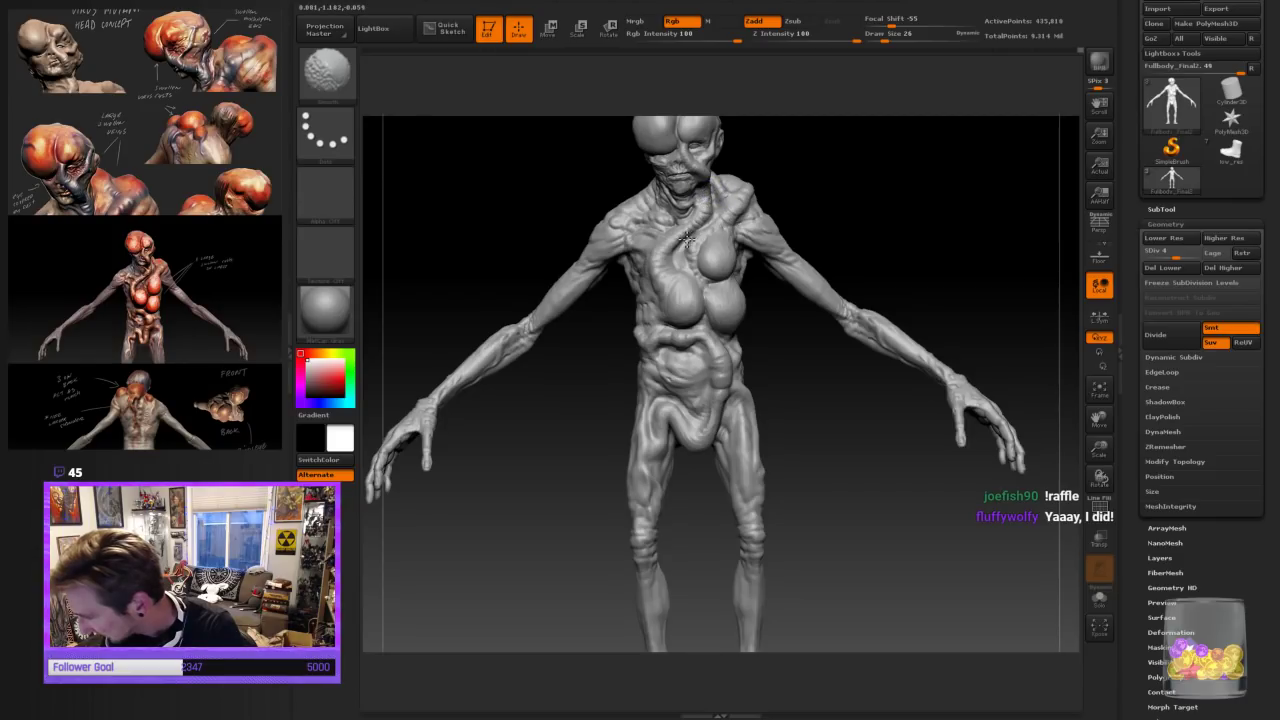
{"action": "left_click_drag", "start_coordinate": [896, 190], "coordinate": [842, 196]}
{"action": "mouse_move", "coordinate": [711, 289]}
{"action": "left_mouse_down", "text": "shift"}
{"action": "mouse_move", "coordinate": [714, 326]}
{"action": "mouse_move", "coordinate": [701, 293]}
{"action": "left_mouse_up", "text": "shift"}
{"action": "left_click_drag", "start_coordinate": [1103, 451], "coordinate": [1096, 438]}
{"action": "left_click_drag", "start_coordinate": [909, 474], "coordinate": [914, 532], "text": "shift"}
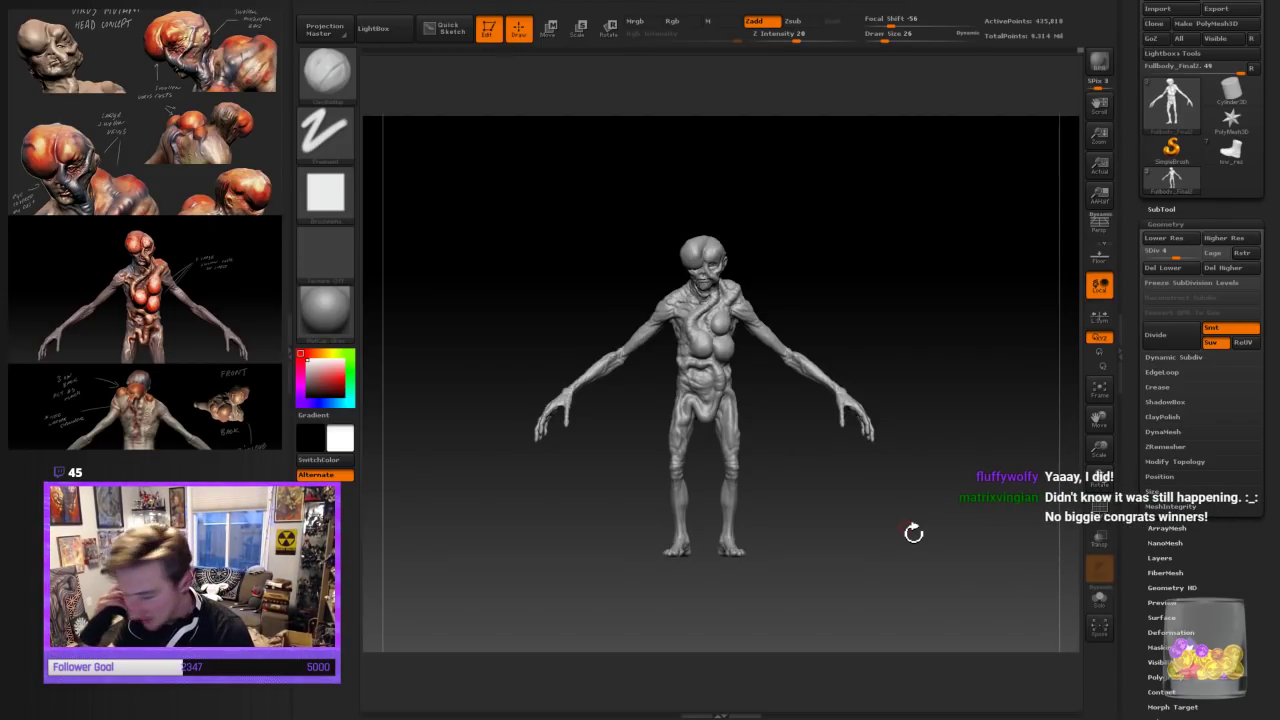
Reshape the outer lower chest growth from the front and side with the Move brush at draw size 50, smoothing its surface
{"action": "left_click", "coordinate": [337, 86]}
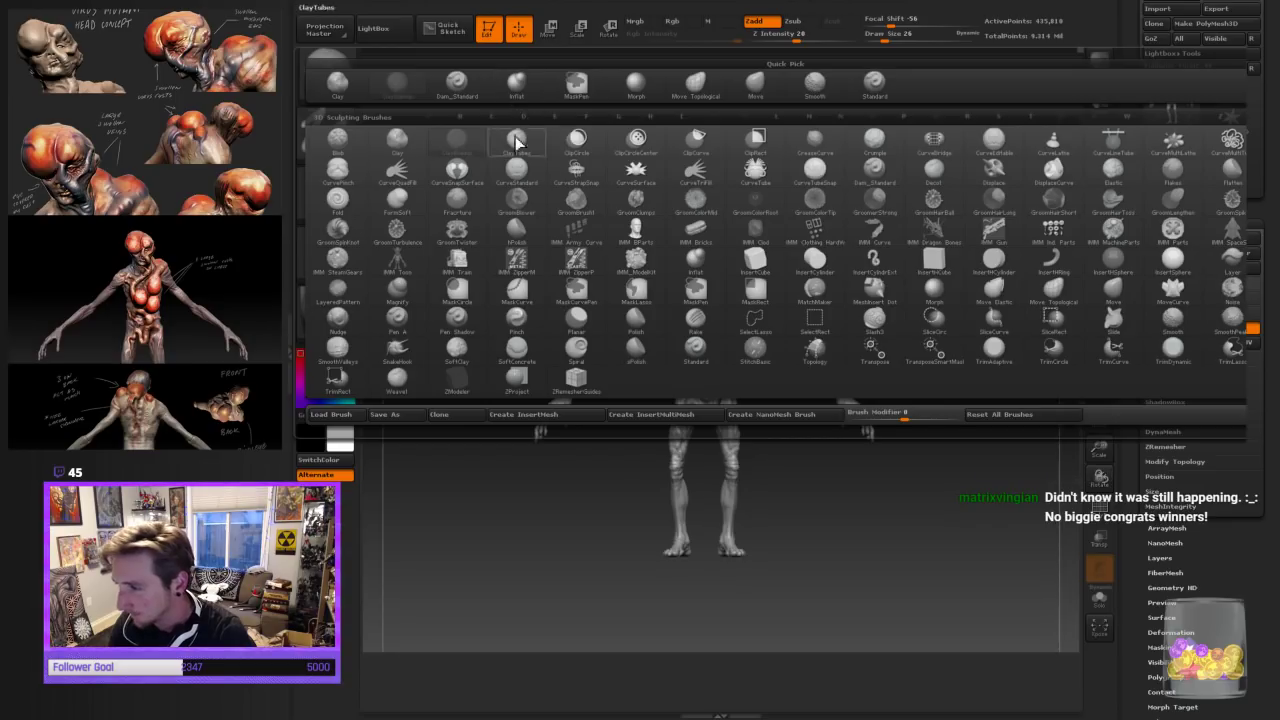
{"action": "left_click", "coordinate": [758, 88]}
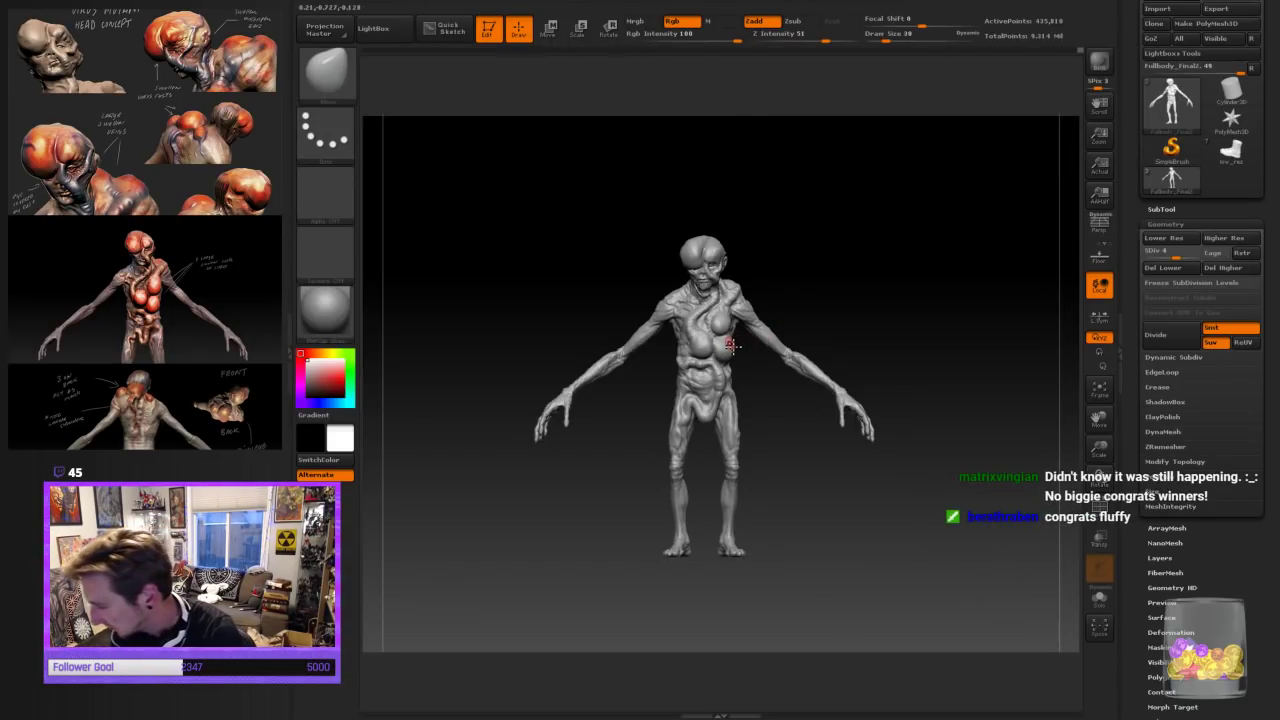
{"action": "left_click_drag", "start_coordinate": [1099, 447], "coordinate": [1098, 488]}
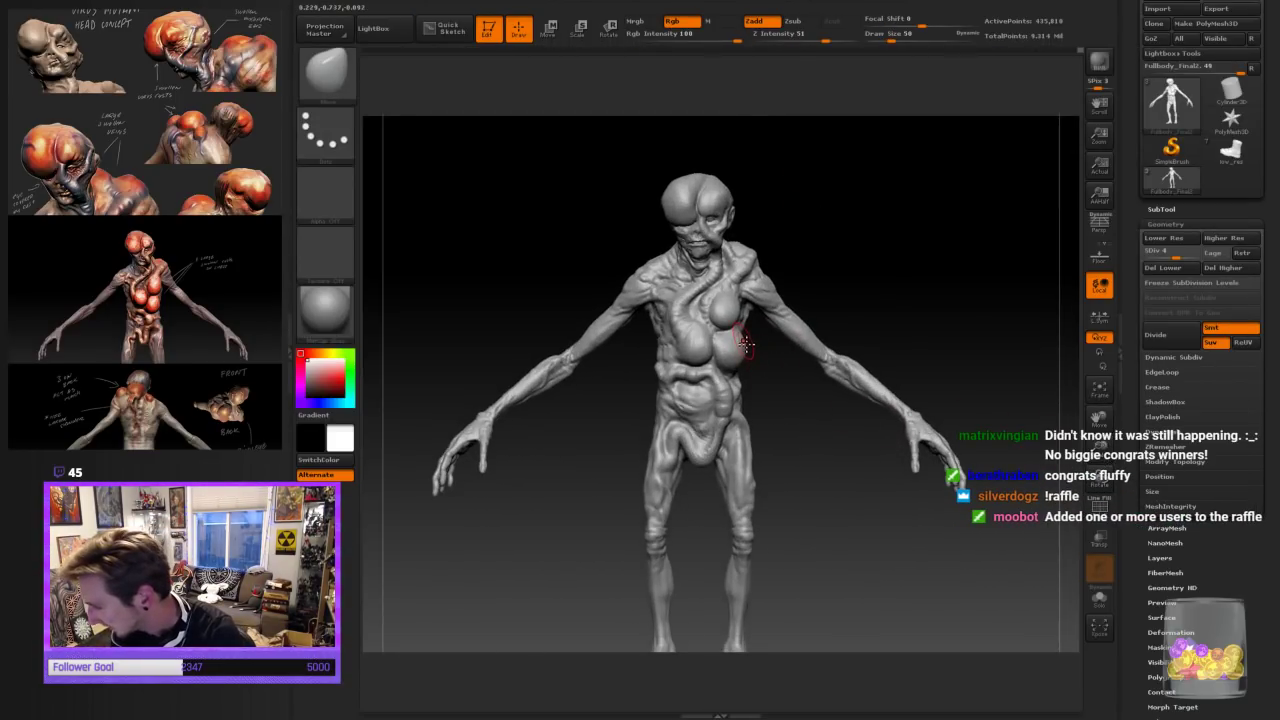
{"action": "left_click_drag", "start_coordinate": [809, 375], "coordinate": [750, 368]}
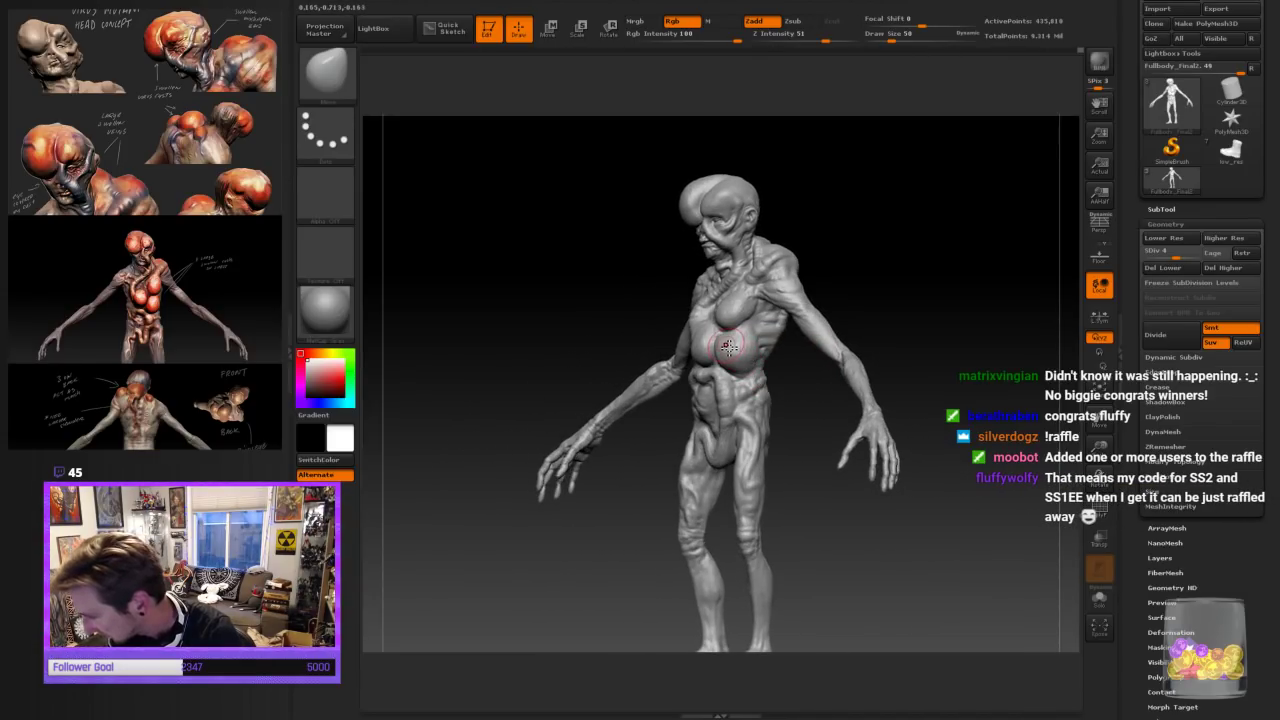
{"action": "left_click_drag", "start_coordinate": [883, 309], "coordinate": [783, 430]}
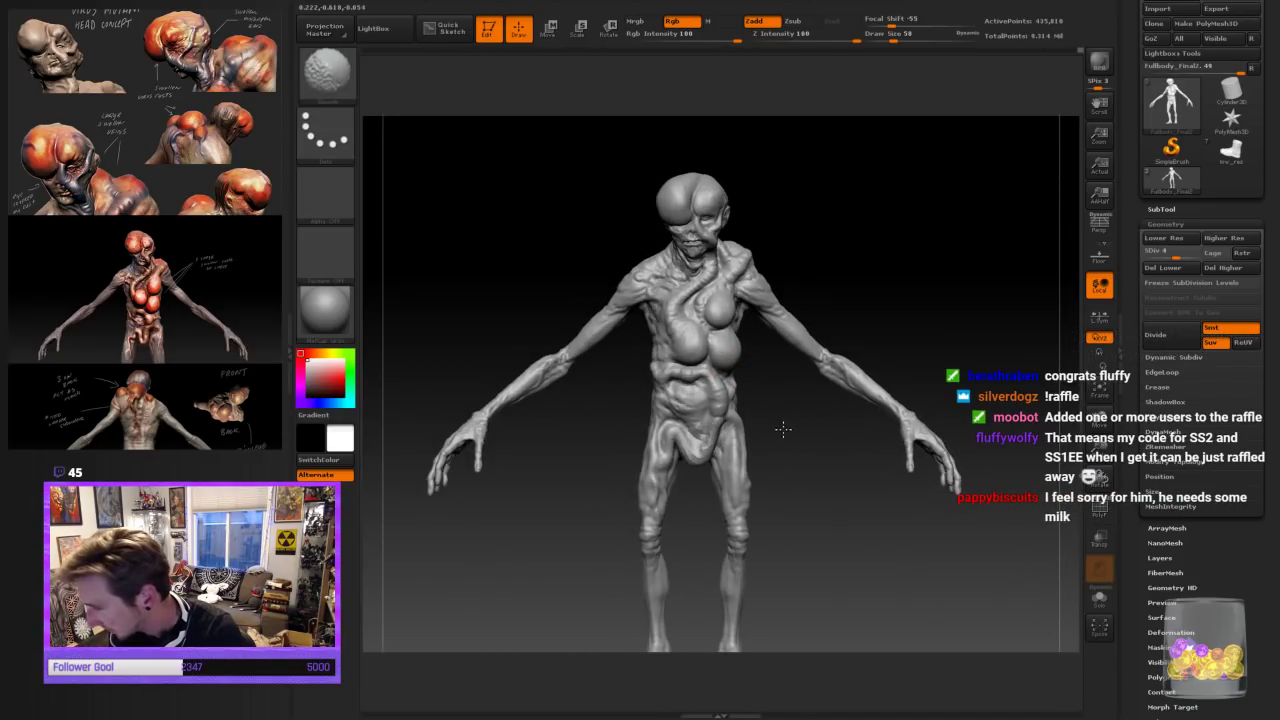
Save the full-body mutant sculpt to disk with the whole figure in view
{"action": "left_click_drag", "start_coordinate": [1099, 448], "coordinate": [940, 537]}
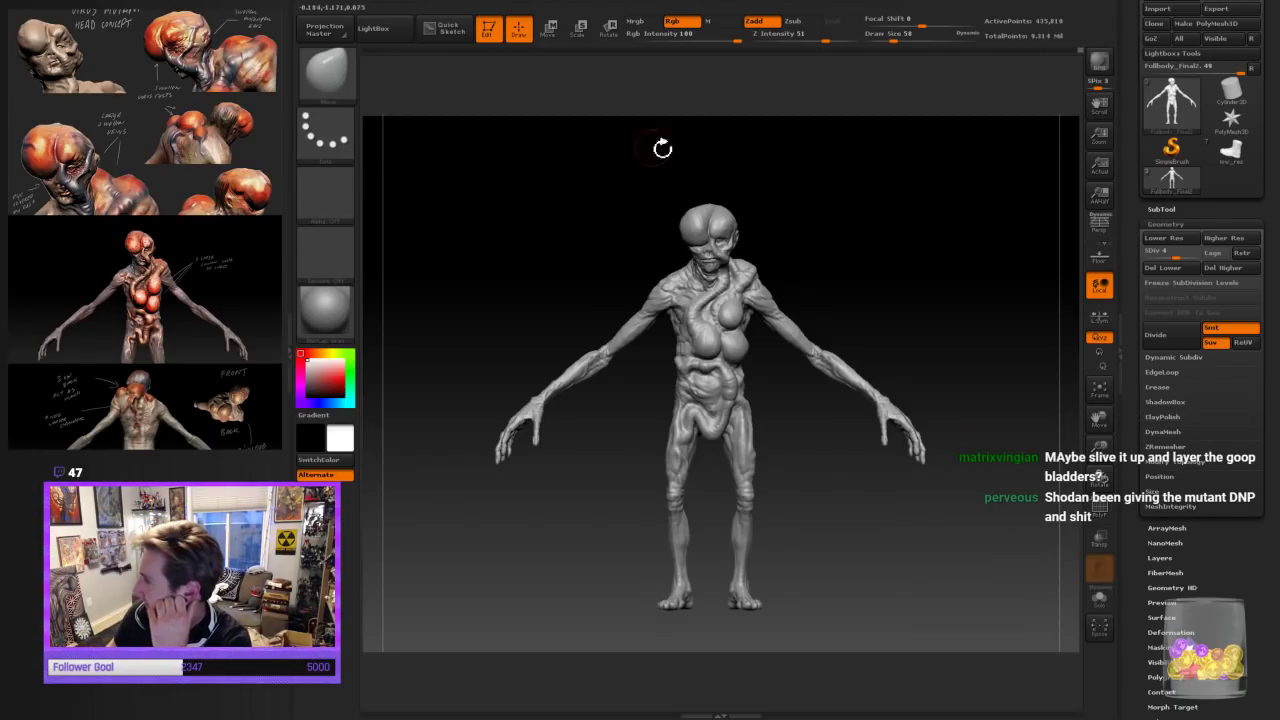
{"action": "left_click_drag", "start_coordinate": [1134, 23], "coordinate": [1134, 63]}
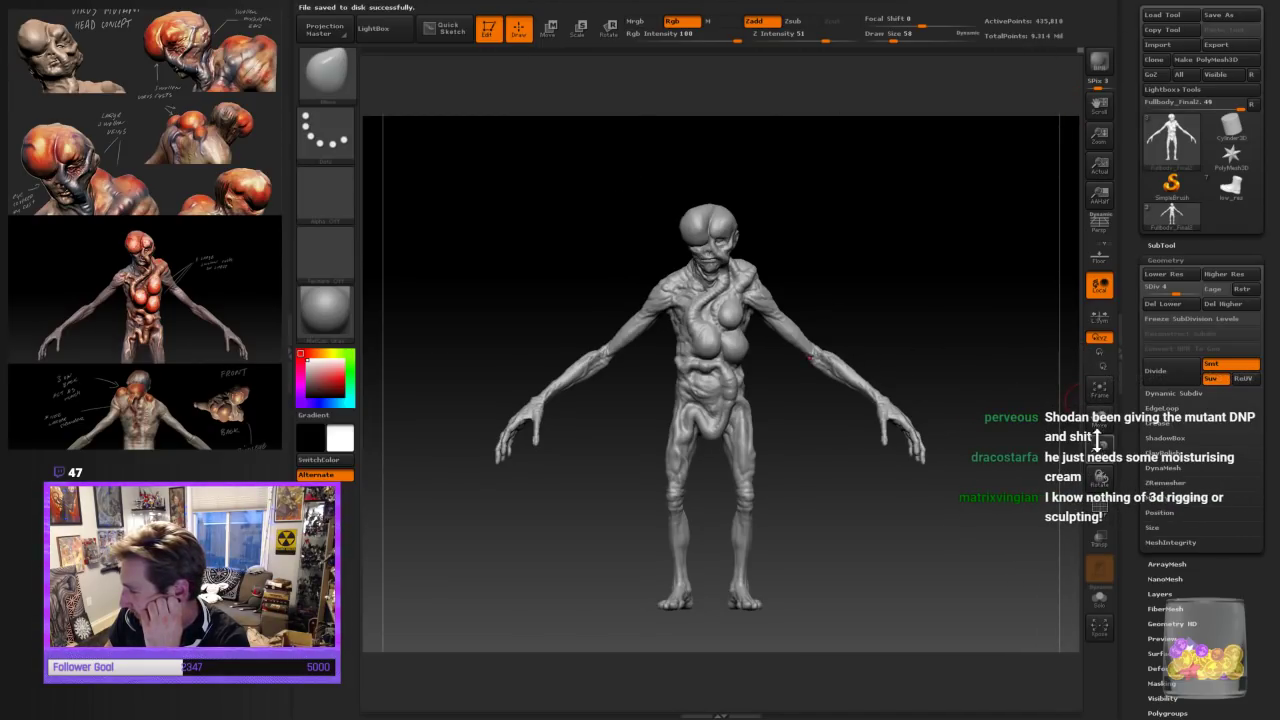
{"action": "left_click_drag", "start_coordinate": [1099, 452], "coordinate": [1098, 444]}
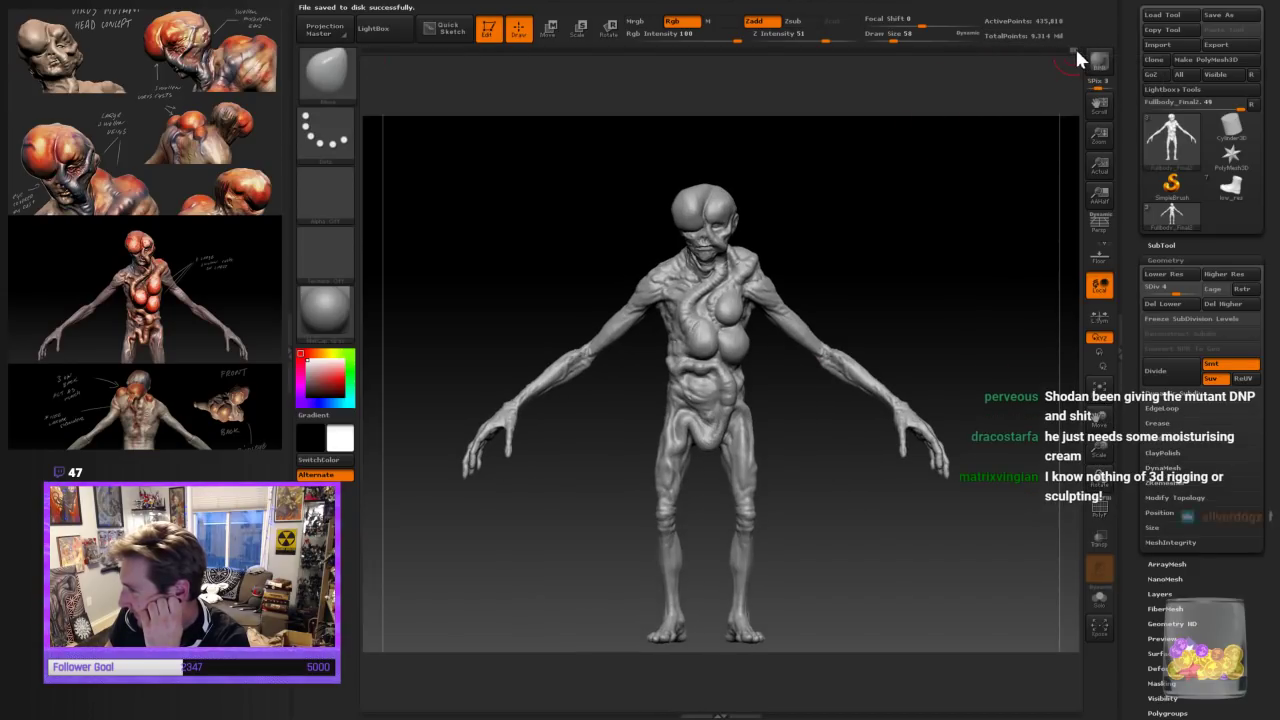
Scrub the undo history back to the original body without growths and forward to the latest sculpt to review the progress
{"action": "left_click_drag", "start_coordinate": [889, 48], "coordinate": [362, 51]}
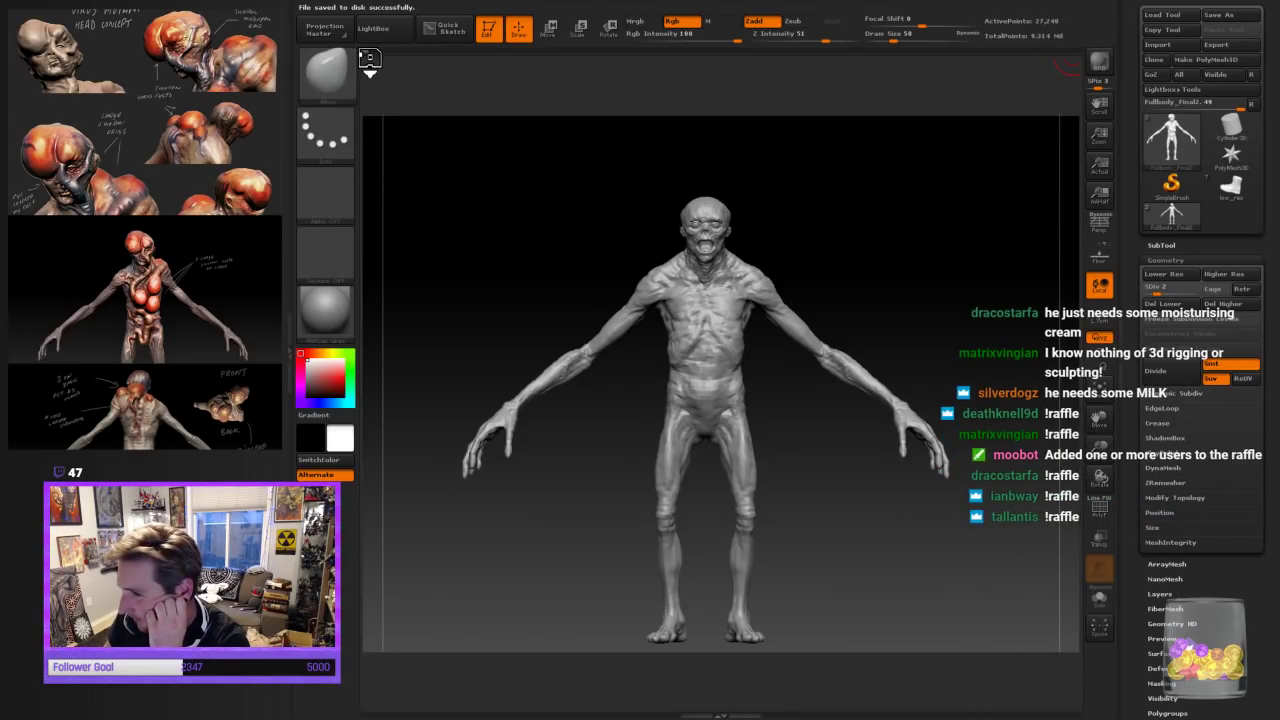
{"action": "left_click_drag", "start_coordinate": [365, 48], "coordinate": [959, 70]}
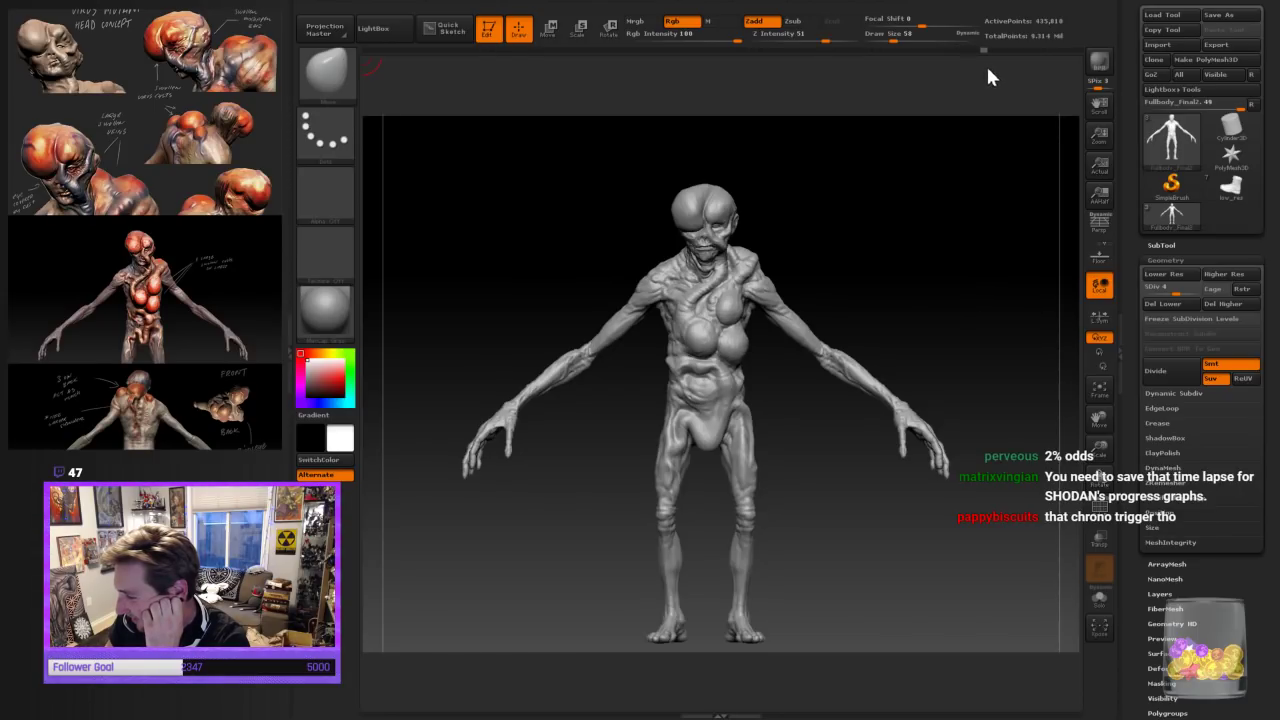
{"action": "left_click_drag", "start_coordinate": [1013, 70], "coordinate": [1085, 61]}
{"action": "mouse_move", "coordinate": [943, 286]}
{"action": "left_mouse_down"}
{"action": "mouse_move", "coordinate": [896, 279]}
{"action": "mouse_move", "coordinate": [934, 277]}
{"action": "left_mouse_up"}
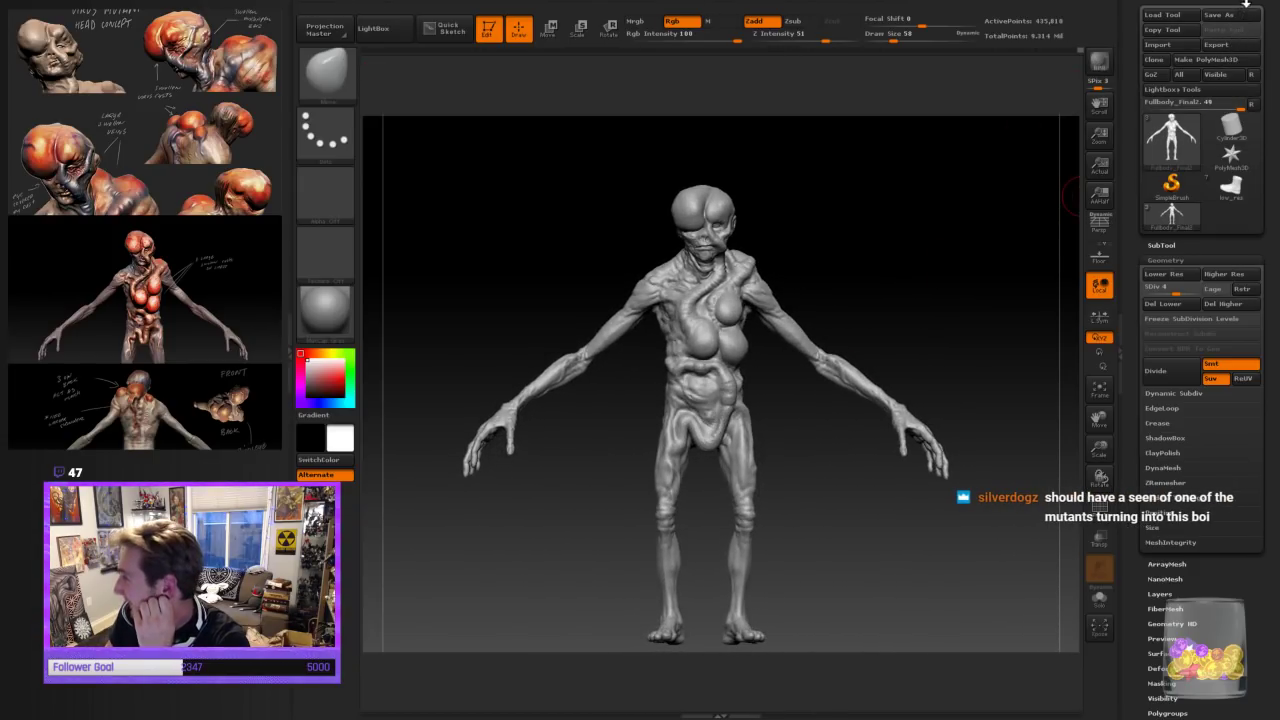